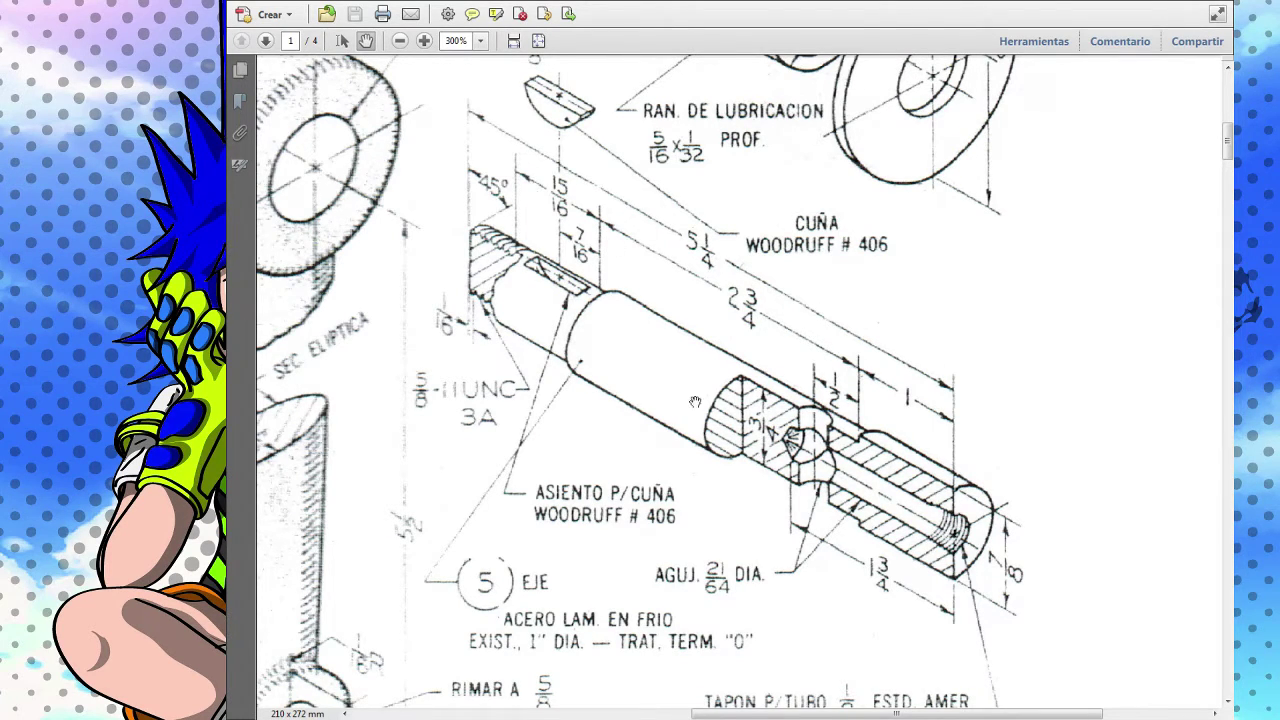
Step: Examine the part 5 "EJE" shaft drawing, including its lengths, diameters, thread, Woodruff # 406 key seat and drilled holes
{"action": "left_click_drag", "start_coordinate": [706, 532], "coordinate": [691, 497]}
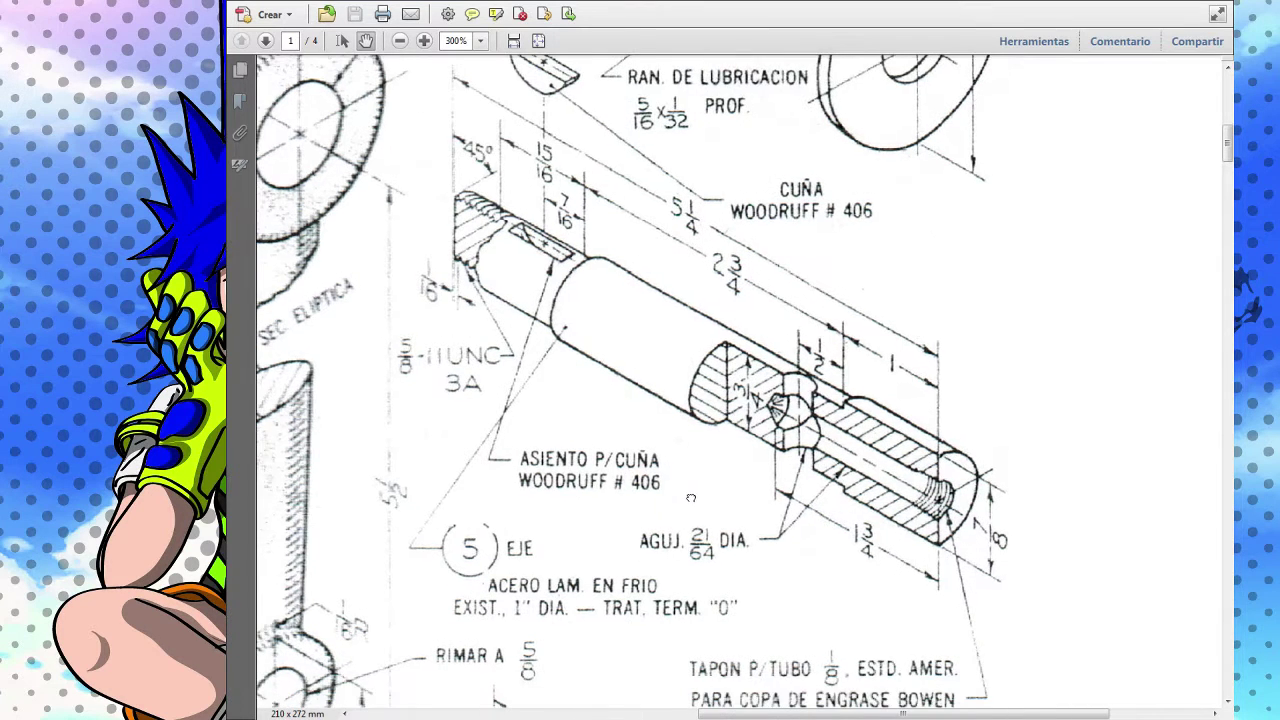
{"action": "left_click_drag", "start_coordinate": [1005, 485], "coordinate": [958, 443]}
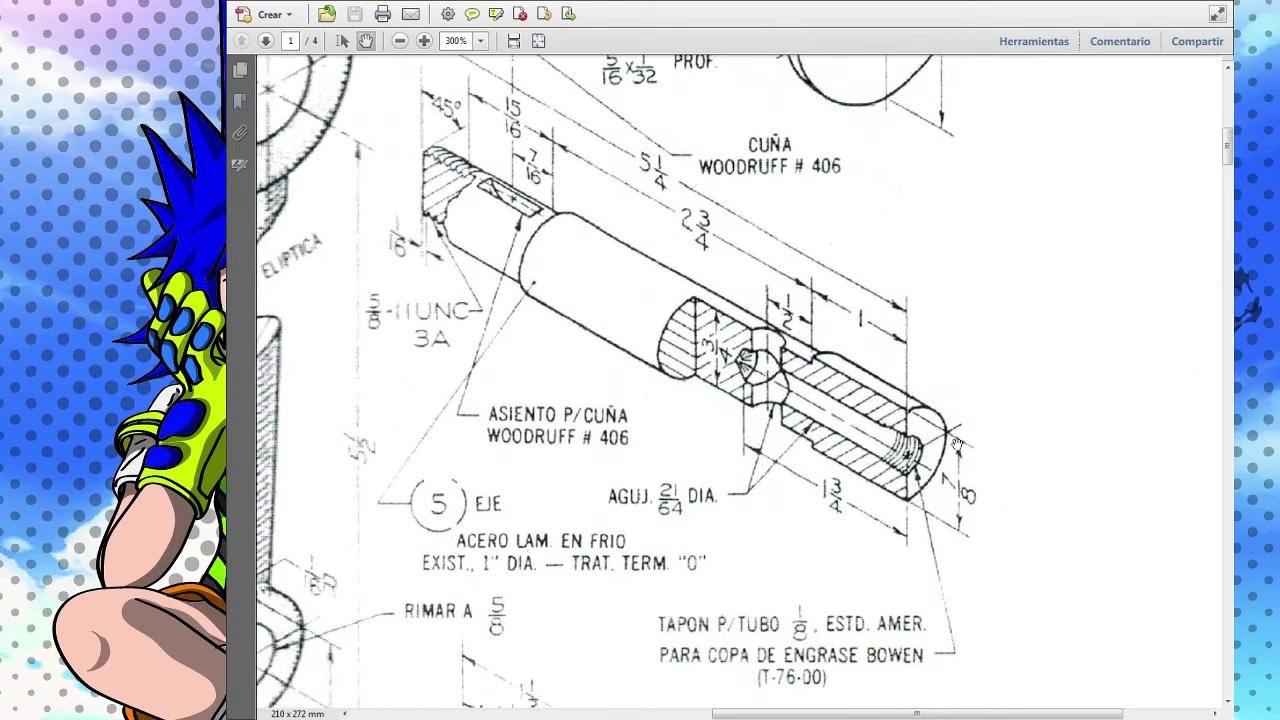
{"action": "left_click_drag", "start_coordinate": [546, 317], "coordinate": [571, 403]}
{"action": "mouse_move", "coordinate": [736, 422]}
{"action": "left_mouse_down"}
{"action": "mouse_move", "coordinate": [748, 345]}
{"action": "mouse_move", "coordinate": [737, 360]}
{"action": "left_mouse_up"}
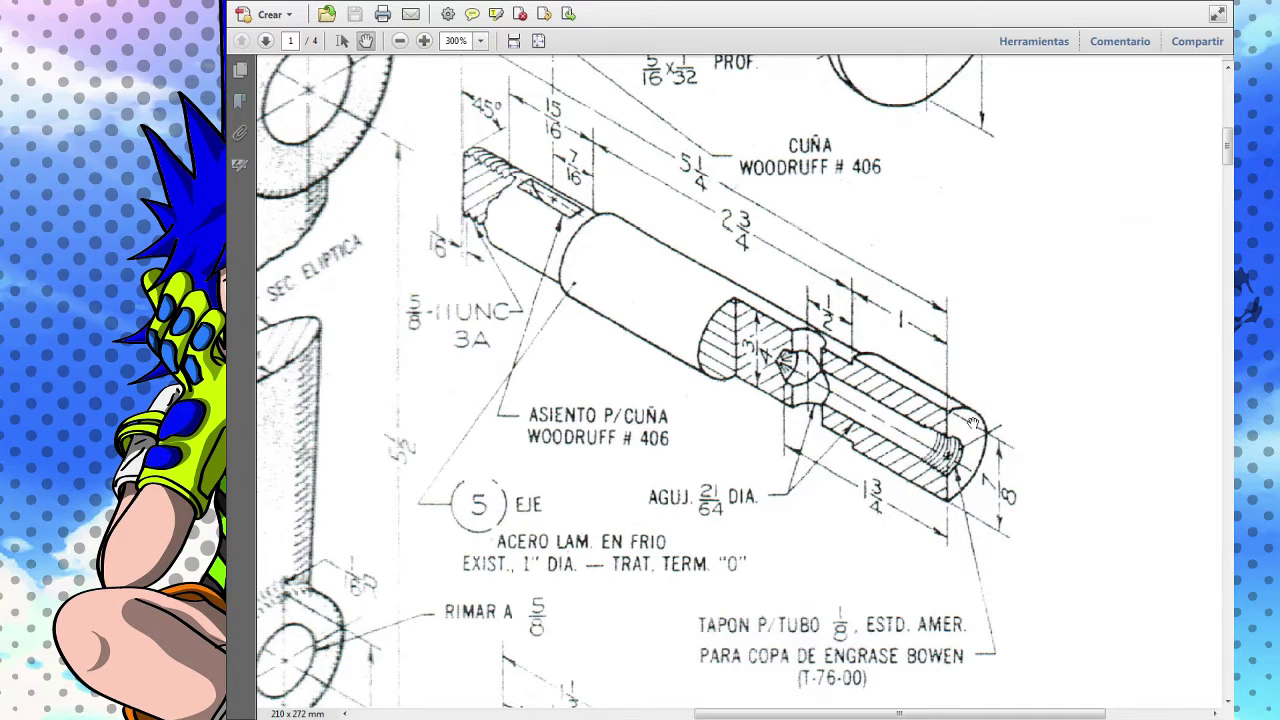
{"action": "mouse_move", "coordinate": [707, 348]}
{"action": "left_mouse_down"}
{"action": "mouse_move", "coordinate": [736, 383]}
{"action": "mouse_move", "coordinate": [703, 363]}
{"action": "left_mouse_up"}
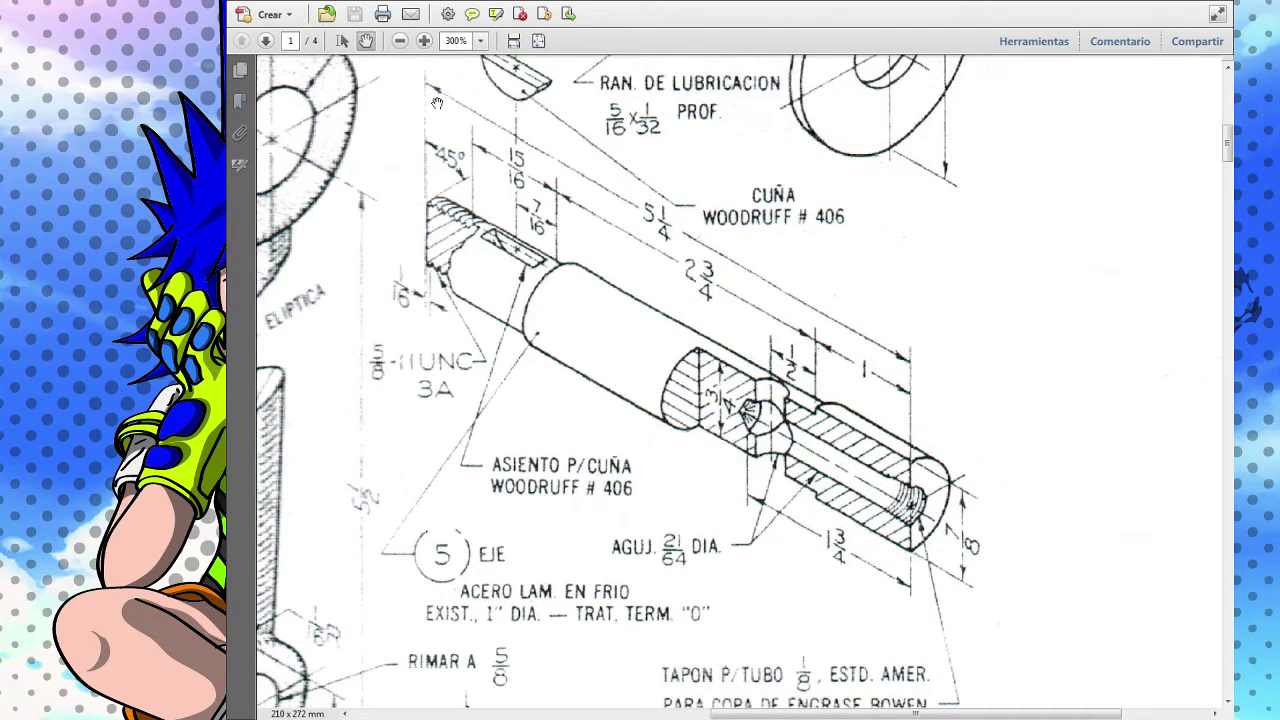
{"action": "left_click_drag", "start_coordinate": [437, 103], "coordinate": [449, 213]}
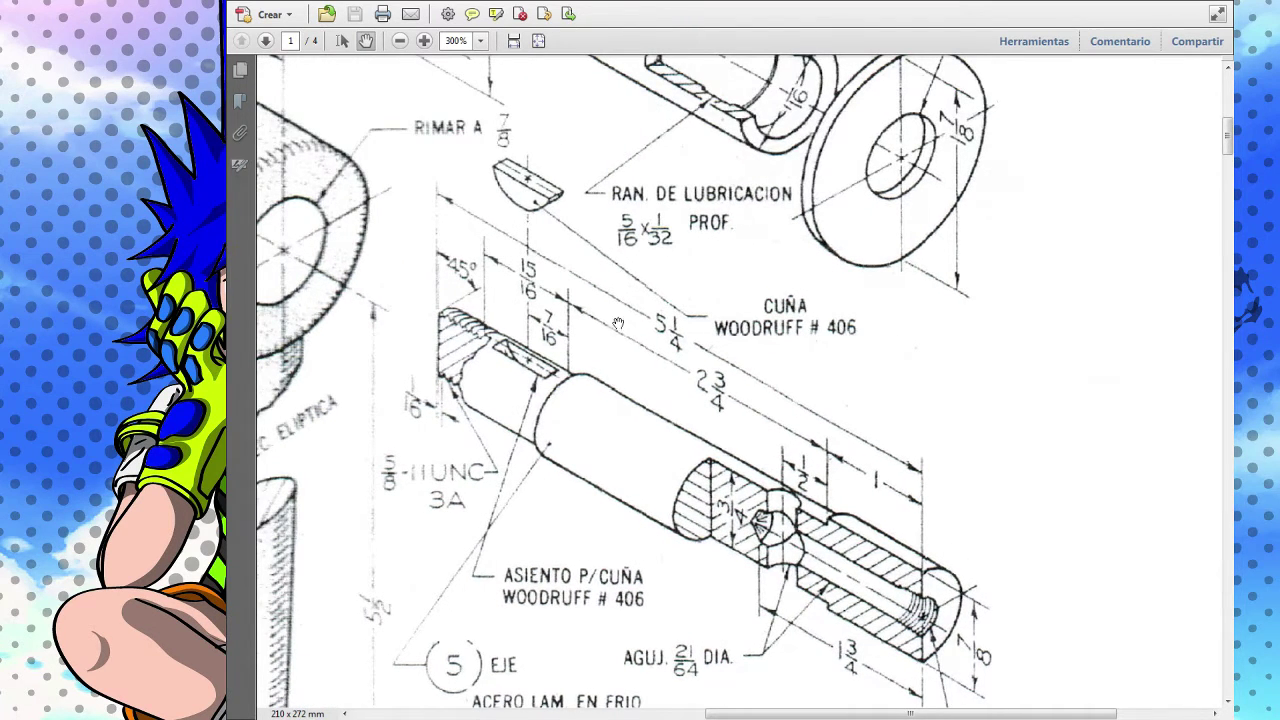
{"action": "scroll", "coordinate": [800, 428], "scroll_direction": "down", "scroll_amount": 1}
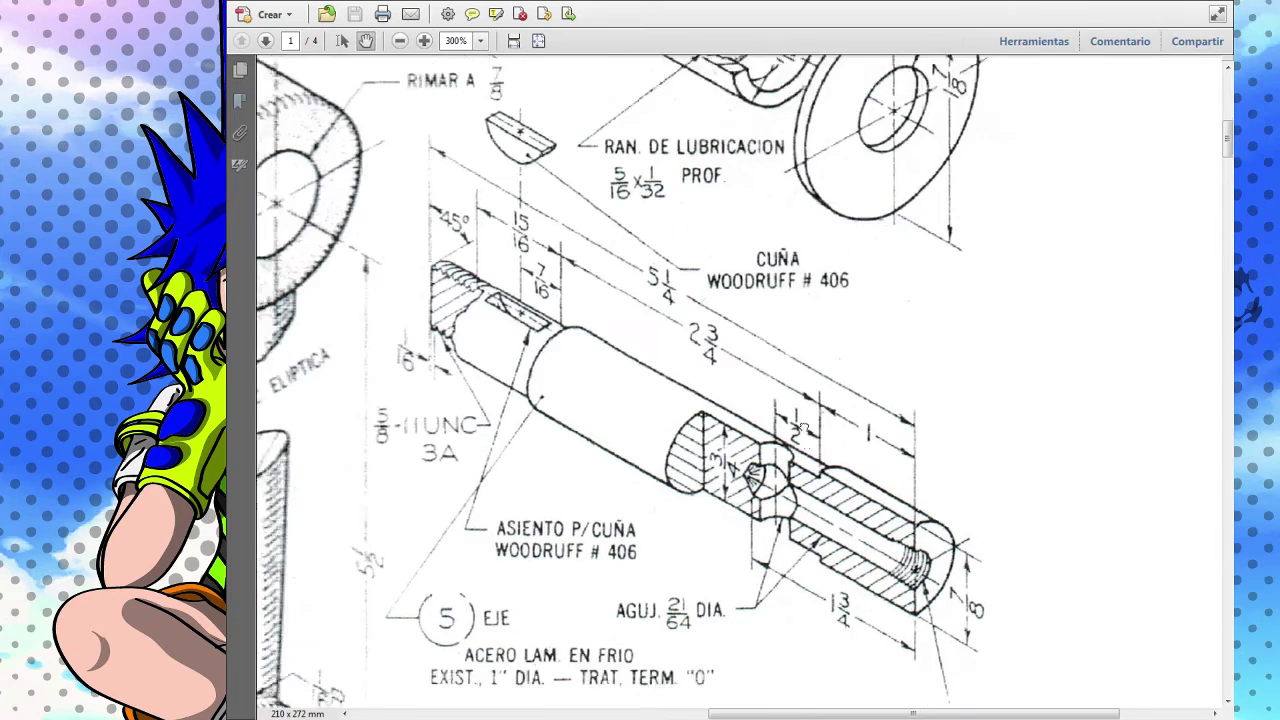
{"action": "scroll", "coordinate": [800, 428], "scroll_direction": "down", "scroll_amount": 2}
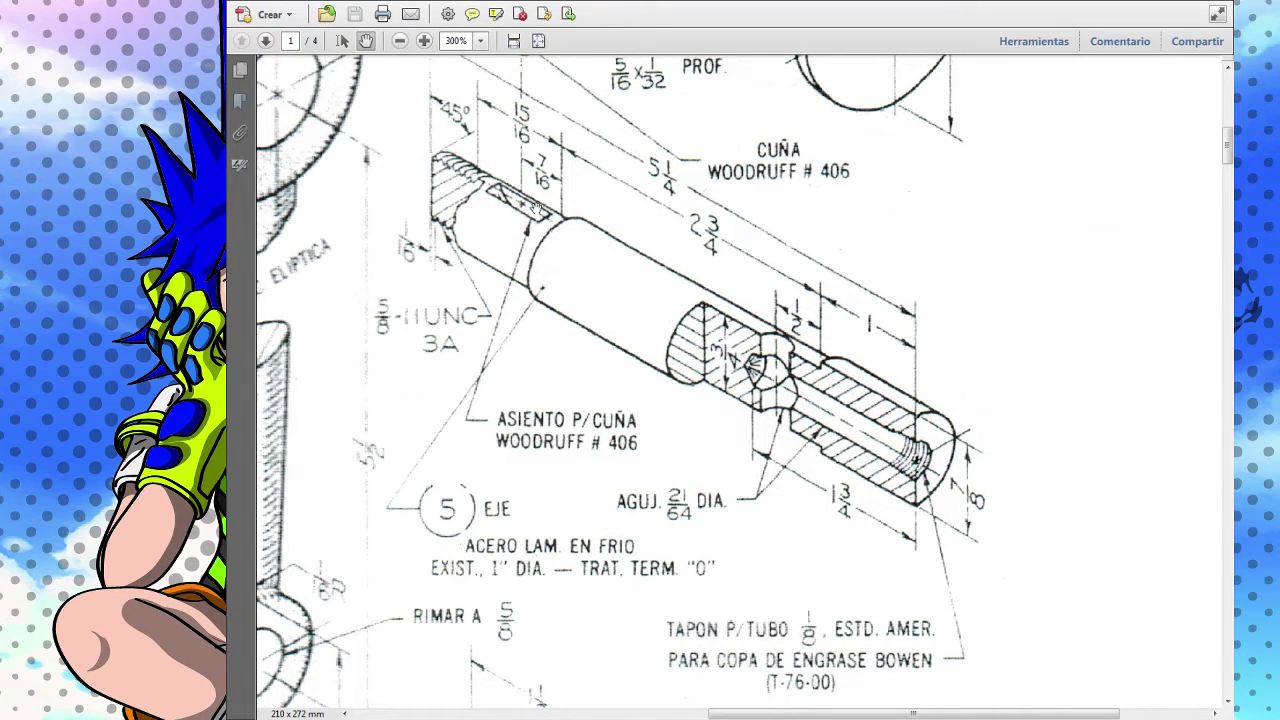
{"action": "left_click_drag", "start_coordinate": [567, 242], "coordinate": [555, 398]}
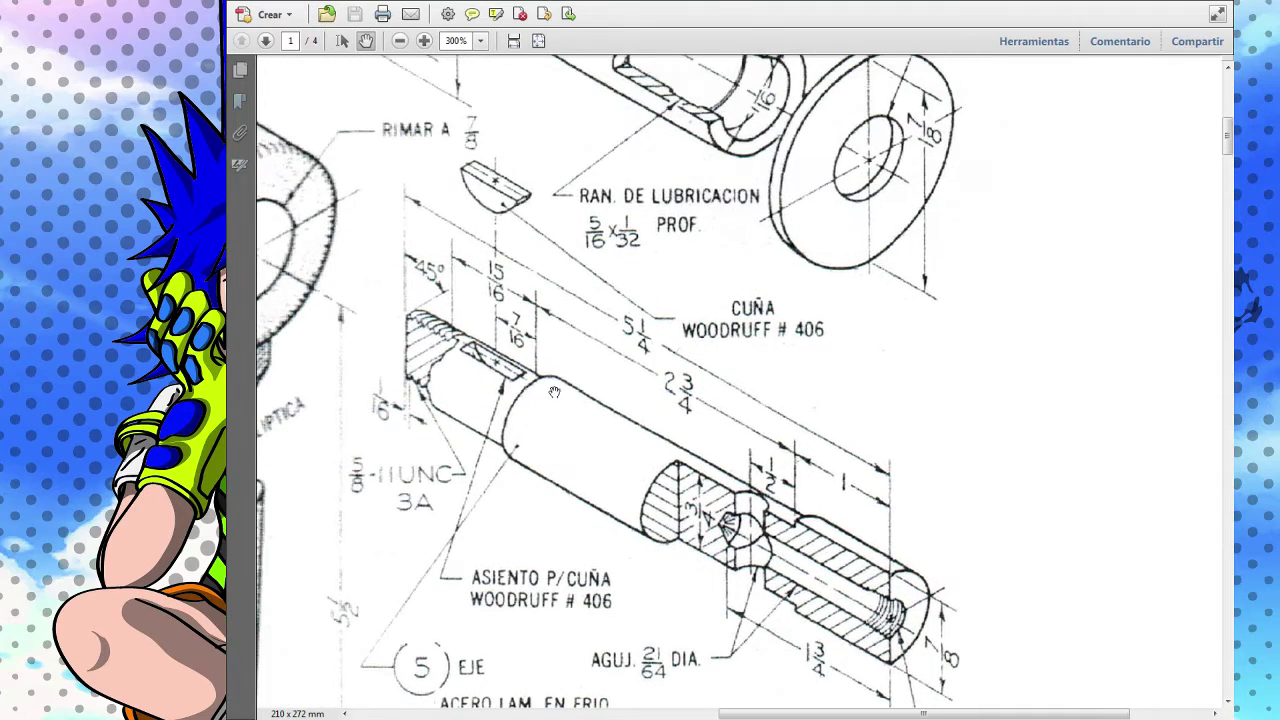
{"action": "mouse_move", "coordinate": [557, 446]}
{"action": "left_mouse_down"}
{"action": "mouse_move", "coordinate": [720, 418]}
{"action": "mouse_move", "coordinate": [732, 413]}
{"action": "mouse_move", "coordinate": [719, 389]}
{"action": "left_mouse_up"}
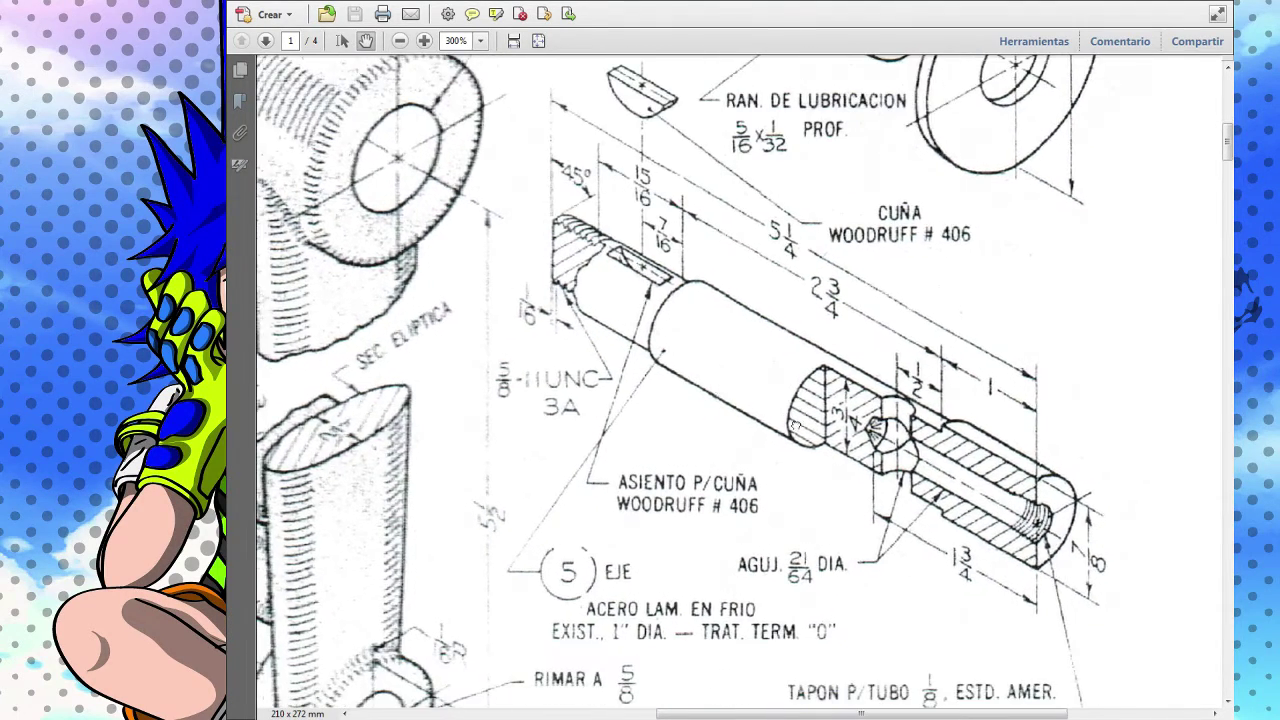
{"action": "left_click_drag", "start_coordinate": [805, 432], "coordinate": [672, 354]}
{"action": "left_click_drag", "start_coordinate": [394, 336], "coordinate": [402, 407]}
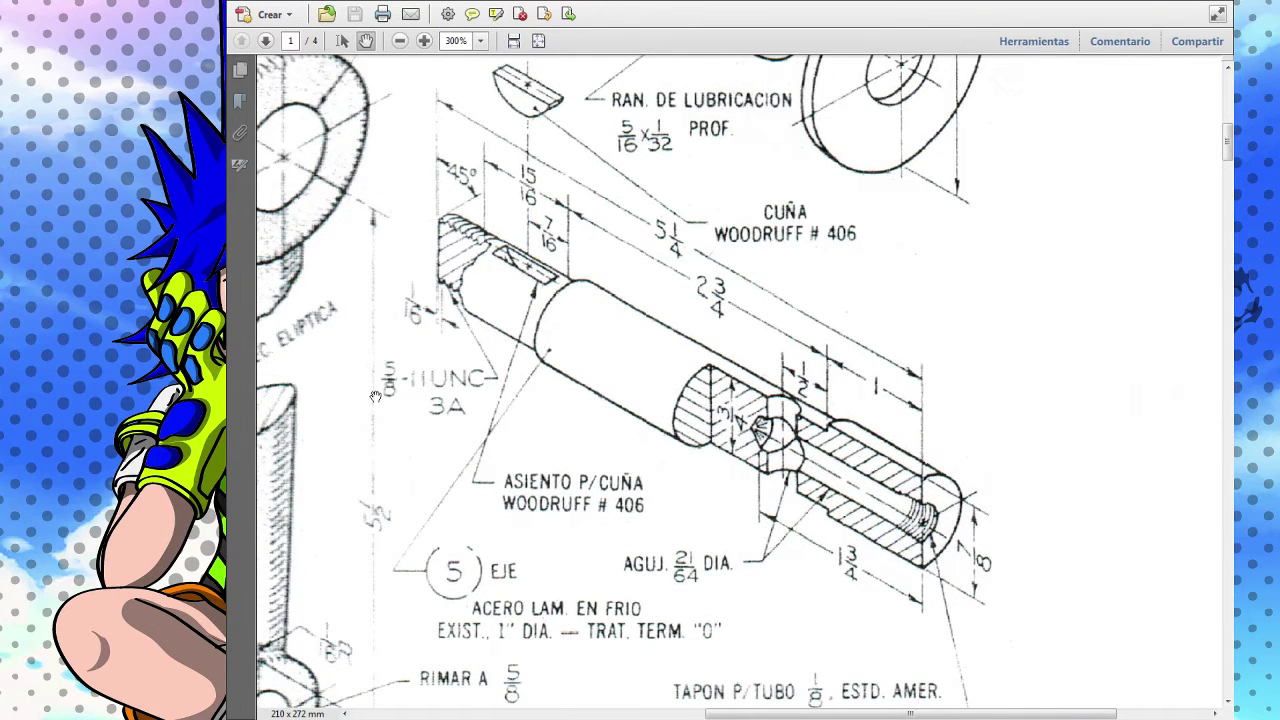
{"action": "left_click_drag", "start_coordinate": [425, 368], "coordinate": [475, 431]}
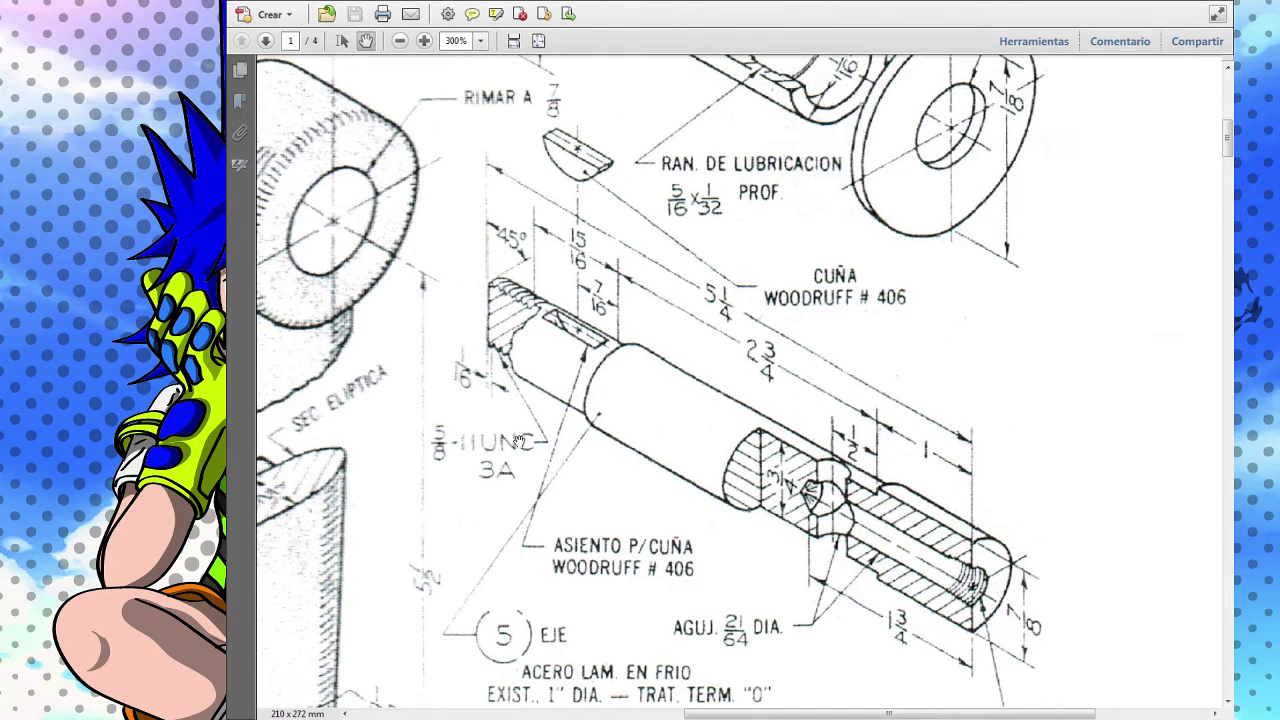
{"action": "scroll", "coordinate": [520, 445], "scroll_direction": "down", "scroll_amount": 1}
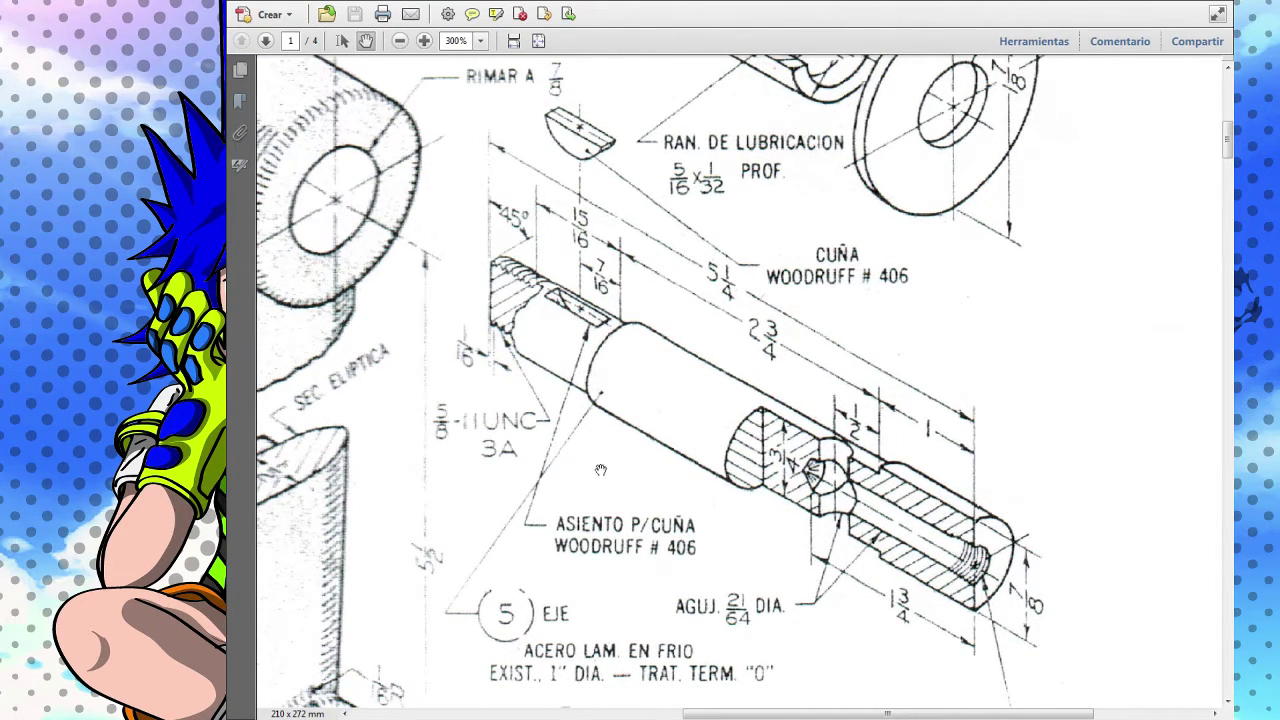
{"action": "left_click_drag", "start_coordinate": [500, 450], "coordinate": [538, 362]}
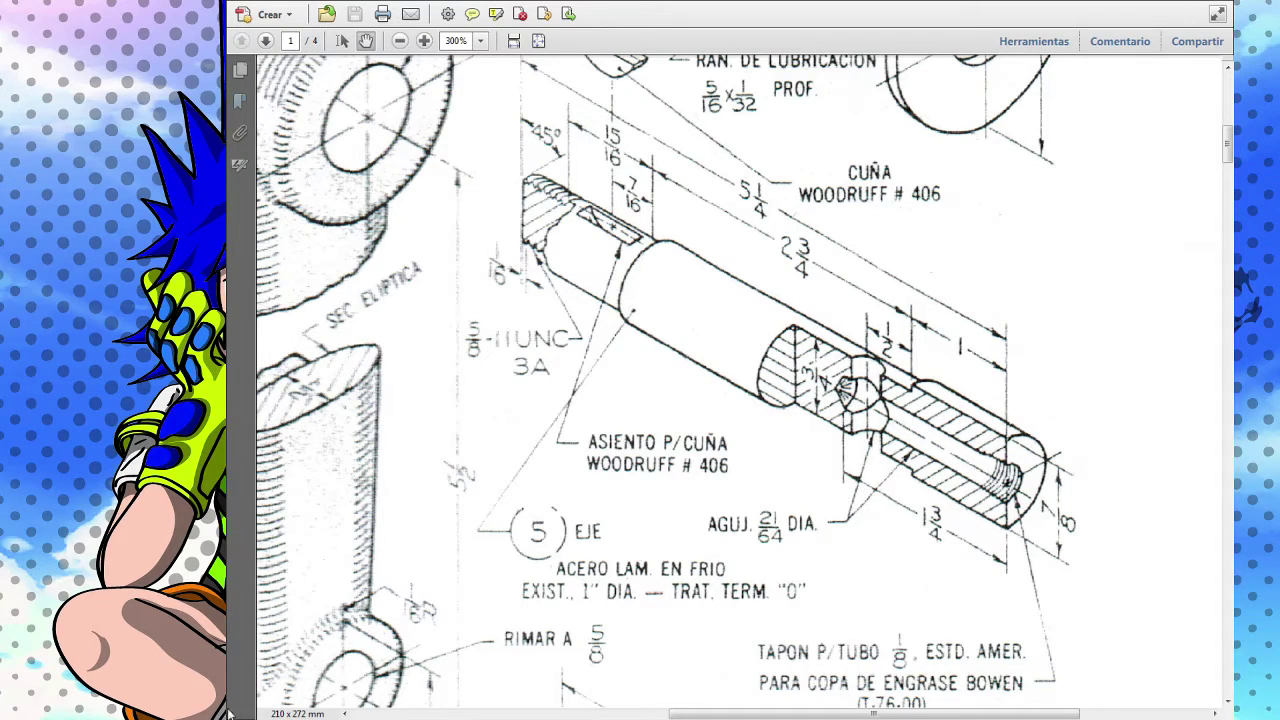
{"action": "left_click_drag", "start_coordinate": [590, 429], "coordinate": [636, 417]}
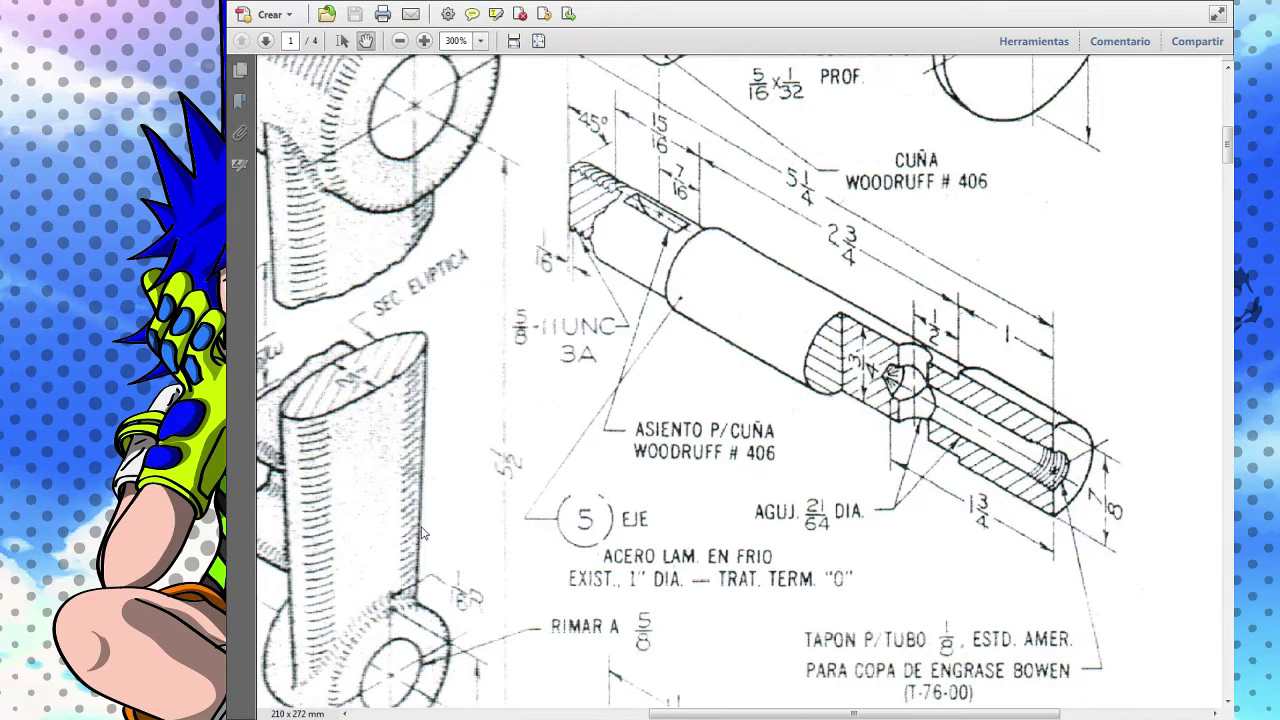
Step: Switch to the eFunda unified screw threads page in the browser and examine the 5/8-11 UNC class 3A thread data
{"action": "key", "text": "alt+Tab"}
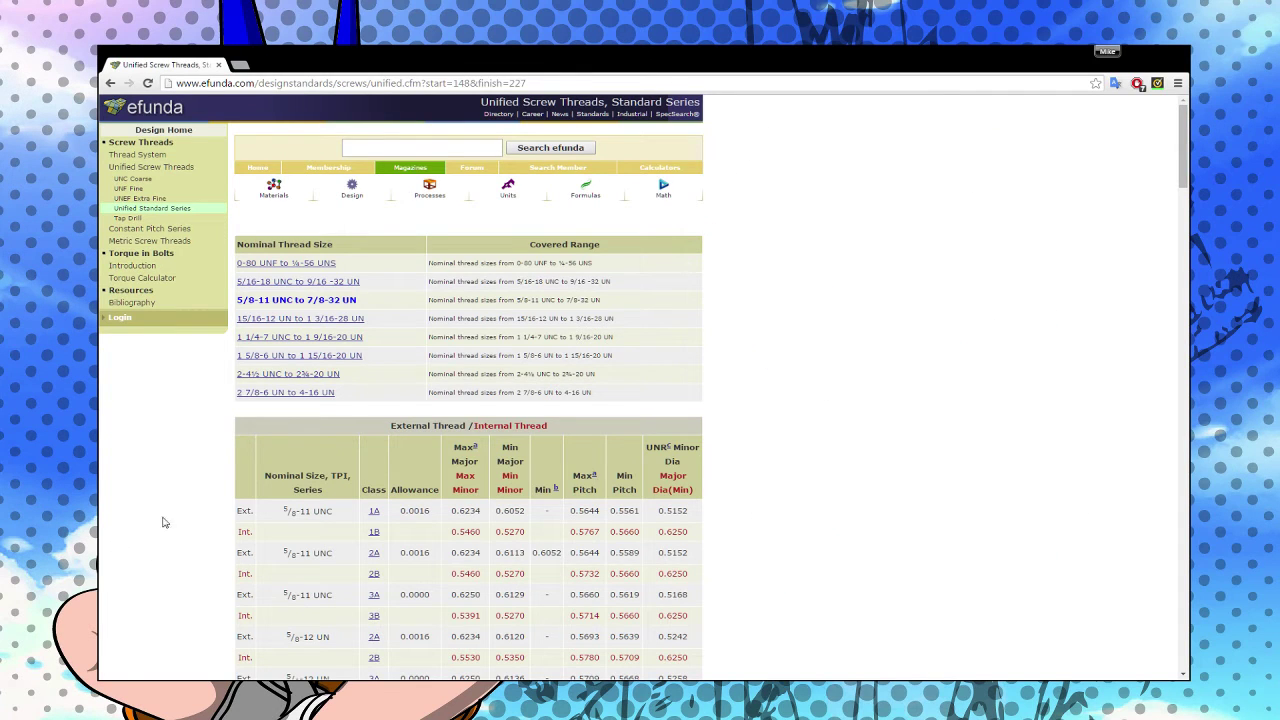
{"action": "scroll", "coordinate": [167, 523], "scroll_direction": "down", "scroll_amount": 3}
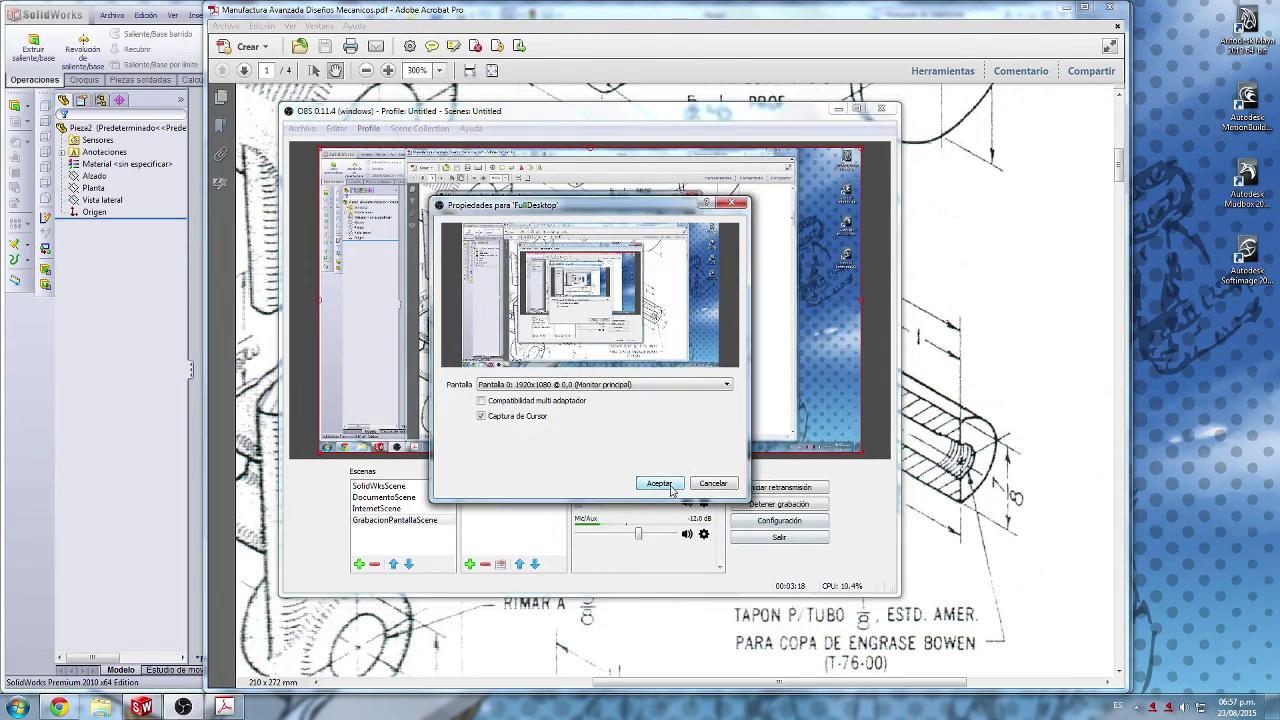
Step: Accept the FullDesktop capture properties and minimize the OBS window to return to SolidWorks
{"action": "left_click", "coordinate": [668, 484]}
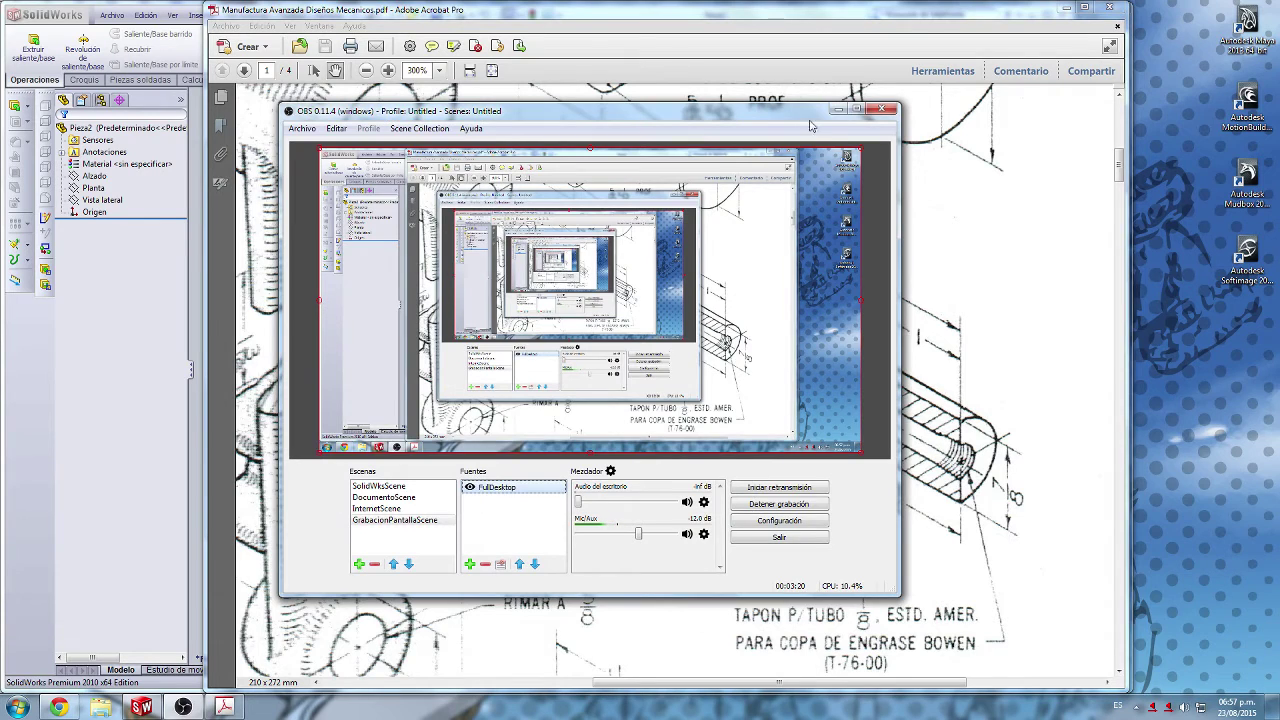
{"action": "left_click", "coordinate": [837, 114]}
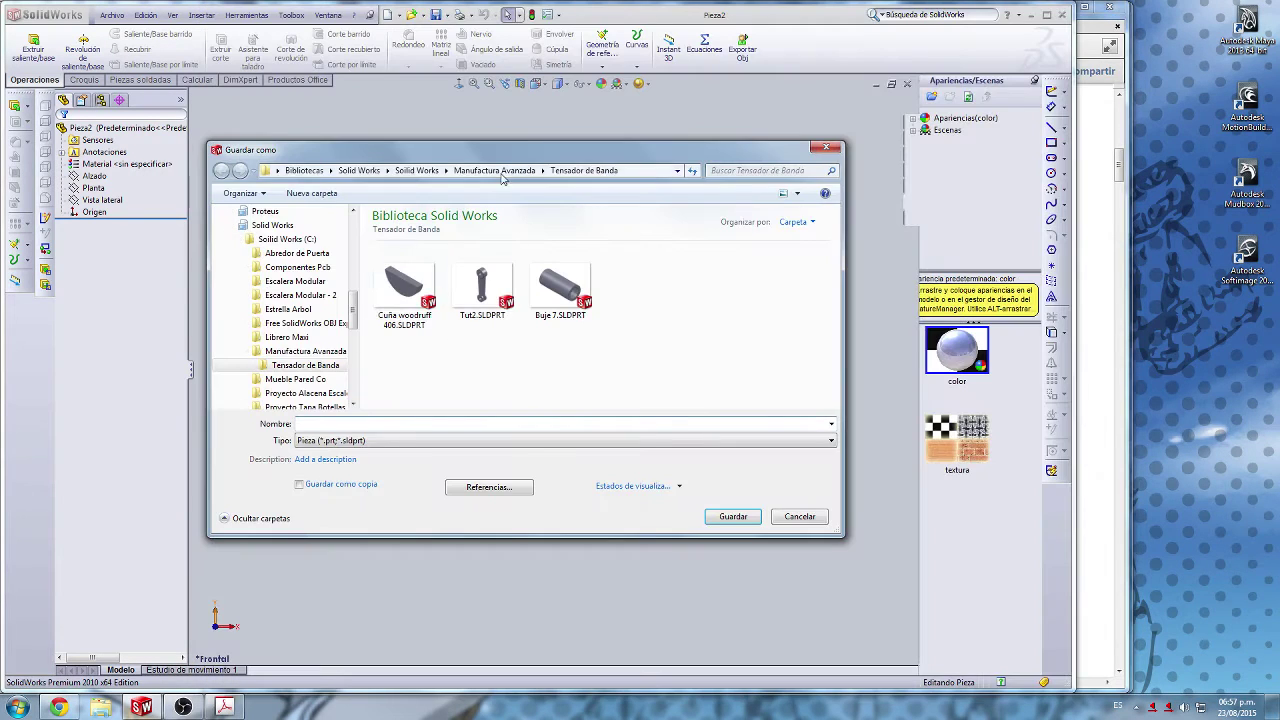
Step: Save the new part as "Eje" in the Tensador de Banda folder
{"action": "left_click_drag", "start_coordinate": [512, 161], "coordinate": [486, 177]}
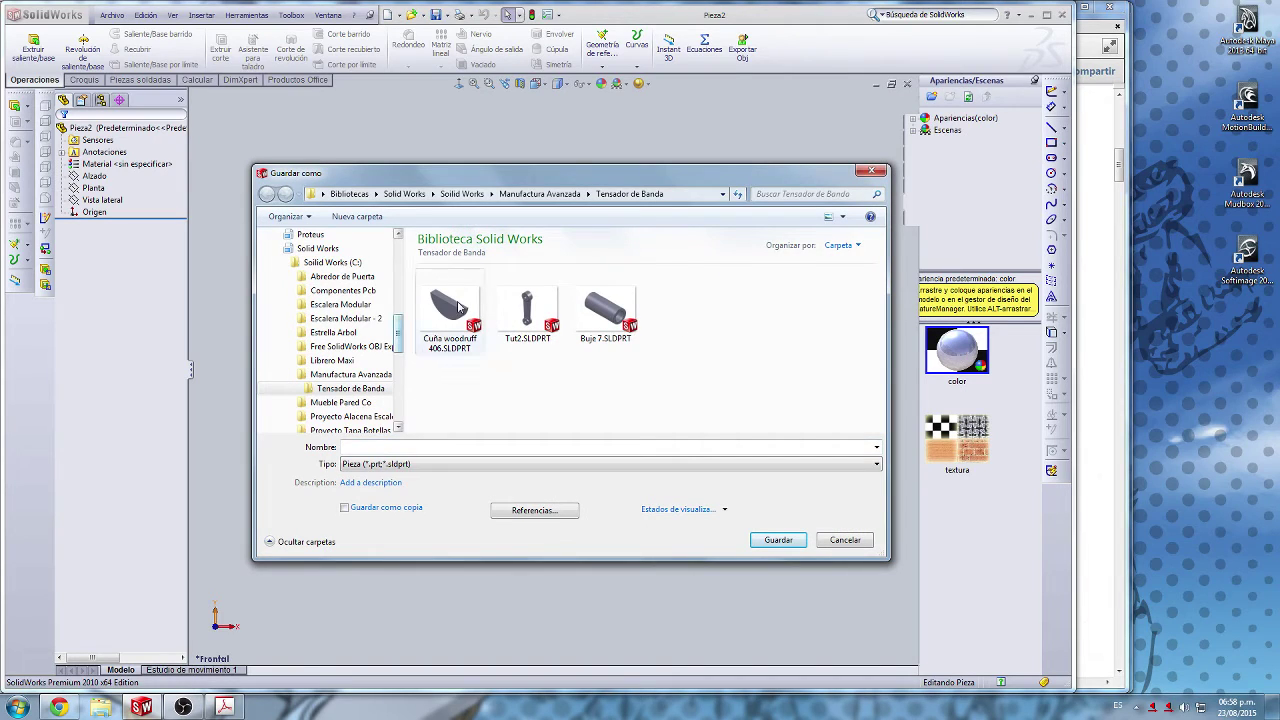
{"action": "left_click", "coordinate": [413, 448]}
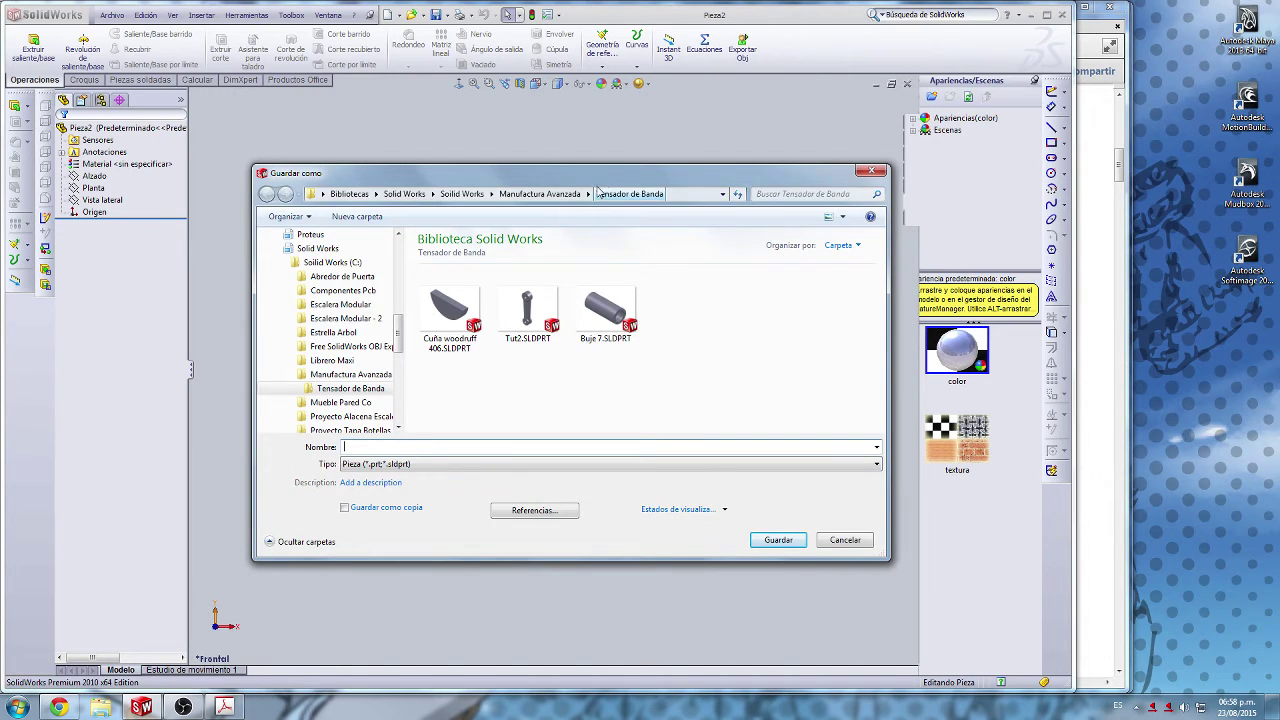
{"action": "mouse_move", "coordinate": [610, 177]}
{"action": "left_mouse_down"}
{"action": "mouse_move", "coordinate": [554, 153]}
{"action": "mouse_move", "coordinate": [591, 176]}
{"action": "left_mouse_up"}
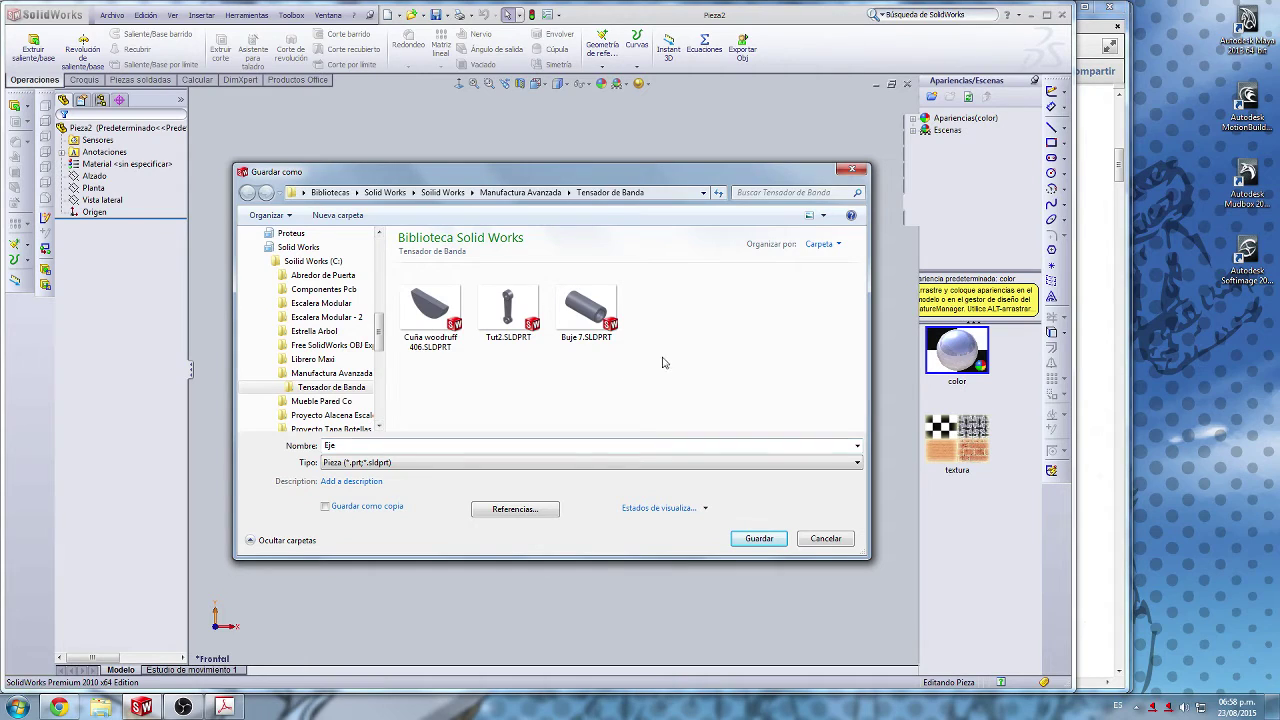
{"action": "left_click", "coordinate": [759, 538]}
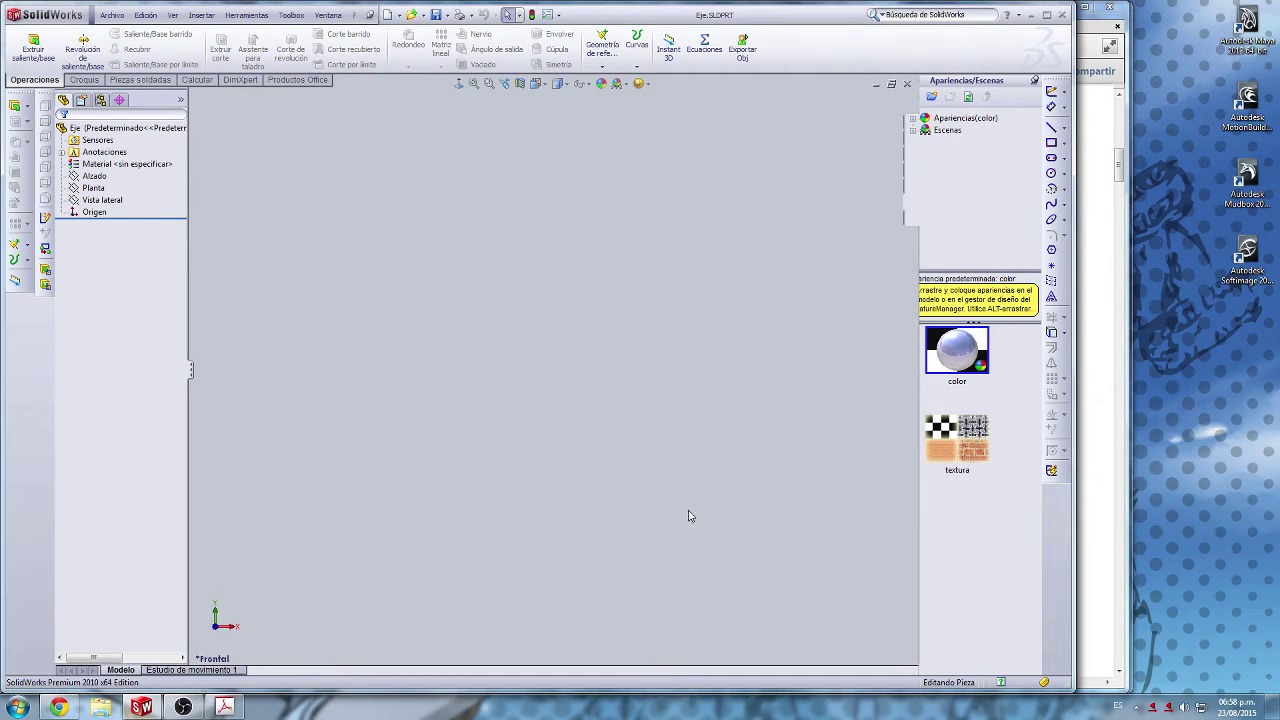
Step: Start a sketch on the Vista lateral plane and draw a circle of about 2.39 cm radius centred on the origin
{"action": "left_click", "coordinate": [100, 200]}
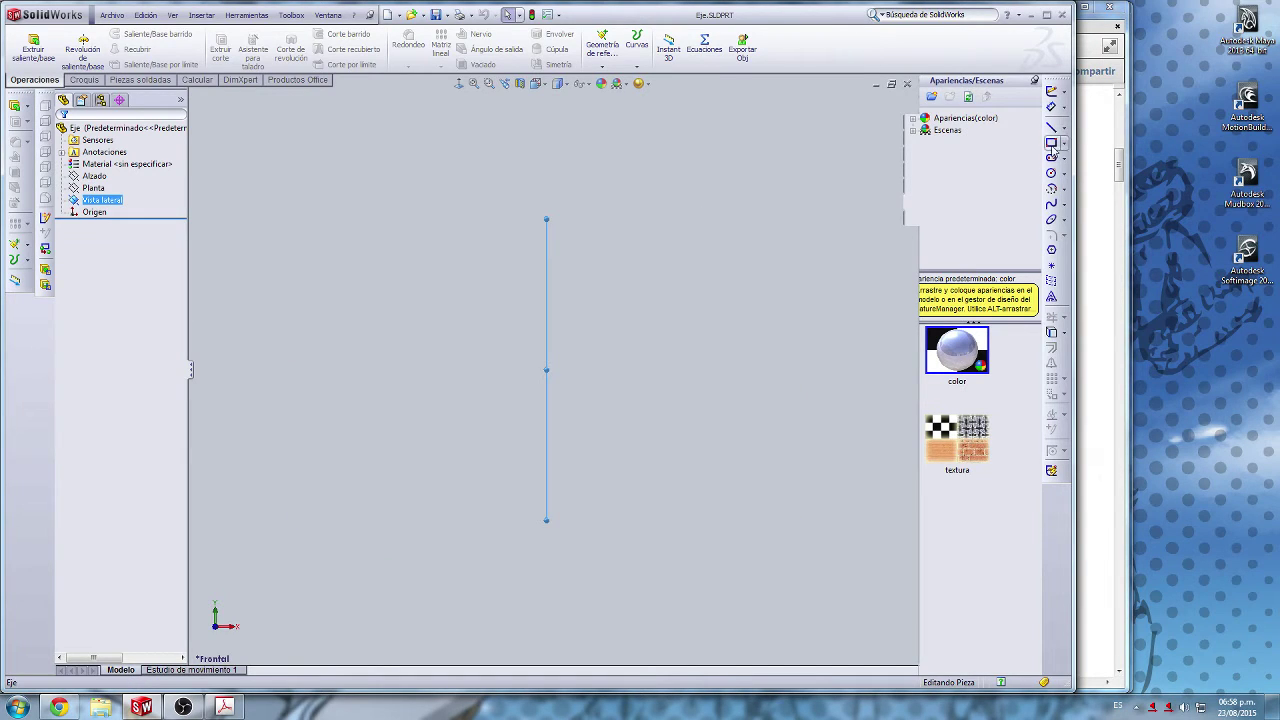
{"action": "left_click", "coordinate": [1050, 94]}
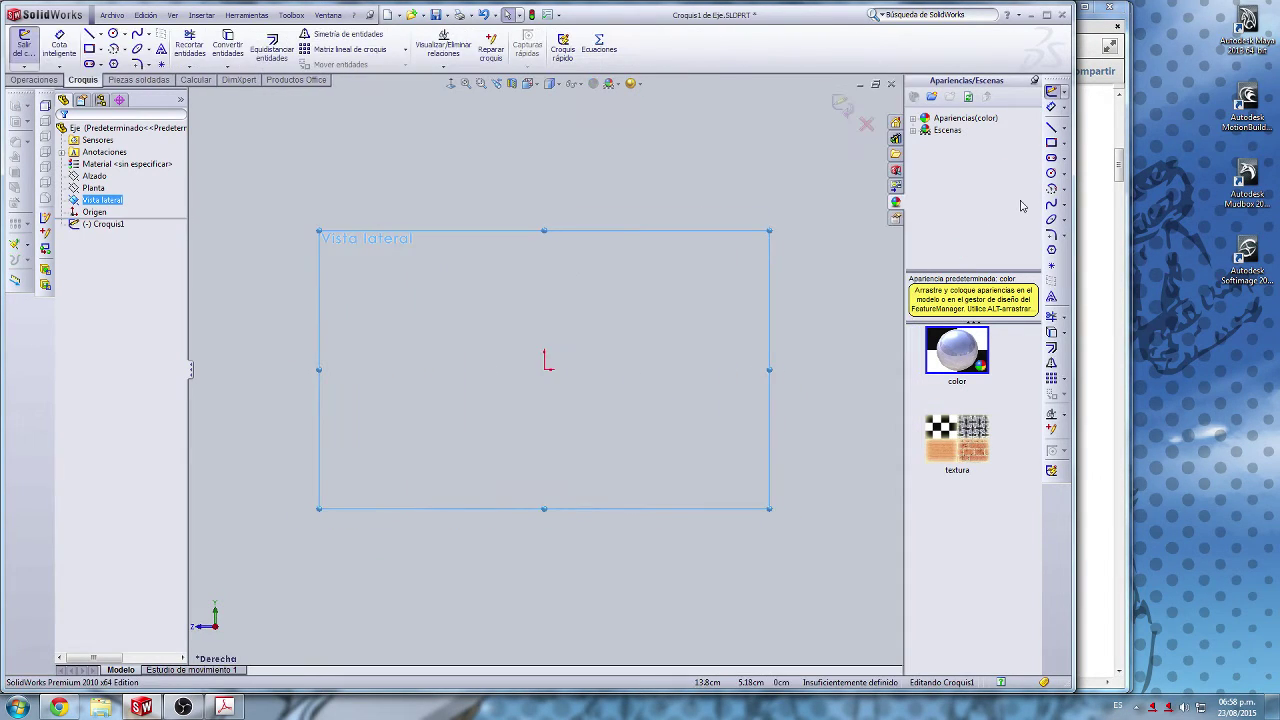
{"action": "left_click", "coordinate": [1052, 173]}
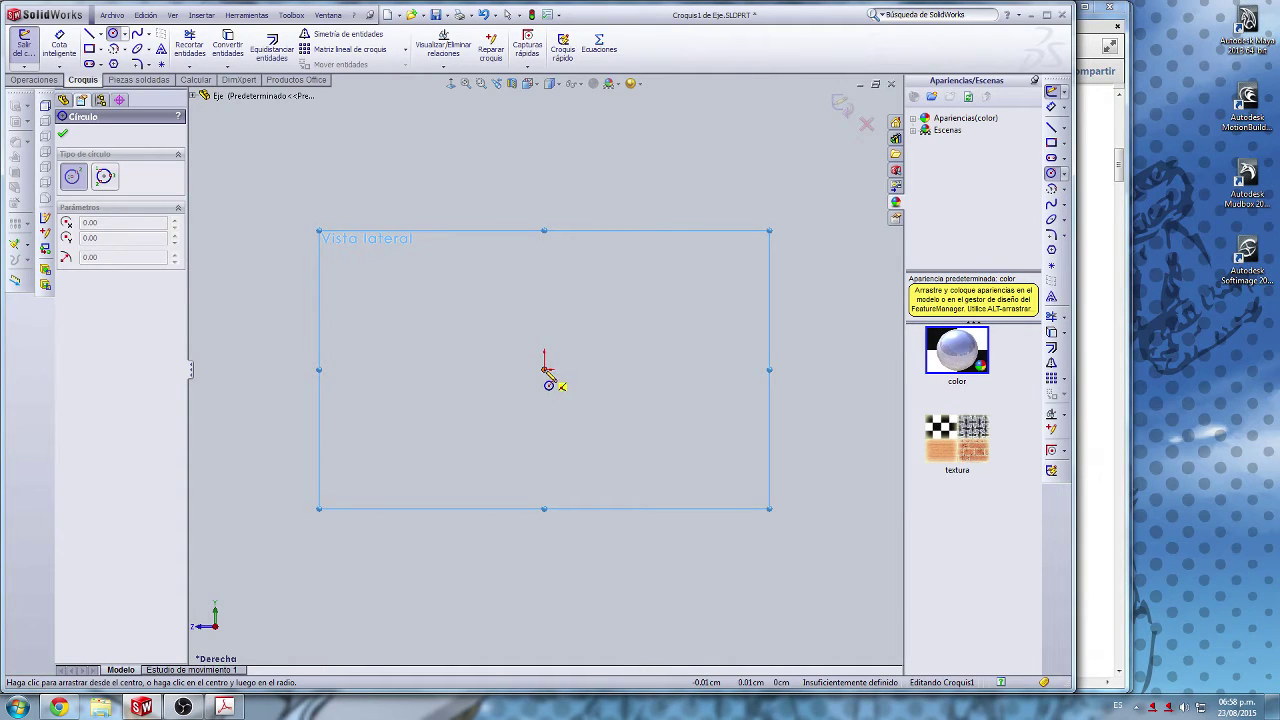
{"action": "left_click_drag", "start_coordinate": [545, 369], "coordinate": [564, 328]}
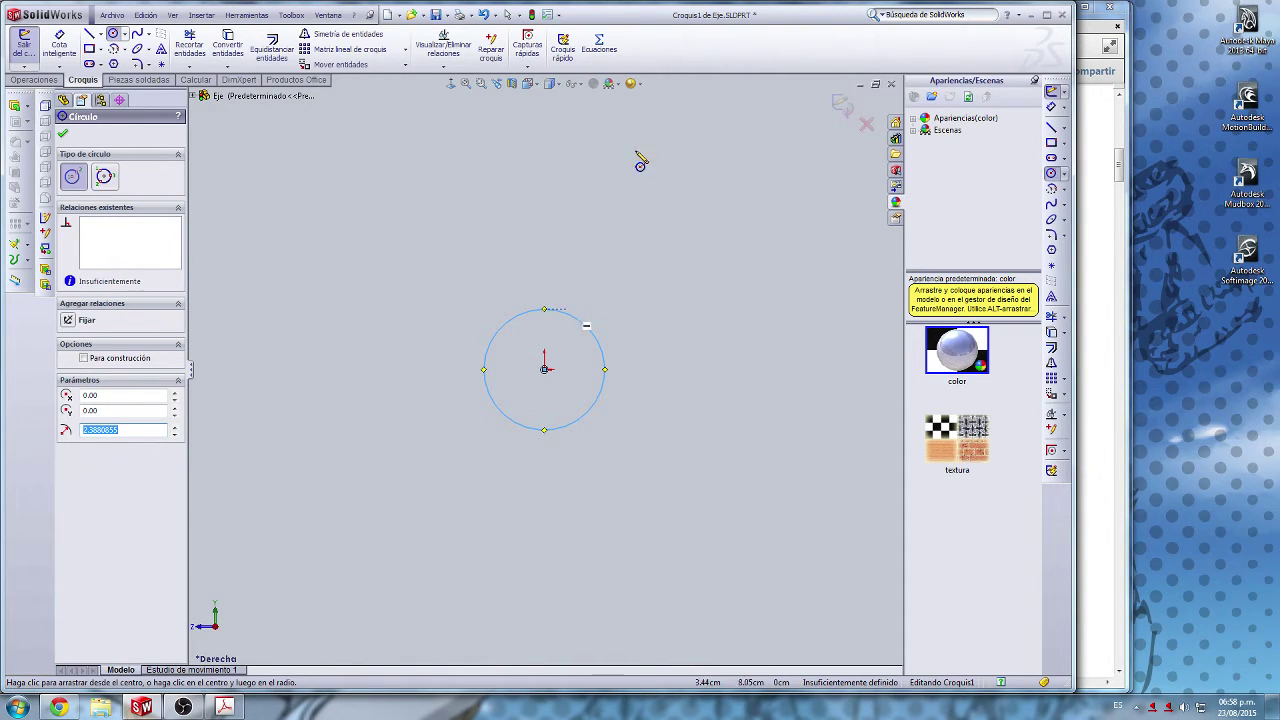
Step: Dimension the circle's diameter above it and set it to 2.2225 cm
{"action": "left_click", "coordinate": [191, 712]}
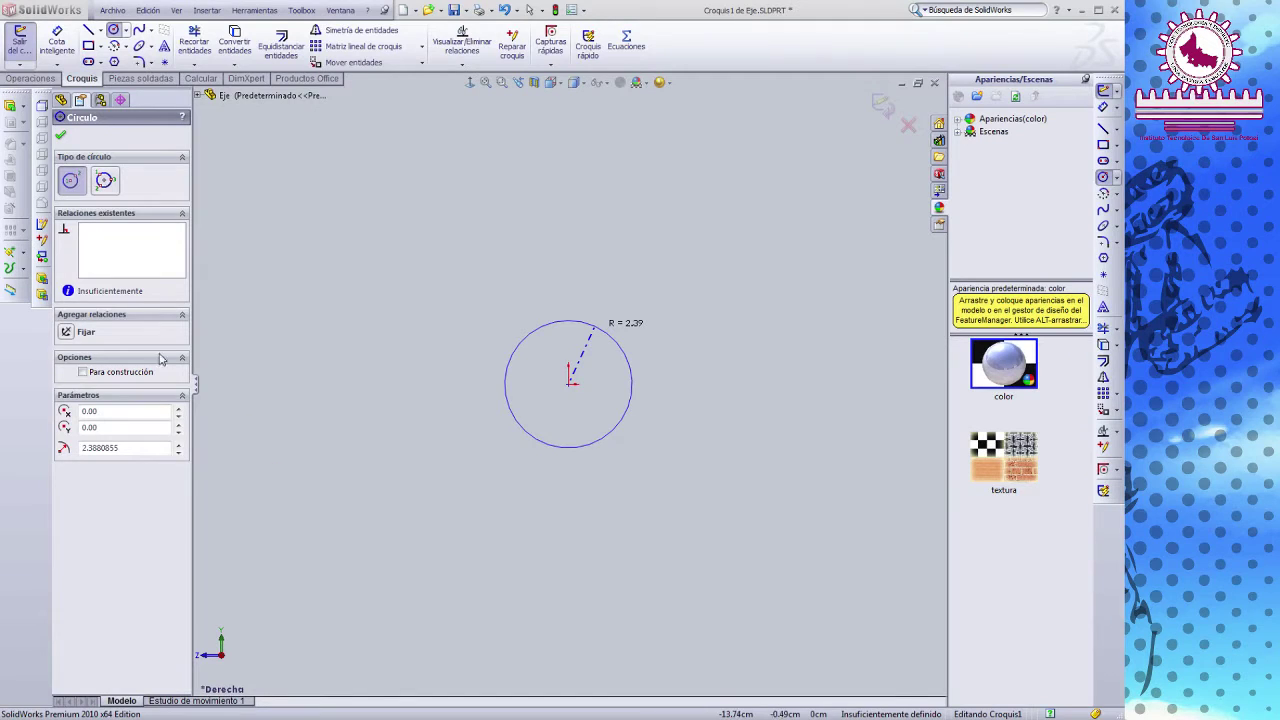
{"action": "key", "text": "alt+Tab"}
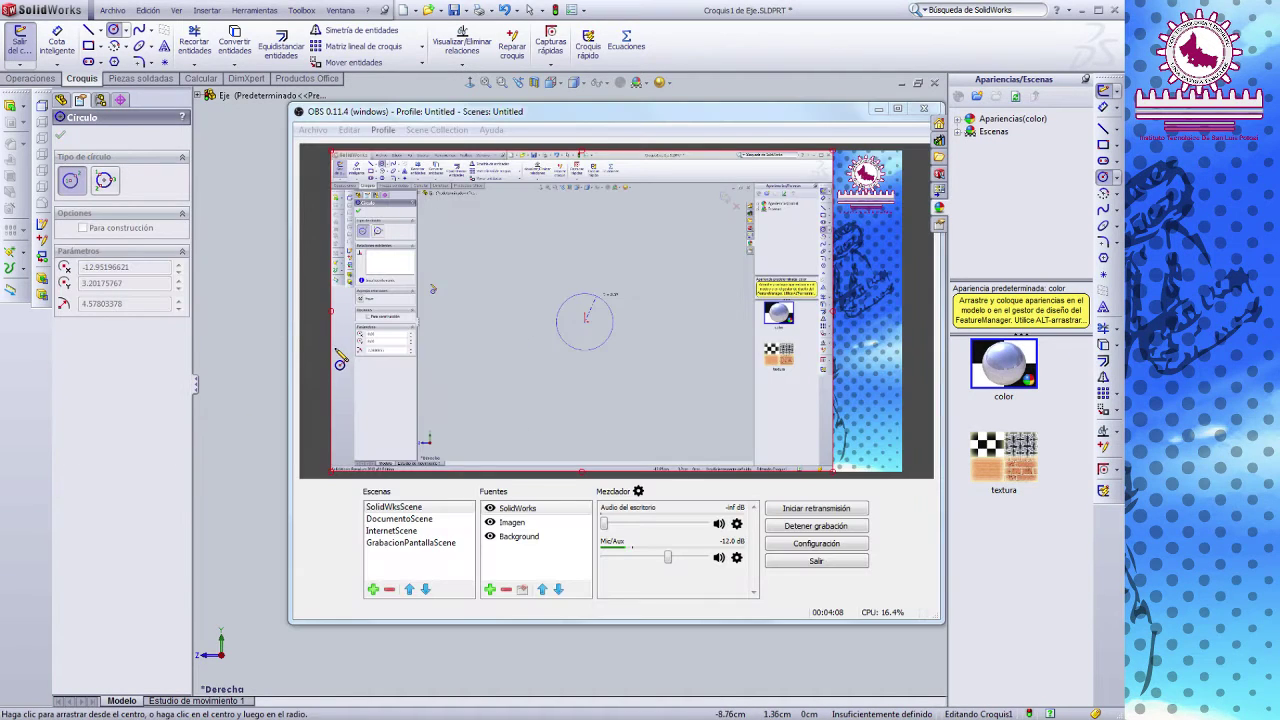
{"action": "left_click", "coordinate": [1104, 107]}
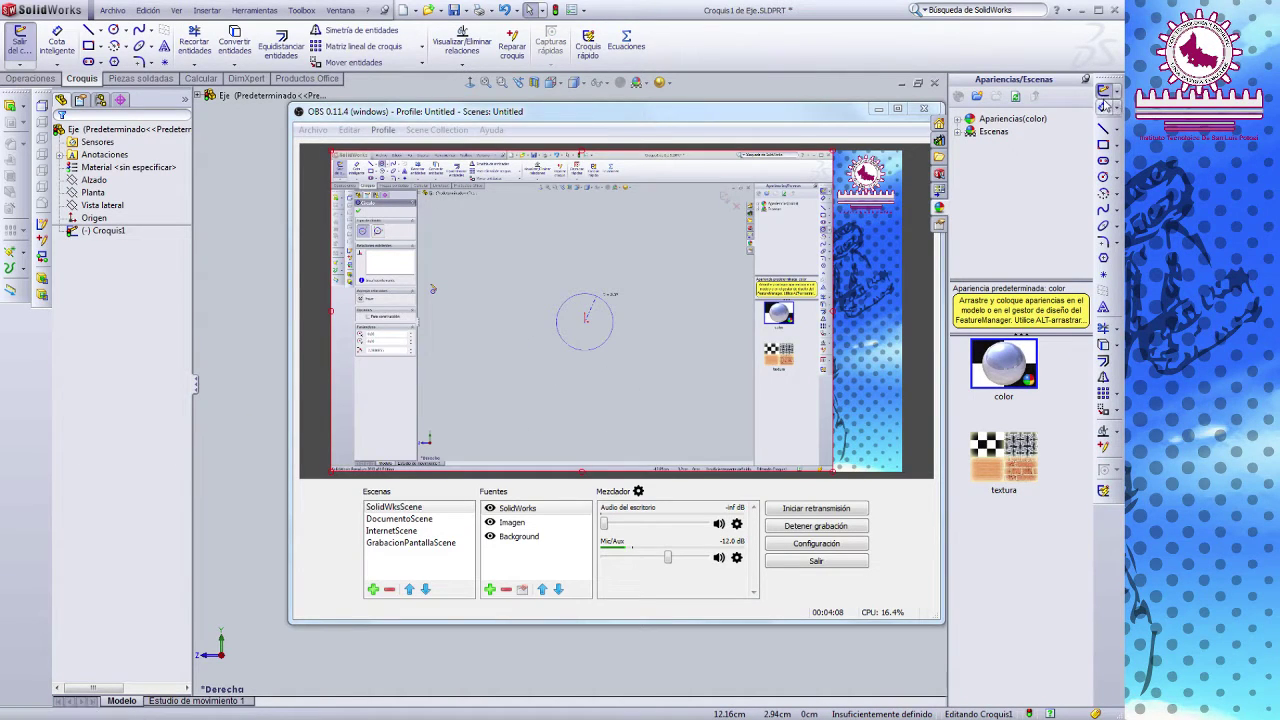
{"action": "key", "text": "alt+Tab"}
{"action": "left_click", "coordinate": [572, 322]}
{"action": "left_click", "coordinate": [568, 207]}
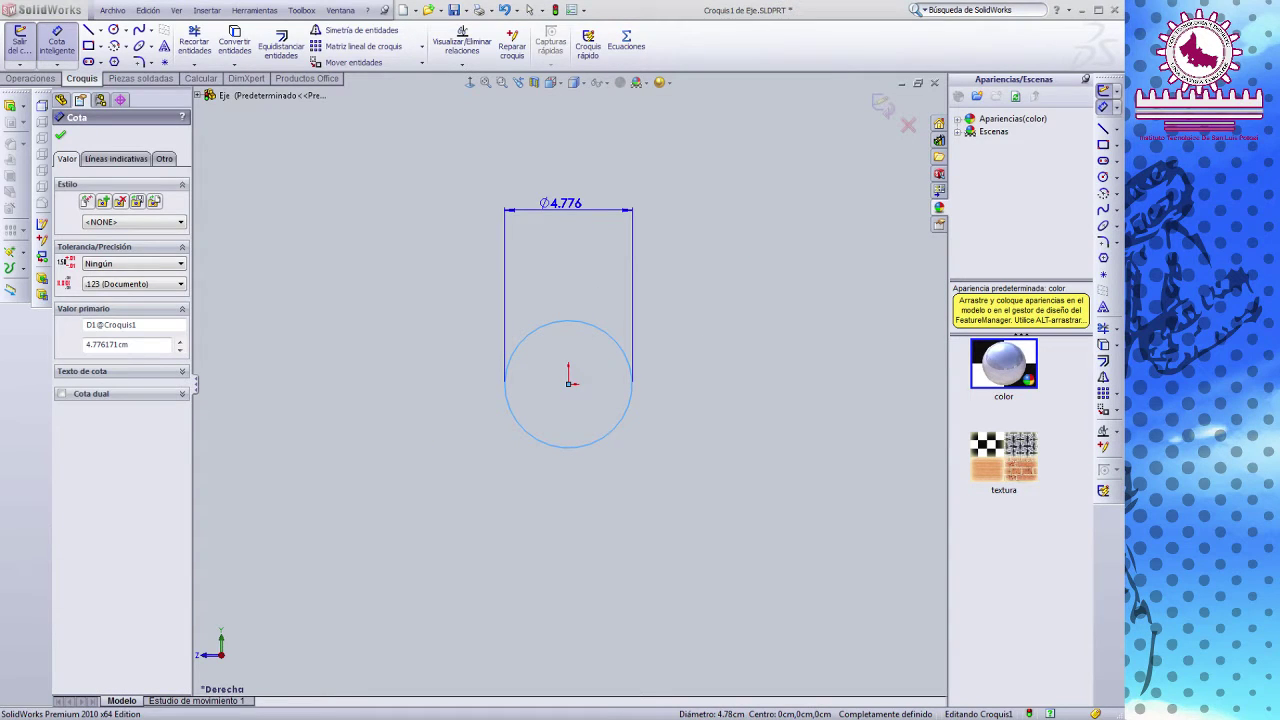
{"action": "key", "text": "Return"}
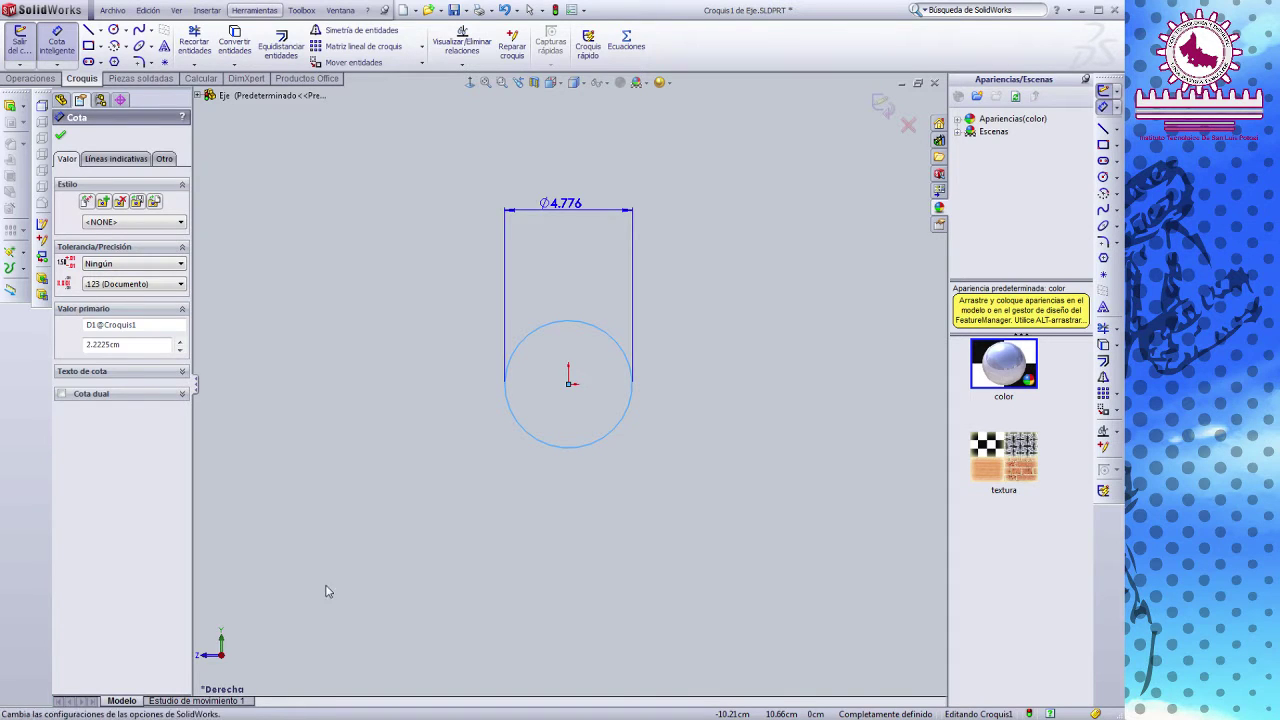
Step: Change the document's unit system to IPS (inch, pound, second)
{"action": "left_click", "coordinate": [440, 624]}
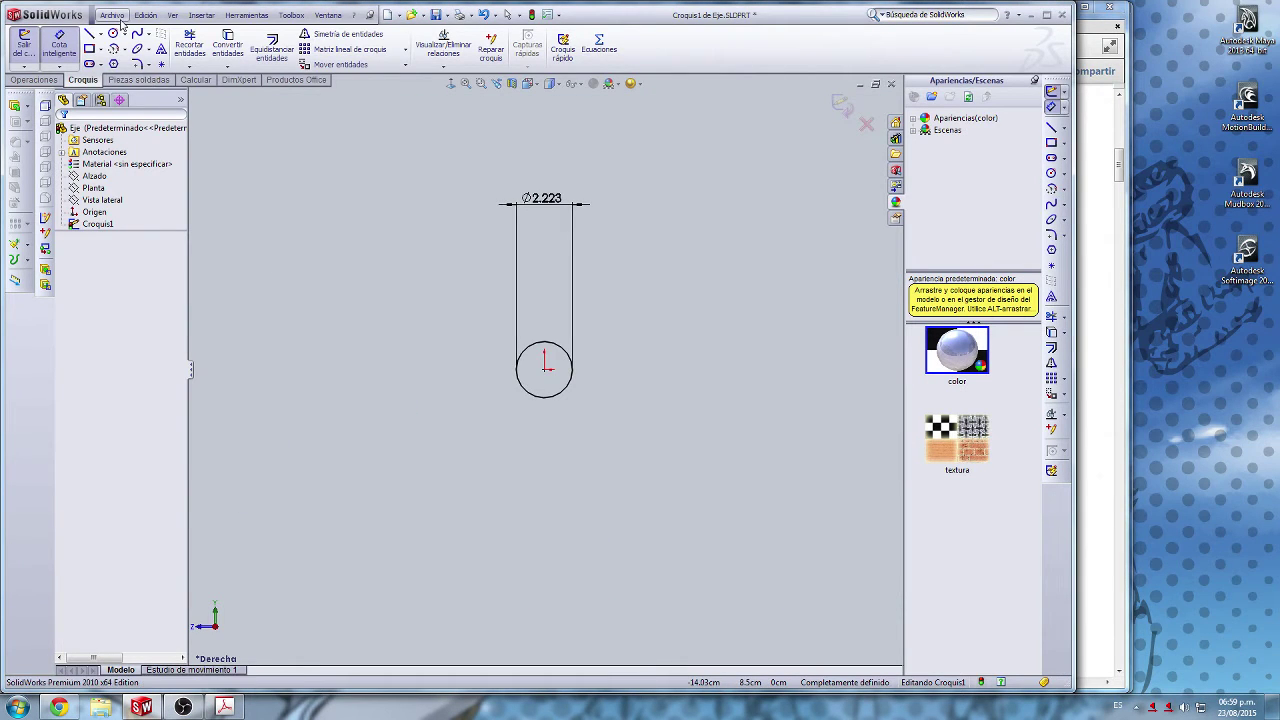
{"action": "left_click", "coordinate": [120, 20]}
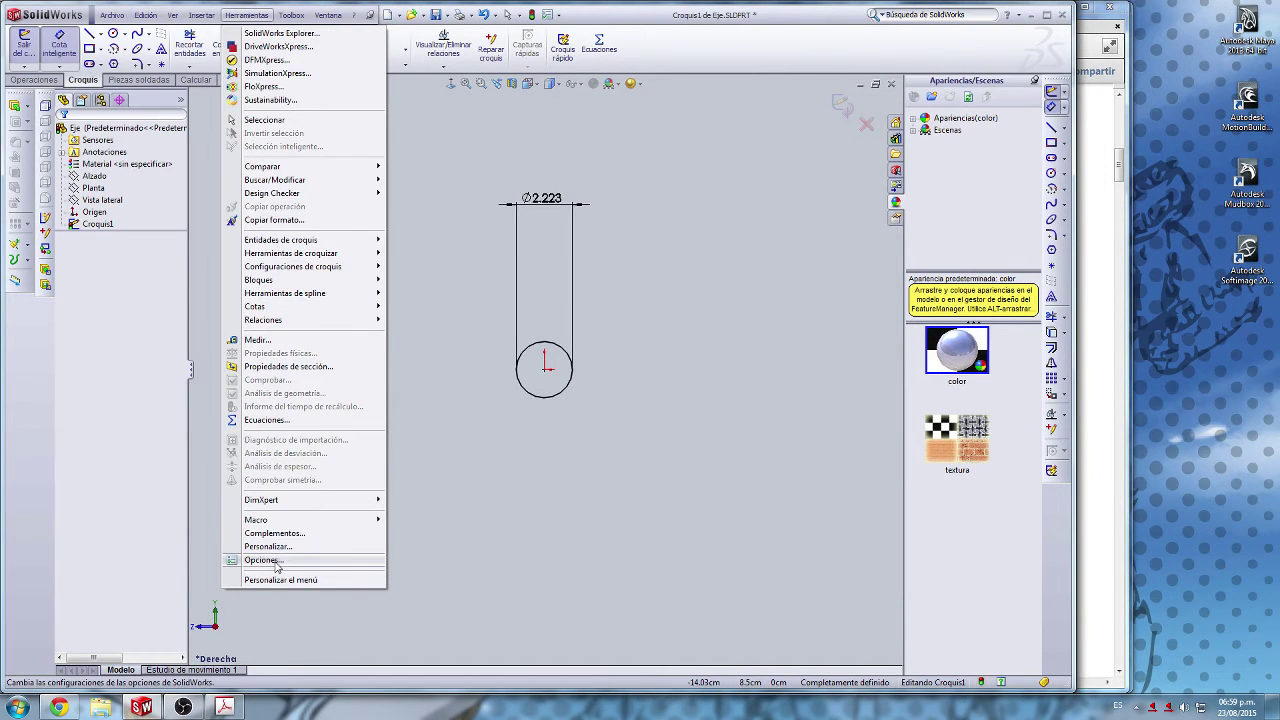
{"action": "left_click", "coordinate": [268, 563]}
{"action": "left_click", "coordinate": [430, 145]}
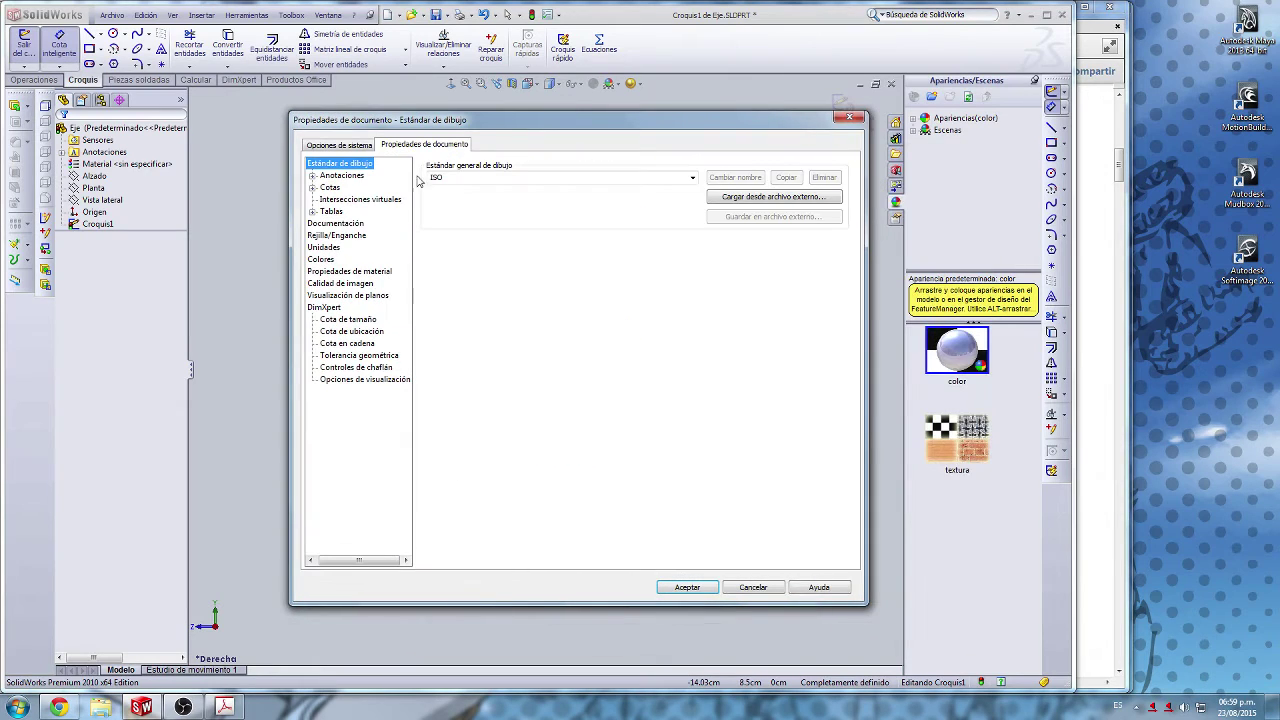
{"action": "left_click", "coordinate": [324, 247]}
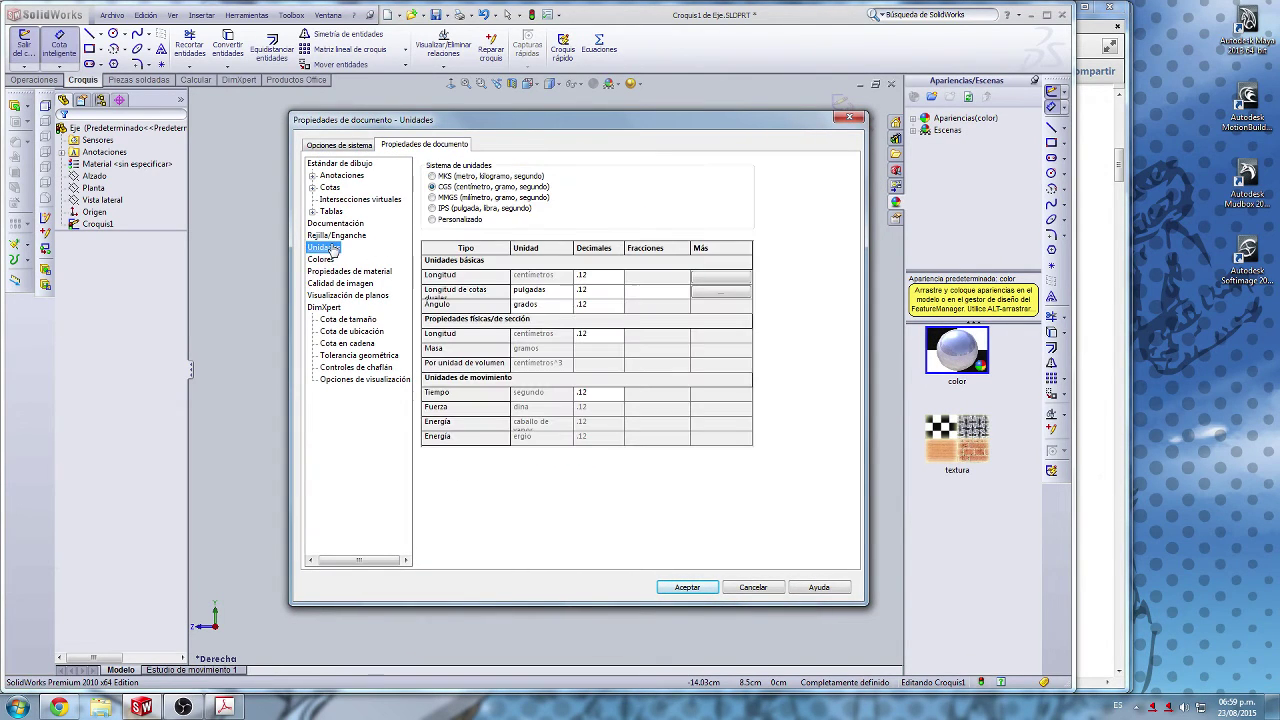
{"action": "left_click", "coordinate": [464, 208]}
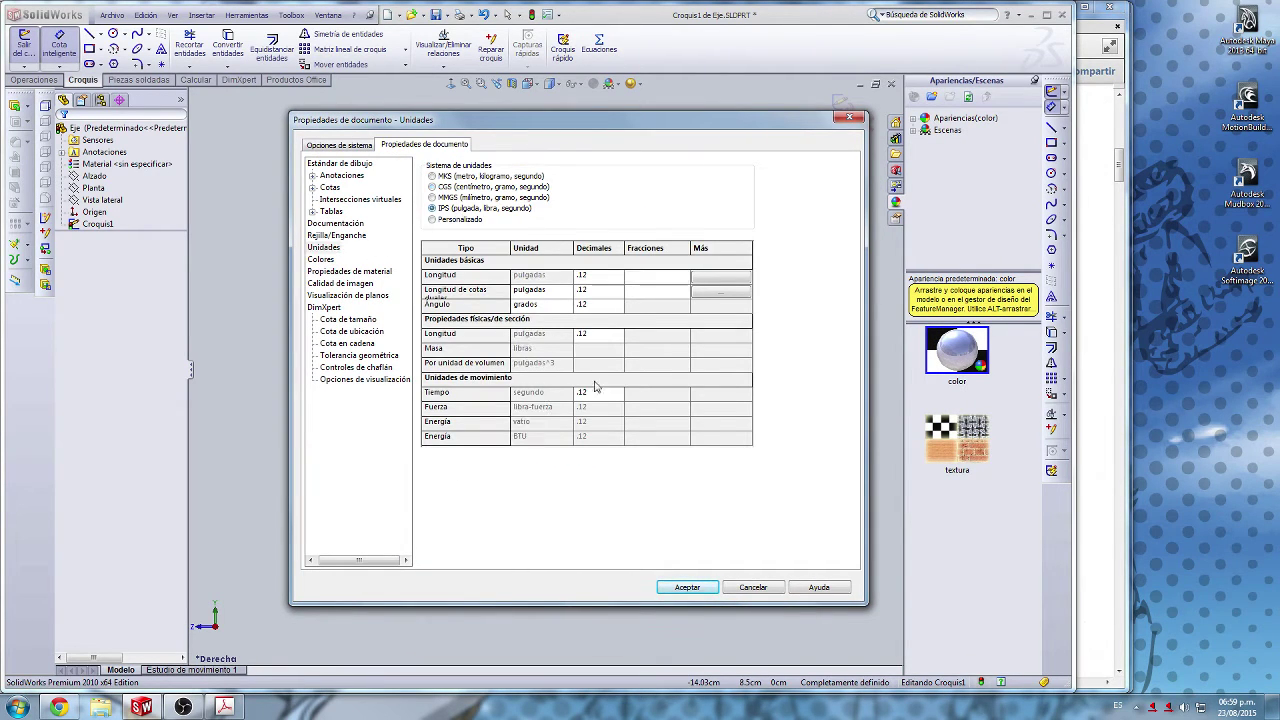
{"action": "left_click", "coordinate": [682, 586]}
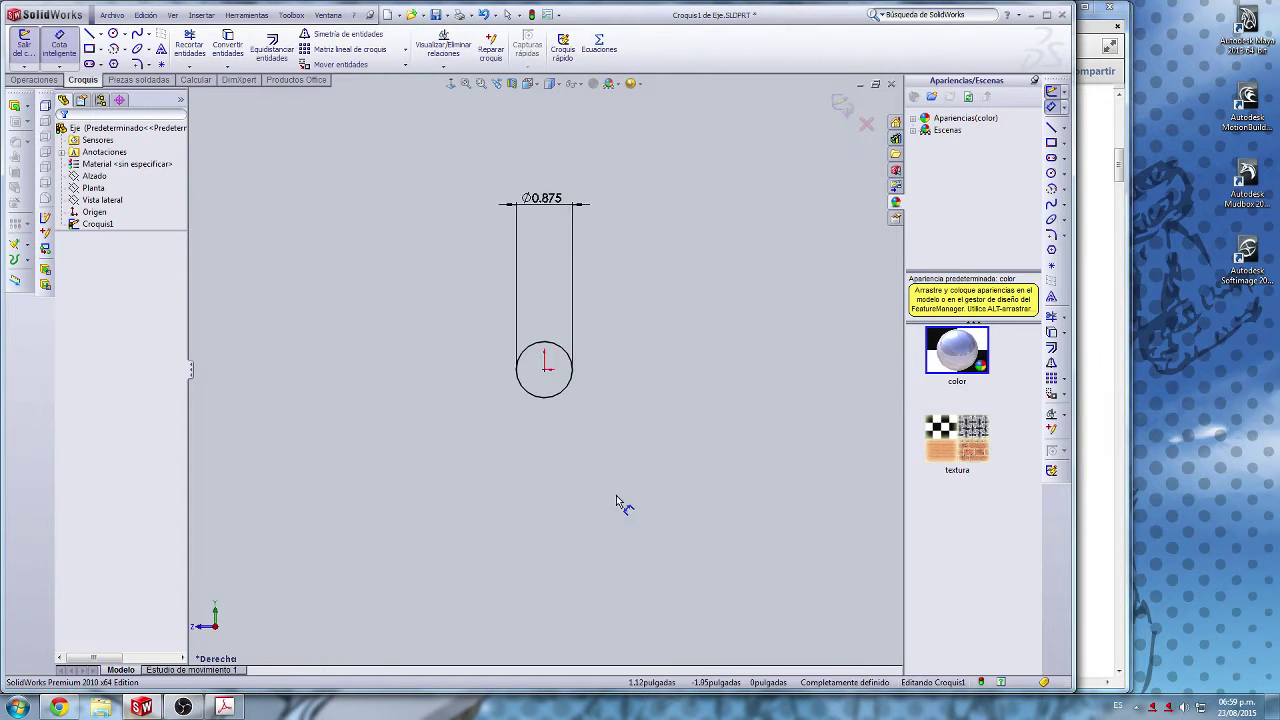
Step: Start a boss extrusion of the circle, consult the shaft's length in the PDF drawing and set the depth to 5-1/4 in
{"action": "scroll", "coordinate": [545, 290], "scroll_direction": "down", "scroll_amount": 3}
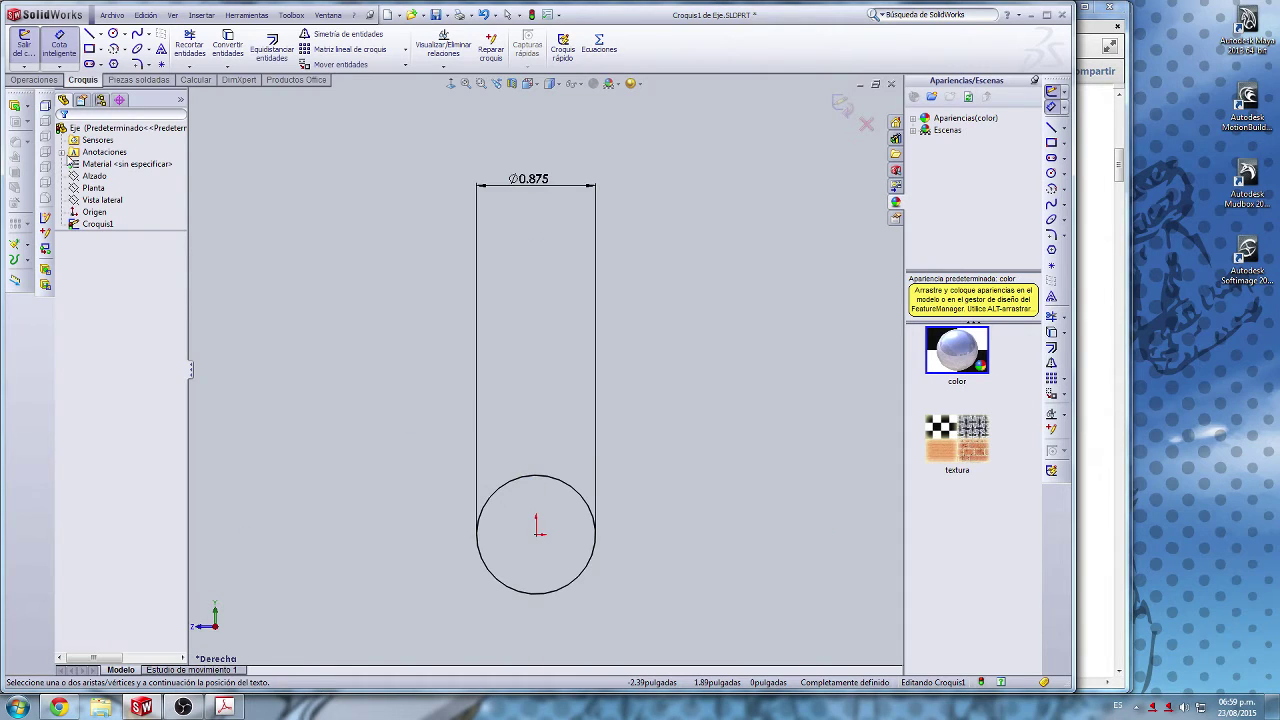
{"action": "left_click", "coordinate": [16, 107]}
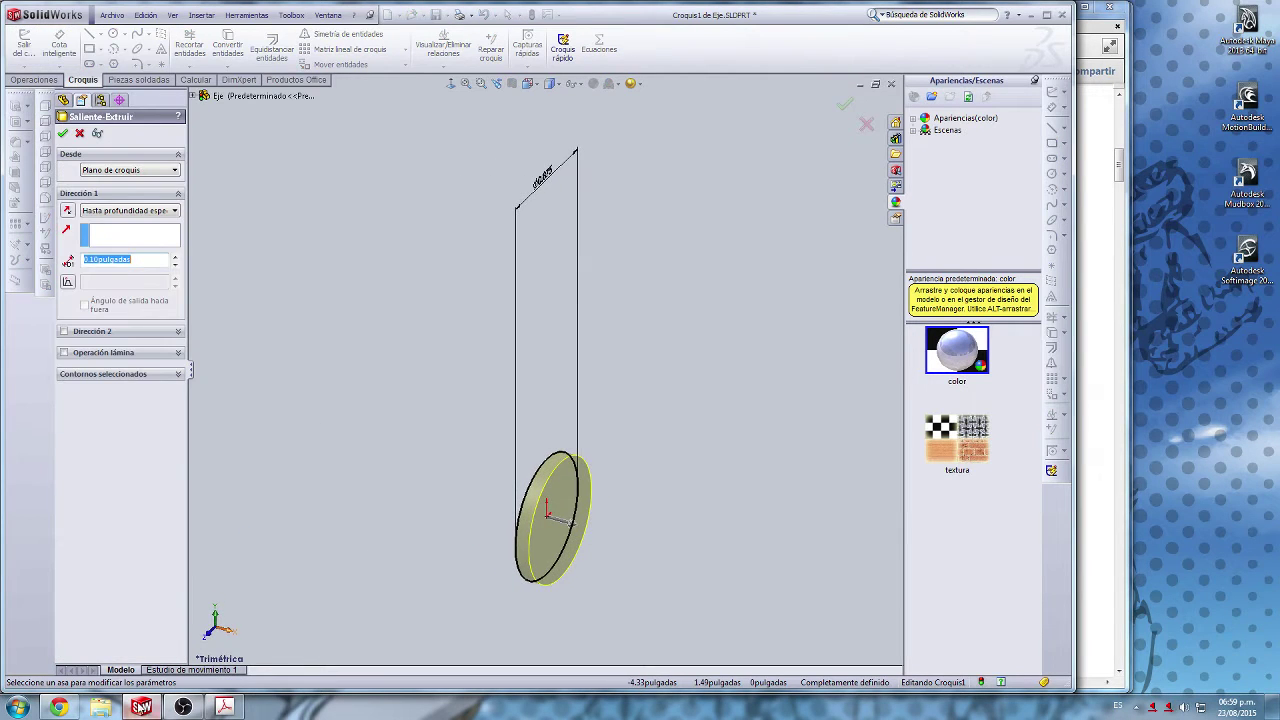
{"action": "left_click", "coordinate": [183, 707]}
{"action": "left_click", "coordinate": [401, 499]}
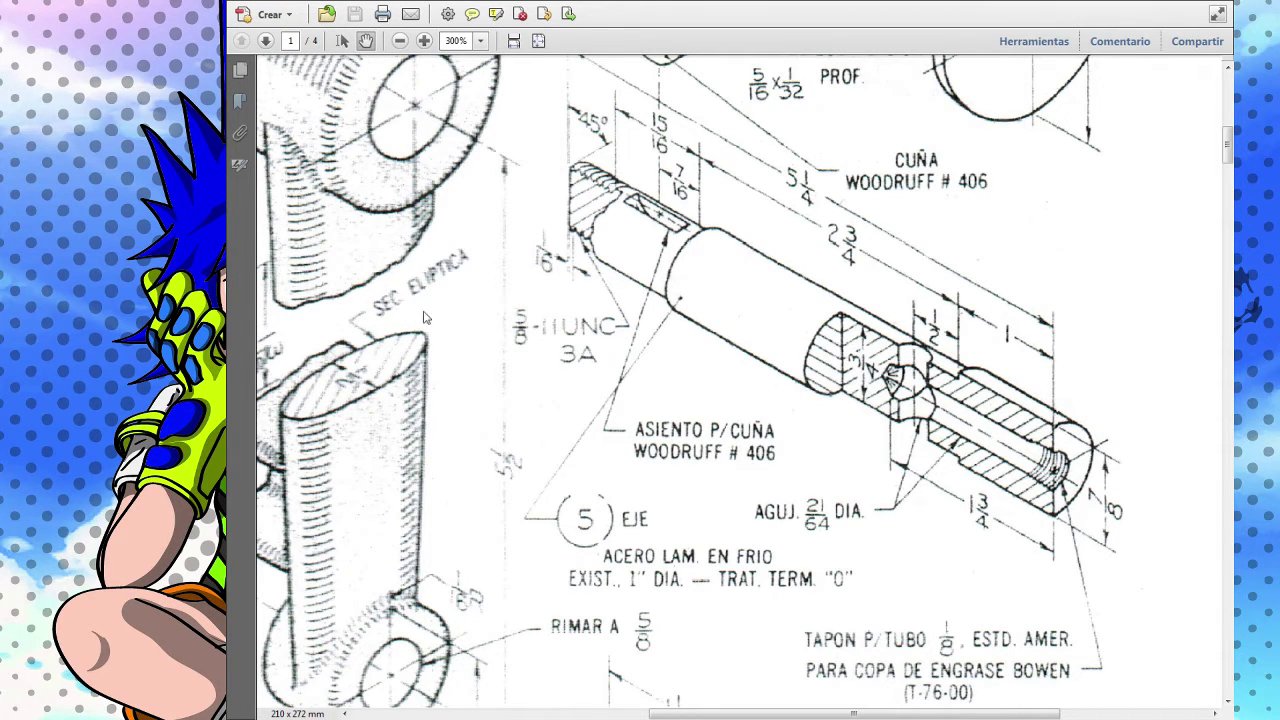
{"action": "left_click", "coordinate": [396, 519]}
{"action": "left_click", "coordinate": [183, 707]}
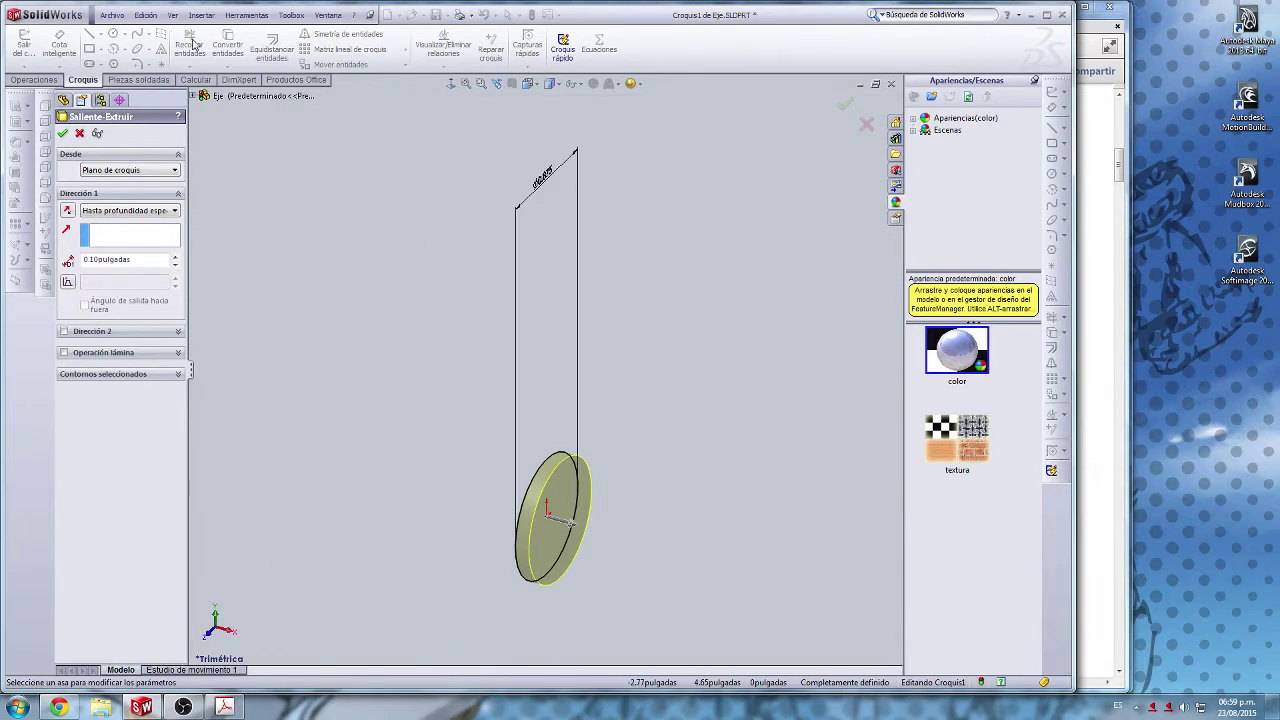
{"action": "left_click", "coordinate": [112, 15]}
{"action": "left_click", "coordinate": [651, 384]}
{"action": "key", "text": "Tab"}
{"action": "type", "text": "1-1/4"}
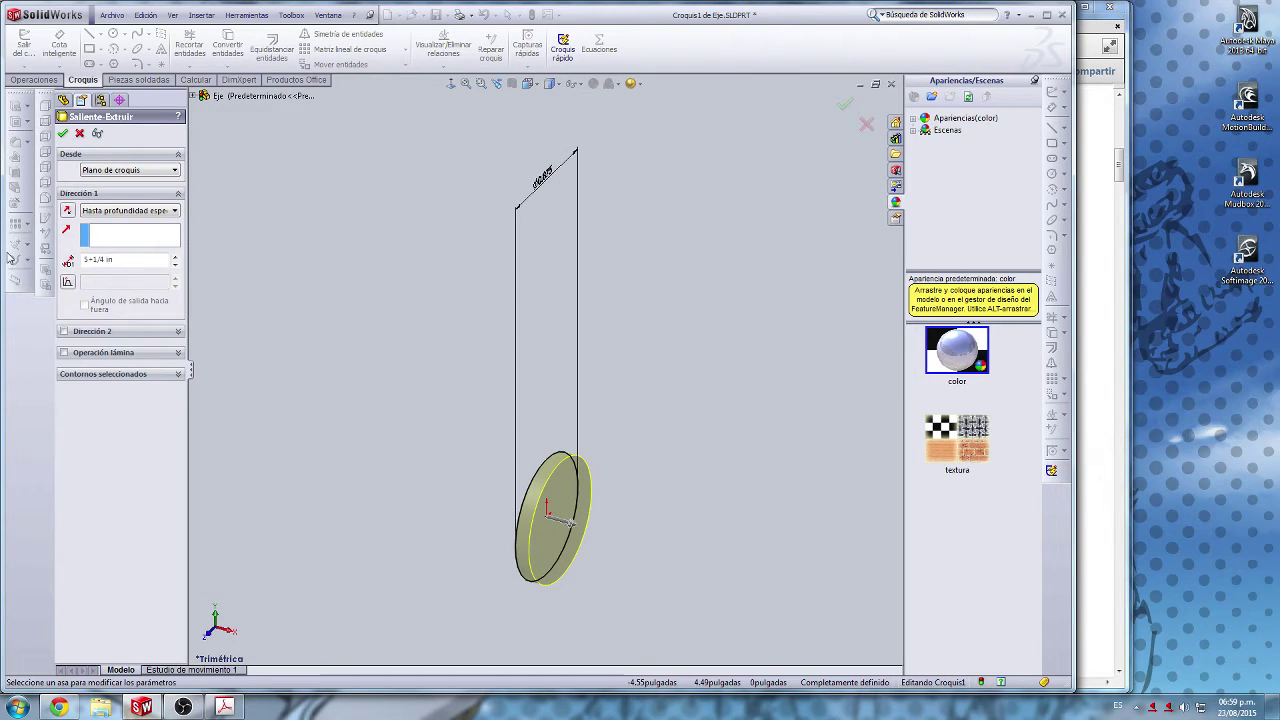
{"action": "key", "text": "Return"}
Step: Set the extrusion's end condition to mid plane (Plano medio) and accept the shaft body
{"action": "left_click", "coordinate": [137, 211]}
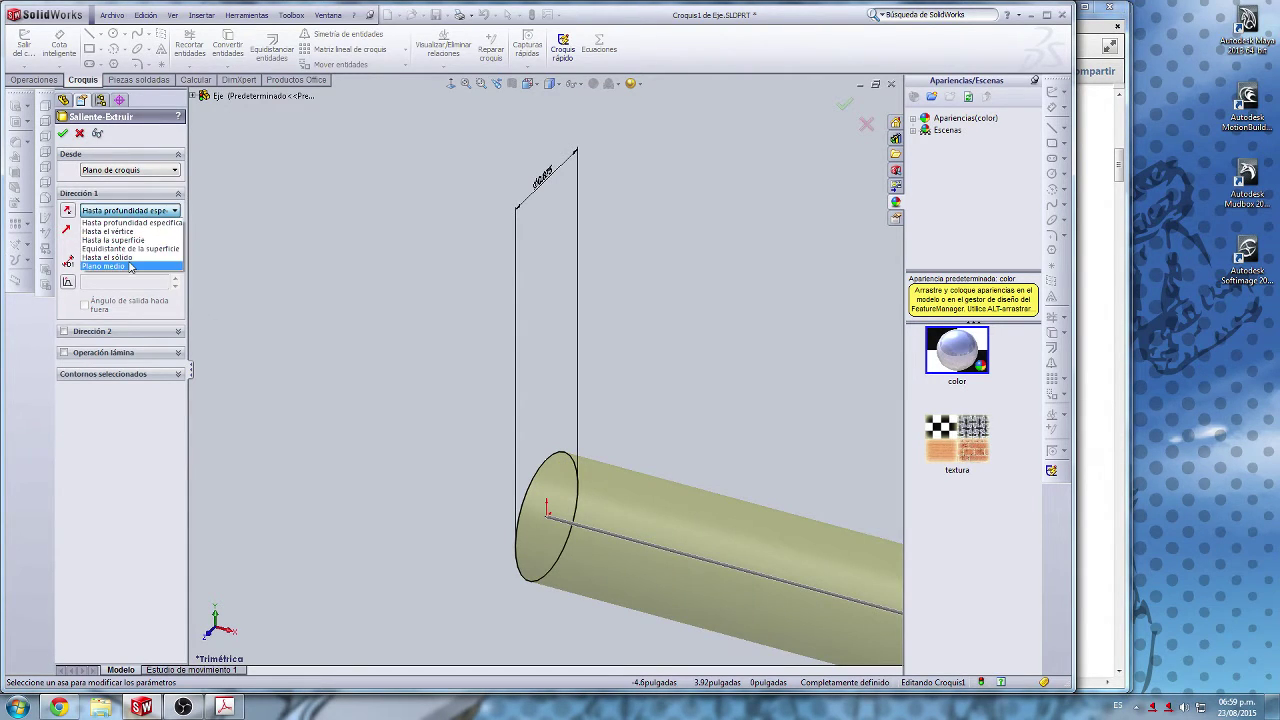
{"action": "left_click", "coordinate": [115, 266]}
{"action": "key", "text": "f"}
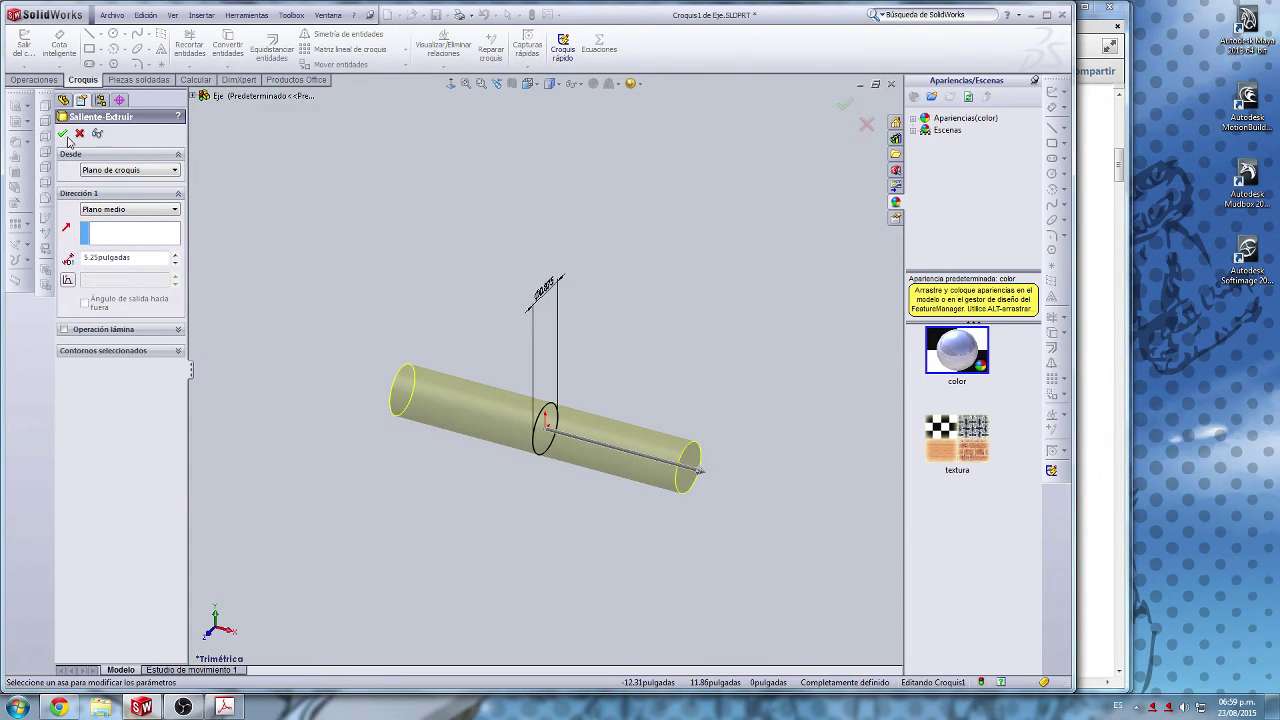
{"action": "scroll", "coordinate": [580, 437], "scroll_direction": "down", "scroll_amount": 6}
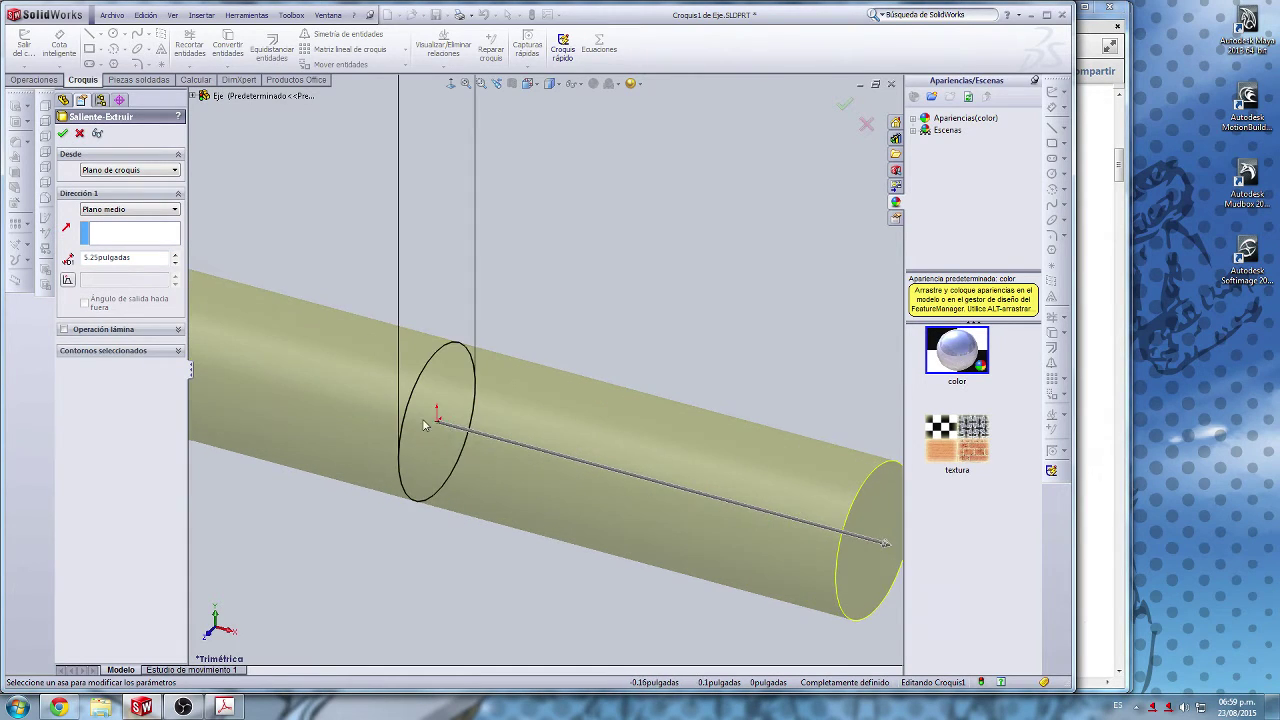
{"action": "scroll", "coordinate": [577, 437], "scroll_direction": "up", "scroll_amount": 3}
{"action": "left_click", "coordinate": [62, 133]}
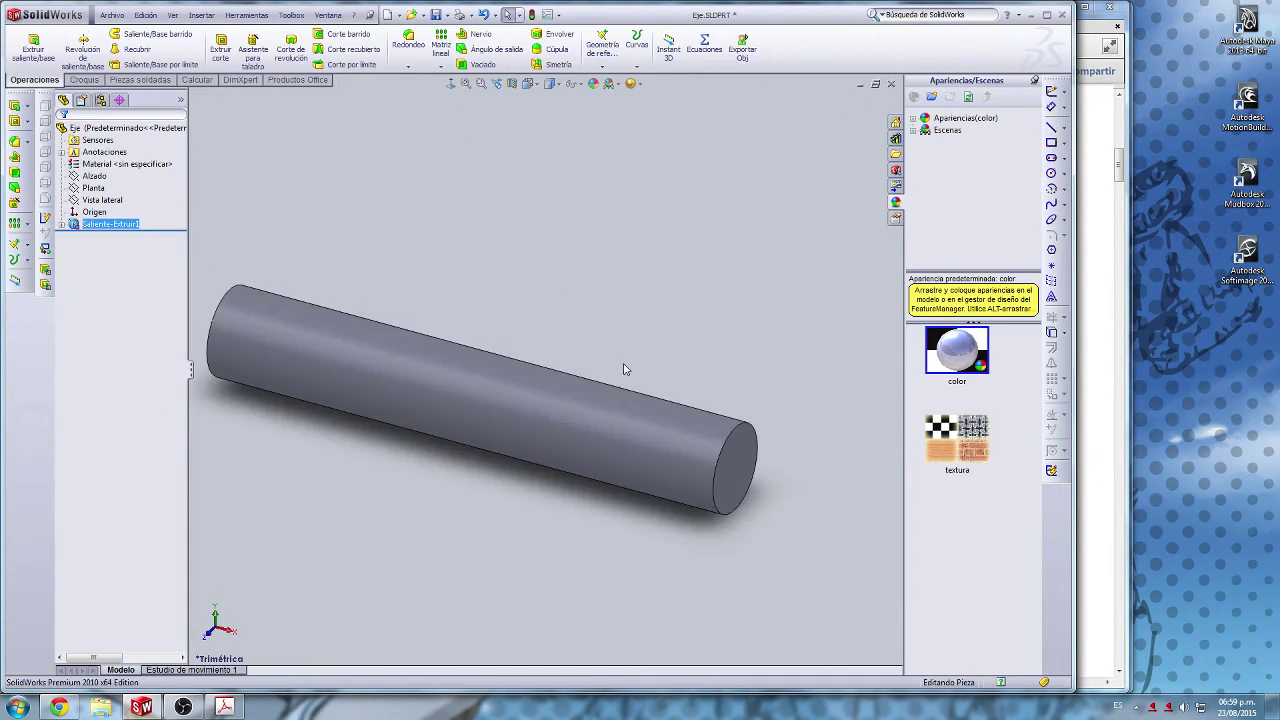
Step: Examine the part 5 shaft's dimensions in the PDF drawing, and return to the model to view its left end face straight on
{"action": "scroll", "coordinate": [699, 365], "scroll_direction": "up", "scroll_amount": 2}
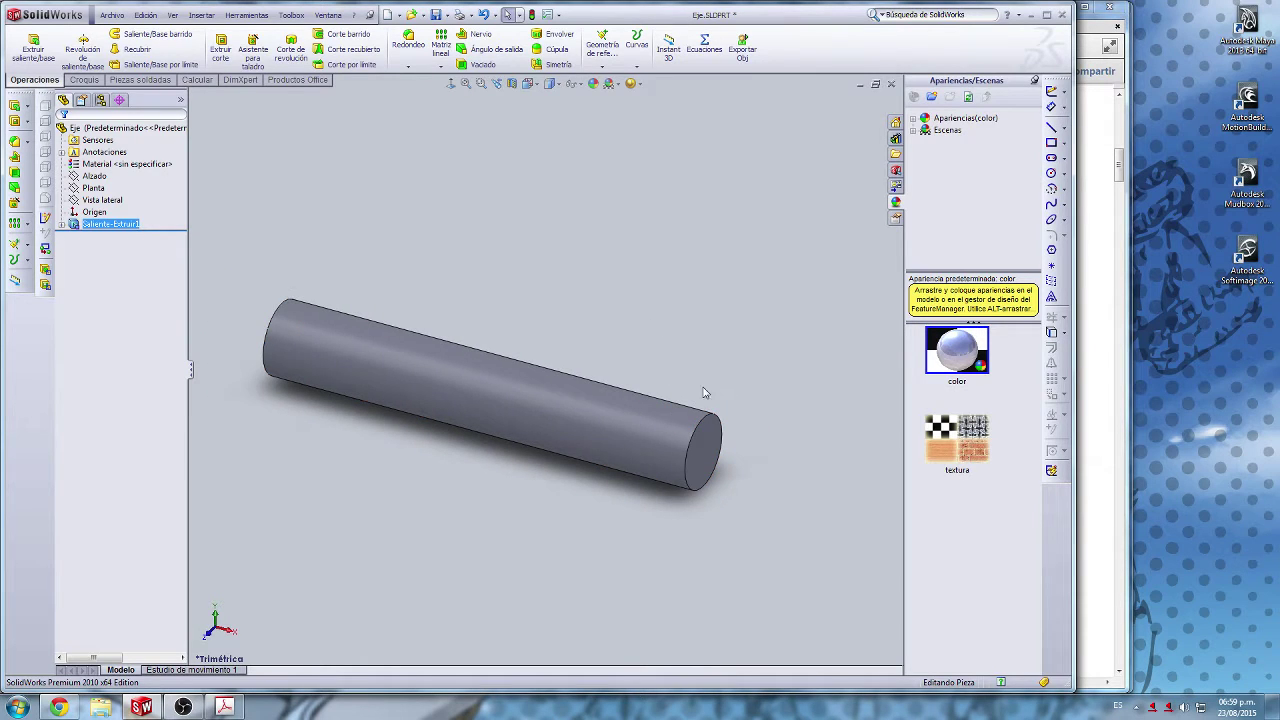
{"action": "left_click", "coordinate": [224, 707]}
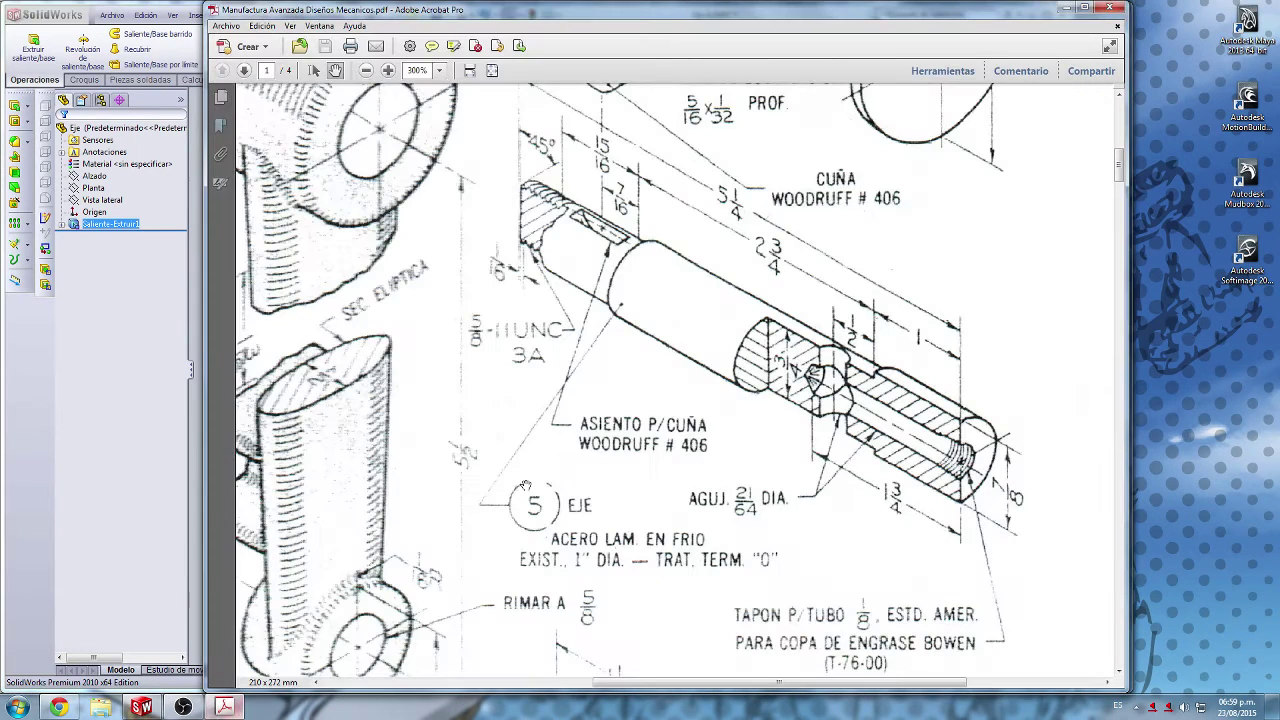
{"action": "left_click_drag", "start_coordinate": [705, 11], "coordinate": [708, 12]}
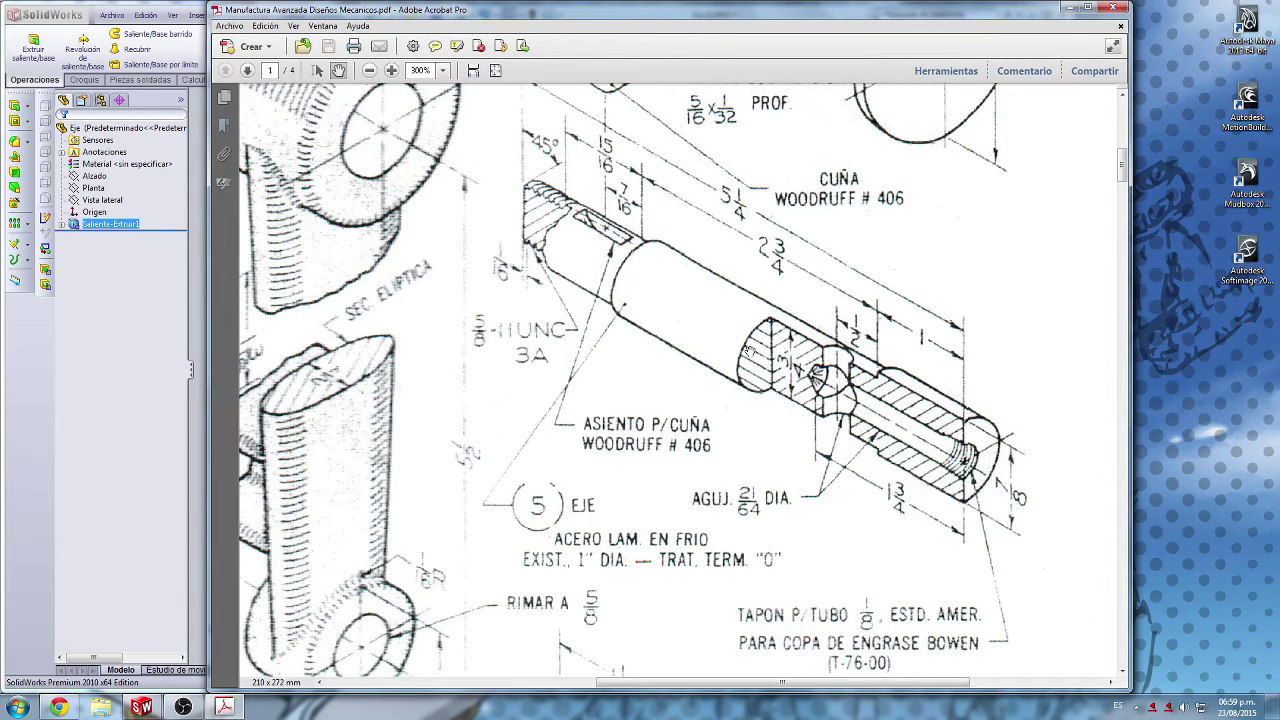
{"action": "left_click_drag", "start_coordinate": [965, 391], "coordinate": [915, 430]}
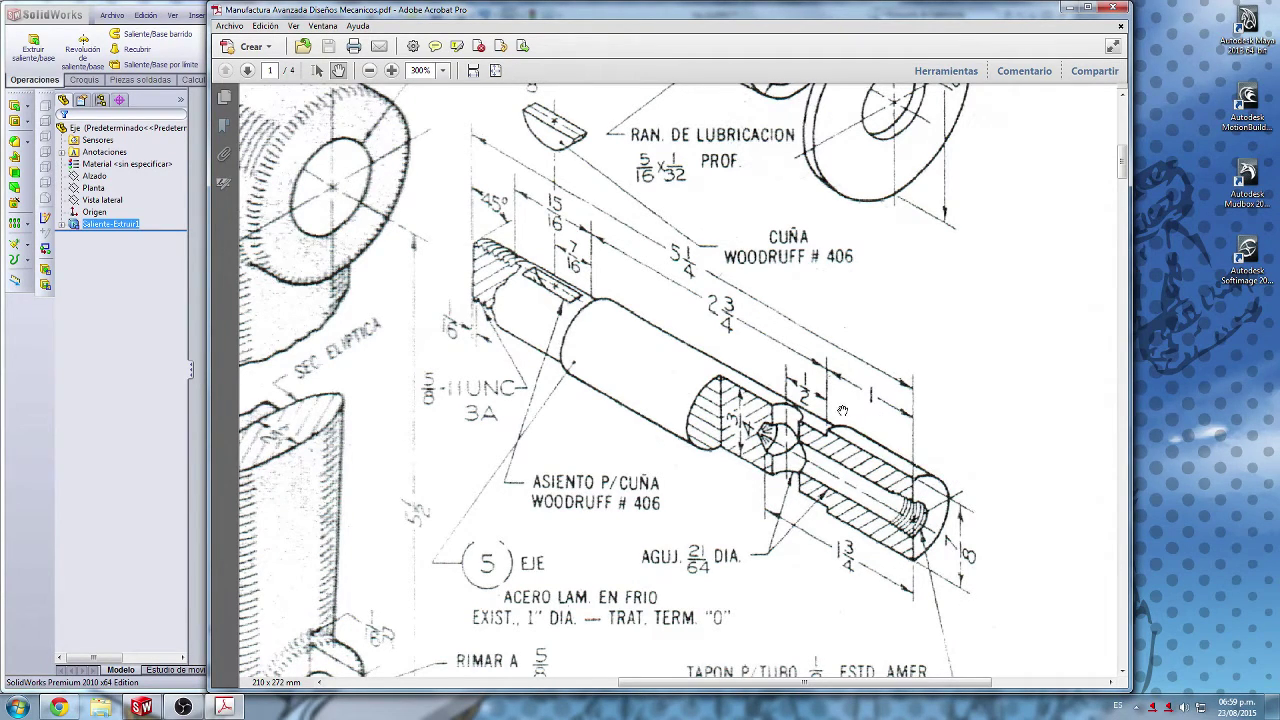
{"action": "left_click", "coordinate": [101, 420]}
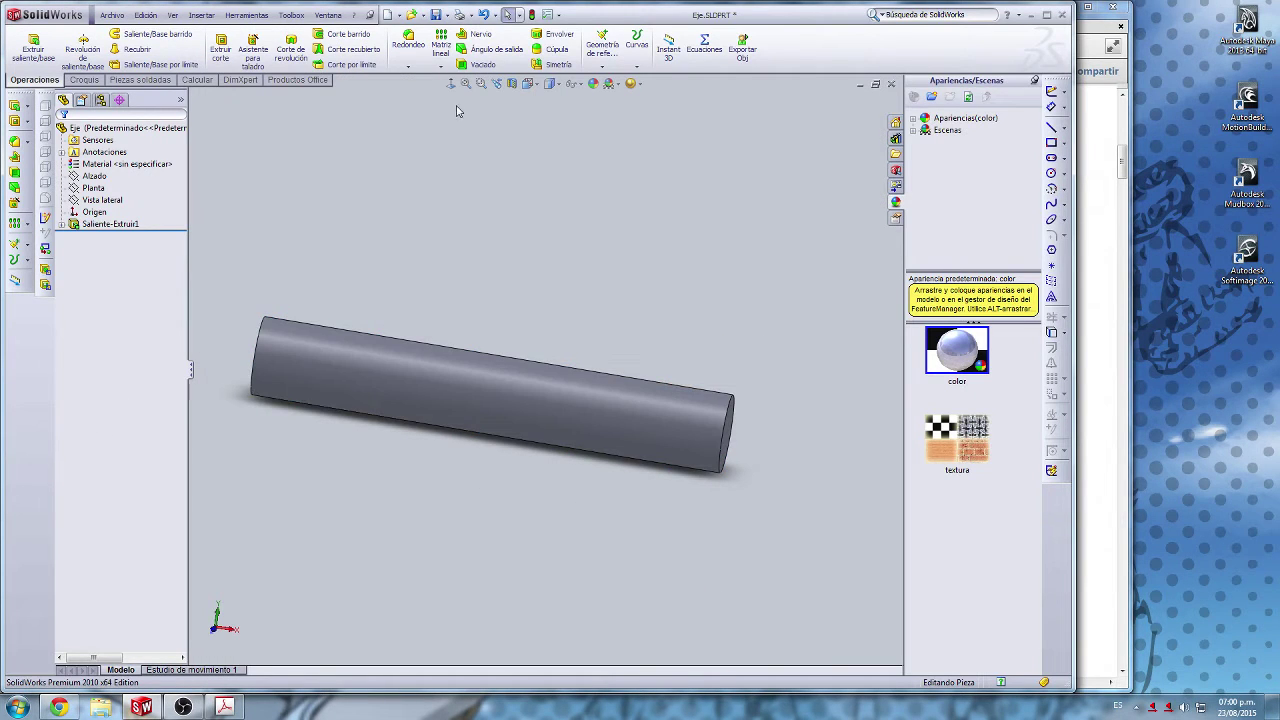
{"action": "left_click", "coordinate": [528, 83]}
{"action": "left_click", "coordinate": [532, 97]}
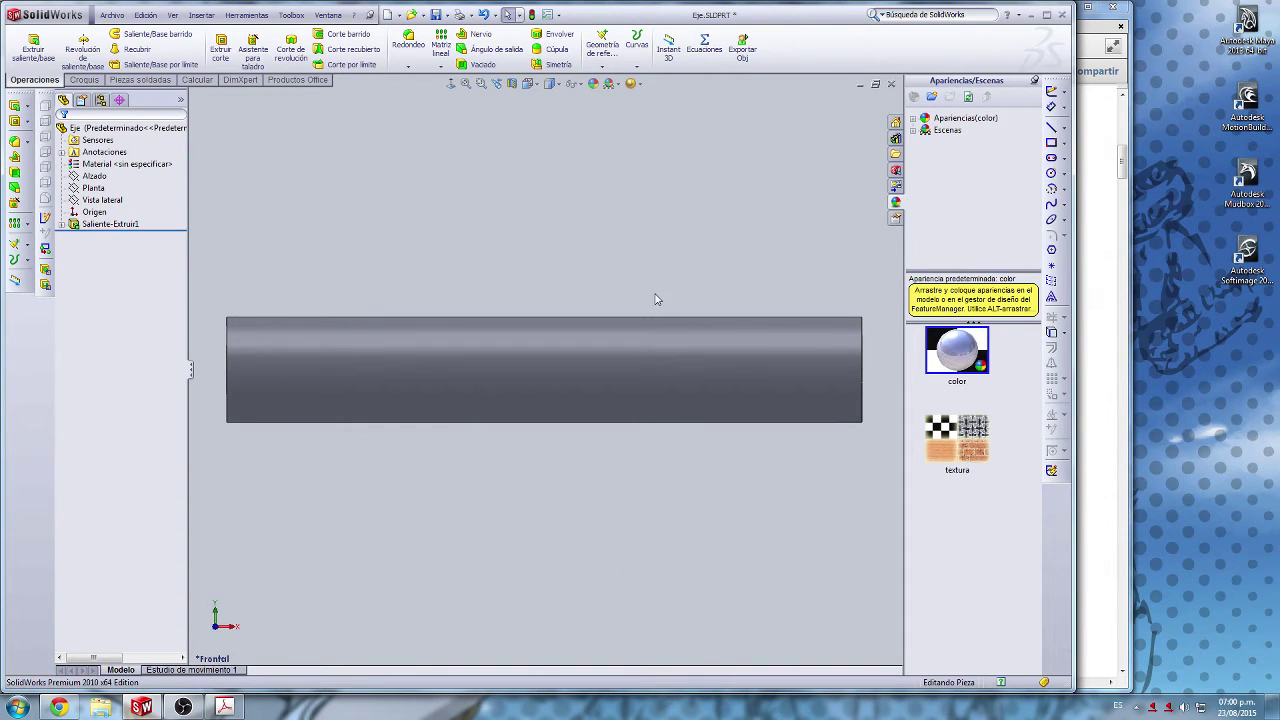
{"action": "key", "text": "z"}
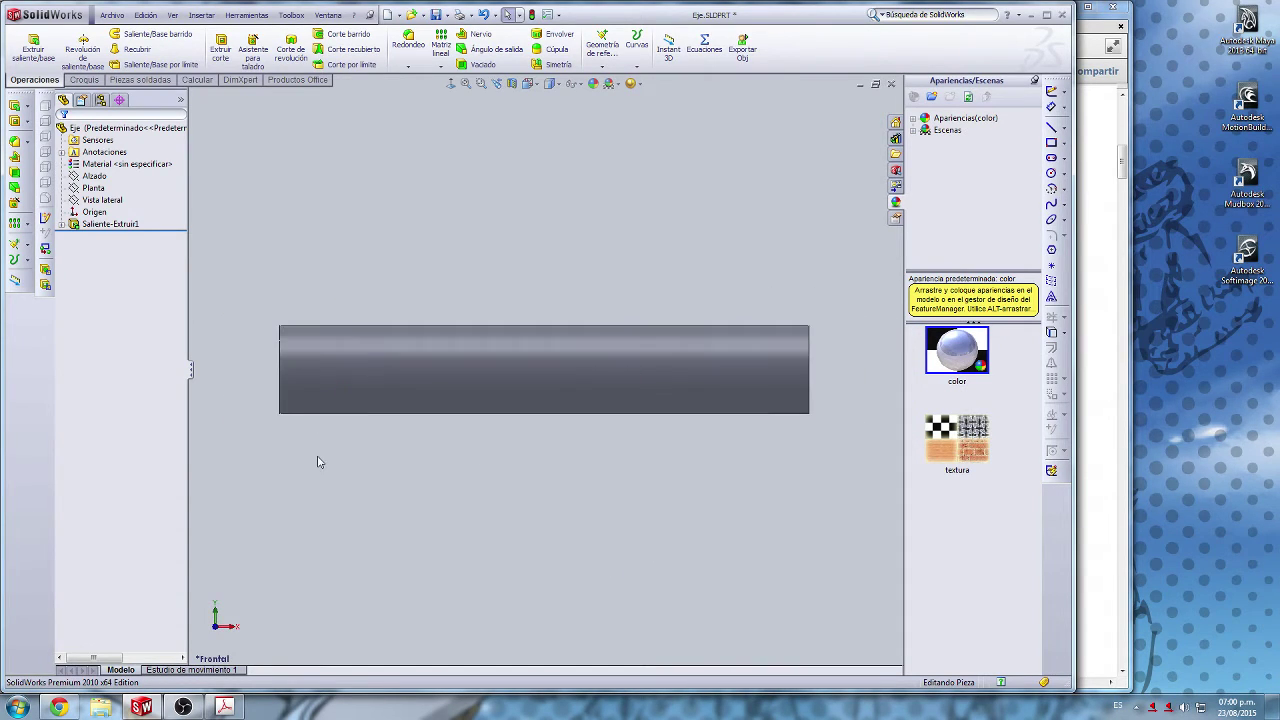
{"action": "middle_click_drag", "start_coordinate": [319, 461], "coordinate": [378, 452]}
{"action": "left_click", "coordinate": [364, 366]}
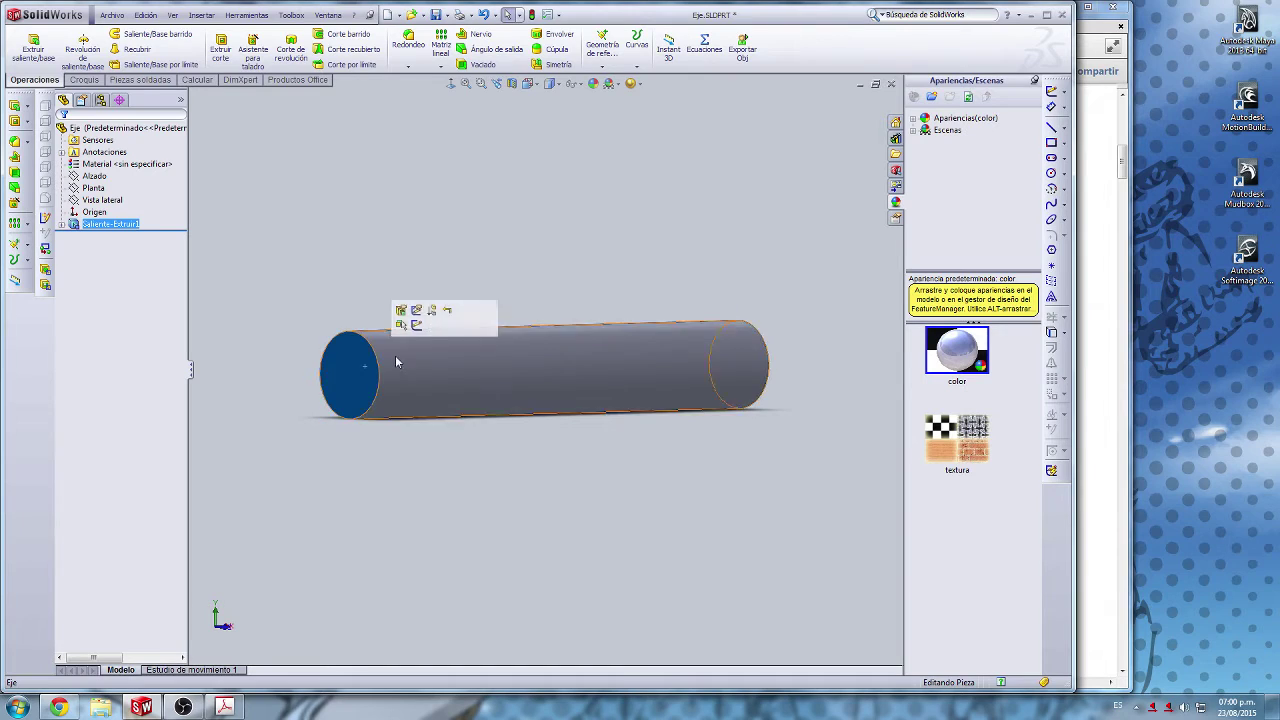
{"action": "left_click", "coordinate": [528, 84]}
{"action": "left_click", "coordinate": [545, 116]}
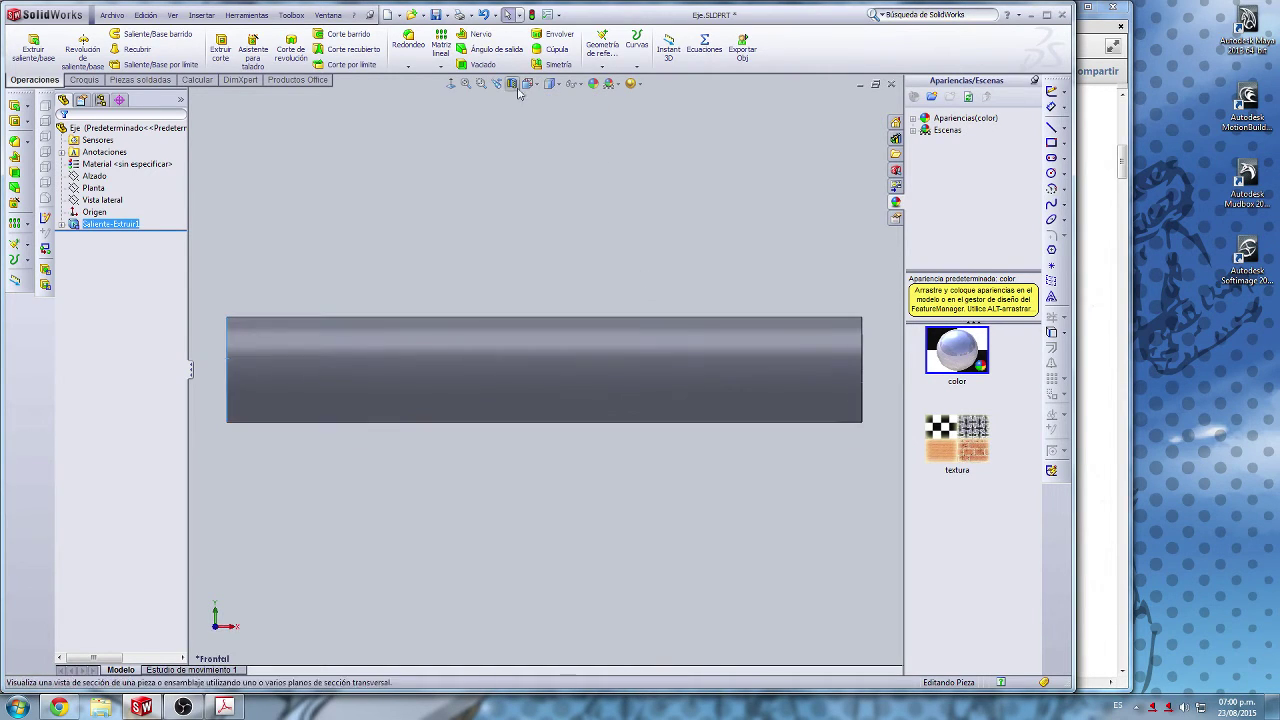
{"action": "left_click", "coordinate": [528, 84]}
{"action": "left_click", "coordinate": [528, 116]}
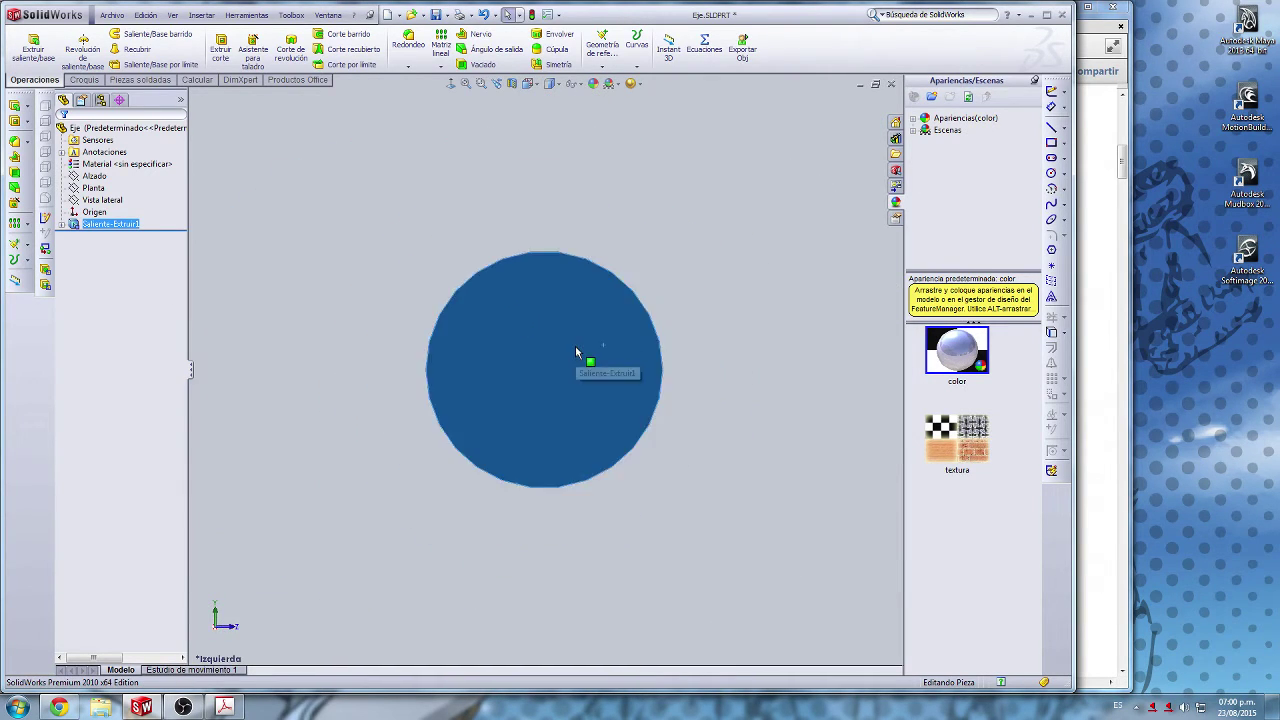
Step: Start a sketch on the shaft's left end face and draw a circle of about 0.37 in radius centred on the origin
{"action": "key", "text": "Escape"}
{"action": "left_click", "coordinate": [544, 371]}
{"action": "left_click", "coordinate": [710, 228]}
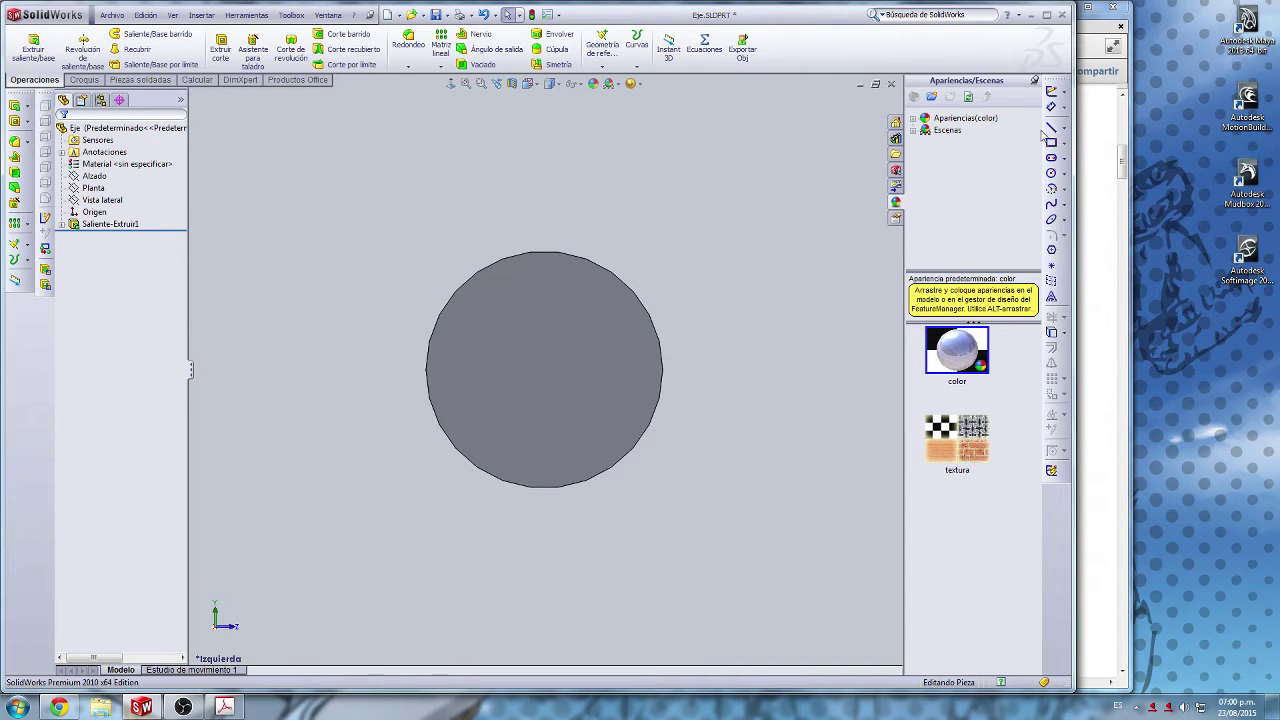
{"action": "left_click", "coordinate": [1051, 173]}
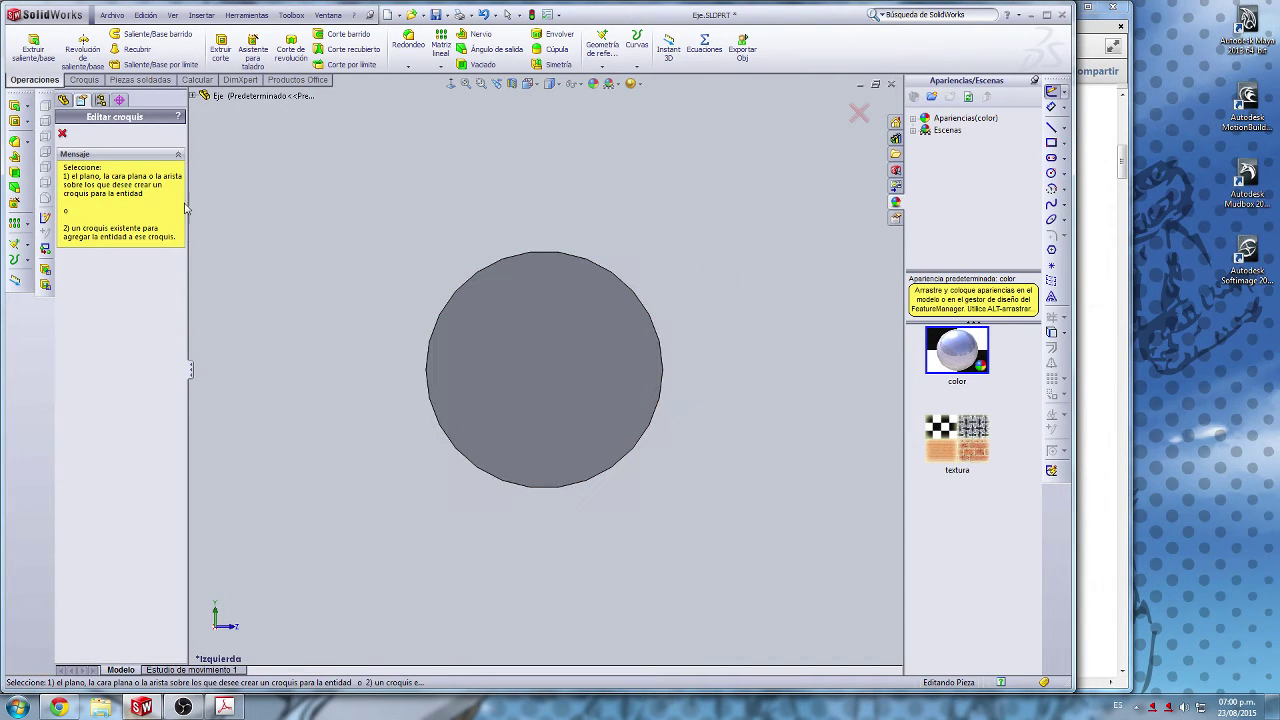
{"action": "left_click", "coordinate": [62, 133]}
{"action": "left_click", "coordinate": [534, 330]}
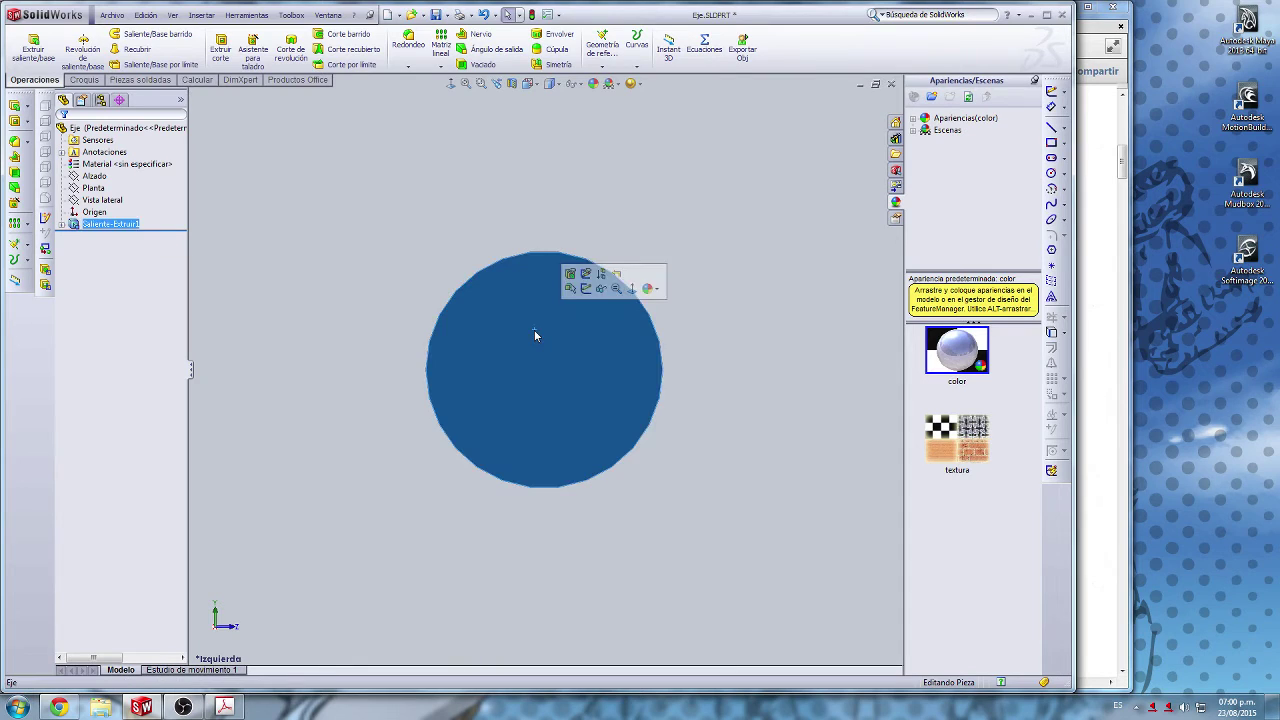
{"action": "left_click", "coordinate": [1051, 90]}
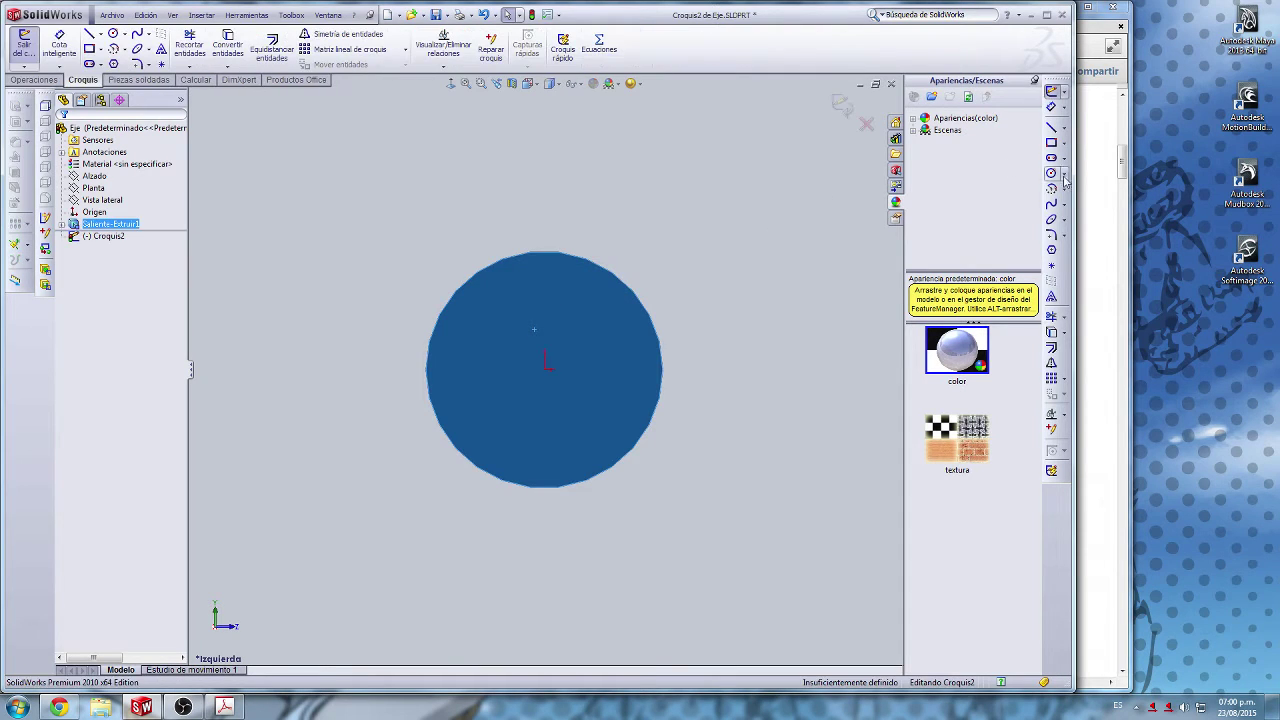
{"action": "left_click", "coordinate": [544, 369]}
{"action": "left_click", "coordinate": [586, 278]}
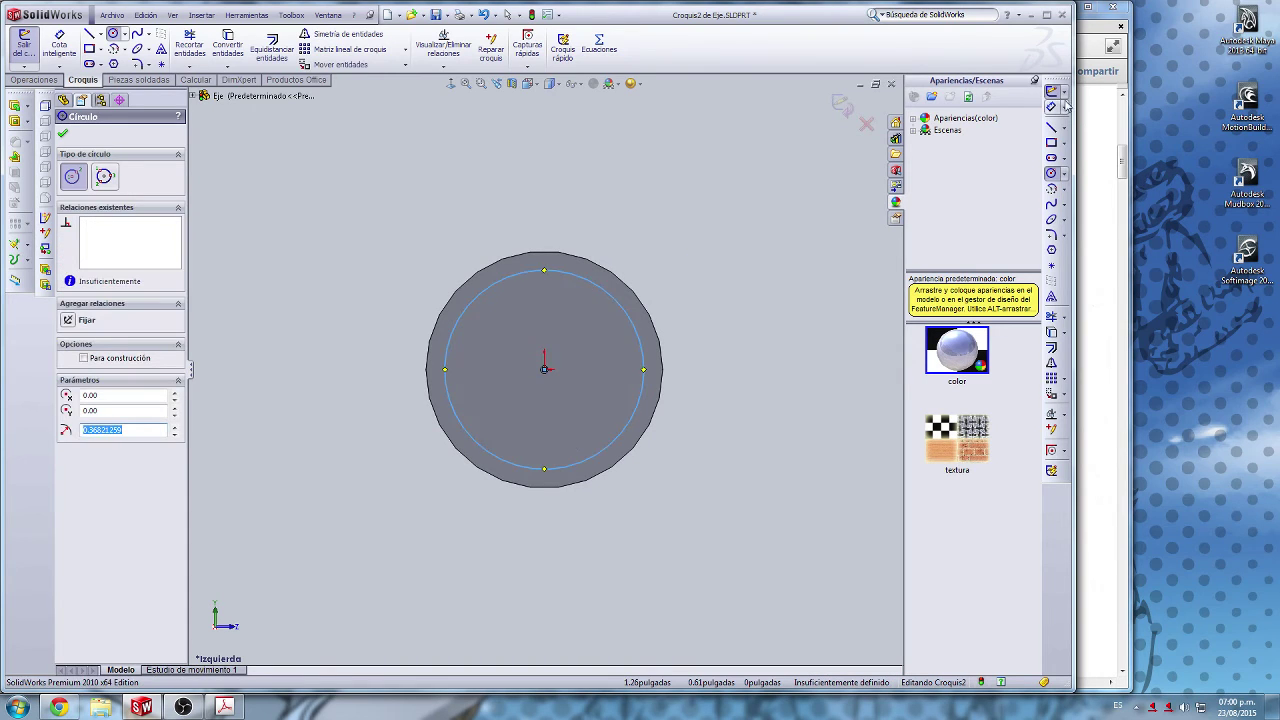
Step: Check the shaft's reduced diameter in the PDF drawing and dimension the sketched circle's diameter as 3/4 in
{"action": "left_click", "coordinate": [1089, 395]}
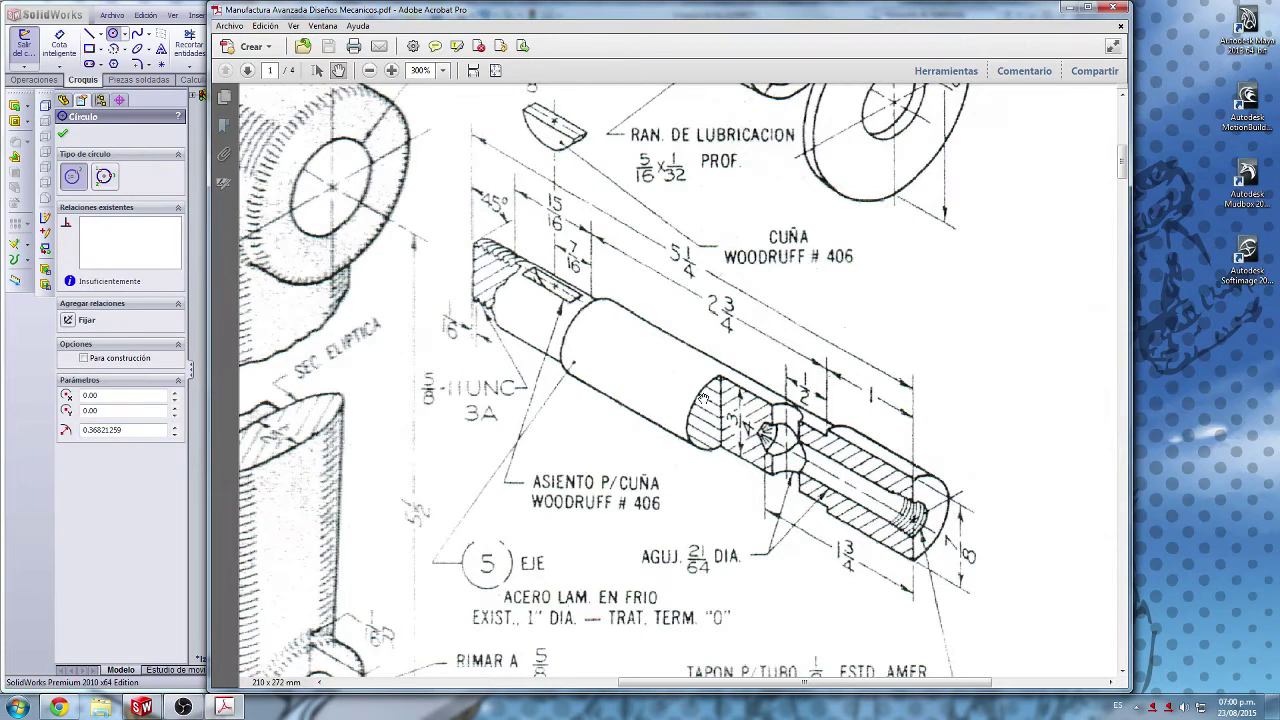
{"action": "left_click", "coordinate": [111, 545]}
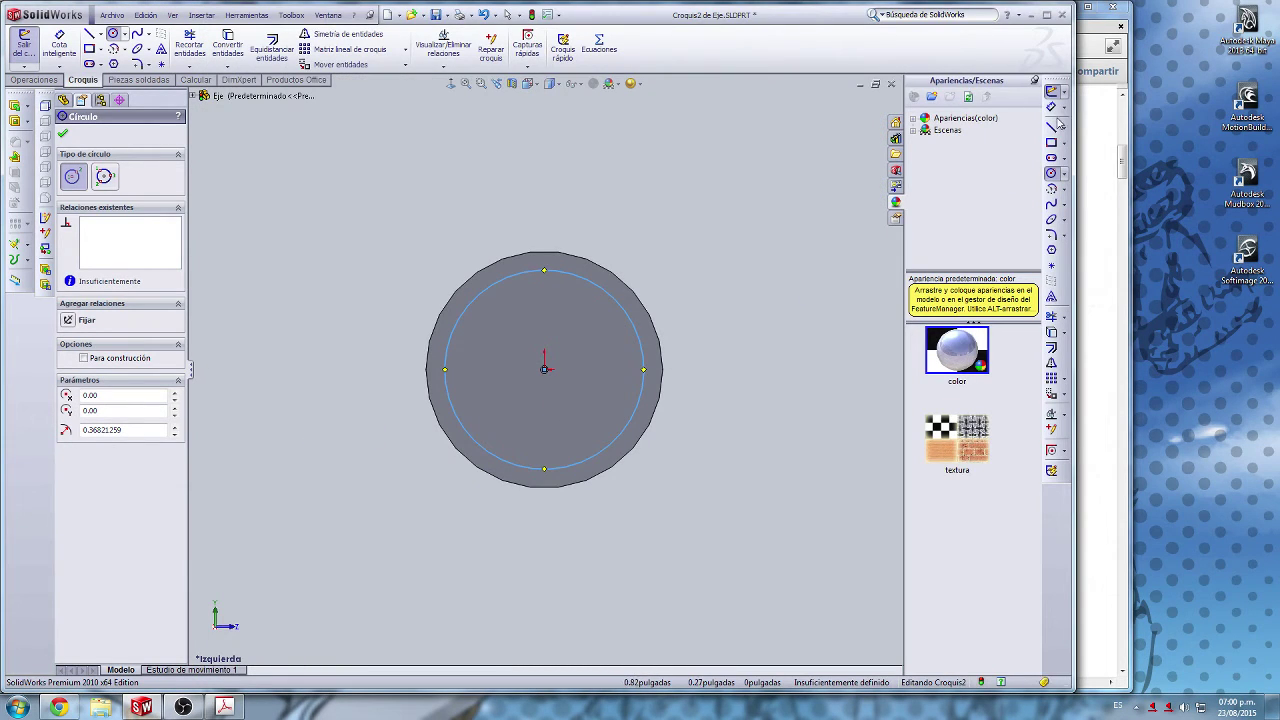
{"action": "left_click", "coordinate": [1095, 539]}
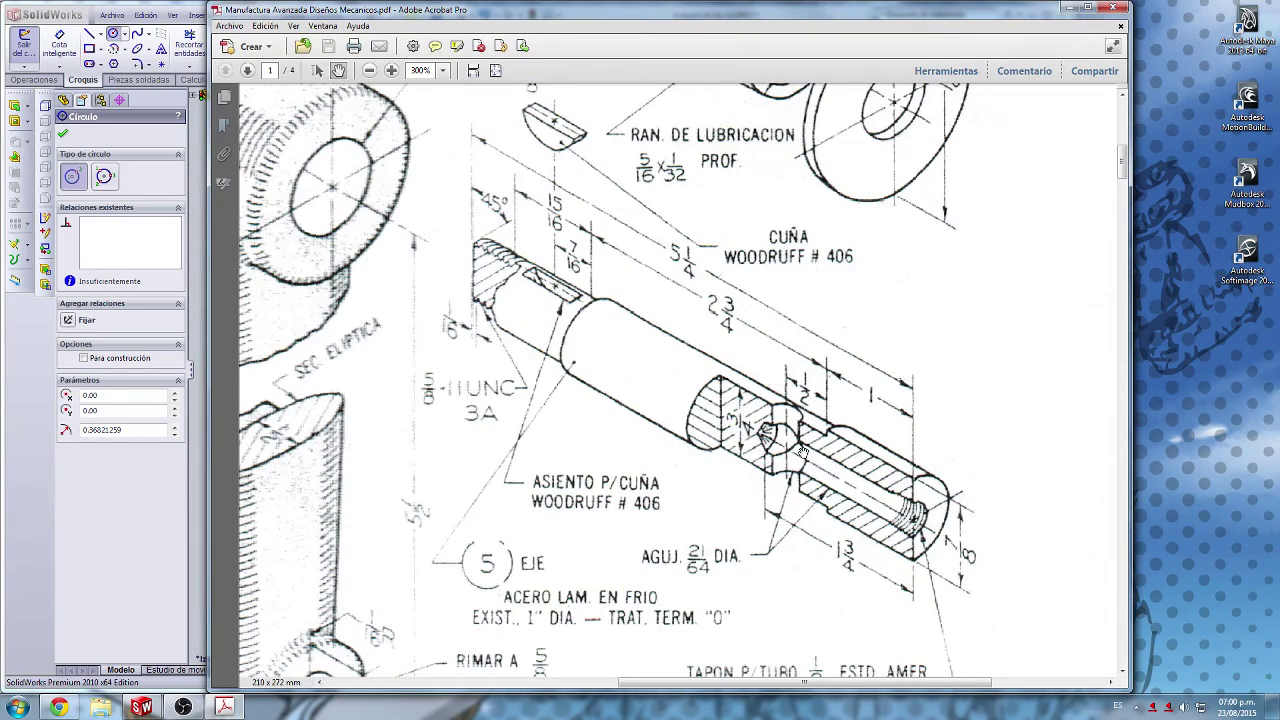
{"action": "left_click", "coordinate": [204, 487]}
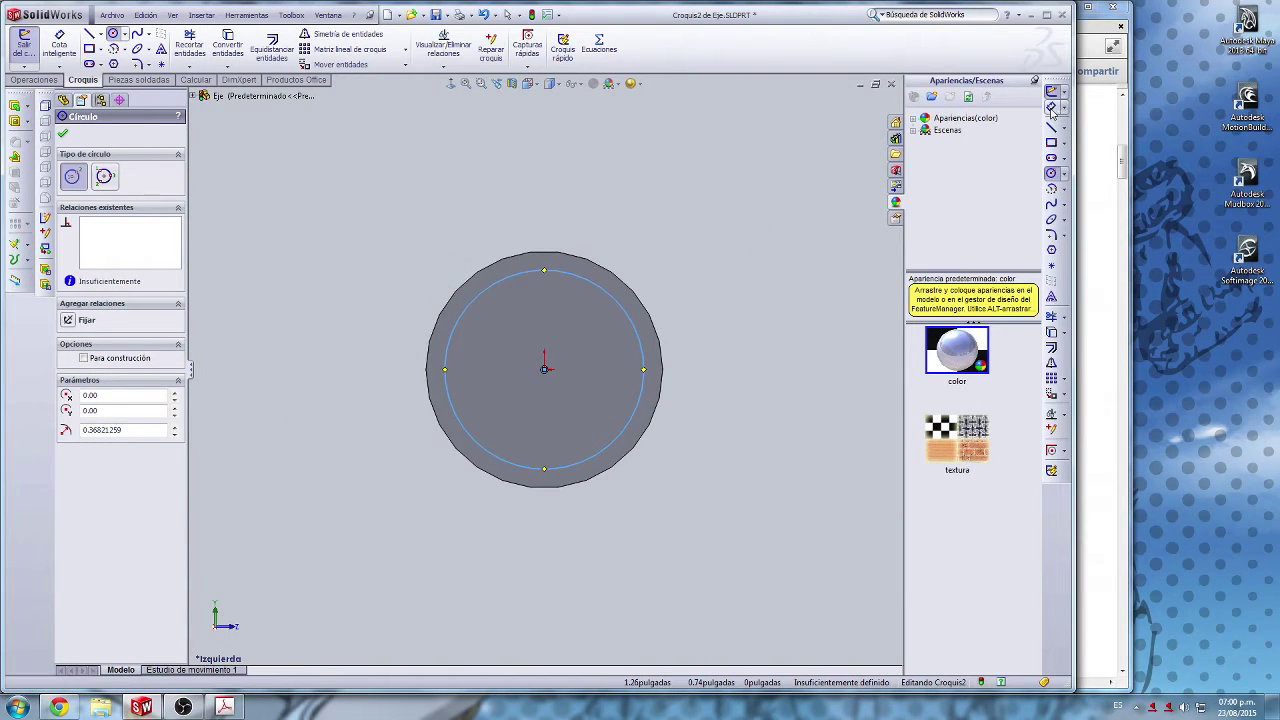
{"action": "left_click", "coordinate": [1051, 106]}
{"action": "left_click", "coordinate": [532, 272]}
{"action": "left_click", "coordinate": [548, 174]}
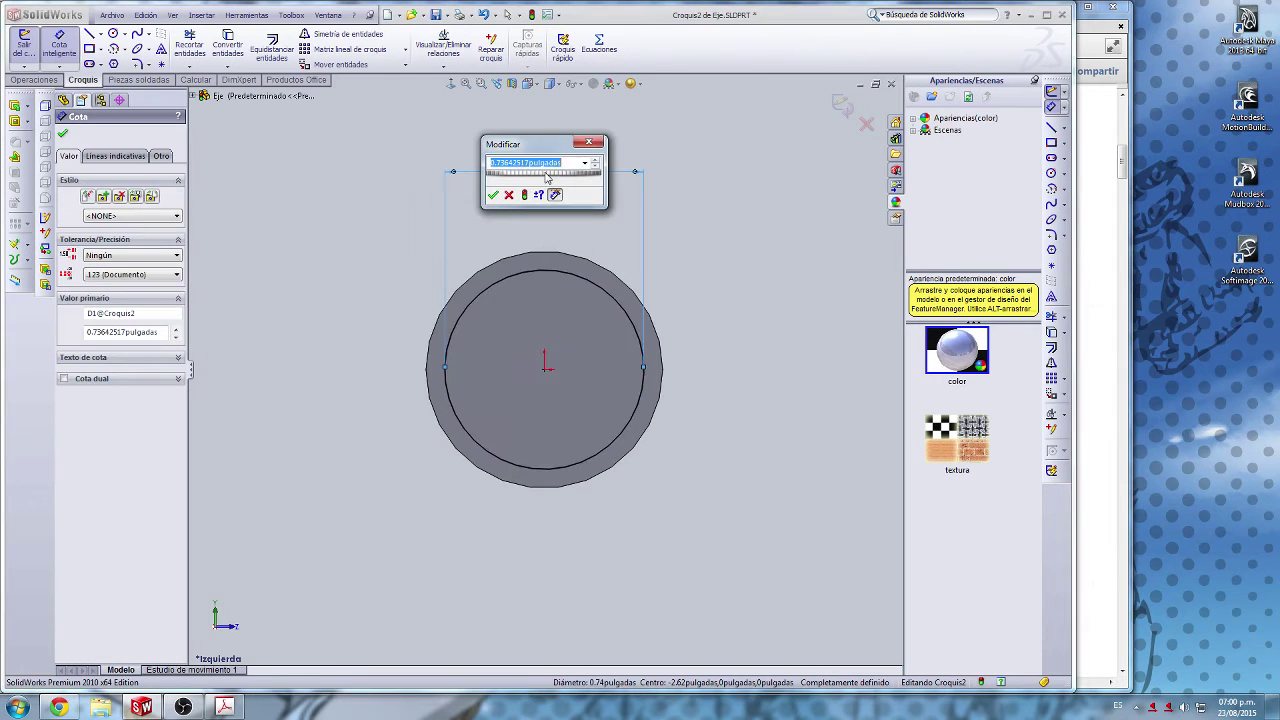
{"action": "type", "text": "3/4"}
{"action": "key", "text": "Return"}
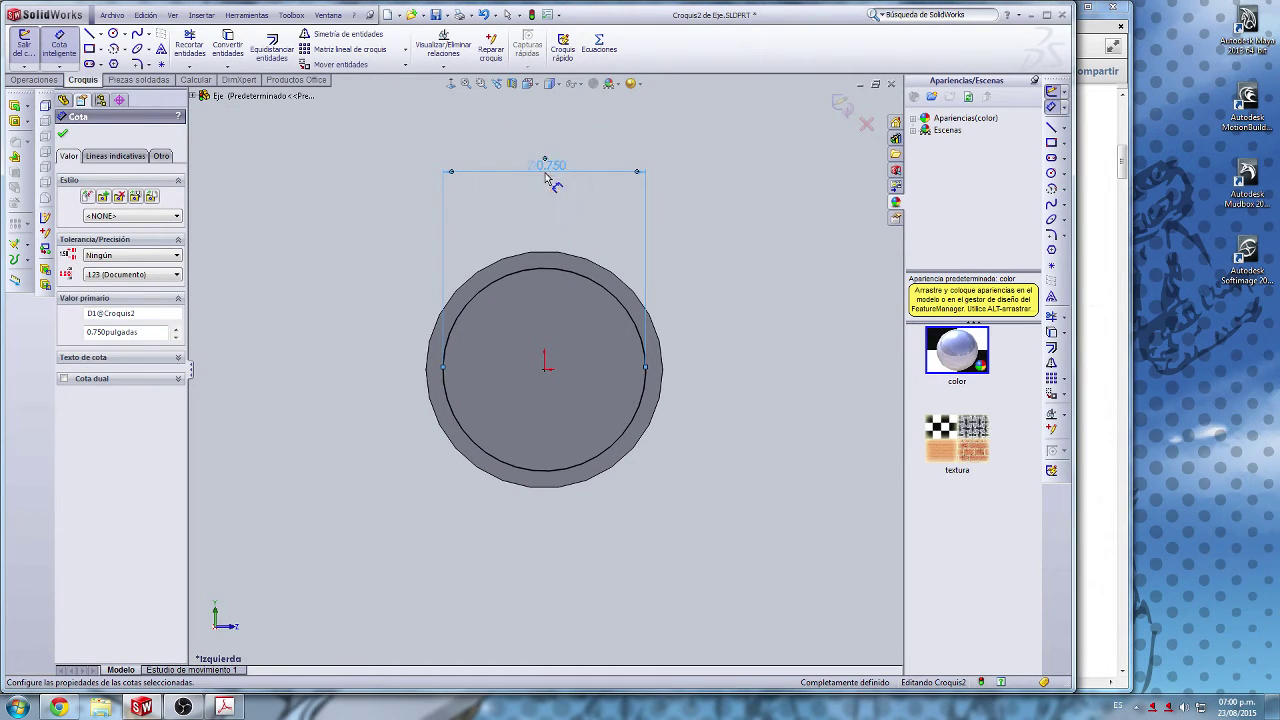
{"action": "left_click", "coordinate": [62, 133]}
{"action": "key", "text": "ctrl+7"}
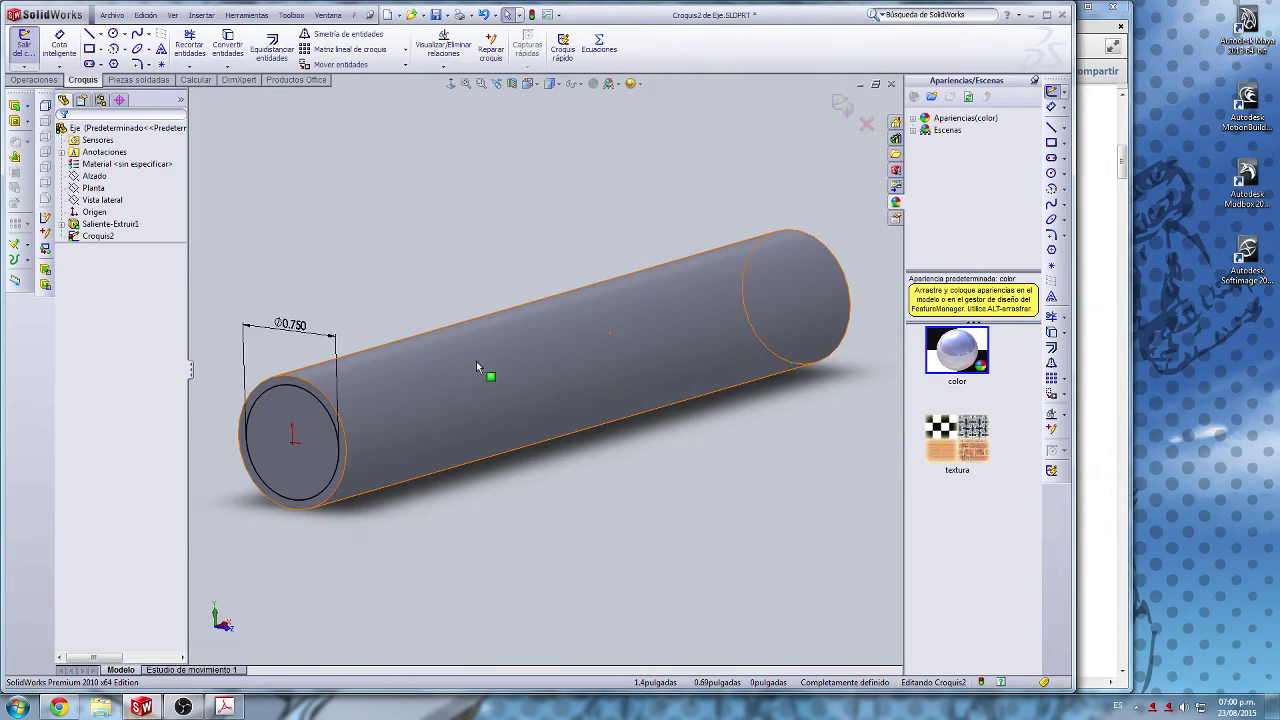
{"action": "left_click", "coordinate": [512, 85]}
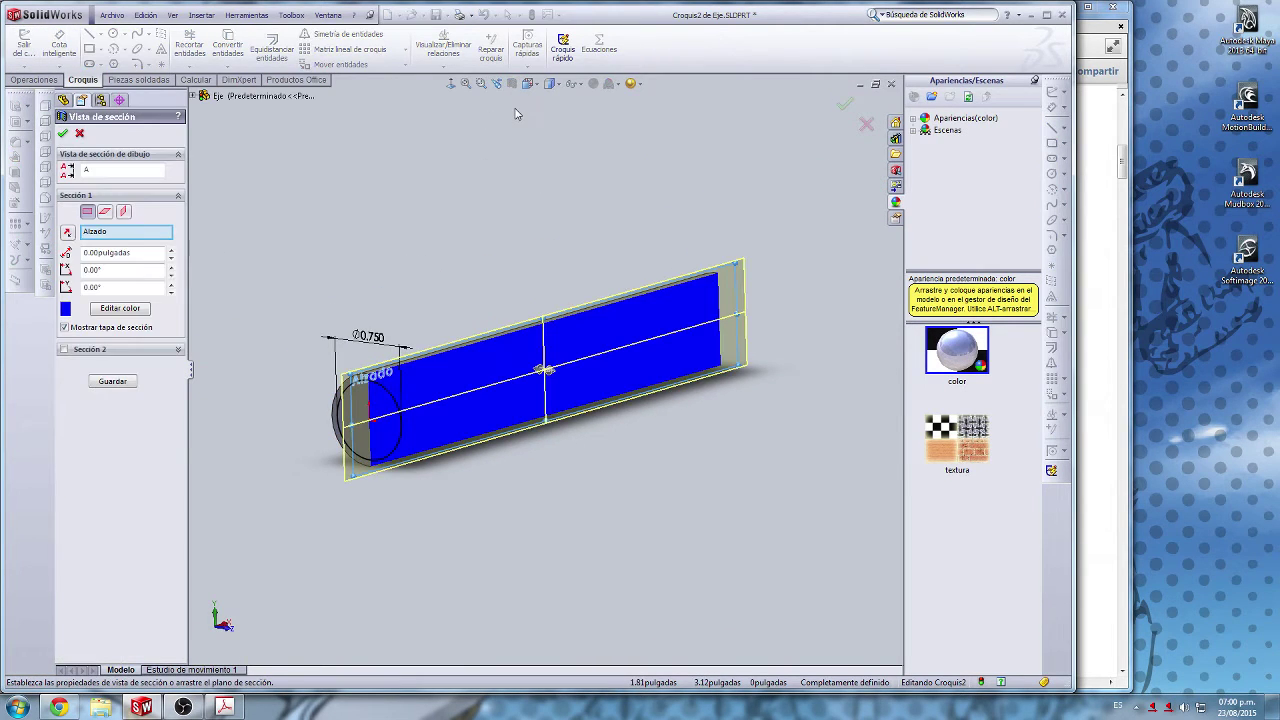
{"action": "left_click", "coordinate": [79, 133]}
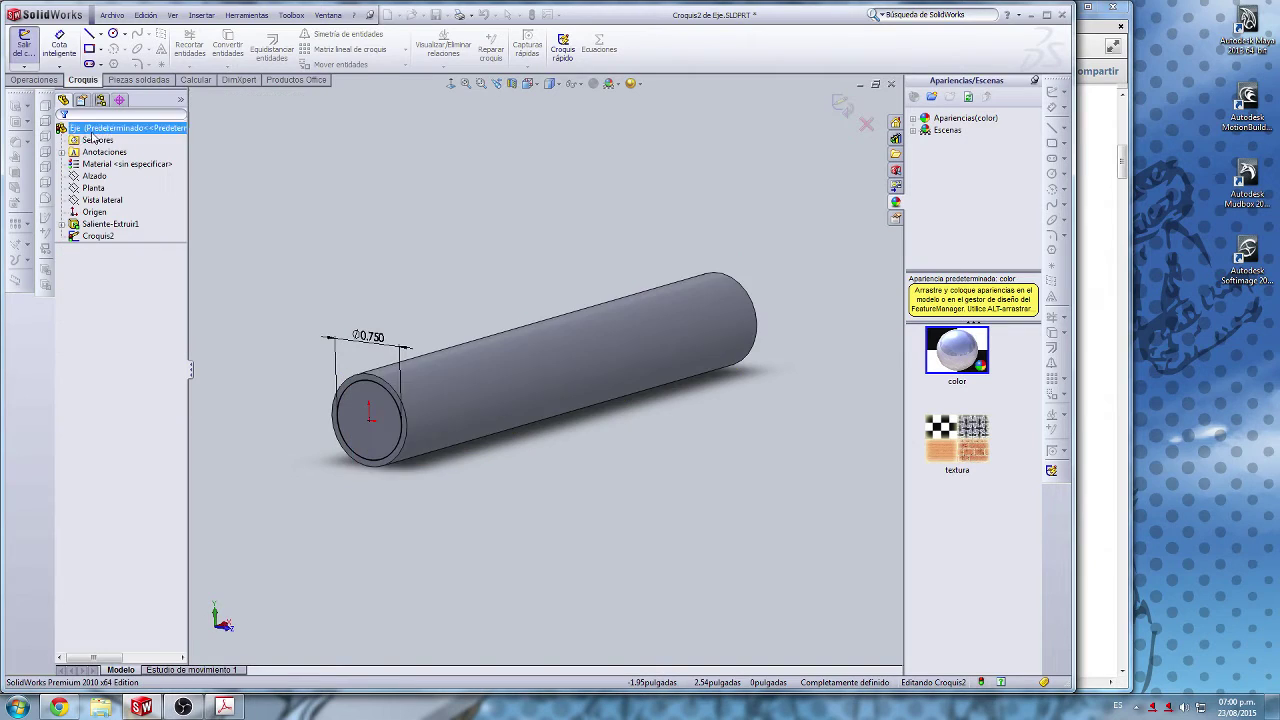
{"action": "middle_click_drag", "start_coordinate": [474, 458], "coordinate": [512, 446]}
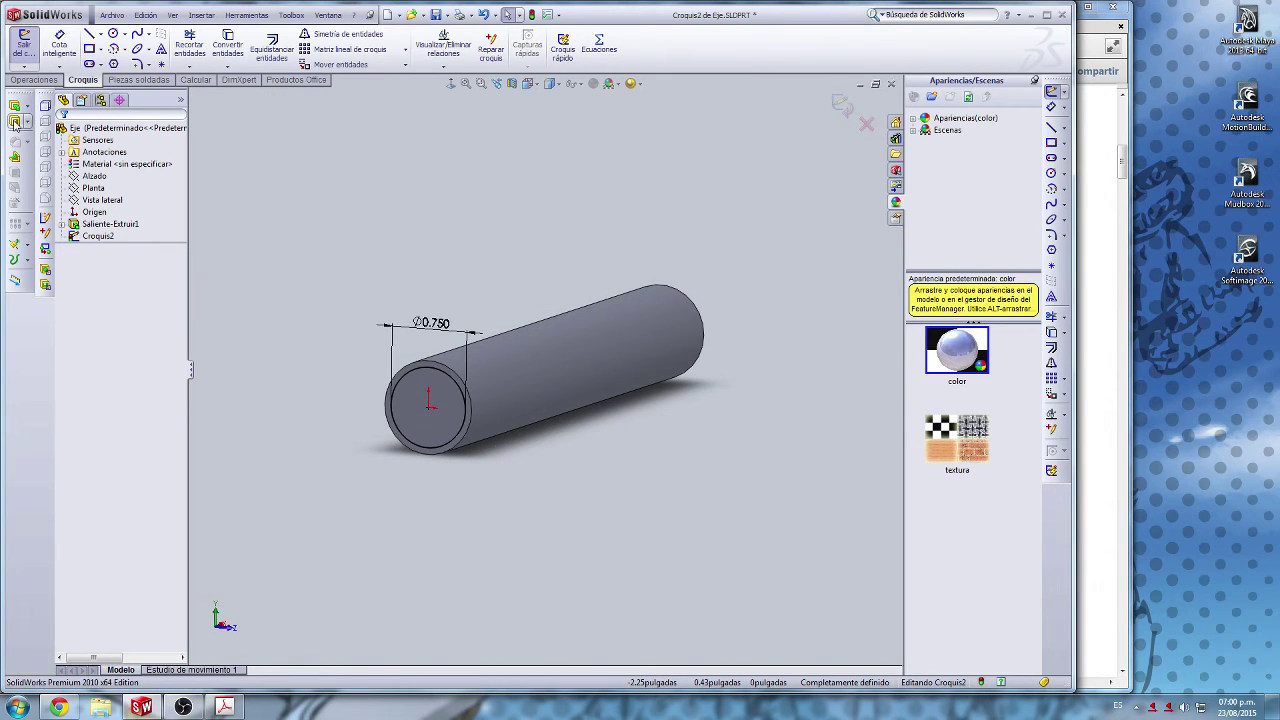
{"action": "left_click", "coordinate": [14, 123]}
{"action": "middle_click_drag", "start_coordinate": [713, 308], "coordinate": [543, 399]}
{"action": "scroll", "coordinate": [600, 382], "scroll_direction": "down", "scroll_amount": 3}
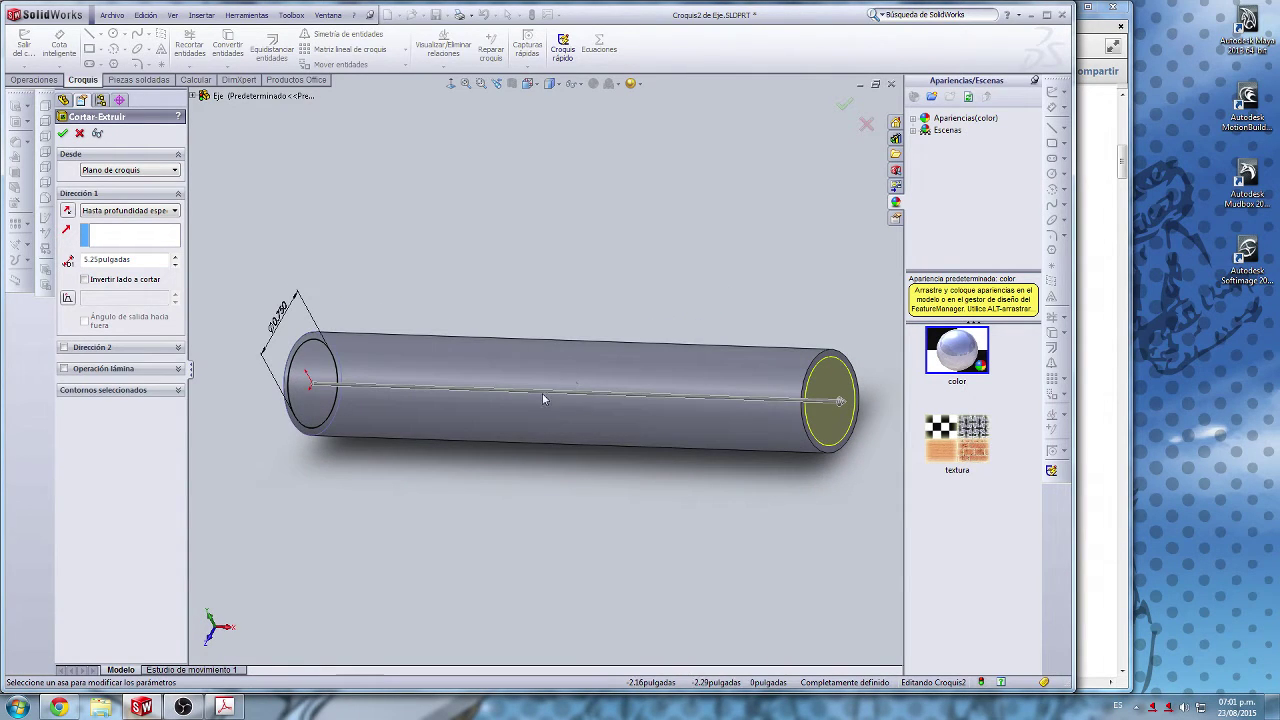
{"action": "left_click", "coordinate": [80, 134]}
Step: Draw a second circle centred on the origin and matching the shaft's outer edge, 0.4375 in radius, around the 0.750 in circle
{"action": "middle_click_drag", "start_coordinate": [425, 425], "coordinate": [606, 355]}
{"action": "scroll", "coordinate": [605, 356], "scroll_direction": "down", "scroll_amount": 3}
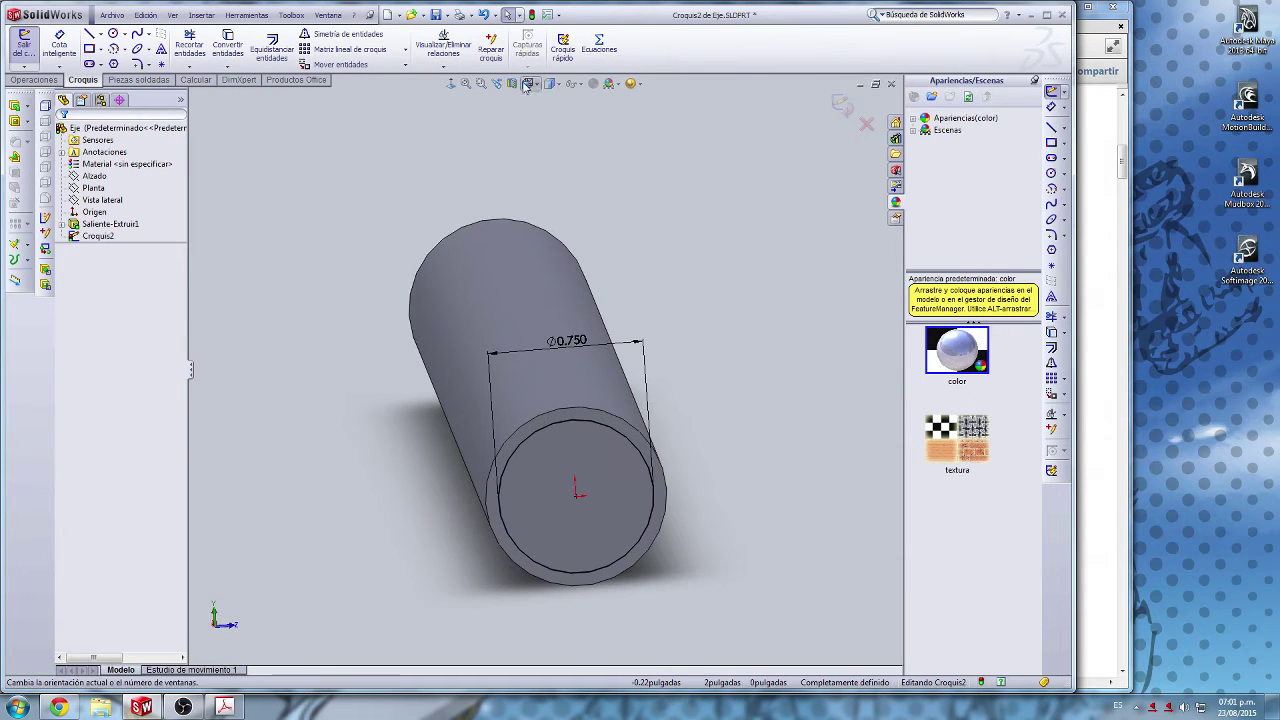
{"action": "left_click", "coordinate": [450, 84]}
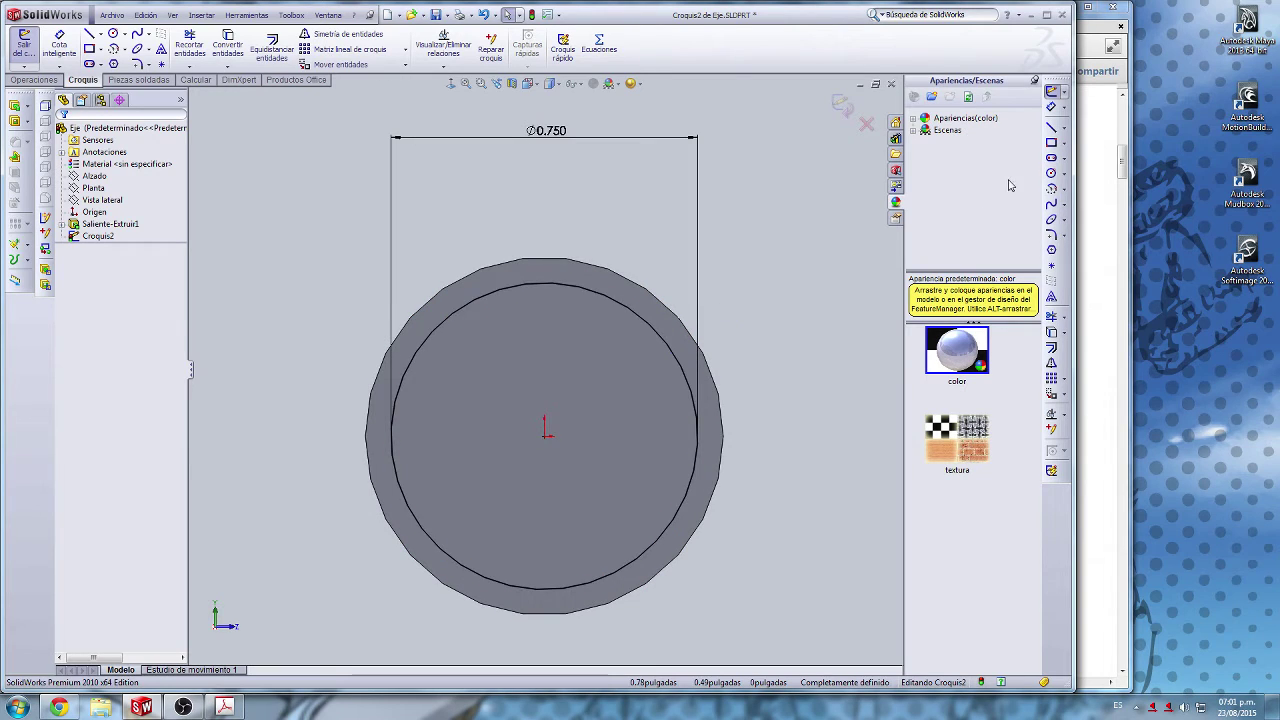
{"action": "left_click", "coordinate": [1051, 172]}
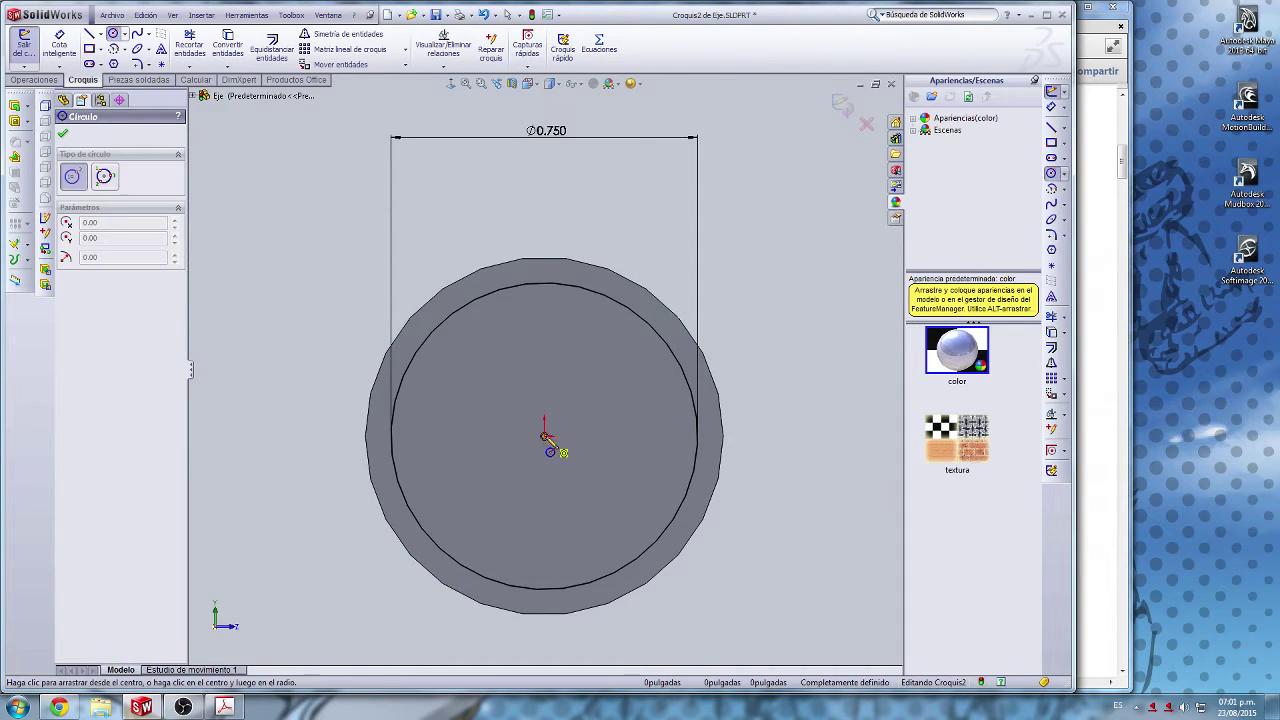
{"action": "left_click", "coordinate": [545, 437]}
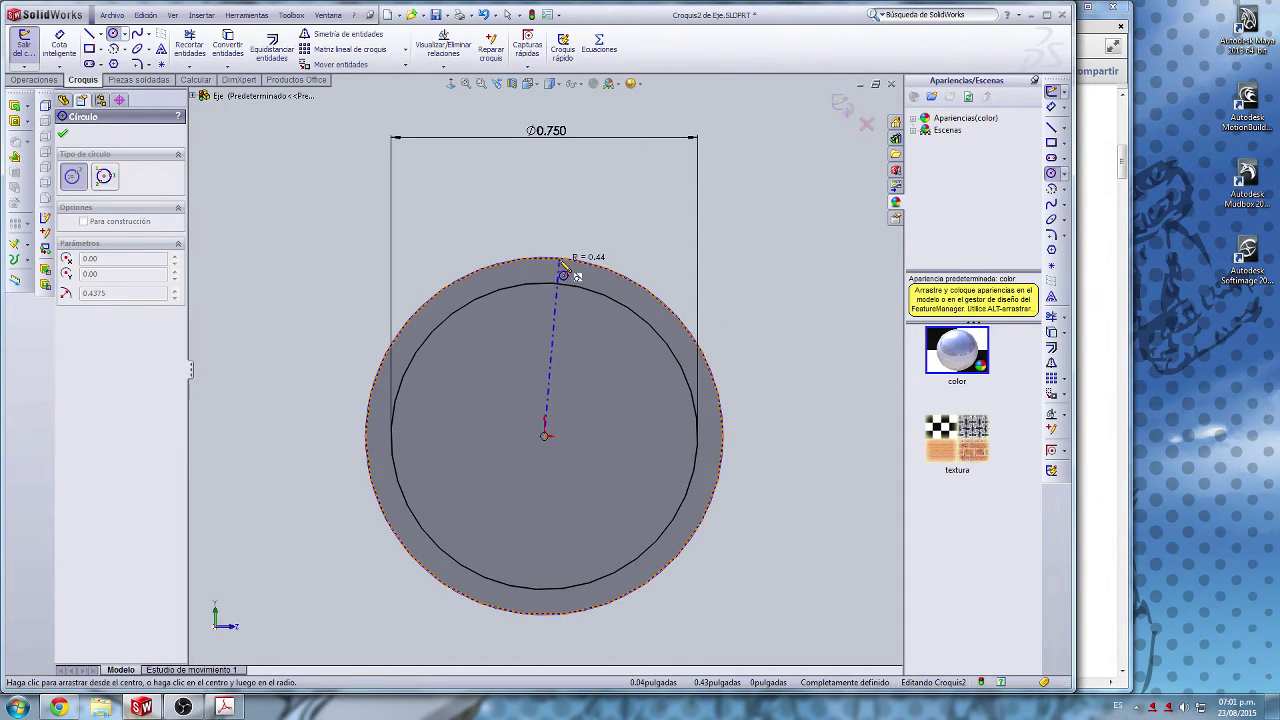
{"action": "left_click", "coordinate": [565, 270]}
{"action": "middle_click_drag", "start_coordinate": [737, 346], "coordinate": [572, 447]}
{"action": "key", "text": "Escape"}
{"action": "middle_click_drag", "start_coordinate": [530, 535], "coordinate": [491, 461]}
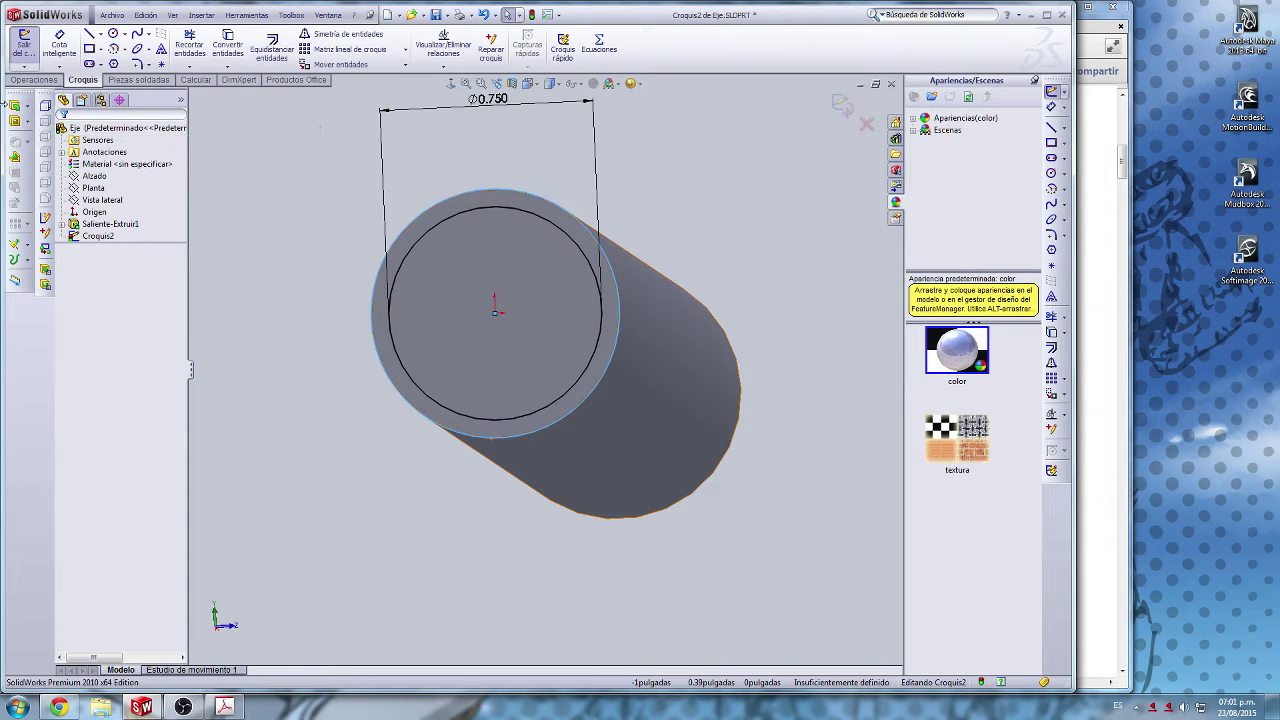
Step: Start an extruded cut of the ring between the two circles with the offset from surface end condition (Equidistante de la superficie)
{"action": "left_click", "coordinate": [16, 121]}
{"action": "middle_click_drag", "start_coordinate": [506, 311], "coordinate": [448, 434]}
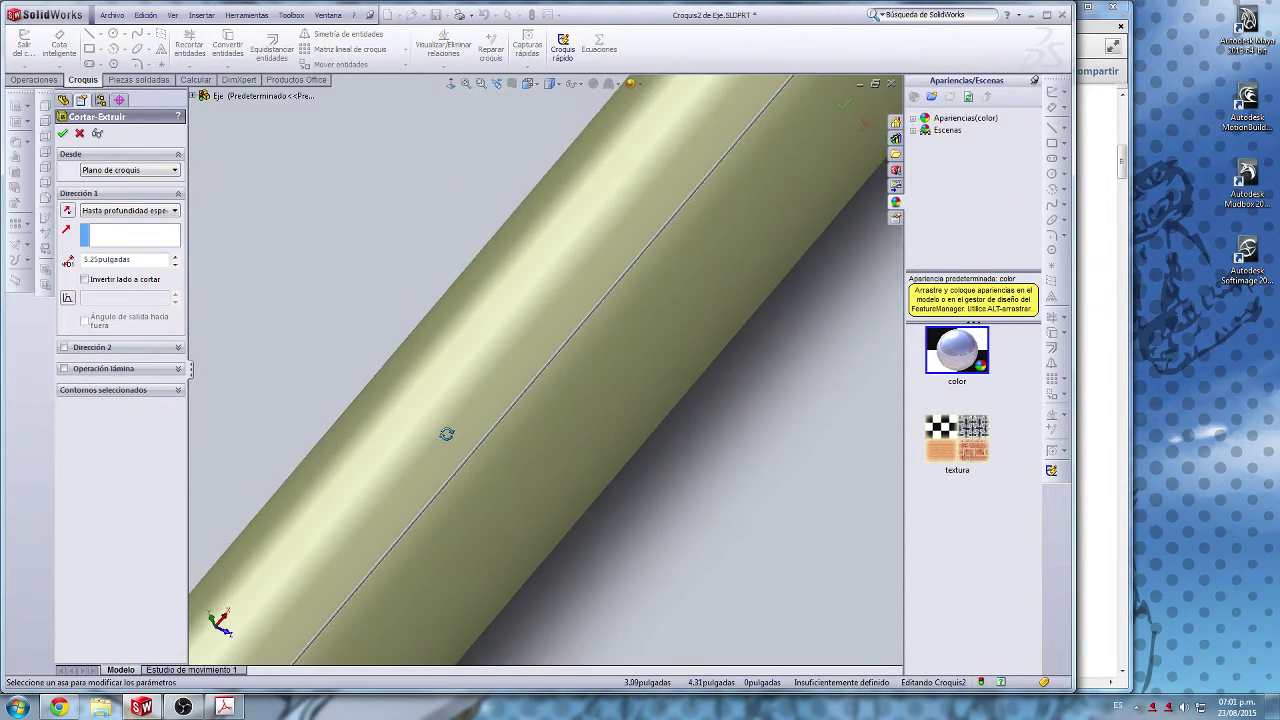
{"action": "scroll", "coordinate": [491, 386], "scroll_direction": "up", "scroll_amount": 6}
{"action": "middle_click_drag", "start_coordinate": [634, 283], "coordinate": [520, 573]}
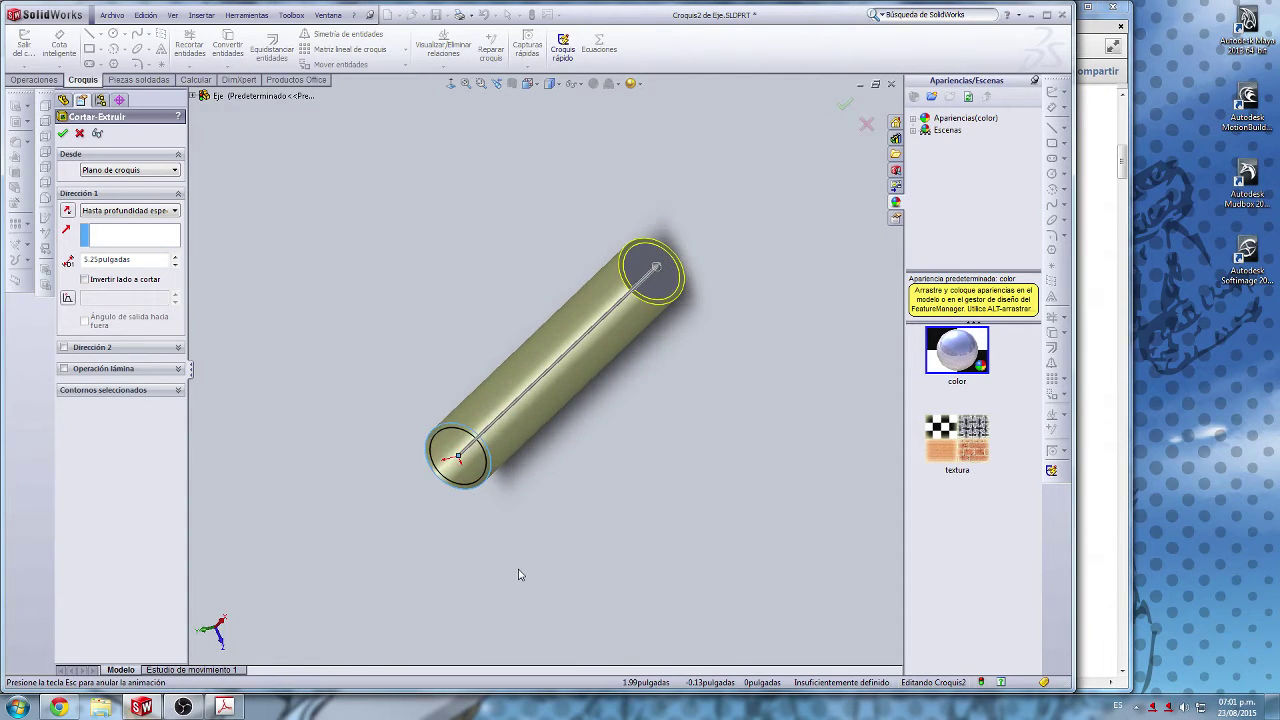
{"action": "scroll", "coordinate": [522, 568], "scroll_direction": "down", "scroll_amount": 3}
{"action": "middle_click_drag", "start_coordinate": [534, 520], "coordinate": [767, 396]}
{"action": "scroll", "coordinate": [740, 386], "scroll_direction": "down", "scroll_amount": 3}
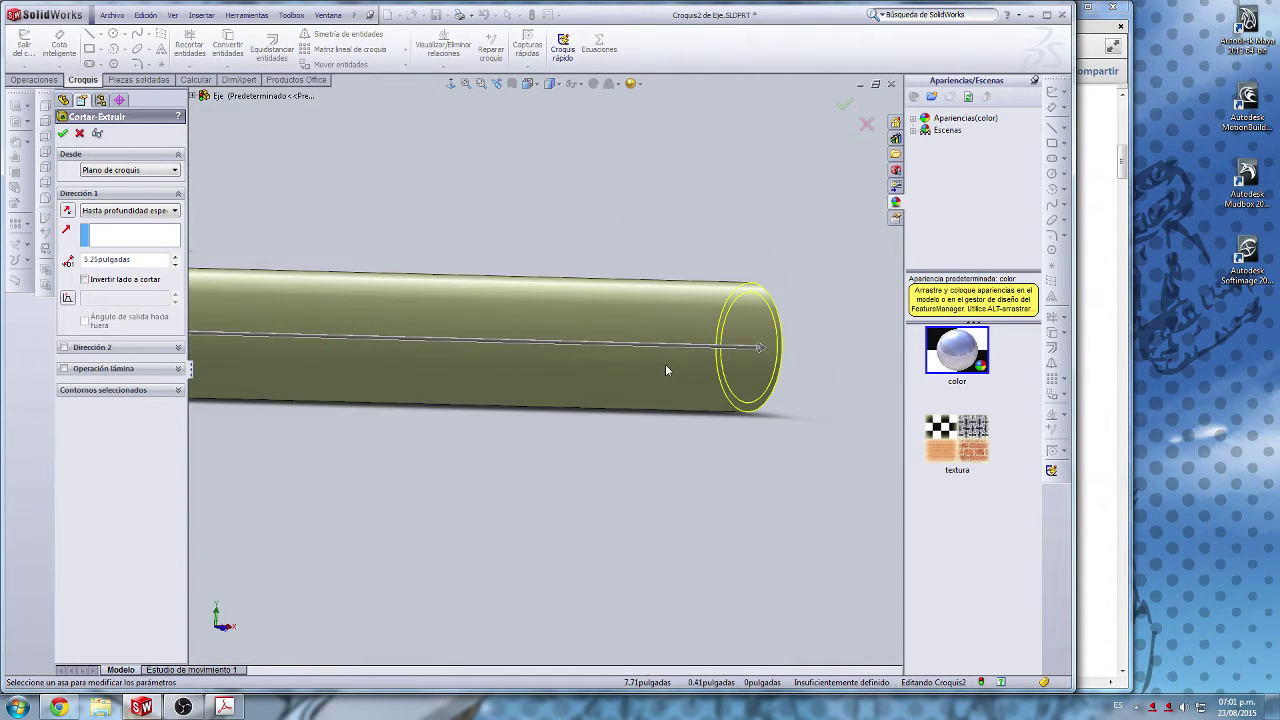
{"action": "middle_click_drag", "start_coordinate": [665, 364], "coordinate": [570, 368]}
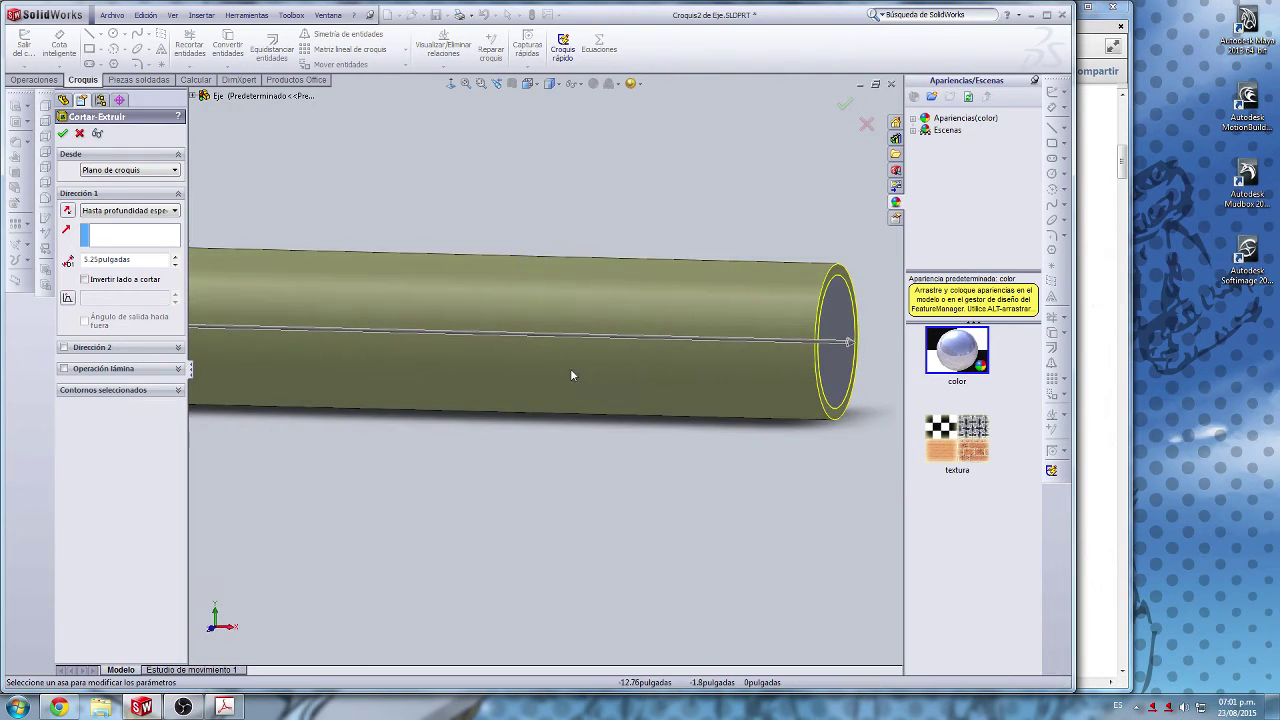
{"action": "left_click", "coordinate": [142, 210]}
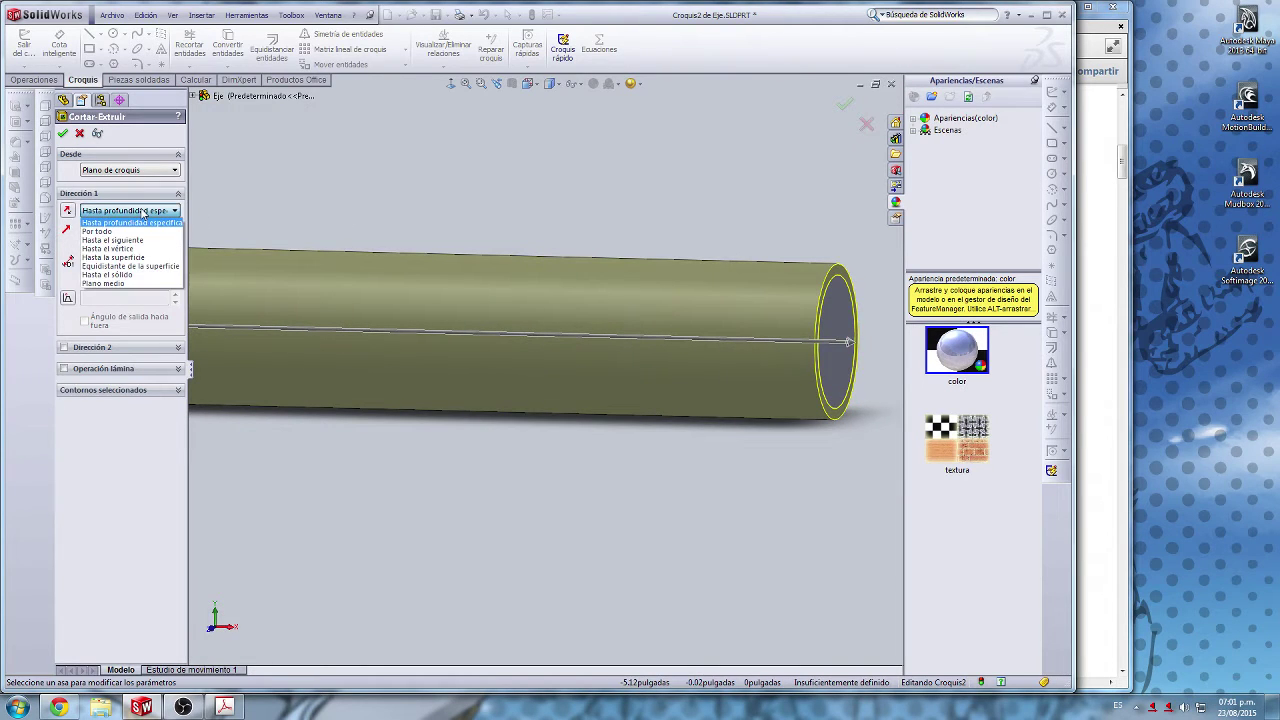
{"action": "left_click", "coordinate": [129, 267]}
Step: Use the shaft's opposite end face as the cut's reference, set the offset to 1 in and accept the cut
{"action": "scroll", "coordinate": [800, 410], "scroll_direction": "up", "scroll_amount": 4}
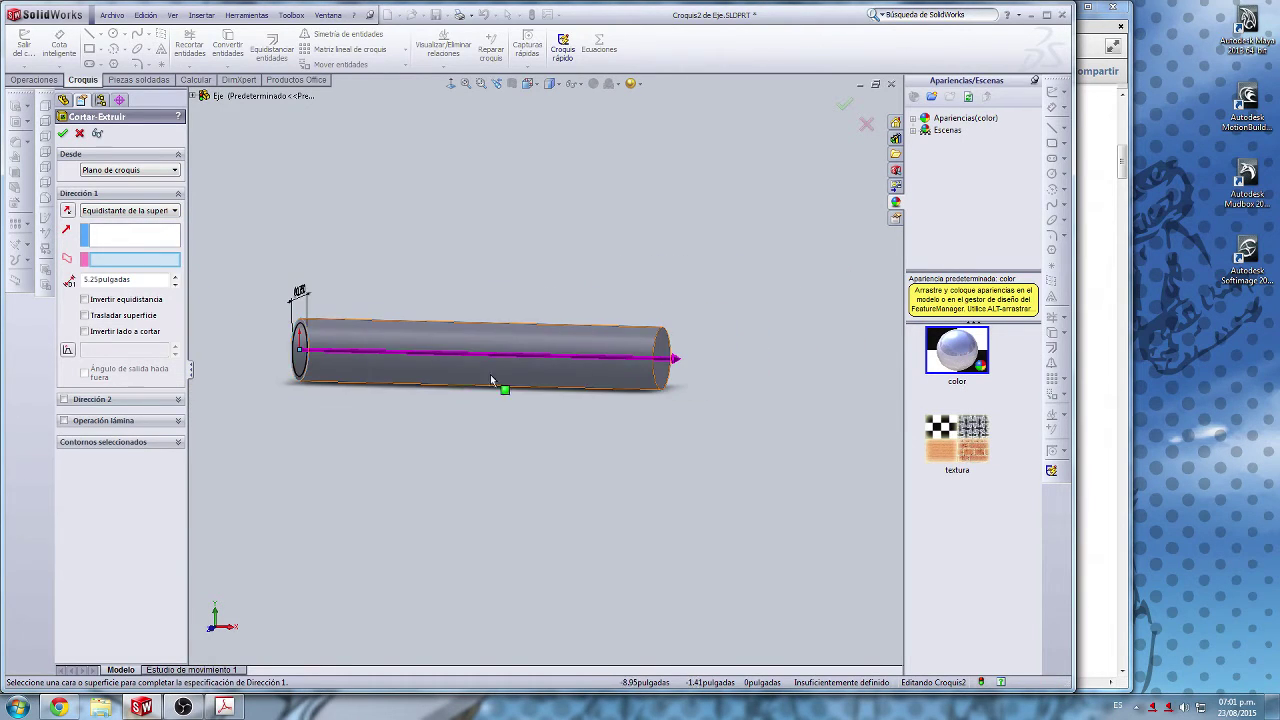
{"action": "scroll", "coordinate": [491, 380], "scroll_direction": "down", "scroll_amount": 3}
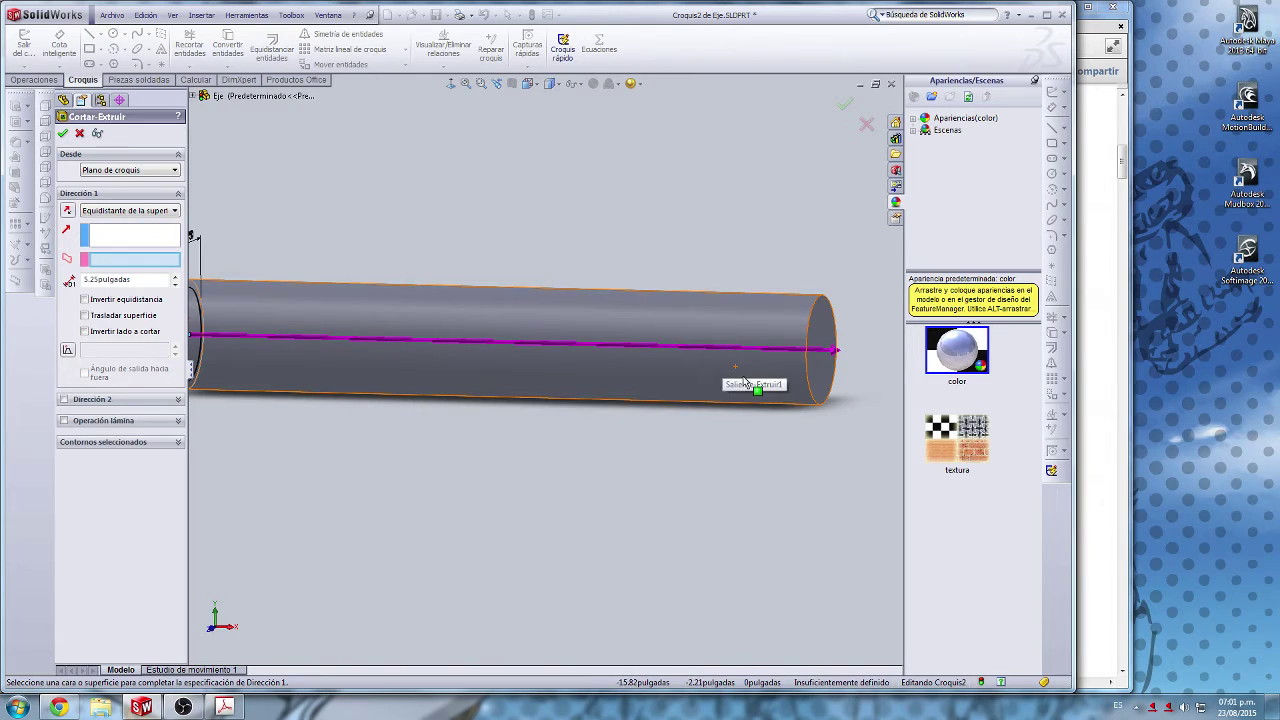
{"action": "left_click", "coordinate": [827, 333]}
{"action": "scroll", "coordinate": [824, 329], "scroll_direction": "up", "scroll_amount": 2}
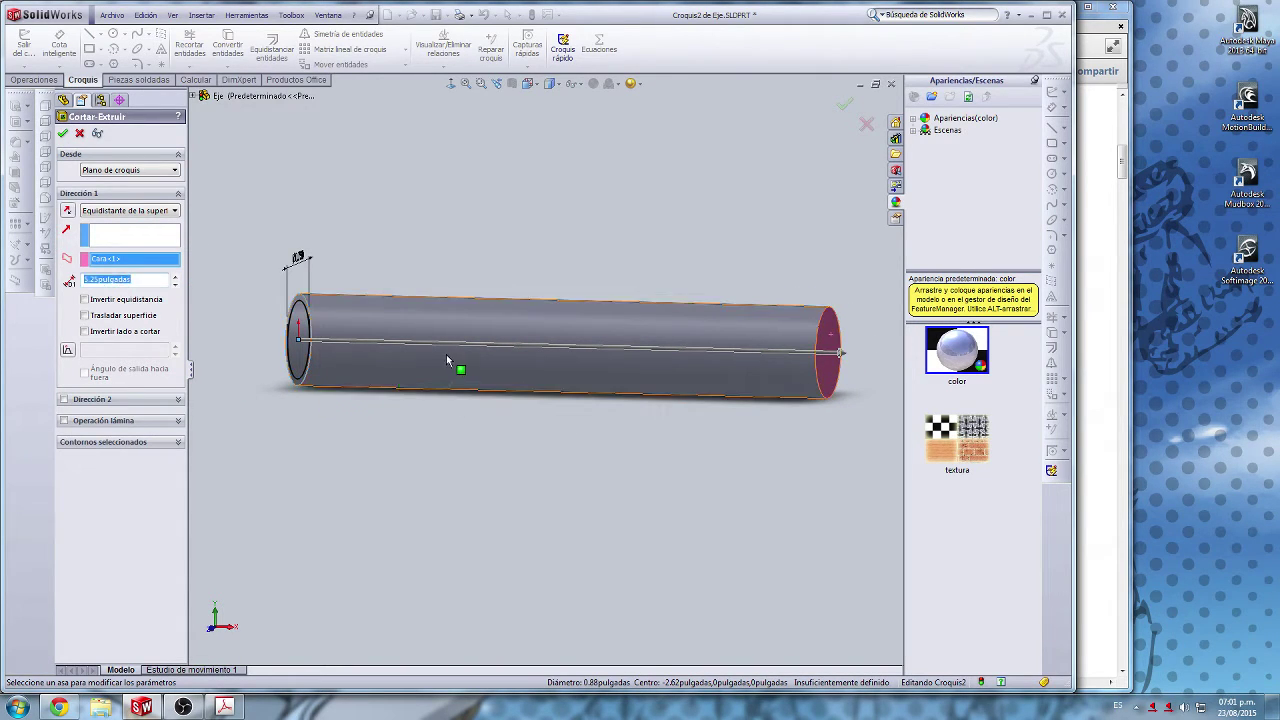
{"action": "type", "text": "1"}
{"action": "key", "text": "Return"}
{"action": "scroll", "coordinate": [869, 382], "scroll_direction": "up", "scroll_amount": 1}
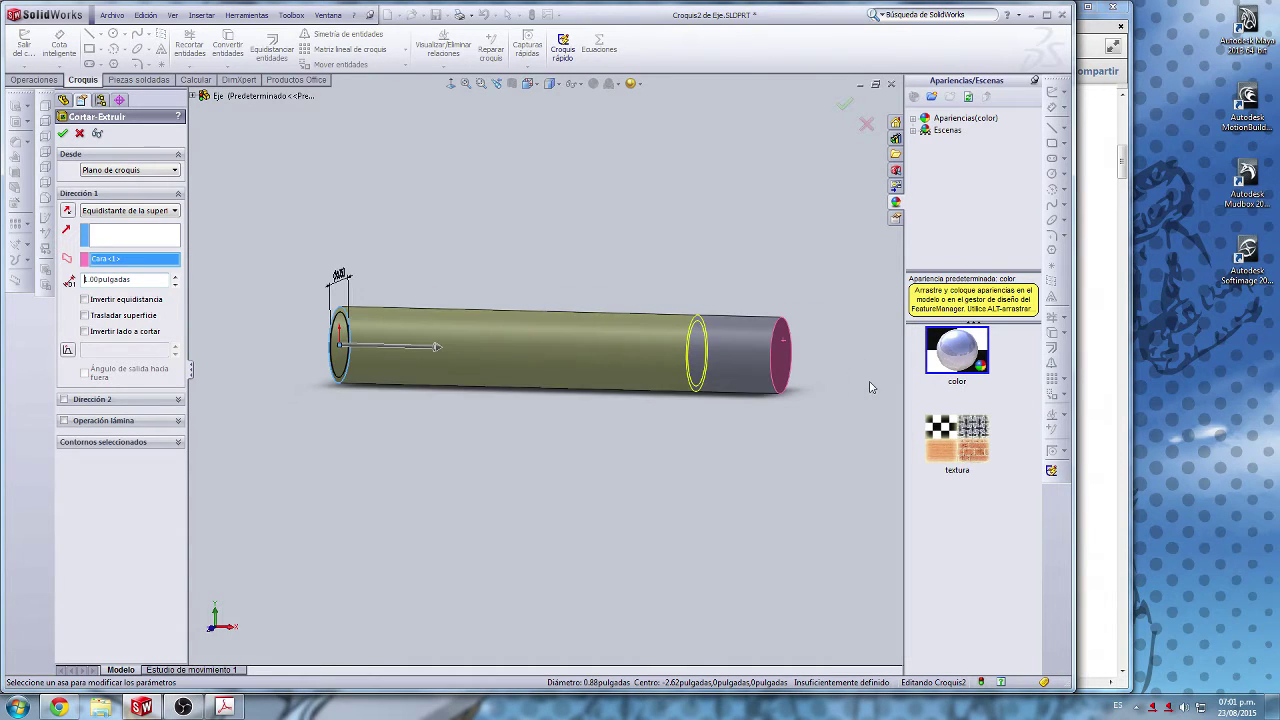
{"action": "left_click", "coordinate": [112, 280]}
{"action": "left_click", "coordinate": [62, 133]}
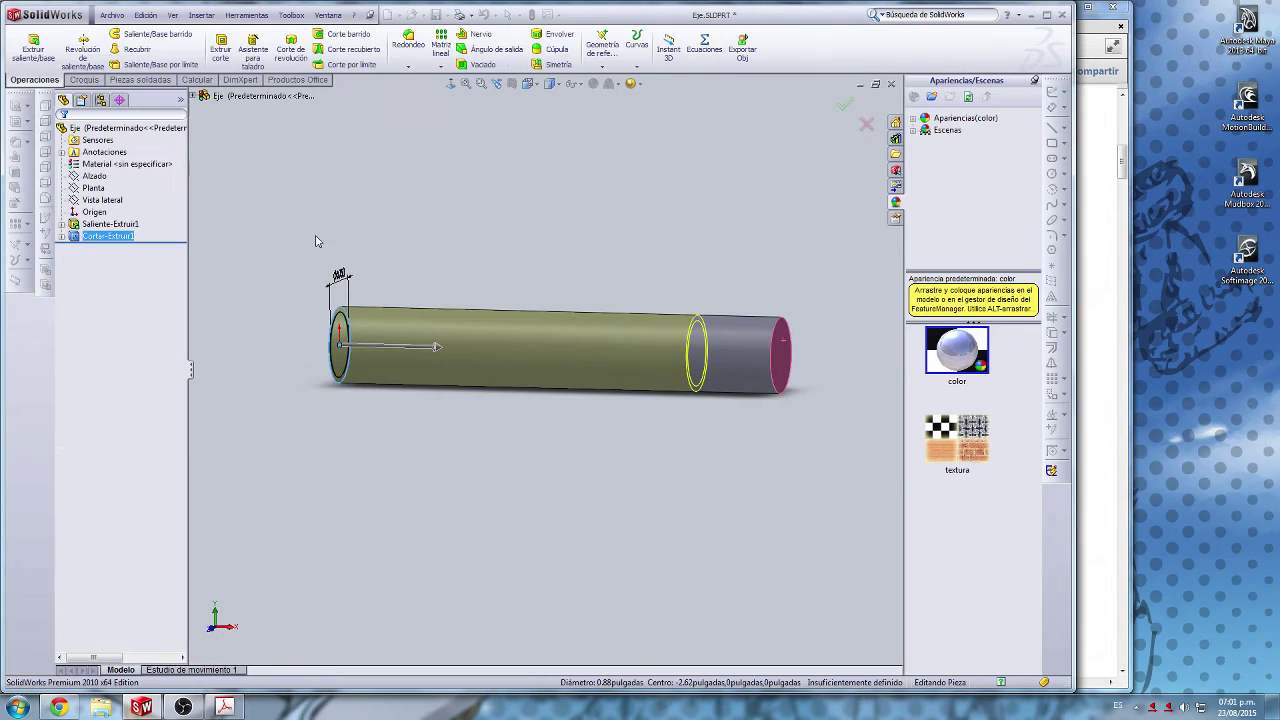
Step: Consult the part 5 shaft in the PDF drawing and examine the model's shoulder and reduced section, including from the front
{"action": "left_click", "coordinate": [1084, 291]}
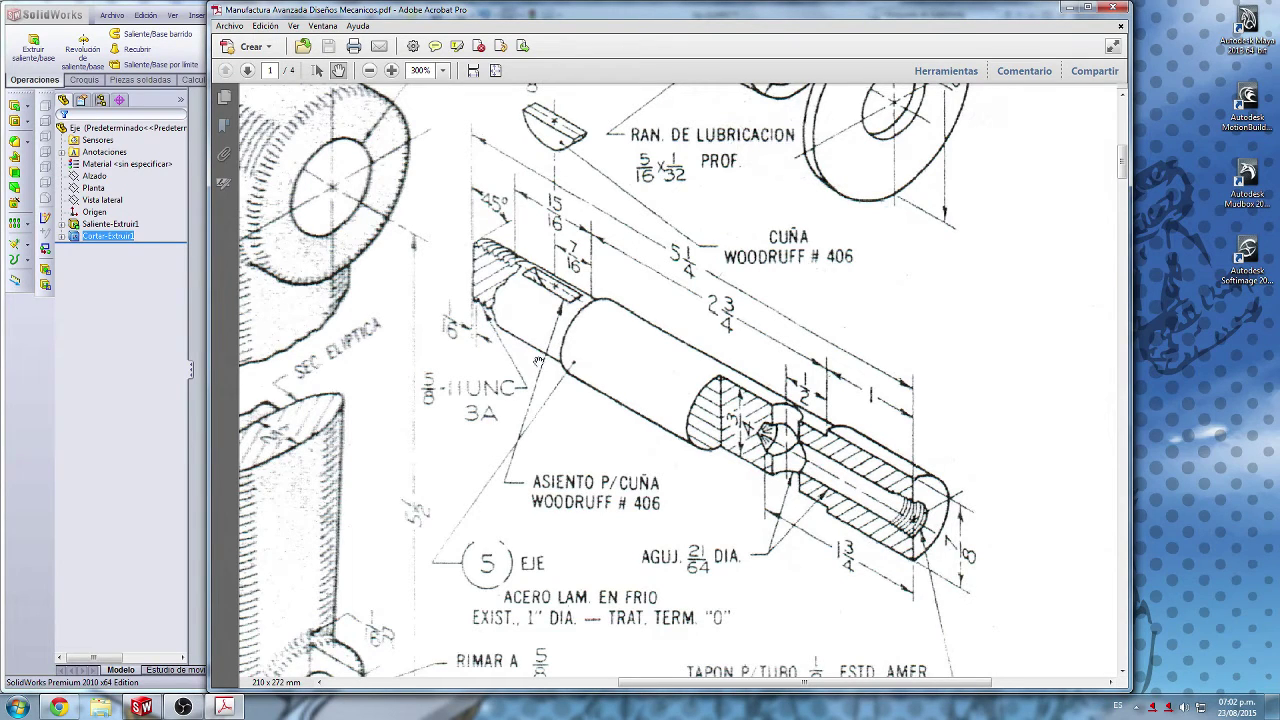
{"action": "left_click", "coordinate": [125, 349]}
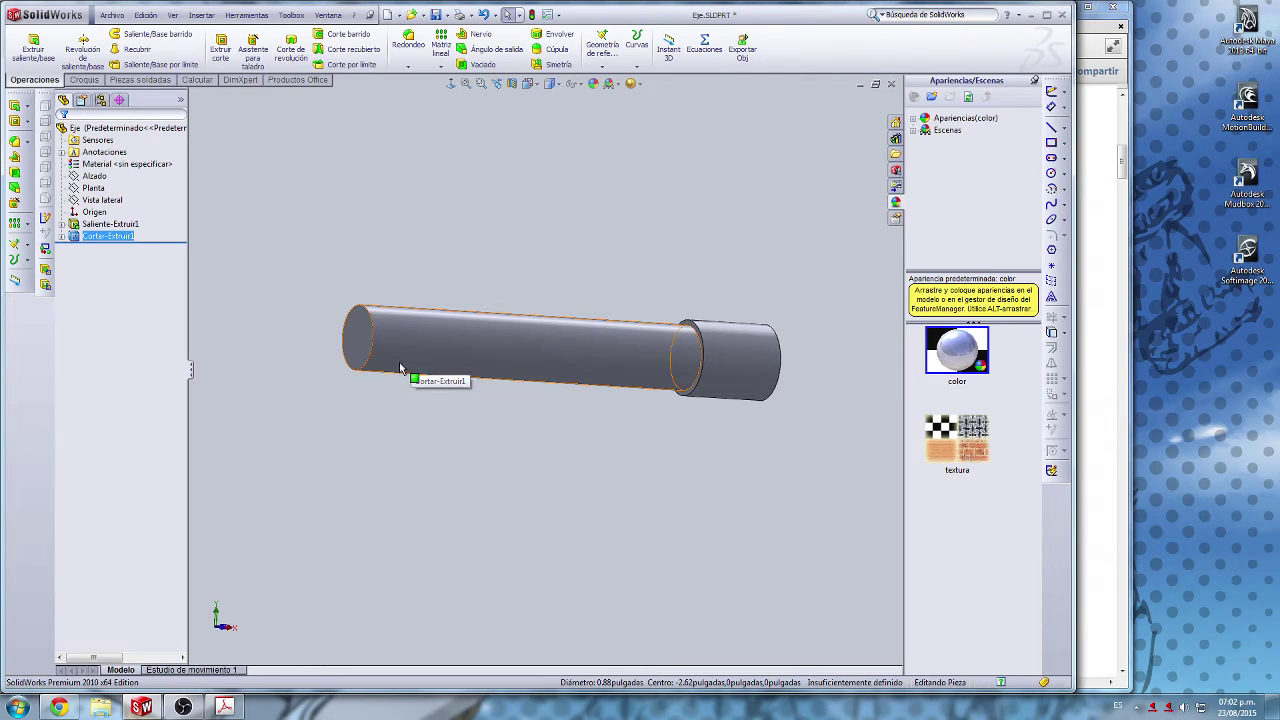
{"action": "scroll", "coordinate": [680, 364], "scroll_direction": "down", "scroll_amount": 2}
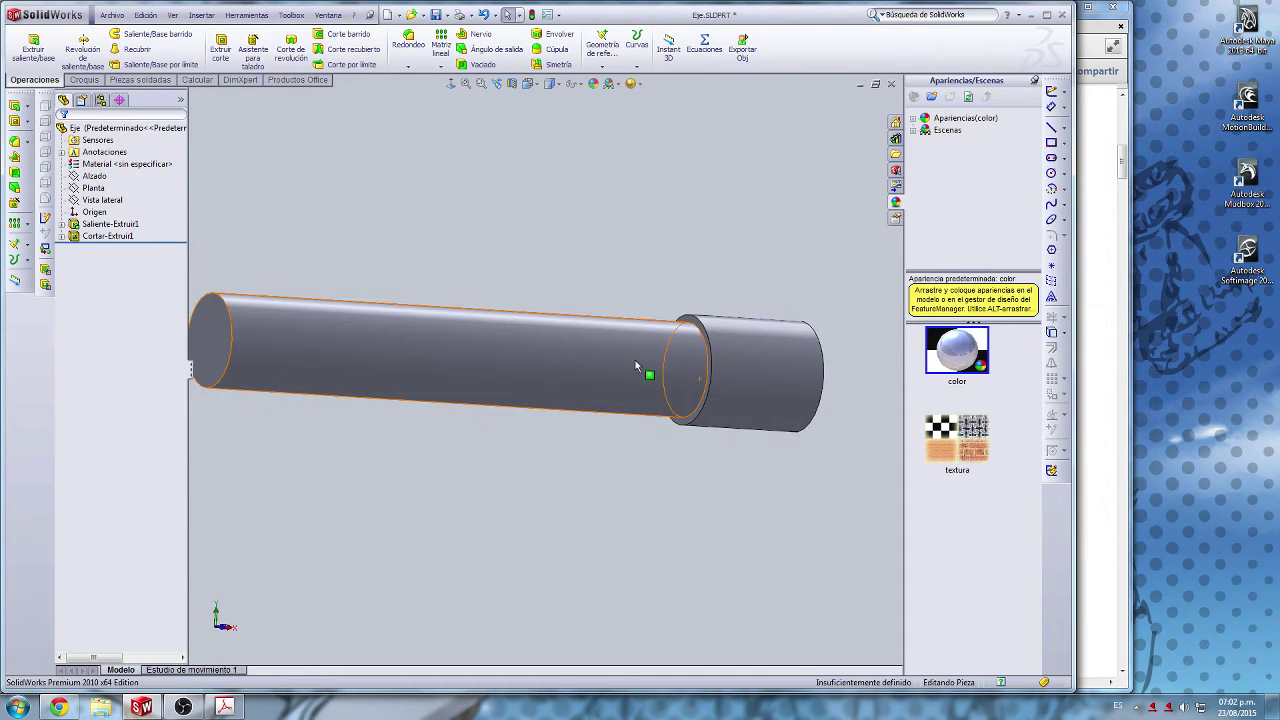
{"action": "middle_click_drag", "start_coordinate": [635, 360], "coordinate": [643, 329]}
{"action": "scroll", "coordinate": [734, 331], "scroll_direction": "up", "scroll_amount": 3}
{"action": "scroll", "coordinate": [734, 331], "scroll_direction": "down", "scroll_amount": 4}
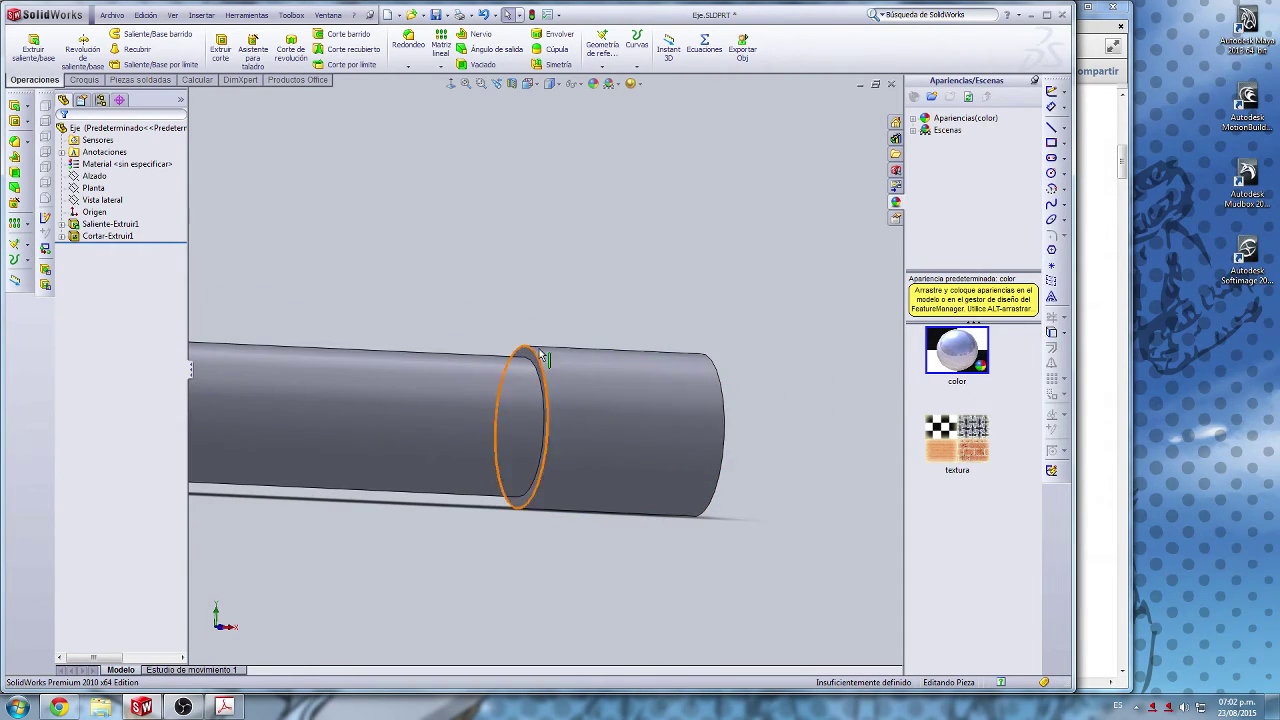
{"action": "scroll", "coordinate": [490, 355], "scroll_direction": "up", "scroll_amount": 1}
{"action": "scroll", "coordinate": [487, 352], "scroll_direction": "up", "scroll_amount": 4}
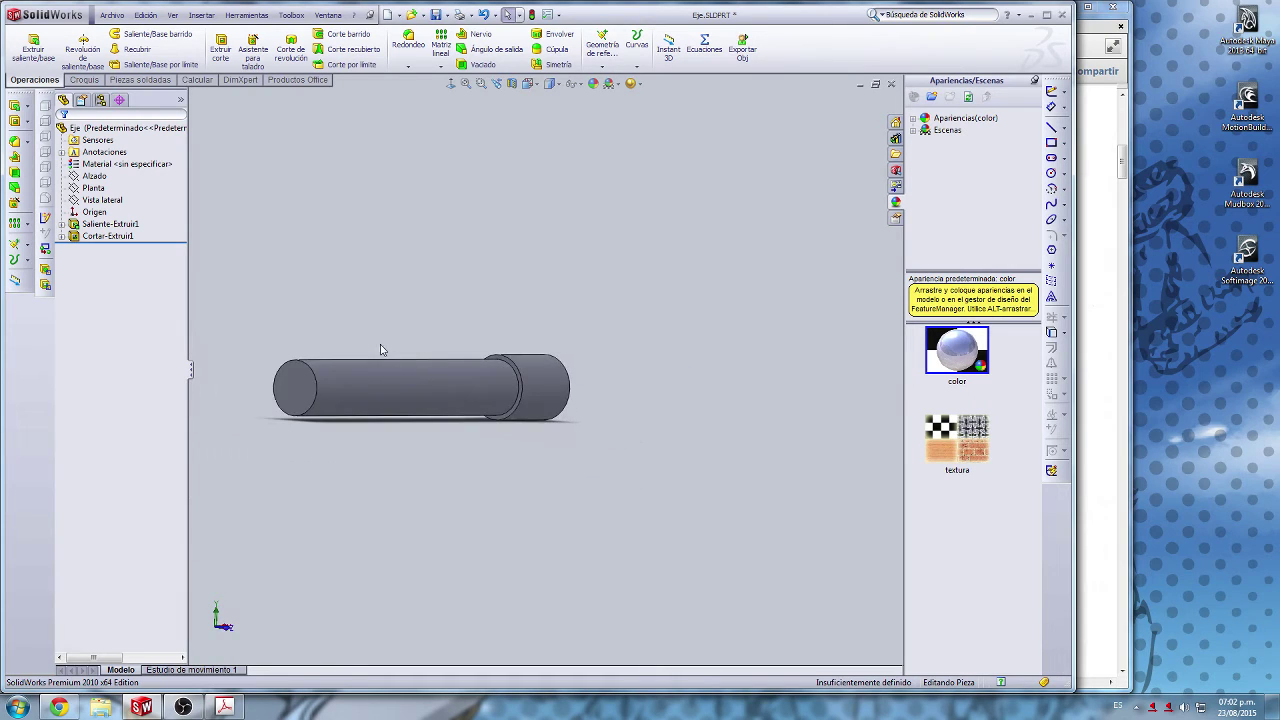
{"action": "middle_click_drag", "start_coordinate": [383, 351], "coordinate": [410, 374]}
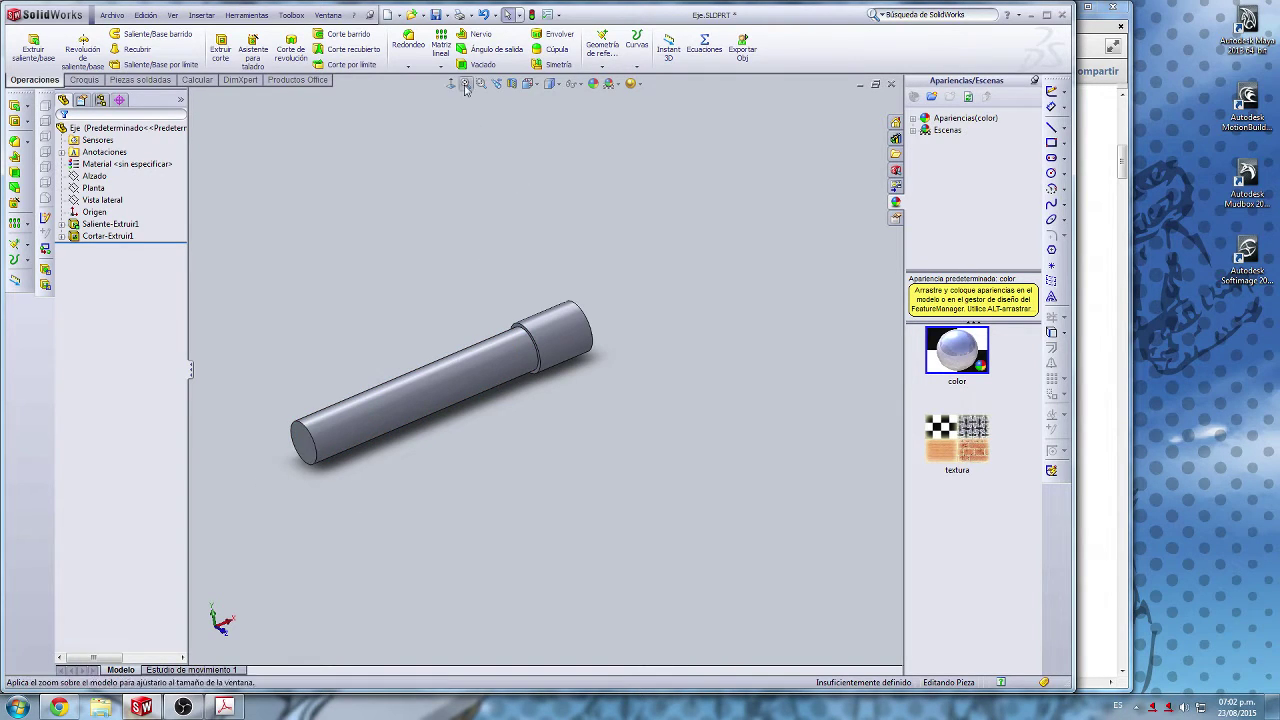
{"action": "left_click", "coordinate": [549, 83]}
{"action": "left_click", "coordinate": [546, 120]}
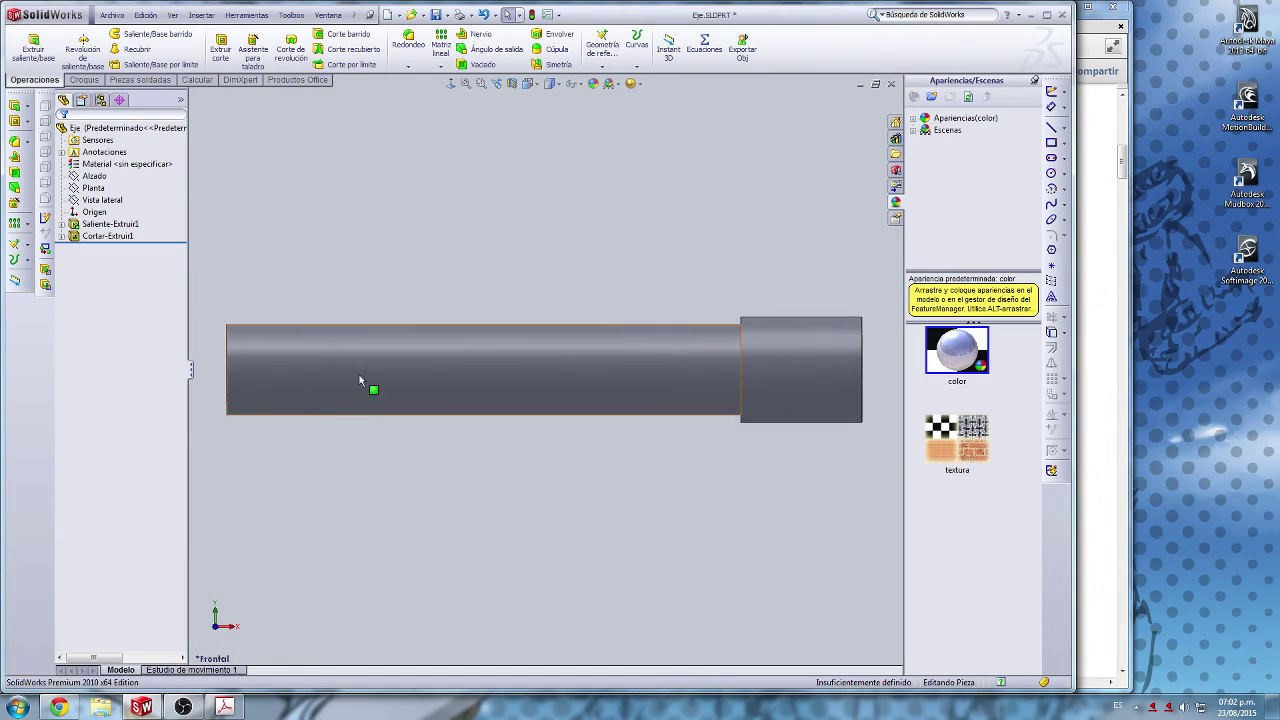
Step: Sketch two origin-centred circles on the reduced section's end face: one about 0.54 in diameter, one matching the outer edge, 0.375 in radius
{"action": "middle_click_drag", "start_coordinate": [332, 552], "coordinate": [423, 537]}
{"action": "left_click", "coordinate": [440, 360]}
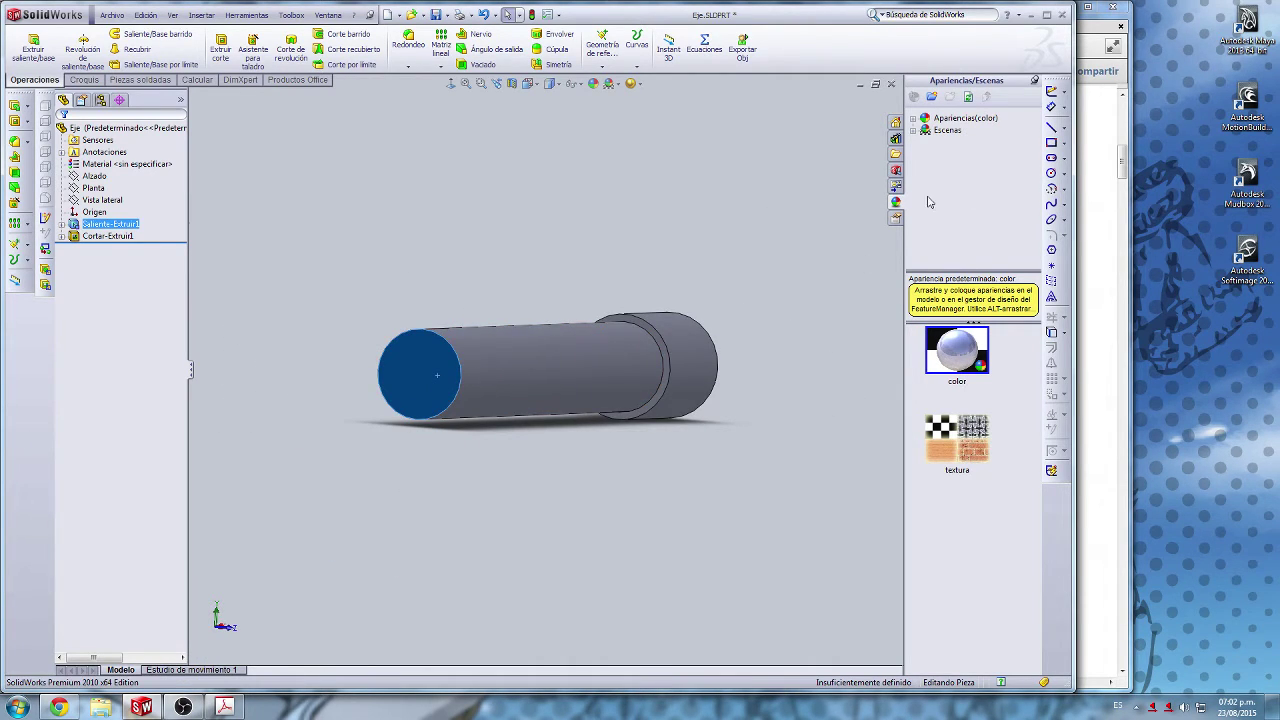
{"action": "left_click", "coordinate": [1051, 91]}
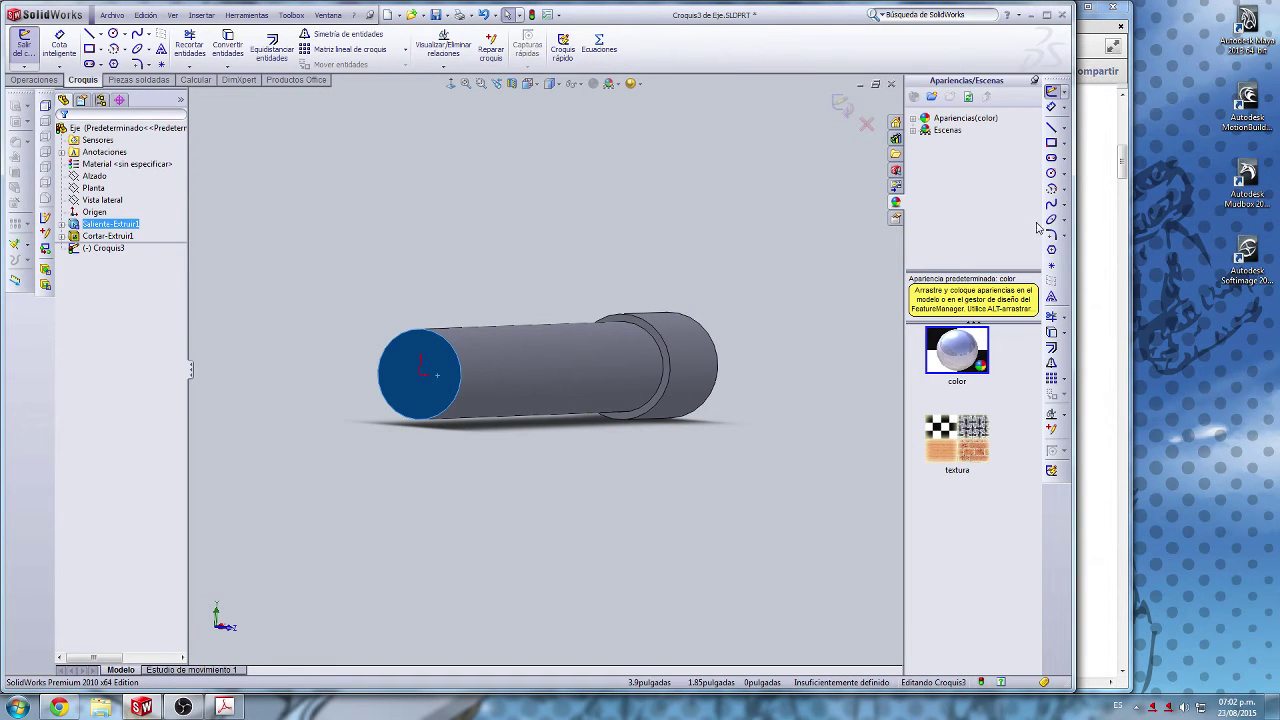
{"action": "left_click", "coordinate": [1051, 173]}
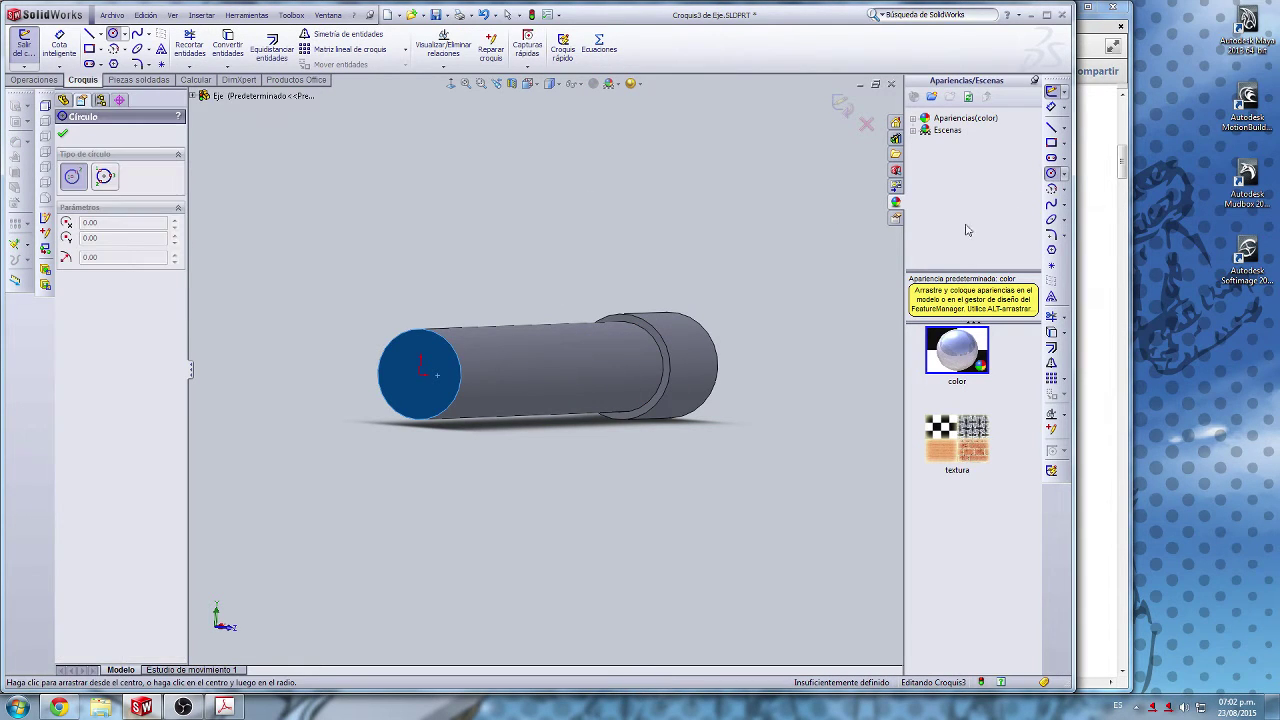
{"action": "left_click", "coordinate": [421, 368]}
{"action": "left_click", "coordinate": [437, 358]}
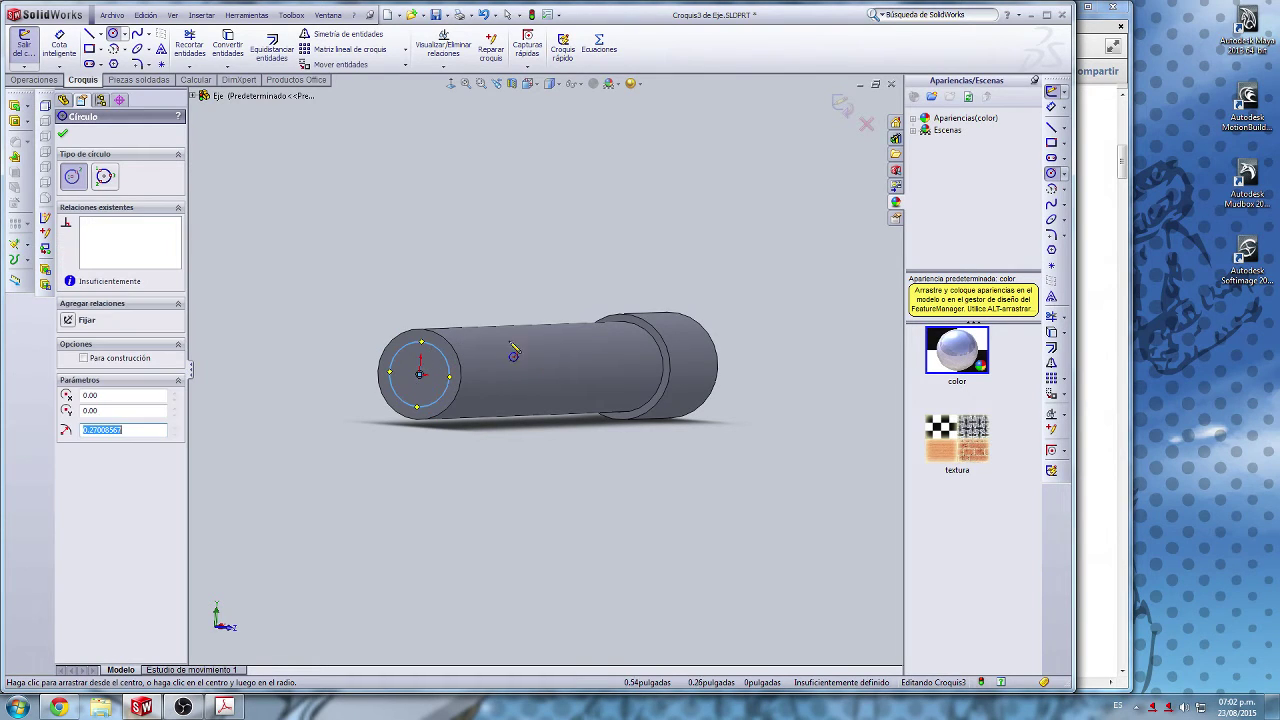
{"action": "left_click", "coordinate": [420, 372]}
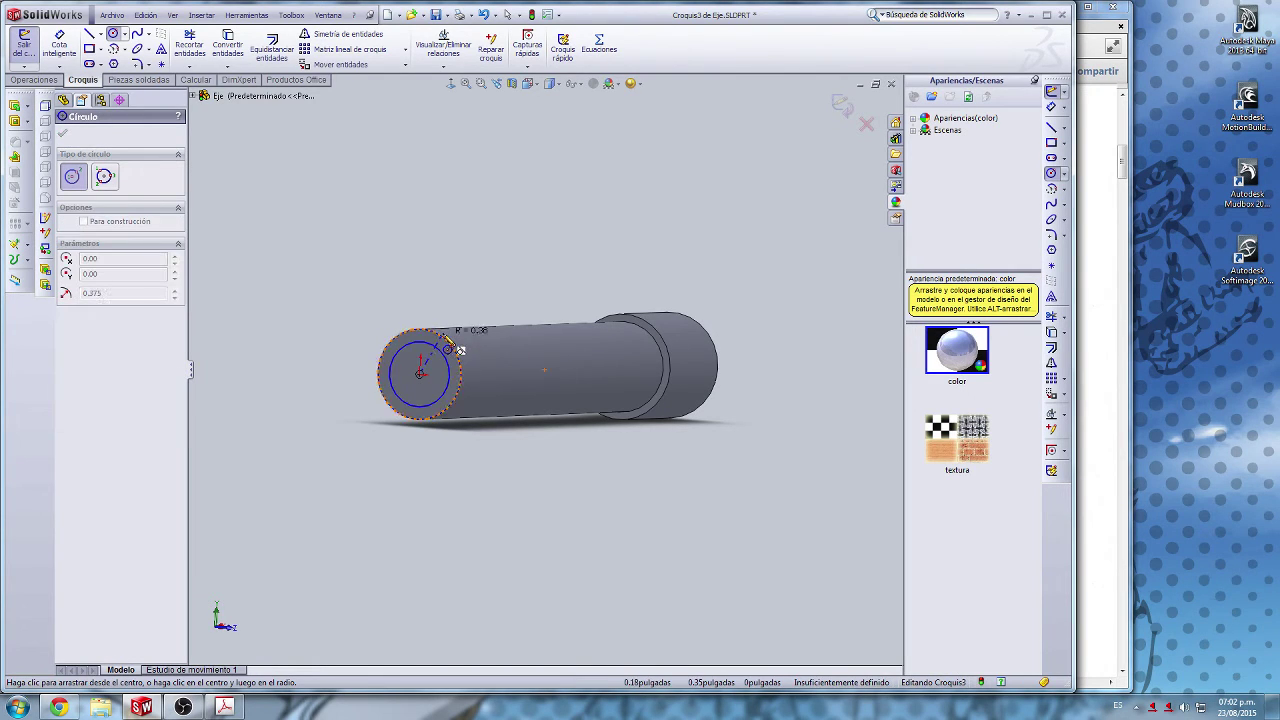
{"action": "left_click", "coordinate": [450, 345]}
Step: Dimension the inner circle's diameter and set it to 5/8 in (0.625)
{"action": "left_click", "coordinate": [1051, 106]}
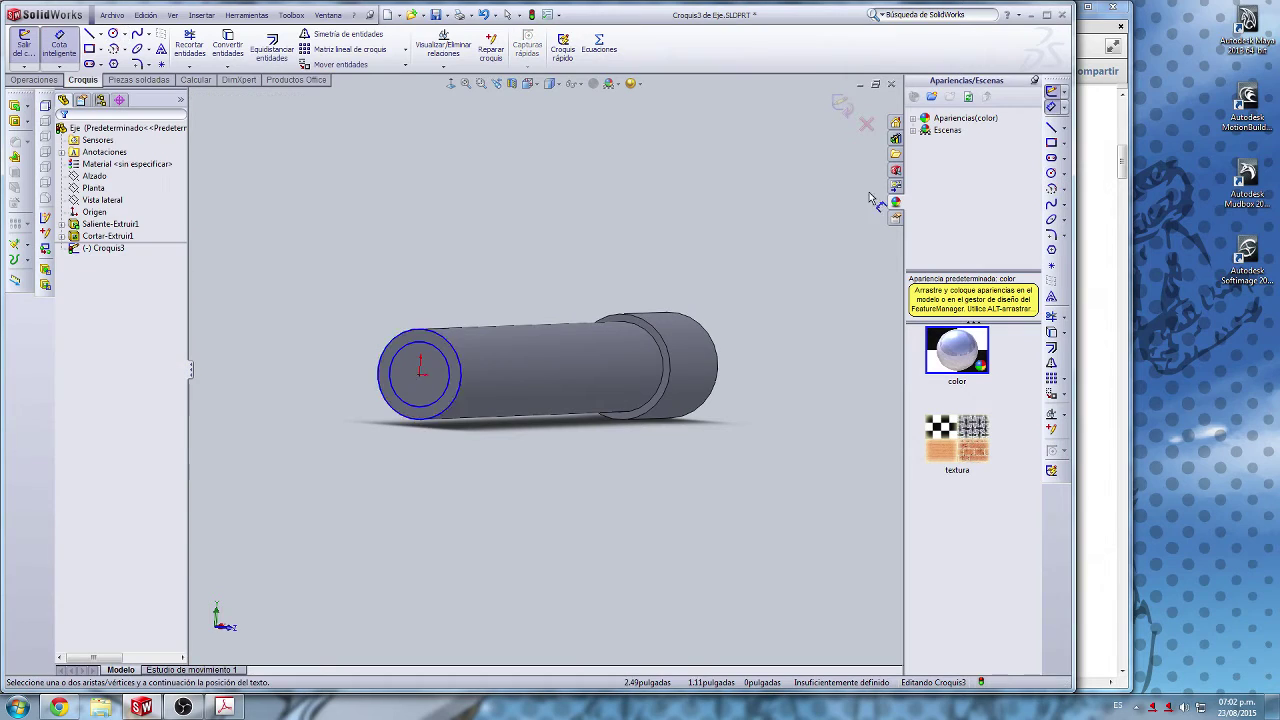
{"action": "left_click", "coordinate": [452, 358]}
{"action": "left_click", "coordinate": [412, 228]}
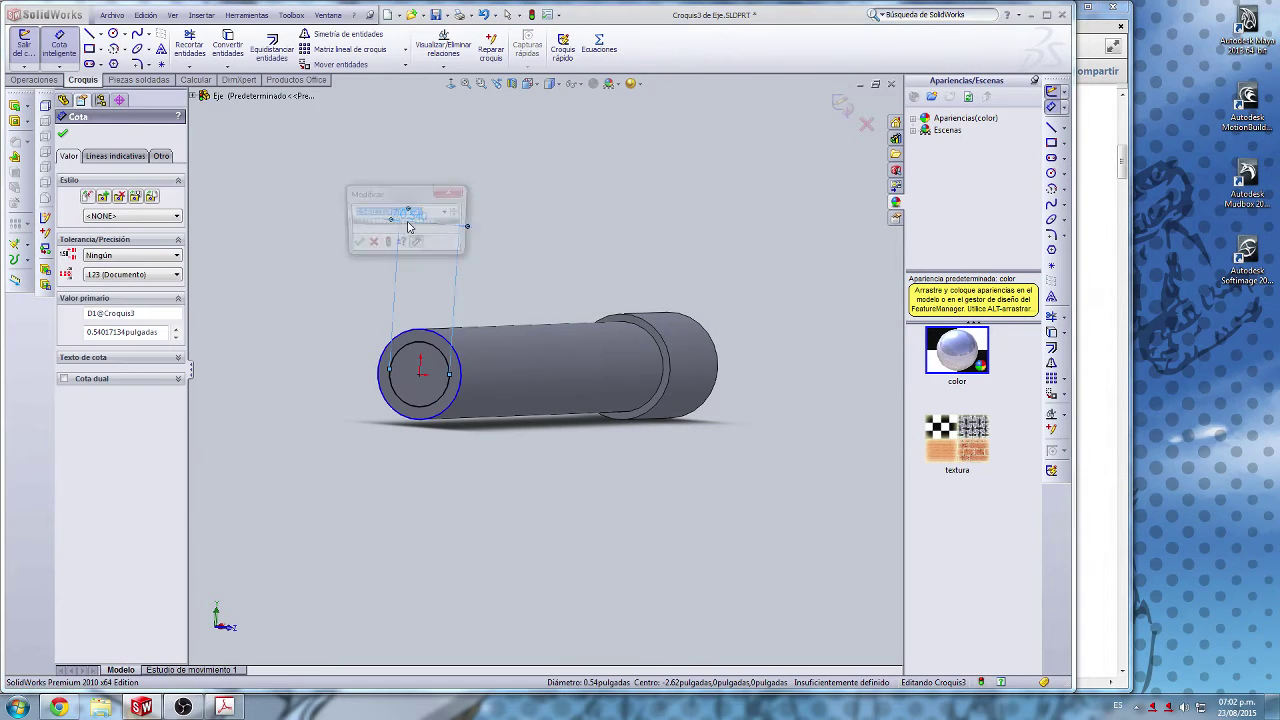
{"action": "type", "text": "5.6"}
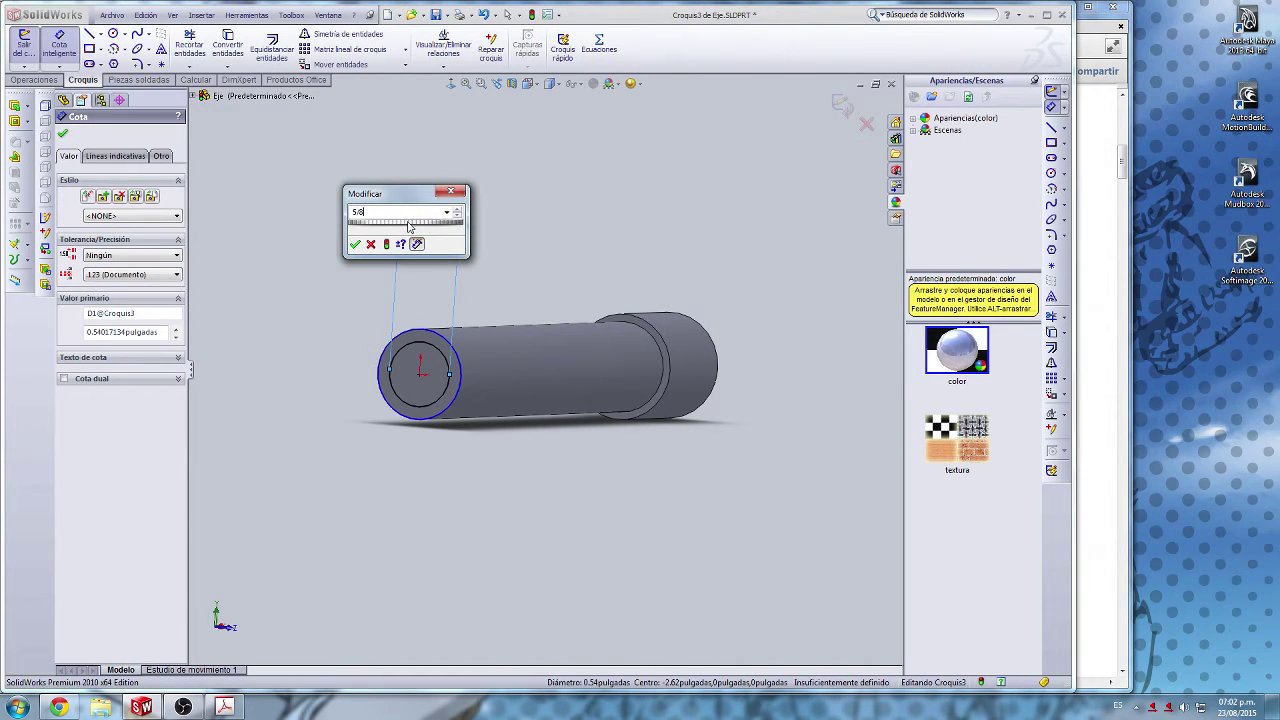
{"action": "type", "text": "/8"}
{"action": "key", "text": "Return"}
{"action": "left_click", "coordinate": [63, 133]}
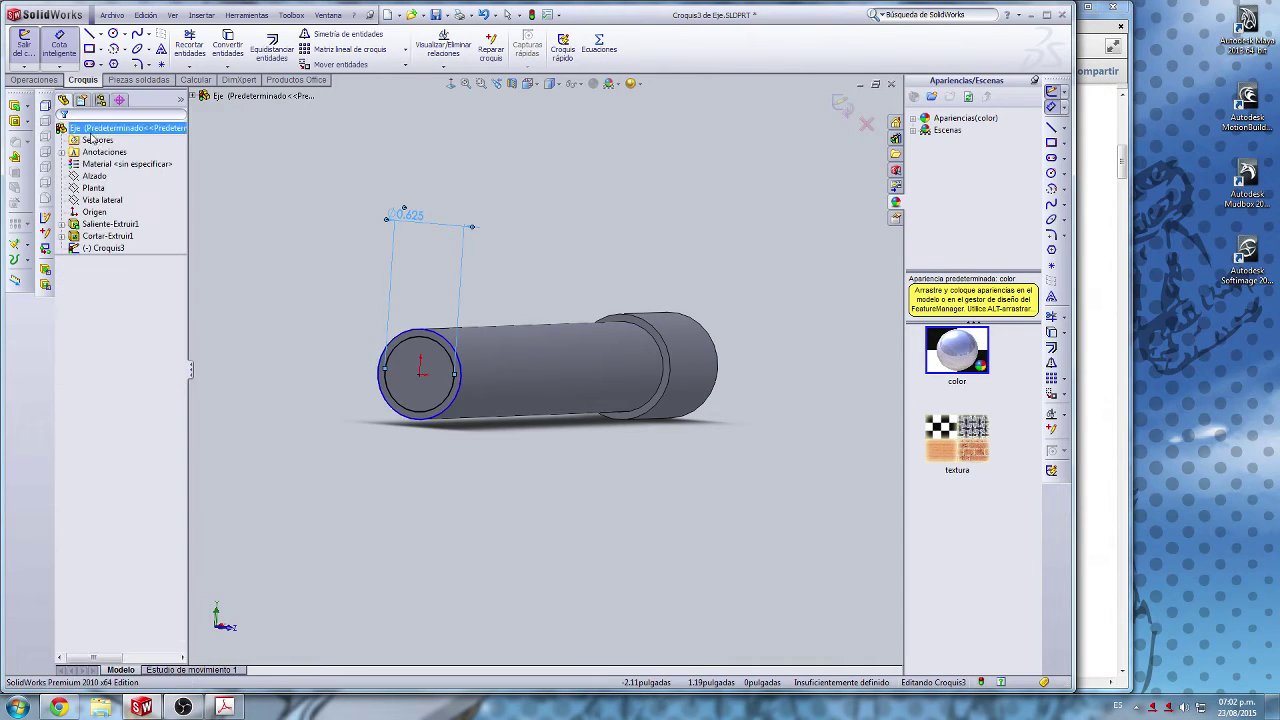
{"action": "key", "text": "Escape"}
{"action": "middle_click_drag", "start_coordinate": [532, 326], "coordinate": [496, 326]}
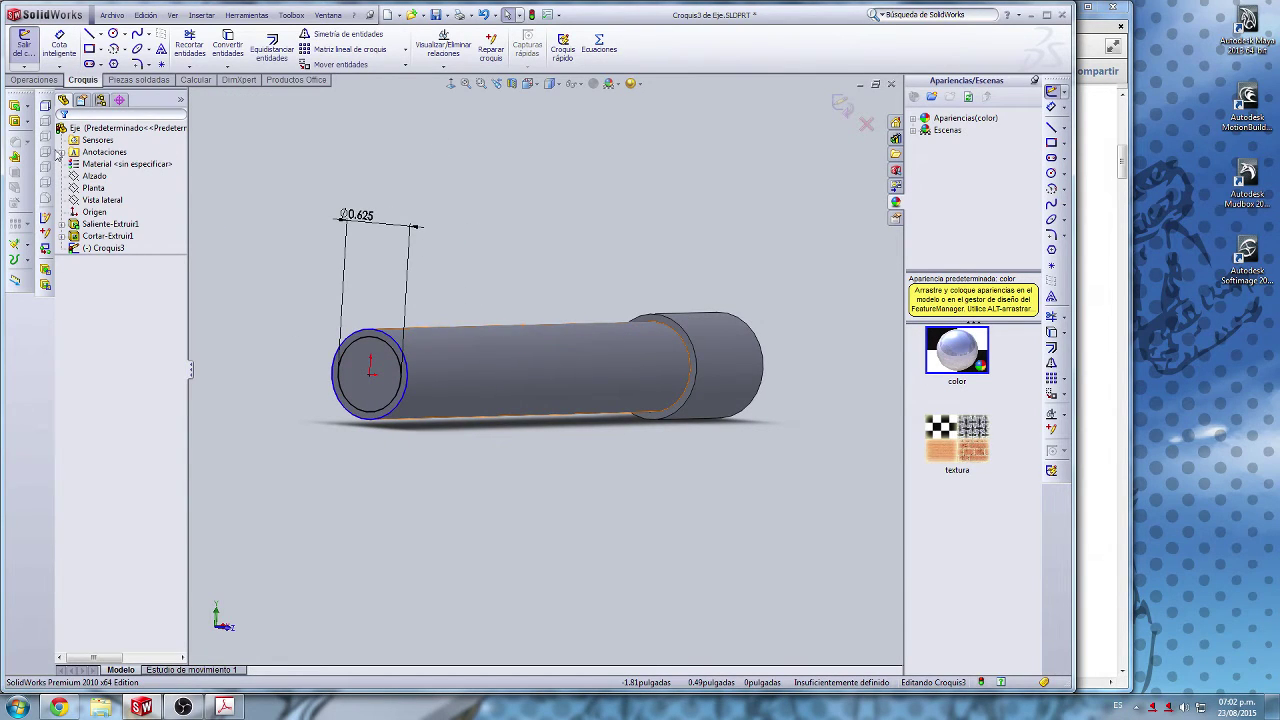
Step: Start an extruded cut of the ring with the end condition Equidistante de la superficie, using the shoulder's ring-shaped face as reference
{"action": "left_click", "coordinate": [16, 121]}
{"action": "middle_click_drag", "start_coordinate": [550, 388], "coordinate": [369, 408]}
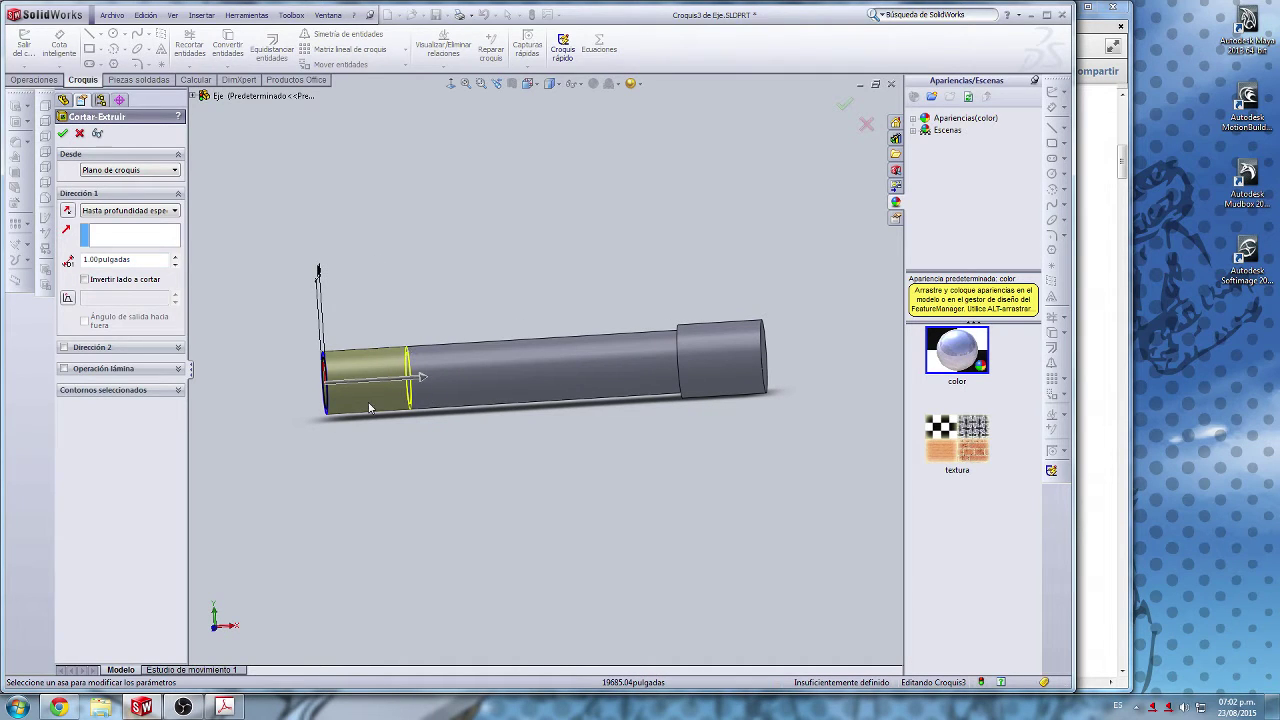
{"action": "left_click", "coordinate": [130, 211]}
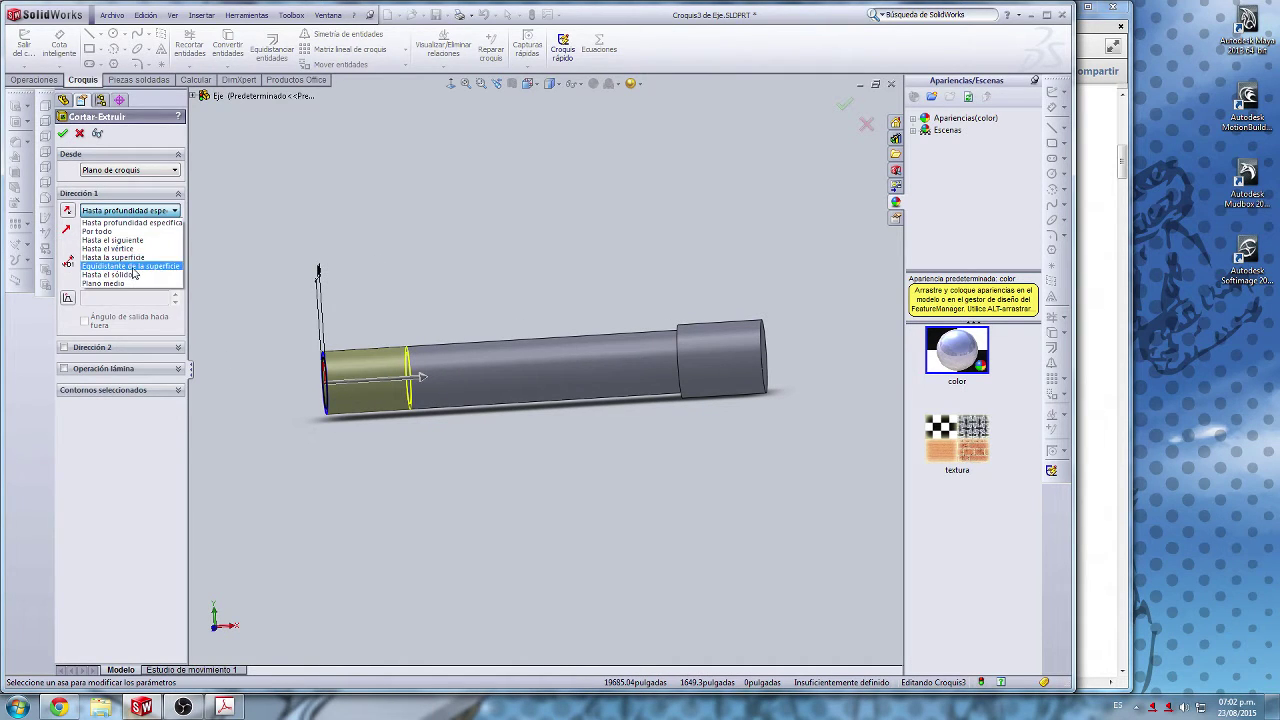
{"action": "left_click", "coordinate": [132, 268]}
{"action": "middle_click_drag", "start_coordinate": [426, 408], "coordinate": [537, 414]}
{"action": "scroll", "coordinate": [672, 340], "scroll_direction": "down", "scroll_amount": 8}
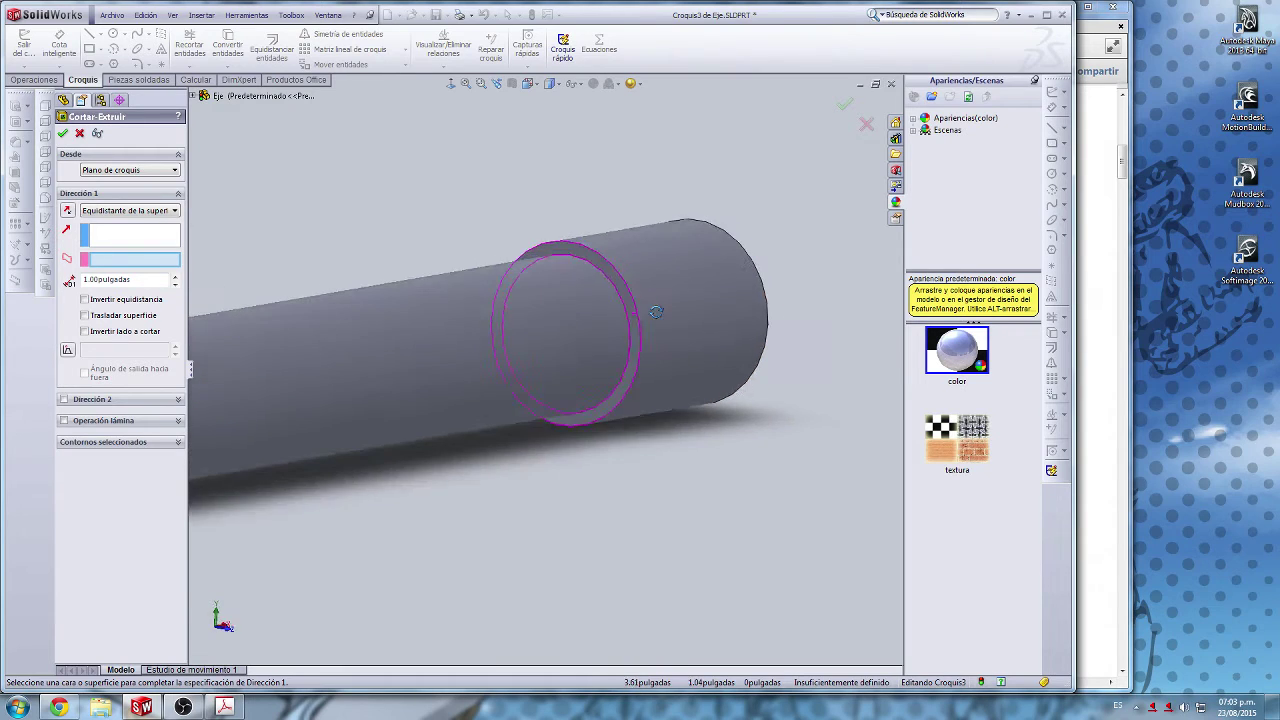
{"action": "middle_click_drag", "start_coordinate": [656, 312], "coordinate": [605, 258]}
{"action": "scroll", "coordinate": [611, 262], "scroll_direction": "down", "scroll_amount": 2}
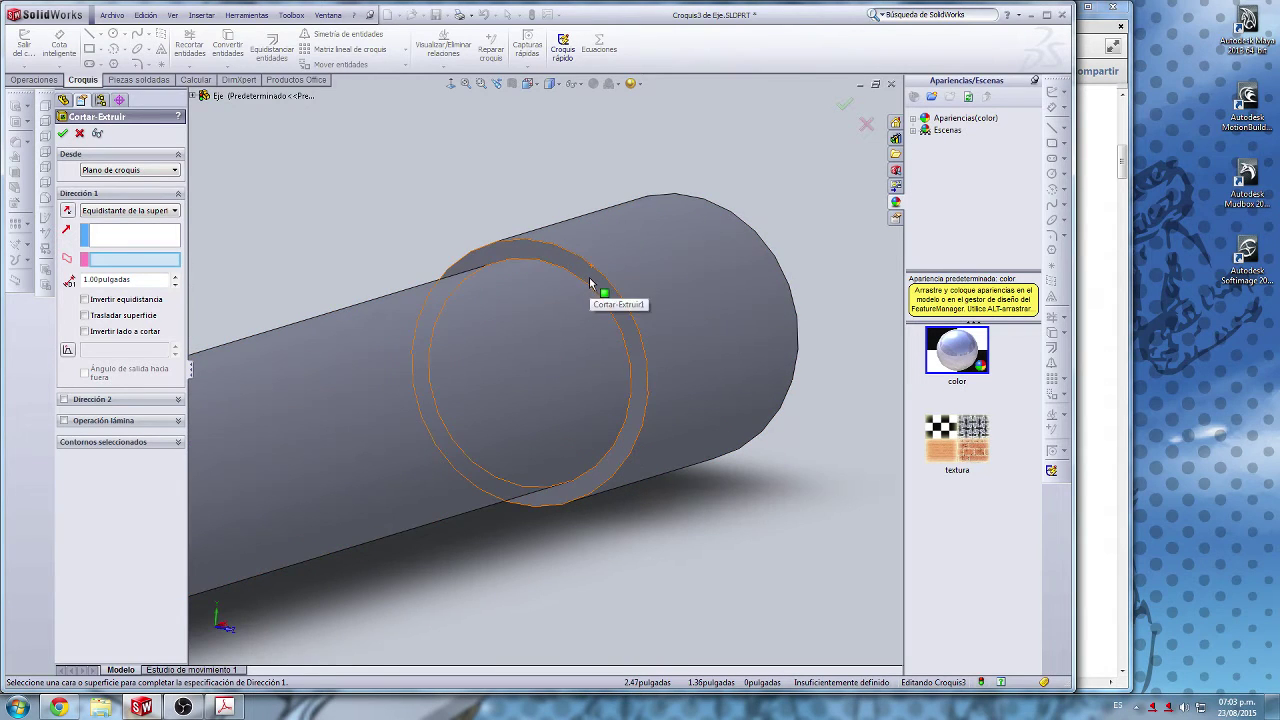
{"action": "left_click", "coordinate": [590, 281]}
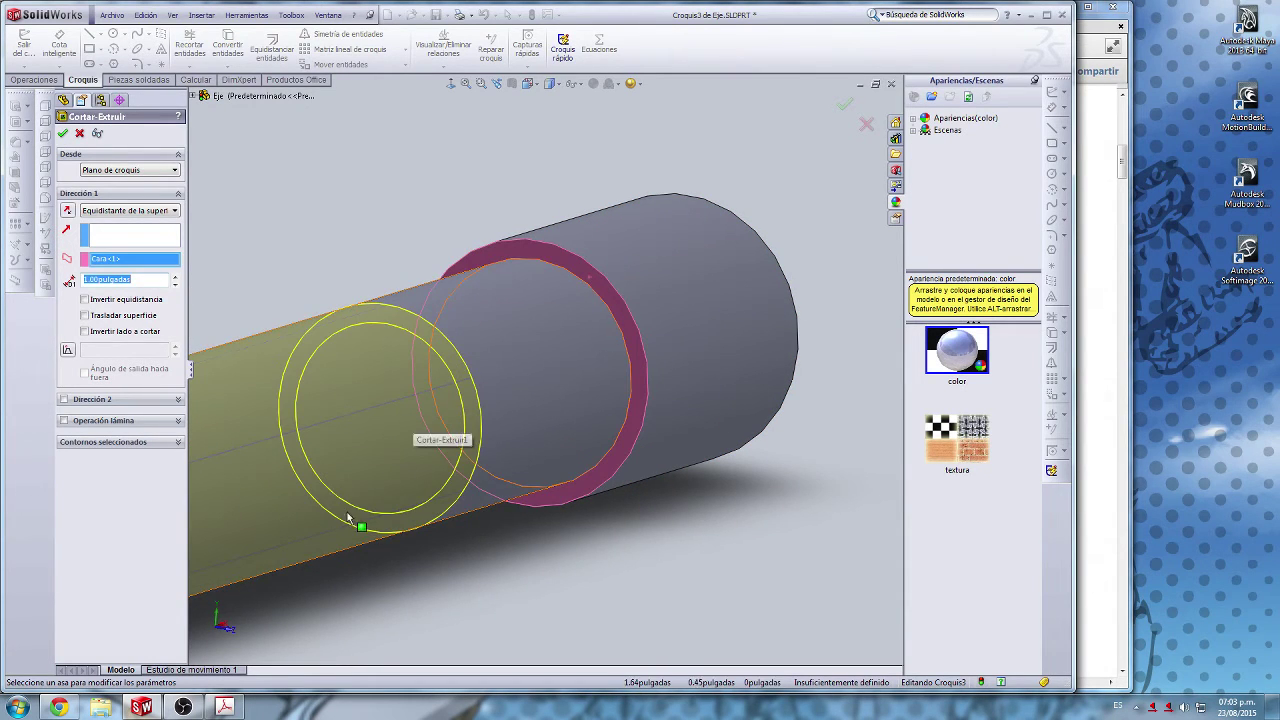
Step: Check the cut preview against the part 5 shaft in the PDF drawing to find the middle section's length
{"action": "middle_click_drag", "start_coordinate": [348, 517], "coordinate": [289, 473]}
{"action": "scroll", "coordinate": [507, 520], "scroll_direction": "up", "scroll_amount": 3}
{"action": "middle_click_drag", "start_coordinate": [527, 480], "coordinate": [549, 497]}
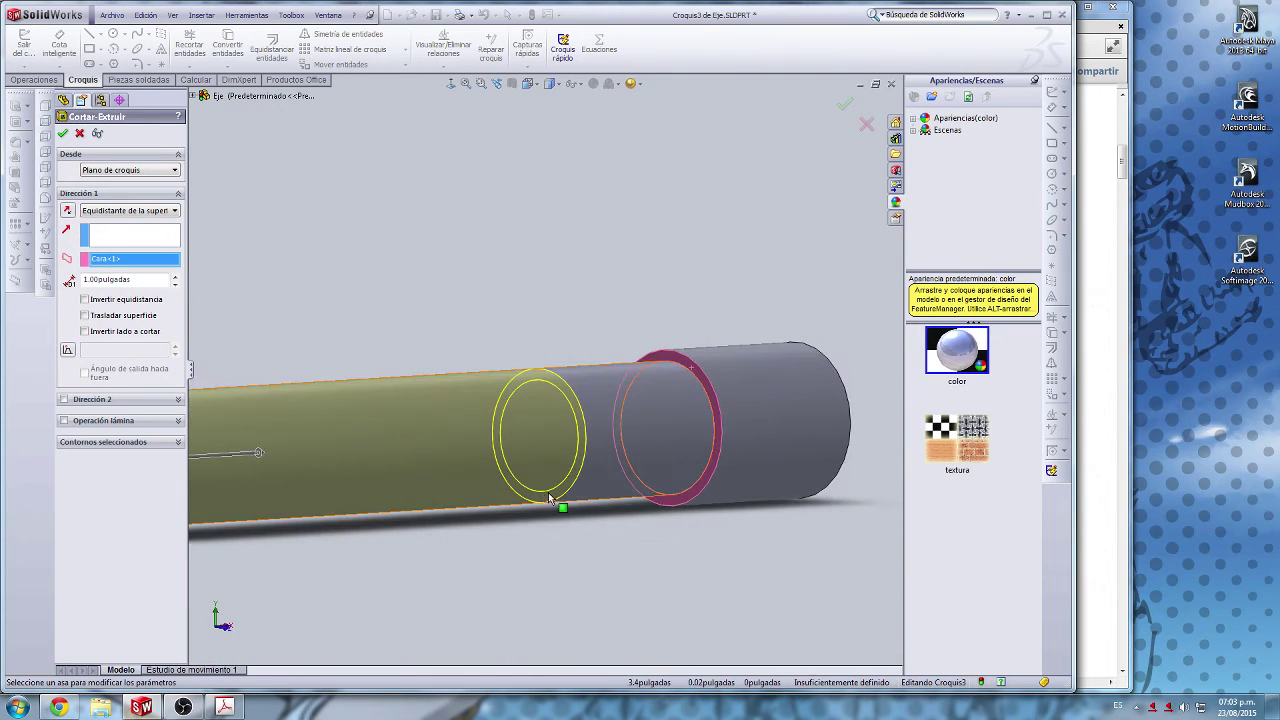
{"action": "scroll", "coordinate": [590, 496], "scroll_direction": "down", "scroll_amount": 1}
{"action": "left_click", "coordinate": [1090, 326]}
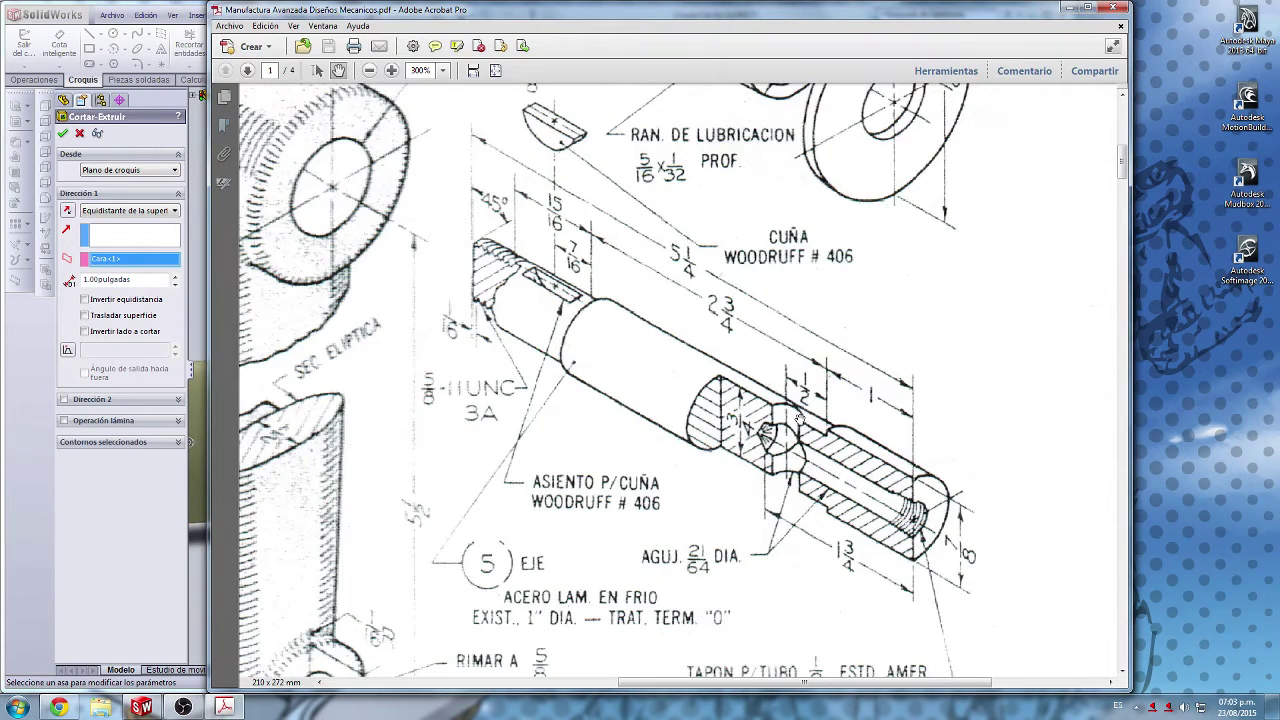
{"action": "scroll", "coordinate": [797, 418], "scroll_direction": "down", "scroll_amount": 2}
{"action": "scroll", "coordinate": [697, 298], "scroll_direction": "up", "scroll_amount": 3}
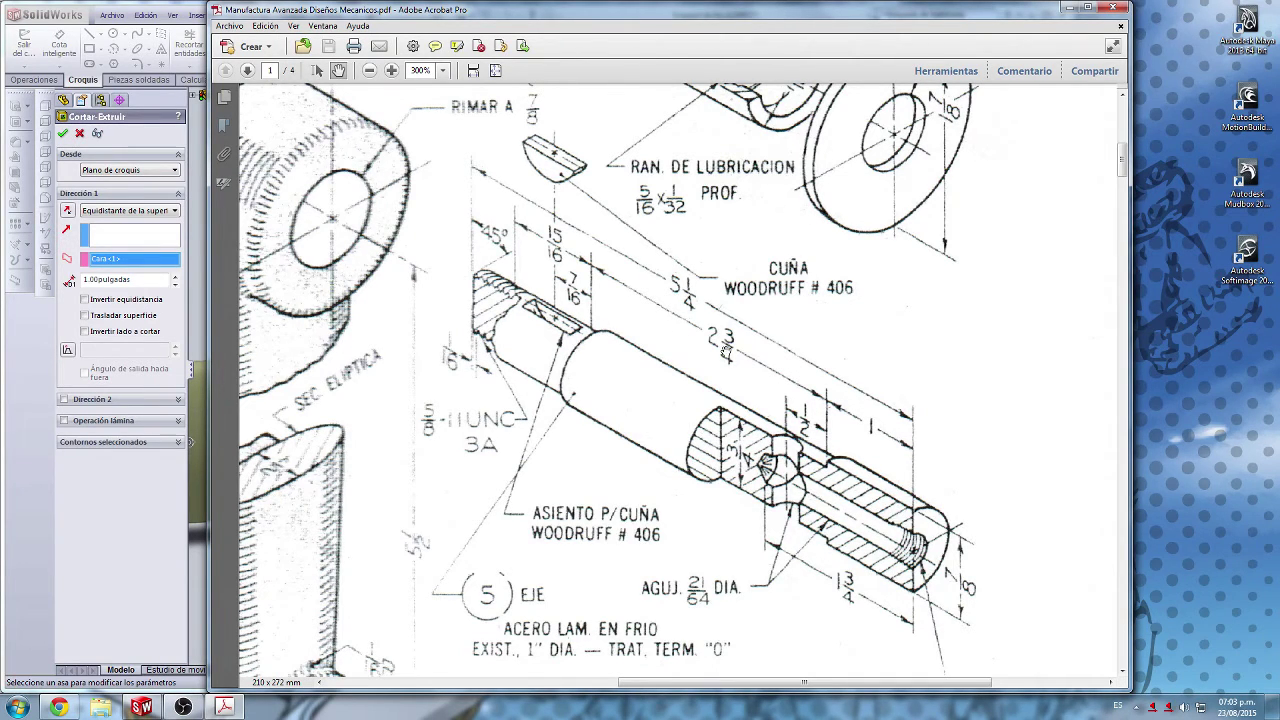
{"action": "left_click", "coordinate": [107, 527]}
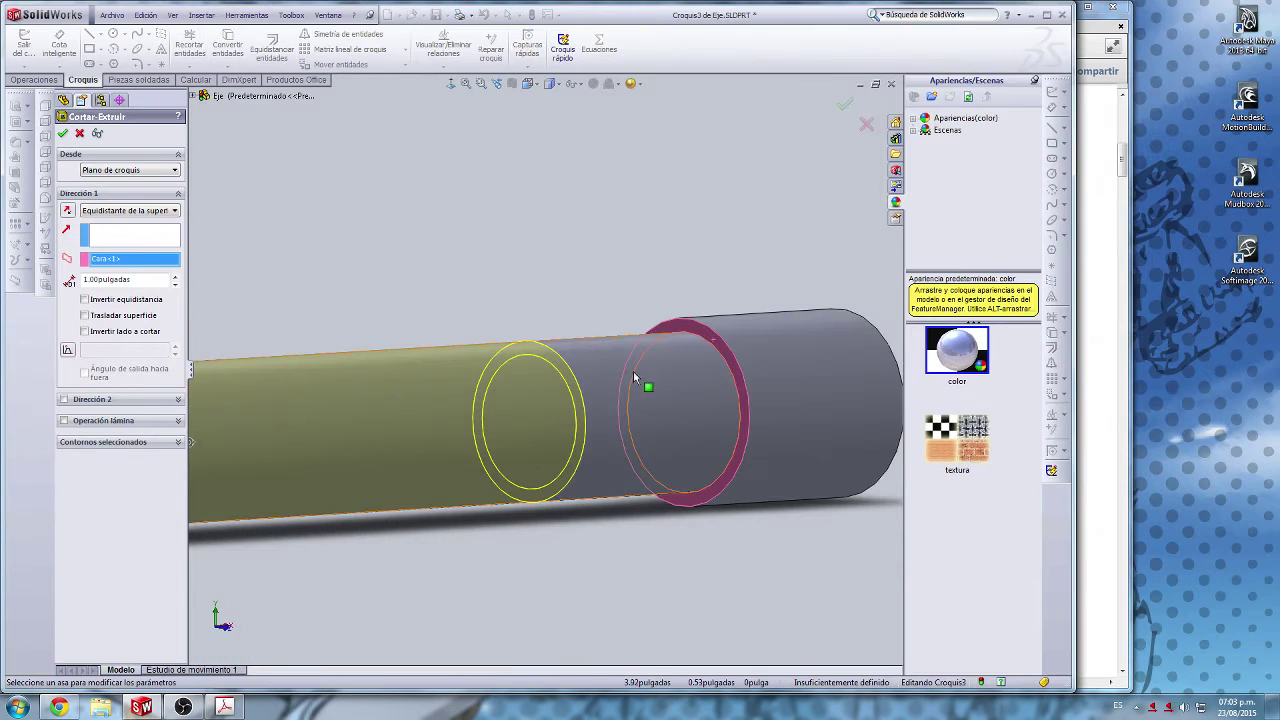
Step: Set the cut's offset from the shoulder face to 2+3/4 in and accept the cut
{"action": "scroll", "coordinate": [633, 371], "scroll_direction": "up", "scroll_amount": 4}
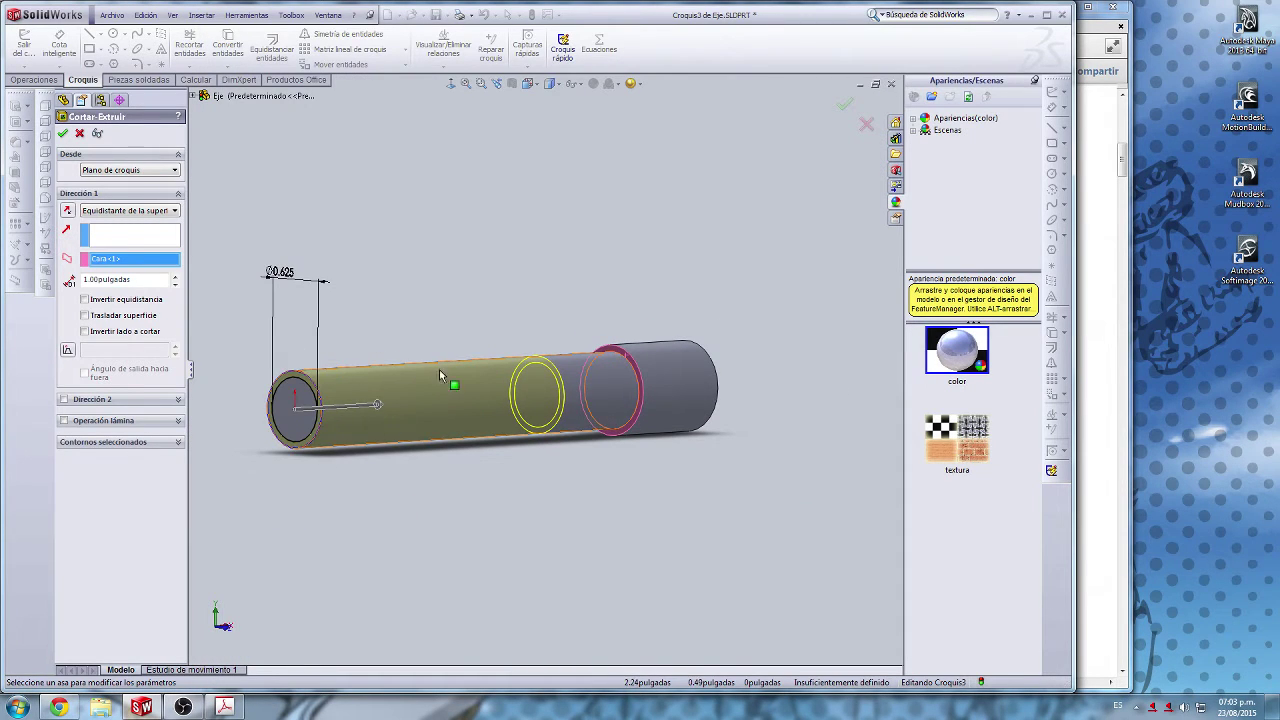
{"action": "double_click", "coordinate": [143, 278]}
{"action": "type", "text": "2 +3/4"}
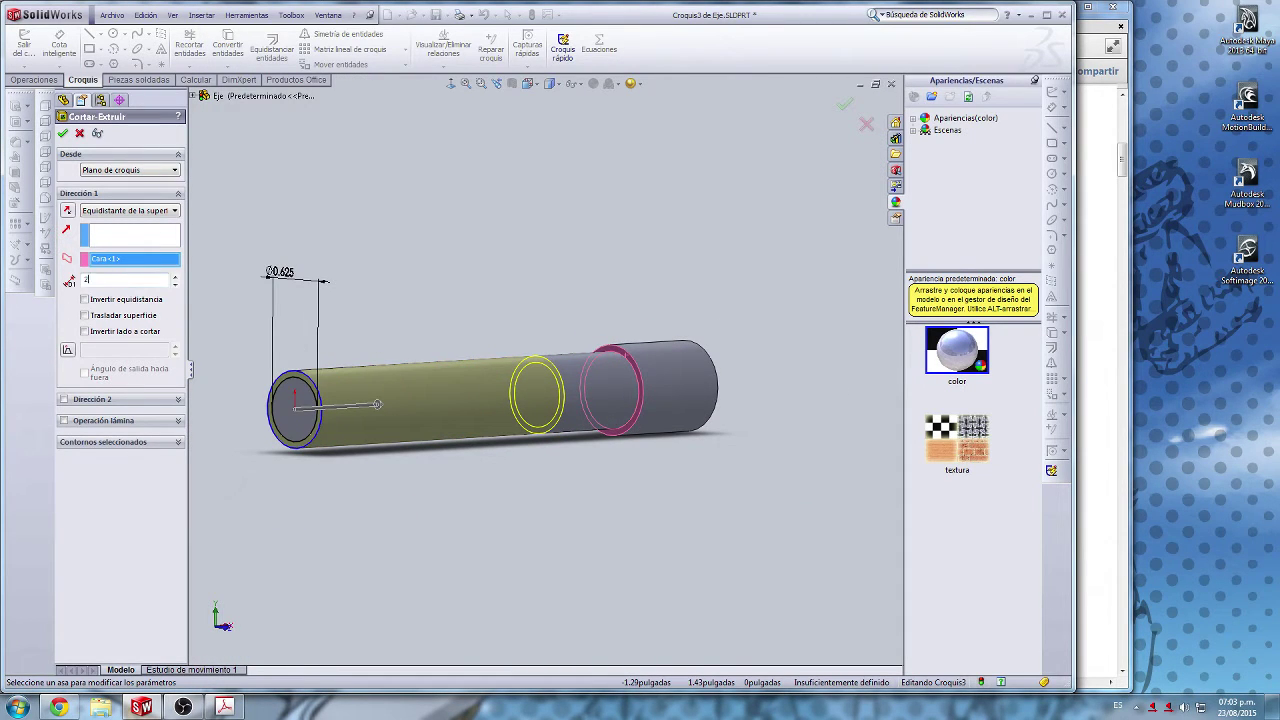
{"action": "left_click", "coordinate": [72, 313]}
{"action": "middle_click_drag", "start_coordinate": [550, 443], "coordinate": [430, 439]}
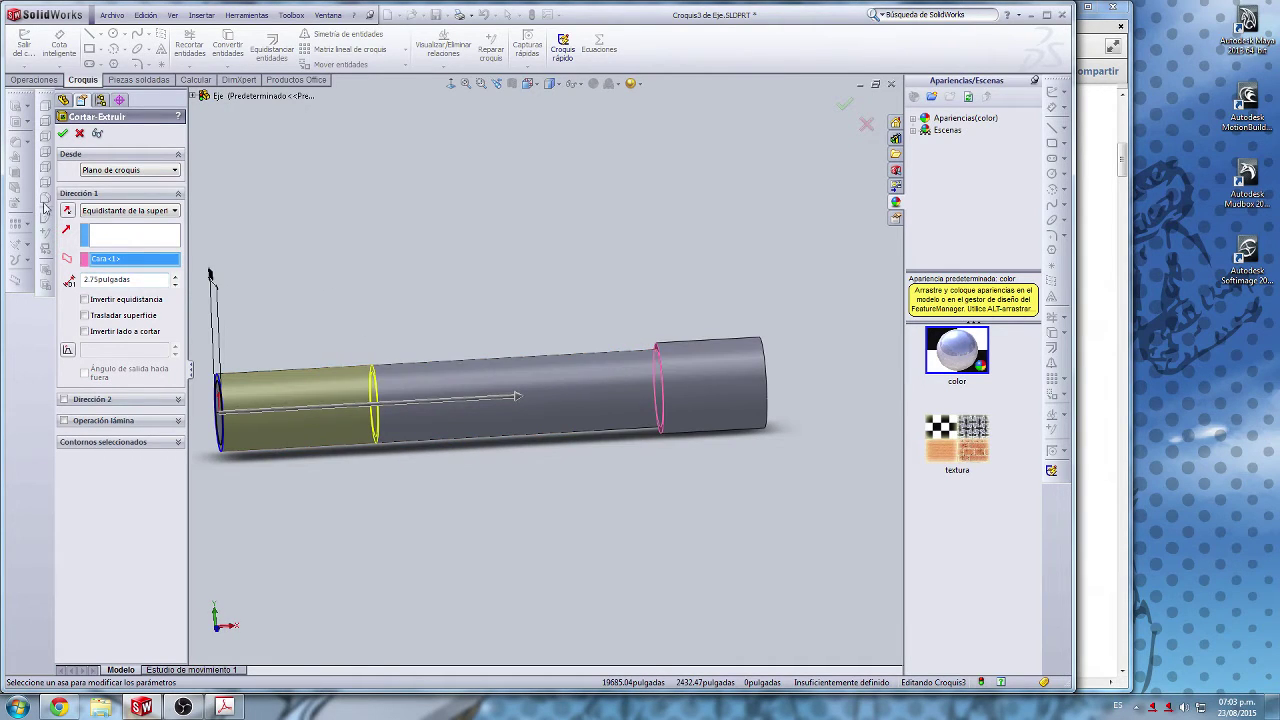
{"action": "left_click", "coordinate": [62, 133]}
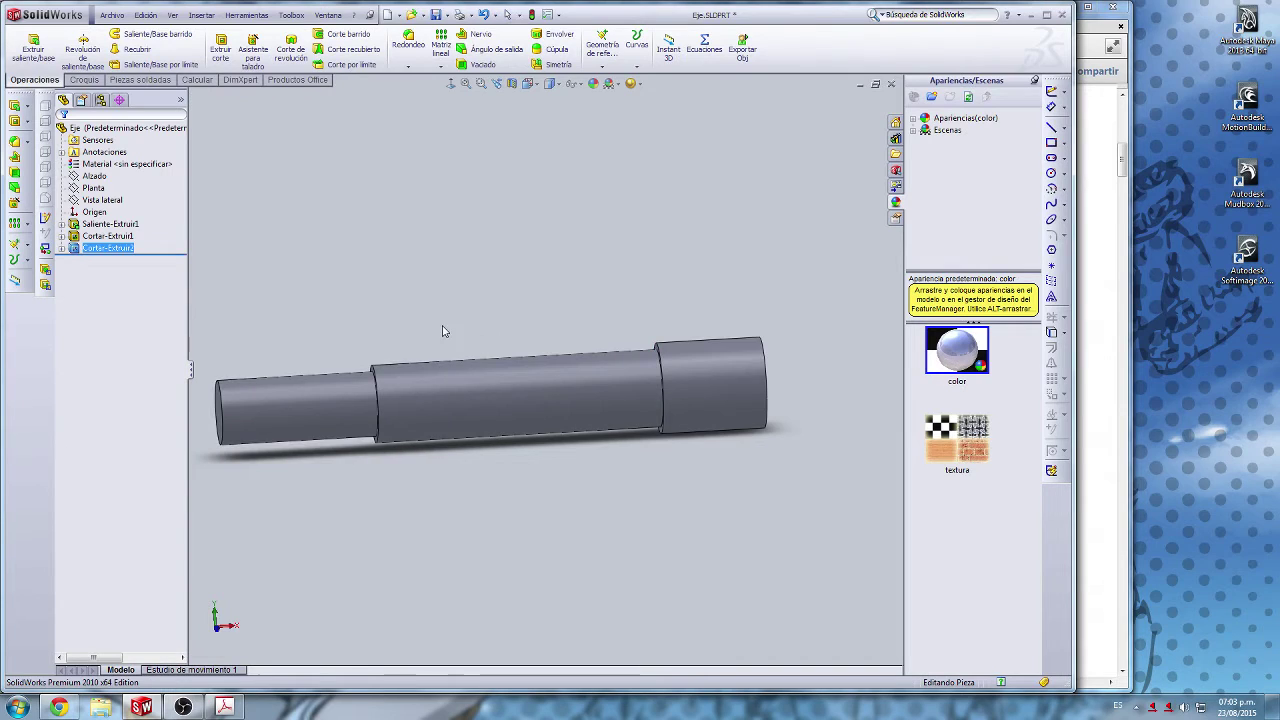
Step: Examine the stepped shaft from the front and compare it with the part 5 threaded end and key seat in the PDF drawing
{"action": "scroll", "coordinate": [443, 332], "scroll_direction": "up", "scroll_amount": 2}
{"action": "middle_click_drag", "start_coordinate": [428, 434], "coordinate": [568, 434]}
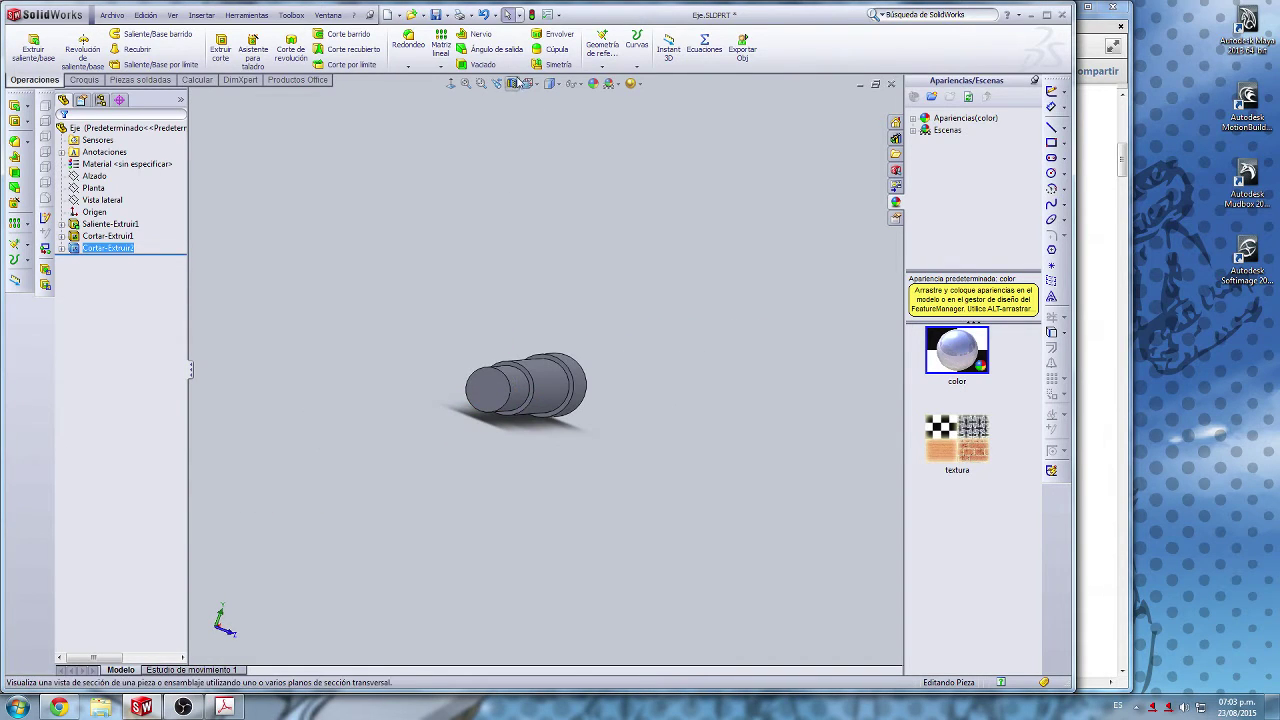
{"action": "left_click", "coordinate": [528, 83]}
{"action": "left_click", "coordinate": [543, 120]}
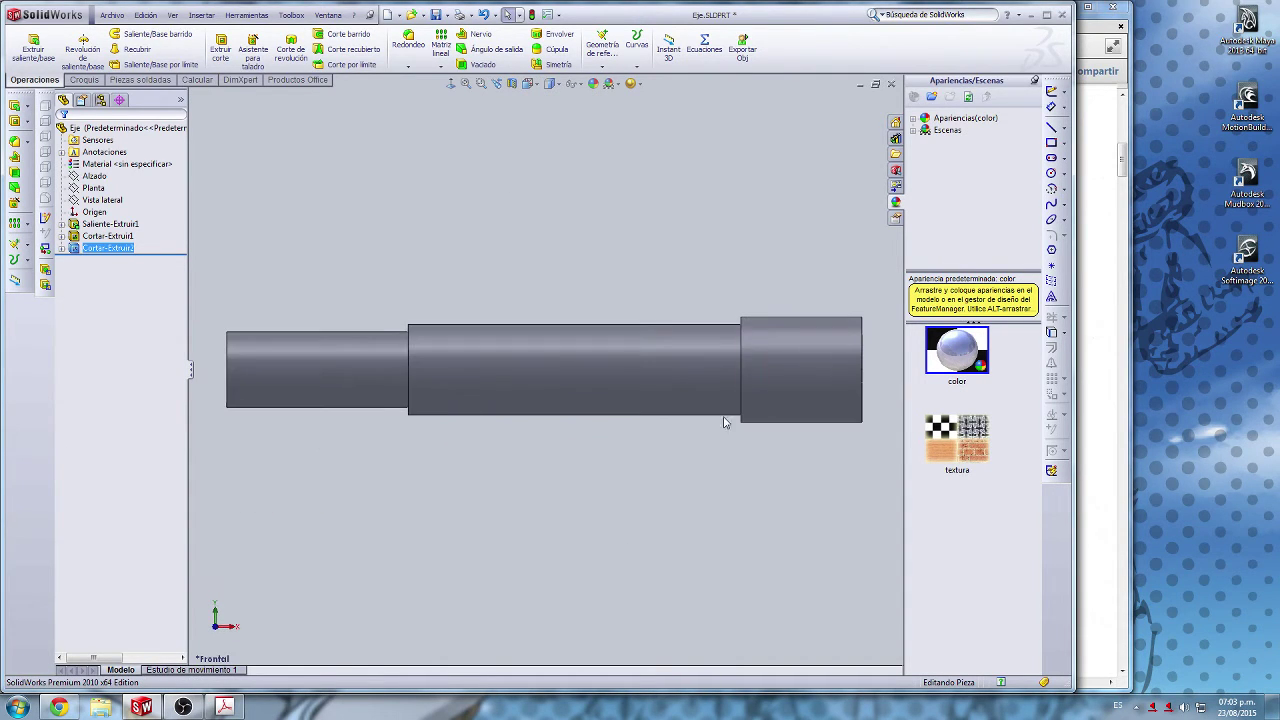
{"action": "left_click", "coordinate": [1098, 428]}
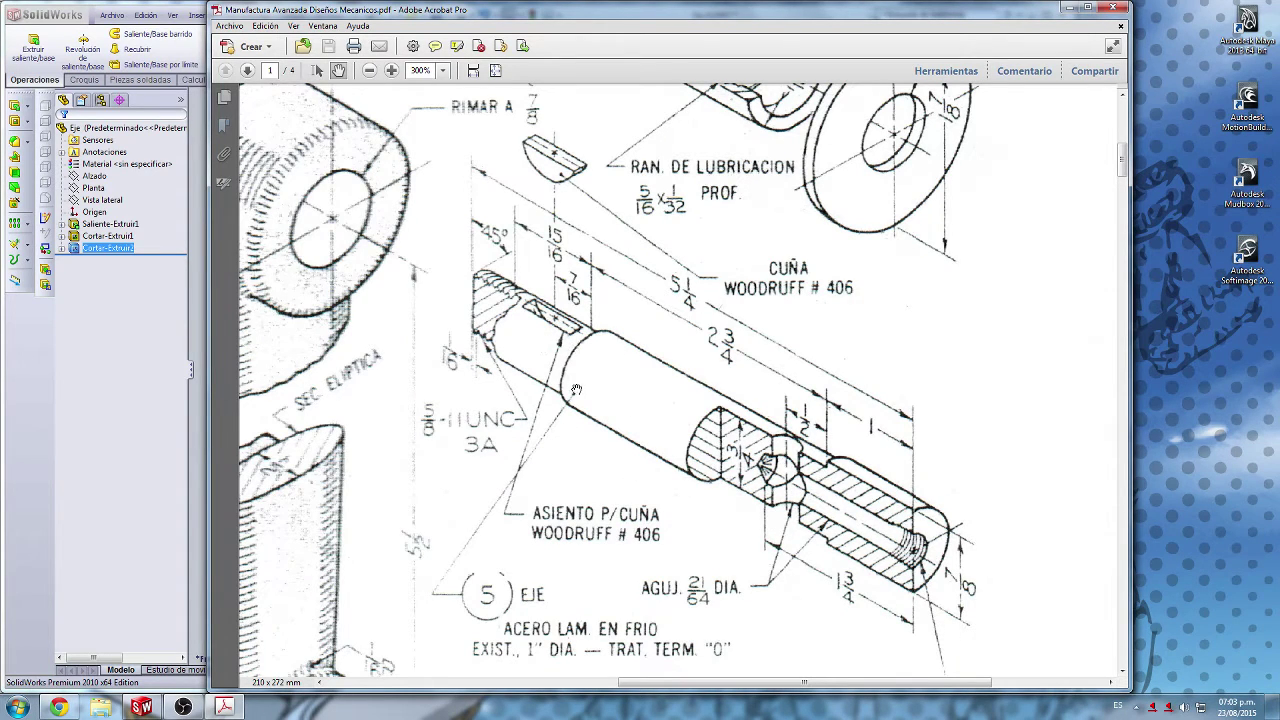
{"action": "scroll", "coordinate": [576, 389], "scroll_direction": "down", "scroll_amount": 2}
{"action": "scroll", "coordinate": [576, 389], "scroll_direction": "up", "scroll_amount": 3}
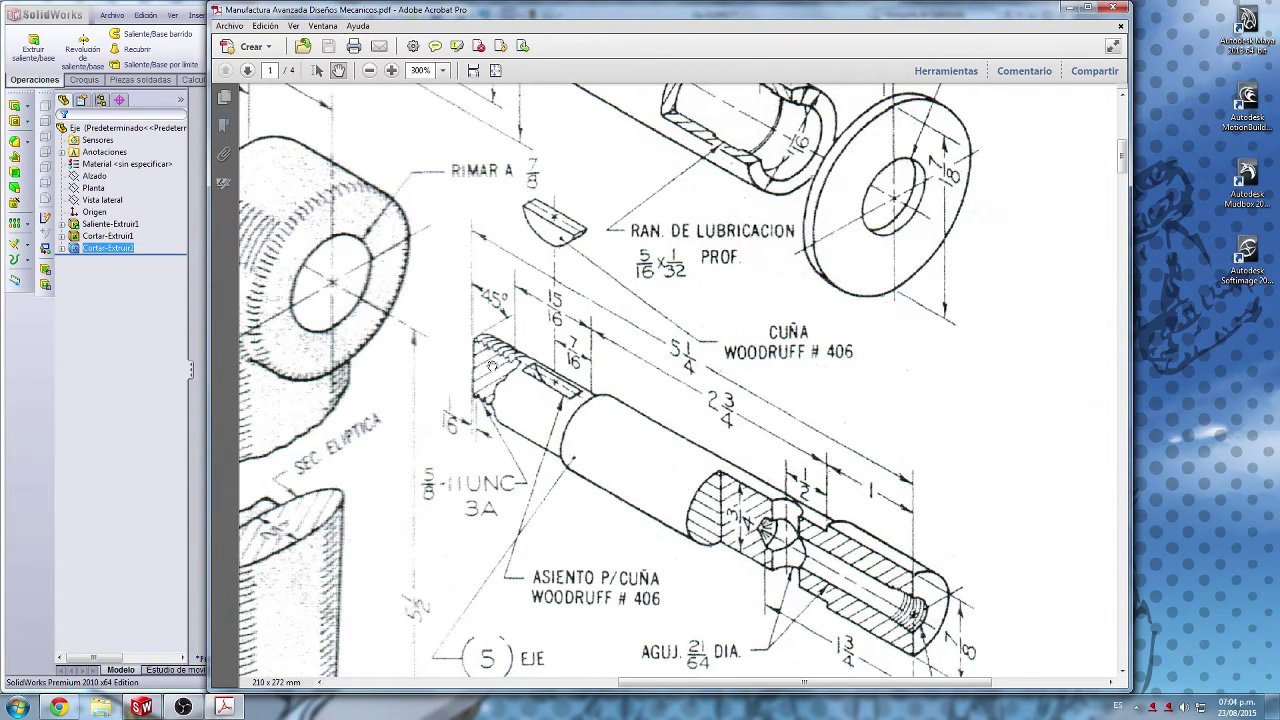
{"action": "left_click", "coordinate": [128, 390]}
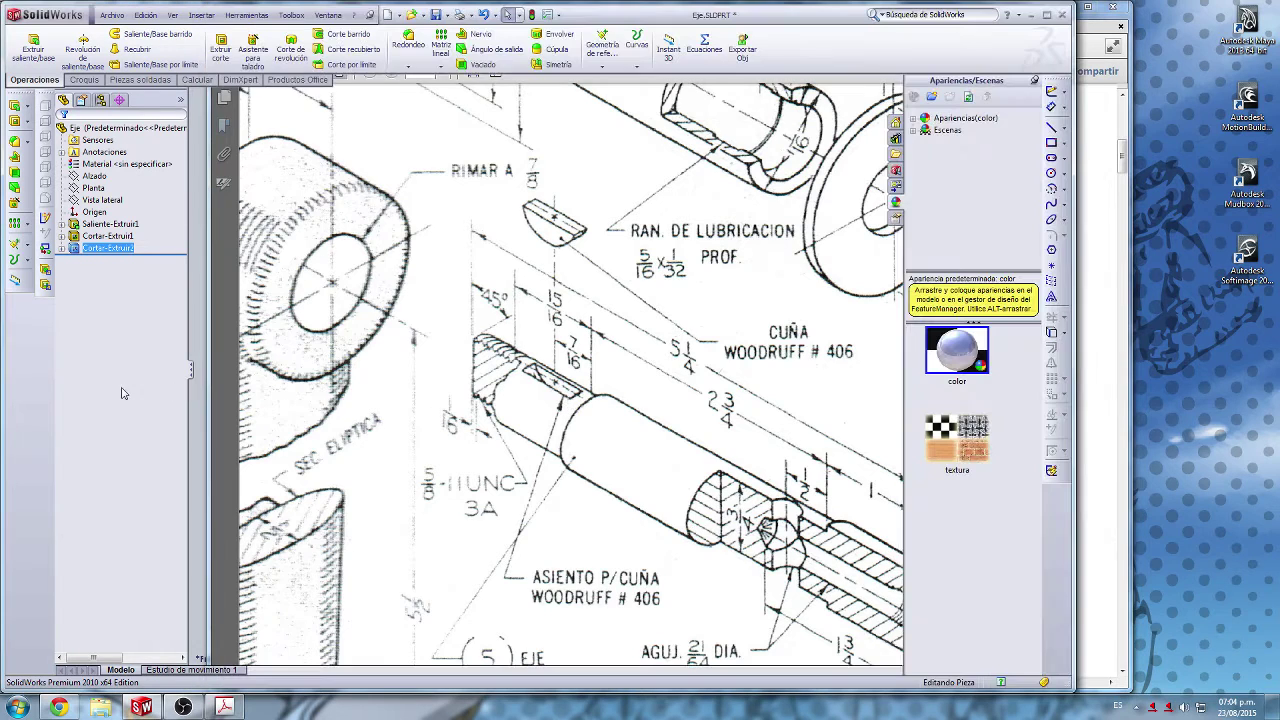
Step: Examine the shaft's Woodruff key seat and the keyway note of the bored arm in the PDF drawing
{"action": "left_click", "coordinate": [92, 188]}
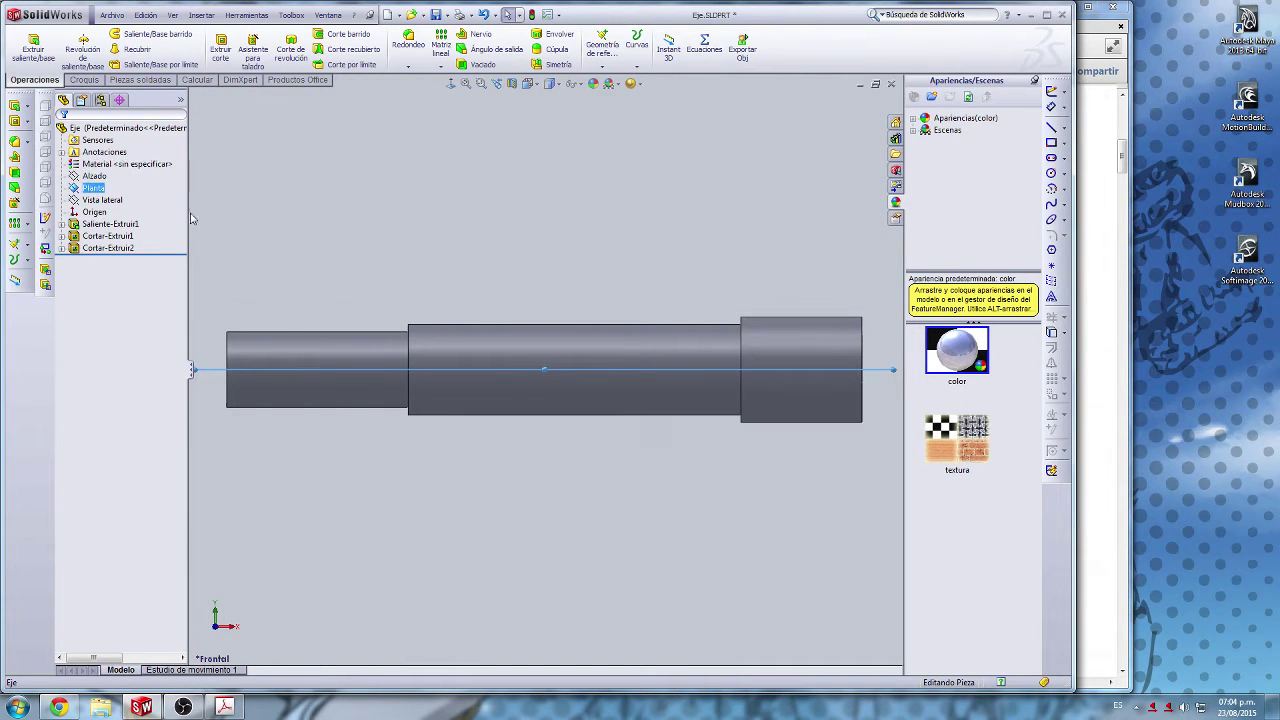
{"action": "left_click", "coordinate": [94, 176]}
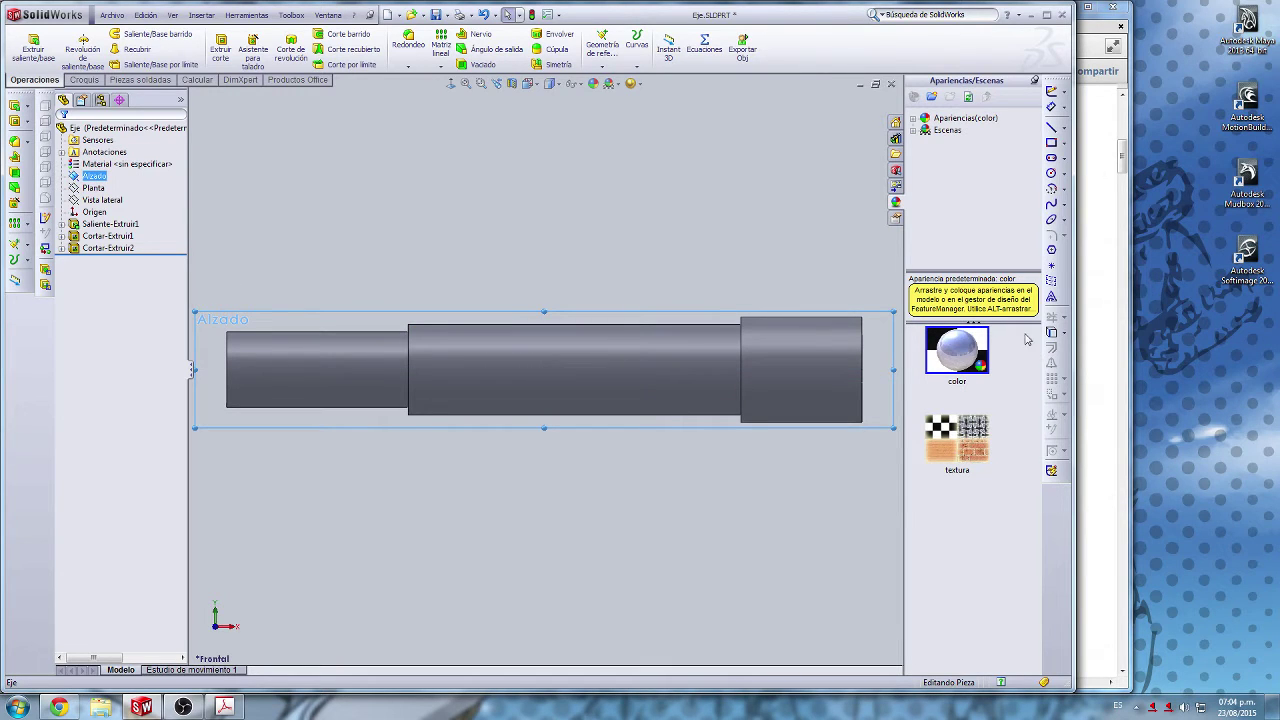
{"action": "left_click", "coordinate": [1095, 319]}
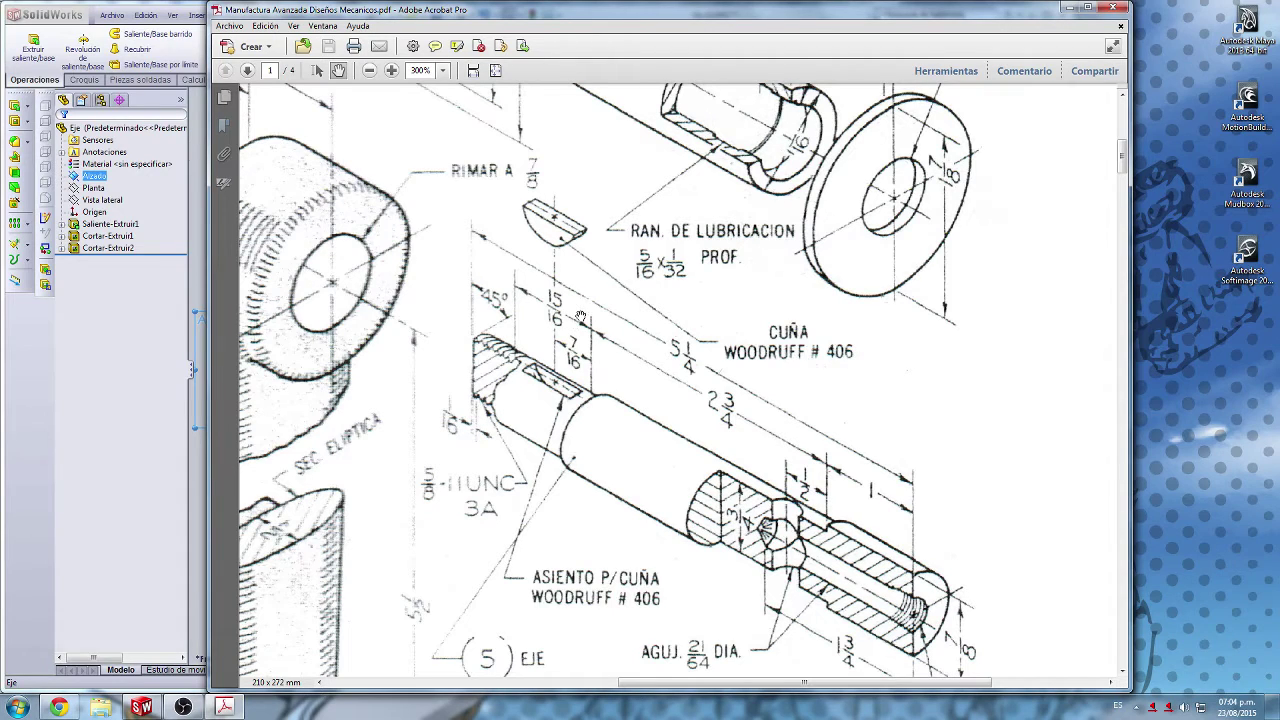
{"action": "scroll", "coordinate": [570, 300], "scroll_direction": "up", "scroll_amount": 4}
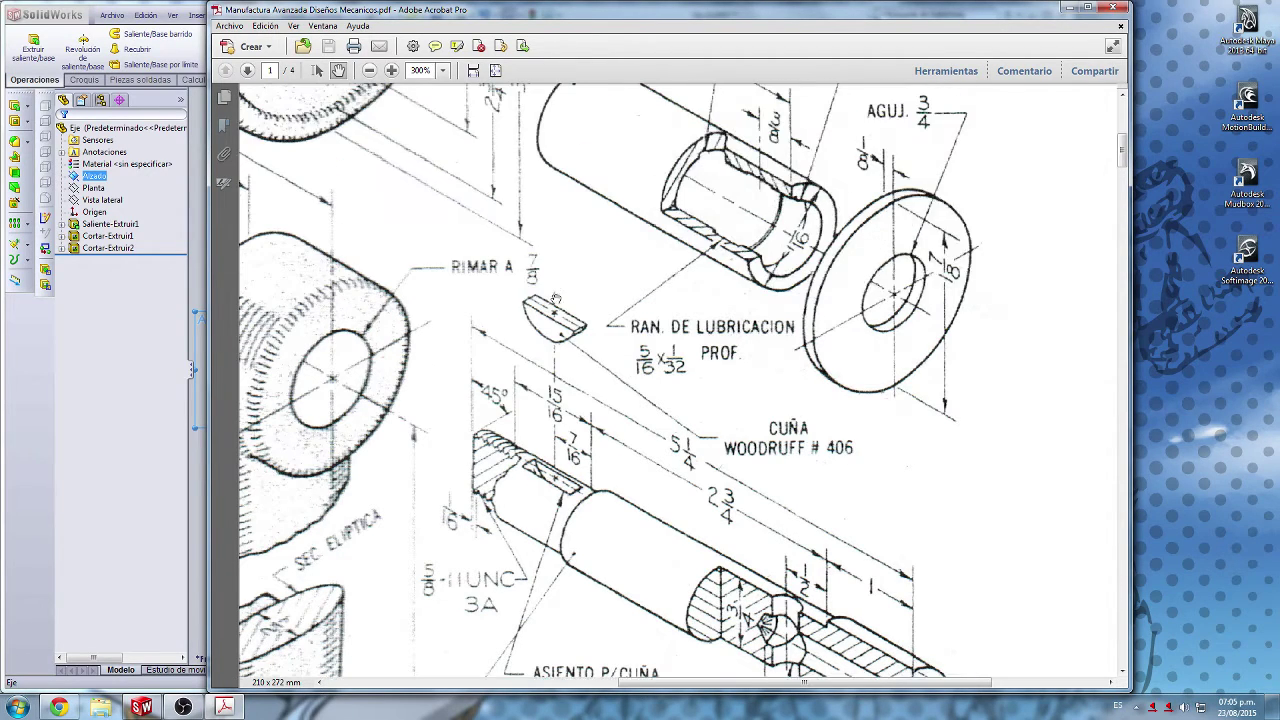
{"action": "scroll", "coordinate": [450, 303], "scroll_direction": "down", "scroll_amount": 3}
{"action": "scroll", "coordinate": [428, 369], "scroll_direction": "down", "scroll_amount": 3}
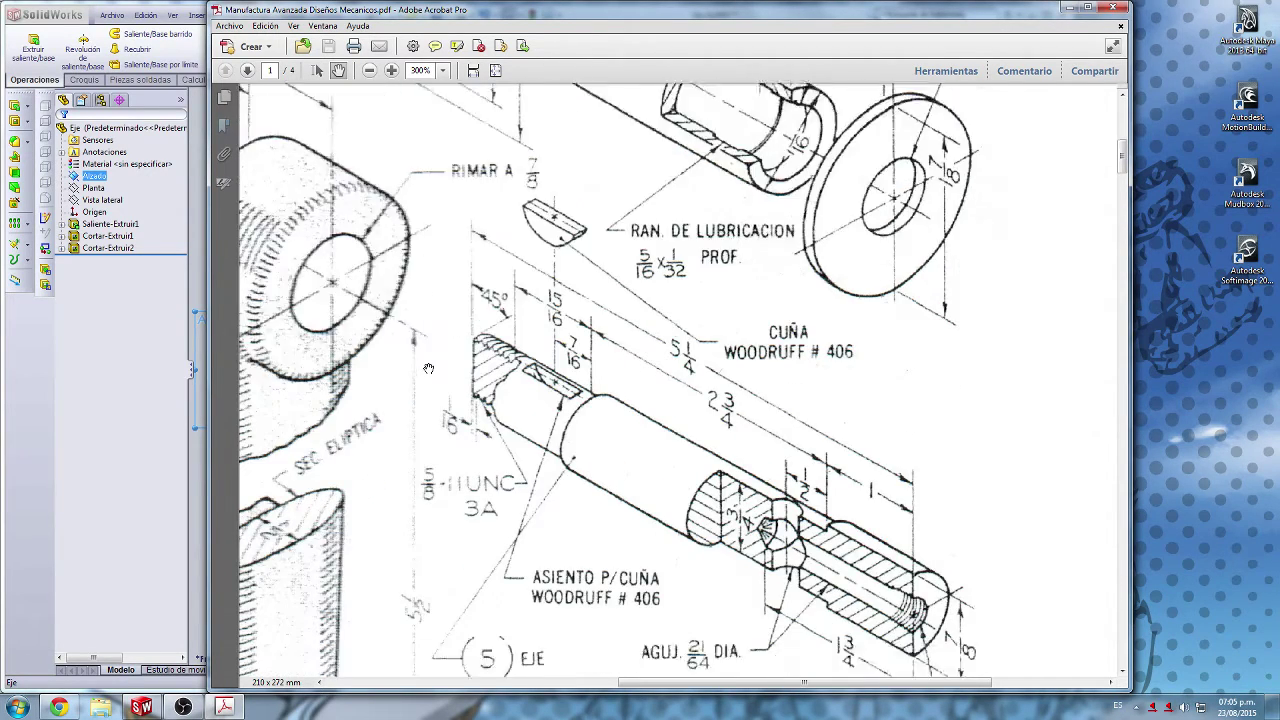
{"action": "mouse_move", "coordinate": [695, 686]}
{"action": "left_mouse_down"}
{"action": "mouse_move", "coordinate": [556, 684]}
{"action": "mouse_move", "coordinate": [516, 662]}
{"action": "left_mouse_up"}
{"action": "scroll", "coordinate": [487, 320], "scroll_direction": "up", "scroll_amount": 9}
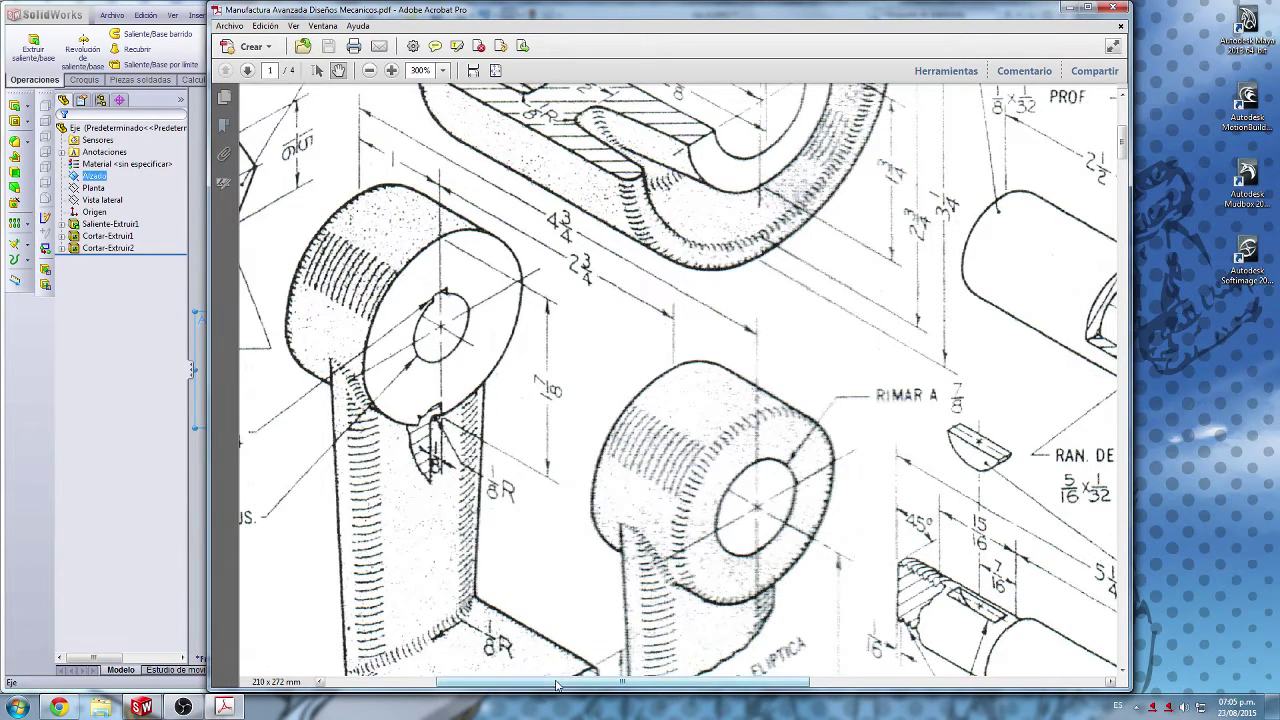
{"action": "left_click_drag", "start_coordinate": [409, 374], "coordinate": [632, 374]}
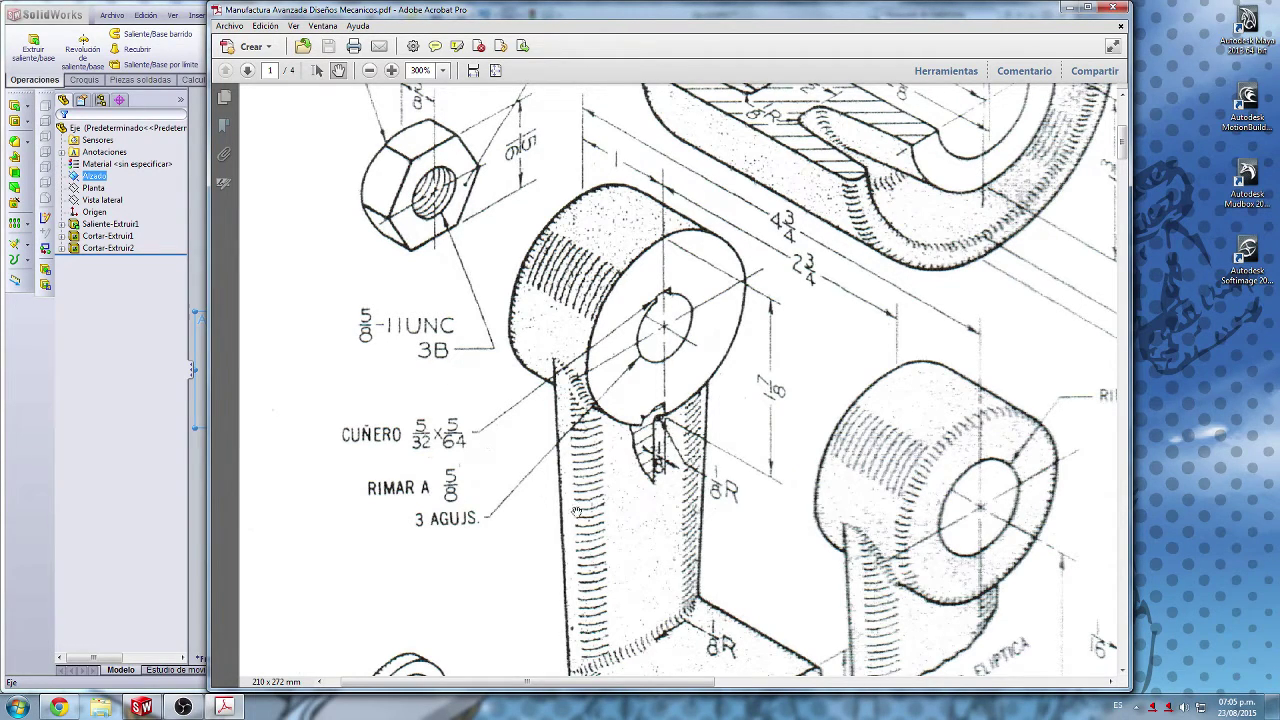
{"action": "mouse_move", "coordinate": [562, 684]}
{"action": "left_mouse_down"}
{"action": "mouse_move", "coordinate": [754, 682]}
{"action": "mouse_move", "coordinate": [550, 681]}
{"action": "left_mouse_up"}
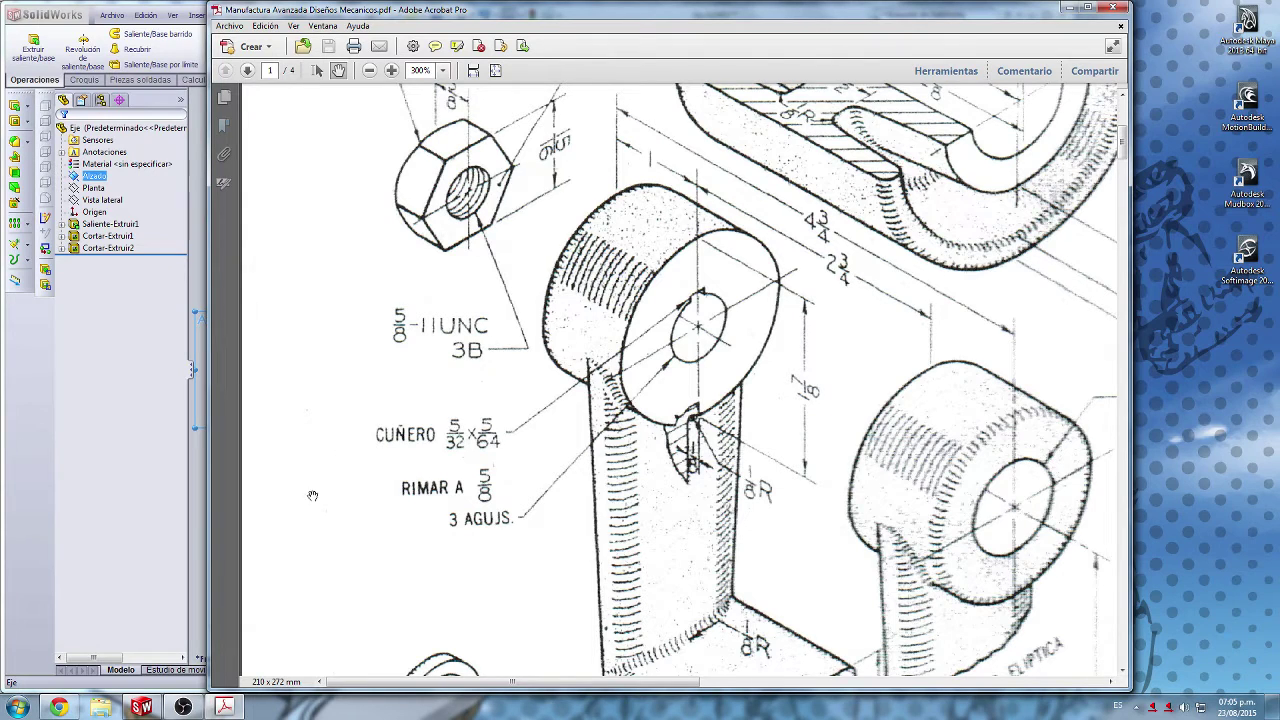
{"action": "left_click", "coordinate": [160, 453]}
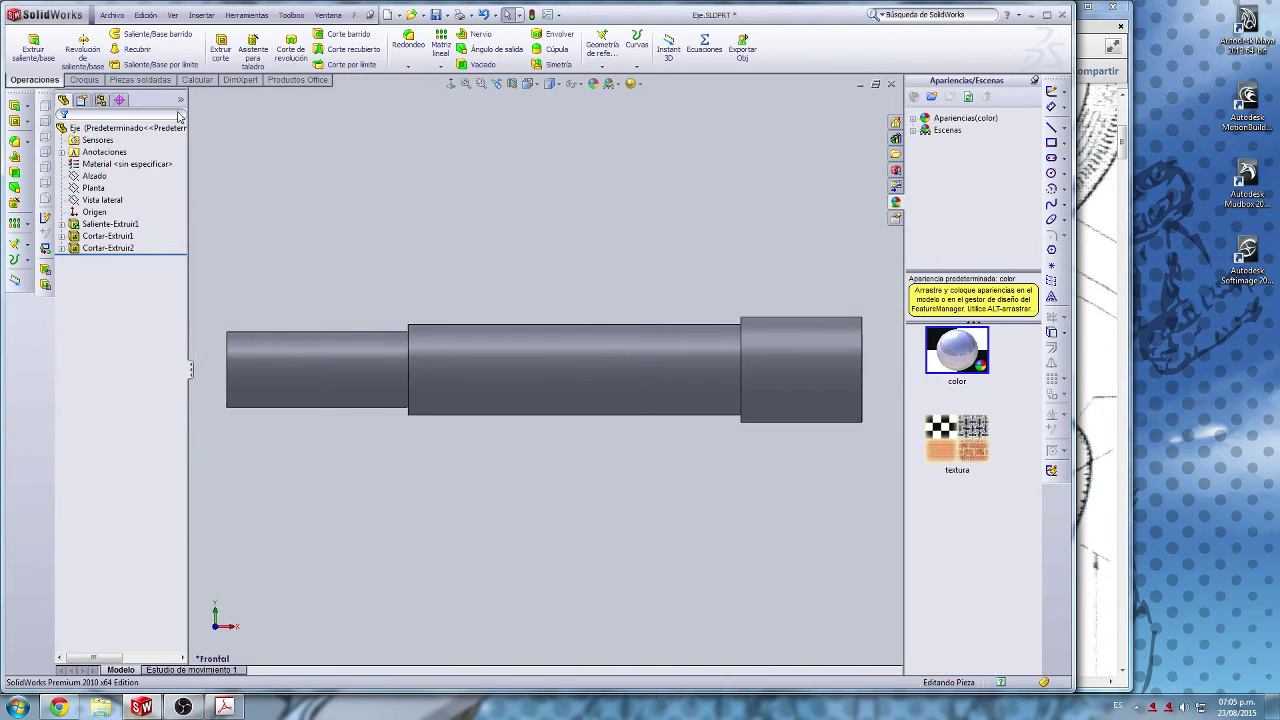
{"action": "left_click", "coordinate": [112, 15]}
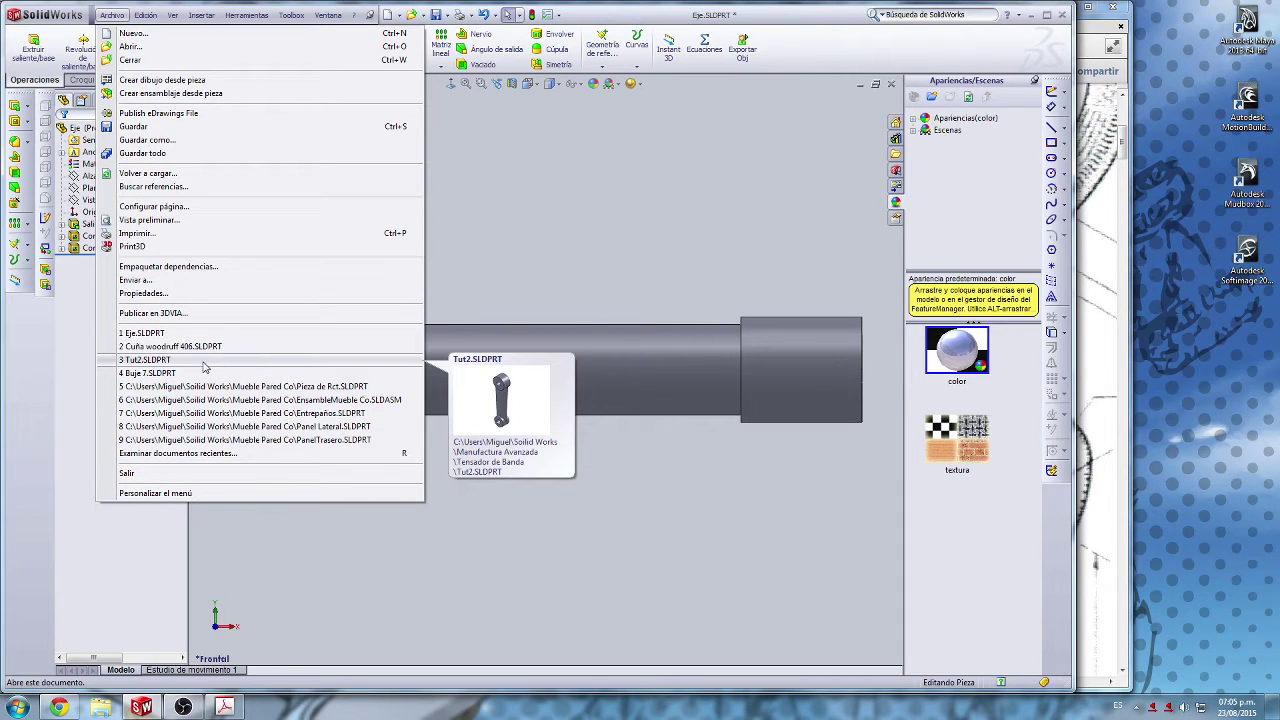
{"action": "left_click", "coordinate": [303, 587]}
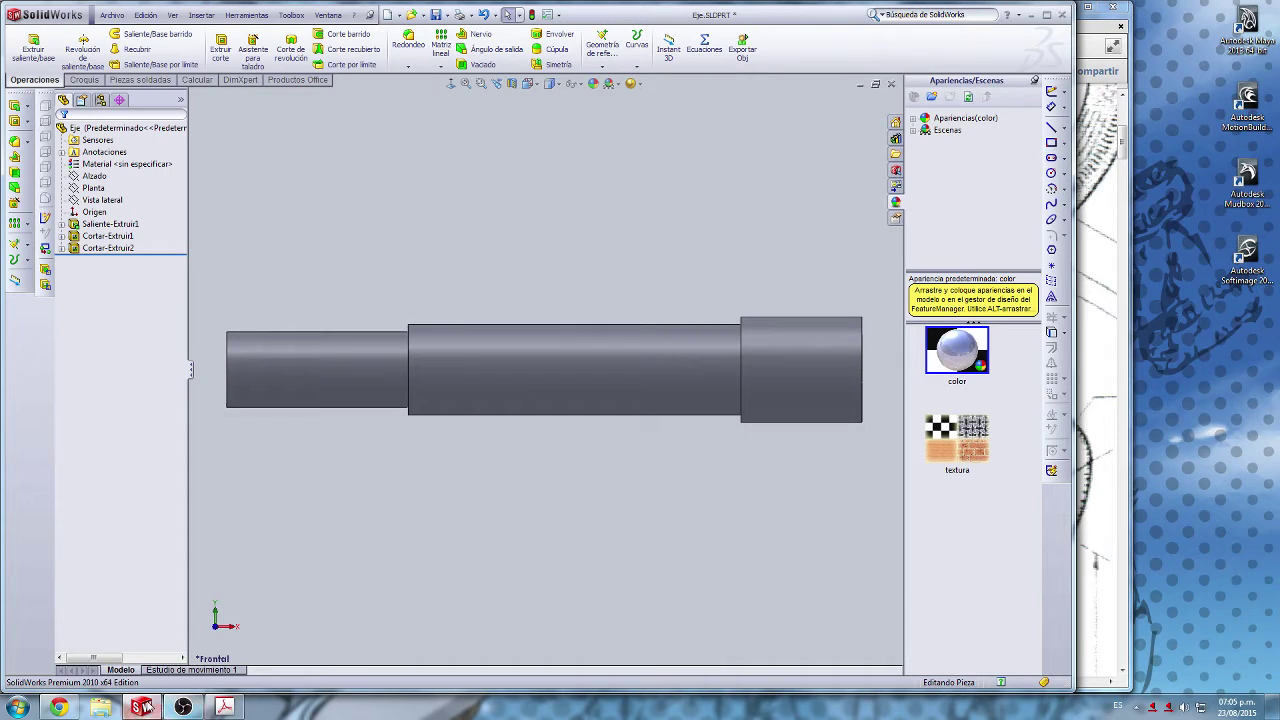
Step: Switch to Chrome, search the web for "cuña woodruff 406 medidas" and open Smithy's Sizes of Woodruff keys table
{"action": "left_click", "coordinate": [59, 707]}
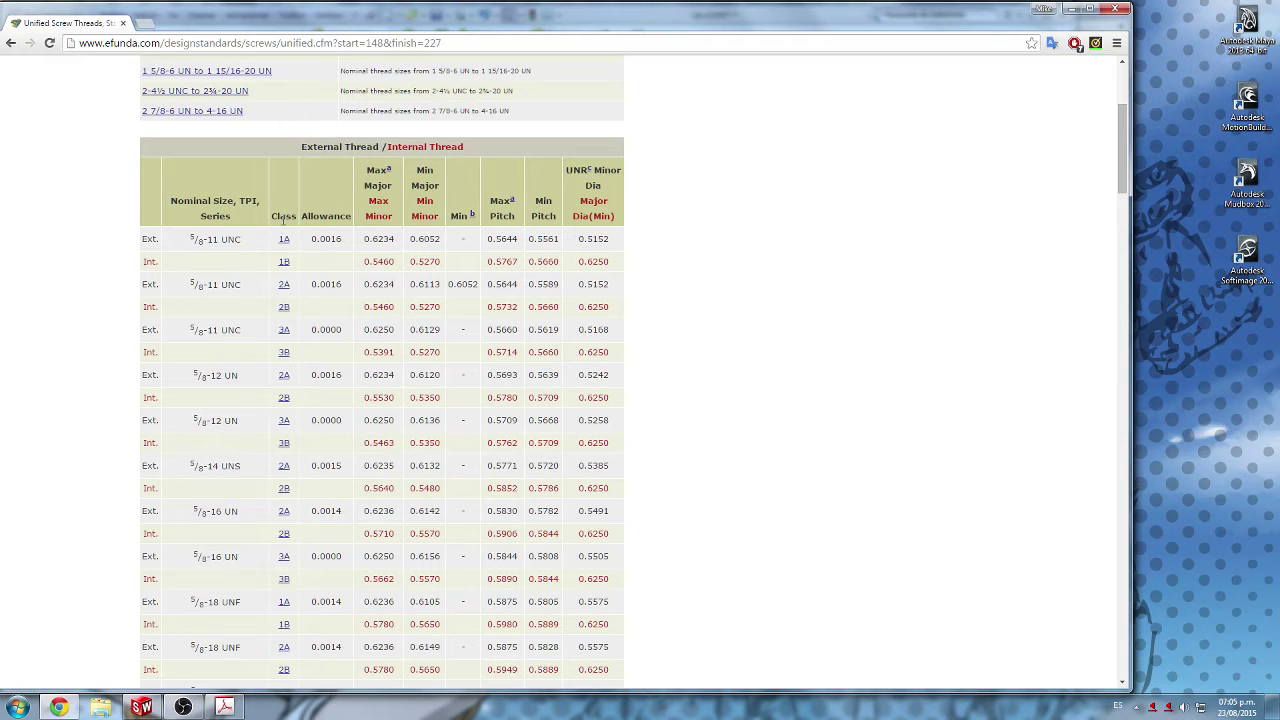
{"action": "left_click", "coordinate": [147, 22]}
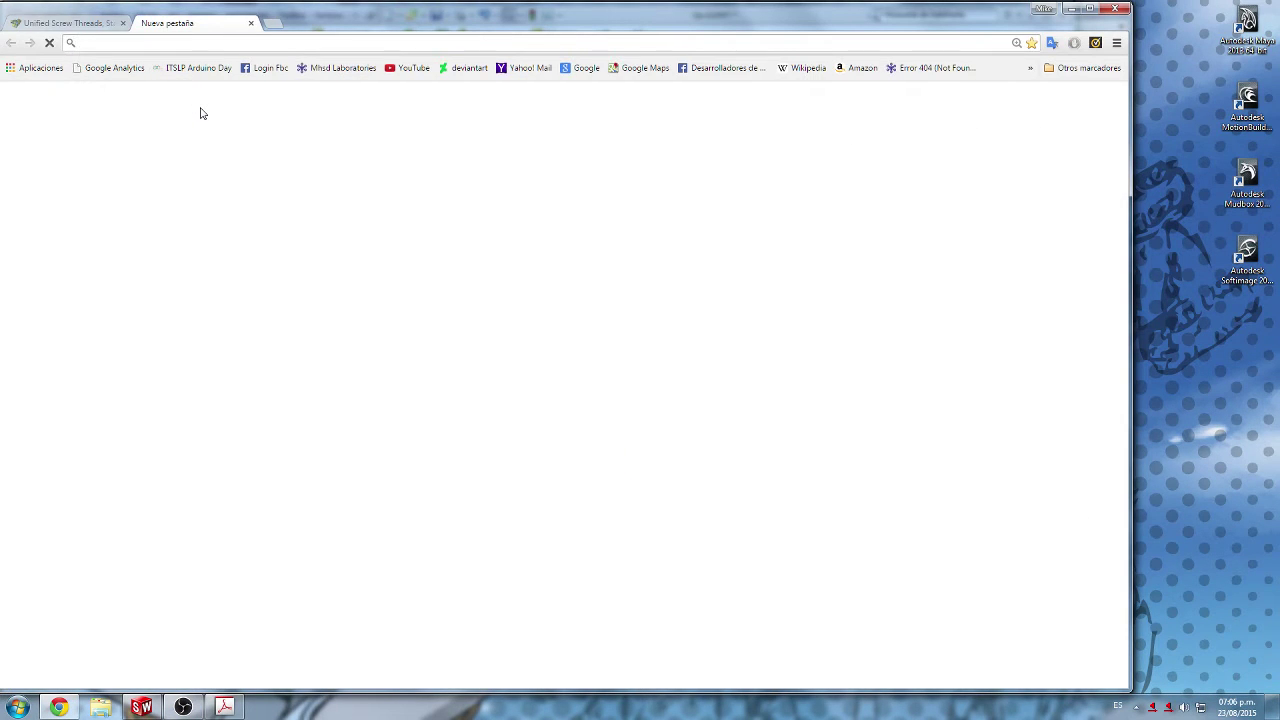
{"action": "type", "text": "cuña w"}
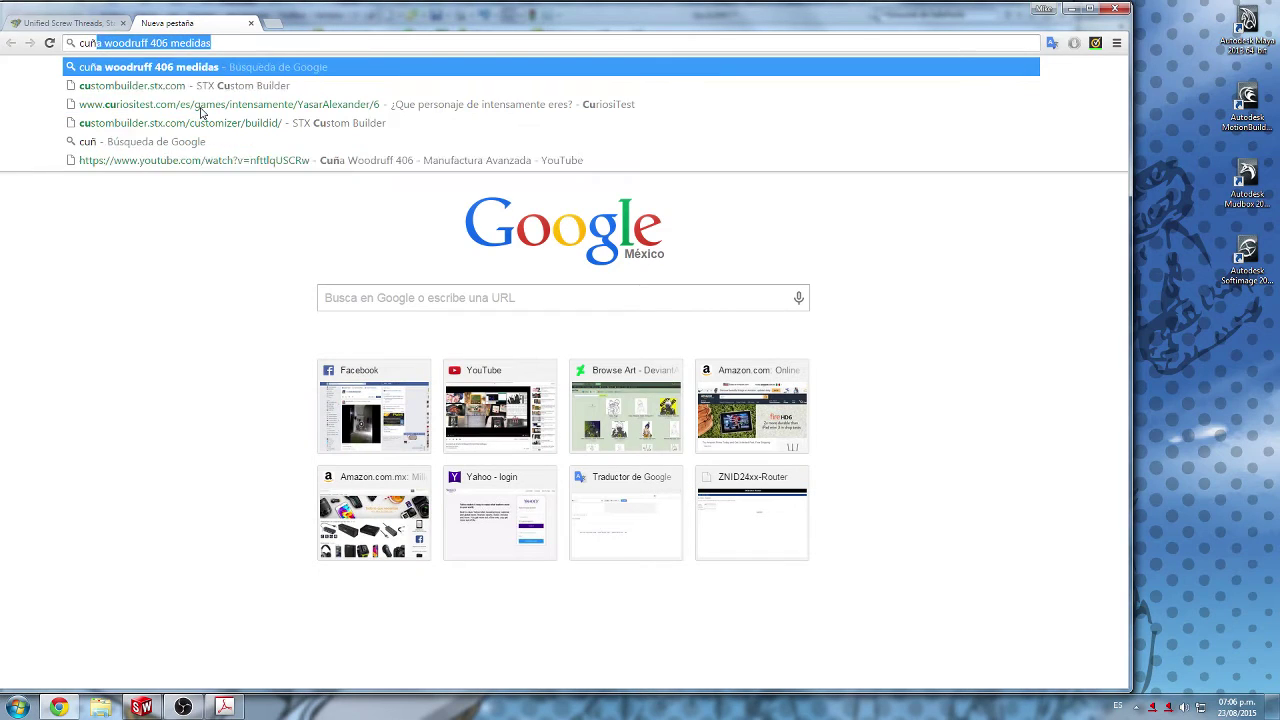
{"action": "type", "text": "oo"}
{"action": "key", "text": "Return"}
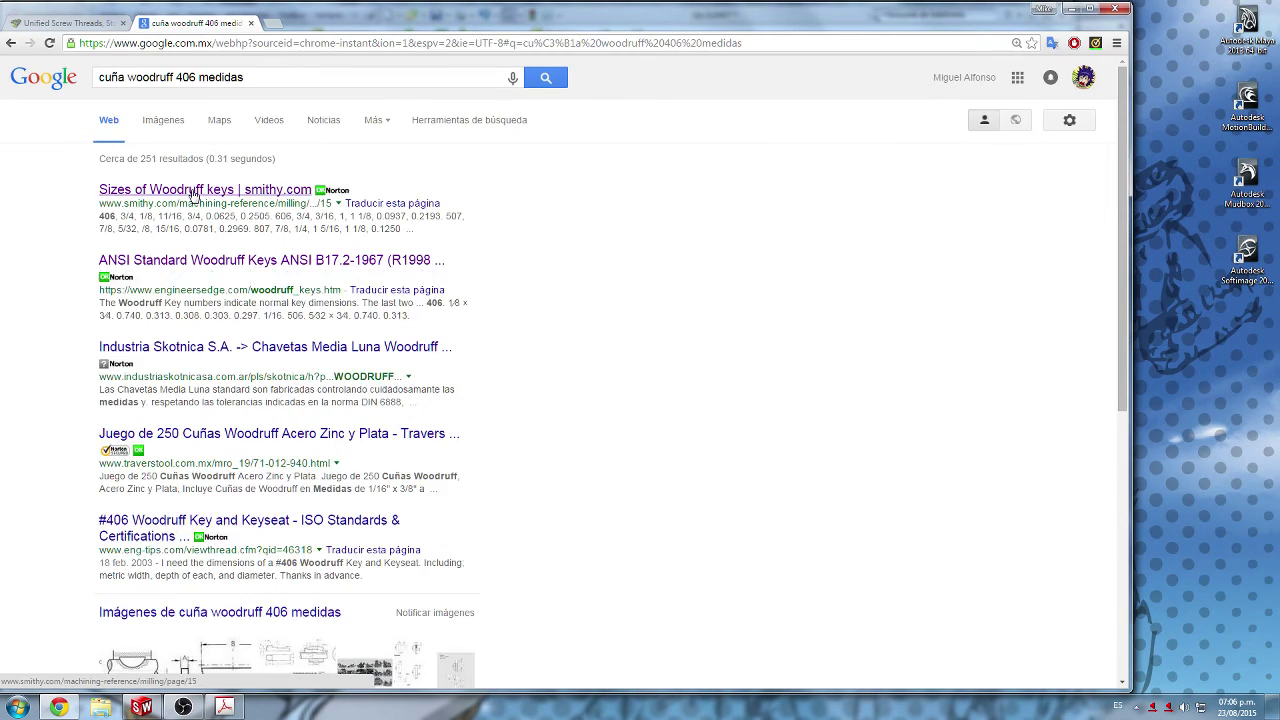
{"action": "left_click", "coordinate": [180, 190]}
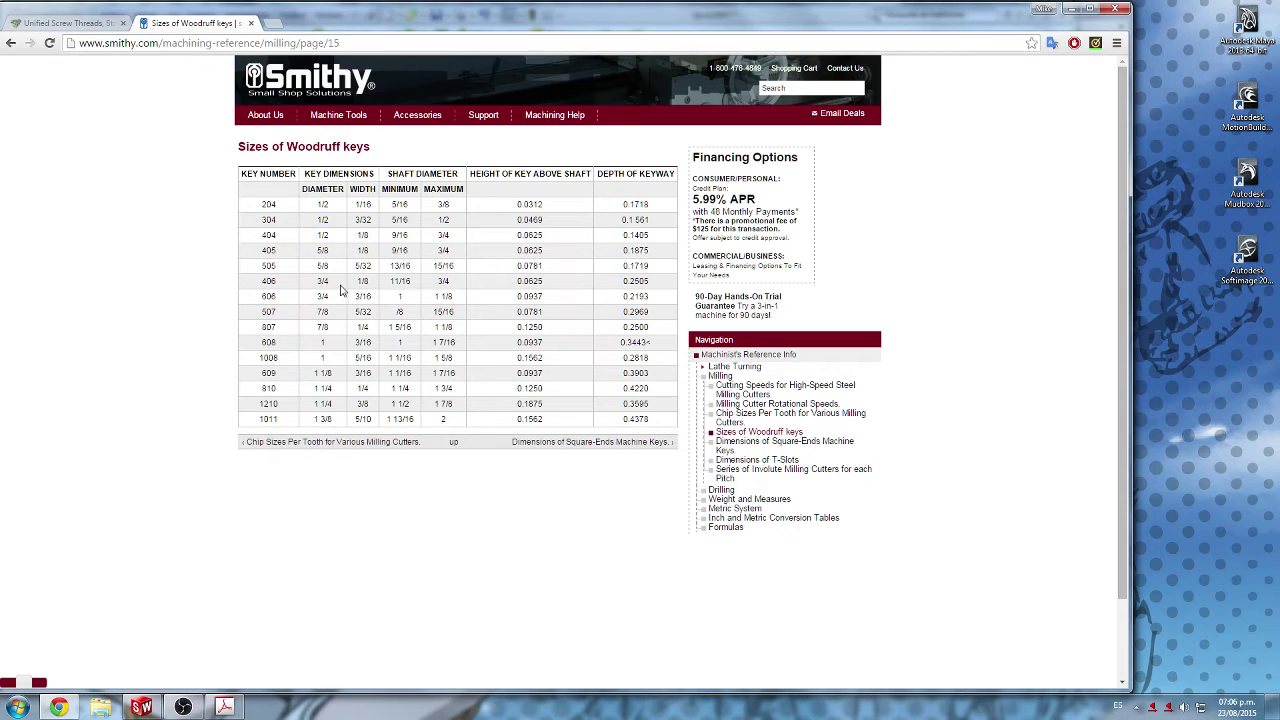
{"action": "double_click", "coordinate": [404, 281]}
Step: Compare the key number 406 row of the Woodruff size table with the keyway note in the PDF drawing
{"action": "left_click", "coordinate": [224, 707]}
{"action": "left_click", "coordinate": [141, 707]}
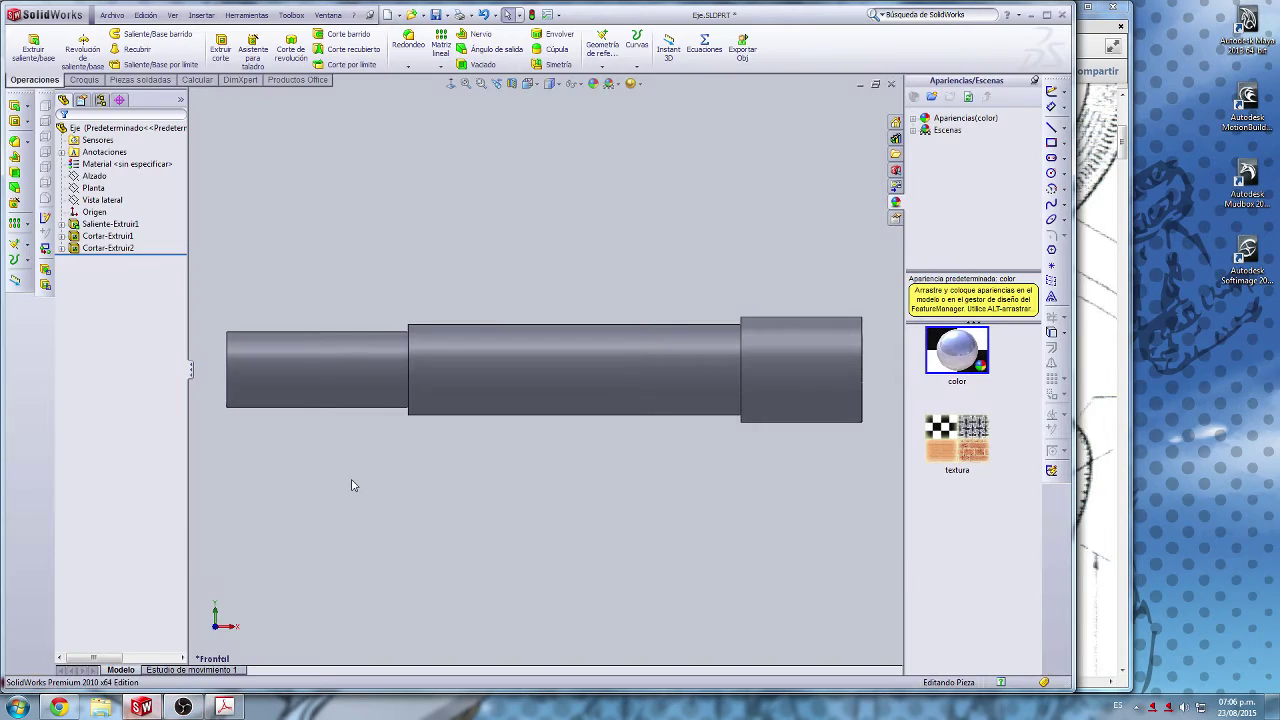
{"action": "left_click", "coordinate": [127, 250]}
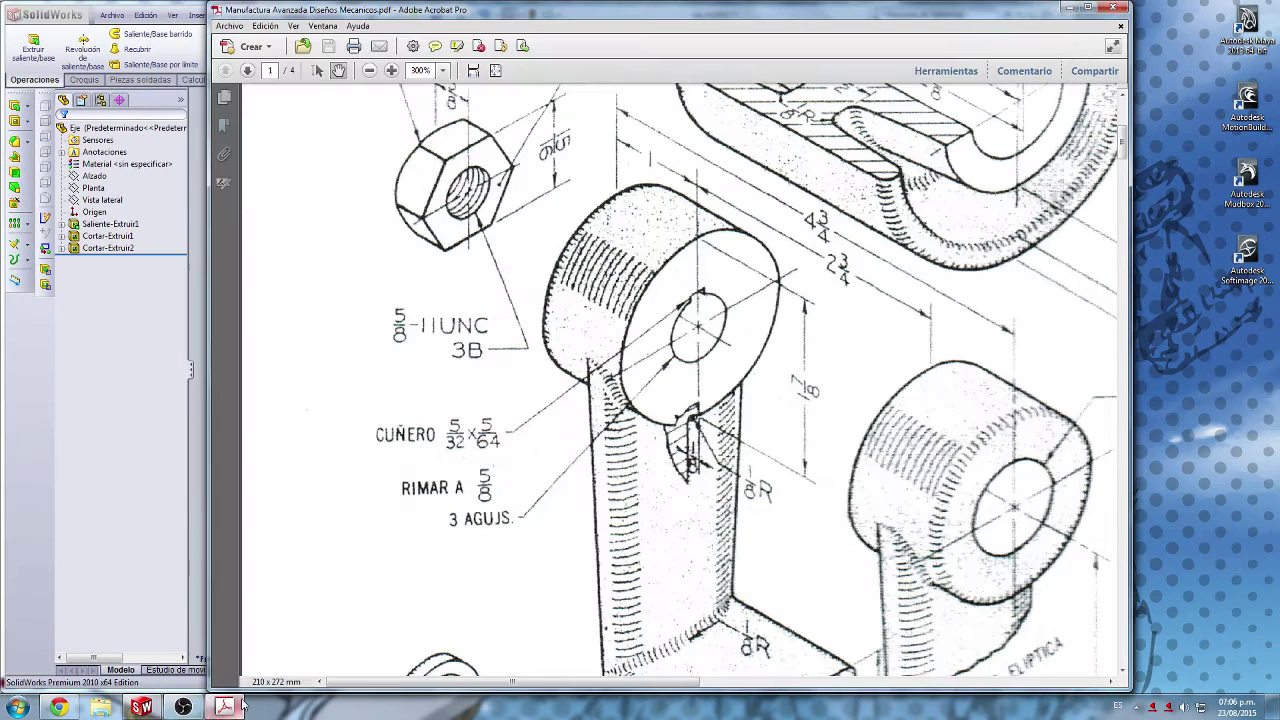
{"action": "left_click", "coordinate": [224, 707]}
{"action": "left_click", "coordinate": [59, 707]}
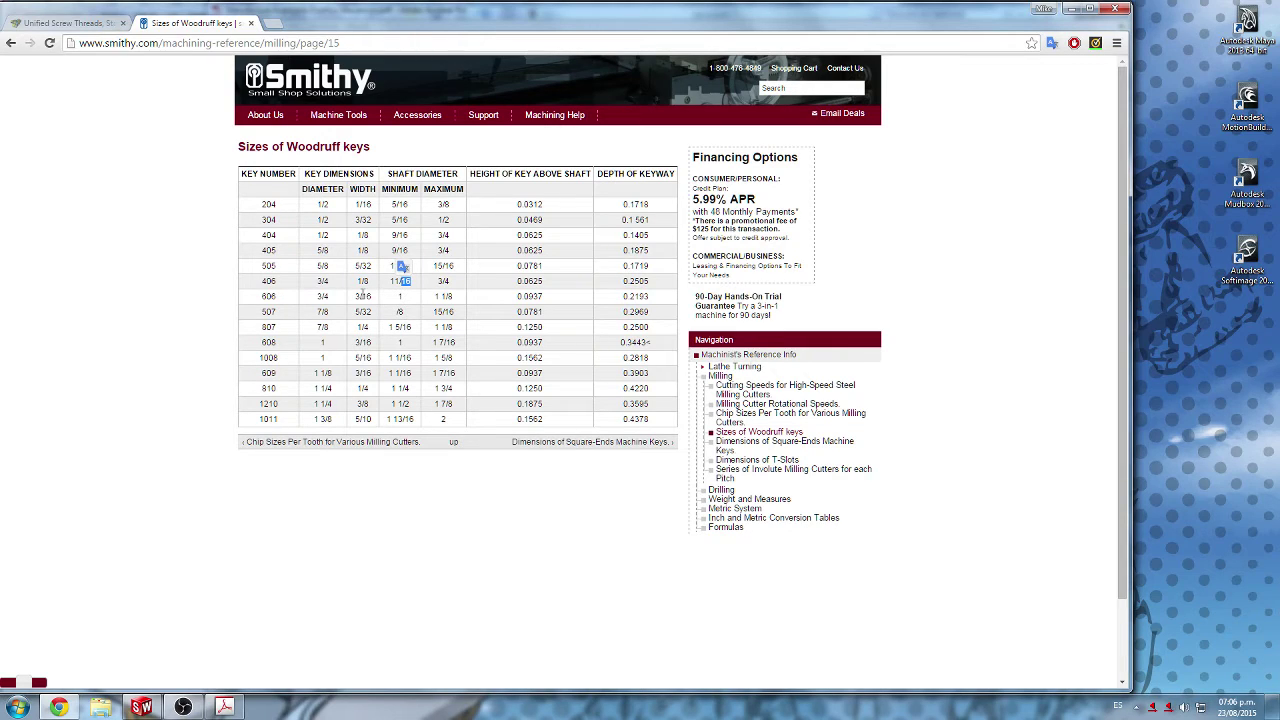
{"action": "left_click", "coordinate": [374, 504]}
{"action": "left_click", "coordinate": [226, 706]}
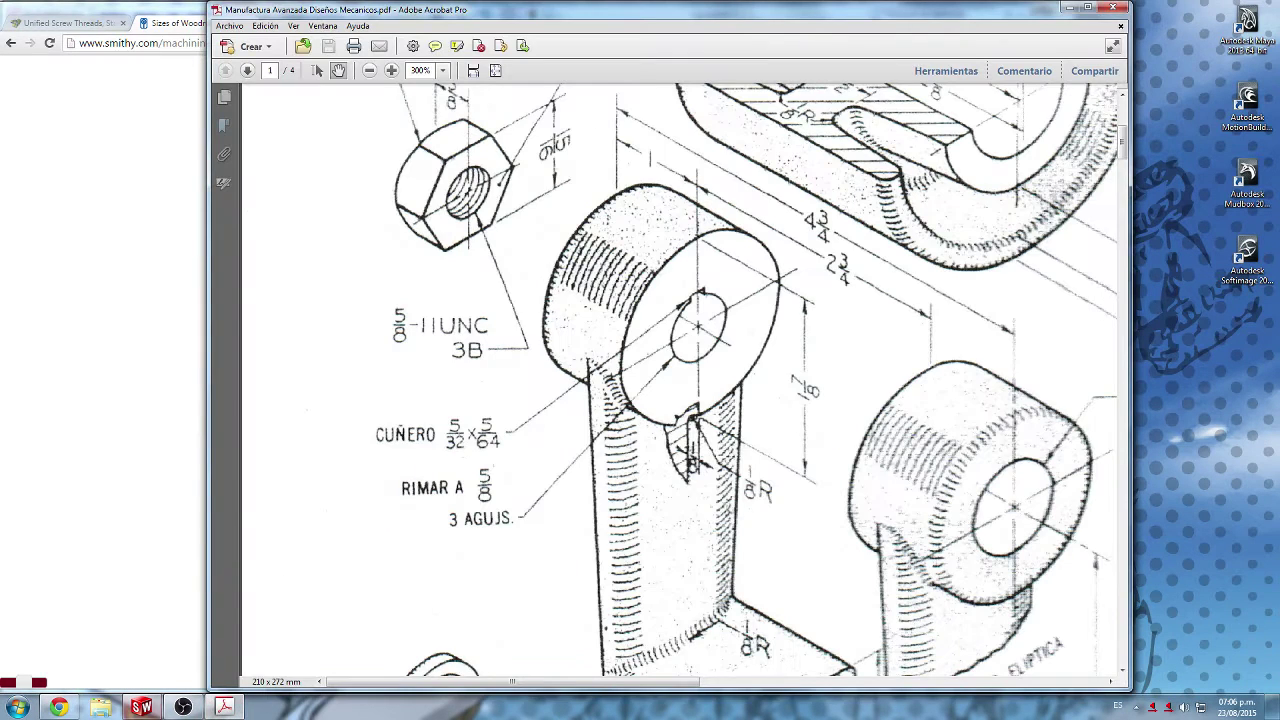
{"action": "left_click", "coordinate": [141, 707]}
{"action": "left_click", "coordinate": [186, 706]}
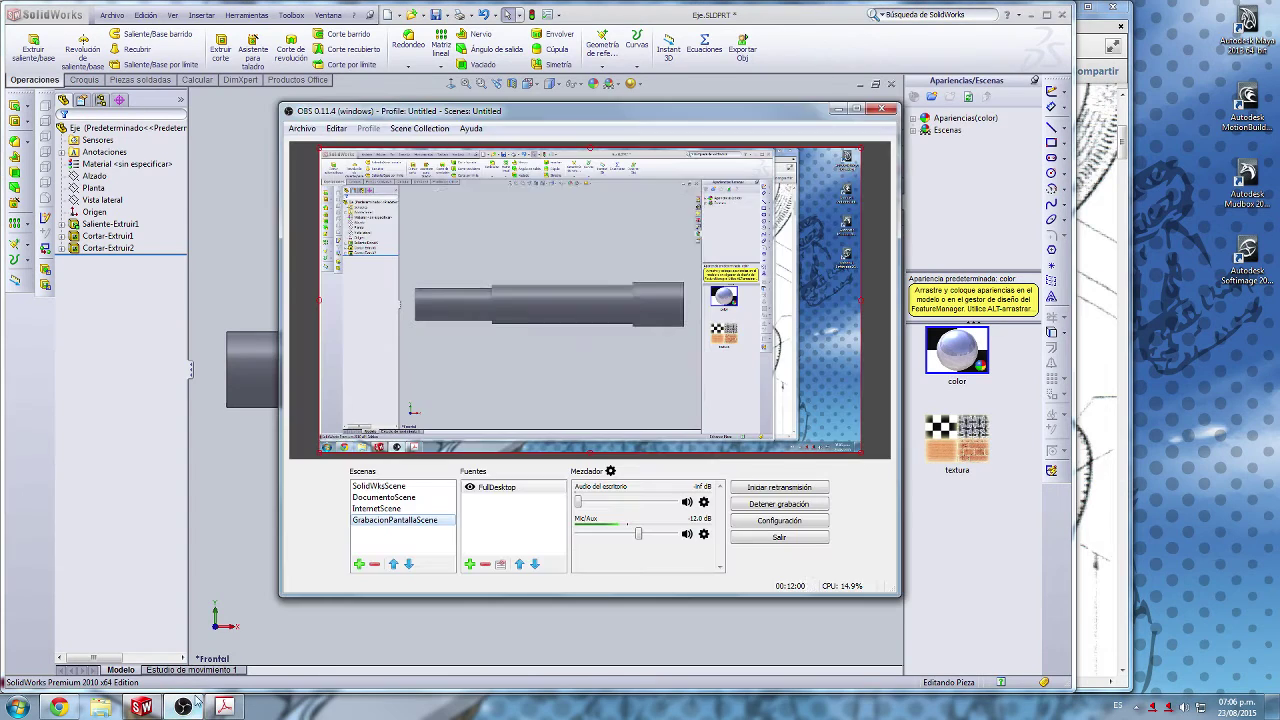
{"action": "left_click", "coordinate": [260, 586]}
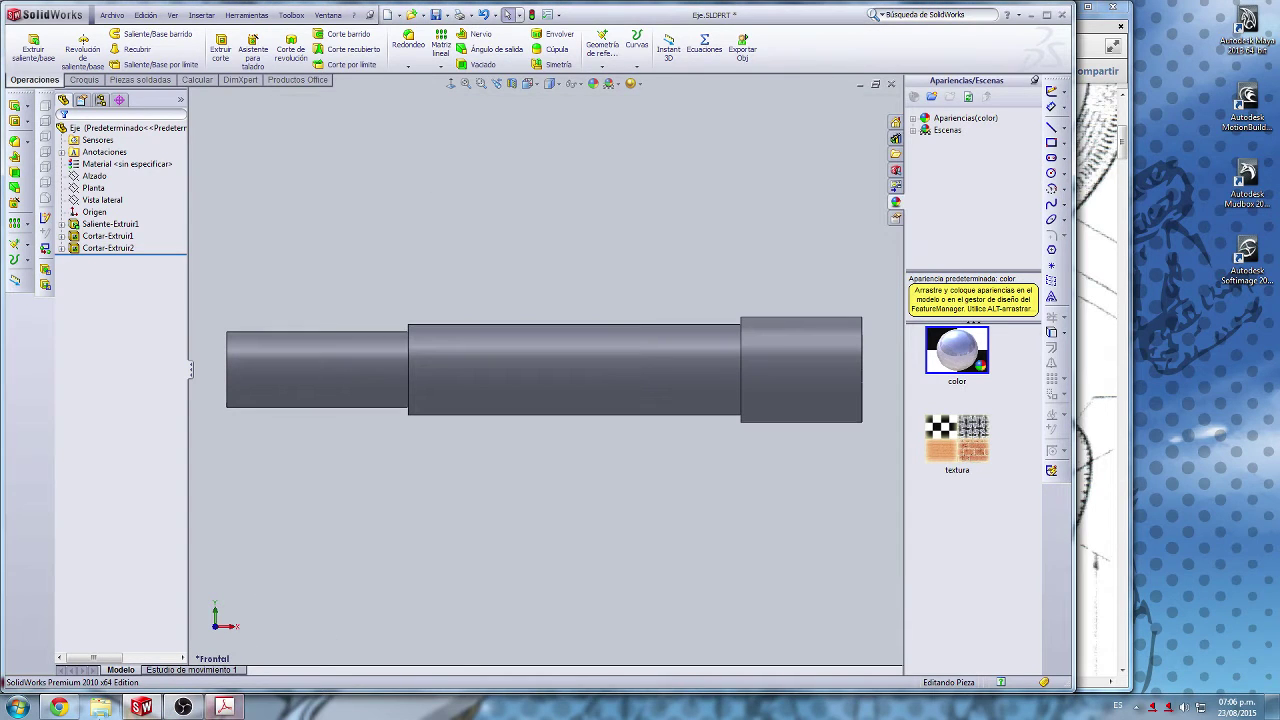
{"action": "left_click", "coordinate": [143, 707]}
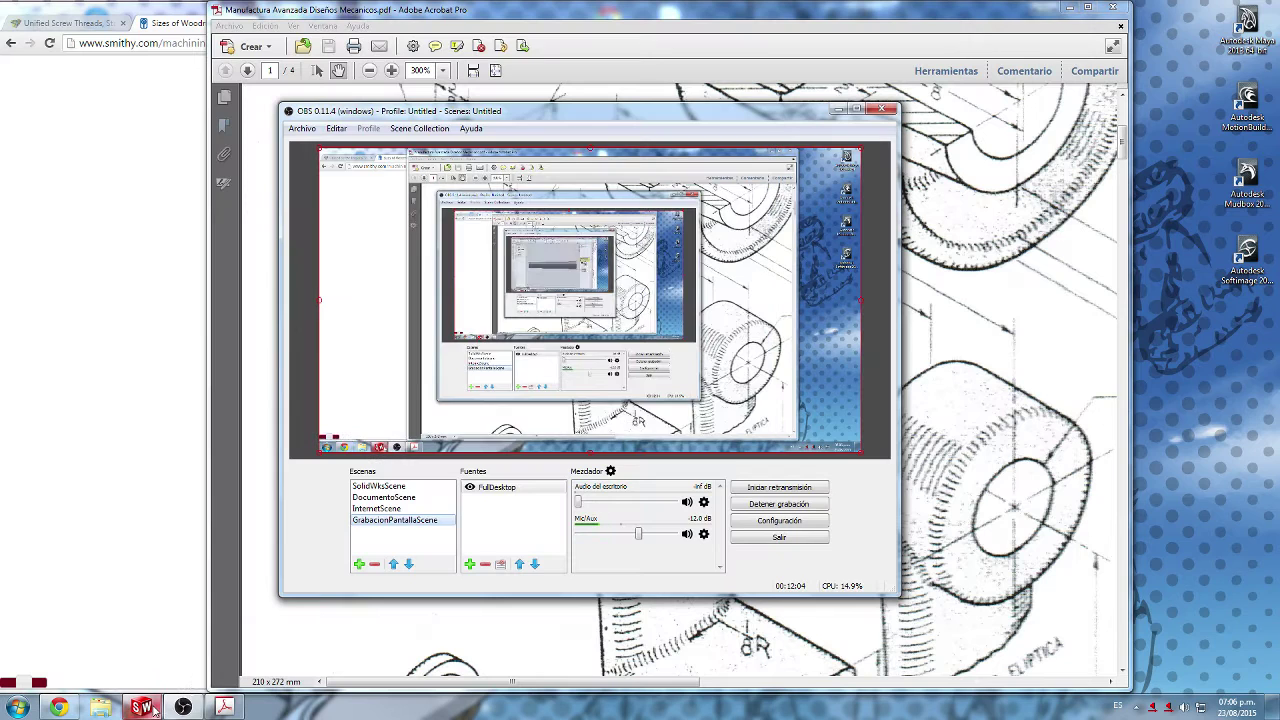
{"action": "left_click", "coordinate": [143, 707]}
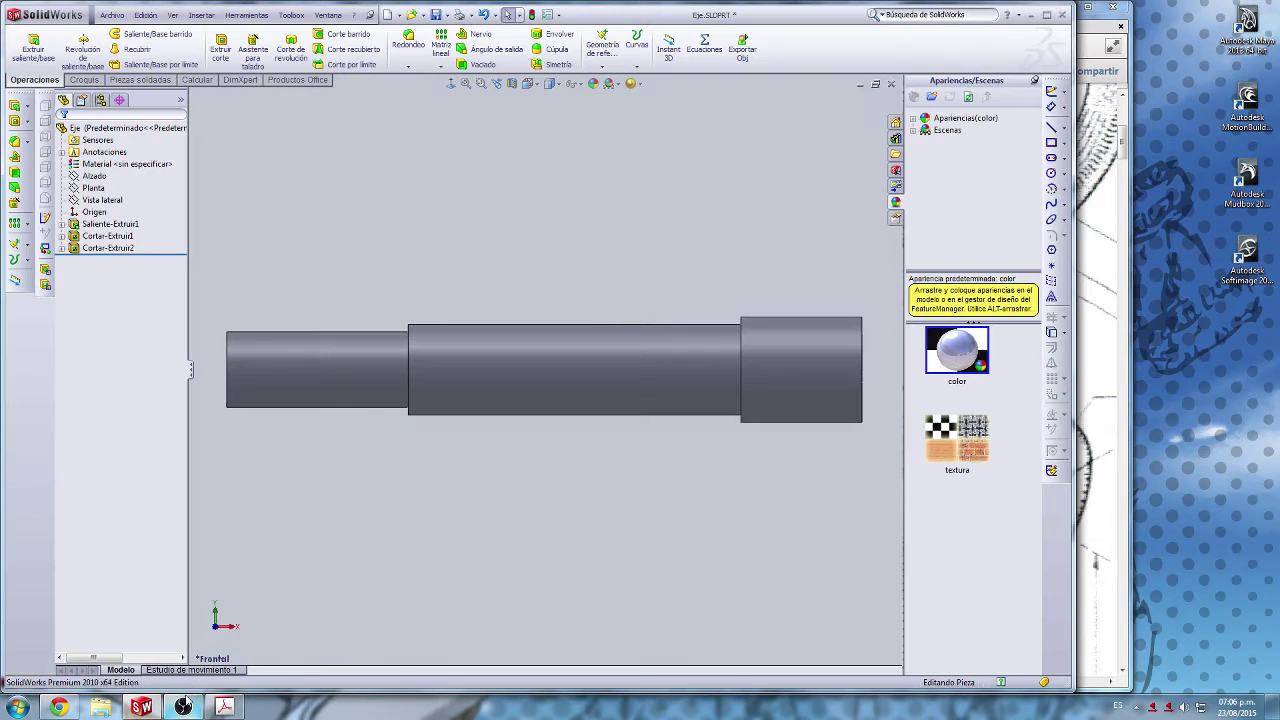
{"action": "left_click", "coordinate": [224, 707]}
Step: Review the efunda unified screw thread table and the Woodruff key size table in Chrome
{"action": "left_click", "coordinate": [60, 708]}
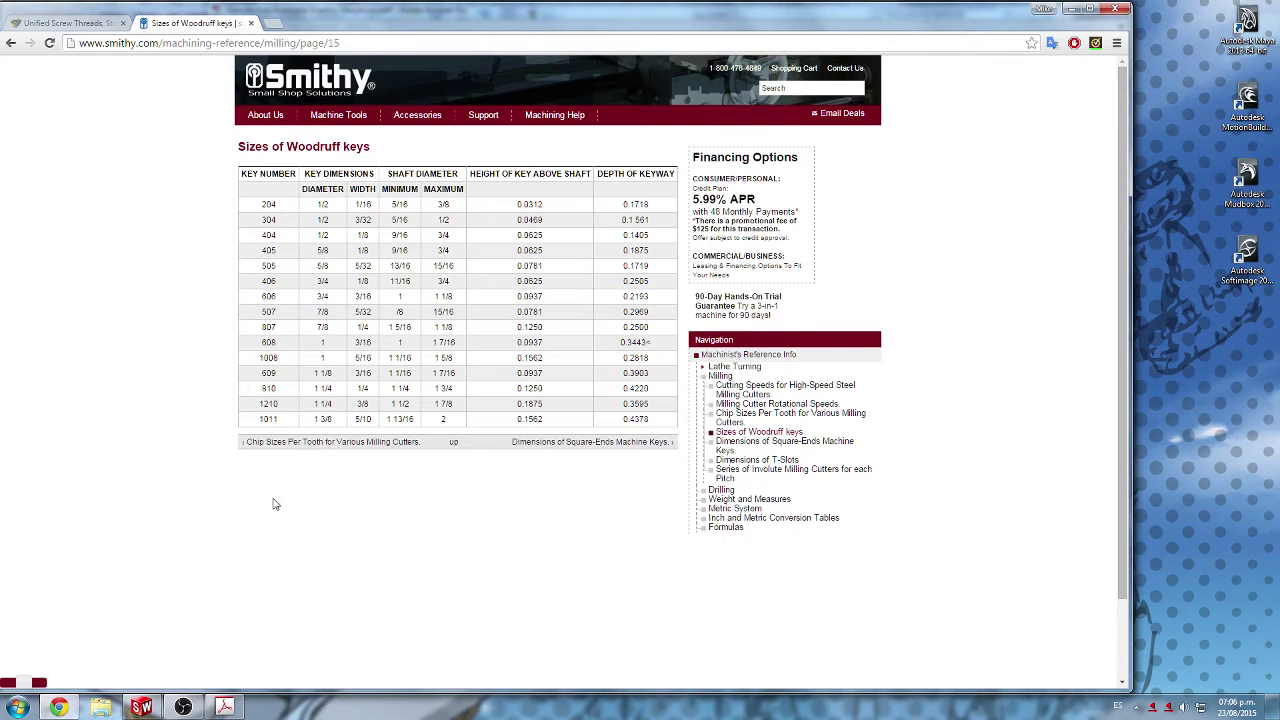
{"action": "left_click", "coordinate": [68, 23]}
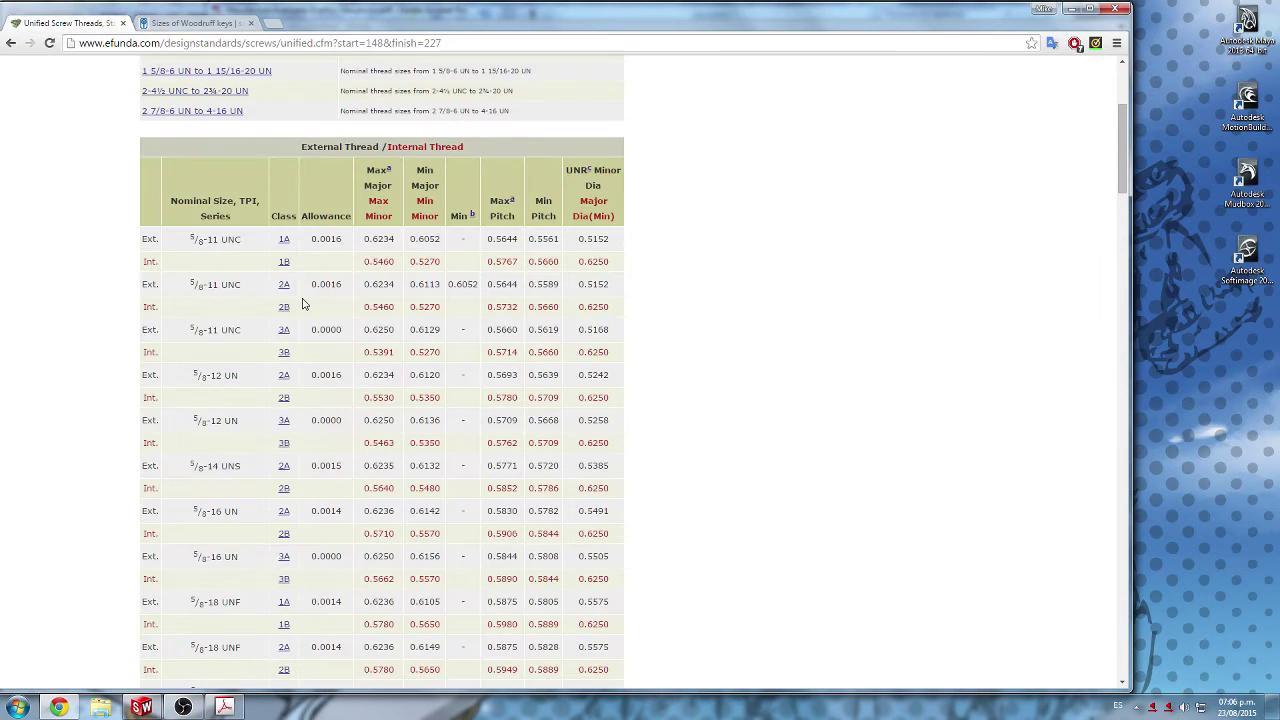
{"action": "scroll", "coordinate": [303, 304], "scroll_direction": "up", "scroll_amount": 3}
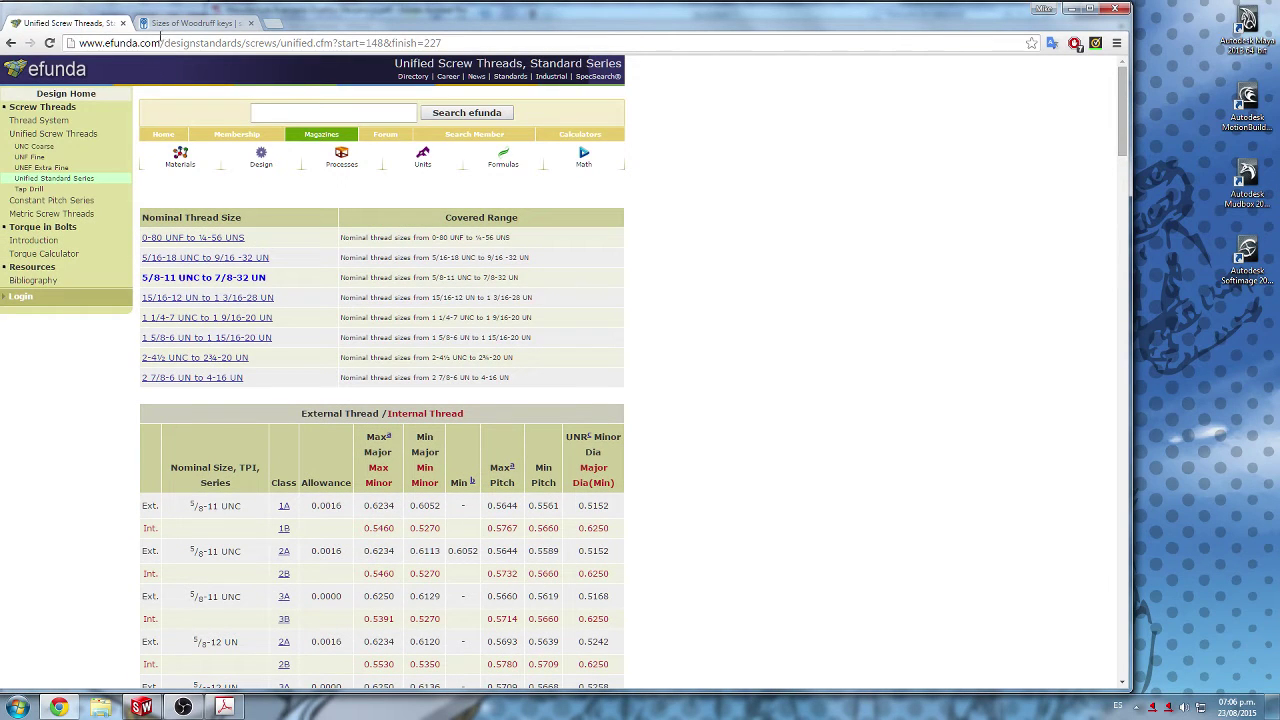
{"action": "scroll", "coordinate": [380, 300], "scroll_direction": "down", "scroll_amount": 2}
{"action": "left_click", "coordinate": [190, 22]}
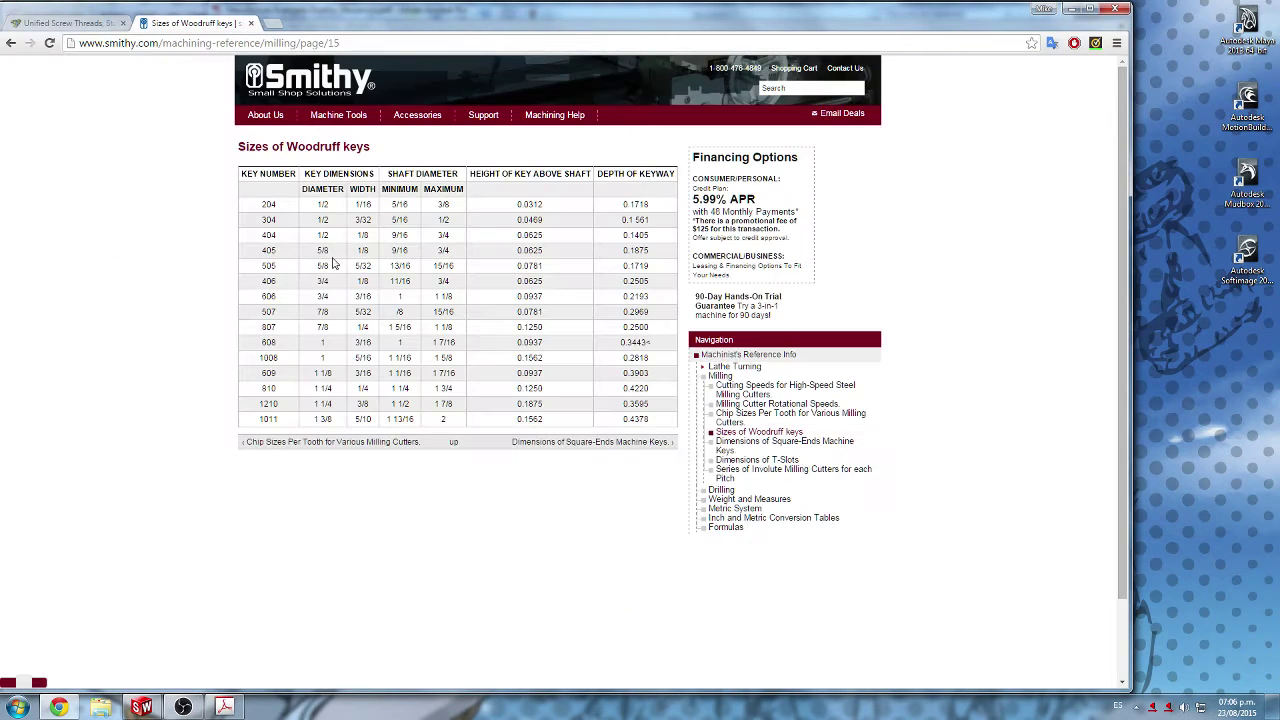
{"action": "left_click", "coordinate": [11, 43]}
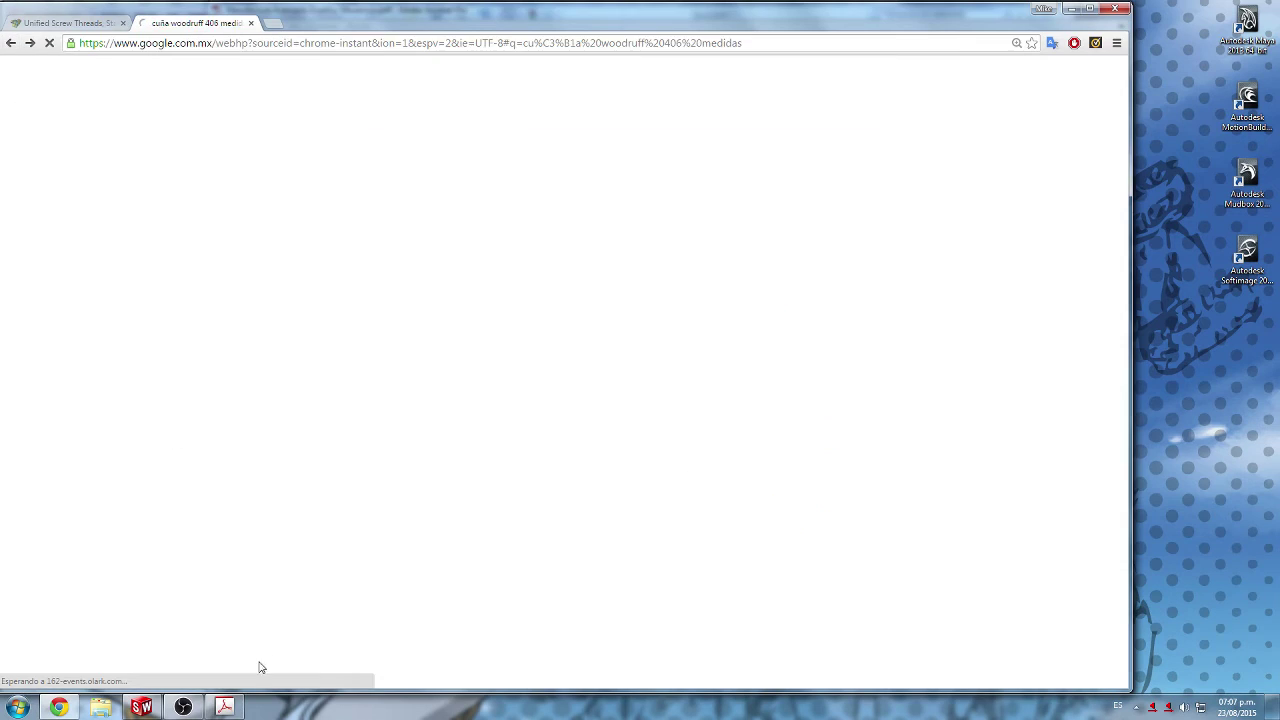
Step: Return to the PDF drawing and examine the part 5 shaft's key seat position and threaded-end dimensions
{"action": "left_click", "coordinate": [226, 707]}
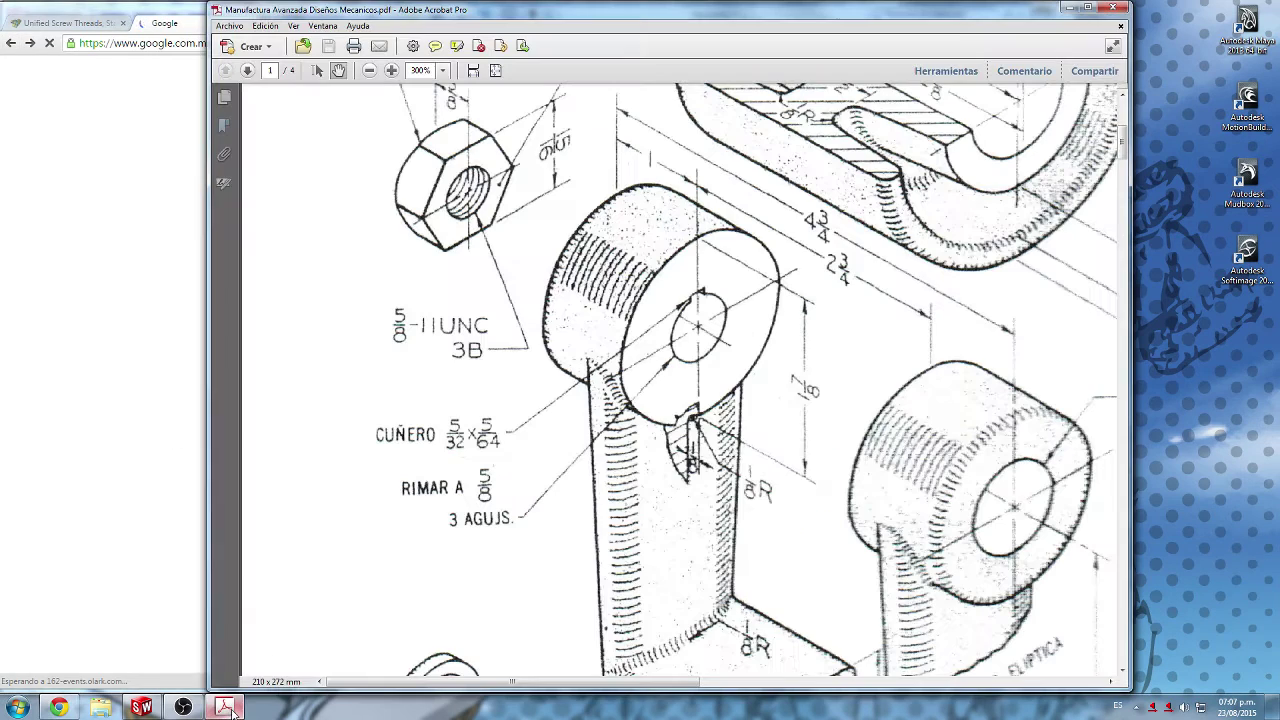
{"action": "left_click", "coordinate": [143, 707]}
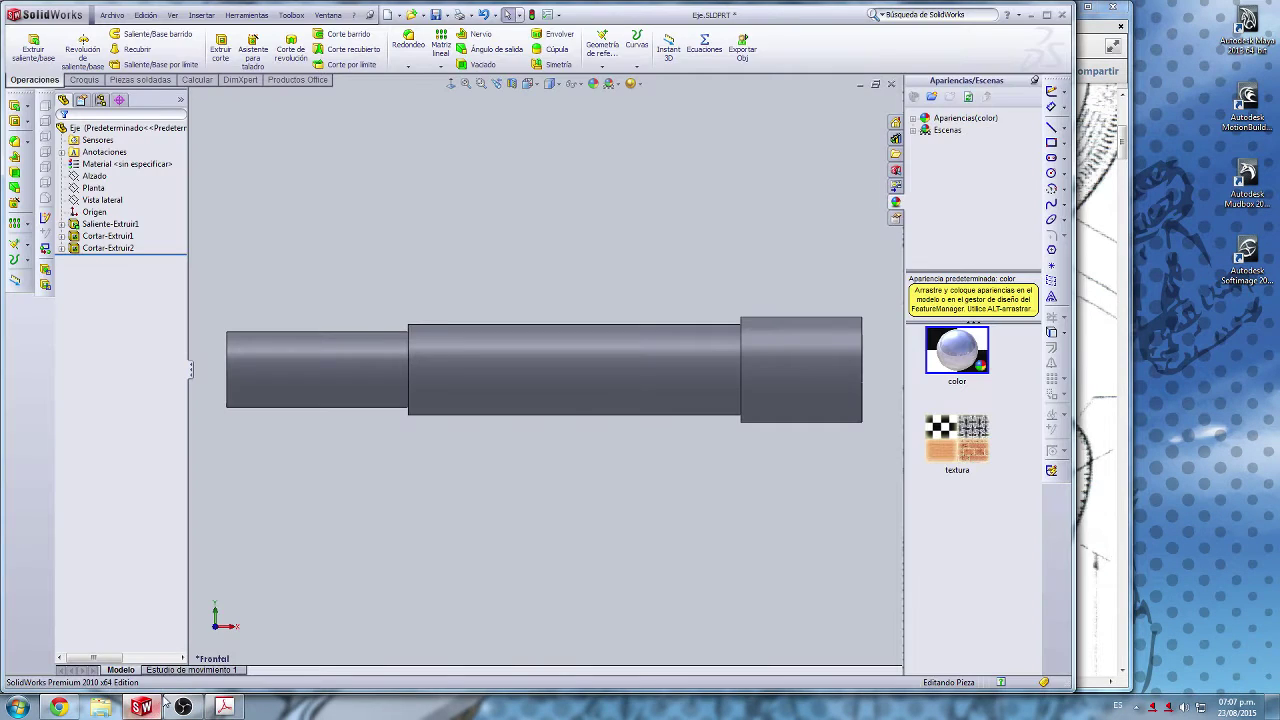
{"action": "scroll", "coordinate": [423, 393], "scroll_direction": "down", "scroll_amount": 3}
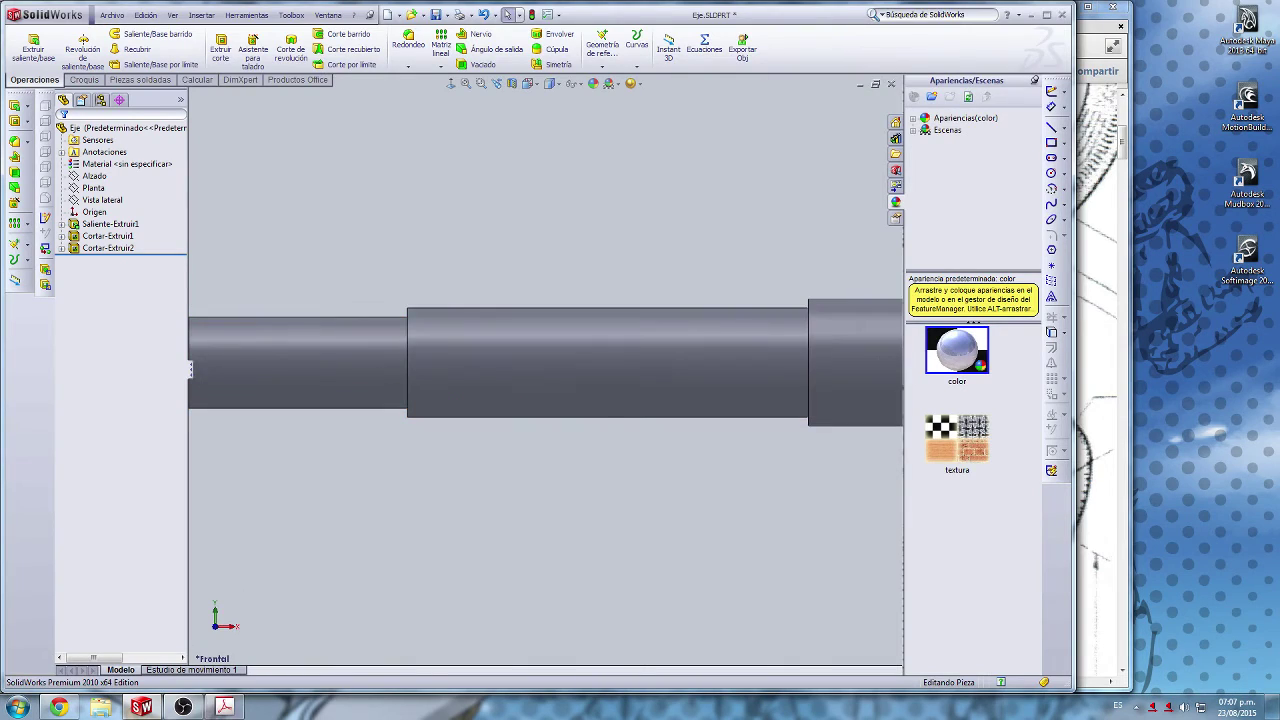
{"action": "left_click", "coordinate": [226, 707]}
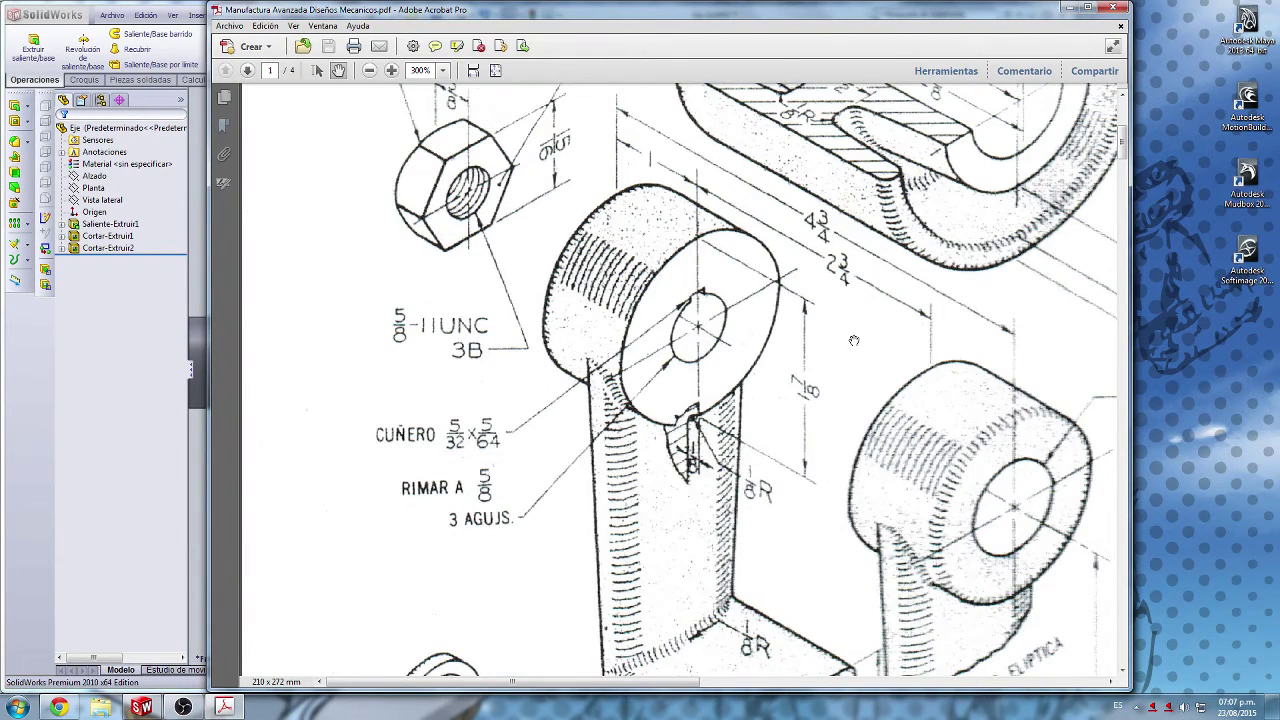
{"action": "mouse_move", "coordinate": [932, 524]}
{"action": "left_mouse_down"}
{"action": "mouse_move", "coordinate": [940, 588]}
{"action": "mouse_move", "coordinate": [935, 331]}
{"action": "mouse_move", "coordinate": [829, 302]}
{"action": "mouse_move", "coordinate": [785, 432]}
{"action": "mouse_move", "coordinate": [614, 432]}
{"action": "left_mouse_up"}
{"action": "left_click_drag", "start_coordinate": [802, 401], "coordinate": [705, 318]}
{"action": "left_click_drag", "start_coordinate": [787, 455], "coordinate": [584, 396]}
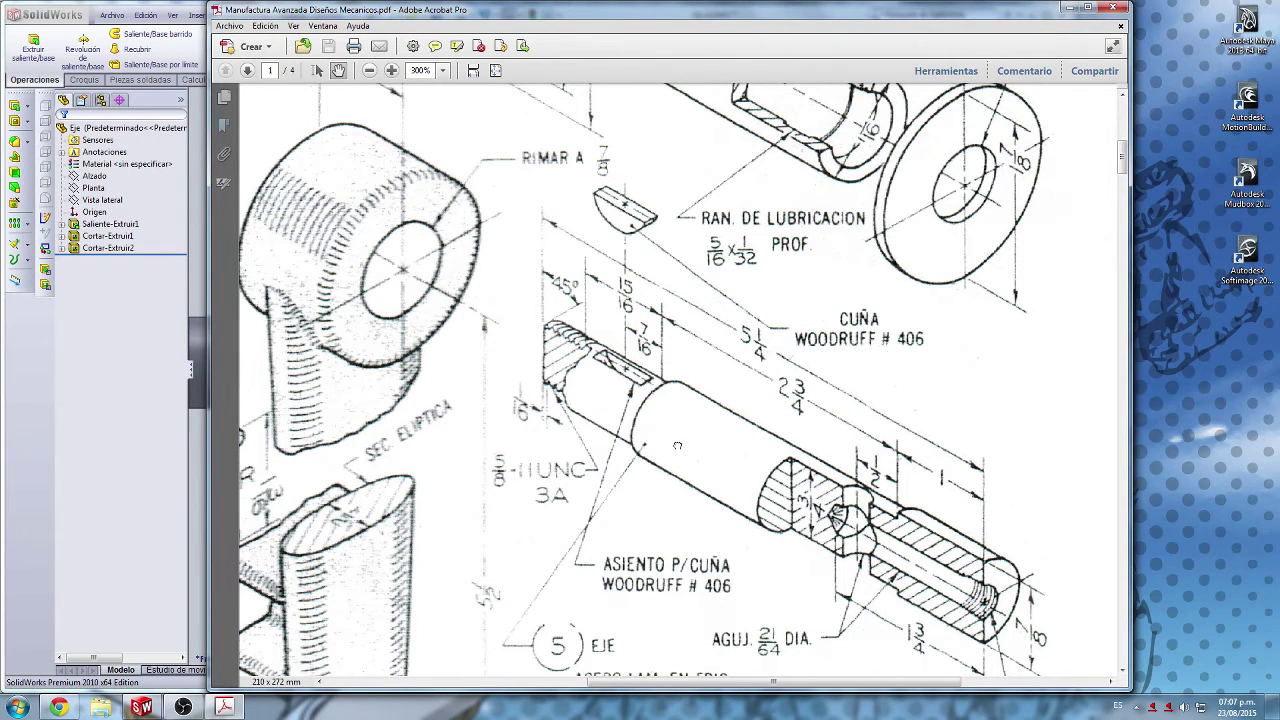
{"action": "mouse_move", "coordinate": [677, 446]}
{"action": "left_mouse_down"}
{"action": "mouse_move", "coordinate": [633, 335]}
{"action": "mouse_move", "coordinate": [589, 283]}
{"action": "mouse_move", "coordinate": [566, 407]}
{"action": "left_mouse_up"}
{"action": "left_click_drag", "start_coordinate": [545, 305], "coordinate": [558, 442]}
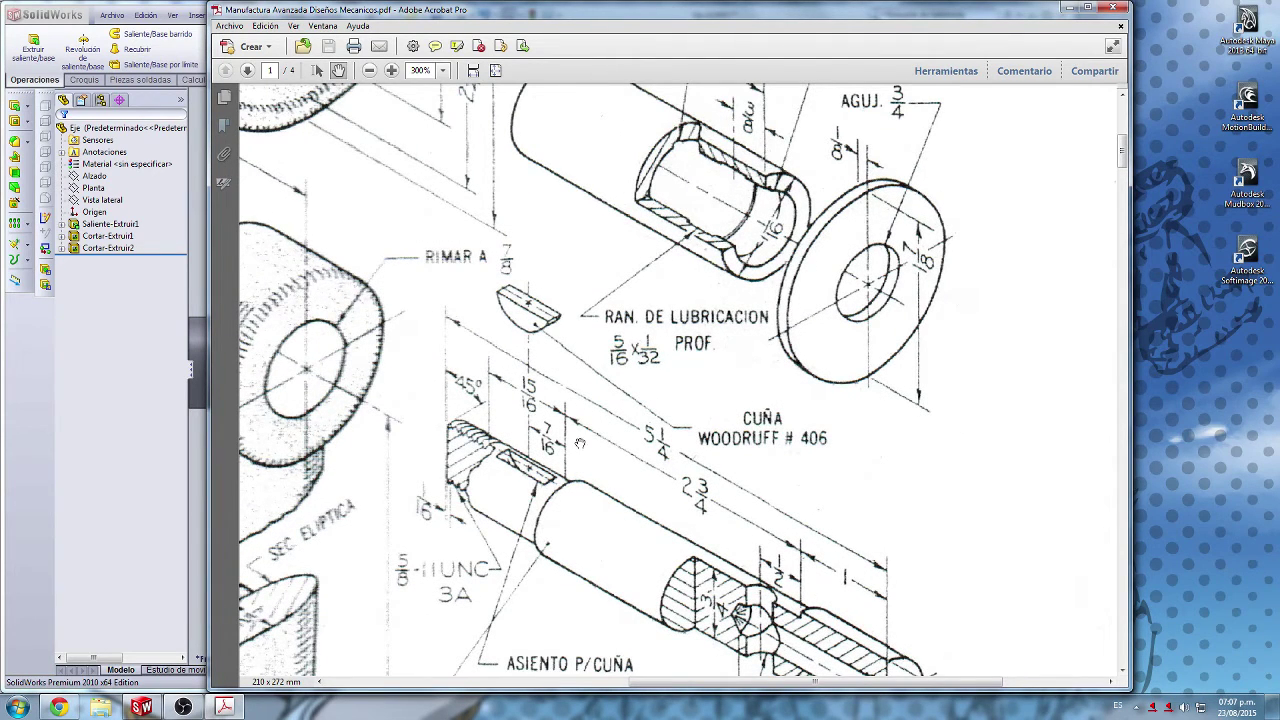
Step: Examine the part 5 shaft in the PDF drawing and return to the narrow end of the shaft model in SolidWorks
{"action": "mouse_move", "coordinate": [527, 425]}
{"action": "left_mouse_down"}
{"action": "mouse_move", "coordinate": [612, 312]}
{"action": "mouse_move", "coordinate": [613, 324]}
{"action": "left_mouse_up"}
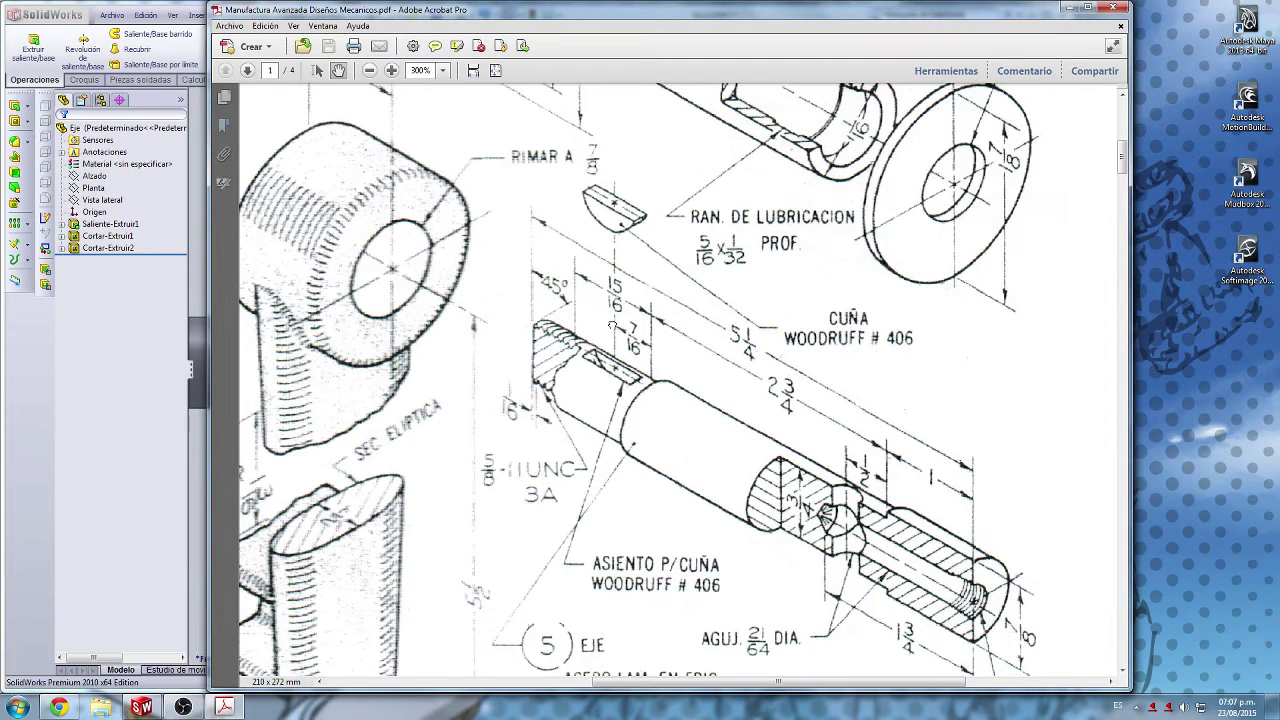
{"action": "left_click_drag", "start_coordinate": [613, 326], "coordinate": [616, 274]}
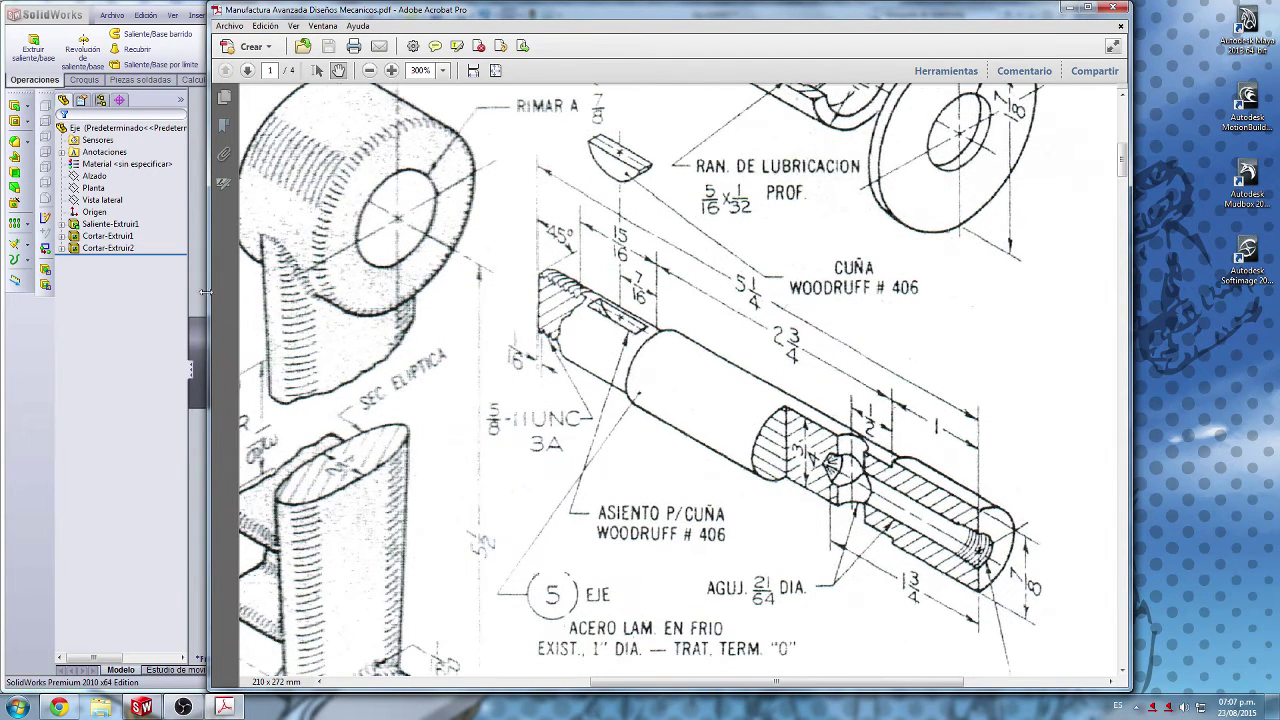
{"action": "left_click", "coordinate": [123, 376]}
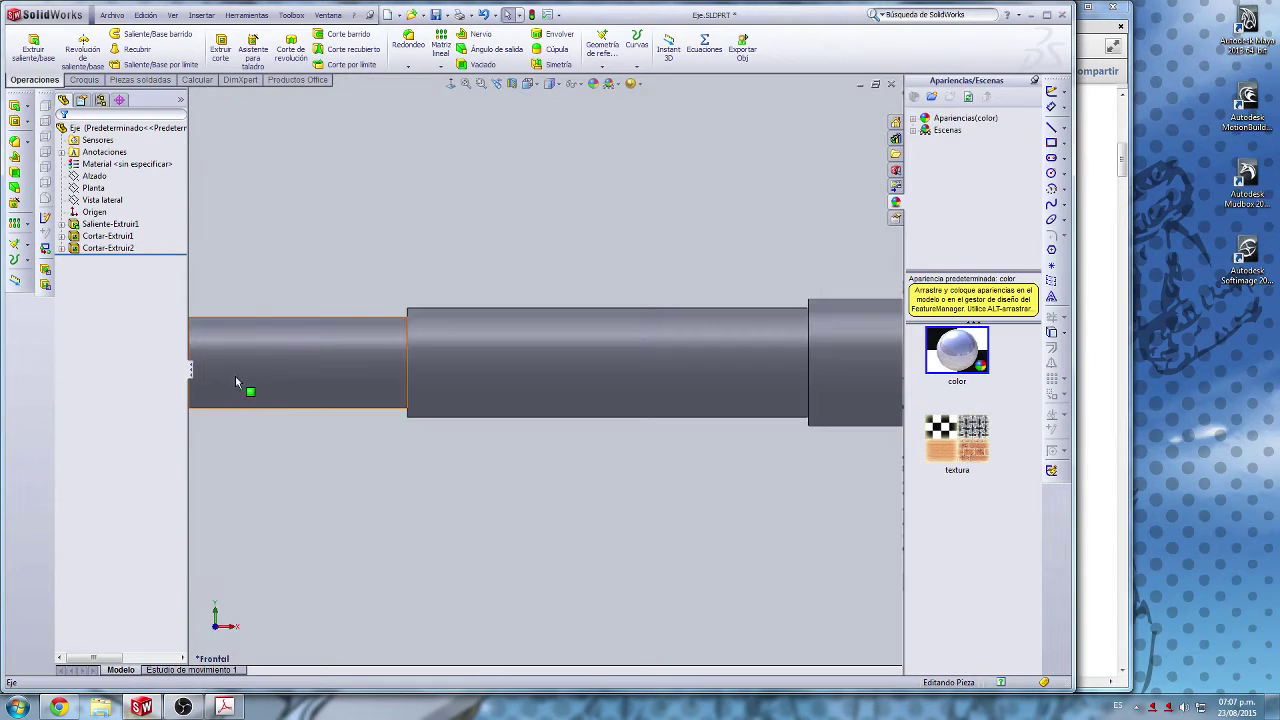
{"action": "scroll", "coordinate": [398, 474], "scroll_direction": "up", "scroll_amount": 3}
{"action": "scroll", "coordinate": [397, 429], "scroll_direction": "down", "scroll_amount": 3}
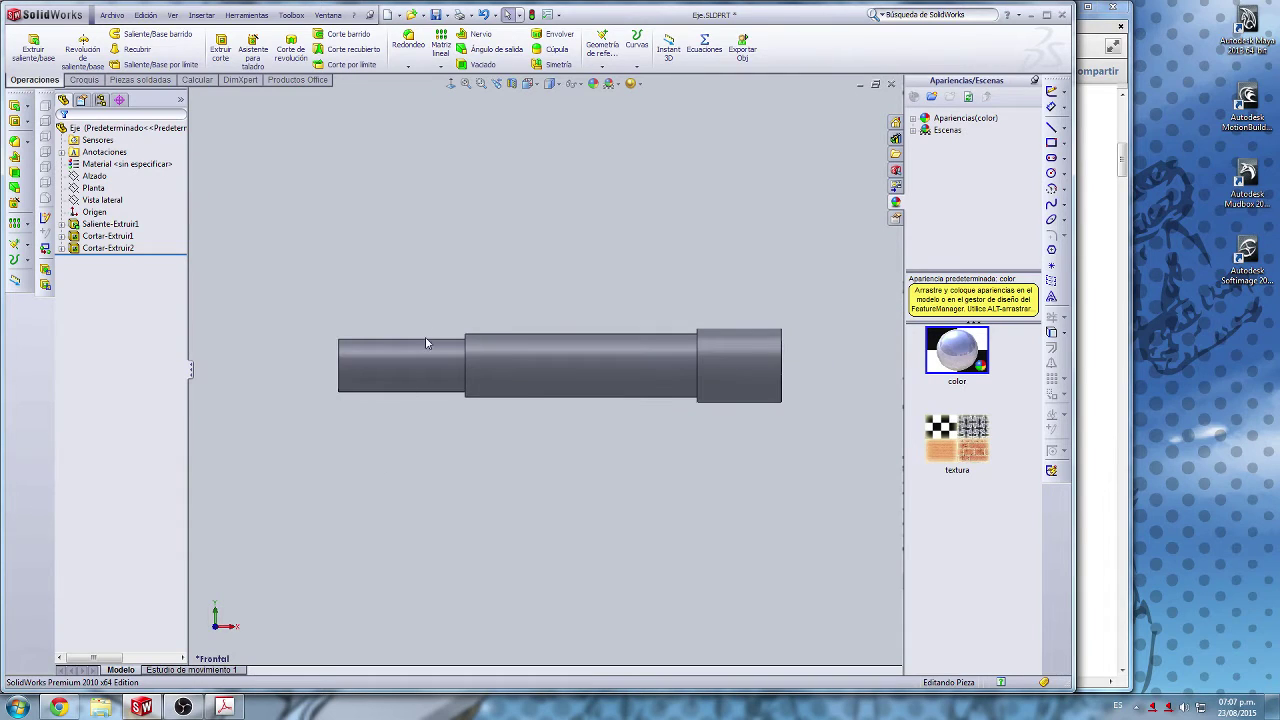
{"action": "scroll", "coordinate": [515, 400], "scroll_direction": "up", "scroll_amount": 2}
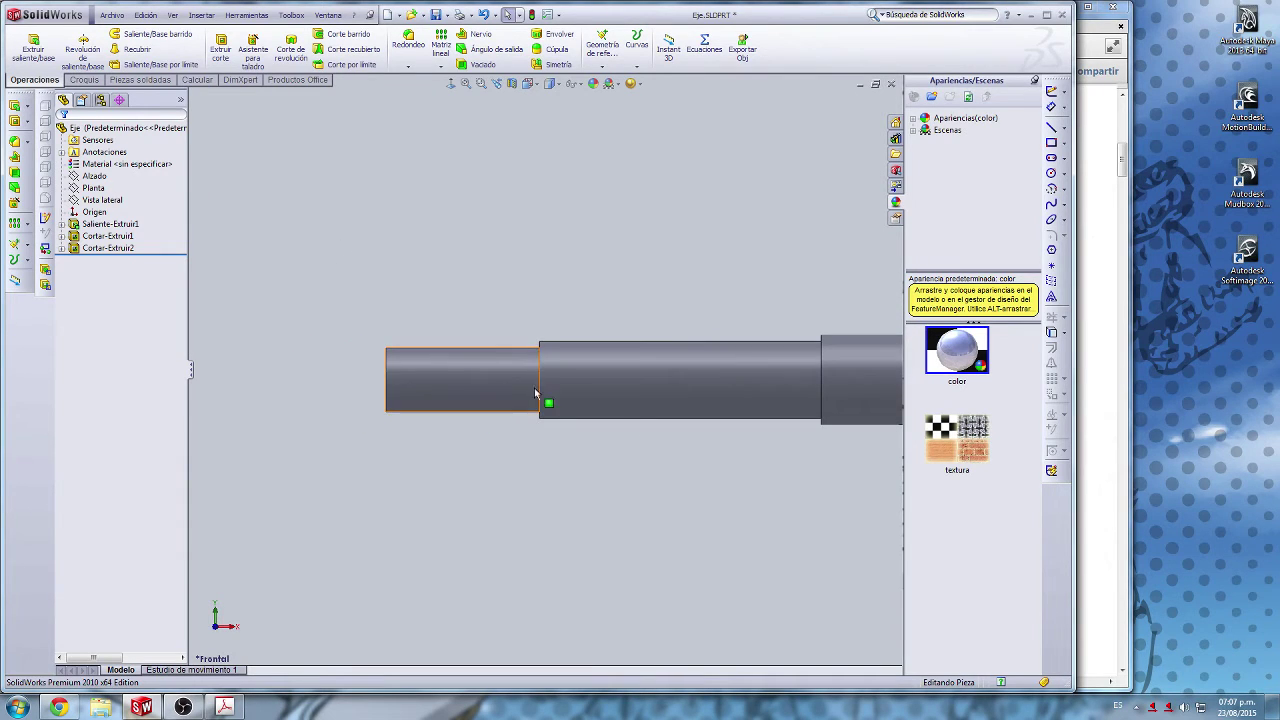
{"action": "left_click", "coordinate": [512, 83]}
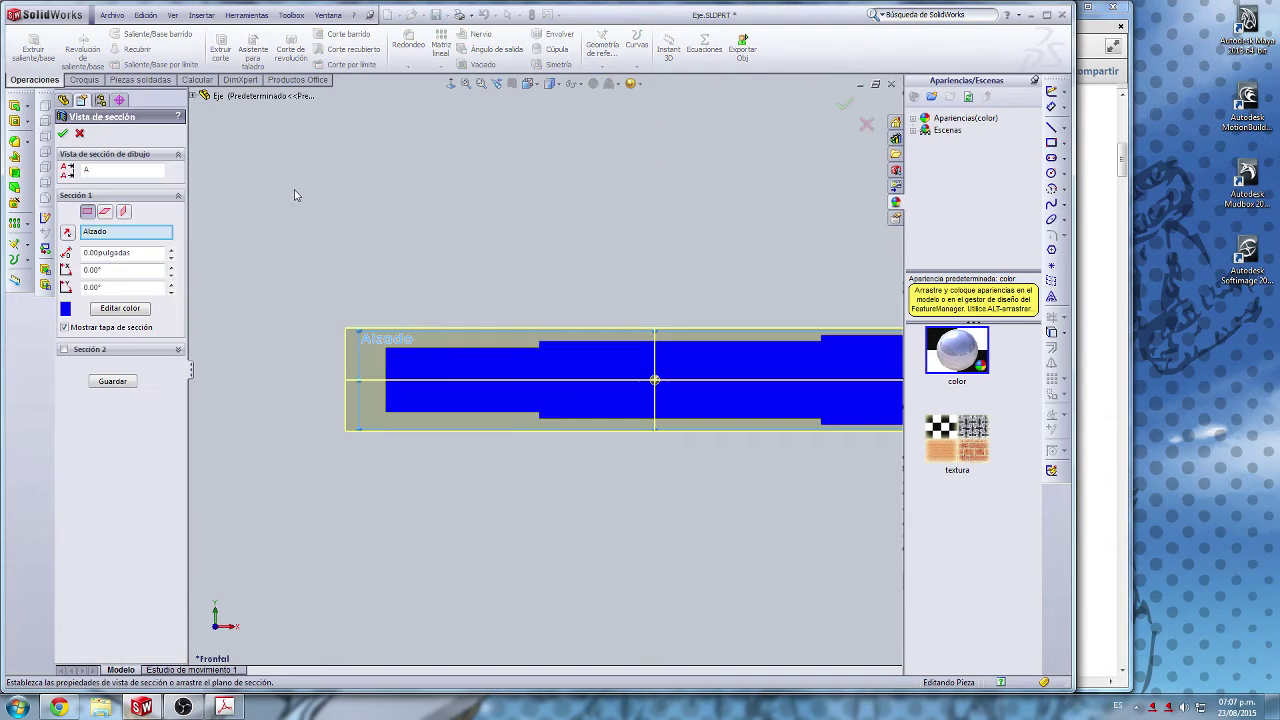
{"action": "left_click", "coordinate": [107, 382]}
{"action": "left_click", "coordinate": [597, 355]}
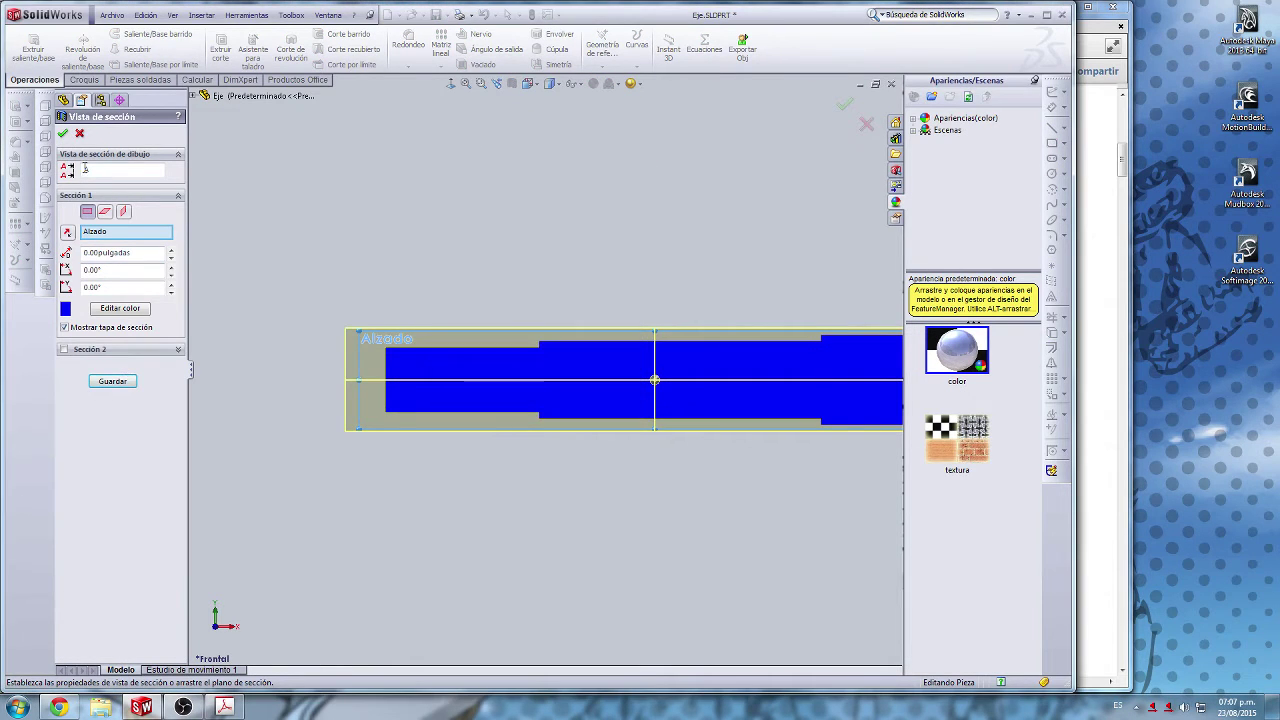
{"action": "left_click", "coordinate": [80, 133]}
Step: Apply a section view of the shaft along the Alzado plane with zero offset
{"action": "left_click", "coordinate": [93, 188]}
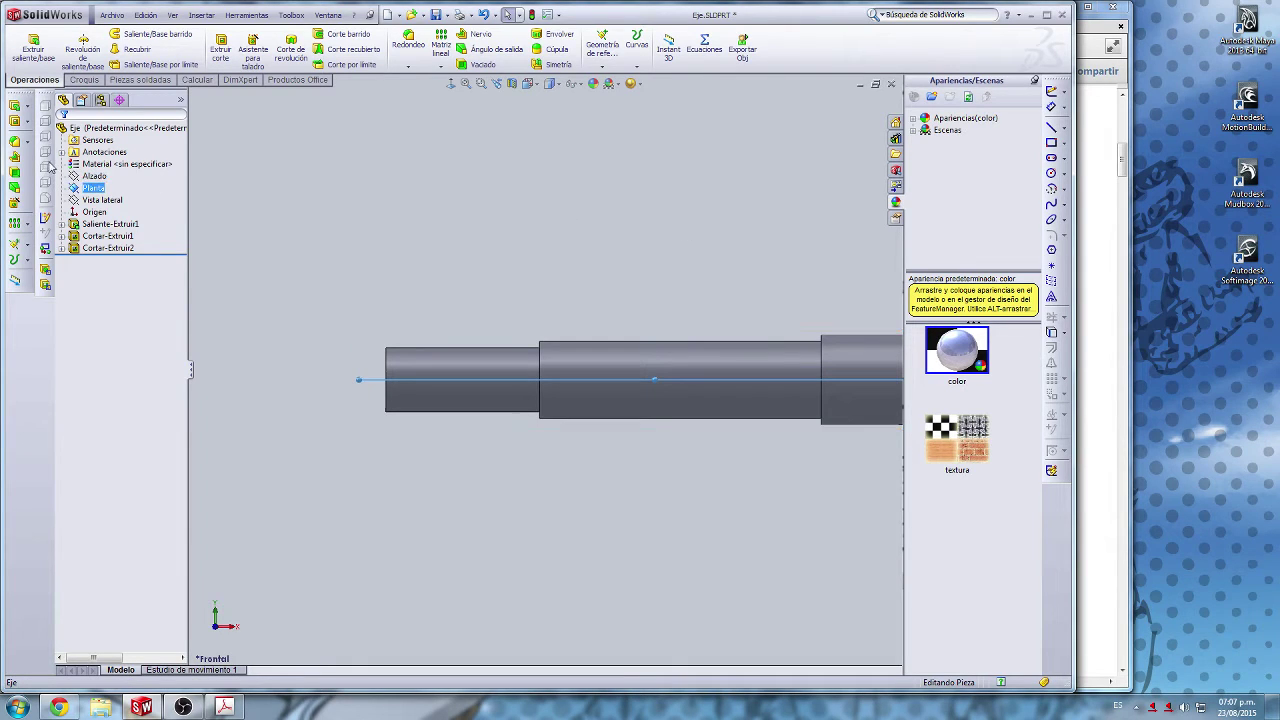
{"action": "left_click", "coordinate": [94, 176]}
{"action": "left_click", "coordinate": [512, 83]}
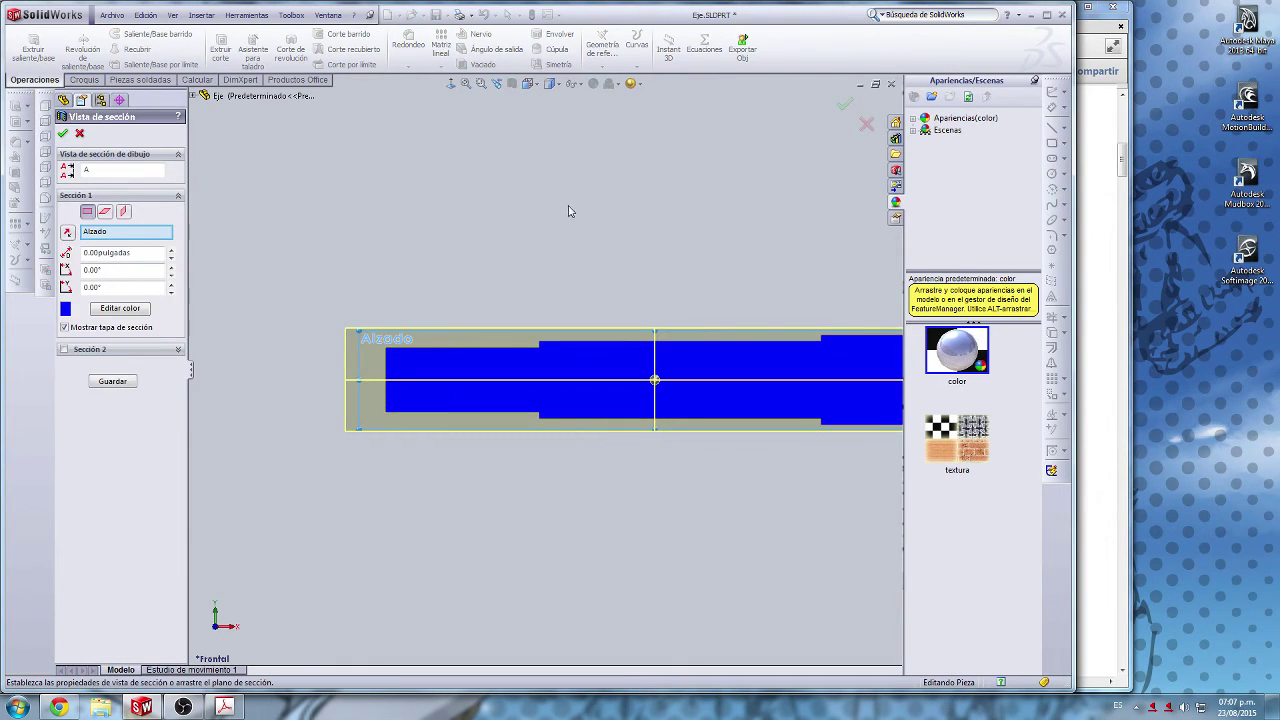
{"action": "left_click", "coordinate": [62, 133]}
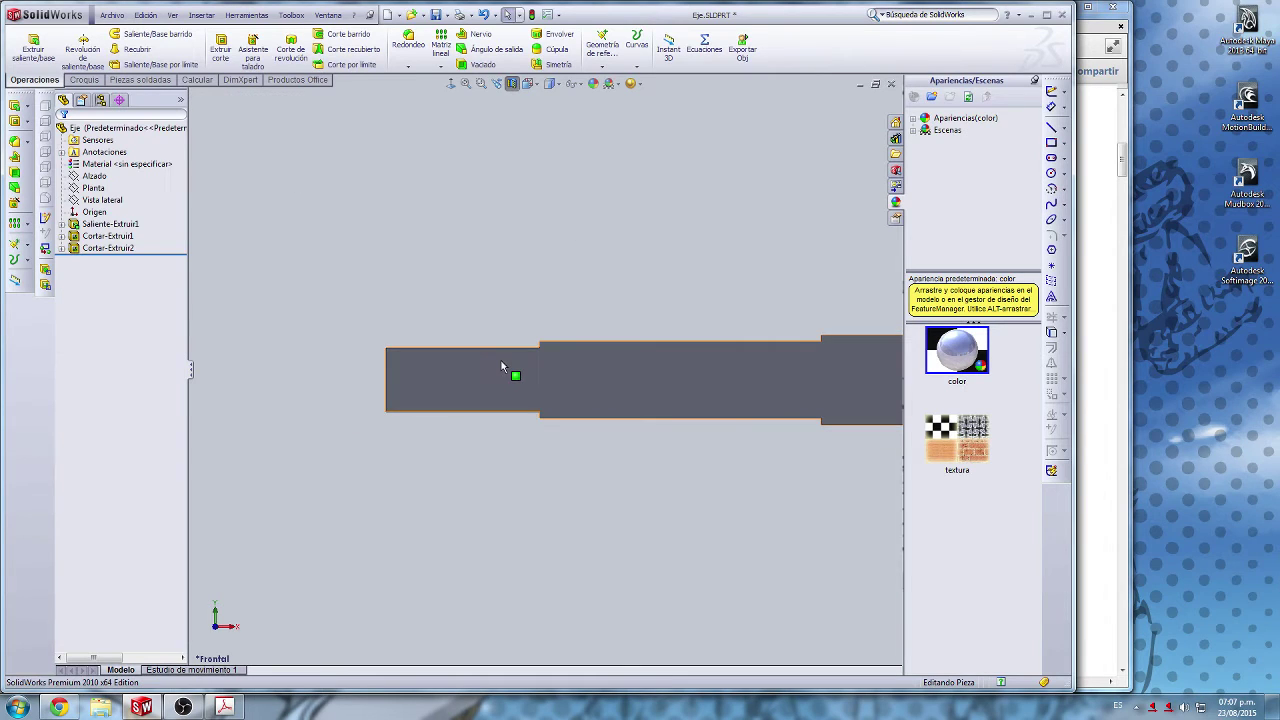
Step: Inspect the sectioned shaft in 3D and orient the view normal to the Alzado plane
{"action": "middle_click_drag", "start_coordinate": [502, 366], "coordinate": [500, 551]}
{"action": "scroll", "coordinate": [549, 414], "scroll_direction": "down", "scroll_amount": 2}
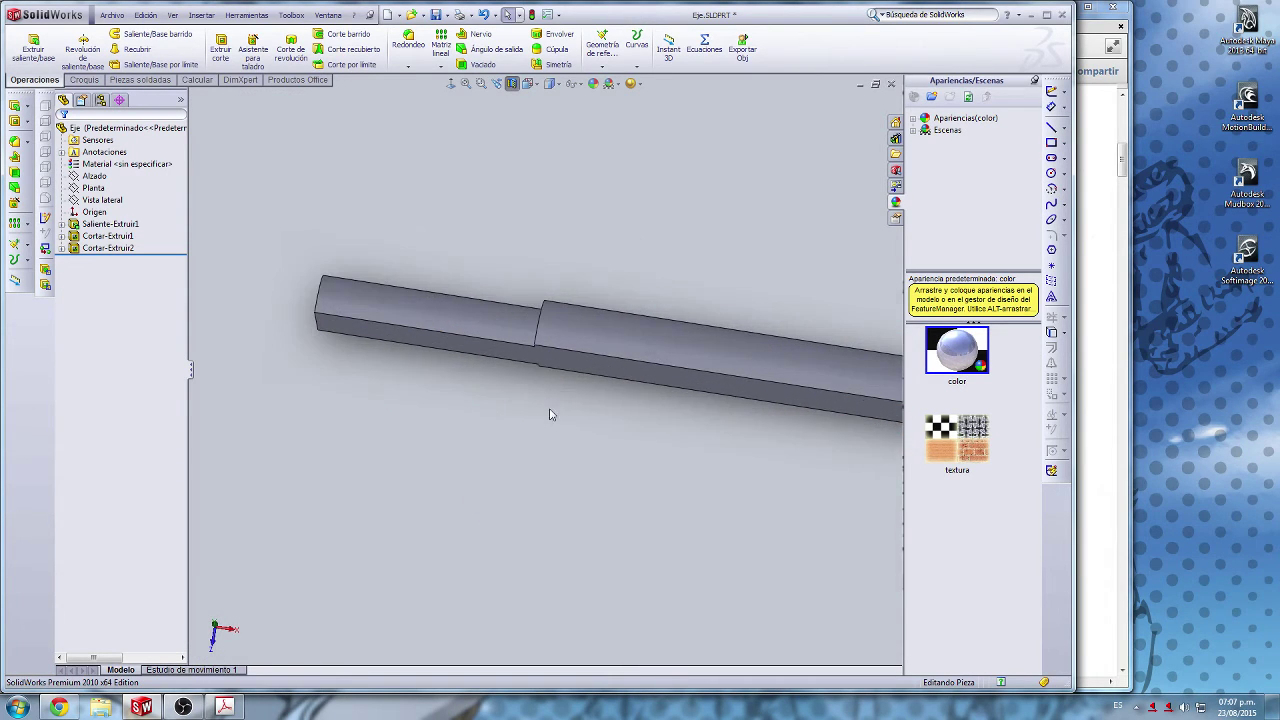
{"action": "scroll", "coordinate": [549, 414], "scroll_direction": "down", "scroll_amount": 1}
{"action": "left_click", "coordinate": [361, 255]}
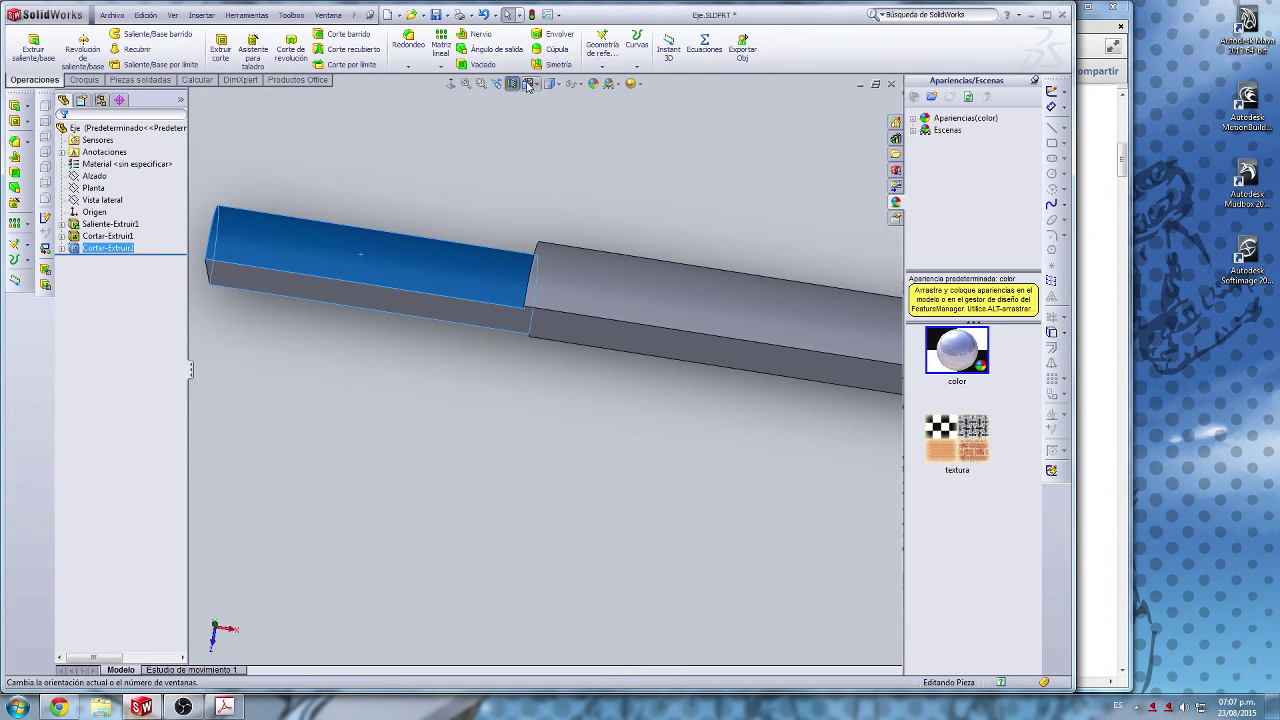
{"action": "left_click", "coordinate": [418, 322]}
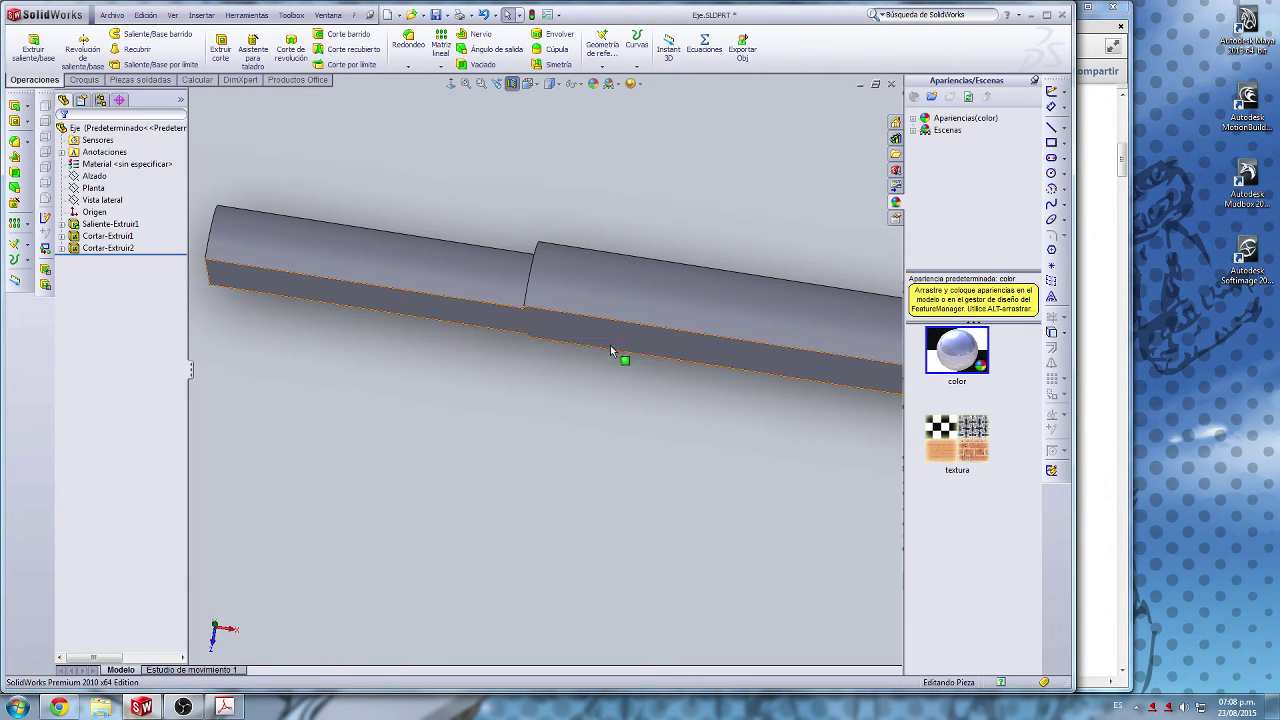
{"action": "middle_click_drag", "start_coordinate": [474, 391], "coordinate": [589, 238]}
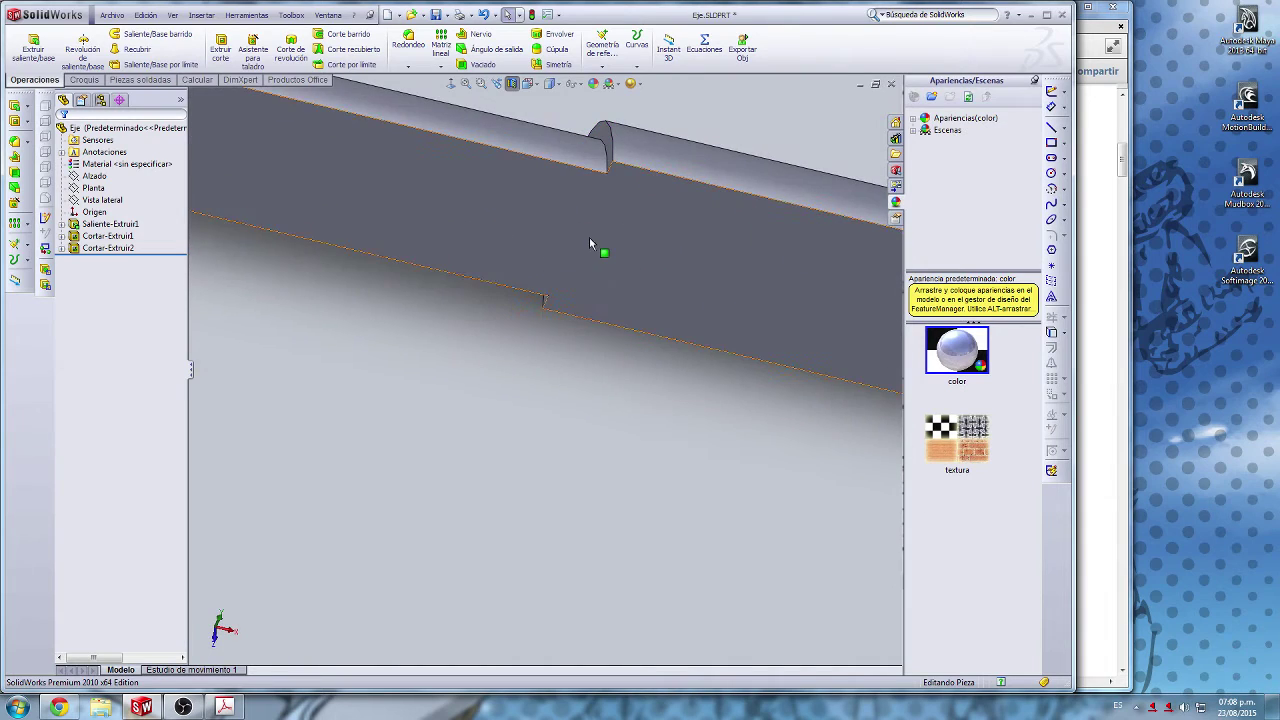
{"action": "scroll", "coordinate": [556, 206], "scroll_direction": "up", "scroll_amount": 5}
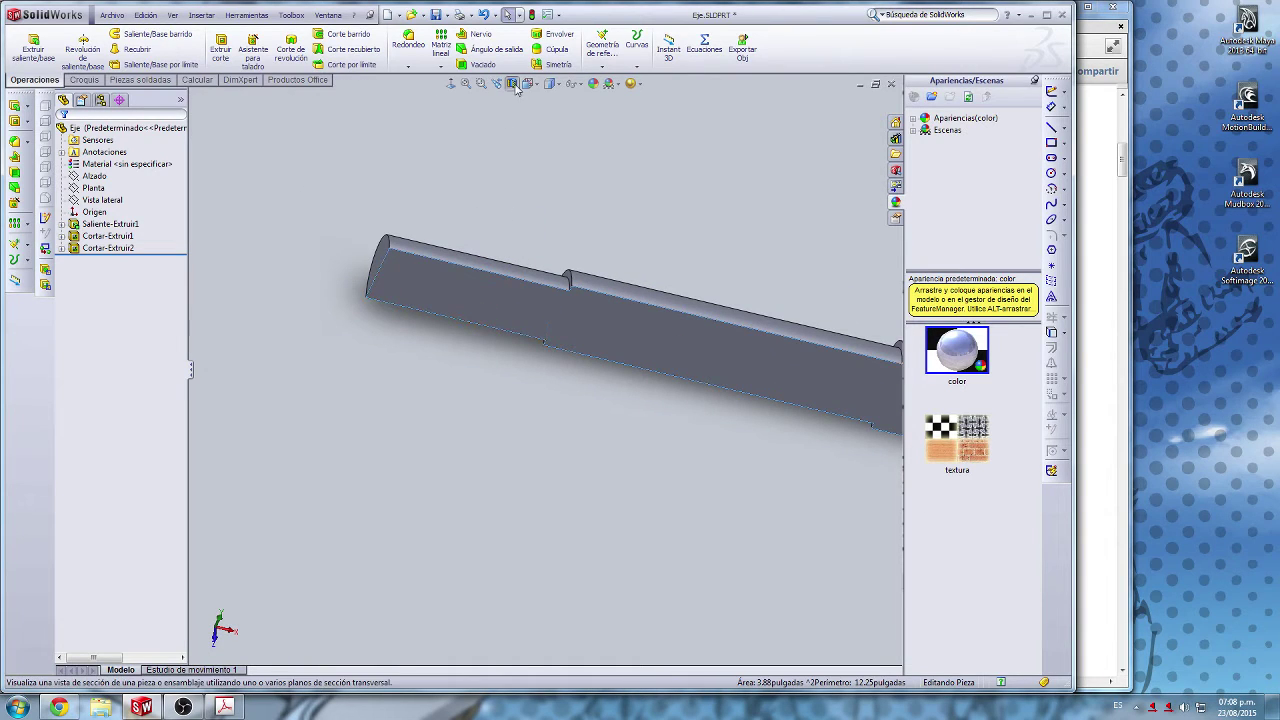
{"action": "left_click", "coordinate": [452, 85]}
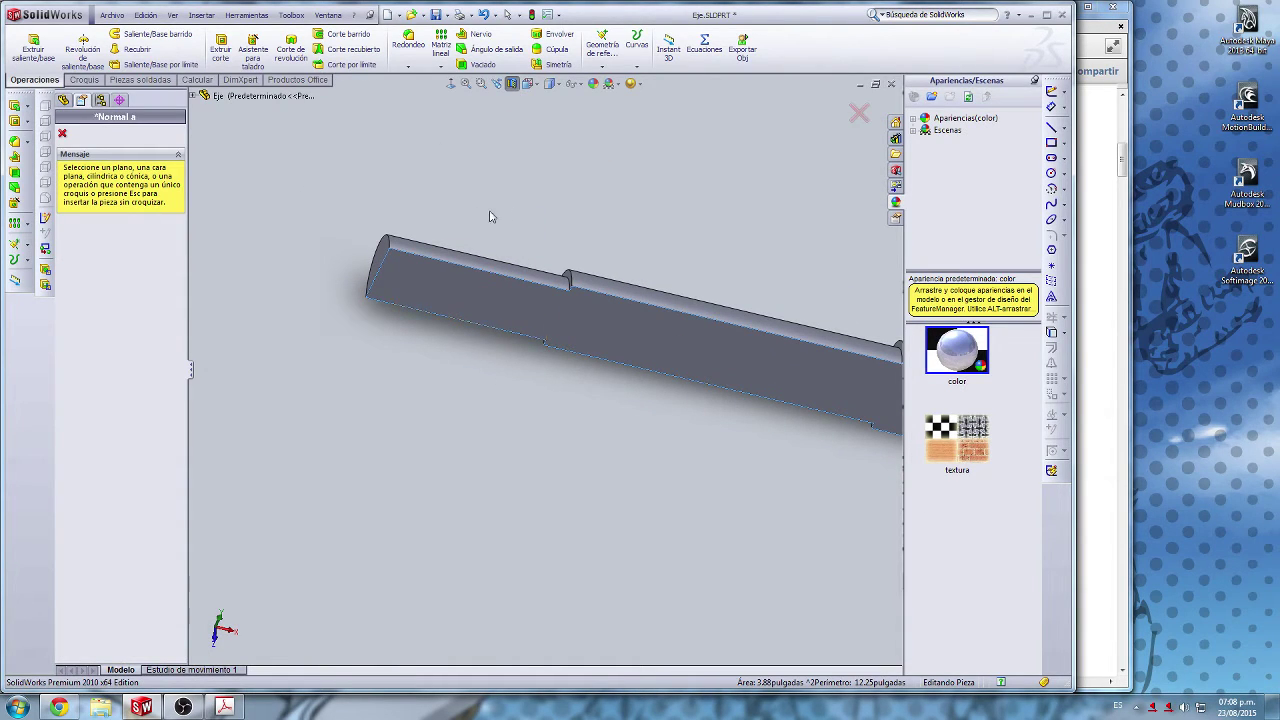
{"action": "left_click", "coordinate": [450, 295]}
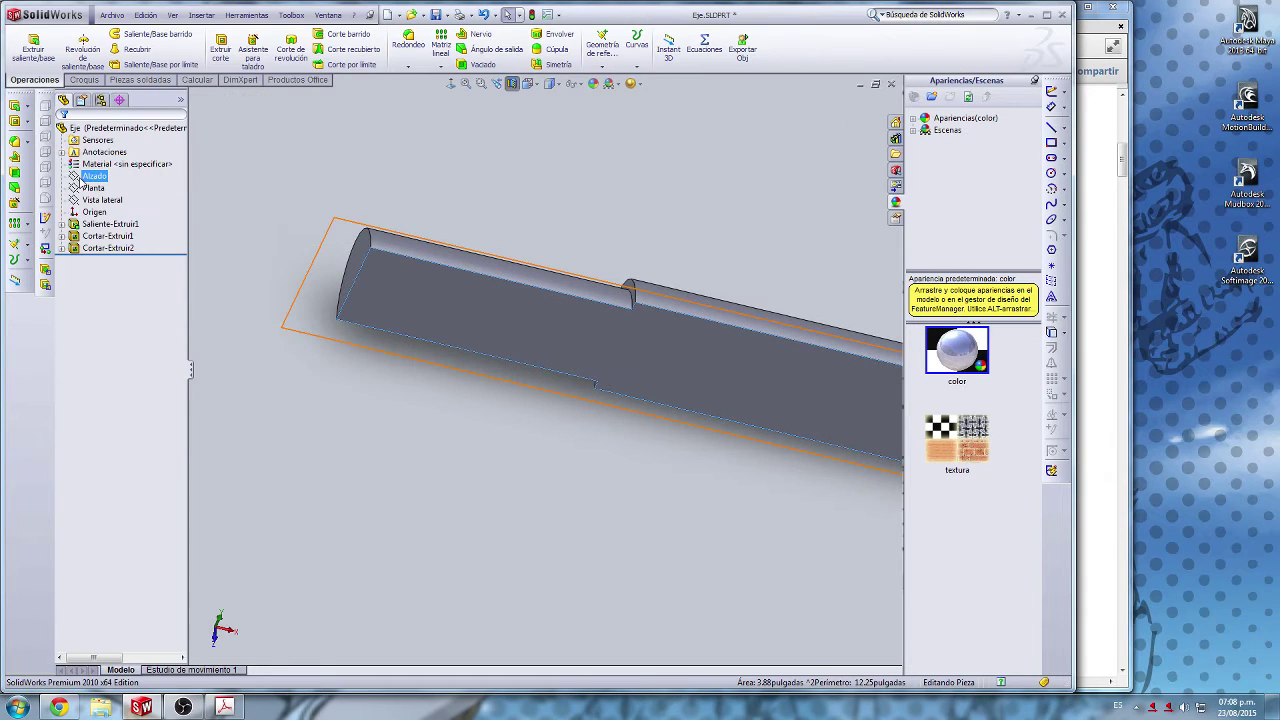
{"action": "left_click", "coordinate": [92, 176]}
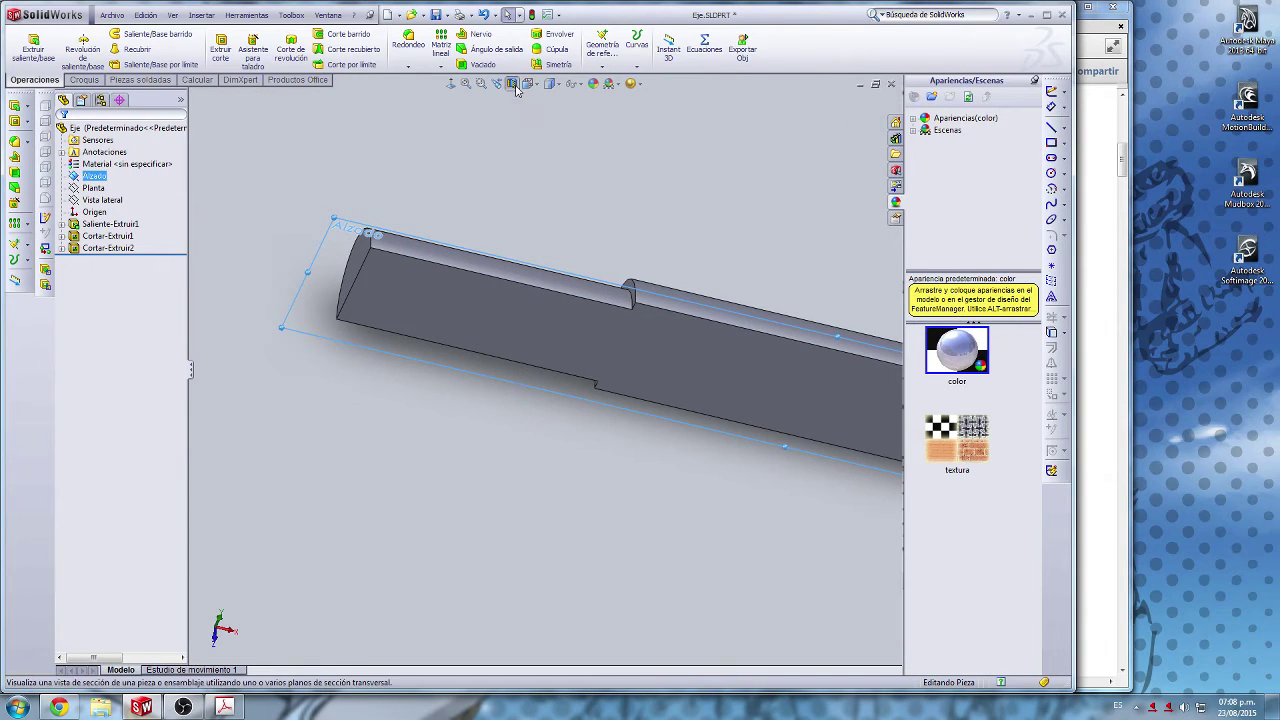
{"action": "left_click", "coordinate": [451, 87]}
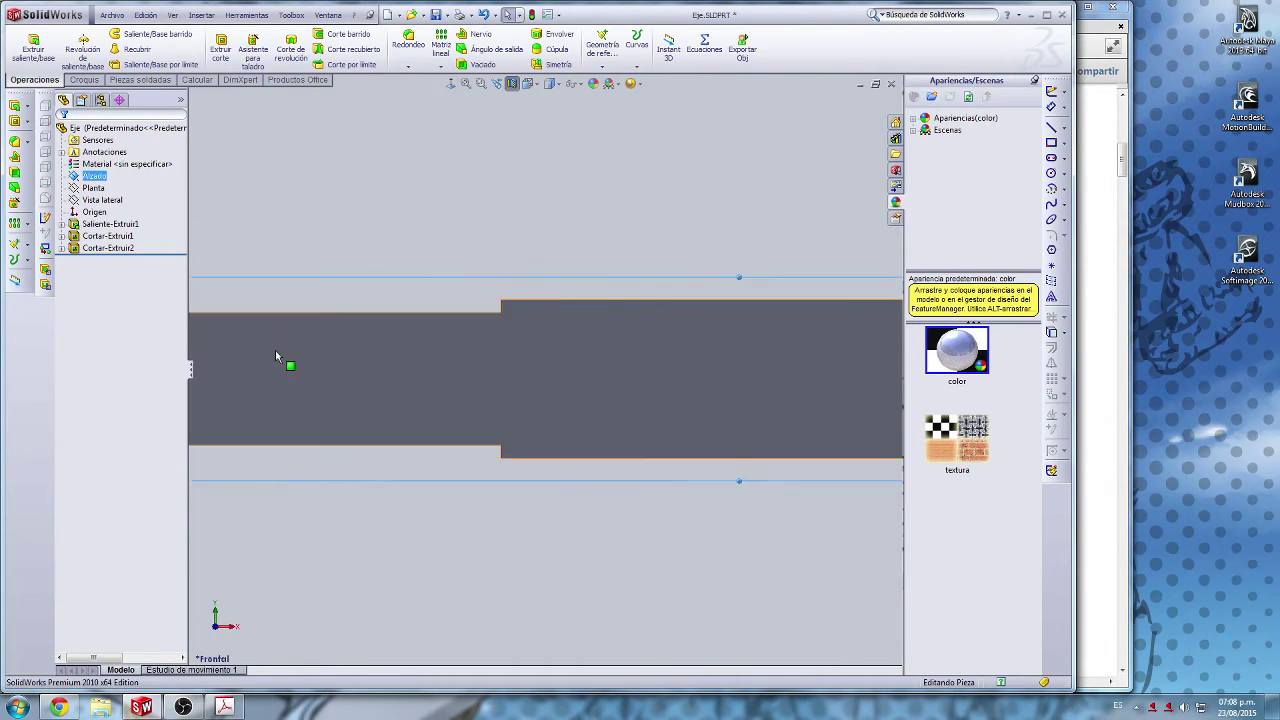
Step: Start a sketch on the Alzado plane and draw a circle of about 0.27 in radius centred near the narrow end section's upper edge
{"action": "left_click", "coordinate": [1051, 172]}
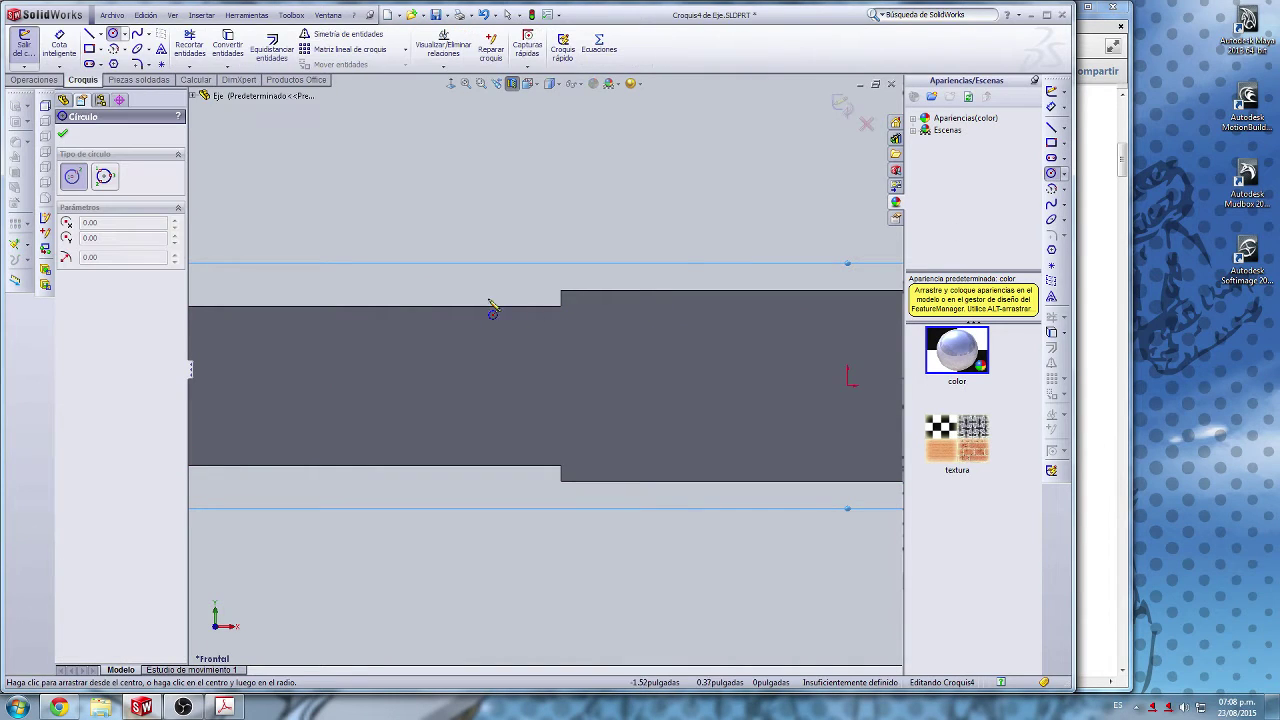
{"action": "left_click", "coordinate": [379, 303]}
{"action": "left_click", "coordinate": [434, 351]}
{"action": "key", "text": "z"}
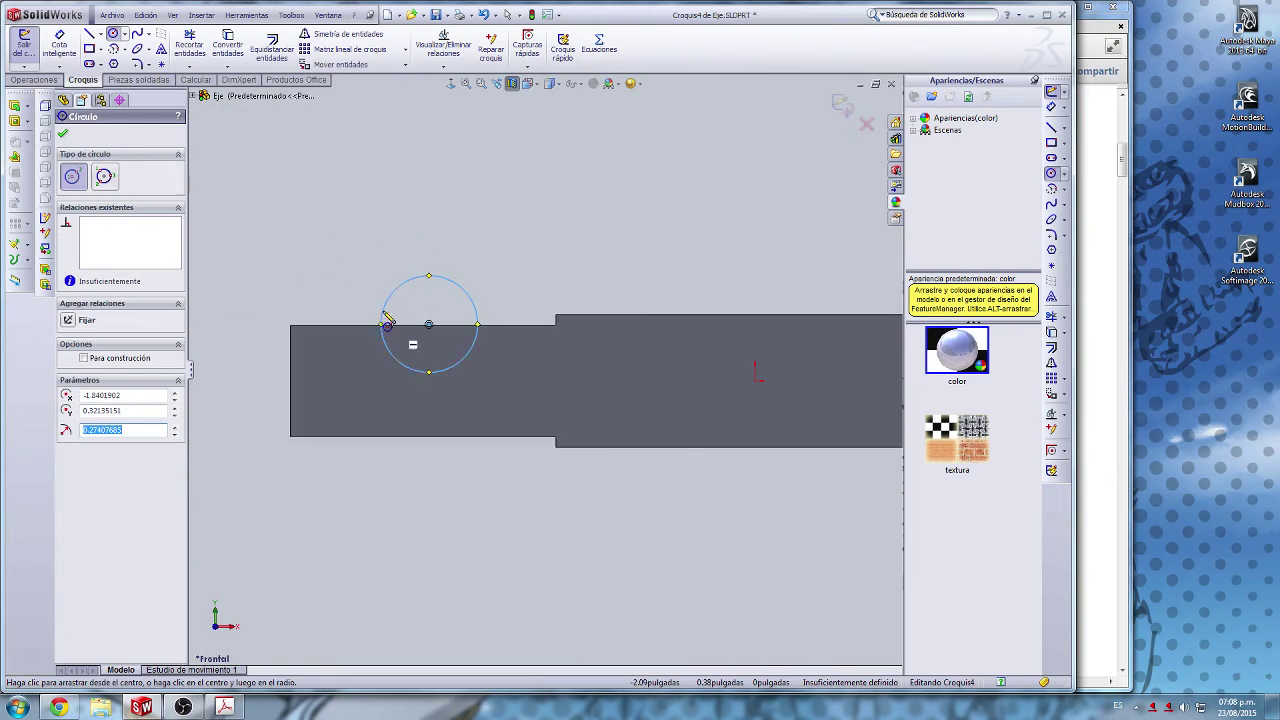
{"action": "scroll", "coordinate": [506, 337], "scroll_direction": "down", "scroll_amount": 2}
{"action": "scroll", "coordinate": [471, 397], "scroll_direction": "down", "scroll_amount": 2}
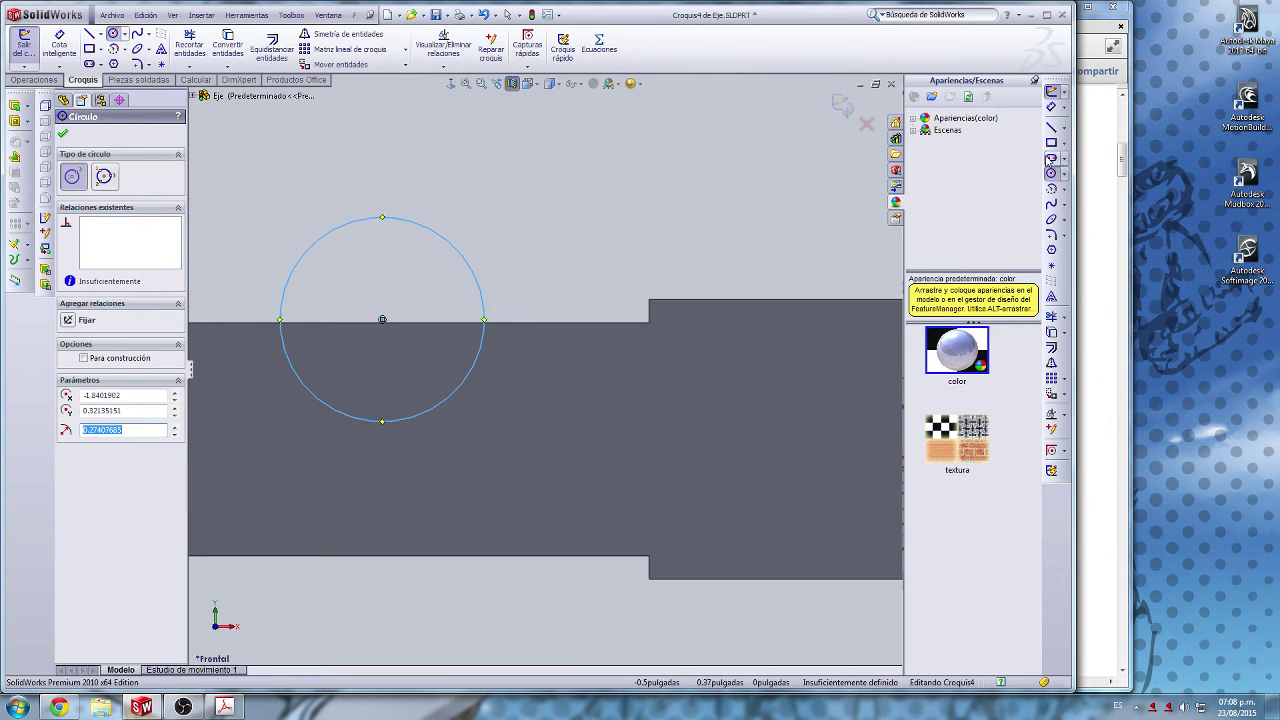
Step: Draw a horizontal construction line through the circle's centre, extending past the circle on both sides
{"action": "left_click", "coordinate": [1066, 131]}
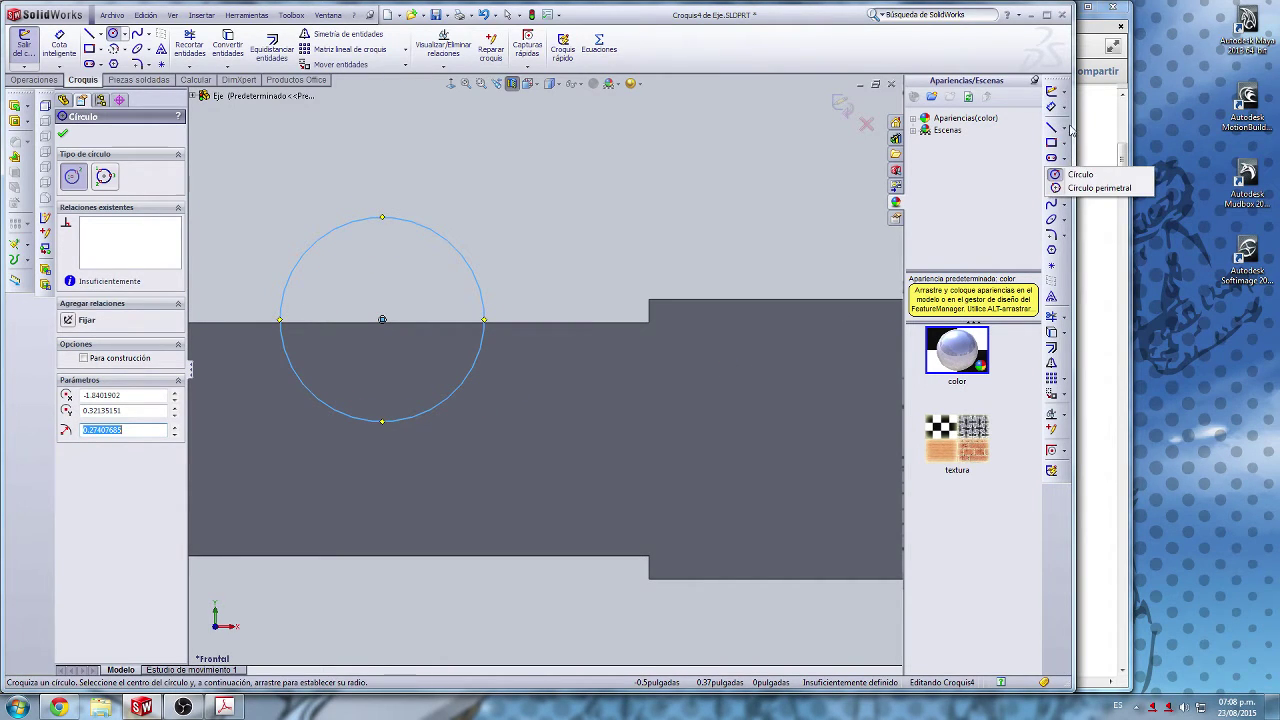
{"action": "left_click", "coordinate": [1095, 132]}
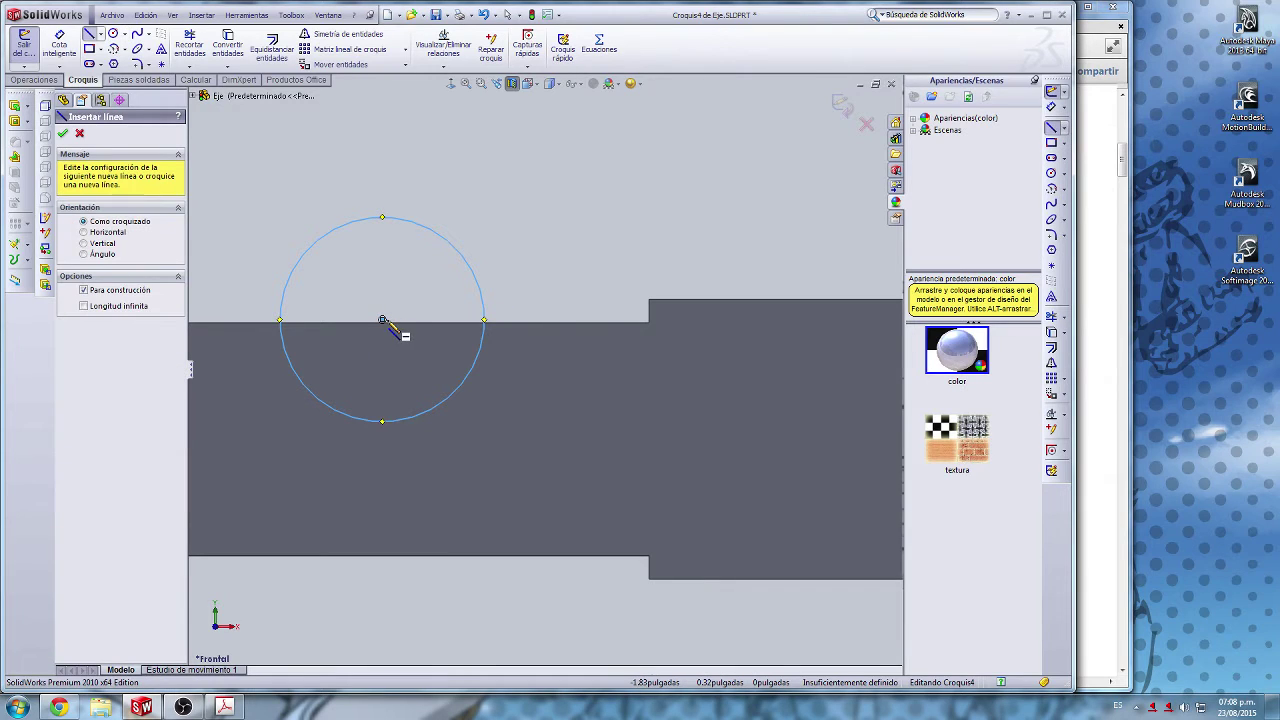
{"action": "left_click", "coordinate": [237, 321]}
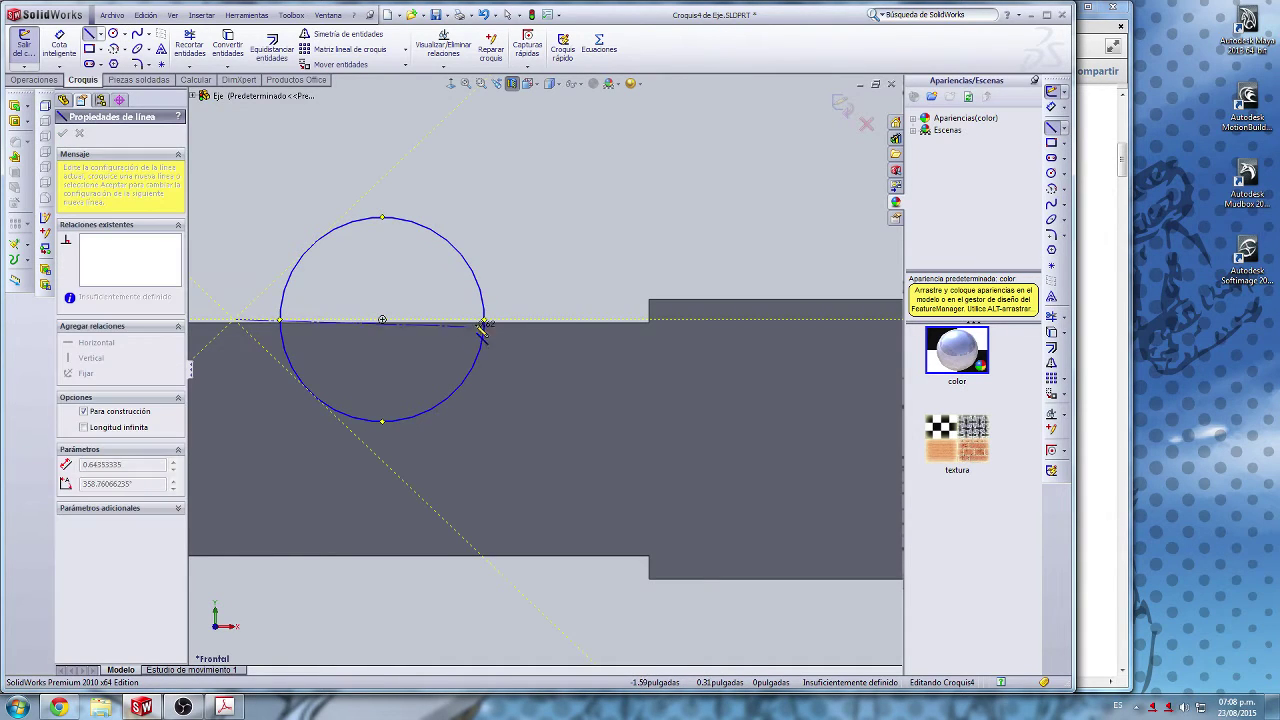
{"action": "double_click", "coordinate": [533, 320]}
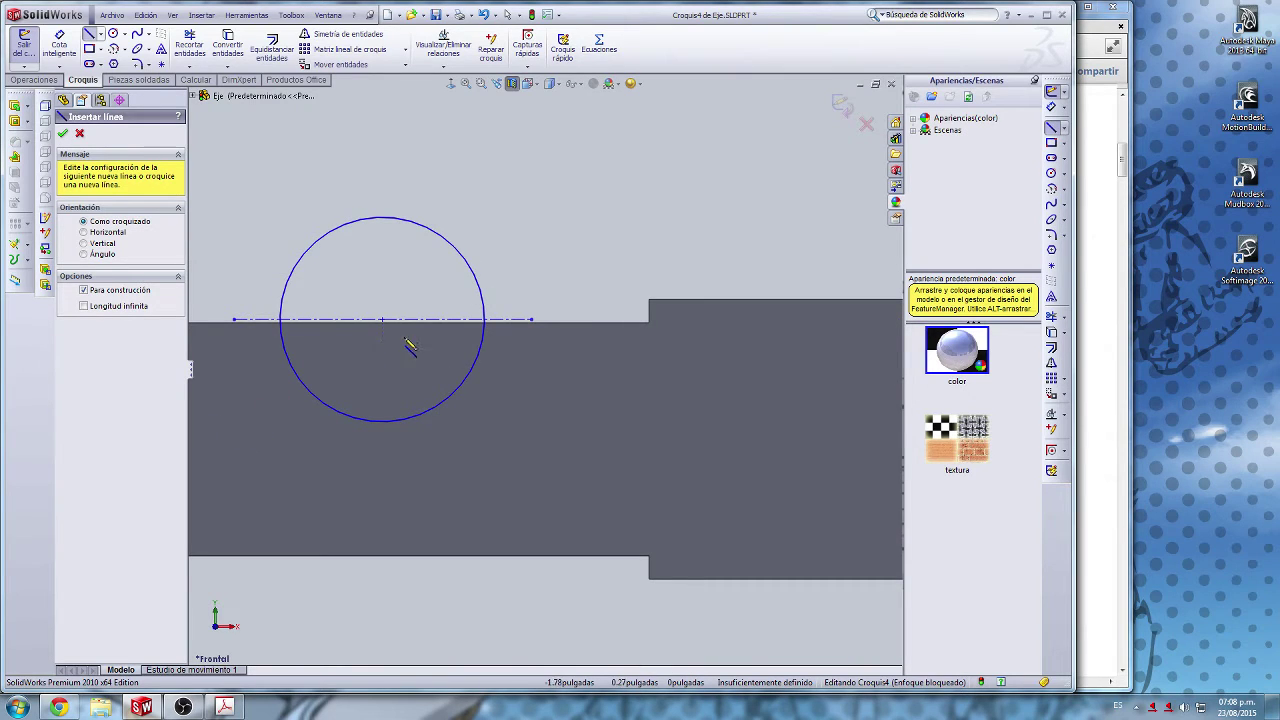
Step: Draw a horizontal chord about 0.52 in long across the circle, just below the construction line
{"action": "left_click", "coordinate": [1065, 128]}
{"action": "left_click", "coordinate": [1080, 128]}
{"action": "left_click", "coordinate": [287, 348]}
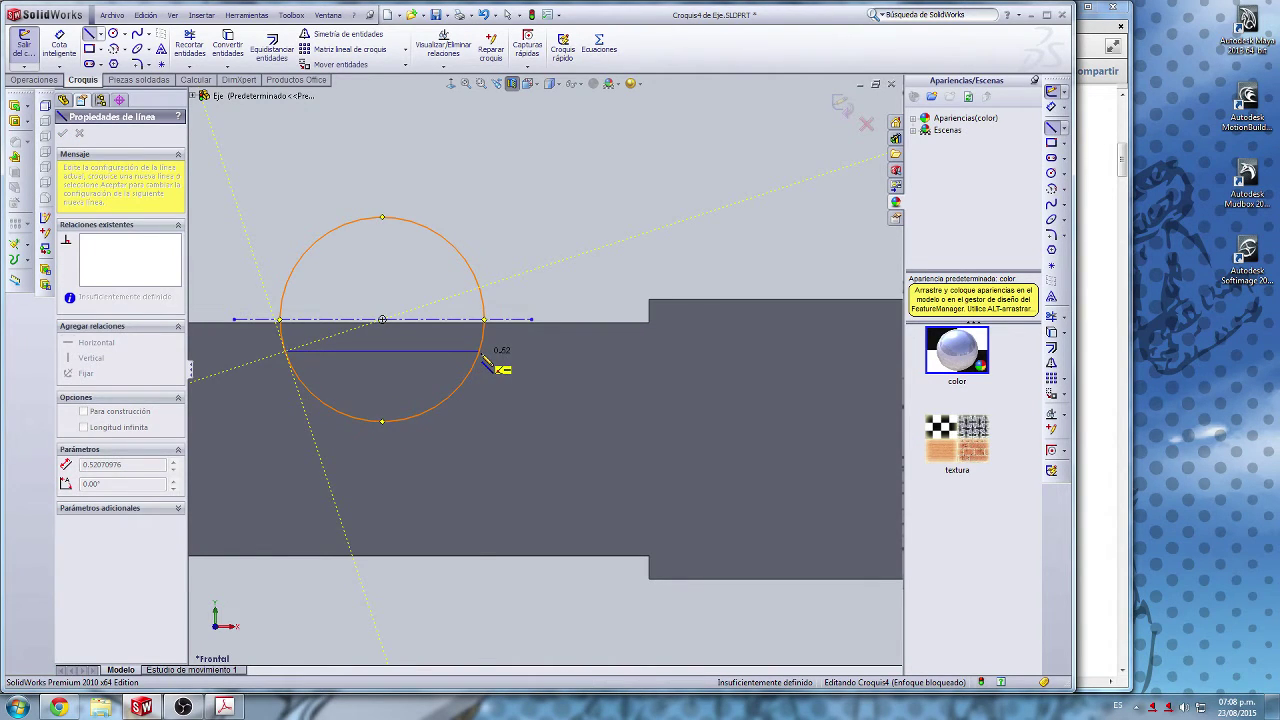
{"action": "left_click", "coordinate": [483, 350]}
{"action": "key", "text": "Escape"}
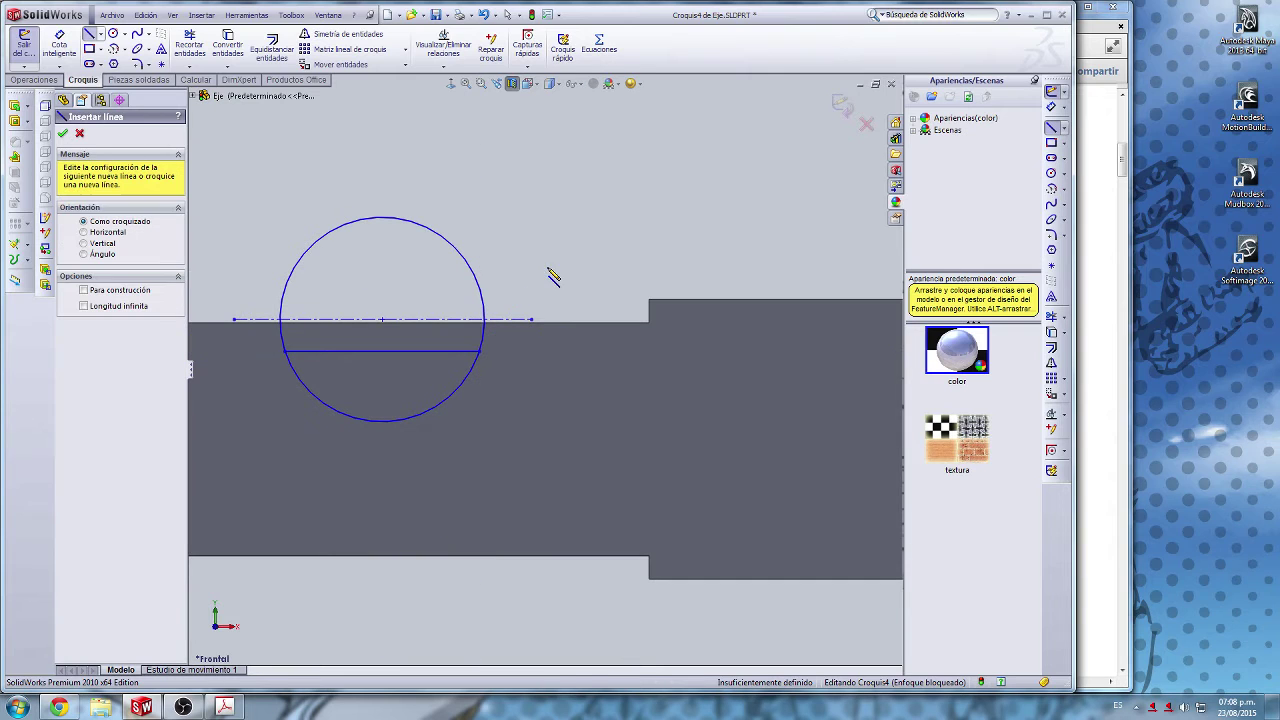
Step: Check the key seat in the PDF drawing and dimension the distance between the chord and the construction line as 1/16 in
{"action": "left_click", "coordinate": [1102, 329]}
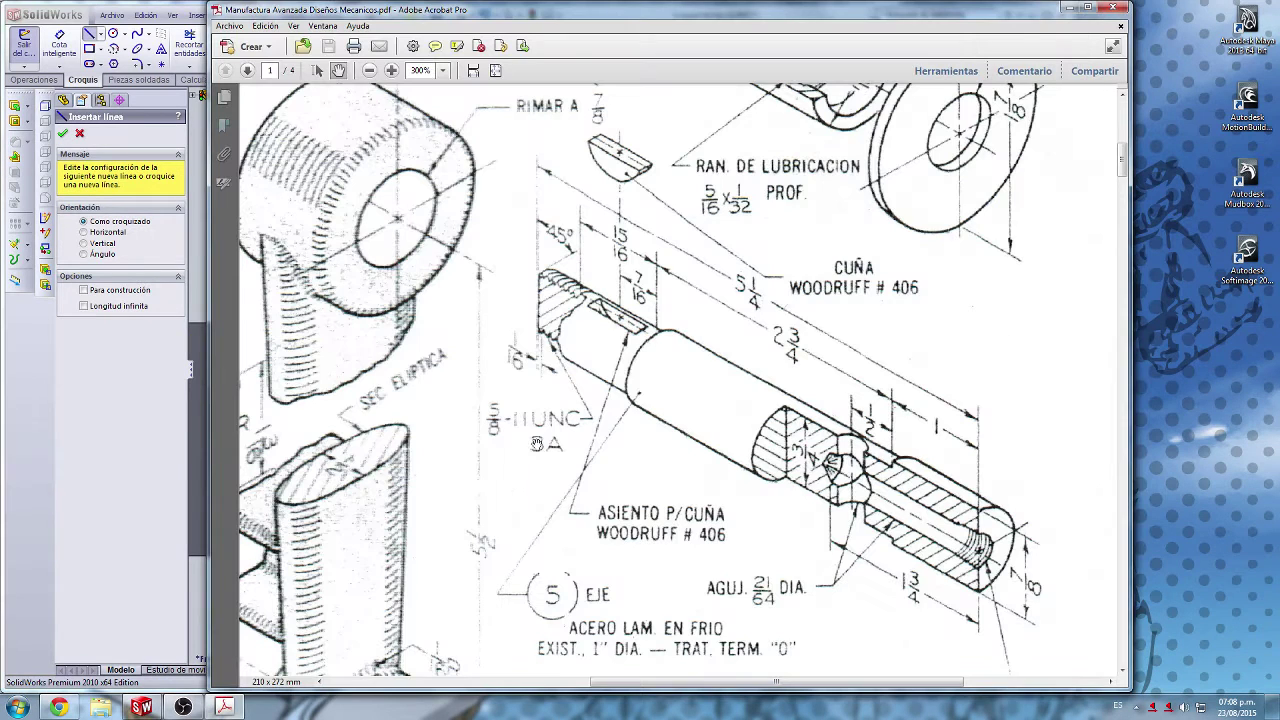
{"action": "left_click", "coordinate": [197, 358]}
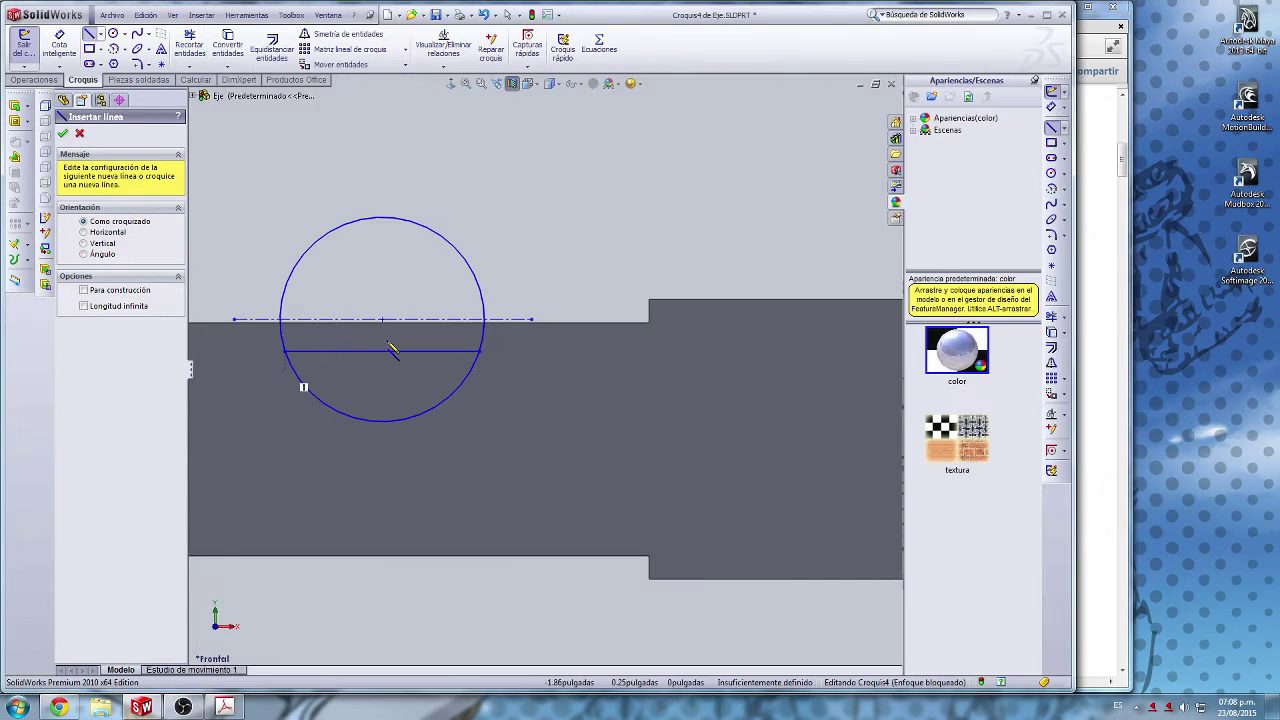
{"action": "left_click", "coordinate": [1051, 91]}
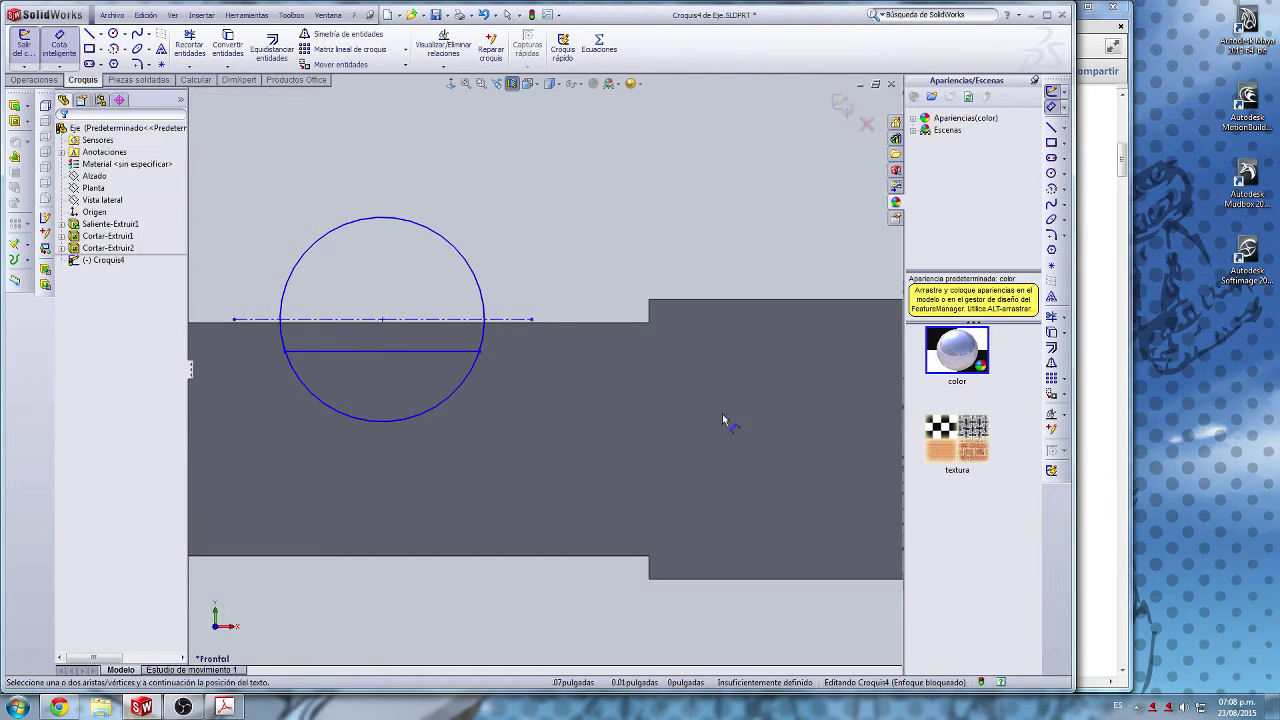
{"action": "left_click", "coordinate": [378, 352]}
{"action": "left_click", "coordinate": [400, 320]}
{"action": "left_click", "coordinate": [558, 333]}
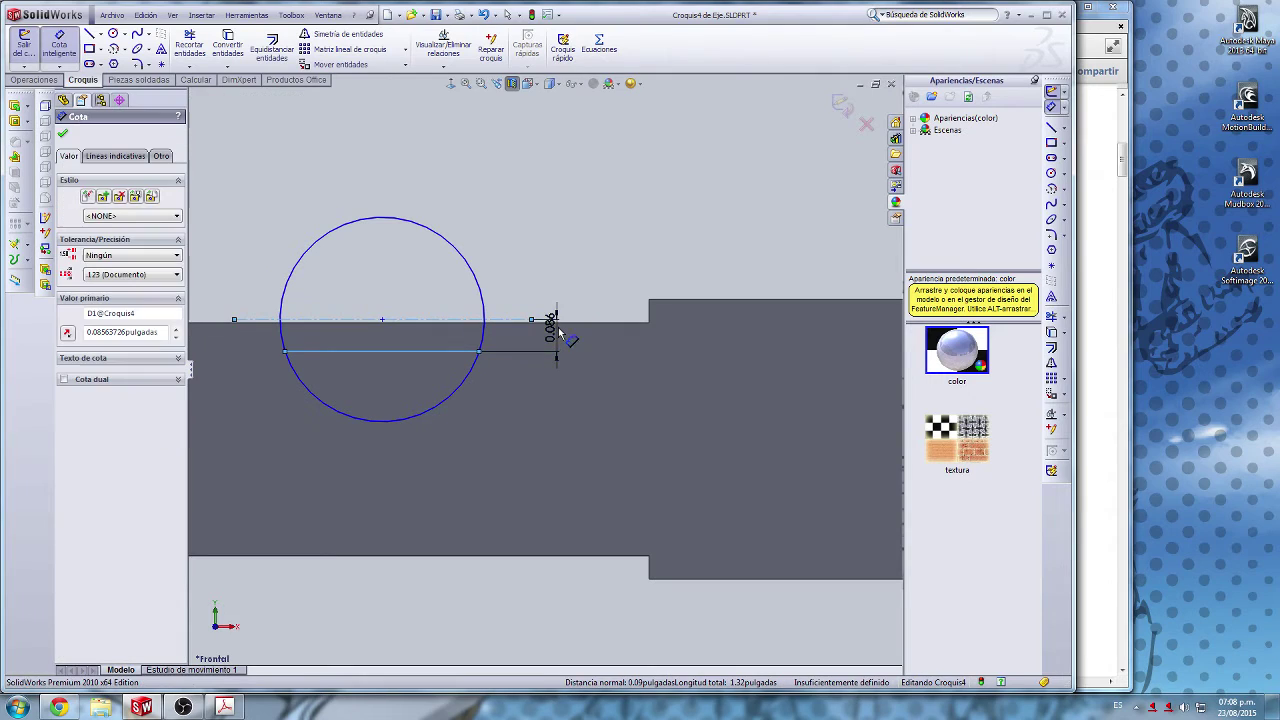
{"action": "type", "text": "1/16"}
{"action": "key", "text": "Return"}
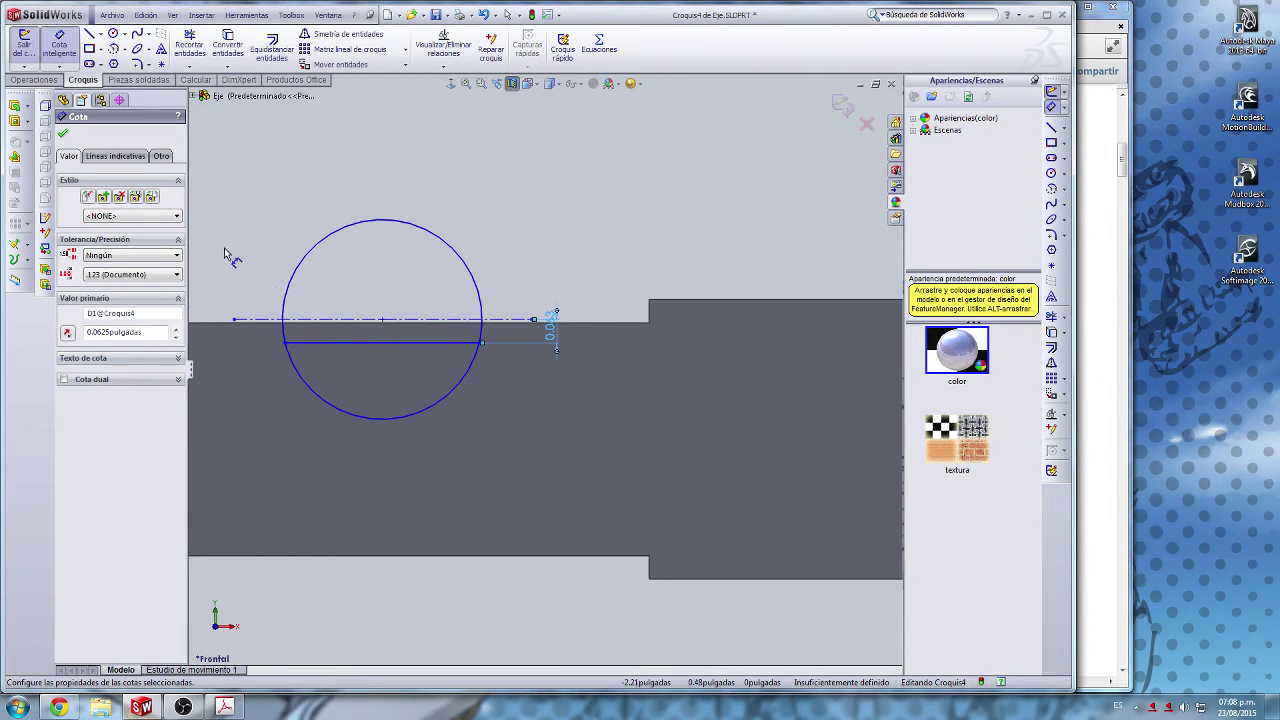
{"action": "scroll", "coordinate": [277, 286], "scroll_direction": "down", "scroll_amount": 1}
{"action": "scroll", "coordinate": [279, 285], "scroll_direction": "up", "scroll_amount": 1}
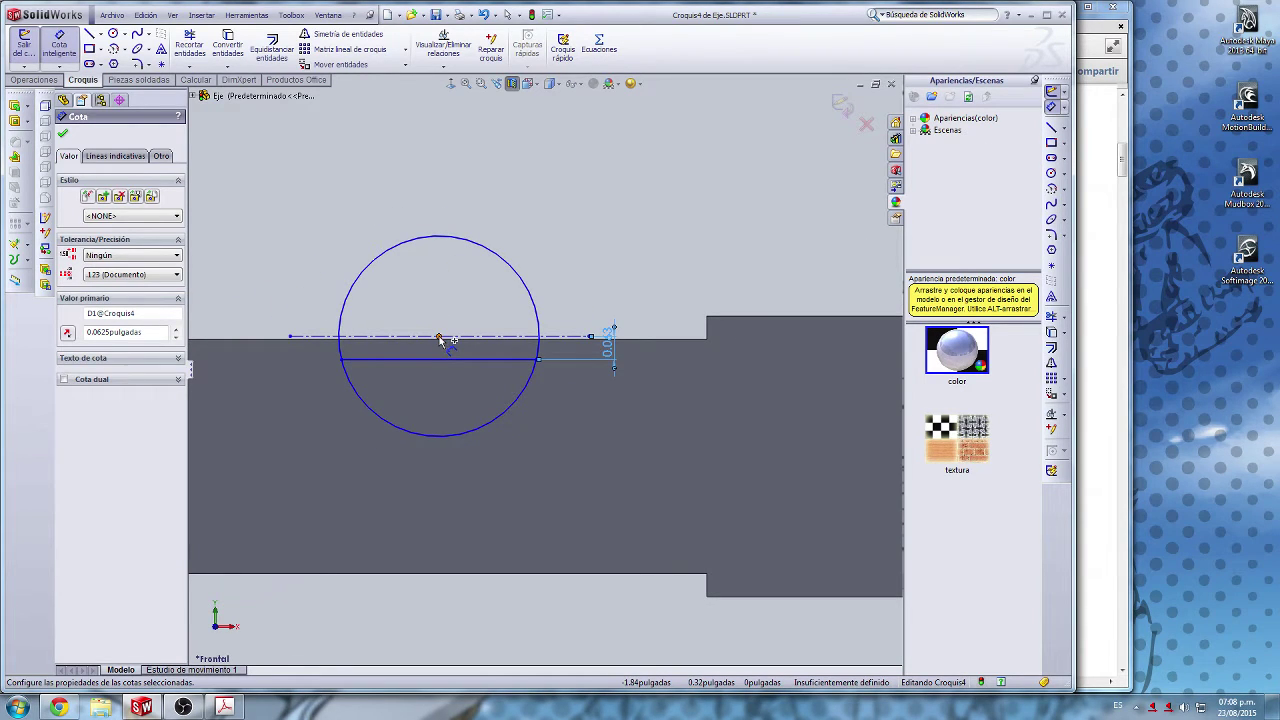
{"action": "key", "text": "Escape"}
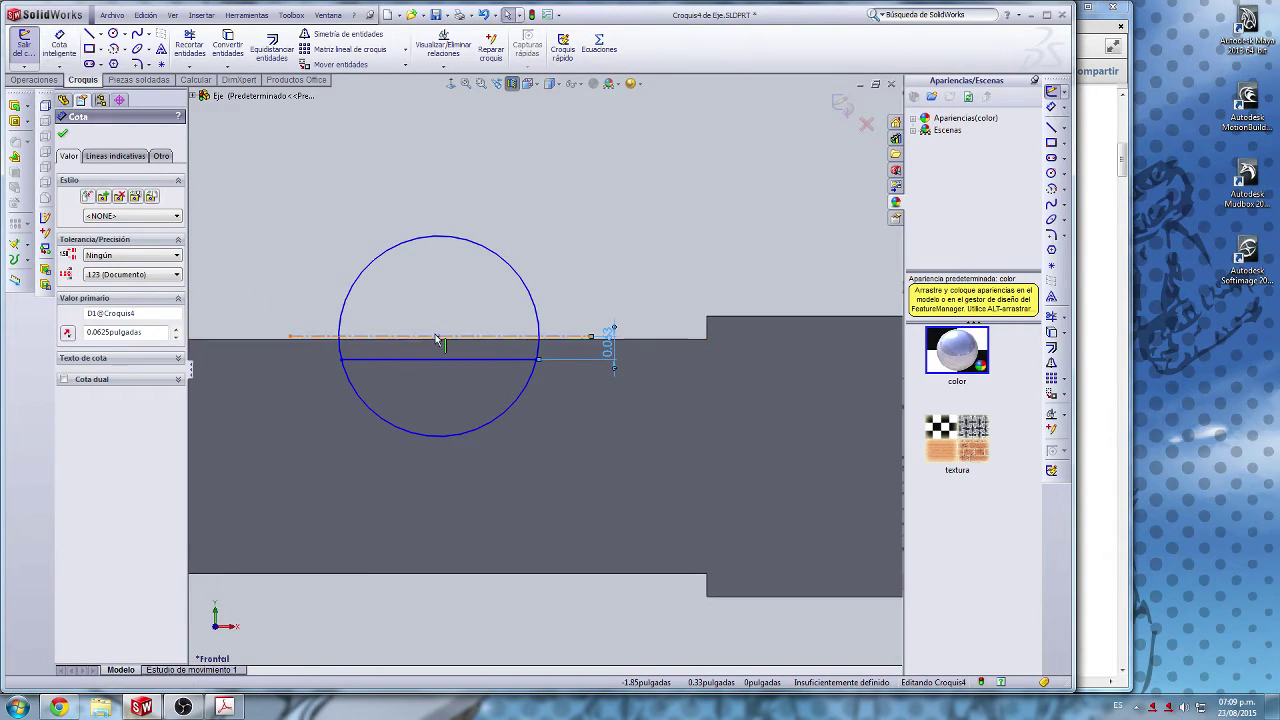
Step: Move the key seat circle with its chord and construction line upward, placing the centre at about Y 0.44 in
{"action": "left_click_drag", "start_coordinate": [438, 336], "coordinate": [439, 292]}
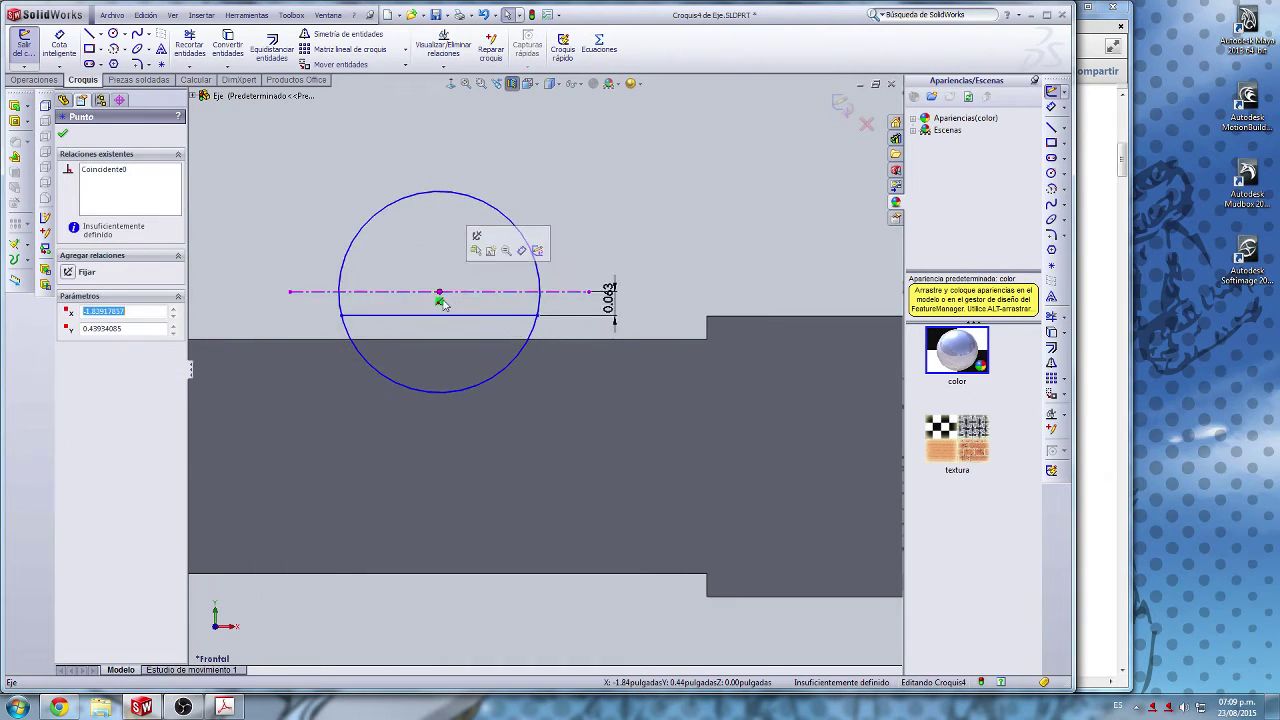
{"action": "left_click", "coordinate": [608, 298]}
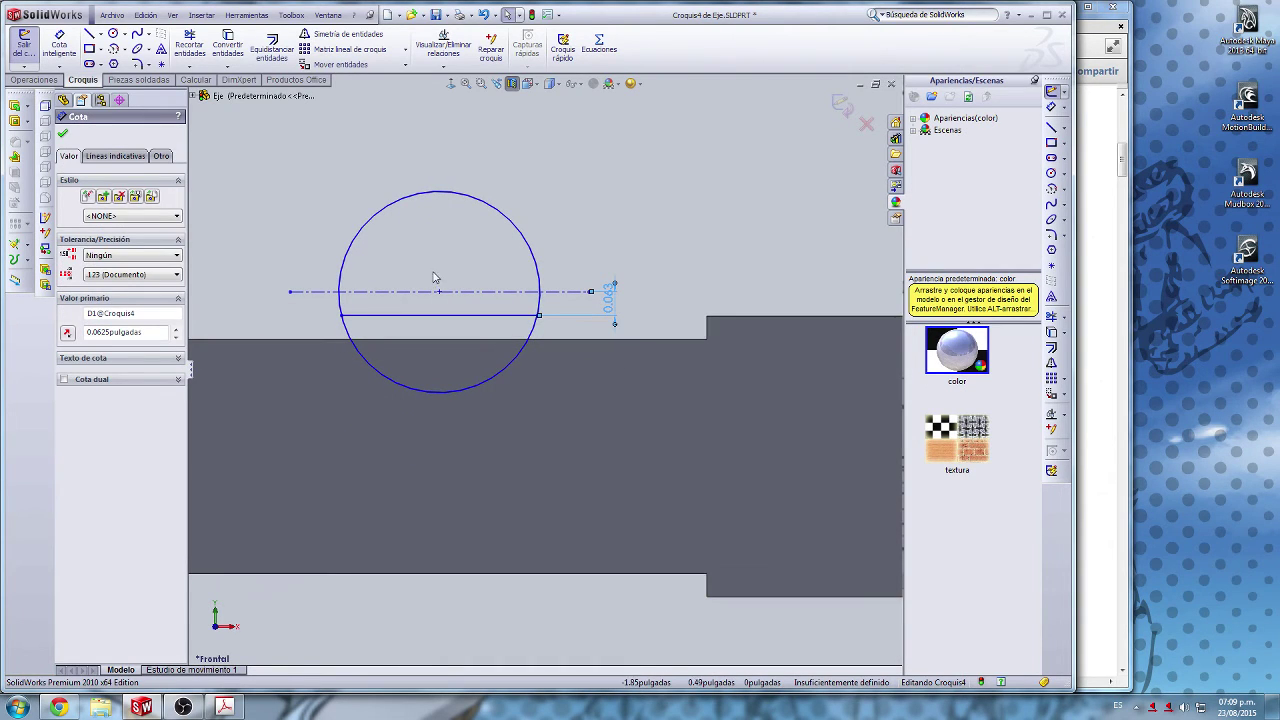
{"action": "key", "text": "z"}
{"action": "key", "text": "z"}
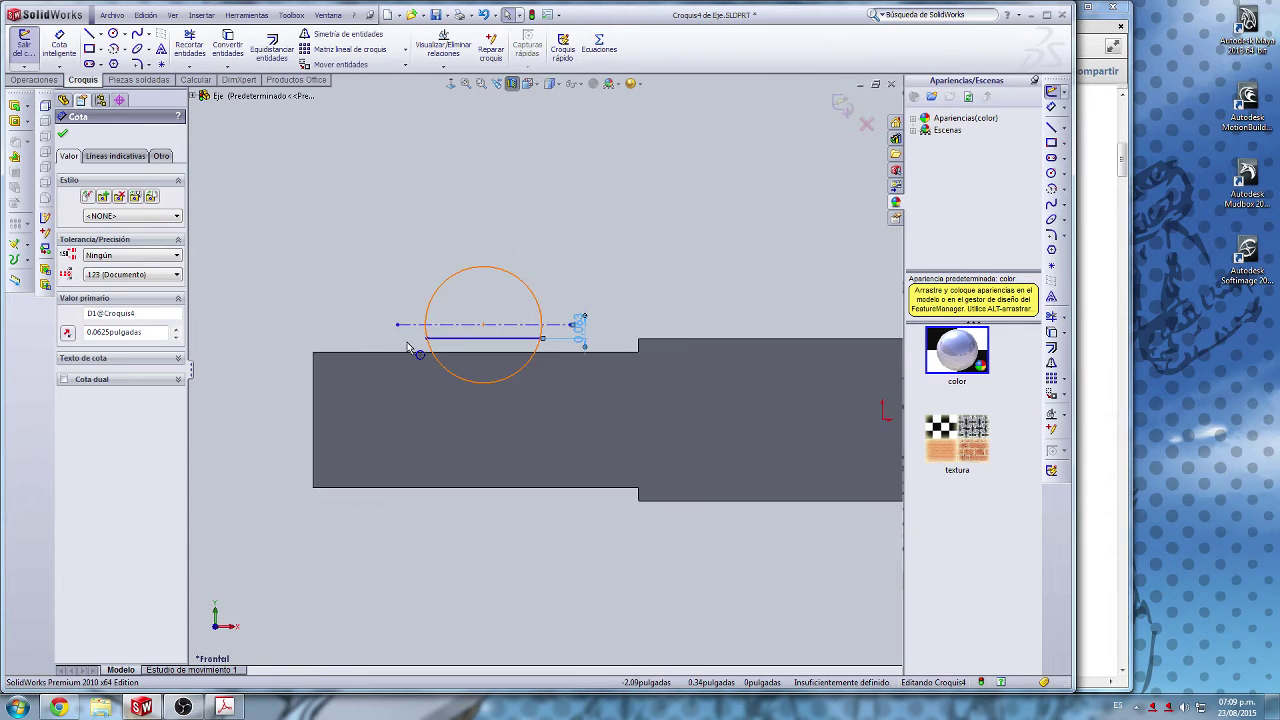
{"action": "scroll", "coordinate": [415, 345], "scroll_direction": "down", "scroll_amount": 4}
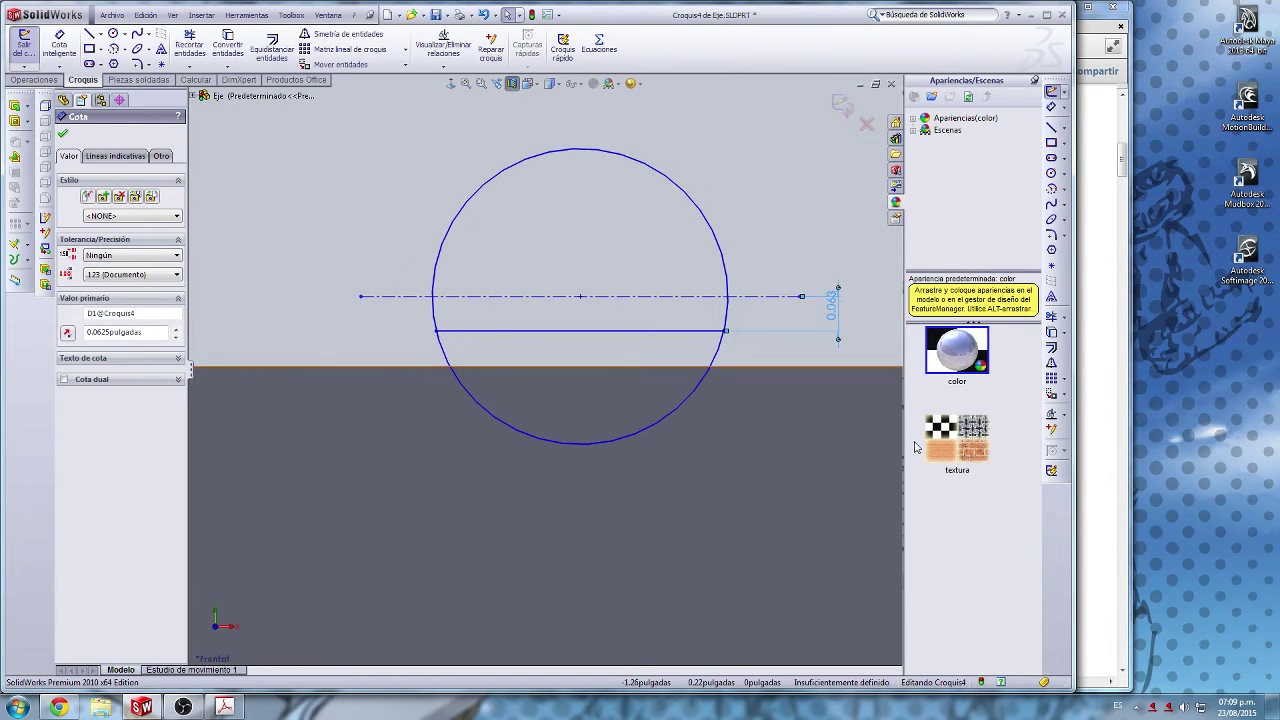
Step: Examine the shaft's Woodruff key seat and the bracket hub's keyway callout in the PDF drawing, and return to the sketch
{"action": "left_click", "coordinate": [1096, 300]}
{"action": "scroll", "coordinate": [700, 349], "scroll_direction": "down", "scroll_amount": 2}
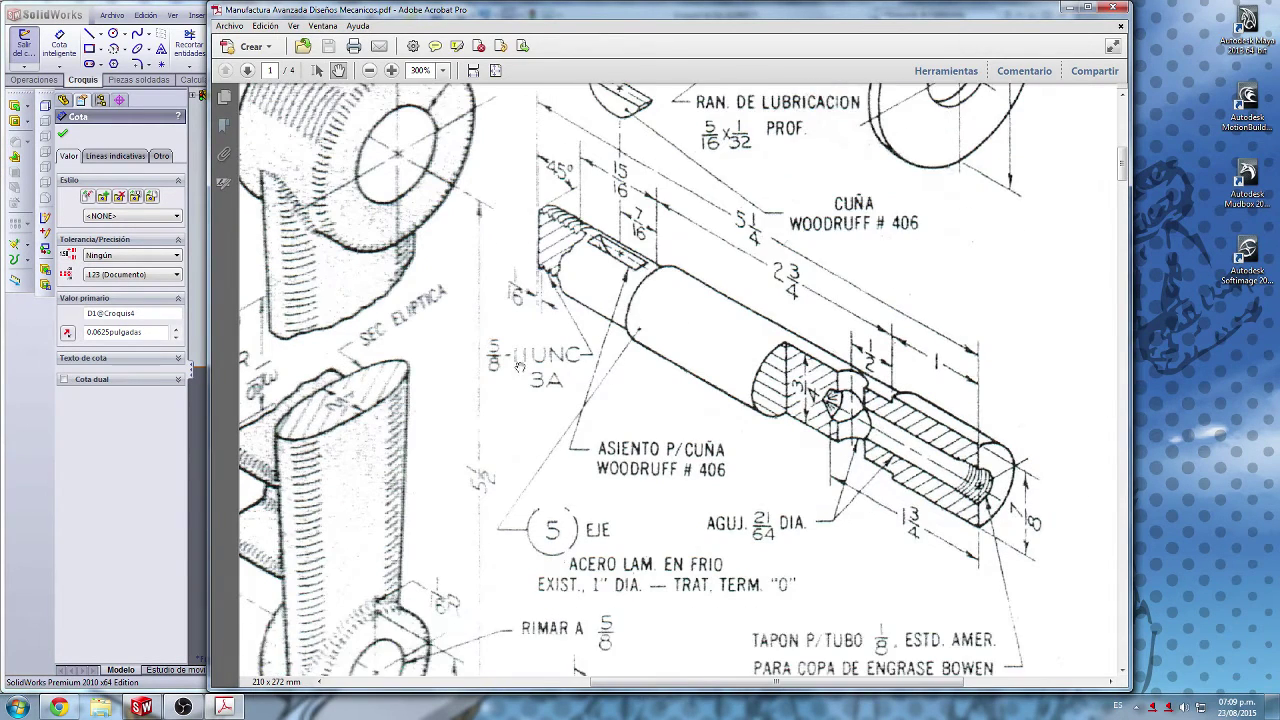
{"action": "scroll", "coordinate": [467, 368], "scroll_direction": "up", "scroll_amount": 3}
{"action": "left_click_drag", "start_coordinate": [477, 370], "coordinate": [751, 523]}
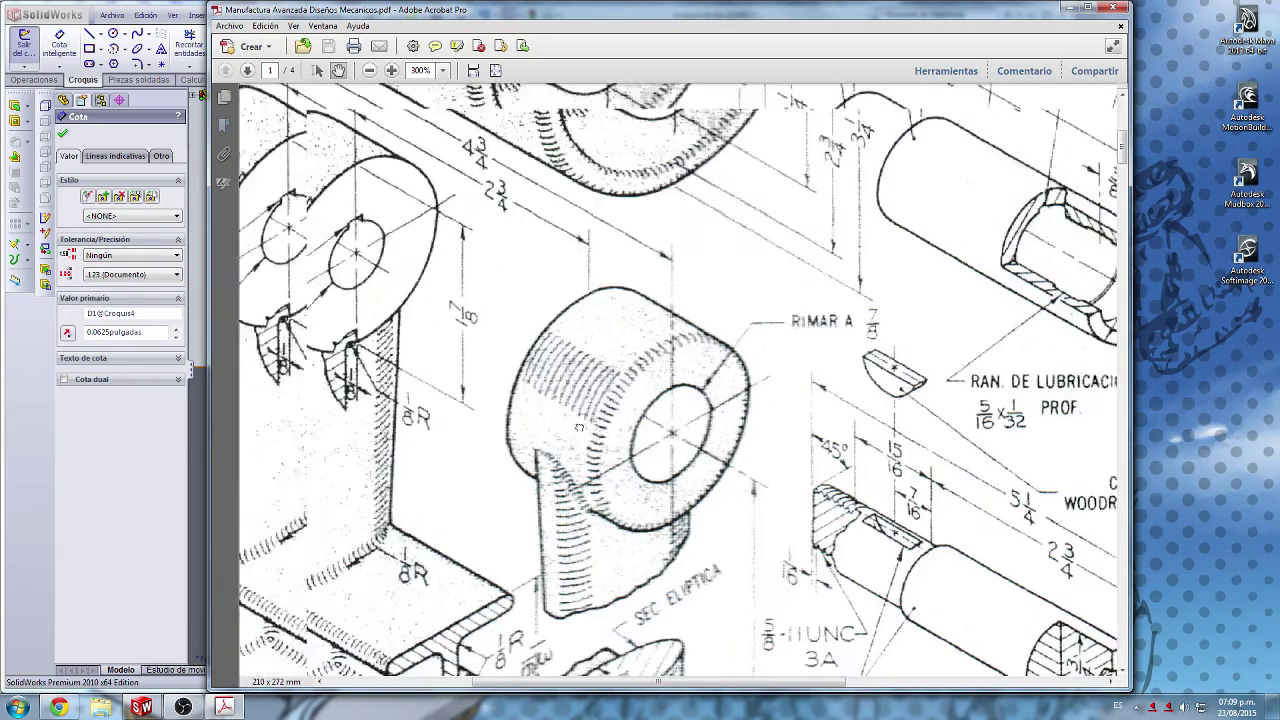
{"action": "left_click_drag", "start_coordinate": [351, 318], "coordinate": [433, 350]}
{"action": "left_click_drag", "start_coordinate": [431, 266], "coordinate": [528, 292]}
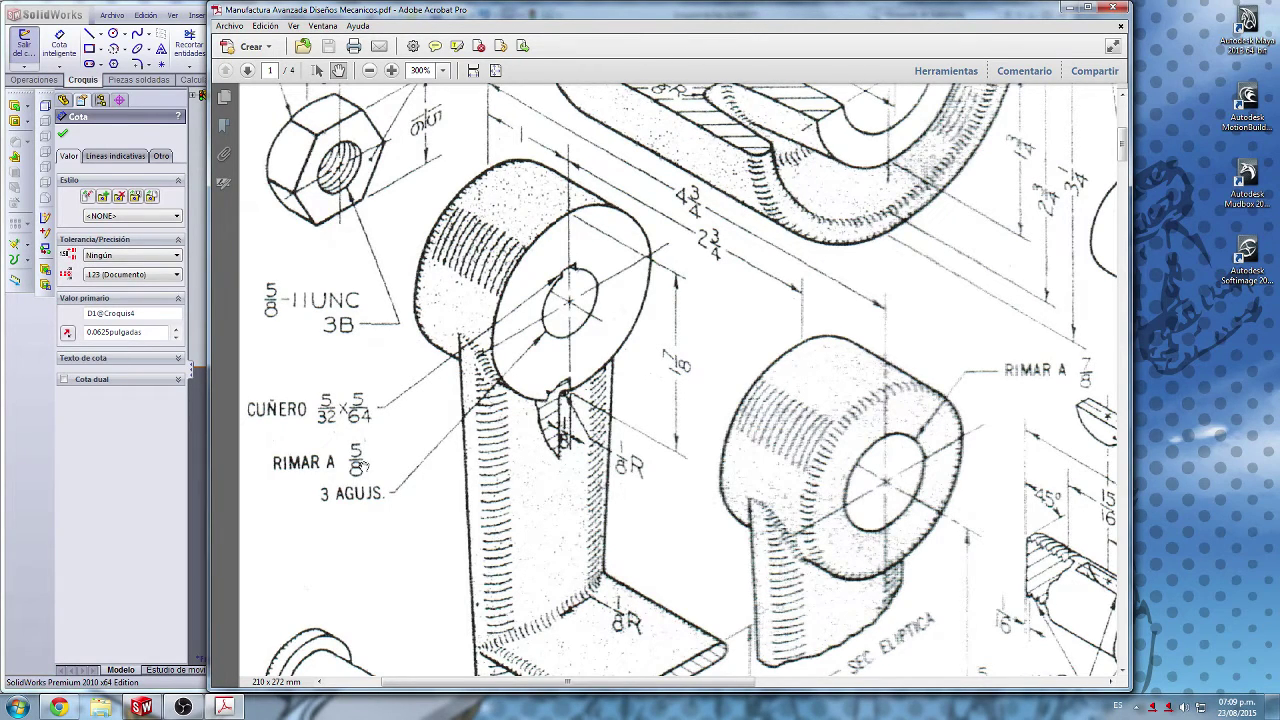
{"action": "left_click", "coordinate": [113, 464]}
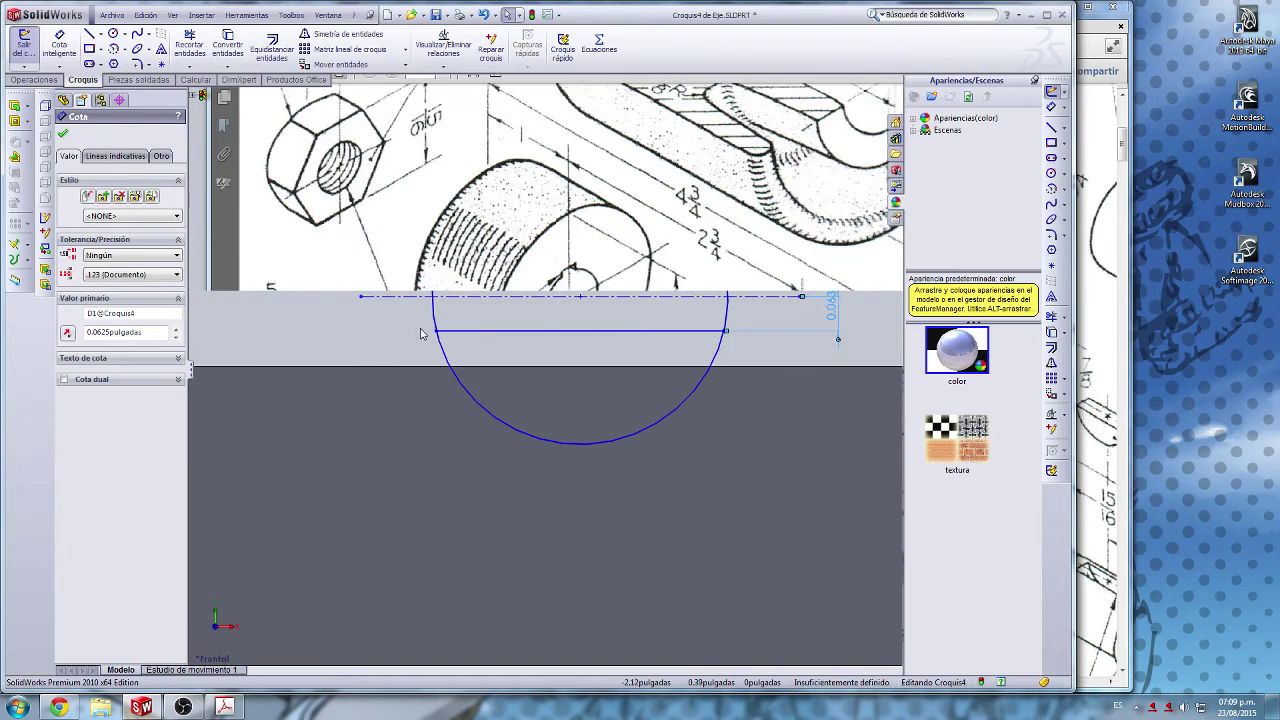
{"action": "left_click", "coordinate": [817, 225]}
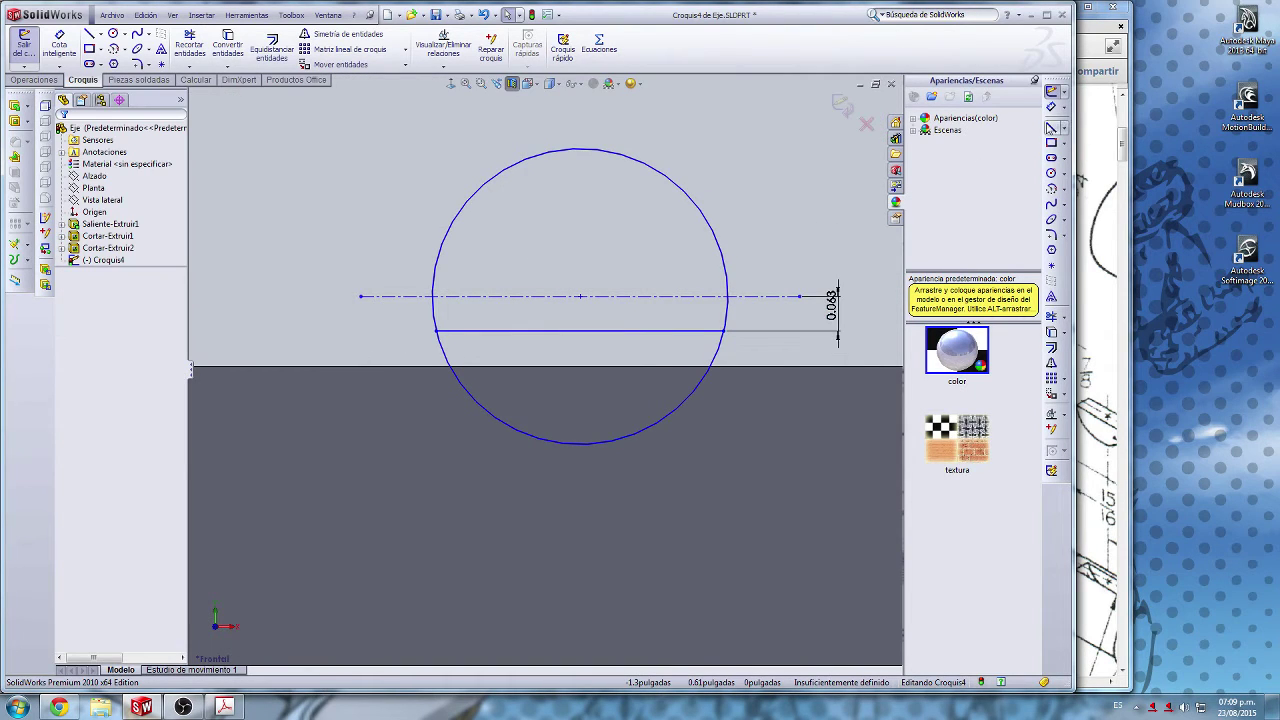
{"action": "left_click", "coordinate": [1051, 108]}
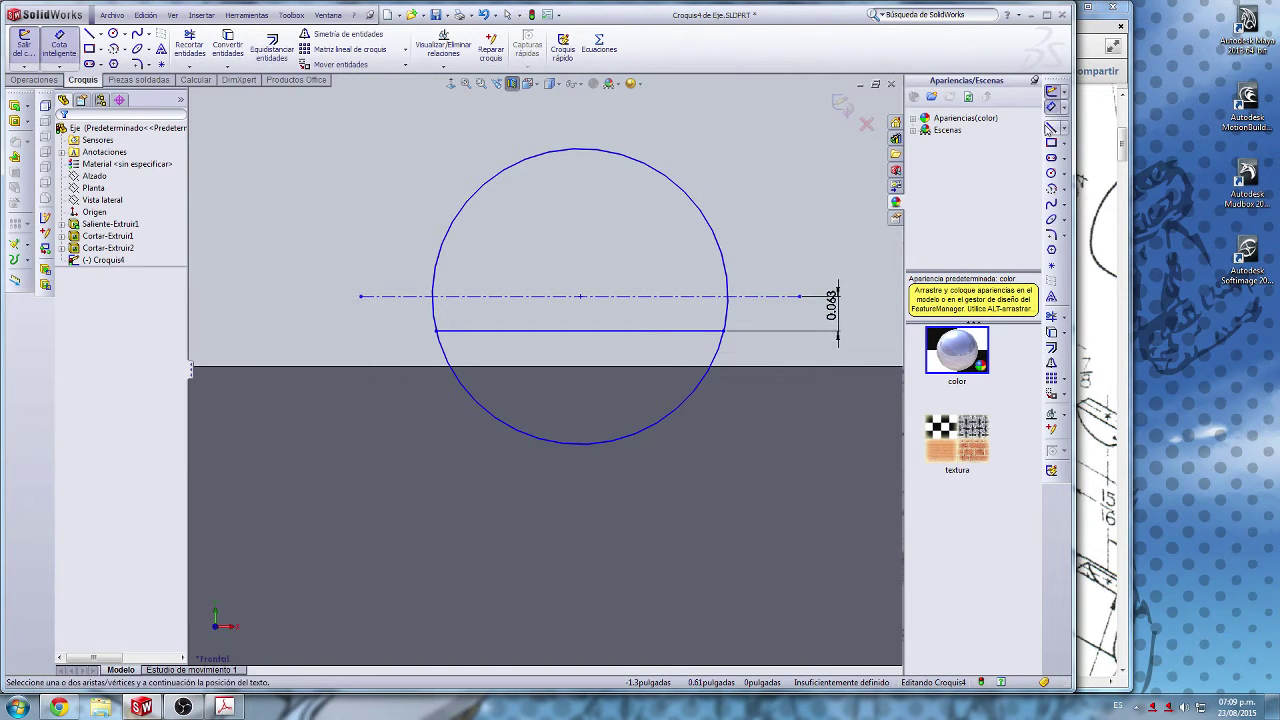
{"action": "left_click", "coordinate": [546, 331]}
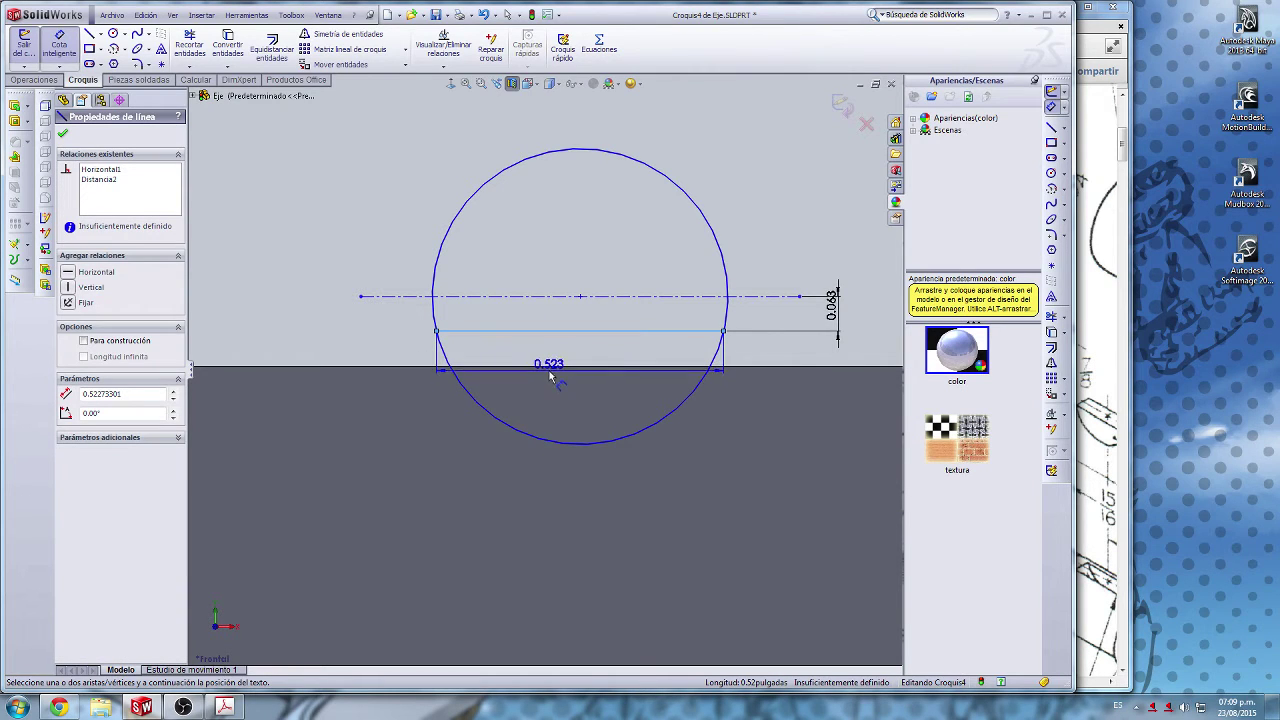
{"action": "scroll", "coordinate": [547, 374], "scroll_direction": "up", "scroll_amount": 5}
{"action": "scroll", "coordinate": [436, 368], "scroll_direction": "down", "scroll_amount": 3}
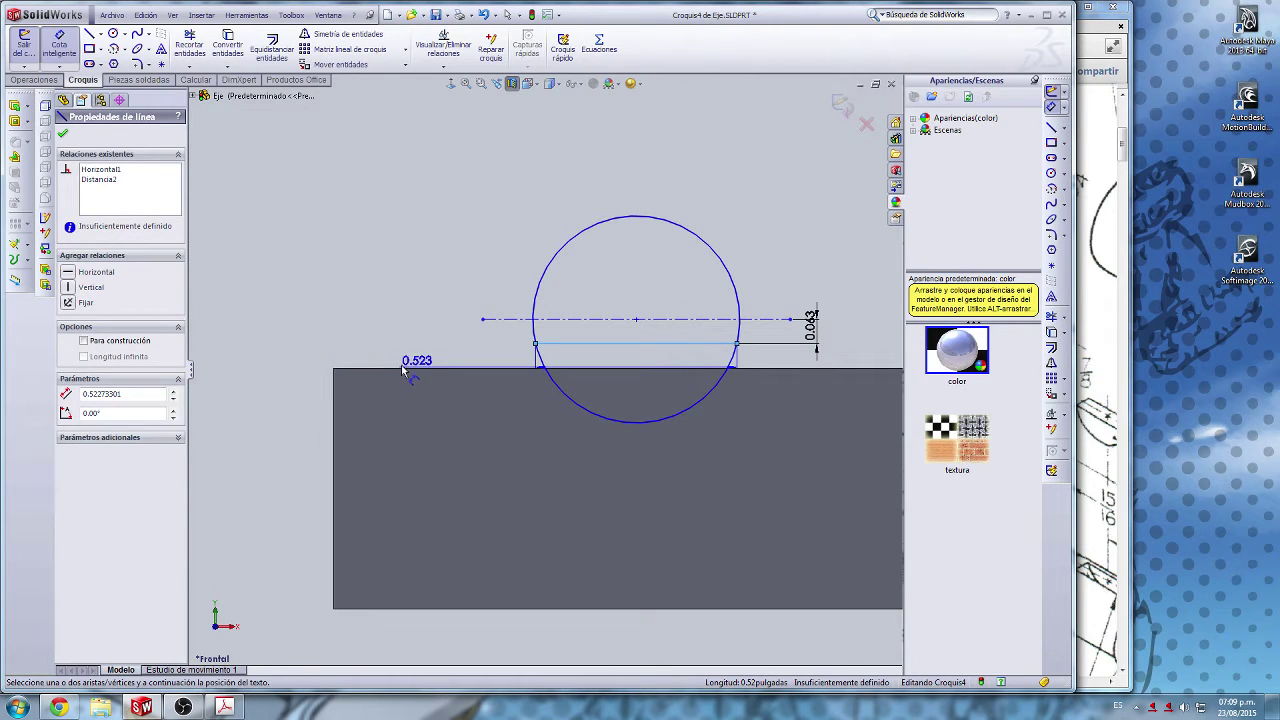
{"action": "key", "text": "Escape"}
{"action": "key", "text": "Escape"}
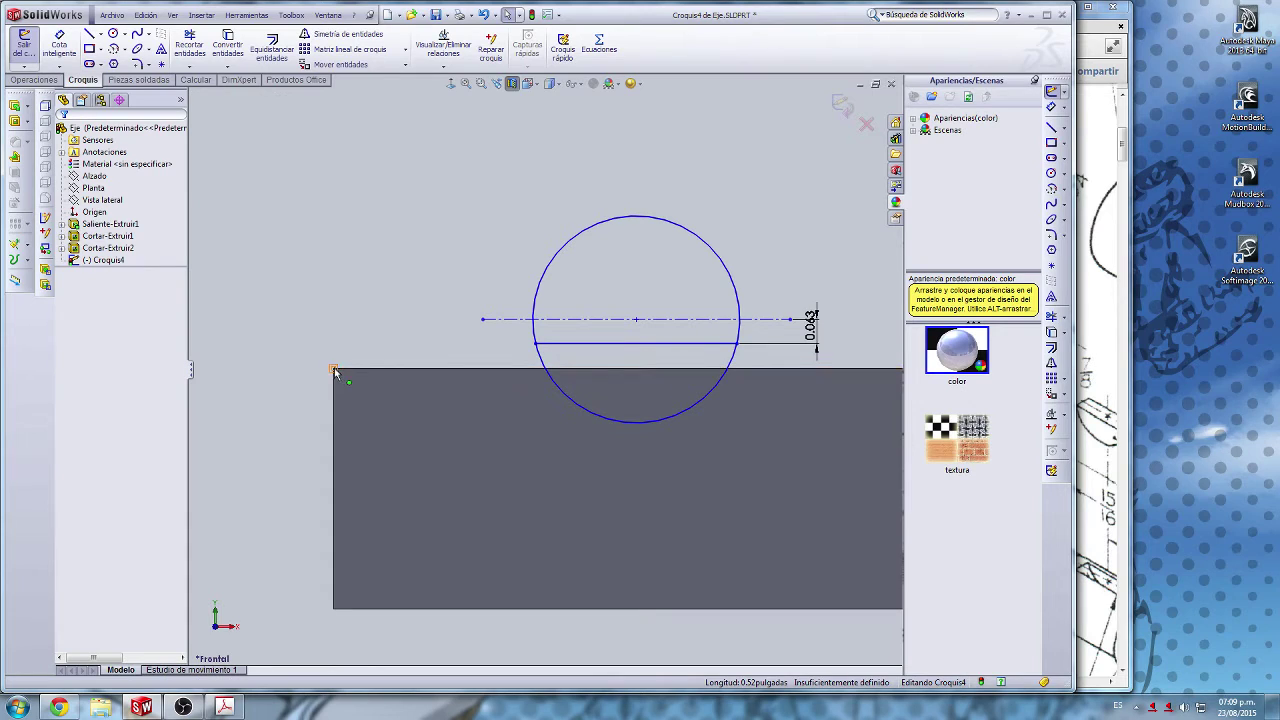
{"action": "left_click", "coordinate": [1051, 106]}
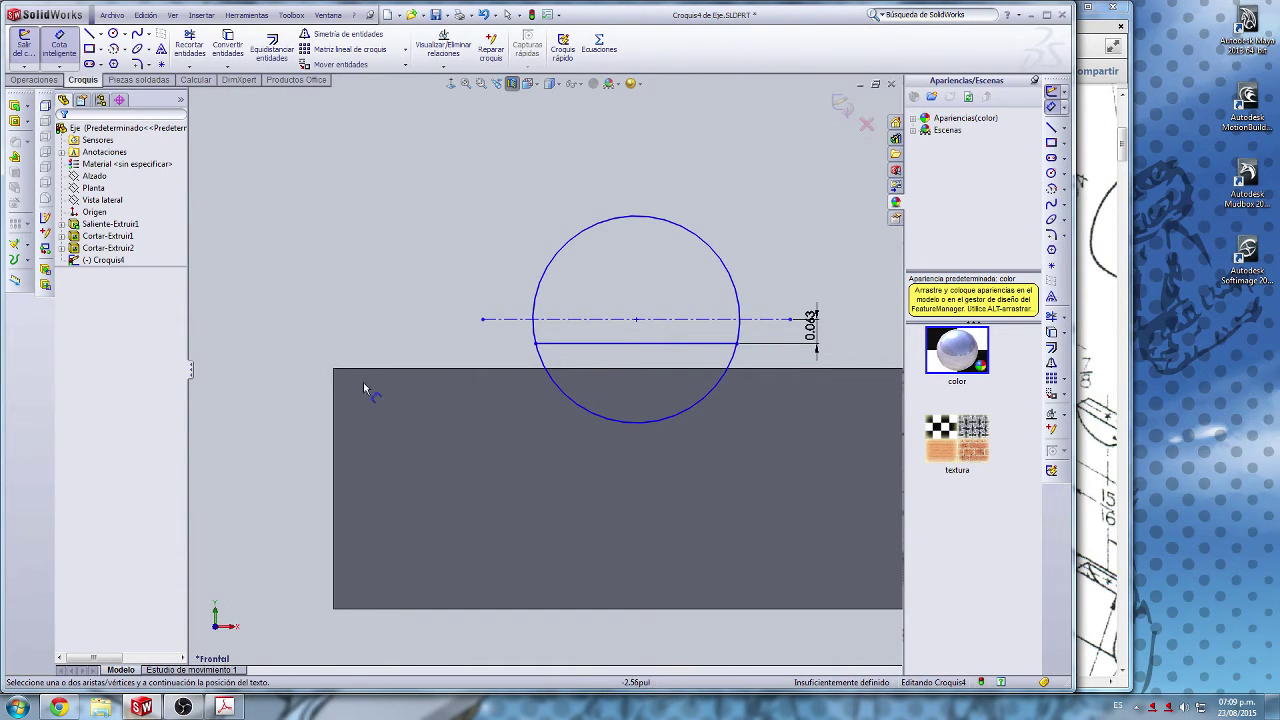
{"action": "scroll", "coordinate": [707, 357], "scroll_direction": "up", "scroll_amount": 6}
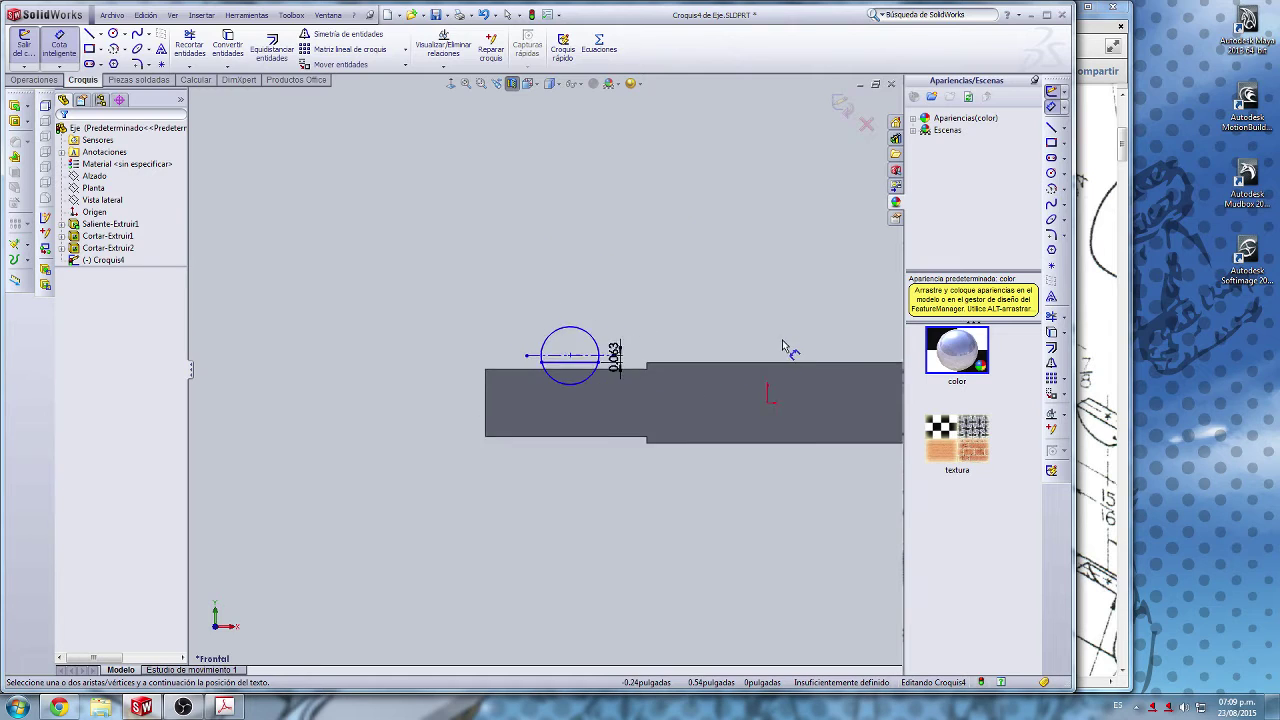
{"action": "scroll", "coordinate": [478, 384], "scroll_direction": "down", "scroll_amount": 5}
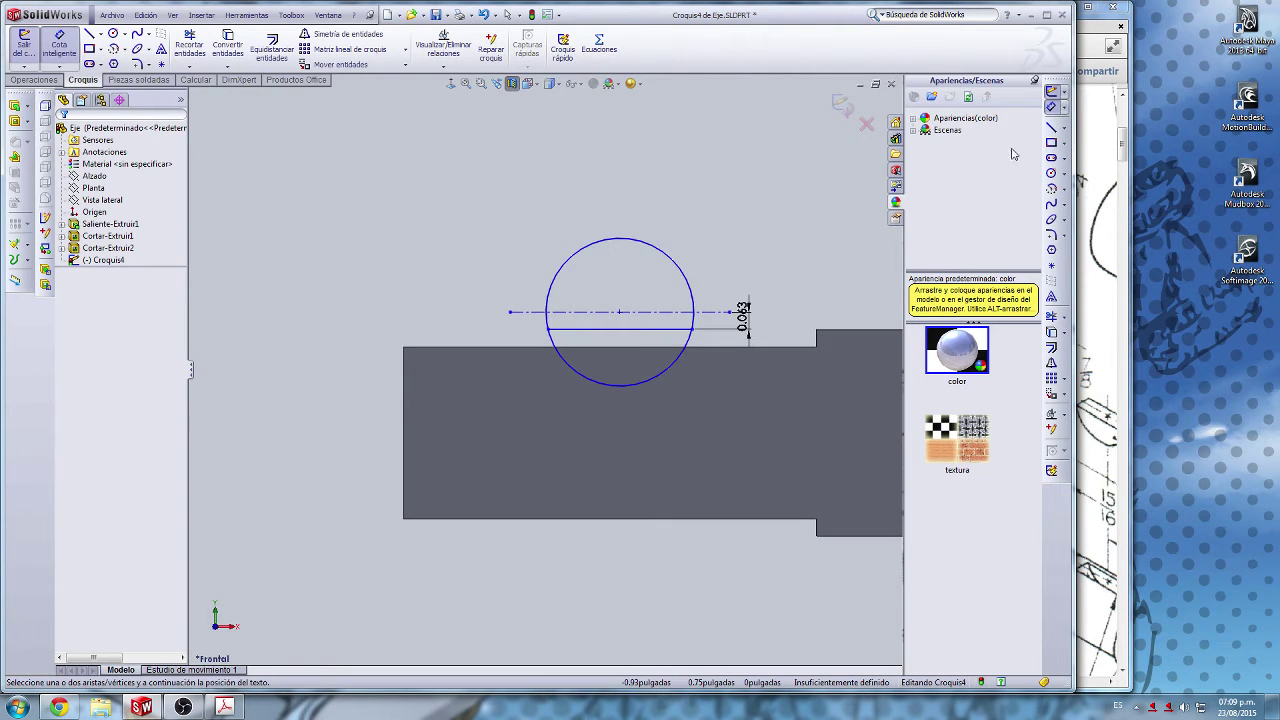
{"action": "left_click", "coordinate": [1052, 106]}
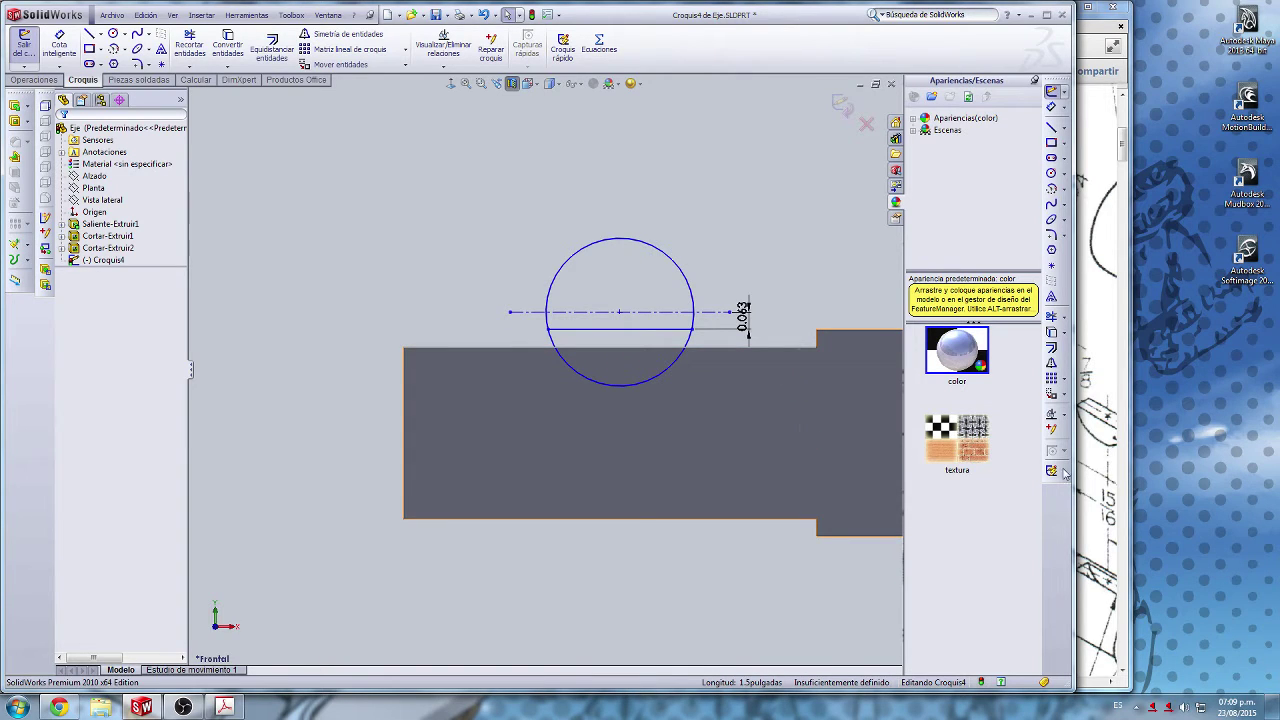
Step: Try to offset the narrow end section's upper edge into the key seat sketch
{"action": "left_click", "coordinate": [1051, 347]}
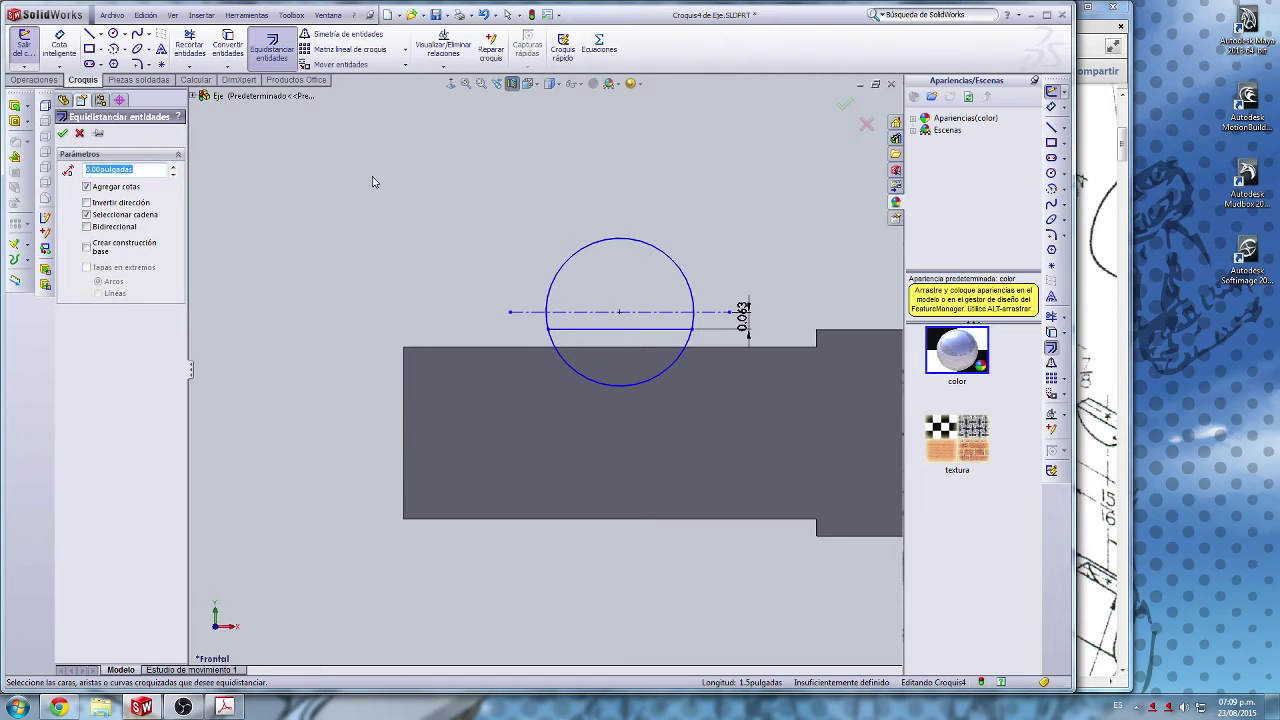
{"action": "left_click", "coordinate": [63, 135]}
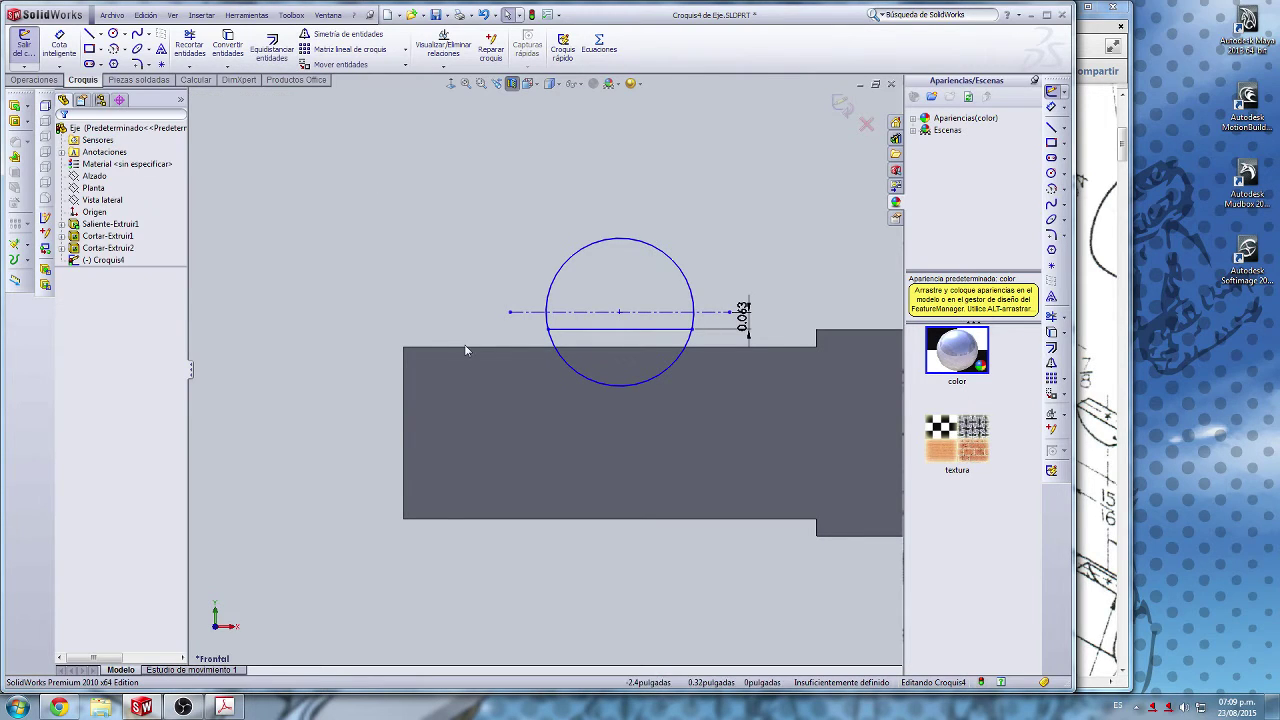
{"action": "left_click", "coordinate": [801, 347]}
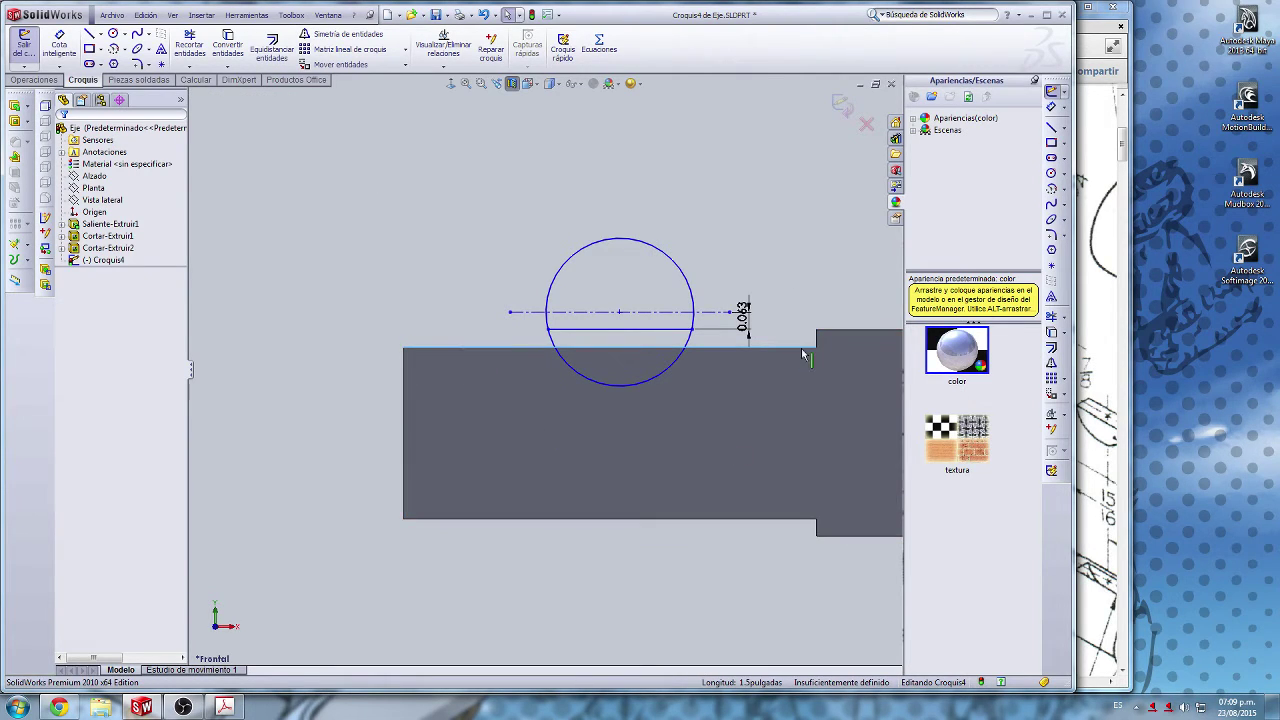
{"action": "left_click", "coordinate": [805, 181]}
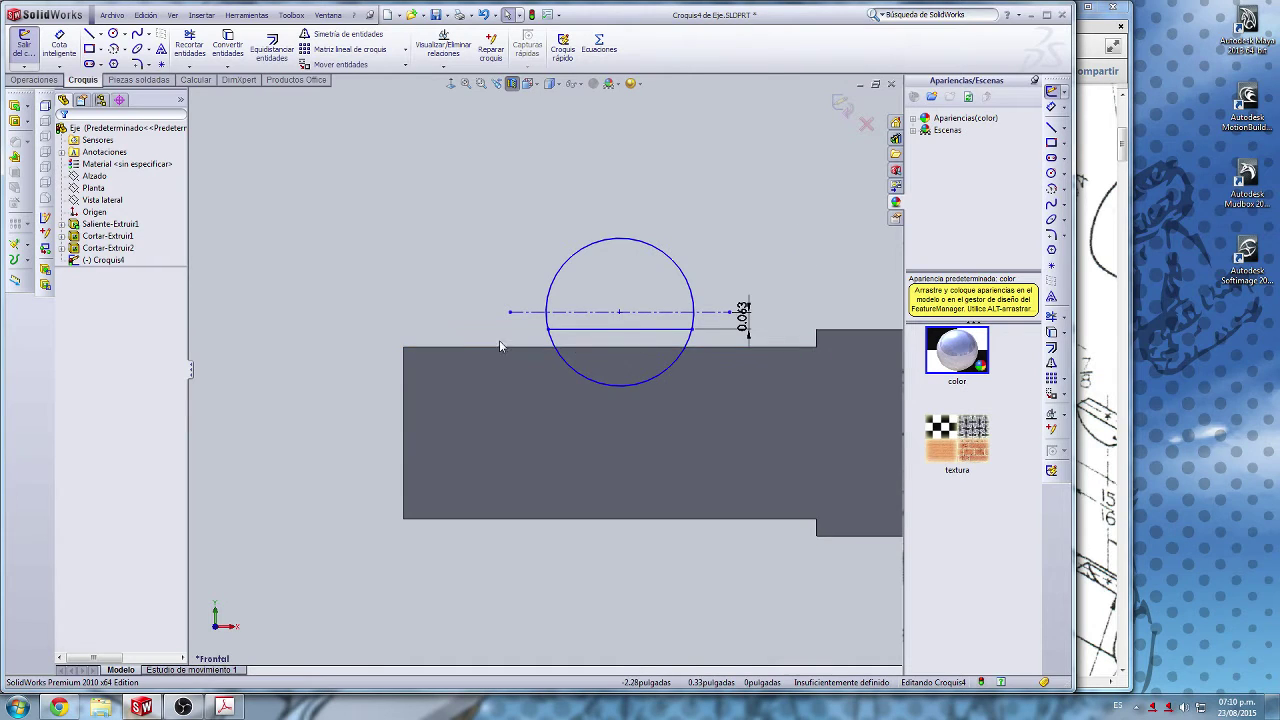
{"action": "middle_click_drag", "start_coordinate": [499, 345], "coordinate": [470, 483]}
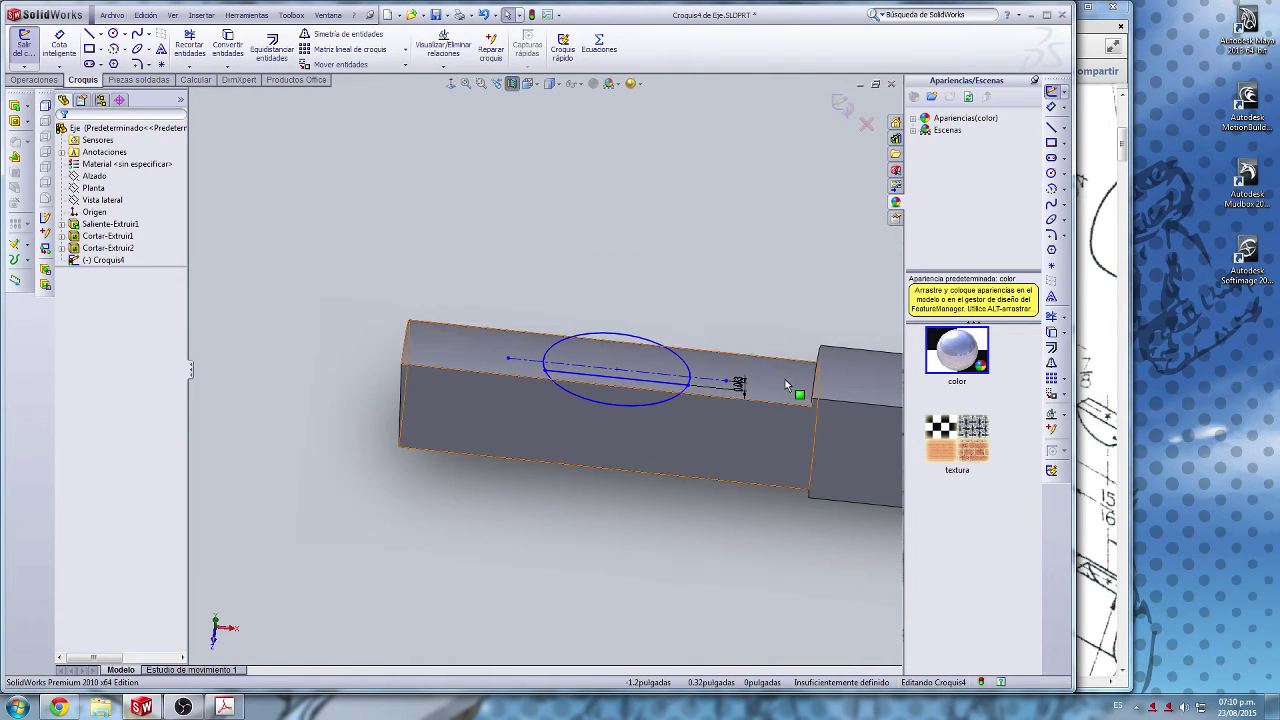
{"action": "middle_click_drag", "start_coordinate": [786, 385], "coordinate": [865, 386]}
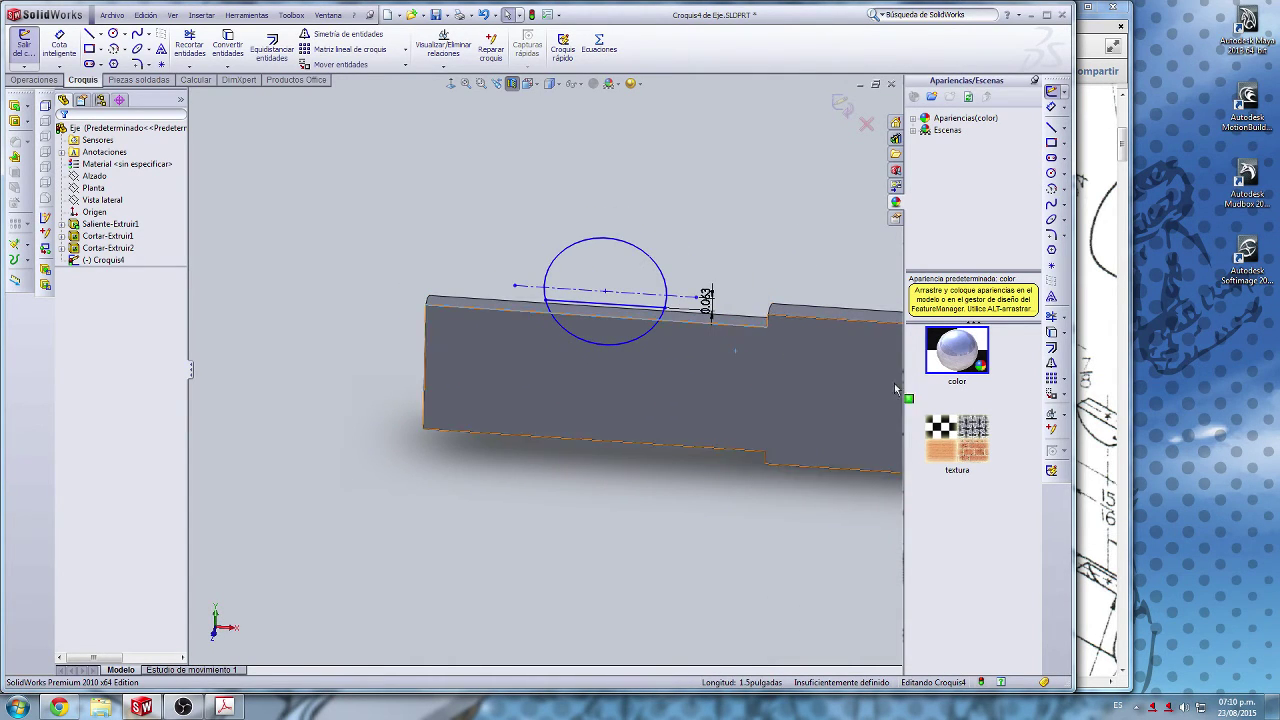
{"action": "left_click", "coordinate": [272, 45]}
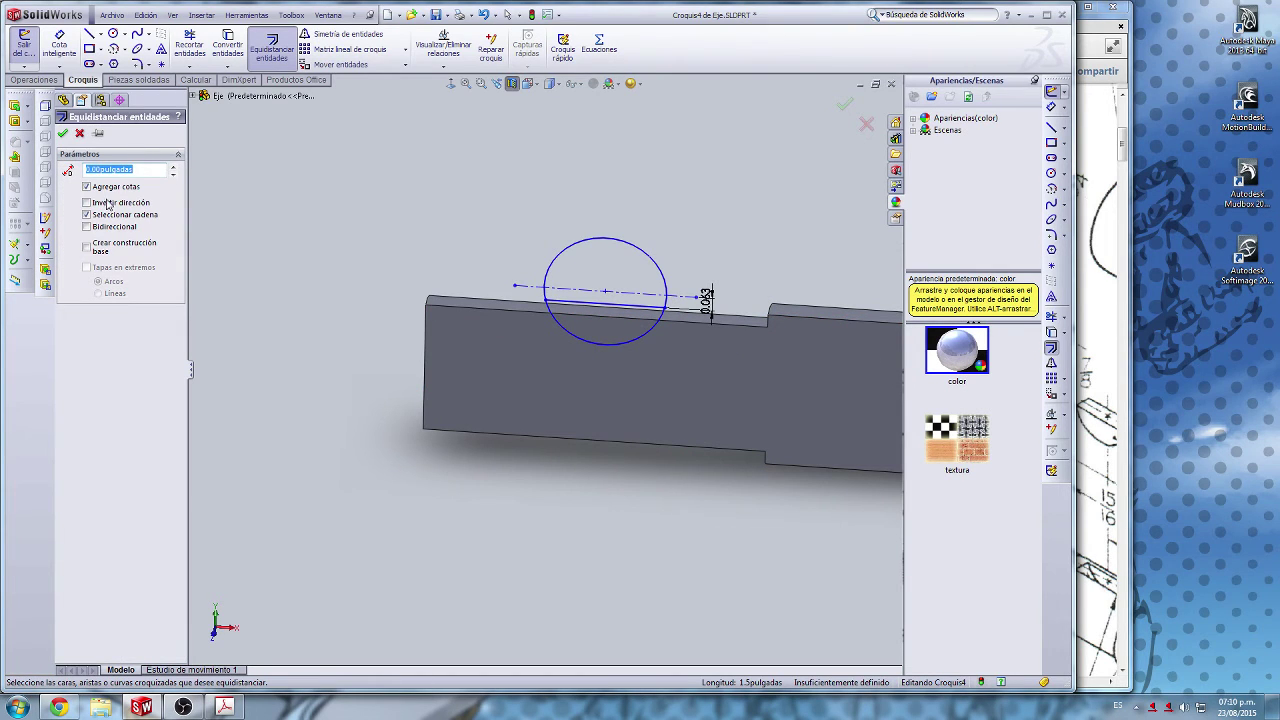
{"action": "left_click", "coordinate": [63, 133]}
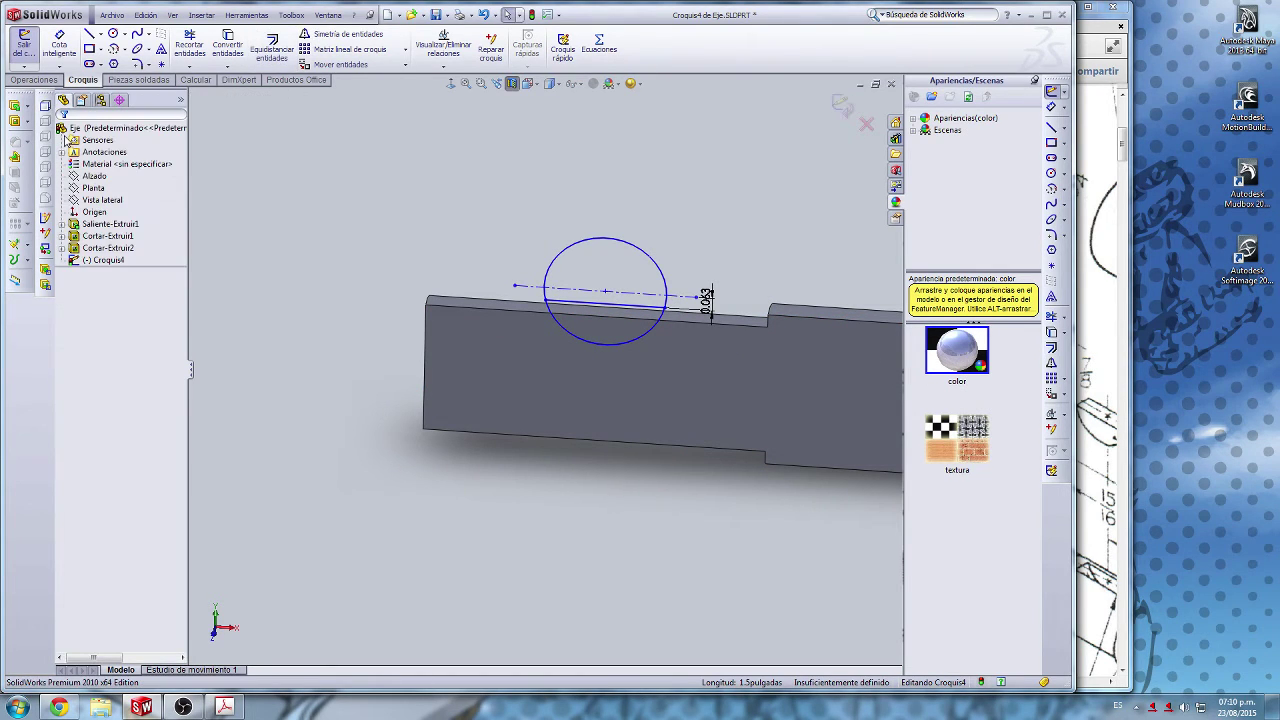
Step: Try to dimension the key seat sketch from the circular edge at the narrow section's end
{"action": "middle_click_drag", "start_coordinate": [665, 385], "coordinate": [303, 342]}
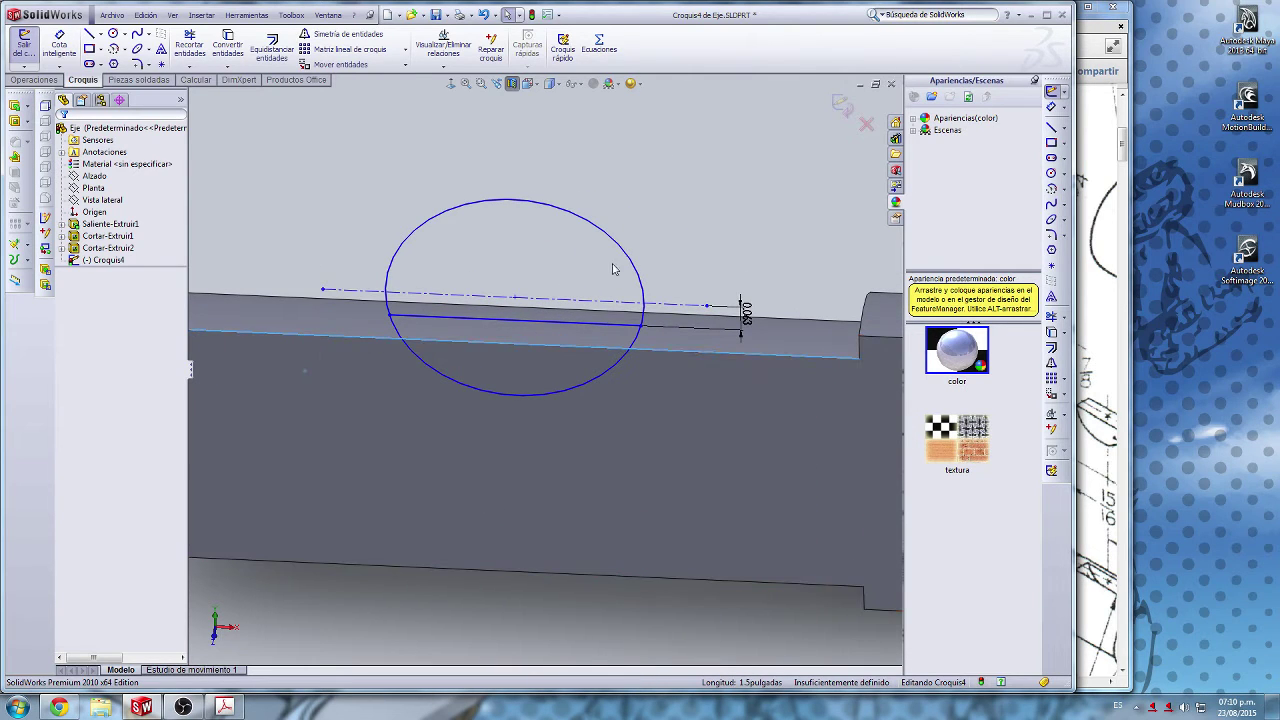
{"action": "middle_click_drag", "start_coordinate": [613, 268], "coordinate": [823, 320]}
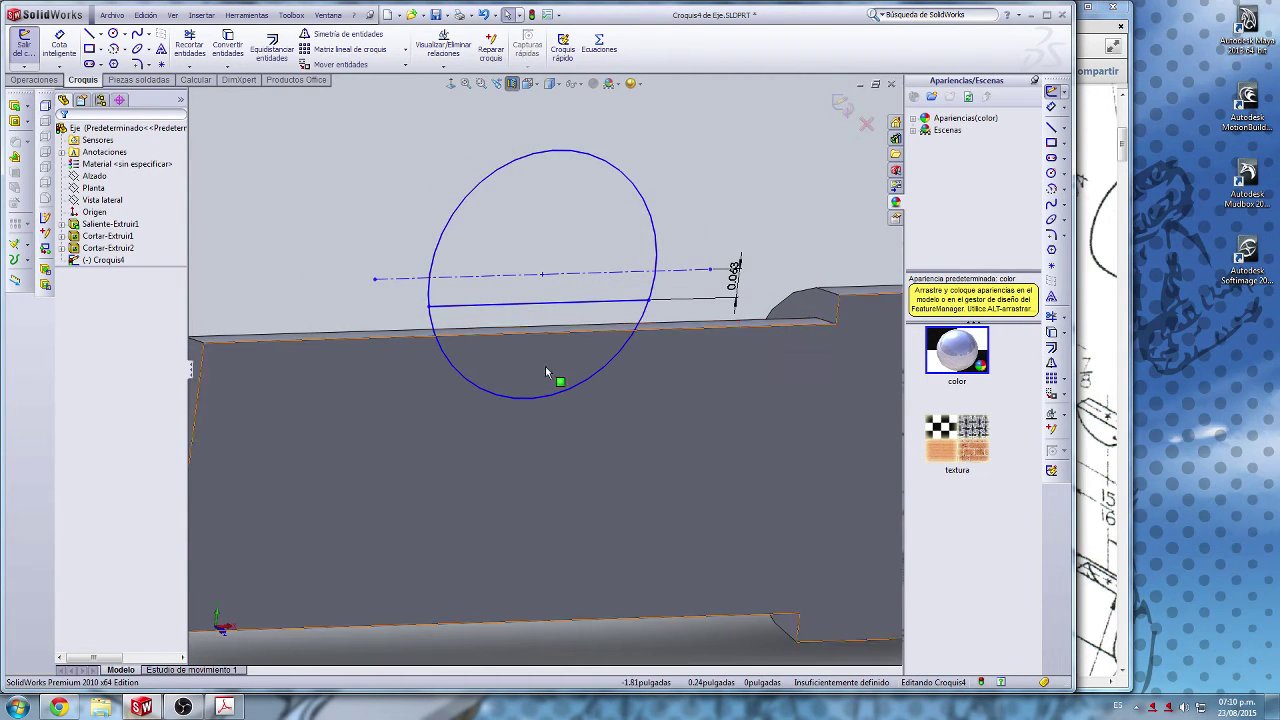
{"action": "middle_click_drag", "start_coordinate": [545, 366], "coordinate": [489, 366]}
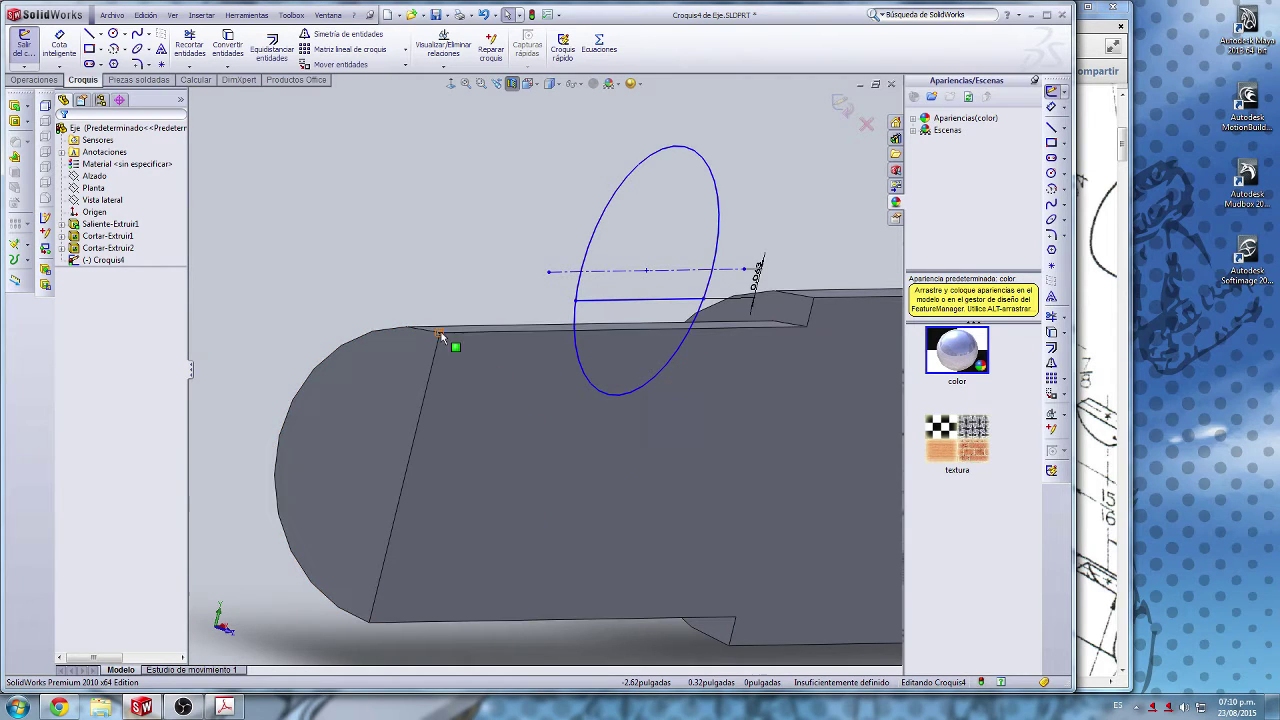
{"action": "left_click", "coordinate": [441, 335]}
{"action": "left_click", "coordinate": [1051, 108]}
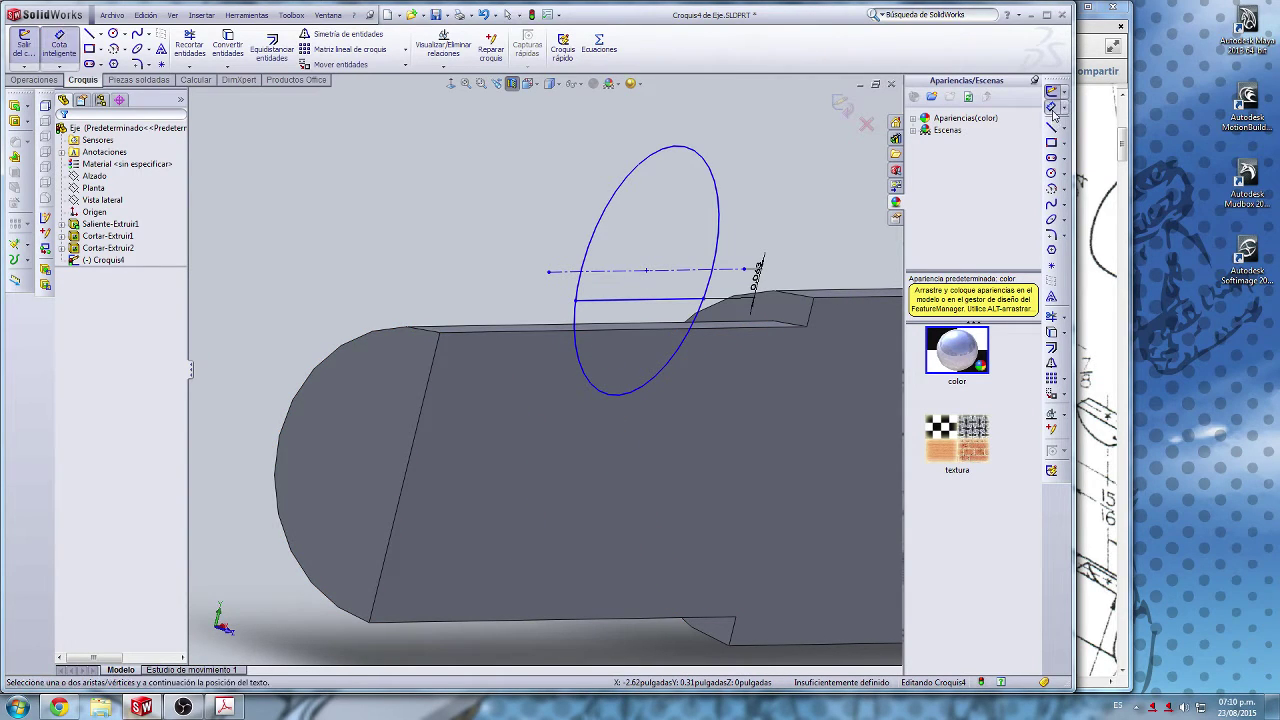
{"action": "scroll", "coordinate": [440, 345], "scroll_direction": "down", "scroll_amount": 5}
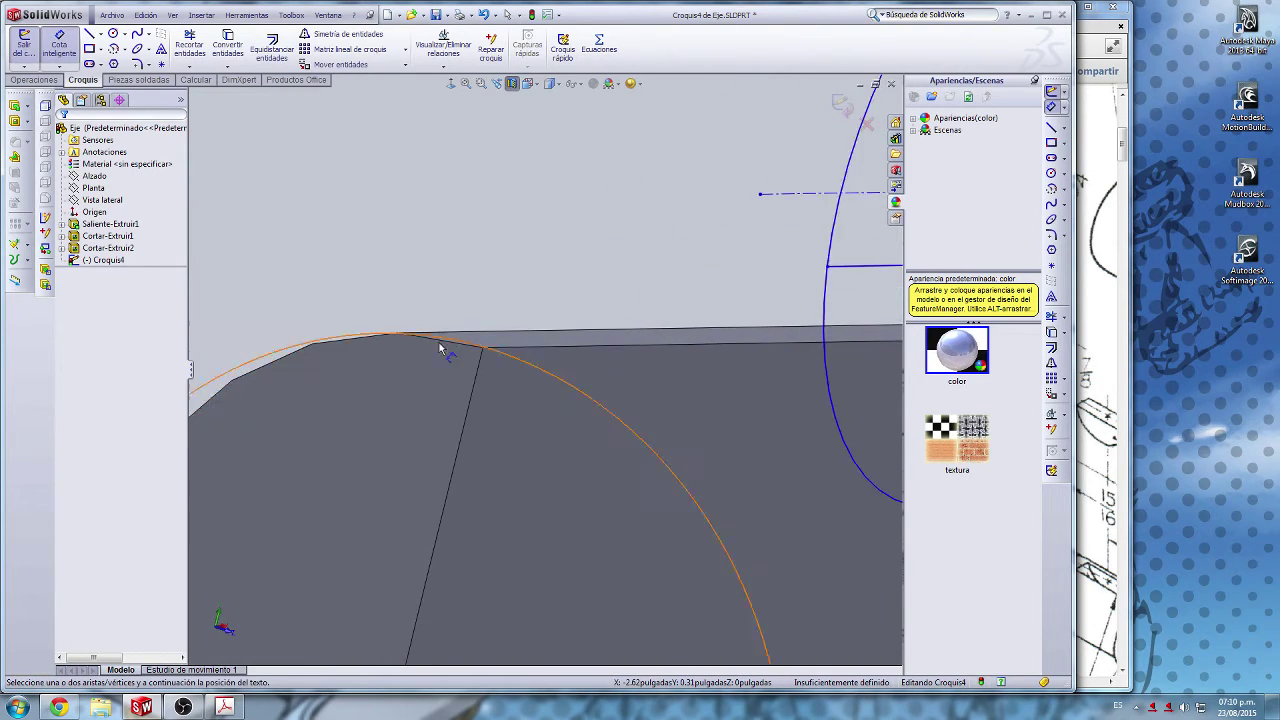
{"action": "left_click", "coordinate": [497, 346]}
{"action": "scroll", "coordinate": [497, 346], "scroll_direction": "up", "scroll_amount": 5}
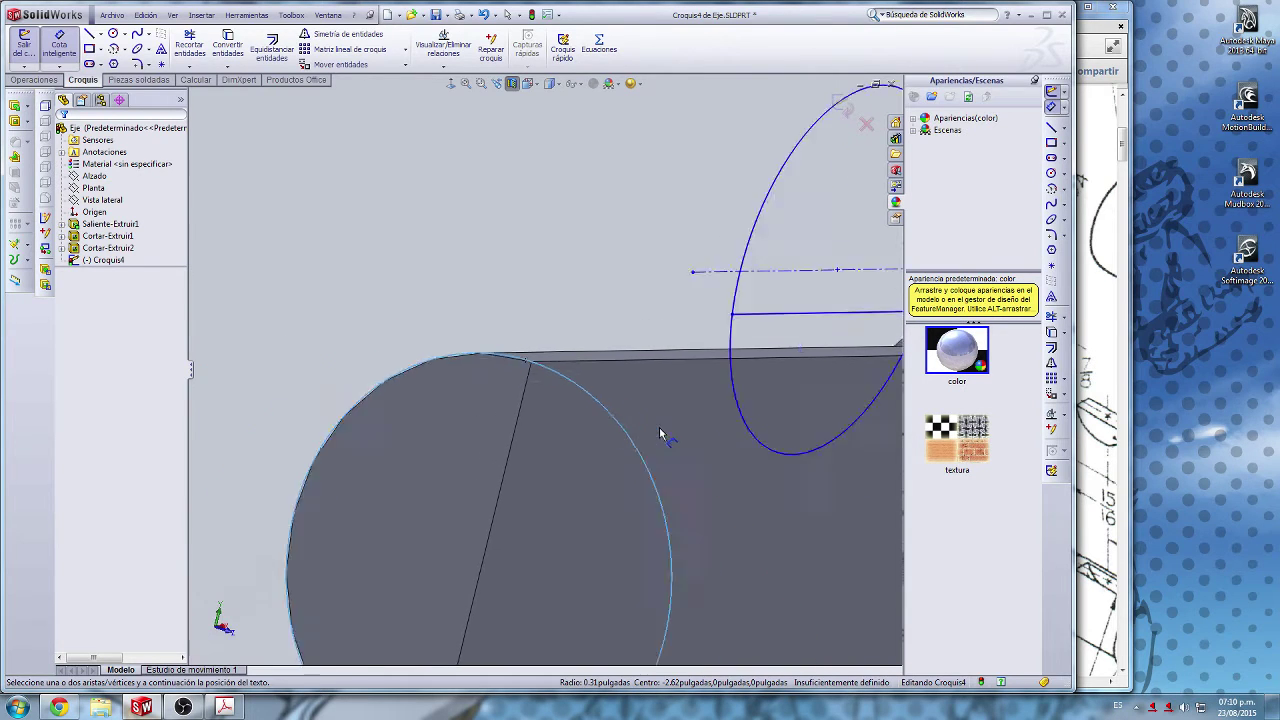
{"action": "scroll", "coordinate": [716, 410], "scroll_direction": "down", "scroll_amount": 5}
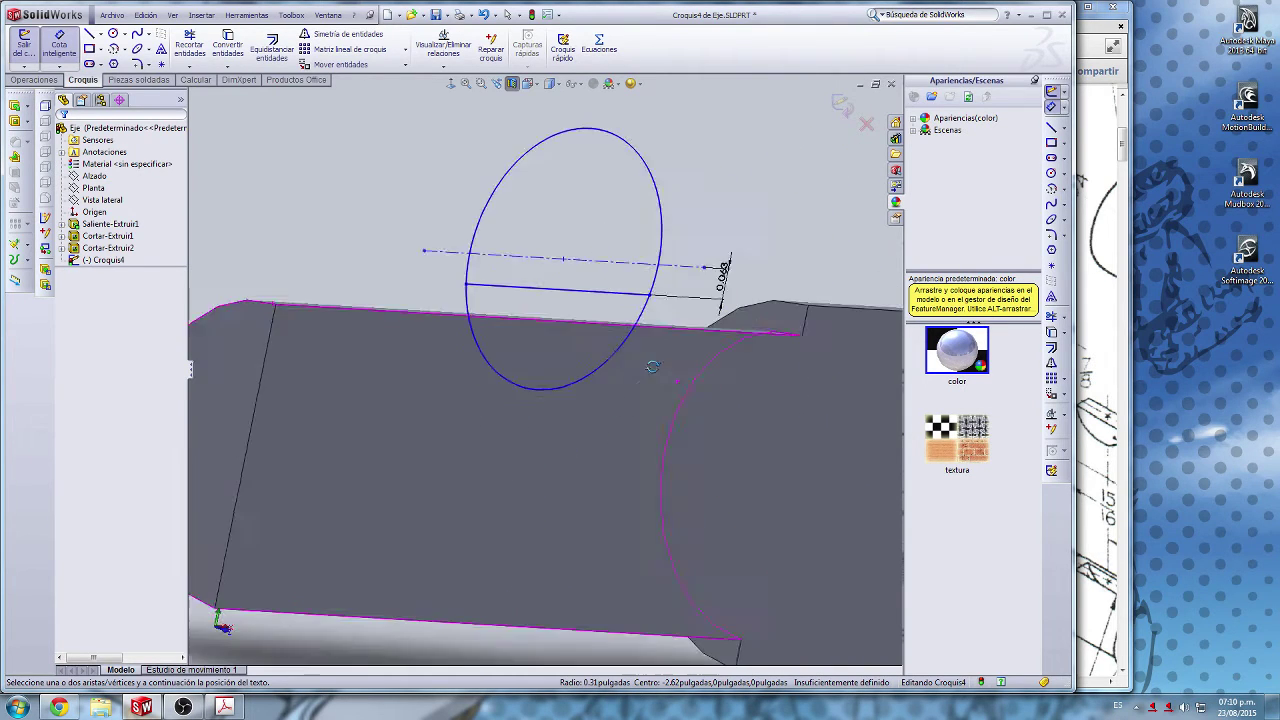
{"action": "left_click", "coordinate": [500, 277]}
{"action": "key", "text": "Escape"}
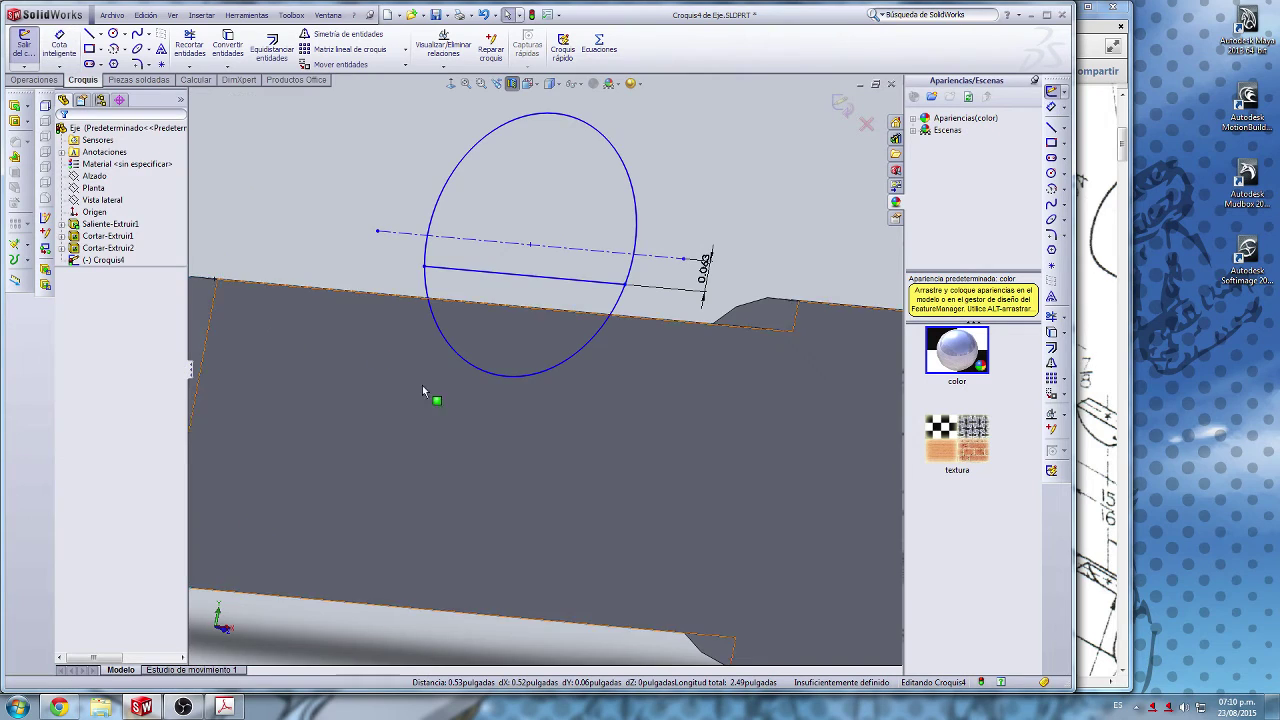
{"action": "mouse_move", "coordinate": [422, 385]}
{"action": "middle_mouse_down"}
{"action": "mouse_move", "coordinate": [481, 382]}
{"action": "mouse_move", "coordinate": [424, 360]}
{"action": "mouse_move", "coordinate": [652, 437]}
{"action": "mouse_move", "coordinate": [543, 463]}
{"action": "mouse_move", "coordinate": [680, 375]}
{"action": "middle_mouse_up"}
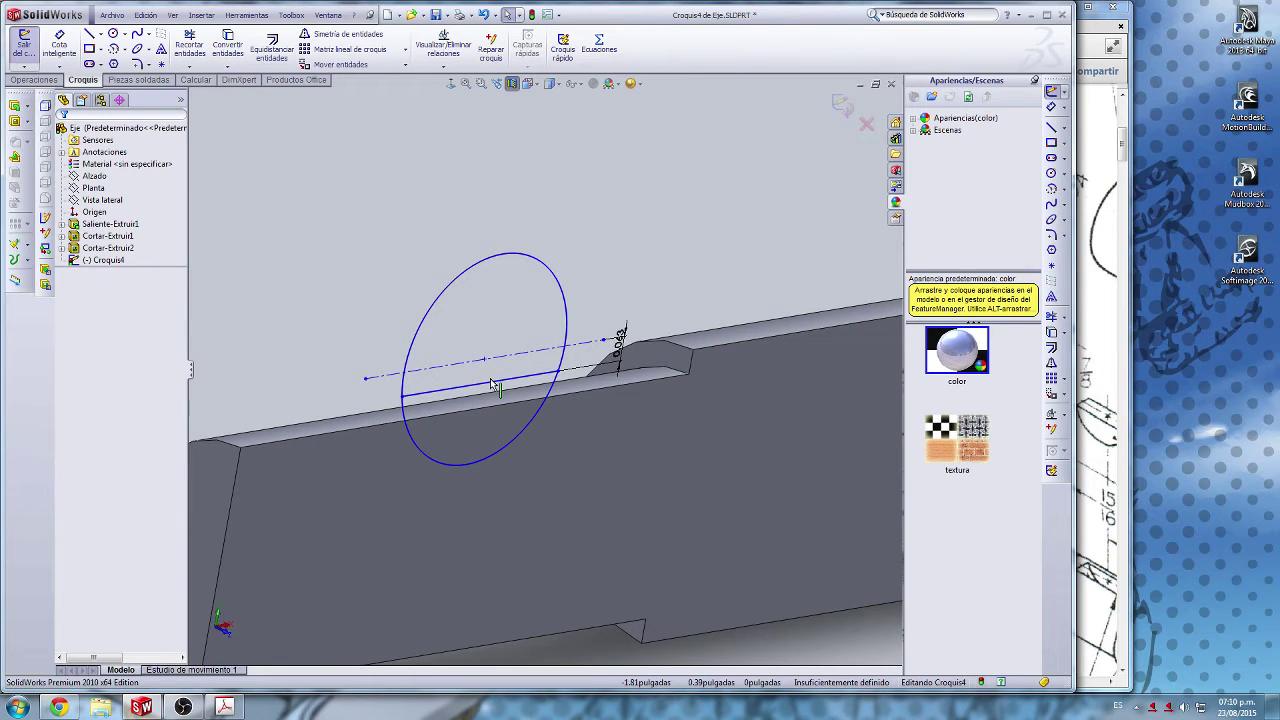
{"action": "mouse_move", "coordinate": [556, 426]}
{"action": "middle_mouse_down"}
{"action": "mouse_move", "coordinate": [496, 402]}
{"action": "mouse_move", "coordinate": [563, 363]}
{"action": "mouse_move", "coordinate": [457, 366]}
{"action": "middle_mouse_up"}
{"action": "scroll", "coordinate": [496, 402], "scroll_direction": "down", "scroll_amount": 1}
{"action": "scroll", "coordinate": [435, 357], "scroll_direction": "down", "scroll_amount": 2}
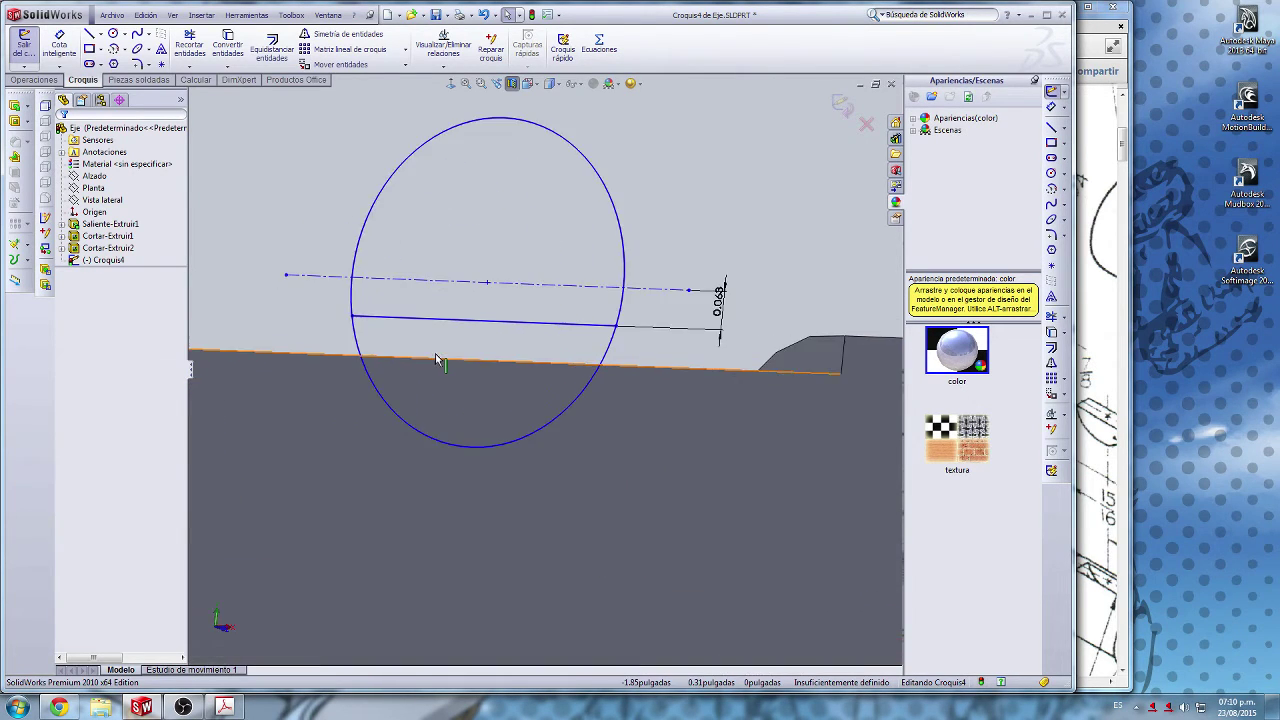
Step: Draw a horizontal construction line about 3.29 in long along the shaft's axis, from just outside the narrow end through the origin
{"action": "scroll", "coordinate": [435, 353], "scroll_direction": "up", "scroll_amount": 2}
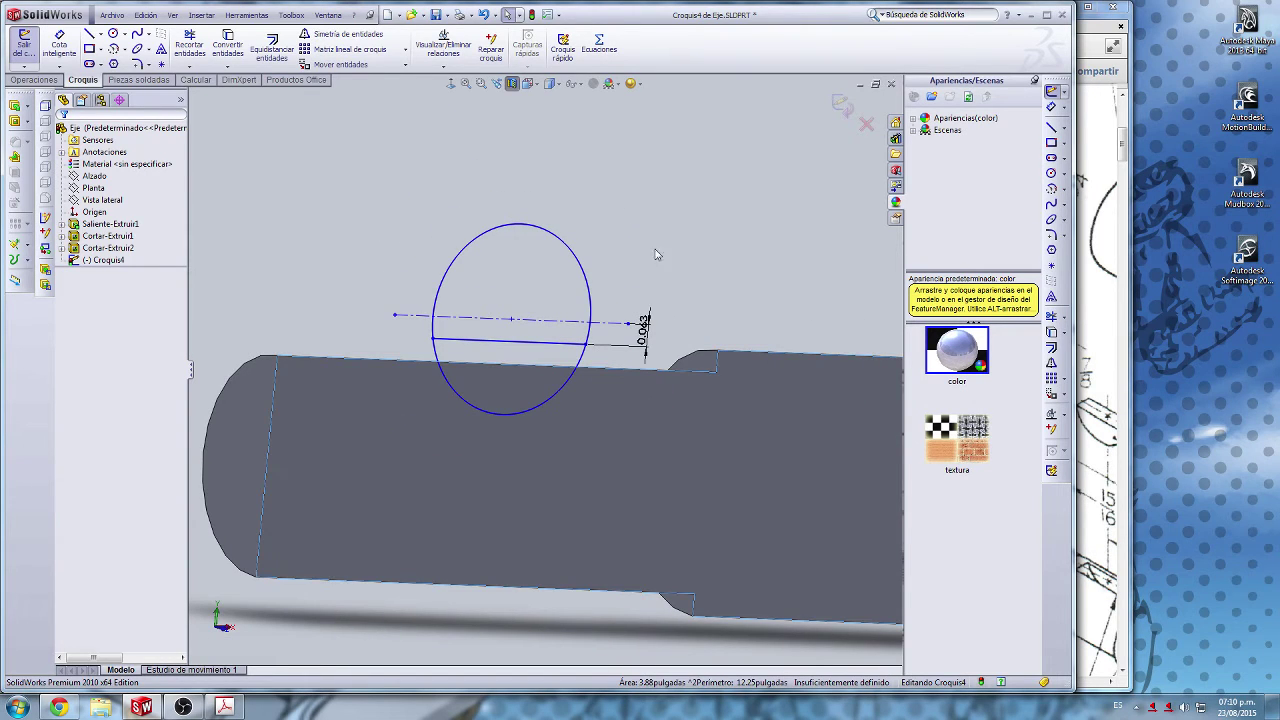
{"action": "left_click", "coordinate": [452, 85]}
{"action": "scroll", "coordinate": [323, 372], "scroll_direction": "down", "scroll_amount": 1}
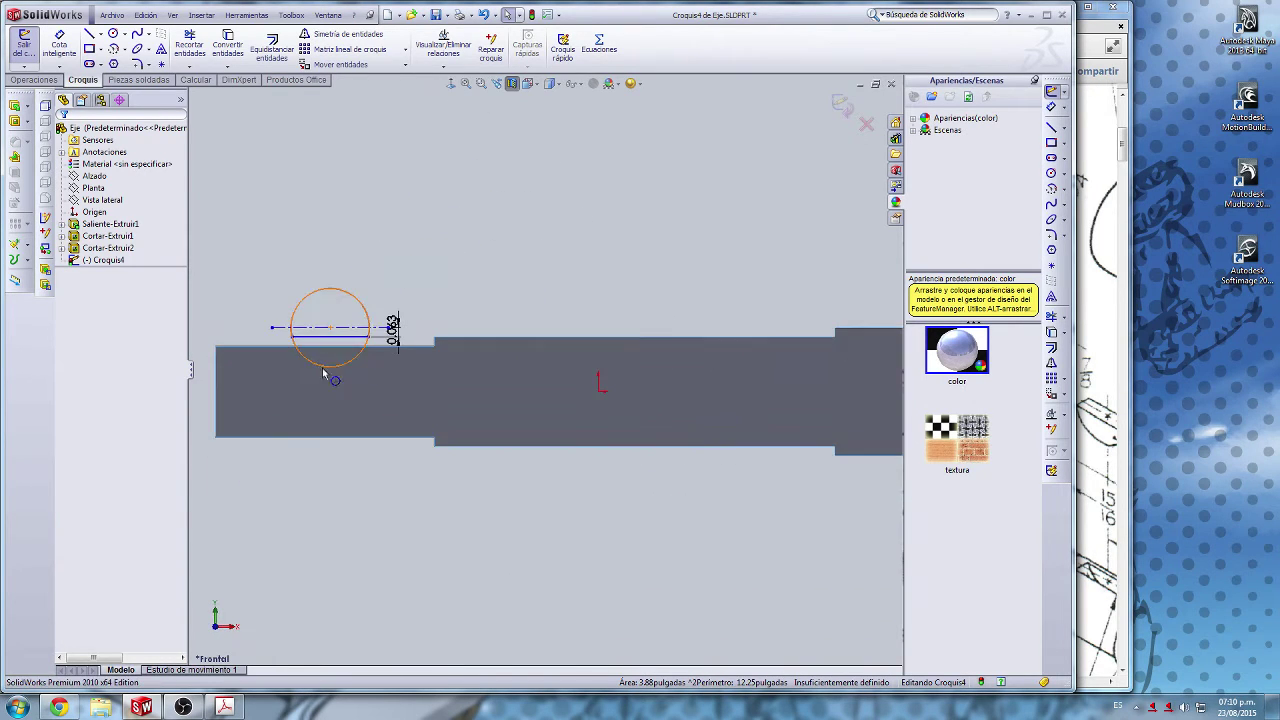
{"action": "left_click", "coordinate": [1063, 127]}
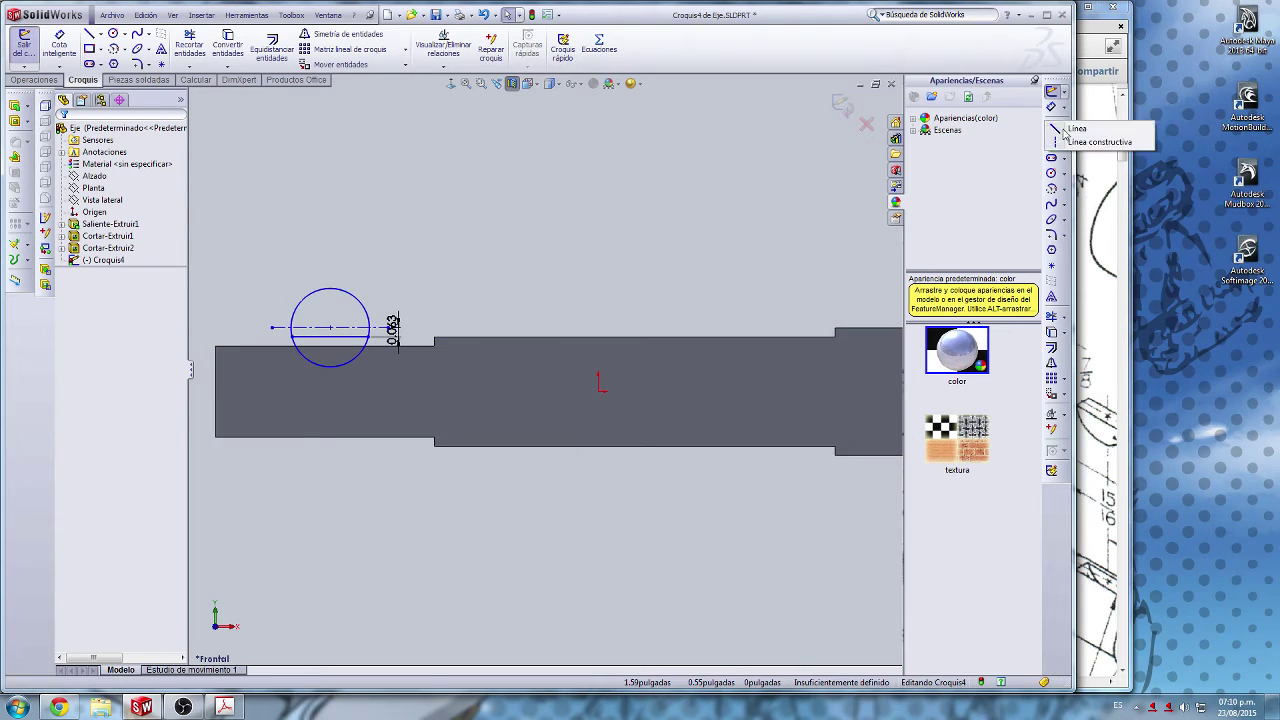
{"action": "left_click", "coordinate": [1073, 142]}
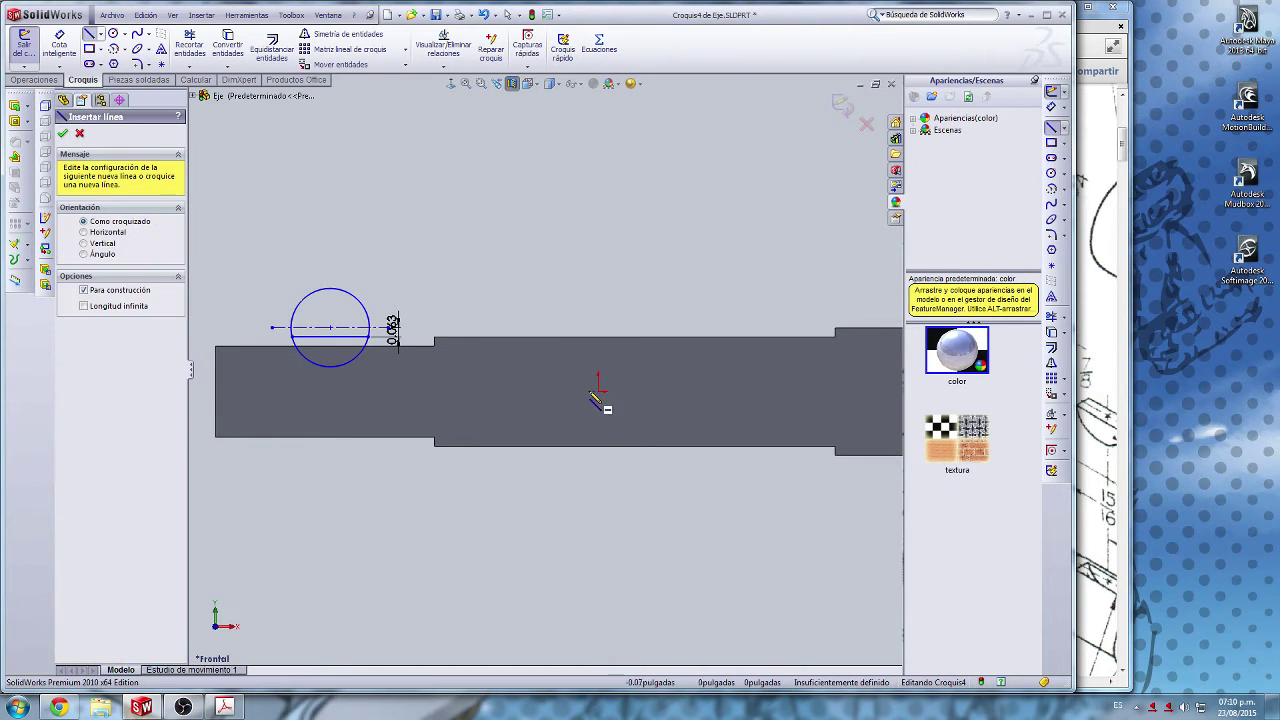
{"action": "left_click", "coordinate": [206, 390]}
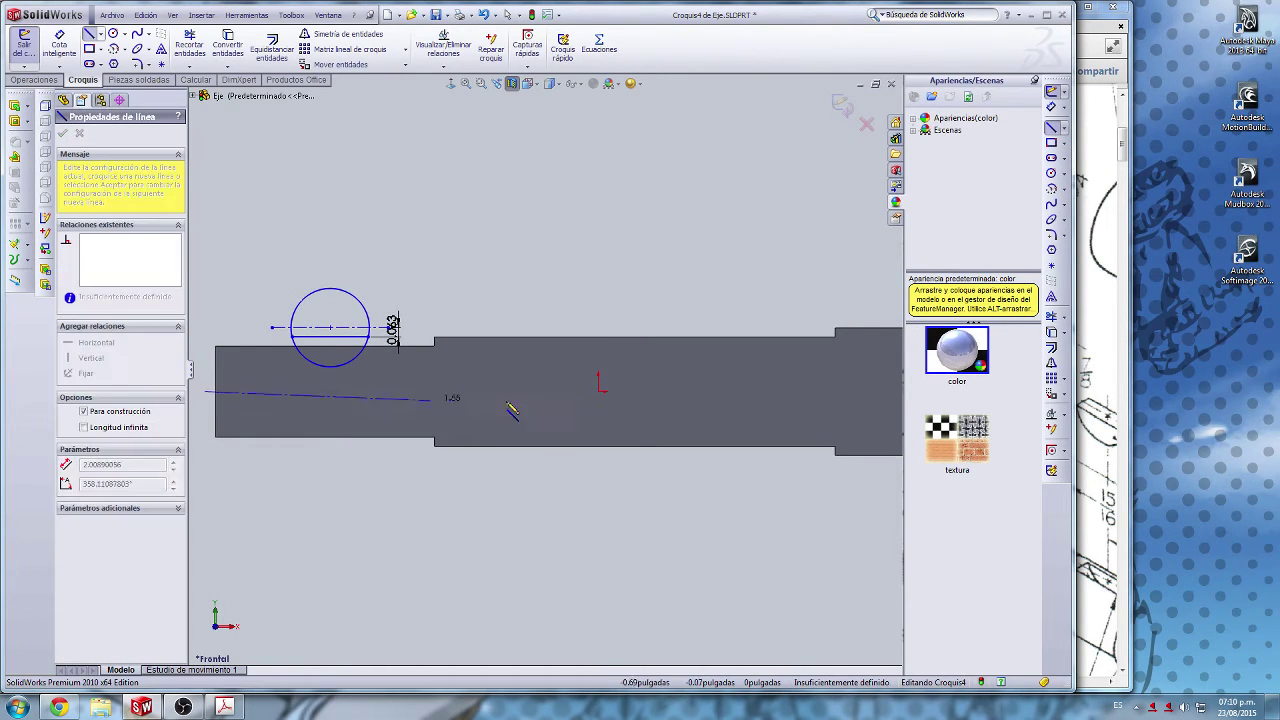
{"action": "double_click", "coordinate": [686, 391]}
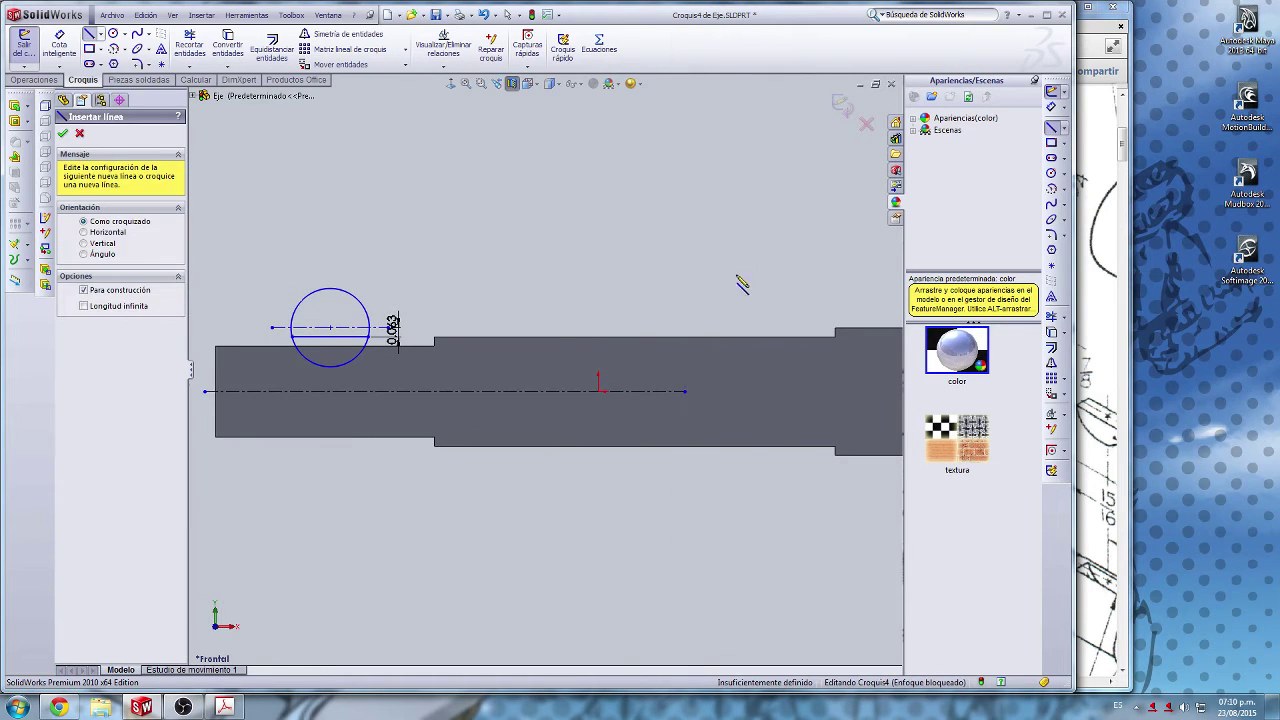
Step: Draw a parallel construction line about 3.38 in long just above the narrow section's upper edge
{"action": "left_click", "coordinate": [206, 344]}
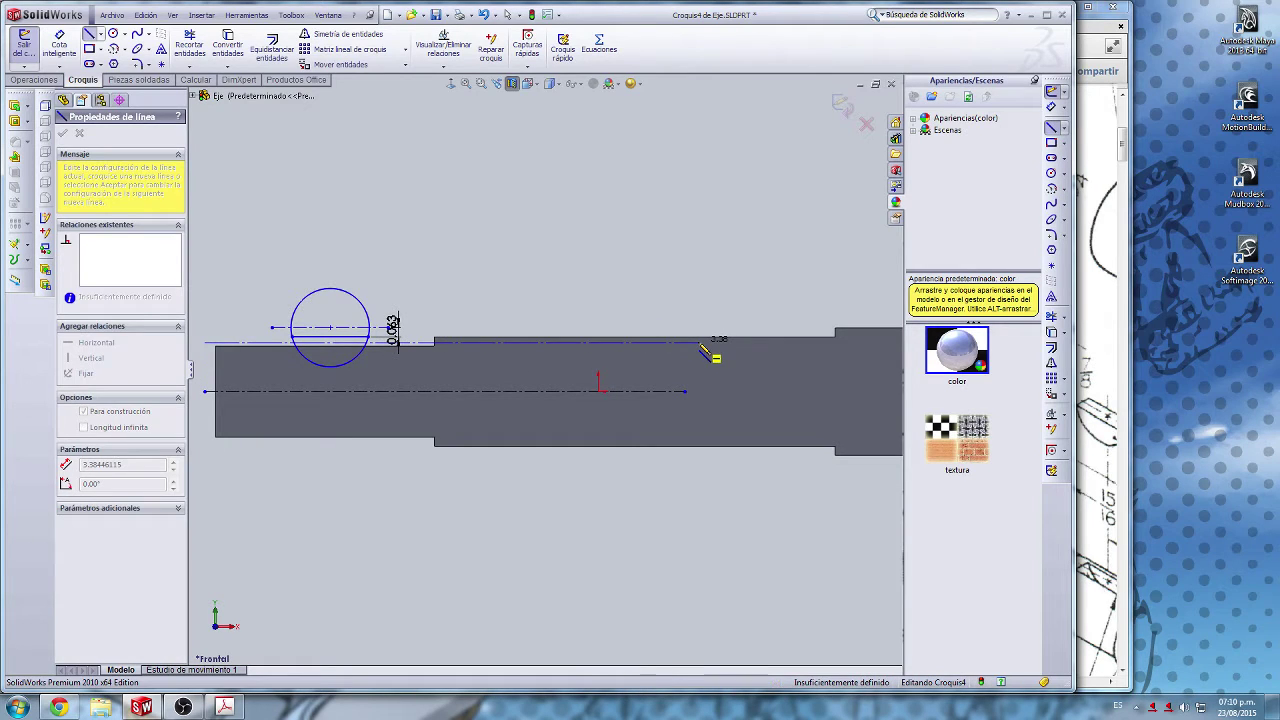
{"action": "double_click", "coordinate": [699, 343]}
{"action": "scroll", "coordinate": [237, 456], "scroll_direction": "down", "scroll_amount": 2}
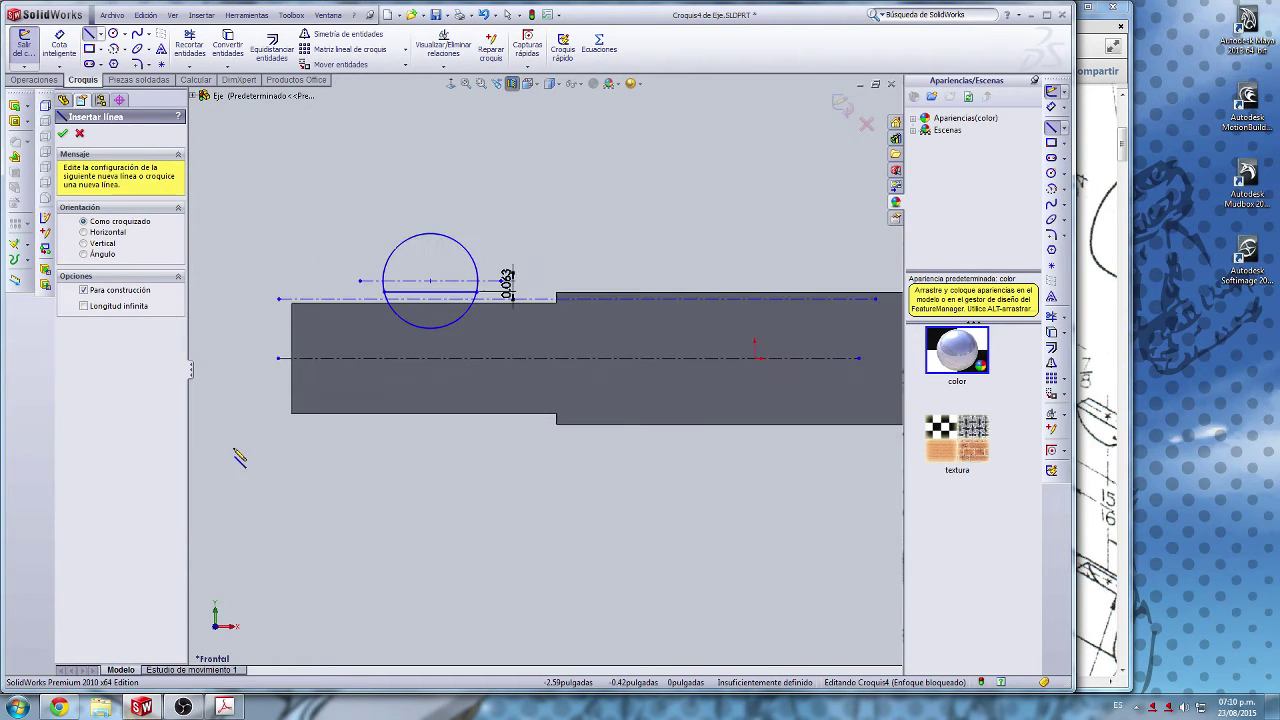
{"action": "left_click", "coordinate": [1052, 107]}
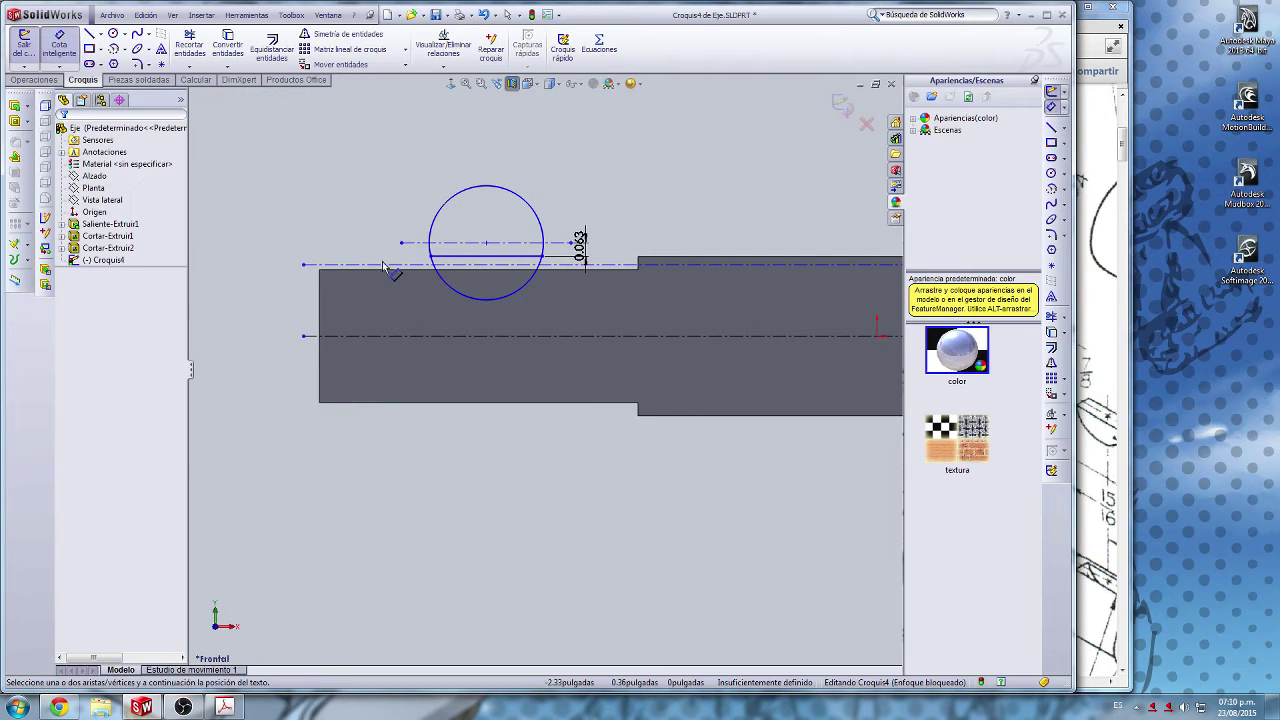
{"action": "left_click", "coordinate": [370, 266]}
{"action": "left_click", "coordinate": [363, 336]}
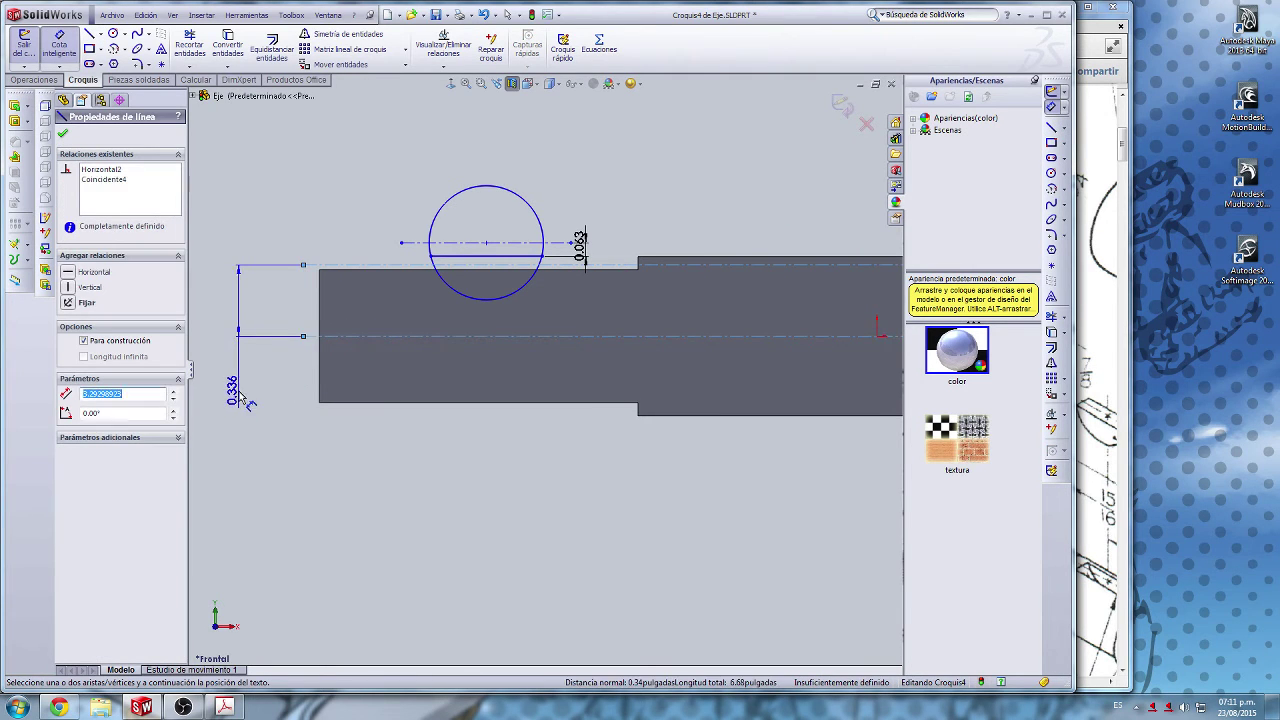
{"action": "left_click", "coordinate": [238, 395]}
{"action": "left_click", "coordinate": [205, 412]}
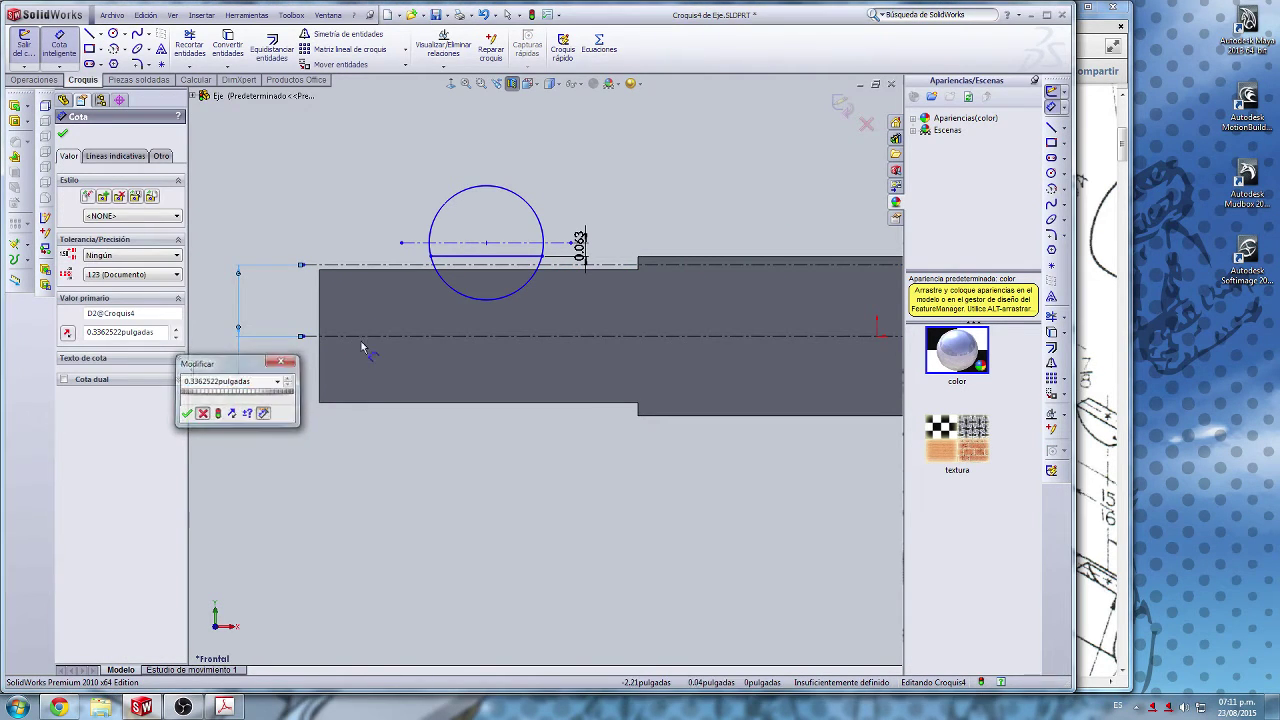
{"action": "key", "text": "Delete"}
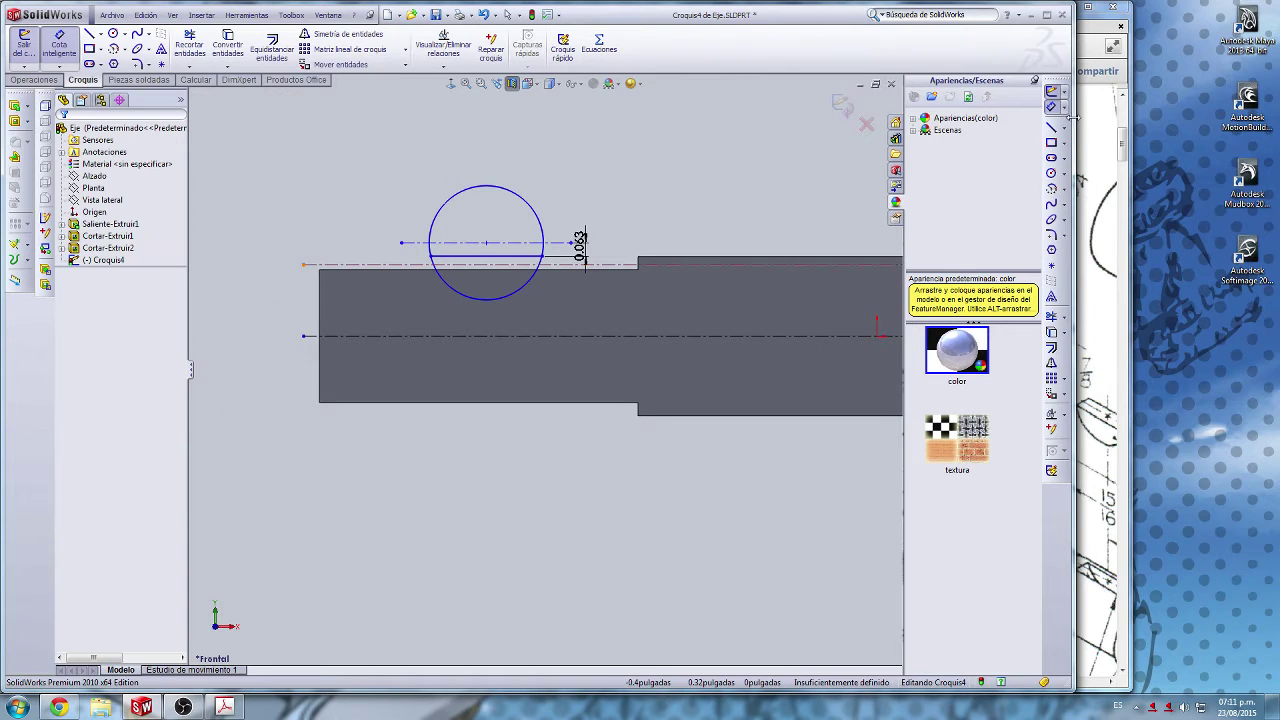
{"action": "left_click", "coordinate": [327, 265]}
{"action": "left_click", "coordinate": [355, 336]}
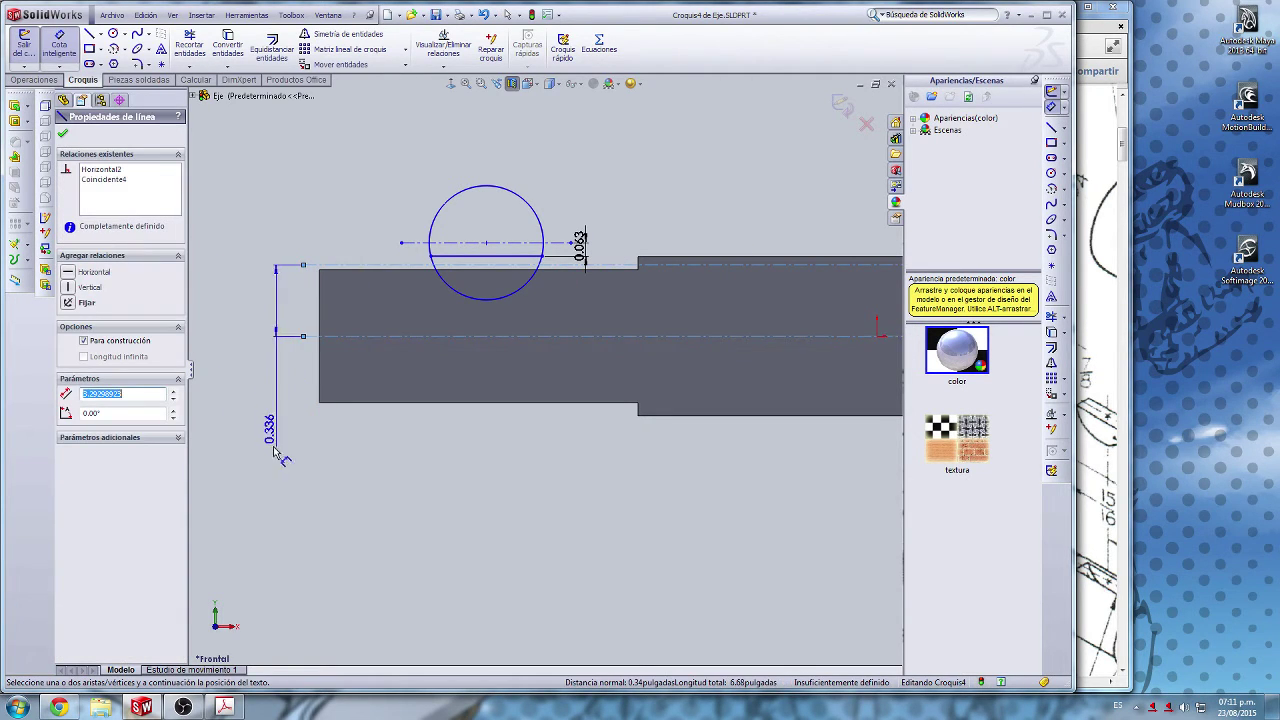
{"action": "left_click", "coordinate": [286, 493]}
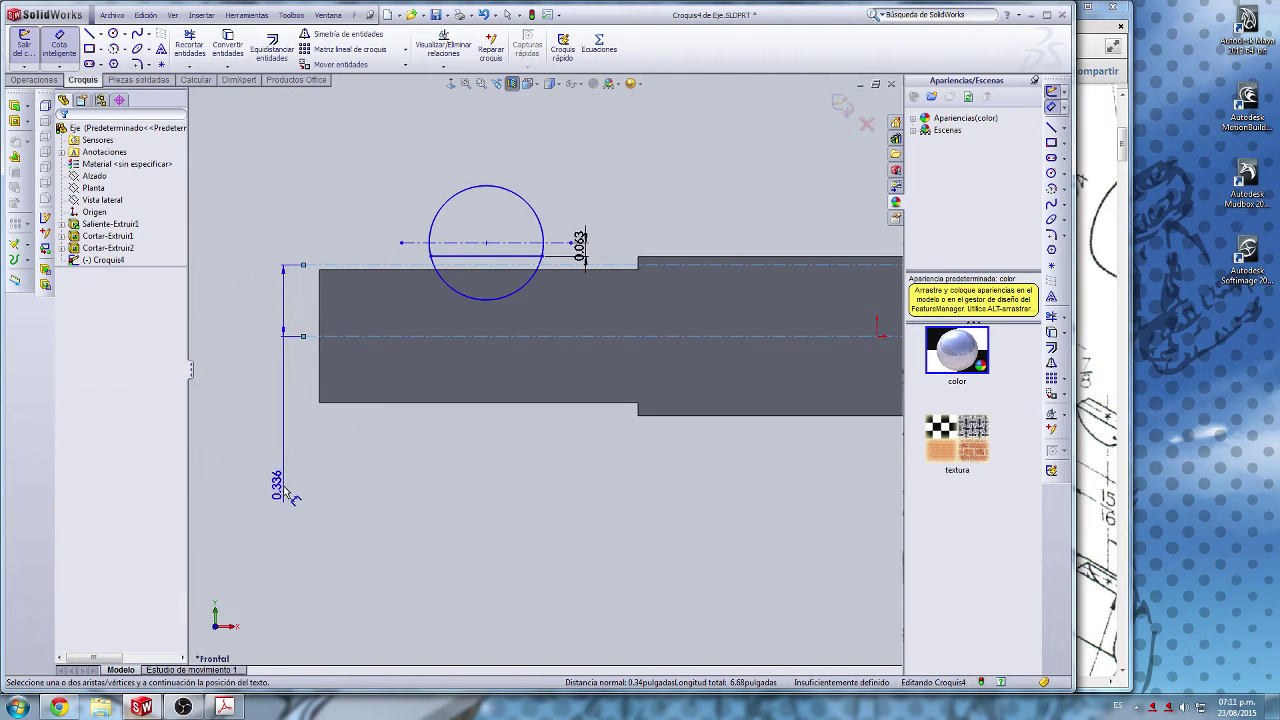
{"action": "key", "text": "Escape"}
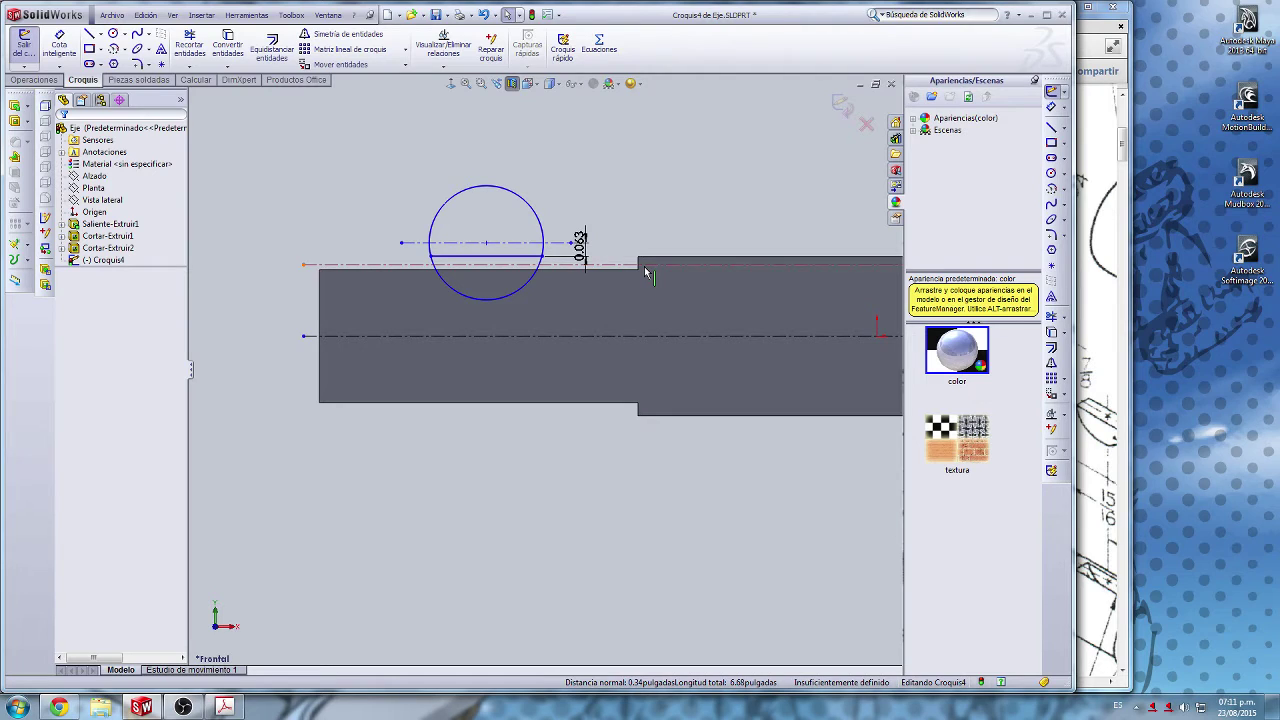
Step: Dimension the distance between the axis construction line and the parallel one above it as 0.3125 in
{"action": "left_click", "coordinate": [1051, 107]}
{"action": "left_click", "coordinate": [362, 265]}
{"action": "left_click", "coordinate": [348, 336]}
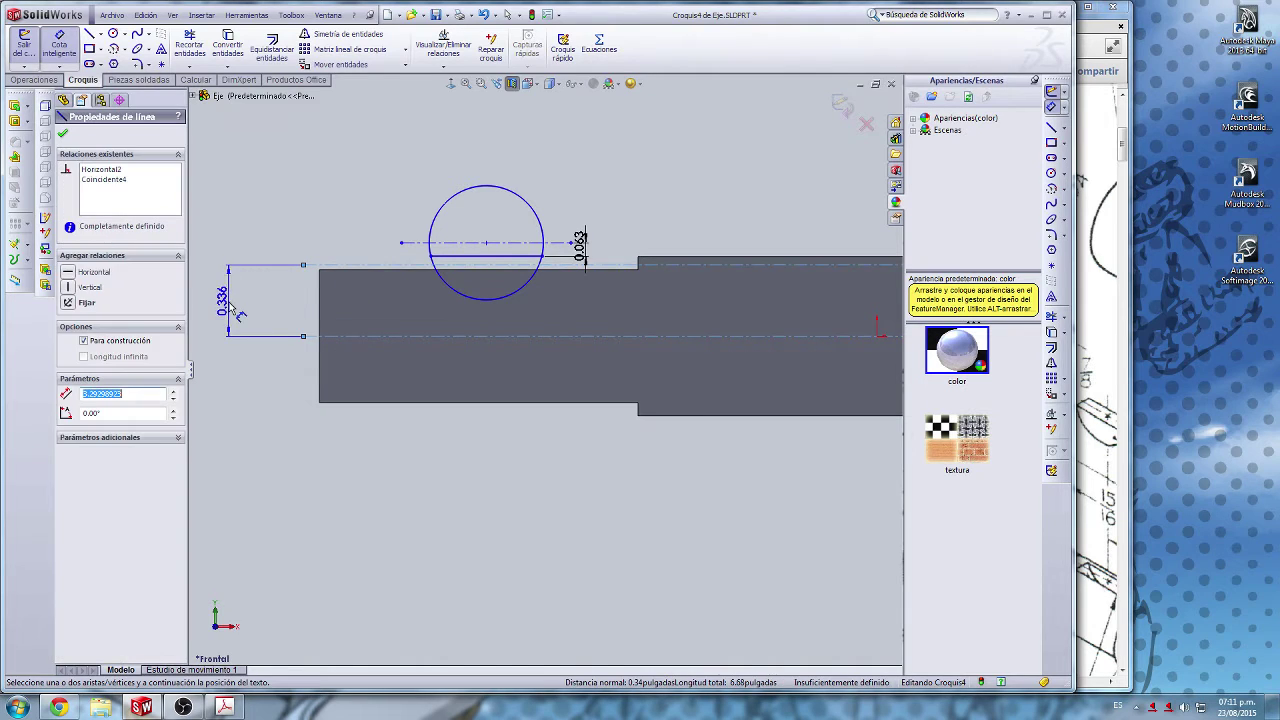
{"action": "left_click", "coordinate": [232, 308]}
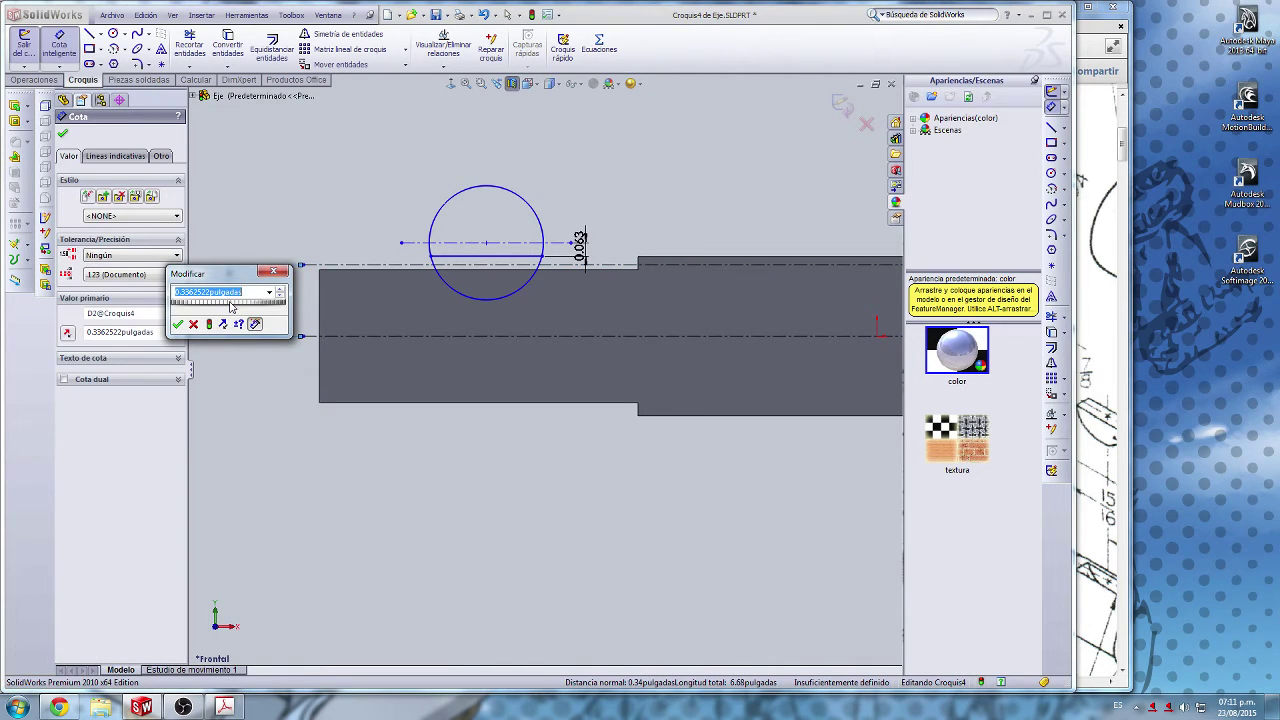
{"action": "type", "text": "0"}
{"action": "key", "text": "Return"}
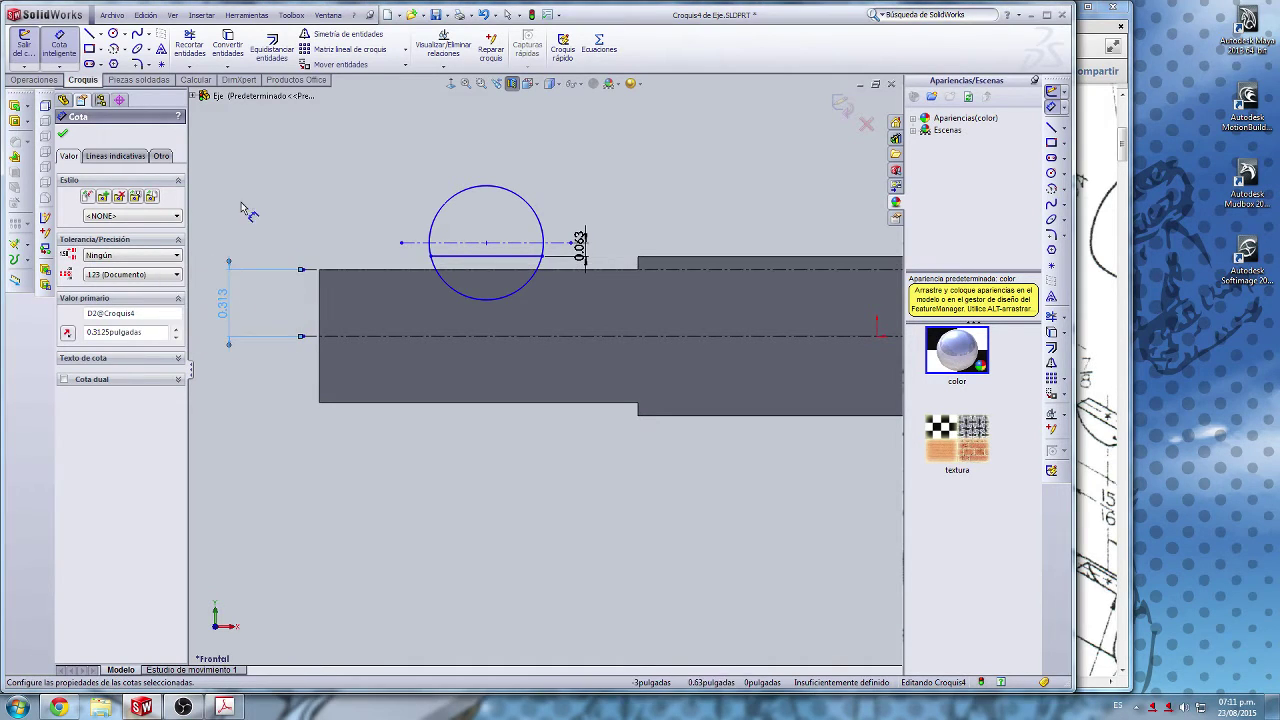
{"action": "scroll", "coordinate": [391, 354], "scroll_direction": "down", "scroll_amount": 4}
{"action": "scroll", "coordinate": [330, 300], "scroll_direction": "down", "scroll_amount": 2}
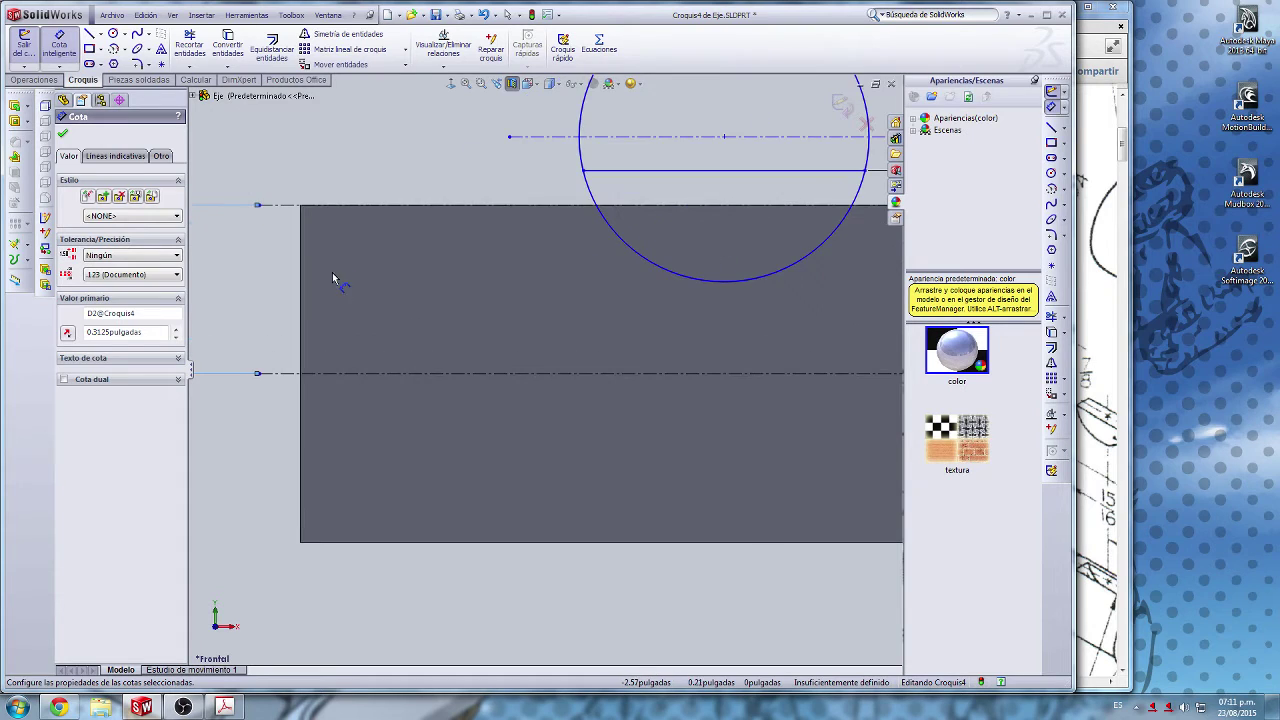
{"action": "scroll", "coordinate": [536, 282], "scroll_direction": "up", "scroll_amount": 4}
{"action": "scroll", "coordinate": [697, 308], "scroll_direction": "down", "scroll_amount": 3}
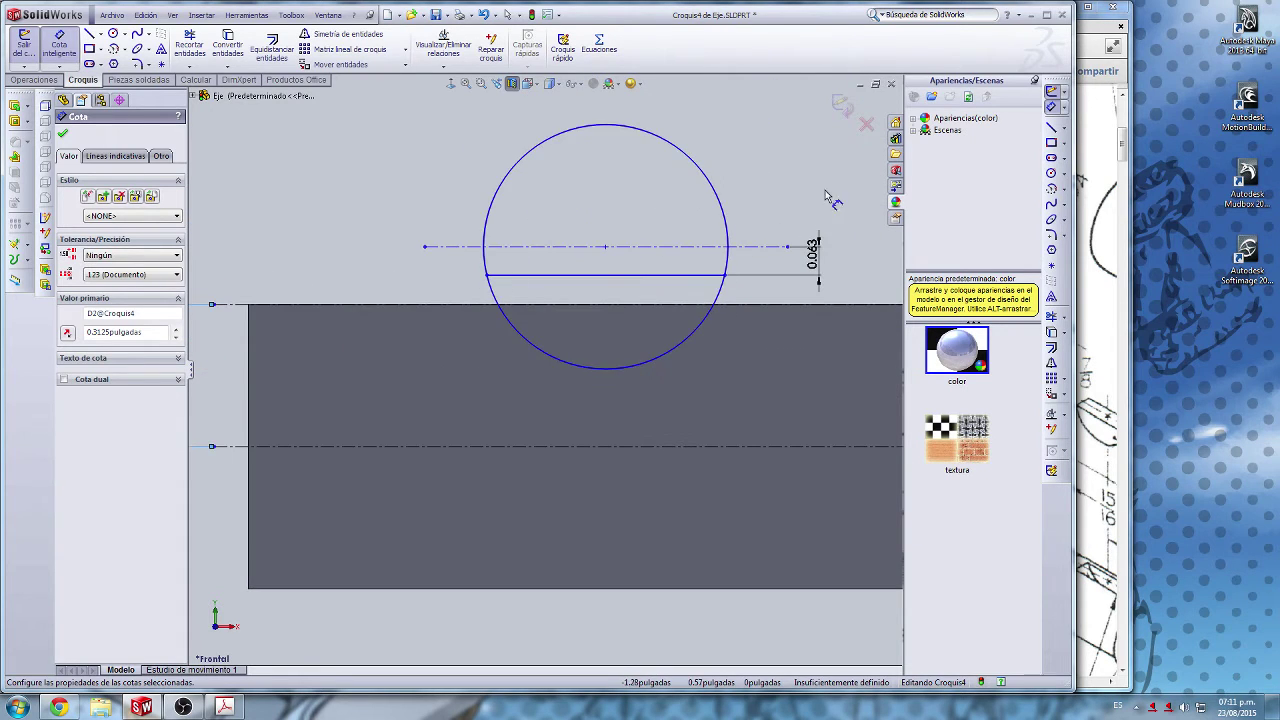
{"action": "left_click", "coordinate": [451, 247]}
{"action": "left_click", "coordinate": [431, 307]}
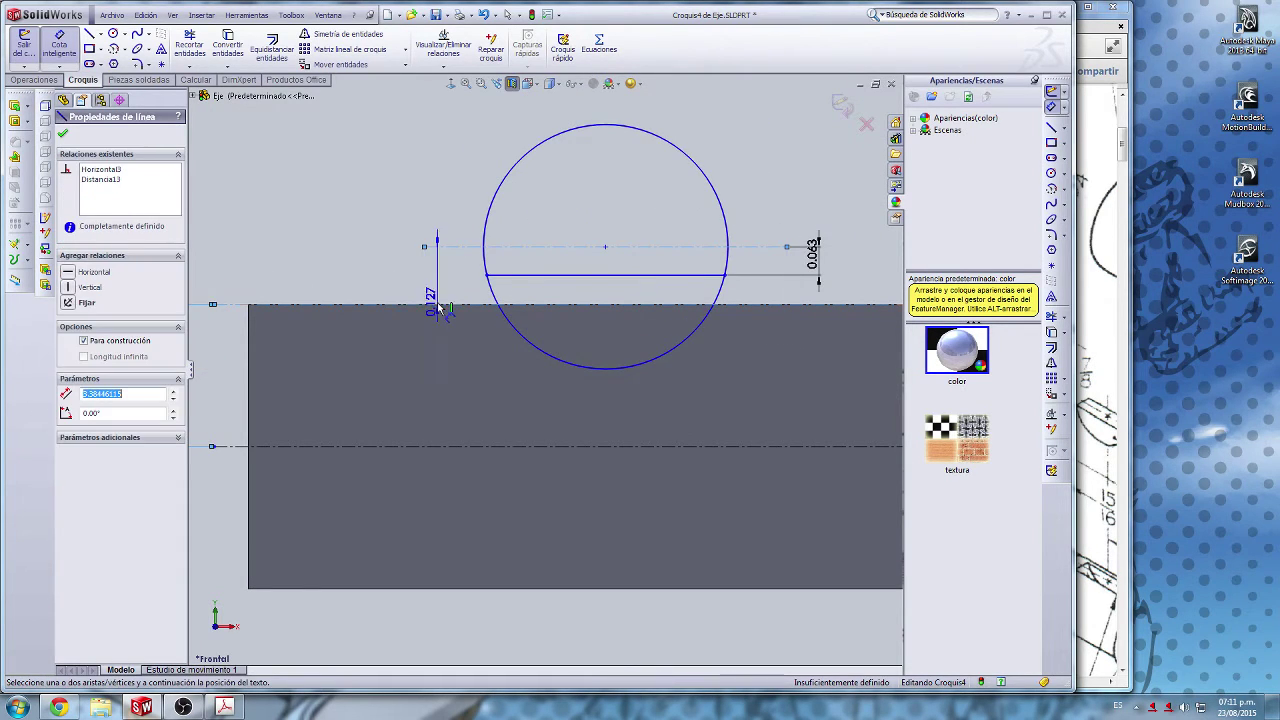
{"action": "left_click", "coordinate": [345, 283]}
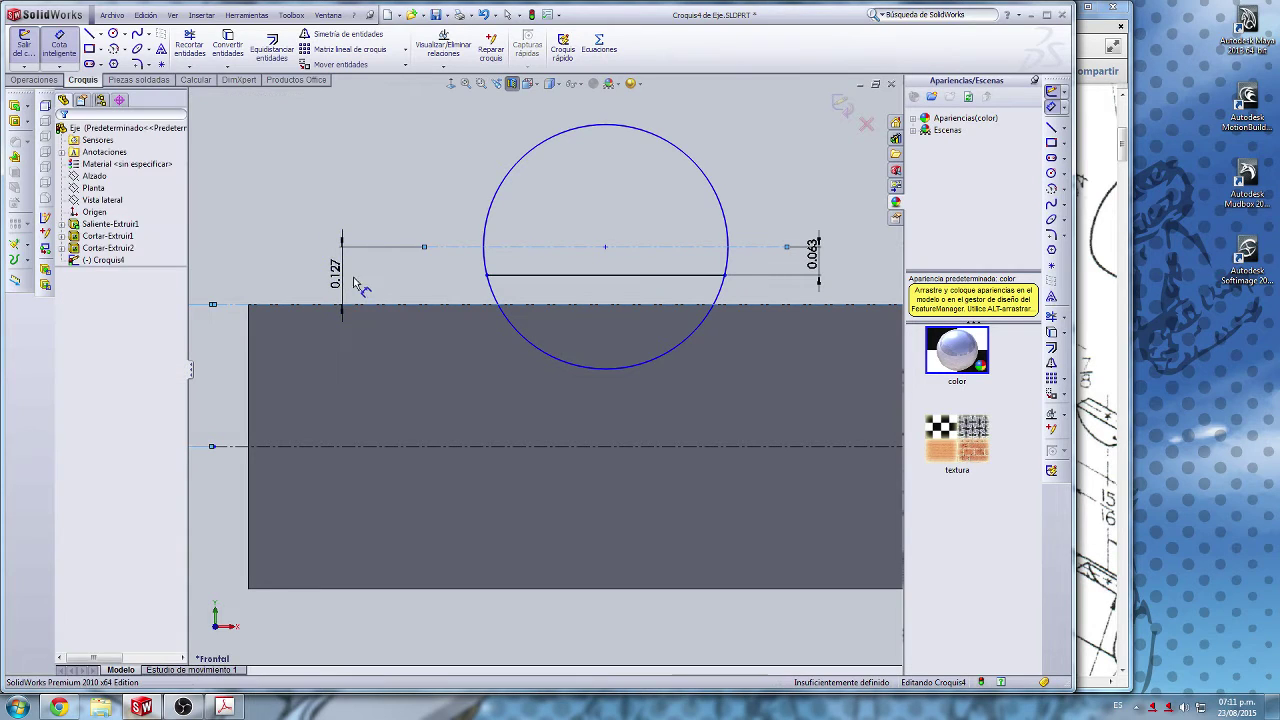
{"action": "left_click", "coordinate": [304, 300]}
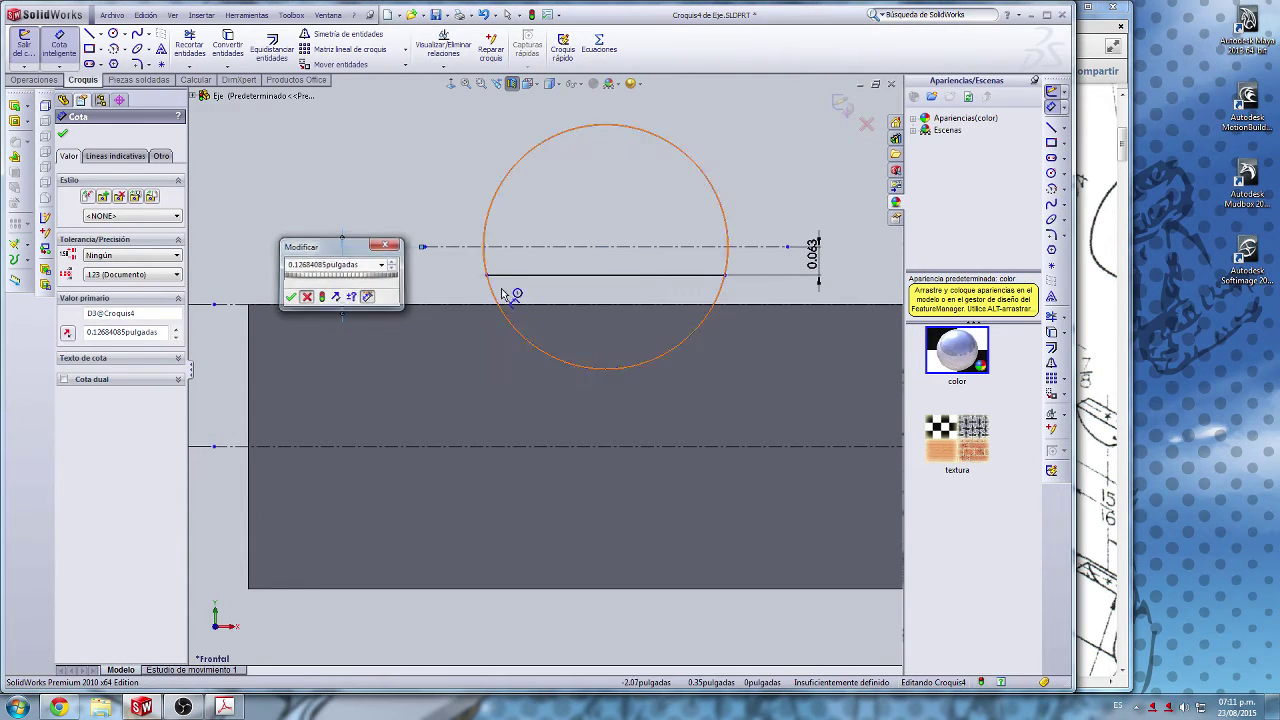
{"action": "double_click", "coordinate": [335, 272]}
{"action": "key", "text": "Delete"}
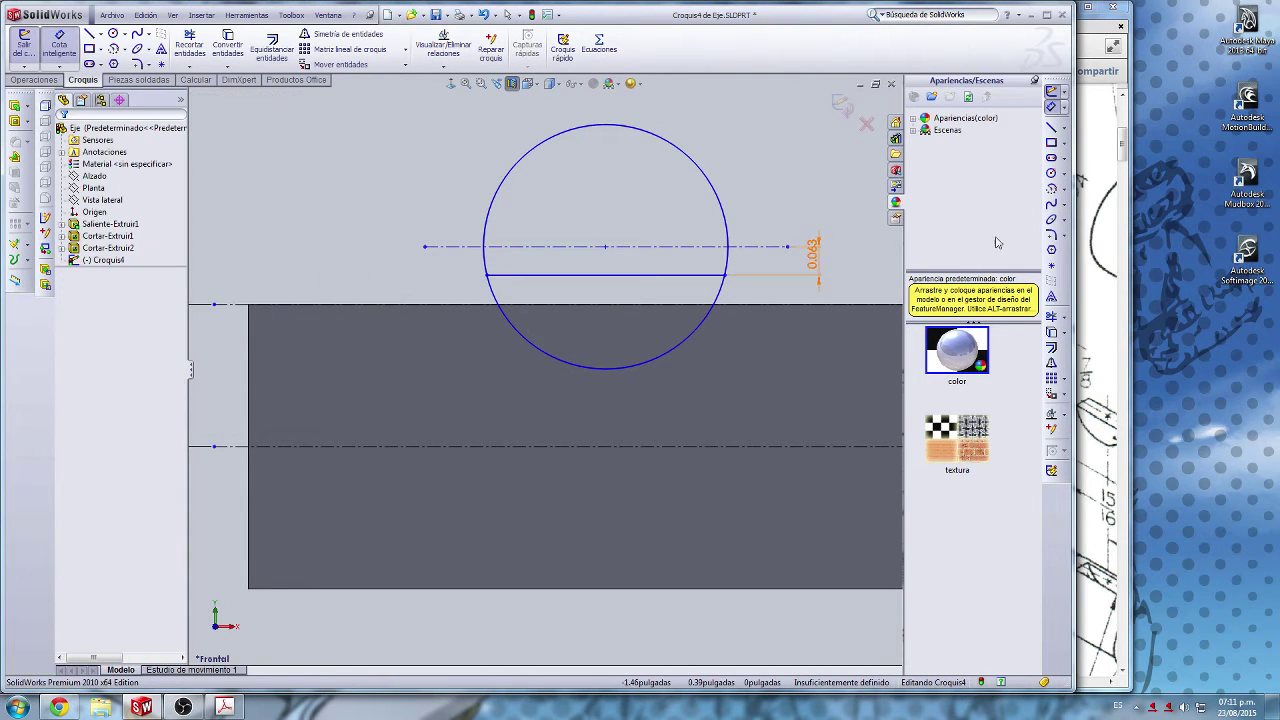
Step: Dimension the distance from the key seat chord to the construction line on the narrow section's upper edge as 5/64 in
{"action": "left_click", "coordinate": [570, 275]}
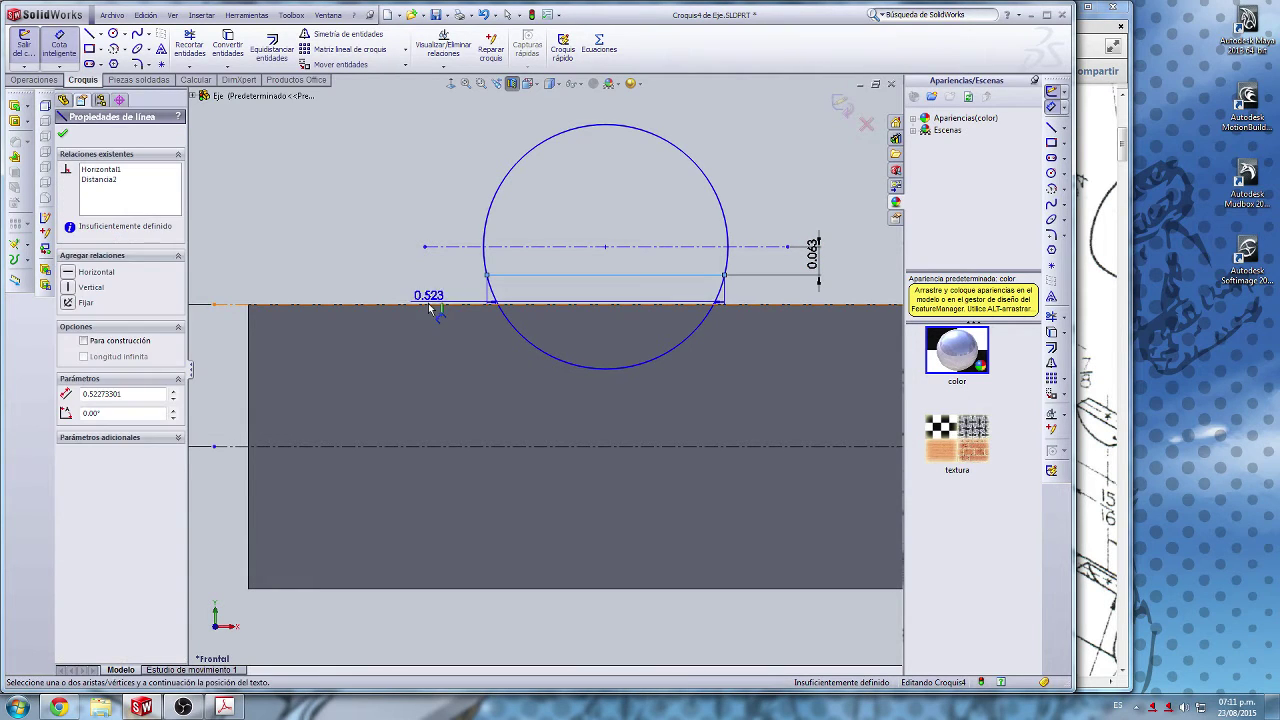
{"action": "left_click", "coordinate": [426, 304]}
{"action": "left_click", "coordinate": [350, 271]}
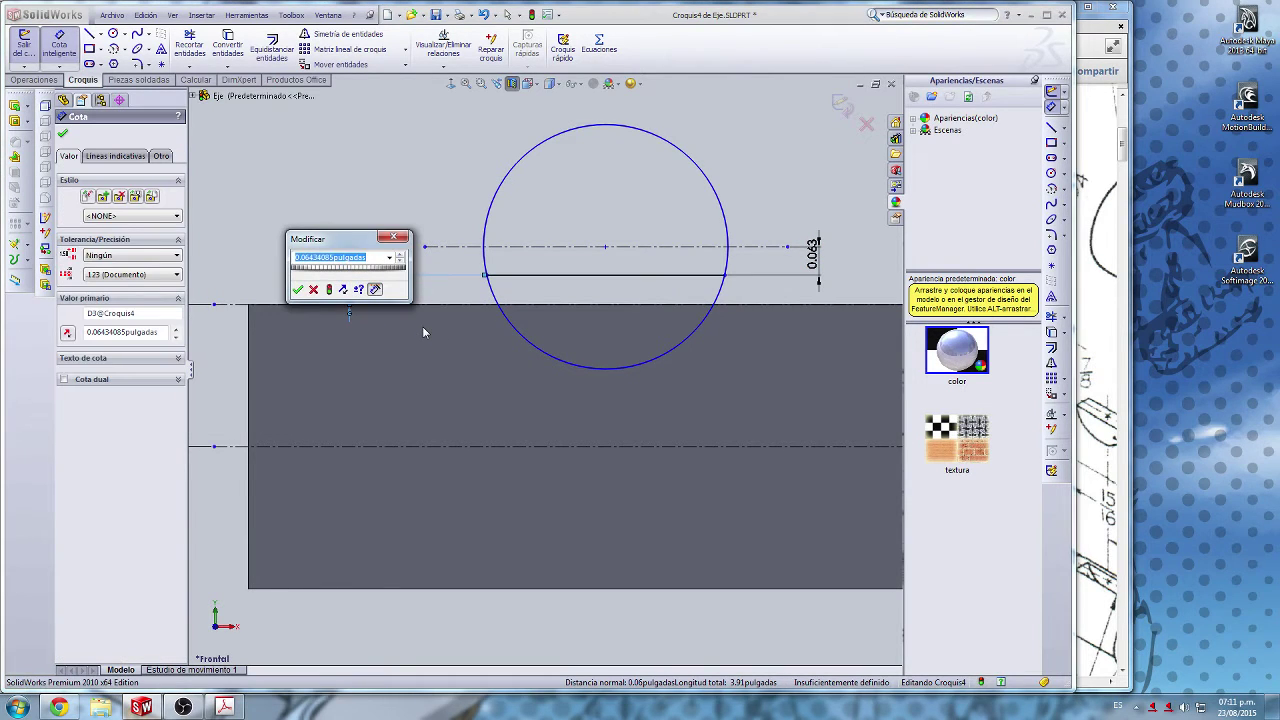
{"action": "type", "text": "5/64"}
{"action": "key", "text": "Return"}
Step: Change the distance between the key seat chord and the upper edge construction line to 5/32 in
{"action": "scroll", "coordinate": [357, 290], "scroll_direction": "up", "scroll_amount": 8}
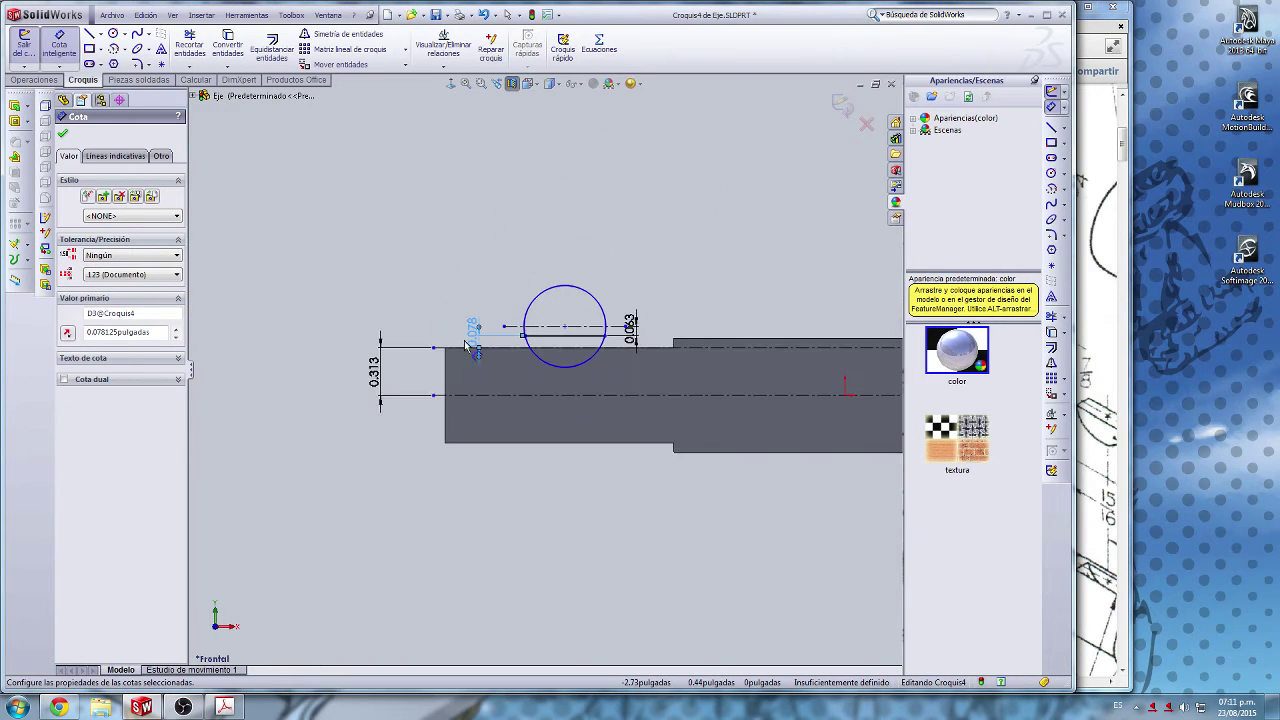
{"action": "scroll", "coordinate": [422, 377], "scroll_direction": "down", "scroll_amount": 6}
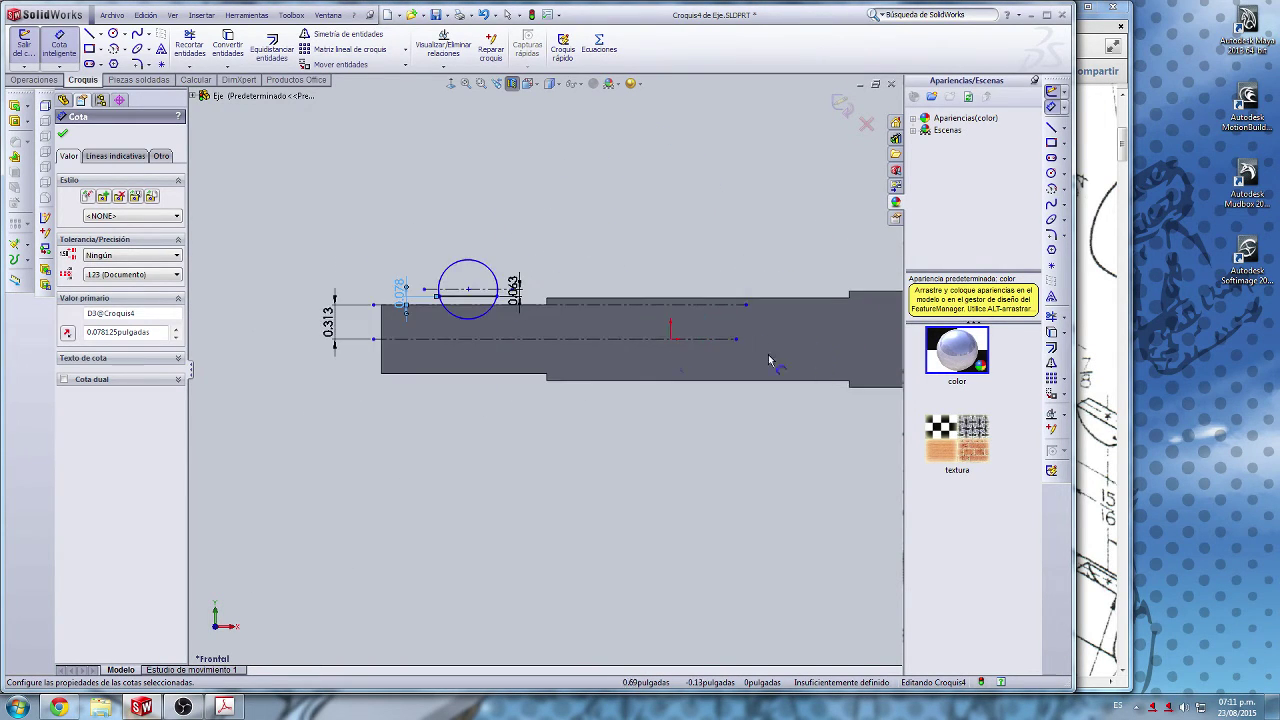
{"action": "scroll", "coordinate": [268, 282], "scroll_direction": "down", "scroll_amount": 3}
{"action": "scroll", "coordinate": [306, 275], "scroll_direction": "up", "scroll_amount": 4}
{"action": "scroll", "coordinate": [312, 275], "scroll_direction": "down", "scroll_amount": 4}
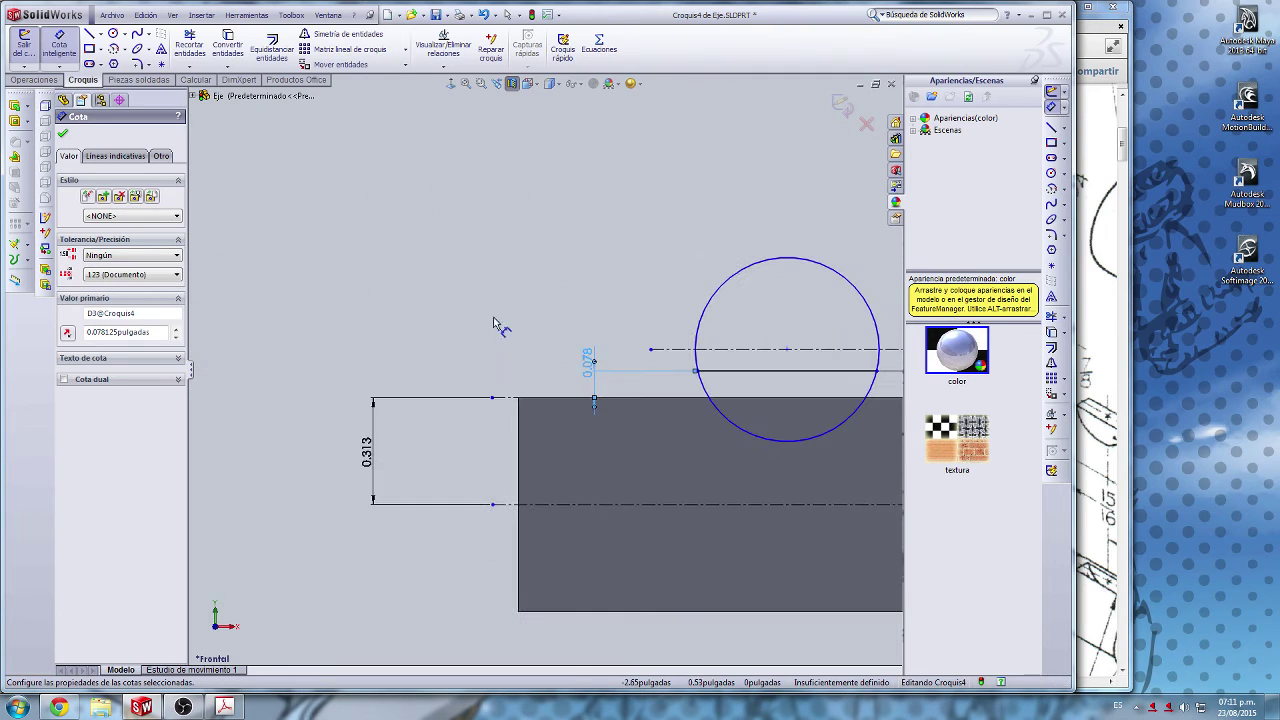
{"action": "left_click", "coordinate": [603, 368]}
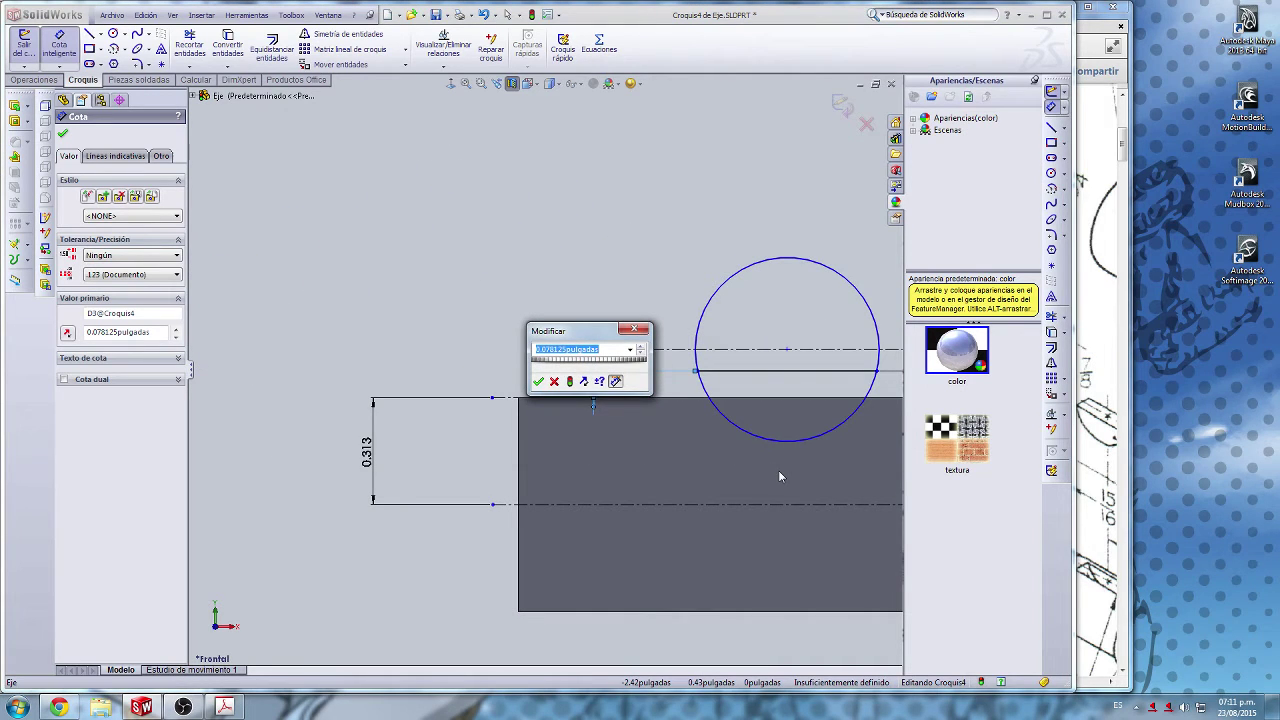
{"action": "type", "text": "5/32"}
{"action": "key", "text": "Return"}
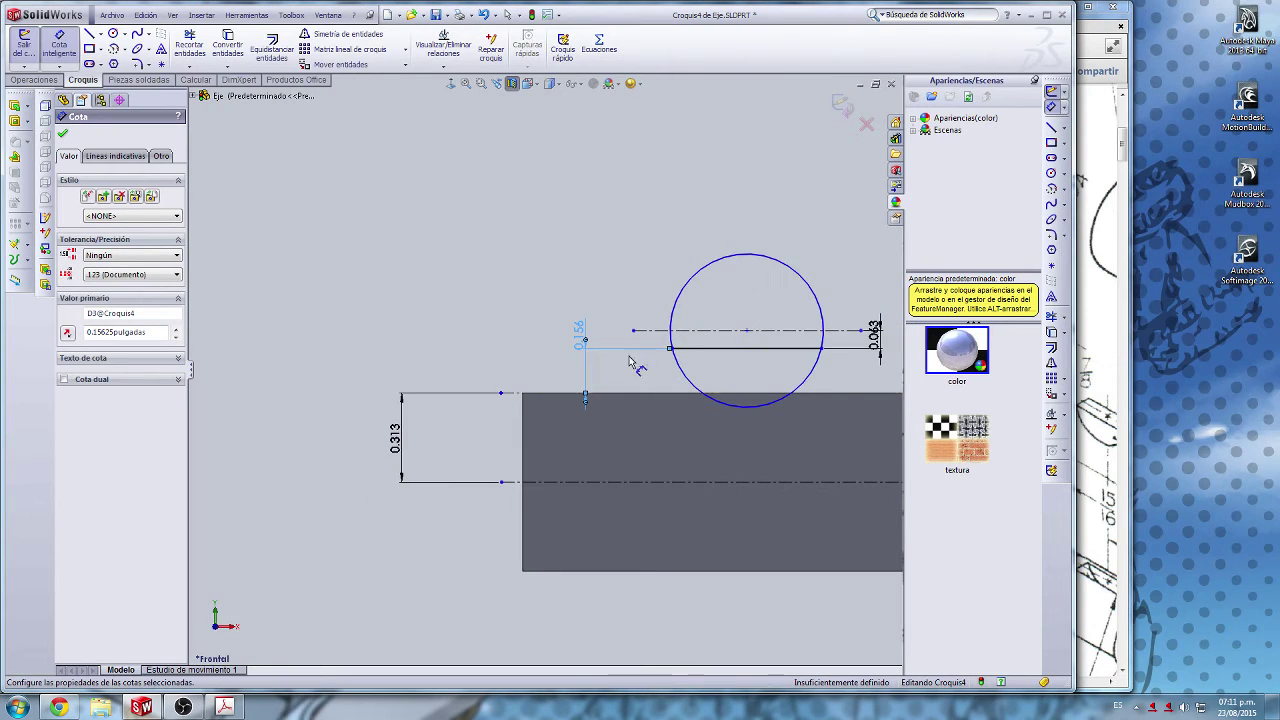
Step: Set the chord's distance from the upper edge construction line back to 5/64 in and lower that dimension's text slightly
{"action": "left_click", "coordinate": [580, 332]}
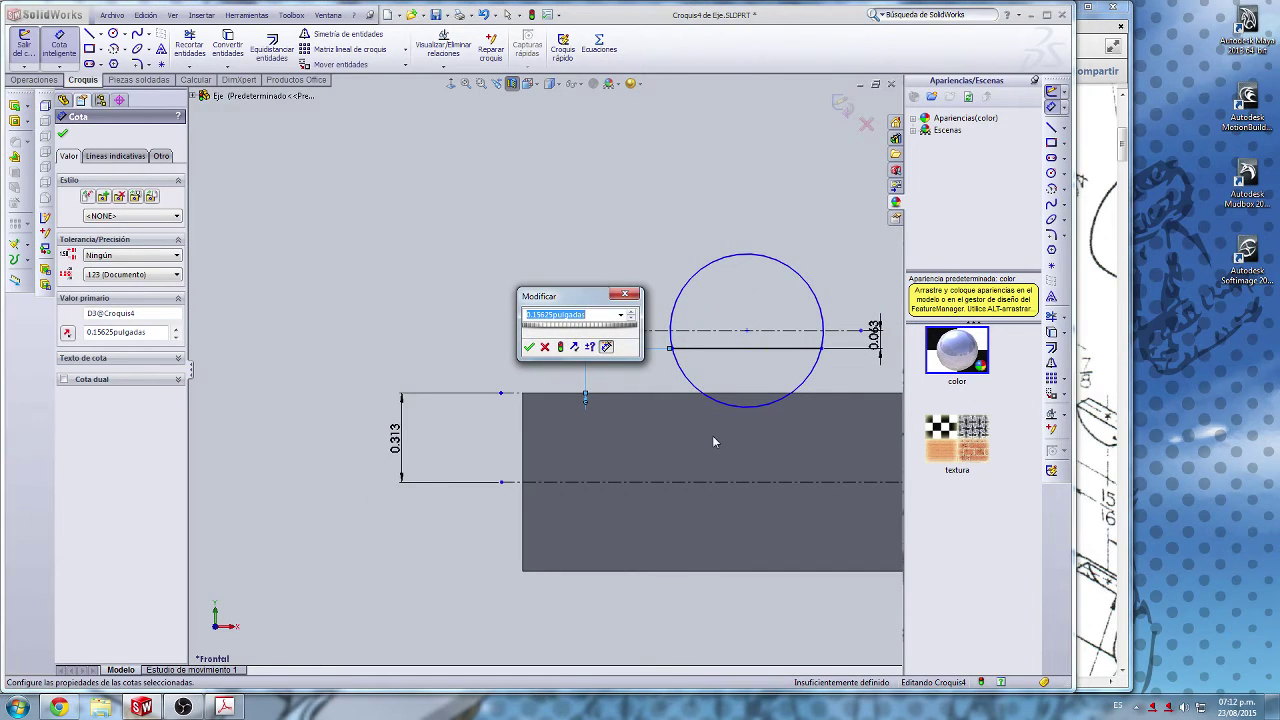
{"action": "type", "text": "5/64"}
{"action": "key", "text": "Return"}
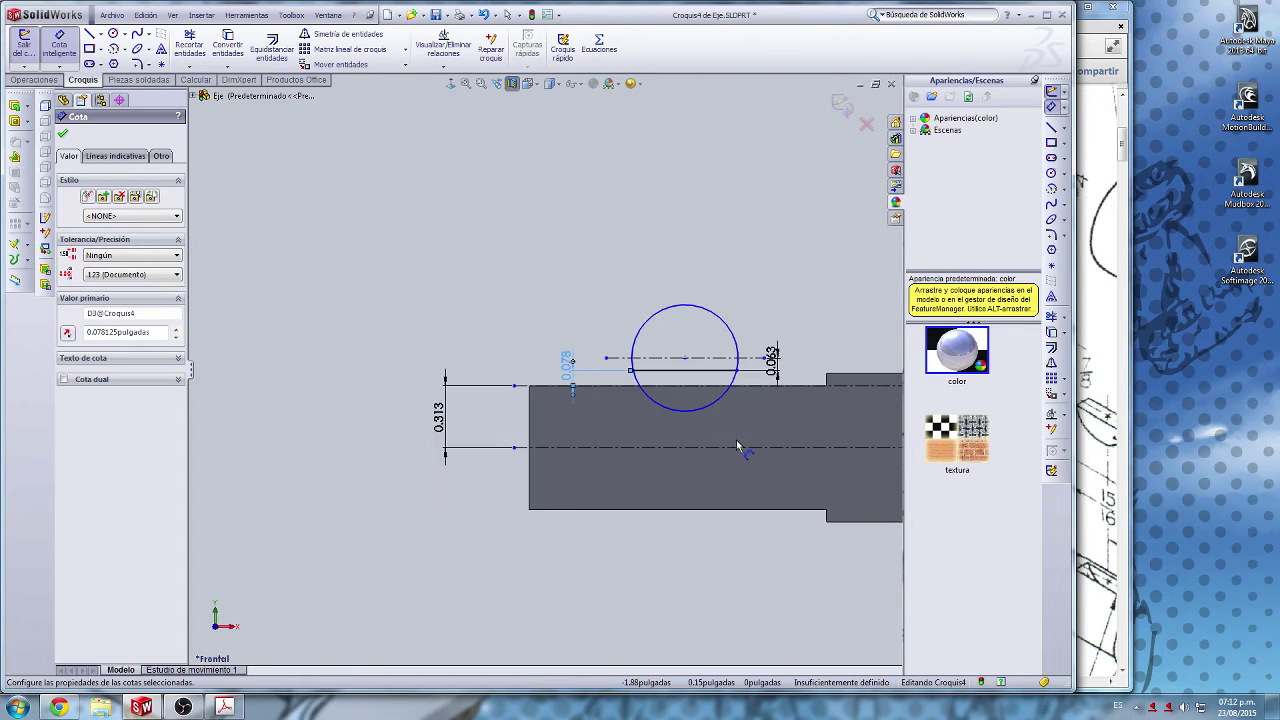
{"action": "left_click_drag", "start_coordinate": [388, 311], "coordinate": [385, 332]}
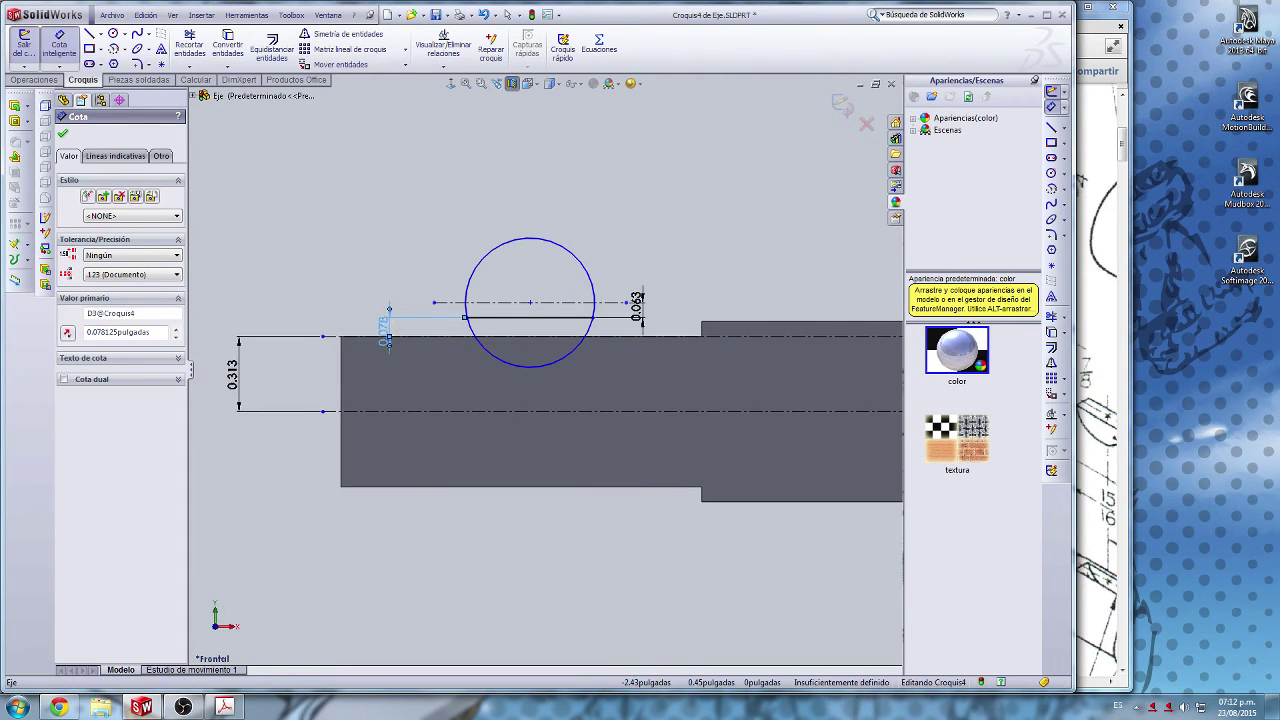
{"action": "left_click", "coordinate": [61, 135]}
{"action": "mouse_move", "coordinate": [529, 197]}
{"action": "middle_mouse_down"}
{"action": "mouse_move", "coordinate": [735, 420]}
{"action": "mouse_move", "coordinate": [724, 246]}
{"action": "middle_mouse_up"}
{"action": "scroll", "coordinate": [557, 268], "scroll_direction": "down", "scroll_amount": 5}
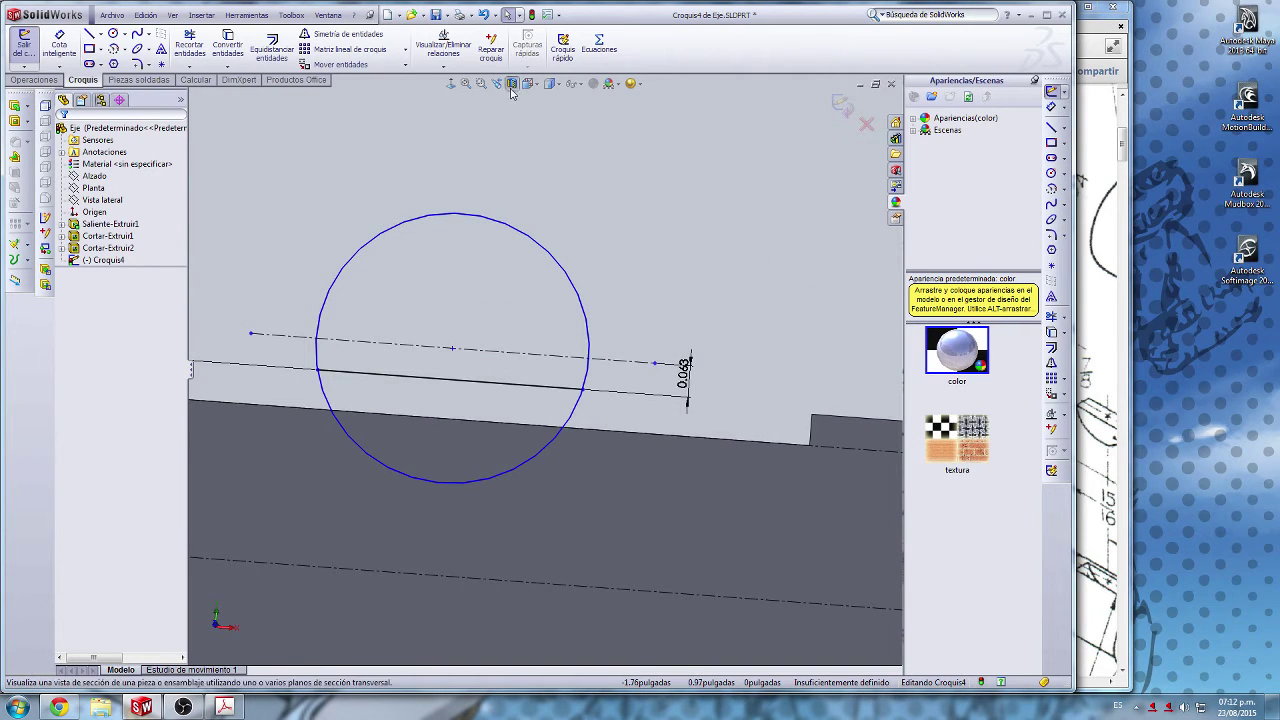
Step: Start an extruded cut from the key seat sketch using the region between chord and lower arc, with a mid-plane end condition
{"action": "mouse_move", "coordinate": [540, 290]}
{"action": "middle_mouse_down"}
{"action": "mouse_move", "coordinate": [551, 303]}
{"action": "mouse_move", "coordinate": [516, 366]}
{"action": "mouse_move", "coordinate": [525, 405]}
{"action": "mouse_move", "coordinate": [500, 490]}
{"action": "mouse_move", "coordinate": [709, 363]}
{"action": "mouse_move", "coordinate": [523, 363]}
{"action": "mouse_move", "coordinate": [486, 394]}
{"action": "middle_mouse_up"}
{"action": "scroll", "coordinate": [630, 228], "scroll_direction": "up", "scroll_amount": 2}
{"action": "scroll", "coordinate": [630, 228], "scroll_direction": "down", "scroll_amount": 3}
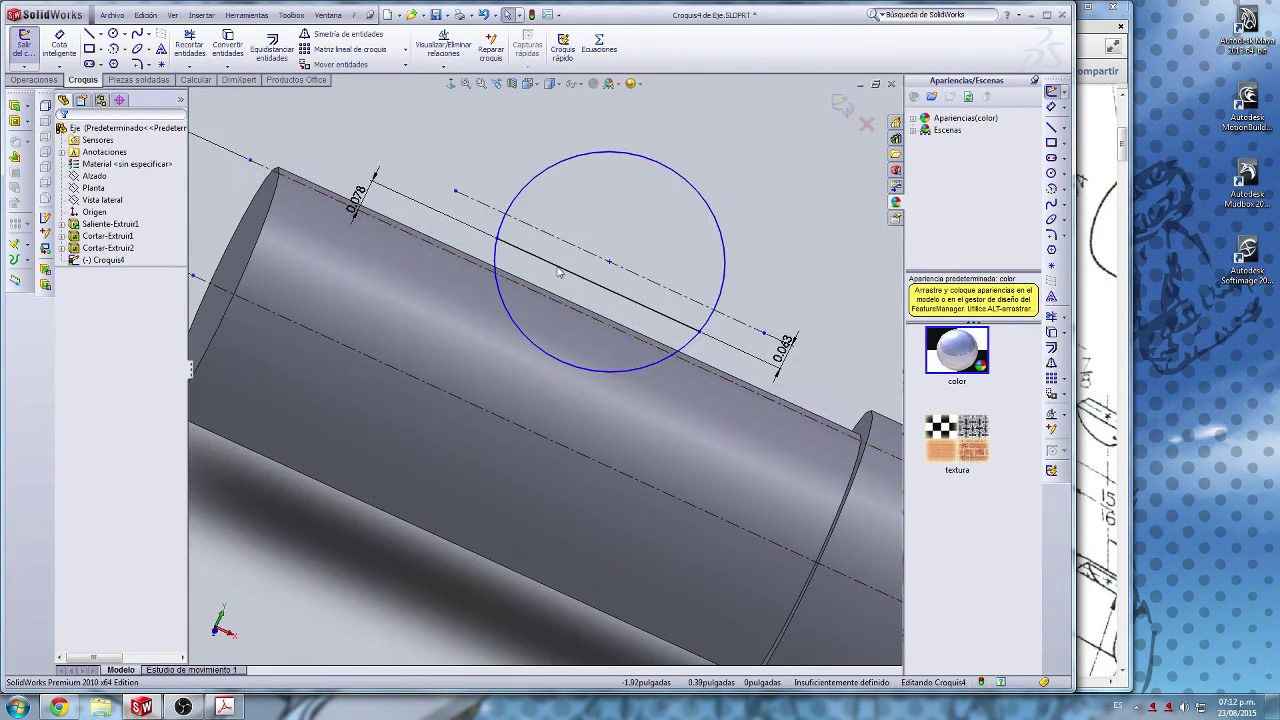
{"action": "left_click", "coordinate": [28, 120]}
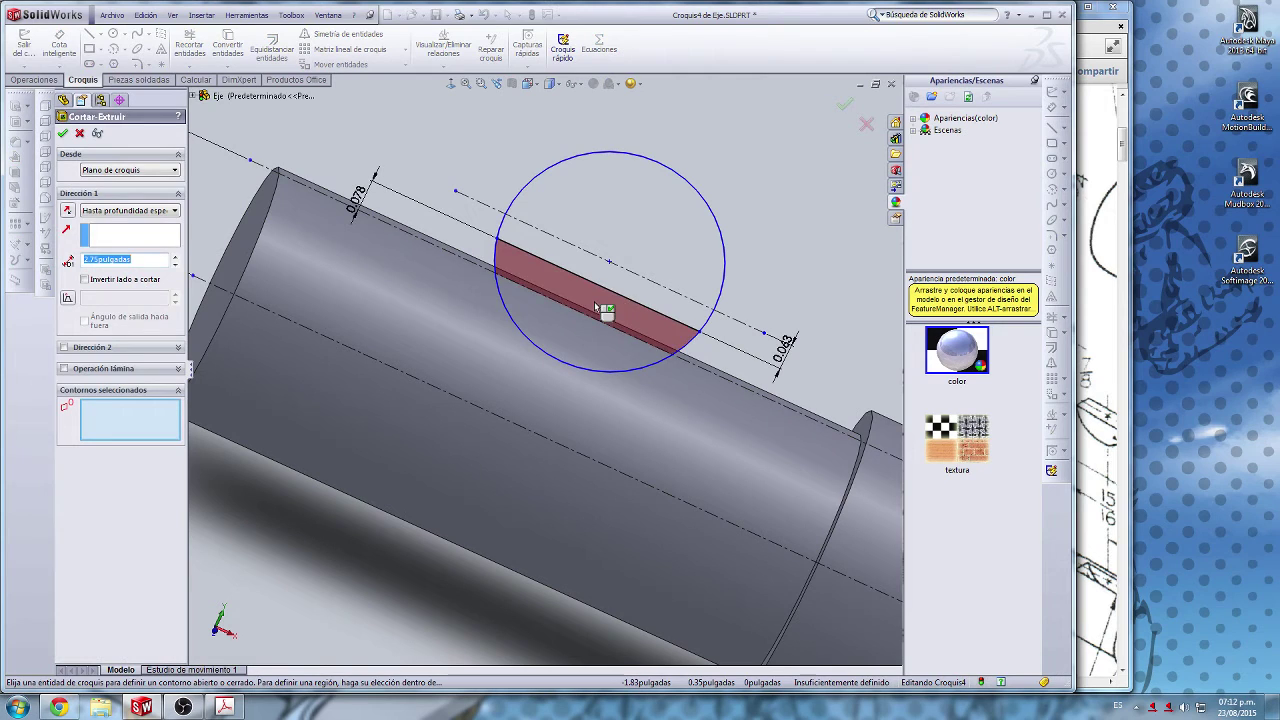
{"action": "left_click", "coordinate": [603, 318]}
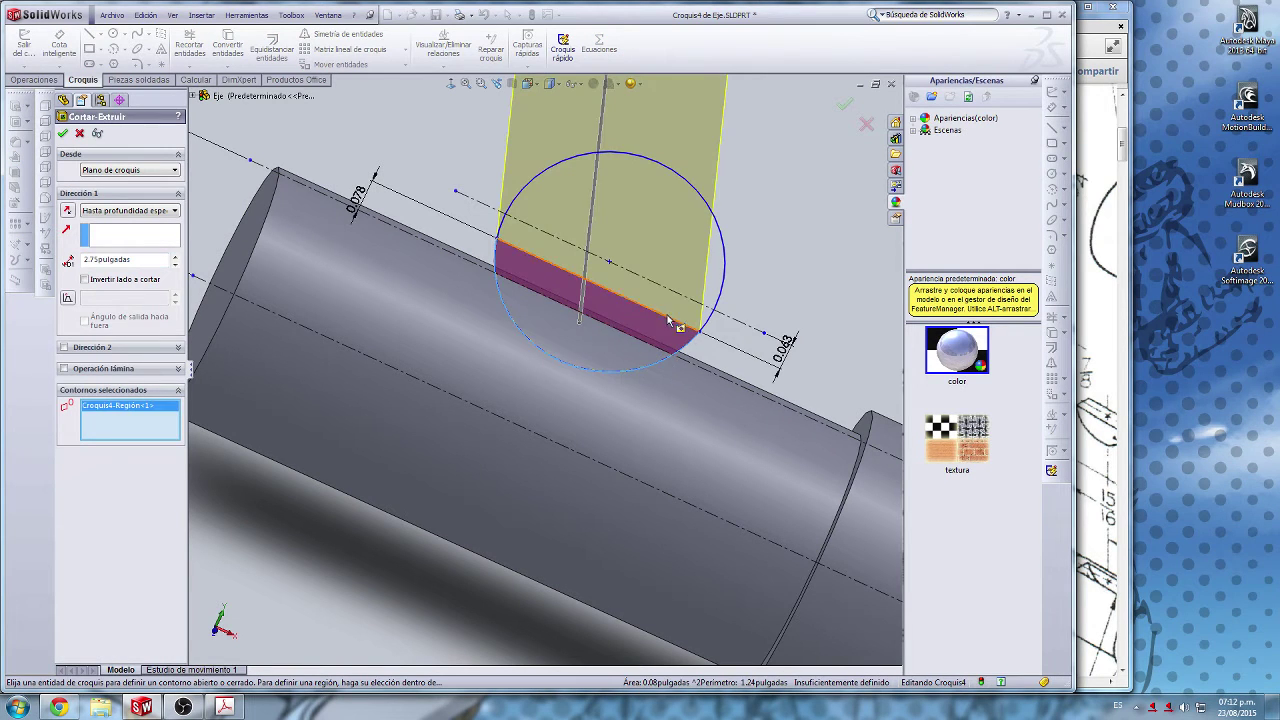
{"action": "scroll", "coordinate": [670, 372], "scroll_direction": "up", "scroll_amount": 4}
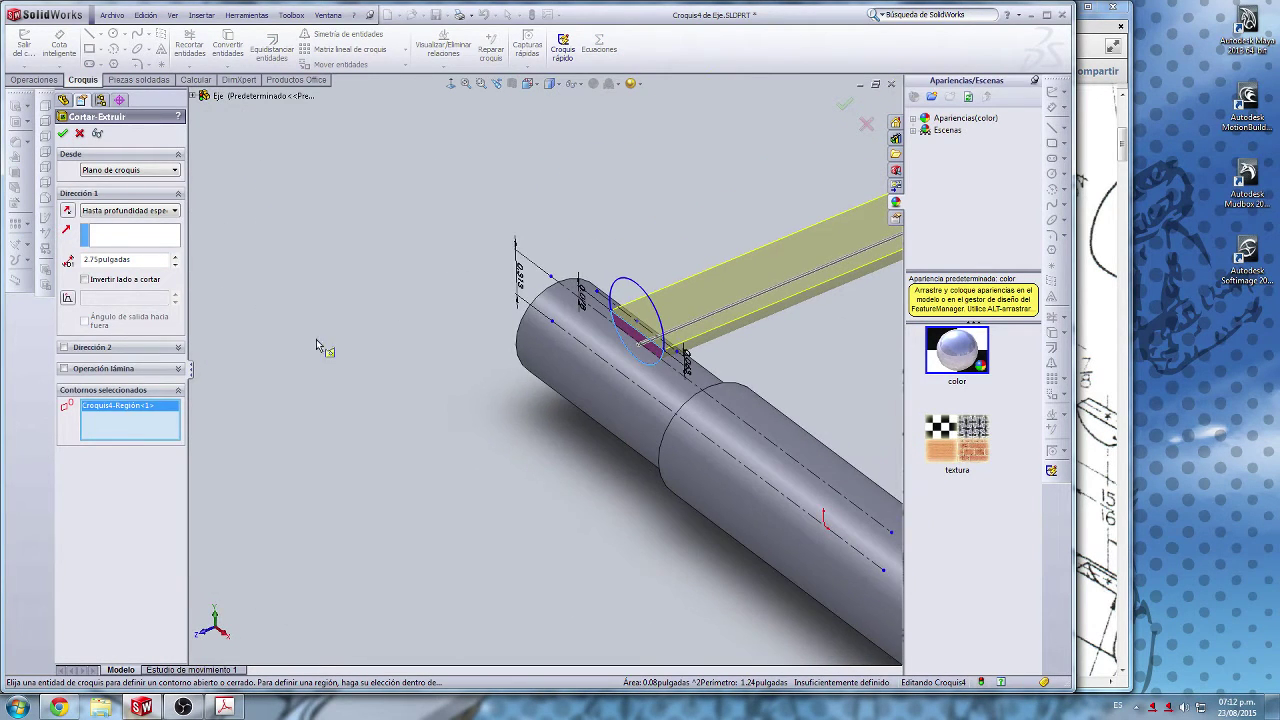
{"action": "left_click", "coordinate": [125, 210]}
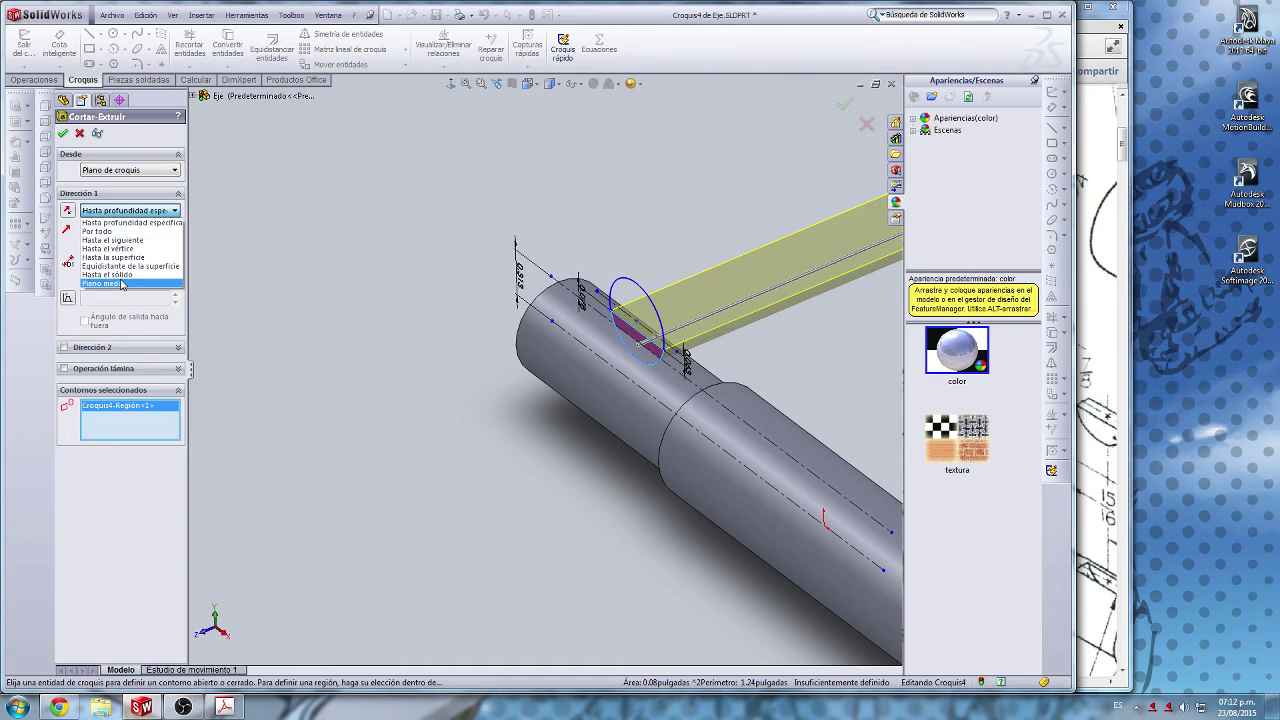
{"action": "left_click", "coordinate": [104, 283]}
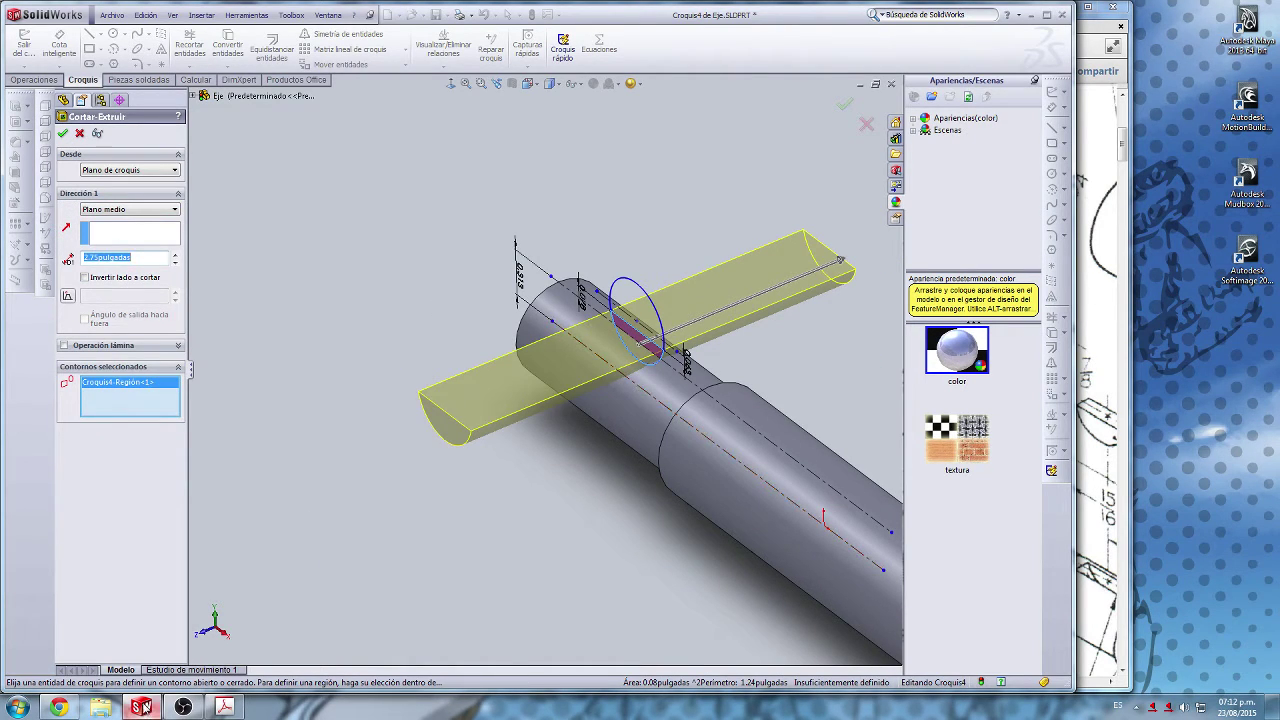
Step: Switch to Chrome and look up the nominal size of Woodruff key 406 in the Engineers Edge ANSI key table
{"action": "mouse_move", "coordinate": [141, 707]}
{"action": "left_click", "coordinate": [112, 15]}
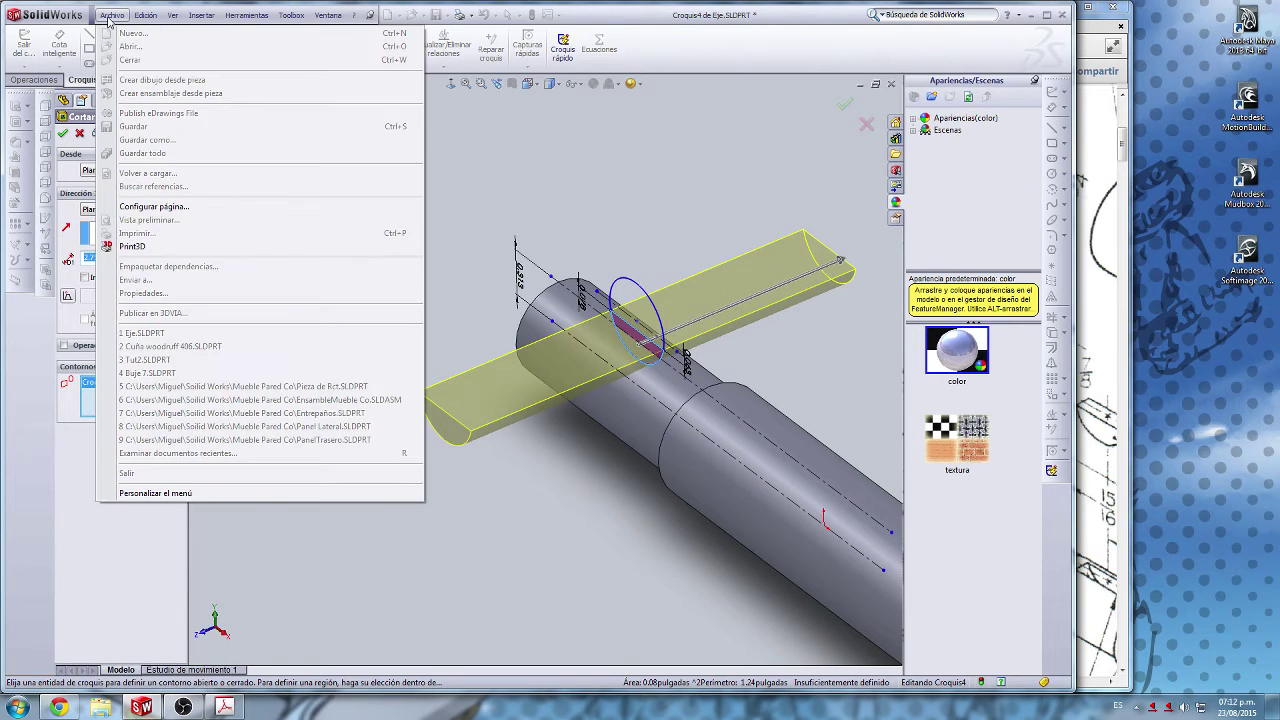
{"action": "left_click", "coordinate": [491, 183]}
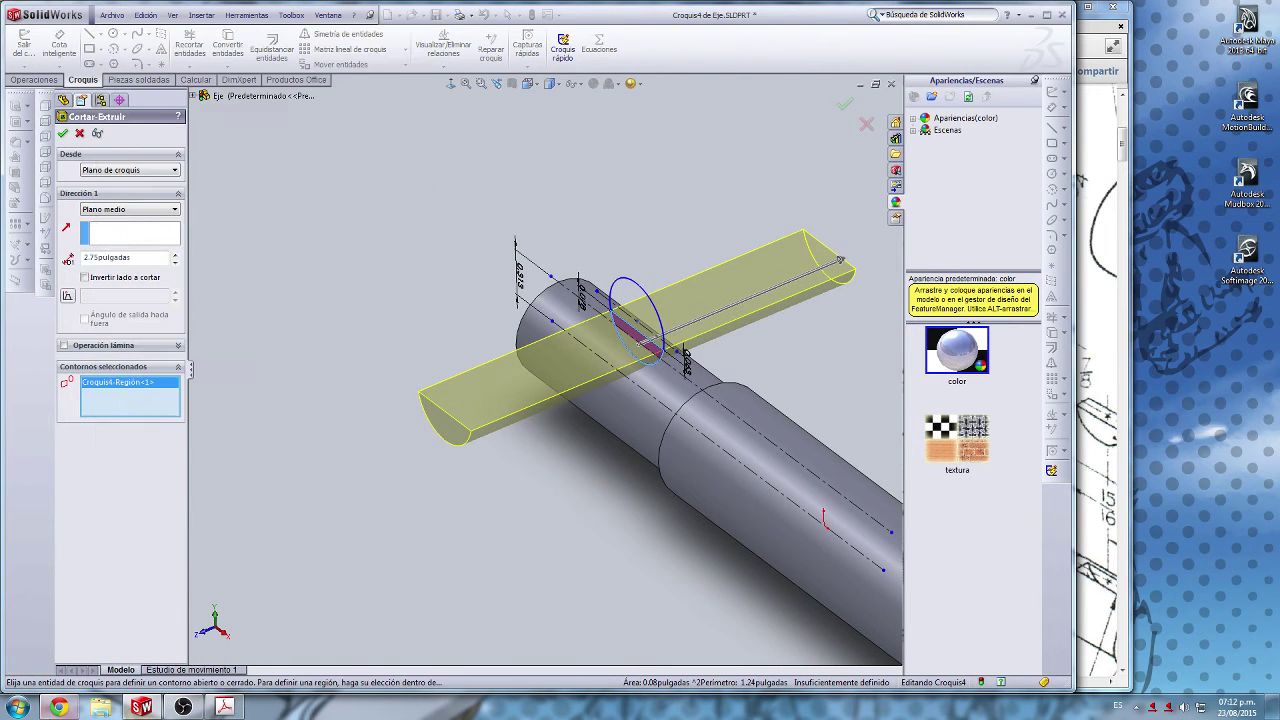
{"action": "left_click", "coordinate": [59, 707]}
{"action": "left_click", "coordinate": [75, 22]}
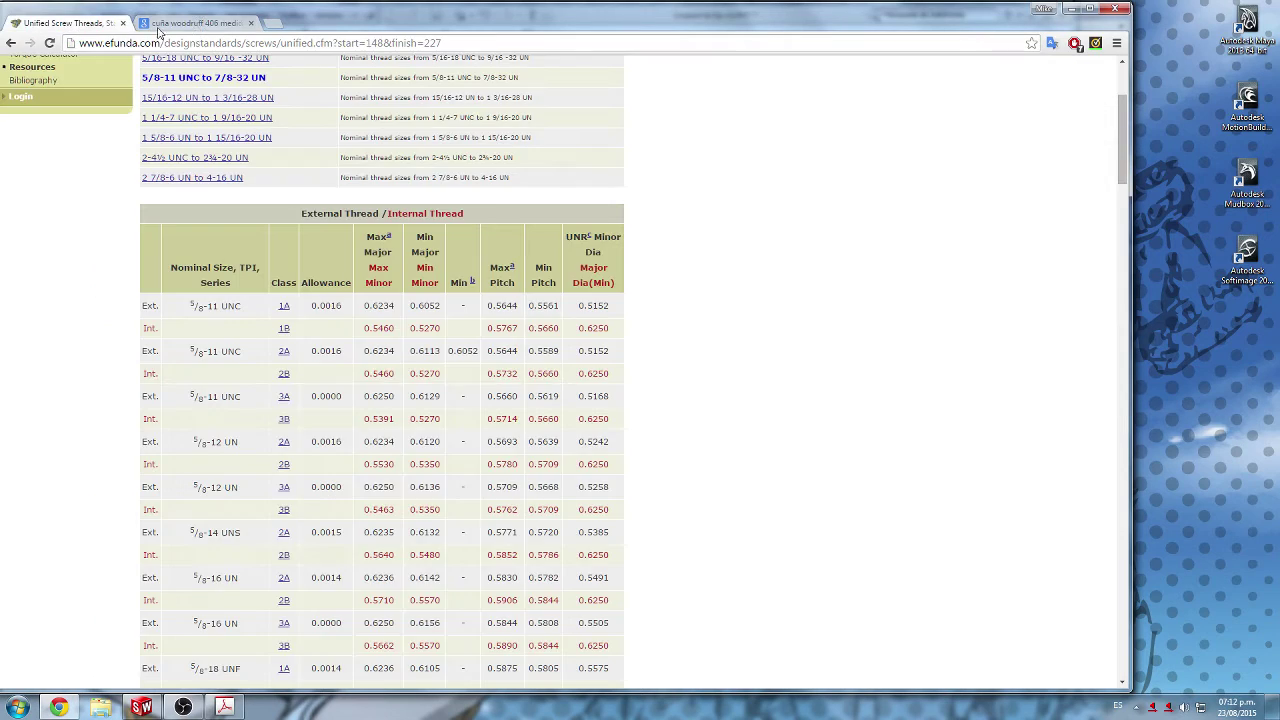
{"action": "left_click", "coordinate": [180, 22]}
{"action": "left_click", "coordinate": [195, 262]}
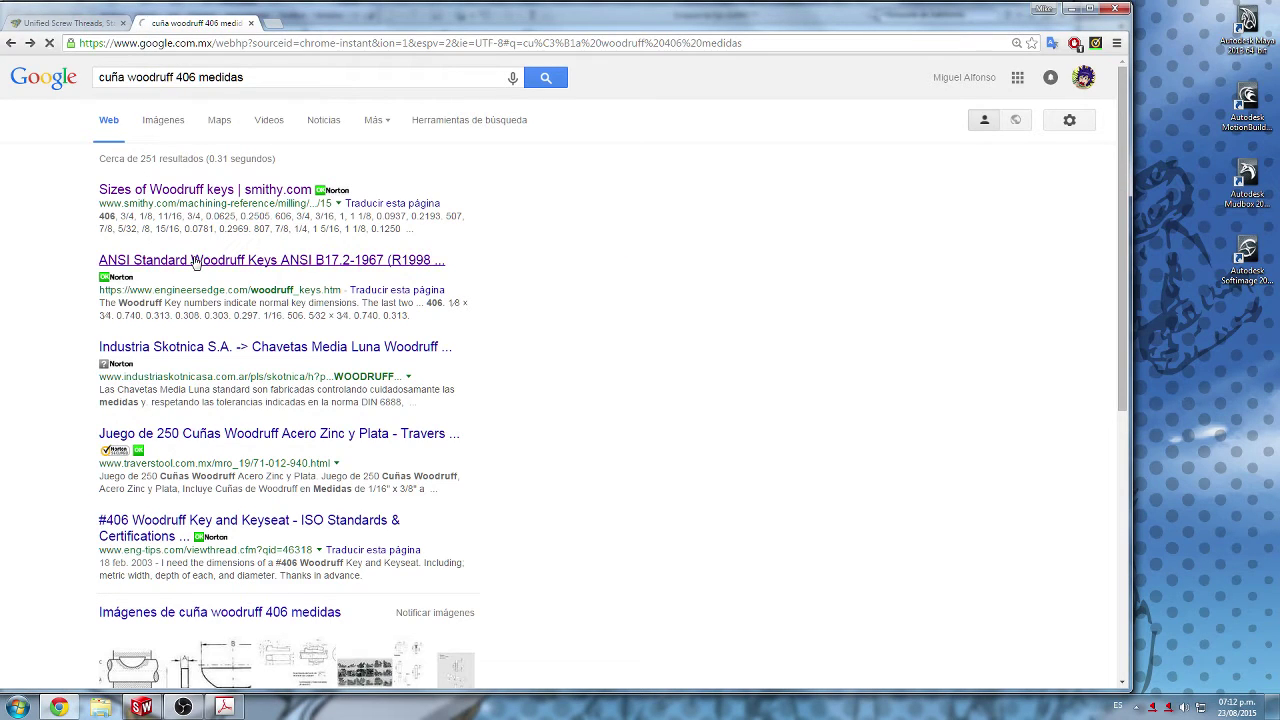
{"action": "scroll", "coordinate": [426, 420], "scroll_direction": "down", "scroll_amount": 1}
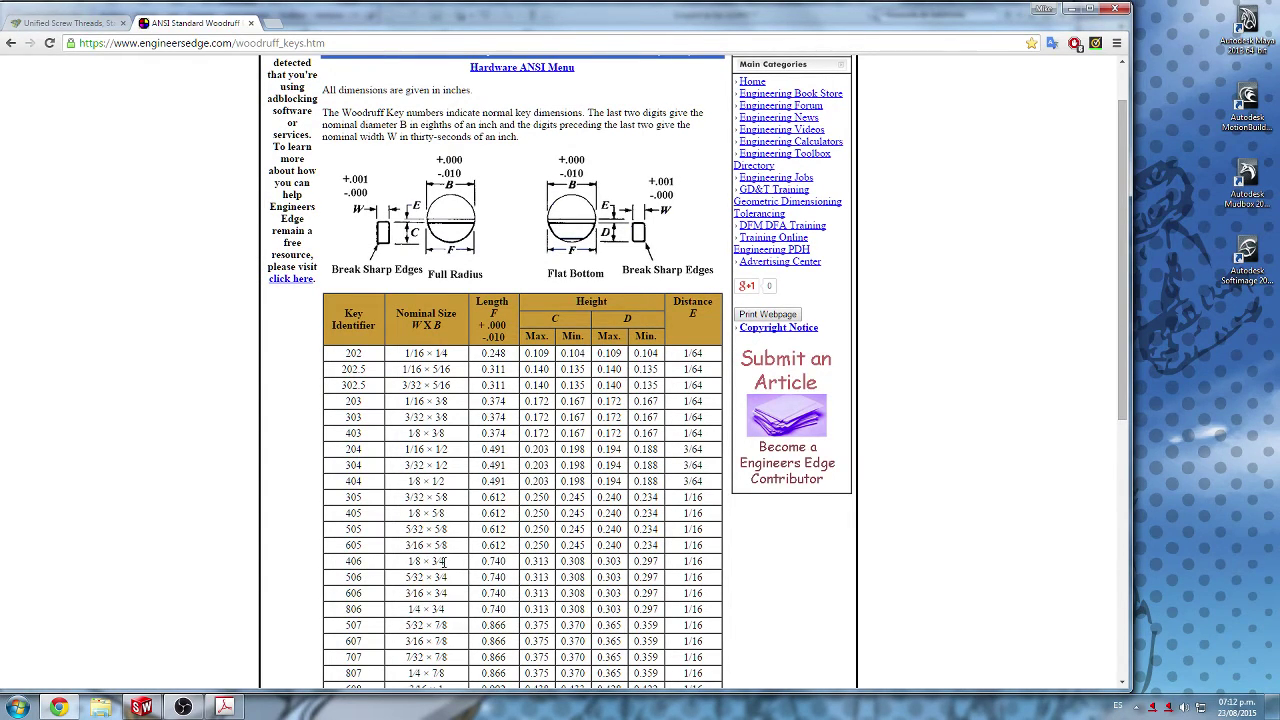
{"action": "left_click", "coordinate": [224, 707]}
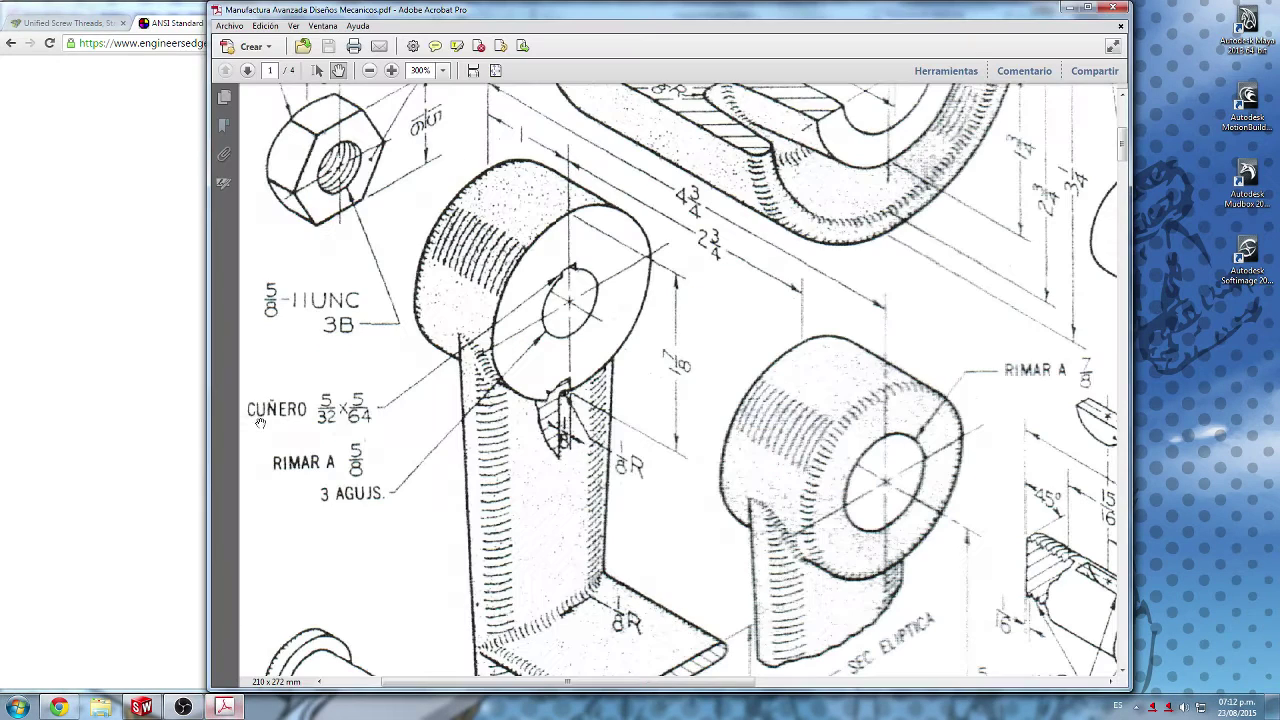
{"action": "left_click", "coordinate": [70, 705]}
Step: Back in SolidWorks, set the mid-plane cut depth to 1/8 in and complete the key seat cut
{"action": "left_click", "coordinate": [141, 707]}
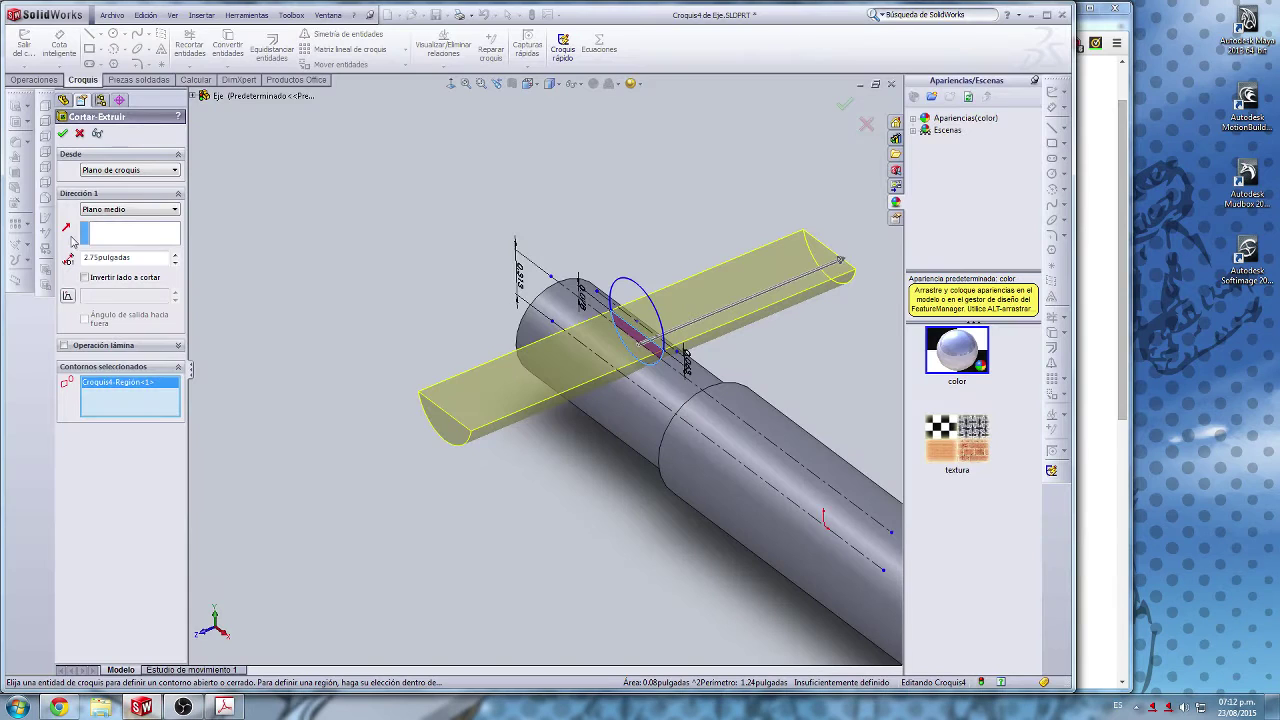
{"action": "double_click", "coordinate": [148, 257]}
{"action": "type", "text": "1/8"}
{"action": "key", "text": "Return"}
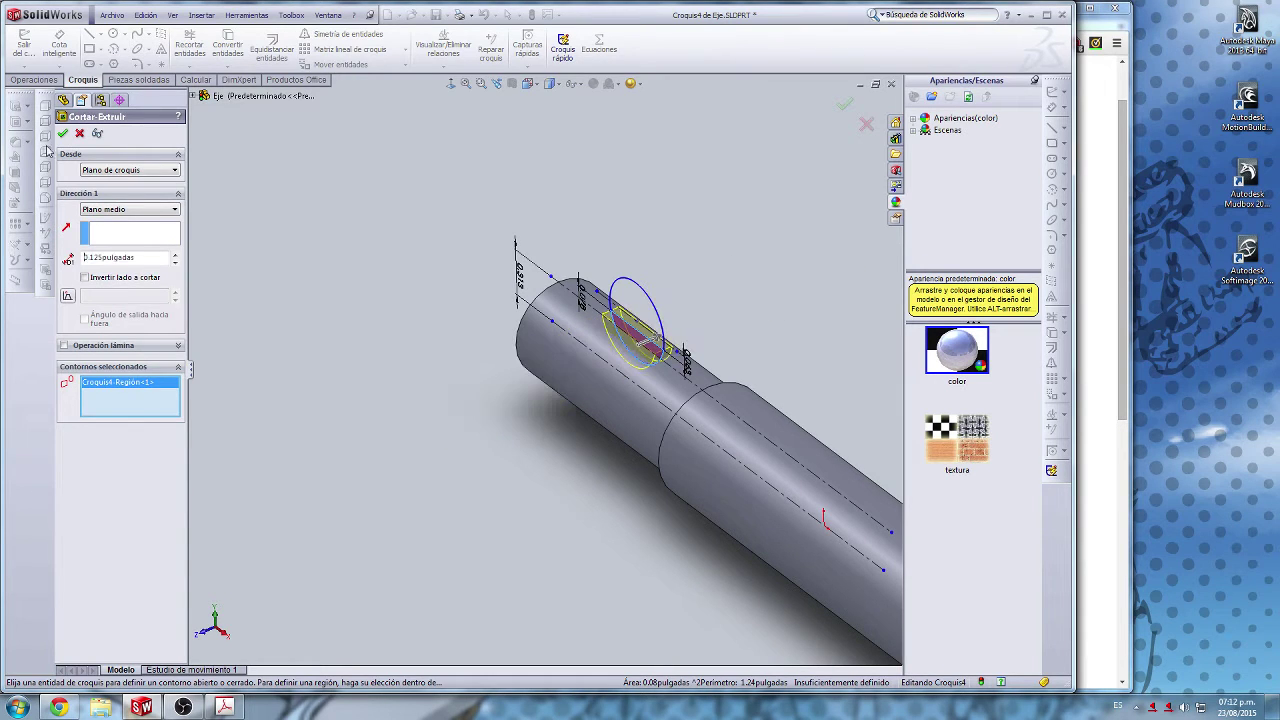
{"action": "left_click", "coordinate": [62, 133]}
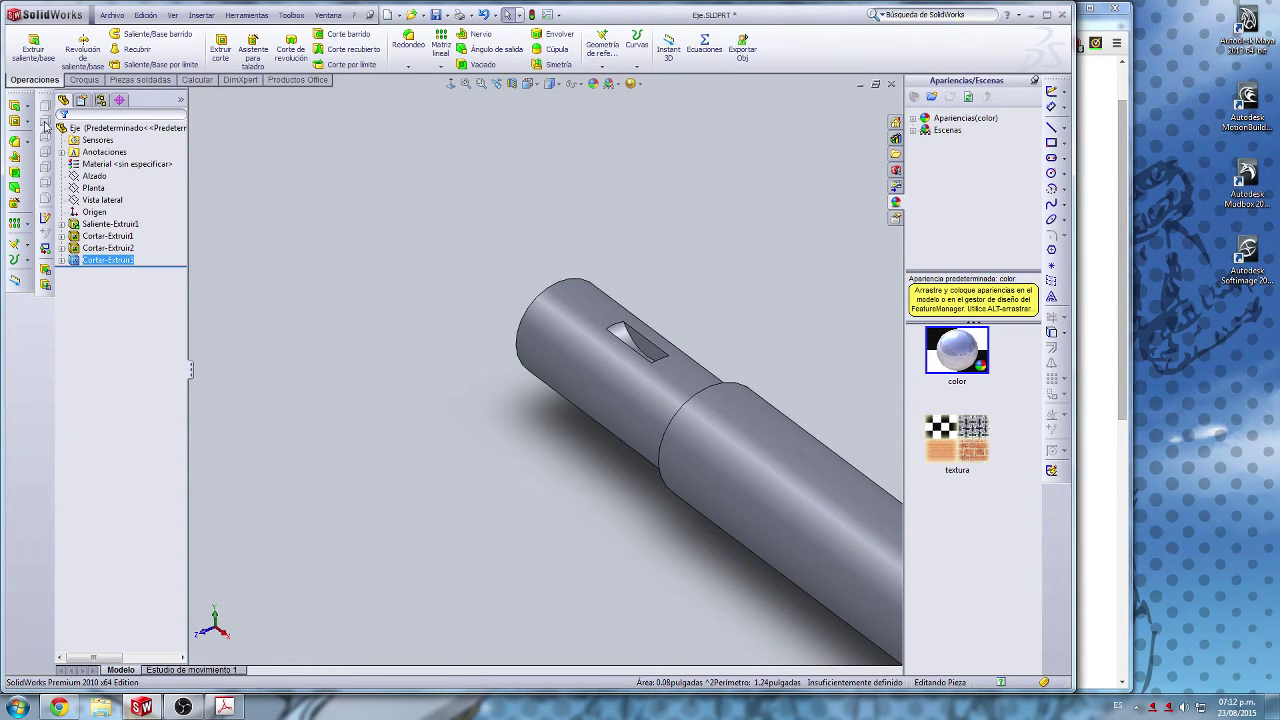
Step: Examine the key seat cut and the shaft's stepped sections from several angles
{"action": "left_click", "coordinate": [503, 271]}
{"action": "middle_click_drag", "start_coordinate": [503, 271], "coordinate": [585, 400]}
{"action": "scroll", "coordinate": [535, 316], "scroll_direction": "up", "scroll_amount": 4}
{"action": "scroll", "coordinate": [641, 306], "scroll_direction": "down", "scroll_amount": 4}
{"action": "scroll", "coordinate": [560, 405], "scroll_direction": "down", "scroll_amount": 1}
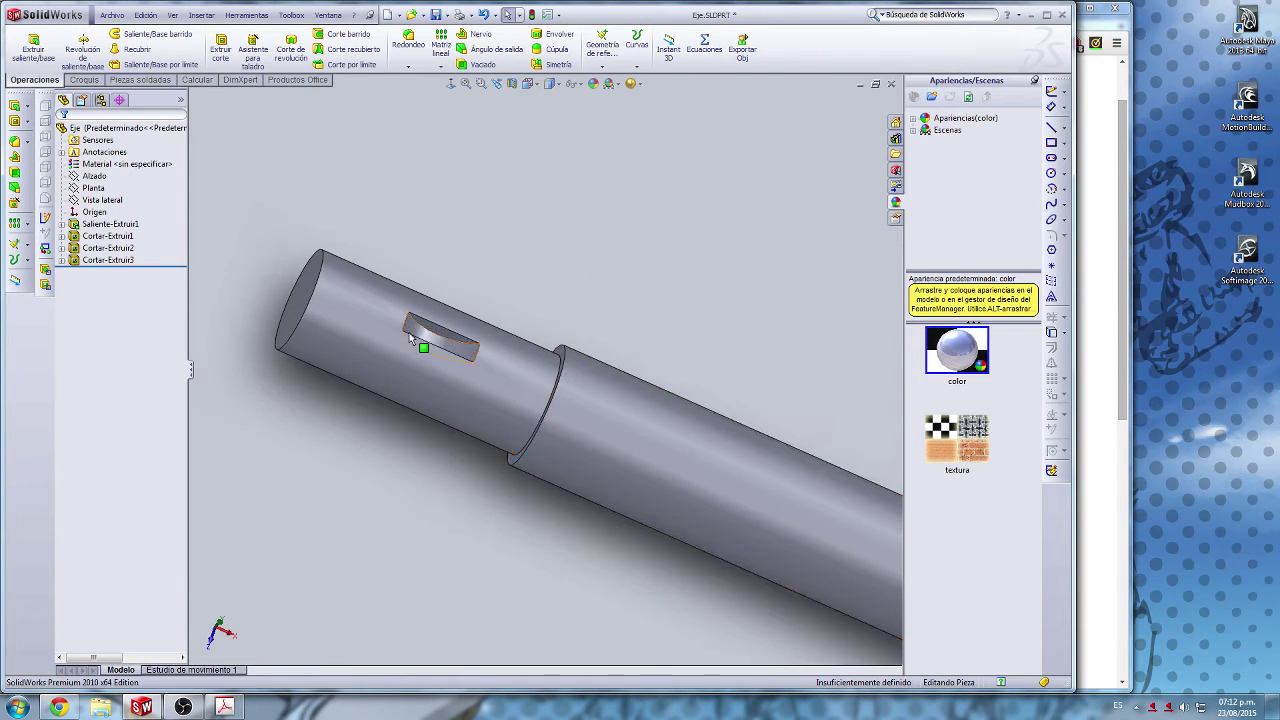
{"action": "scroll", "coordinate": [420, 342], "scroll_direction": "up", "scroll_amount": 1}
{"action": "middle_click_drag", "start_coordinate": [425, 350], "coordinate": [485, 296]}
{"action": "scroll", "coordinate": [480, 400], "scroll_direction": "up", "scroll_amount": 2}
{"action": "scroll", "coordinate": [434, 274], "scroll_direction": "down", "scroll_amount": 3}
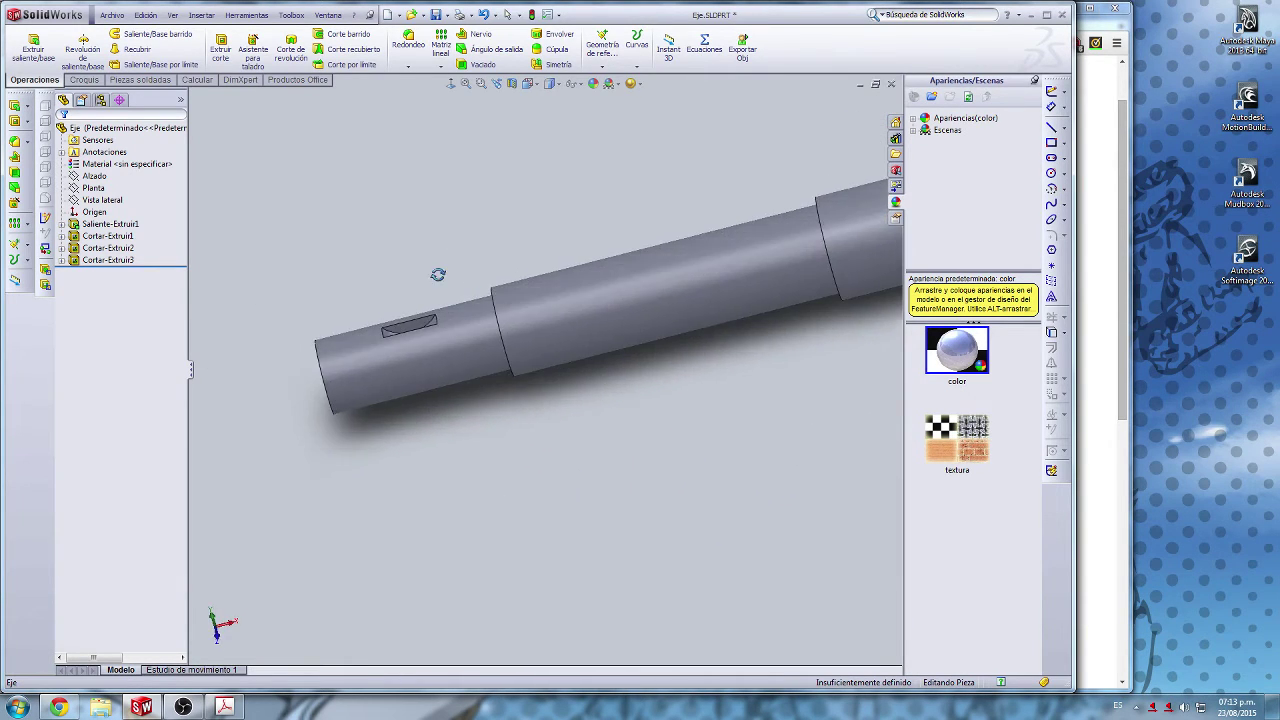
{"action": "scroll", "coordinate": [386, 423], "scroll_direction": "down", "scroll_amount": 4}
{"action": "scroll", "coordinate": [460, 389], "scroll_direction": "up", "scroll_amount": 1}
{"action": "middle_click_drag", "start_coordinate": [393, 440], "coordinate": [627, 451]}
{"action": "scroll", "coordinate": [538, 404], "scroll_direction": "up", "scroll_amount": 4}
{"action": "scroll", "coordinate": [627, 451], "scroll_direction": "up", "scroll_amount": 3}
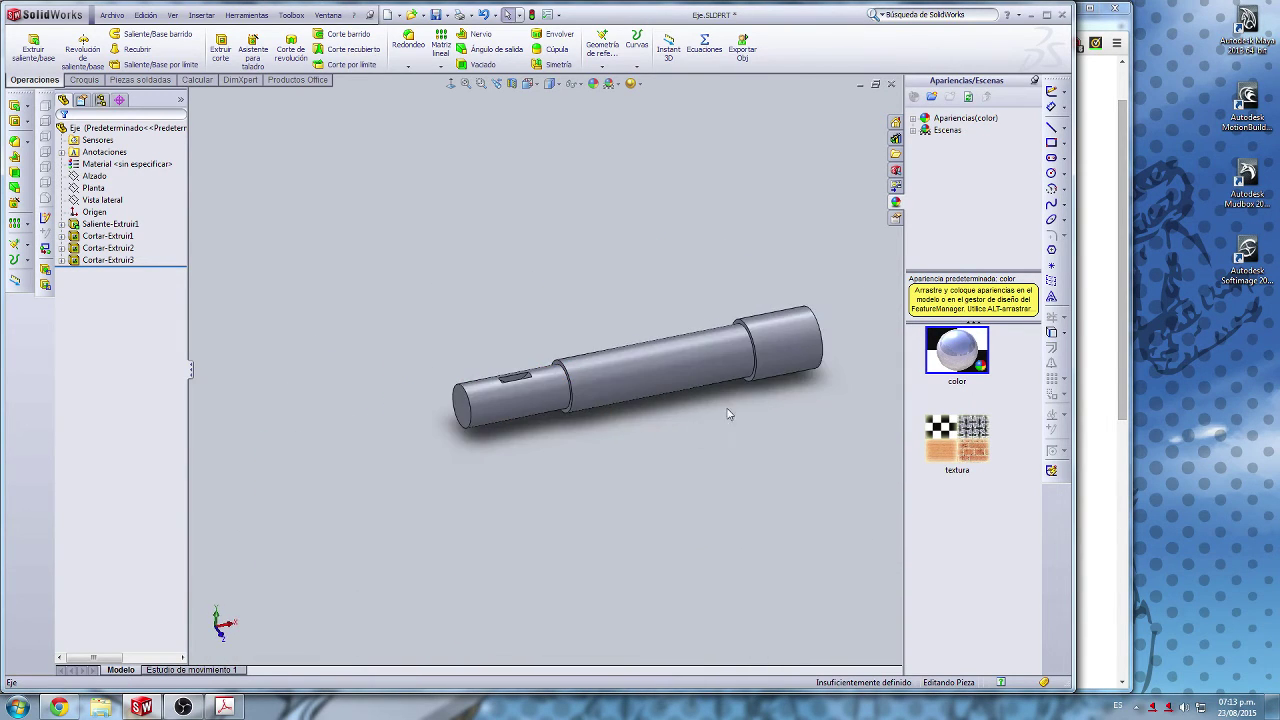
{"action": "middle_click_drag", "start_coordinate": [729, 409], "coordinate": [746, 345]}
{"action": "scroll", "coordinate": [667, 364], "scroll_direction": "down", "scroll_amount": 5}
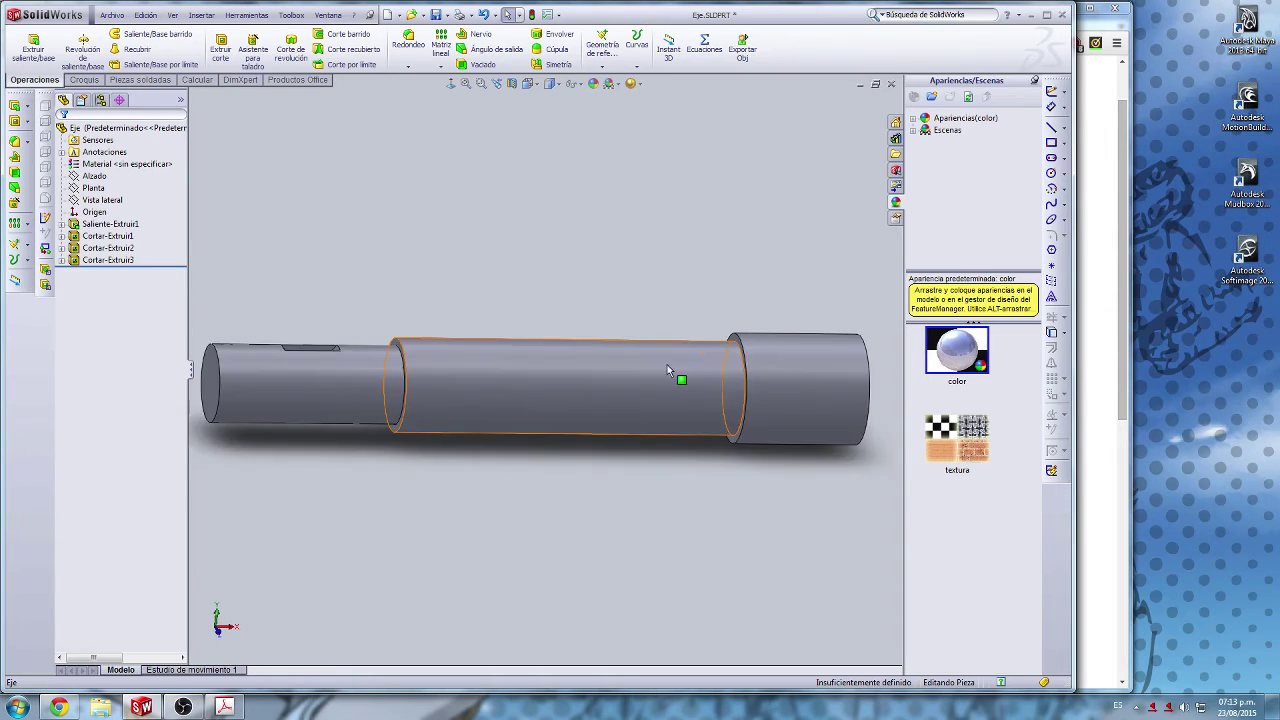
{"action": "scroll", "coordinate": [541, 362], "scroll_direction": "up", "scroll_amount": 4}
{"action": "scroll", "coordinate": [440, 364], "scroll_direction": "down", "scroll_amount": 2}
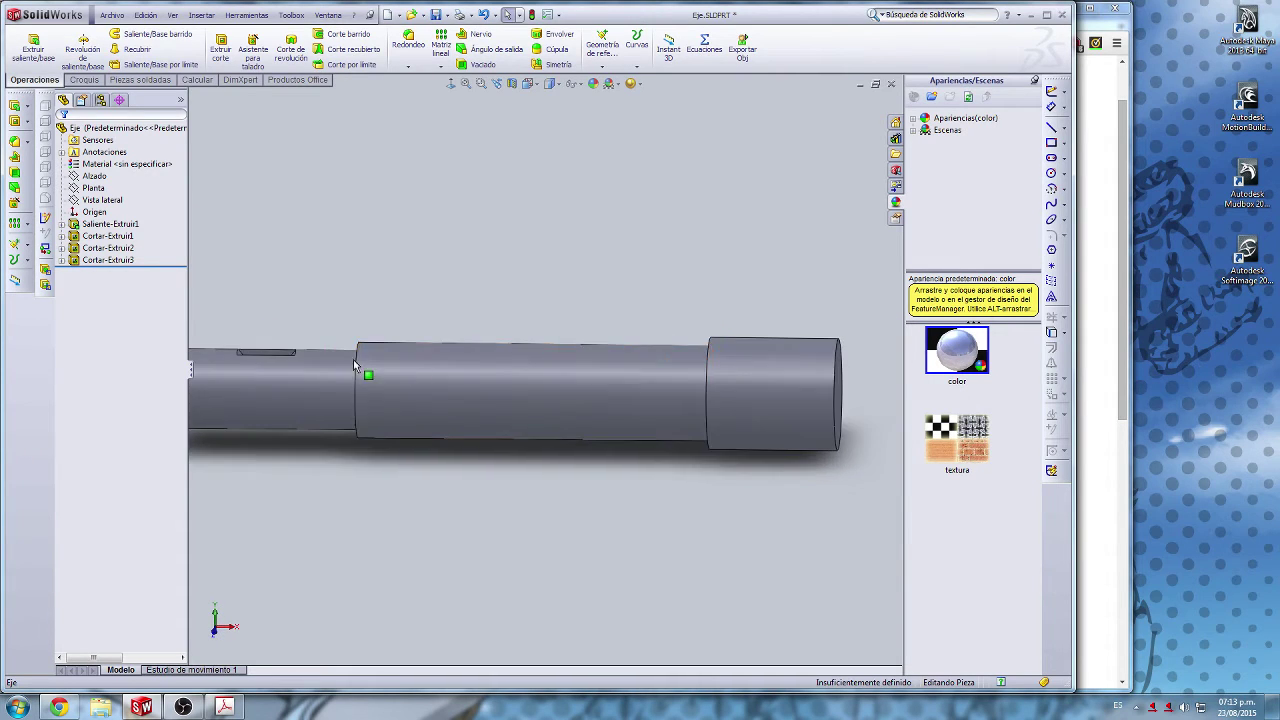
{"action": "scroll", "coordinate": [330, 330], "scroll_direction": "down", "scroll_amount": 2}
{"action": "middle_click_drag", "start_coordinate": [309, 286], "coordinate": [359, 330]}
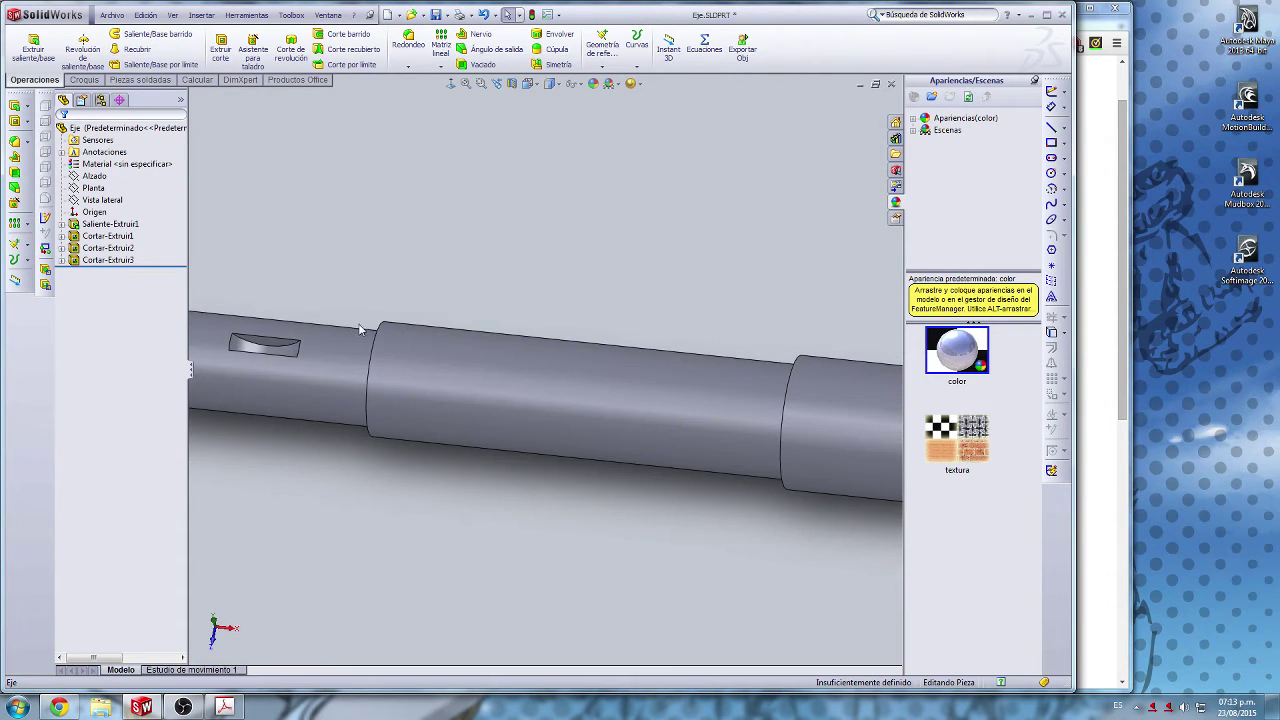
Step: Switch to the PDF drawing in Adobe Acrobat and examine the dimensions, key seat and hole callouts of part 5, EJE
{"action": "scroll", "coordinate": [635, 420], "scroll_direction": "up", "scroll_amount": 5}
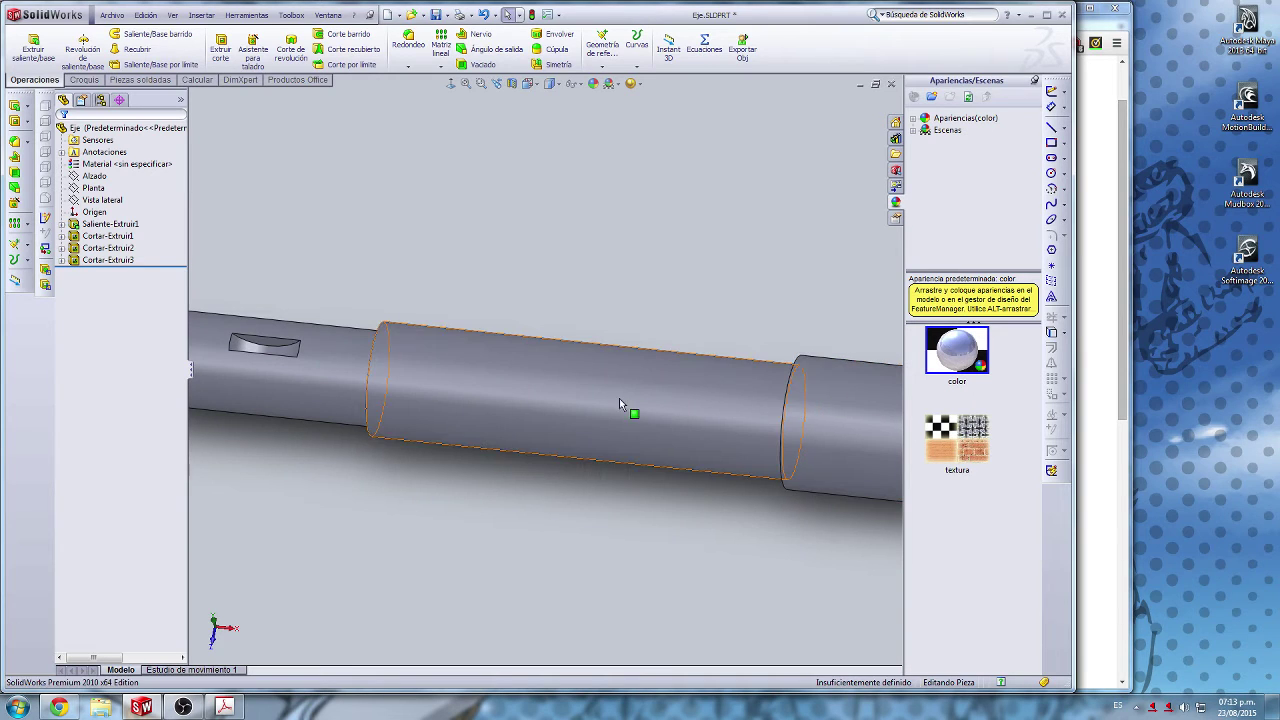
{"action": "left_click", "coordinate": [1116, 371]}
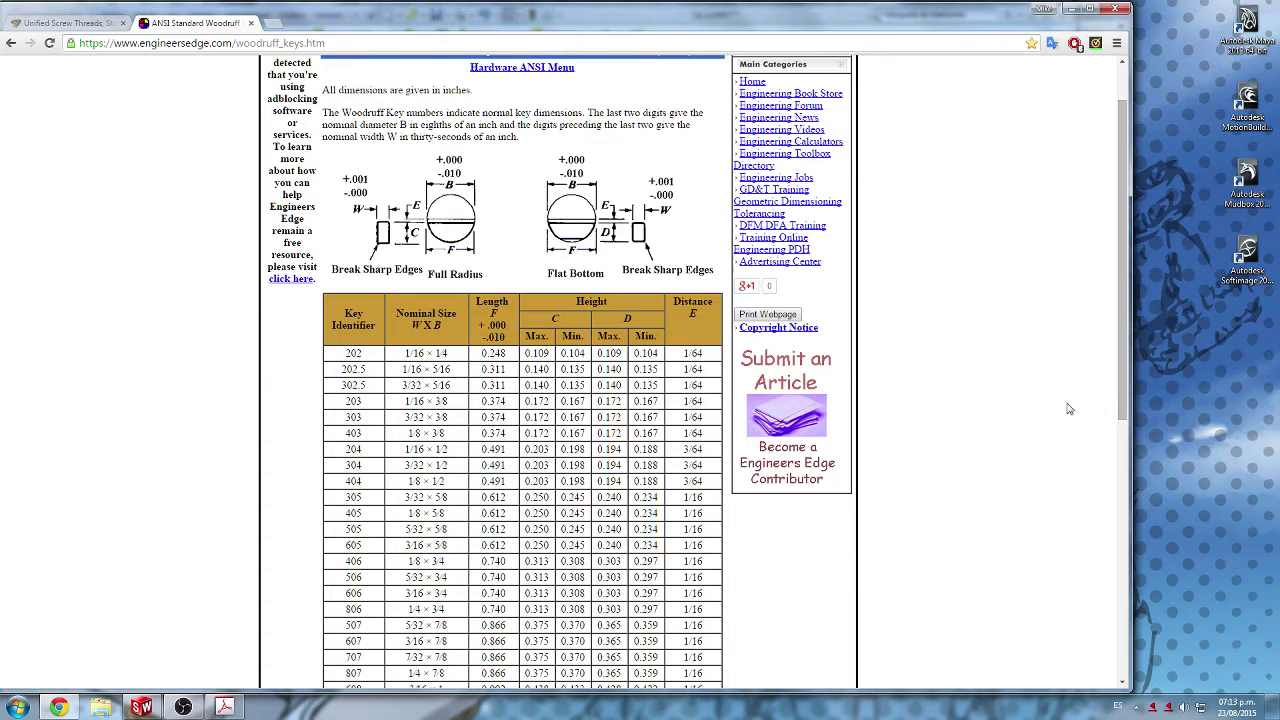
{"action": "left_click", "coordinate": [224, 707]}
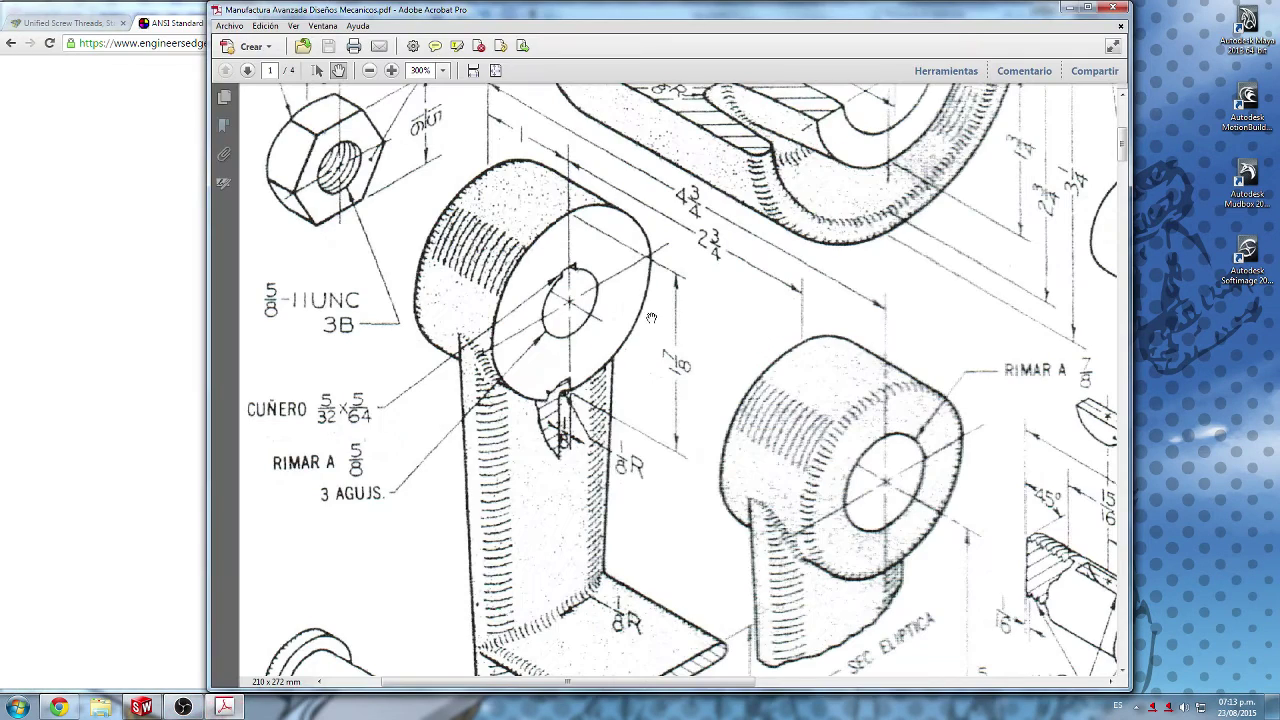
{"action": "mouse_move", "coordinate": [900, 358]}
{"action": "left_mouse_down"}
{"action": "mouse_move", "coordinate": [774, 368]}
{"action": "mouse_move", "coordinate": [656, 410]}
{"action": "left_mouse_up"}
{"action": "mouse_move", "coordinate": [840, 650]}
{"action": "left_mouse_down"}
{"action": "mouse_move", "coordinate": [852, 650]}
{"action": "mouse_move", "coordinate": [696, 381]}
{"action": "left_mouse_up"}
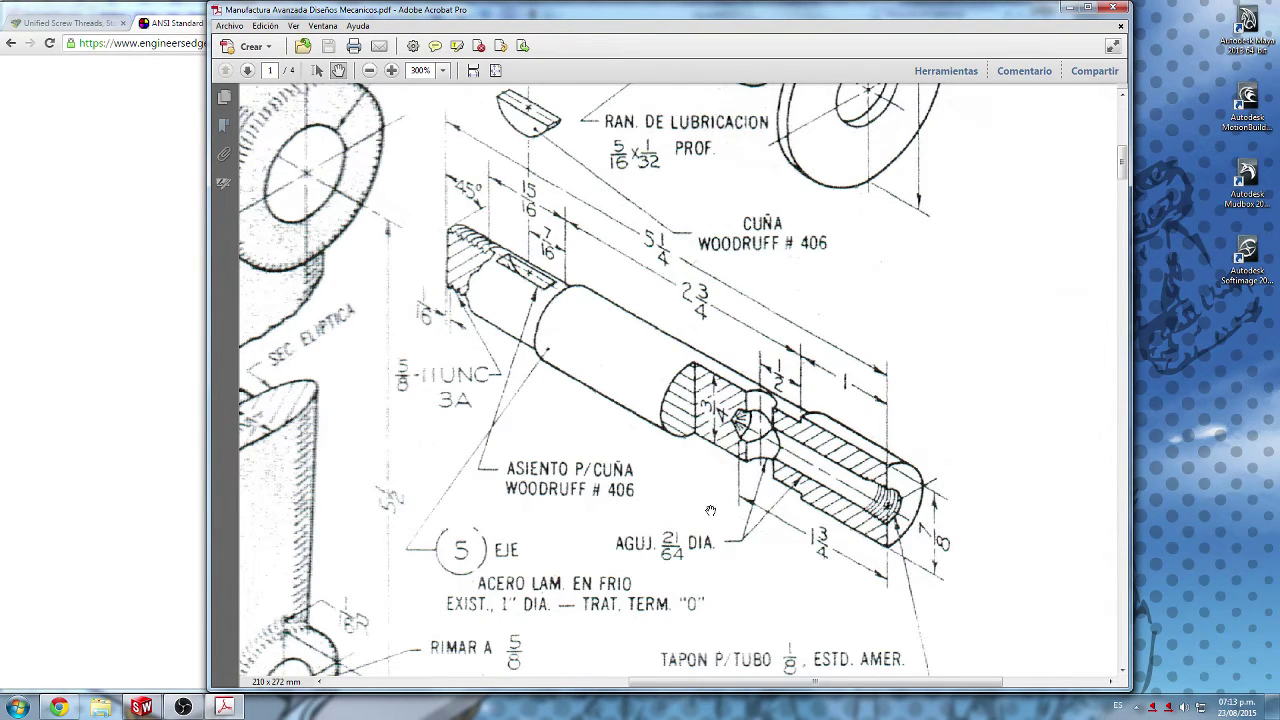
{"action": "scroll", "coordinate": [594, 364], "scroll_direction": "up", "scroll_amount": 3}
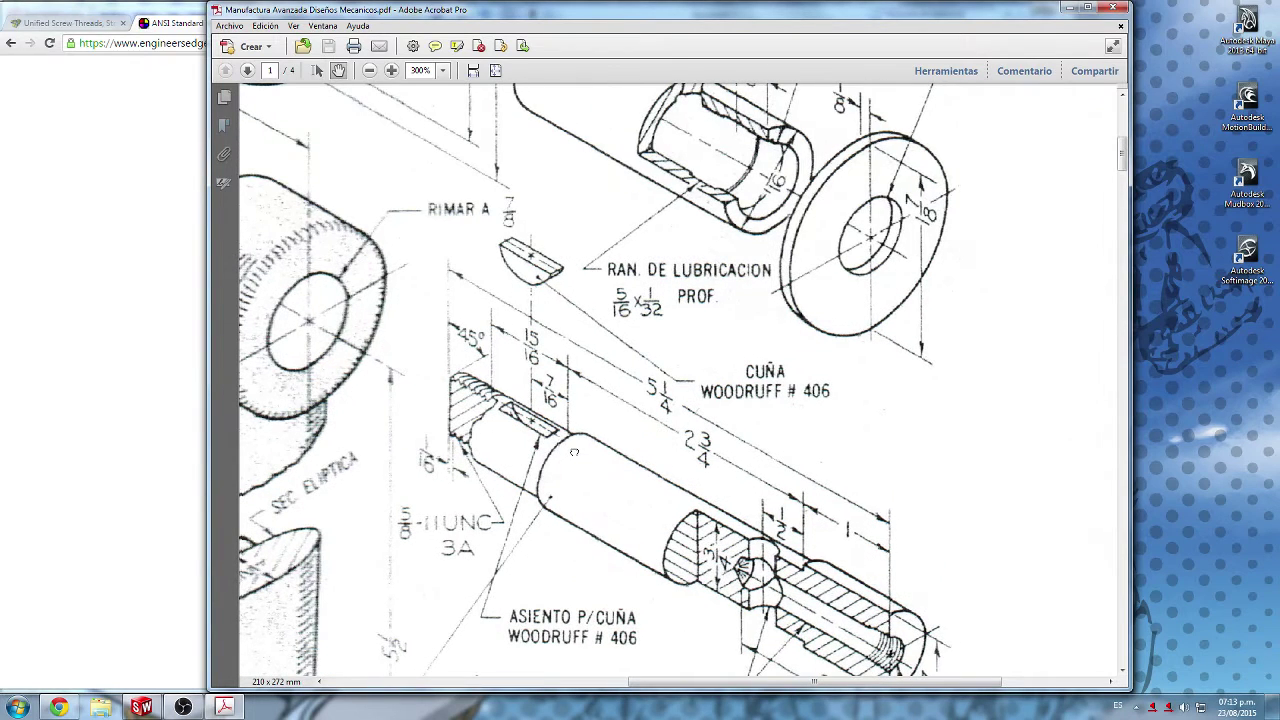
{"action": "scroll", "coordinate": [577, 444], "scroll_direction": "down", "scroll_amount": 1}
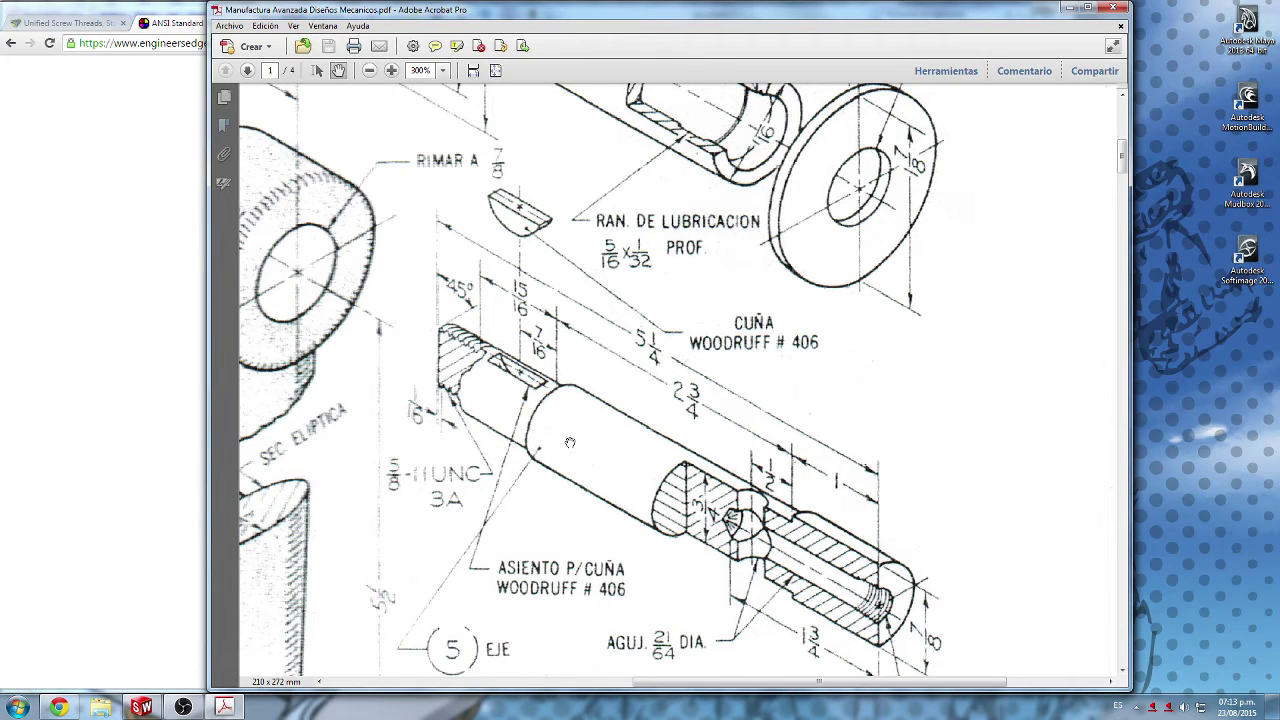
{"action": "scroll", "coordinate": [569, 442], "scroll_direction": "up", "scroll_amount": 1}
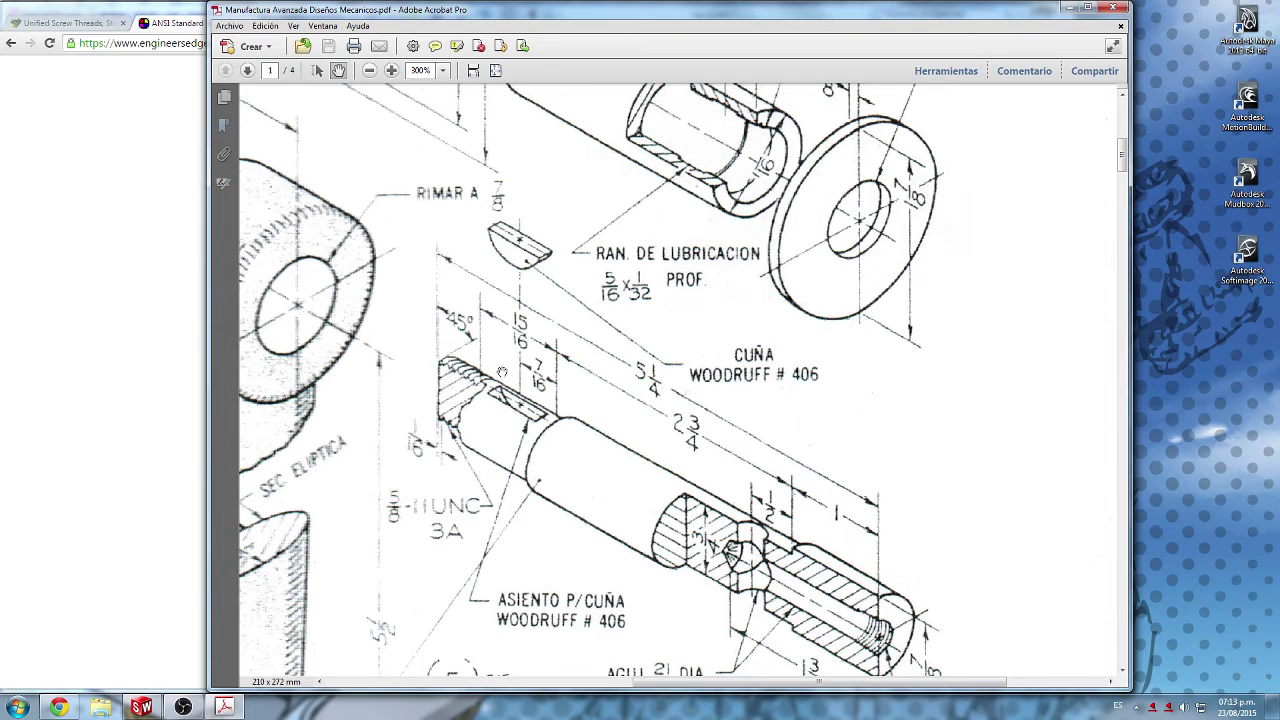
{"action": "scroll", "coordinate": [581, 433], "scroll_direction": "down", "scroll_amount": 3}
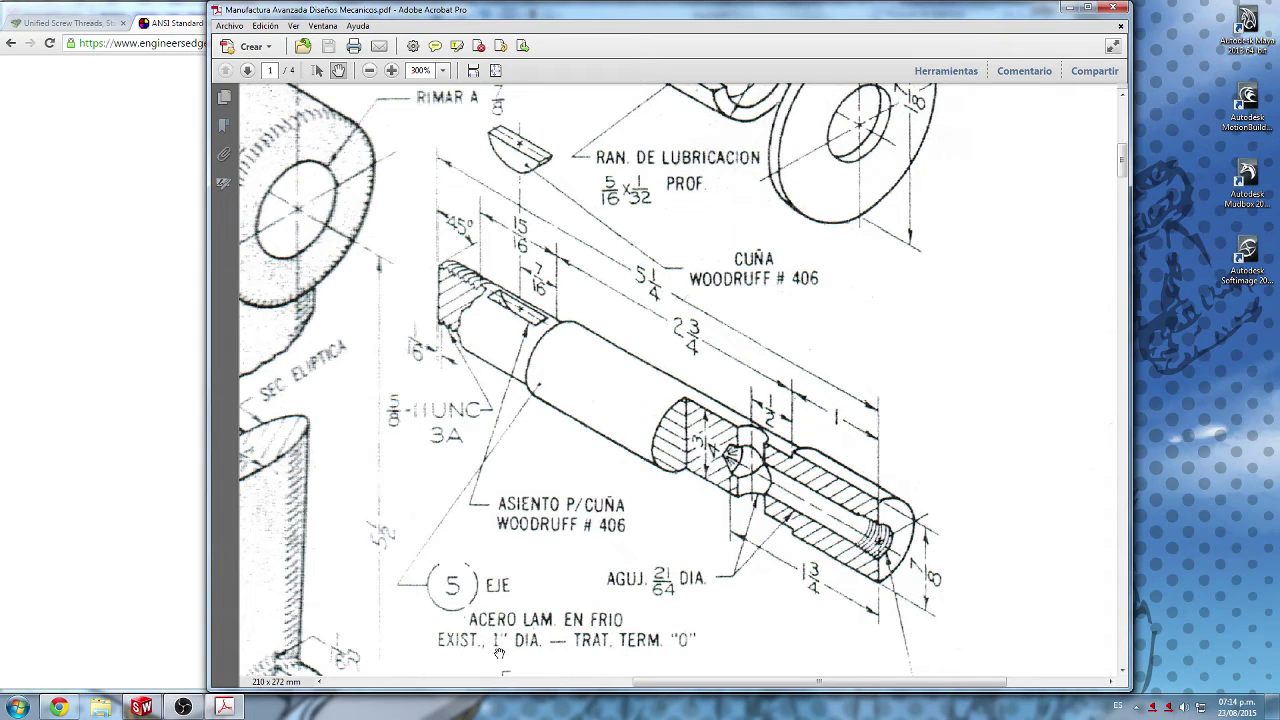
Step: Switch back to SolidWorks and sketch a circle of about 0.25 in radius on the Planta plane, centred on the shaft axis in the middle section
{"action": "left_click", "coordinate": [153, 708]}
{"action": "scroll", "coordinate": [625, 435], "scroll_direction": "down", "scroll_amount": 2}
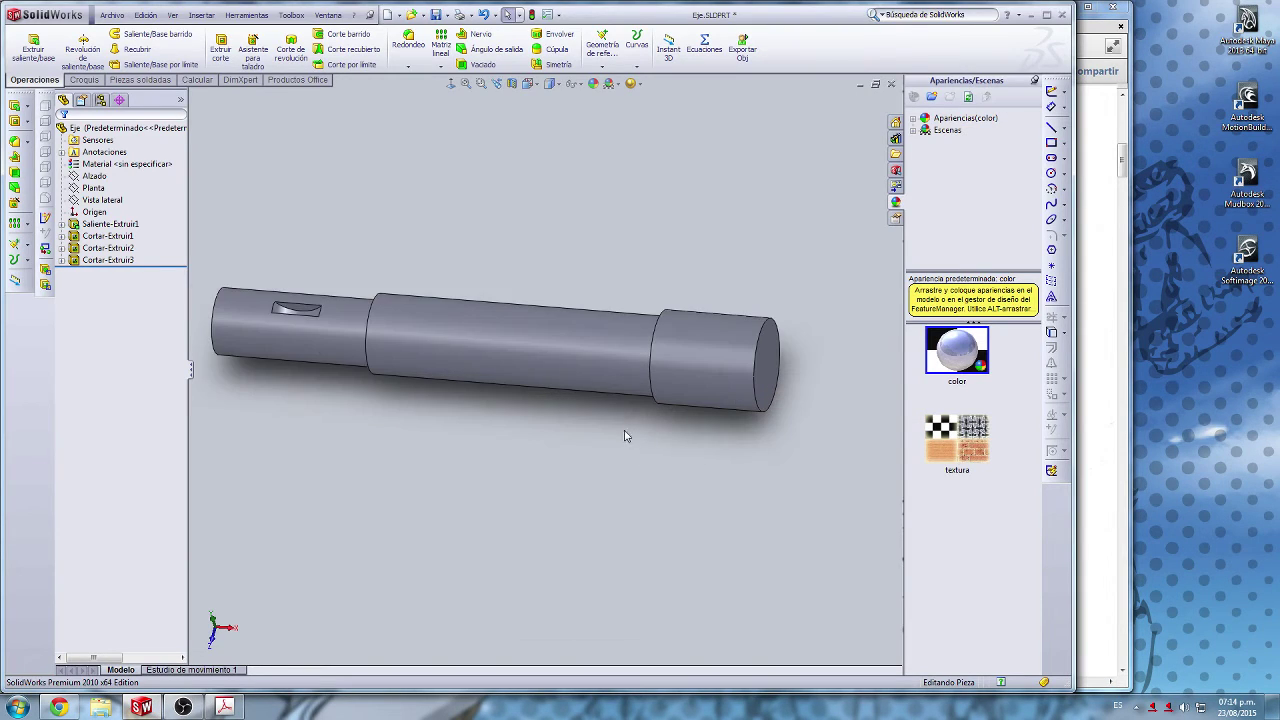
{"action": "left_click", "coordinate": [550, 83]}
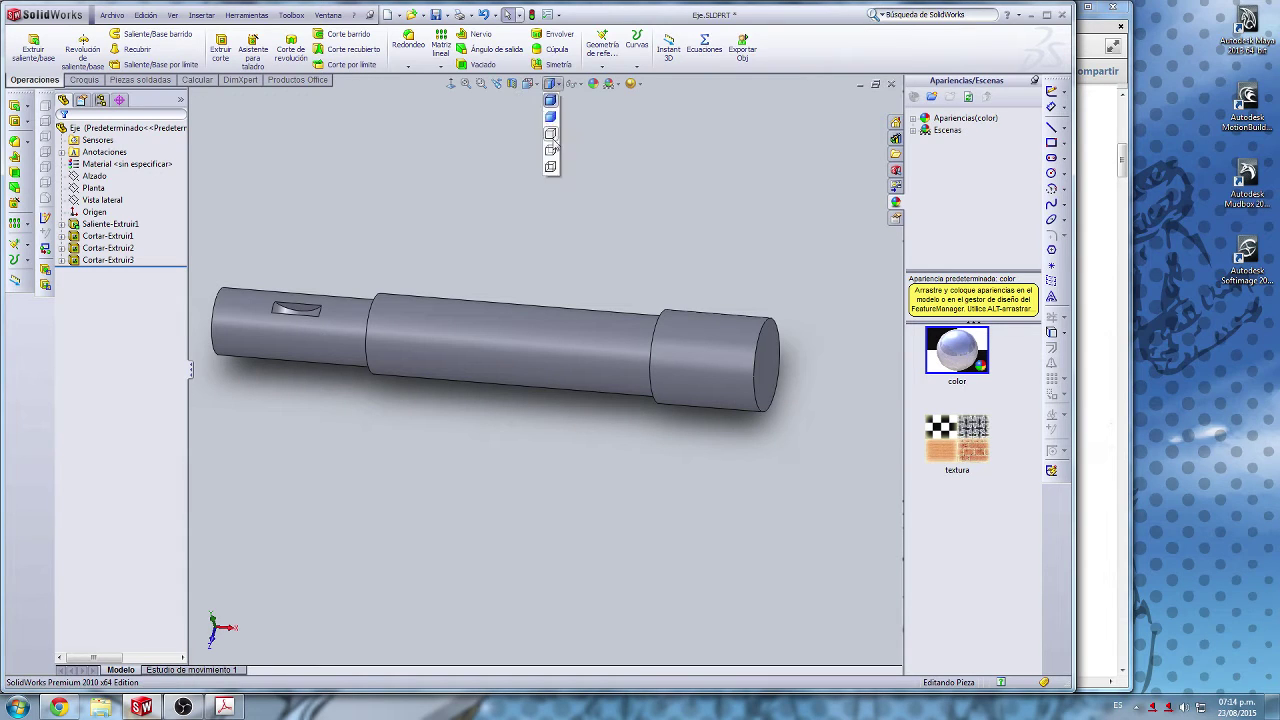
{"action": "left_click", "coordinate": [529, 85]}
{"action": "left_click", "coordinate": [547, 118]}
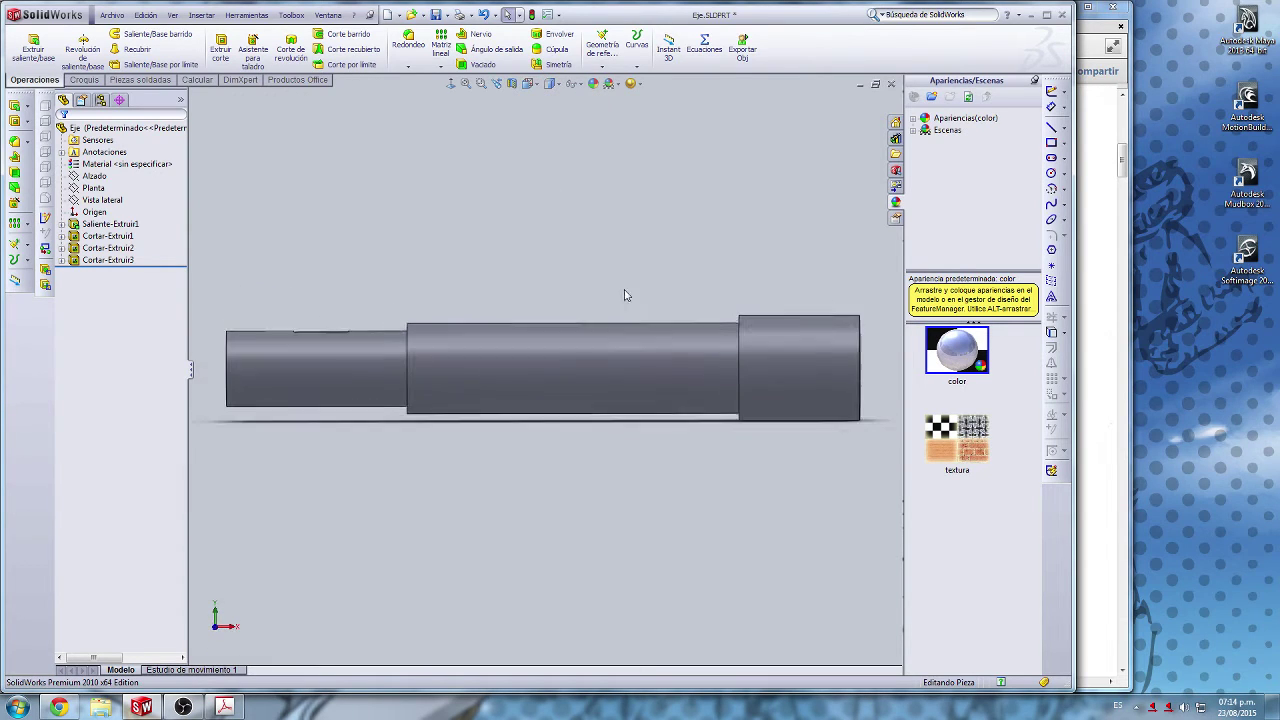
{"action": "scroll", "coordinate": [671, 389], "scroll_direction": "down", "scroll_amount": 1}
{"action": "scroll", "coordinate": [750, 368], "scroll_direction": "down", "scroll_amount": 1}
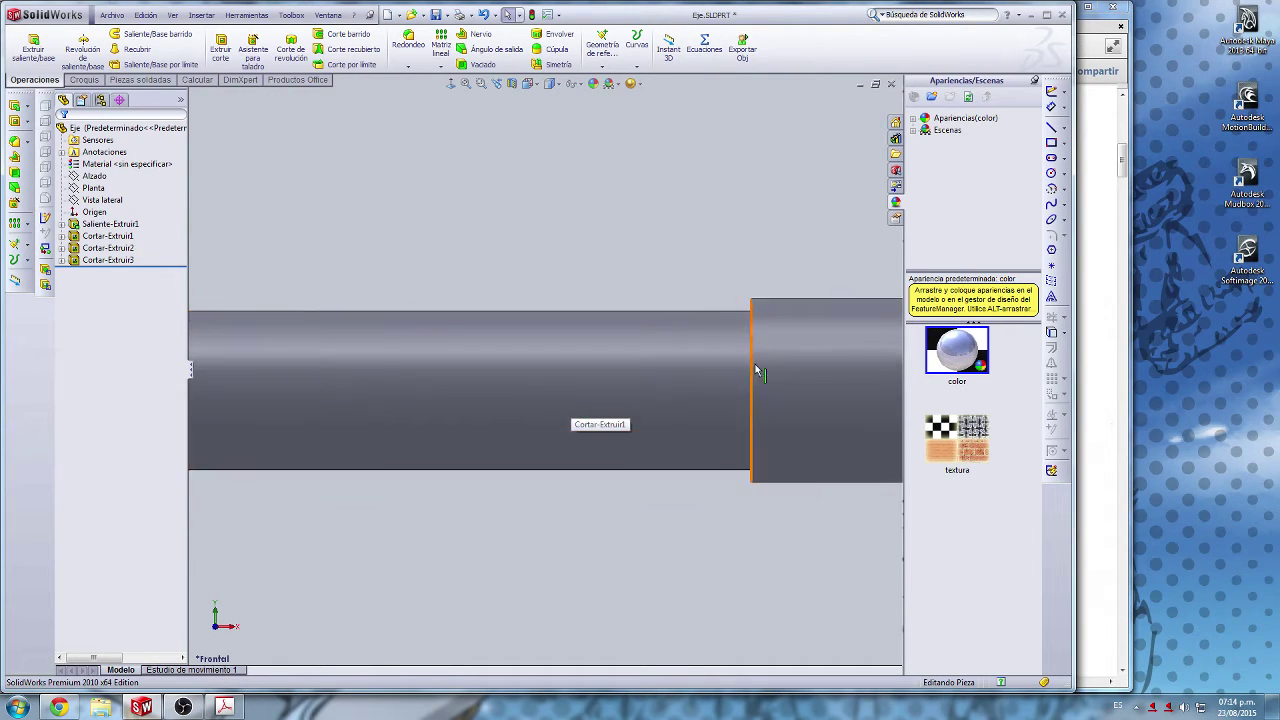
{"action": "scroll", "coordinate": [755, 370], "scroll_direction": "down", "scroll_amount": 1}
{"action": "left_click", "coordinate": [95, 248]}
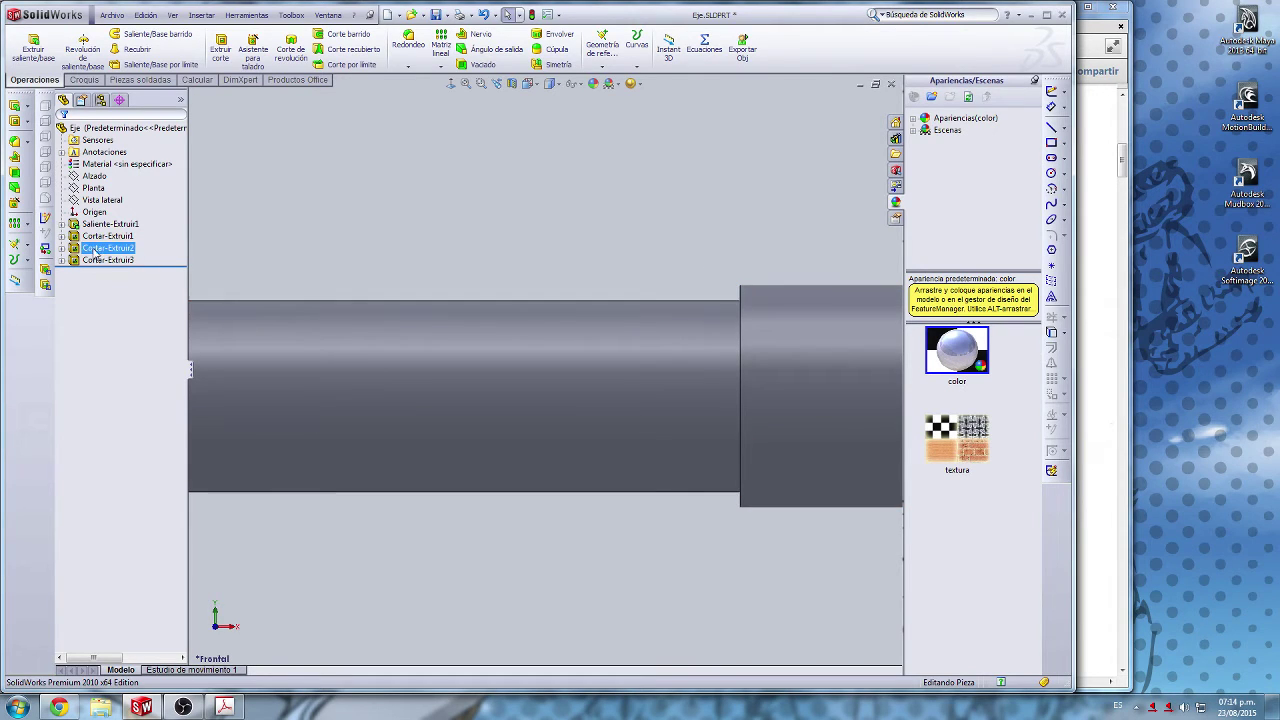
{"action": "left_click", "coordinate": [96, 179]}
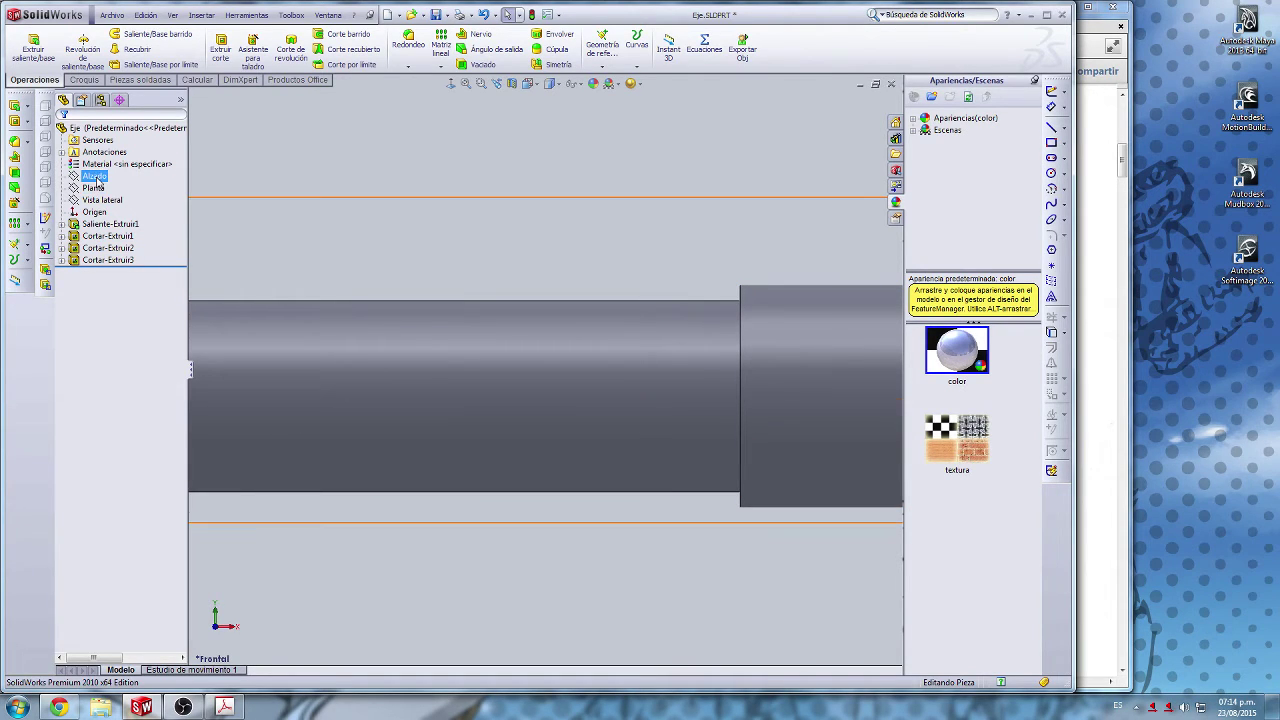
{"action": "left_click", "coordinate": [92, 188], "text": "ctrl"}
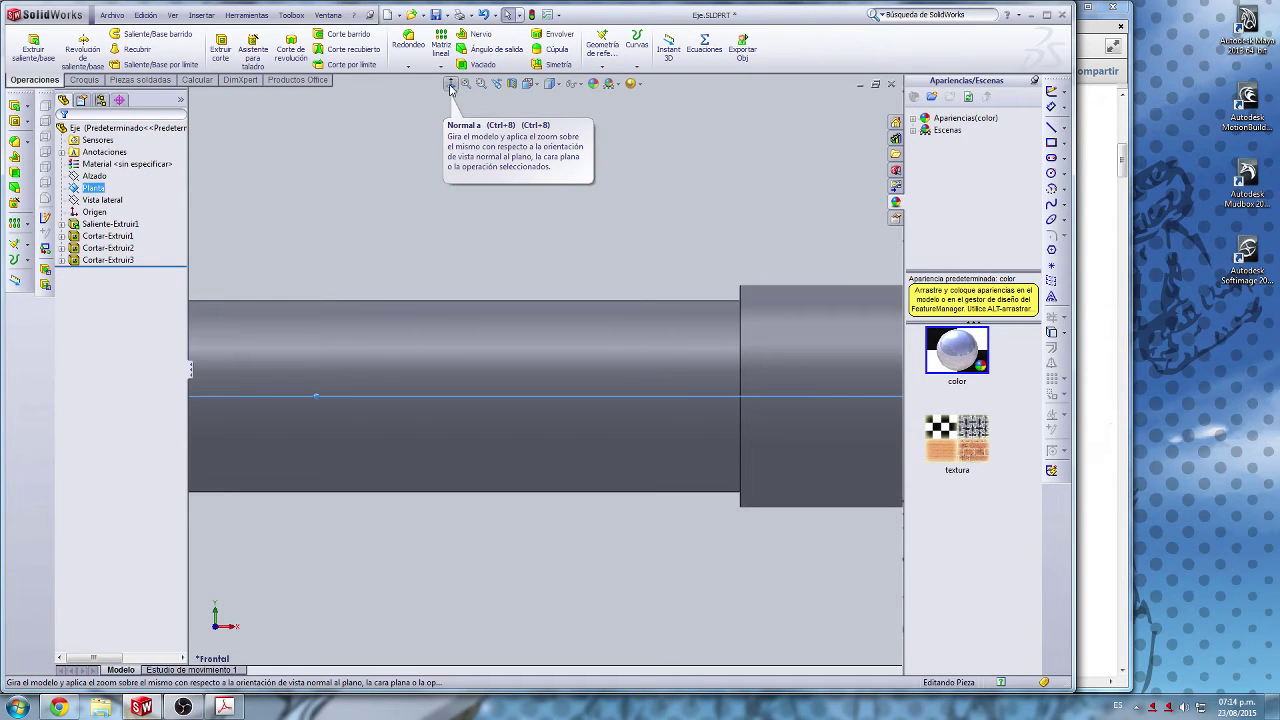
{"action": "left_click", "coordinate": [450, 87]}
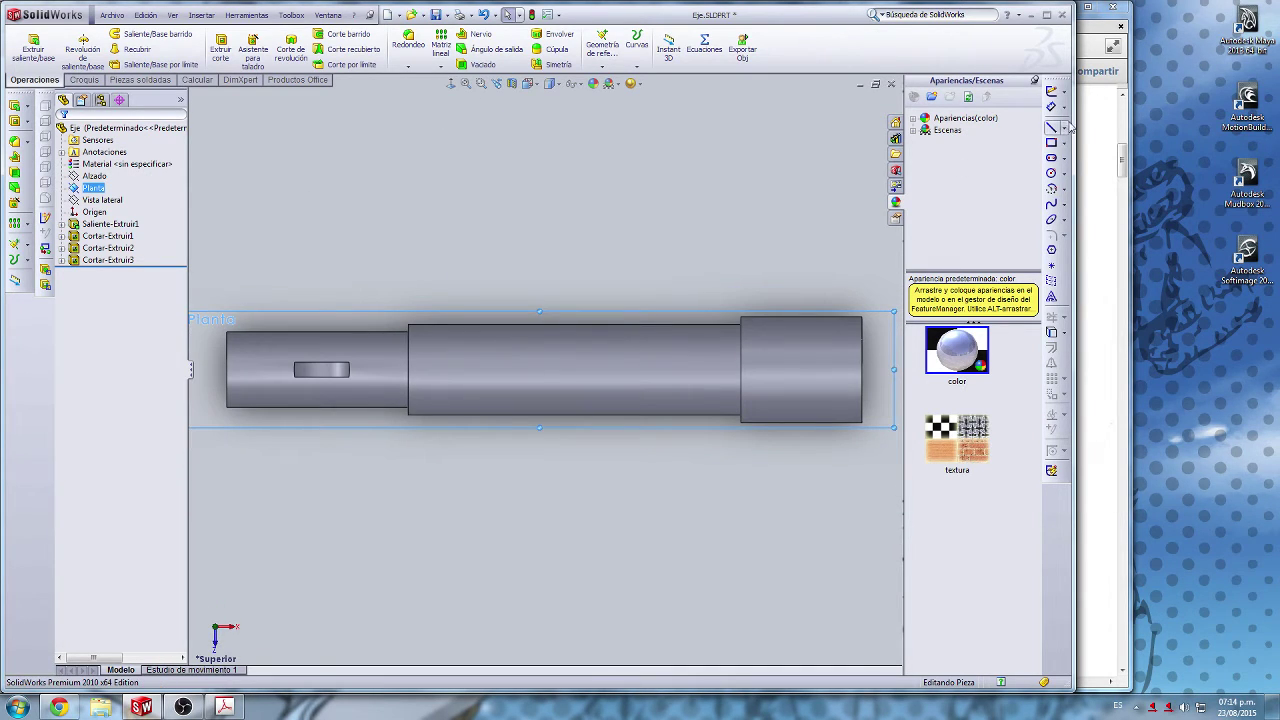
{"action": "left_click", "coordinate": [1051, 173]}
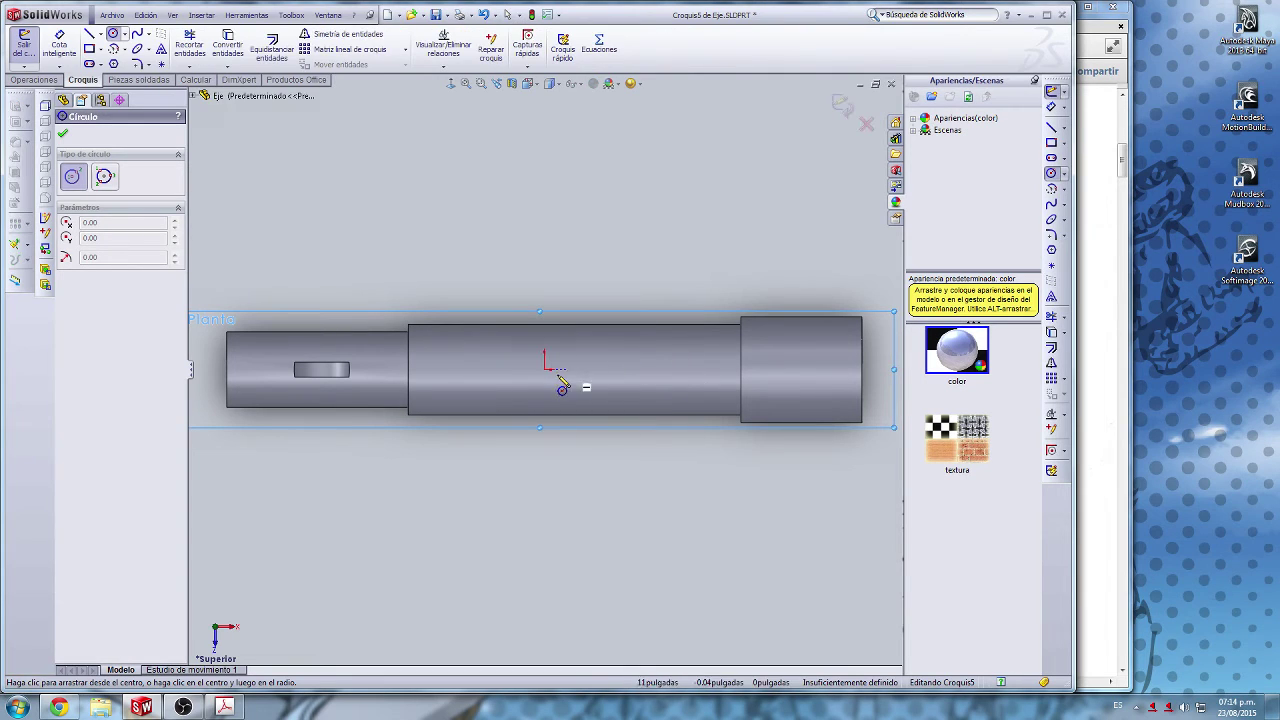
{"action": "left_click", "coordinate": [670, 369]}
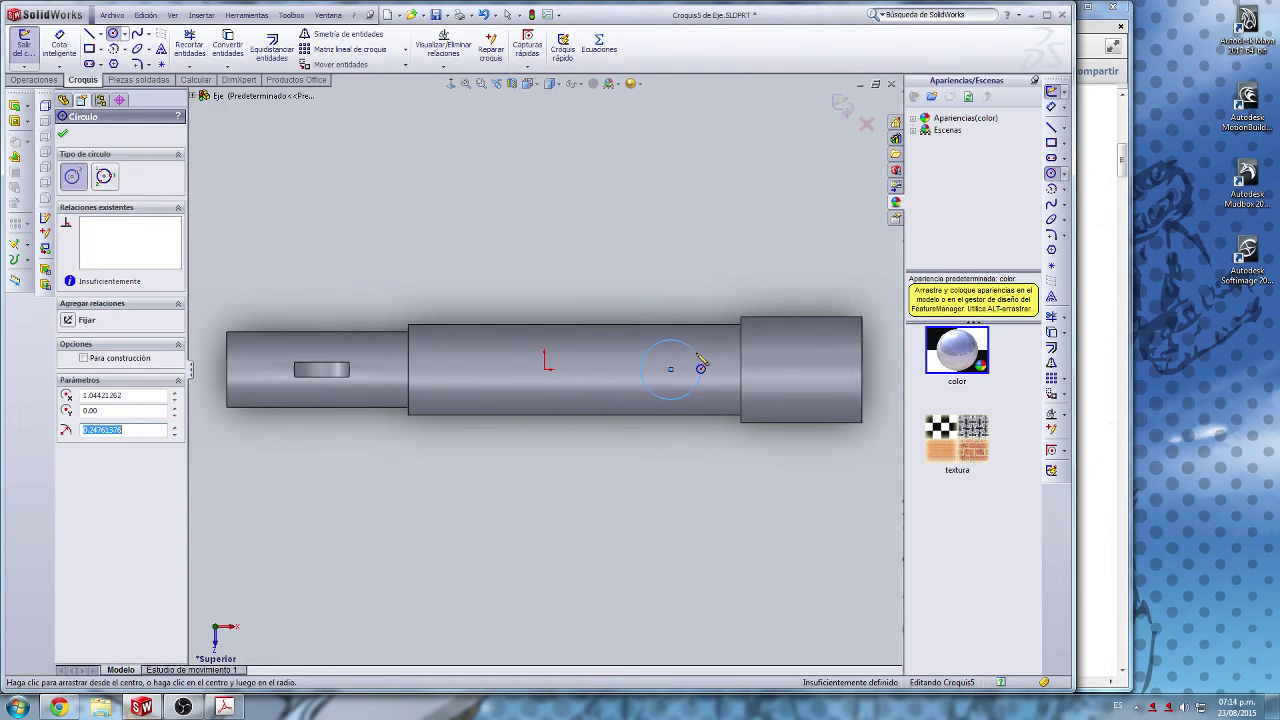
{"action": "left_click", "coordinate": [701, 368]}
Step: Dimension the sketched circle's diameter as 21/64 in
{"action": "left_click", "coordinate": [1051, 106]}
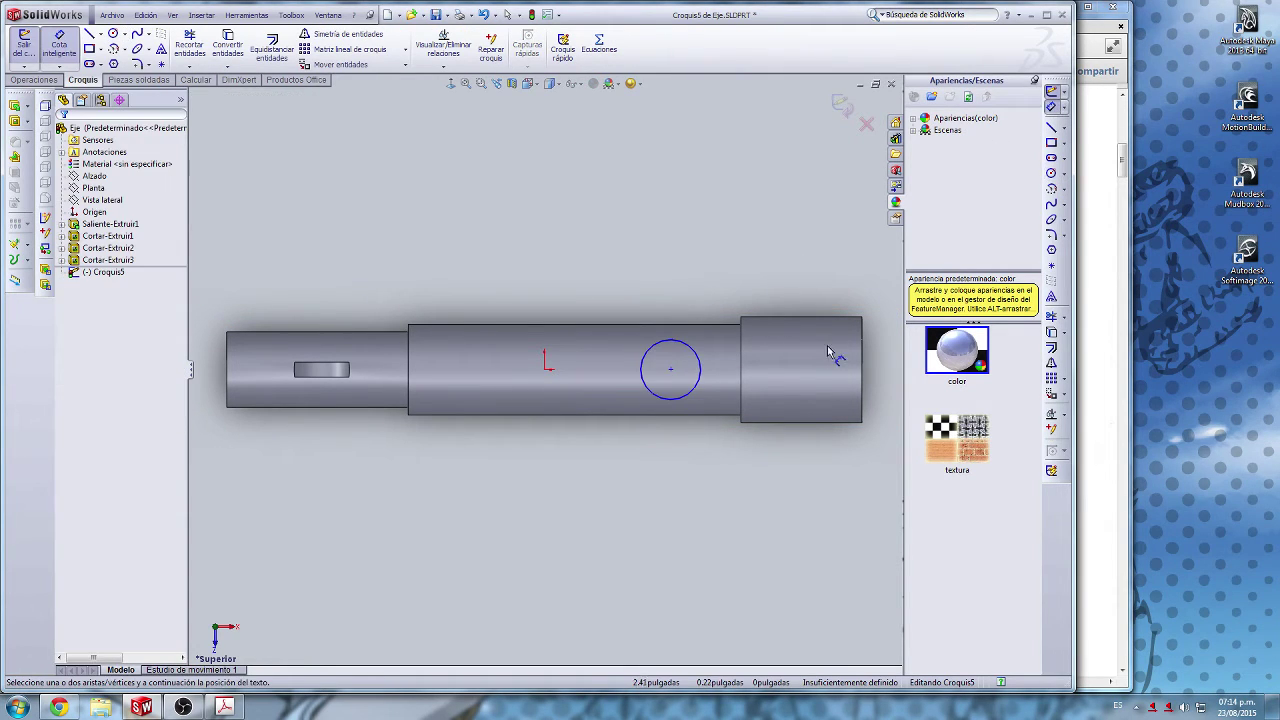
{"action": "left_click", "coordinate": [674, 345]}
{"action": "left_click", "coordinate": [663, 245]}
{"action": "type", "text": "21"}
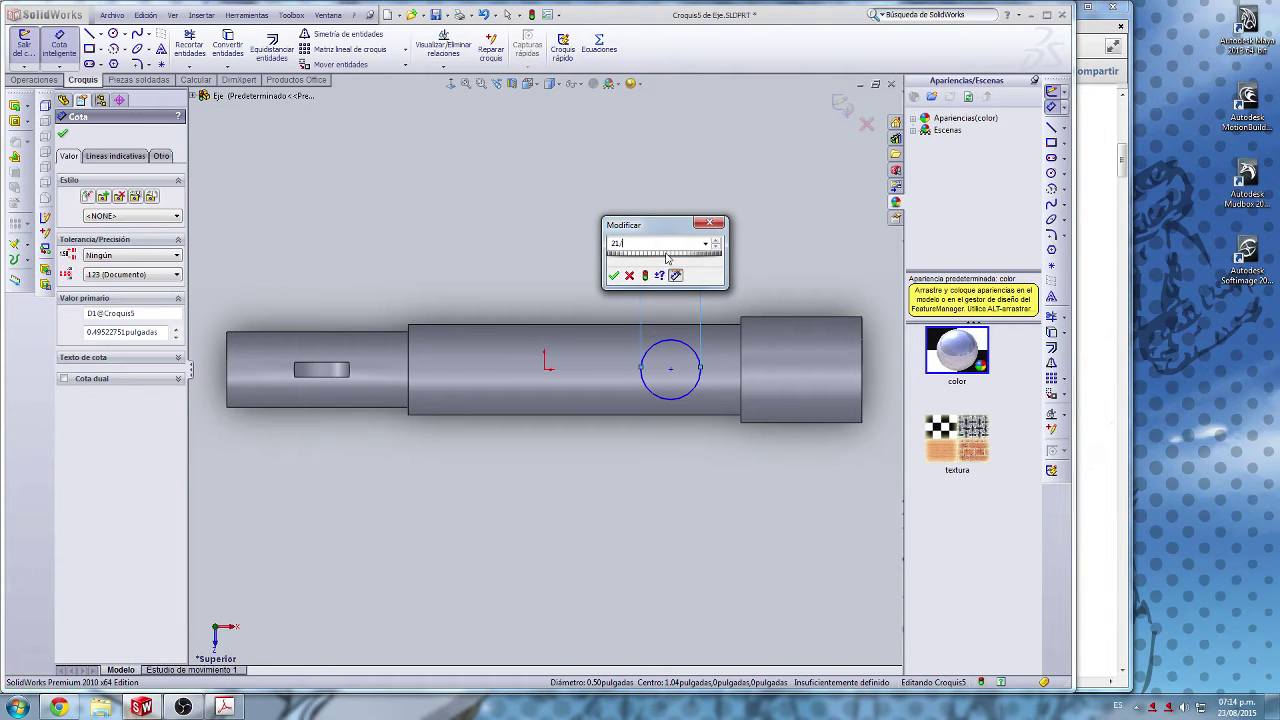
{"action": "type", "text": "/64"}
{"action": "key", "text": "Return"}
{"action": "scroll", "coordinate": [586, 320], "scroll_direction": "down", "scroll_amount": 5}
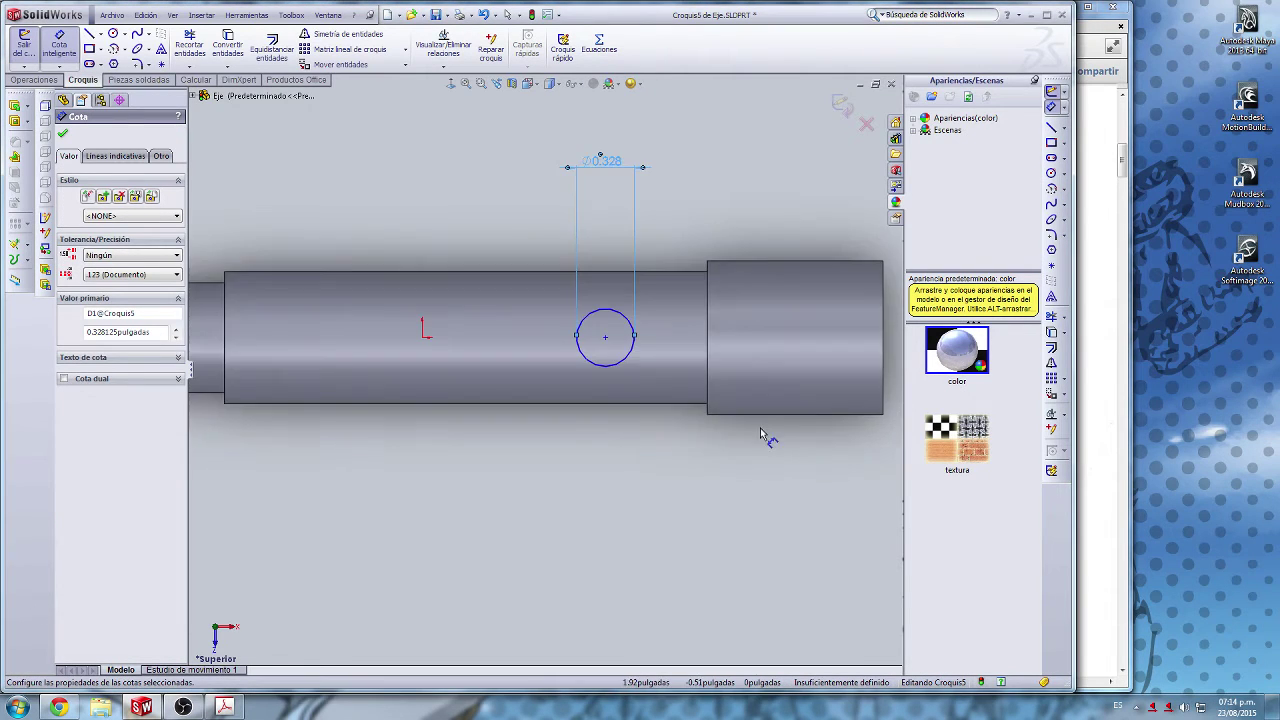
Step: Cut-extrude the circle through the shaft's middle section with the mid-plane (Plano medio) condition and a 2 in depth
{"action": "left_click", "coordinate": [18, 121]}
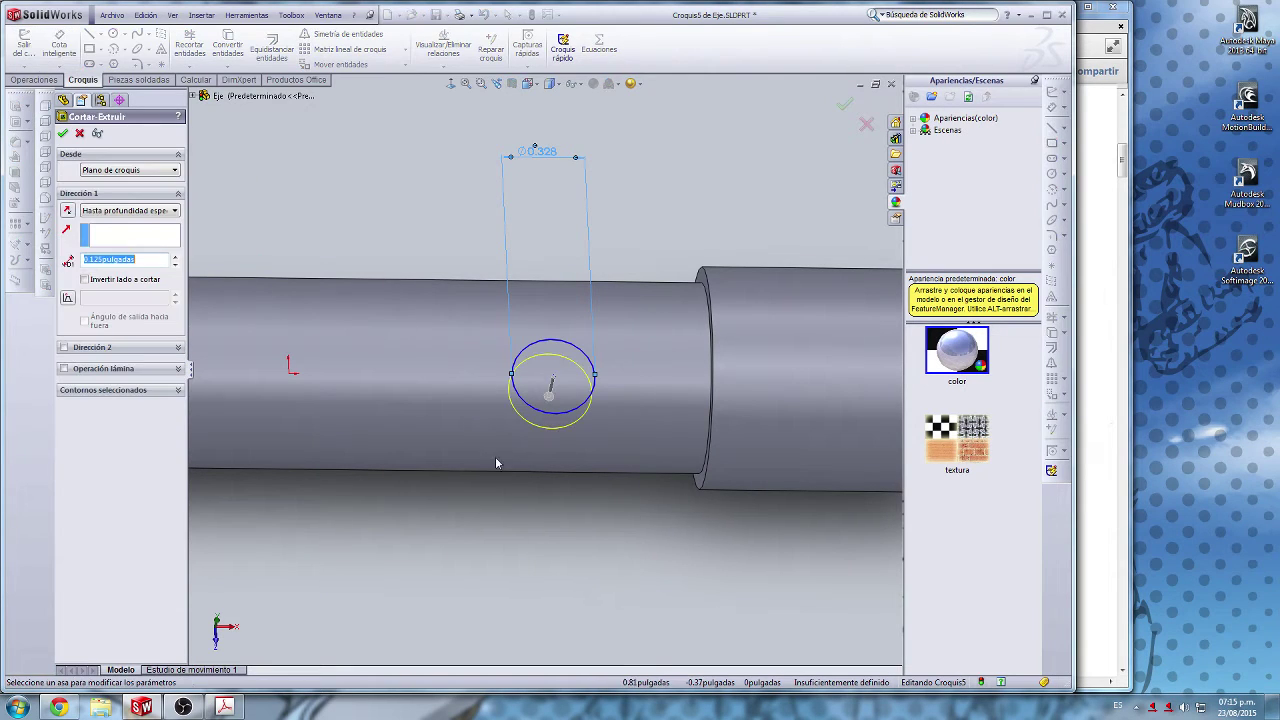
{"action": "left_click", "coordinate": [136, 194]}
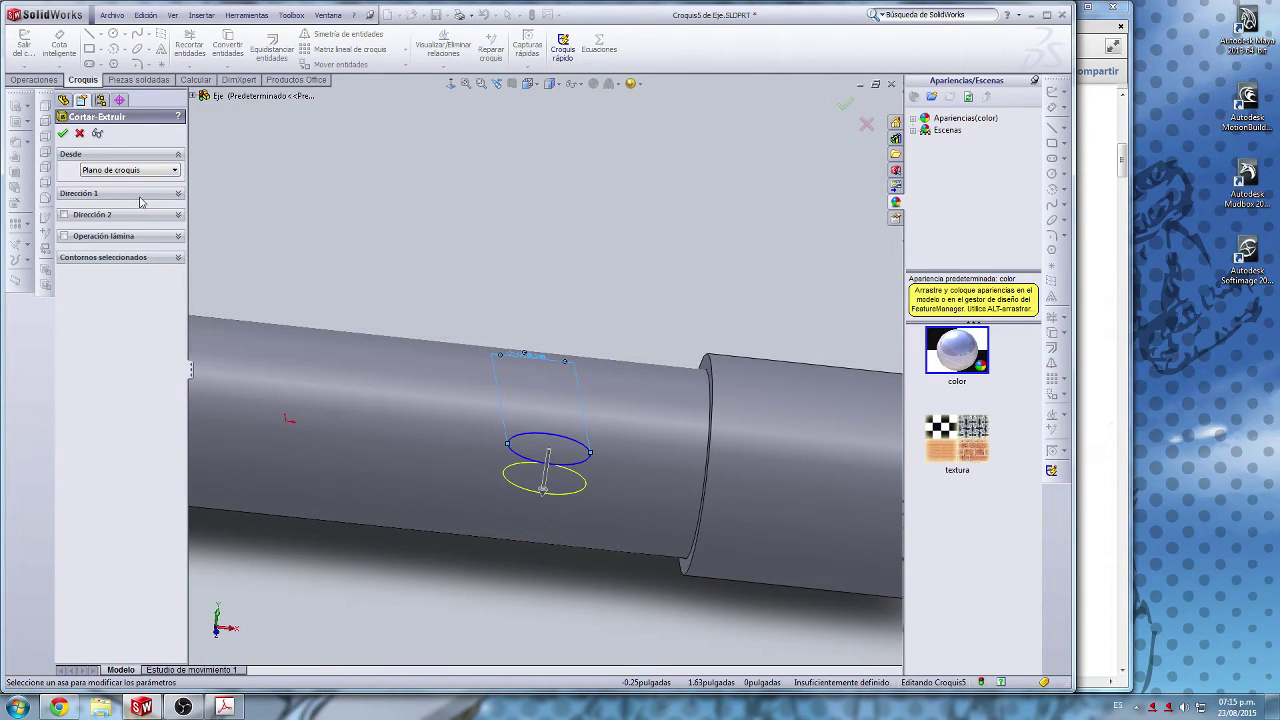
{"action": "left_click", "coordinate": [128, 170]}
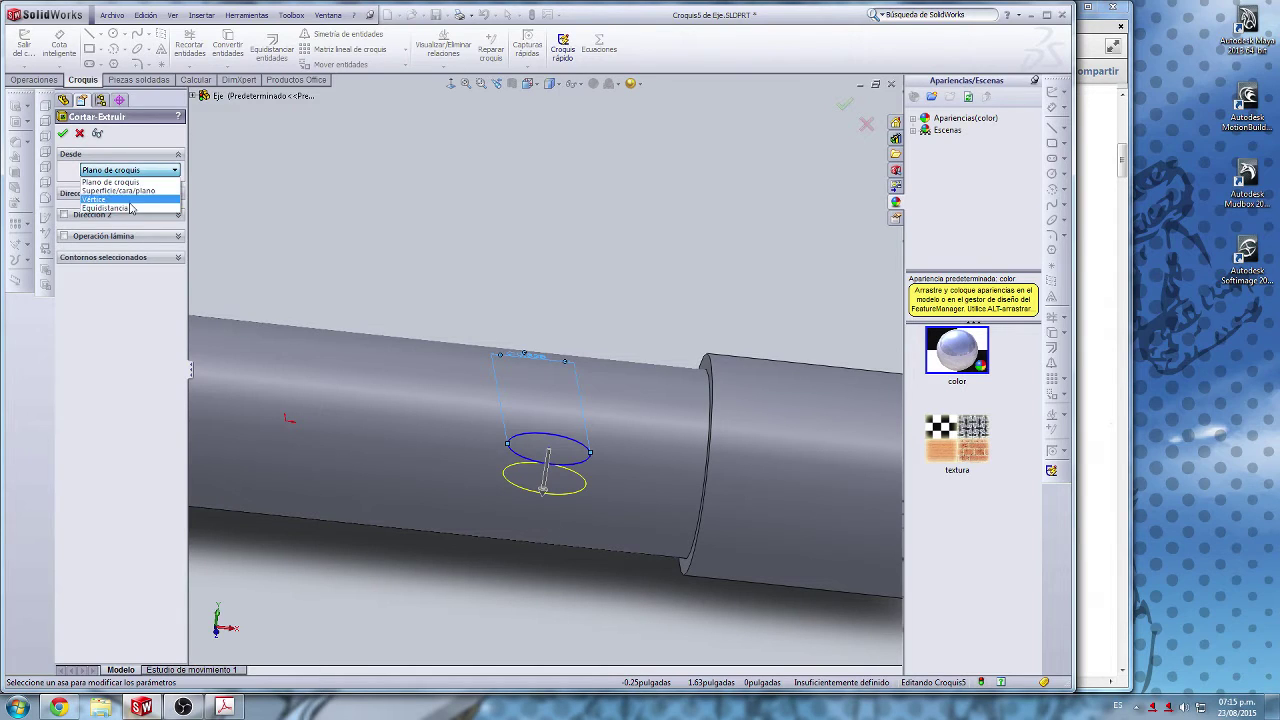
{"action": "left_click", "coordinate": [118, 179]}
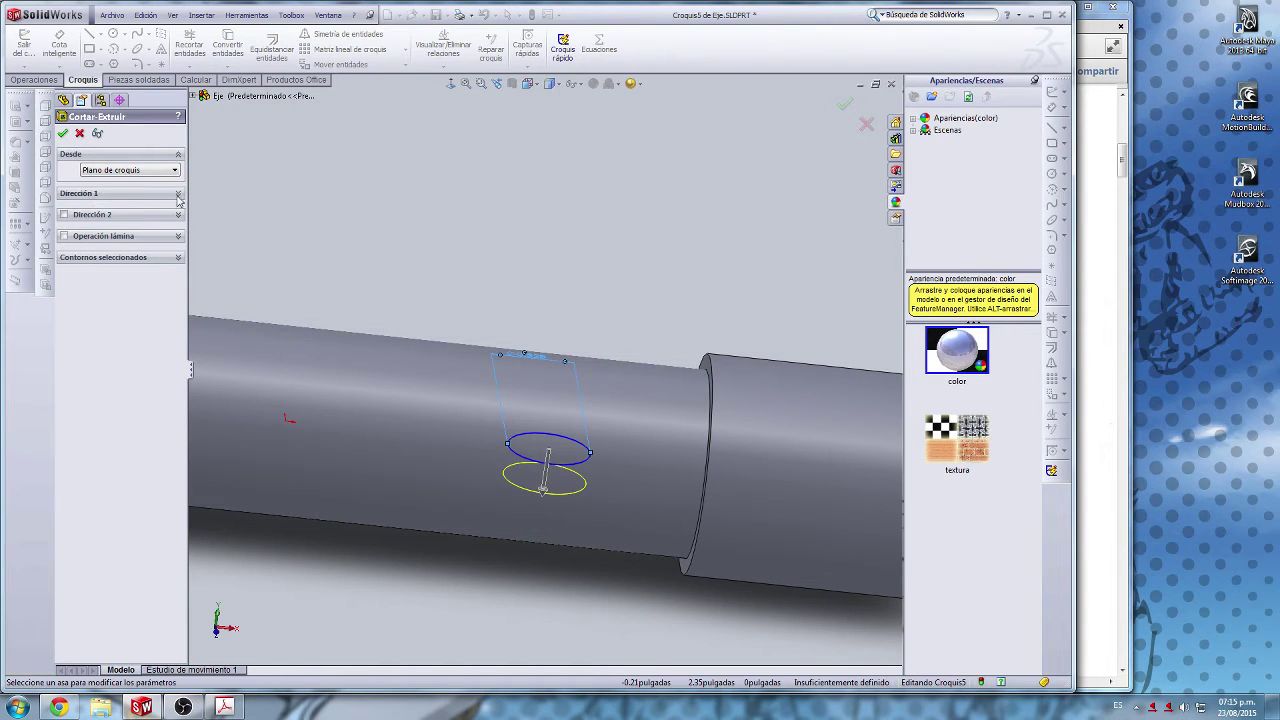
{"action": "left_click", "coordinate": [178, 195]}
{"action": "left_click", "coordinate": [130, 210]}
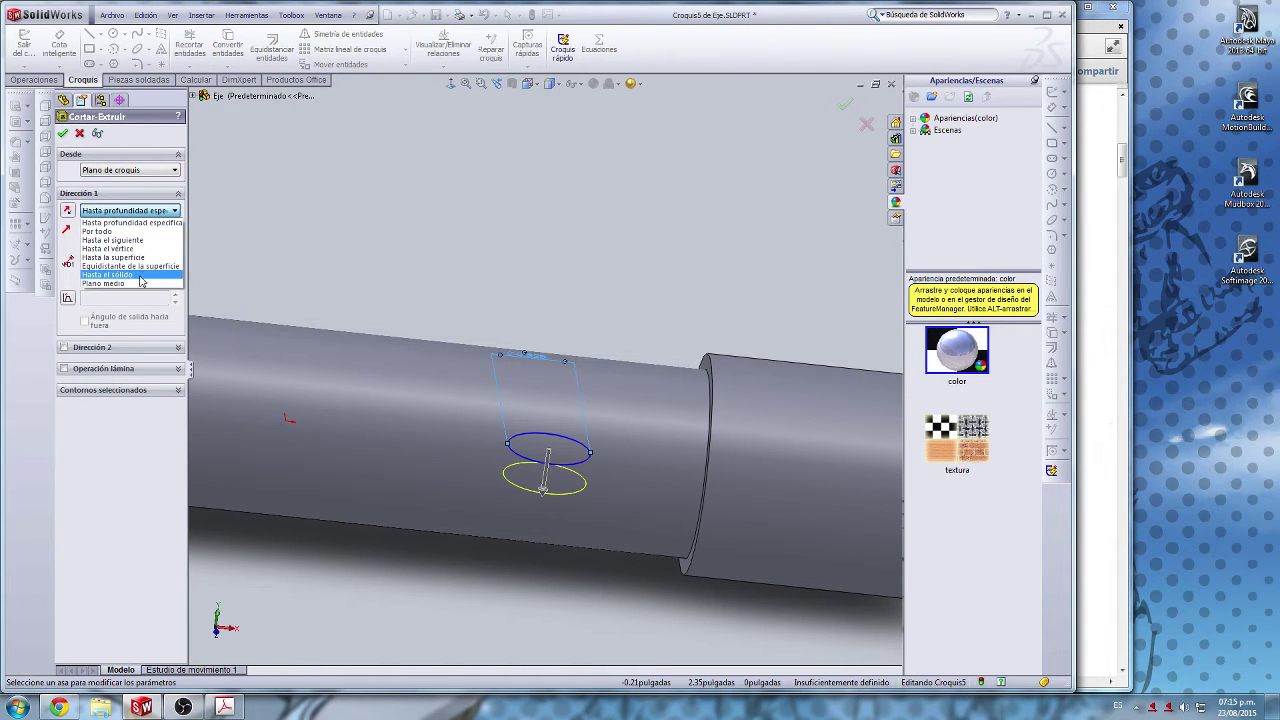
{"action": "left_click", "coordinate": [140, 284]}
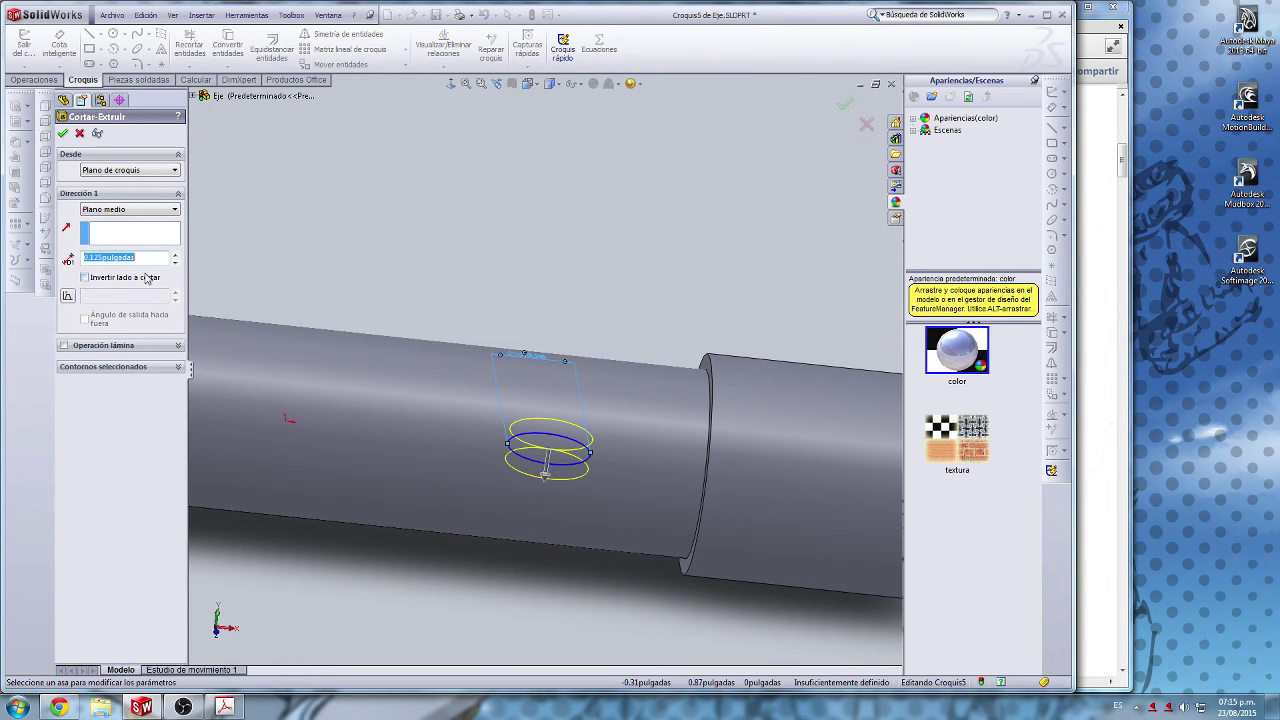
{"action": "type", "text": "2"}
{"action": "key", "text": "Return"}
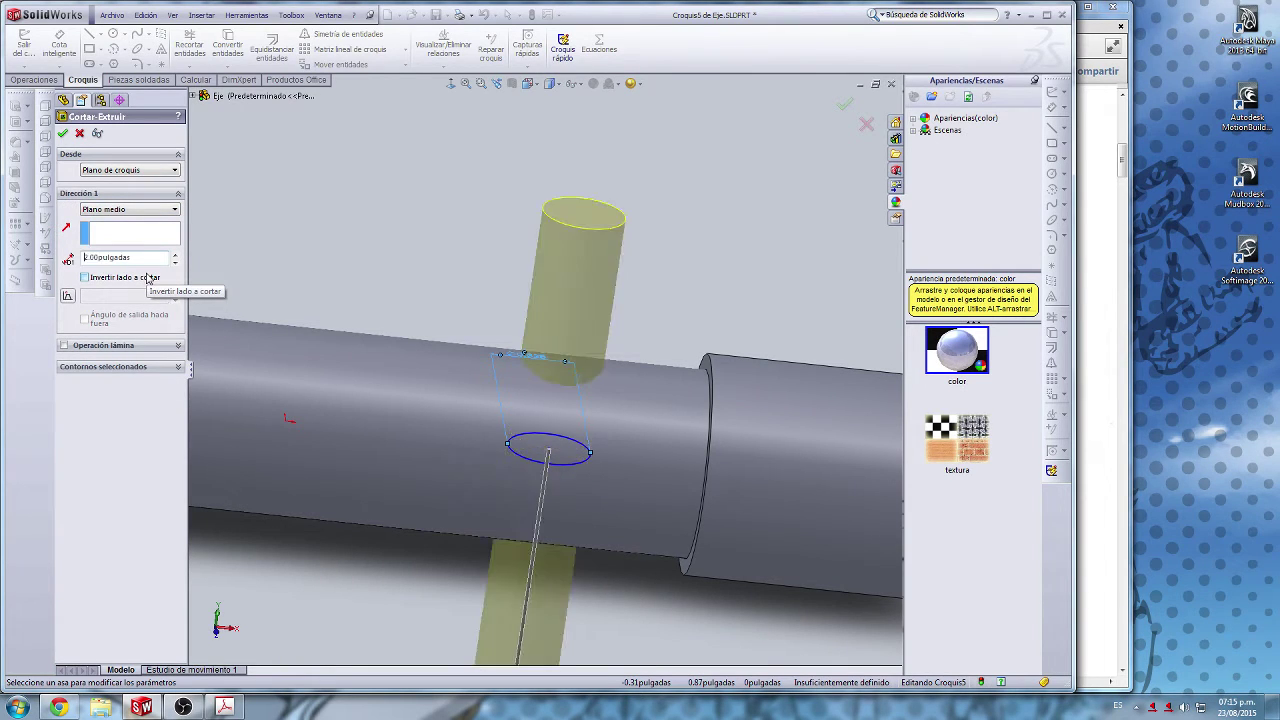
{"action": "scroll", "coordinate": [437, 337], "scroll_direction": "up", "scroll_amount": 4}
{"action": "middle_click_drag", "start_coordinate": [457, 363], "coordinate": [526, 314]}
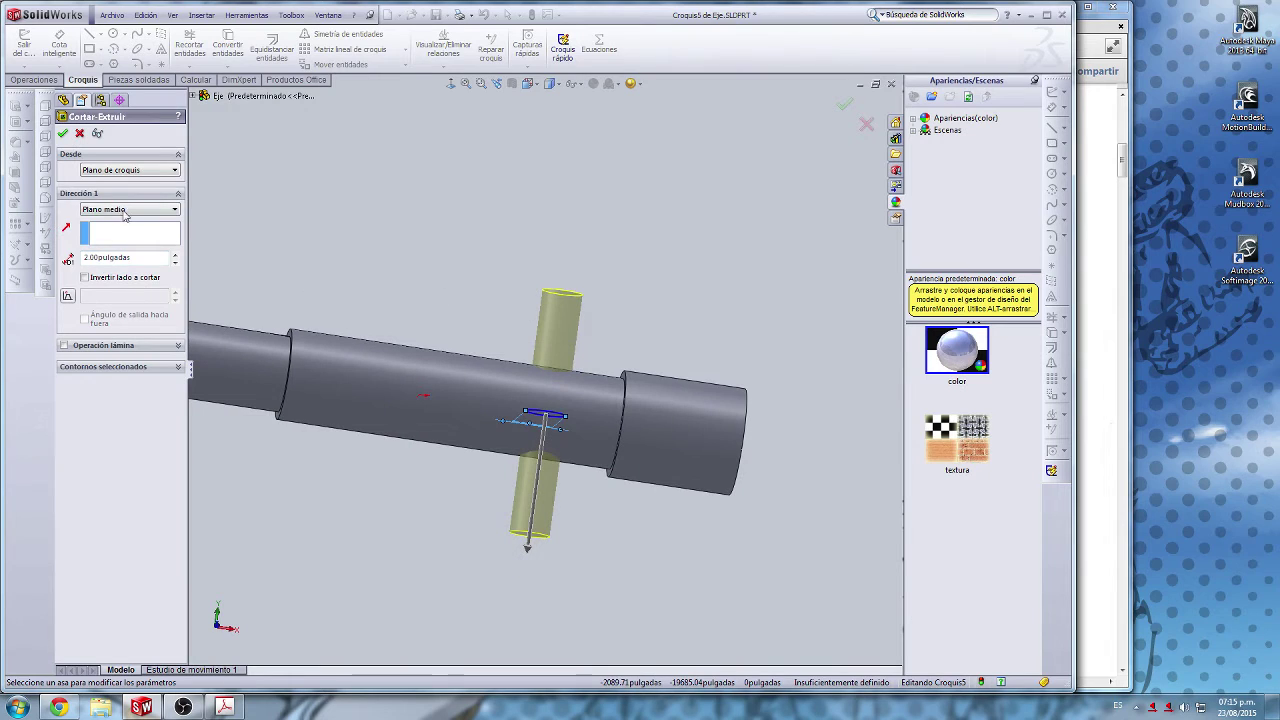
{"action": "left_click", "coordinate": [62, 133]}
Step: Sketch a circle of about 0.22 in radius on the end face of the shaft's largest-diameter section, centred on the origin
{"action": "middle_click_drag", "start_coordinate": [549, 360], "coordinate": [574, 429]}
{"action": "left_click", "coordinate": [709, 440]}
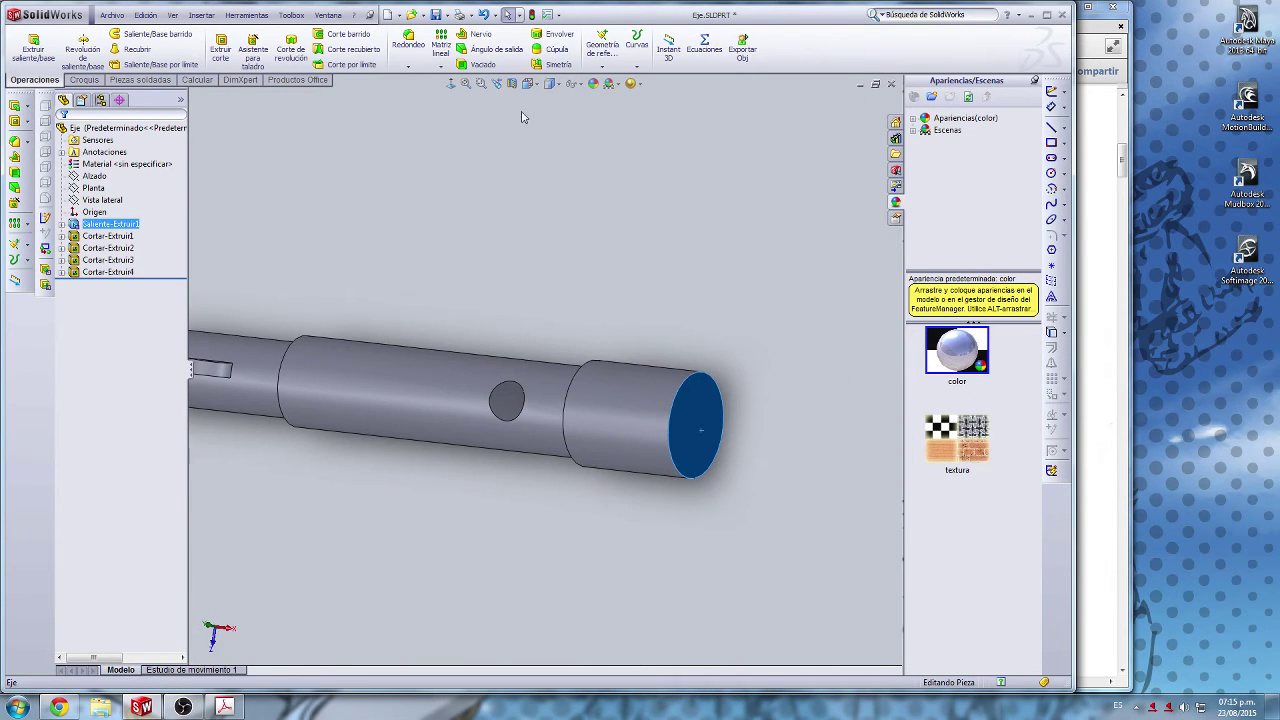
{"action": "left_click", "coordinate": [451, 84]}
{"action": "scroll", "coordinate": [502, 414], "scroll_direction": "up", "scroll_amount": 1}
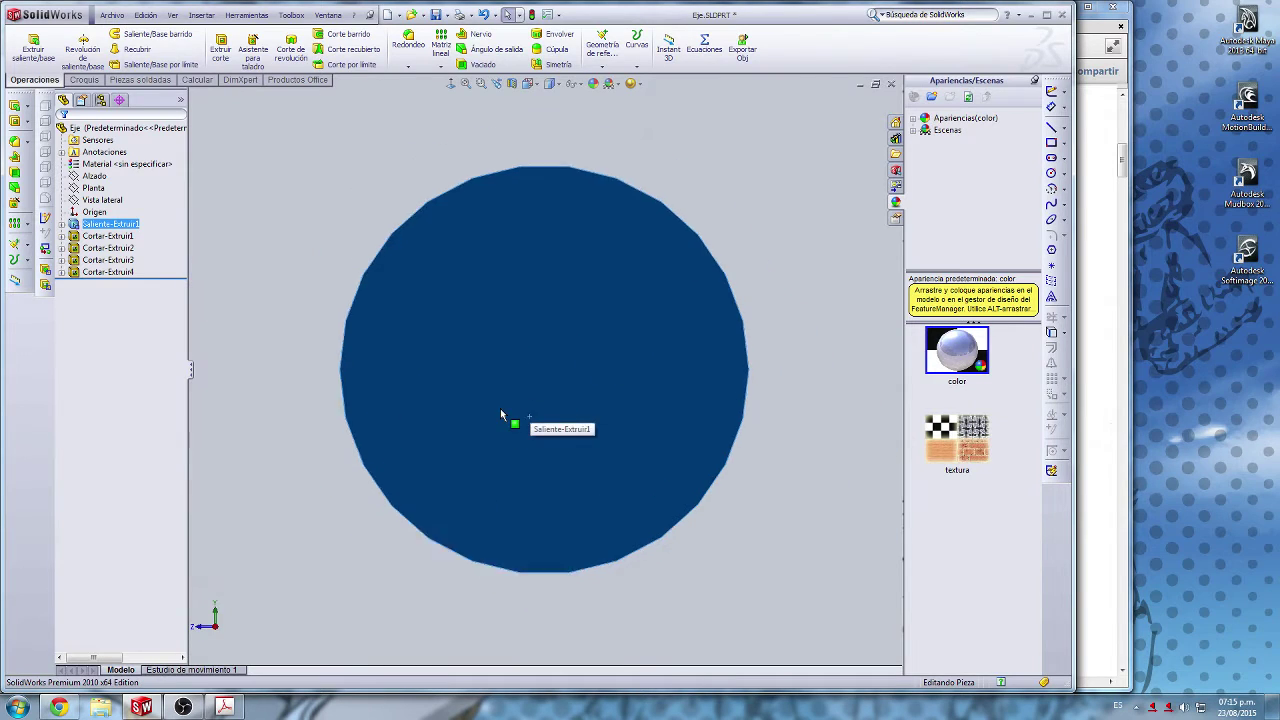
{"action": "scroll", "coordinate": [502, 414], "scroll_direction": "up", "scroll_amount": 2}
{"action": "left_click", "coordinate": [721, 243]}
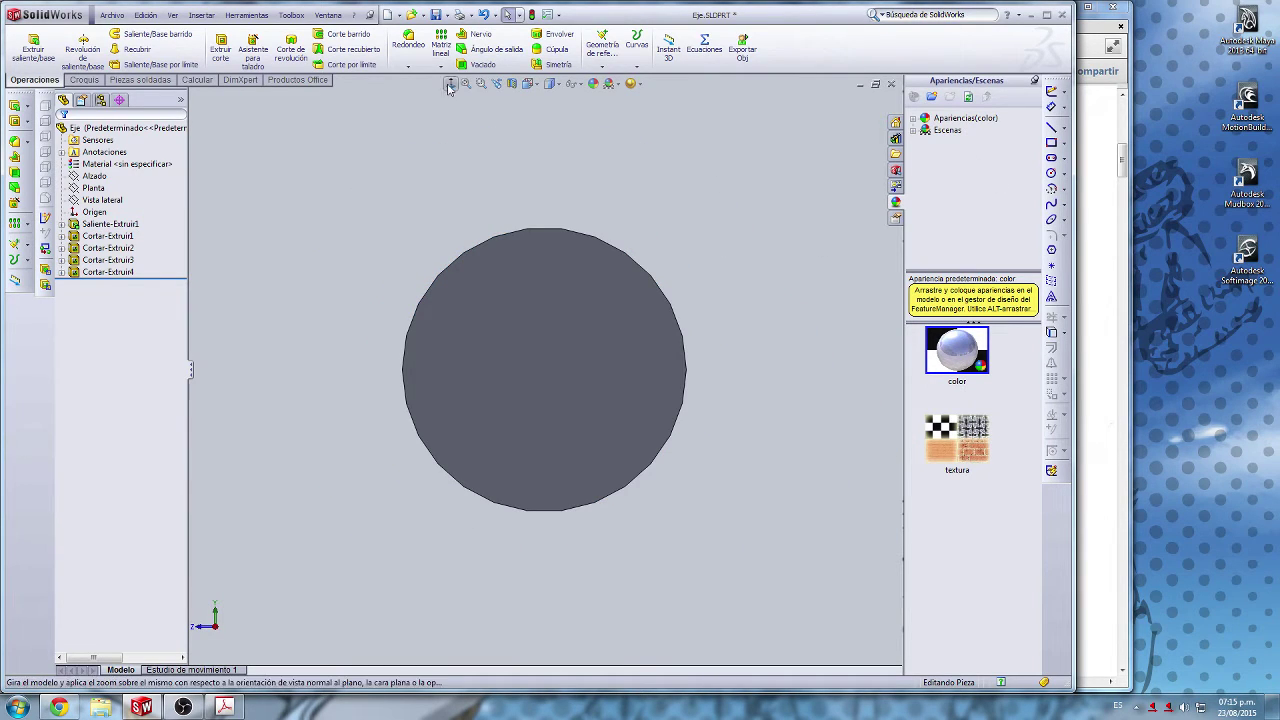
{"action": "left_click", "coordinate": [527, 318]}
{"action": "left_click", "coordinate": [1052, 103]}
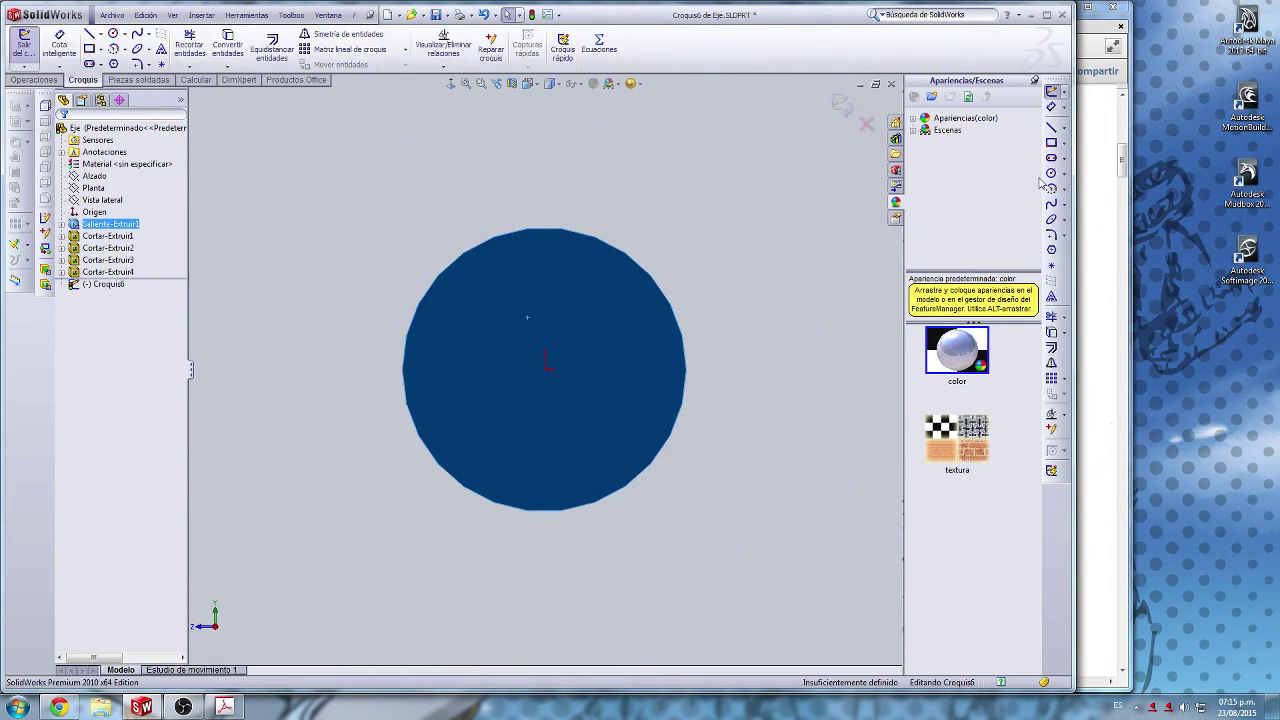
{"action": "left_click", "coordinate": [1051, 173]}
{"action": "left_click", "coordinate": [545, 372]}
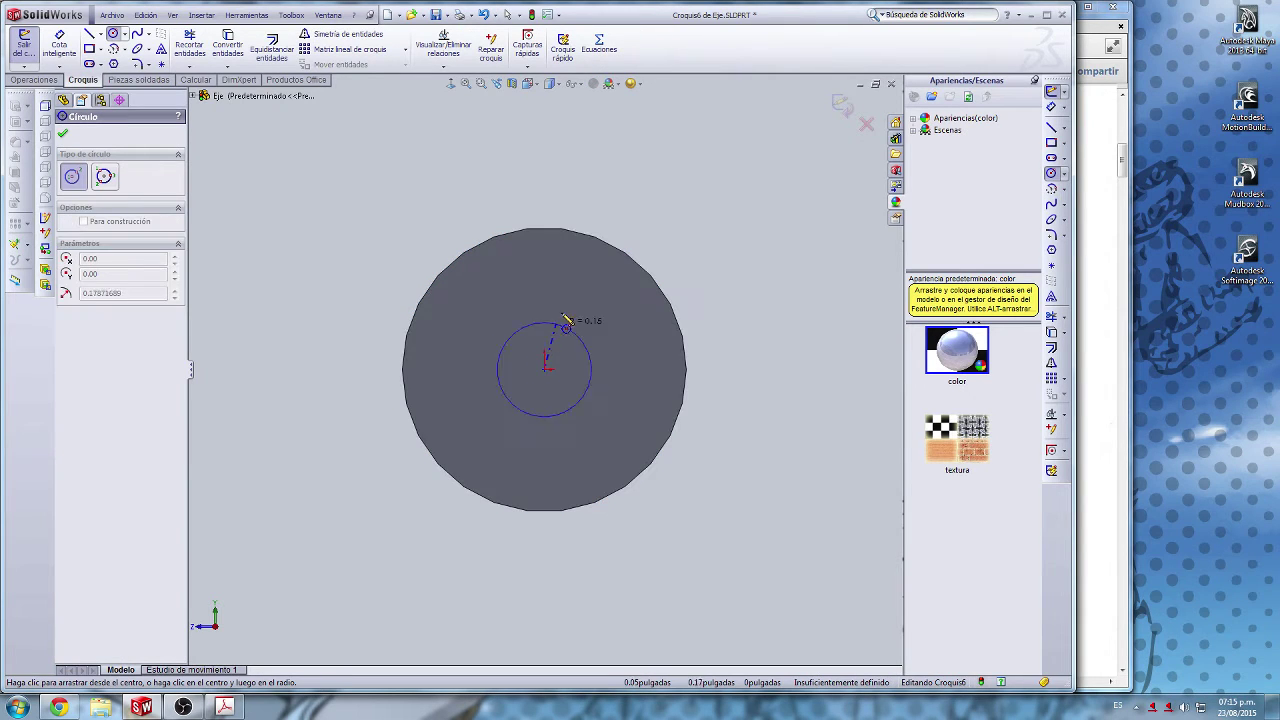
{"action": "left_click", "coordinate": [586, 323]}
Step: Check the axial hole's dimensions in the PDF drawing, glance at the Woodruff key table in the browser, and return to SolidWorks
{"action": "key", "text": "alt+Tab"}
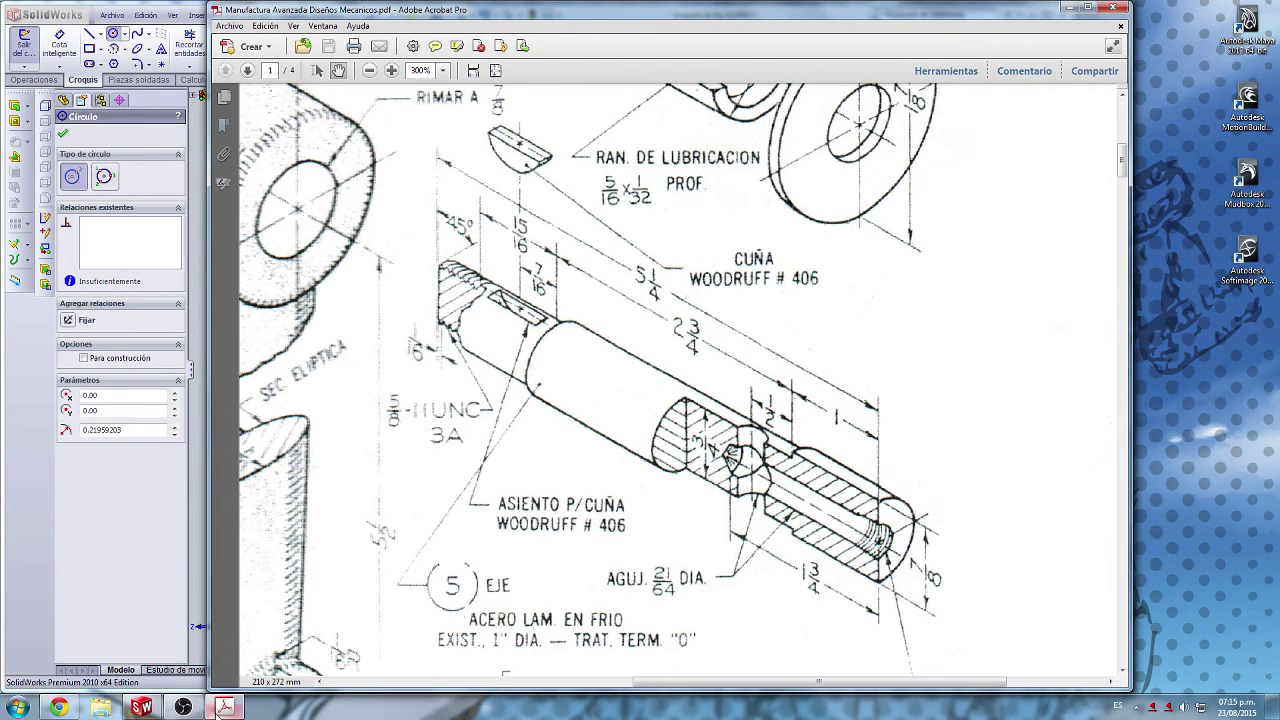
{"action": "mouse_move", "coordinate": [220, 708]}
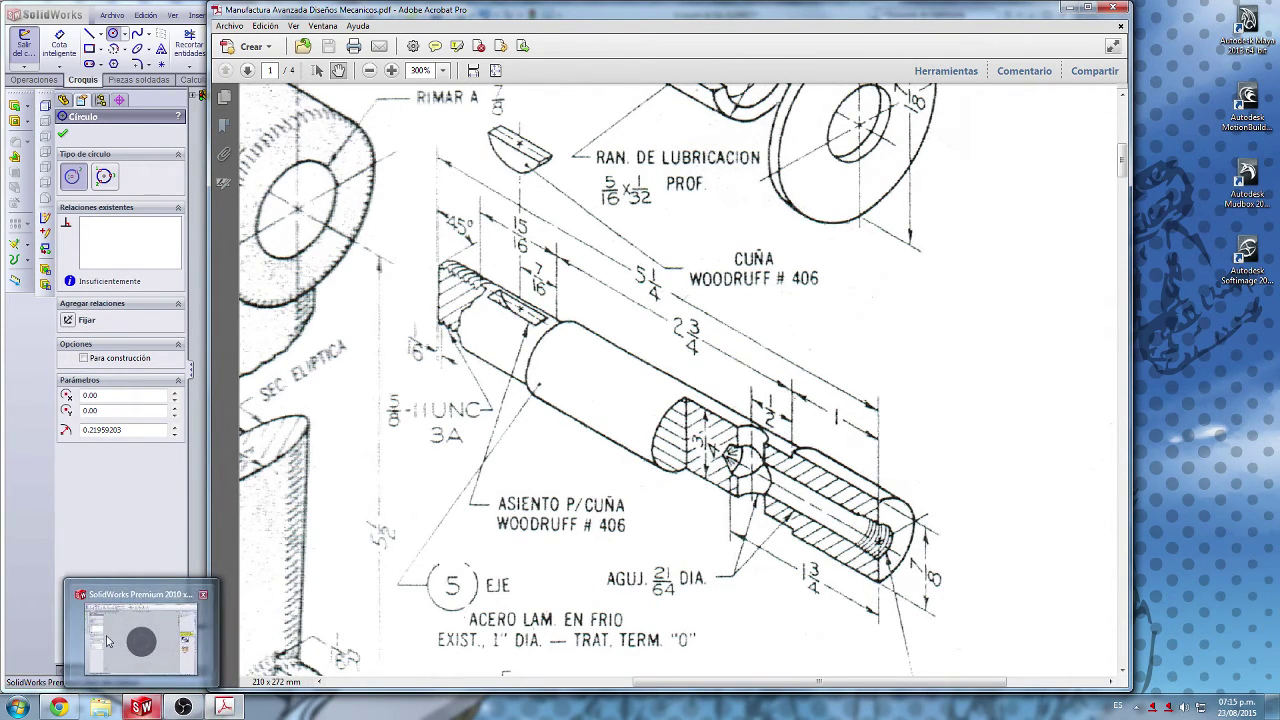
{"action": "mouse_move", "coordinate": [50, 712]}
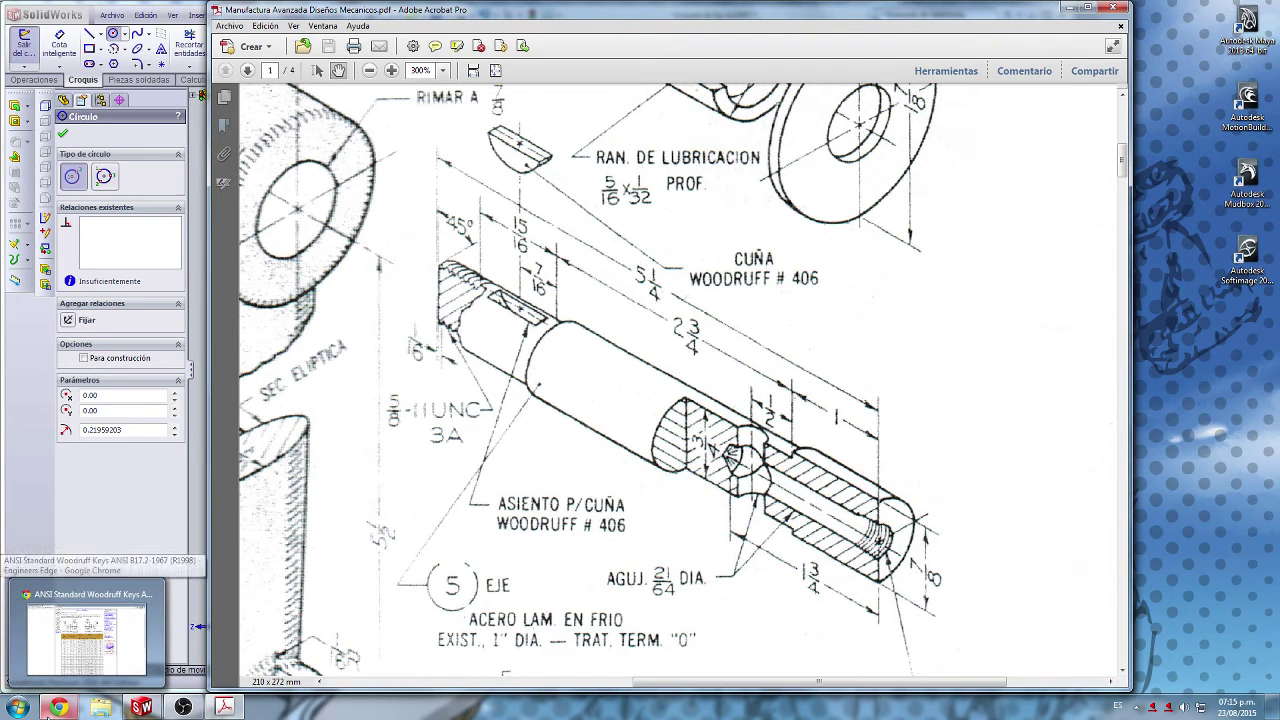
{"action": "left_click", "coordinate": [86, 630]}
{"action": "left_click", "coordinate": [142, 707]}
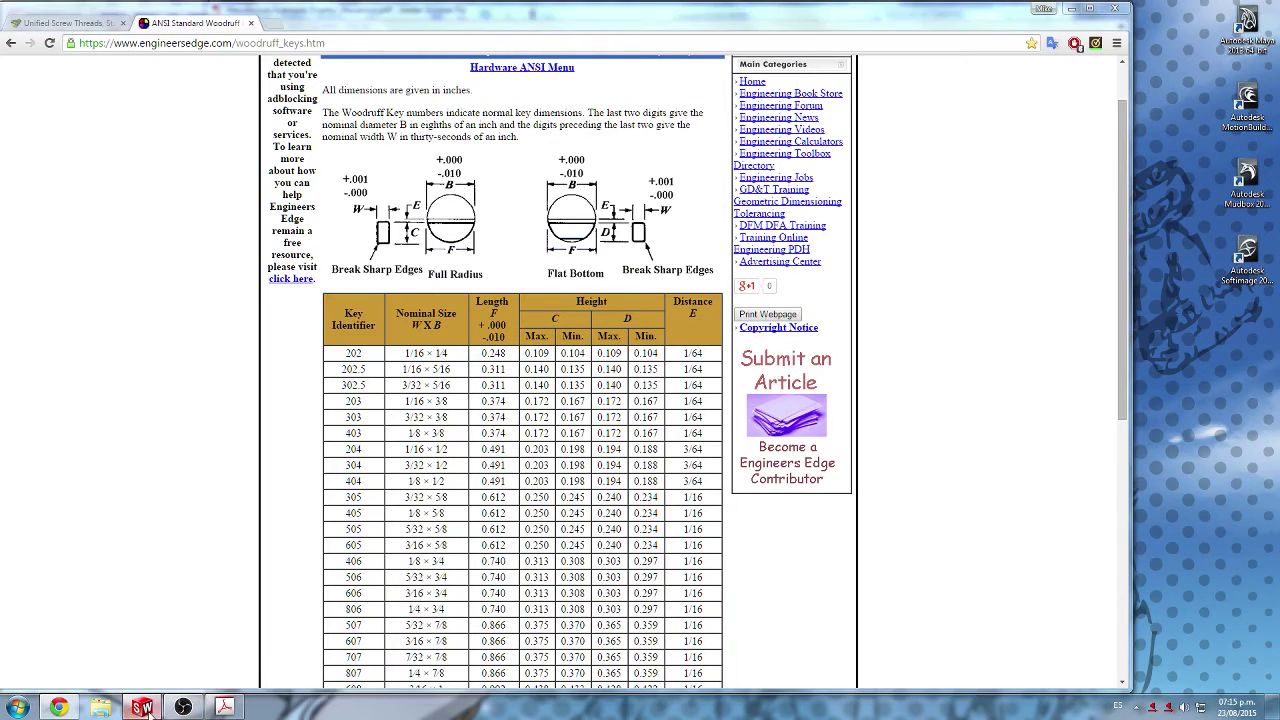
Step: Delete the circle sketched on the end face of the shaft's largest-diameter section and exit the sketch
{"action": "left_click", "coordinate": [488, 135]}
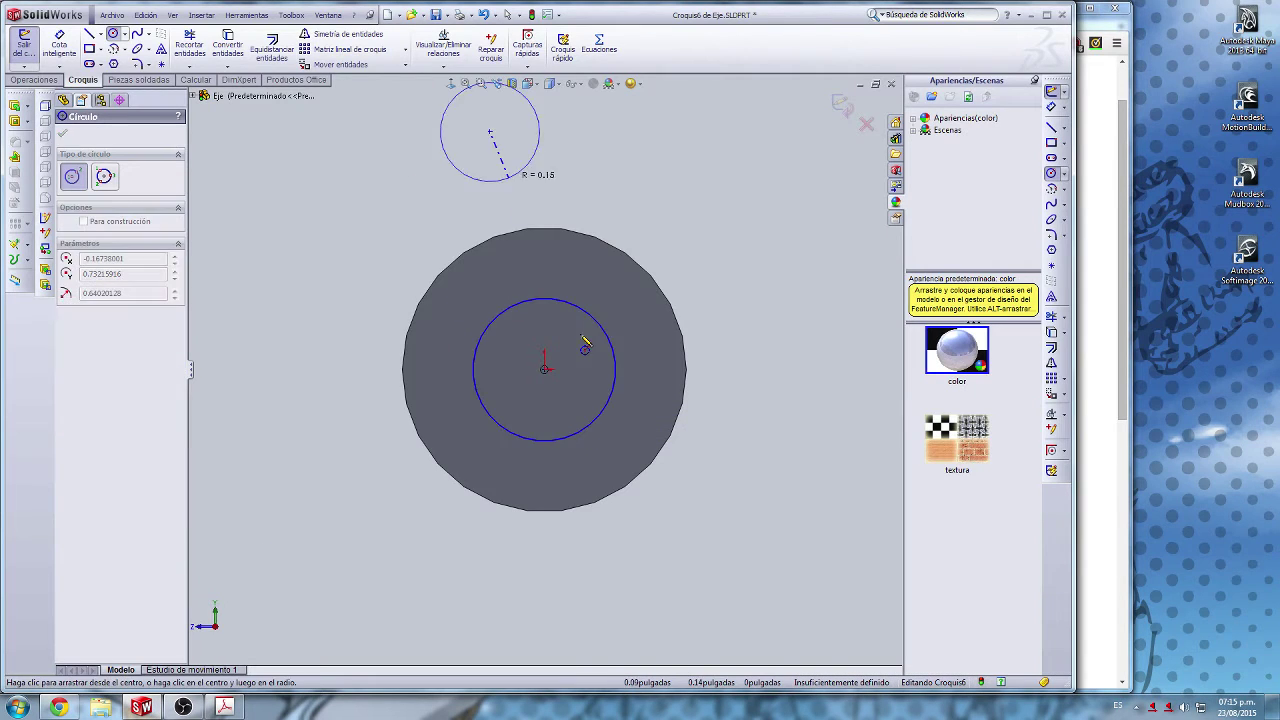
{"action": "key", "text": "Escape"}
{"action": "left_click", "coordinate": [592, 322]}
{"action": "key", "text": "Delete"}
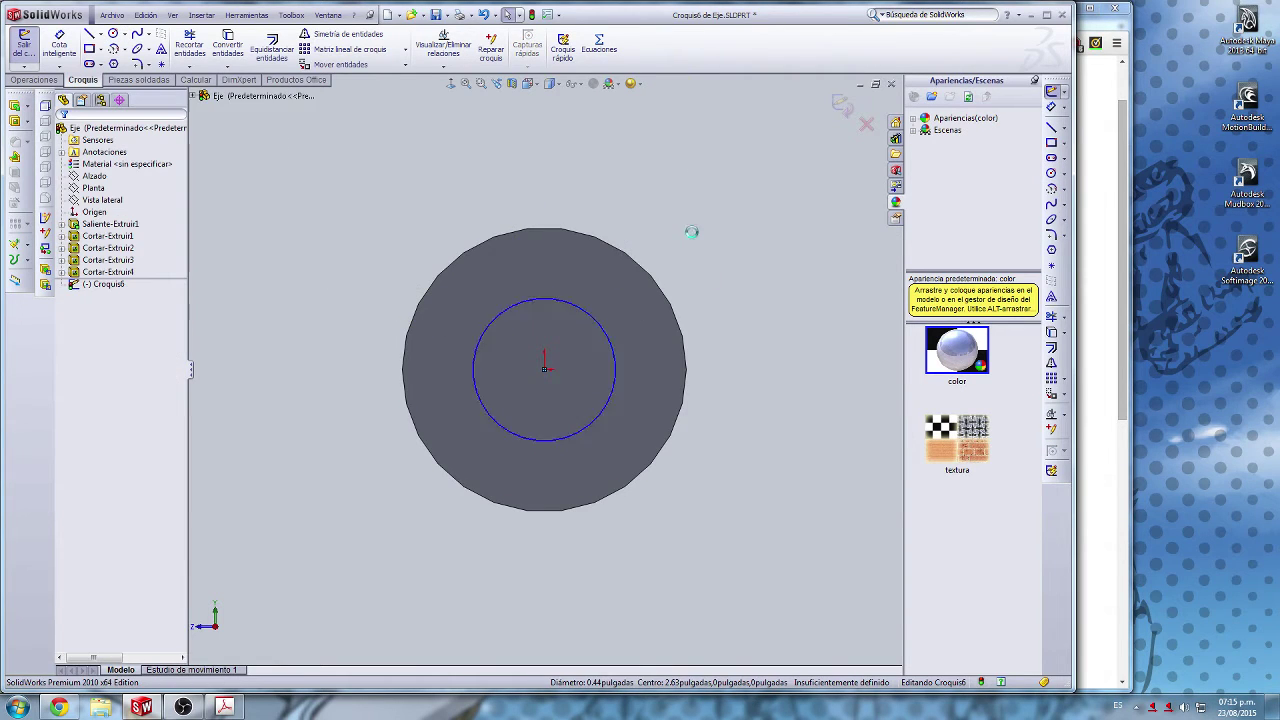
{"action": "left_click", "coordinate": [585, 316]}
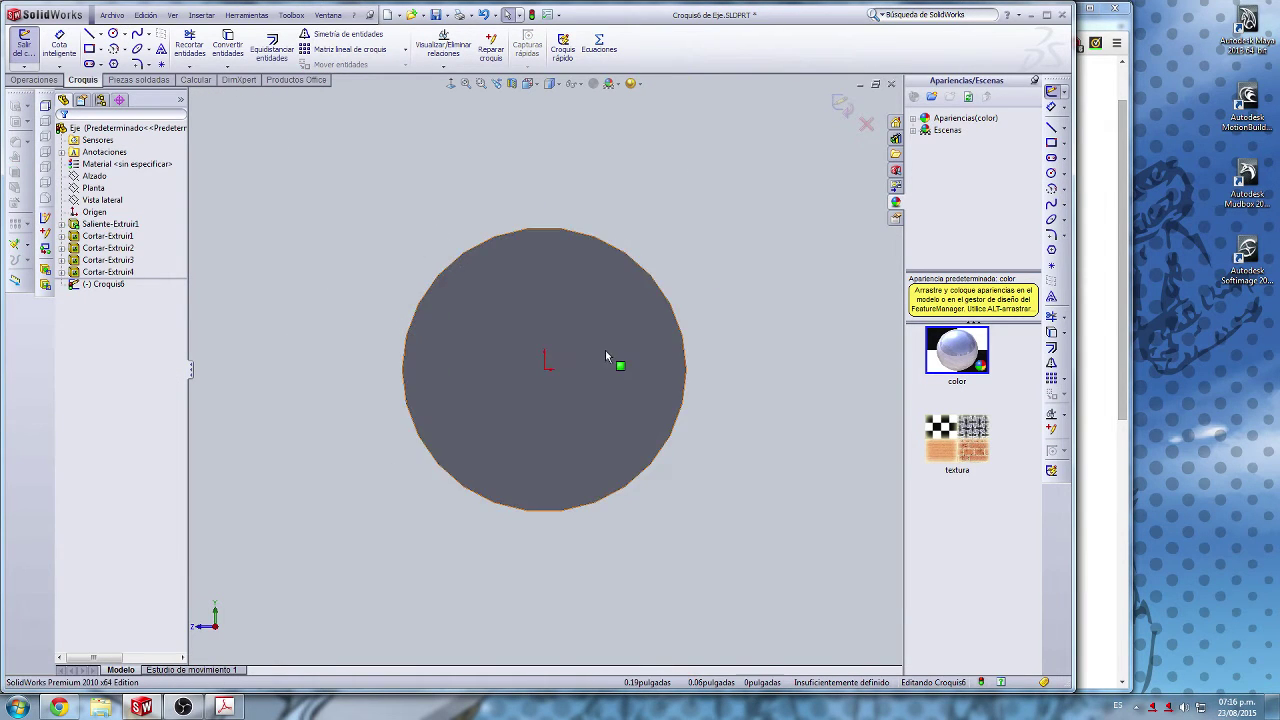
{"action": "middle_click_drag", "start_coordinate": [609, 363], "coordinate": [671, 308]}
{"action": "scroll", "coordinate": [688, 432], "scroll_direction": "up", "scroll_amount": 1}
{"action": "left_click", "coordinate": [669, 304]}
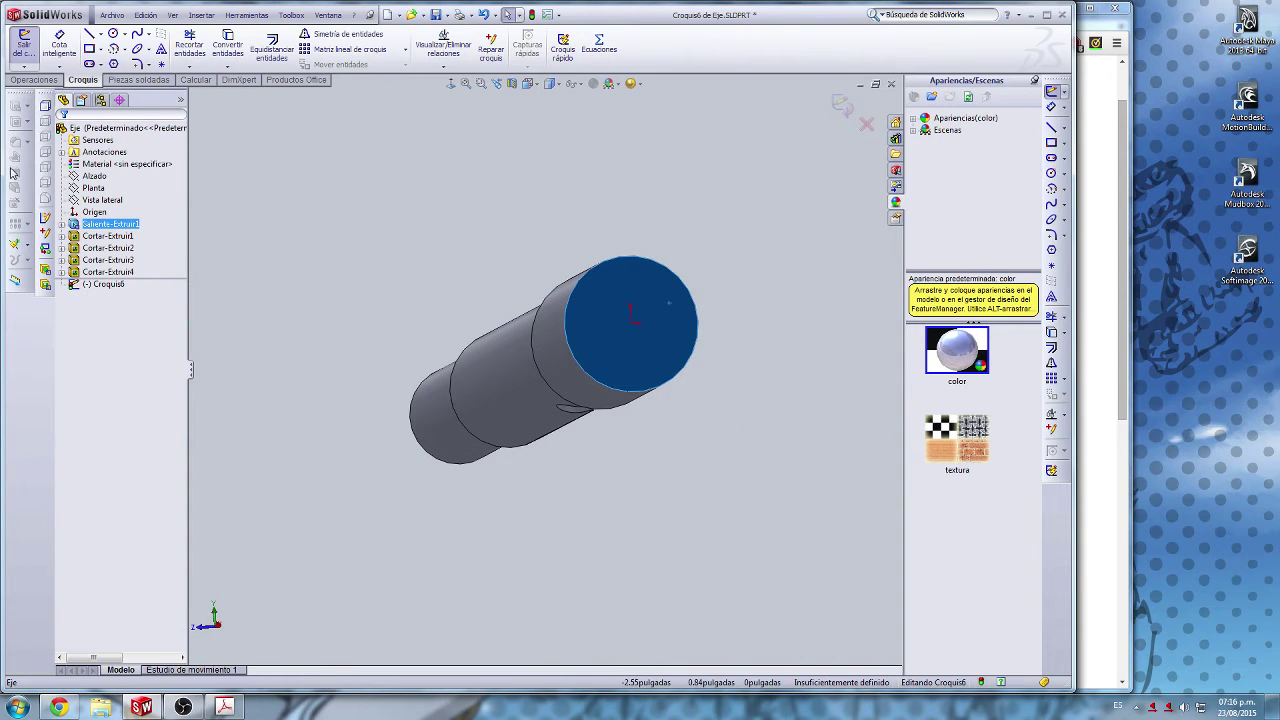
{"action": "left_click", "coordinate": [1051, 92]}
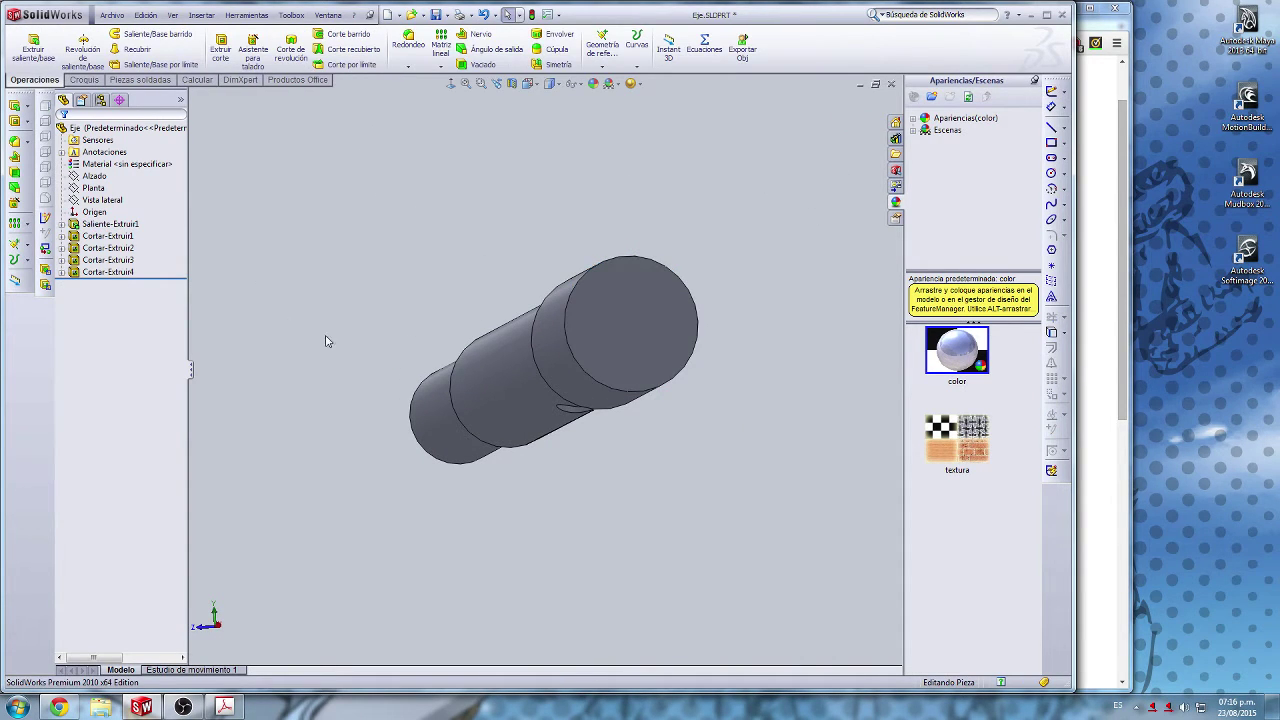
Step: Start a Hole Wizard hole on the end face of the largest-diameter section and choose the plain drilled hole type
{"action": "left_click", "coordinate": [630, 313]}
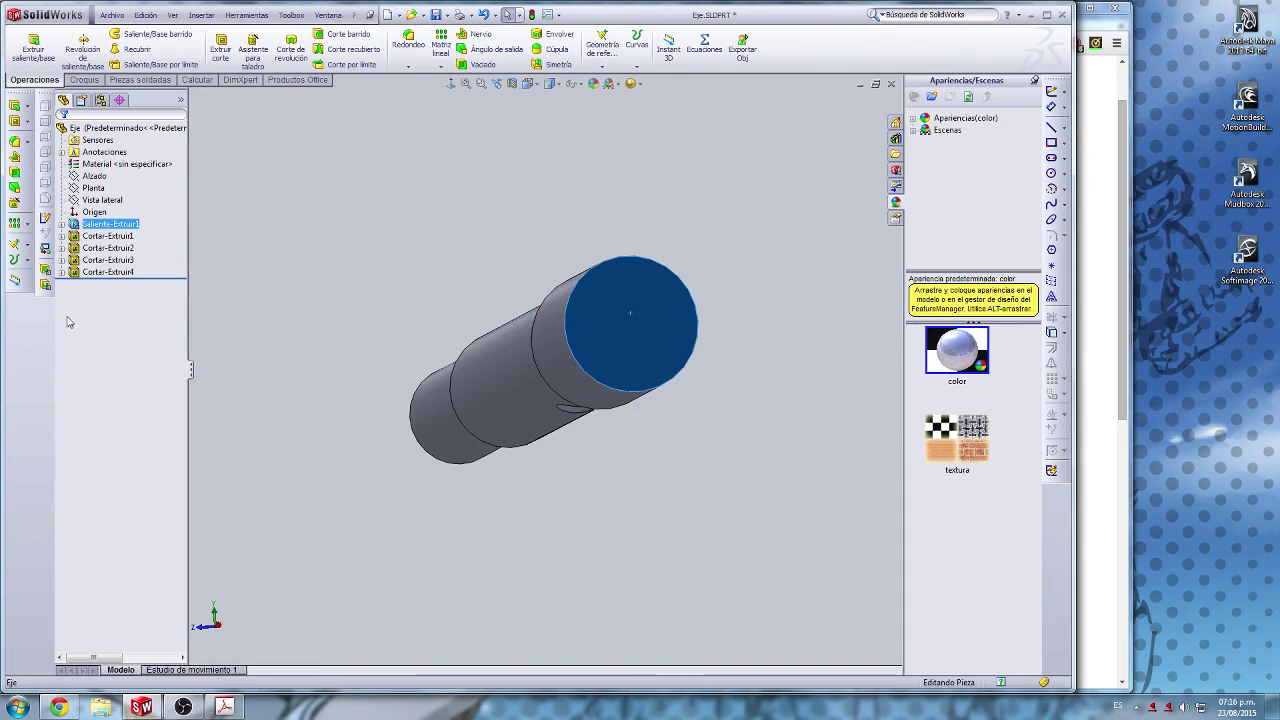
{"action": "left_click", "coordinate": [13, 205]}
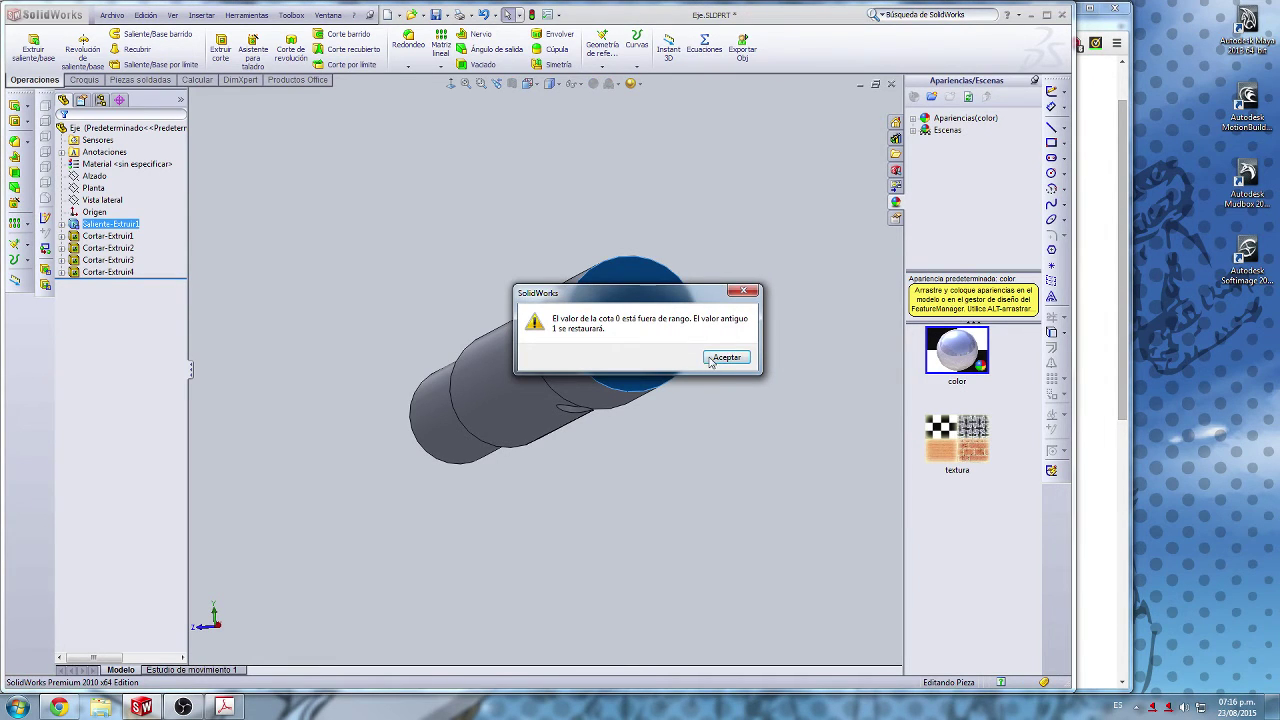
{"action": "left_click", "coordinate": [722, 358]}
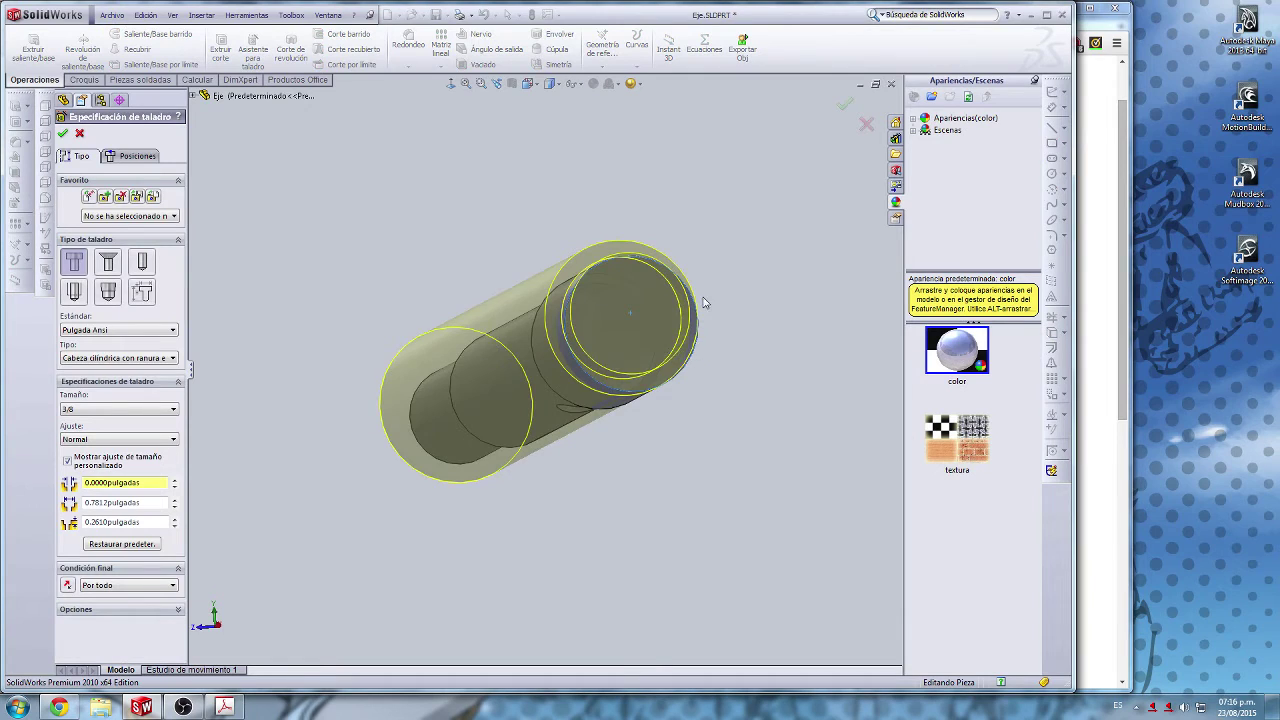
{"action": "middle_click_drag", "start_coordinate": [703, 302], "coordinate": [364, 415]}
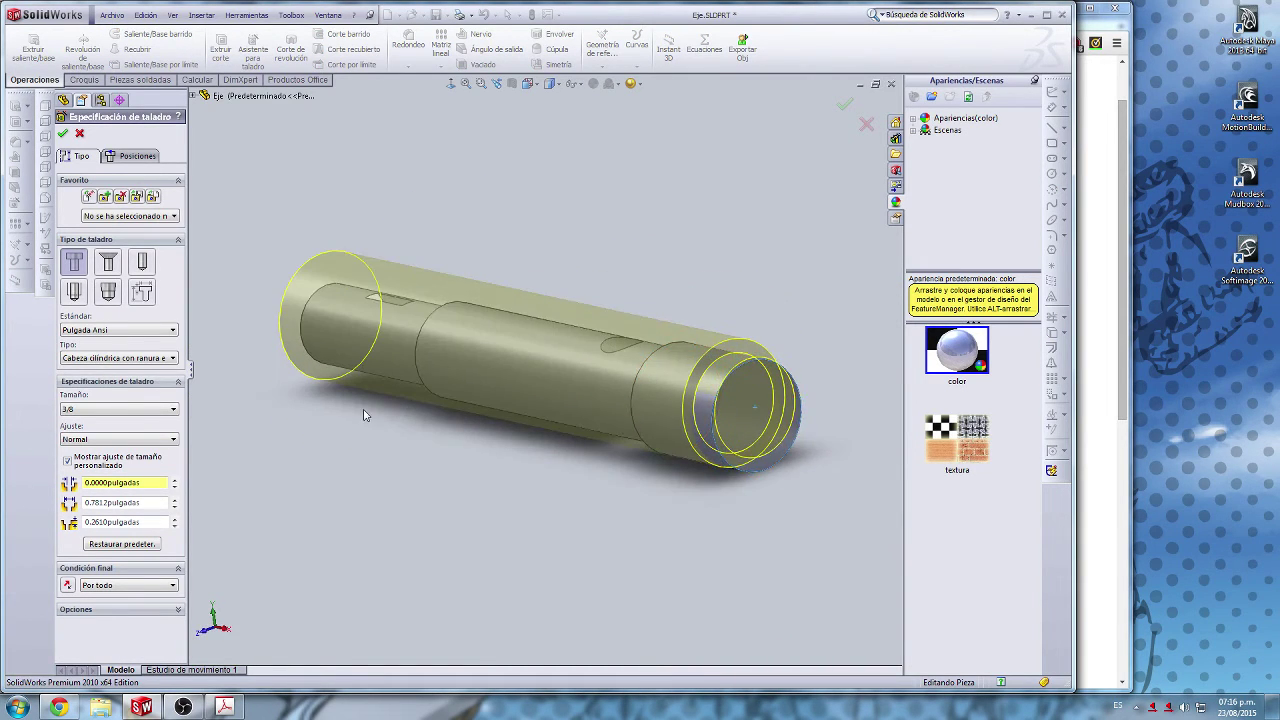
{"action": "left_click", "coordinate": [141, 262]}
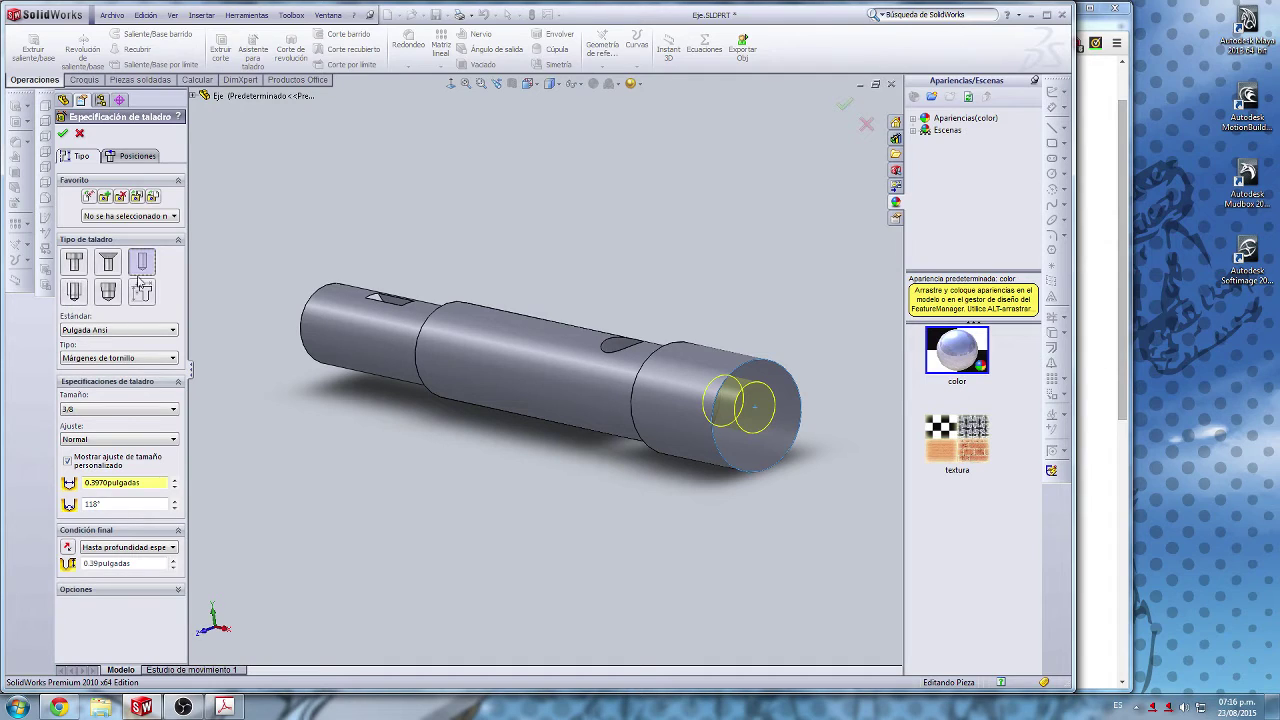
{"action": "scroll", "coordinate": [643, 451], "scroll_direction": "down", "scroll_amount": 5}
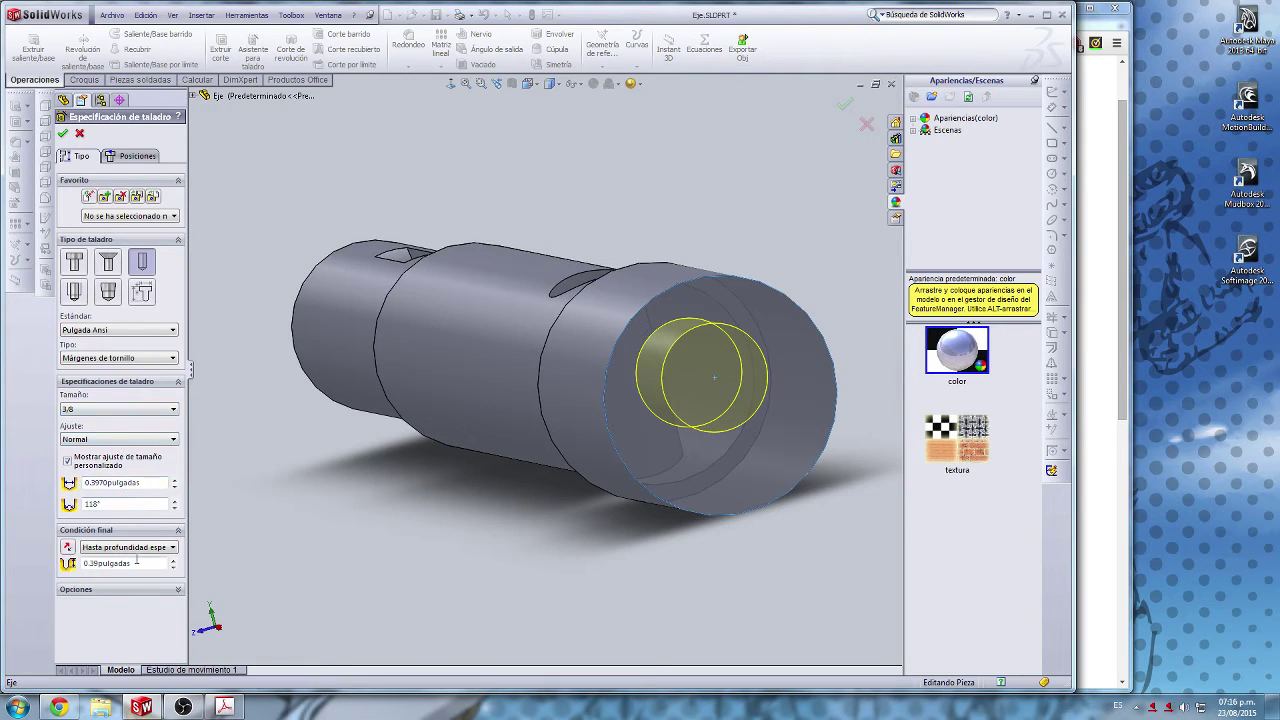
Step: Set the hole's diameter to 21/64 in and check it against the PDF drawing
{"action": "double_click", "coordinate": [146, 483]}
{"action": "type", "text": "21/64"}
{"action": "left_click", "coordinate": [224, 707]}
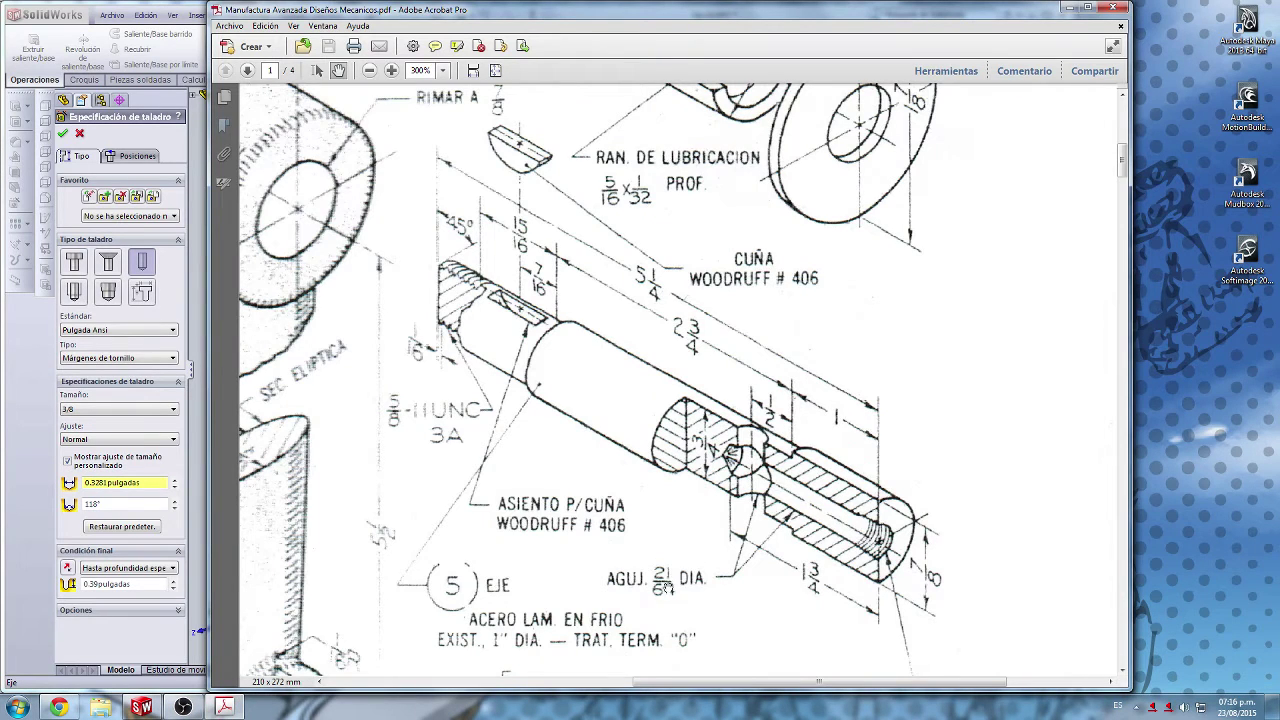
{"action": "left_click", "coordinate": [124, 502]}
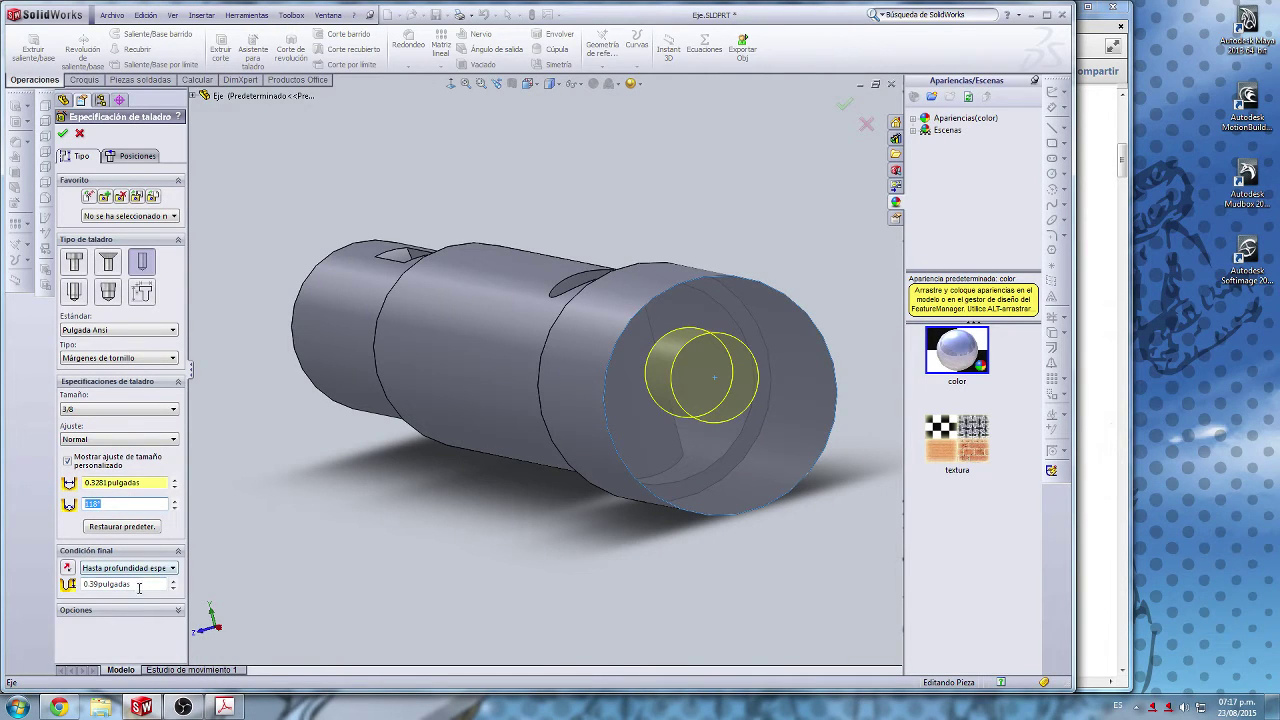
Step: Check the axial hole's depth in the PDF drawing and set the blind depth to 1 + 3/4 in
{"action": "left_click", "coordinate": [224, 707]}
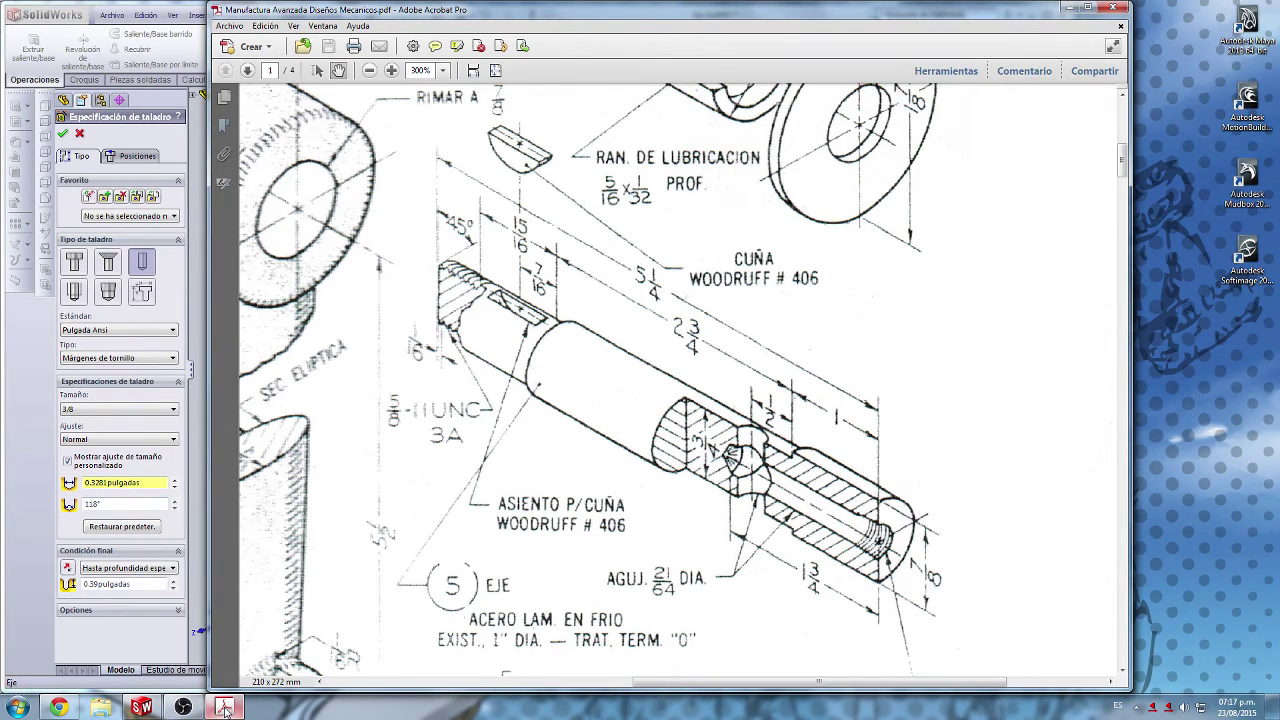
{"action": "left_click", "coordinate": [226, 711]}
{"action": "left_click_drag", "start_coordinate": [136, 584], "coordinate": [18, 579]}
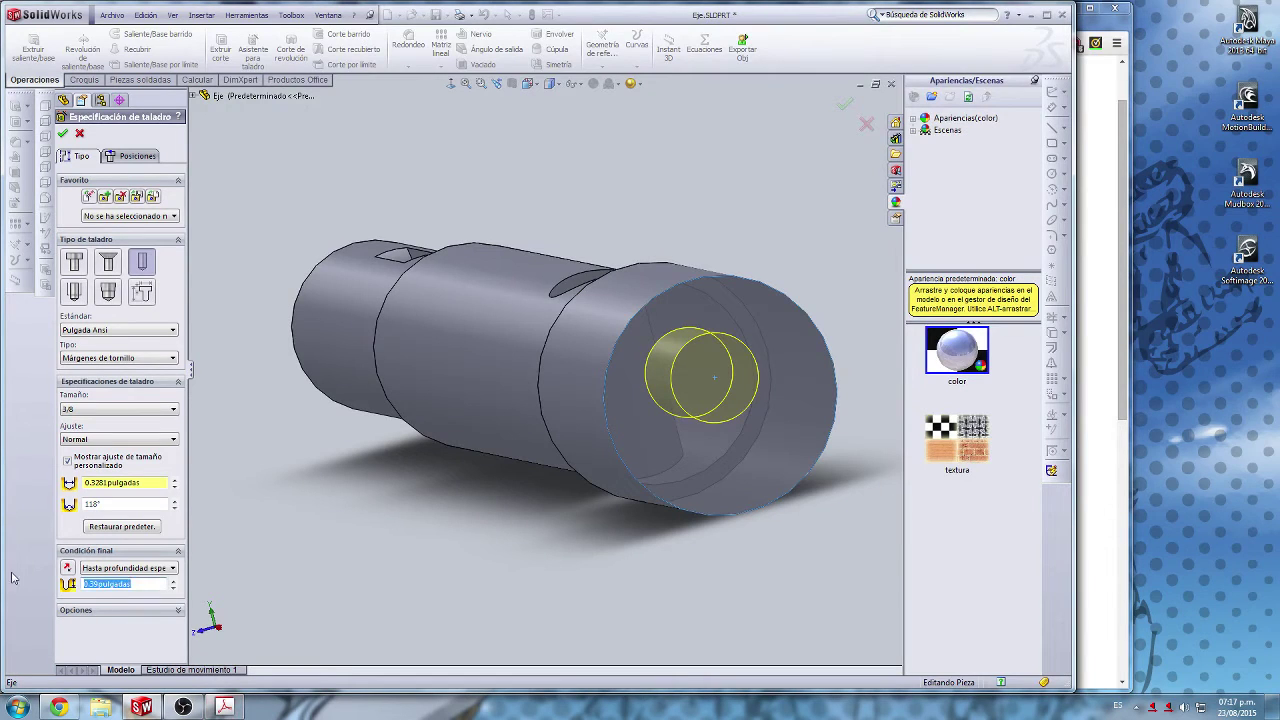
{"action": "type", "text": "1 -"}
{"action": "left_click", "coordinate": [226, 707]}
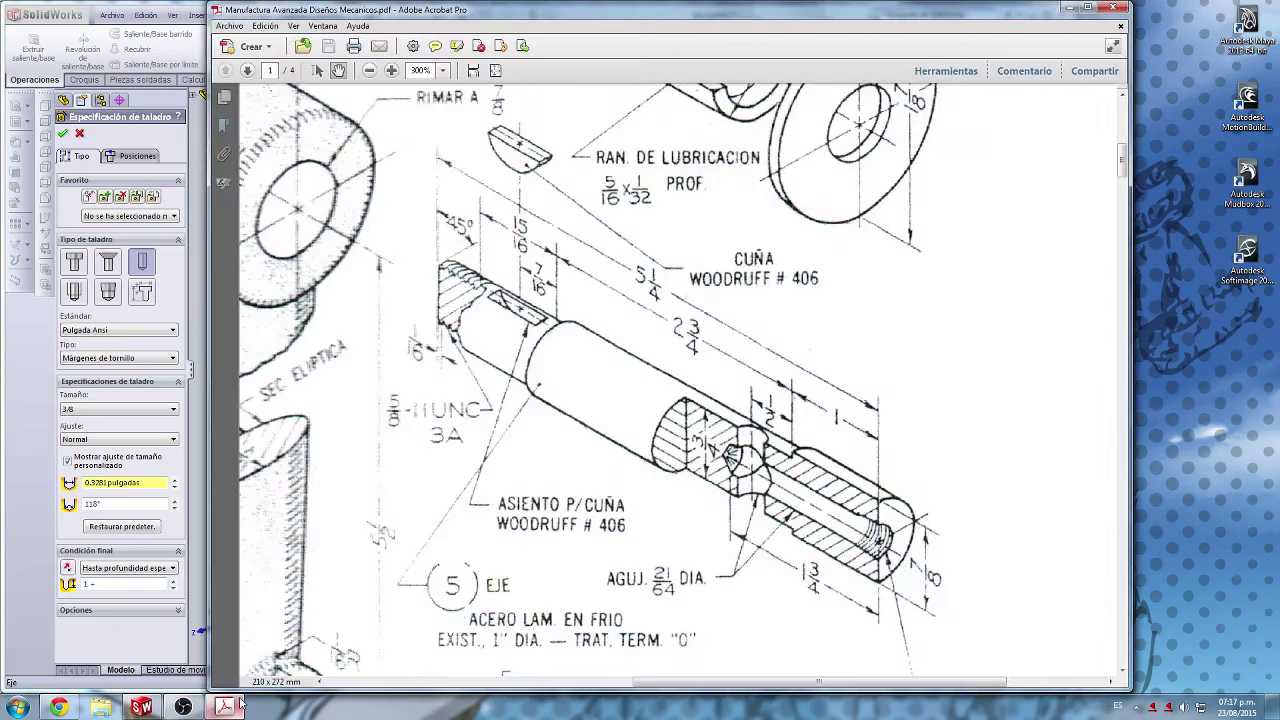
{"action": "left_click", "coordinate": [238, 706]}
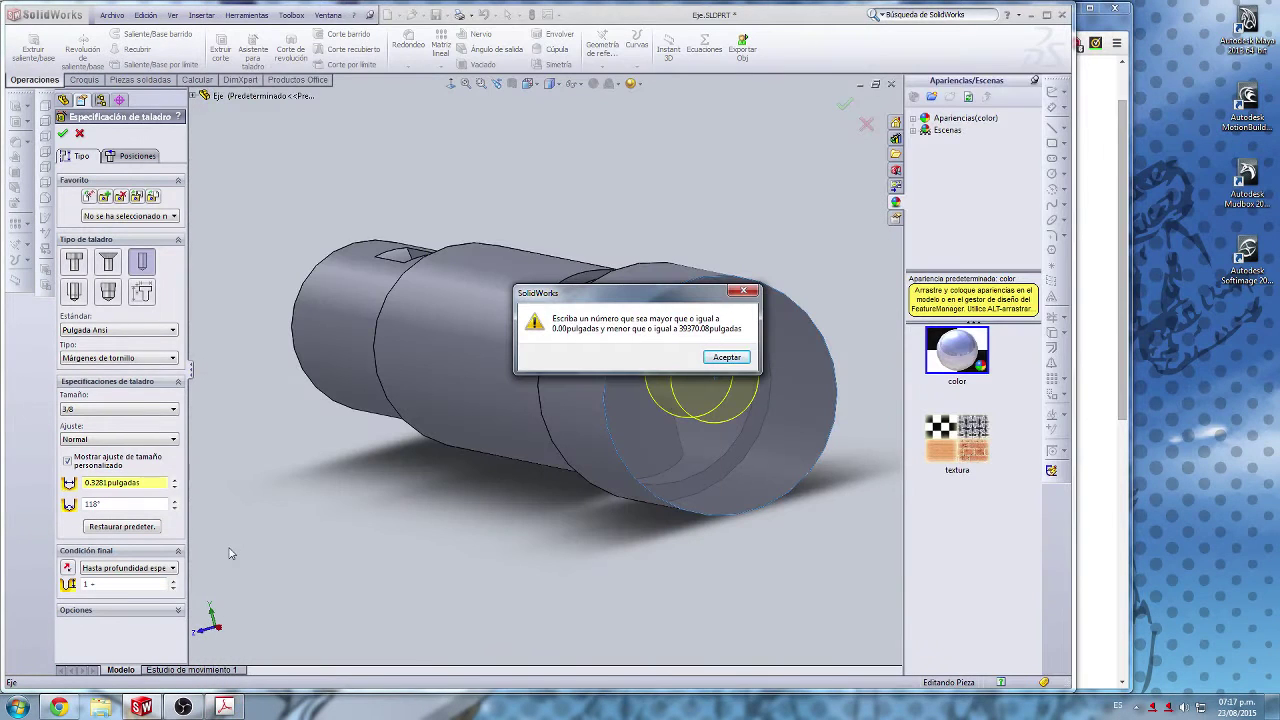
{"action": "left_click", "coordinate": [726, 357]}
{"action": "type", "text": "1 + "}
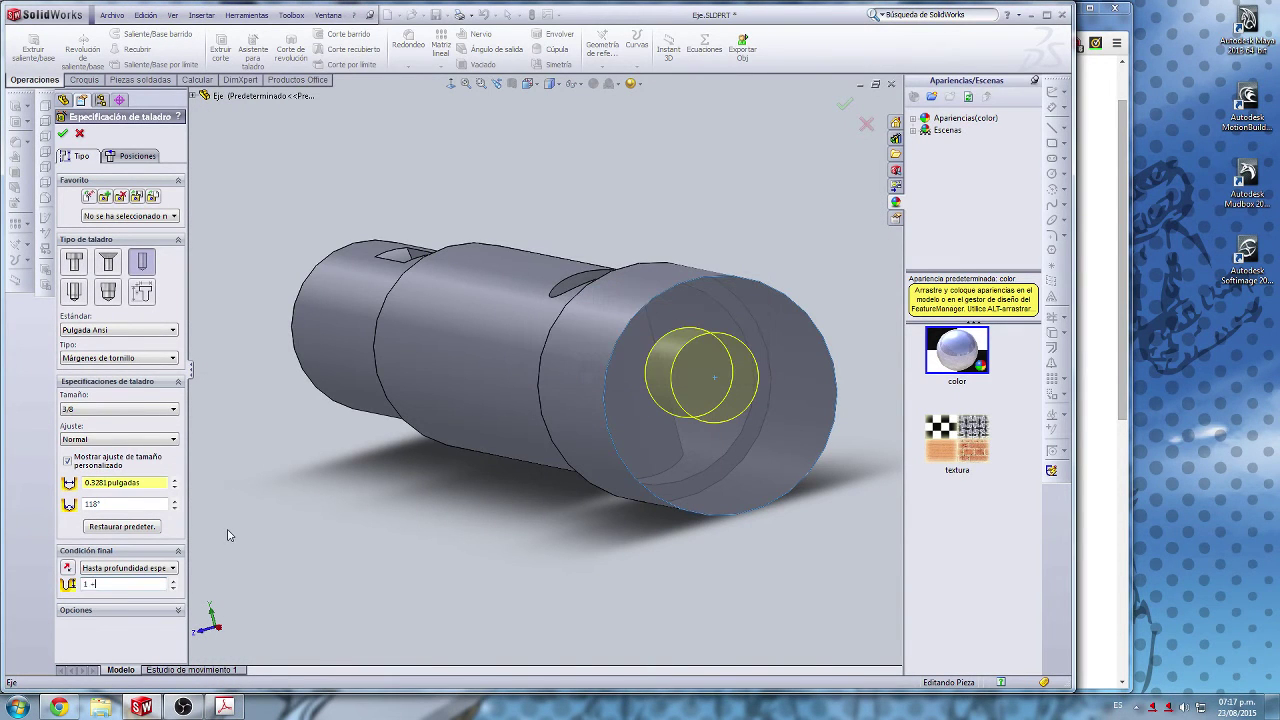
{"action": "type", "text": "3/4"}
{"action": "key", "text": "Return"}
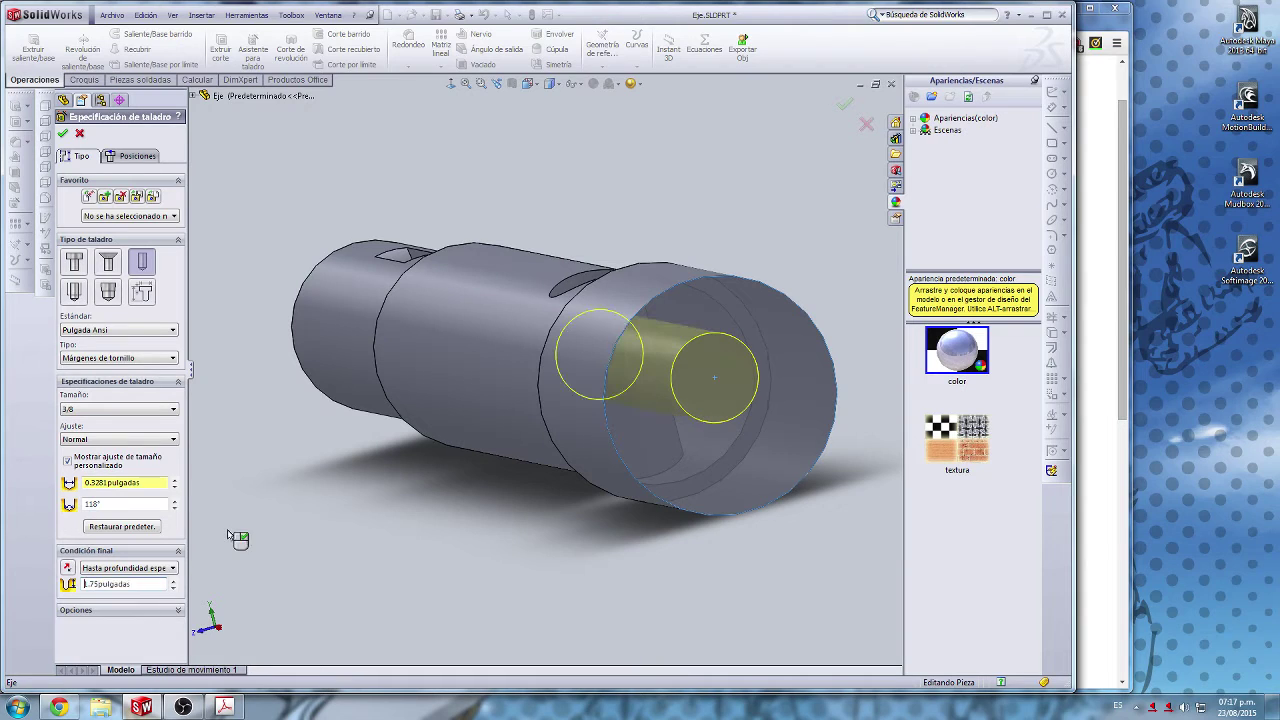
Step: Review the hole's preview and position on the shaft's end face, and create the hole
{"action": "middle_click_drag", "start_coordinate": [663, 442], "coordinate": [851, 480]}
{"action": "scroll", "coordinate": [713, 484], "scroll_direction": "up", "scroll_amount": 2}
{"action": "scroll", "coordinate": [726, 426], "scroll_direction": "up", "scroll_amount": 3}
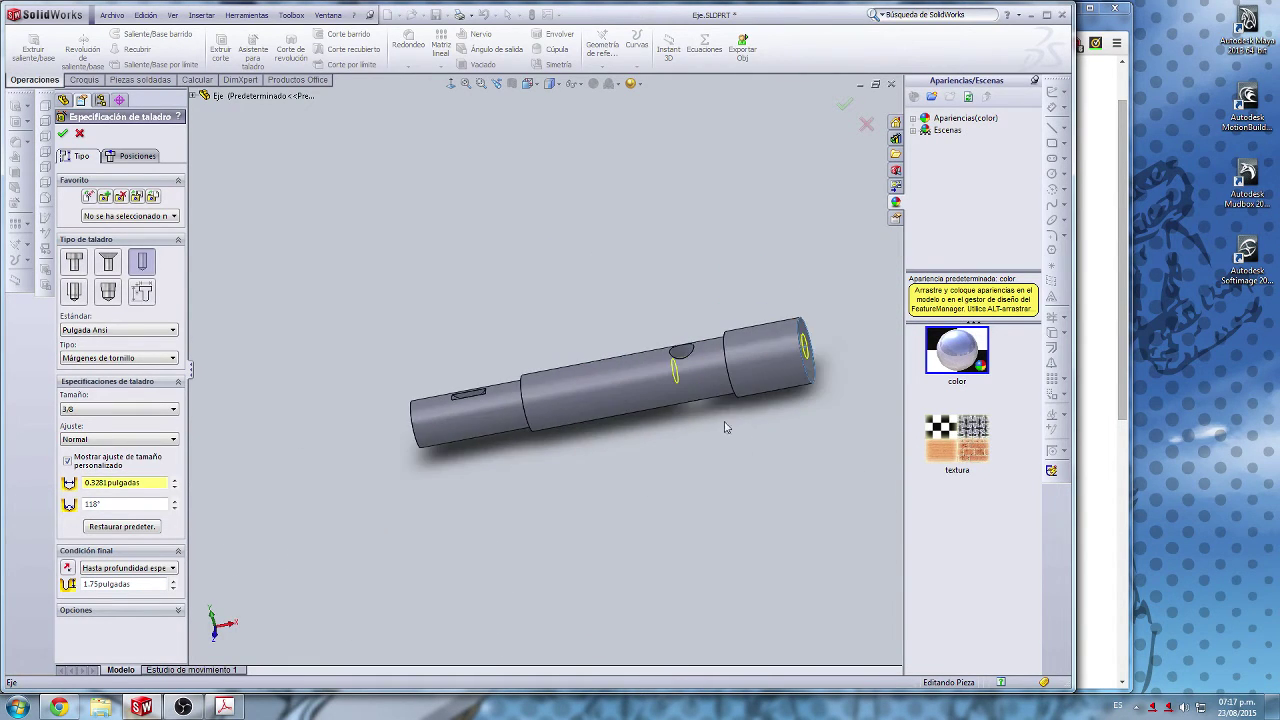
{"action": "middle_click_drag", "start_coordinate": [726, 426], "coordinate": [576, 393]}
{"action": "left_click", "coordinate": [150, 158]}
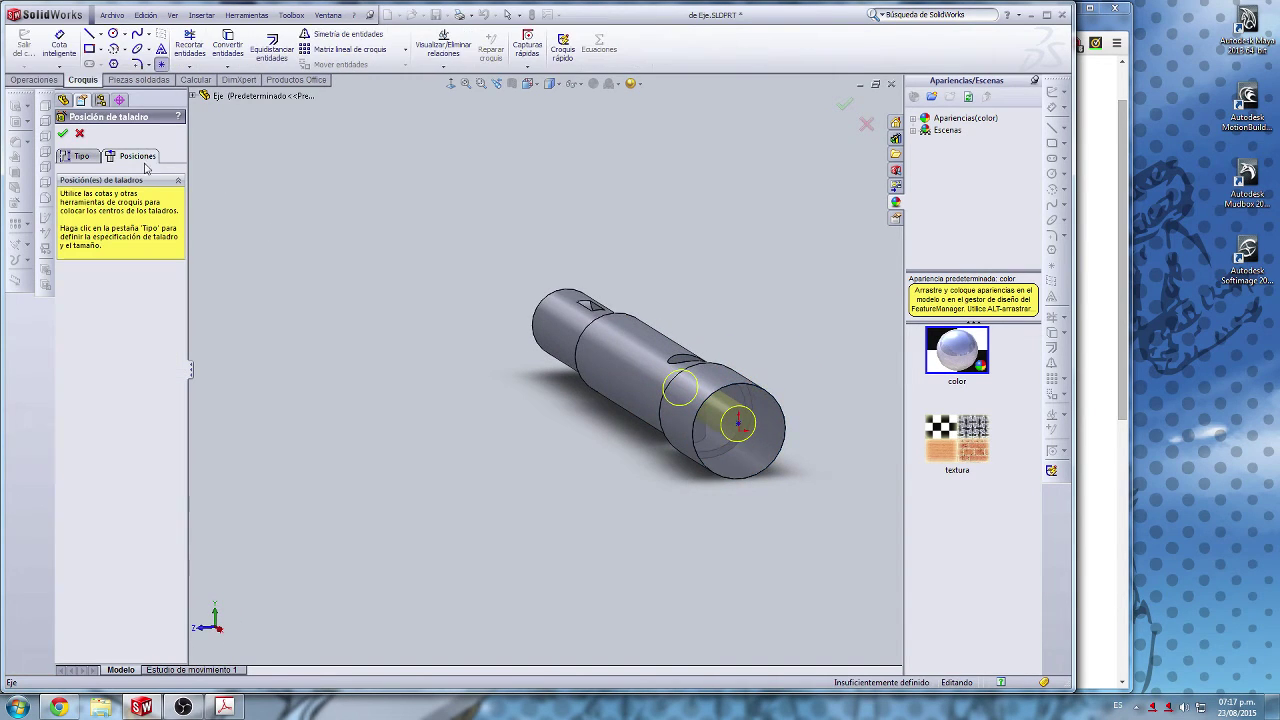
{"action": "scroll", "coordinate": [750, 450], "scroll_direction": "down", "scroll_amount": 4}
{"action": "middle_click_drag", "start_coordinate": [708, 372], "coordinate": [649, 316]}
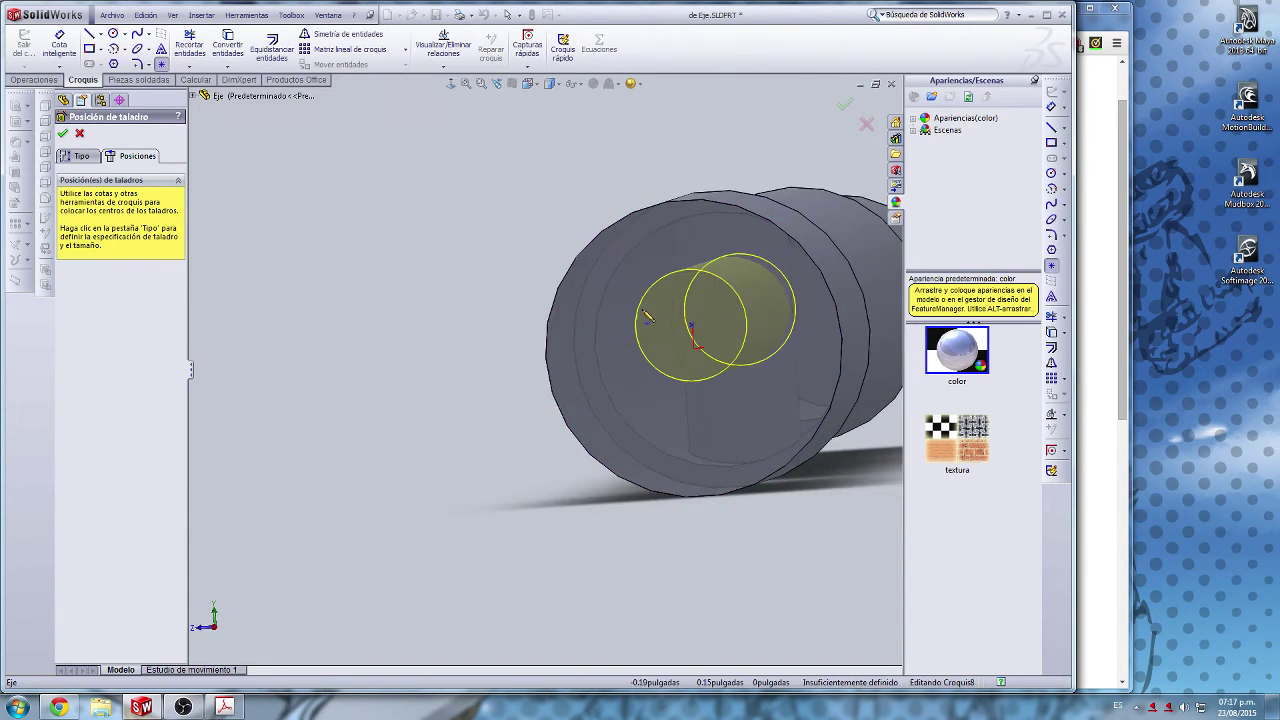
{"action": "scroll", "coordinate": [729, 394], "scroll_direction": "up", "scroll_amount": 1}
{"action": "middle_click_drag", "start_coordinate": [729, 394], "coordinate": [786, 274]}
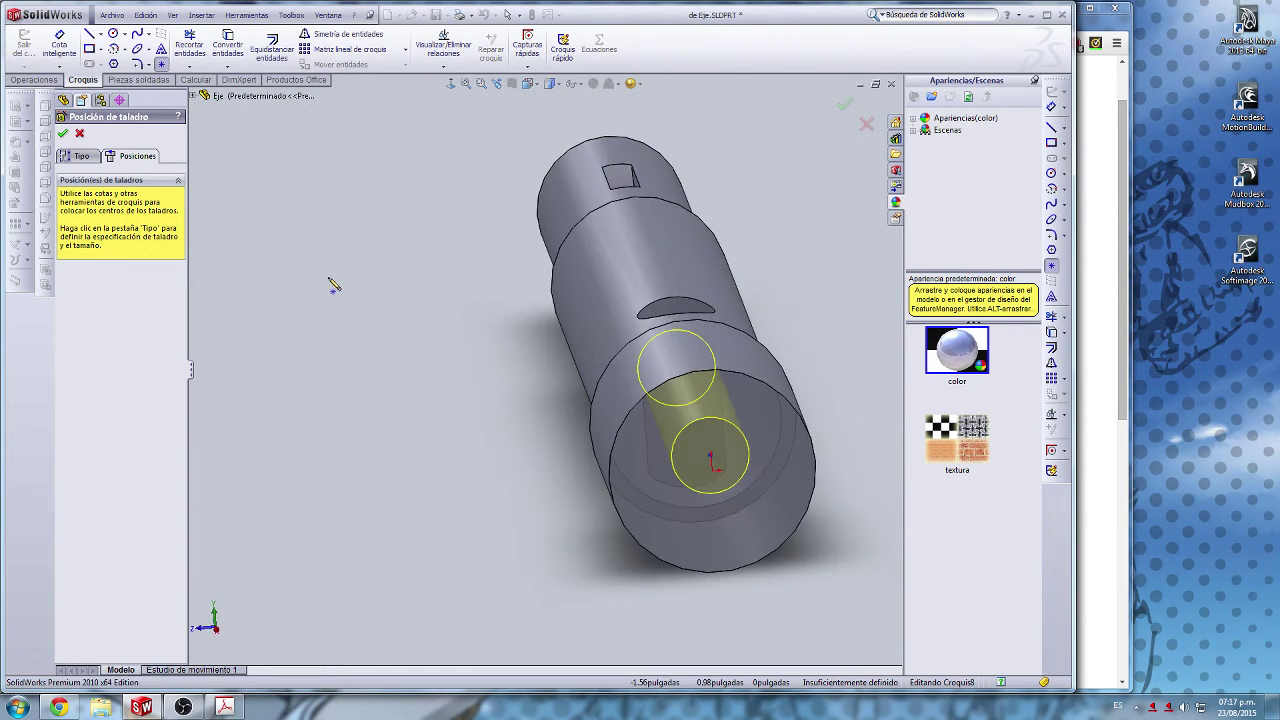
{"action": "left_click", "coordinate": [75, 158]}
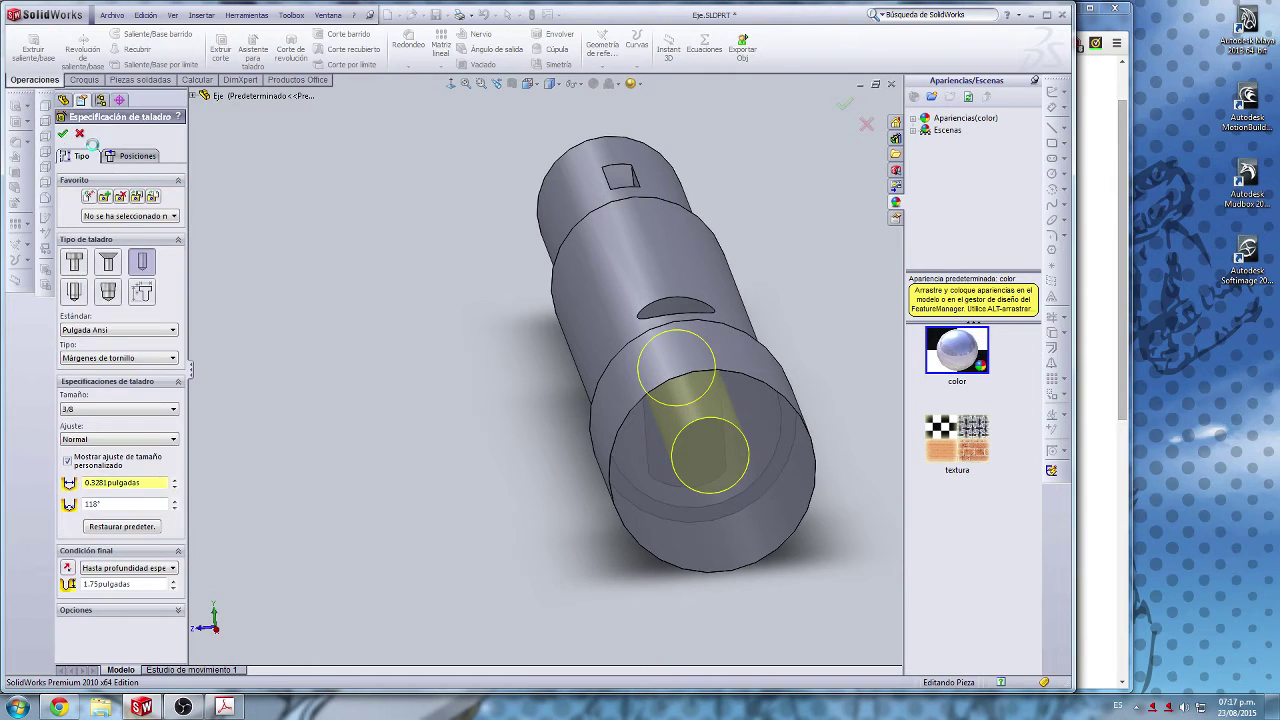
{"action": "left_click", "coordinate": [63, 134]}
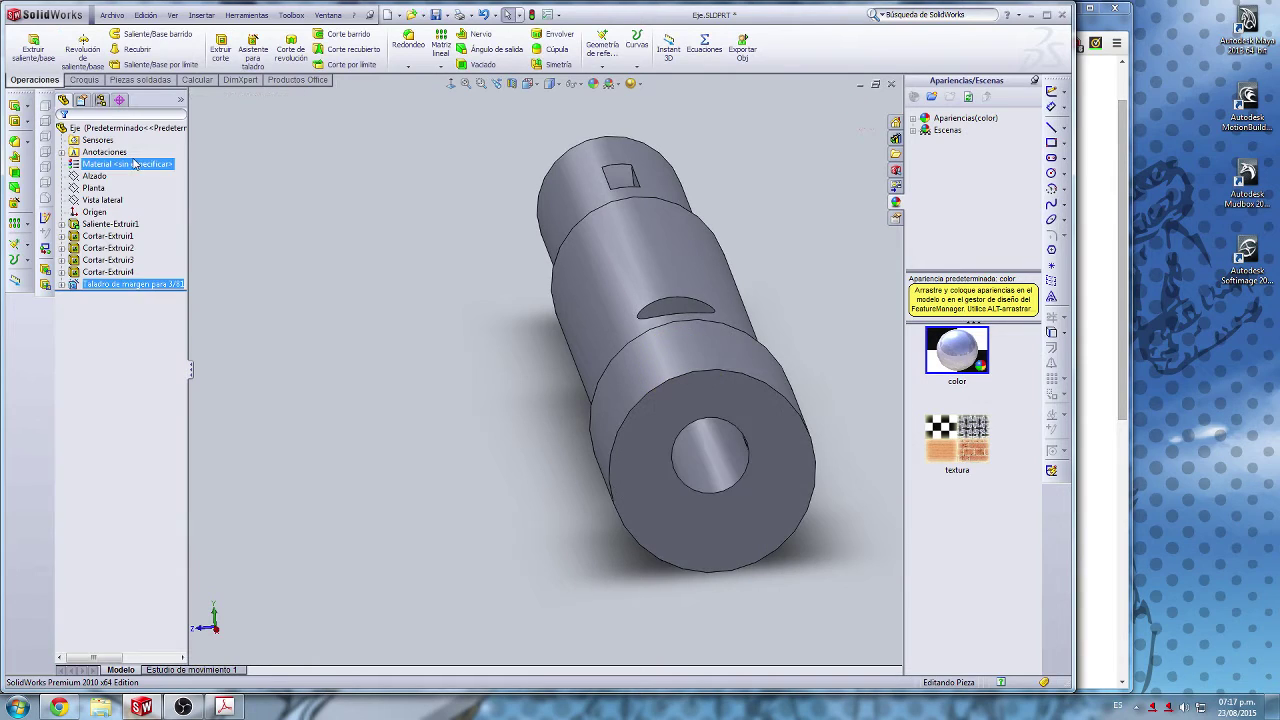
Step: Edit the axial hole feature's positions and add a hole centre point at the origin of the end face
{"action": "right_click", "coordinate": [94, 284]}
{"action": "left_click", "coordinate": [109, 250]}
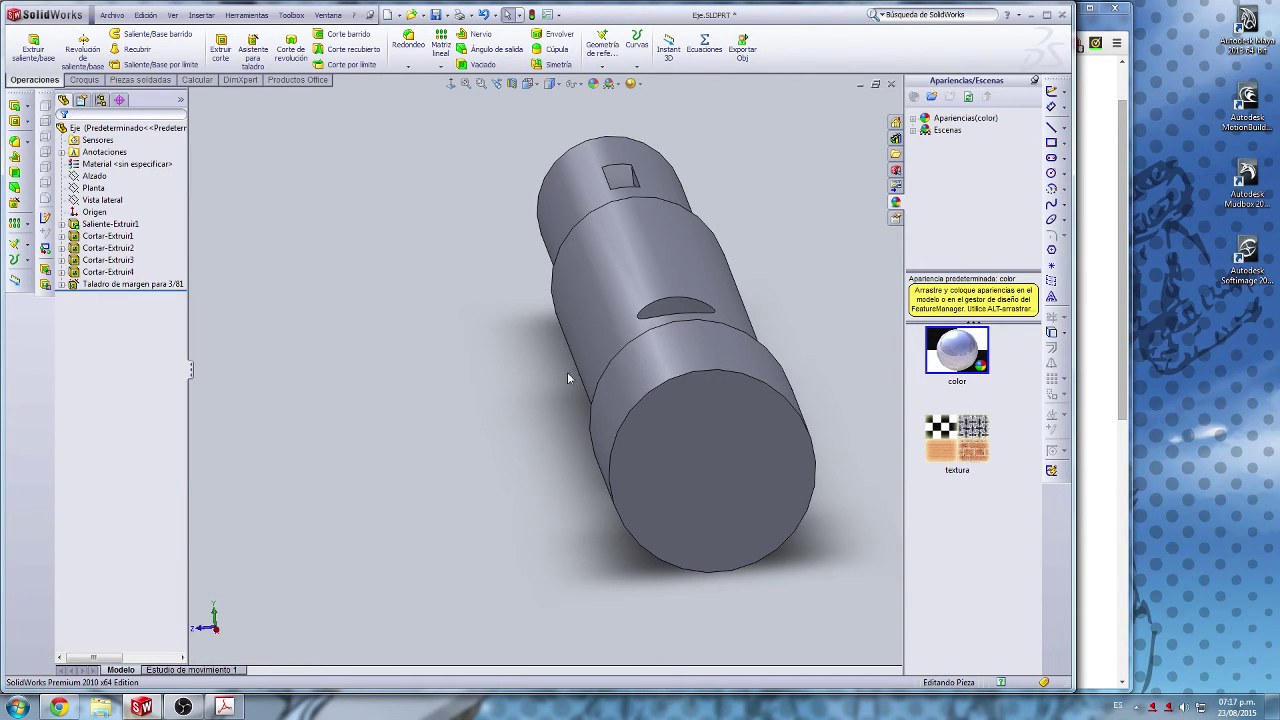
{"action": "left_click", "coordinate": [131, 156]}
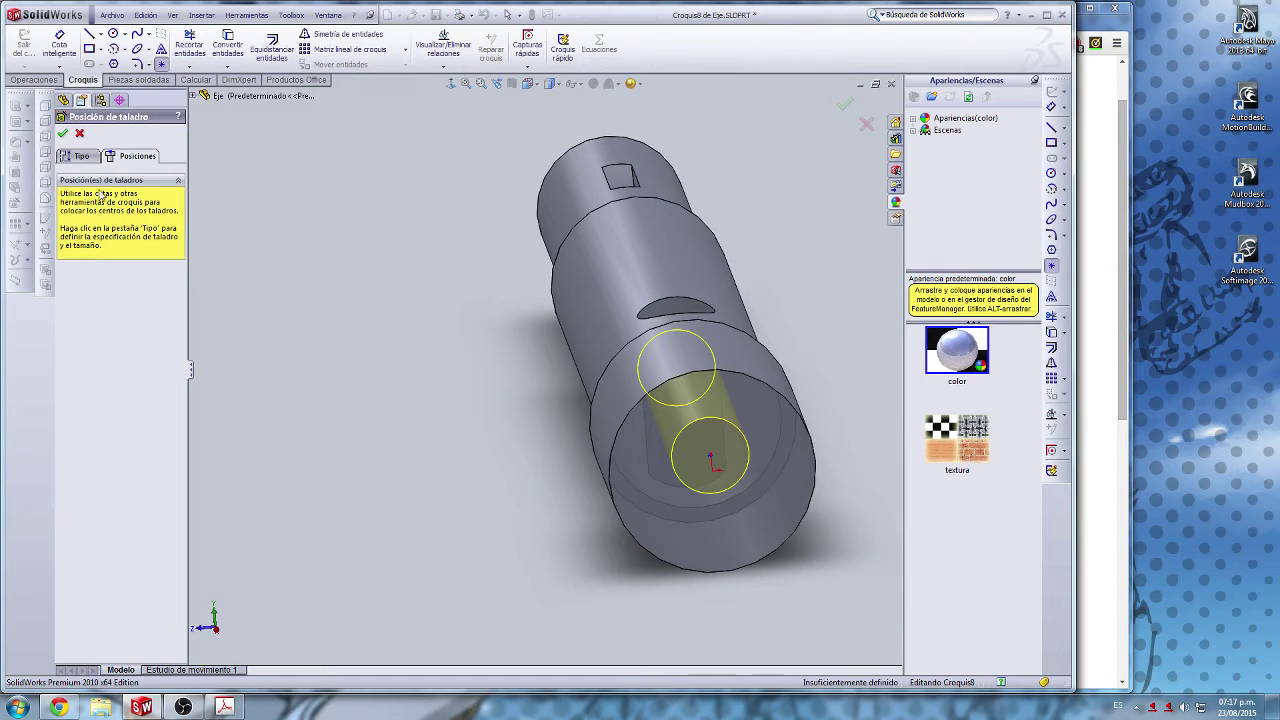
{"action": "middle_click_drag", "start_coordinate": [691, 426], "coordinate": [722, 472]}
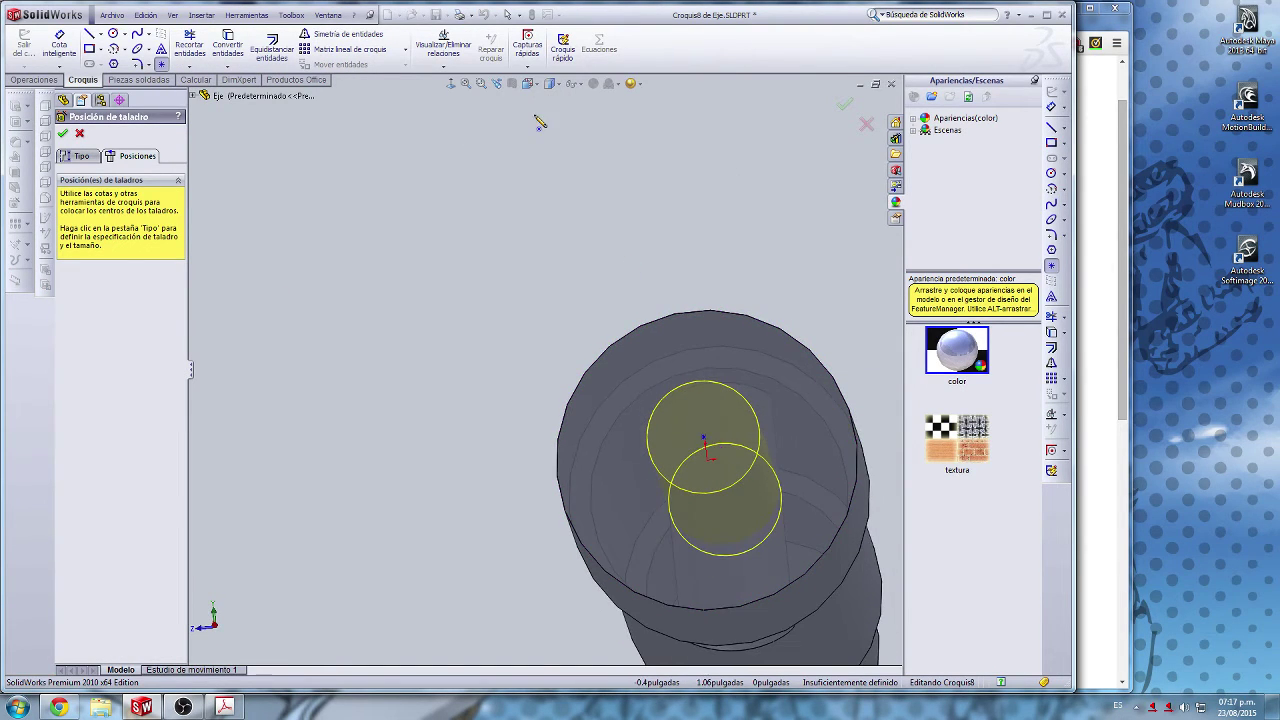
{"action": "left_click", "coordinate": [450, 84]}
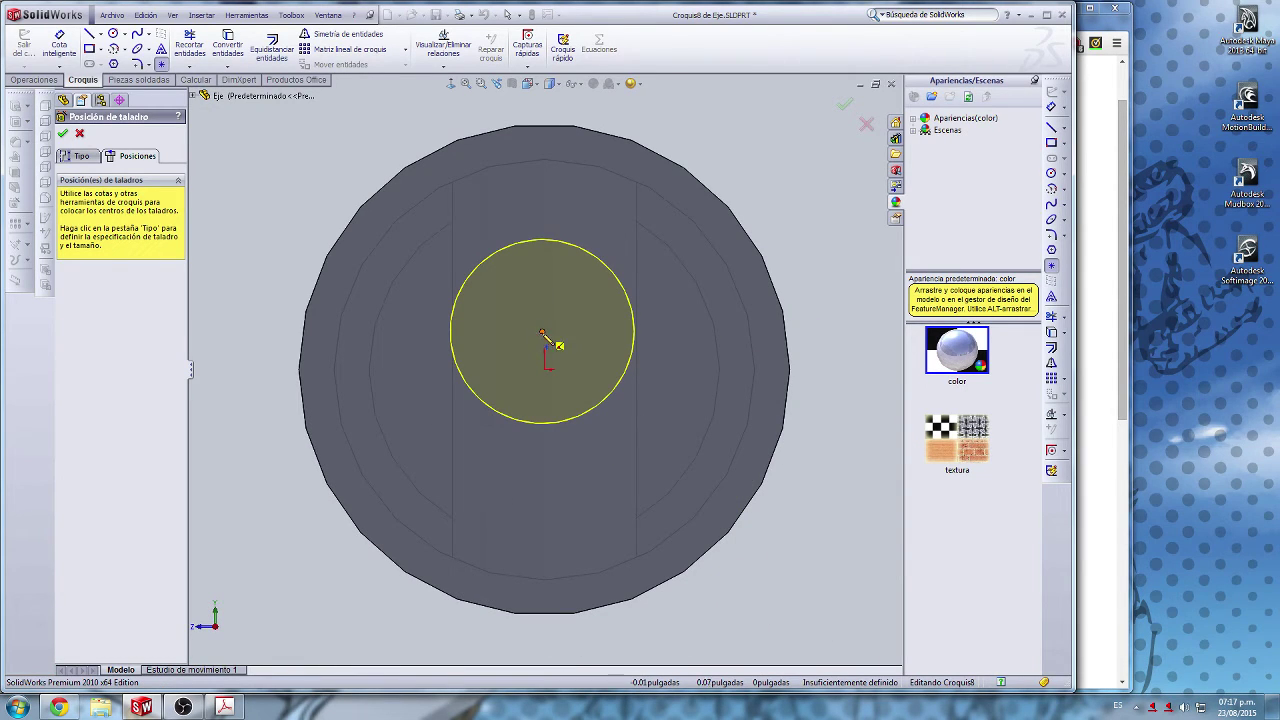
{"action": "left_click", "coordinate": [542, 332]}
{"action": "left_click", "coordinate": [544, 370]}
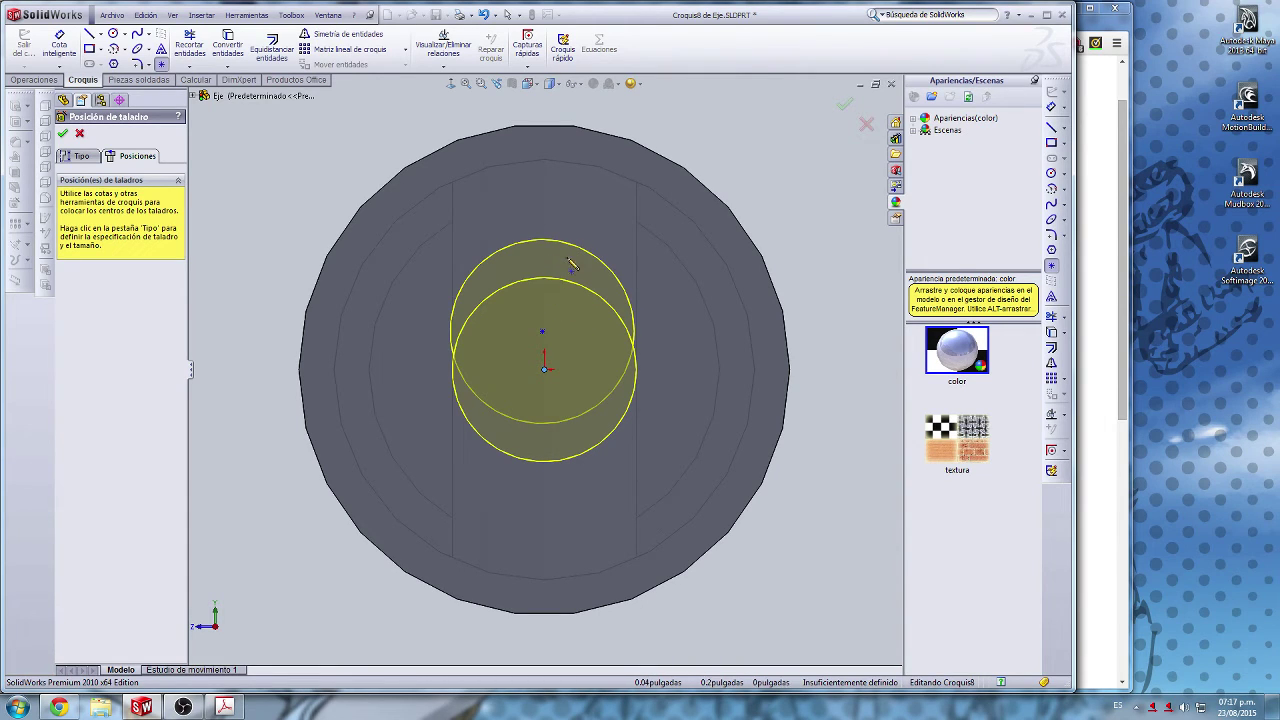
{"action": "key", "text": "Escape"}
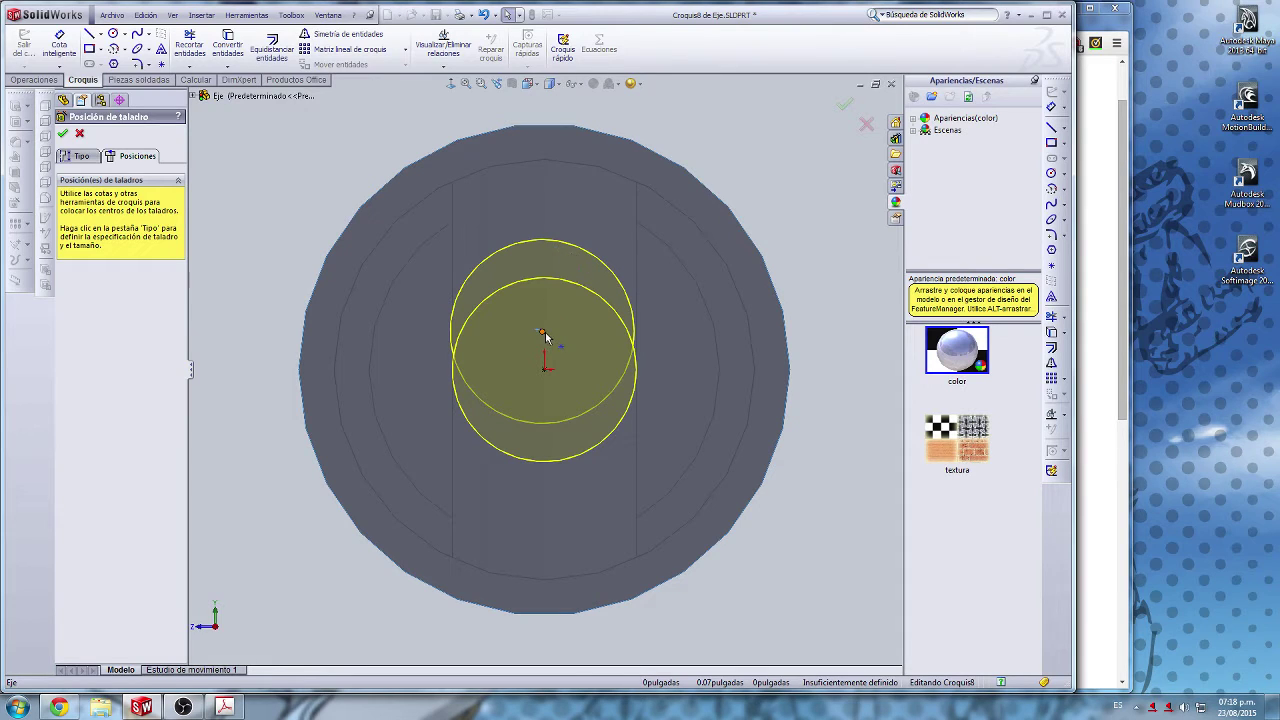
Step: Remove the extra off-centre hole point, leaving only the one at the origin of the end face, and accept the hole positions
{"action": "left_click_drag", "start_coordinate": [540, 335], "coordinate": [702, 314]}
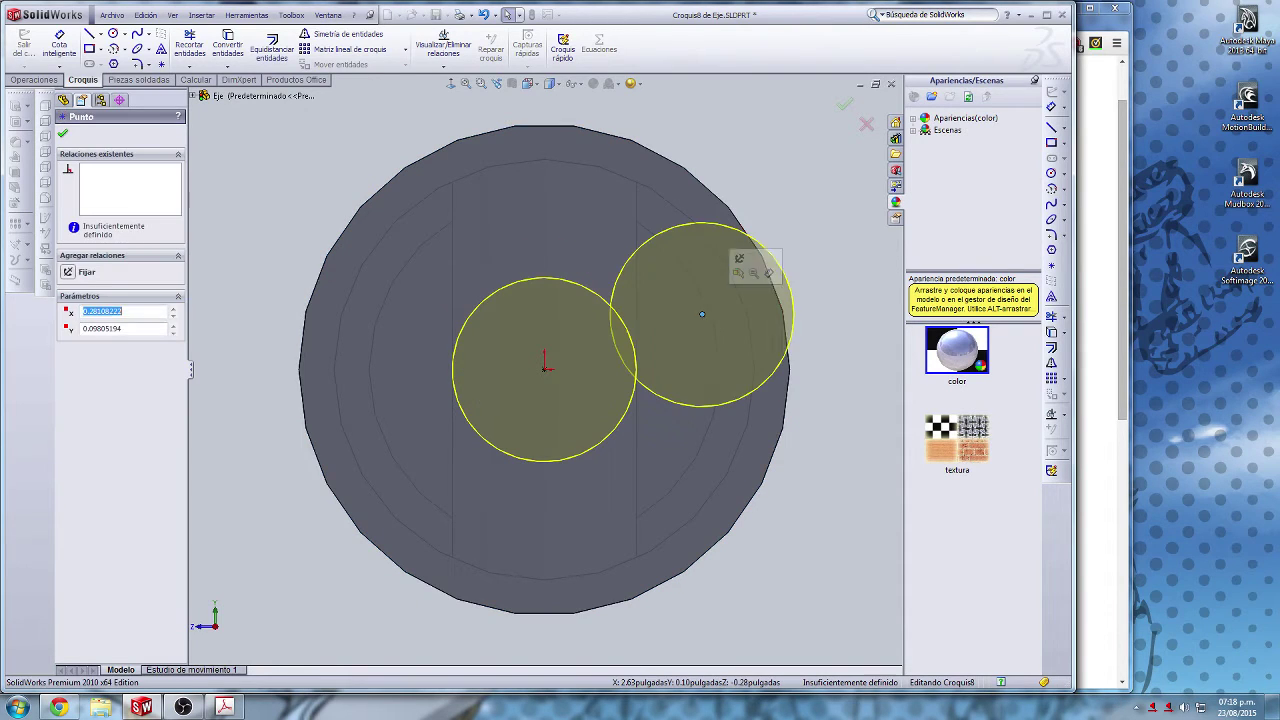
{"action": "left_click", "coordinate": [544, 370]}
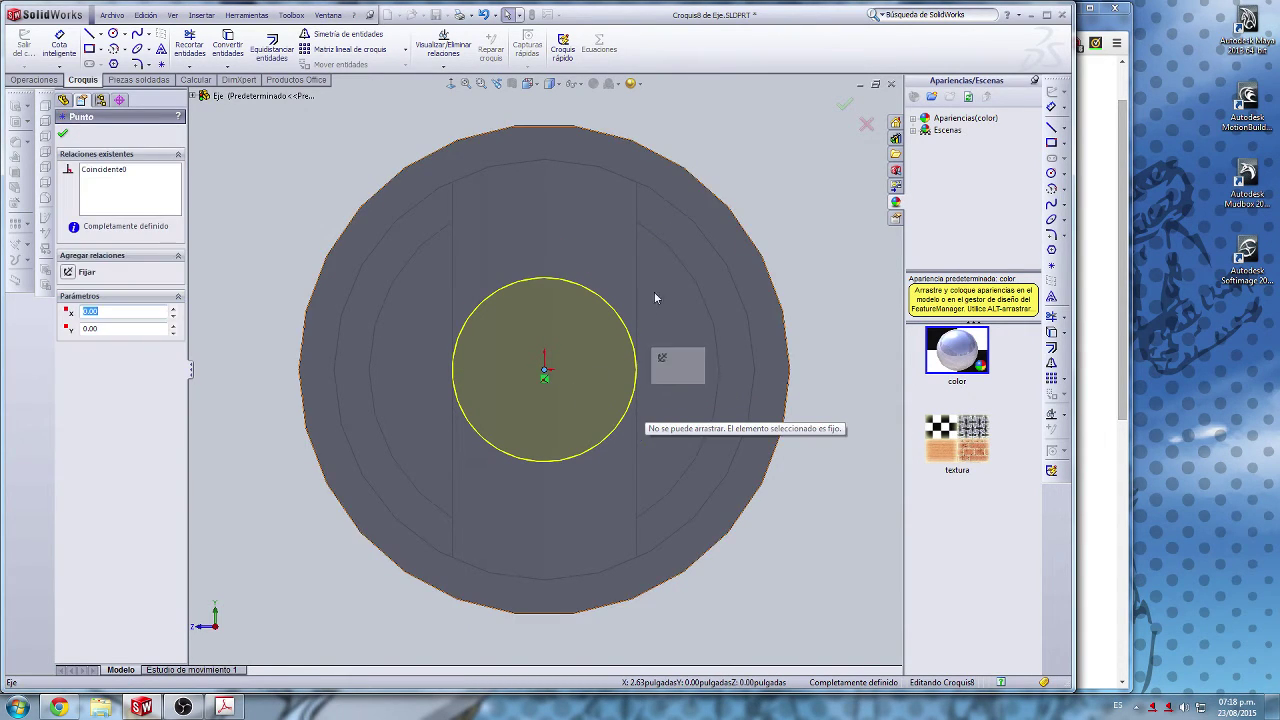
{"action": "key", "text": "Escape"}
{"action": "scroll", "coordinate": [517, 309], "scroll_direction": "up", "scroll_amount": 3}
{"action": "middle_click_drag", "start_coordinate": [474, 392], "coordinate": [560, 446]}
{"action": "scroll", "coordinate": [617, 470], "scroll_direction": "up", "scroll_amount": 4}
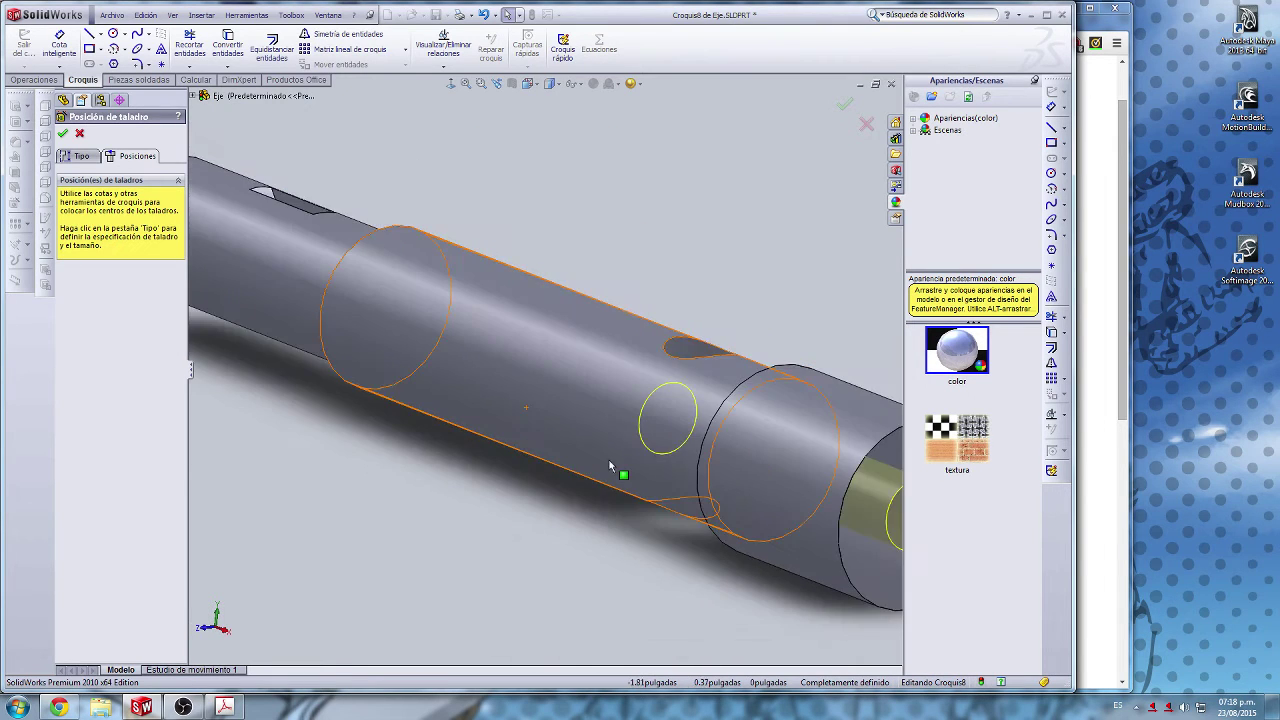
{"action": "middle_click_drag", "start_coordinate": [721, 435], "coordinate": [585, 445]}
{"action": "scroll", "coordinate": [483, 466], "scroll_direction": "up", "scroll_amount": 1}
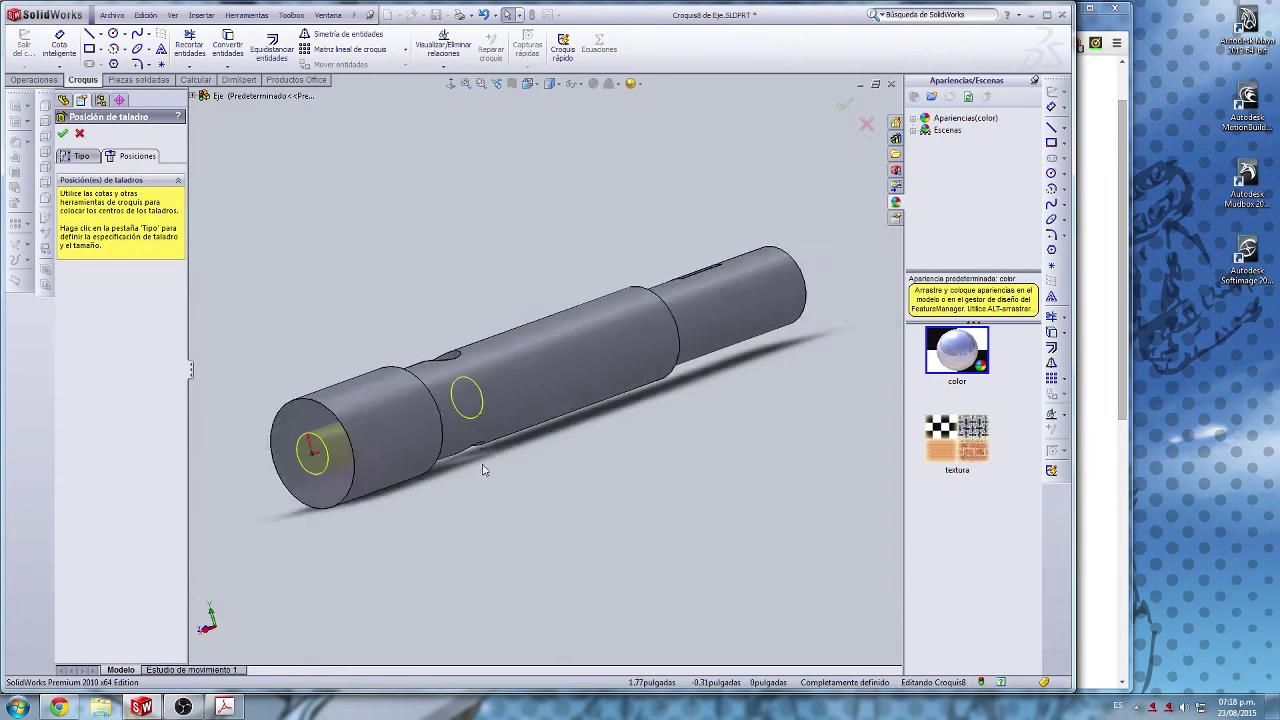
{"action": "middle_click_drag", "start_coordinate": [483, 467], "coordinate": [573, 400]}
{"action": "left_click", "coordinate": [62, 133]}
Step: Inspect the finished axial hole from the shaft's end face and in an isometric view
{"action": "scroll", "coordinate": [565, 385], "scroll_direction": "down", "scroll_amount": 8}
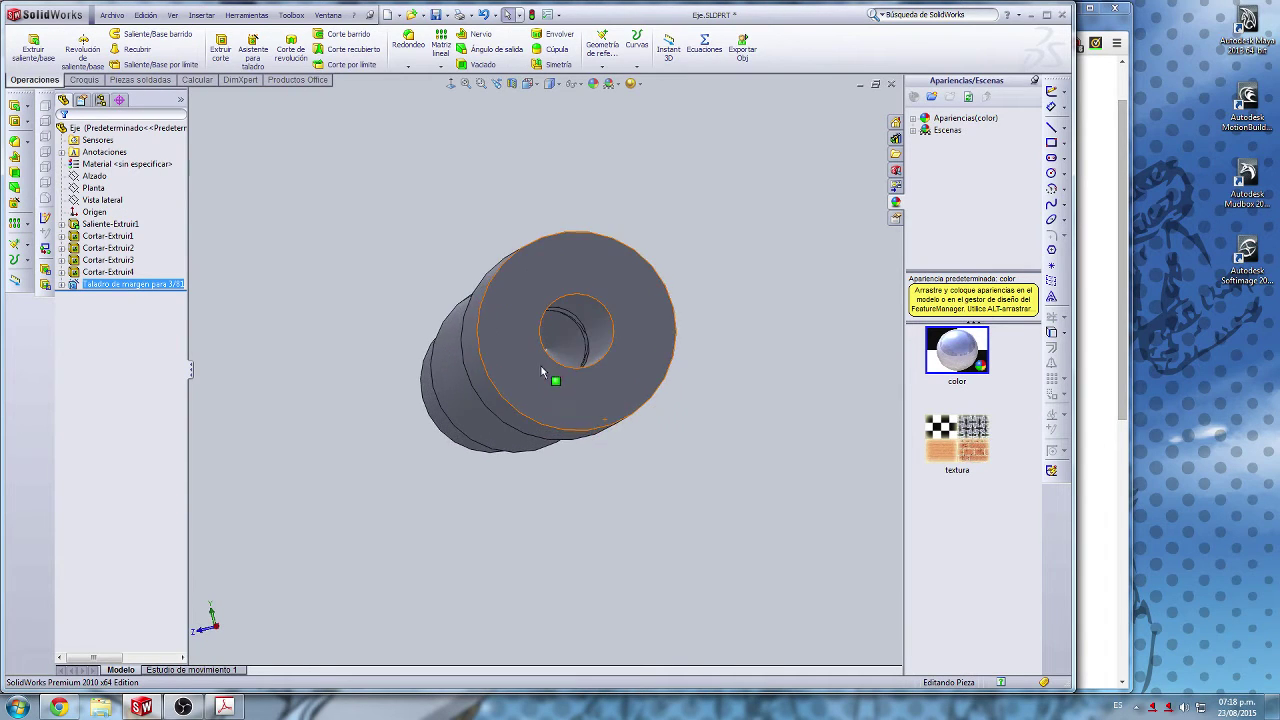
{"action": "scroll", "coordinate": [599, 486], "scroll_direction": "up", "scroll_amount": 5}
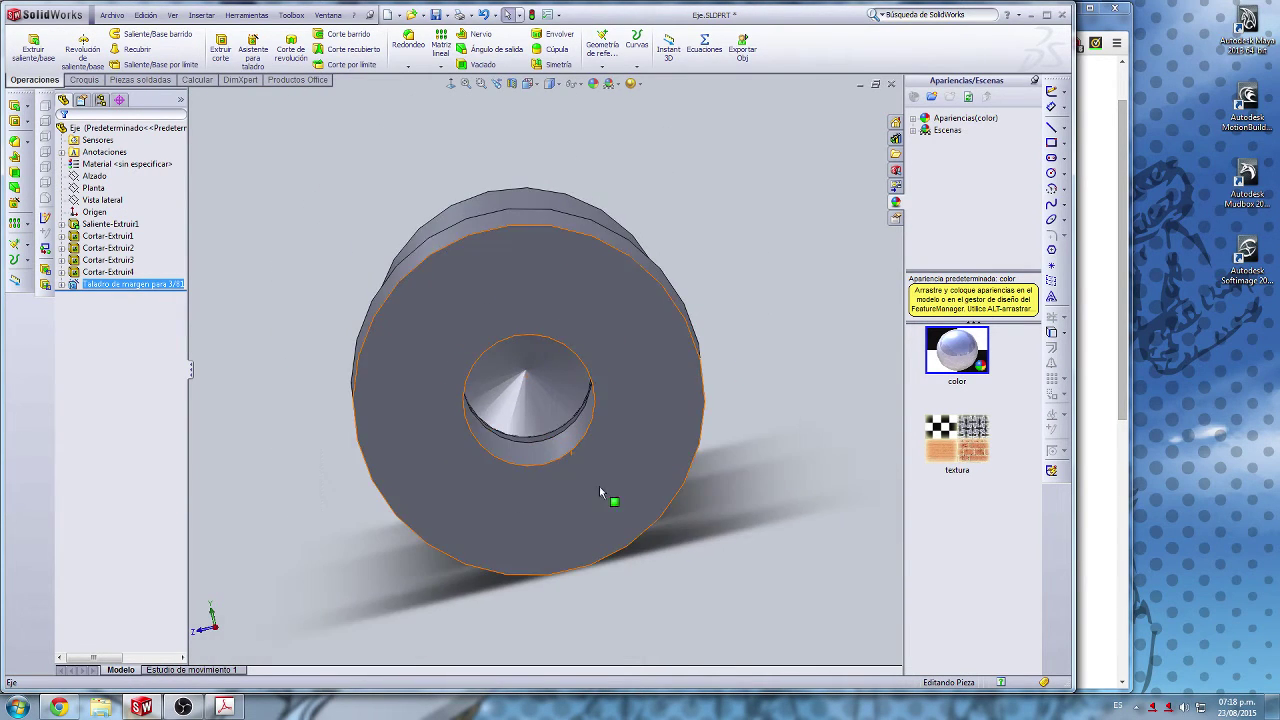
{"action": "key", "text": "ctrl+7"}
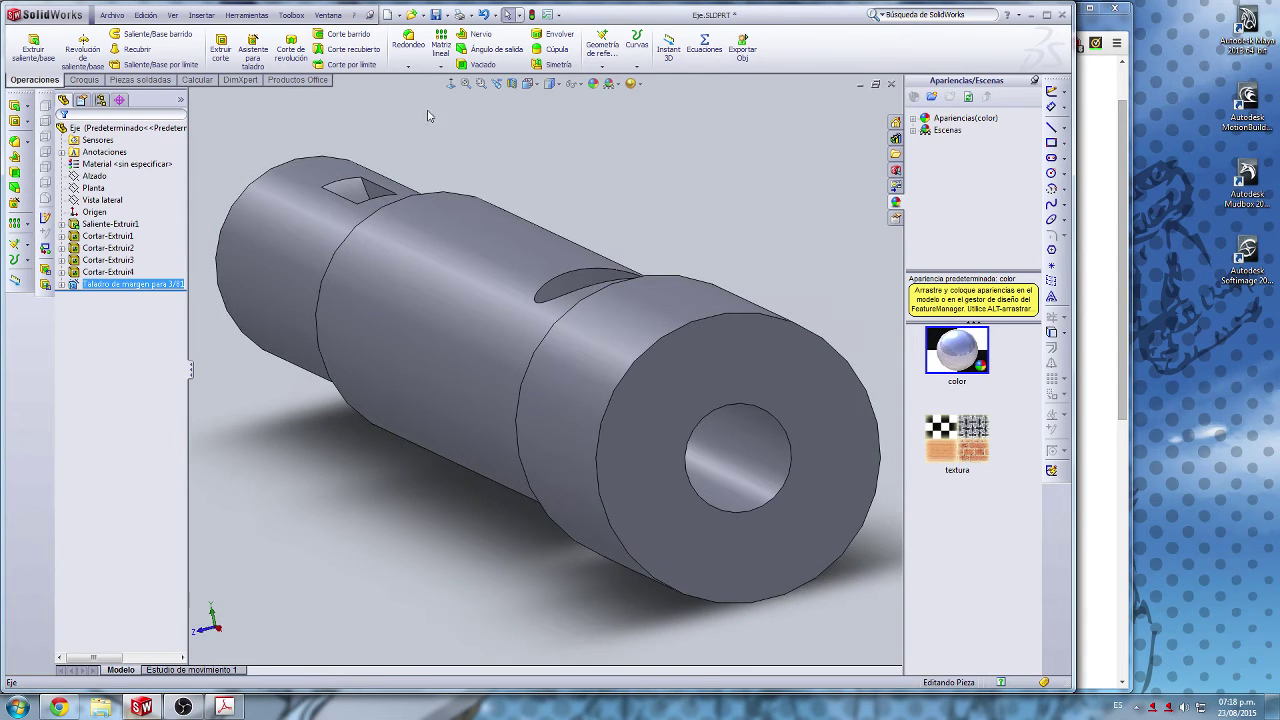
Step: Create a section view of the shaft through the Alzado plane, checking where the axial hole meets the cross hole
{"action": "left_click", "coordinate": [97, 177]}
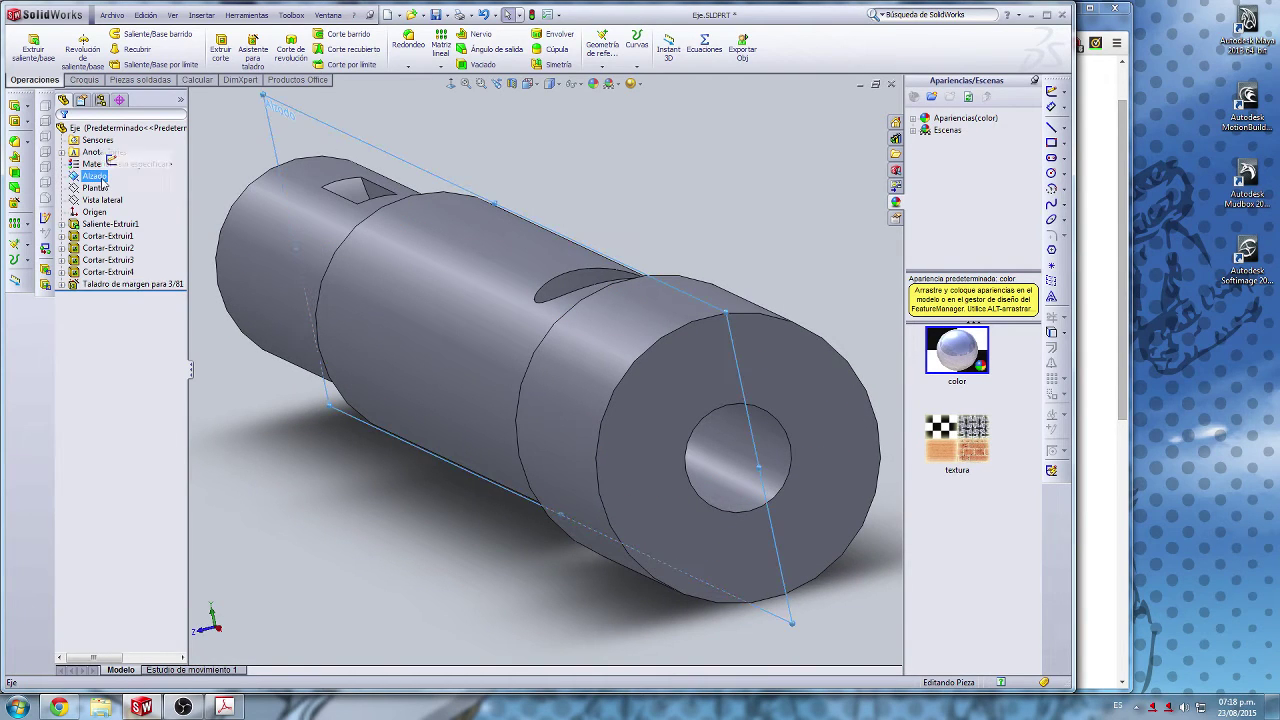
{"action": "left_click", "coordinate": [512, 85]}
{"action": "middle_click_drag", "start_coordinate": [551, 402], "coordinate": [595, 368]}
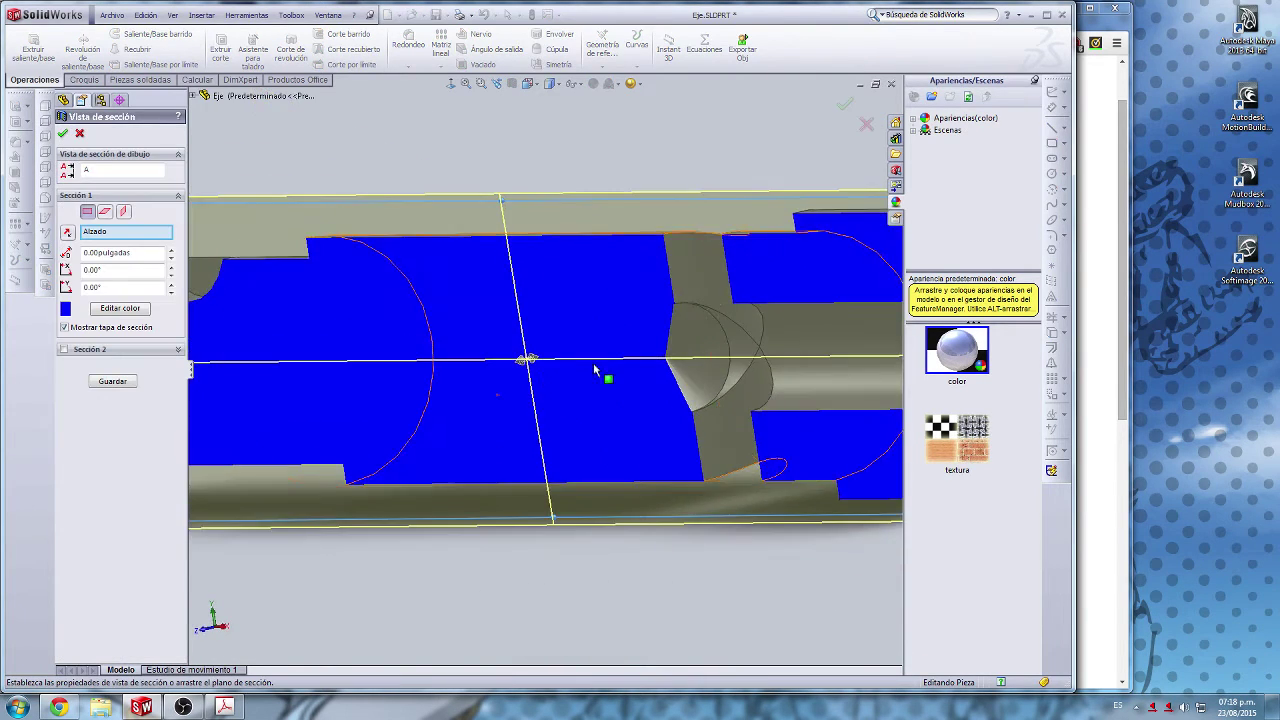
{"action": "scroll", "coordinate": [597, 370], "scroll_direction": "up", "scroll_amount": 2}
{"action": "middle_click_drag", "start_coordinate": [699, 443], "coordinate": [643, 431]}
{"action": "middle_click_drag", "start_coordinate": [727, 477], "coordinate": [757, 448]}
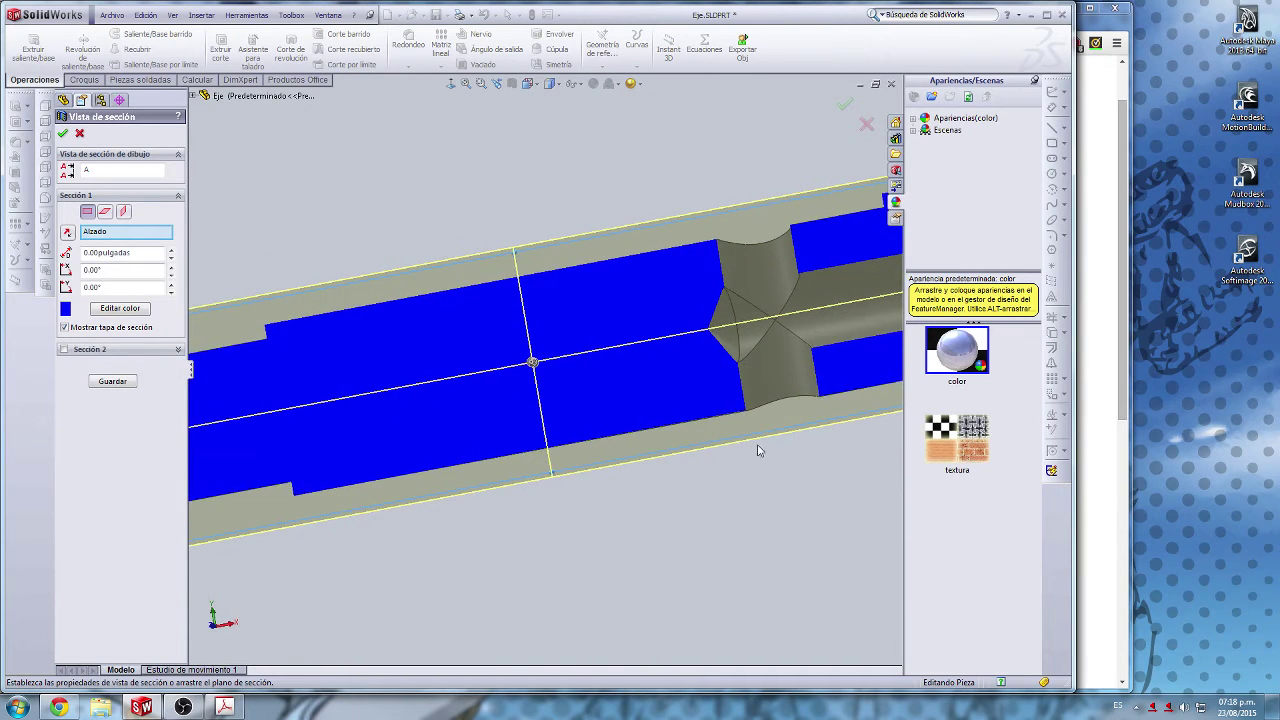
{"action": "scroll", "coordinate": [775, 396], "scroll_direction": "up", "scroll_amount": 2}
{"action": "middle_click_drag", "start_coordinate": [775, 396], "coordinate": [788, 417]}
{"action": "scroll", "coordinate": [659, 320], "scroll_direction": "down", "scroll_amount": 1}
{"action": "scroll", "coordinate": [659, 320], "scroll_direction": "down", "scroll_amount": 4}
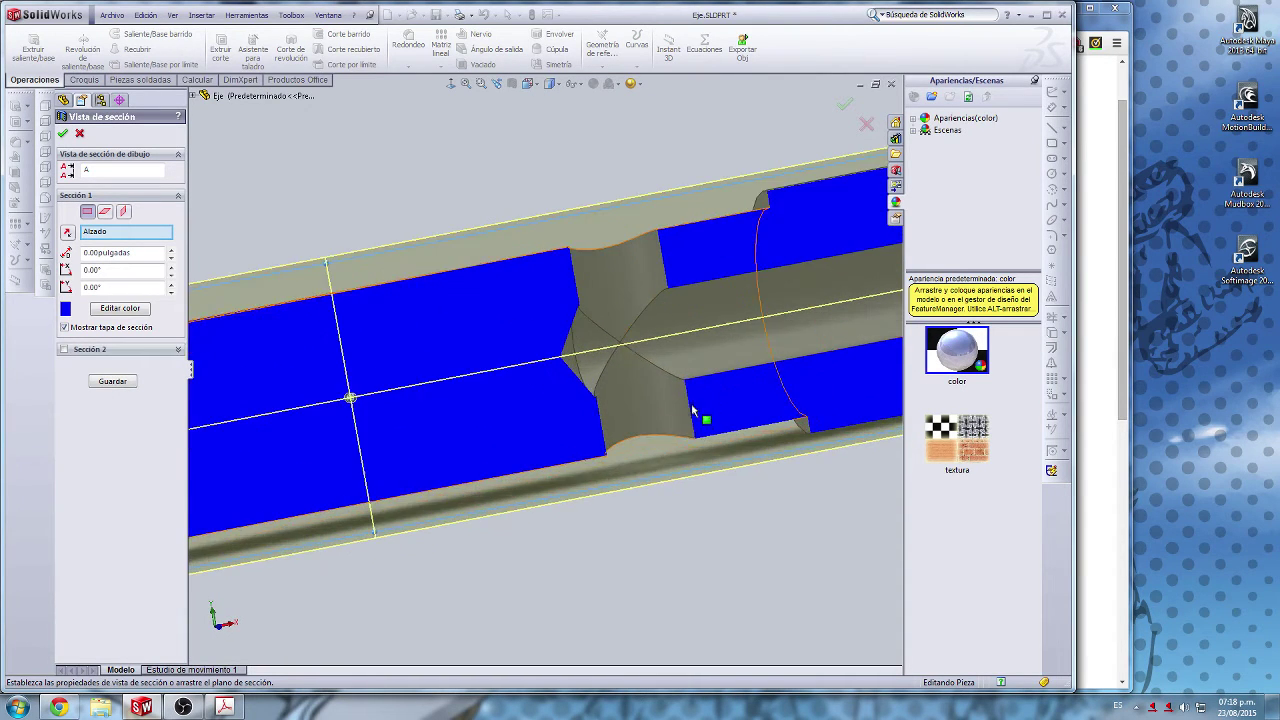
{"action": "middle_click_drag", "start_coordinate": [684, 438], "coordinate": [620, 424]}
{"action": "scroll", "coordinate": [696, 541], "scroll_direction": "up", "scroll_amount": 2}
{"action": "scroll", "coordinate": [696, 541], "scroll_direction": "up", "scroll_amount": 1}
{"action": "middle_click_drag", "start_coordinate": [696, 541], "coordinate": [582, 290]}
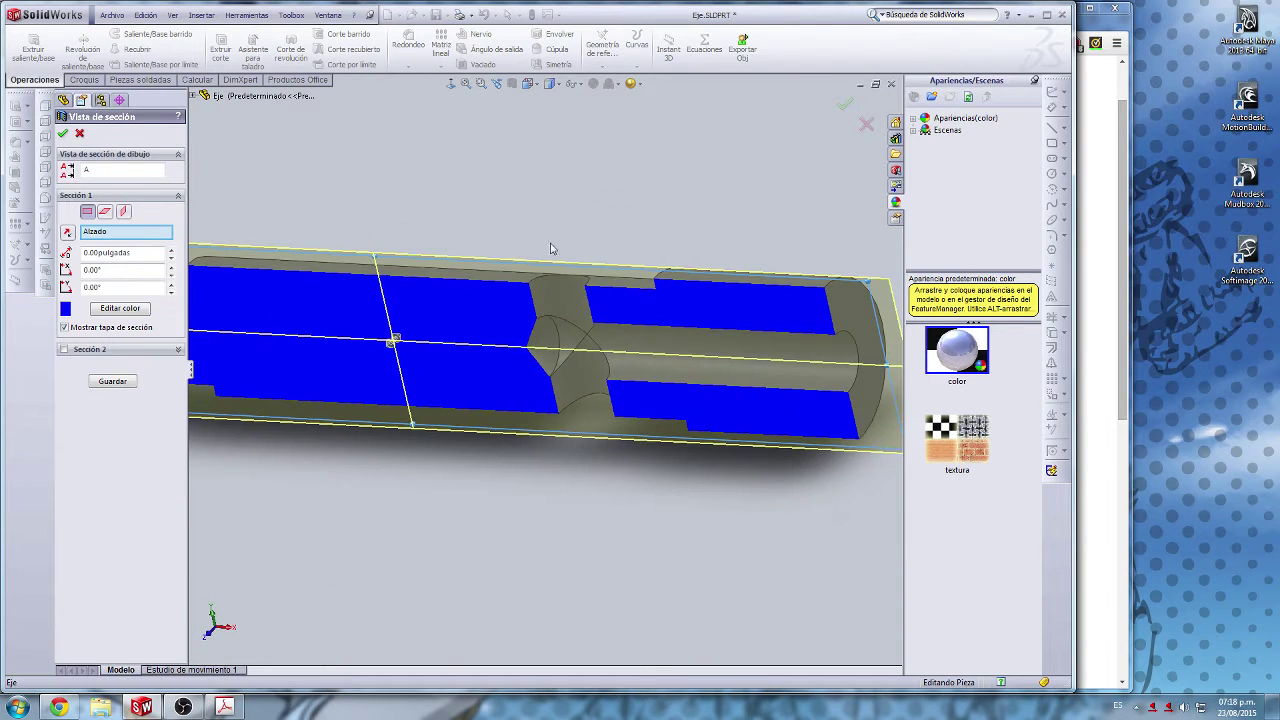
{"action": "left_click", "coordinate": [62, 134]}
Step: Inspect the sectioned shaft's profile, keyseat and holes from several angles
{"action": "middle_click_drag", "start_coordinate": [579, 461], "coordinate": [515, 472]}
{"action": "scroll", "coordinate": [612, 386], "scroll_direction": "up", "scroll_amount": 2}
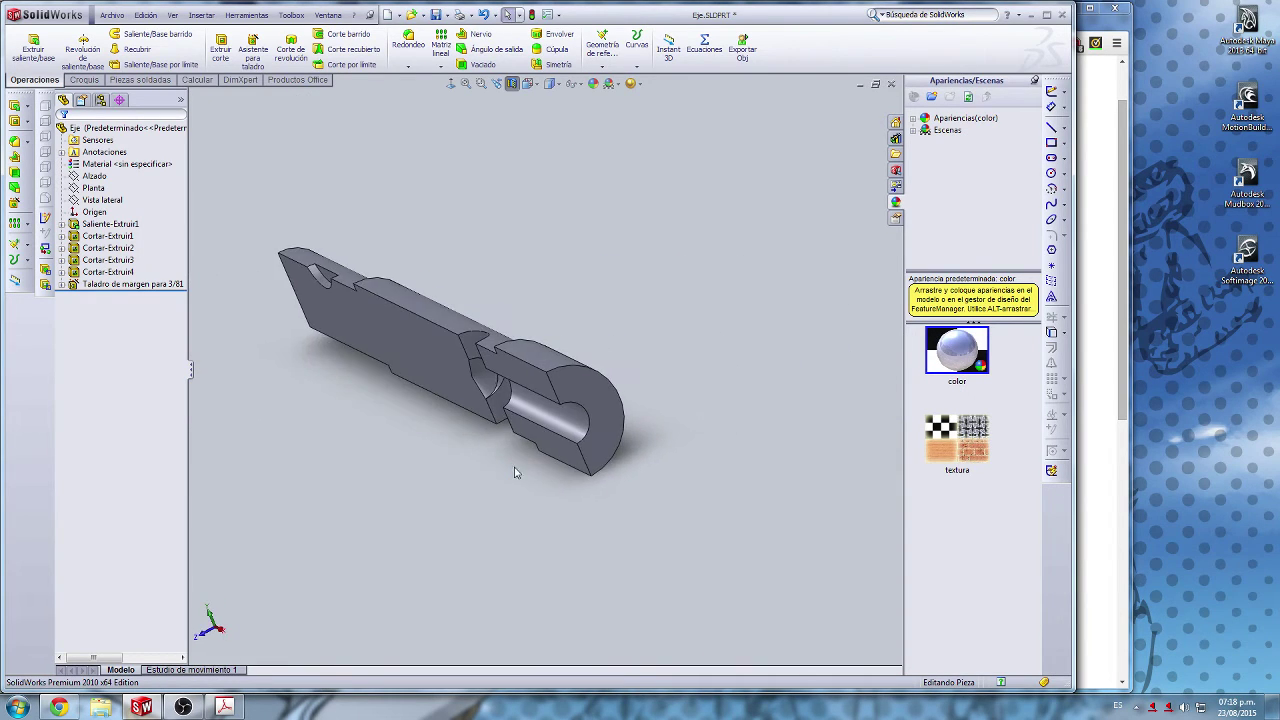
{"action": "middle_click_drag", "start_coordinate": [402, 438], "coordinate": [434, 351]}
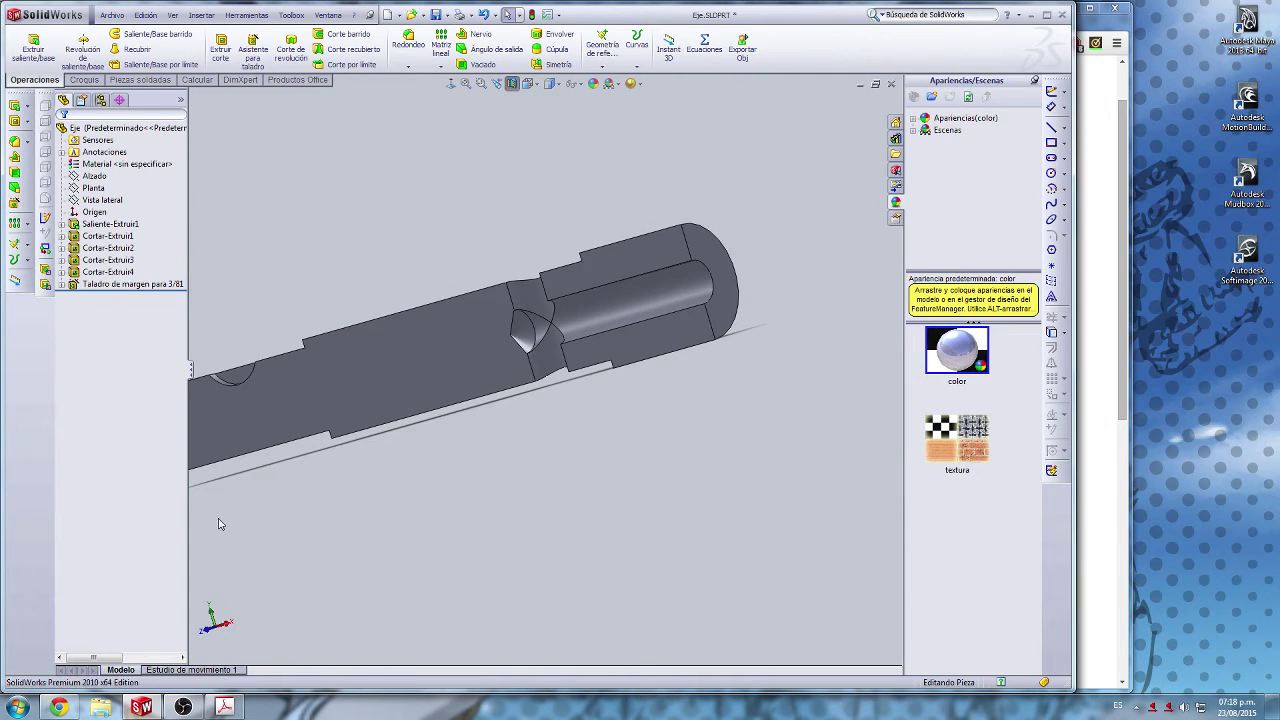
Step: Switch to the PDF drawing and read the shaft's hole, material and pipe plug notes
{"action": "left_click", "coordinate": [224, 707]}
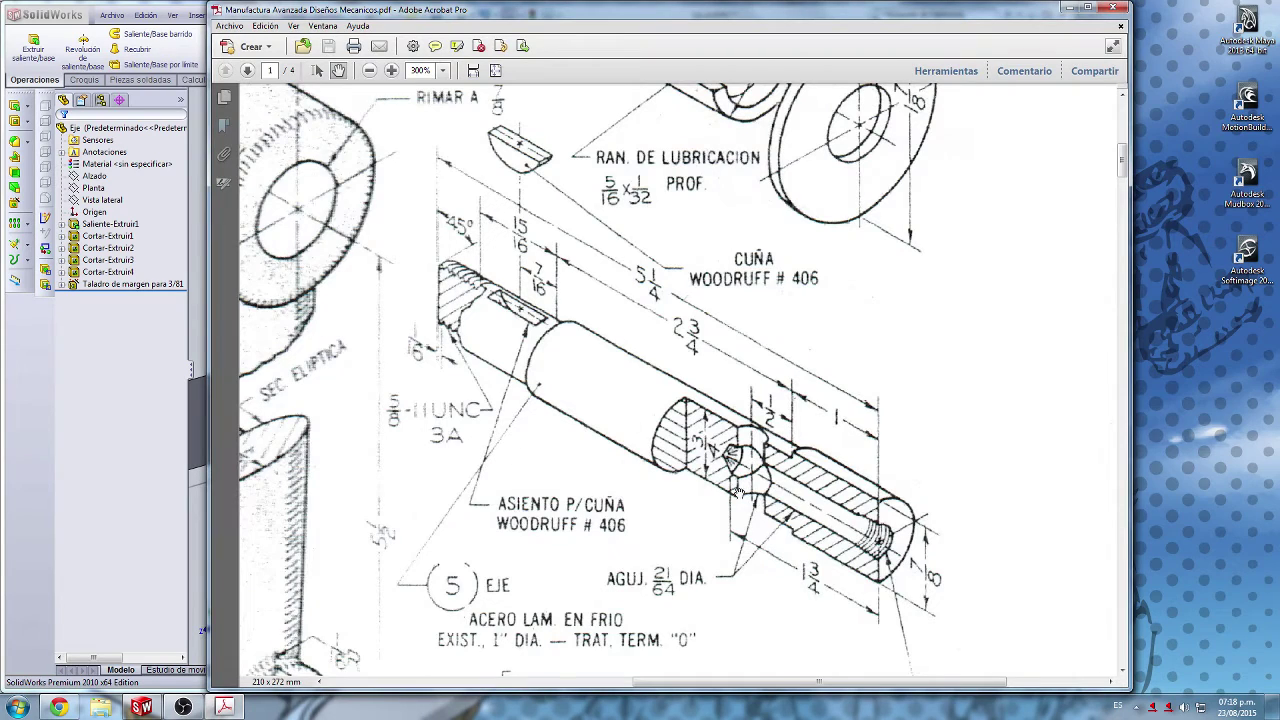
{"action": "scroll", "coordinate": [728, 510], "scroll_direction": "down", "scroll_amount": 2}
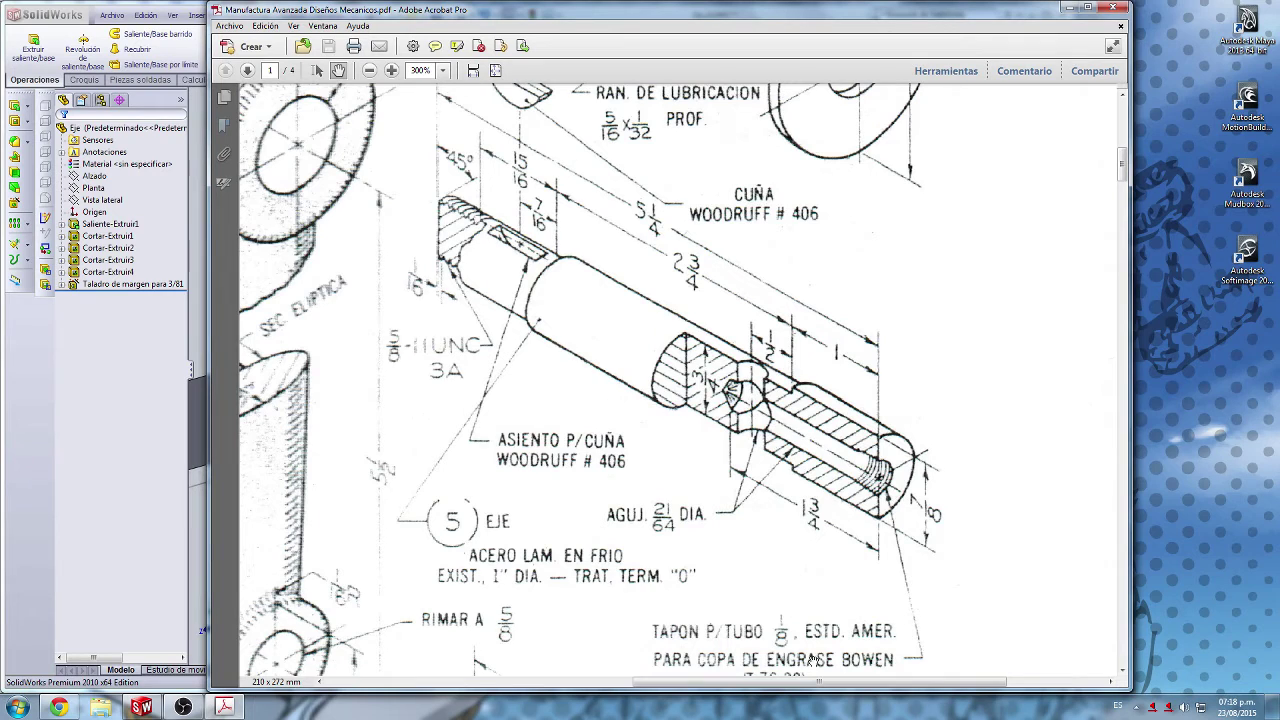
{"action": "left_click_drag", "start_coordinate": [798, 622], "coordinate": [747, 386]}
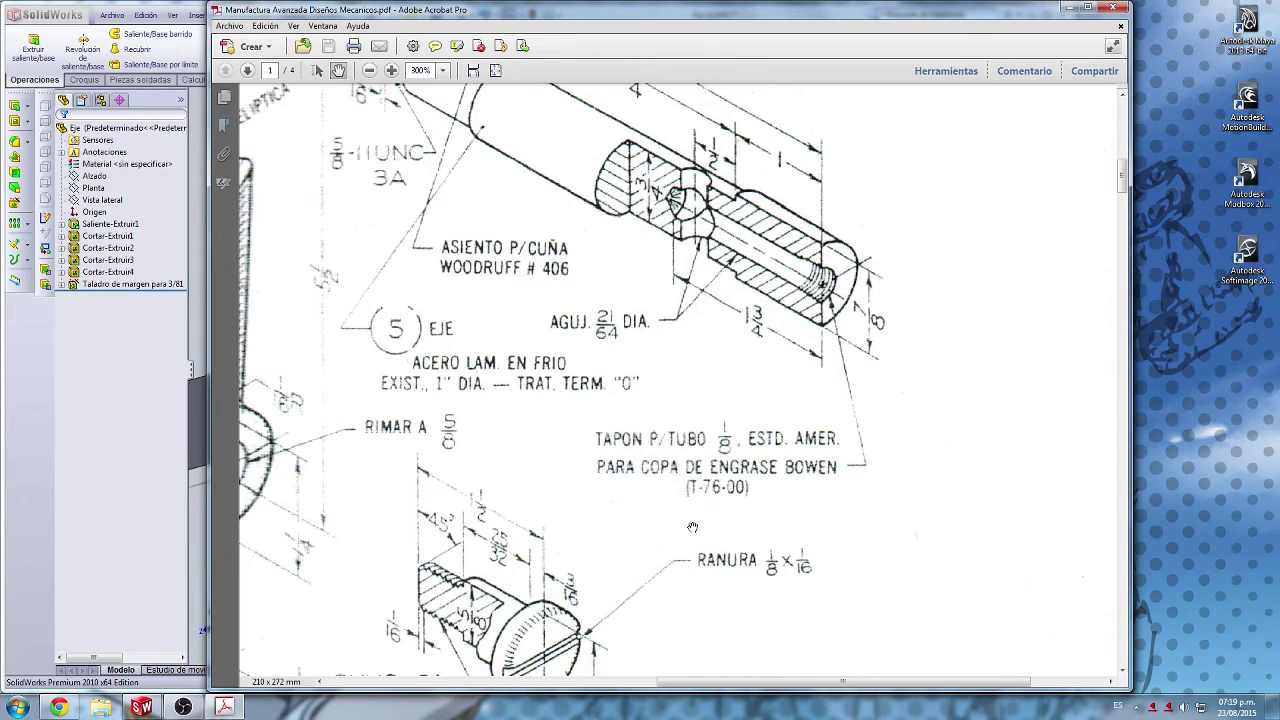
{"action": "mouse_move", "coordinate": [684, 462]}
{"action": "left_mouse_down"}
{"action": "mouse_move", "coordinate": [700, 444]}
{"action": "mouse_move", "coordinate": [655, 432]}
{"action": "mouse_move", "coordinate": [662, 476]}
{"action": "mouse_move", "coordinate": [719, 443]}
{"action": "left_mouse_up"}
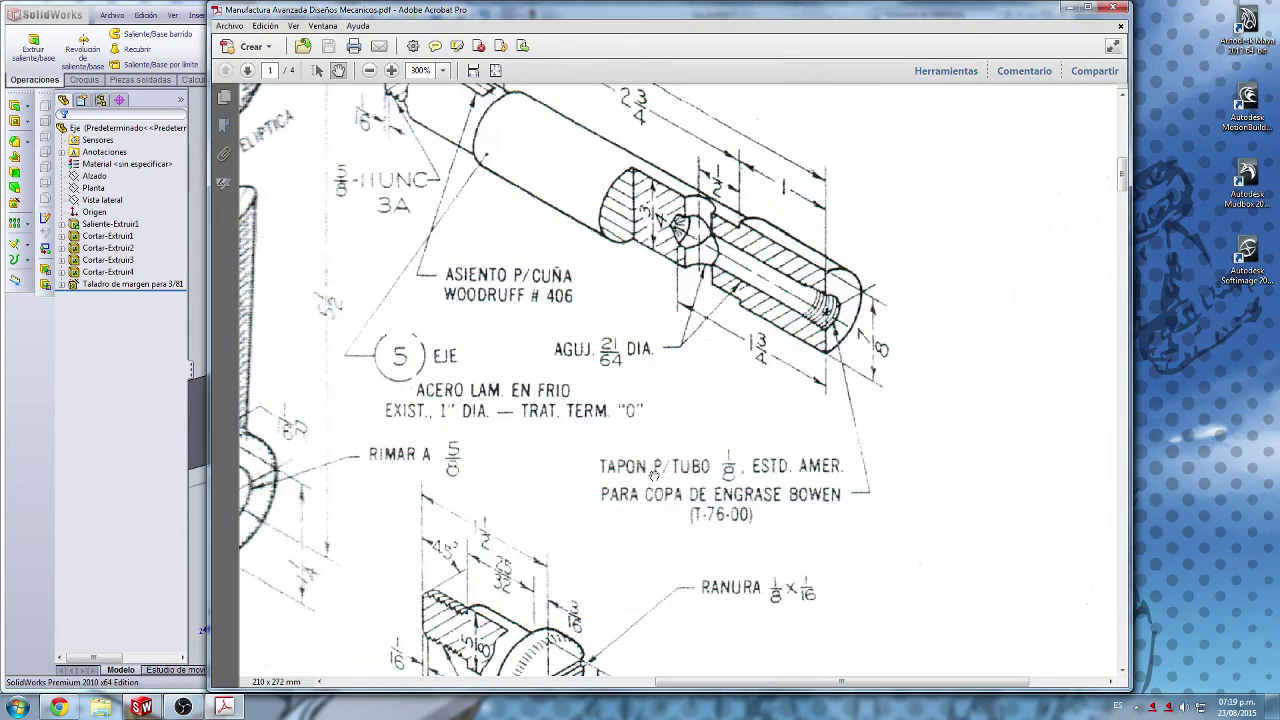
{"action": "mouse_move", "coordinate": [764, 430]}
{"action": "left_mouse_down"}
{"action": "mouse_move", "coordinate": [820, 483]}
{"action": "mouse_move", "coordinate": [566, 488]}
{"action": "mouse_move", "coordinate": [487, 434]}
{"action": "left_mouse_up"}
{"action": "left_click_drag", "start_coordinate": [428, 467], "coordinate": [499, 414]}
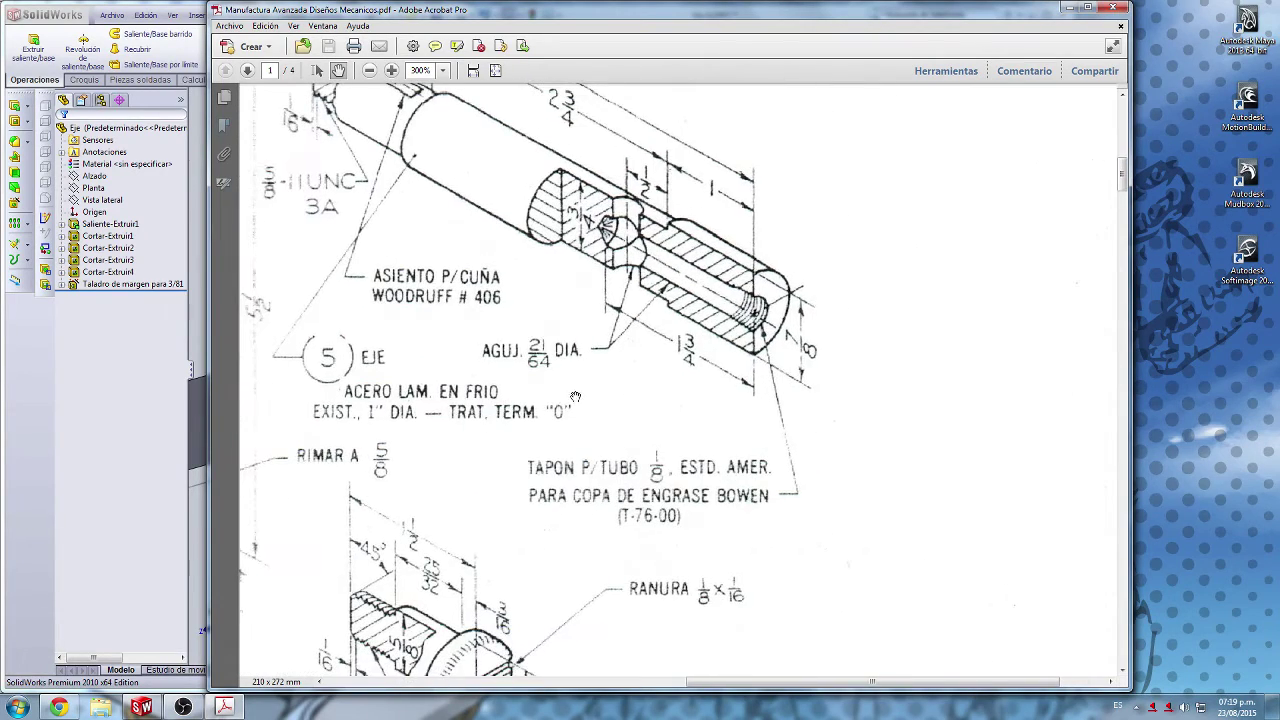
Step: Examine the threaded end and the Woodruff keyseat's position dimensions in the PDF drawing
{"action": "mouse_move", "coordinate": [425, 308]}
{"action": "left_mouse_down"}
{"action": "mouse_move", "coordinate": [529, 458]}
{"action": "mouse_move", "coordinate": [630, 478]}
{"action": "left_mouse_up"}
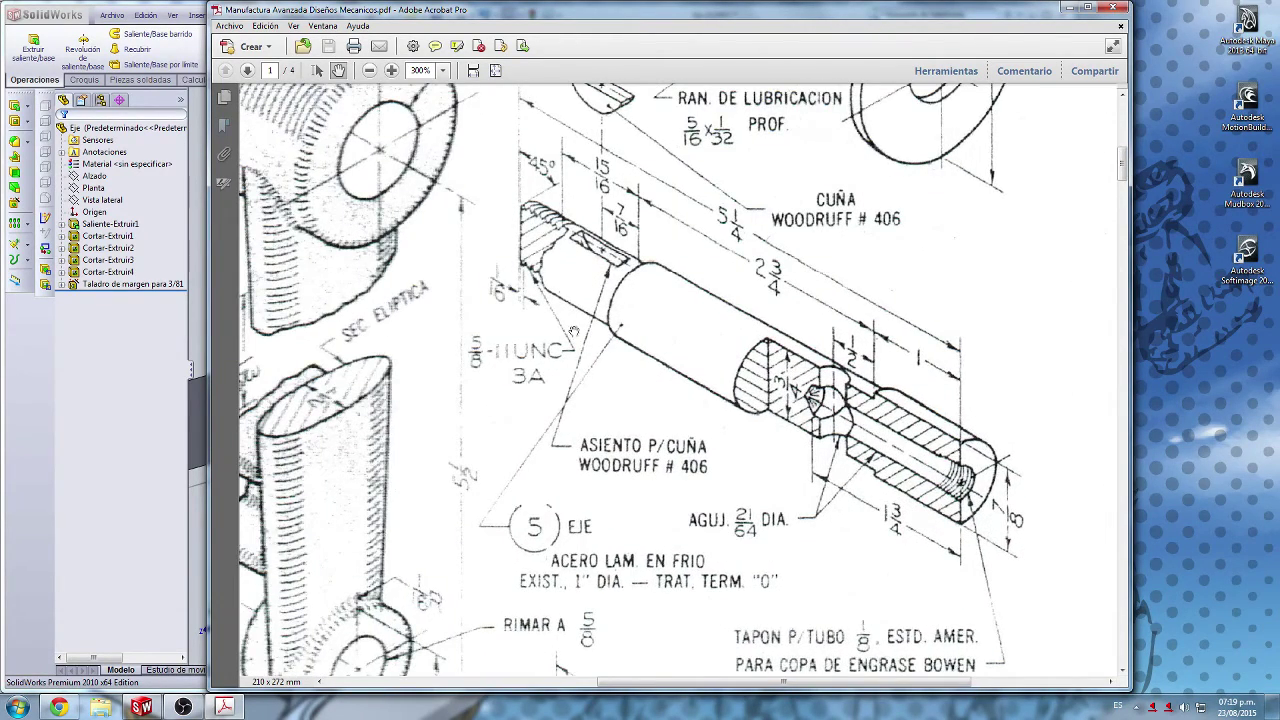
{"action": "left_click_drag", "start_coordinate": [574, 331], "coordinate": [606, 419]}
{"action": "left_click_drag", "start_coordinate": [584, 325], "coordinate": [618, 384]}
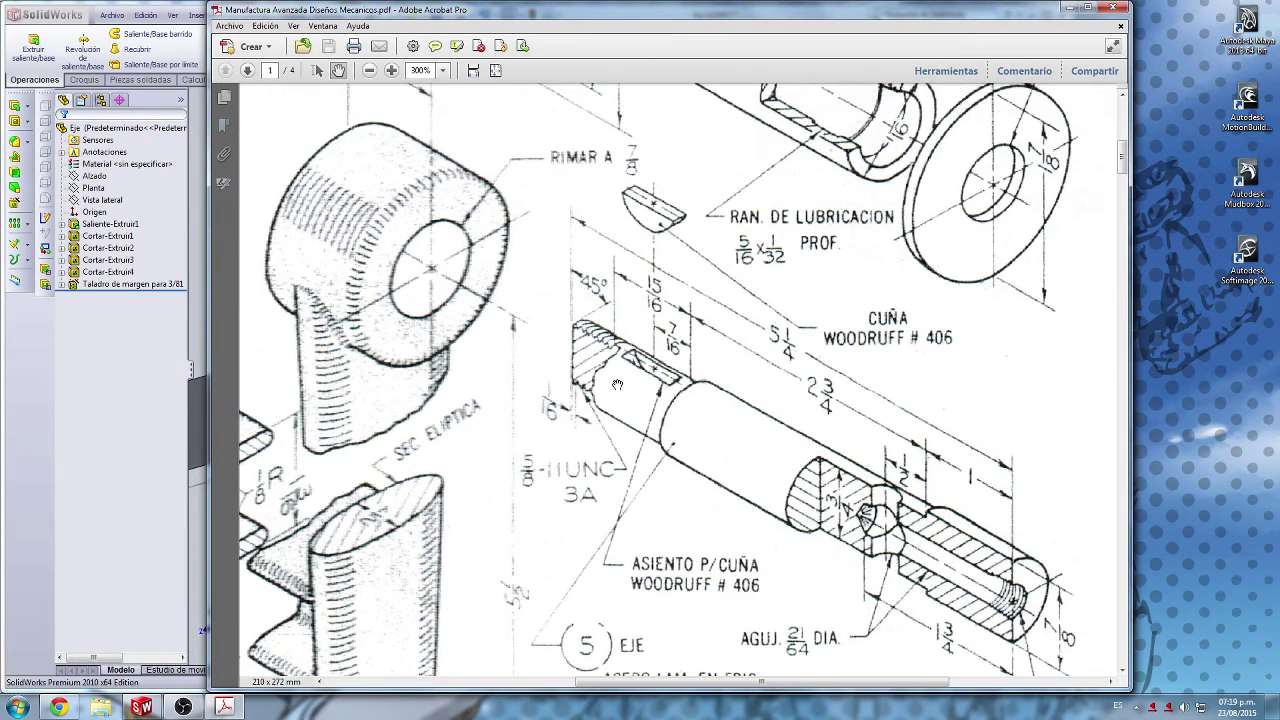
{"action": "scroll", "coordinate": [618, 384], "scroll_direction": "down", "scroll_amount": 1}
{"action": "scroll", "coordinate": [619, 370], "scroll_direction": "up", "scroll_amount": 1}
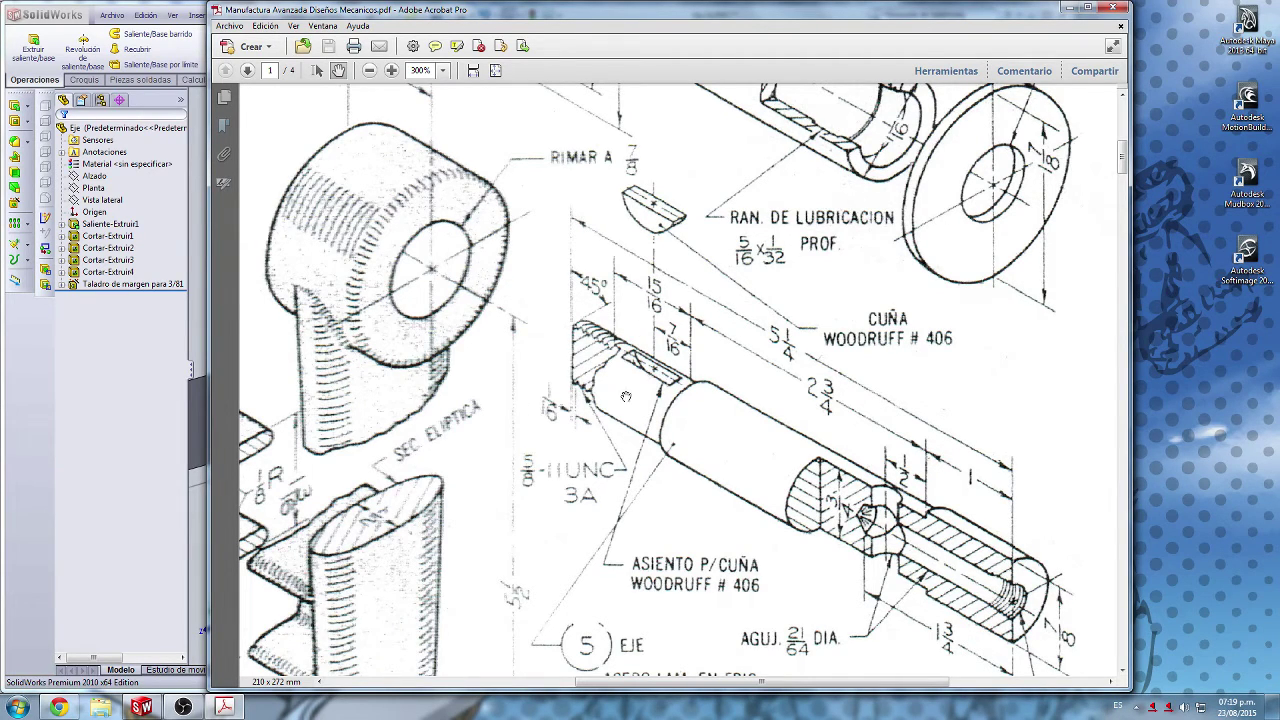
Step: Return to SolidWorks and inspect the Woodruff keyseat on the sectioned shaft
{"action": "left_click", "coordinate": [200, 476]}
{"action": "middle_click_drag", "start_coordinate": [327, 468], "coordinate": [438, 396]}
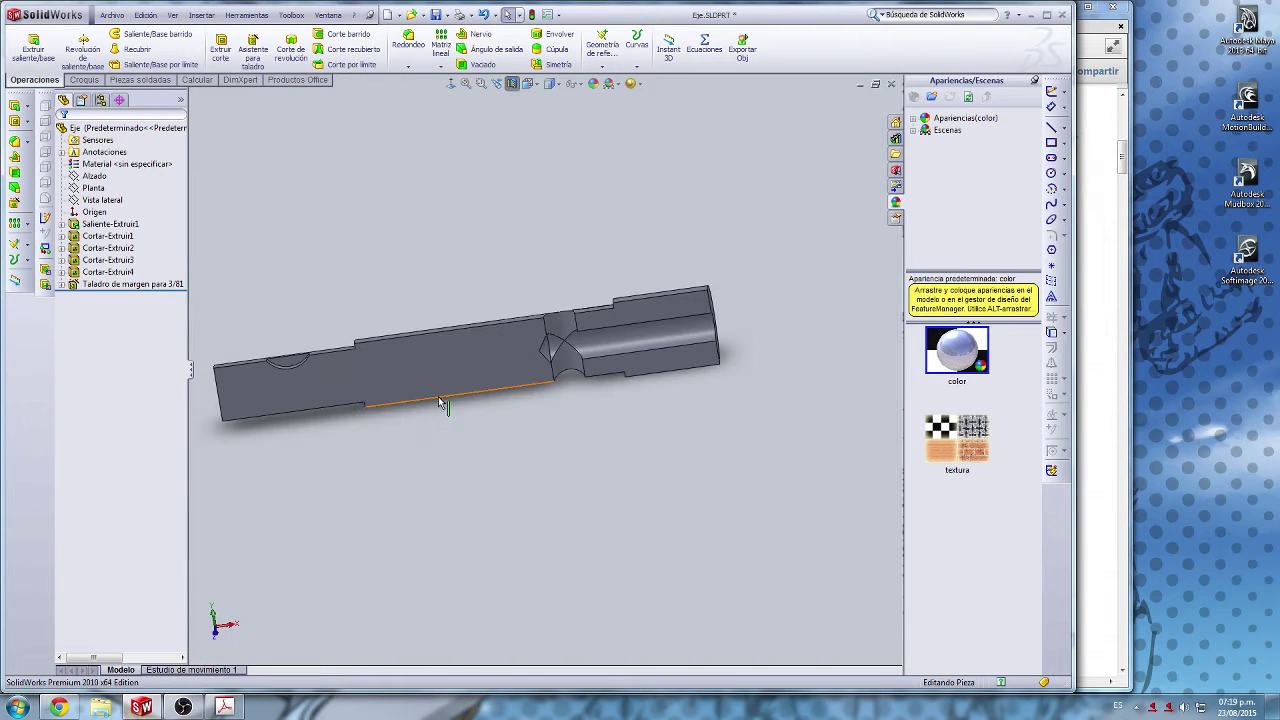
{"action": "scroll", "coordinate": [310, 373], "scroll_direction": "down", "scroll_amount": 2}
{"action": "middle_click_drag", "start_coordinate": [310, 373], "coordinate": [363, 360]}
{"action": "scroll", "coordinate": [363, 360], "scroll_direction": "up", "scroll_amount": 2}
{"action": "scroll", "coordinate": [363, 360], "scroll_direction": "down", "scroll_amount": 3}
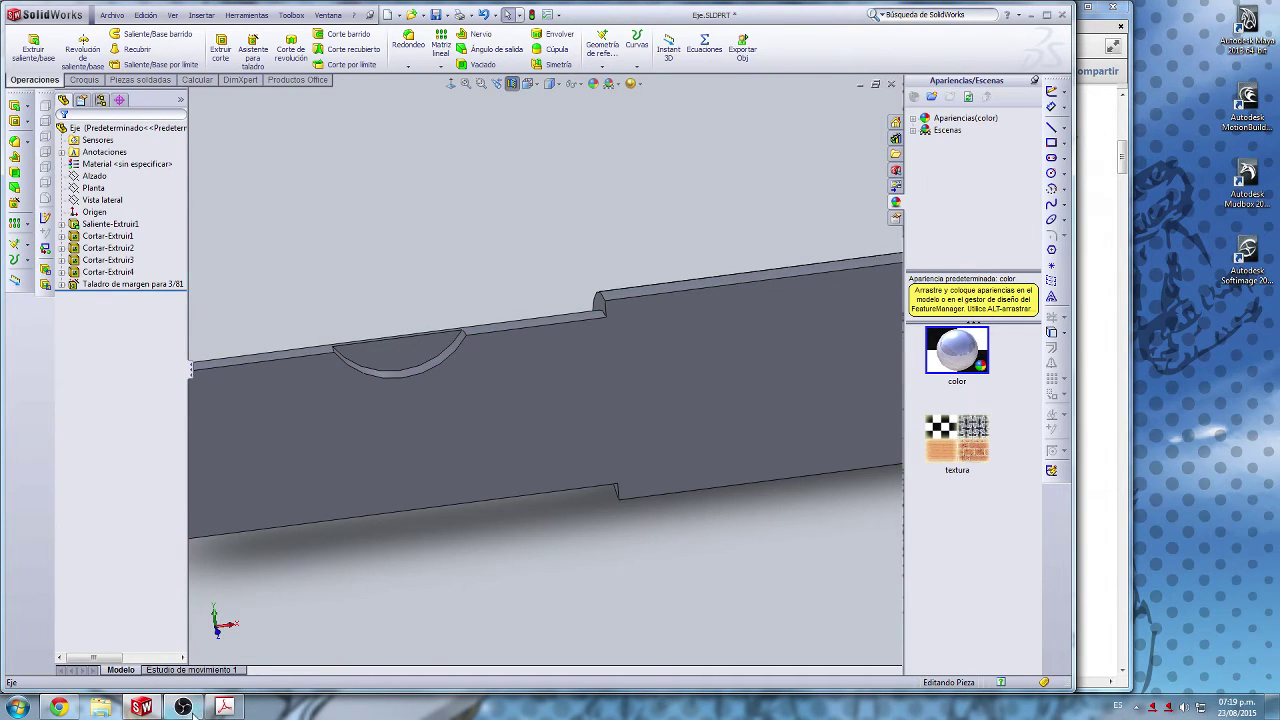
{"action": "middle_click_drag", "start_coordinate": [439, 337], "coordinate": [389, 420]}
Step: Check the keyseat's distance from the shaft's shoulder in the PDF drawing
{"action": "left_click", "coordinate": [224, 707]}
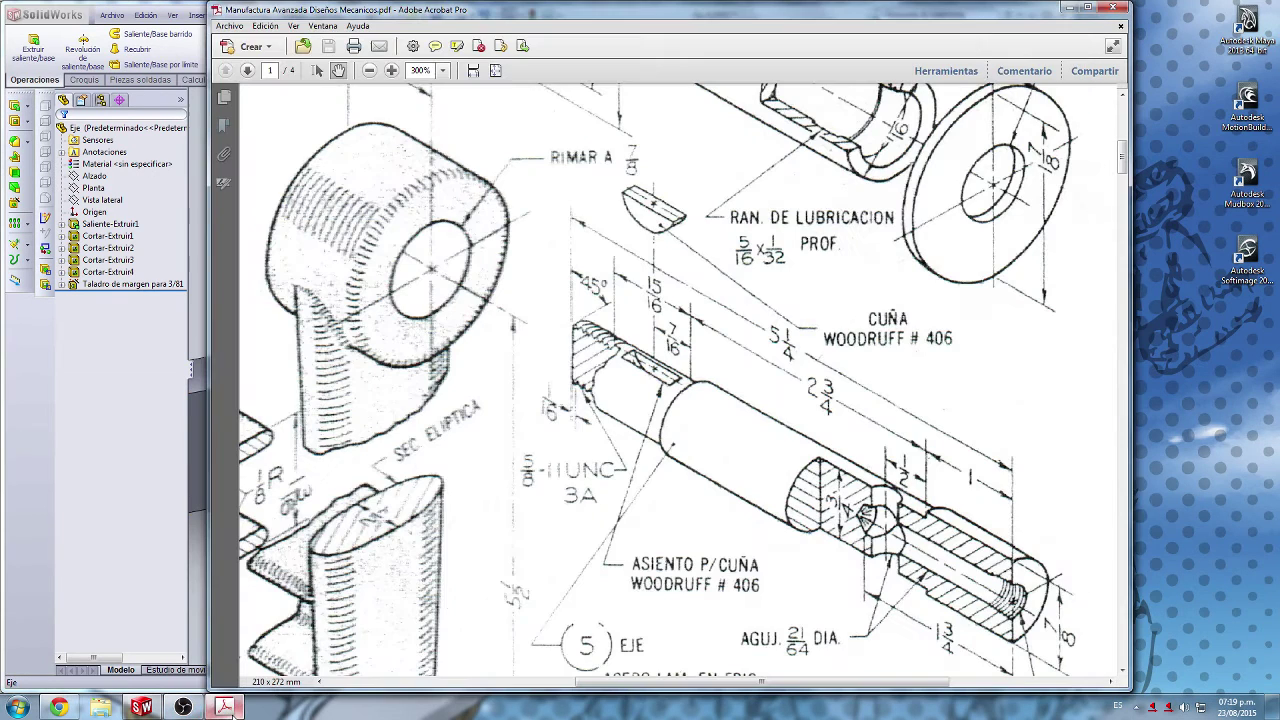
{"action": "scroll", "coordinate": [620, 445], "scroll_direction": "down", "scroll_amount": 3}
{"action": "scroll", "coordinate": [659, 392], "scroll_direction": "up", "scroll_amount": 2}
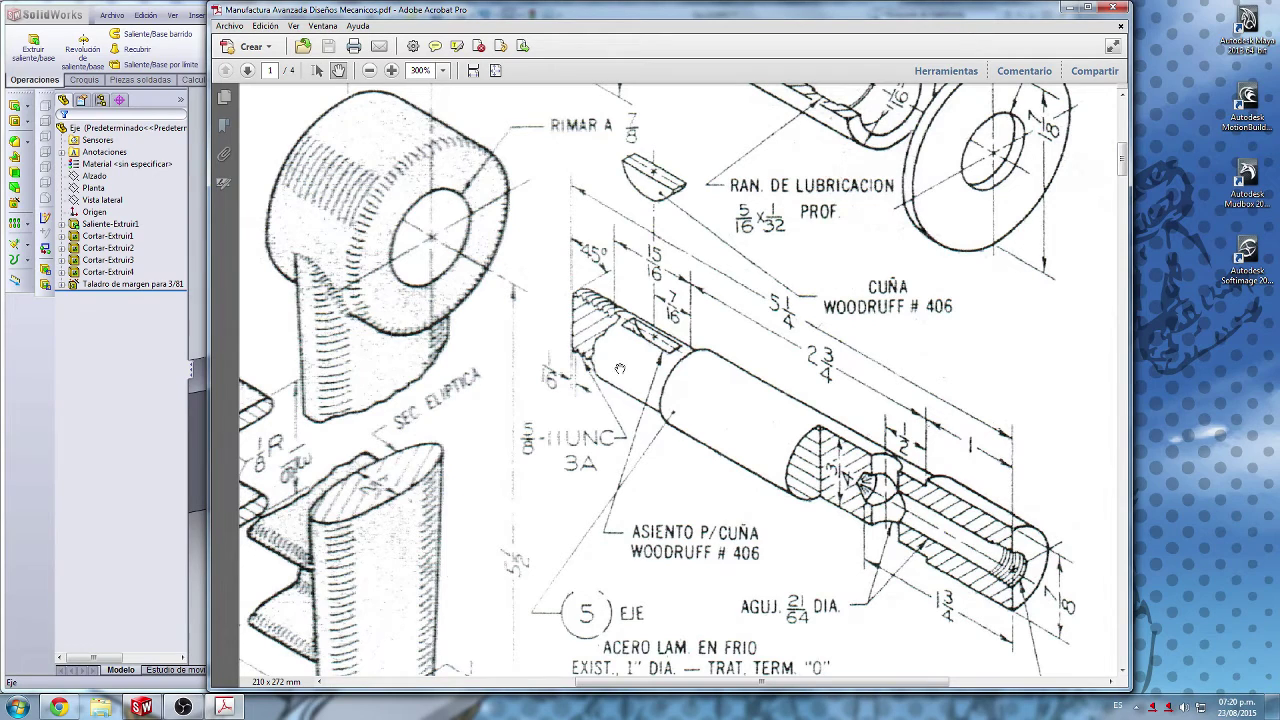
Step: Return to SolidWorks and open the keyseat cut's sketch (Croquis4, under Cortar-Extruir3) for editing
{"action": "left_click", "coordinate": [137, 415]}
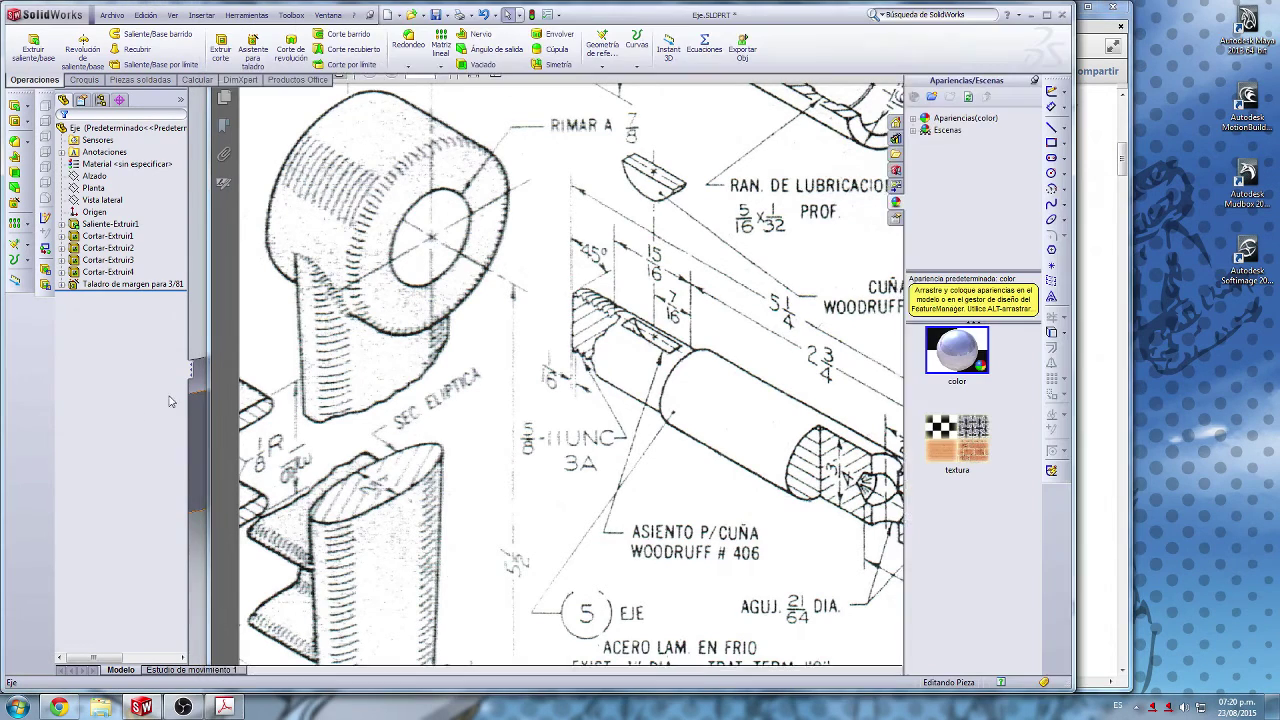
{"action": "left_click", "coordinate": [64, 260]}
{"action": "left_click", "coordinate": [62, 261]}
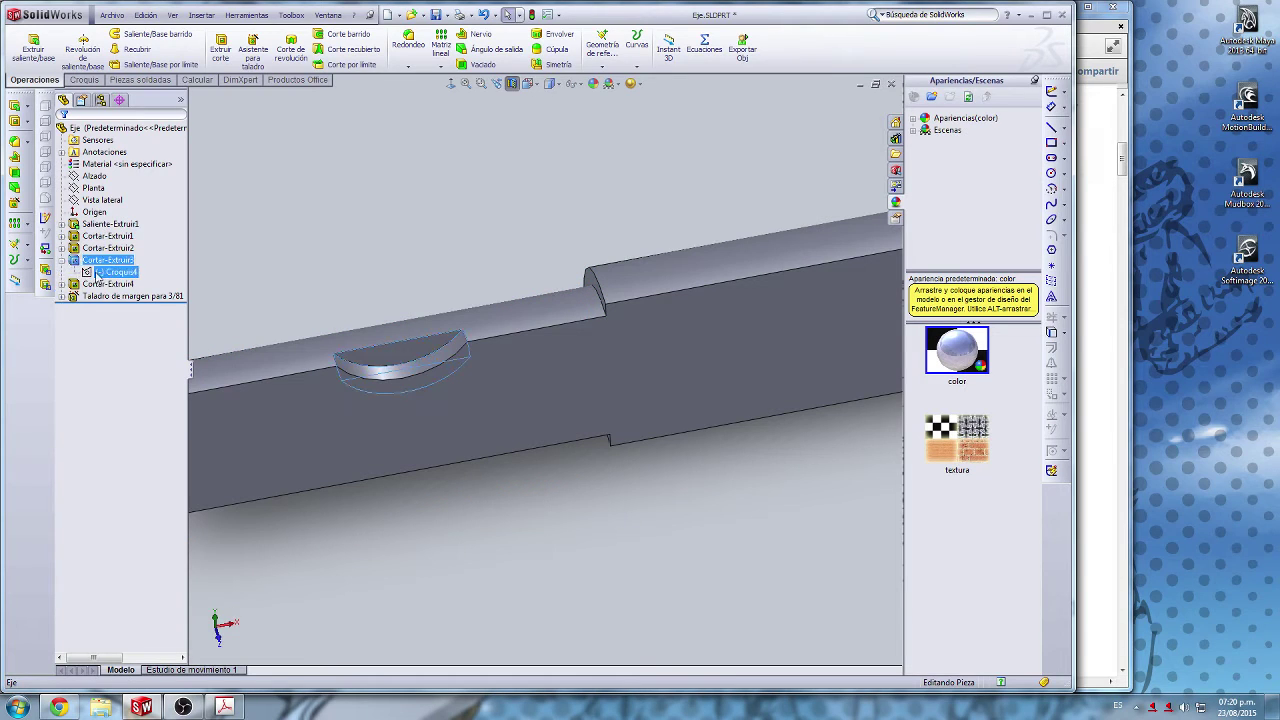
{"action": "left_click", "coordinate": [98, 273]}
{"action": "left_click", "coordinate": [110, 237]}
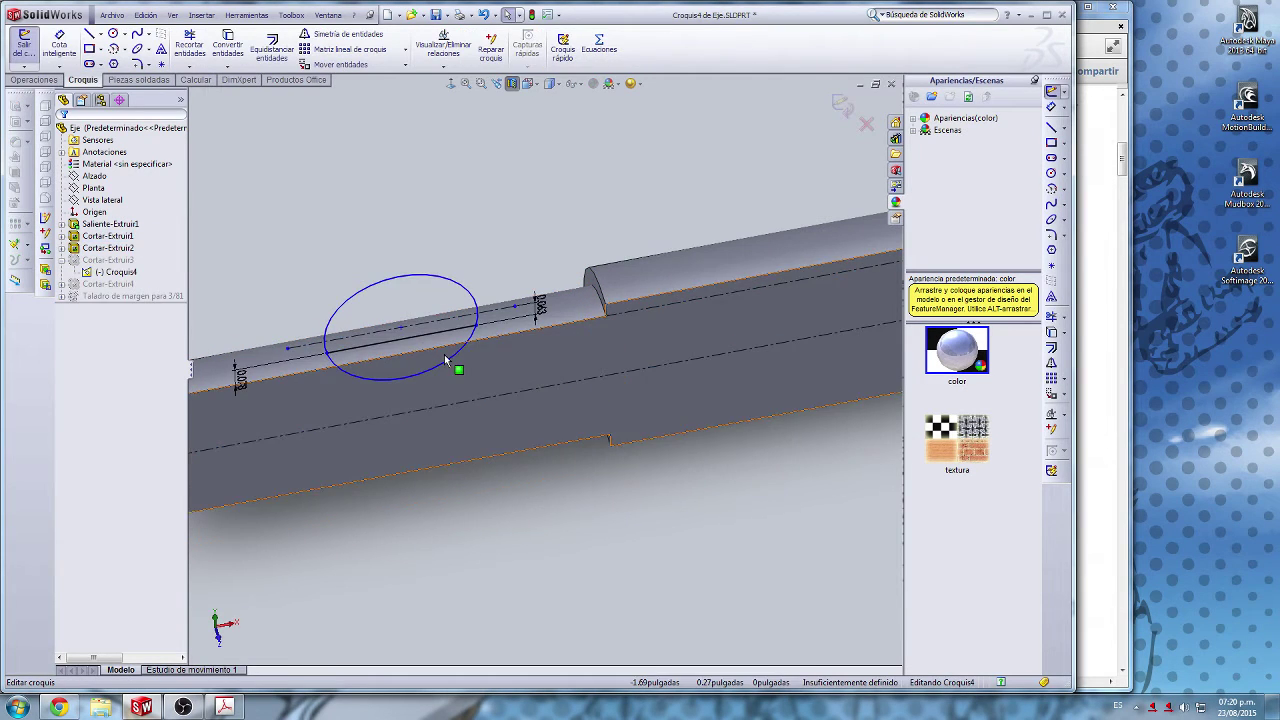
Step: Dimension the distance from the keyseat circle's centre to the shaft's shoulder edge
{"action": "middle_click_drag", "start_coordinate": [446, 358], "coordinate": [431, 272]}
{"action": "scroll", "coordinate": [420, 300], "scroll_direction": "down", "scroll_amount": 4}
{"action": "scroll", "coordinate": [393, 331], "scroll_direction": "up", "scroll_amount": 2}
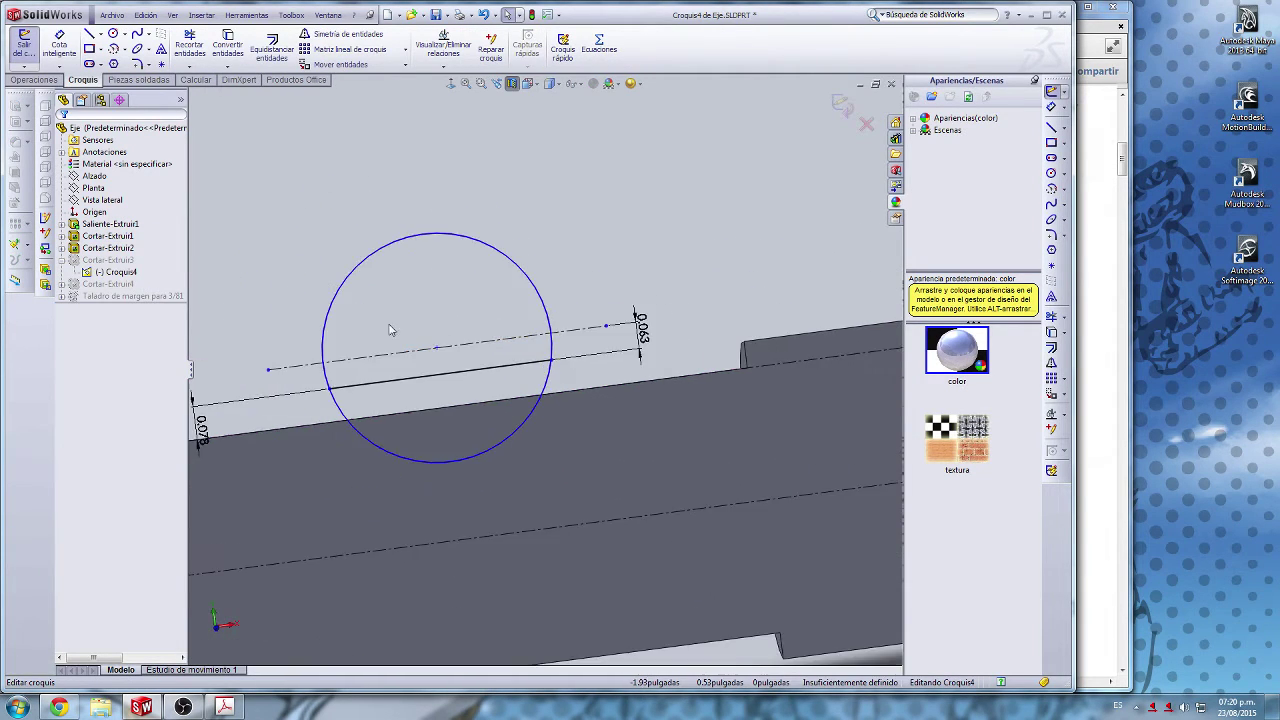
{"action": "left_click", "coordinate": [1051, 106]}
{"action": "middle_click_drag", "start_coordinate": [725, 355], "coordinate": [757, 379]}
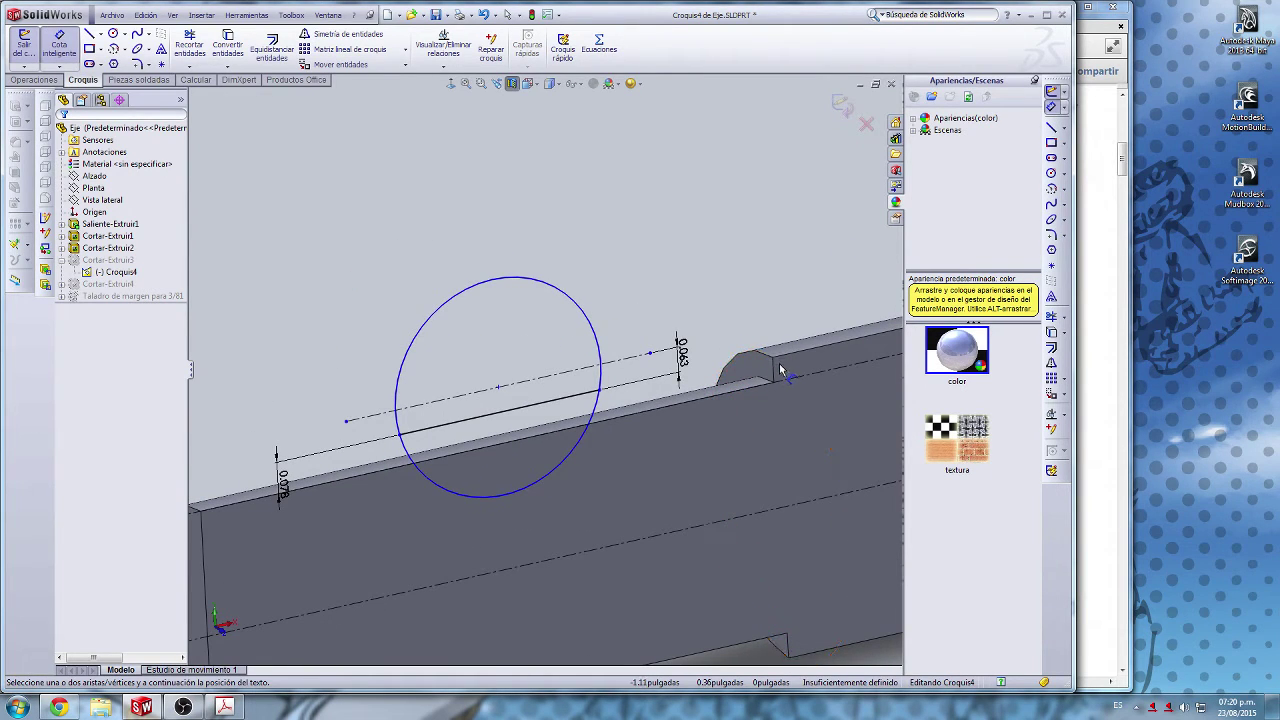
{"action": "left_click", "coordinate": [752, 345]}
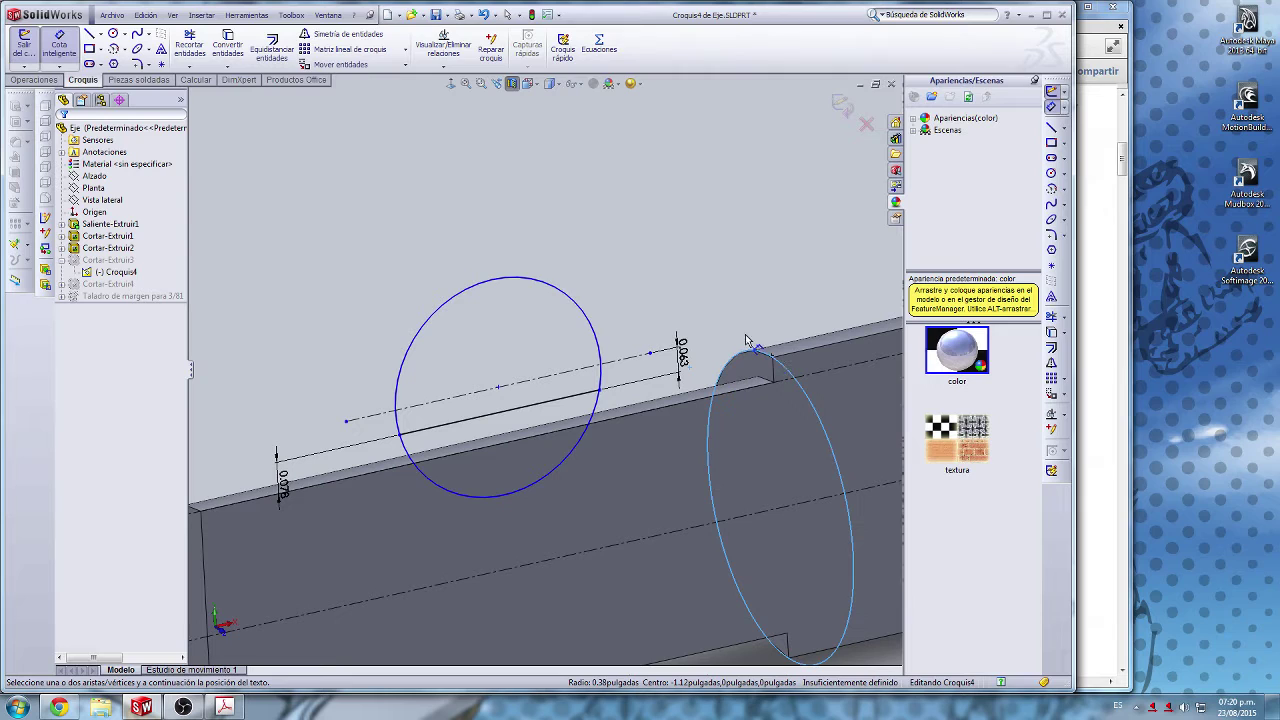
{"action": "left_click", "coordinate": [498, 386]}
{"action": "left_click", "coordinate": [598, 185]}
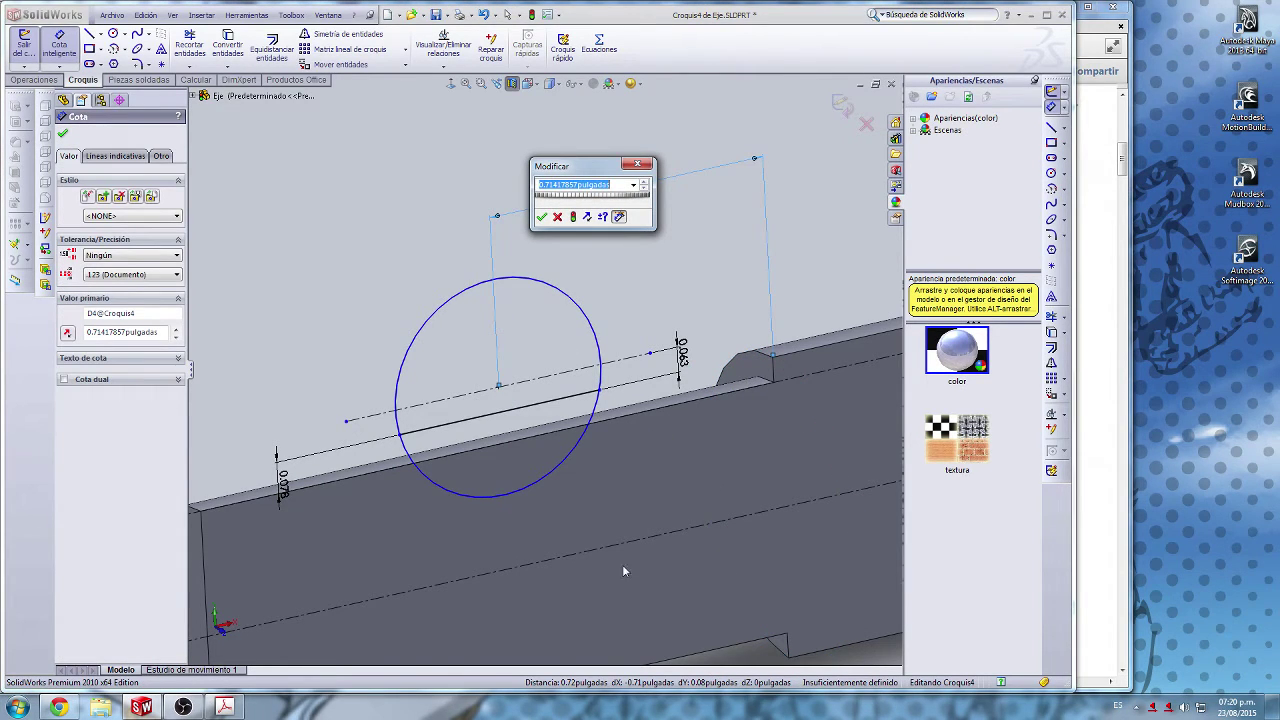
Step: Try to set the centre-to-shoulder distance to 7/16 in from the PDF drawing, and undo the change
{"action": "left_click", "coordinate": [225, 708]}
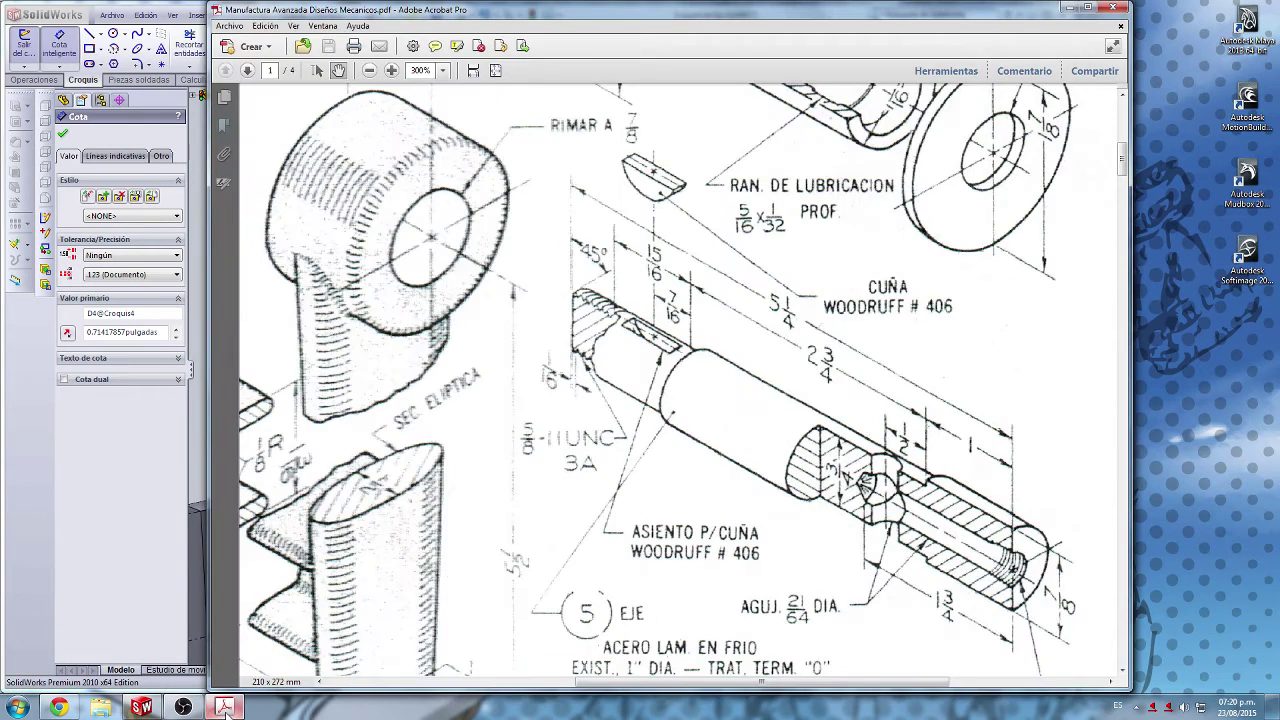
{"action": "left_click", "coordinate": [225, 708]}
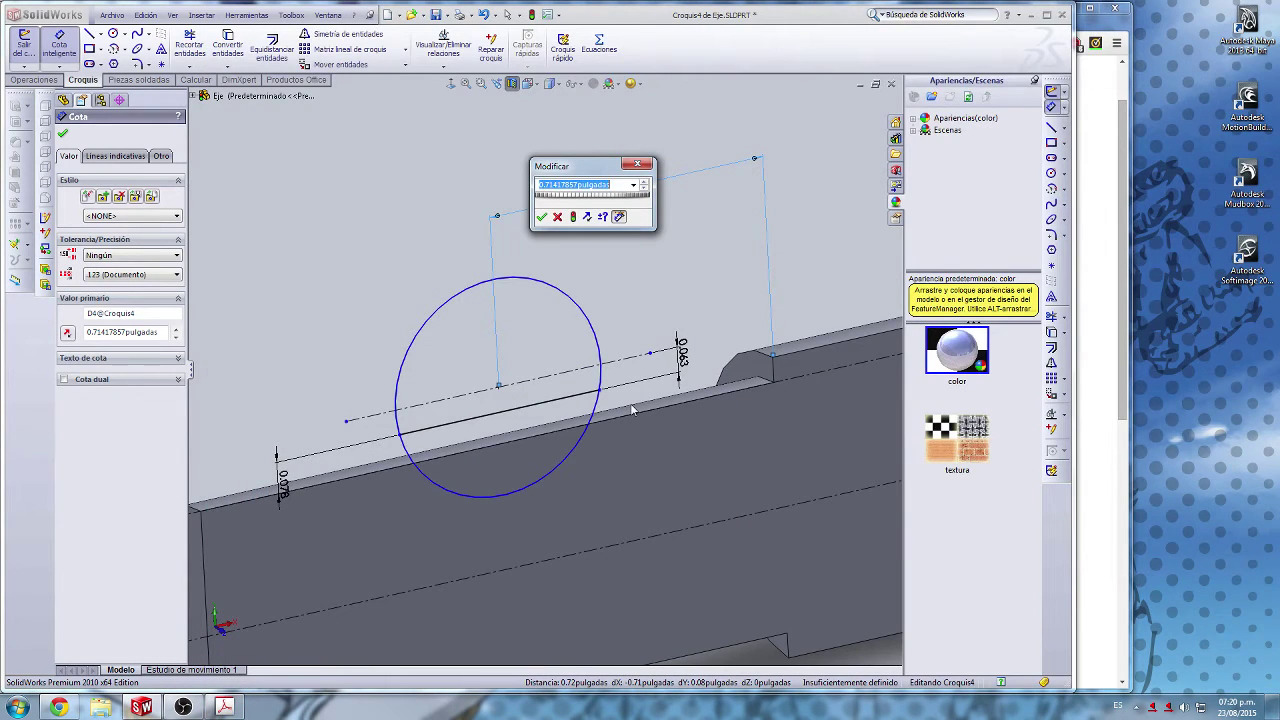
{"action": "type", "text": "7/16"}
{"action": "key", "text": "Return"}
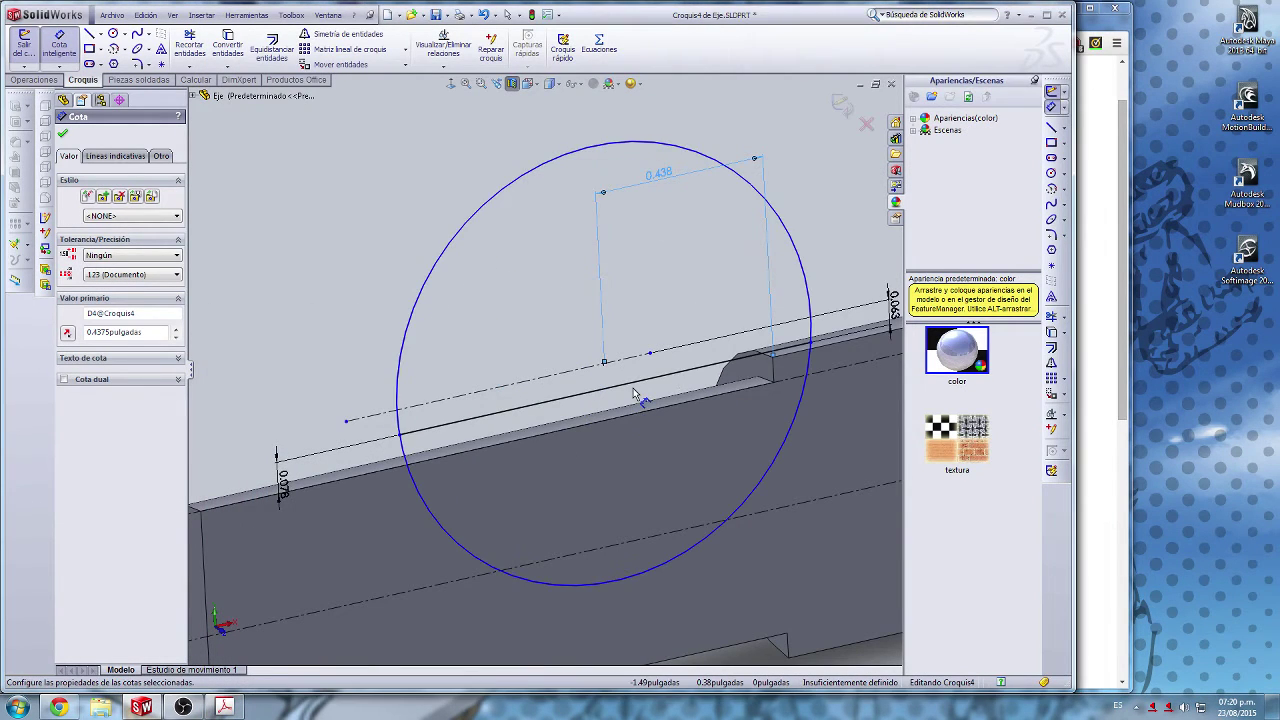
{"action": "key", "text": "ctrl+z"}
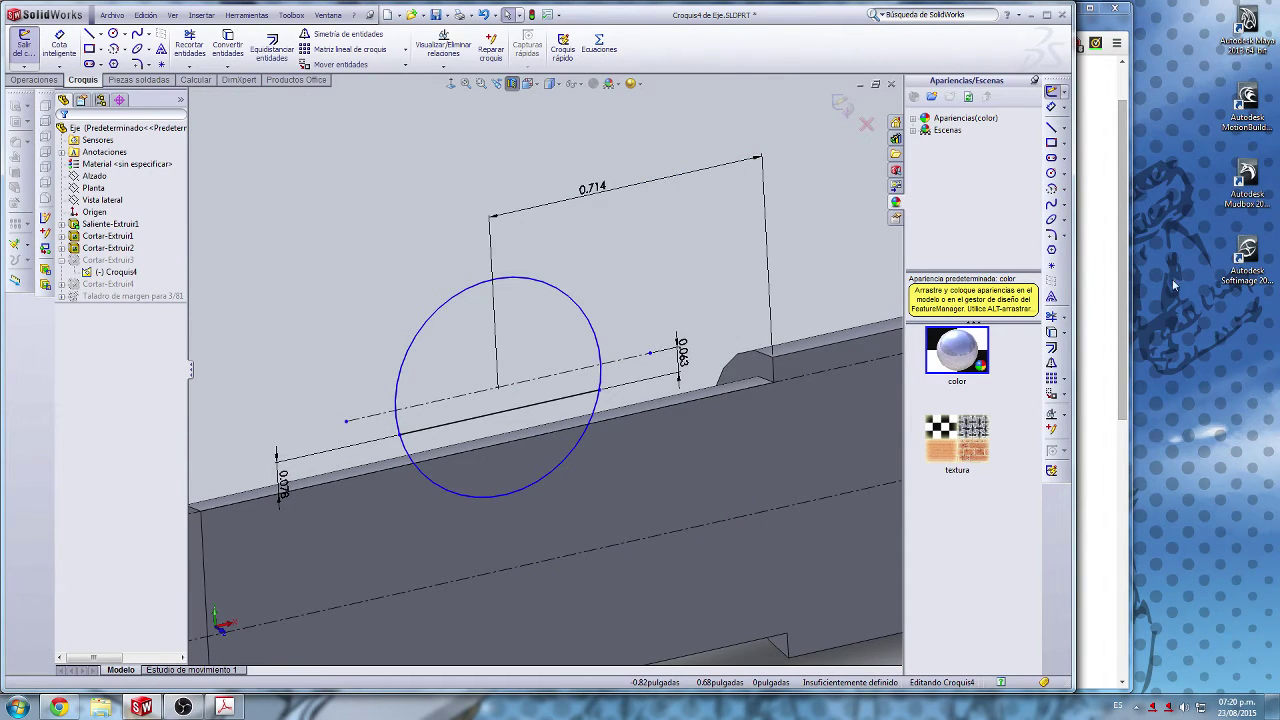
Step: Check the Woodruff key table in the browser and the PDF drawing, and dimension the keyseat circle's diameter as 0.740 in
{"action": "left_click", "coordinate": [1100, 279]}
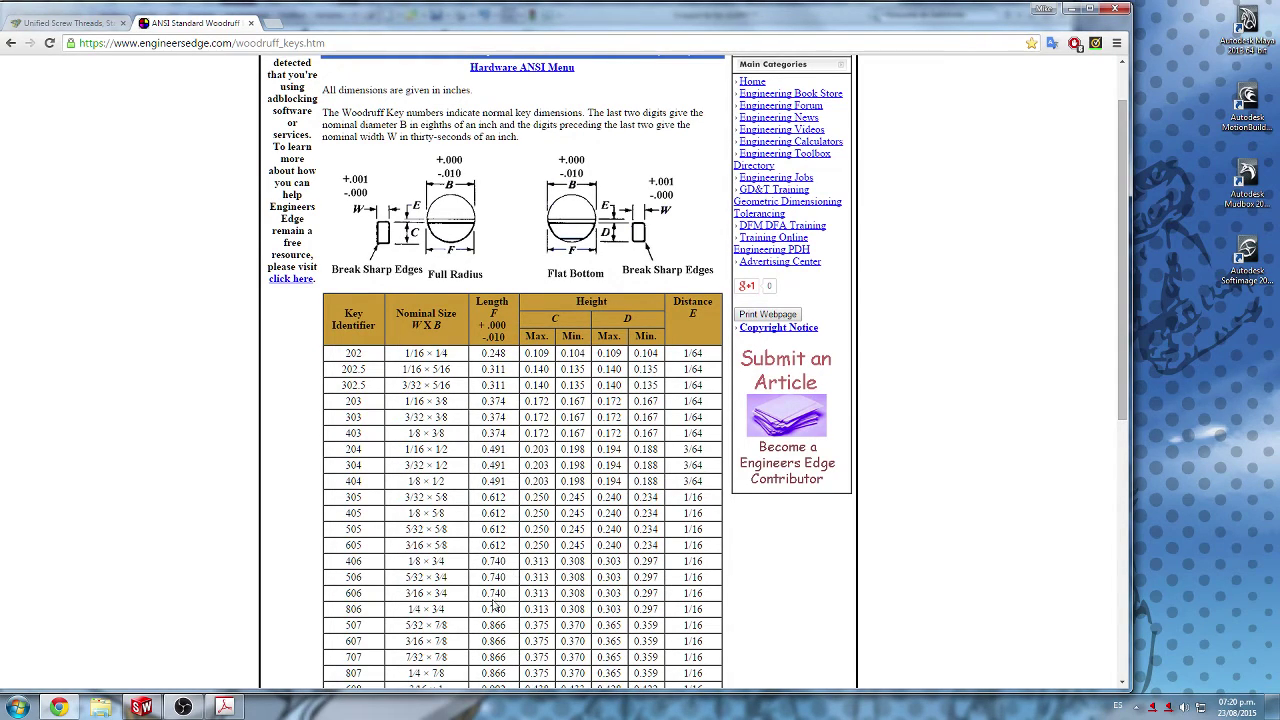
{"action": "left_click", "coordinate": [224, 707]}
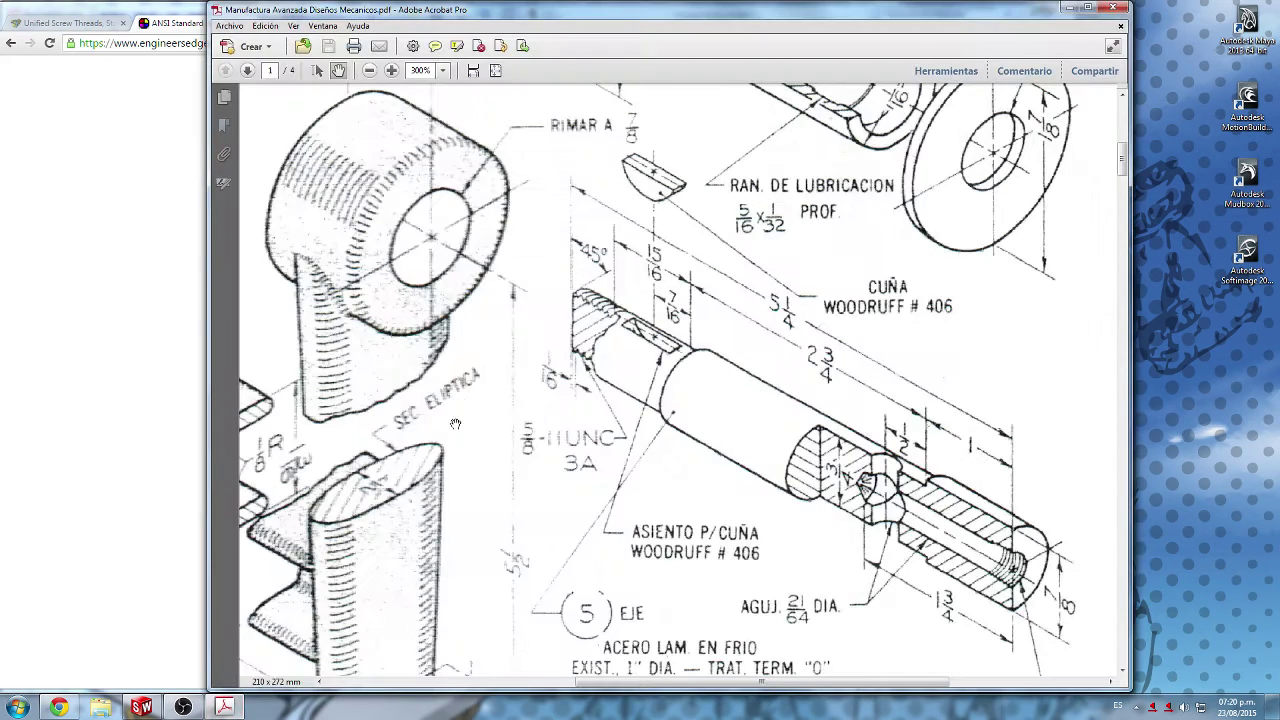
{"action": "left_click", "coordinate": [141, 707]}
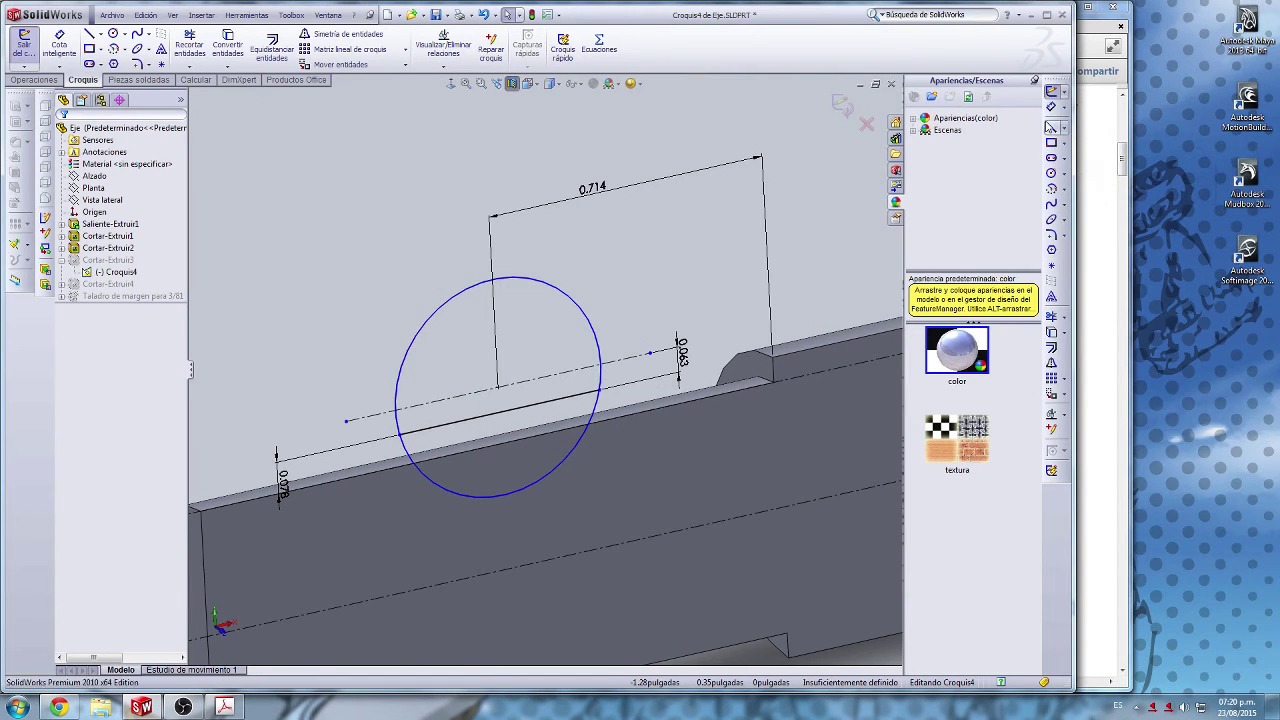
{"action": "left_click", "coordinate": [1051, 106]}
{"action": "left_click", "coordinate": [466, 285]}
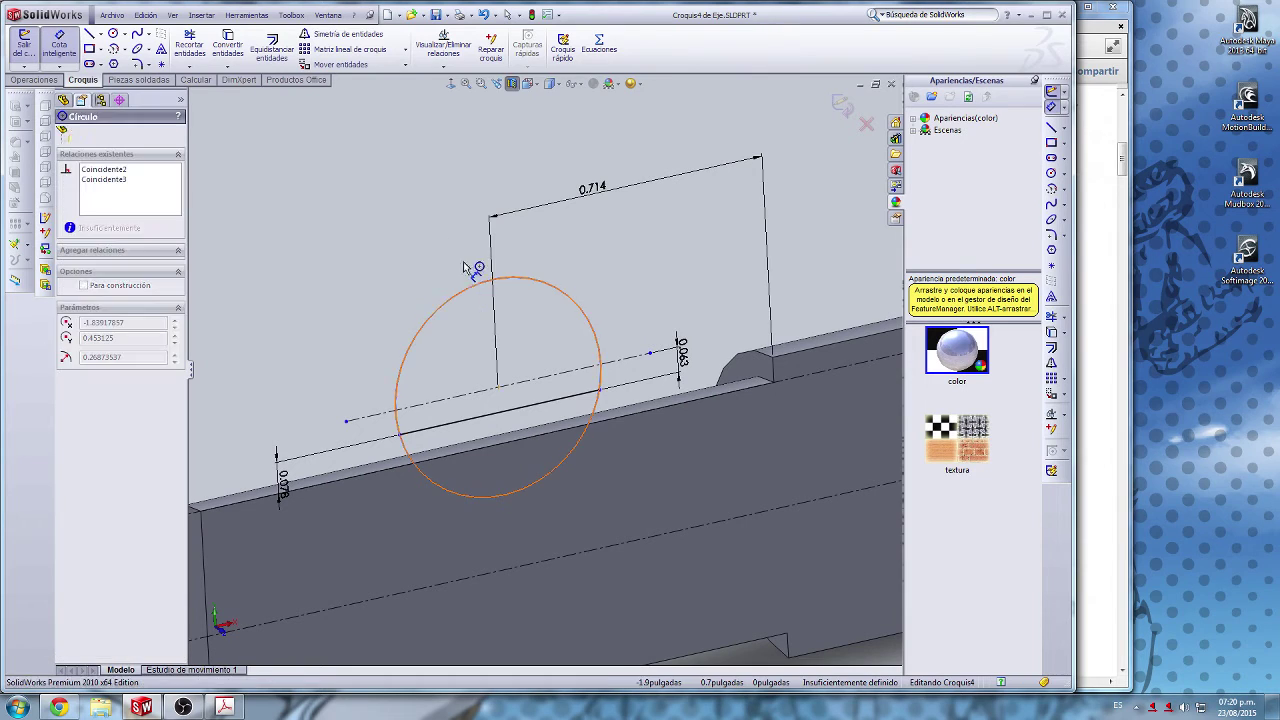
{"action": "left_click", "coordinate": [450, 180]}
{"action": "type", "text": "0.740"}
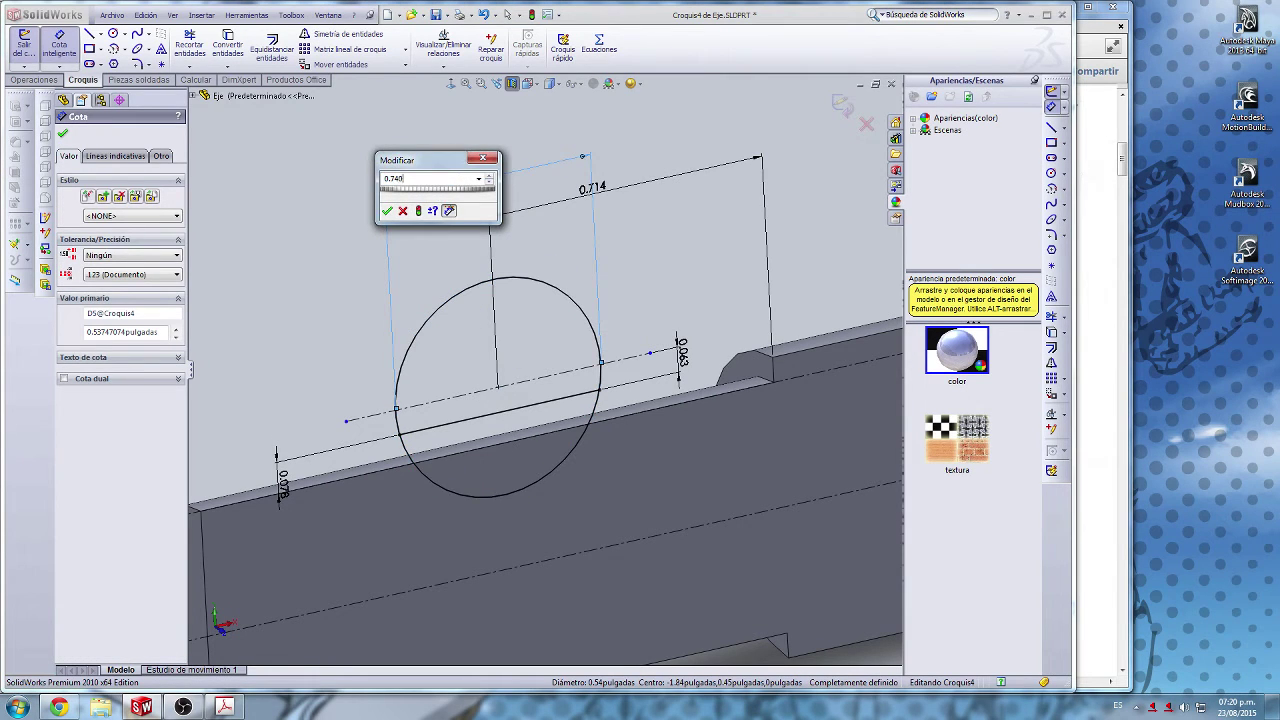
{"action": "key", "text": "Return"}
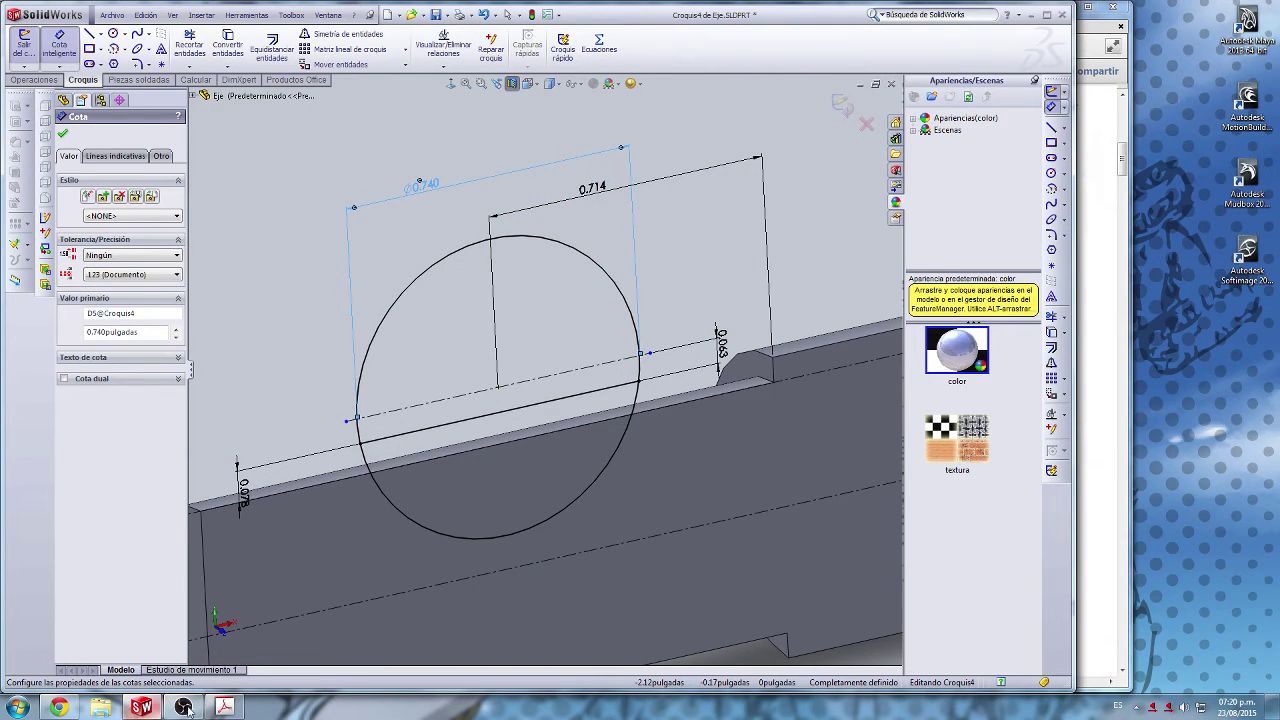
Step: Recheck the PDF drawing, try to set the centre-to-shoulder dimension to 716 in, and undo the change
{"action": "left_click", "coordinate": [222, 708]}
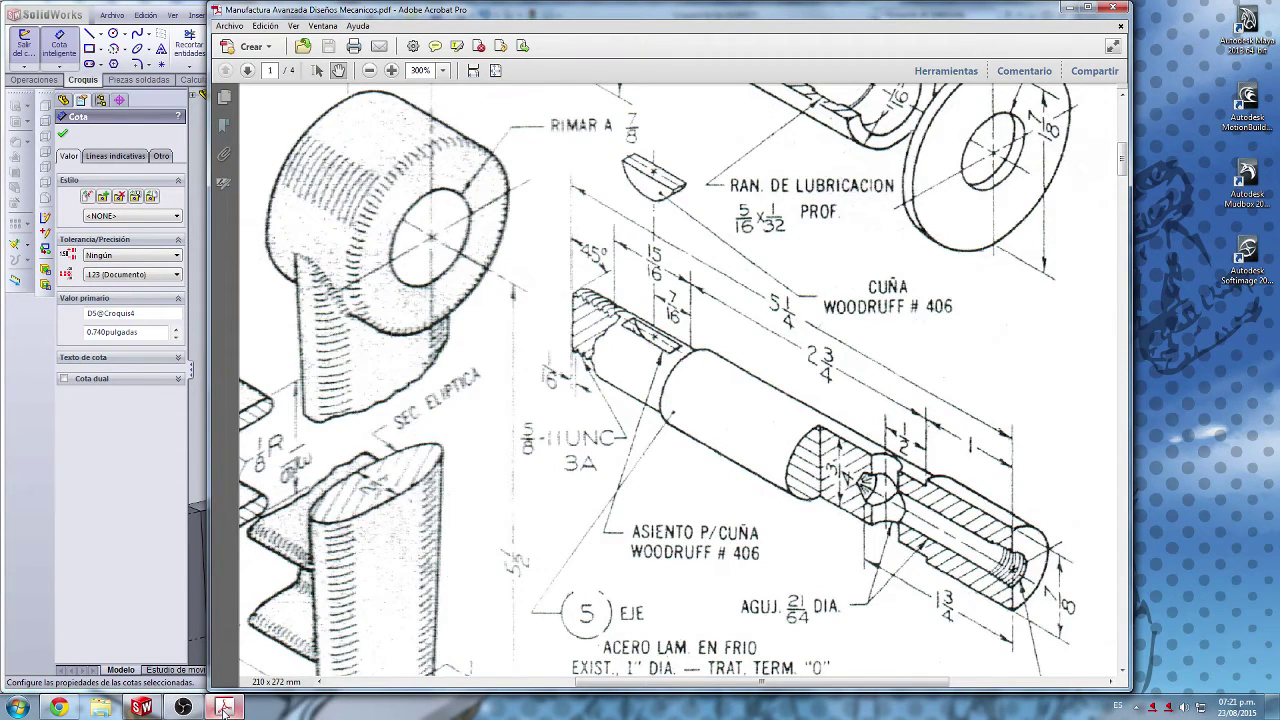
{"action": "left_click", "coordinate": [223, 709]}
{"action": "scroll", "coordinate": [484, 321], "scroll_direction": "up", "scroll_amount": 2}
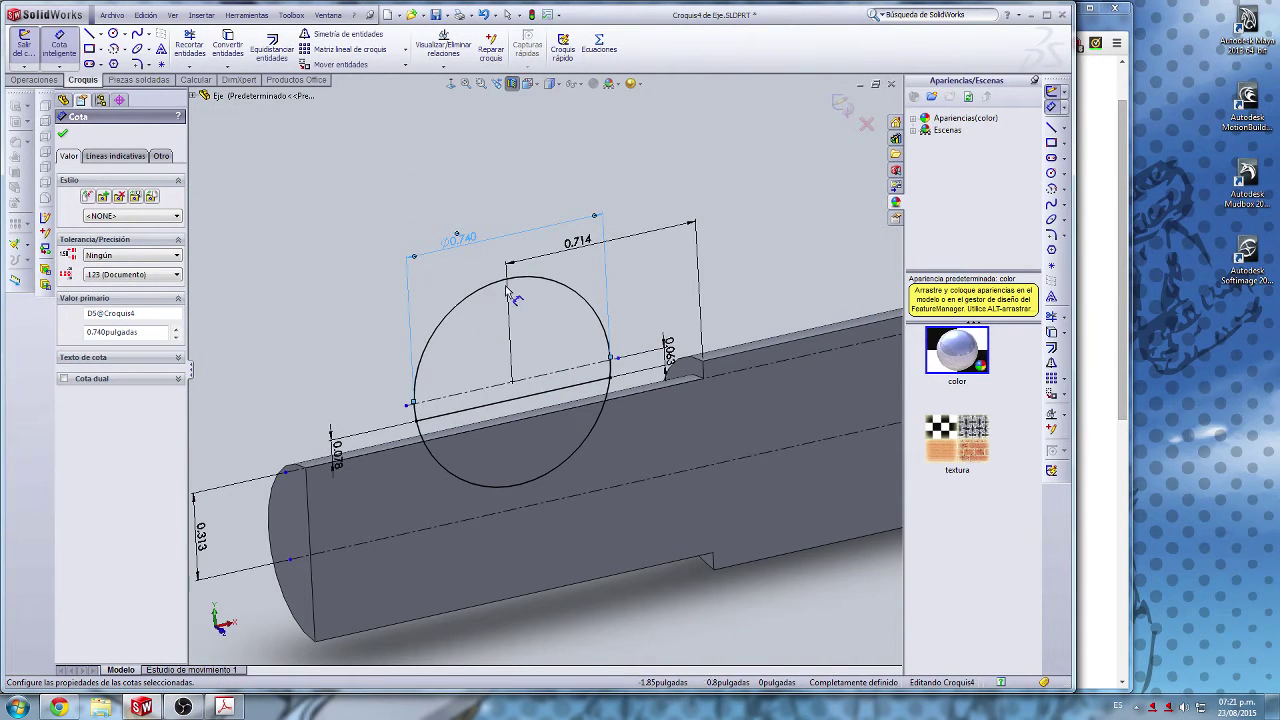
{"action": "left_click", "coordinate": [588, 247]}
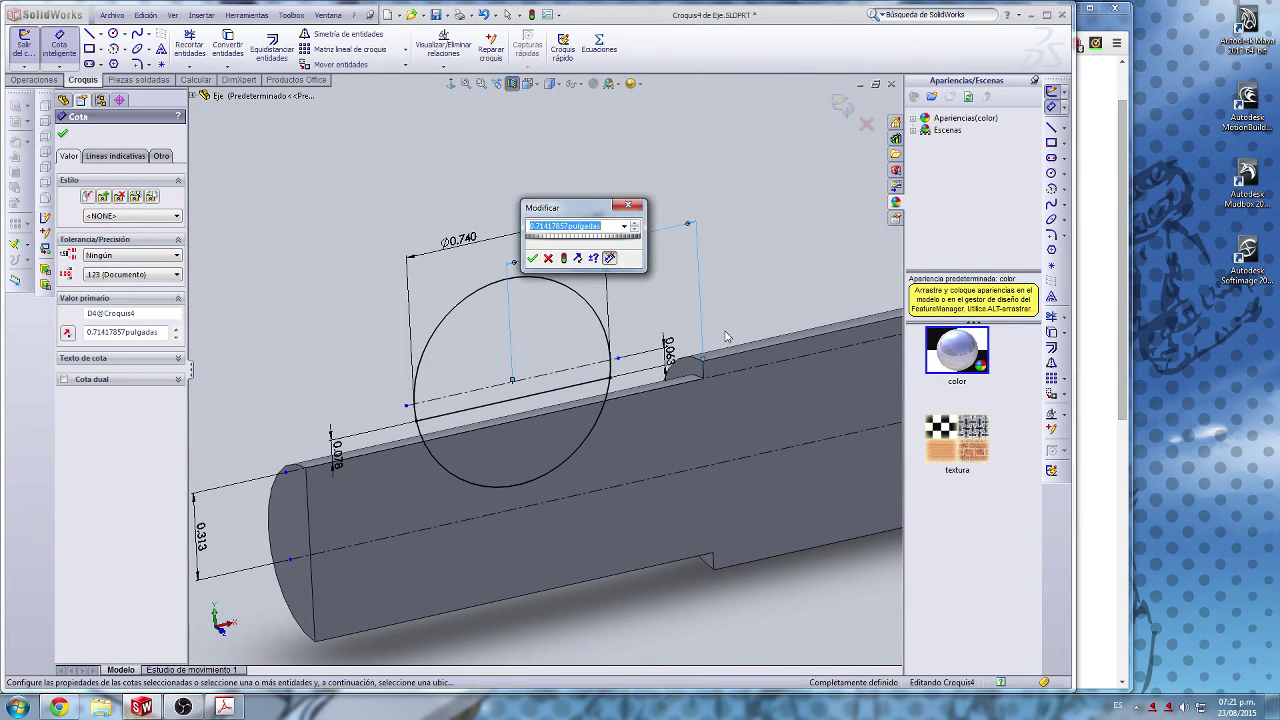
{"action": "type", "text": "716"}
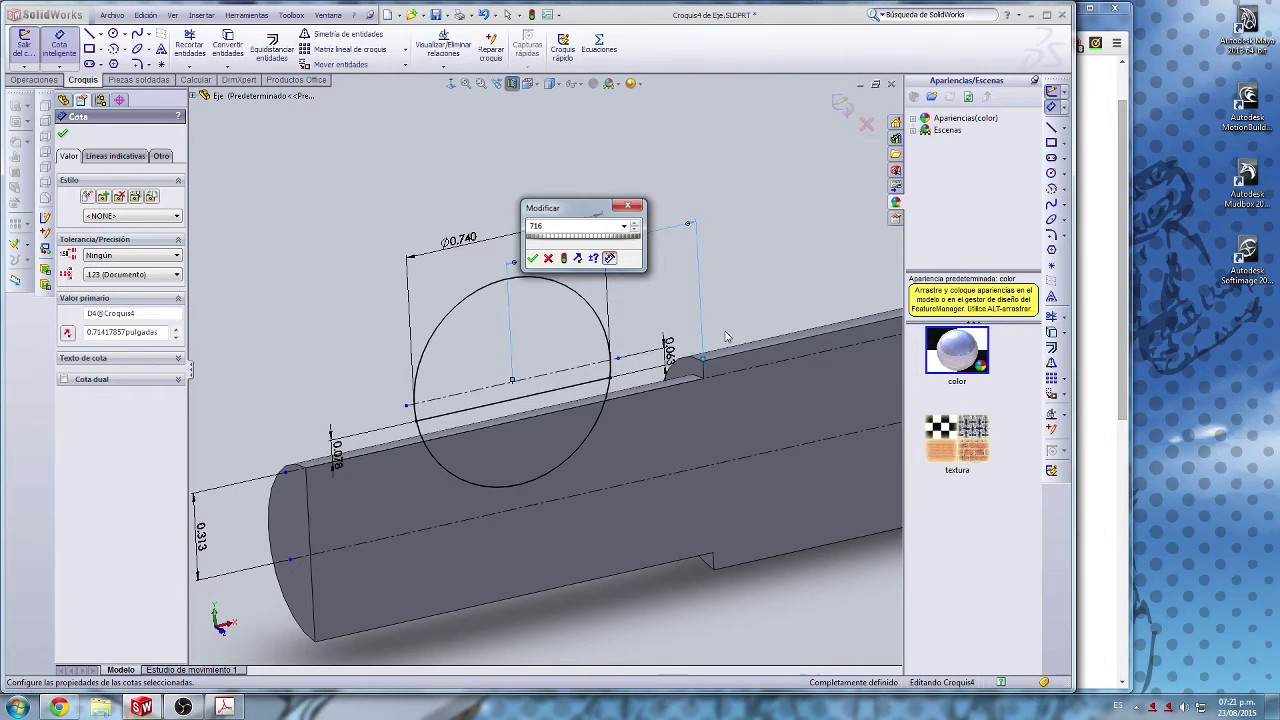
{"action": "key", "text": "Return"}
{"action": "scroll", "coordinate": [352, 418], "scroll_direction": "up", "scroll_amount": 5}
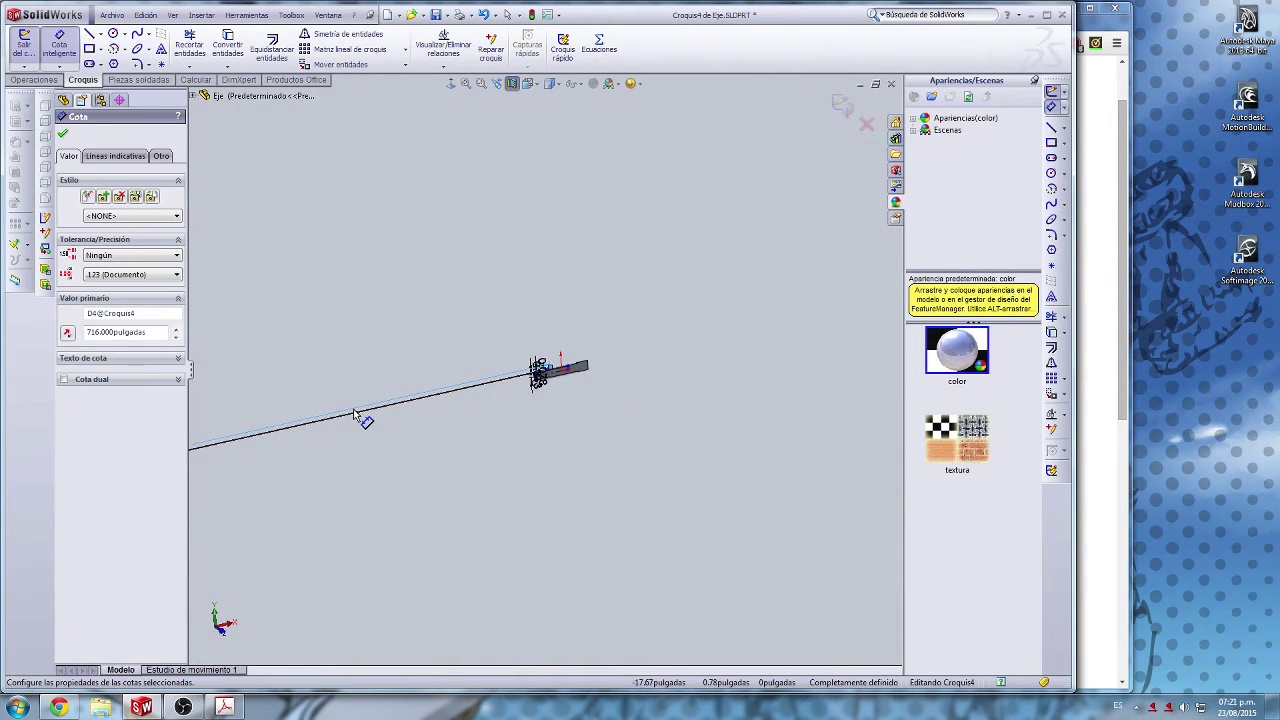
{"action": "key", "text": "ctrl+z"}
{"action": "scroll", "coordinate": [534, 341], "scroll_direction": "down", "scroll_amount": 6}
{"action": "scroll", "coordinate": [434, 508], "scroll_direction": "down", "scroll_amount": 8}
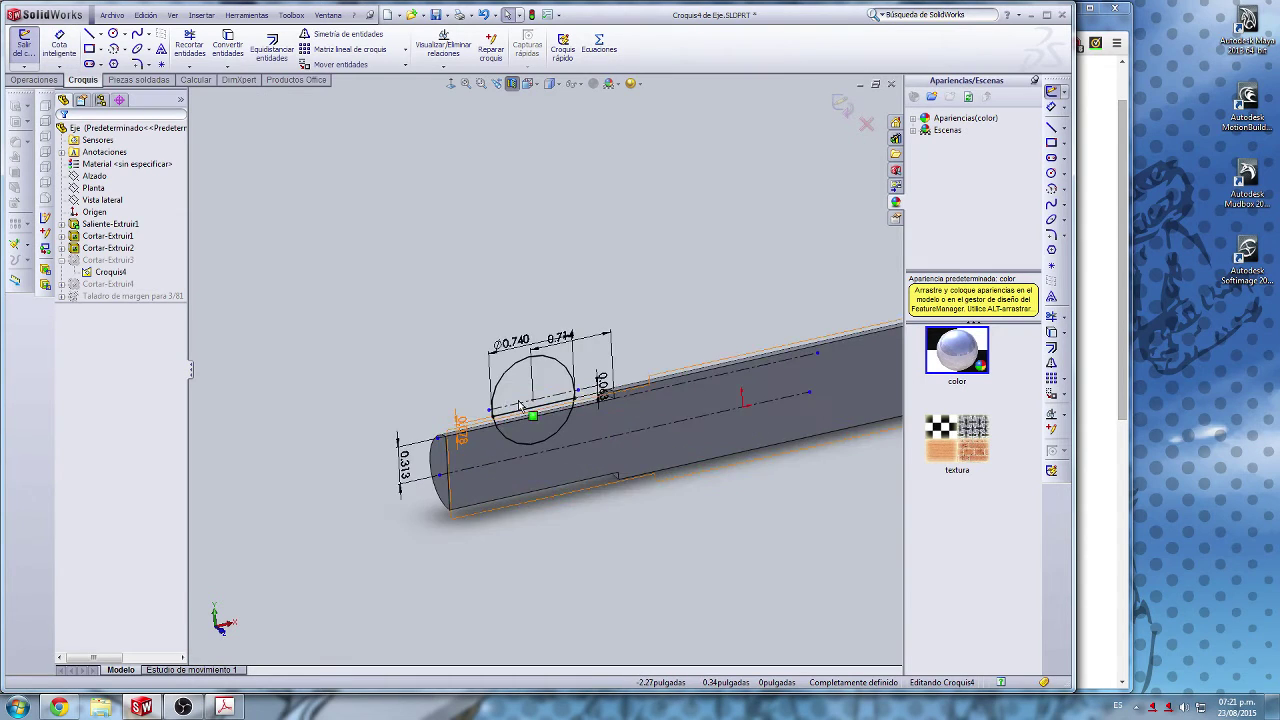
Step: Set the keyseat circle's centre-to-shoulder distance to 7/16 in and rebuild the part with the edited sketch
{"action": "double_click", "coordinate": [604, 229]}
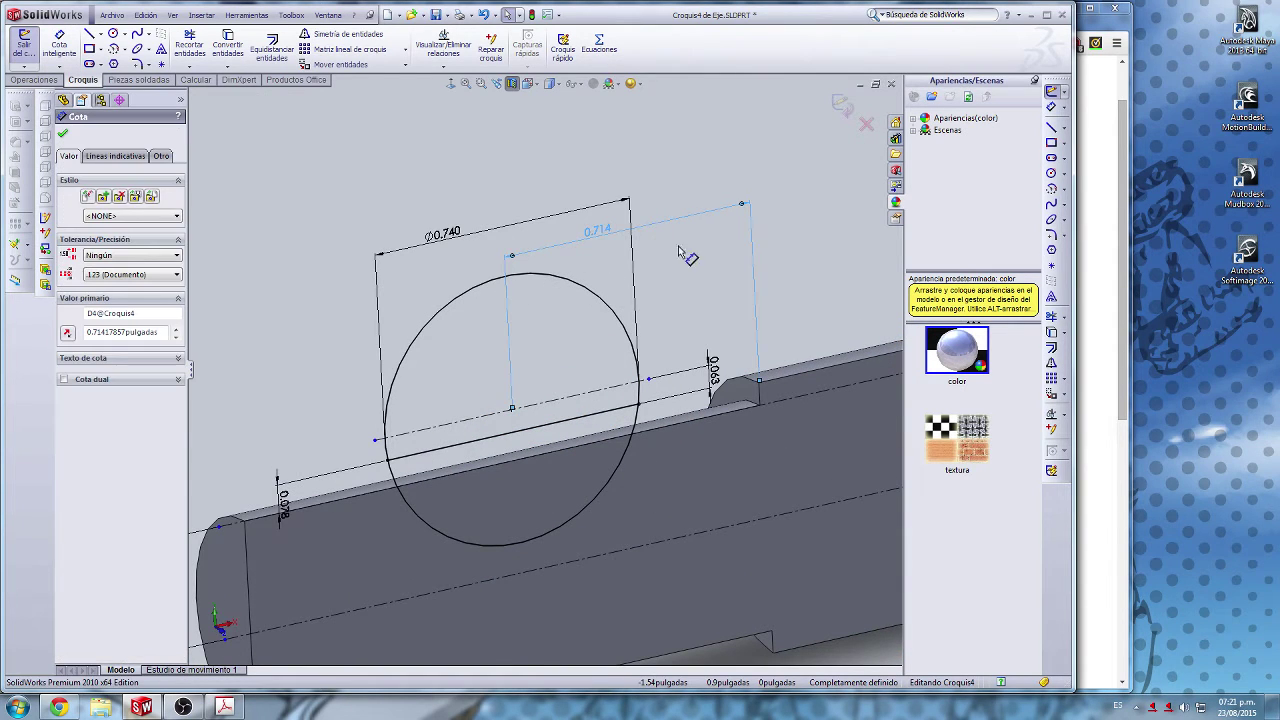
{"action": "type", "text": "7/16"}
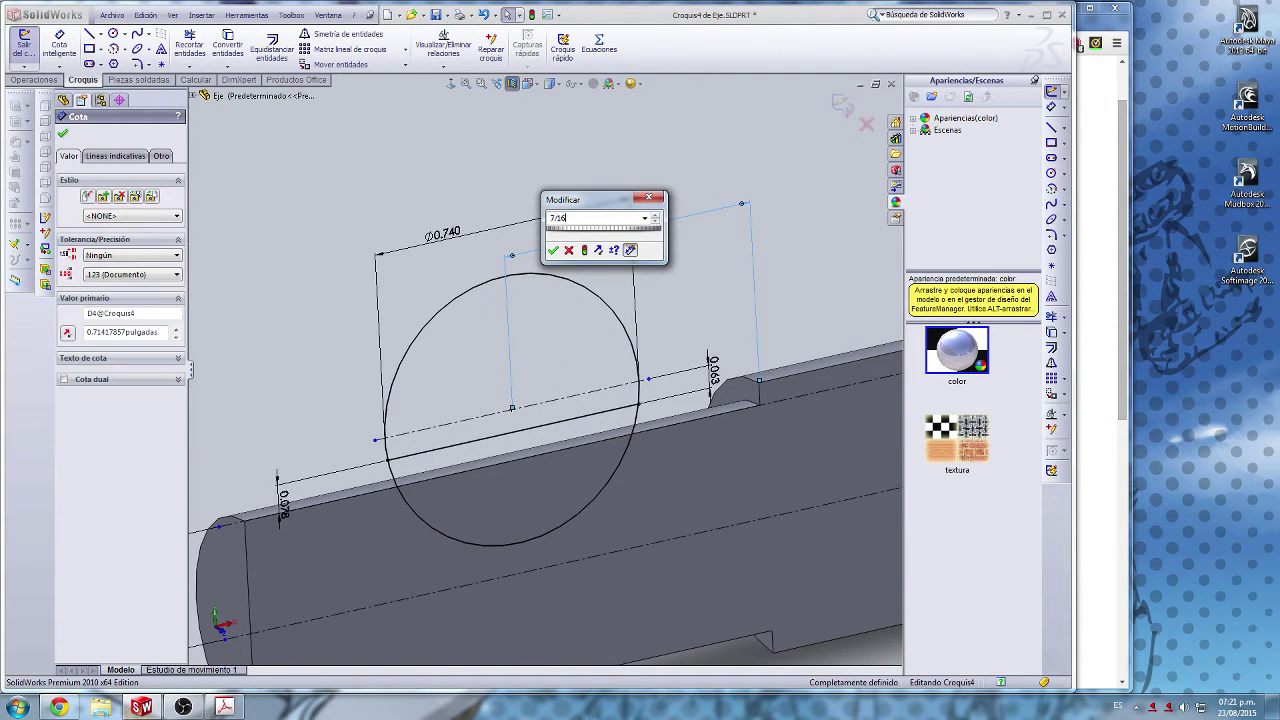
{"action": "key", "text": "Return"}
{"action": "left_click", "coordinate": [62, 133]}
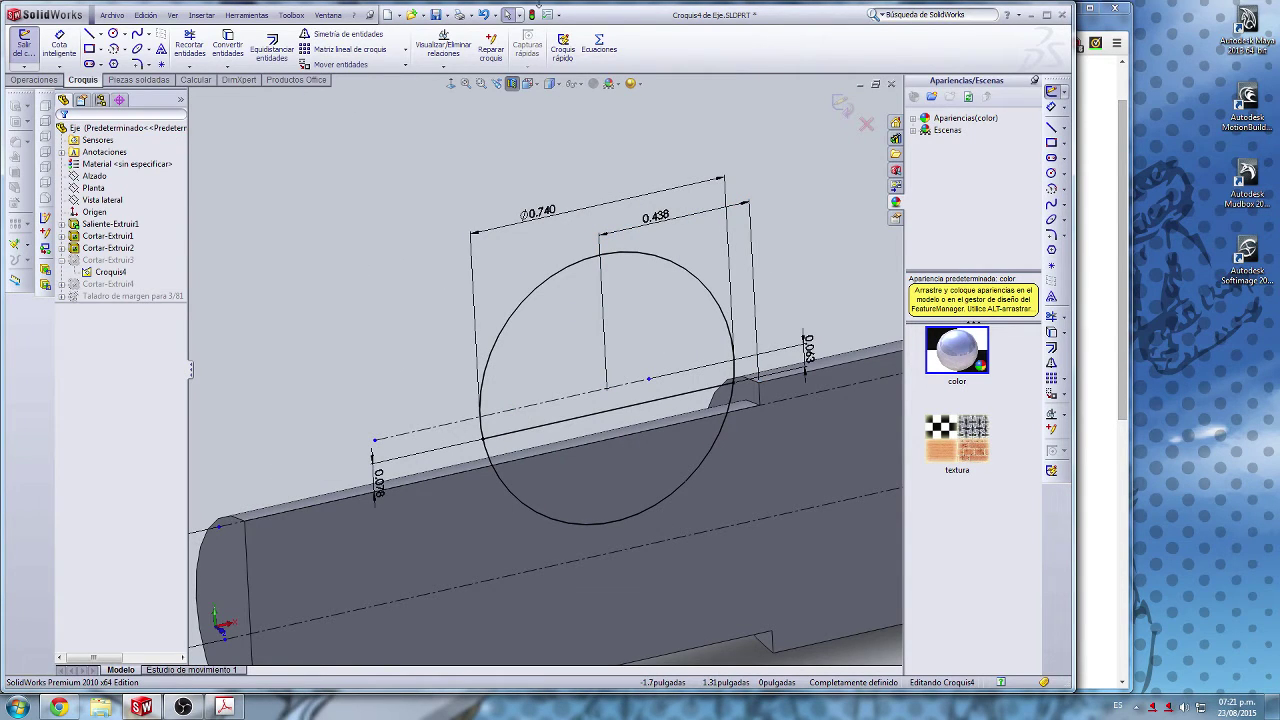
{"action": "left_click", "coordinate": [531, 15]}
{"action": "middle_click_drag", "start_coordinate": [688, 421], "coordinate": [621, 463]}
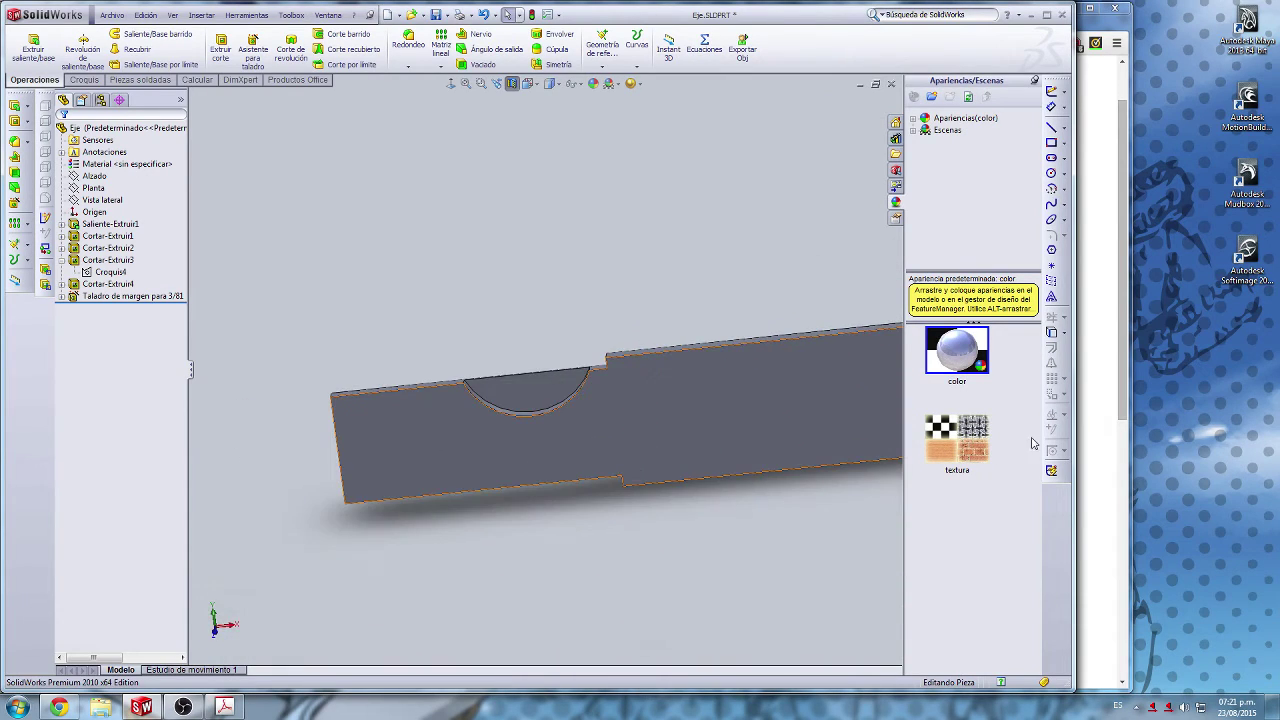
Step: Compare the Woodruff key table in the browser with the keyseat callout in the PDF drawing
{"action": "left_click", "coordinate": [1087, 408]}
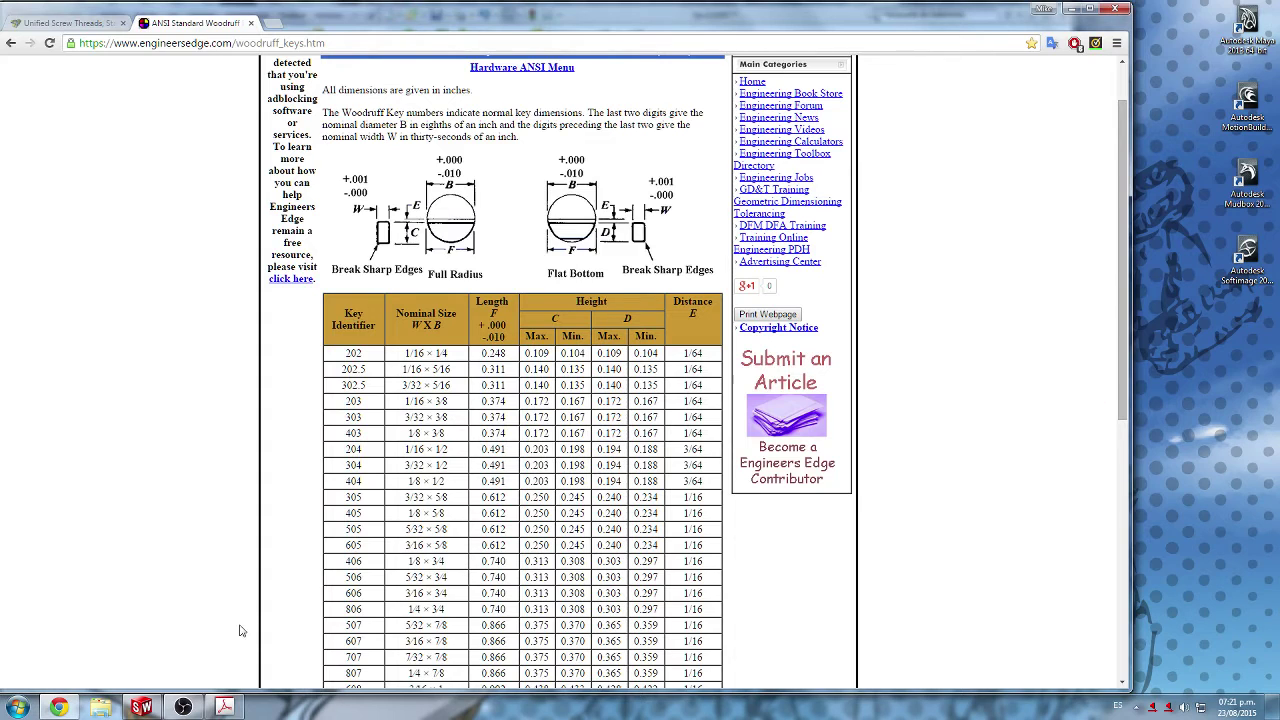
{"action": "left_click", "coordinate": [224, 707]}
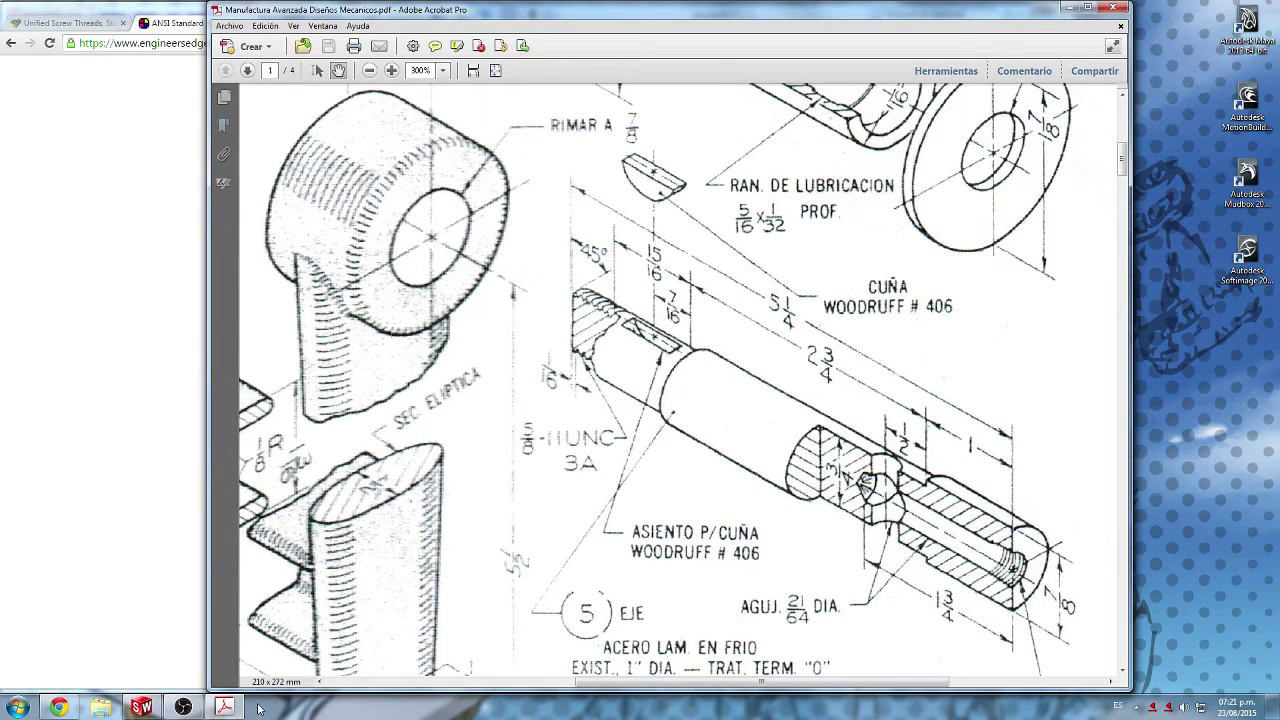
{"action": "left_click", "coordinate": [224, 707]}
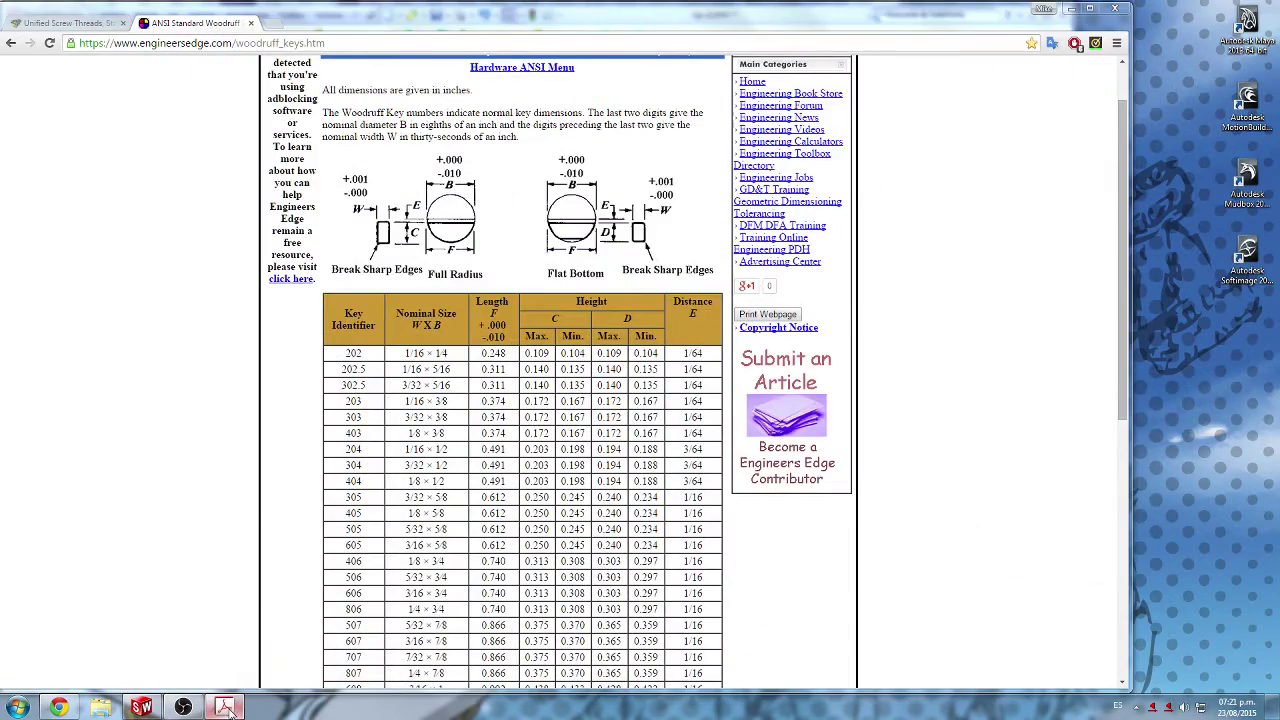
{"action": "left_click", "coordinate": [224, 707]}
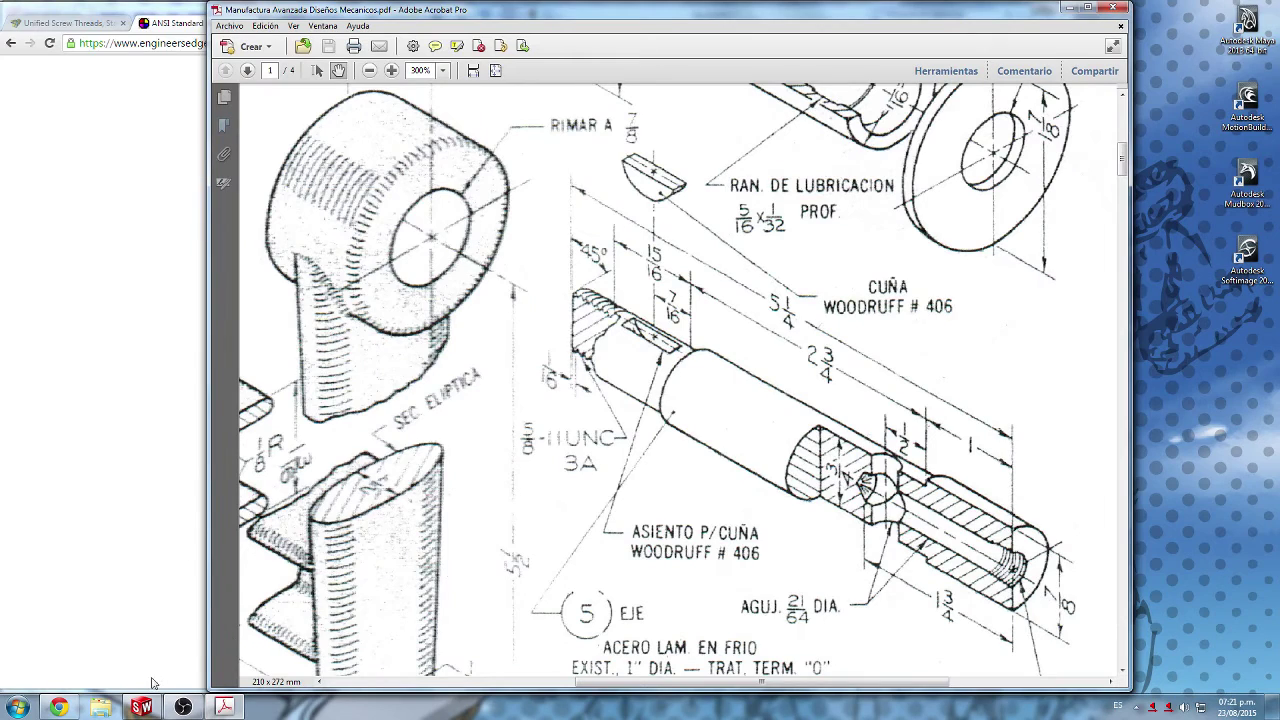
Step: Return to SolidWorks and examine the sectioned keyseat near the shoulder, comparing it with the PDF drawing
{"action": "left_click", "coordinate": [141, 707]}
{"action": "middle_click_drag", "start_coordinate": [463, 466], "coordinate": [522, 543]}
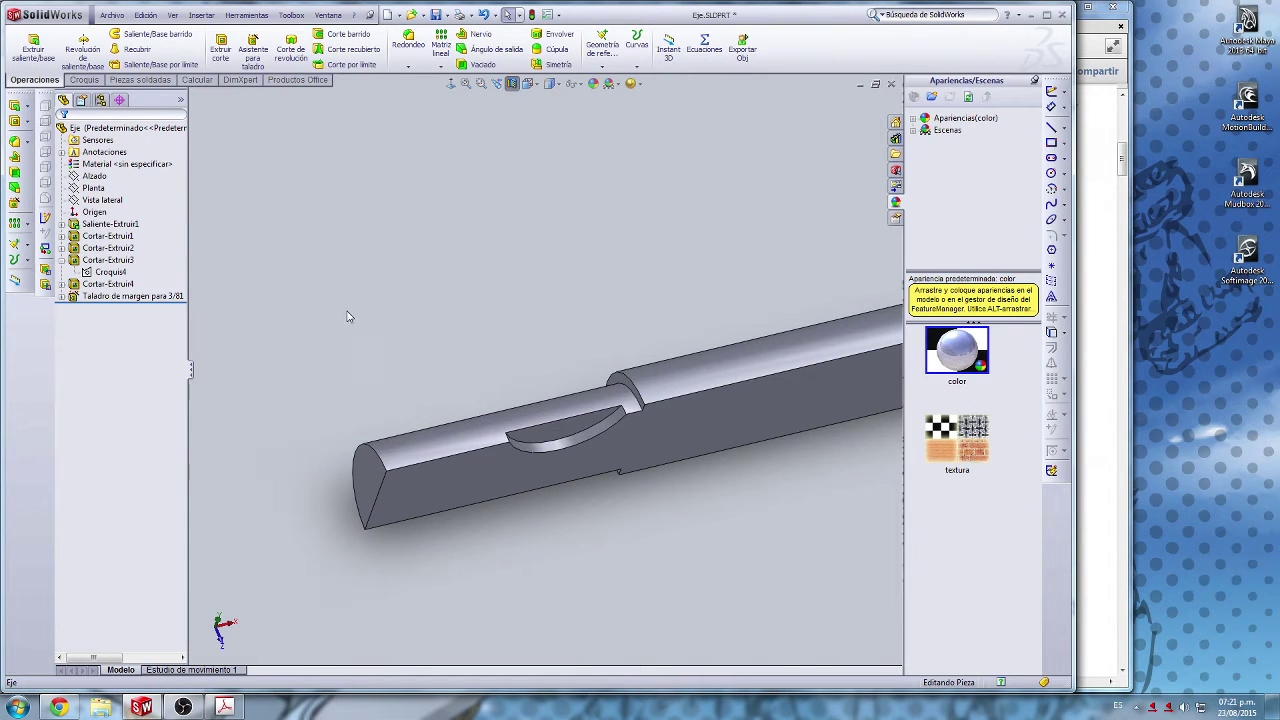
{"action": "middle_click_drag", "start_coordinate": [520, 451], "coordinate": [466, 380]}
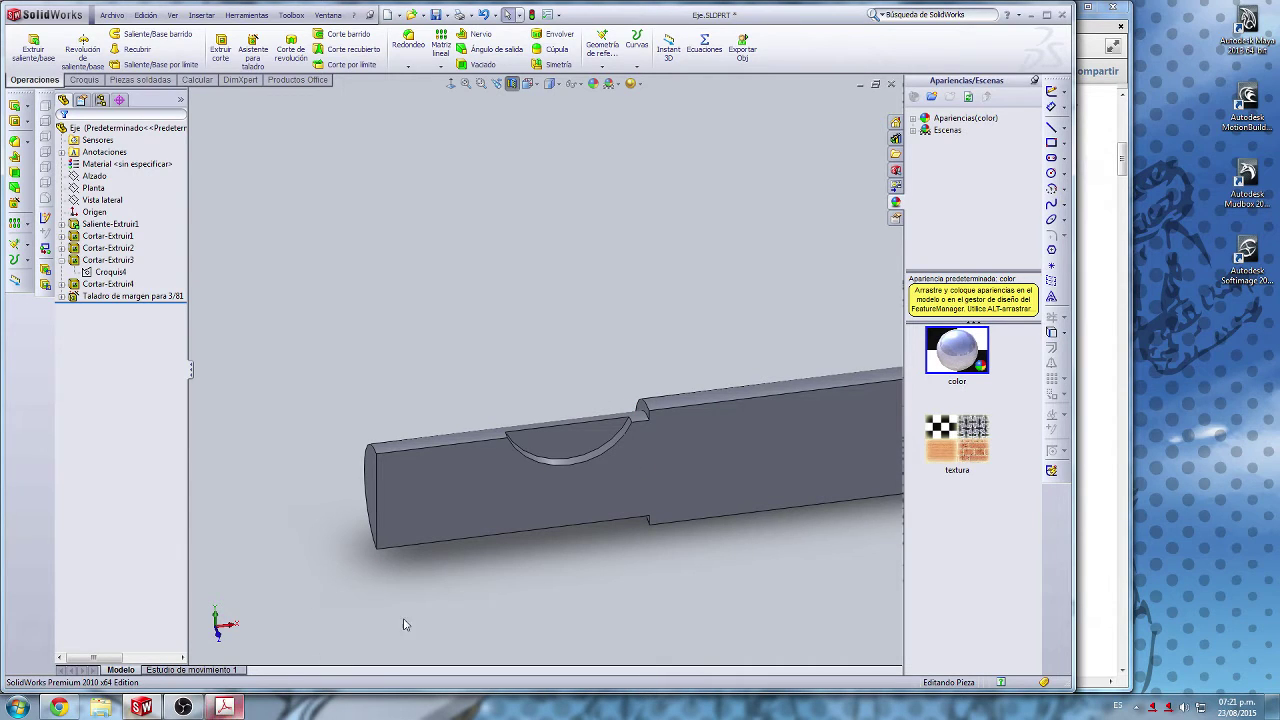
{"action": "scroll", "coordinate": [594, 482], "scroll_direction": "down", "scroll_amount": 5}
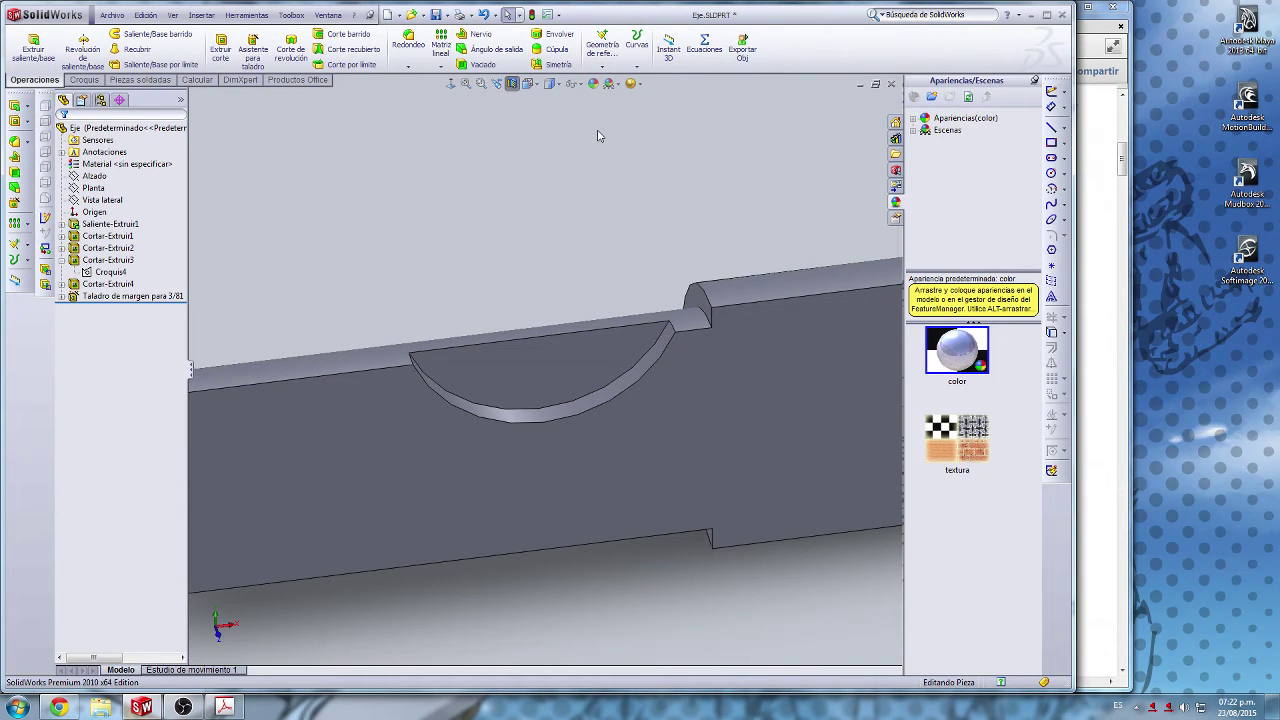
{"action": "left_click", "coordinate": [224, 707]}
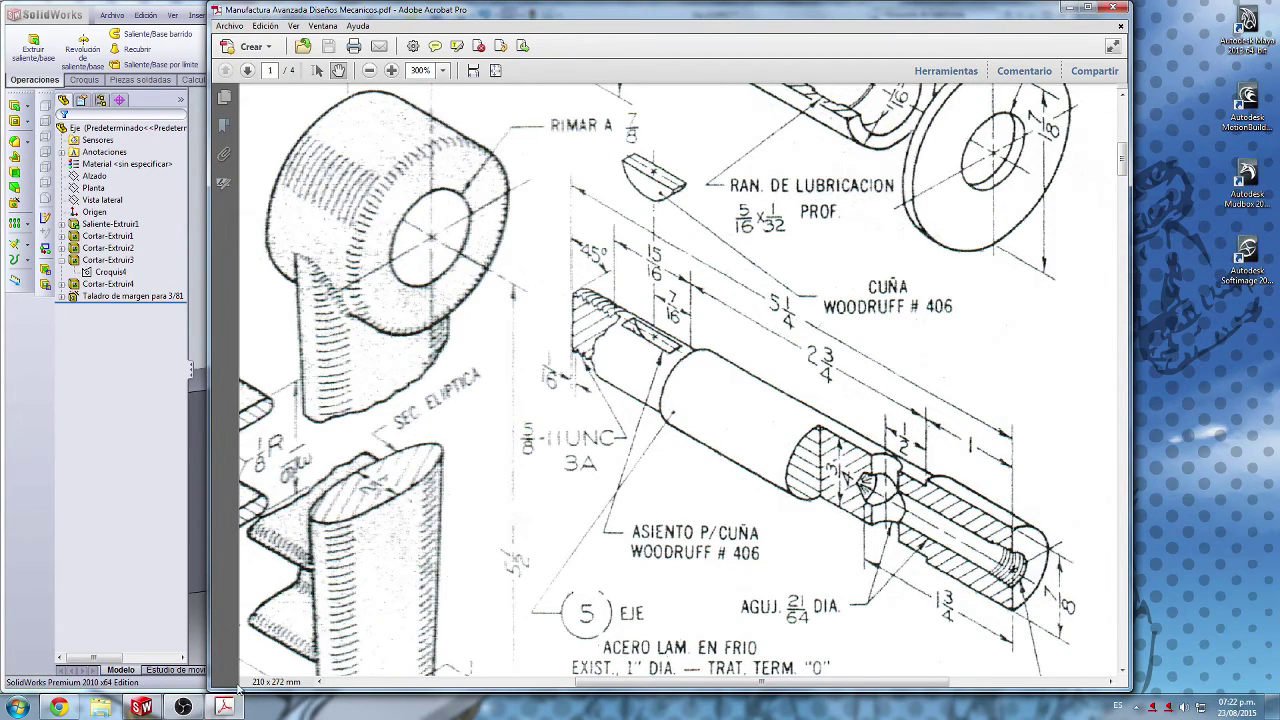
{"action": "left_click", "coordinate": [174, 547]}
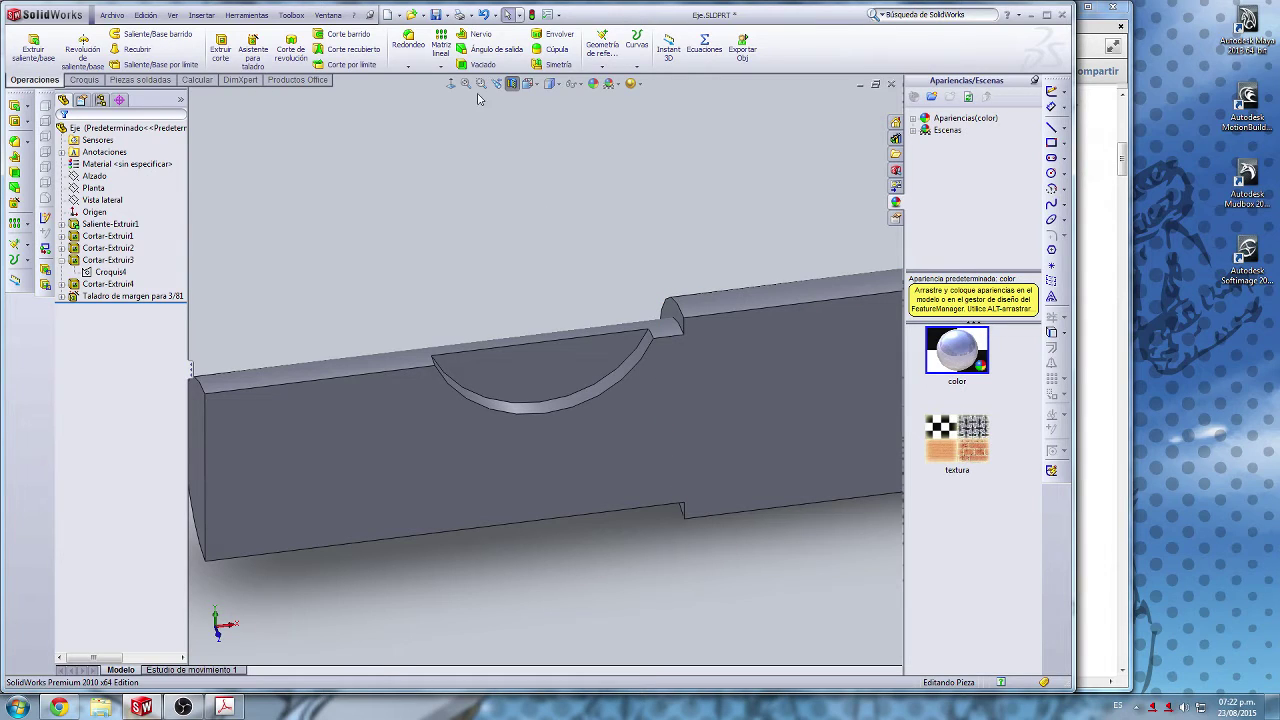
Step: Select the Alzado plane and orient the view normal to it
{"action": "left_click", "coordinate": [96, 188]}
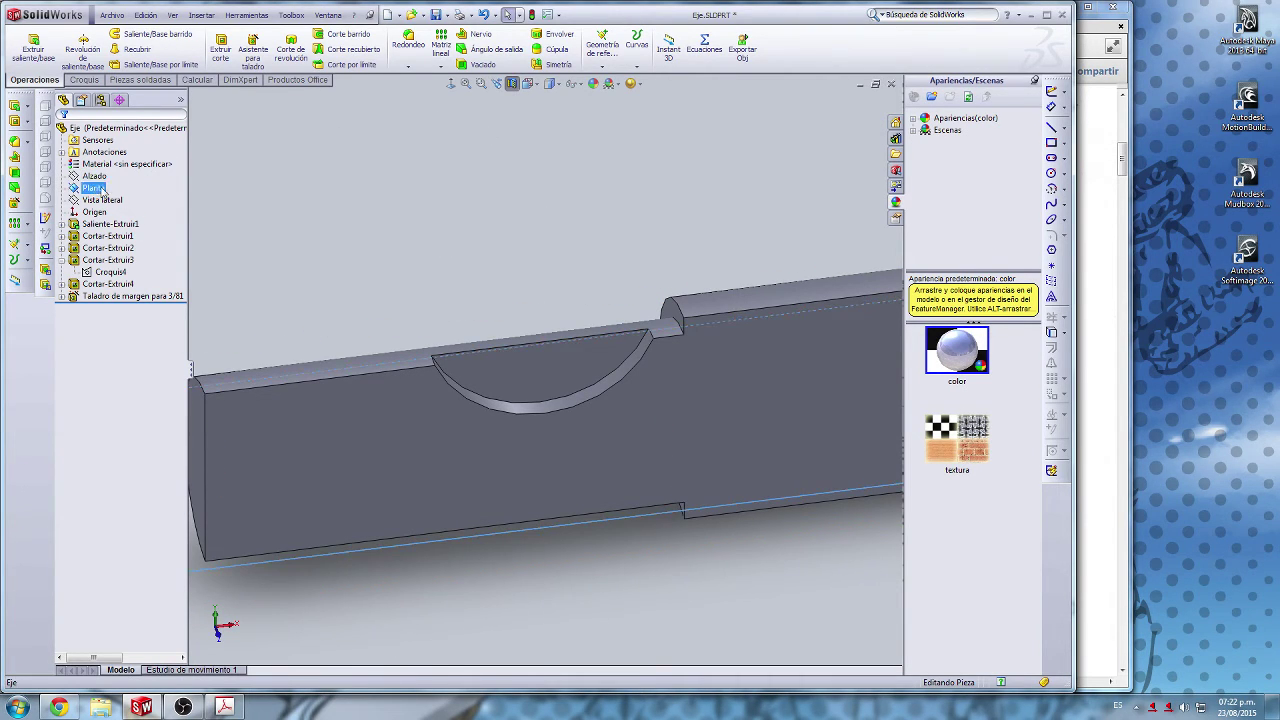
{"action": "left_click", "coordinate": [94, 176]}
{"action": "left_click", "coordinate": [497, 83]}
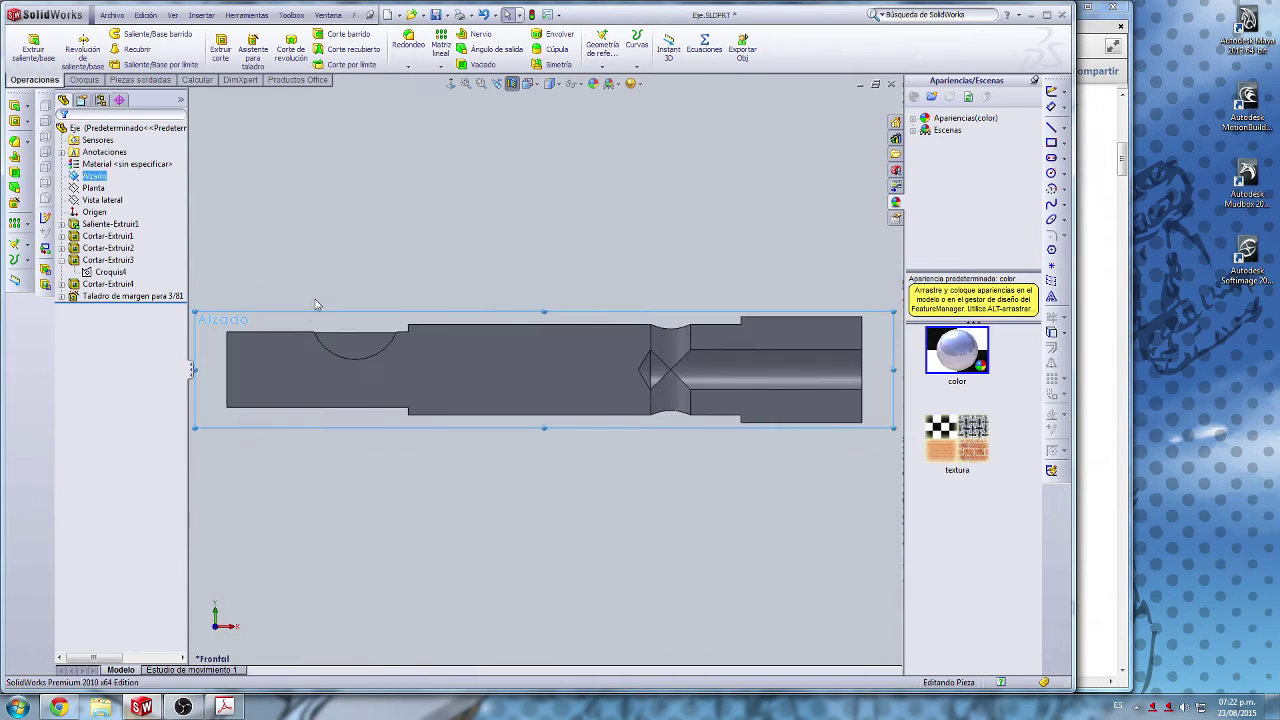
Step: Sketch a closed downward-pointing triangle with sides about 0.1 in on the Alzado plane, along the shaft's upper edge between the shaft end and the keyseat
{"action": "scroll", "coordinate": [300, 371], "scroll_direction": "down", "scroll_amount": 8}
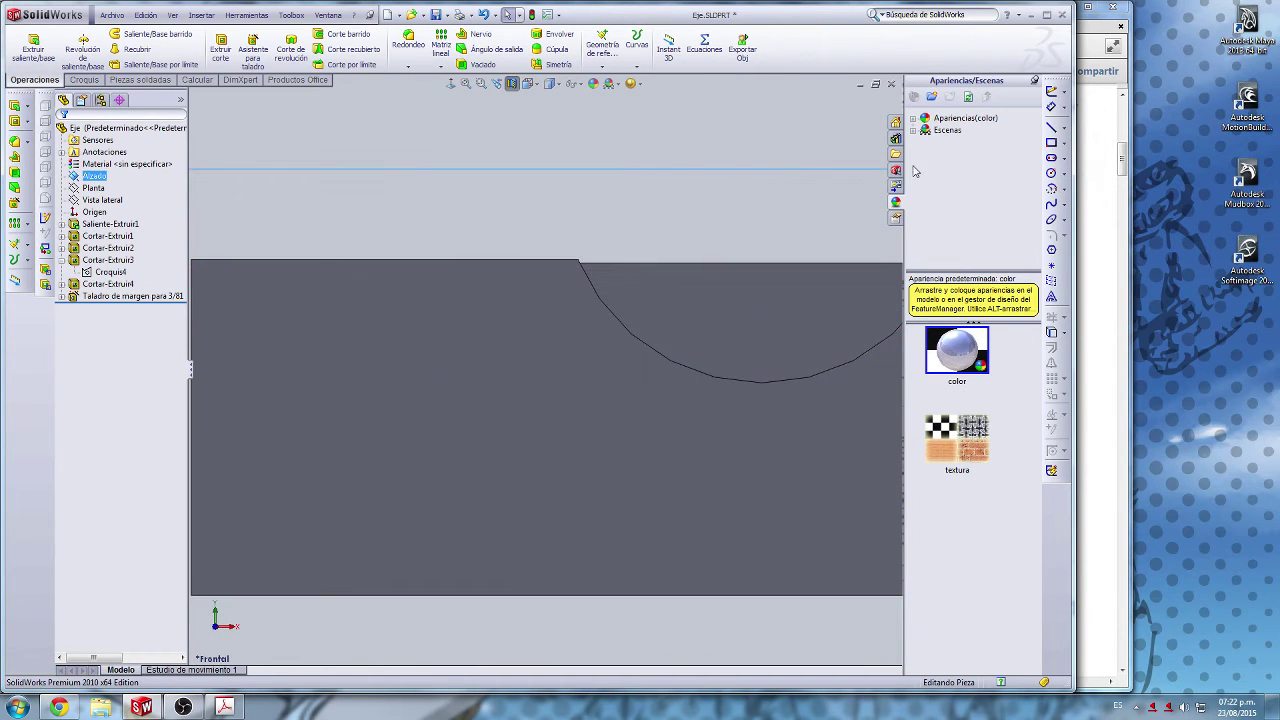
{"action": "left_click", "coordinate": [1051, 127]}
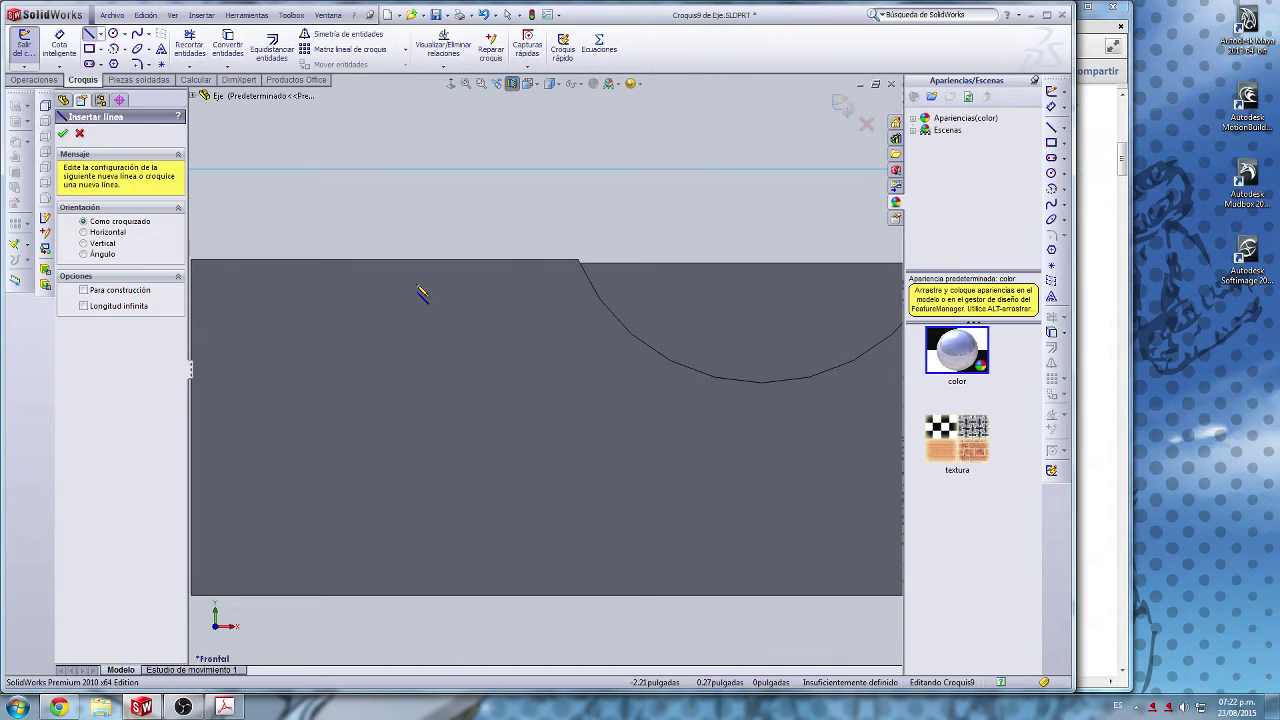
{"action": "left_click", "coordinate": [455, 261]}
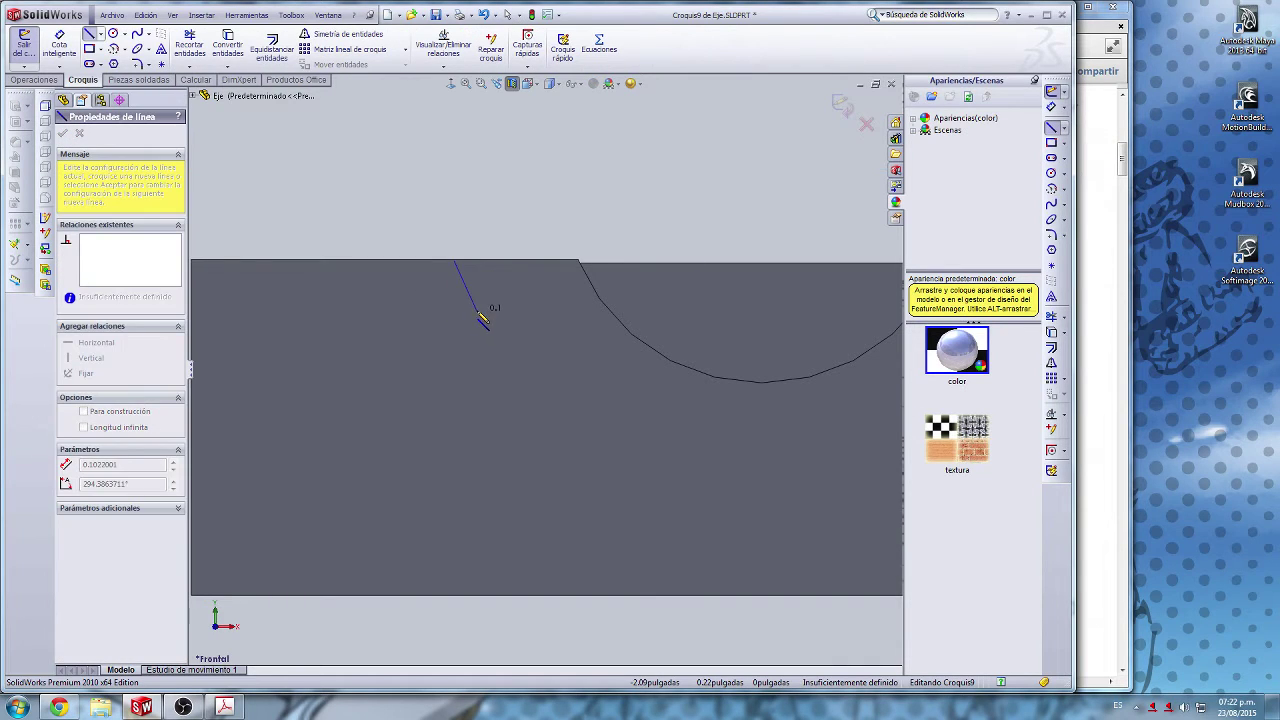
{"action": "left_click", "coordinate": [480, 305]}
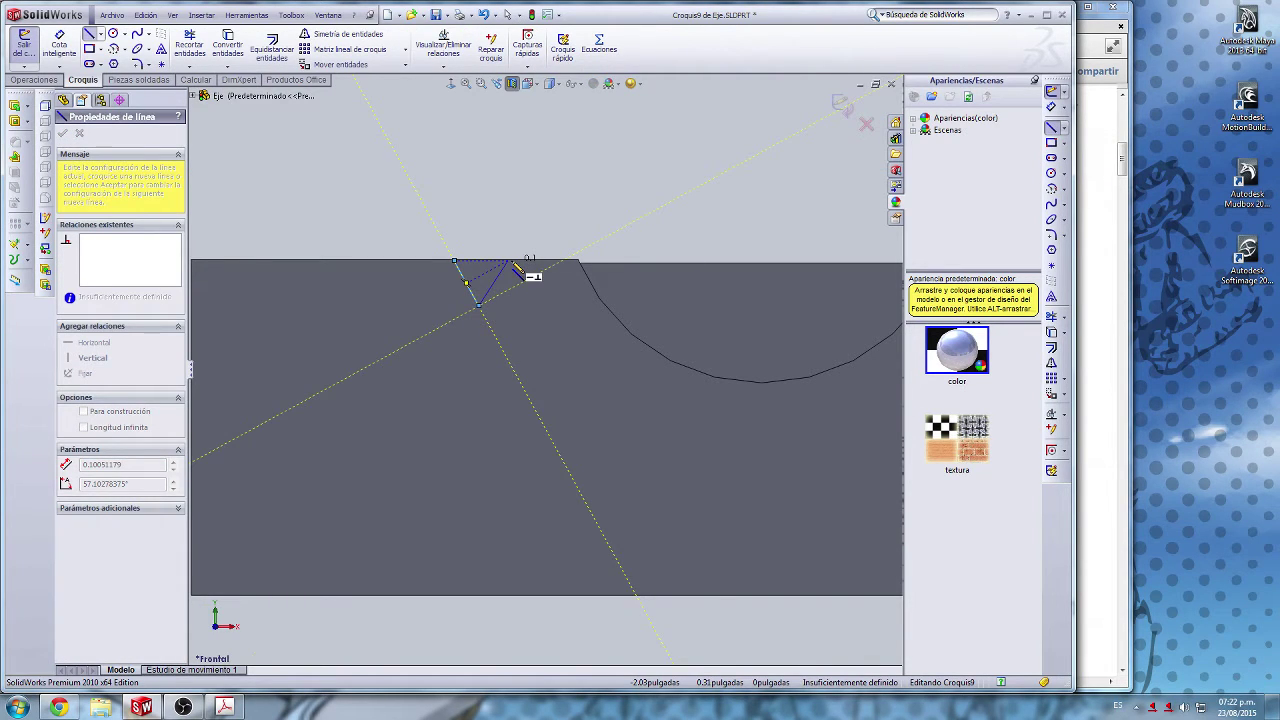
{"action": "left_click", "coordinate": [508, 261]}
{"action": "left_click", "coordinate": [455, 261]}
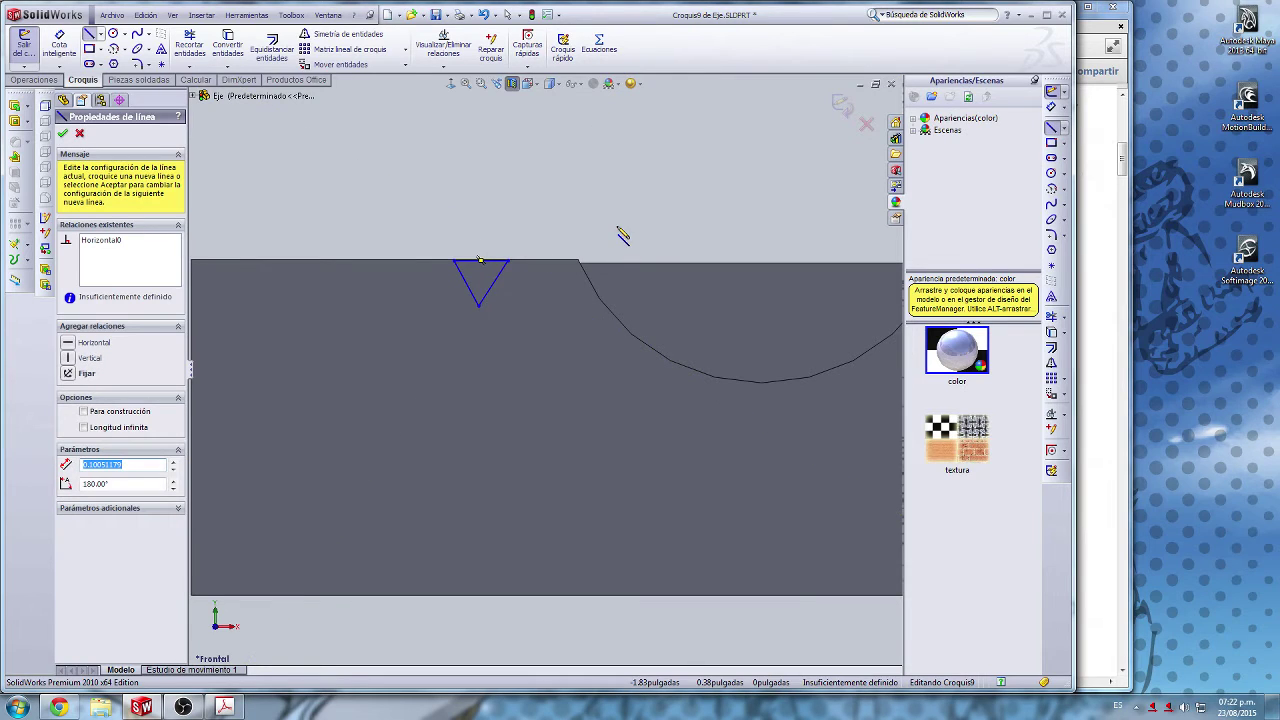
{"action": "key", "text": "Escape"}
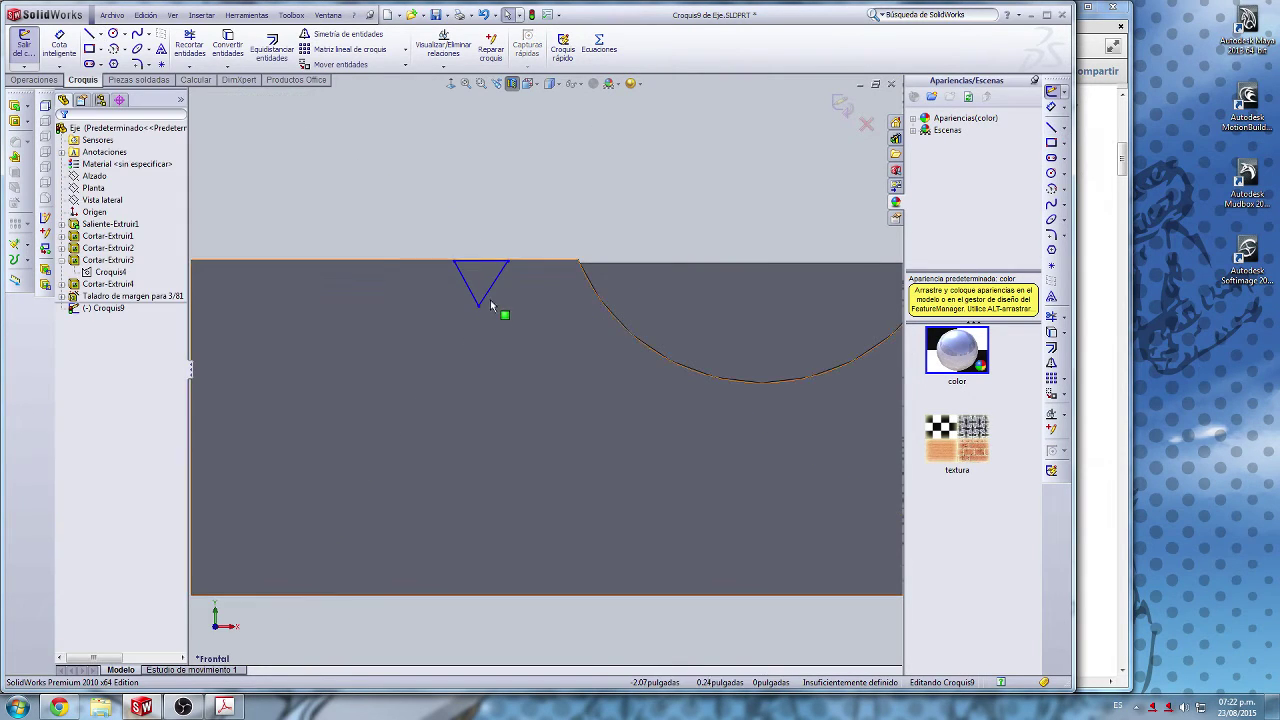
{"action": "left_click", "coordinate": [485, 300]}
{"action": "left_click", "coordinate": [495, 219]}
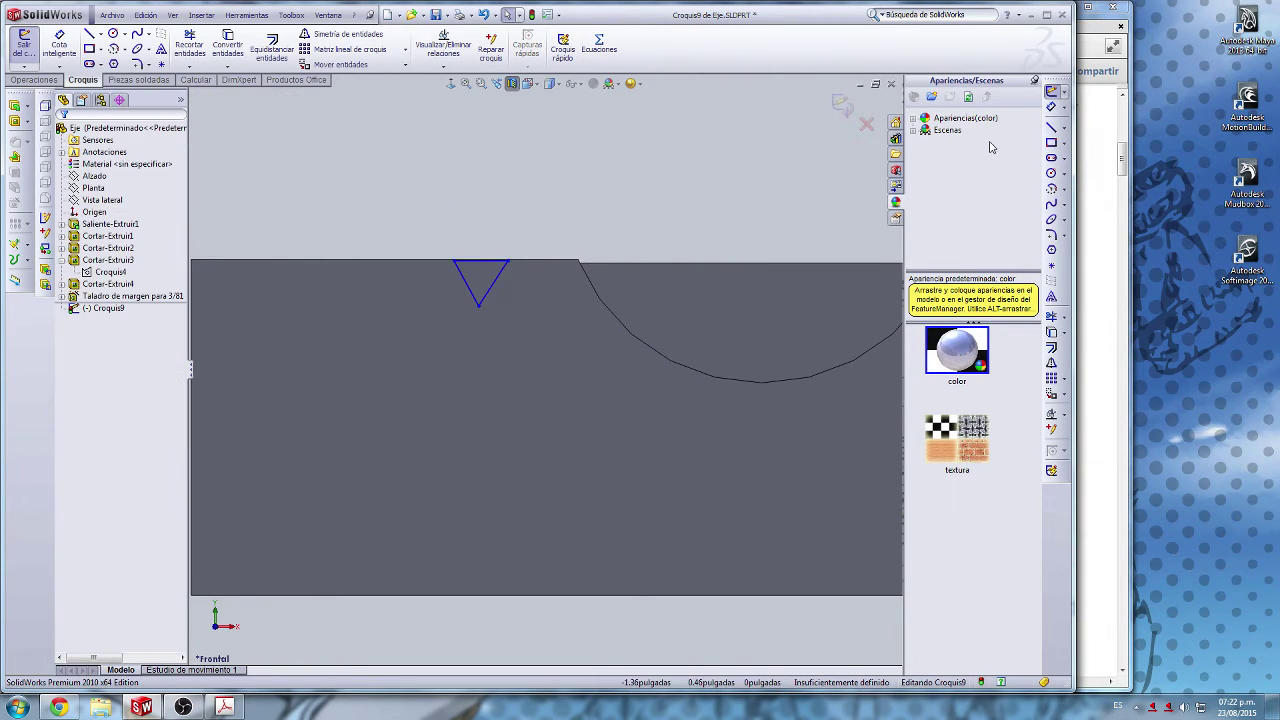
Step: Draw a vertical construction line about 0.4 in long through the triangle's lower vertex, extending above and below the profile
{"action": "left_click", "coordinate": [1065, 129]}
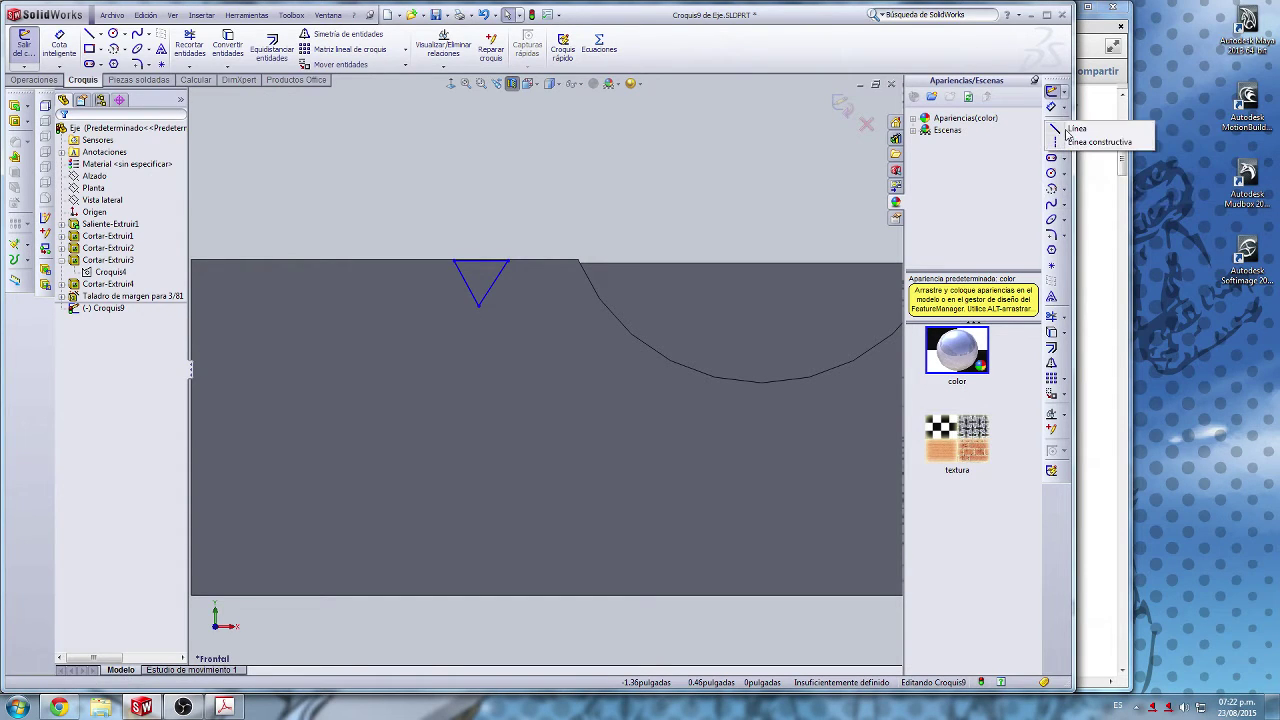
{"action": "left_click", "coordinate": [1070, 141]}
{"action": "left_click", "coordinate": [479, 305]}
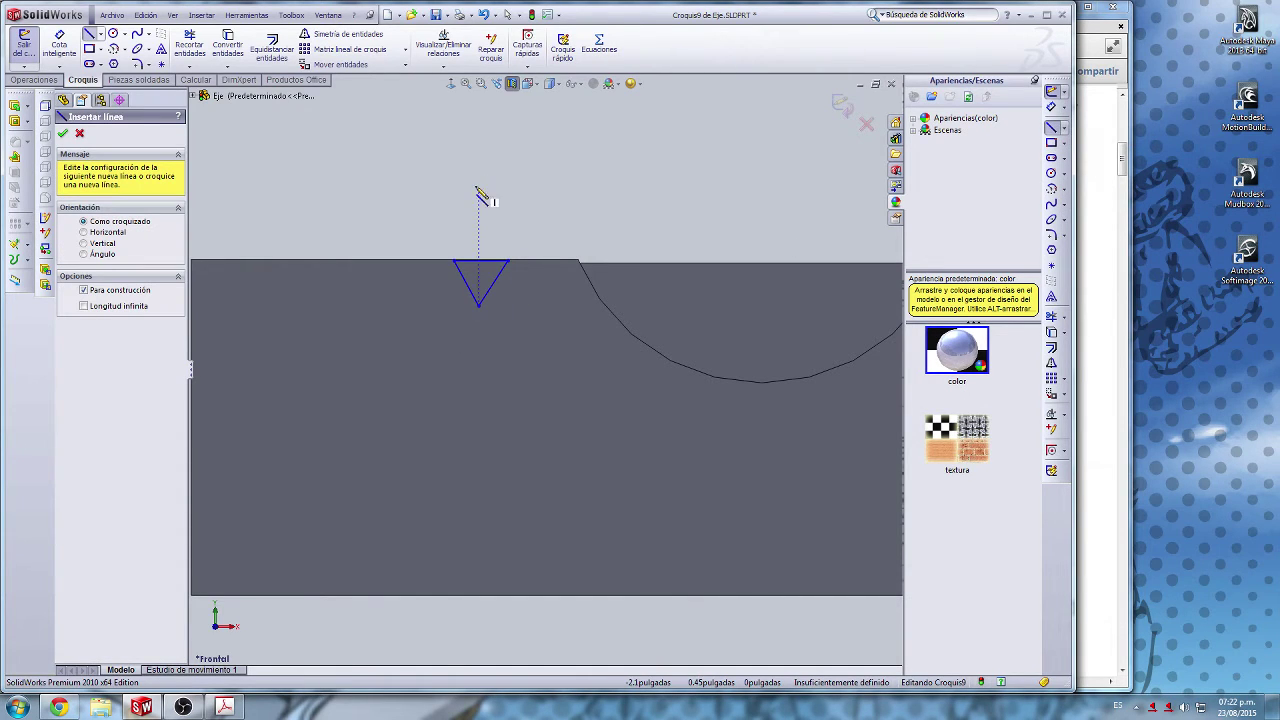
{"action": "left_click", "coordinate": [478, 187]}
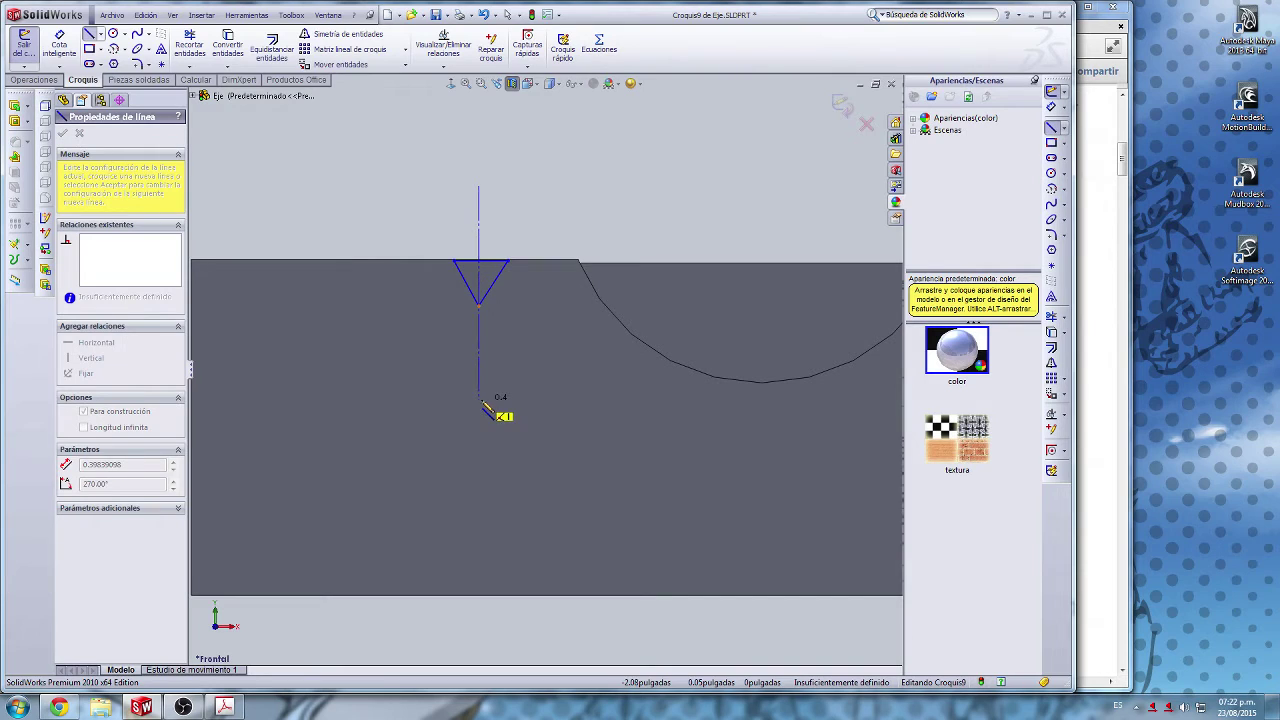
{"action": "left_click", "coordinate": [480, 401]}
{"action": "key", "text": "Escape"}
{"action": "key", "text": "Escape"}
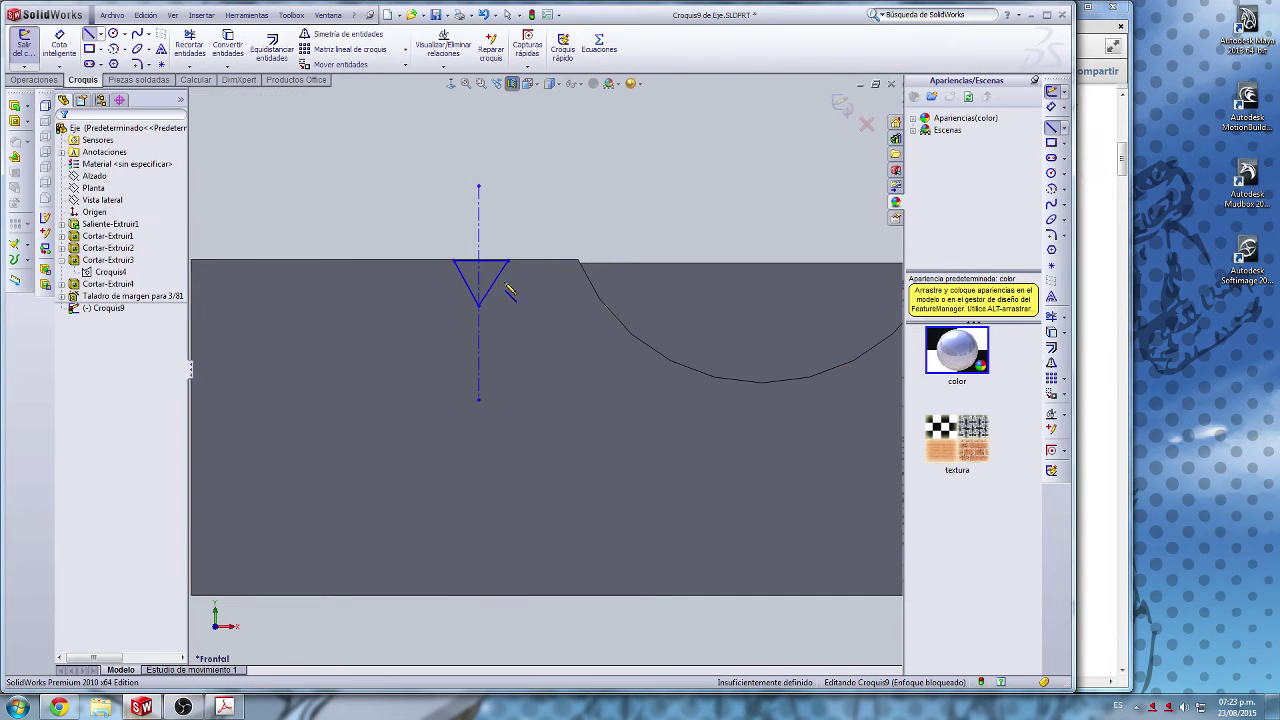
Step: Add an equal relation between the triangle's two slanted sides
{"action": "scroll", "coordinate": [423, 297], "scroll_direction": "down", "scroll_amount": 4}
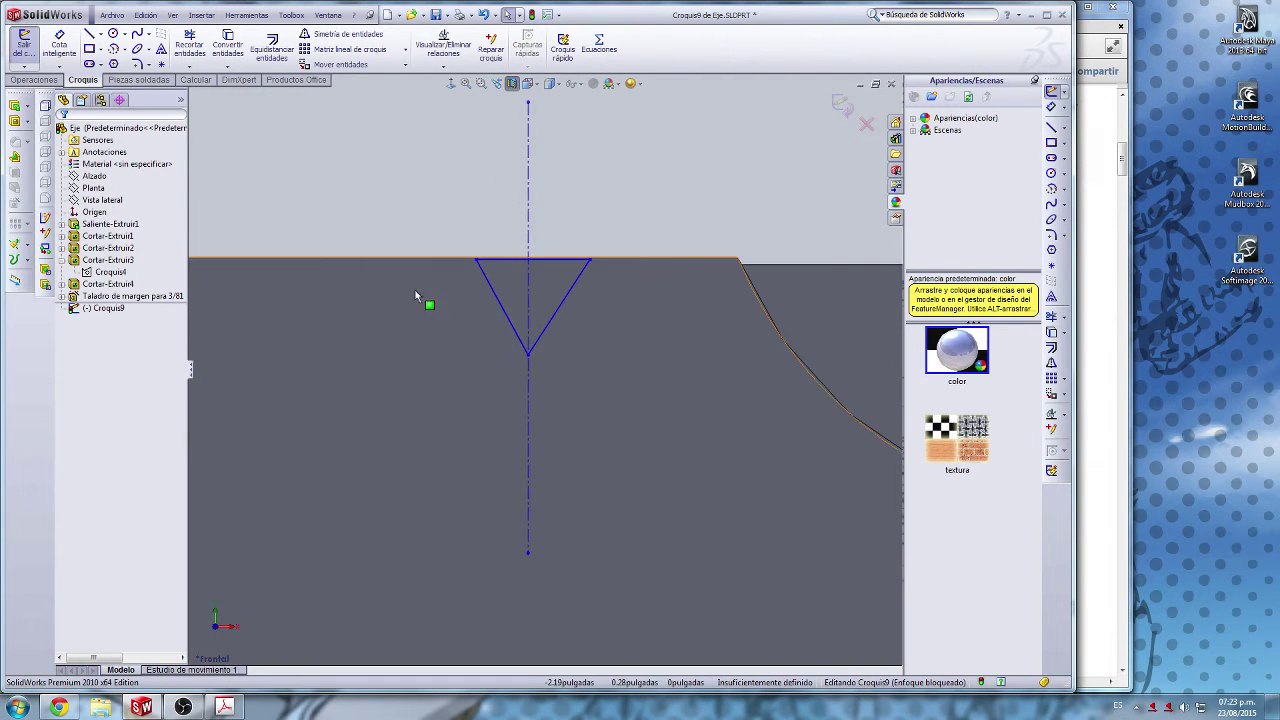
{"action": "left_click", "coordinate": [516, 306]}
{"action": "left_click", "coordinate": [605, 298], "text": "ctrl"}
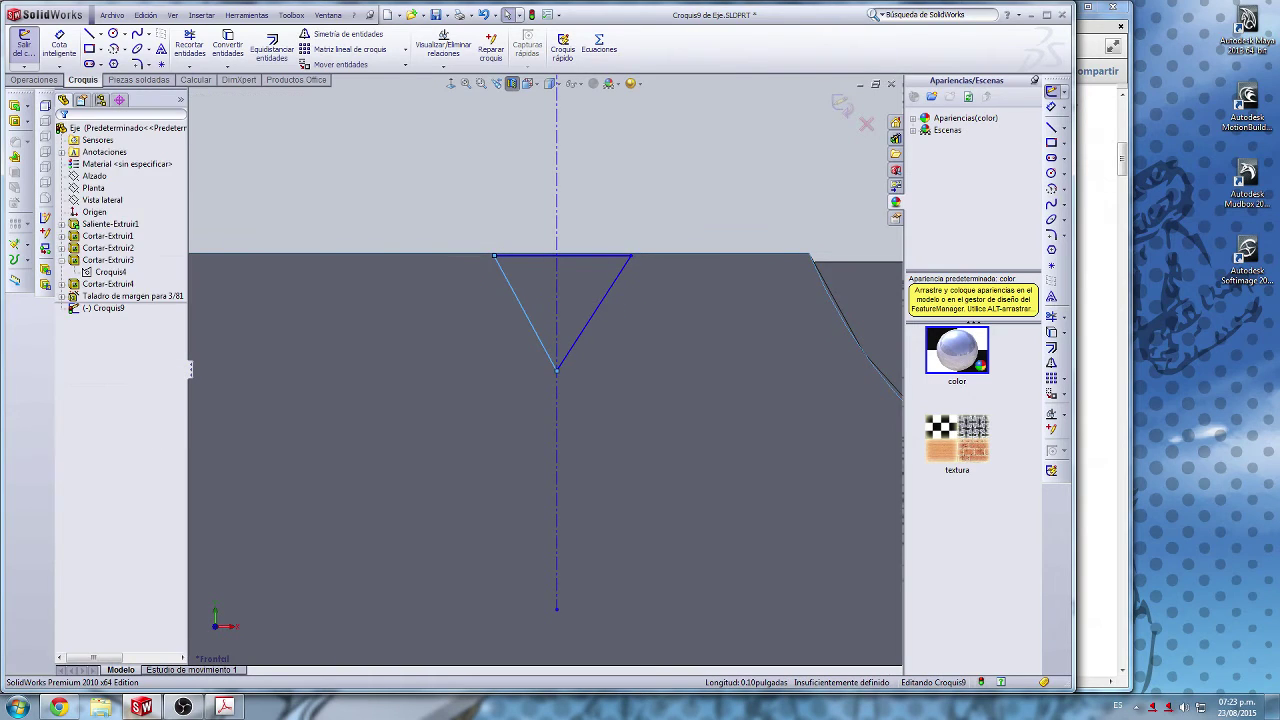
{"action": "left_click", "coordinate": [605, 298], "text": "ctrl"}
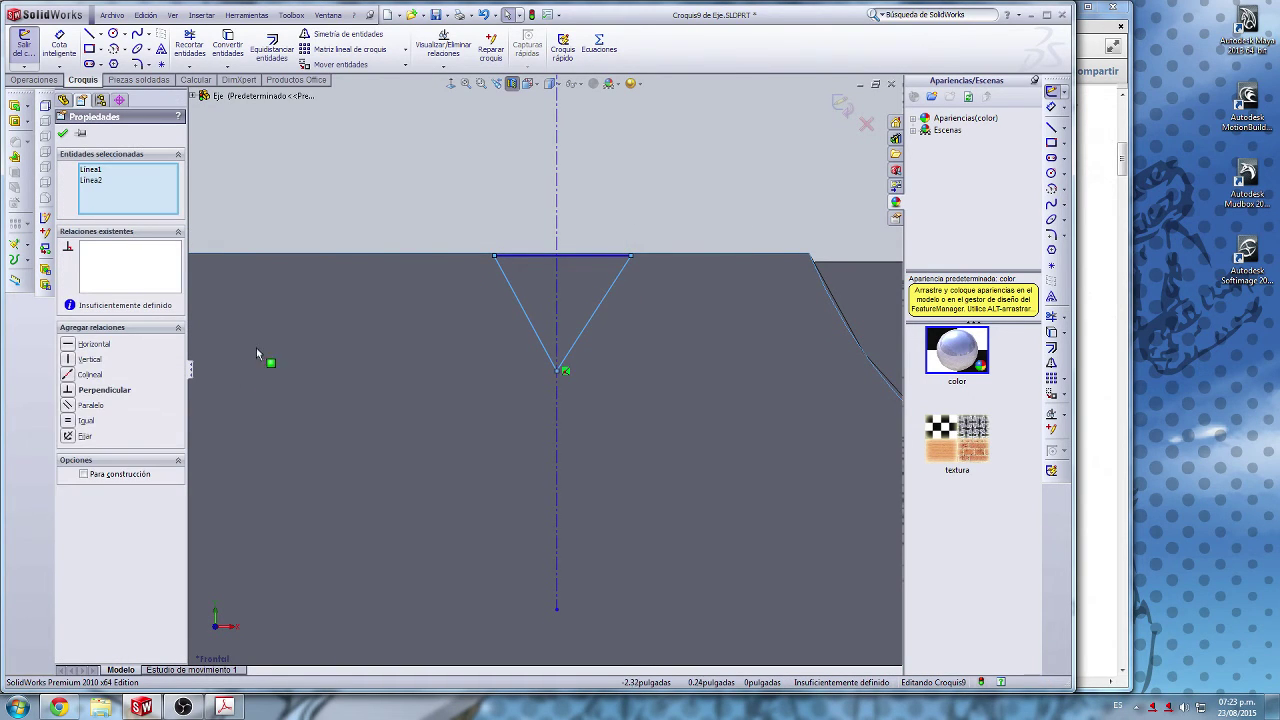
{"action": "left_click", "coordinate": [84, 420]}
{"action": "left_click", "coordinate": [651, 183]}
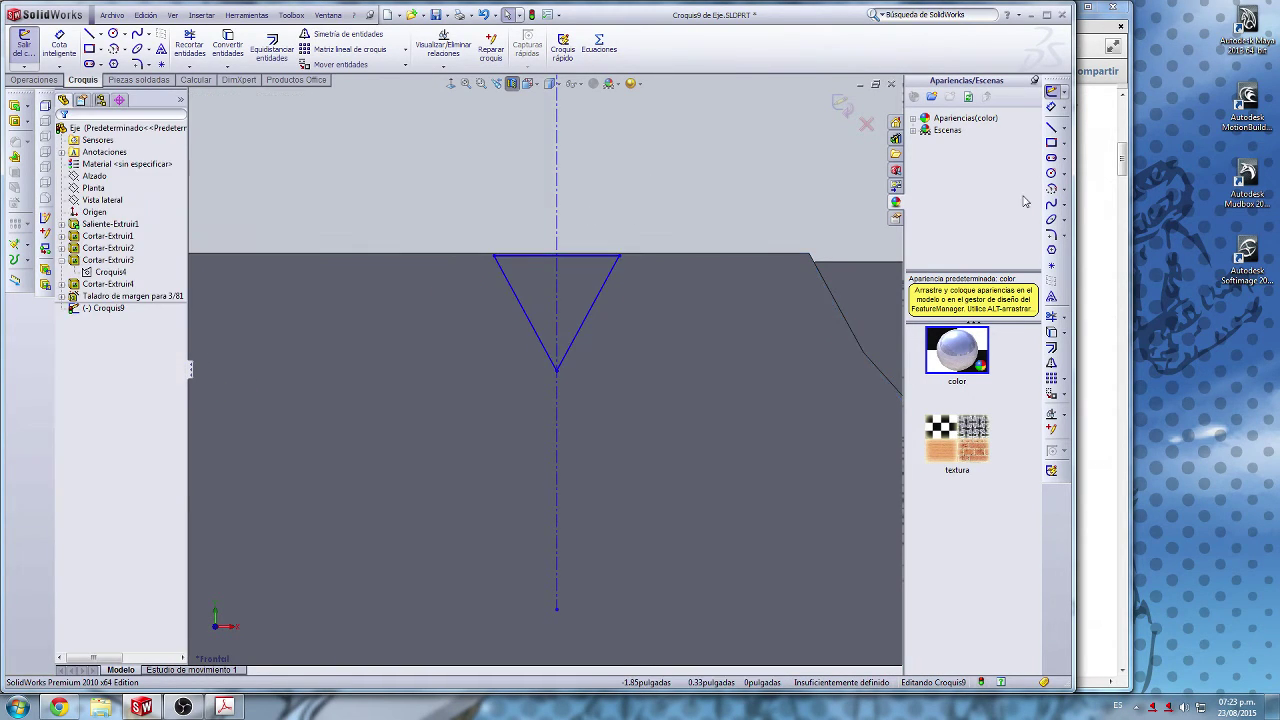
Step: Dimension the angle between the triangle's slanted side nearest the keyseat and the vertical construction line as 45°
{"action": "left_click", "coordinate": [1051, 107]}
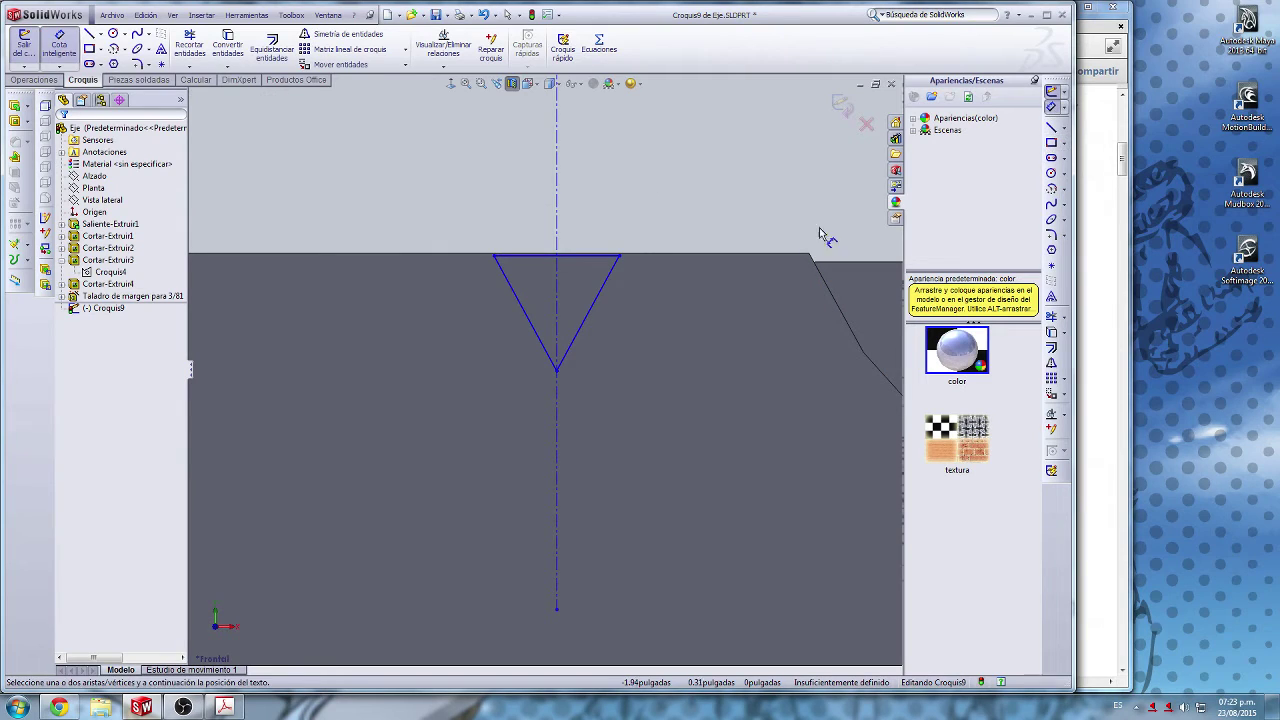
{"action": "left_click", "coordinate": [587, 316]}
{"action": "left_click", "coordinate": [557, 206]}
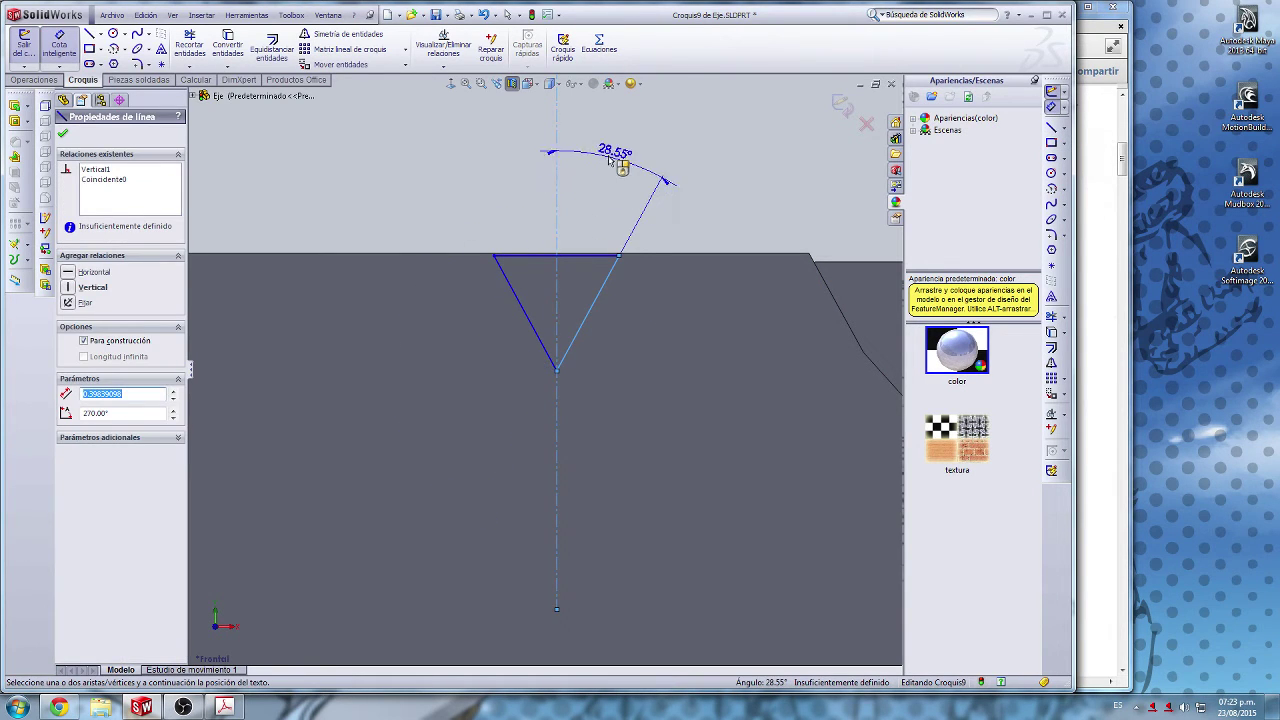
{"action": "left_click", "coordinate": [610, 162]}
{"action": "type", "text": "45"}
{"action": "key", "text": "Return"}
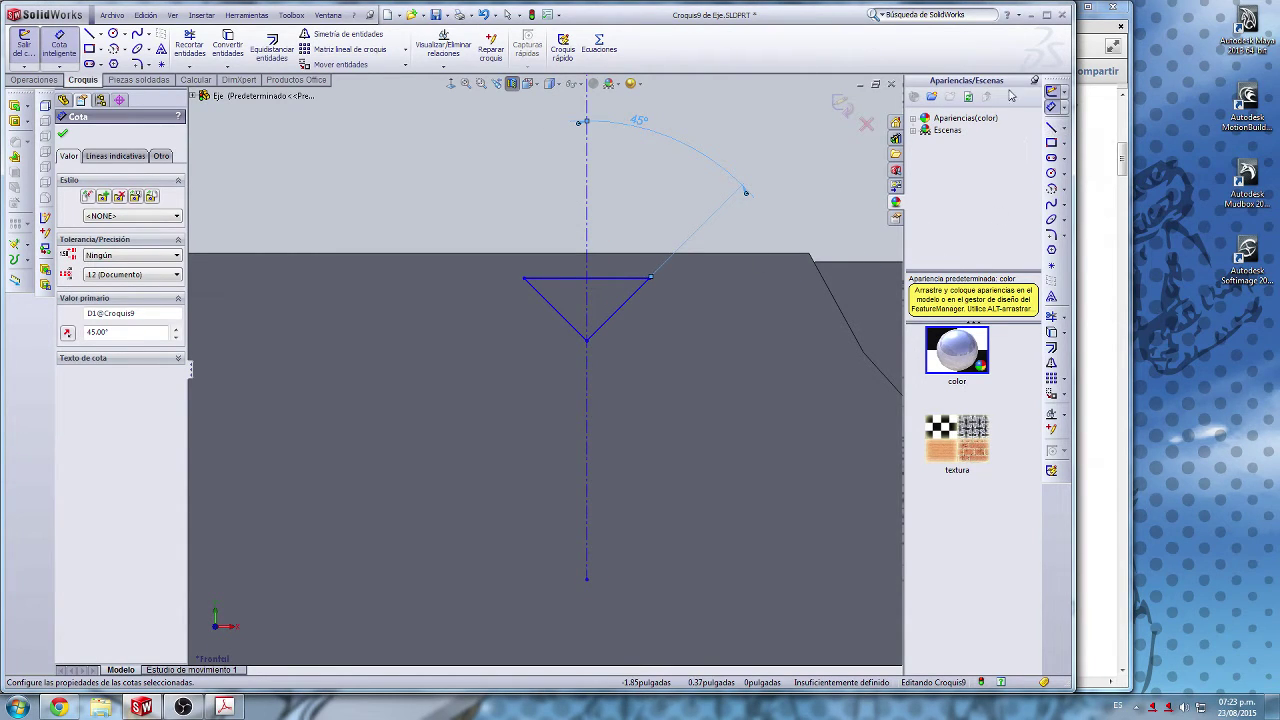
Step: Dimension the horizontal distance from the triangle's upper vertex nearest the keyseat to its lower vertex as 1/16 in (0.0625 in)
{"action": "left_click", "coordinate": [651, 277]}
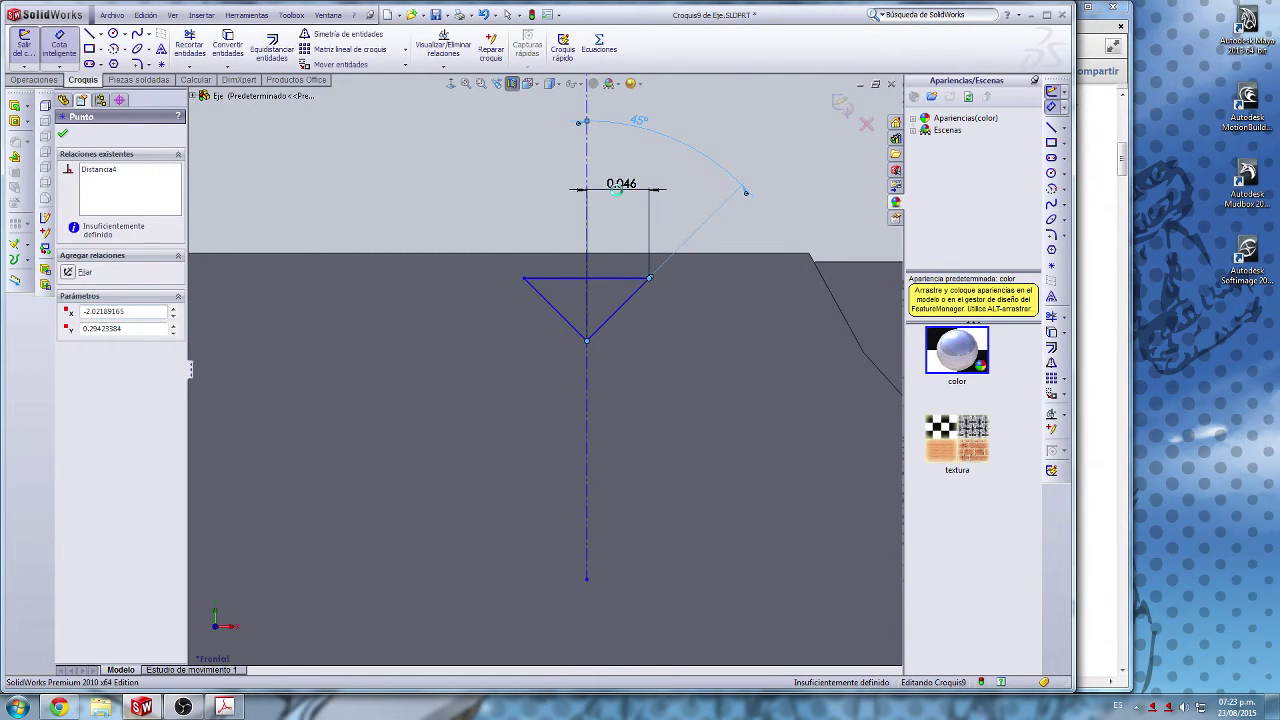
{"action": "left_click", "coordinate": [622, 192]}
{"action": "type", "text": "1/1"}
{"action": "key", "text": "Return"}
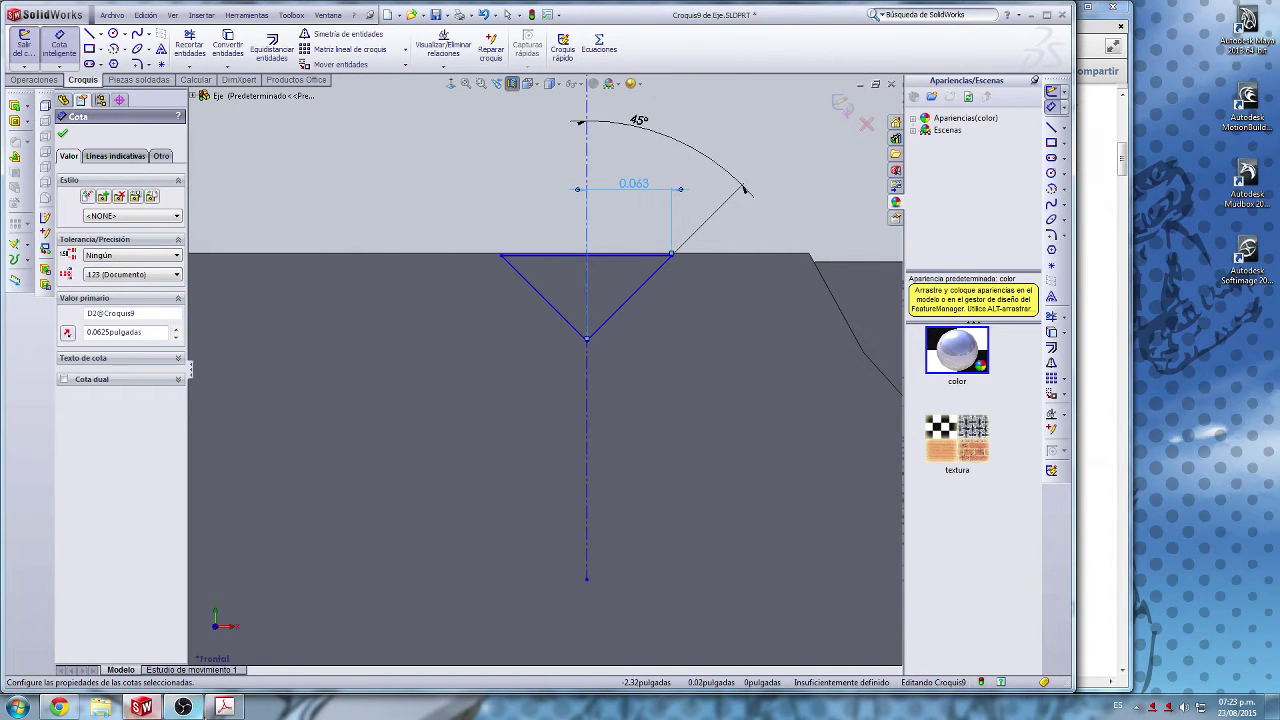
Step: Switch to the PDF drawing and examine the shaft's threaded end, including its 45°, 1/16, 15/16 and 7/16 callouts
{"action": "left_click", "coordinate": [224, 707]}
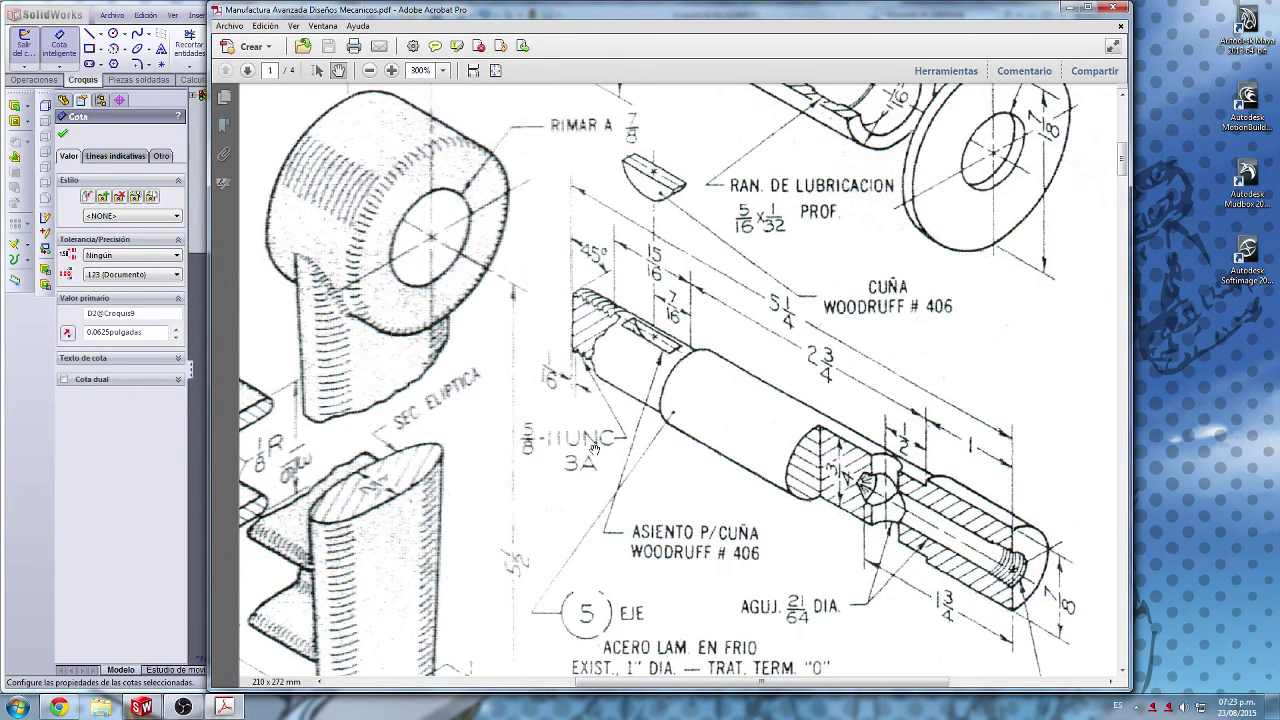
{"action": "left_click_drag", "start_coordinate": [617, 287], "coordinate": [667, 455]}
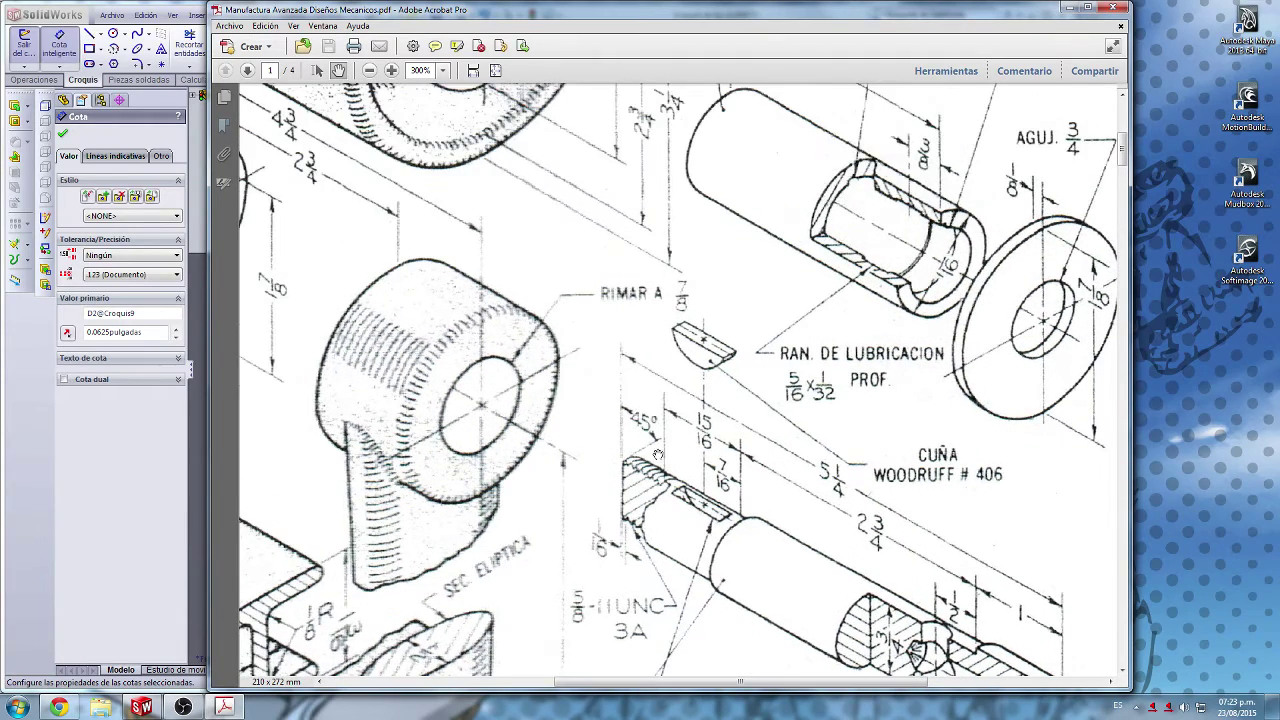
{"action": "scroll", "coordinate": [657, 455], "scroll_direction": "down", "scroll_amount": 1}
{"action": "scroll", "coordinate": [648, 441], "scroll_direction": "up", "scroll_amount": 4, "text": "ctrl"}
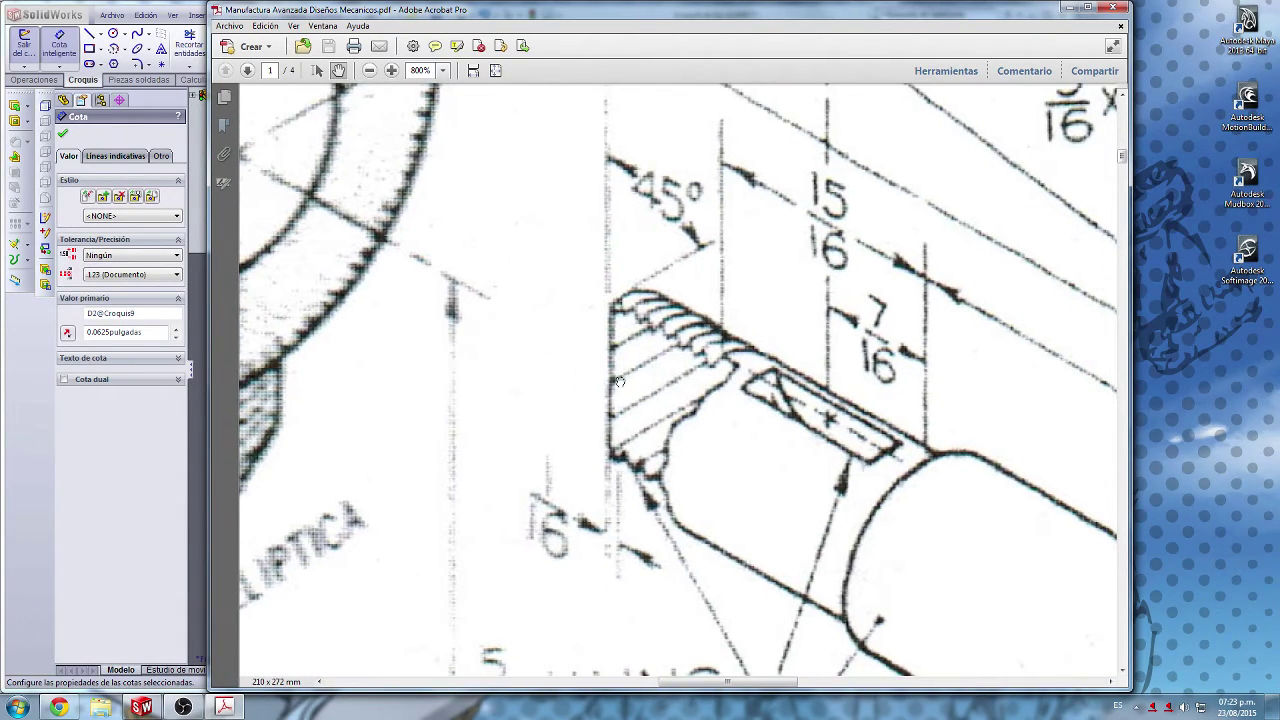
{"action": "mouse_move", "coordinate": [778, 443]}
{"action": "left_mouse_down"}
{"action": "mouse_move", "coordinate": [783, 400]}
{"action": "mouse_move", "coordinate": [737, 394]}
{"action": "left_mouse_up"}
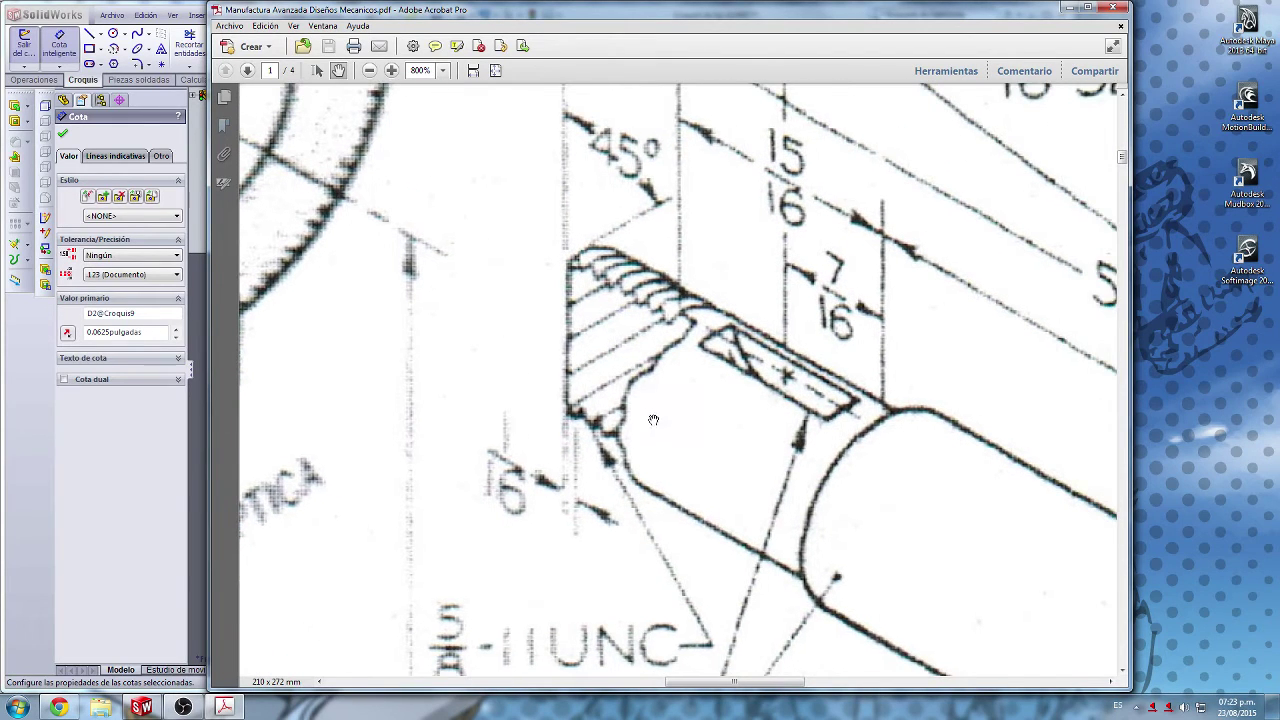
{"action": "left_click_drag", "start_coordinate": [685, 493], "coordinate": [696, 465]}
{"action": "scroll", "coordinate": [710, 245], "scroll_direction": "up", "scroll_amount": 3}
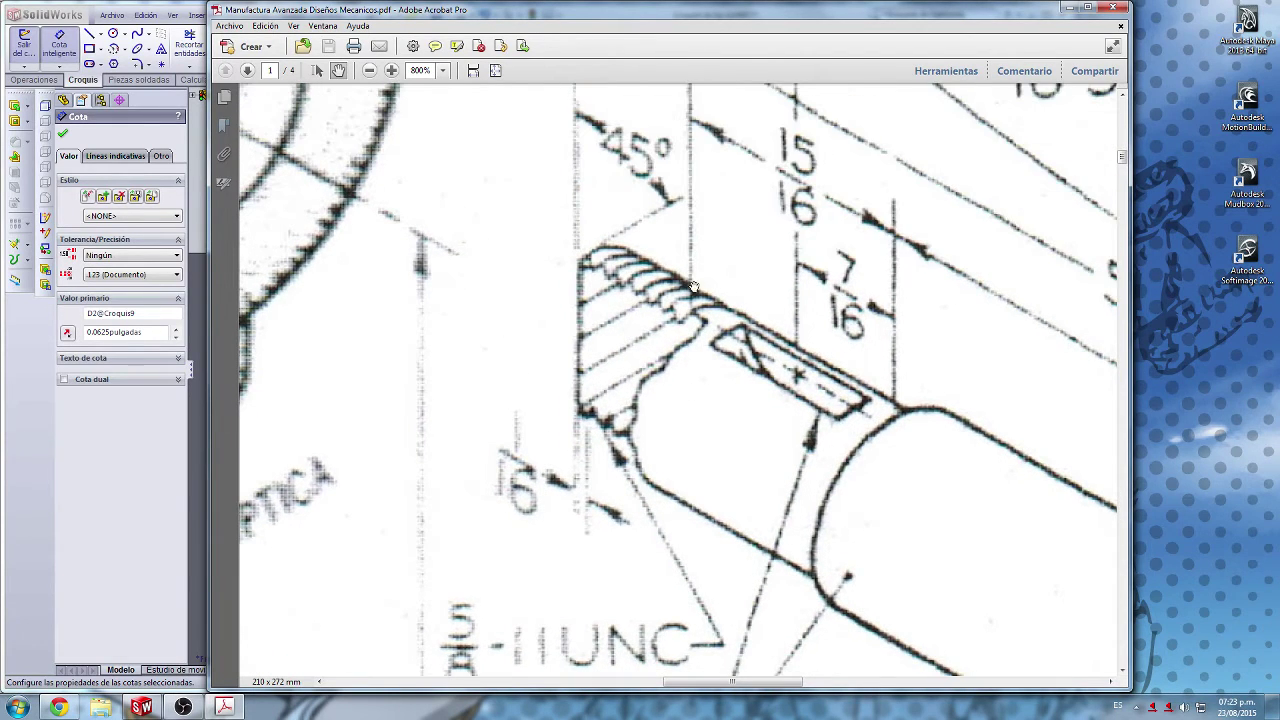
{"action": "left_click_drag", "start_coordinate": [778, 426], "coordinate": [758, 368]}
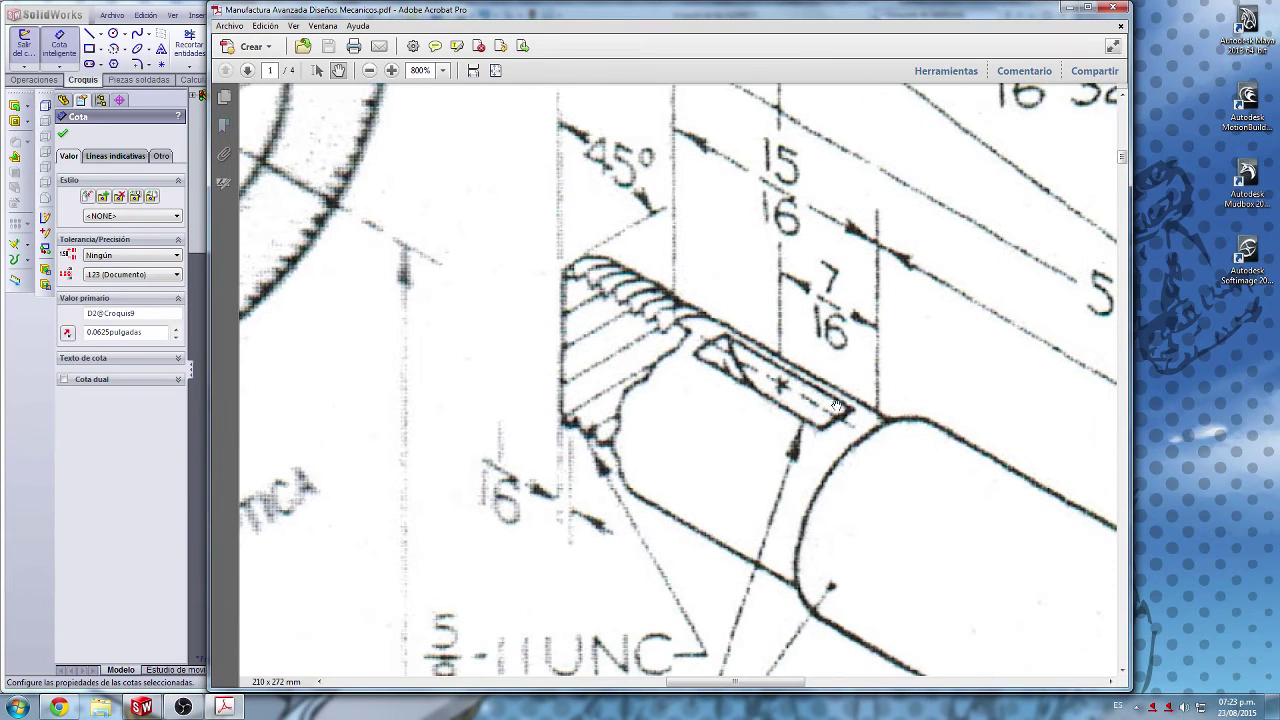
{"action": "left_click_drag", "start_coordinate": [826, 269], "coordinate": [770, 297]}
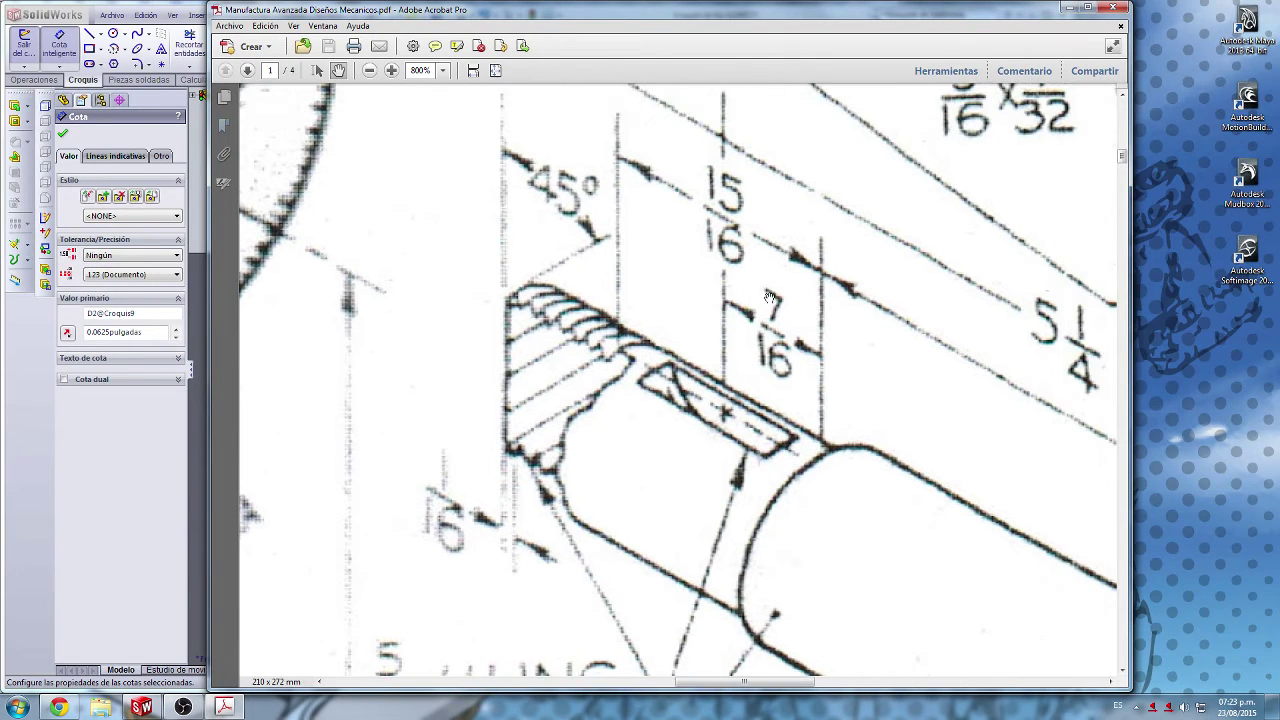
Step: Switch back to SolidWorks, clear the dimension selection and save the Eje part
{"action": "left_click", "coordinate": [100, 475]}
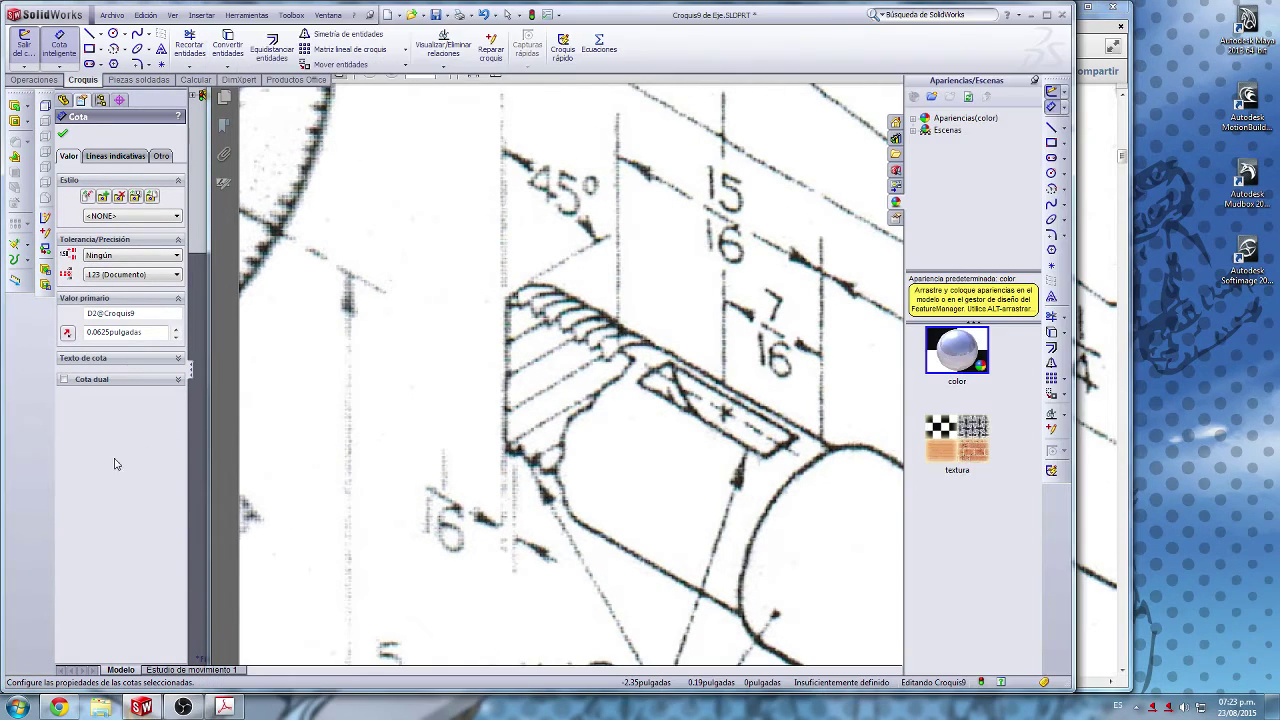
{"action": "left_click", "coordinate": [142, 707]}
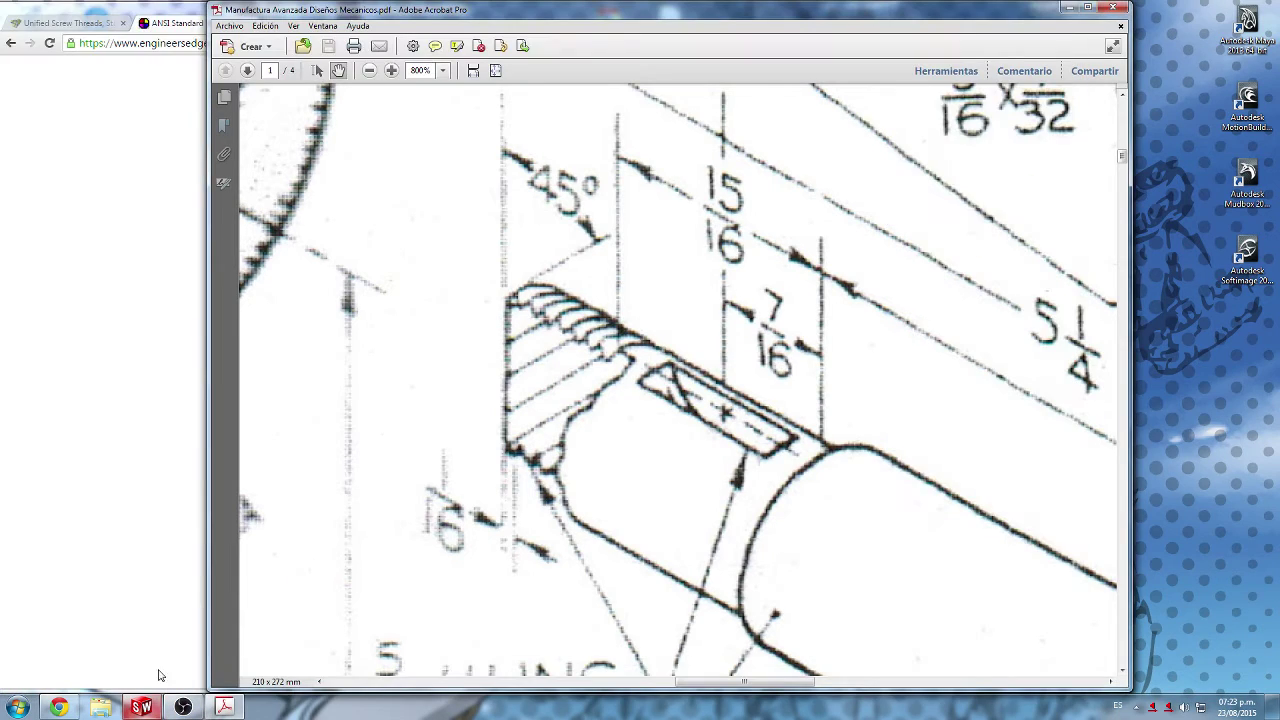
{"action": "left_click", "coordinate": [1066, 8]}
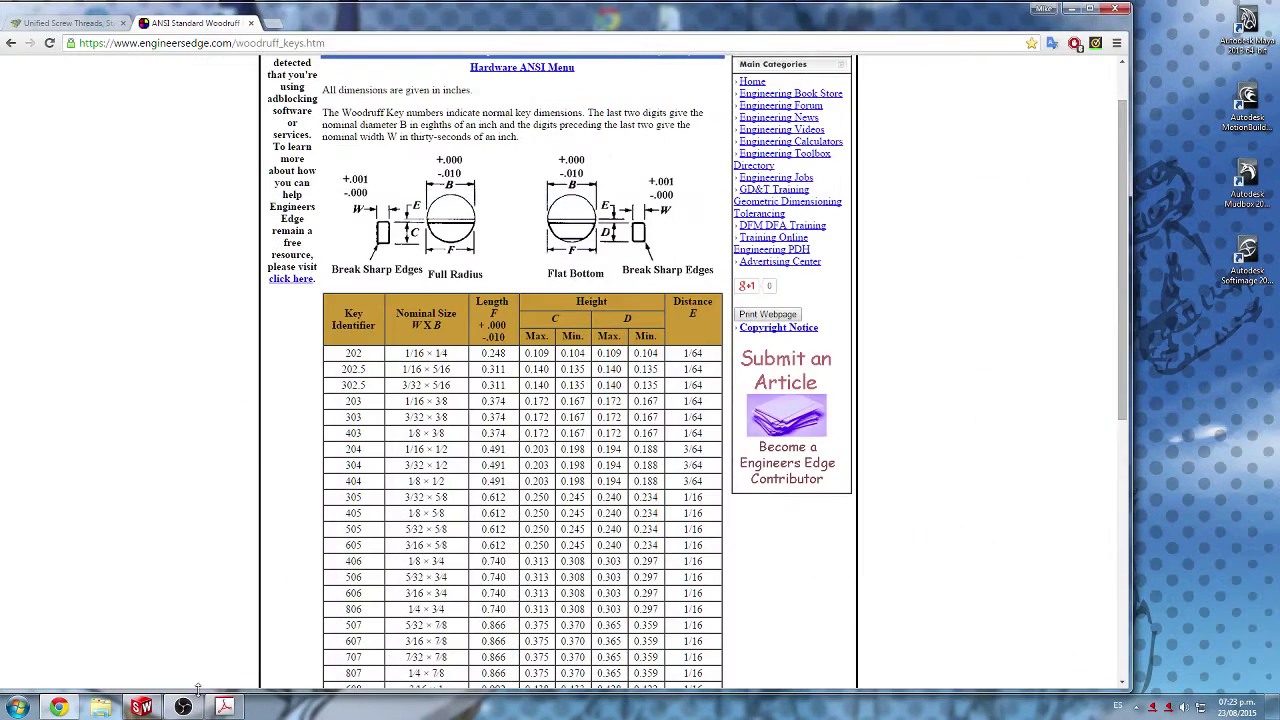
{"action": "left_click", "coordinate": [142, 707]}
{"action": "left_click", "coordinate": [732, 430]}
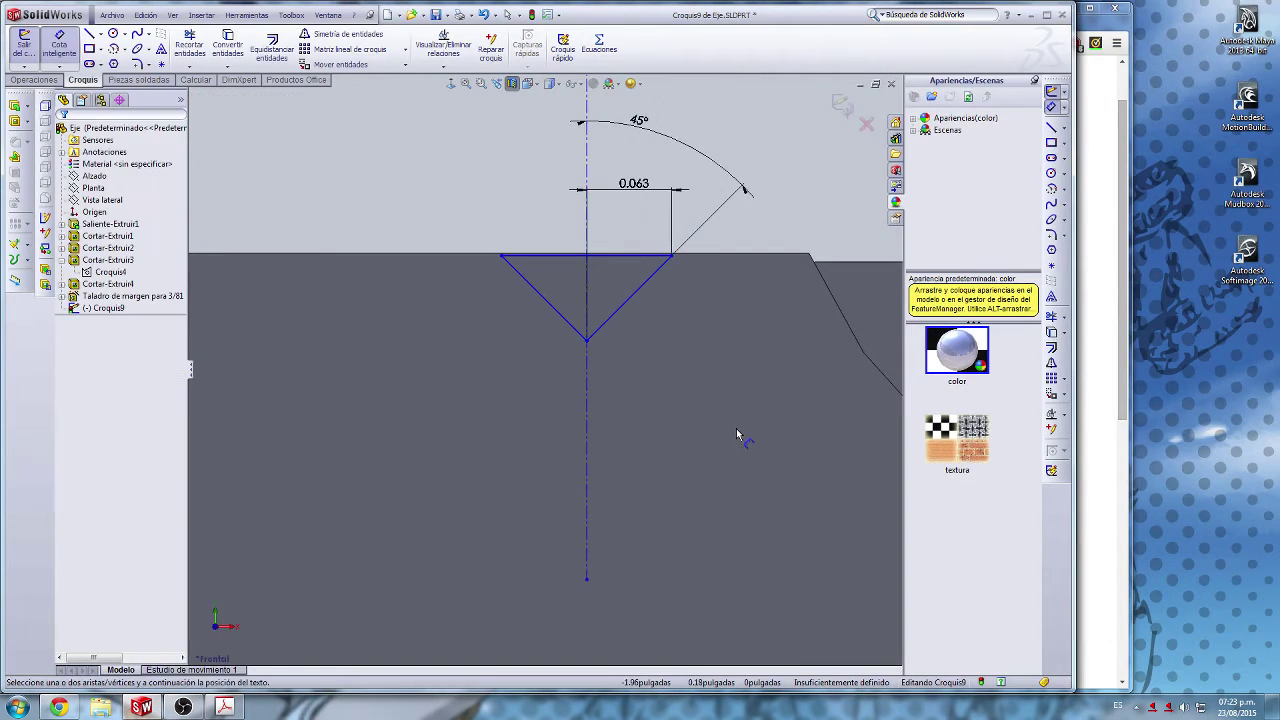
{"action": "scroll", "coordinate": [730, 425], "scroll_direction": "up", "scroll_amount": 7}
{"action": "left_click", "coordinate": [116, 20]}
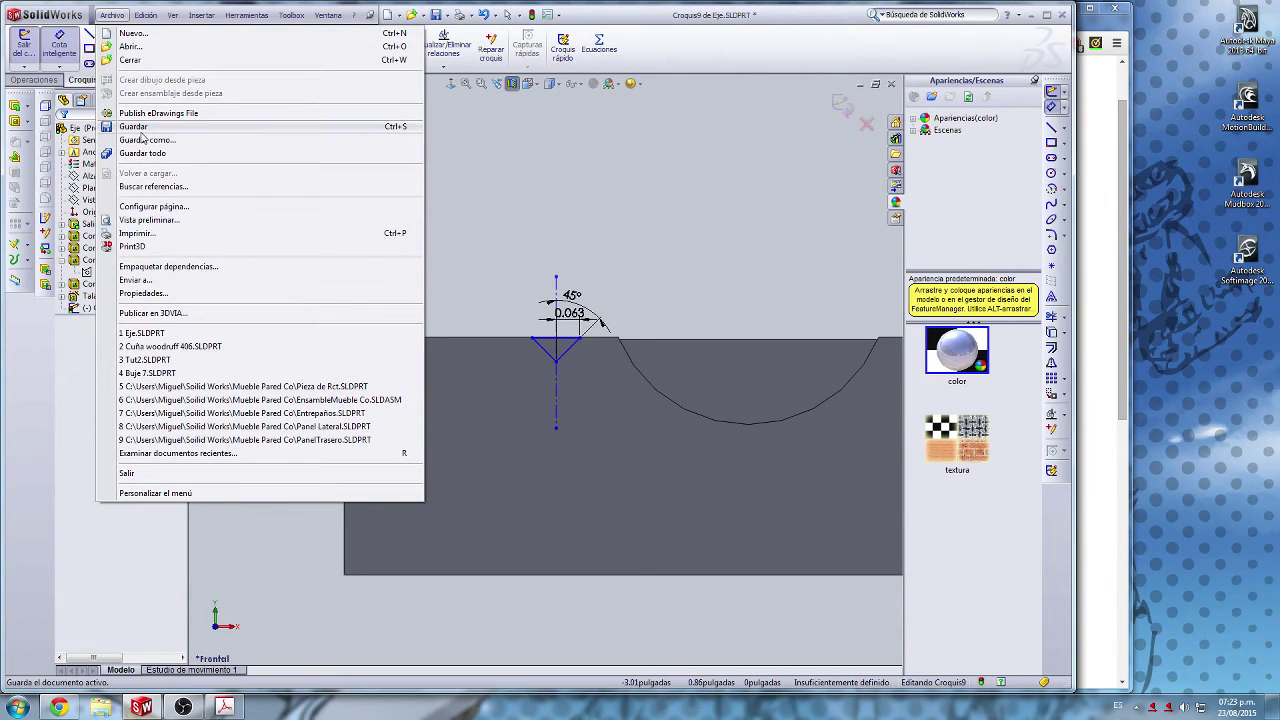
{"action": "left_click", "coordinate": [138, 127]}
{"action": "scroll", "coordinate": [506, 431], "scroll_direction": "up", "scroll_amount": 3}
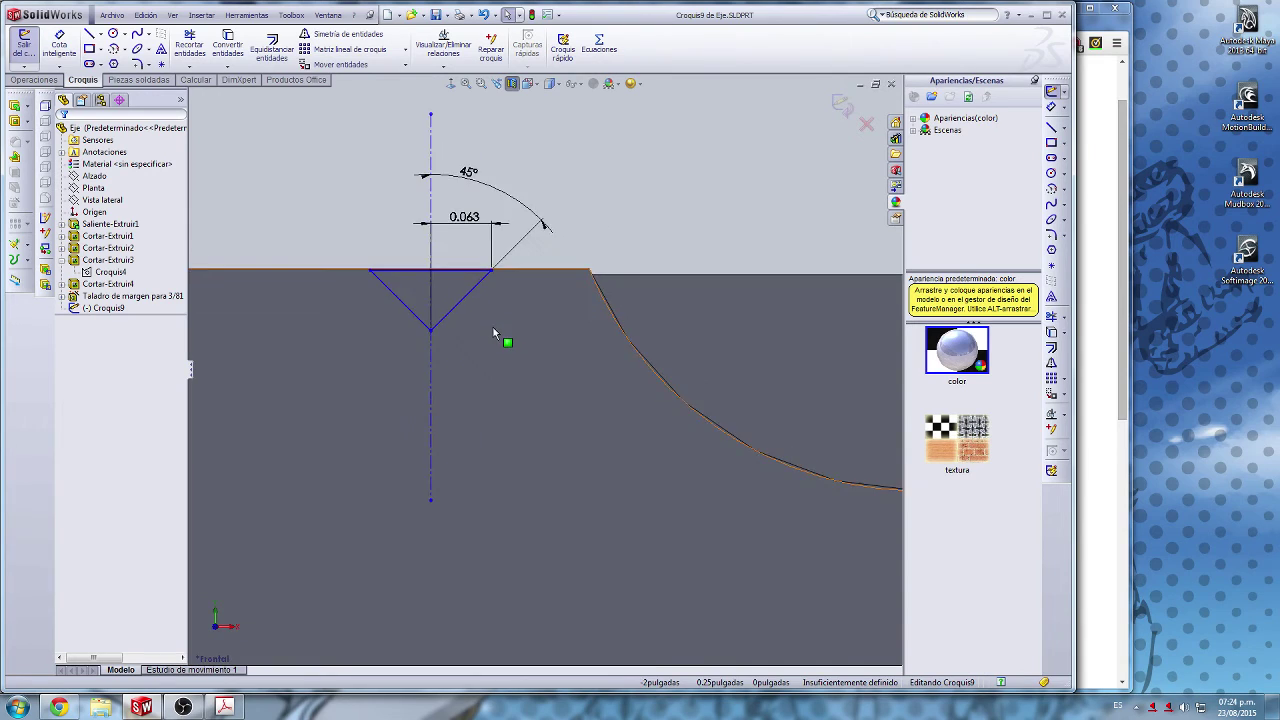
{"action": "scroll", "coordinate": [500, 337], "scroll_direction": "down", "scroll_amount": 5}
{"action": "scroll", "coordinate": [557, 324], "scroll_direction": "up", "scroll_amount": 3}
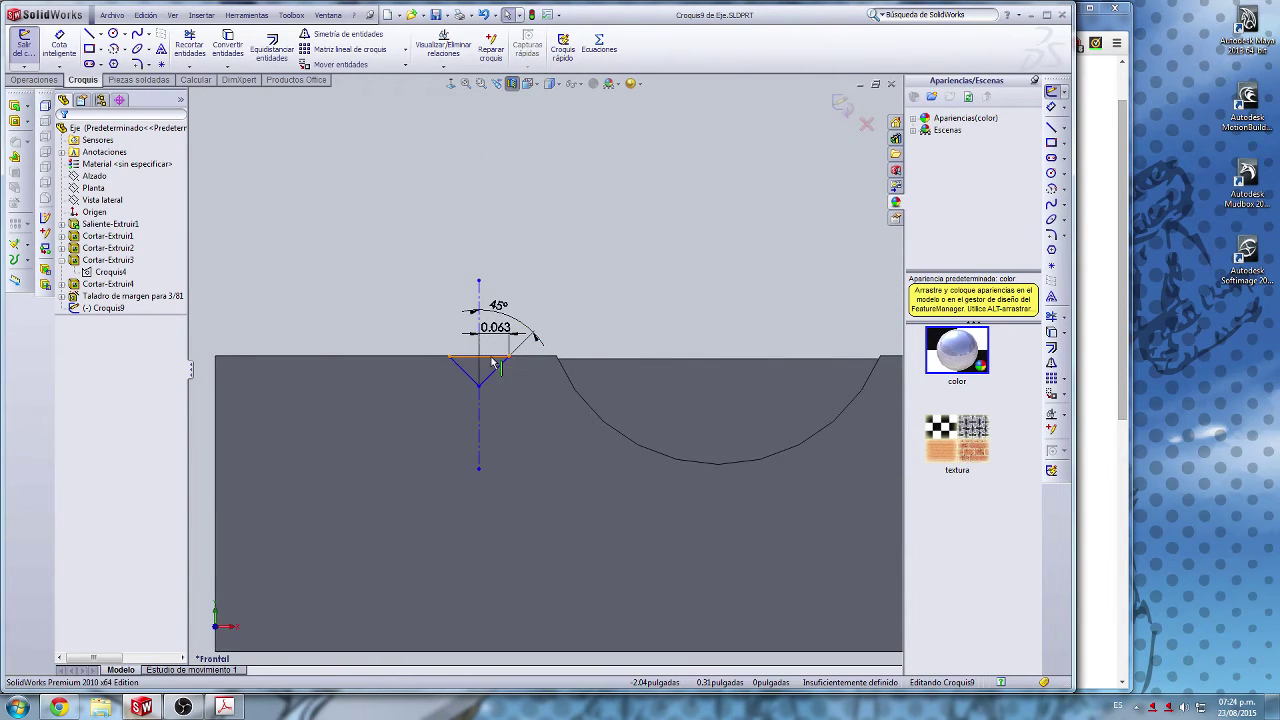
{"action": "scroll", "coordinate": [480, 360], "scroll_direction": "up", "scroll_amount": 4}
{"action": "scroll", "coordinate": [480, 432], "scroll_direction": "down", "scroll_amount": 5}
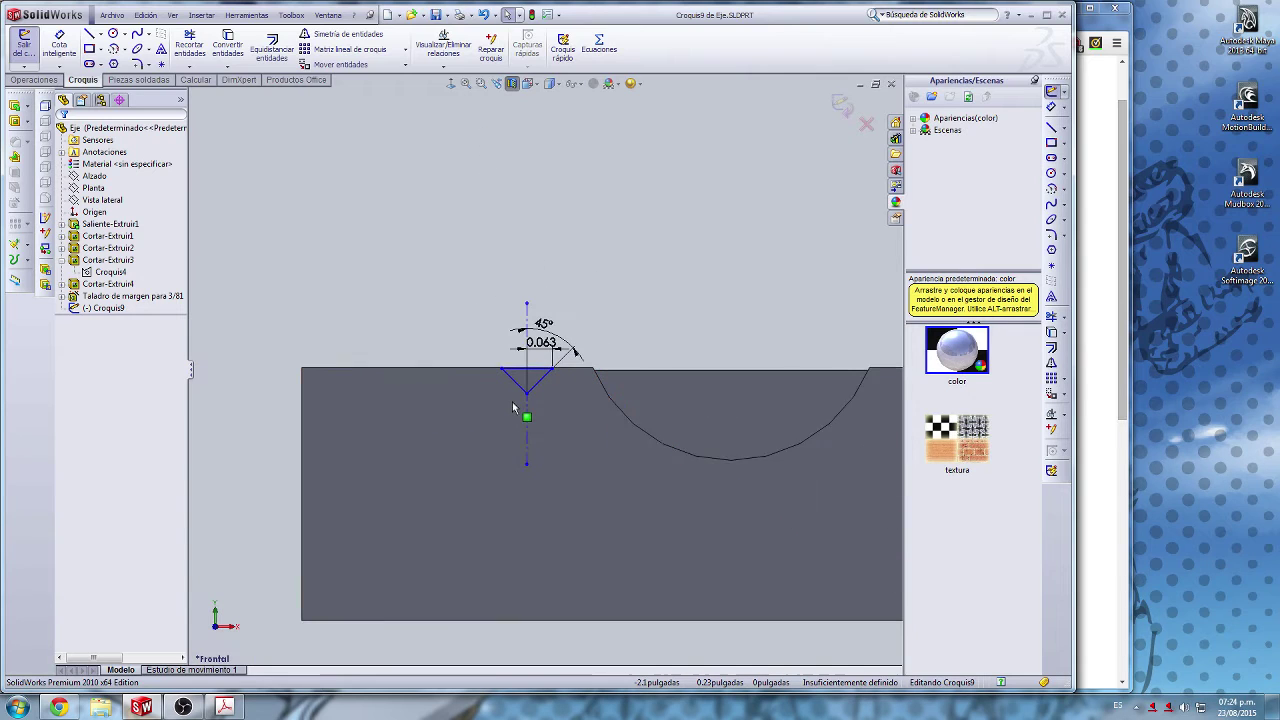
Step: Delete the horizontal dimension between the triangle's upper vertex nearest the keyseat and its lower vertex
{"action": "scroll", "coordinate": [549, 419], "scroll_direction": "down", "scroll_amount": 2}
{"action": "scroll", "coordinate": [523, 431], "scroll_direction": "up", "scroll_amount": 2}
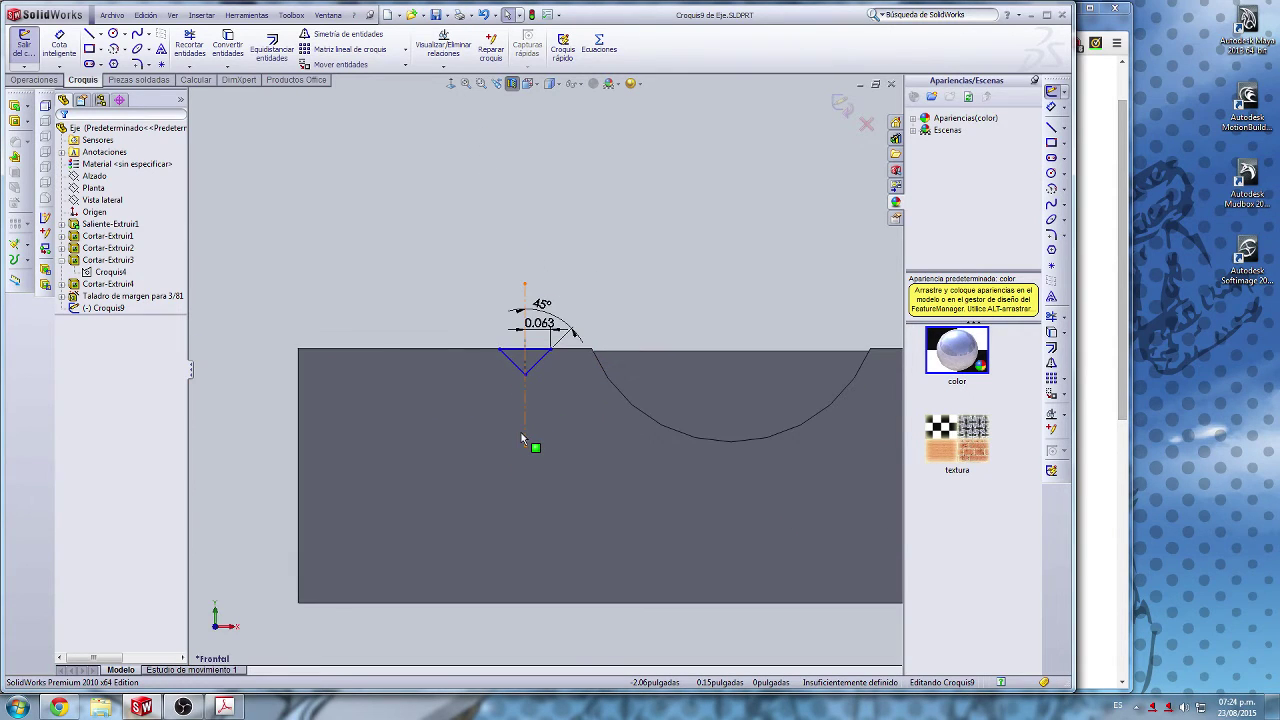
{"action": "scroll", "coordinate": [525, 338], "scroll_direction": "up", "scroll_amount": 3}
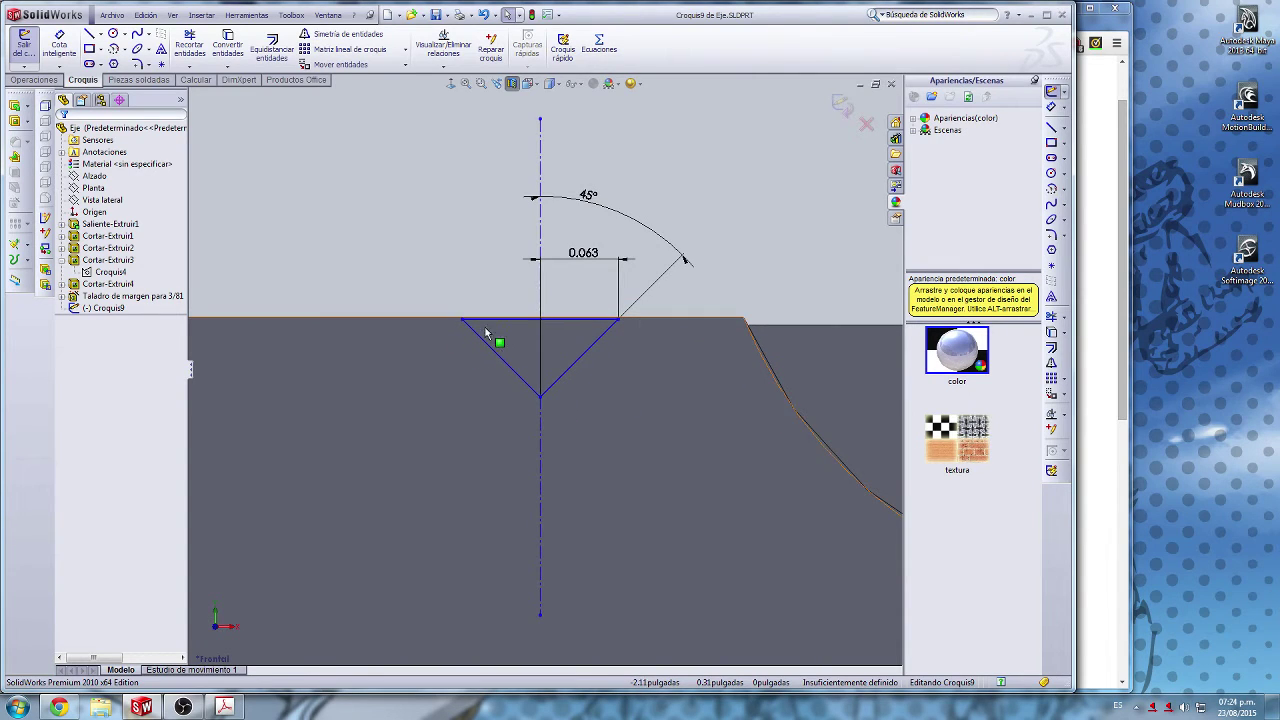
{"action": "double_click", "coordinate": [585, 256]}
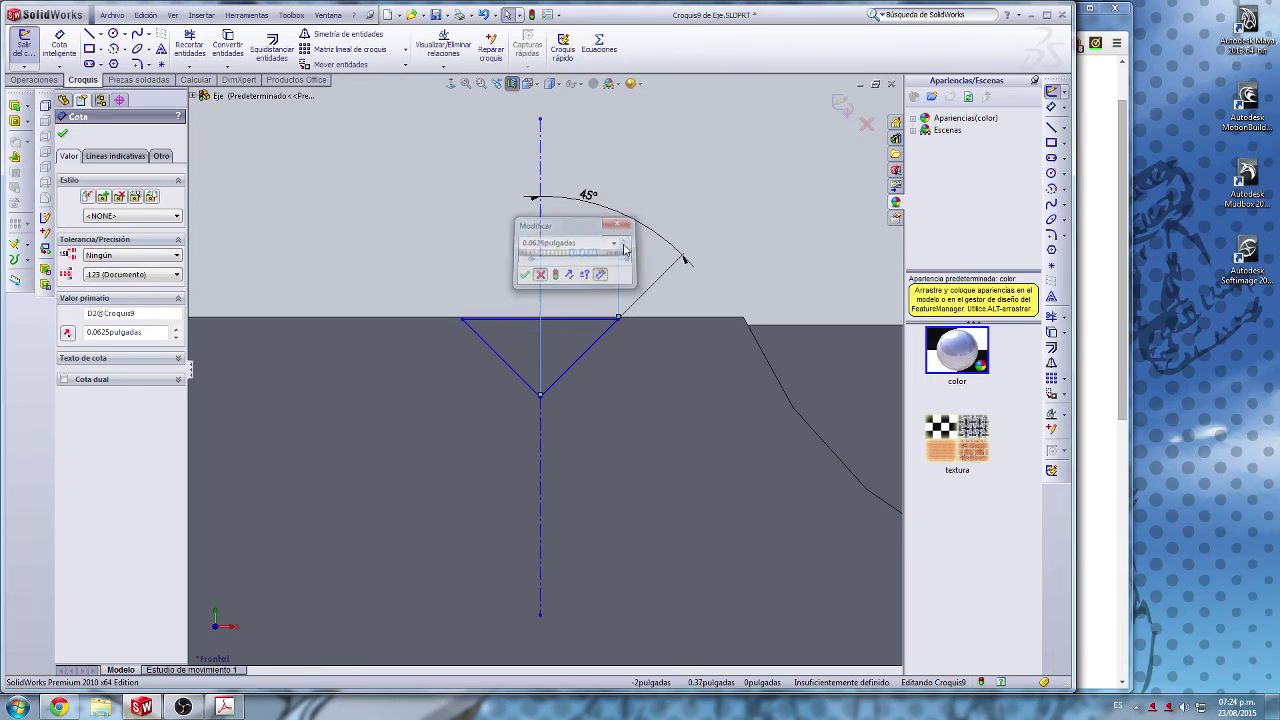
{"action": "left_click", "coordinate": [538, 276]}
{"action": "double_click", "coordinate": [586, 254]}
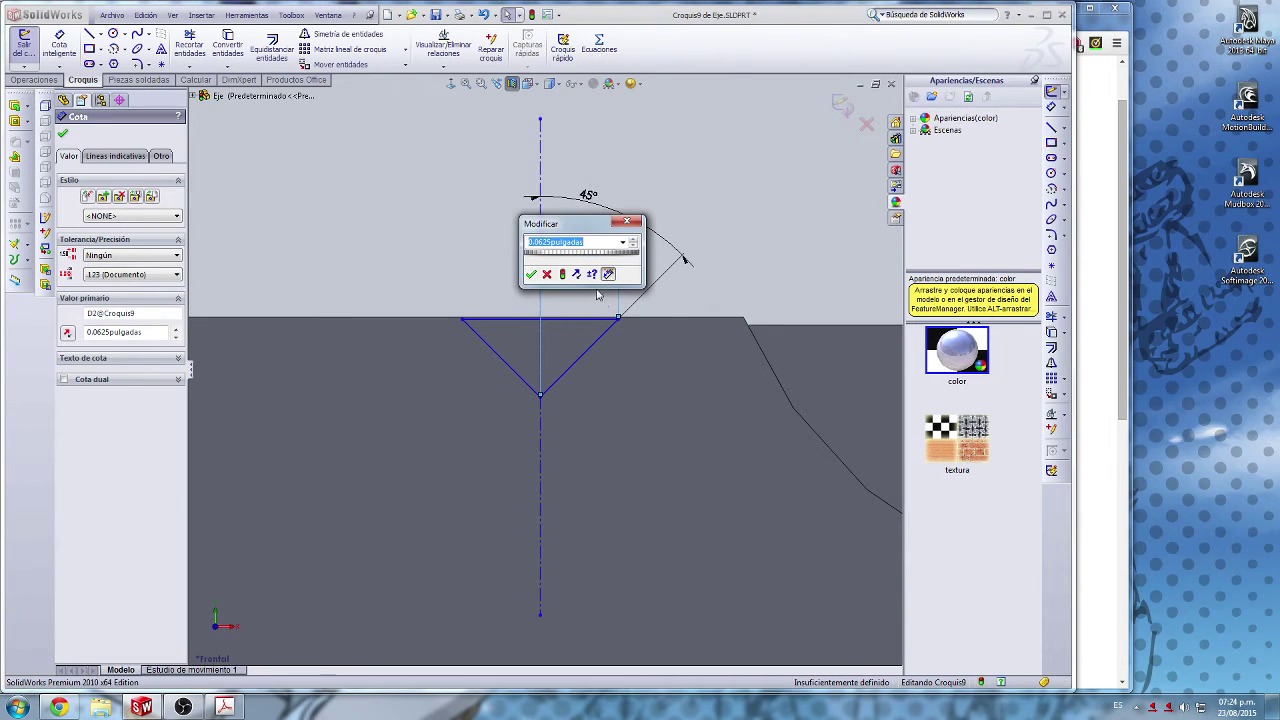
{"action": "left_click", "coordinate": [632, 221]}
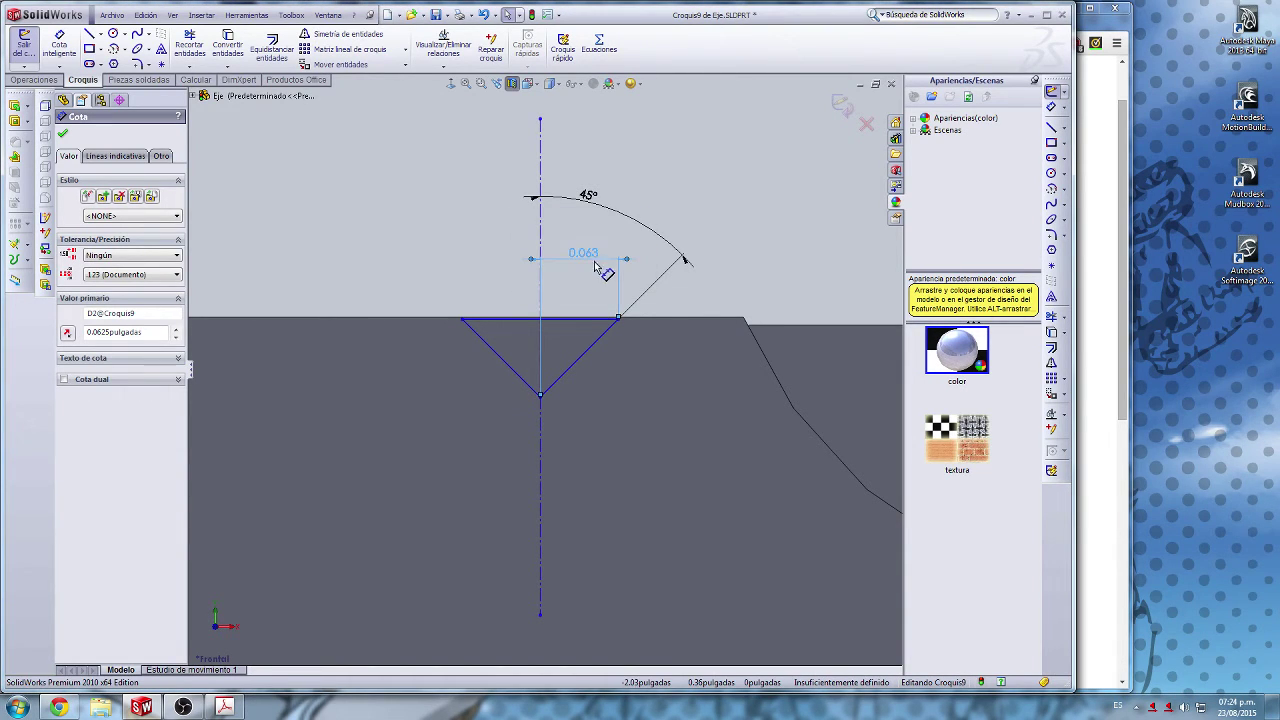
{"action": "key", "text": "Delete"}
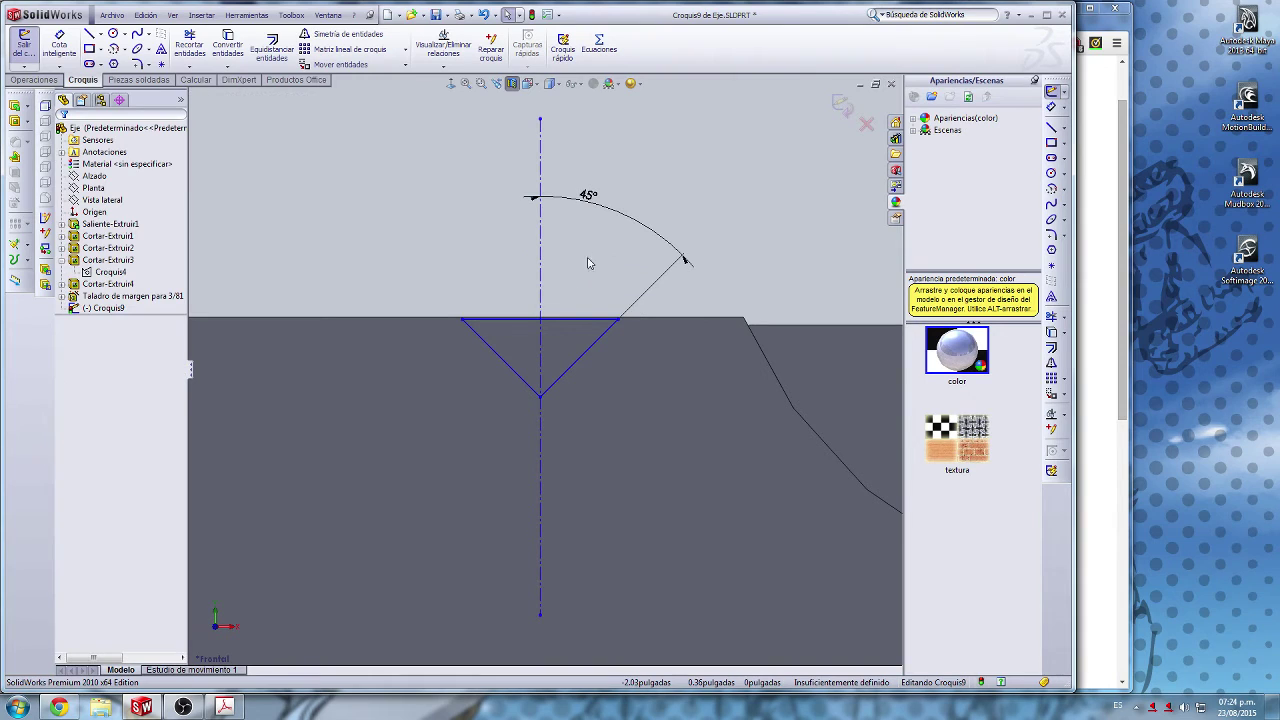
Step: Dimension the full width between the triangle's two upper vertices as 1/16 in
{"action": "left_click", "coordinate": [1051, 108]}
{"action": "left_click", "coordinate": [462, 319]}
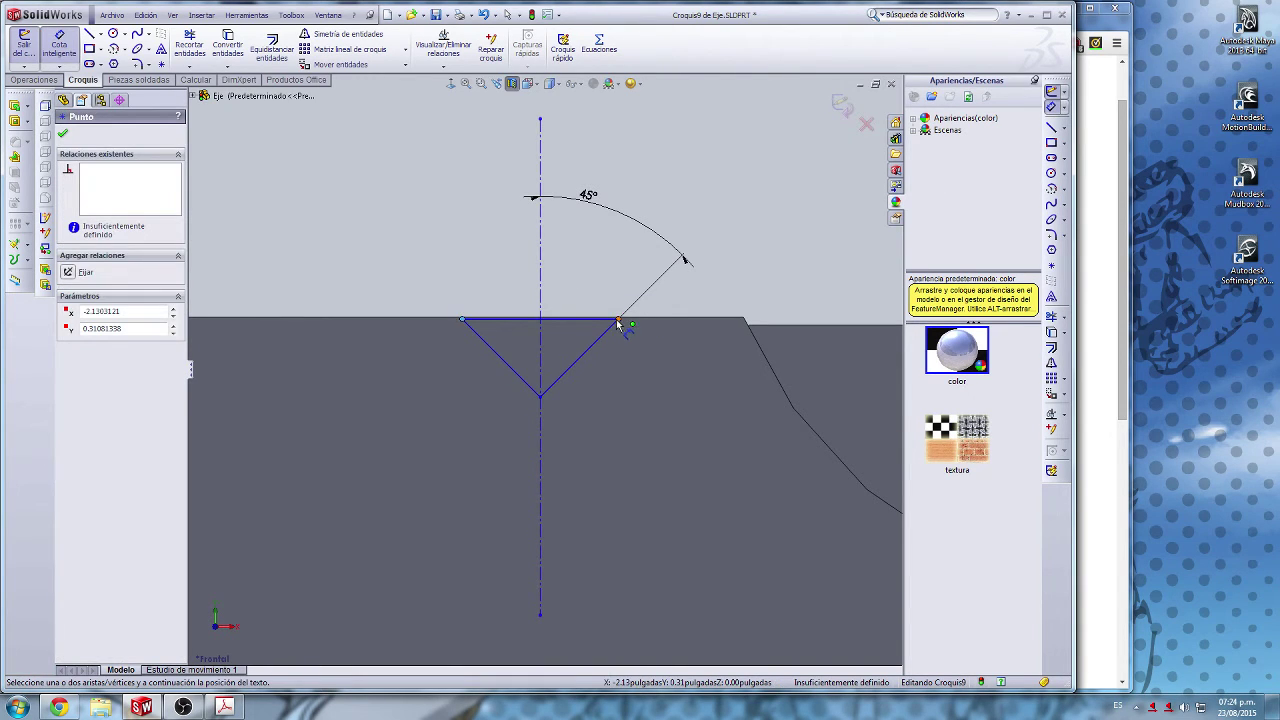
{"action": "left_click", "coordinate": [619, 320]}
{"action": "left_click", "coordinate": [531, 250]}
{"action": "type", "text": "1/1"}
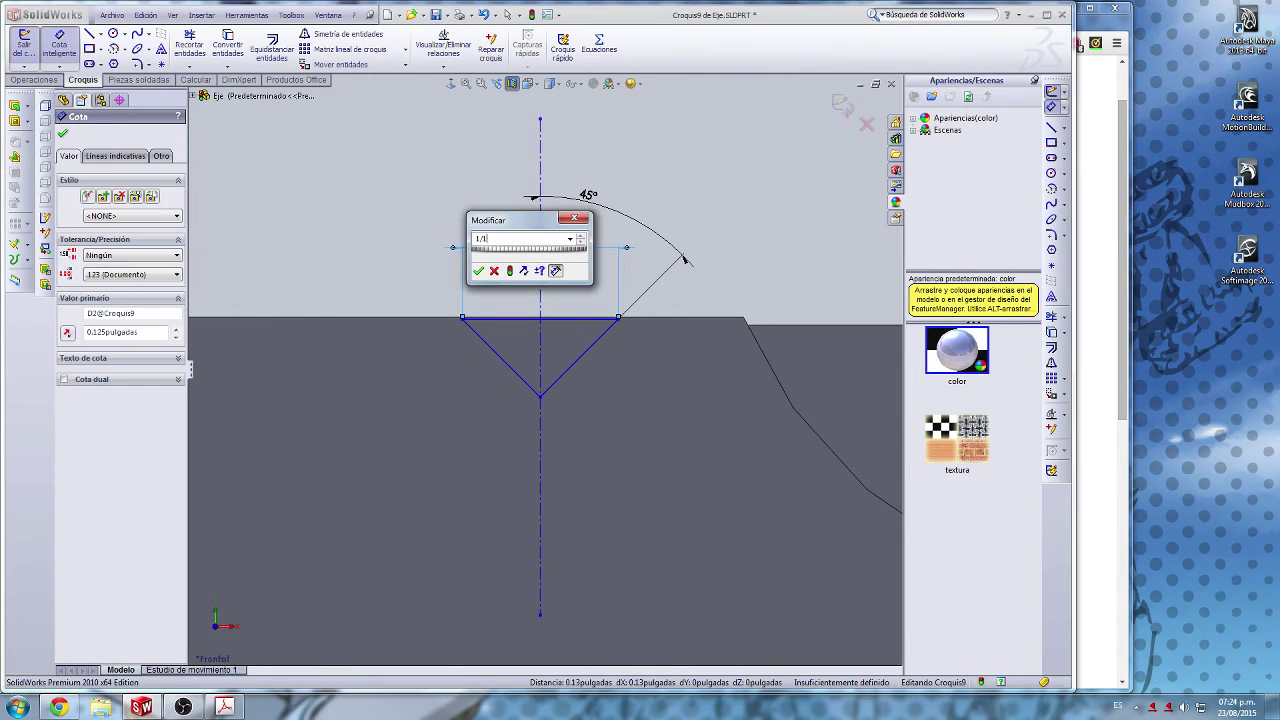
{"action": "type", "text": "6"}
{"action": "key", "text": "Return"}
Step: Add a horizontal dimension from the shaft's shoulder edge to the triangle's upper vertex nearest the keyseat
{"action": "scroll", "coordinate": [654, 406], "scroll_direction": "up", "scroll_amount": 5}
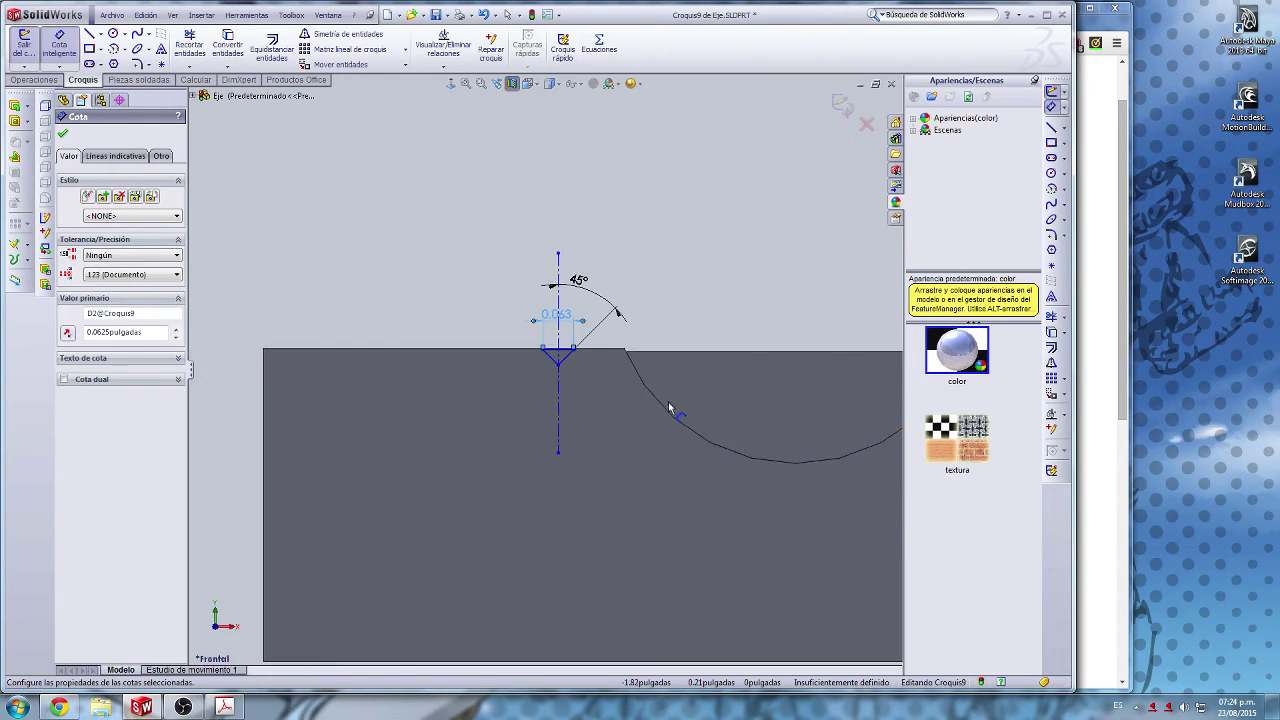
{"action": "scroll", "coordinate": [540, 400], "scroll_direction": "up", "scroll_amount": 4}
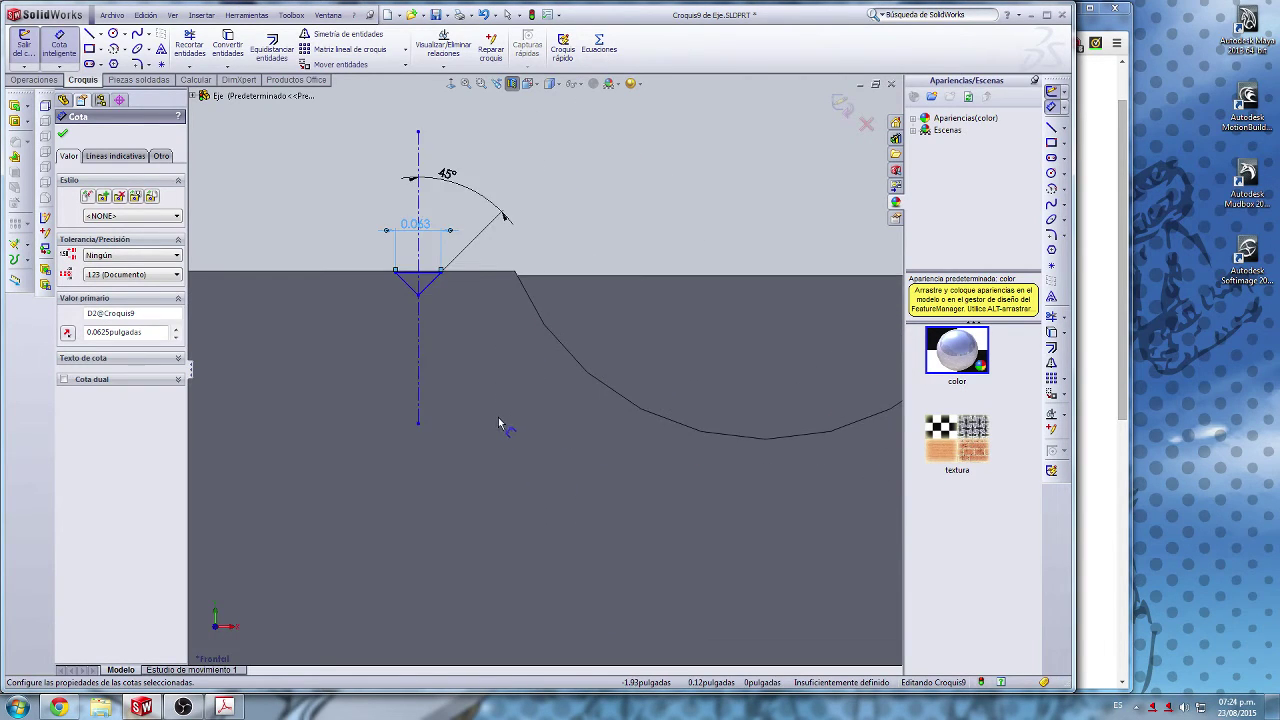
{"action": "scroll", "coordinate": [532, 382], "scroll_direction": "down", "scroll_amount": 2}
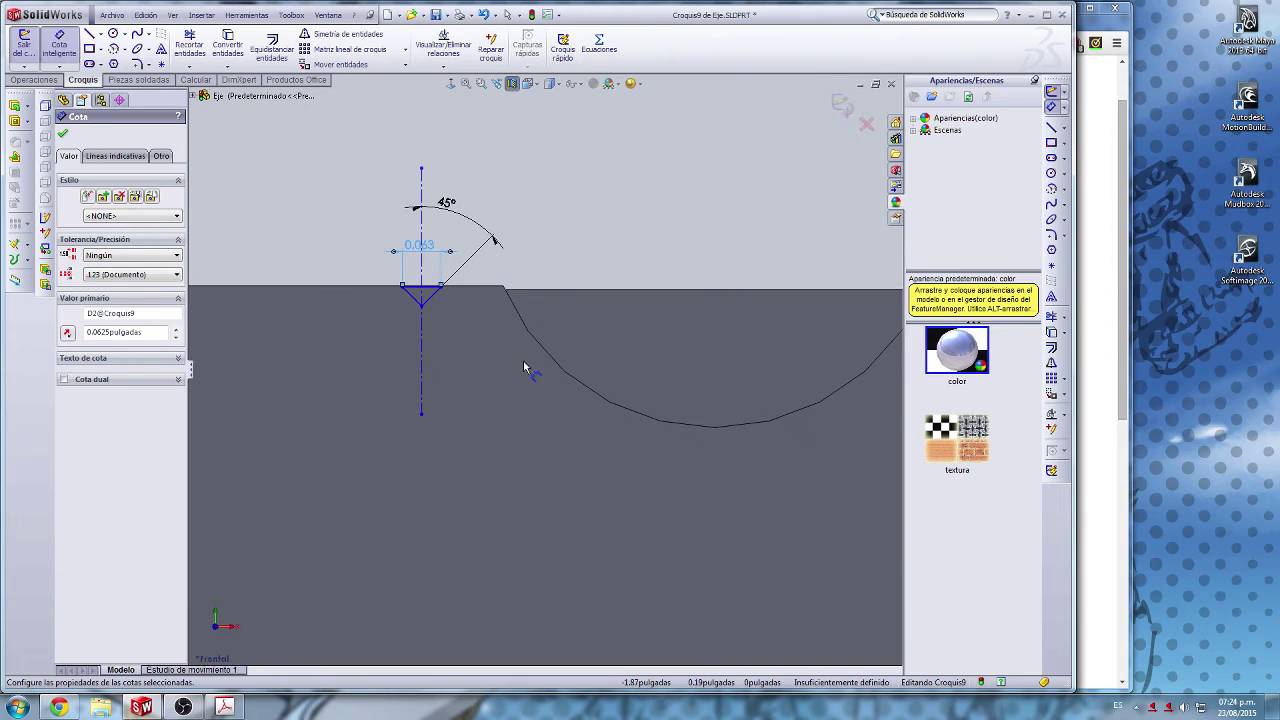
{"action": "scroll", "coordinate": [737, 345], "scroll_direction": "up", "scroll_amount": 1}
{"action": "scroll", "coordinate": [734, 343], "scroll_direction": "down", "scroll_amount": 3}
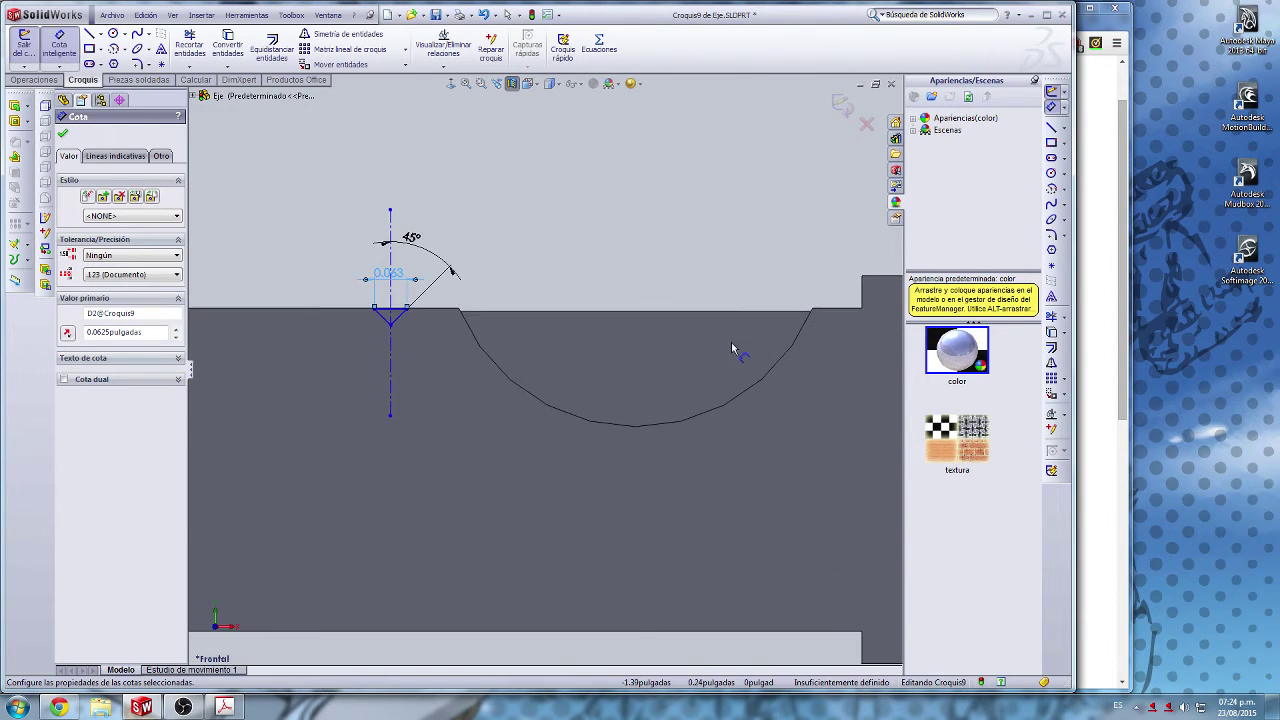
{"action": "scroll", "coordinate": [715, 278], "scroll_direction": "down", "scroll_amount": 1}
{"action": "scroll", "coordinate": [799, 310], "scroll_direction": "up", "scroll_amount": 3}
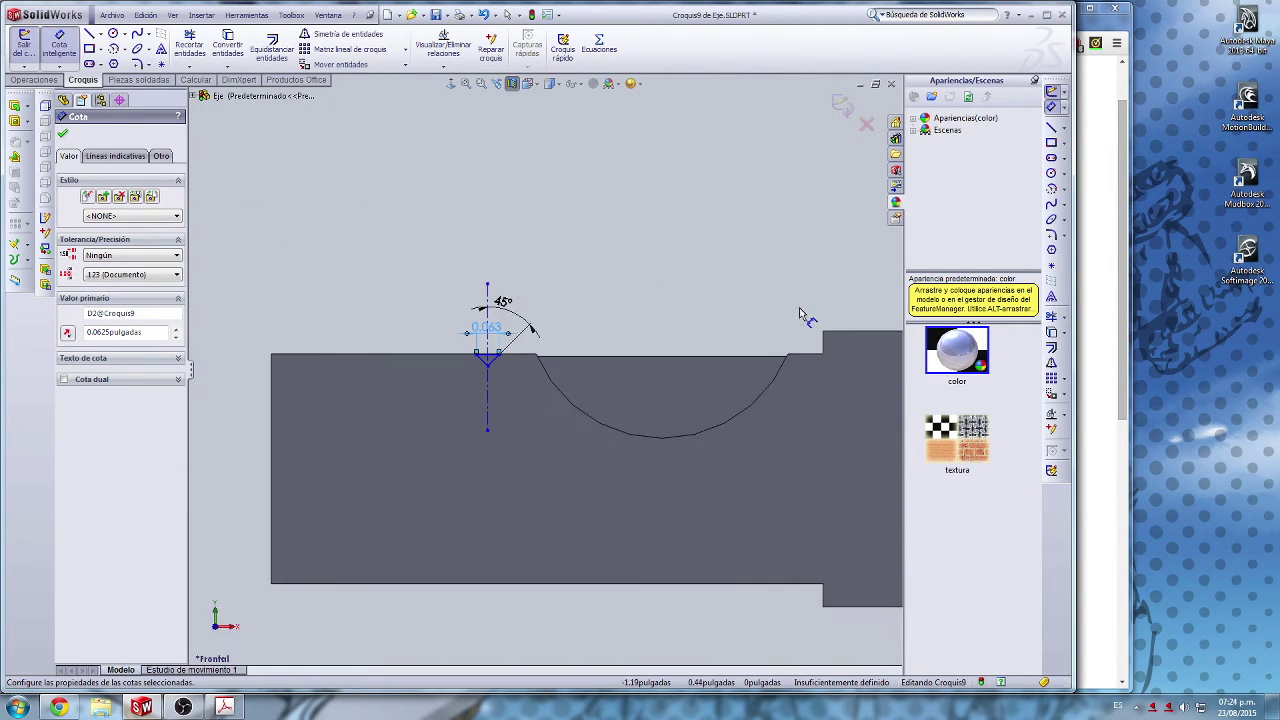
{"action": "scroll", "coordinate": [494, 394], "scroll_direction": "down", "scroll_amount": 3}
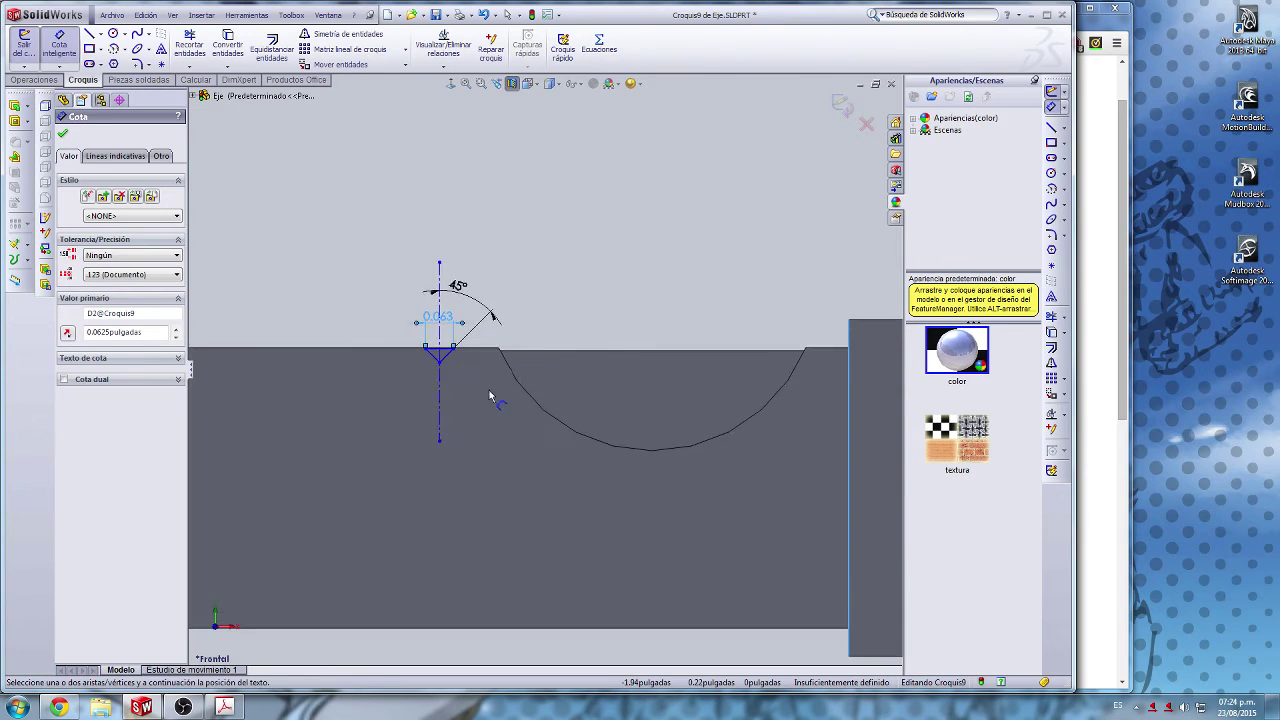
{"action": "scroll", "coordinate": [440, 338], "scroll_direction": "down", "scroll_amount": 2}
{"action": "left_click", "coordinate": [535, 343]}
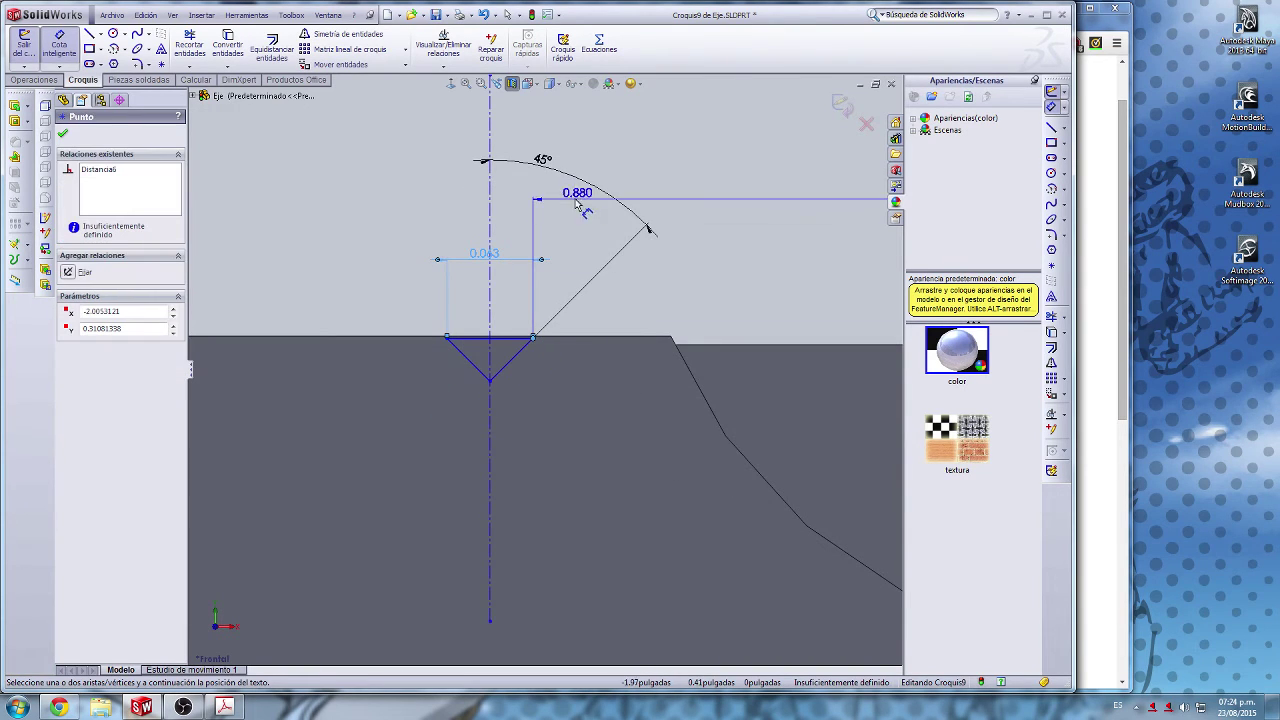
{"action": "left_click", "coordinate": [657, 321]}
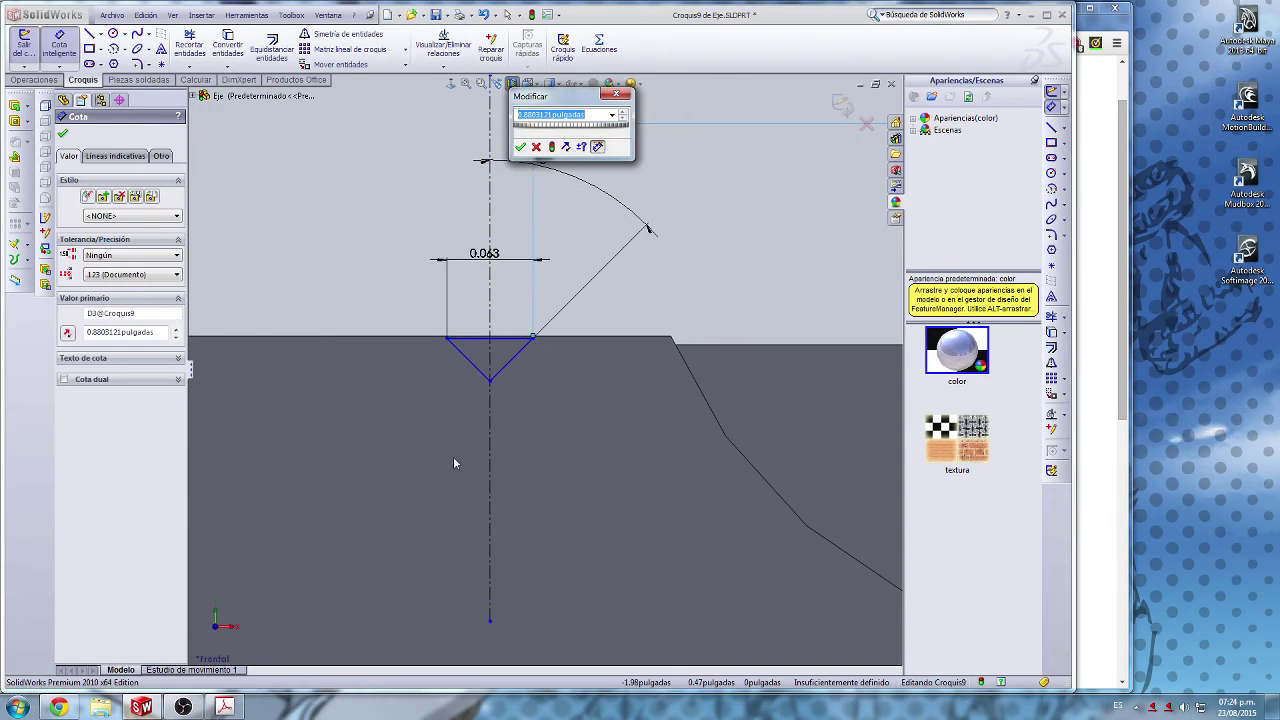
Step: Check the threaded end's length callout in the PDF drawing, then return to SolidWorks and set the shoulder-to-triangle distance to 15/16 in
{"action": "left_click", "coordinate": [225, 707]}
{"action": "scroll", "coordinate": [718, 296], "scroll_direction": "down", "scroll_amount": 2}
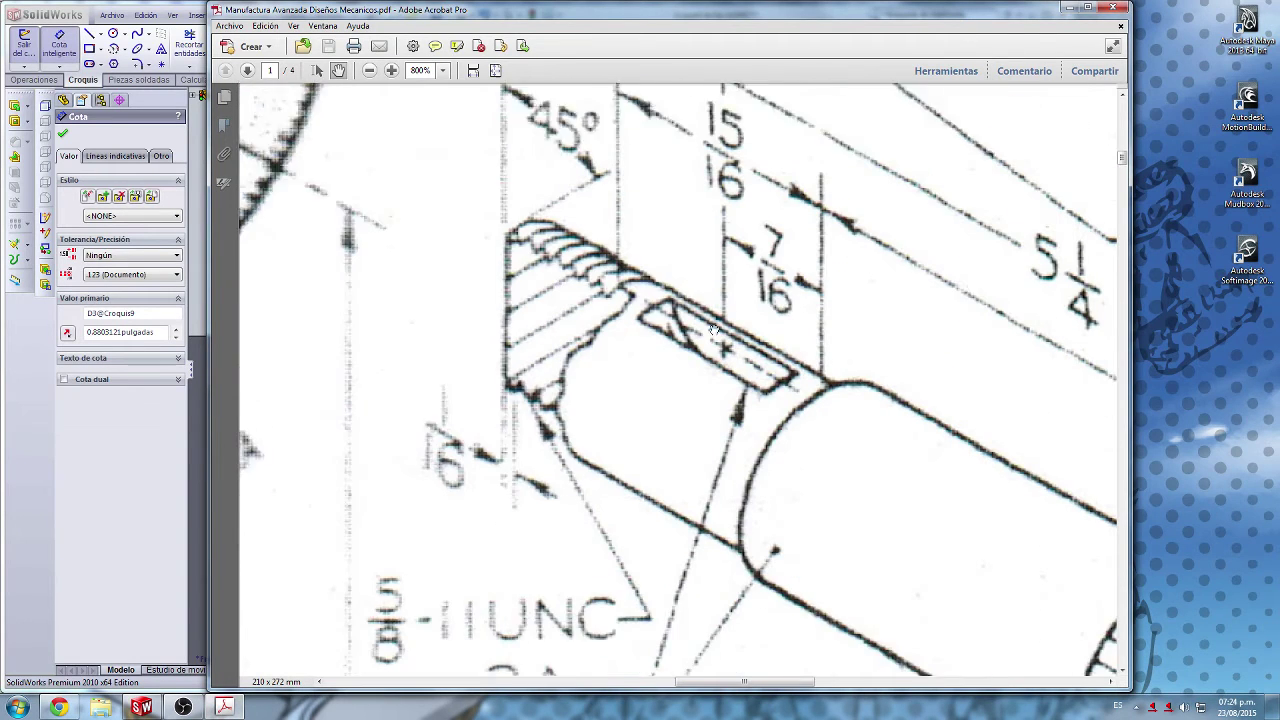
{"action": "scroll", "coordinate": [742, 384], "scroll_direction": "up", "scroll_amount": 5}
{"action": "scroll", "coordinate": [745, 402], "scroll_direction": "down", "scroll_amount": 1}
{"action": "scroll", "coordinate": [745, 402], "scroll_direction": "down", "scroll_amount": 1, "text": "ctrl"}
{"action": "scroll", "coordinate": [745, 402], "scroll_direction": "down", "scroll_amount": 2, "text": "ctrl"}
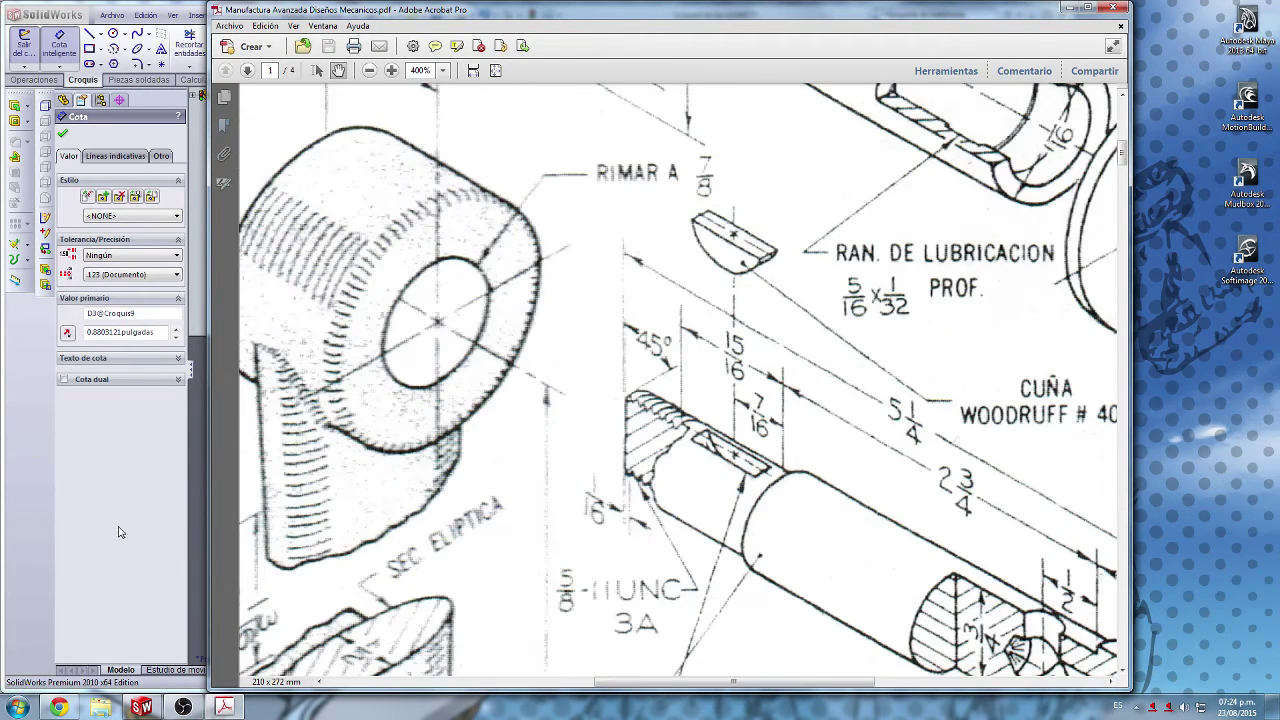
{"action": "left_click", "coordinate": [122, 525]}
{"action": "type", "text": "15/16"}
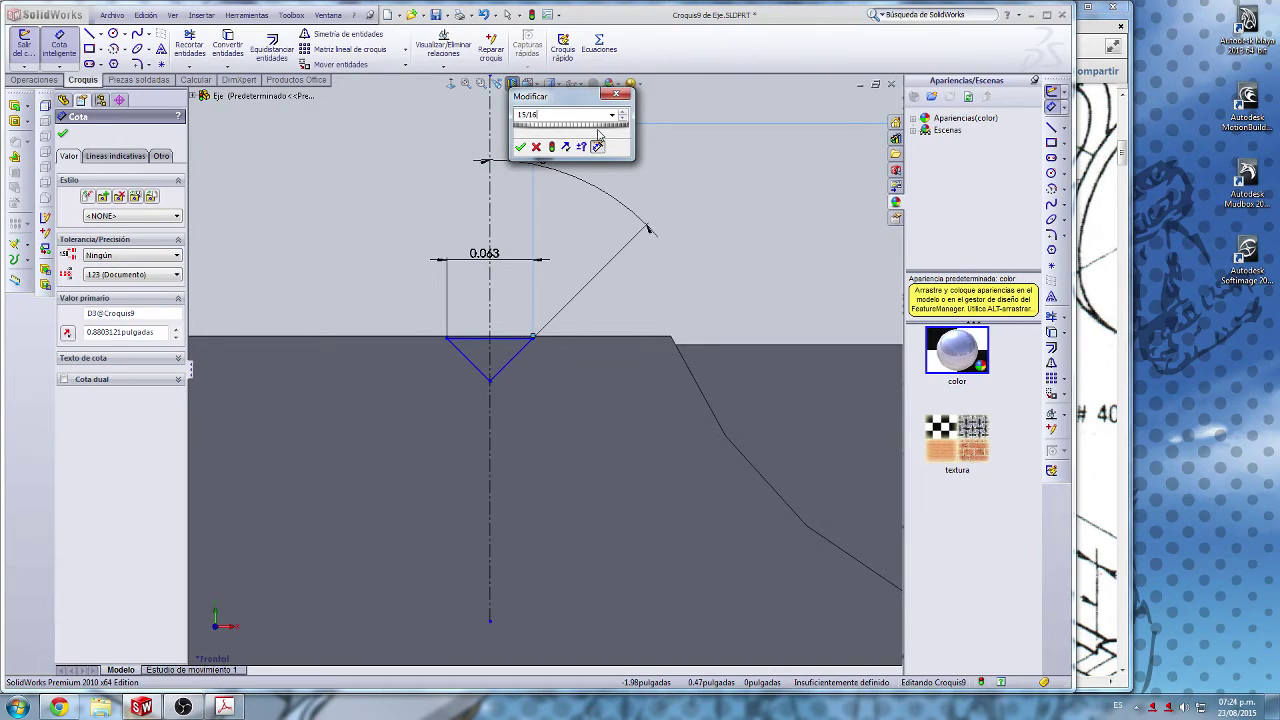
{"action": "key", "text": "Return"}
Step: Draw a horizontal construction line about 3.48 in long along the shaft's axis, from outside the threaded end to past the origin
{"action": "scroll", "coordinate": [500, 389], "scroll_direction": "up", "scroll_amount": 6}
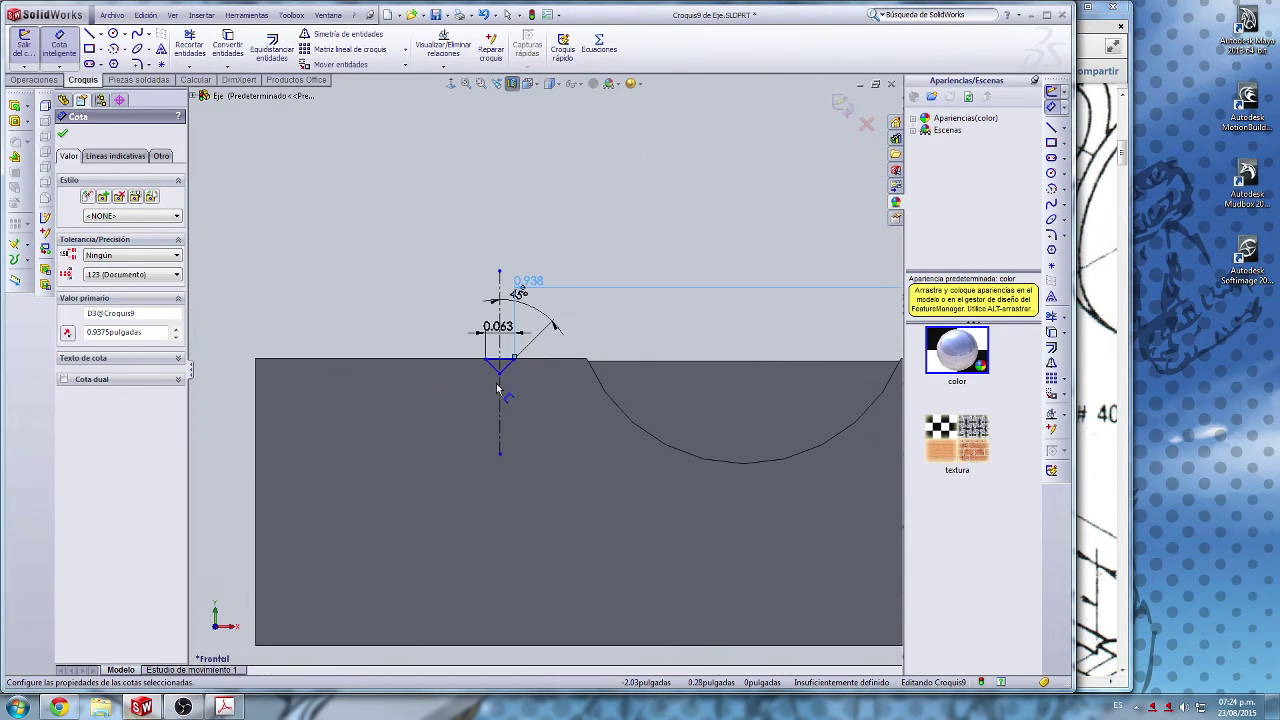
{"action": "scroll", "coordinate": [471, 418], "scroll_direction": "down", "scroll_amount": 3}
{"action": "scroll", "coordinate": [600, 450], "scroll_direction": "up", "scroll_amount": 5}
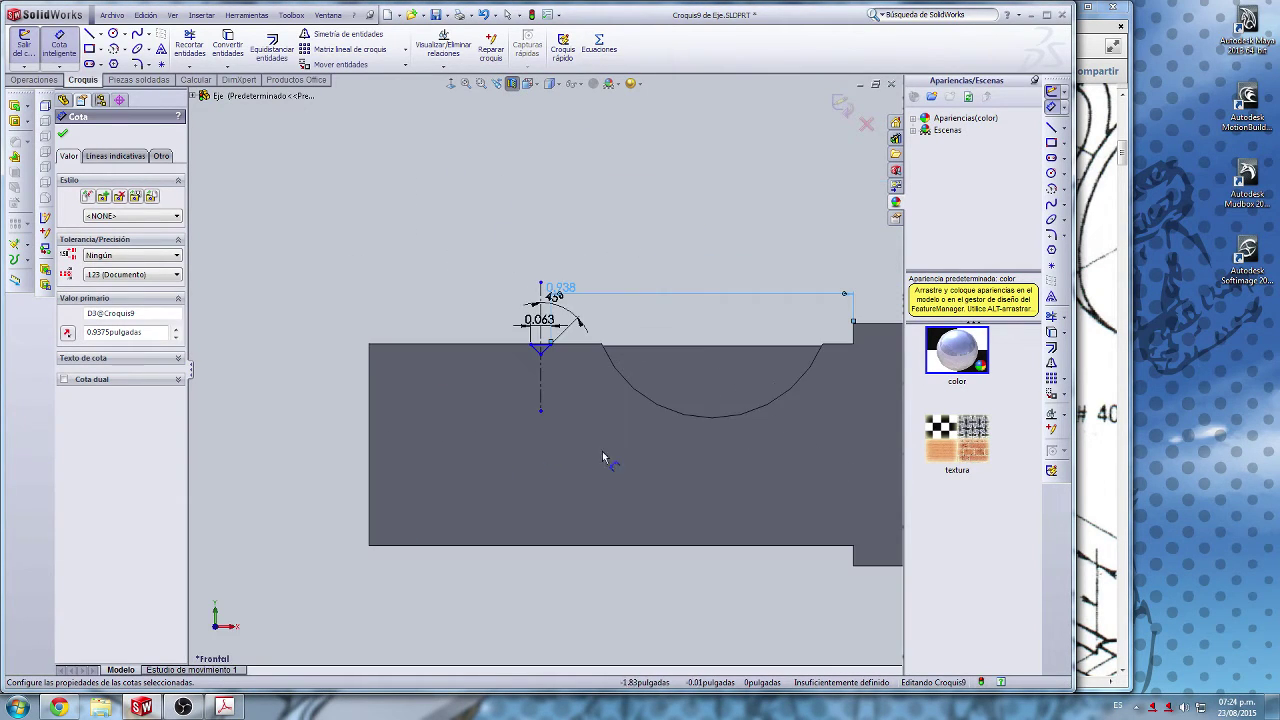
{"action": "scroll", "coordinate": [744, 462], "scroll_direction": "up", "scroll_amount": 1}
{"action": "scroll", "coordinate": [749, 466], "scroll_direction": "up", "scroll_amount": 1}
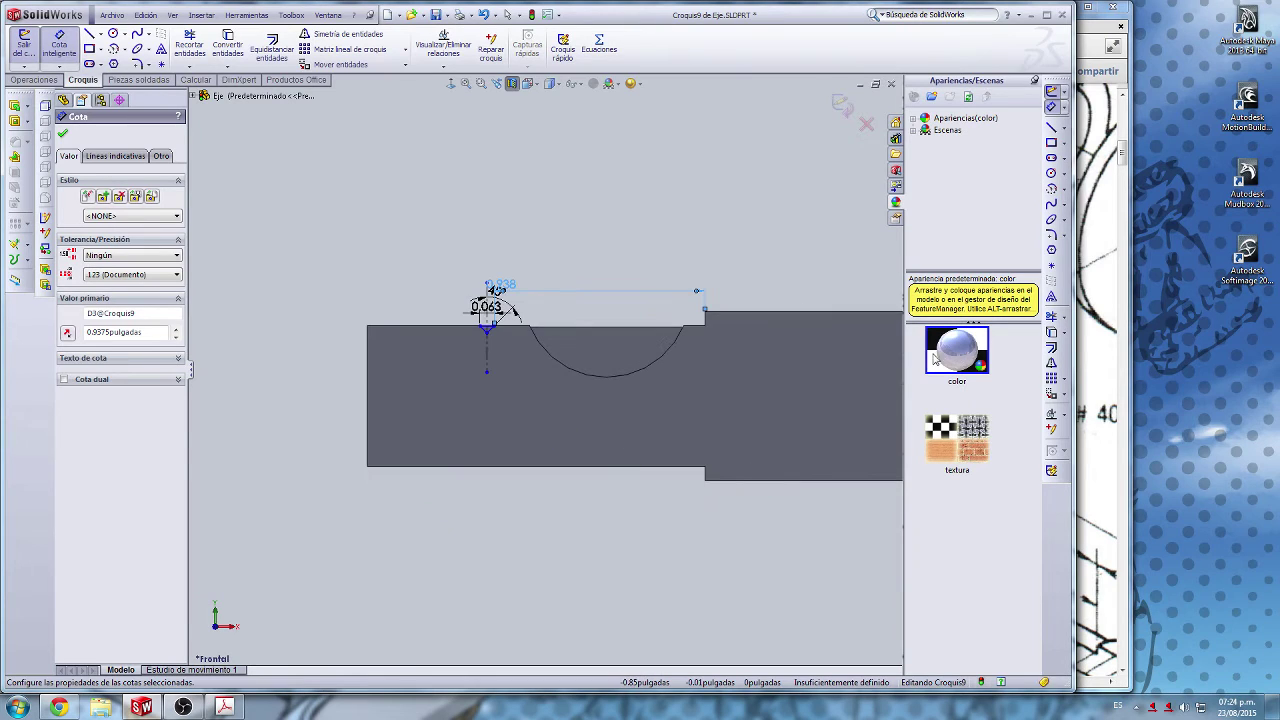
{"action": "left_click", "coordinate": [1066, 127]}
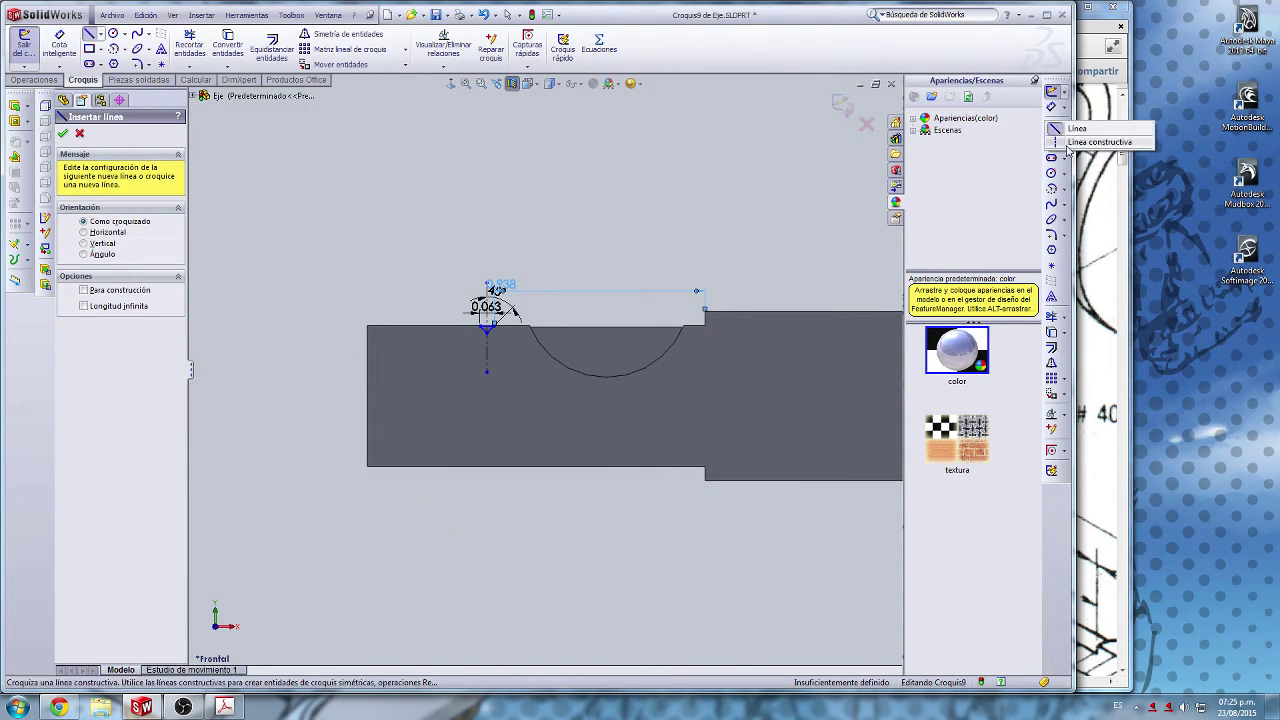
{"action": "left_click", "coordinate": [1068, 144]}
{"action": "scroll", "coordinate": [860, 360], "scroll_direction": "up", "scroll_amount": 1}
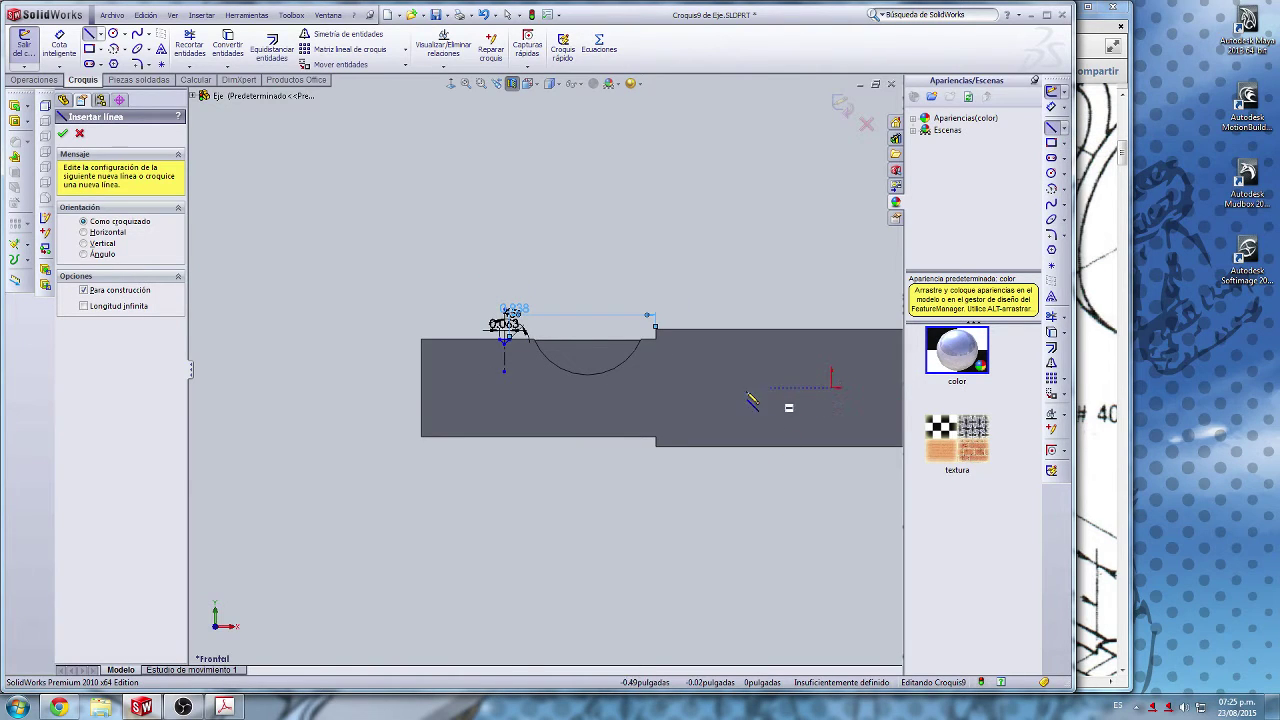
{"action": "left_click_drag", "start_coordinate": [320, 392], "coordinate": [863, 389]}
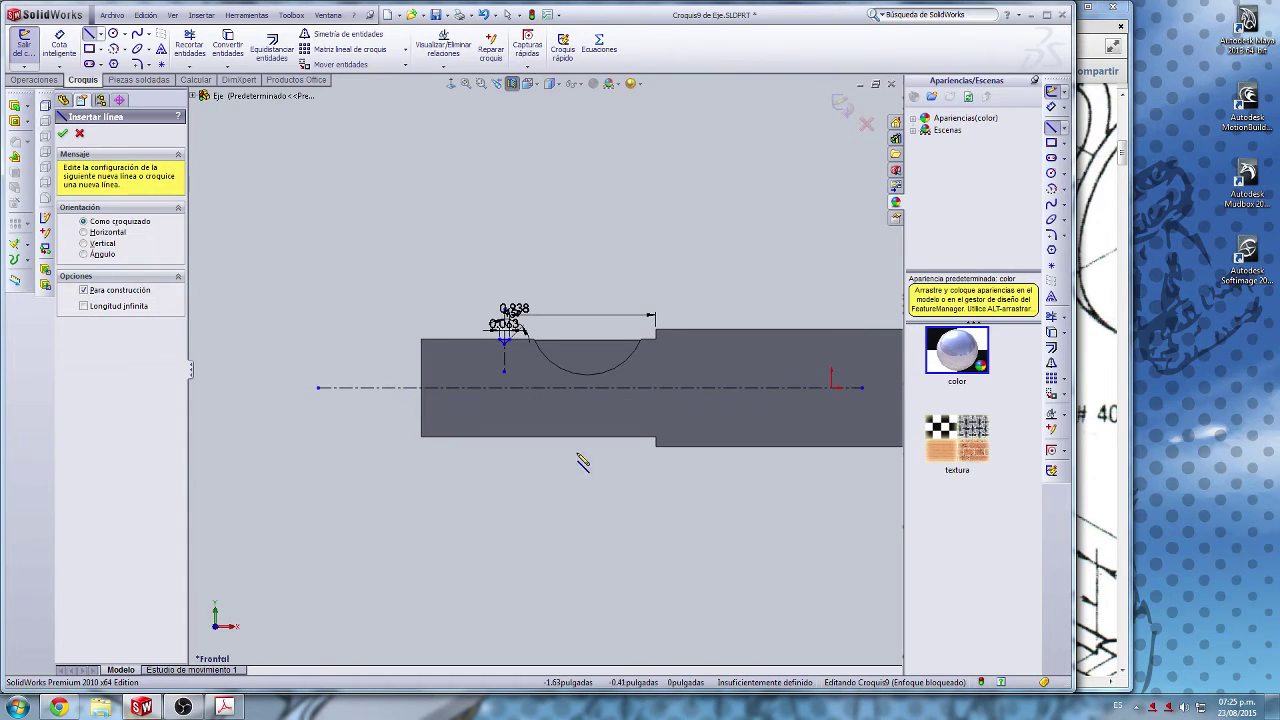
Step: Dimension the vertical distance from the axis construction line to the triangle's upper side as (5/8) / 2 in
{"action": "scroll", "coordinate": [560, 425], "scroll_direction": "down", "scroll_amount": 4}
{"action": "scroll", "coordinate": [416, 318], "scroll_direction": "down", "scroll_amount": 1}
{"action": "left_click", "coordinate": [1052, 108]}
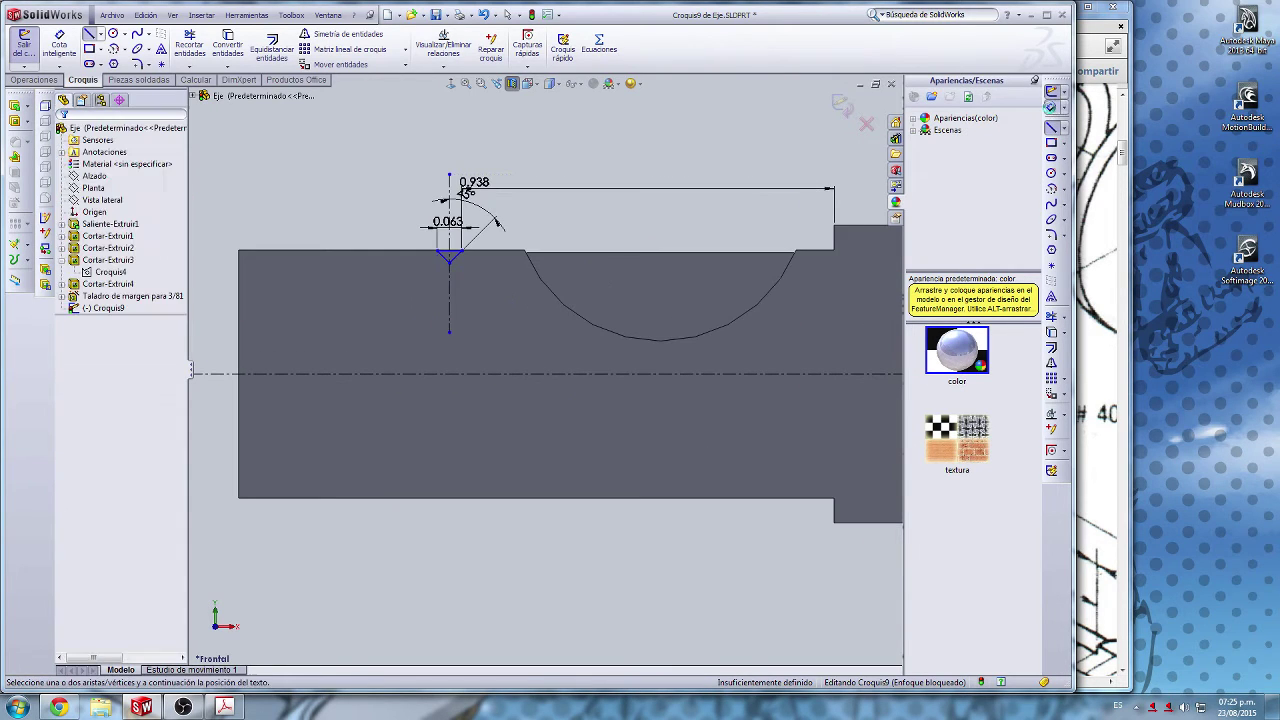
{"action": "left_click", "coordinate": [426, 376]}
{"action": "scroll", "coordinate": [373, 178], "scroll_direction": "down", "scroll_amount": 3}
{"action": "scroll", "coordinate": [482, 374], "scroll_direction": "down", "scroll_amount": 2}
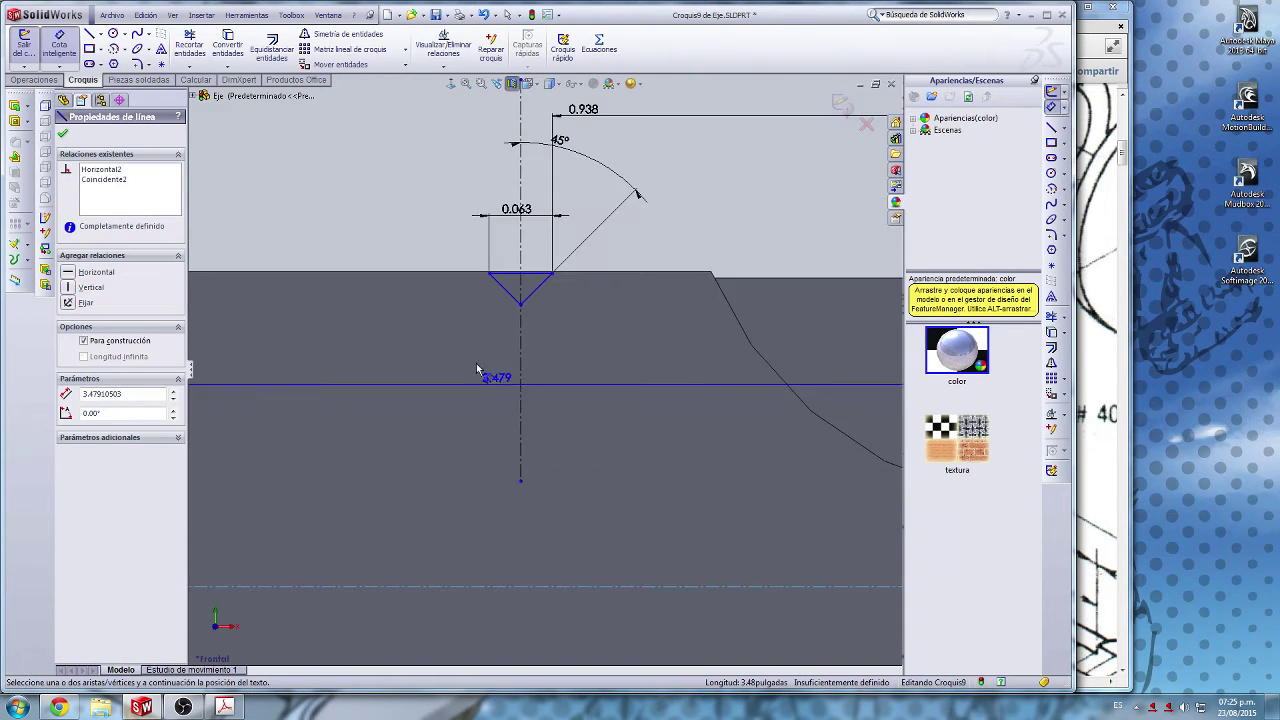
{"action": "left_click", "coordinate": [507, 275]}
{"action": "left_click", "coordinate": [393, 279]}
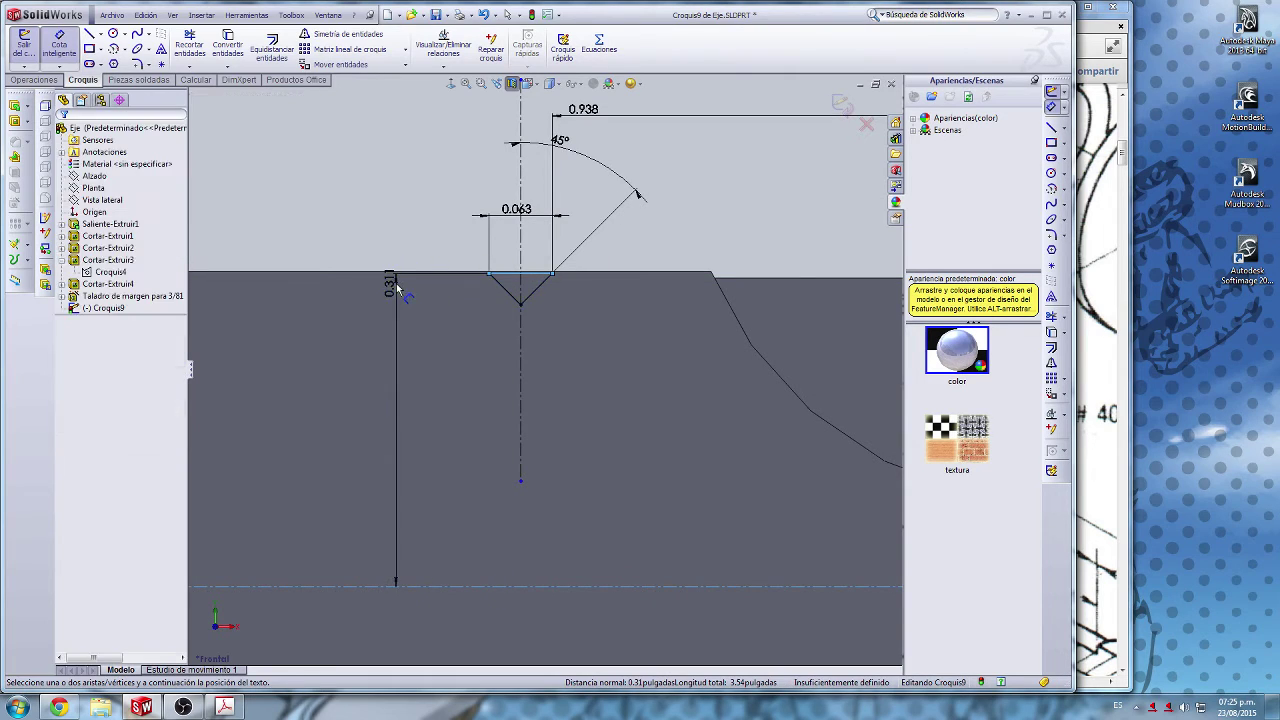
{"action": "type", "text": "5/8) / 2"}
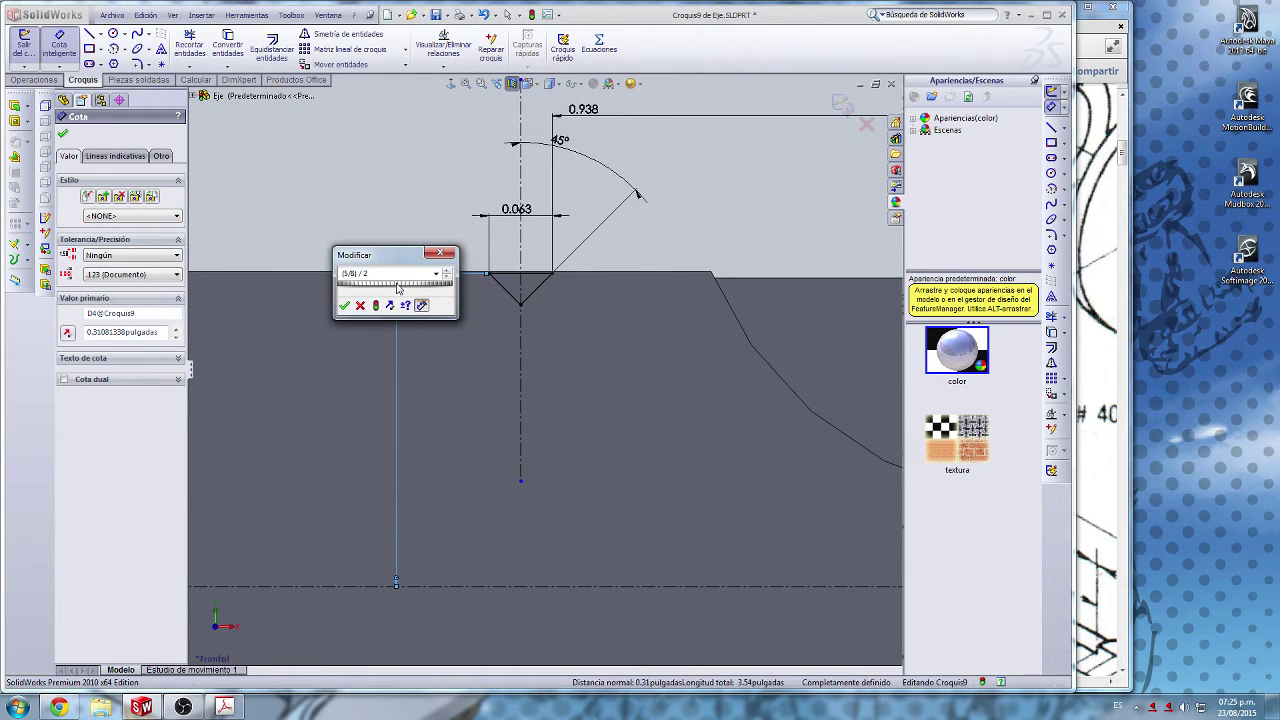
{"action": "key", "text": "Return"}
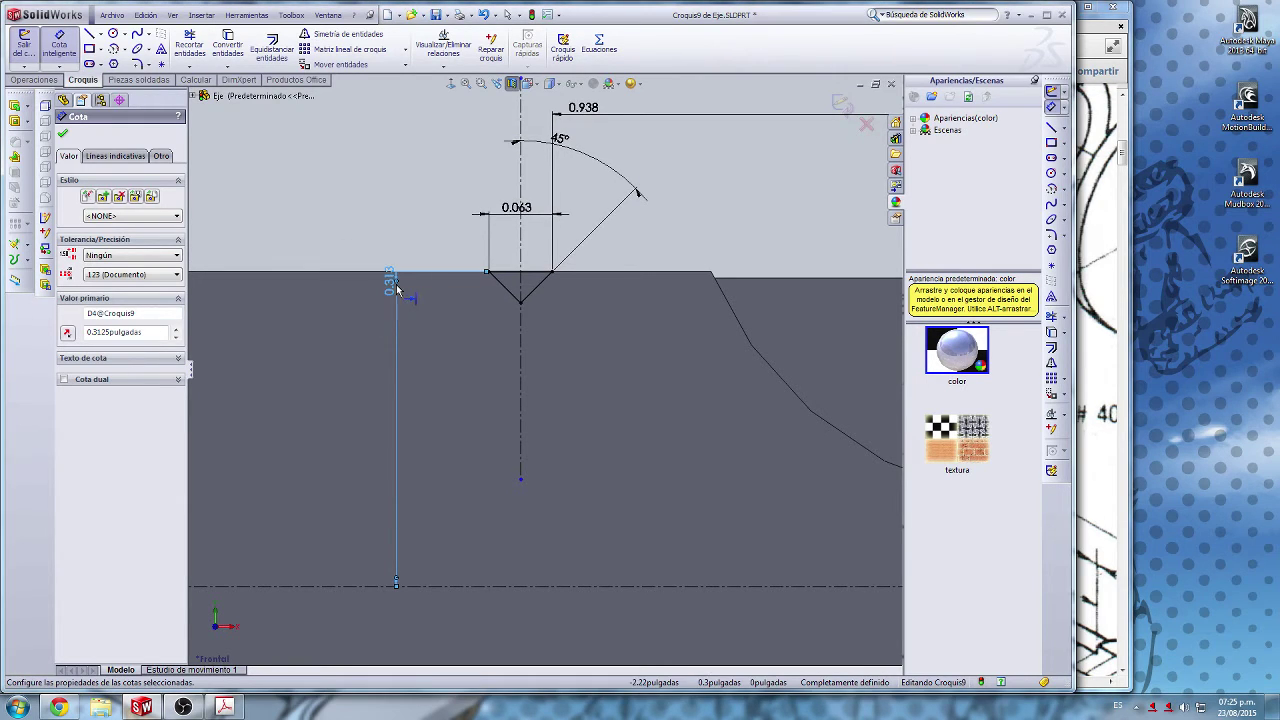
Step: Move the axis-to-triangle dimension closer to the triangle and end dimensioning
{"action": "scroll", "coordinate": [516, 289], "scroll_direction": "down", "scroll_amount": 7}
{"action": "scroll", "coordinate": [522, 262], "scroll_direction": "up", "scroll_amount": 9}
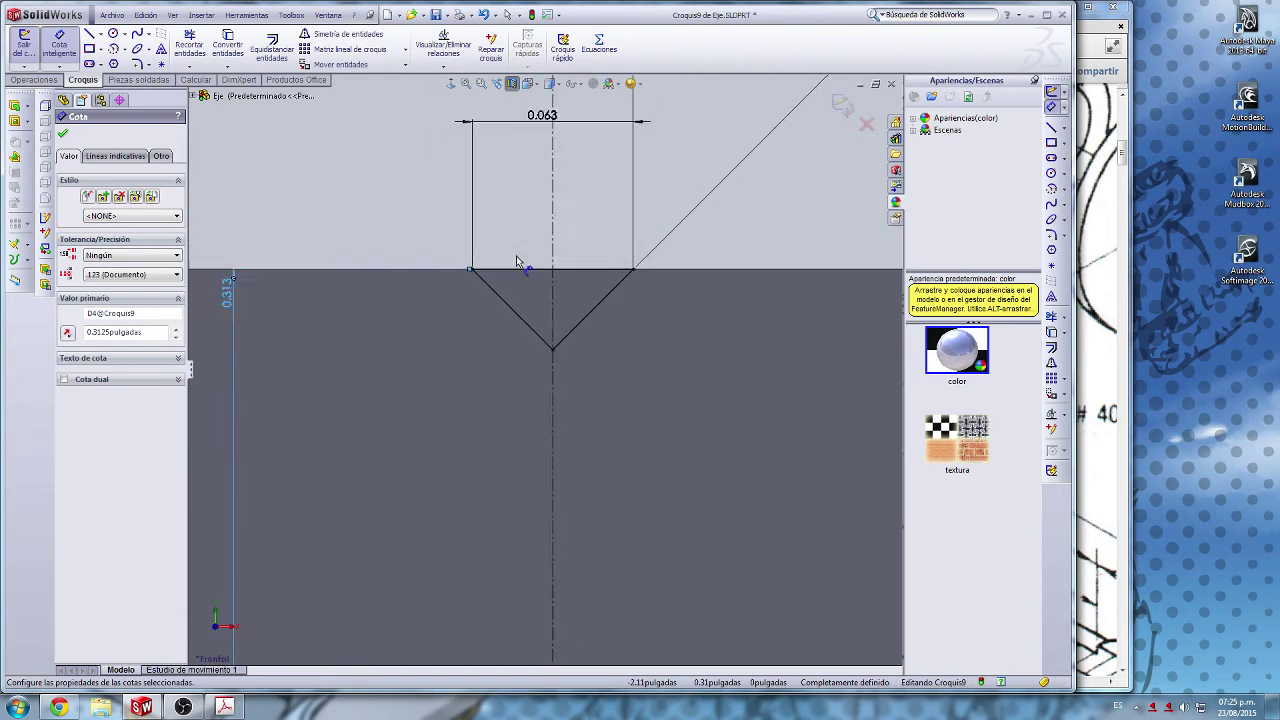
{"action": "mouse_move", "coordinate": [448, 361]}
{"action": "left_mouse_down"}
{"action": "mouse_move", "coordinate": [459, 437]}
{"action": "mouse_move", "coordinate": [469, 431]}
{"action": "left_mouse_up"}
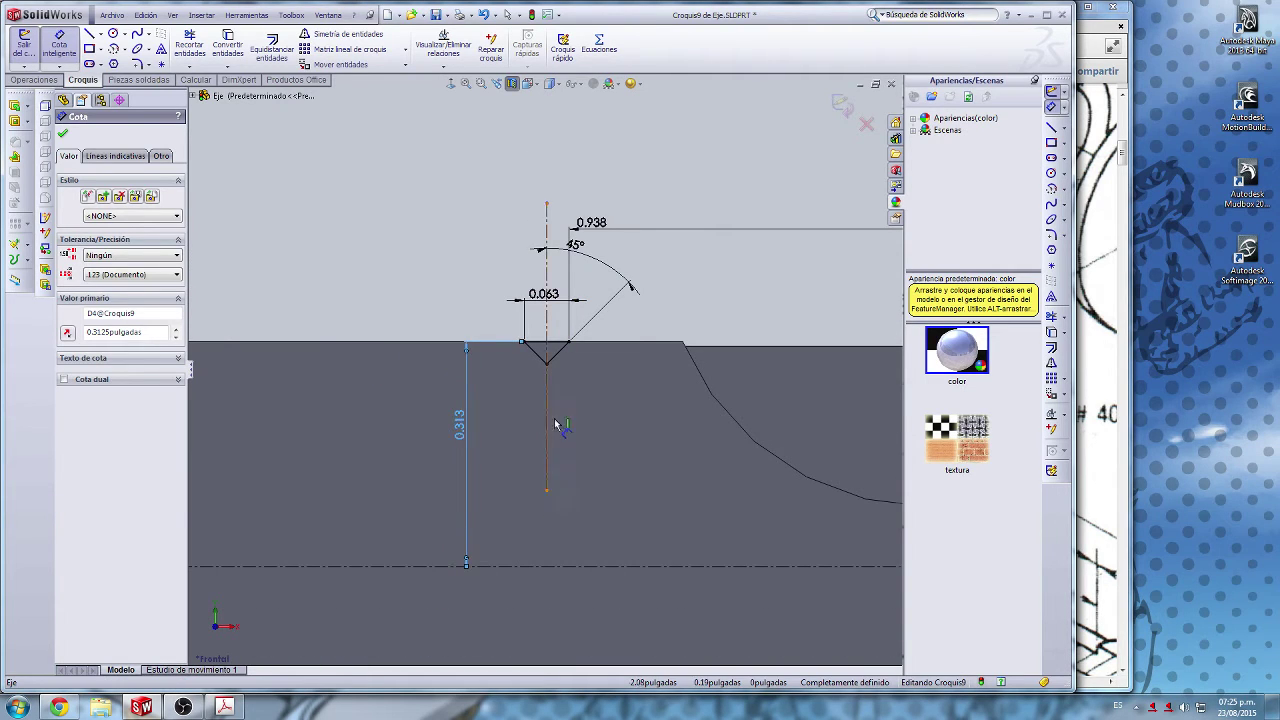
{"action": "scroll", "coordinate": [700, 380], "scroll_direction": "up", "scroll_amount": 2}
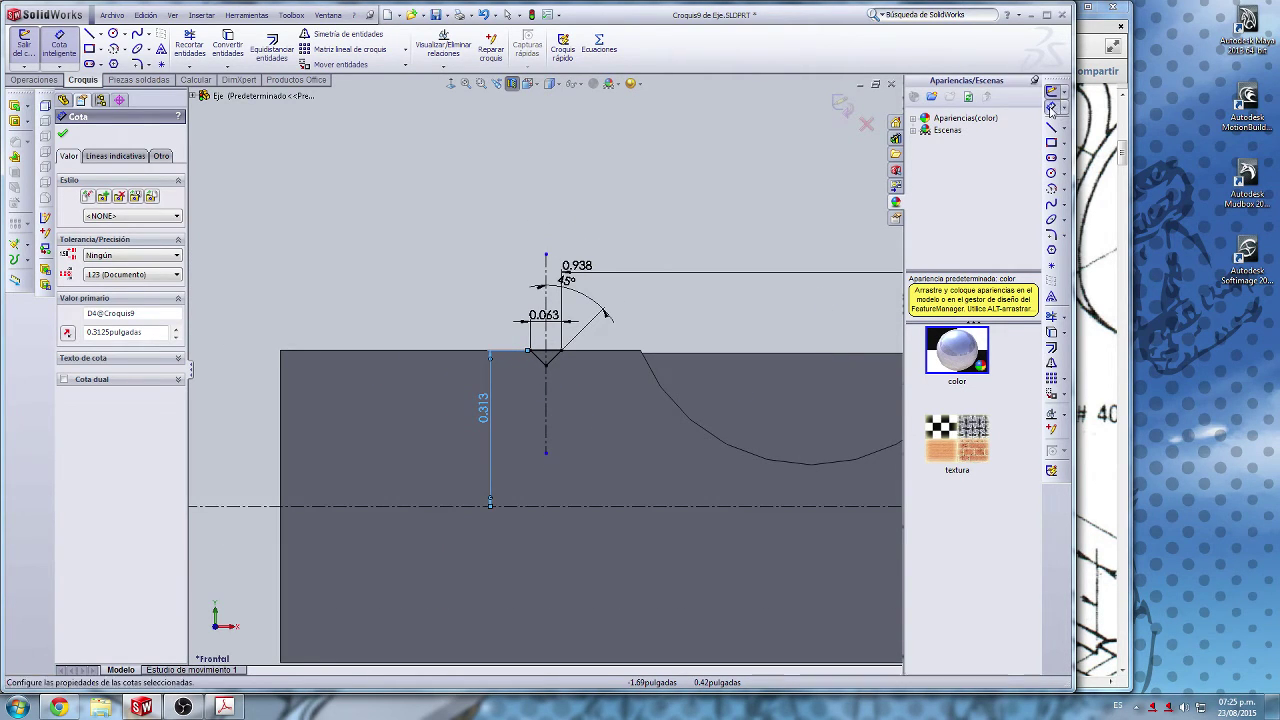
{"action": "key", "text": "Escape"}
{"action": "scroll", "coordinate": [545, 355], "scroll_direction": "up", "scroll_amount": 3}
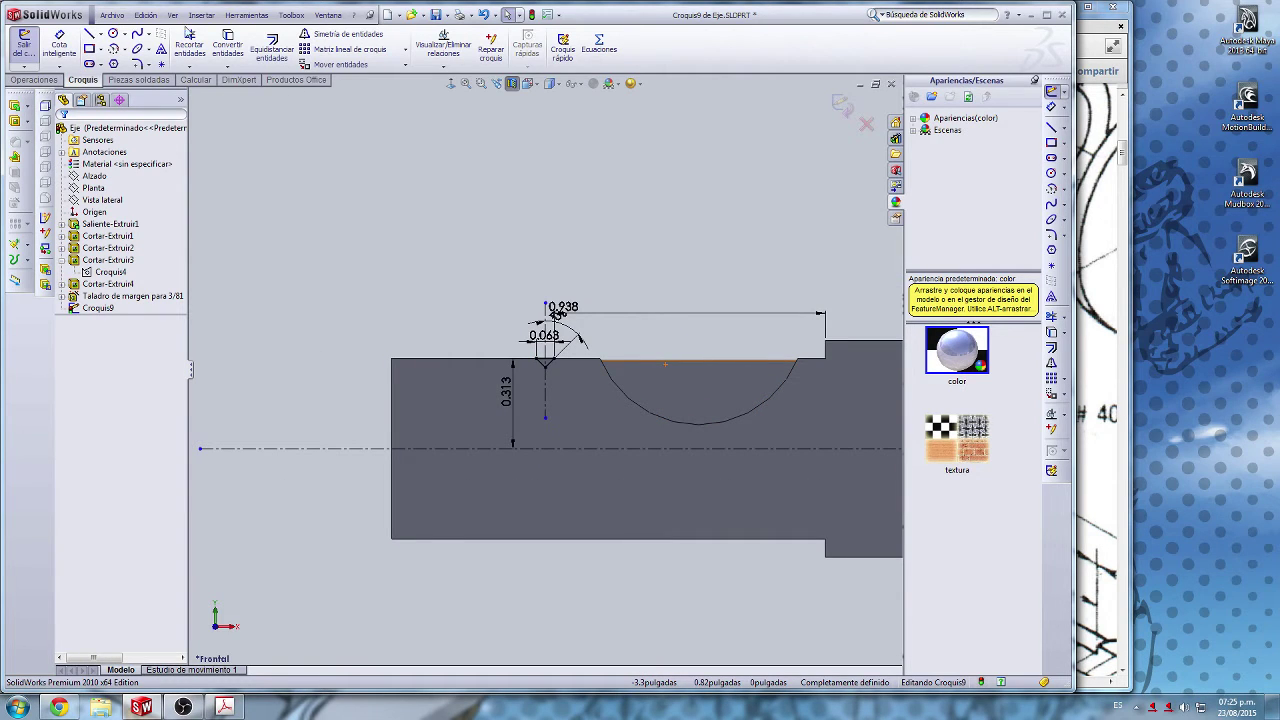
{"action": "scroll", "coordinate": [556, 306], "scroll_direction": "down", "scroll_amount": 5}
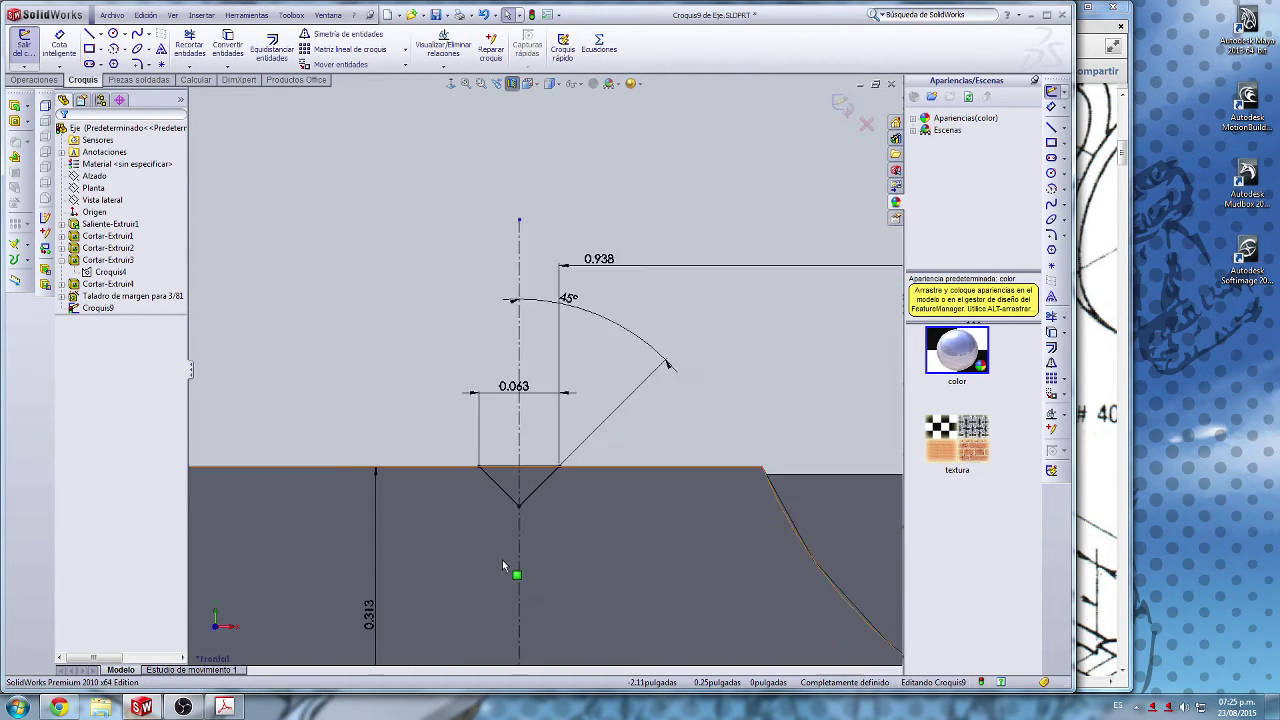
Step: Add a driven dimension for the depth from the triangle's upper side to its tip and place it beside the triangle
{"action": "scroll", "coordinate": [523, 528], "scroll_direction": "down", "scroll_amount": 4}
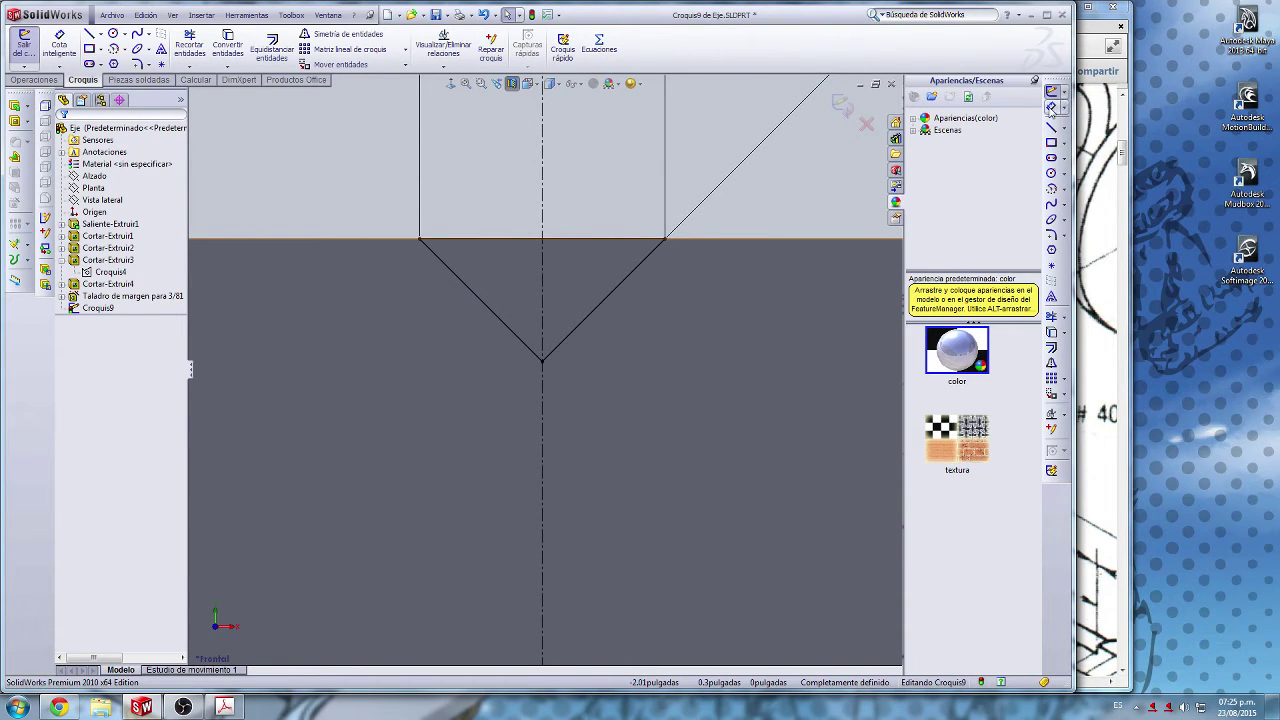
{"action": "left_click", "coordinate": [1051, 107]}
{"action": "left_click", "coordinate": [542, 362]}
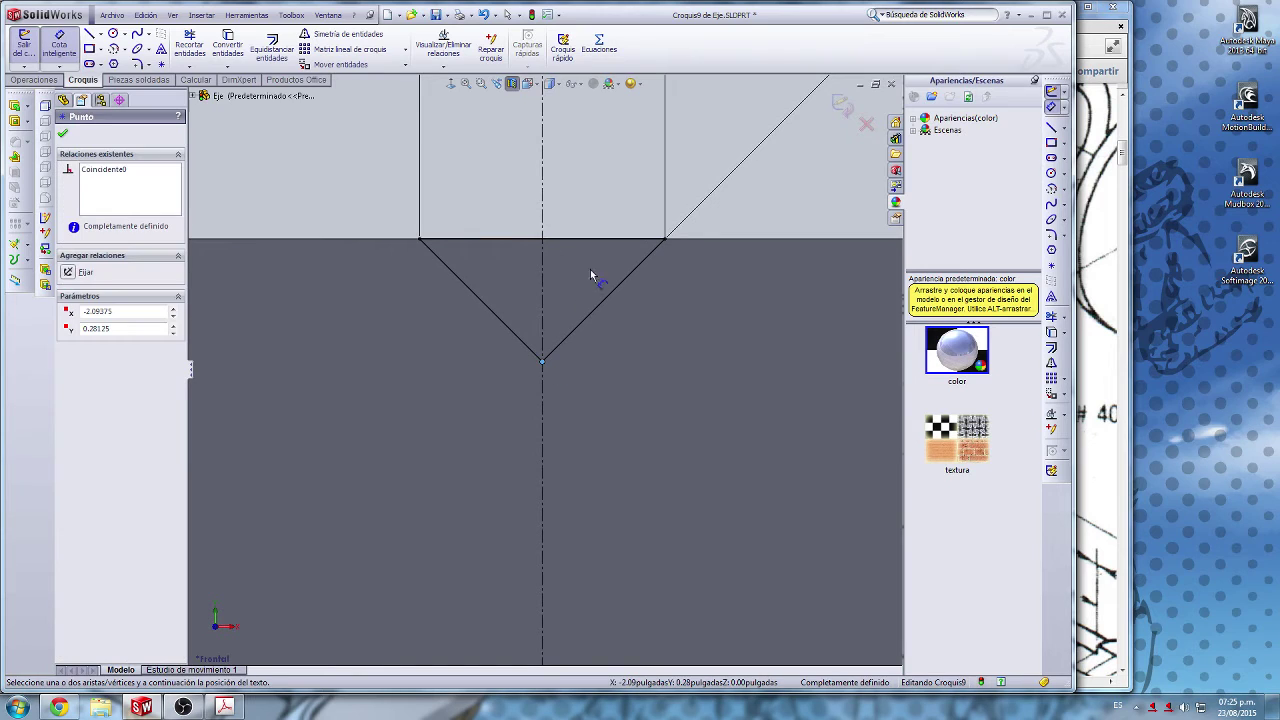
{"action": "left_click", "coordinate": [563, 240]}
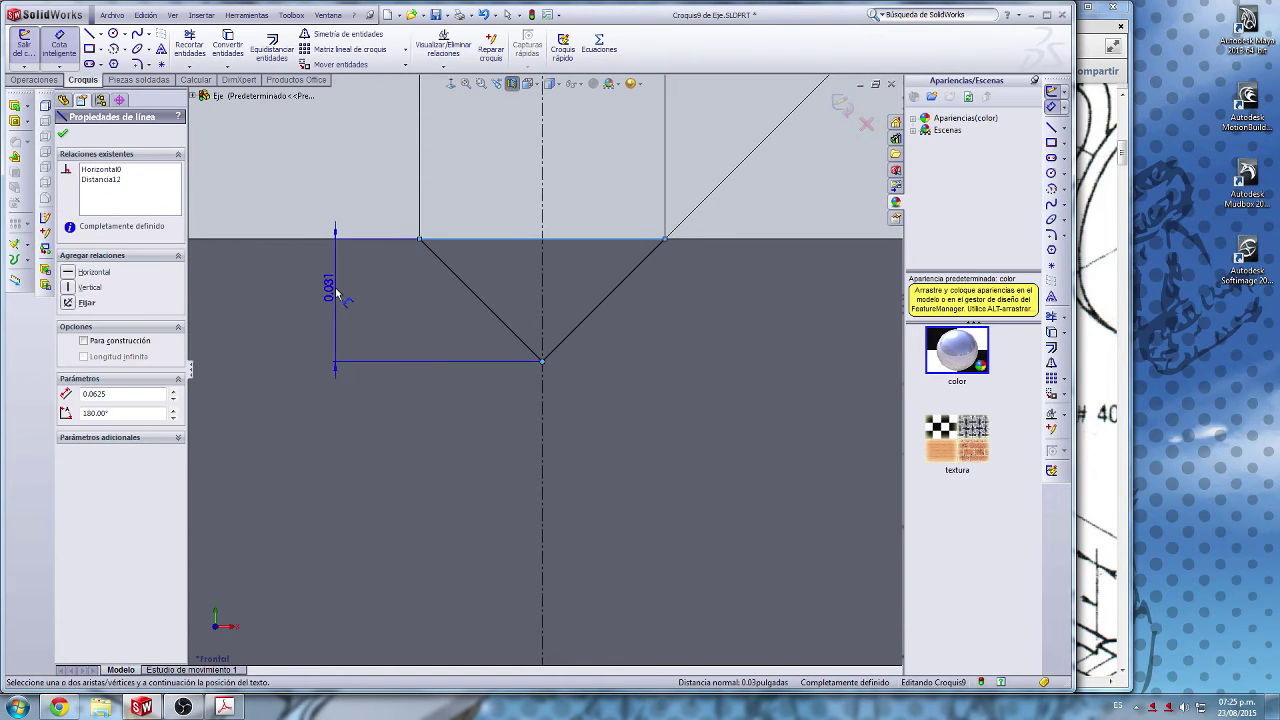
{"action": "left_click", "coordinate": [330, 287]}
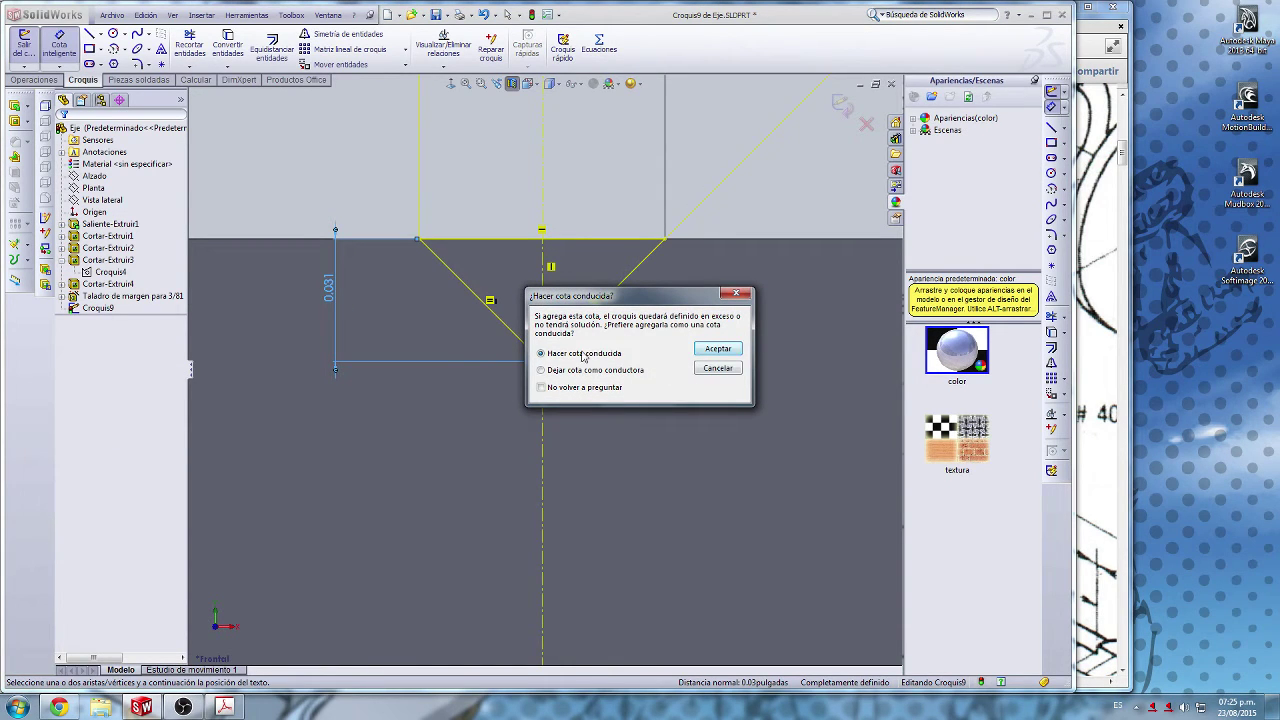
{"action": "left_click", "coordinate": [709, 352]}
{"action": "left_click_drag", "start_coordinate": [333, 290], "coordinate": [360, 290]}
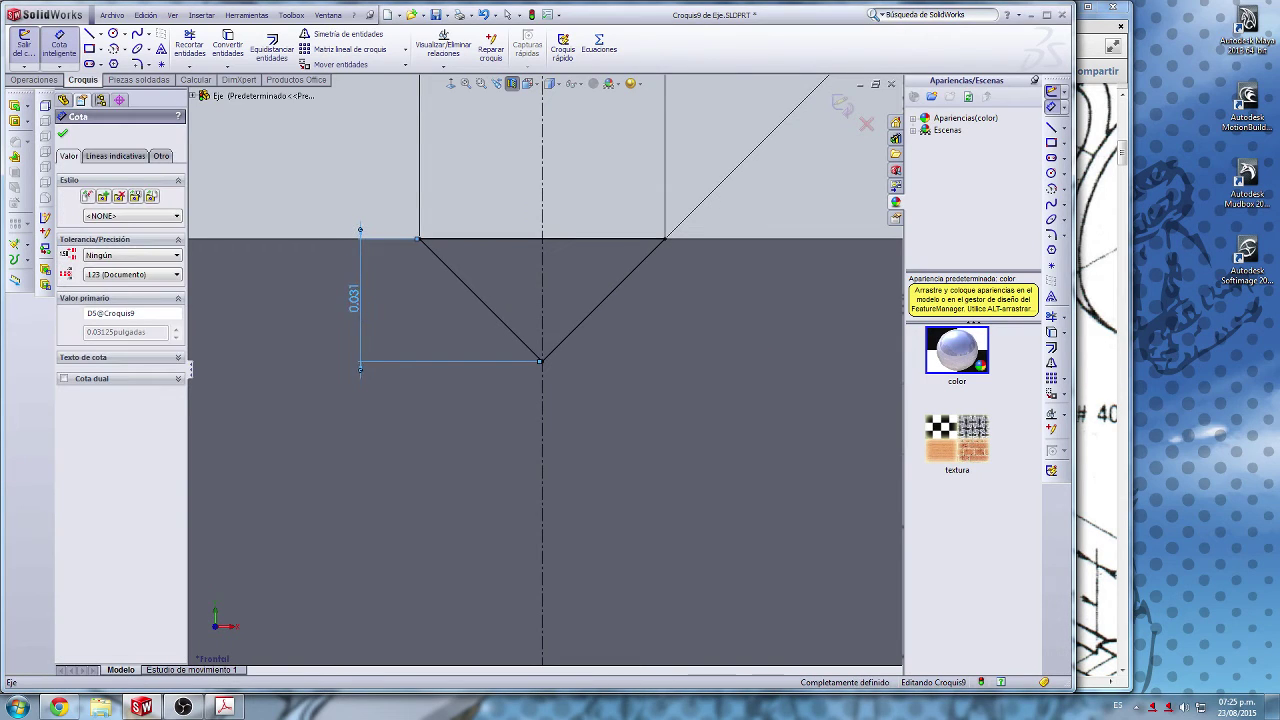
Step: Add a driven dimension from the axis construction line to the triangle's tip, and end dimensioning
{"action": "scroll", "coordinate": [515, 323], "scroll_direction": "up", "scroll_amount": 6}
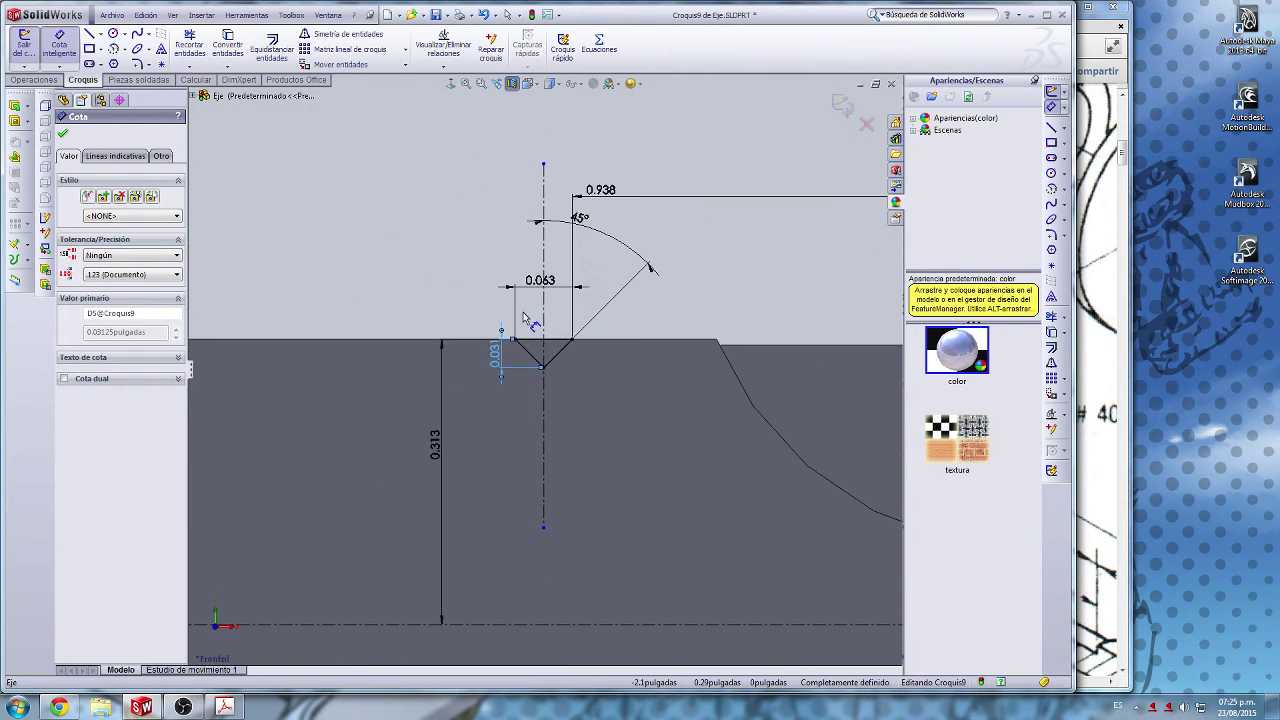
{"action": "scroll", "coordinate": [580, 389], "scroll_direction": "down", "scroll_amount": 3}
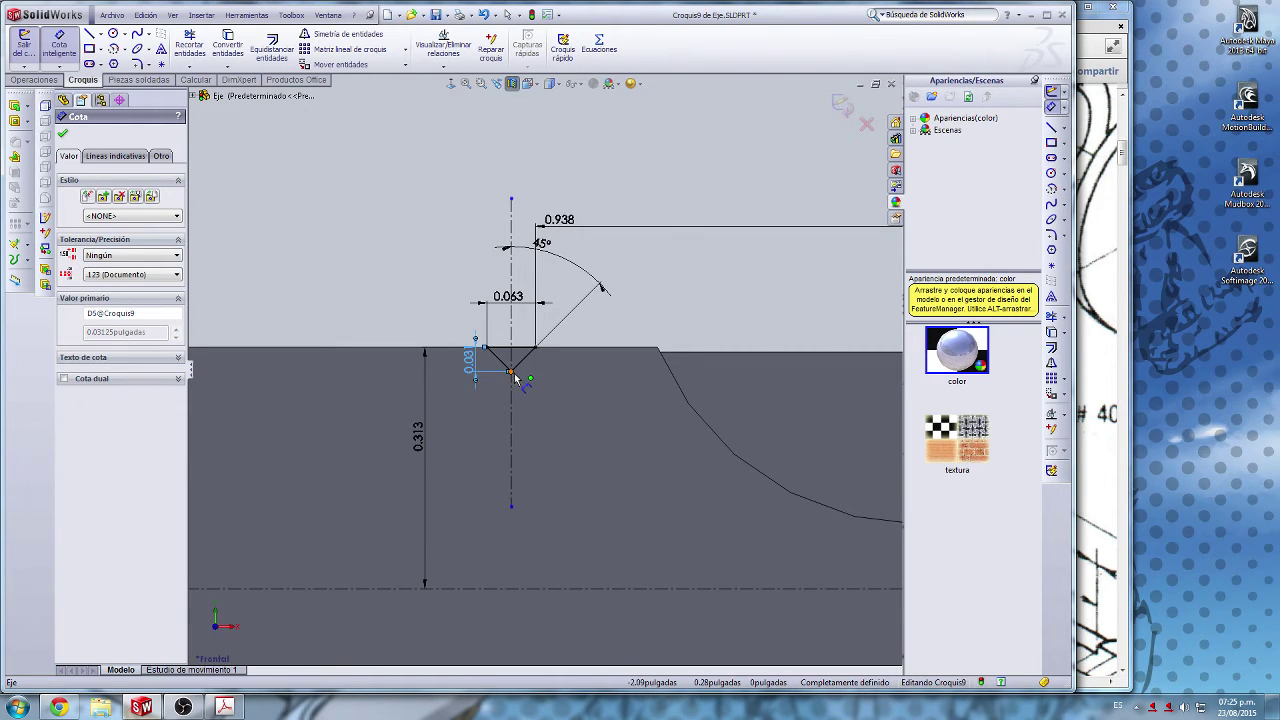
{"action": "left_click", "coordinate": [510, 371]}
{"action": "left_click", "coordinate": [500, 589]}
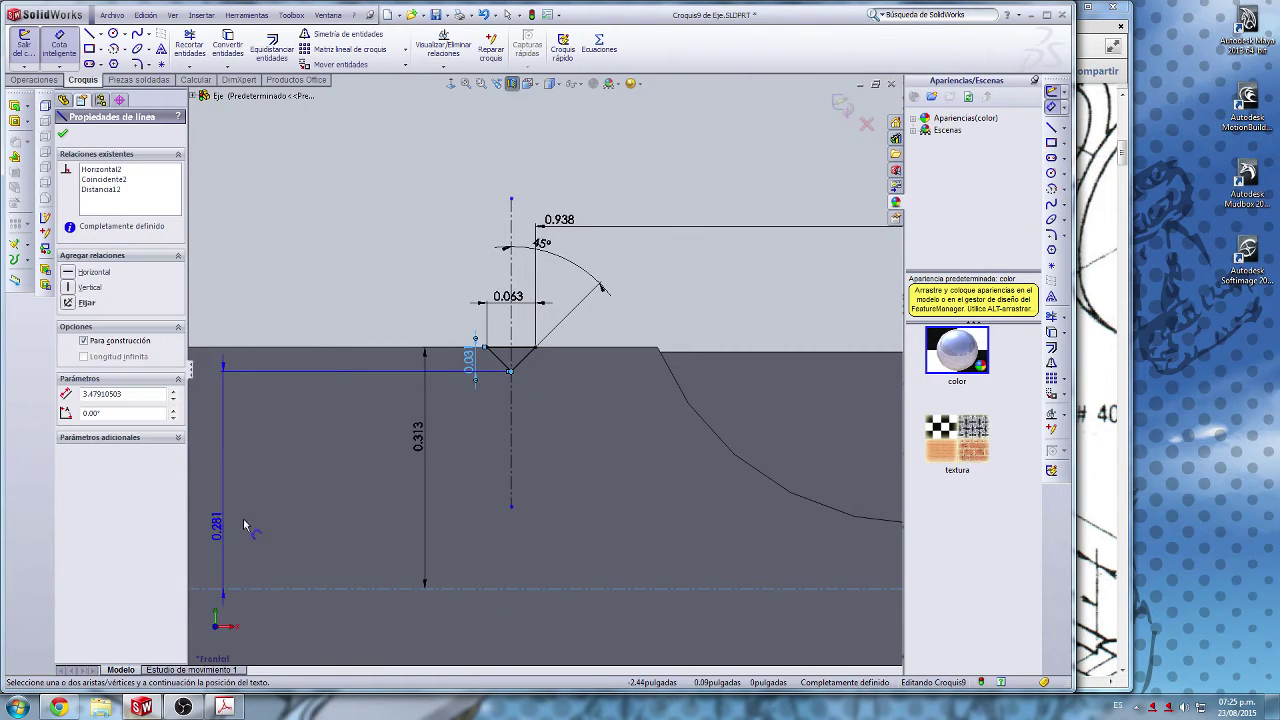
{"action": "left_click", "coordinate": [346, 457]}
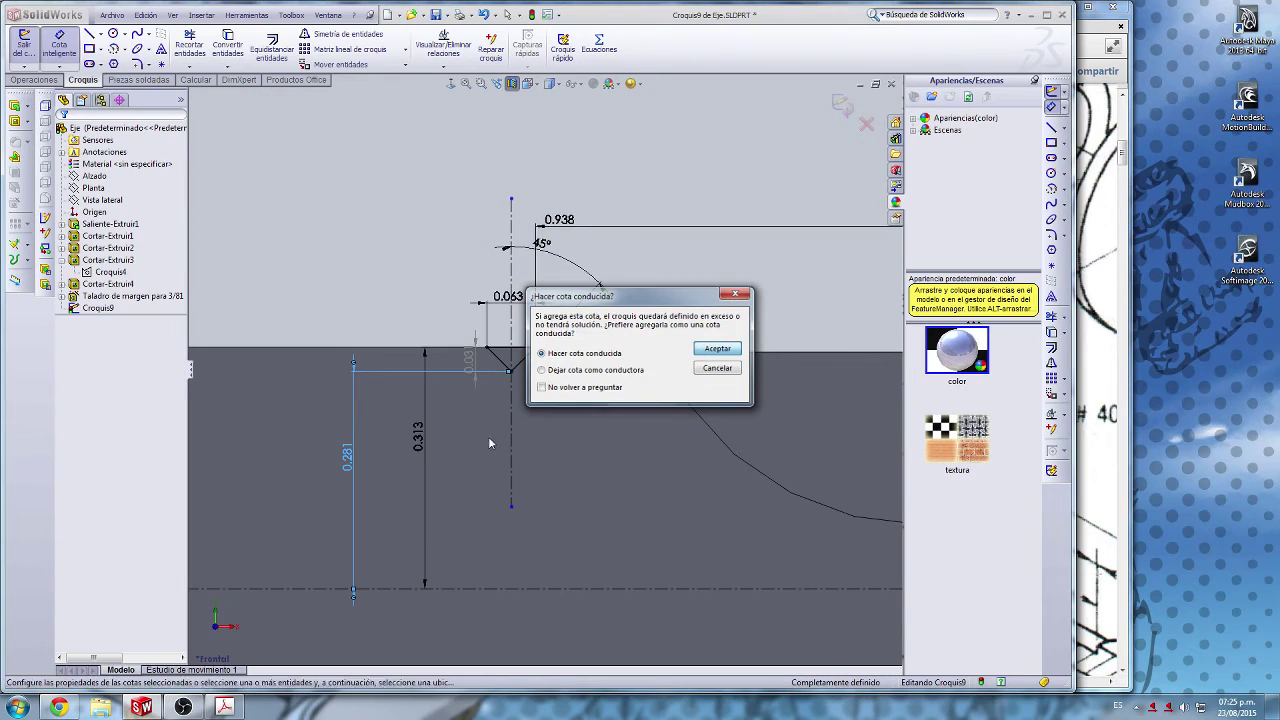
{"action": "key", "text": "Return"}
{"action": "scroll", "coordinate": [412, 435], "scroll_direction": "down", "scroll_amount": 3}
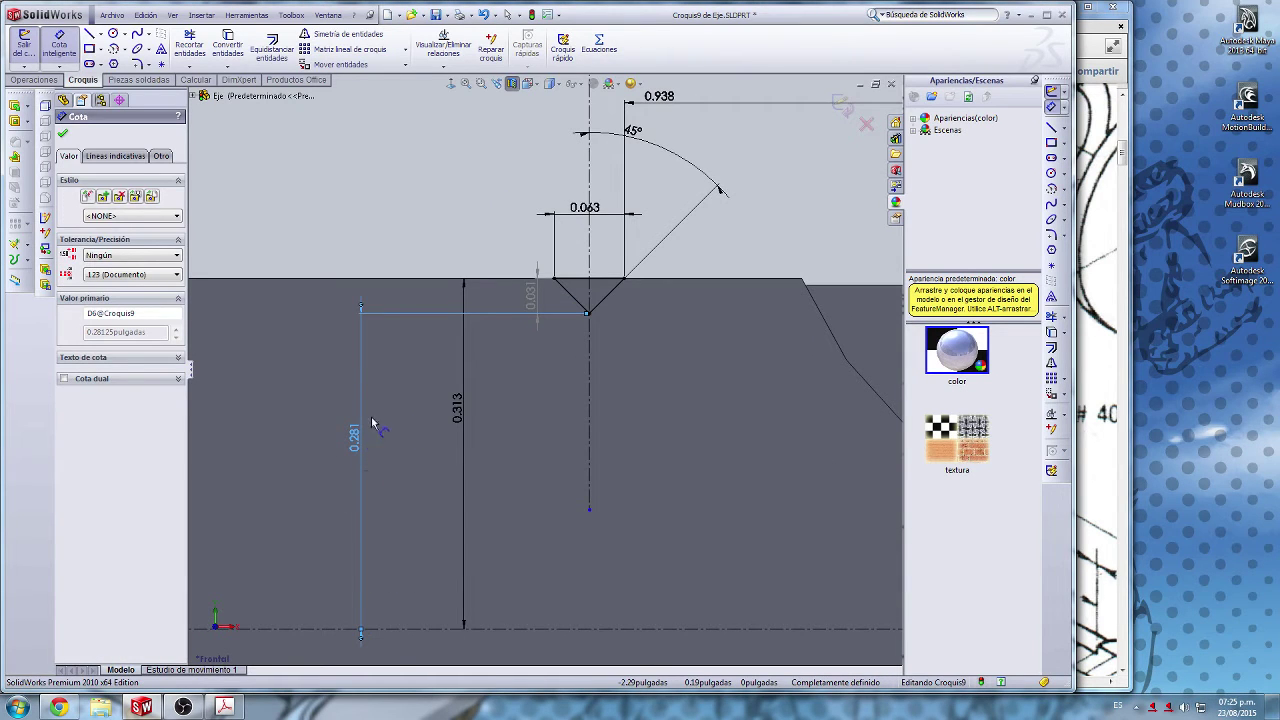
{"action": "scroll", "coordinate": [423, 500], "scroll_direction": "up", "scroll_amount": 7}
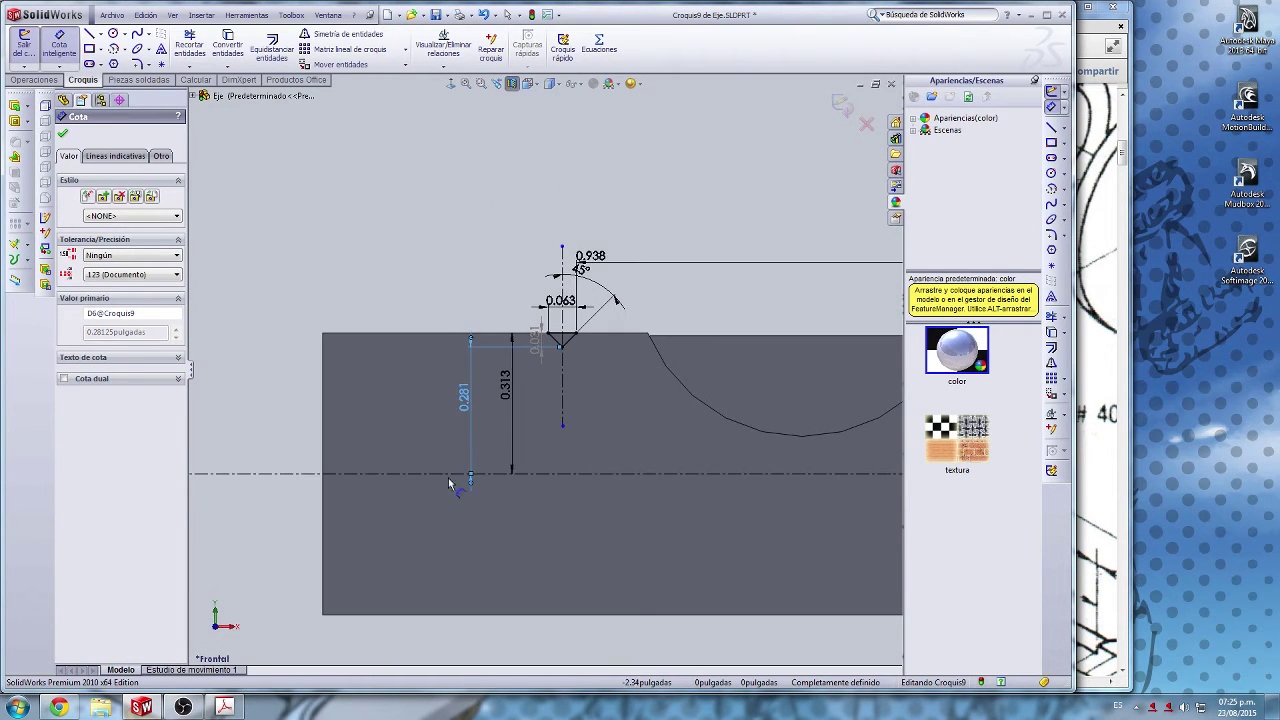
{"action": "left_click", "coordinate": [1049, 108]}
{"action": "left_click", "coordinate": [607, 224]}
{"action": "scroll", "coordinate": [447, 490], "scroll_direction": "up", "scroll_amount": 1}
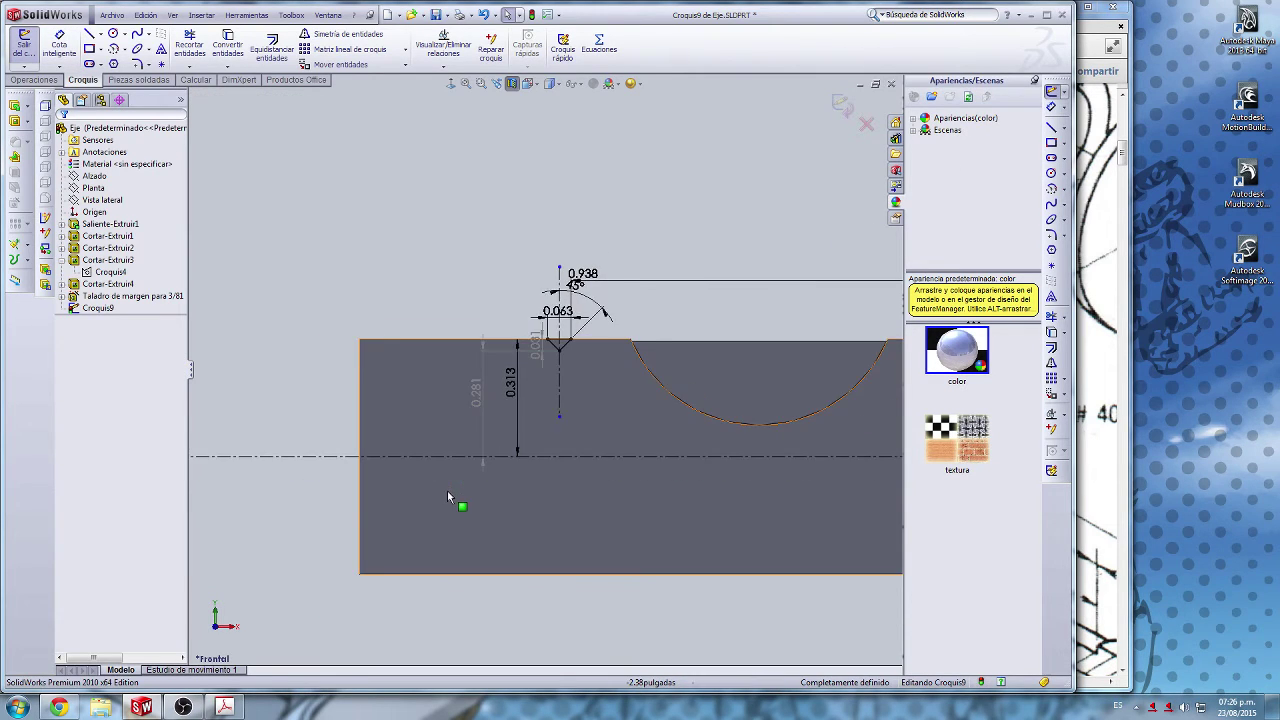
Step: Turn off the section view and move the shoulder-to-triangle distance dimension slightly farther from the shaft
{"action": "middle_click_drag", "start_coordinate": [447, 490], "coordinate": [434, 117]}
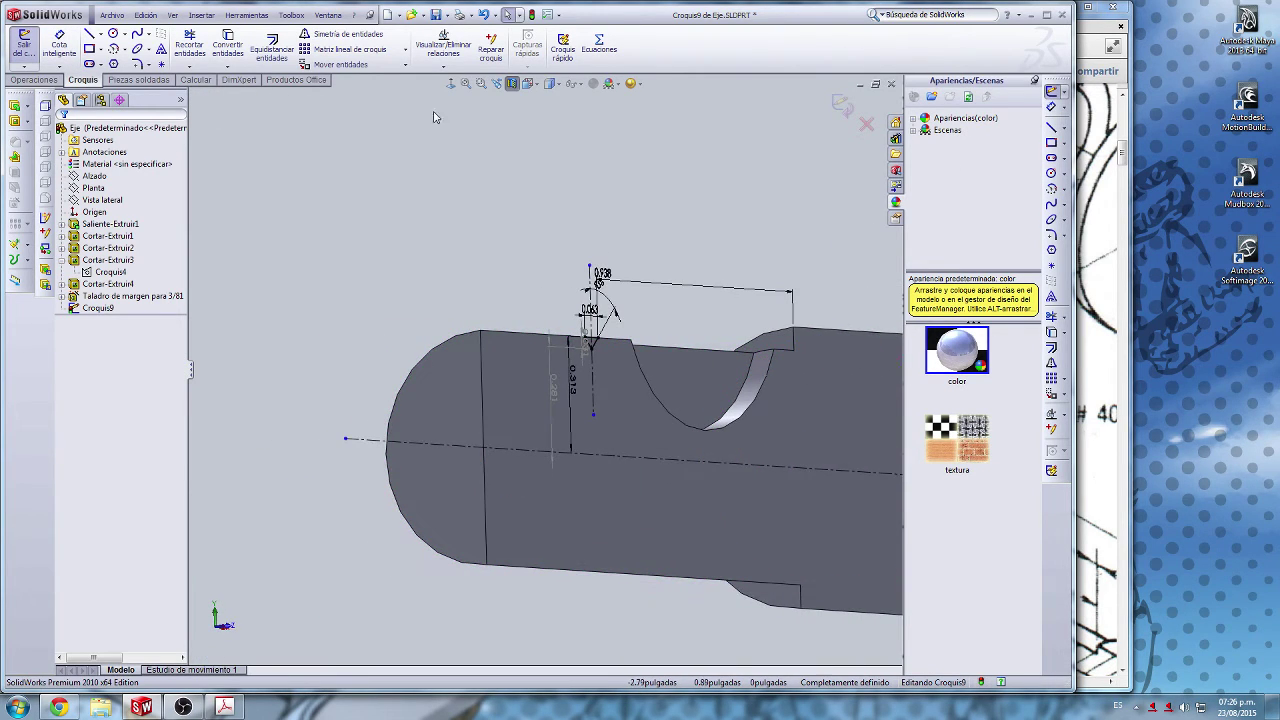
{"action": "left_click", "coordinate": [512, 84]}
{"action": "middle_click_drag", "start_coordinate": [440, 427], "coordinate": [490, 365]}
{"action": "left_click", "coordinate": [519, 402]}
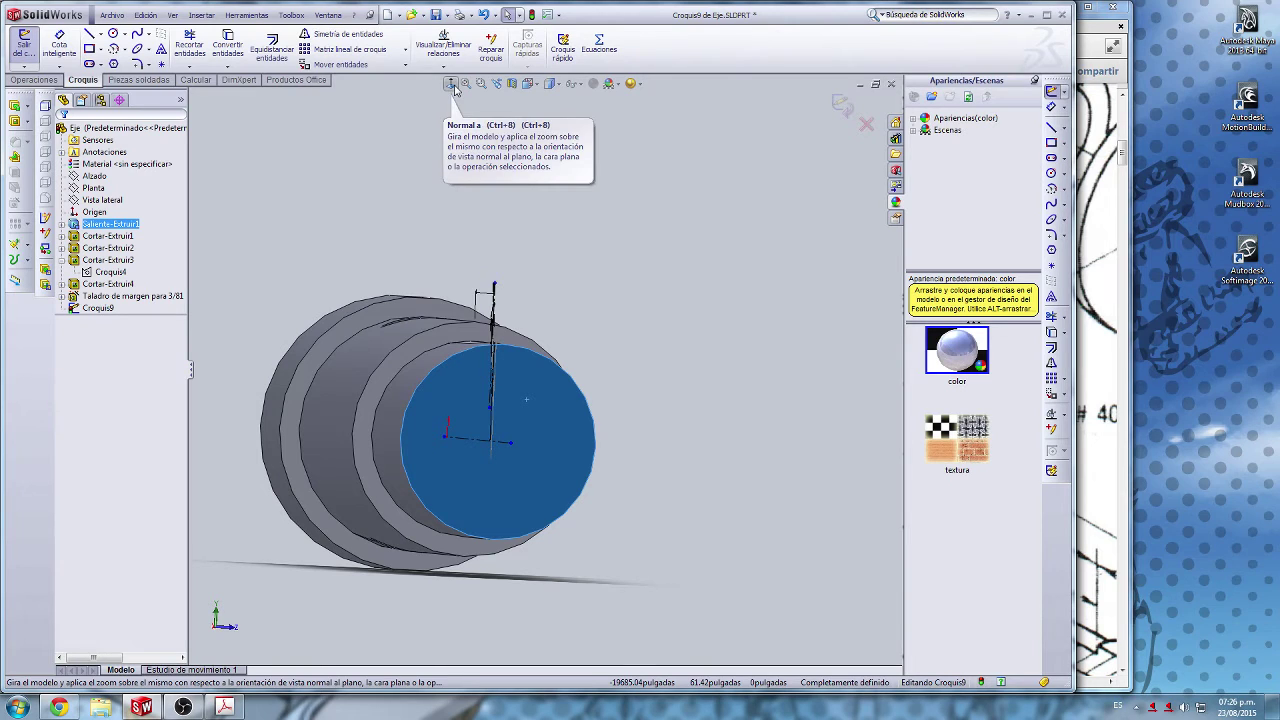
{"action": "middle_click_drag", "start_coordinate": [555, 343], "coordinate": [471, 367]}
{"action": "scroll", "coordinate": [471, 367], "scroll_direction": "up", "scroll_amount": 4}
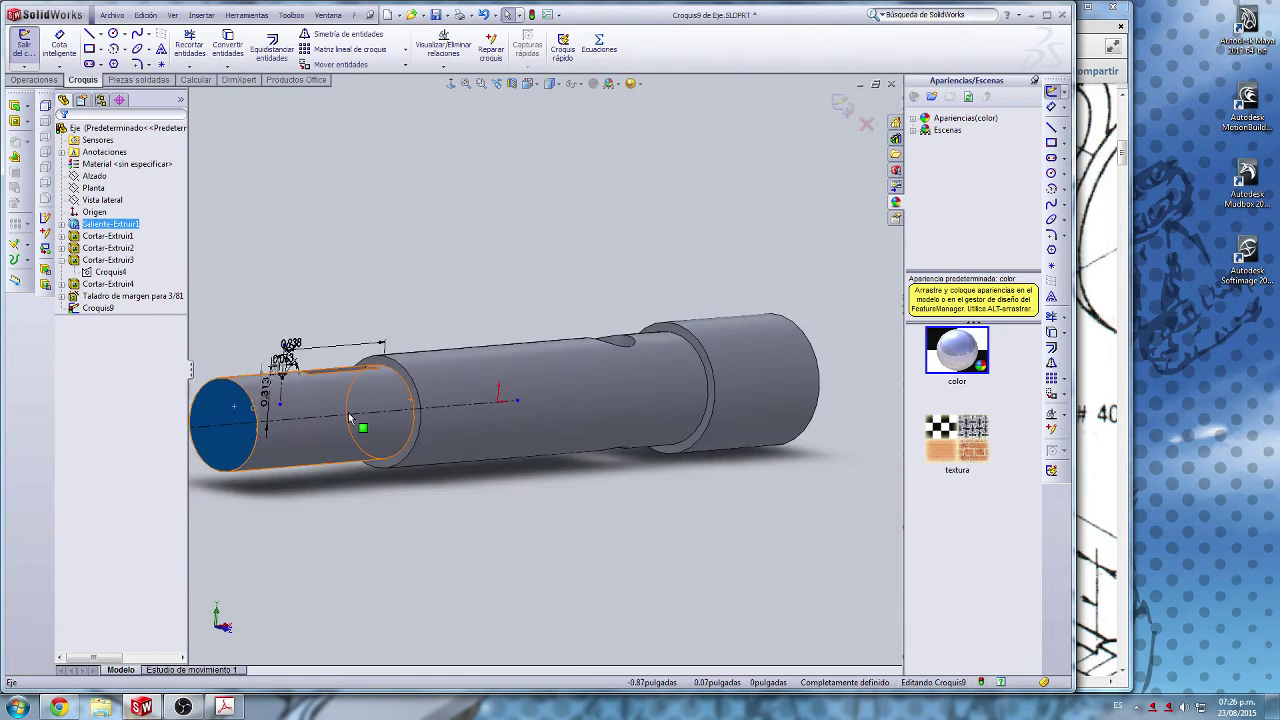
{"action": "middle_click_drag", "start_coordinate": [348, 415], "coordinate": [303, 420]}
{"action": "scroll", "coordinate": [303, 420], "scroll_direction": "up", "scroll_amount": 3}
{"action": "scroll", "coordinate": [355, 436], "scroll_direction": "down", "scroll_amount": 2}
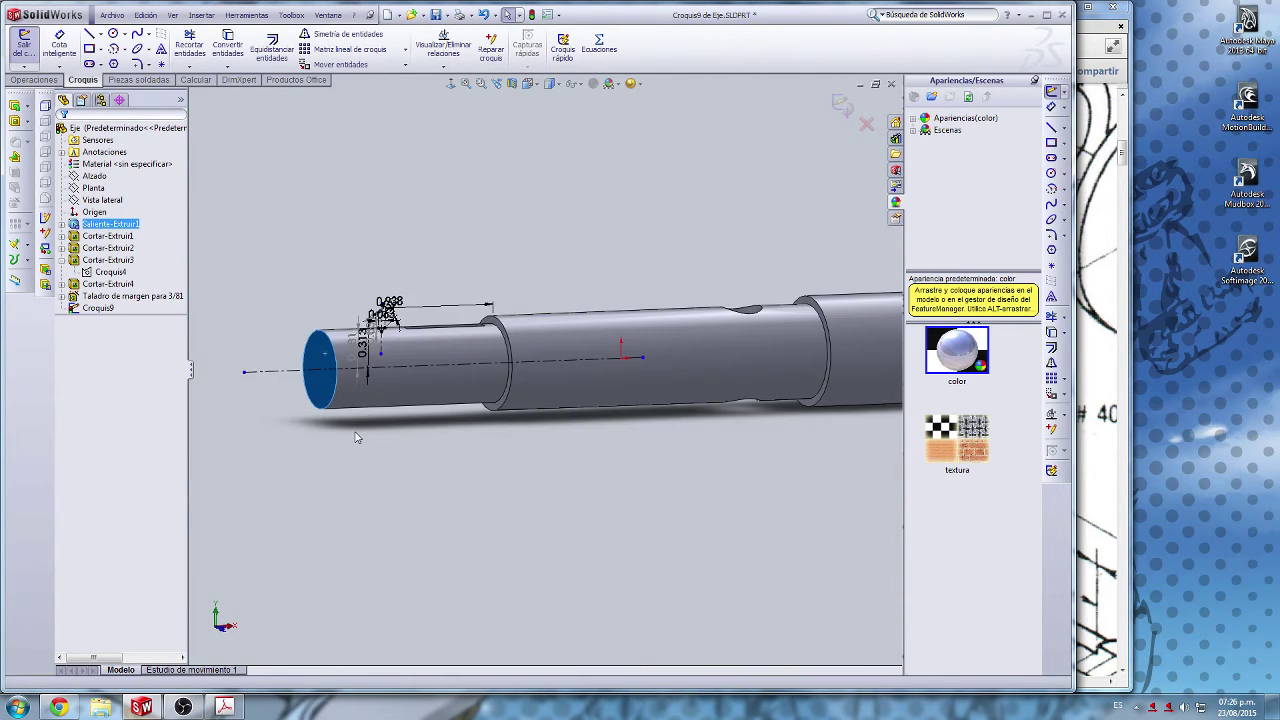
{"action": "scroll", "coordinate": [355, 436], "scroll_direction": "down", "scroll_amount": 5}
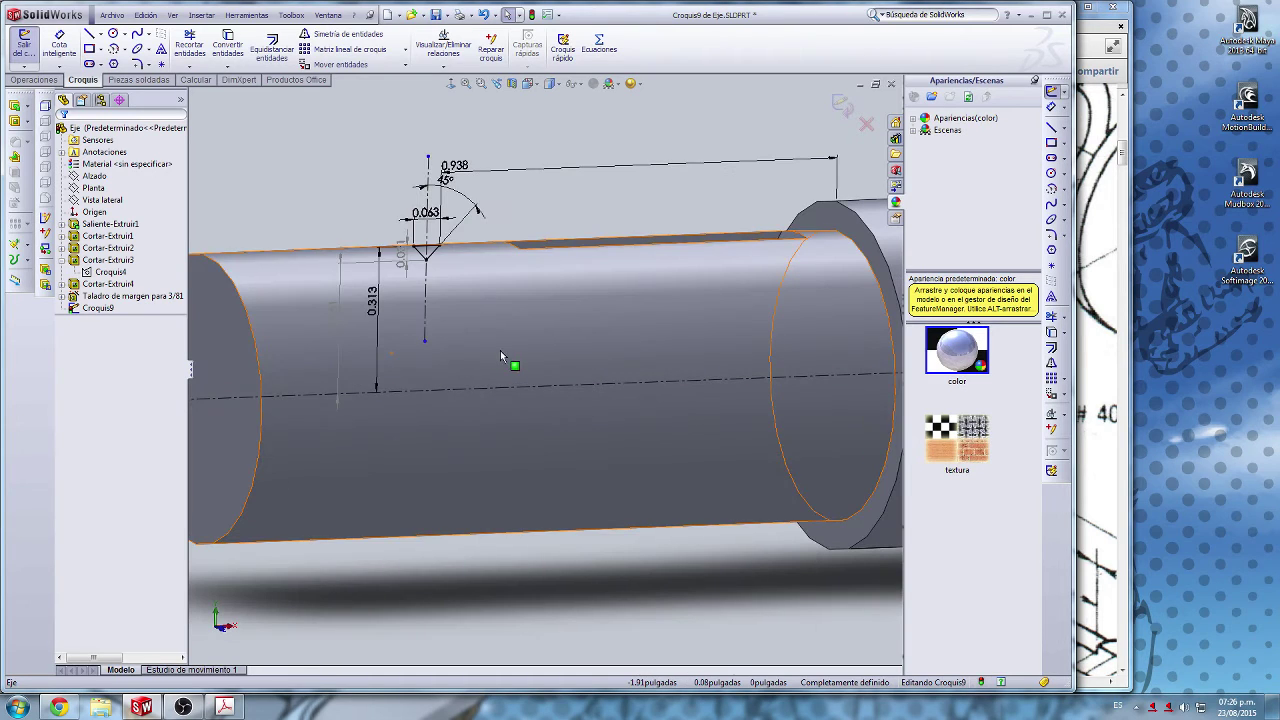
{"action": "left_click_drag", "start_coordinate": [603, 166], "coordinate": [597, 156]}
{"action": "middle_click_drag", "start_coordinate": [521, 258], "coordinate": [496, 244]}
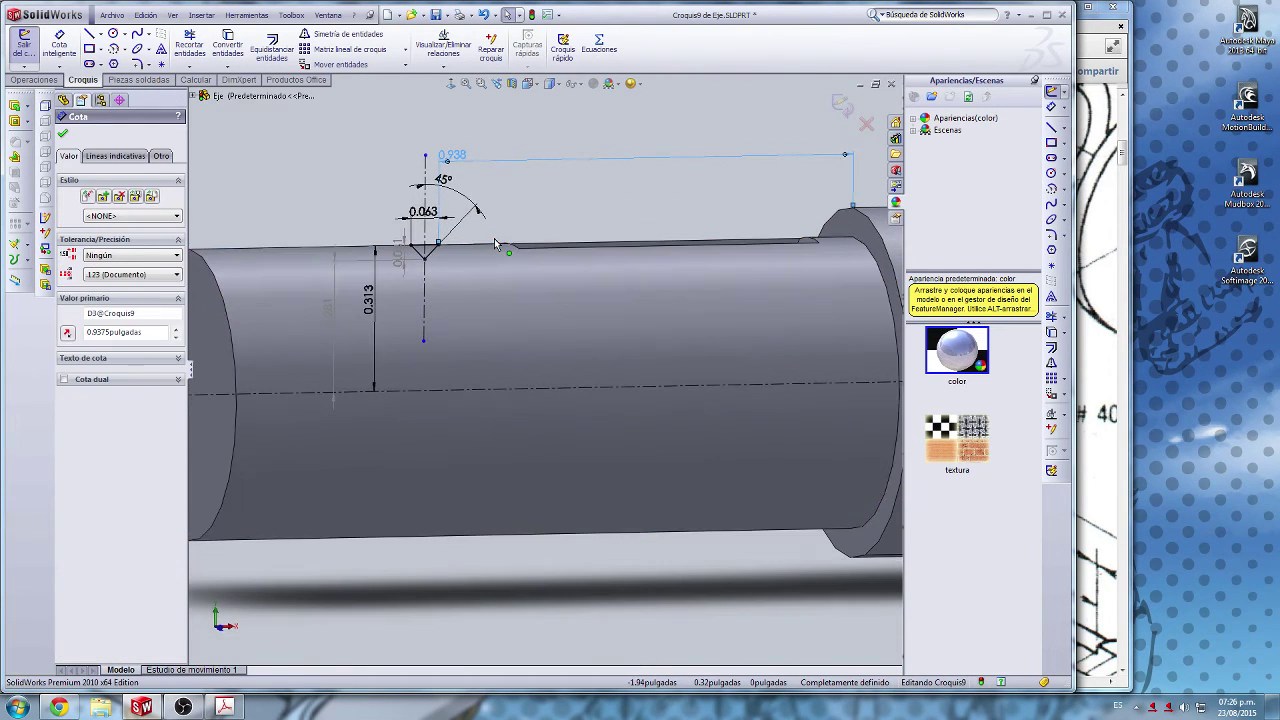
{"action": "left_click", "coordinate": [806, 184]}
{"action": "left_click", "coordinate": [850, 224]}
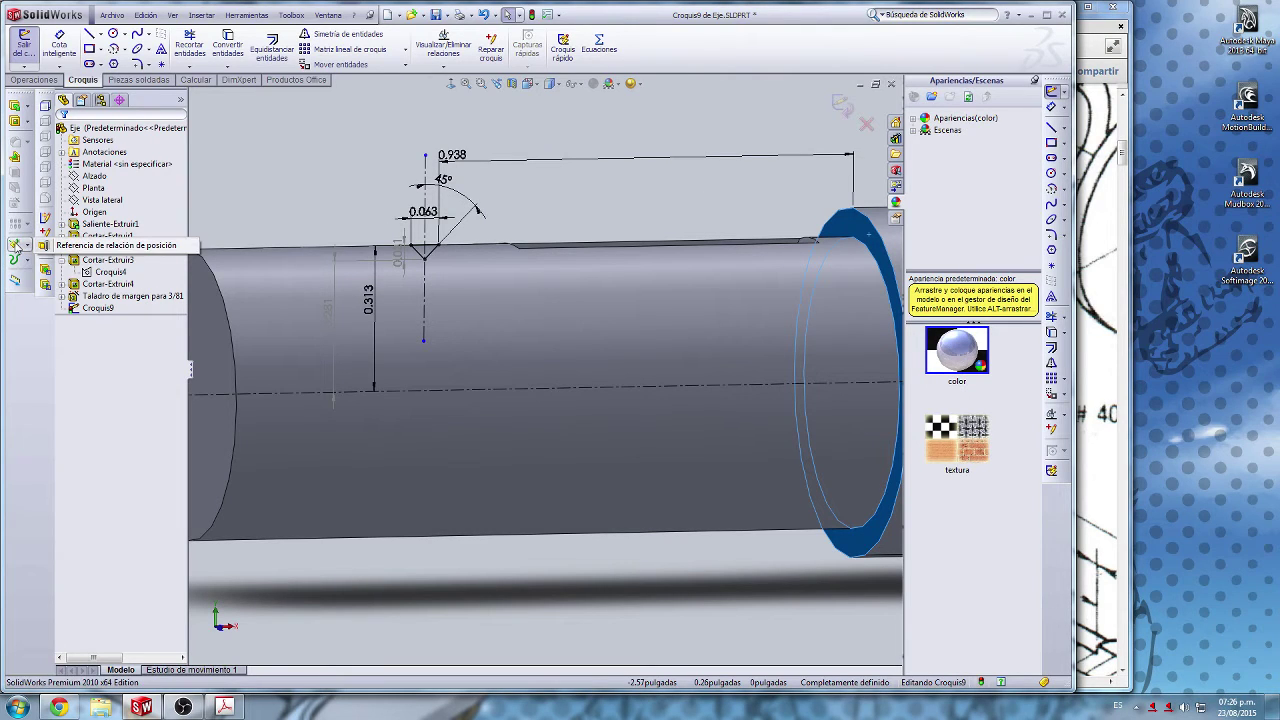
{"action": "mouse_move", "coordinate": [27, 260]}
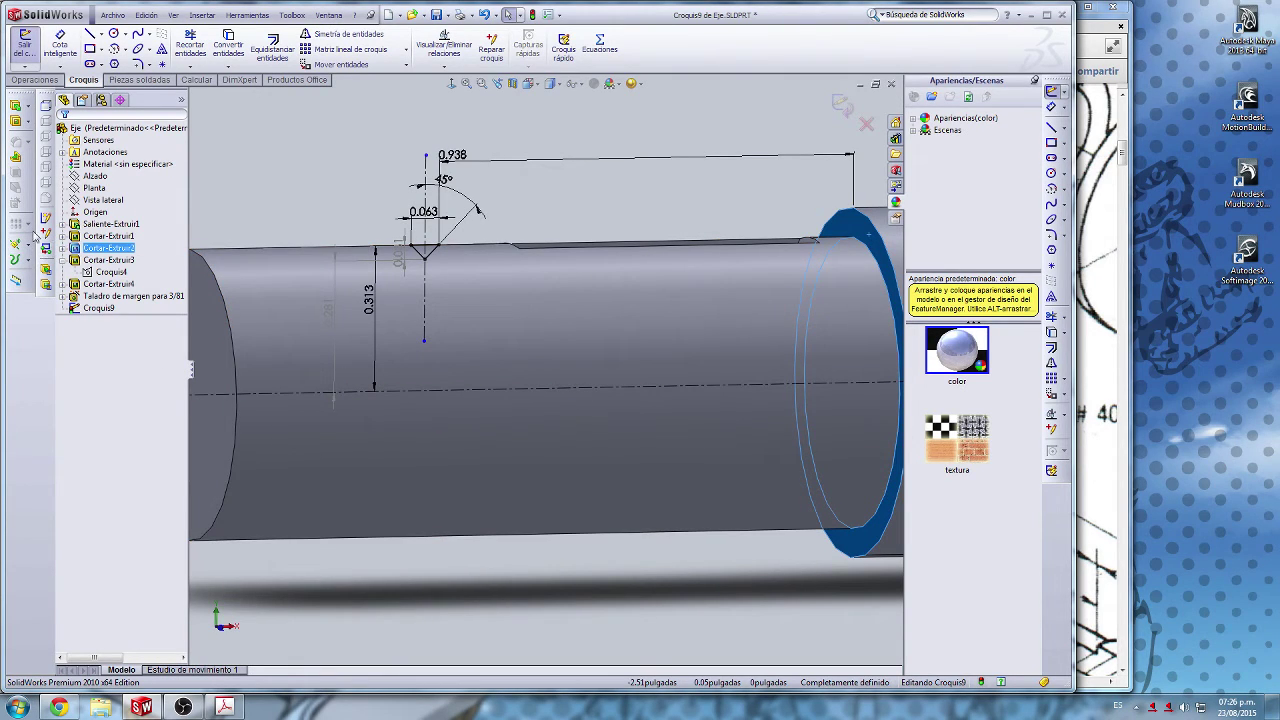
{"action": "left_click", "coordinate": [30, 259]}
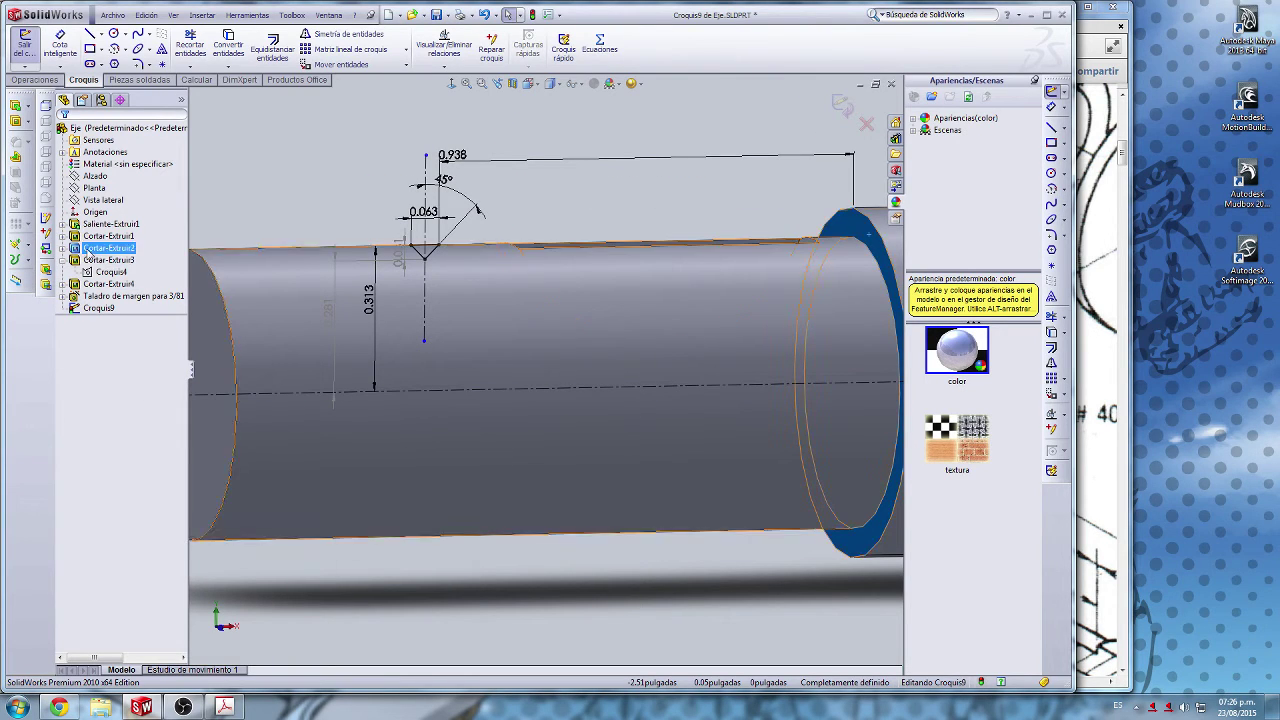
{"action": "left_click", "coordinate": [52, 84]}
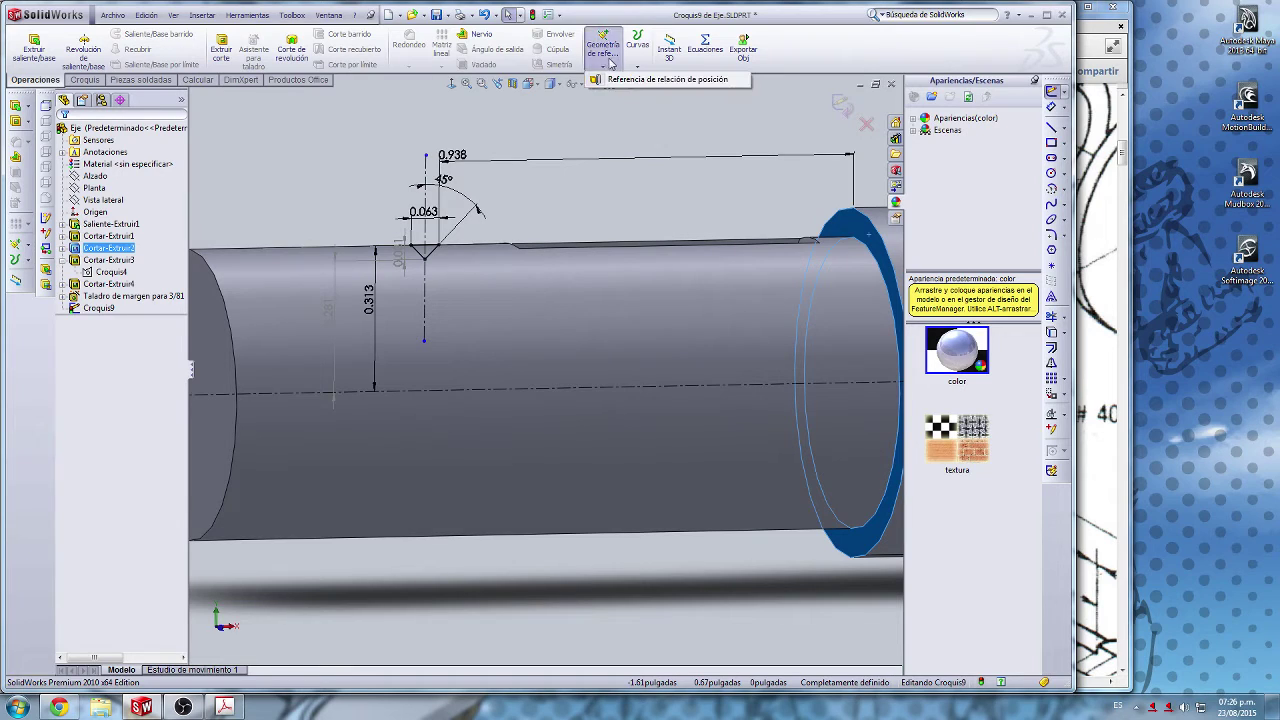
{"action": "left_click", "coordinate": [638, 66]}
{"action": "left_click", "coordinate": [603, 66]}
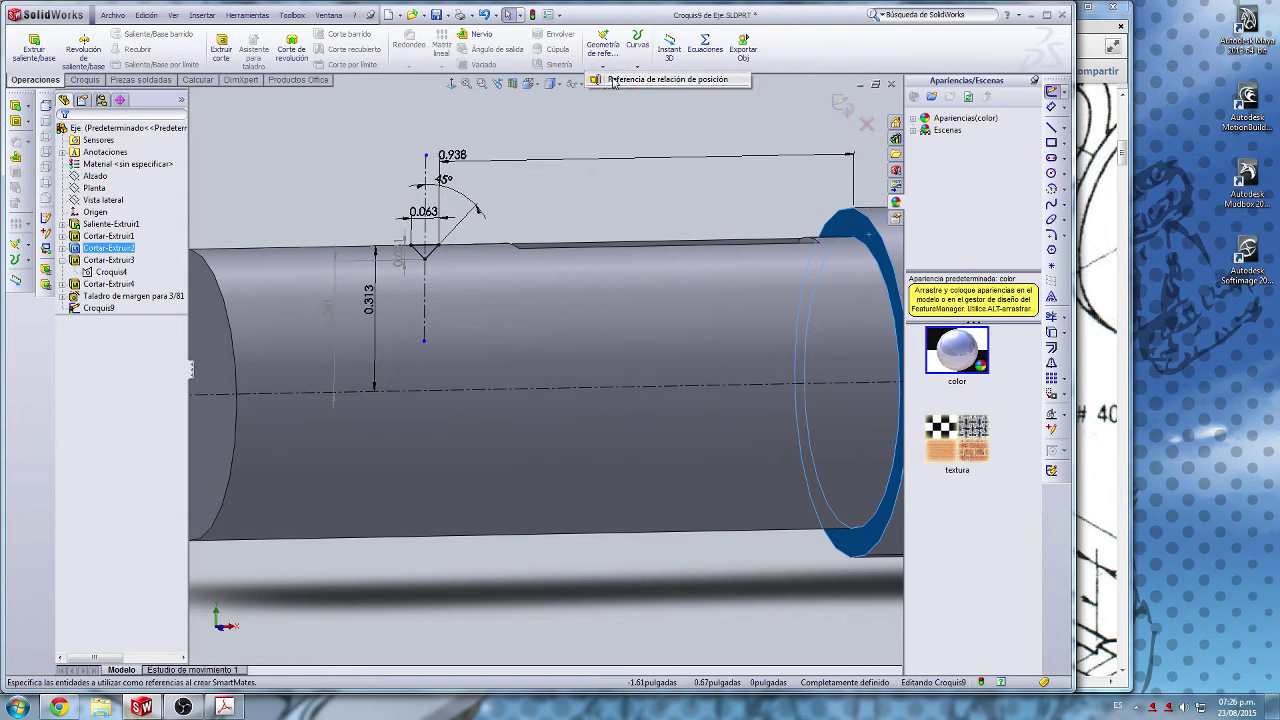
{"action": "left_click", "coordinate": [616, 81]}
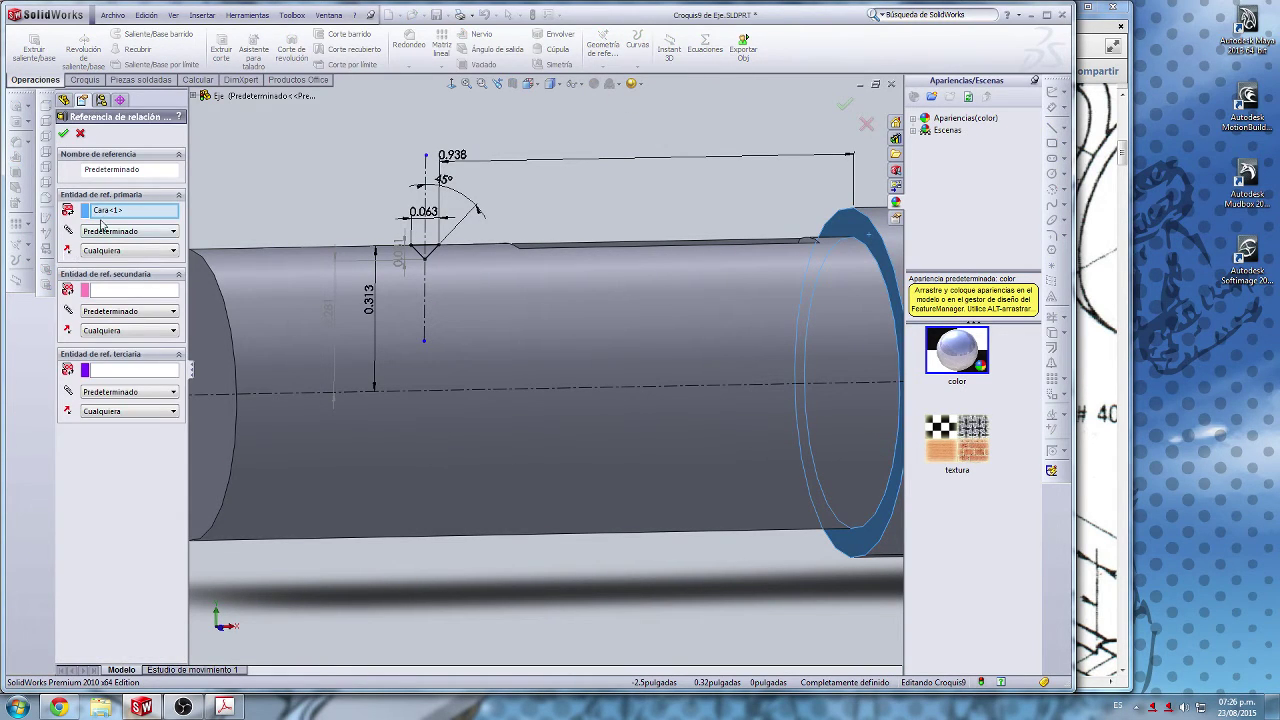
{"action": "left_click", "coordinate": [81, 133]}
{"action": "scroll", "coordinate": [757, 289], "scroll_direction": "up", "scroll_amount": 2}
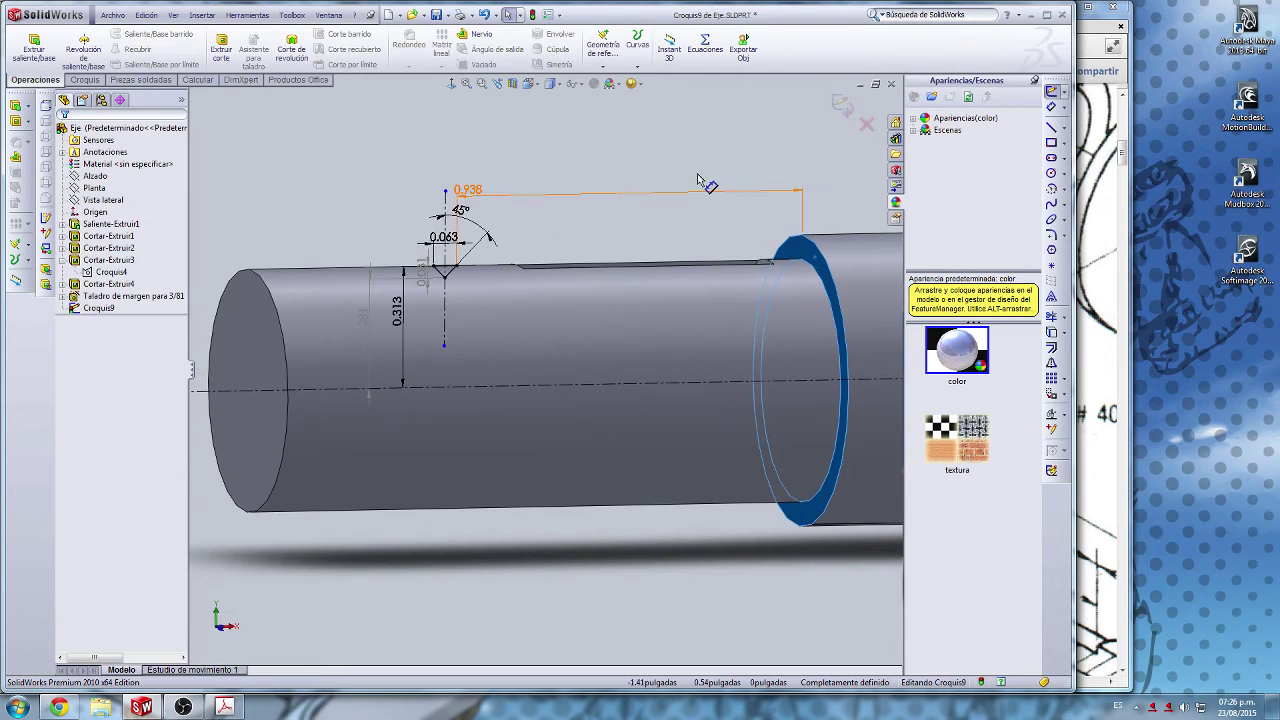
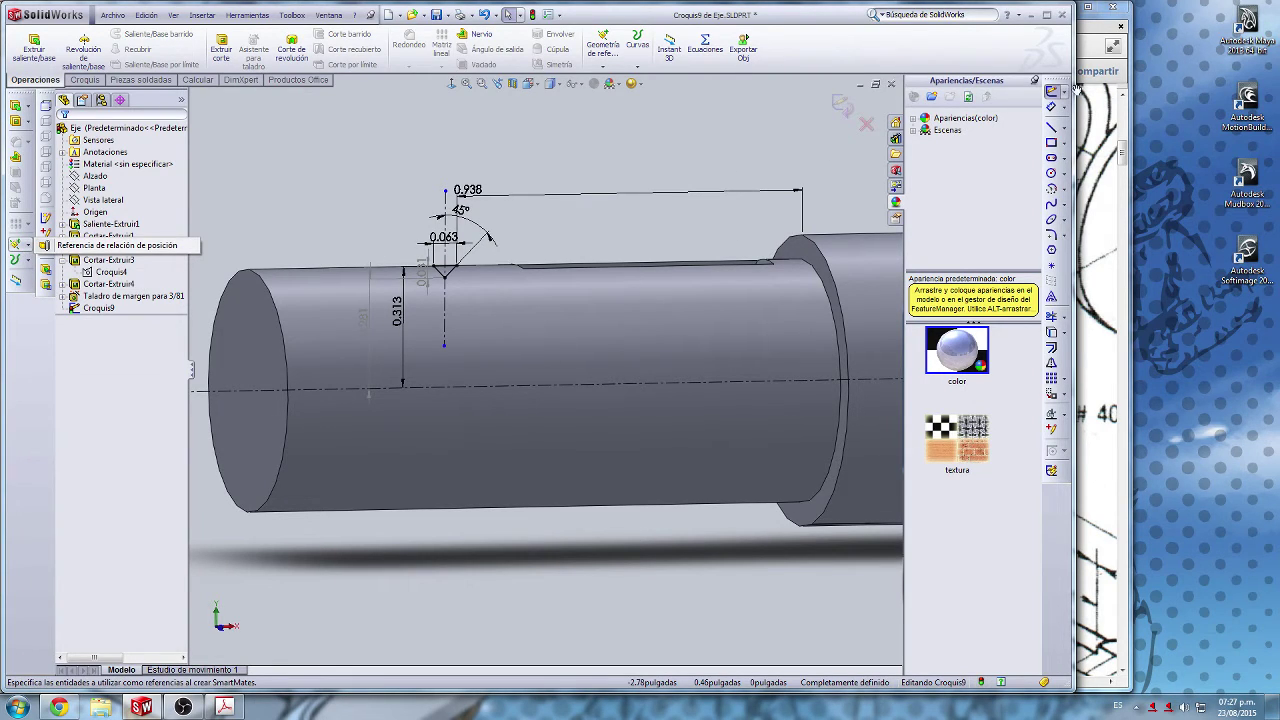
Step: Exit the triangle sketch and start a reference plane from the shoulder face next to the threaded end
{"action": "left_click", "coordinate": [1051, 93]}
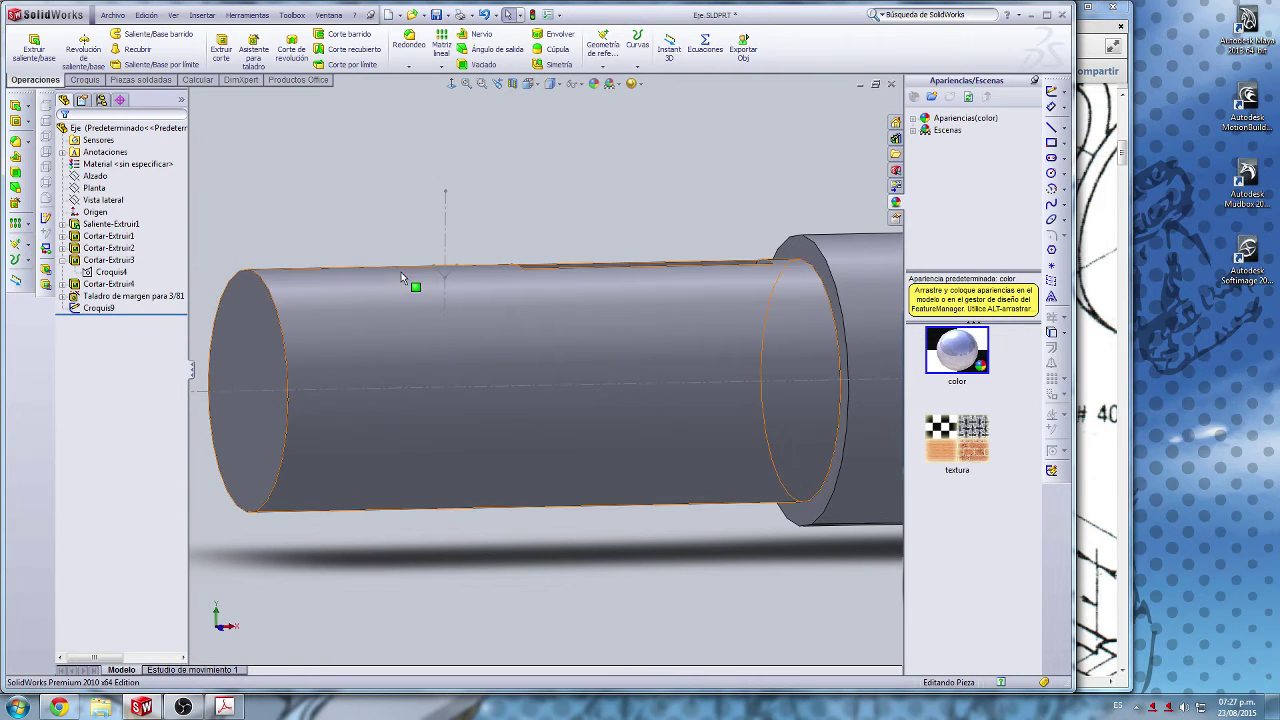
{"action": "mouse_move", "coordinate": [401, 272]}
{"action": "middle_mouse_down"}
{"action": "mouse_move", "coordinate": [461, 335]}
{"action": "mouse_move", "coordinate": [514, 263]}
{"action": "mouse_move", "coordinate": [303, 258]}
{"action": "middle_mouse_up"}
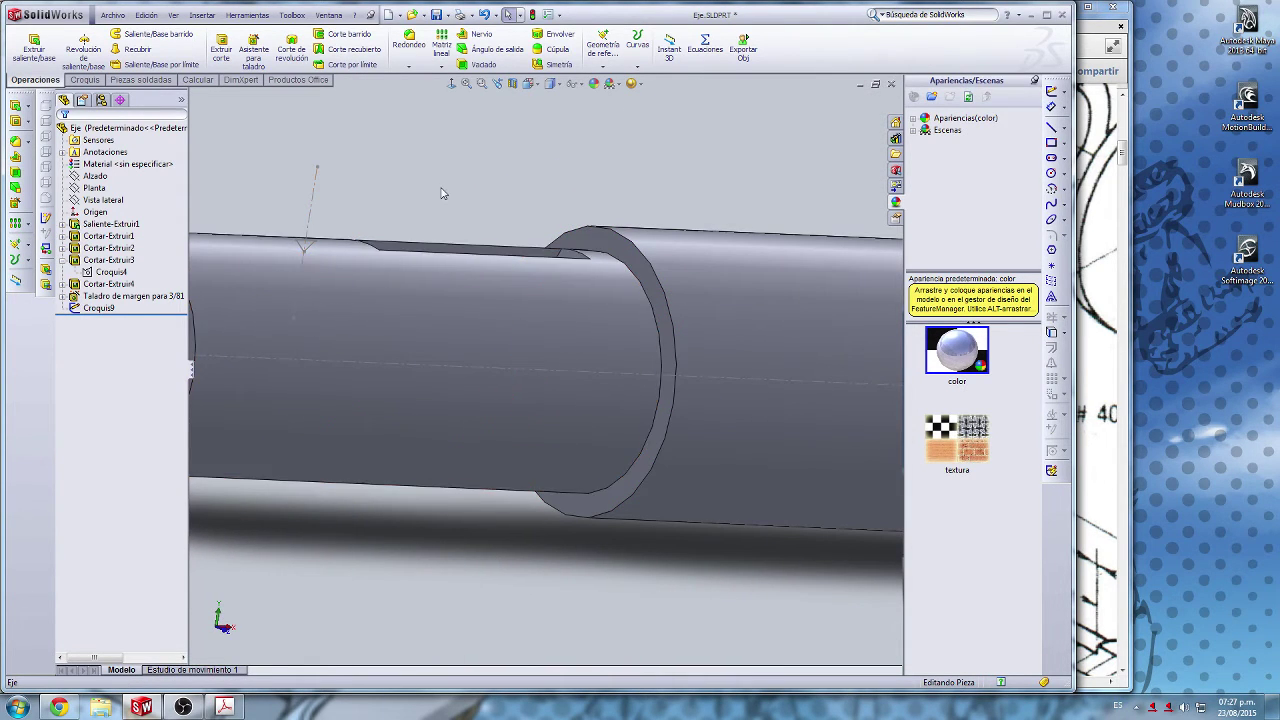
{"action": "left_click", "coordinate": [636, 270]}
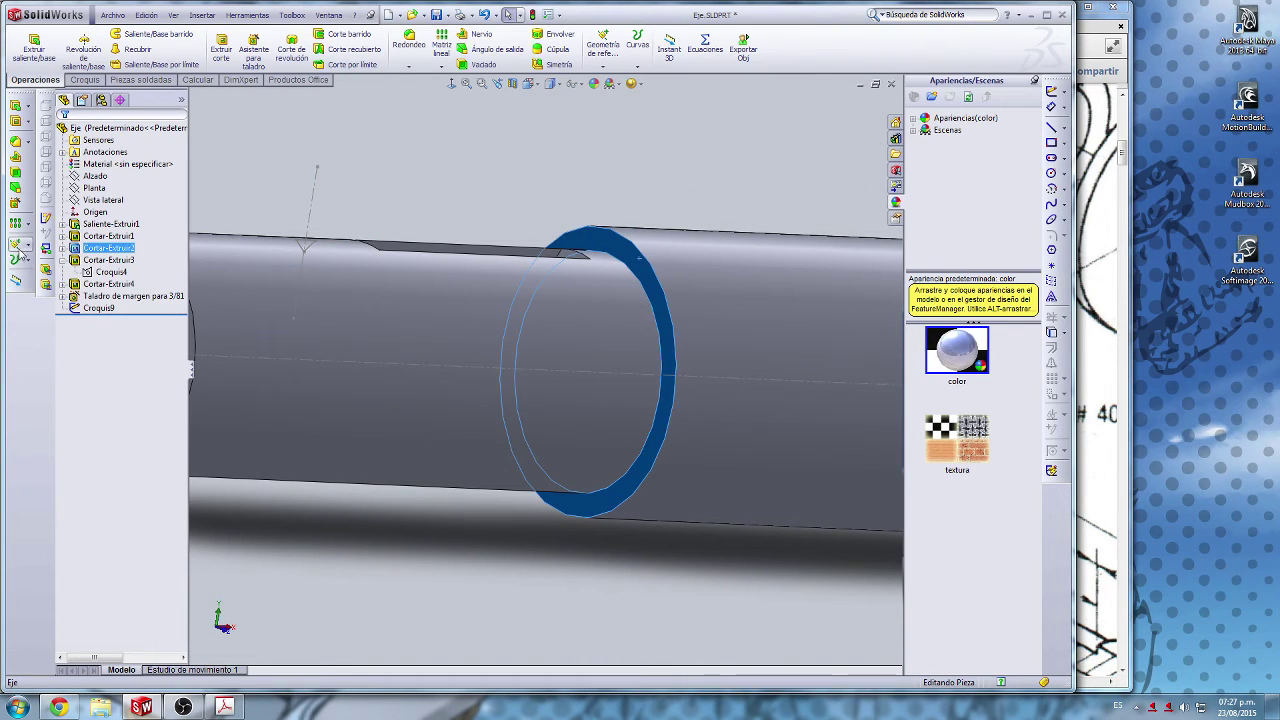
{"action": "left_click", "coordinate": [20, 247]}
{"action": "left_click", "coordinate": [95, 248]}
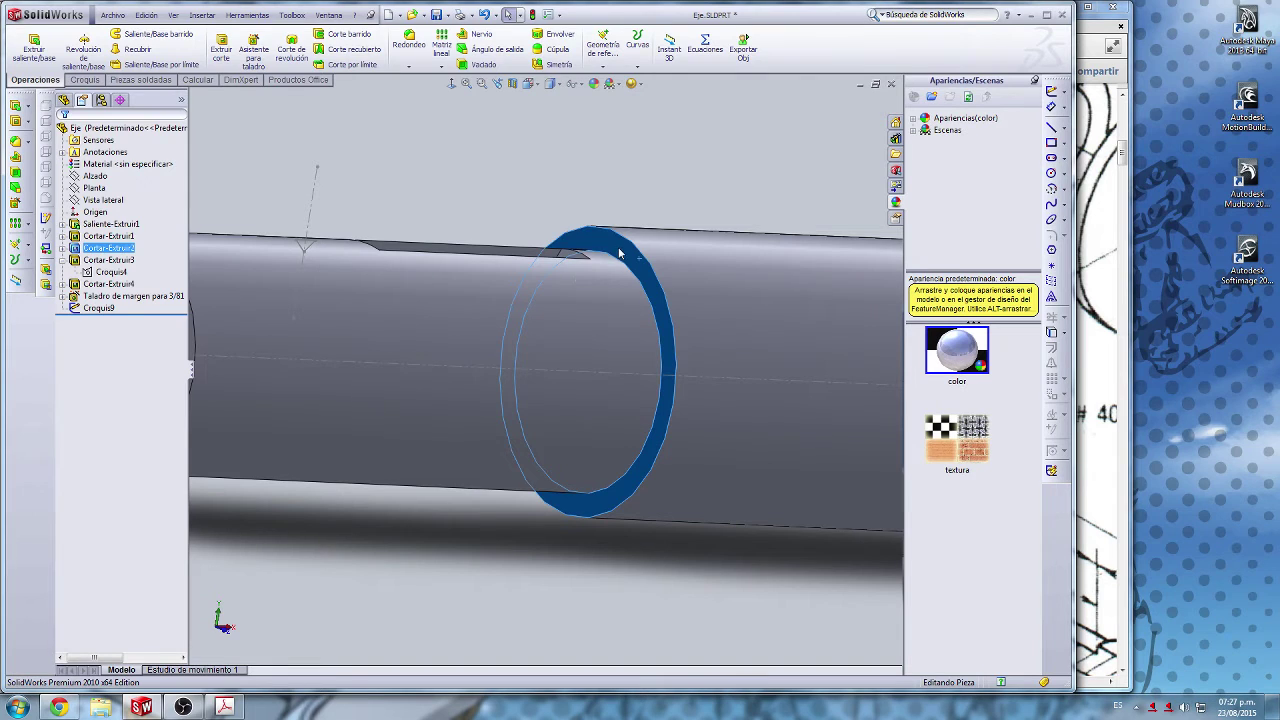
{"action": "scroll", "coordinate": [667, 350], "scroll_direction": "up", "scroll_amount": 3}
{"action": "scroll", "coordinate": [667, 349], "scroll_direction": "down", "scroll_amount": 4}
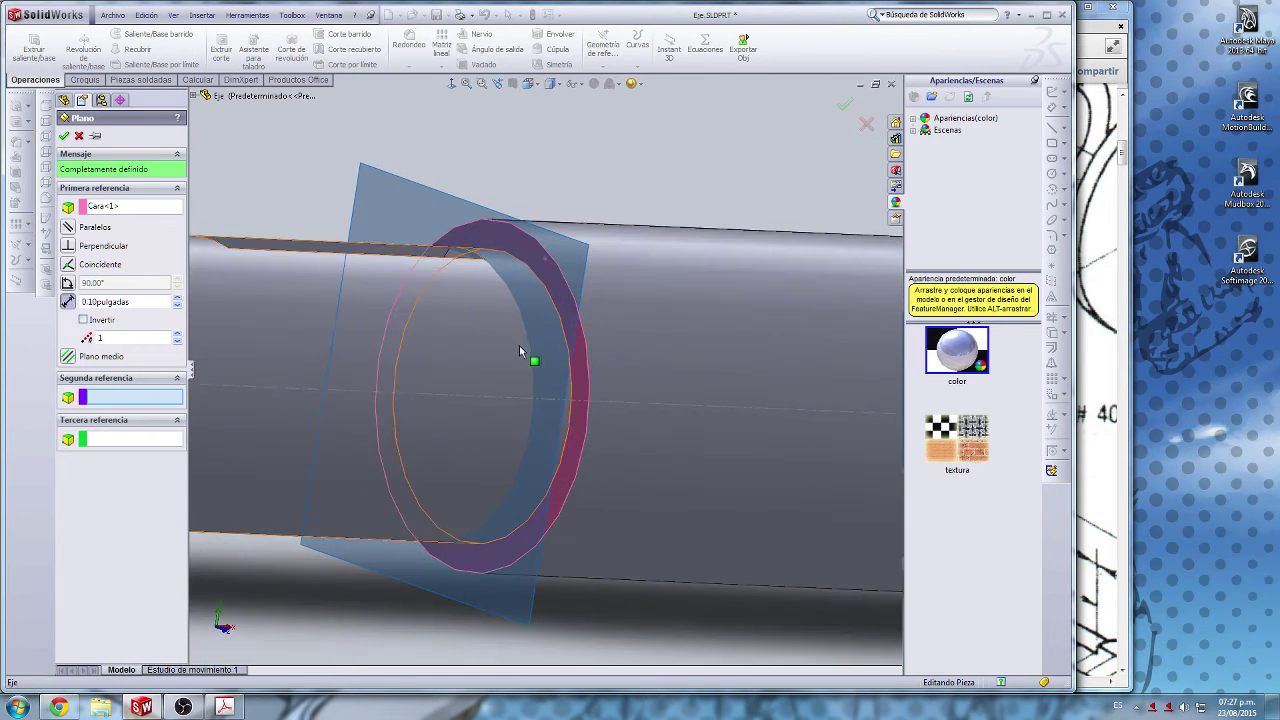
{"action": "middle_click_drag", "start_coordinate": [519, 345], "coordinate": [480, 337]}
{"action": "left_click", "coordinate": [545, 290]}
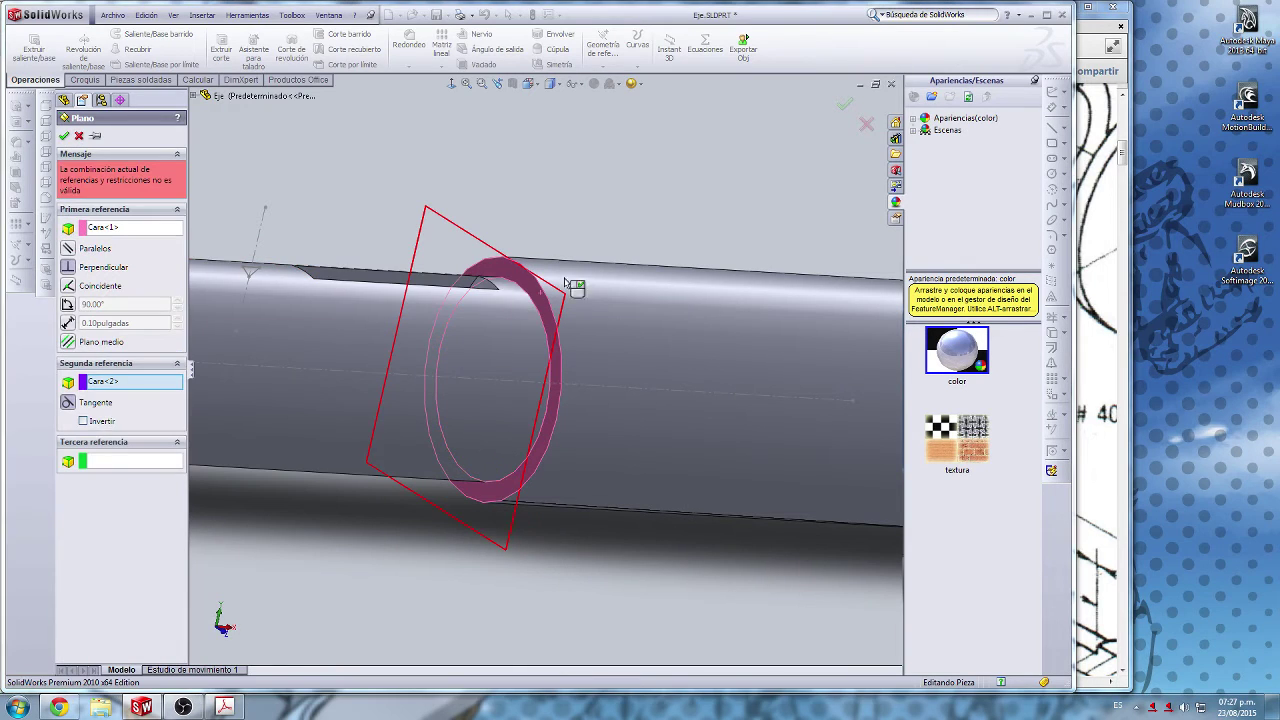
{"action": "left_click", "coordinate": [107, 231]}
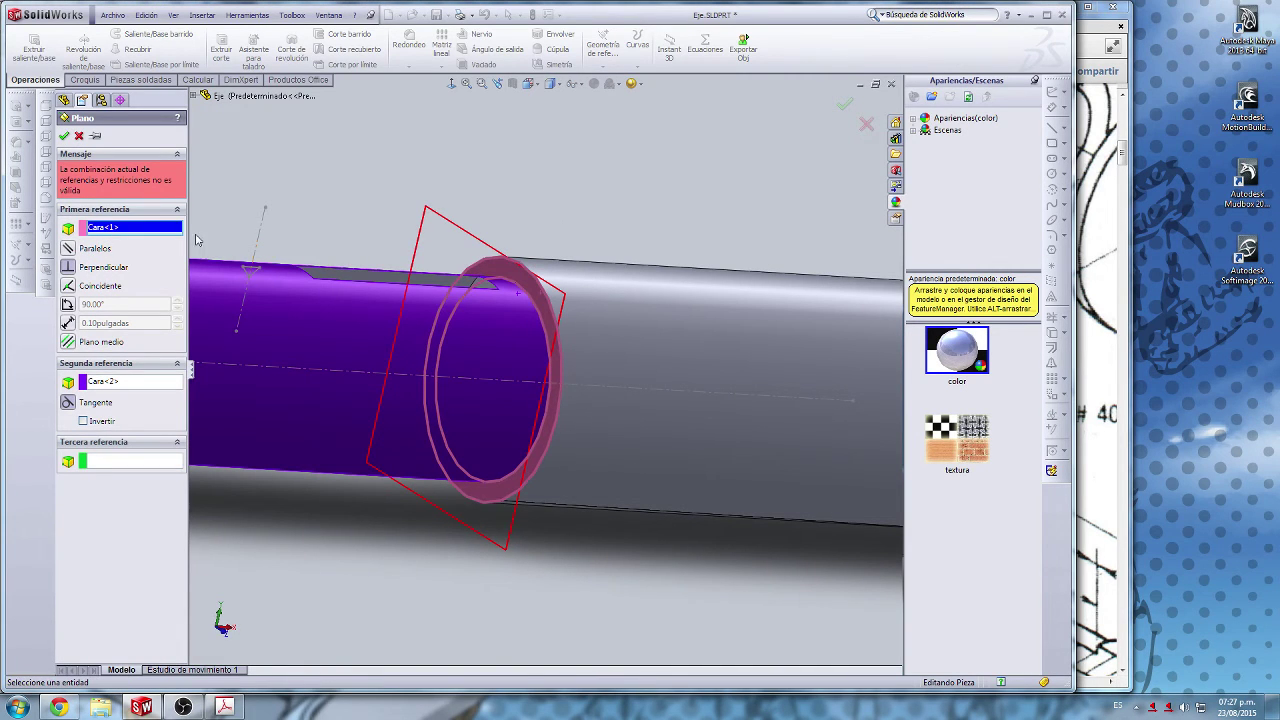
{"action": "left_click", "coordinate": [560, 297]}
{"action": "left_click", "coordinate": [114, 308]}
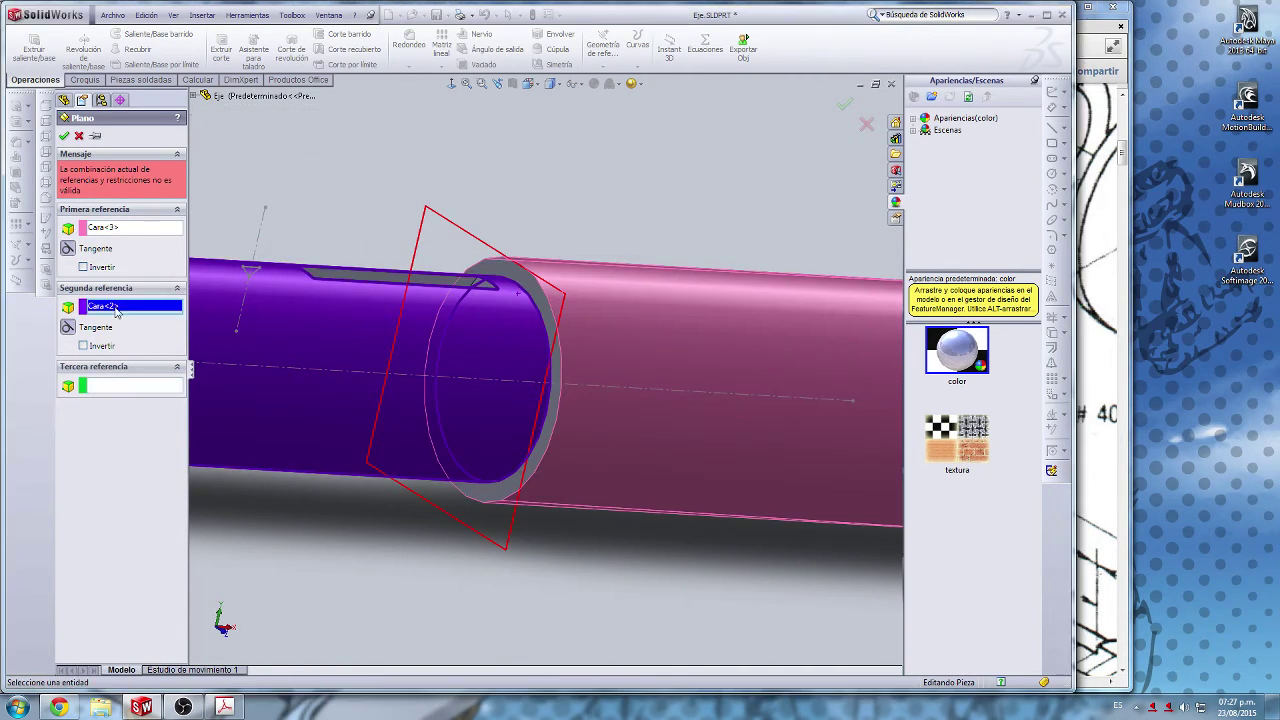
{"action": "left_click", "coordinate": [353, 309]}
{"action": "left_click", "coordinate": [656, 331]}
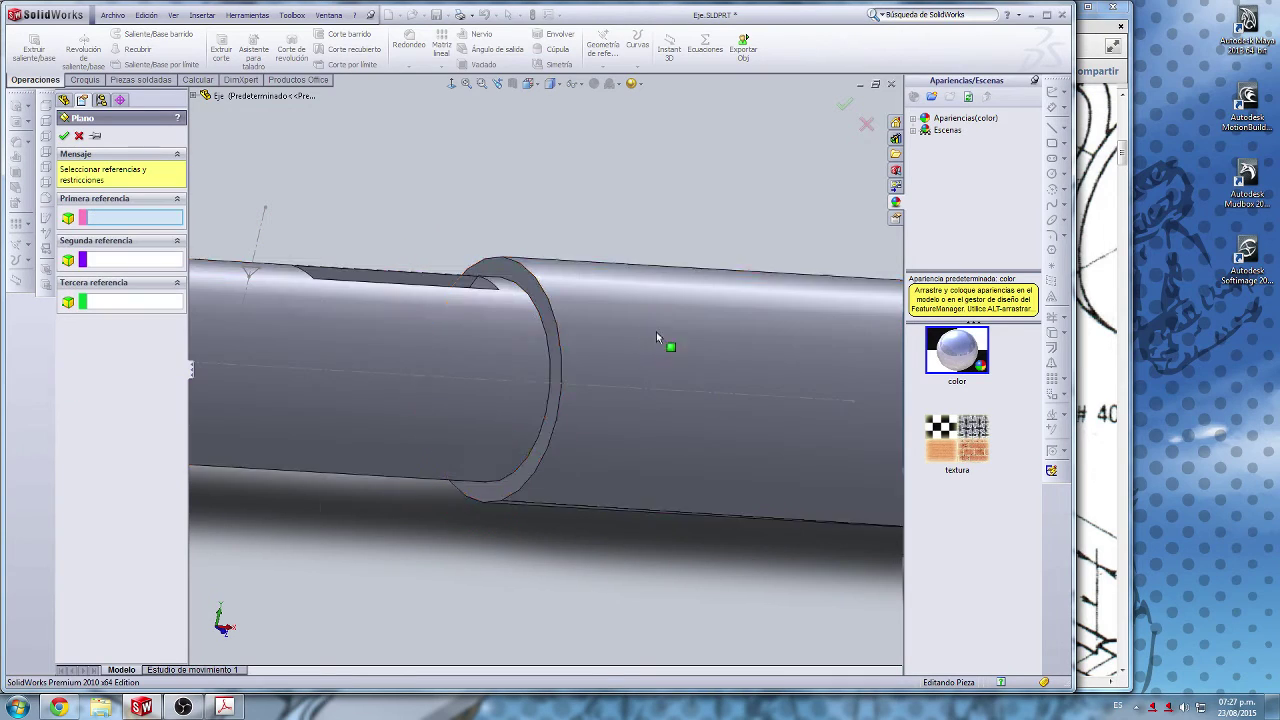
Step: Create a reference plane parallel to the shoulder face and coincident with the tip point of the triangle sketch
{"action": "left_click", "coordinate": [511, 303]}
{"action": "middle_click_drag", "start_coordinate": [531, 283], "coordinate": [228, 345]}
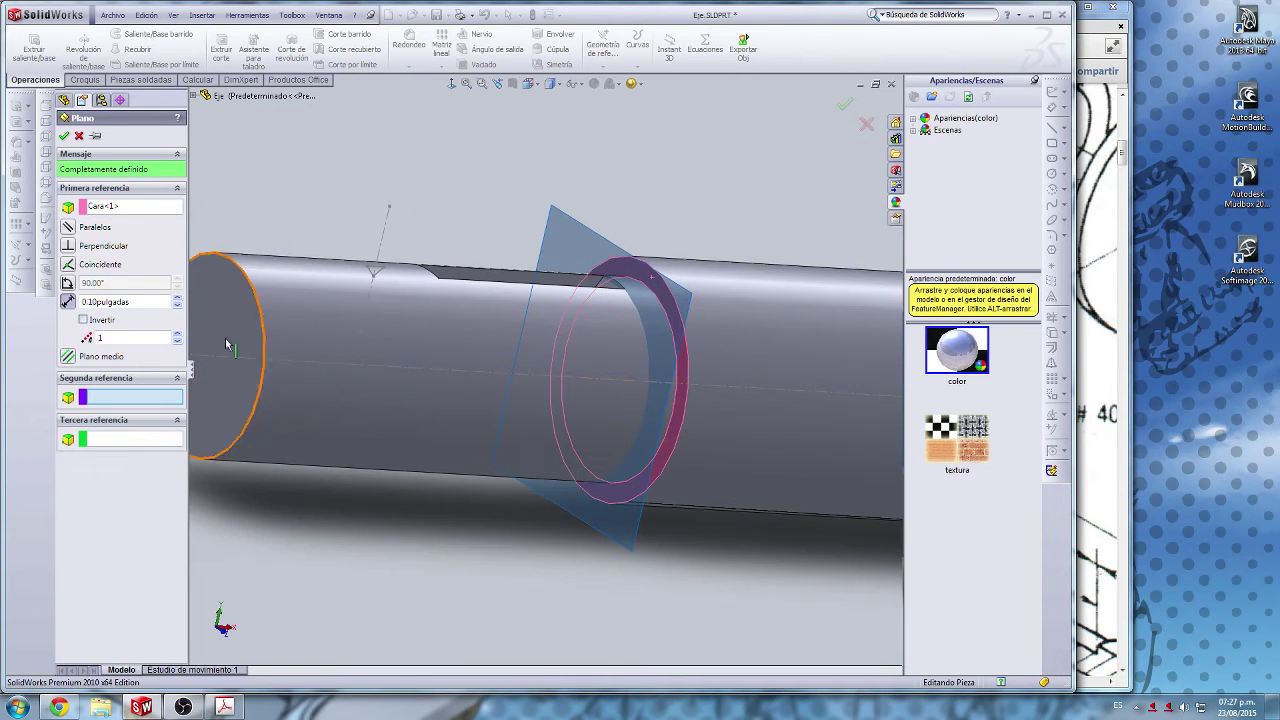
{"action": "left_click", "coordinate": [67, 265]}
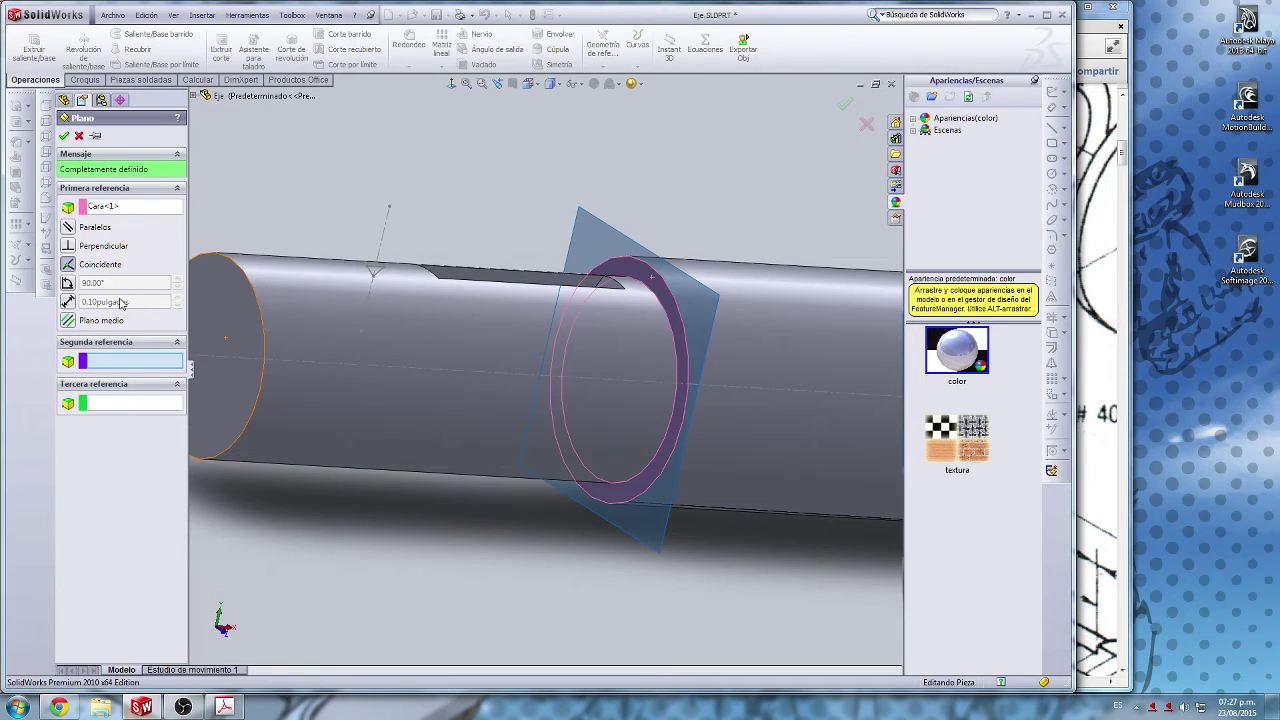
{"action": "left_click", "coordinate": [67, 302]}
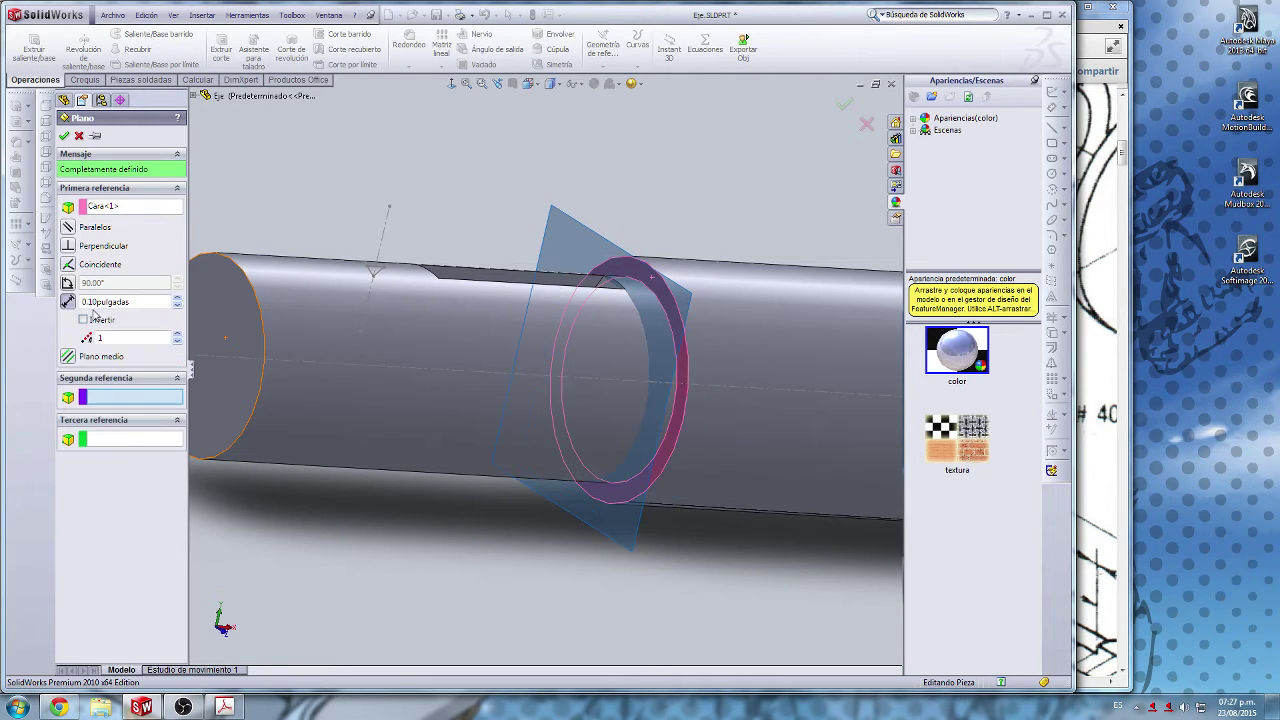
{"action": "left_click", "coordinate": [373, 278]}
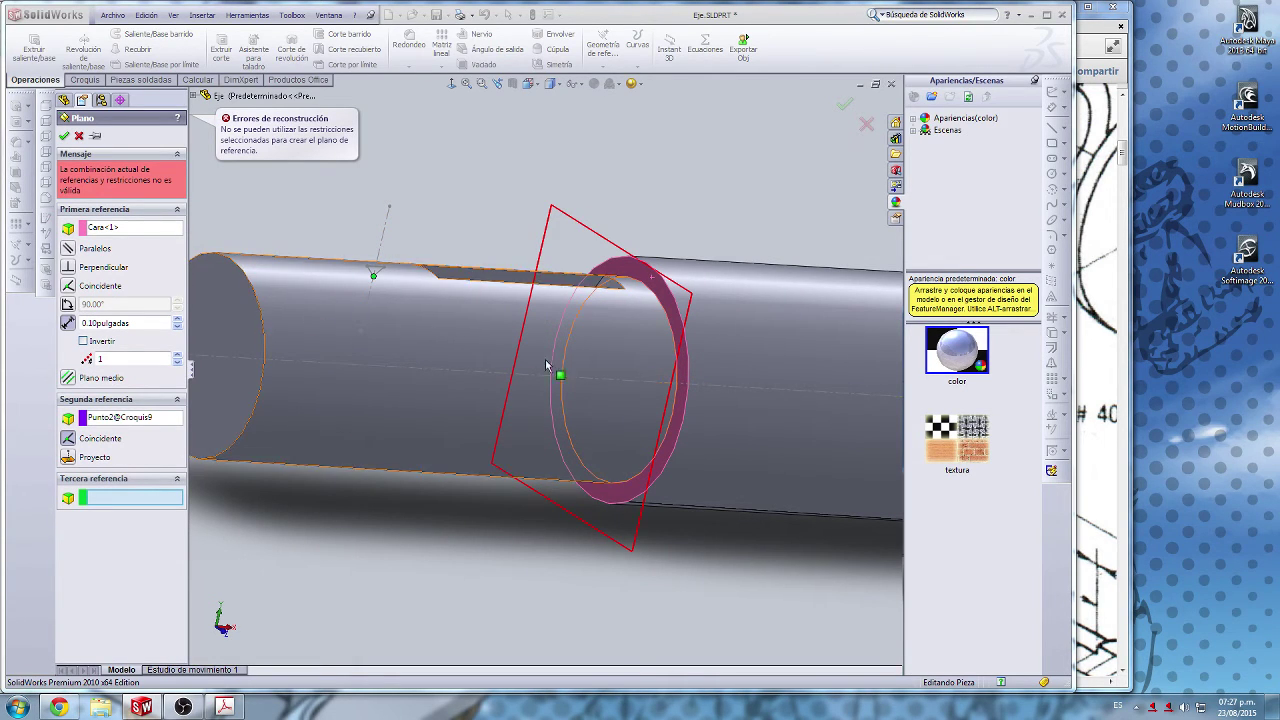
{"action": "left_click", "coordinate": [128, 420]}
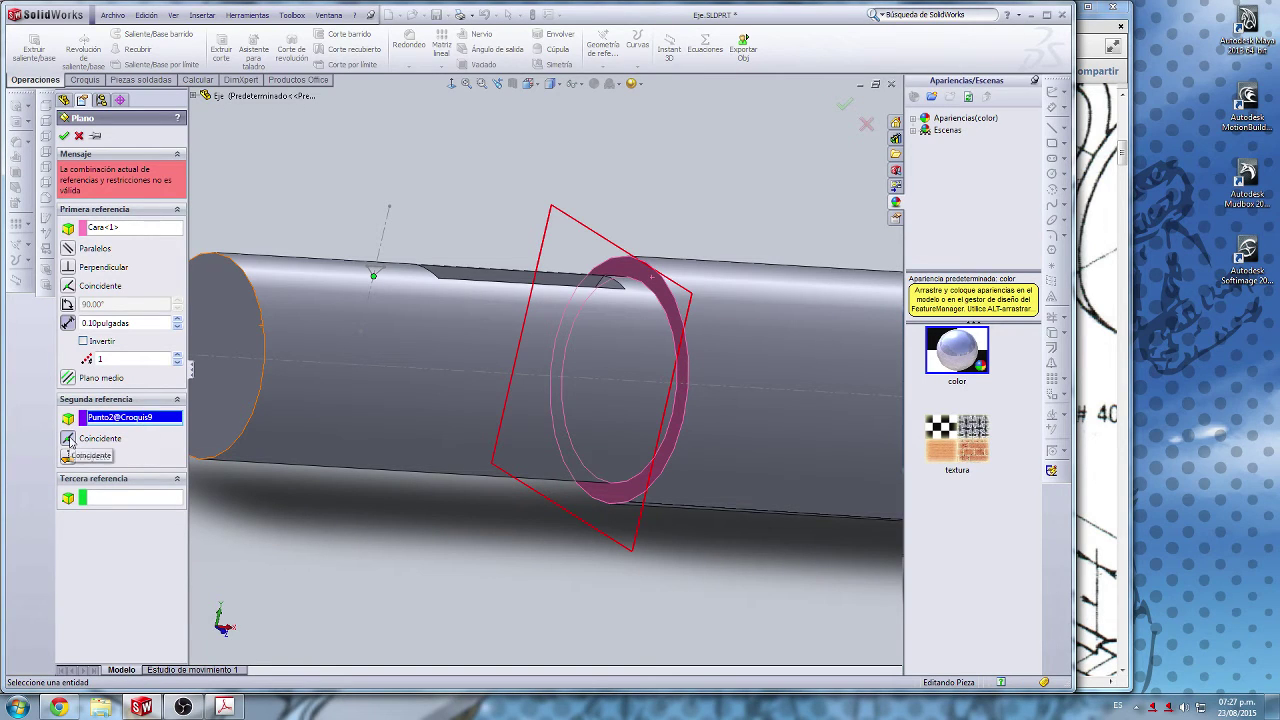
{"action": "left_click", "coordinate": [68, 250]}
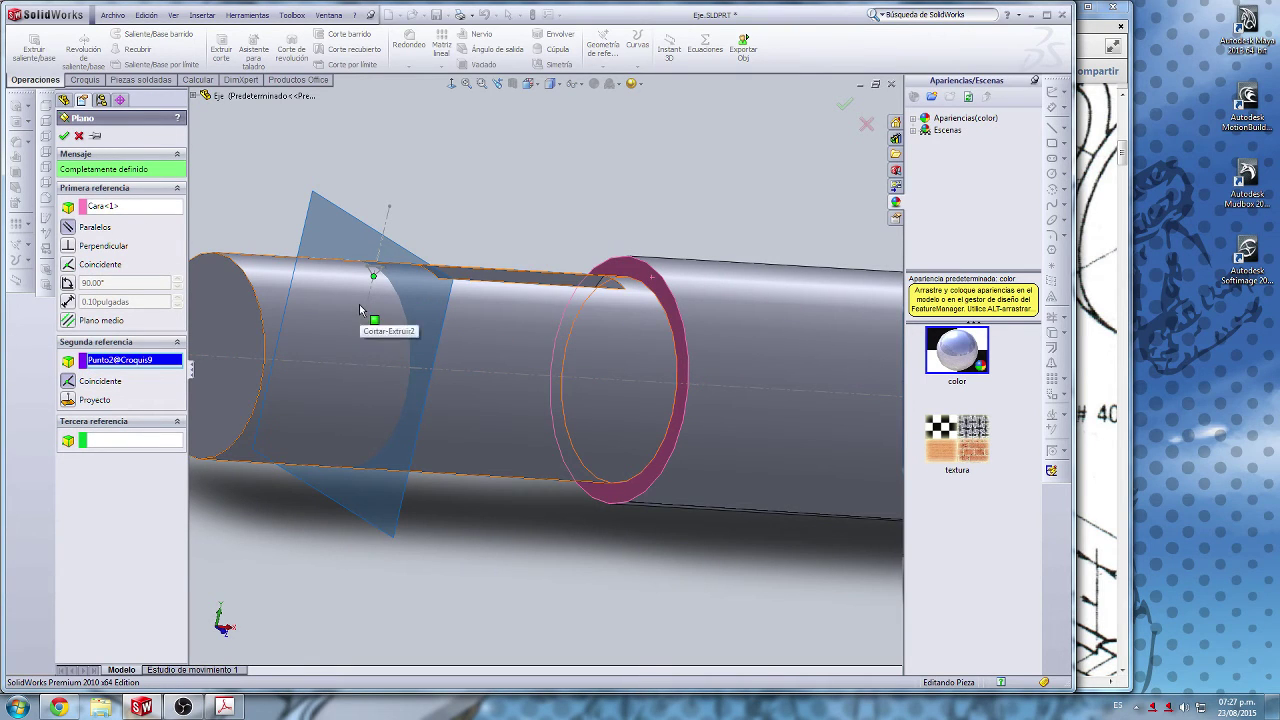
{"action": "scroll", "coordinate": [389, 311], "scroll_direction": "down", "scroll_amount": 6}
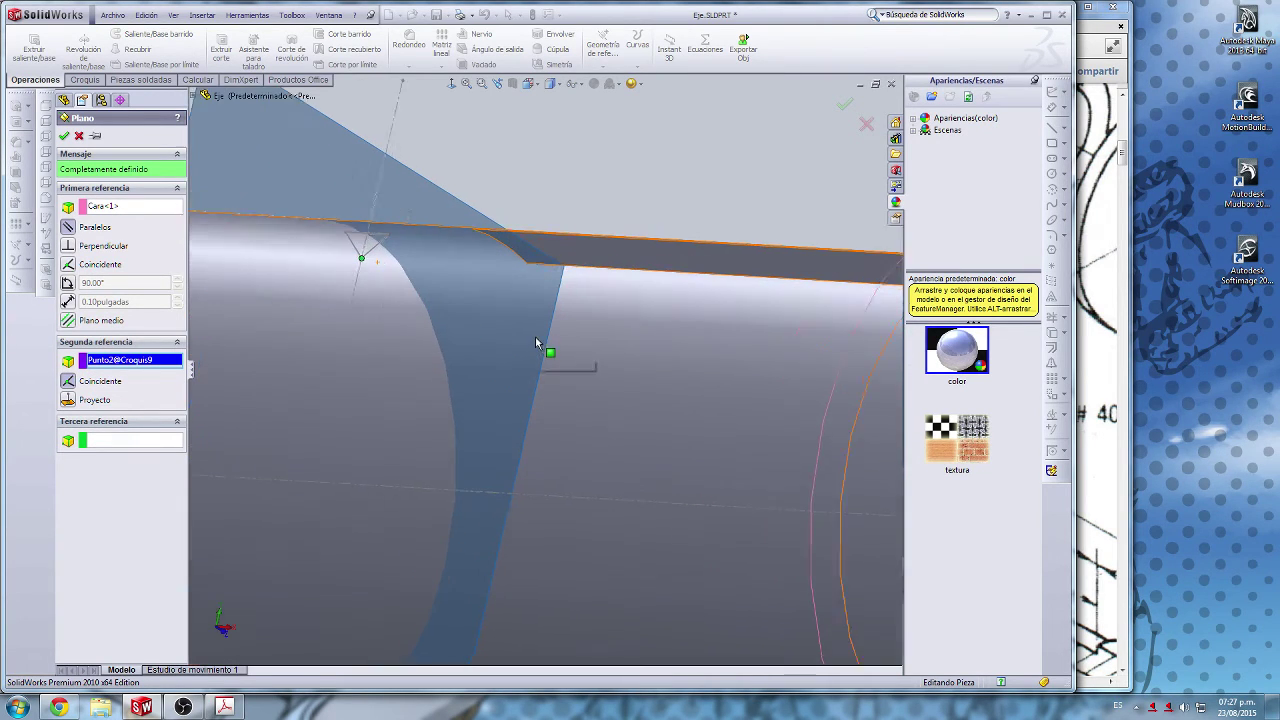
{"action": "scroll", "coordinate": [489, 311], "scroll_direction": "up", "scroll_amount": 3}
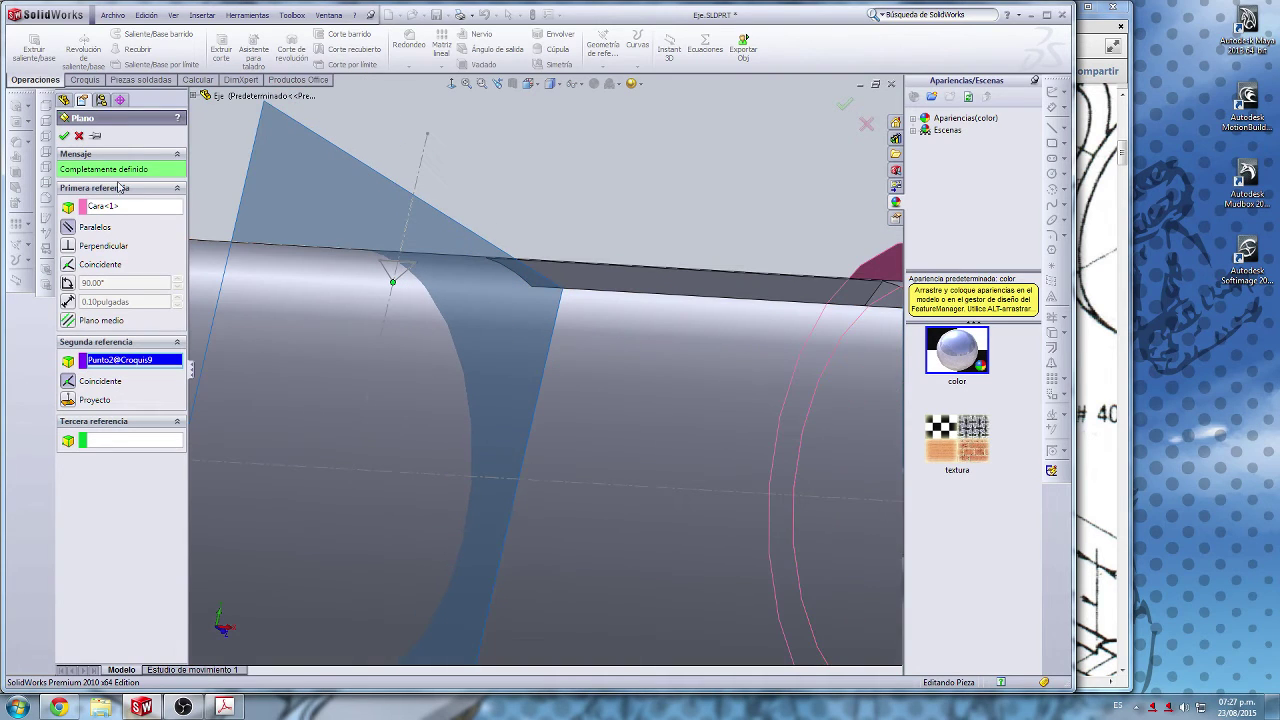
{"action": "left_click", "coordinate": [62, 136]}
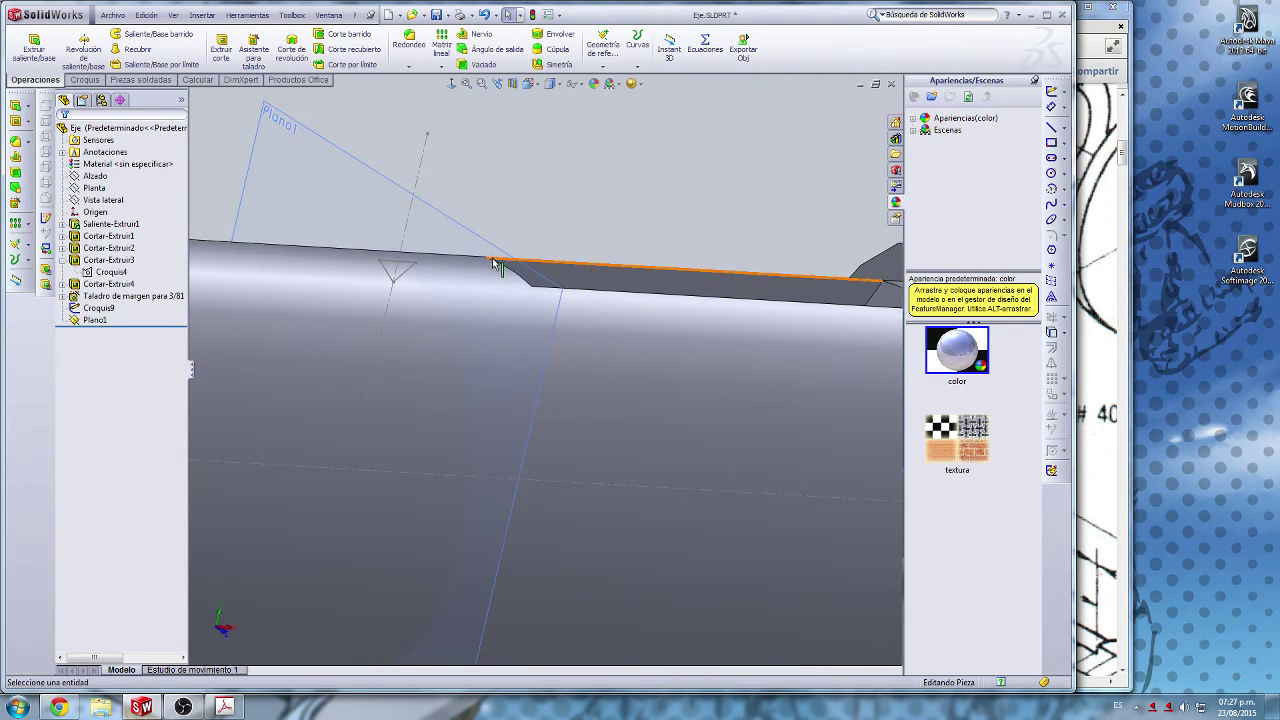
Step: Start the Helix and Spiral command on the new reference plane to open a sketch there for the helix's base circle
{"action": "left_click", "coordinate": [496, 261]}
{"action": "left_click", "coordinate": [371, 196]}
{"action": "left_click", "coordinate": [451, 85]}
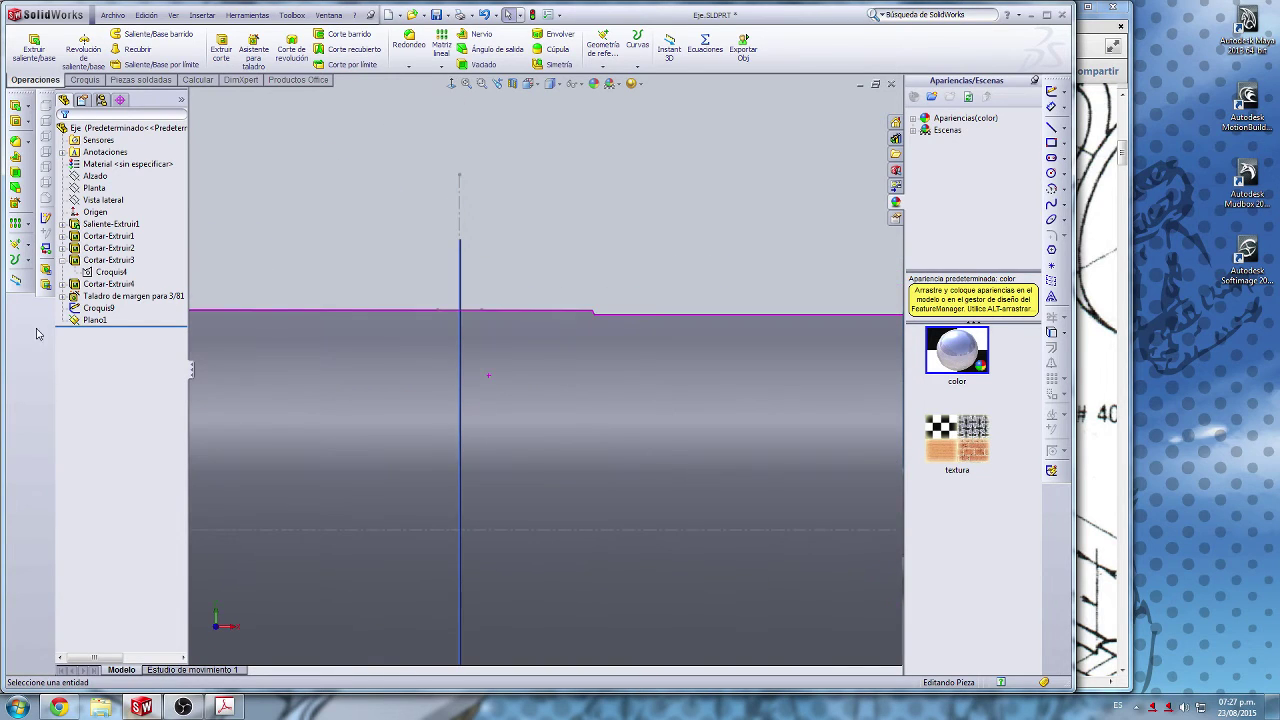
{"action": "left_click", "coordinate": [95, 320]}
{"action": "left_click", "coordinate": [452, 84]}
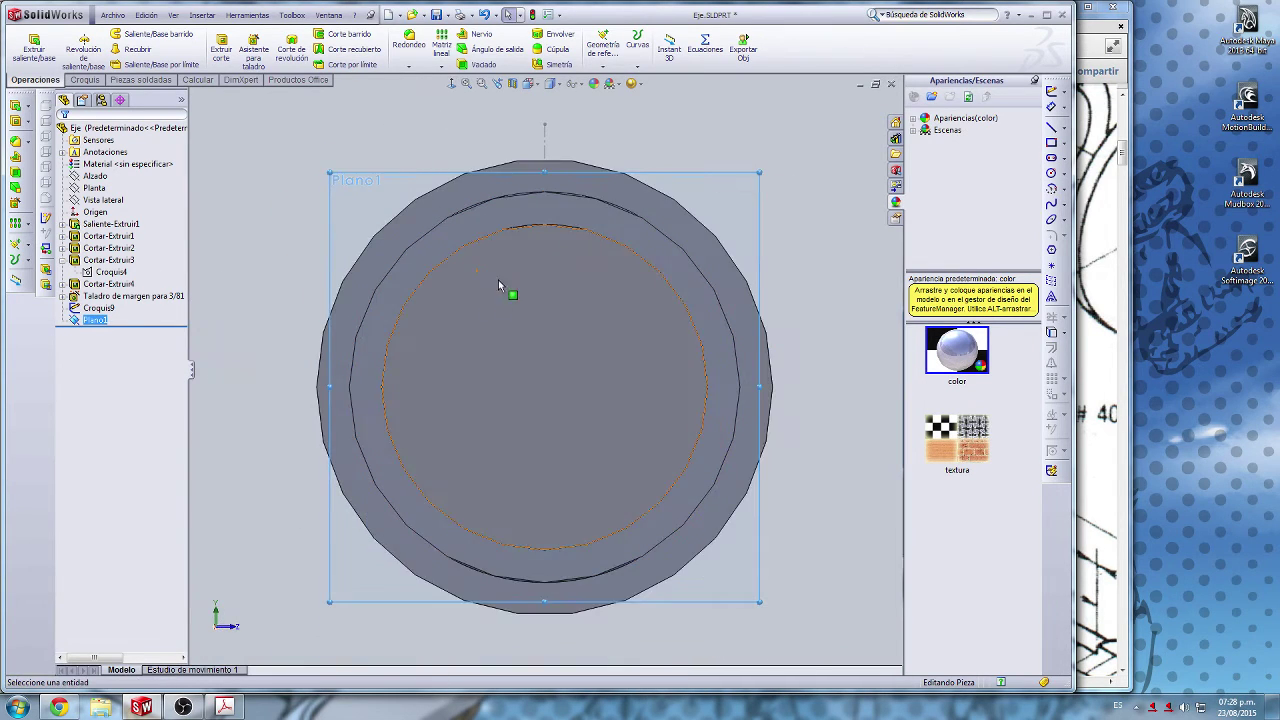
{"action": "left_click", "coordinate": [28, 262]}
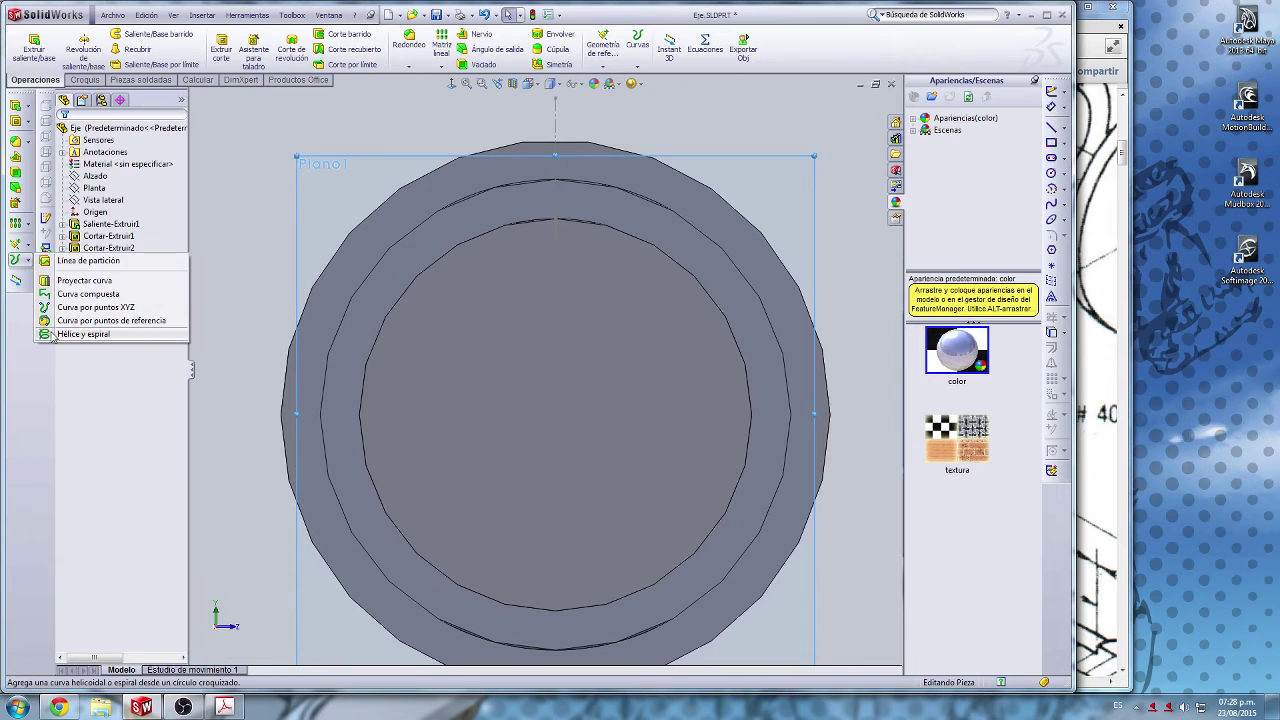
{"action": "left_click", "coordinate": [80, 335]}
{"action": "scroll", "coordinate": [471, 393], "scroll_direction": "up", "scroll_amount": 8}
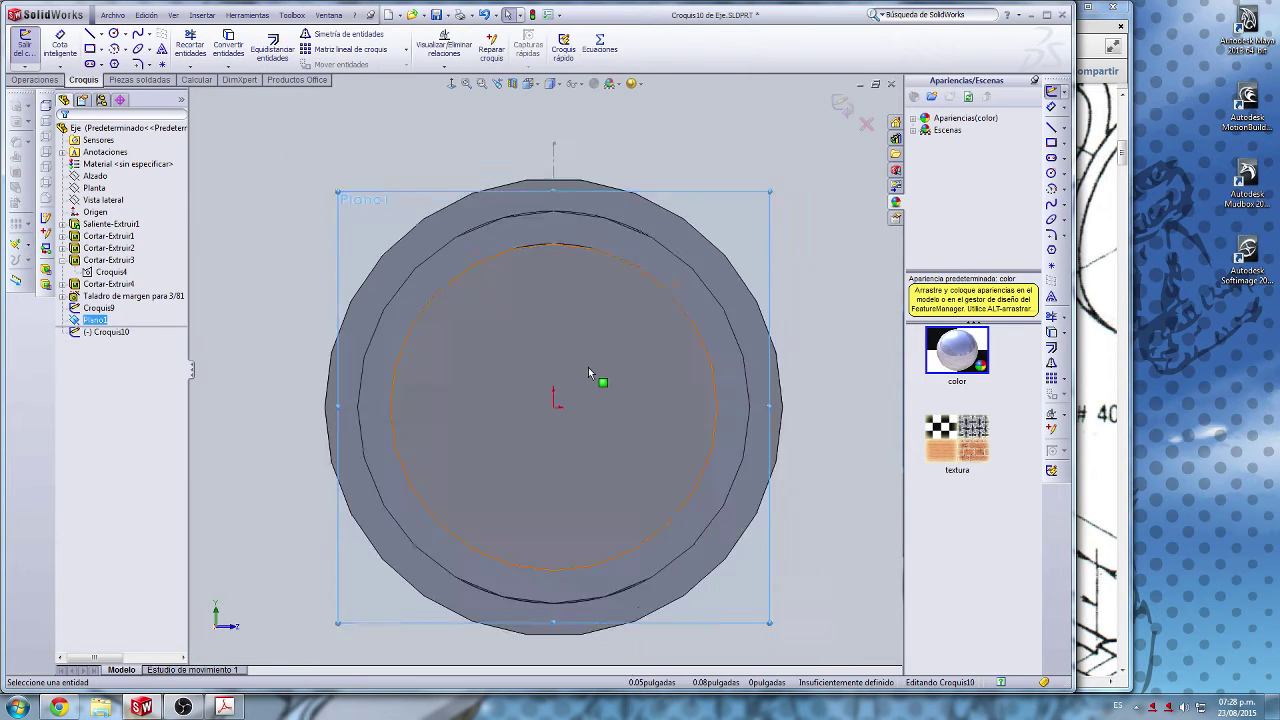
{"action": "mouse_move", "coordinate": [586, 389]}
{"action": "middle_mouse_down"}
{"action": "mouse_move", "coordinate": [539, 478]}
{"action": "mouse_move", "coordinate": [459, 360]}
{"action": "mouse_move", "coordinate": [502, 468]}
{"action": "middle_mouse_up"}
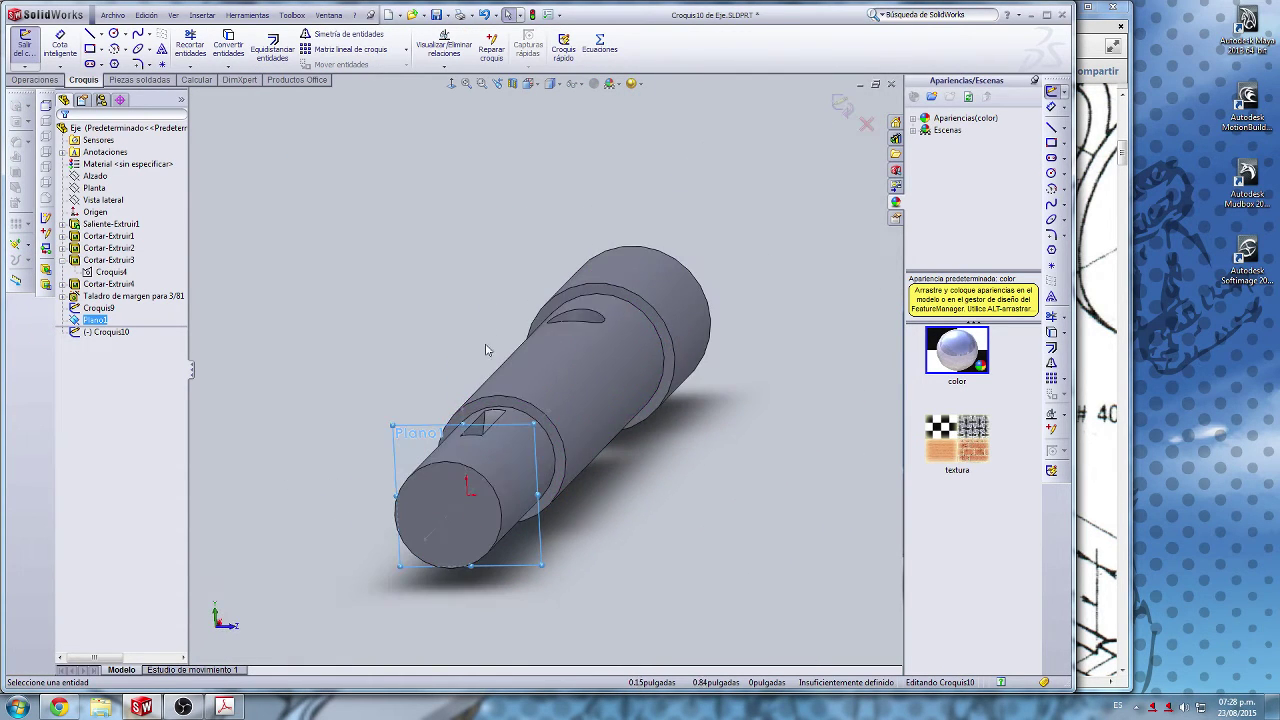
{"action": "left_click", "coordinate": [106, 332]}
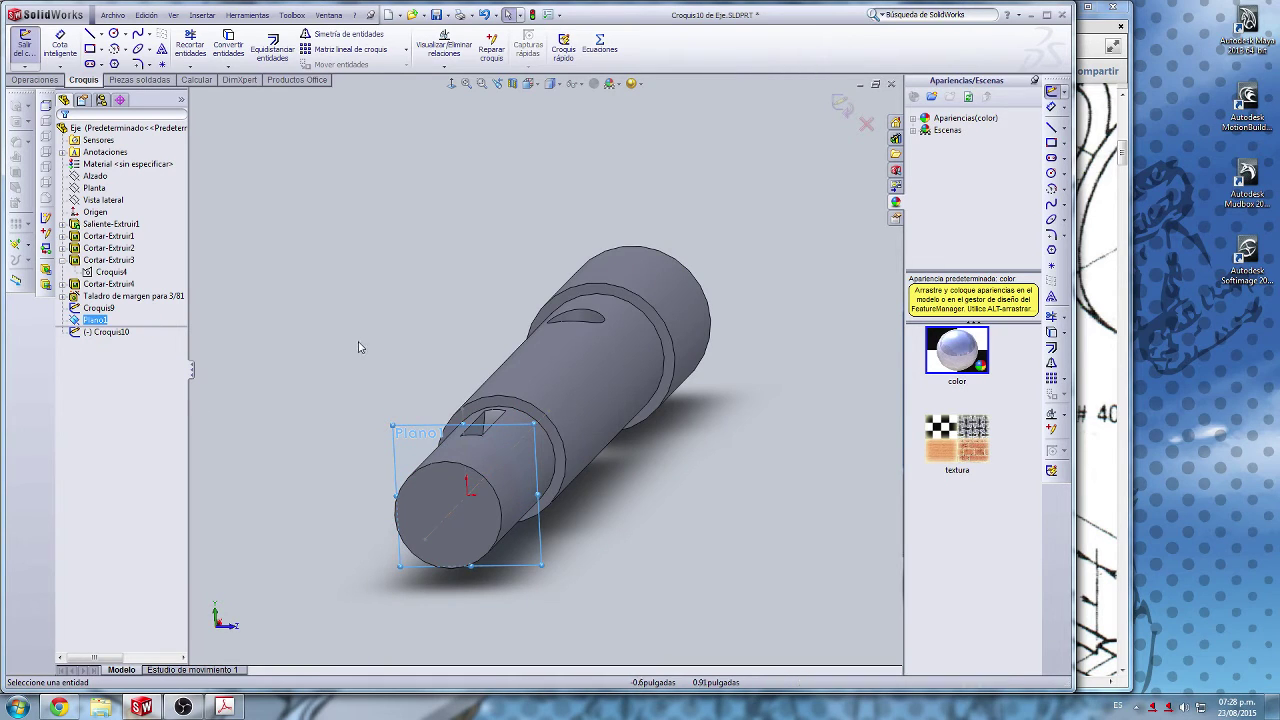
{"action": "scroll", "coordinate": [468, 471], "scroll_direction": "down", "scroll_amount": 3}
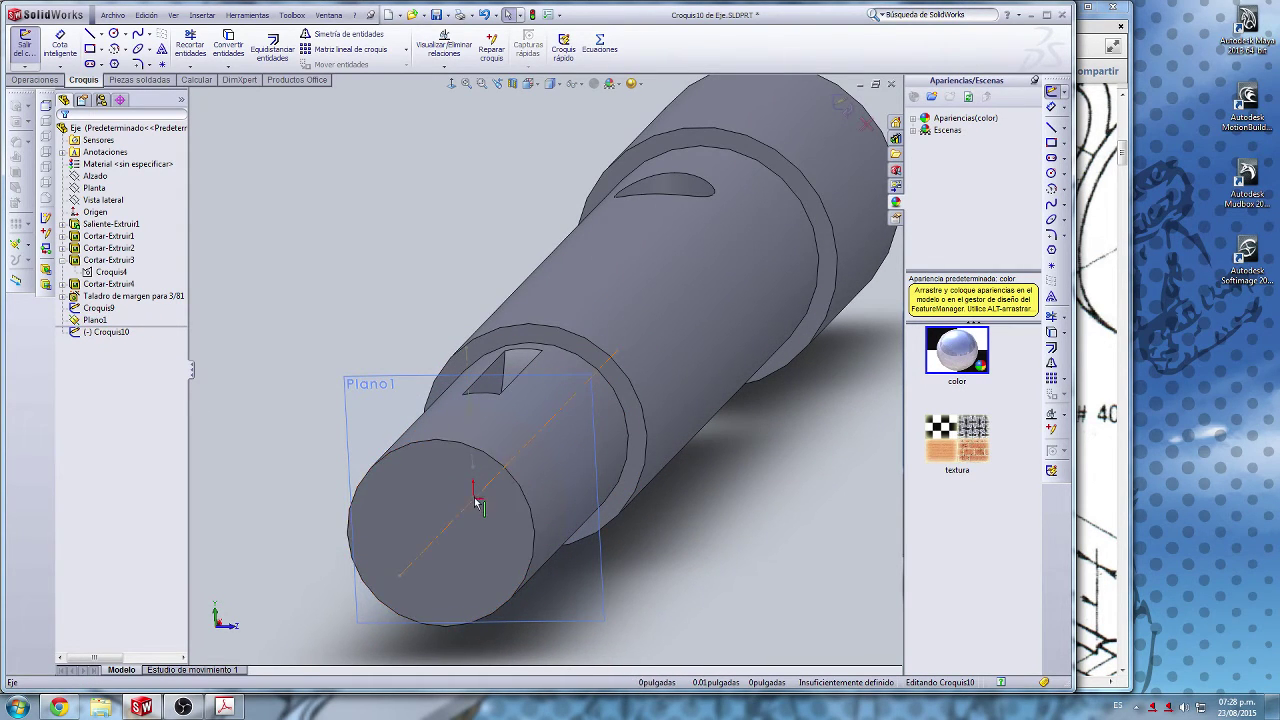
{"action": "key", "text": "ctrl+8"}
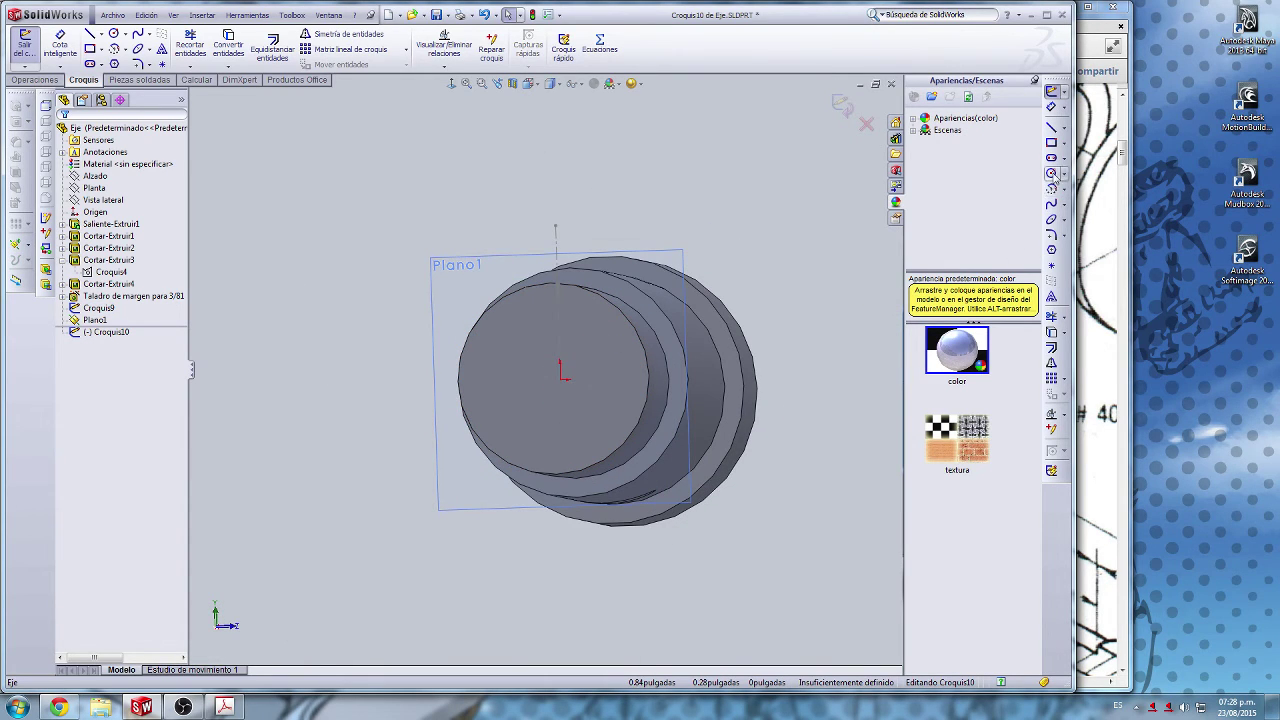
{"action": "left_click", "coordinate": [1051, 172]}
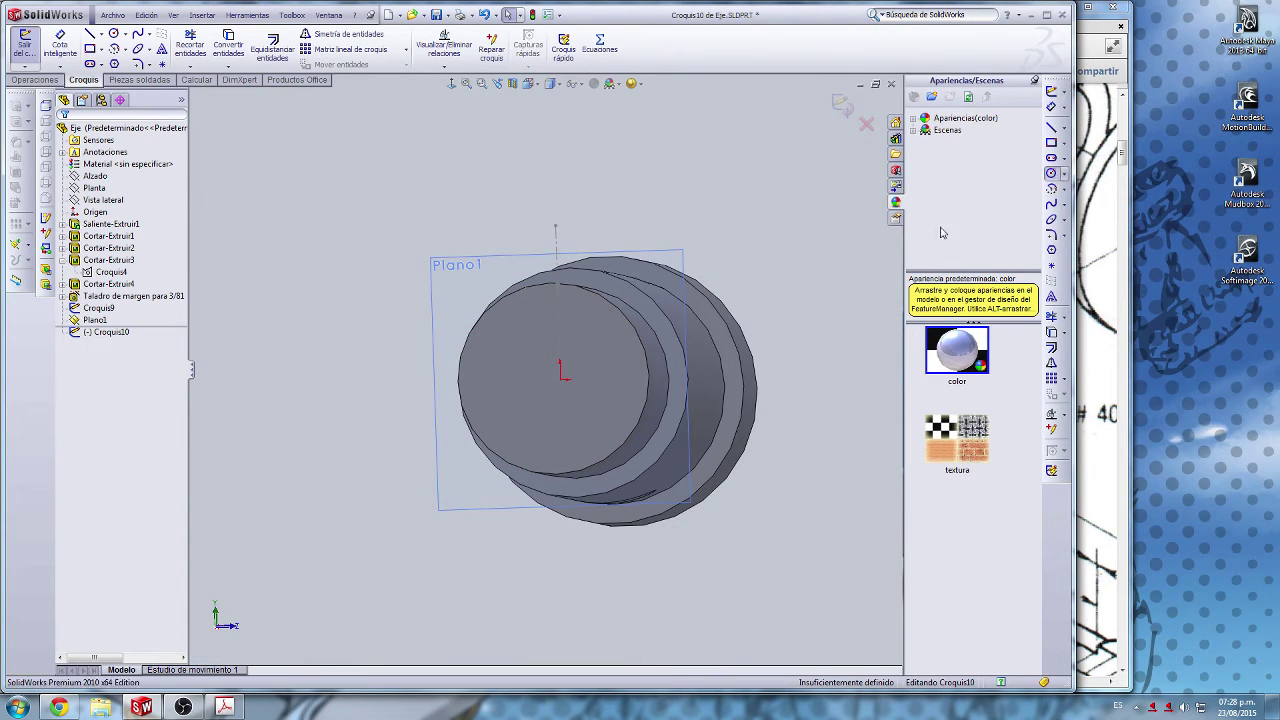
{"action": "left_click", "coordinate": [560, 380]}
{"action": "left_click", "coordinate": [558, 300]}
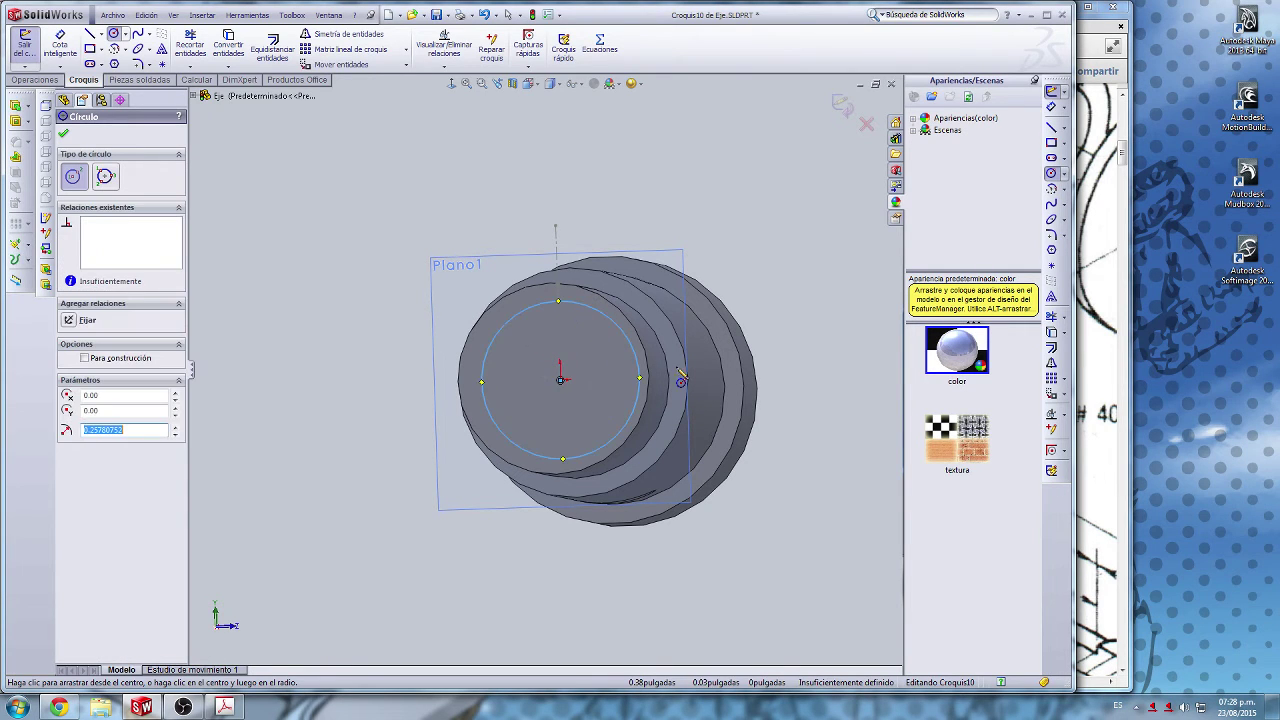
{"action": "middle_click_drag", "start_coordinate": [584, 421], "coordinate": [613, 450]}
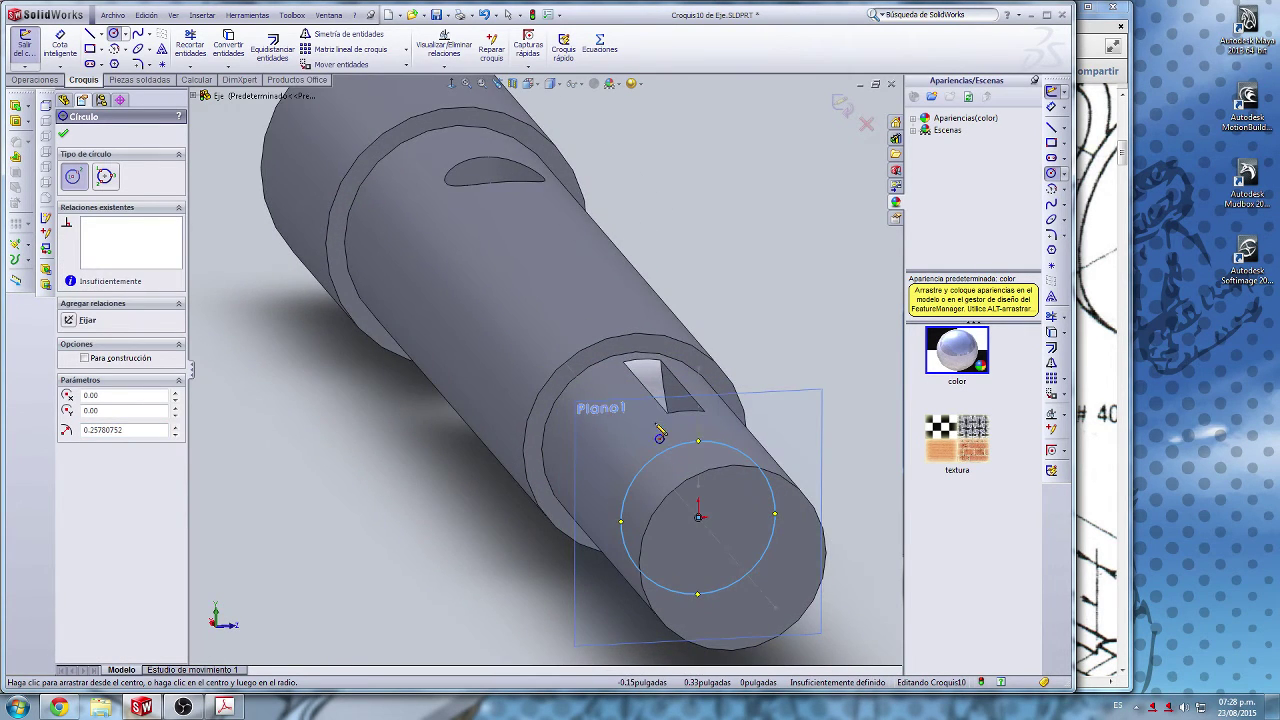
{"action": "scroll", "coordinate": [660, 437], "scroll_direction": "down", "scroll_amount": 6}
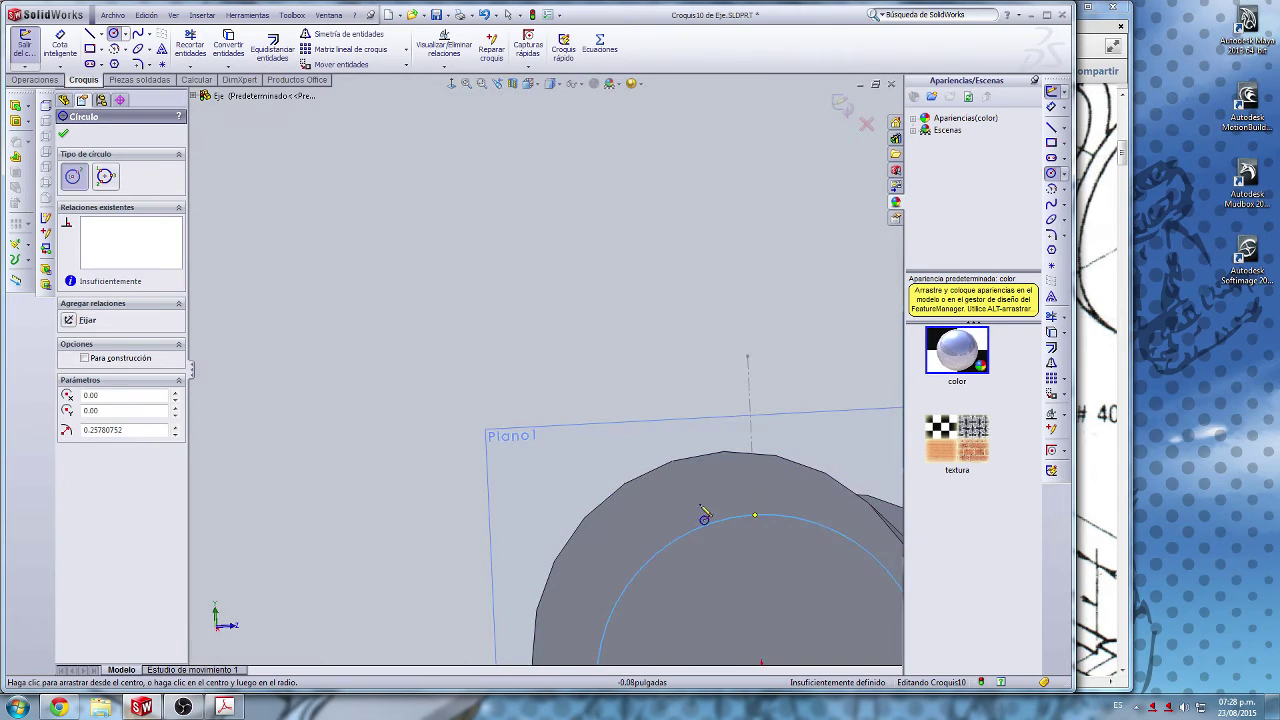
{"action": "key", "text": "ctrl+z"}
{"action": "scroll", "coordinate": [702, 513], "scroll_direction": "up", "scroll_amount": 1}
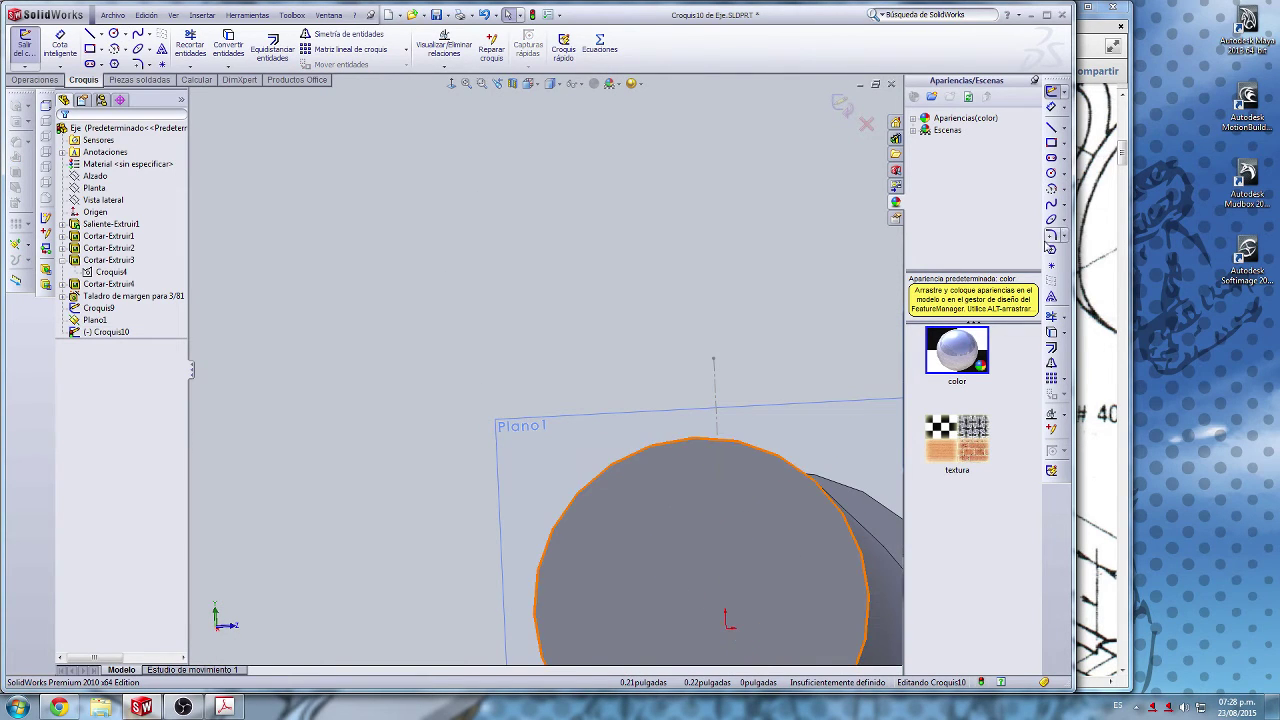
Step: Sketch a circle centred on the origin, with a radius of about 0.23 in, inside the shaft's outline
{"action": "left_click", "coordinate": [1051, 173]}
{"action": "left_click", "coordinate": [727, 625]}
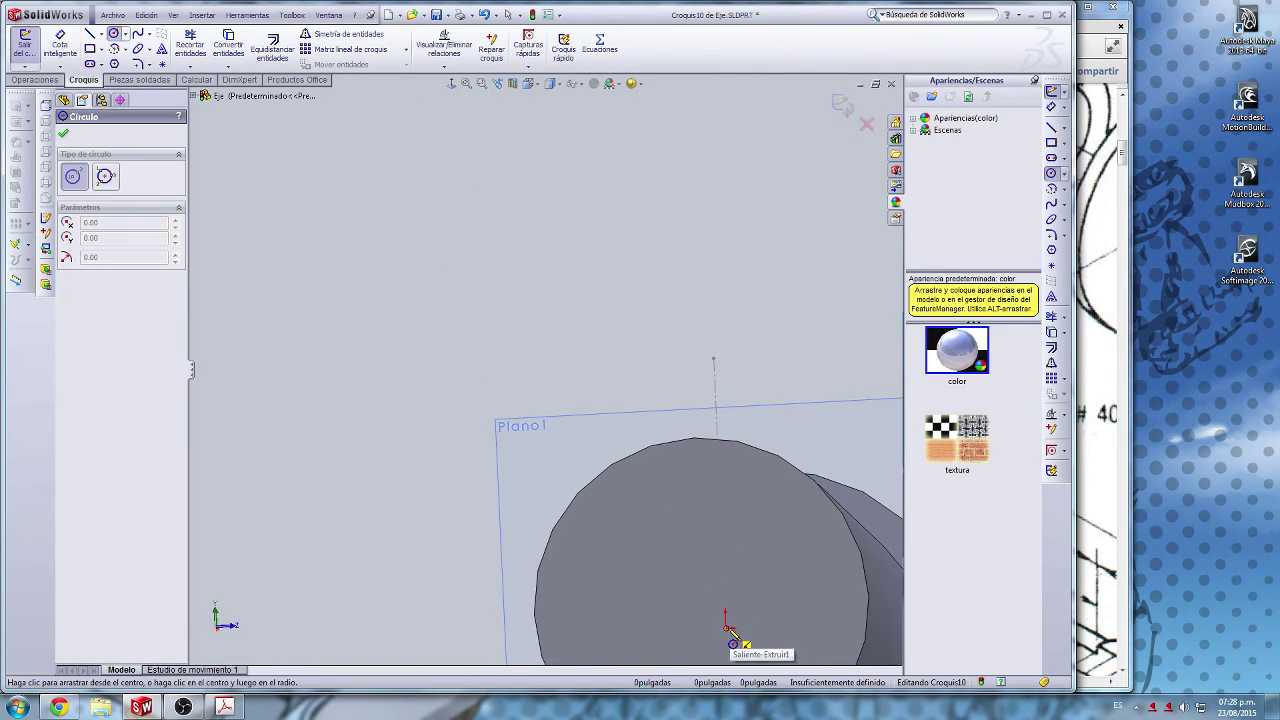
{"action": "left_click", "coordinate": [724, 513]}
{"action": "middle_click_drag", "start_coordinate": [740, 518], "coordinate": [730, 480]}
{"action": "scroll", "coordinate": [822, 384], "scroll_direction": "down", "scroll_amount": 1}
{"action": "scroll", "coordinate": [818, 384], "scroll_direction": "up", "scroll_amount": 5}
{"action": "scroll", "coordinate": [806, 384], "scroll_direction": "down", "scroll_amount": 1}
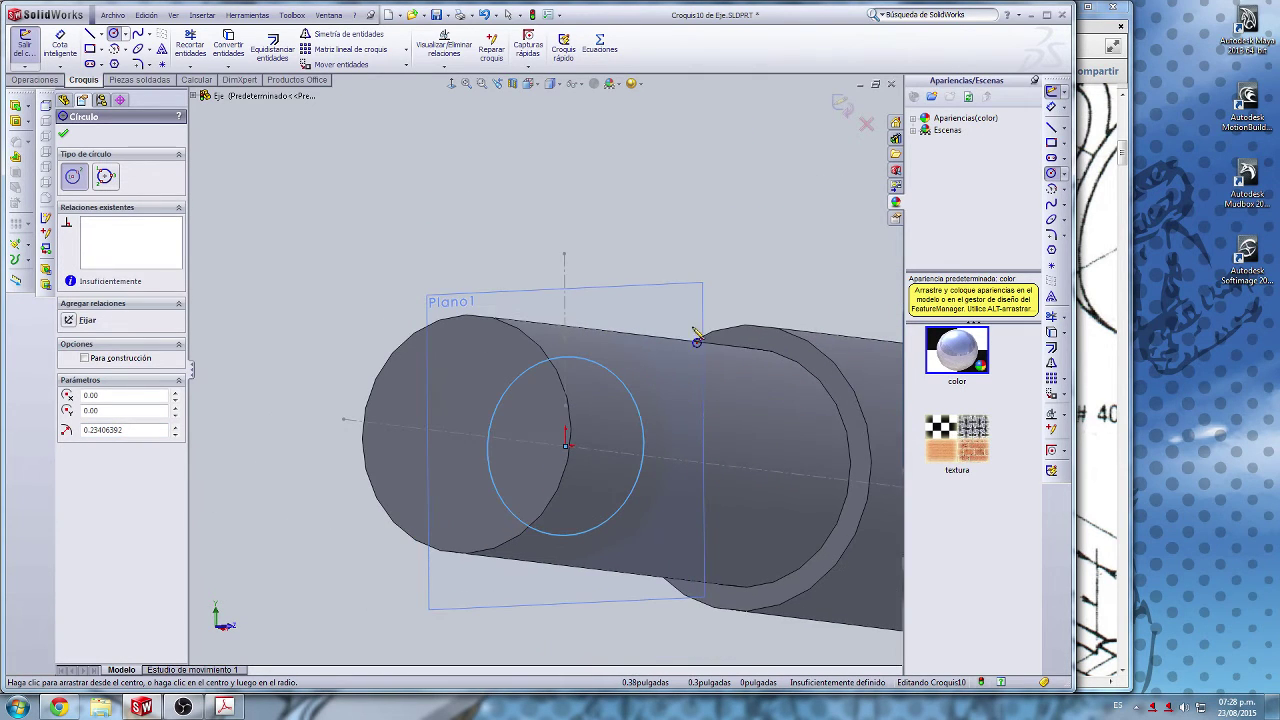
{"action": "left_click", "coordinate": [63, 133]}
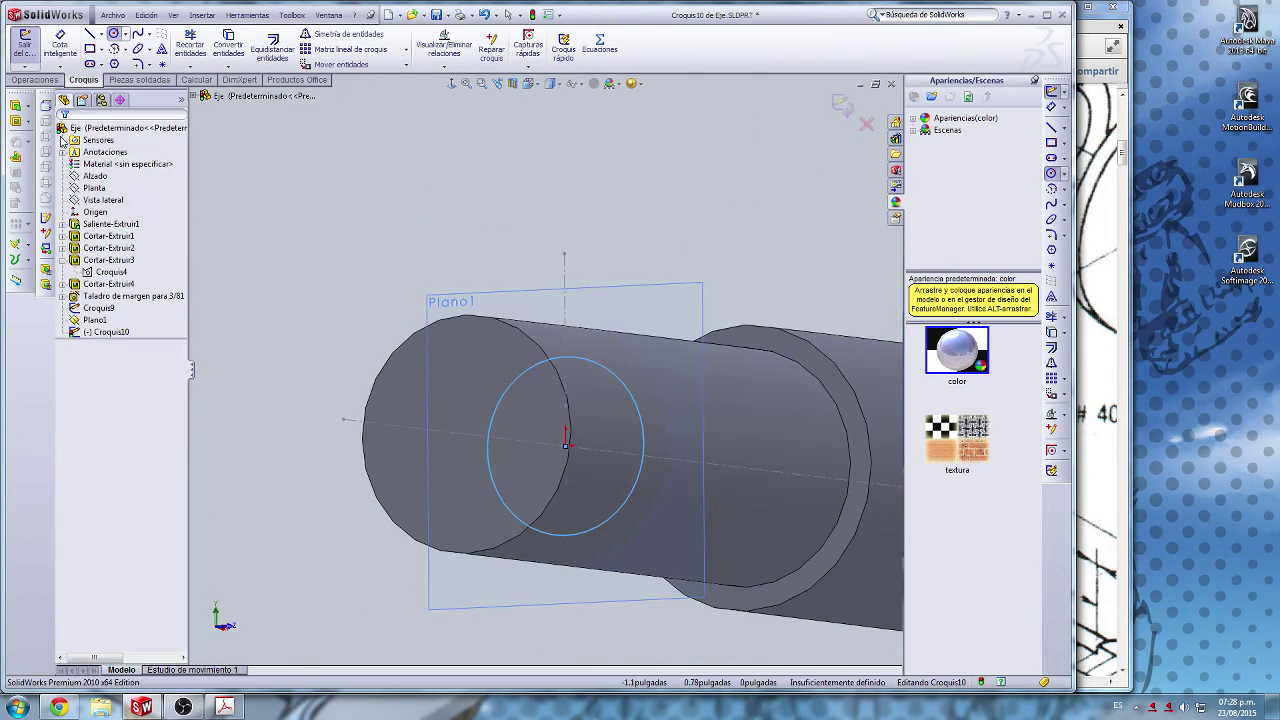
Step: Add a coincident relation between the circle and the triangle's tip point
{"action": "left_click", "coordinate": [590, 363]}
{"action": "scroll", "coordinate": [590, 363], "scroll_direction": "down", "scroll_amount": 5}
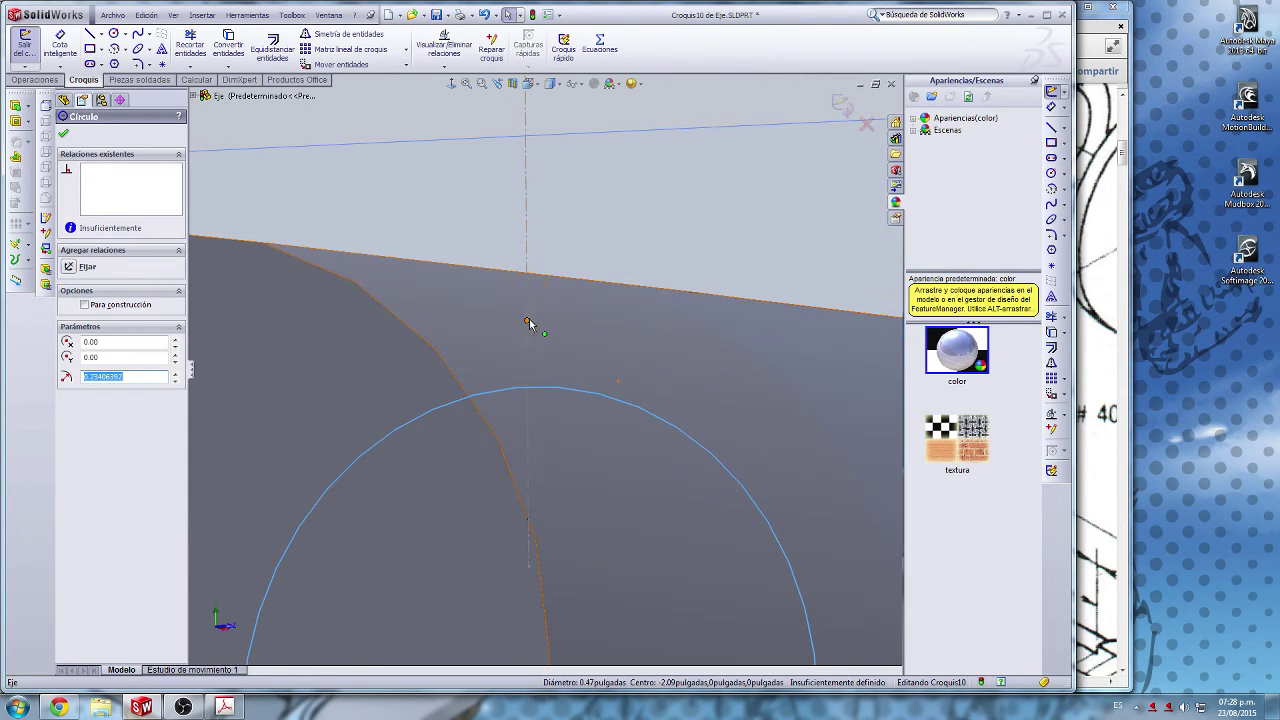
{"action": "left_click", "coordinate": [528, 322], "text": "ctrl"}
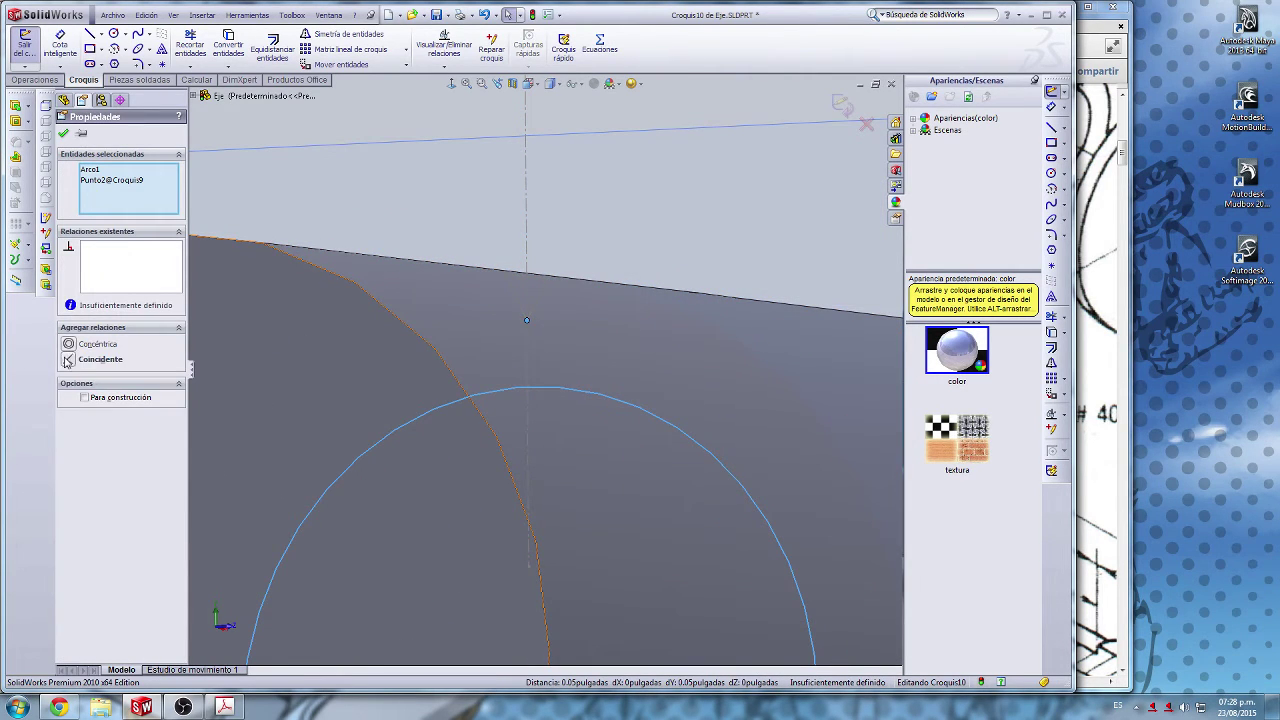
{"action": "left_click", "coordinate": [66, 359]}
{"action": "scroll", "coordinate": [285, 338], "scroll_direction": "up", "scroll_amount": 8}
{"action": "key", "text": "Escape"}
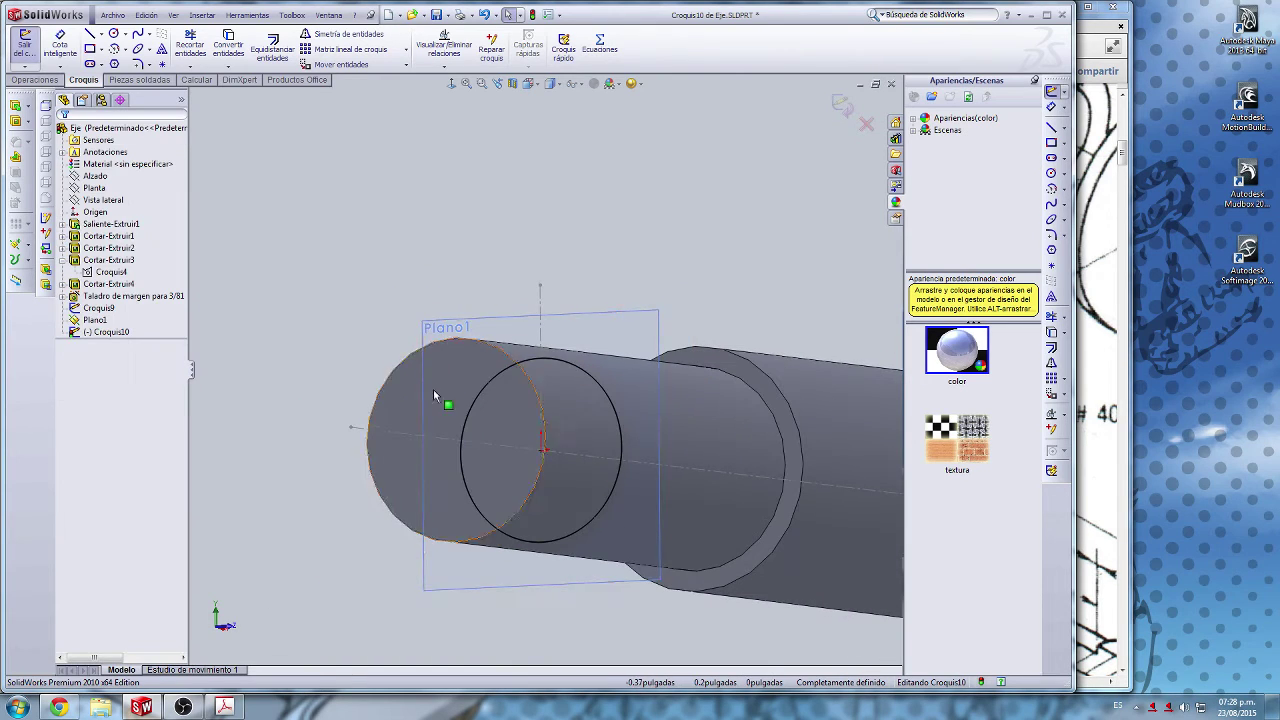
Step: Finish starting the Helix and Spiral command using the sketched circle as the helix's base
{"action": "left_click", "coordinate": [27, 263]}
{"action": "left_click", "coordinate": [66, 284]}
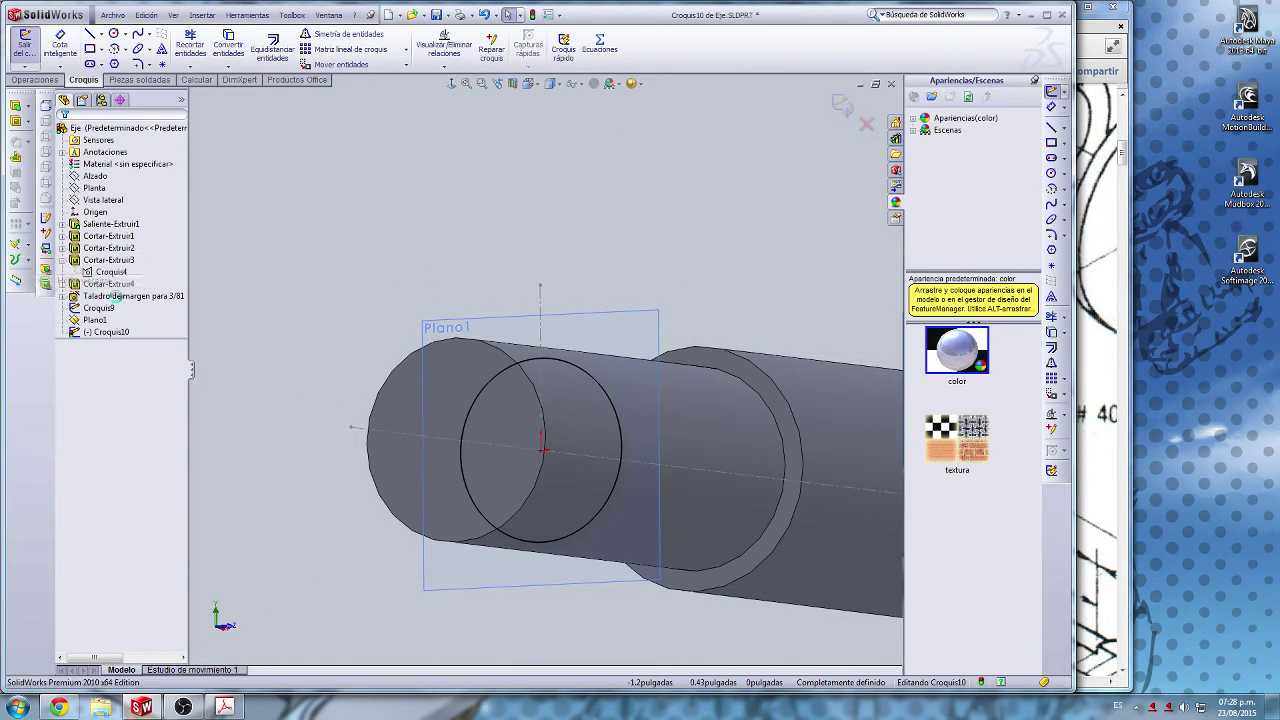
{"action": "scroll", "coordinate": [548, 434], "scroll_direction": "up", "scroll_amount": 3}
{"action": "scroll", "coordinate": [618, 399], "scroll_direction": "down", "scroll_amount": 4}
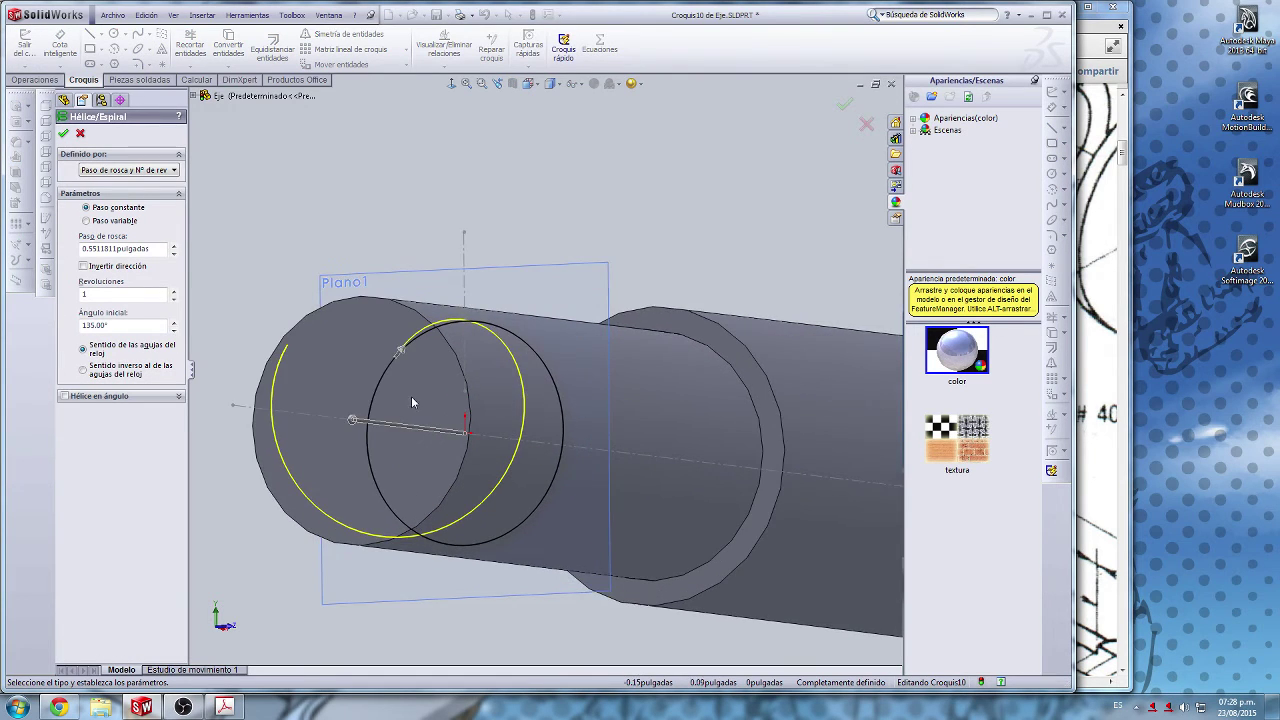
Step: Try a start angle of 0° for the helix
{"action": "middle_click_drag", "start_coordinate": [411, 401], "coordinate": [307, 335]}
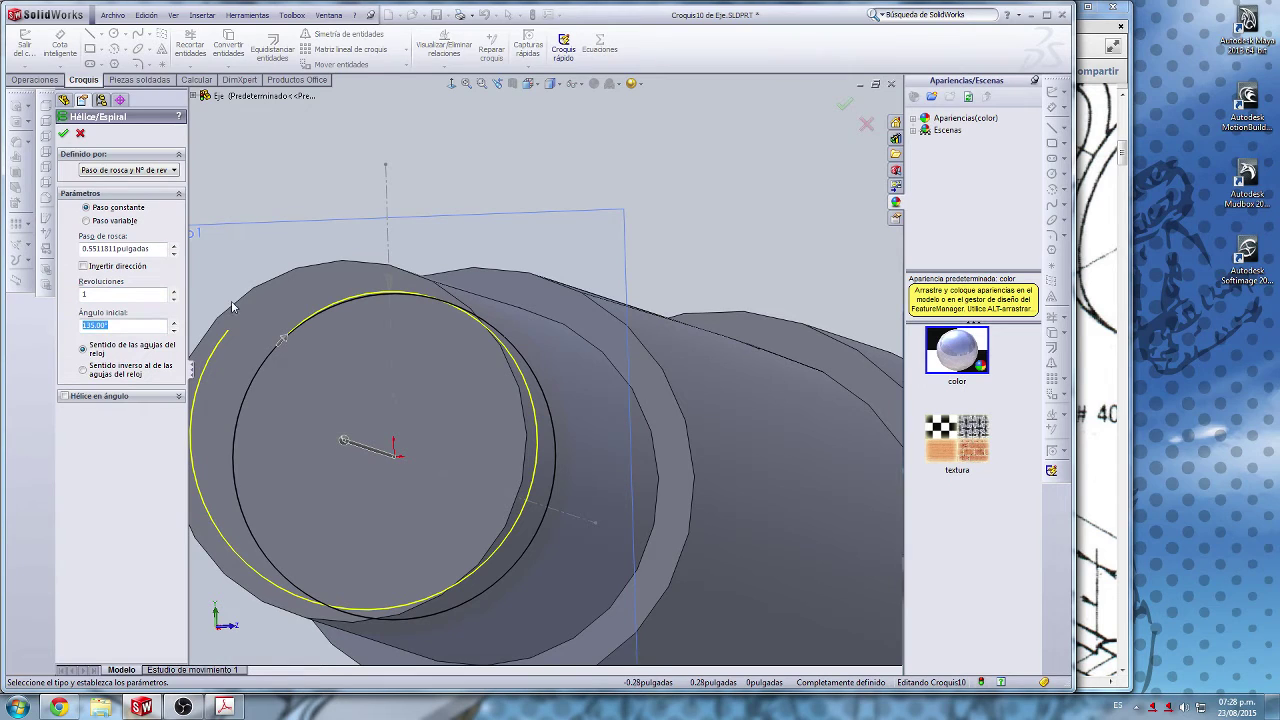
{"action": "type", "text": "0"}
{"action": "key", "text": "Return"}
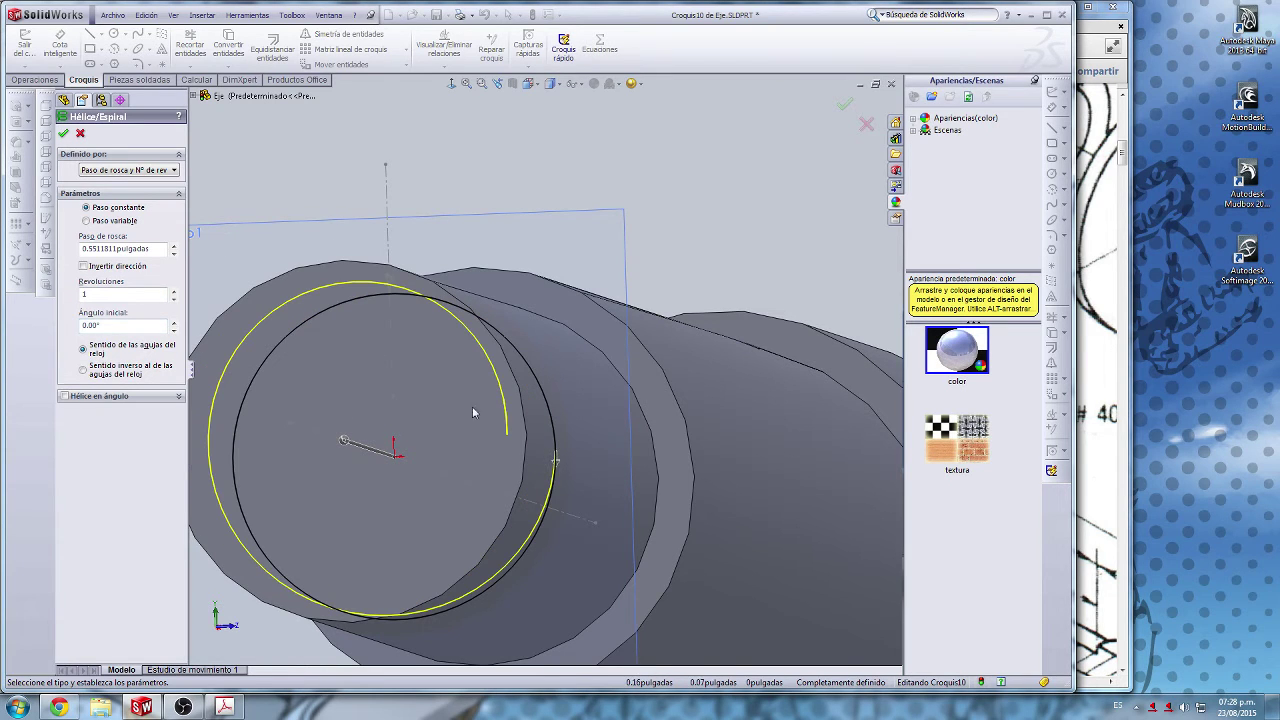
Step: Set the helix's start angle to 90°
{"action": "mouse_move", "coordinate": [473, 412]}
{"action": "middle_mouse_down"}
{"action": "mouse_move", "coordinate": [582, 402]}
{"action": "mouse_move", "coordinate": [557, 450]}
{"action": "mouse_move", "coordinate": [462, 424]}
{"action": "middle_mouse_up"}
{"action": "left_click_drag", "start_coordinate": [117, 326], "coordinate": [2, 320]}
{"action": "type", "text": "9"}
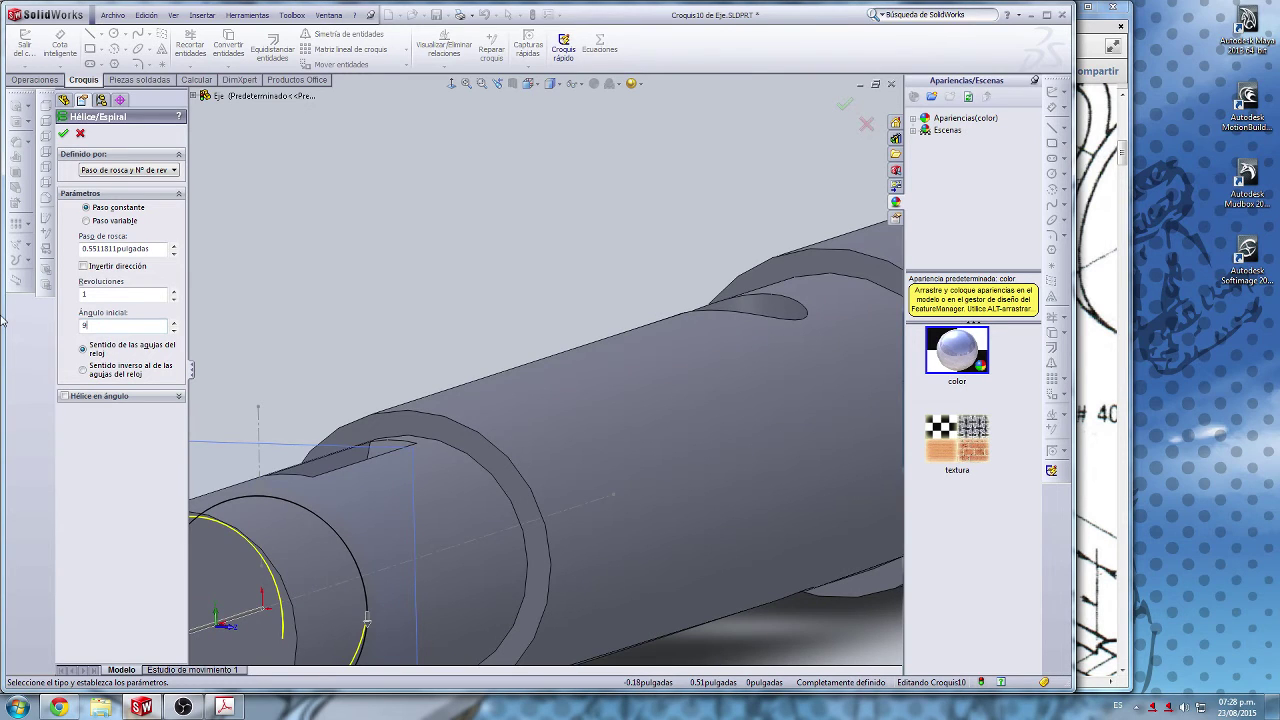
{"action": "type", "text": "0"}
{"action": "key", "text": "Return"}
Step: Examine the helix's start point against the tip of the triangle profile sketch, from close up and from the side
{"action": "middle_click_drag", "start_coordinate": [213, 381], "coordinate": [745, 490]}
{"action": "scroll", "coordinate": [745, 490], "scroll_direction": "down", "scroll_amount": 6}
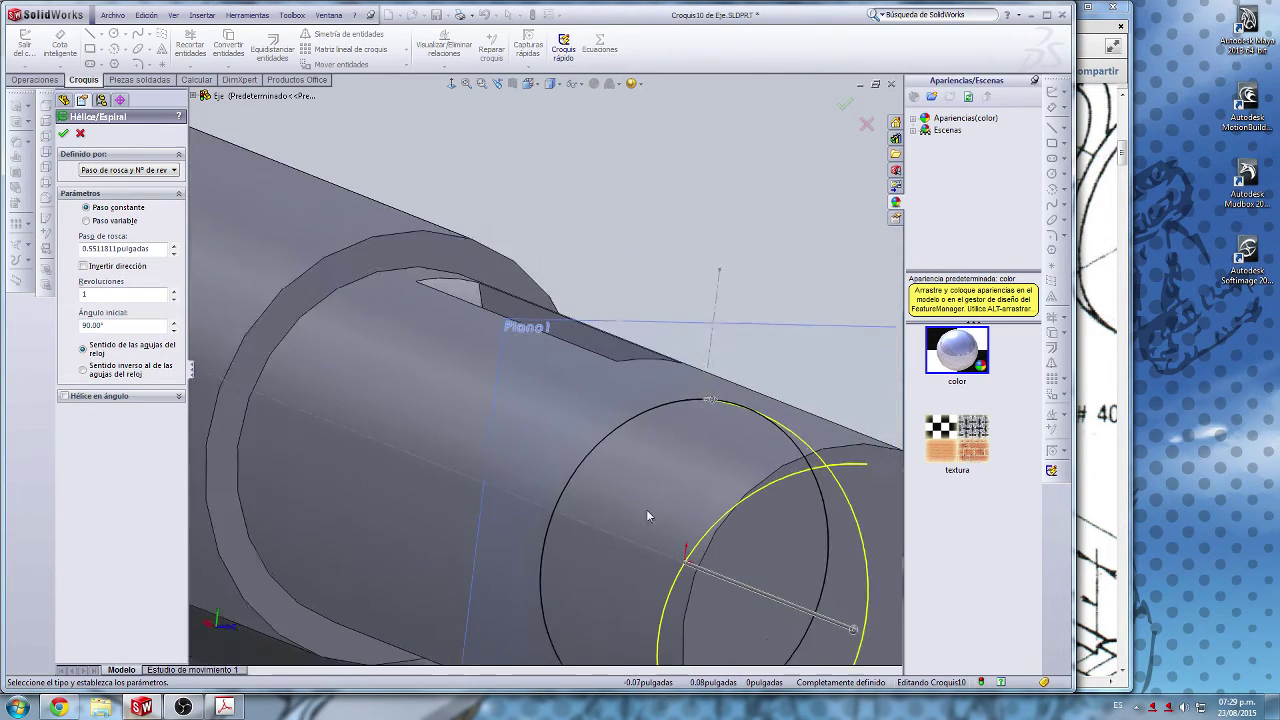
{"action": "scroll", "coordinate": [731, 357], "scroll_direction": "down", "scroll_amount": 4}
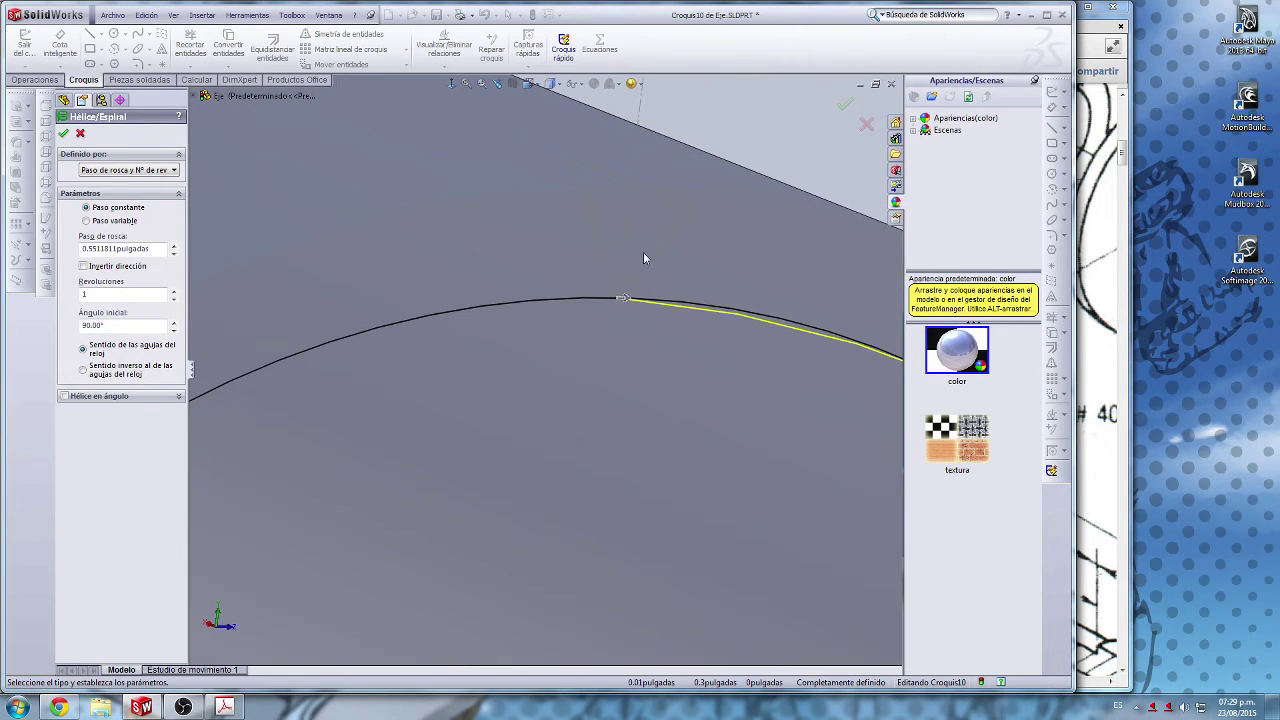
{"action": "left_click", "coordinate": [194, 96]}
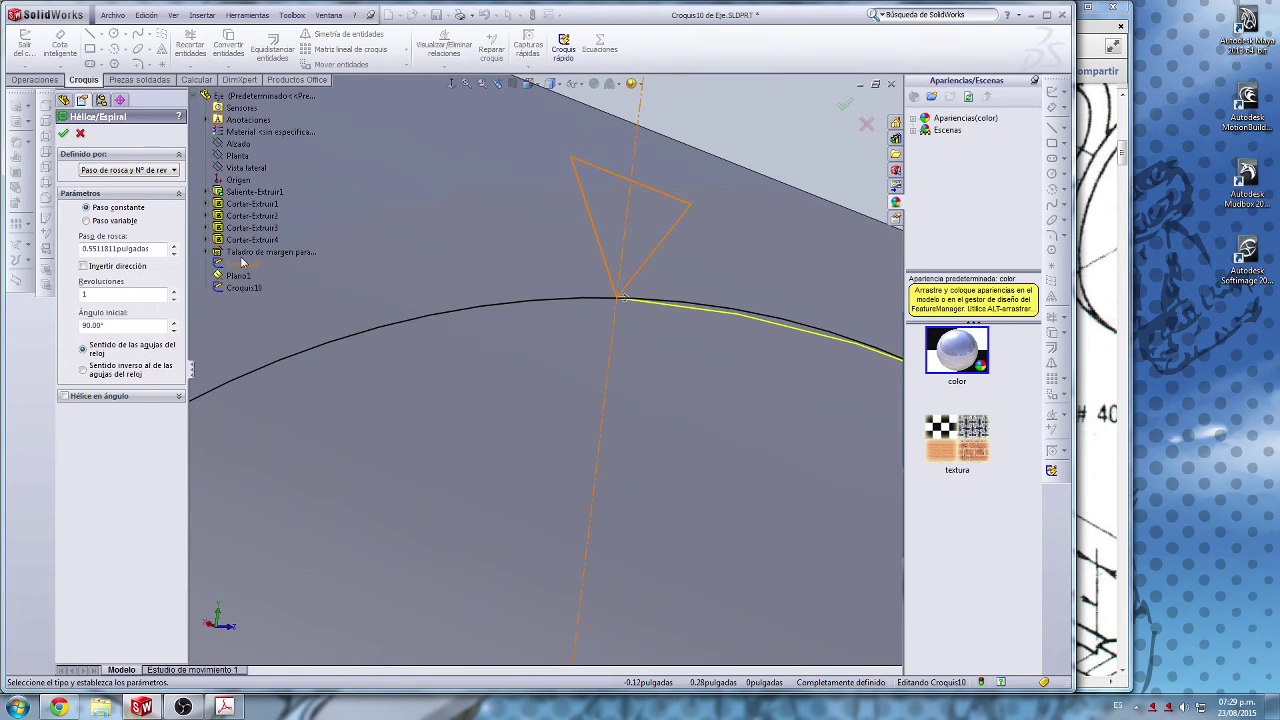
{"action": "scroll", "coordinate": [605, 429], "scroll_direction": "up", "scroll_amount": 5}
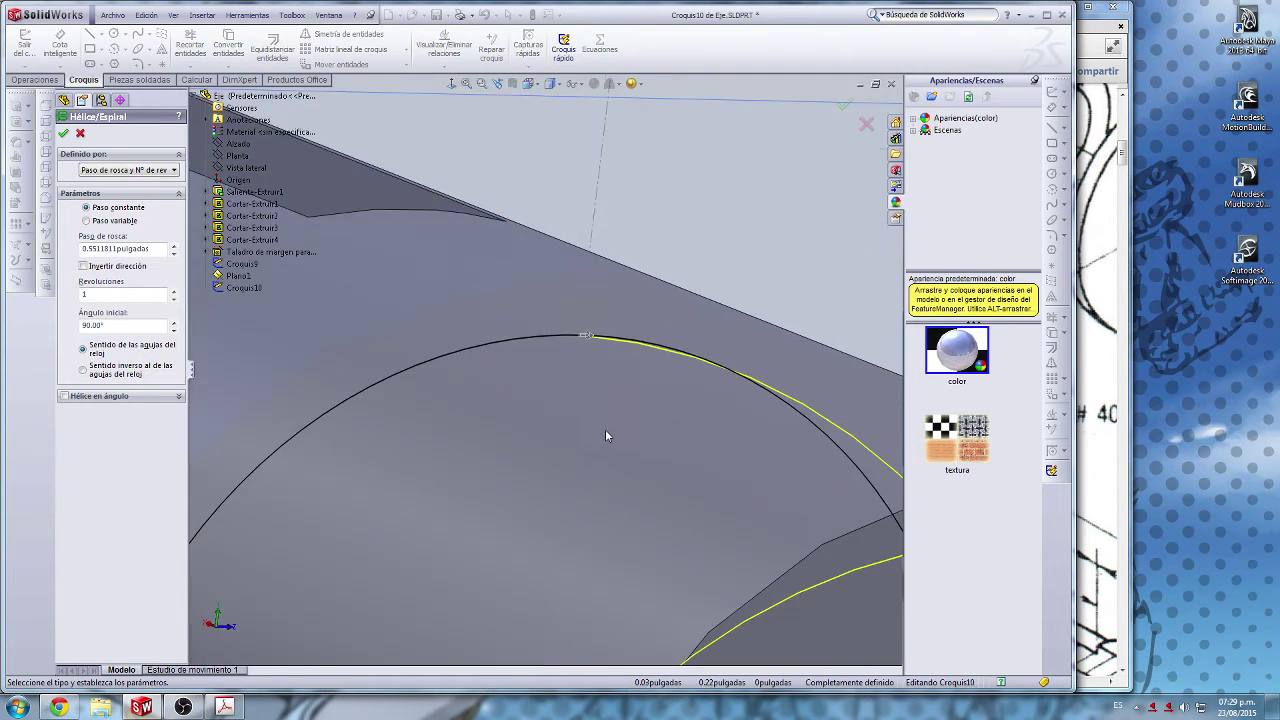
{"action": "middle_click_drag", "start_coordinate": [559, 538], "coordinate": [472, 380]}
{"action": "scroll", "coordinate": [326, 446], "scroll_direction": "up", "scroll_amount": 3}
{"action": "scroll", "coordinate": [378, 350], "scroll_direction": "down", "scroll_amount": 2}
{"action": "scroll", "coordinate": [374, 418], "scroll_direction": "down", "scroll_amount": 6}
{"action": "scroll", "coordinate": [505, 332], "scroll_direction": "down", "scroll_amount": 2}
{"action": "scroll", "coordinate": [418, 314], "scroll_direction": "down", "scroll_amount": 1}
{"action": "scroll", "coordinate": [454, 304], "scroll_direction": "up", "scroll_amount": 3}
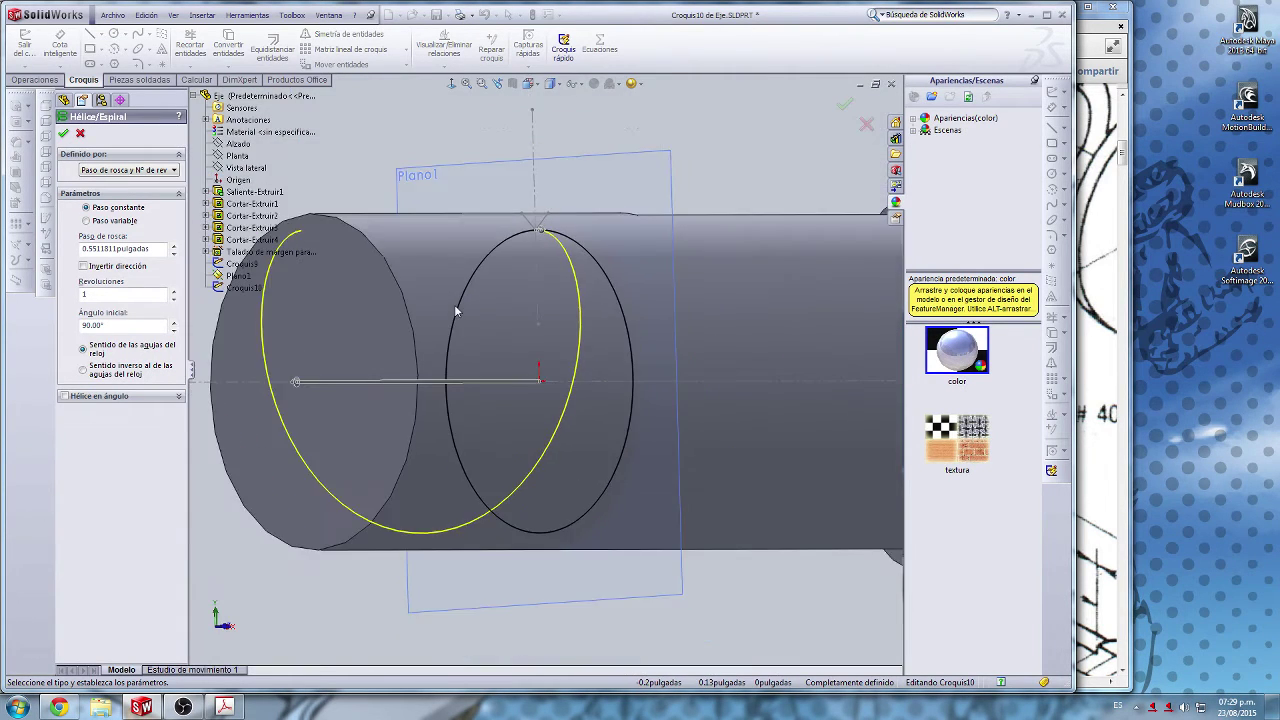
{"action": "scroll", "coordinate": [465, 294], "scroll_direction": "down", "scroll_amount": 2}
{"action": "scroll", "coordinate": [640, 216], "scroll_direction": "down", "scroll_amount": 3}
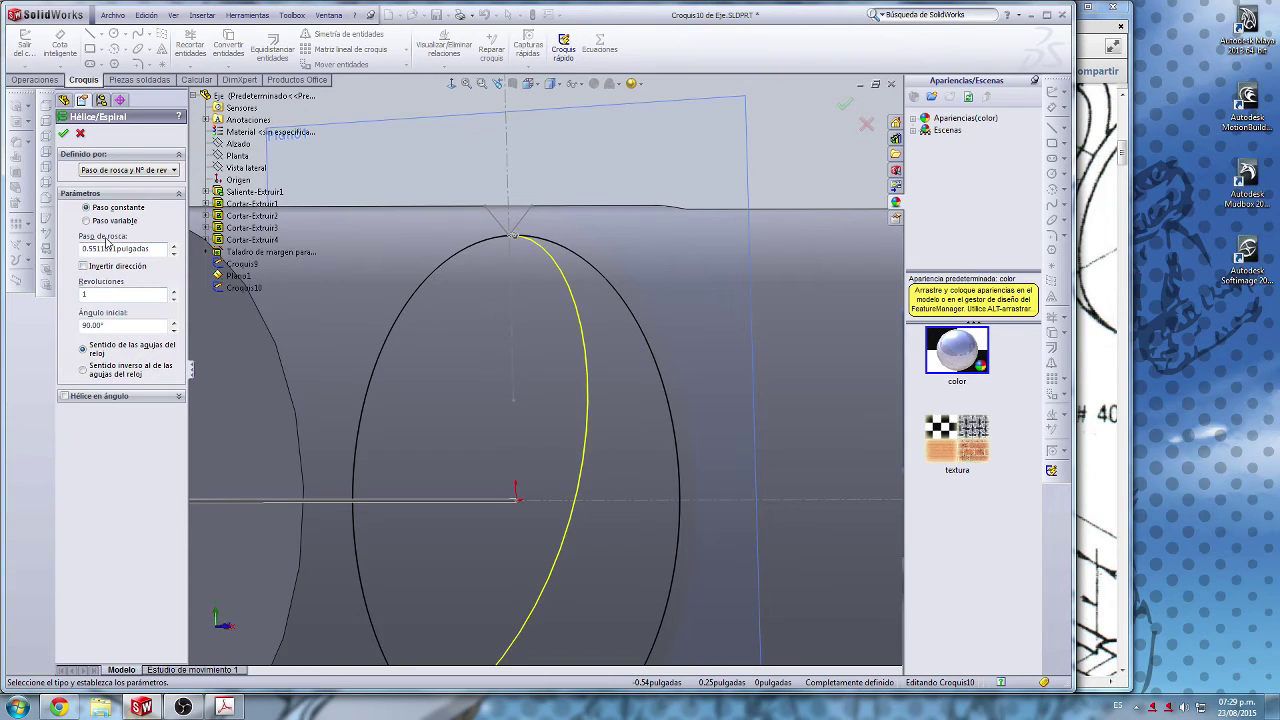
Step: Set the helix's constant pitch to 1/16 in
{"action": "triple_click", "coordinate": [158, 249]}
{"action": "type", "text": "1/16"}
{"action": "left_click", "coordinate": [803, 189]}
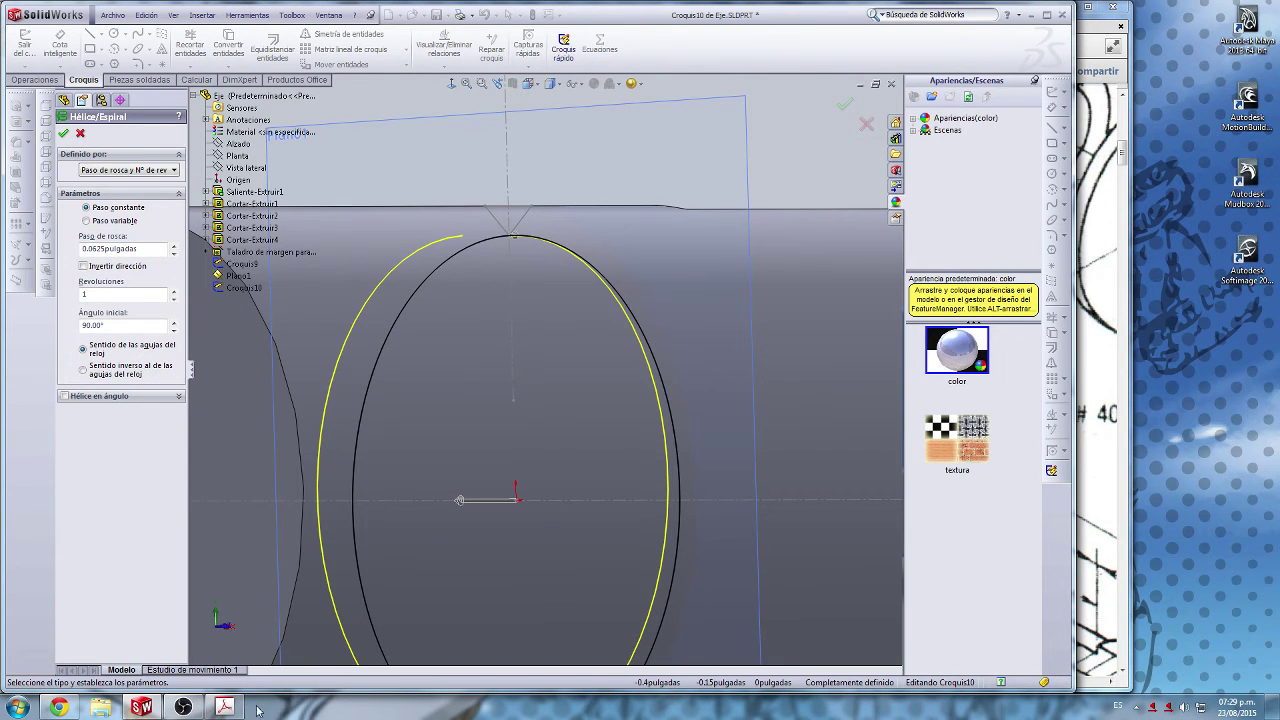
Step: Check the shaft's thread callout and 1/16 dimension in the PDF drawing, then return to SolidWorks and examine the helix's spacing from the side
{"action": "left_click", "coordinate": [224, 707]}
{"action": "left_click", "coordinate": [142, 707]}
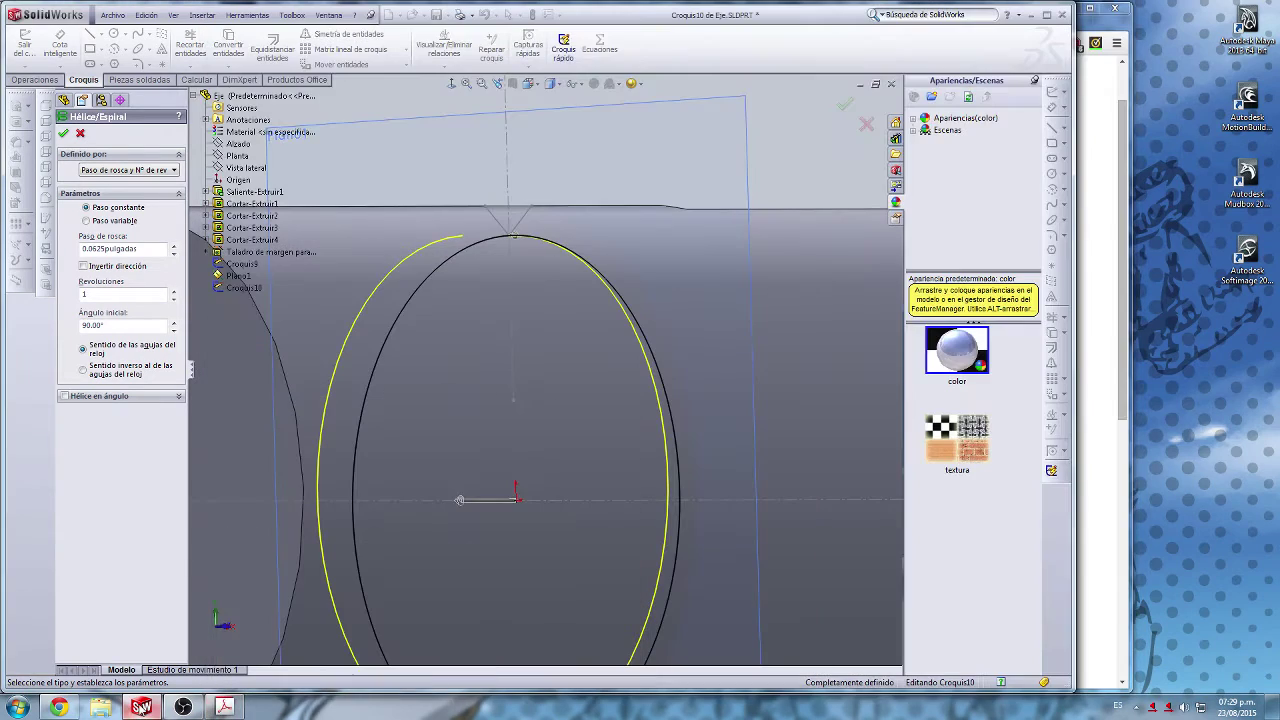
{"action": "left_click", "coordinate": [224, 707]}
{"action": "scroll", "coordinate": [622, 440], "scroll_direction": "down", "scroll_amount": 1}
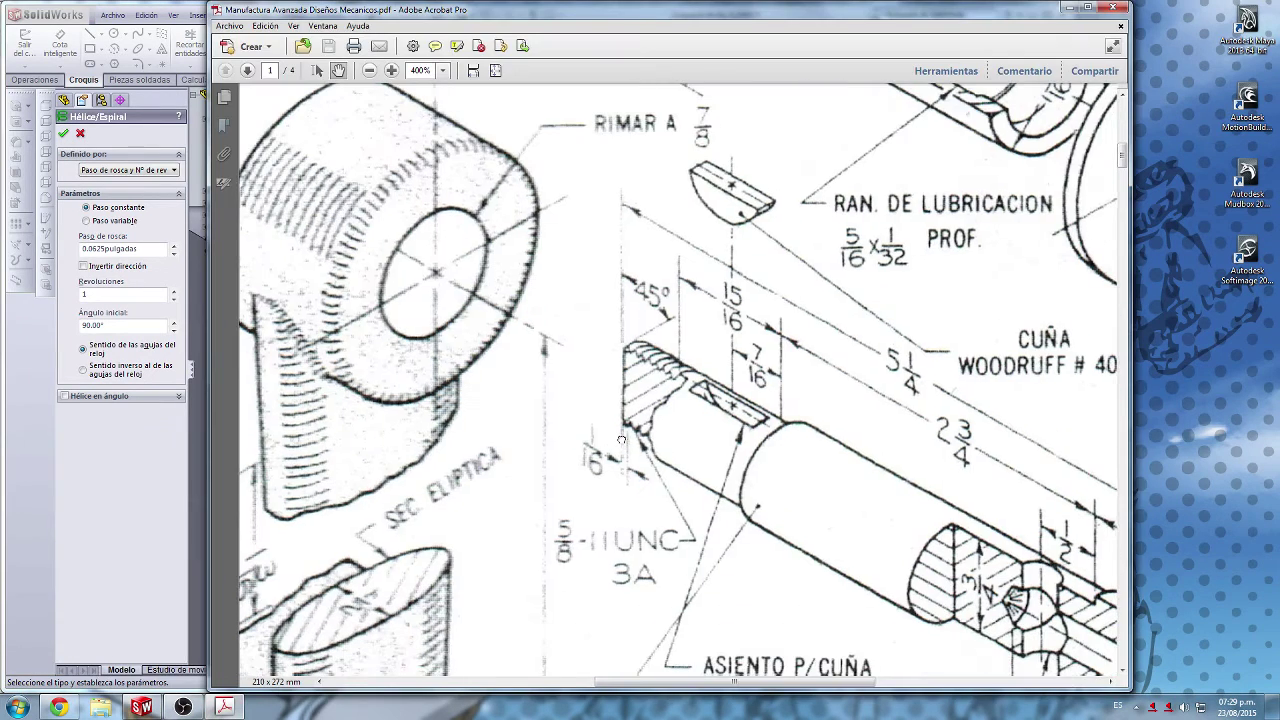
{"action": "left_click", "coordinate": [183, 462]}
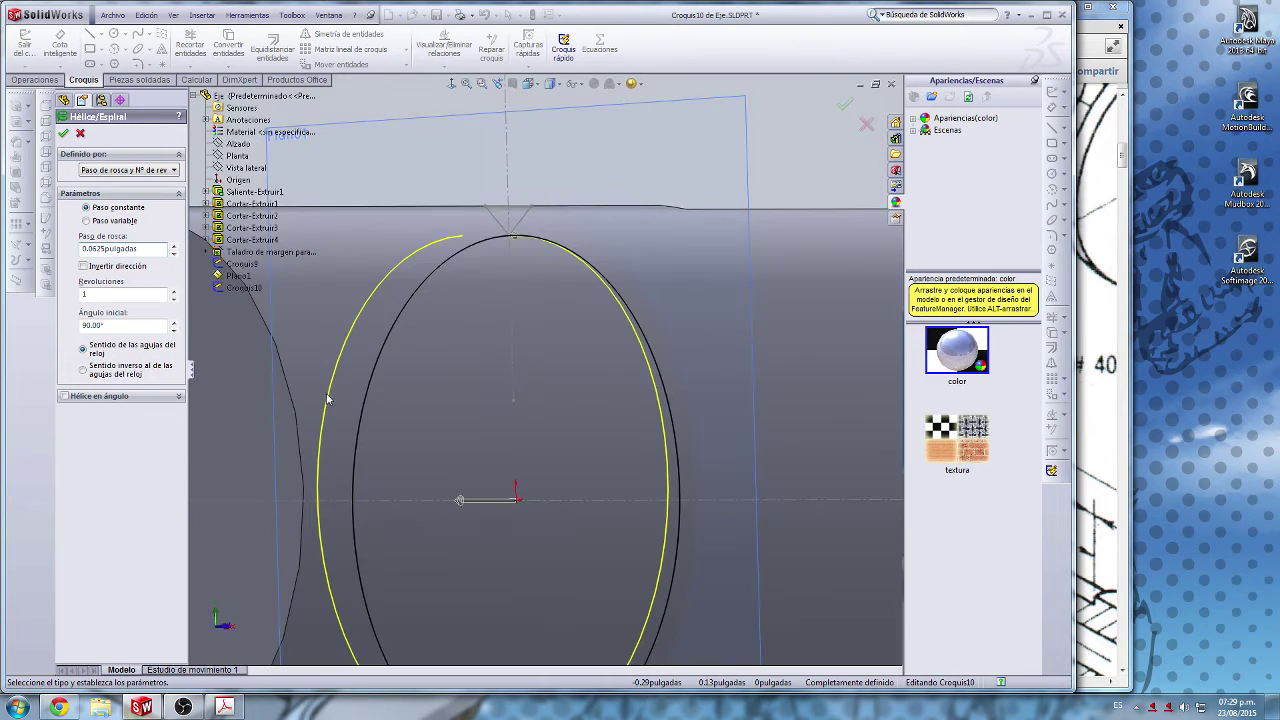
{"action": "scroll", "coordinate": [674, 423], "scroll_direction": "up", "scroll_amount": 3}
{"action": "middle_click_drag", "start_coordinate": [674, 422], "coordinate": [489, 431]}
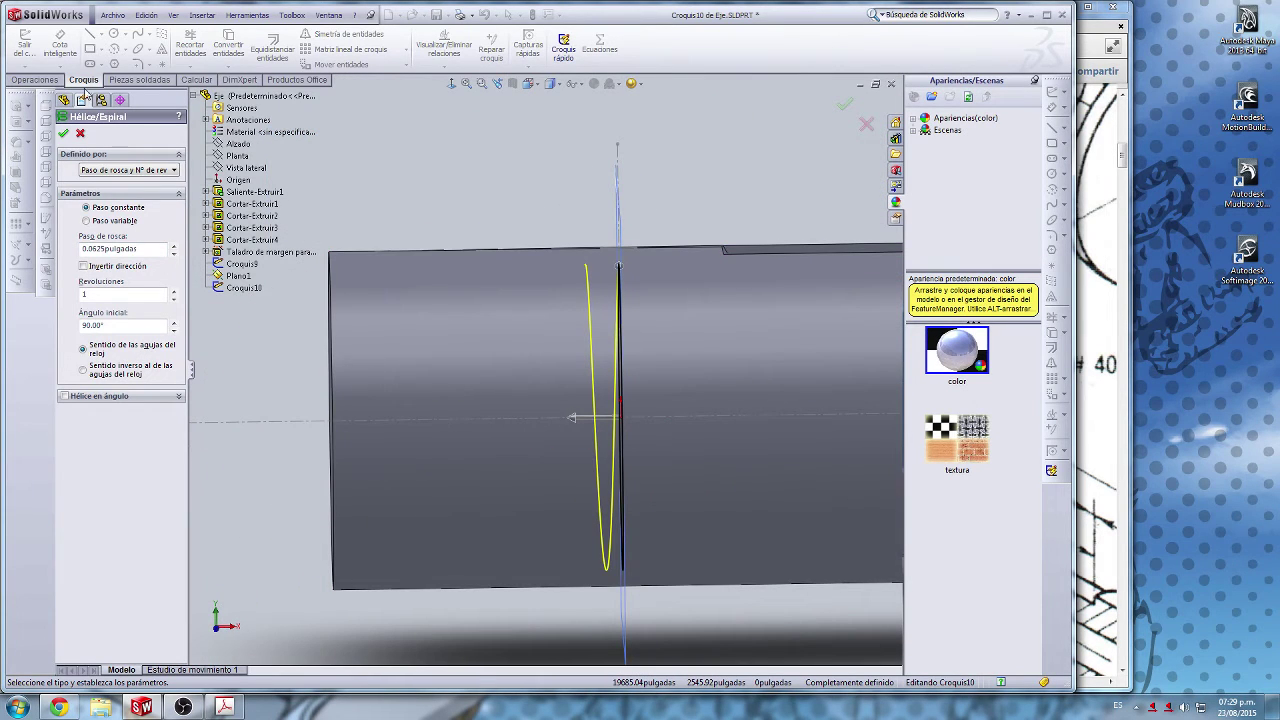
Step: Set the helix to 10 revolutions and accept the constant-pitch helix around the shaft's end
{"action": "left_click", "coordinate": [111, 16]}
{"action": "left_click", "coordinate": [538, 208]}
{"action": "type", "text": "10"}
{"action": "scroll", "coordinate": [320, 429], "scroll_direction": "up", "scroll_amount": 3}
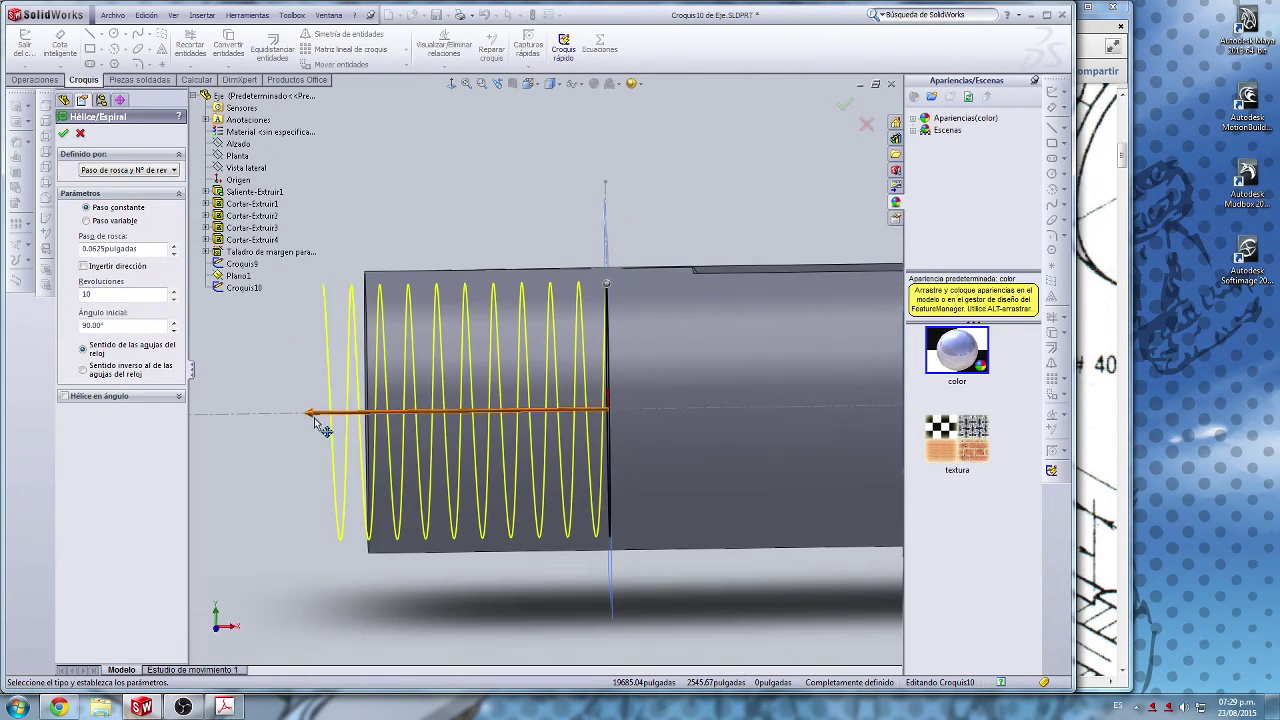
{"action": "middle_click_drag", "start_coordinate": [380, 518], "coordinate": [496, 519]}
{"action": "middle_click_drag", "start_coordinate": [403, 398], "coordinate": [440, 380]}
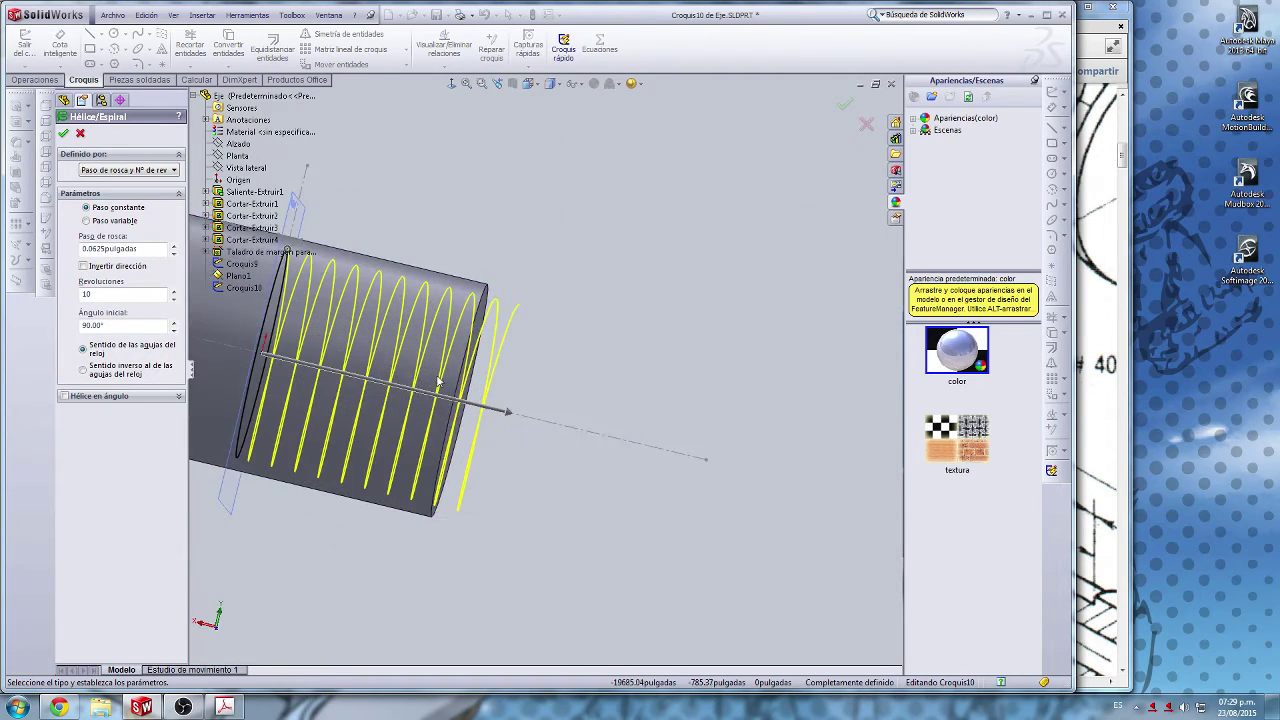
{"action": "scroll", "coordinate": [446, 376], "scroll_direction": "down", "scroll_amount": 4}
{"action": "middle_click_drag", "start_coordinate": [786, 260], "coordinate": [708, 299]}
{"action": "scroll", "coordinate": [620, 340], "scroll_direction": "up", "scroll_amount": 4}
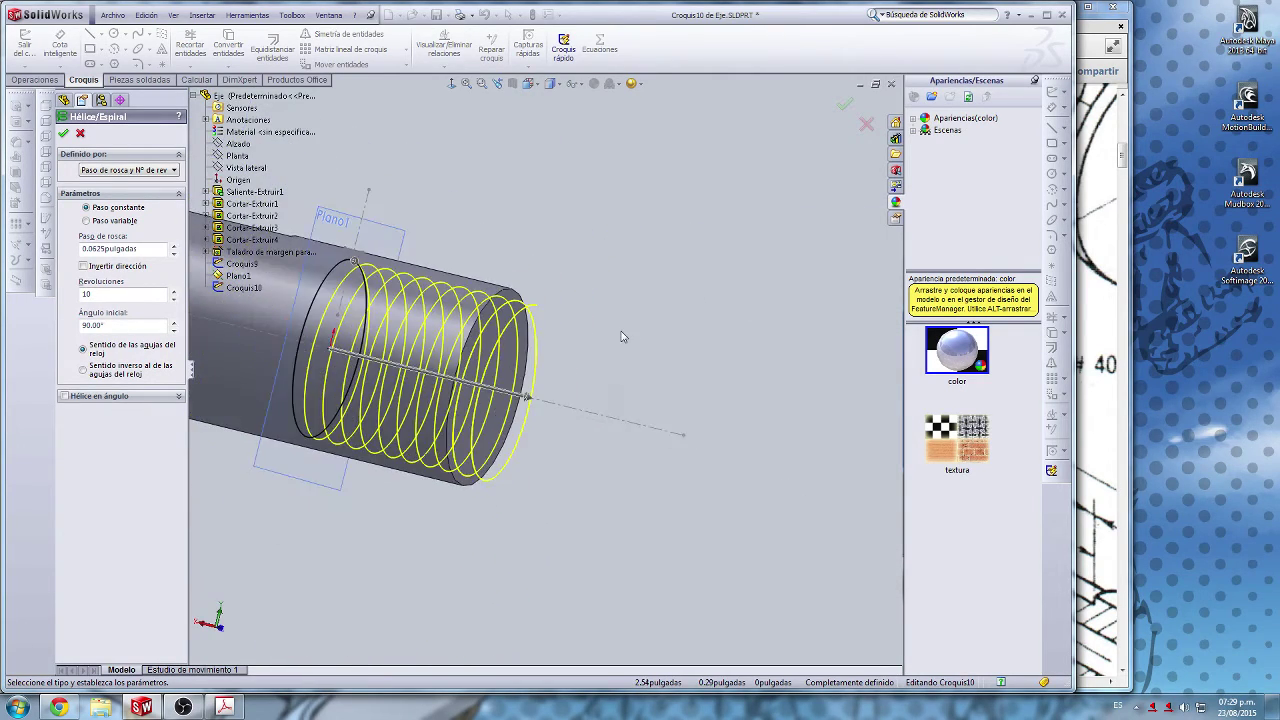
{"action": "middle_click_drag", "start_coordinate": [586, 343], "coordinate": [366, 366]}
{"action": "left_click", "coordinate": [66, 135]}
Step: Save the shaft part
{"action": "left_click", "coordinate": [546, 284]}
{"action": "scroll", "coordinate": [288, 325], "scroll_direction": "up", "scroll_amount": 3}
{"action": "left_click", "coordinate": [121, 20]}
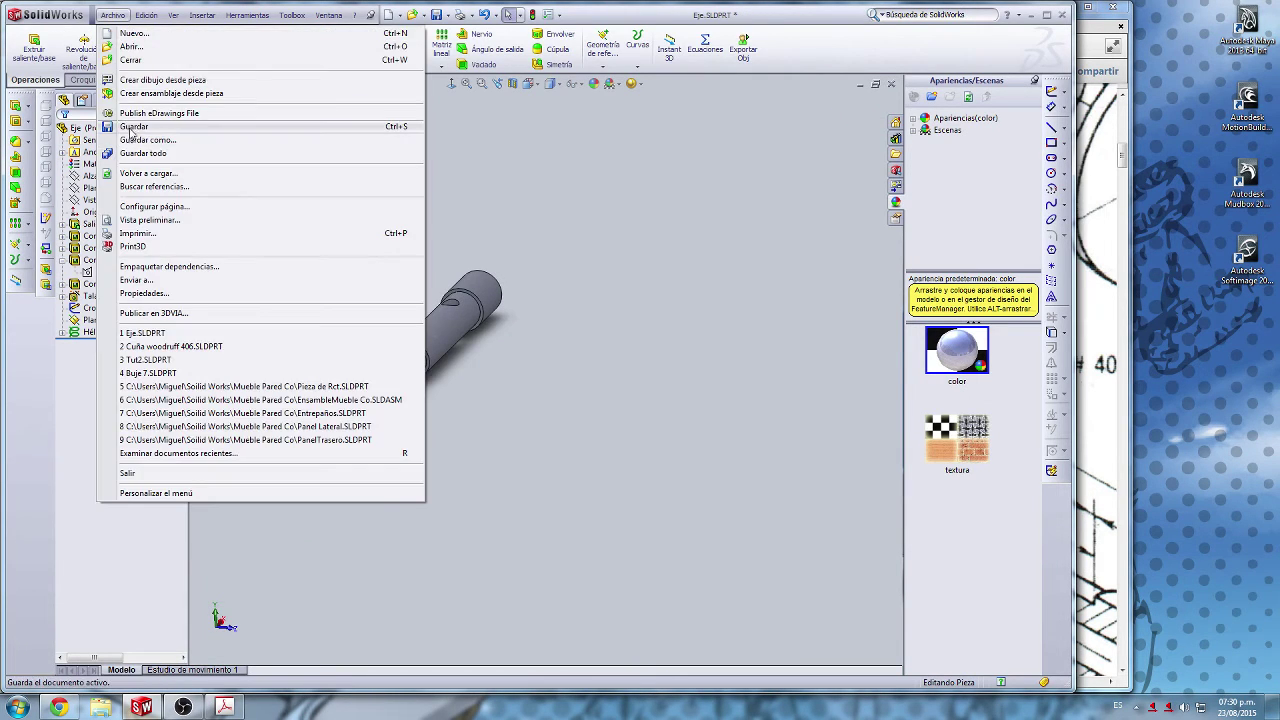
{"action": "left_click", "coordinate": [134, 126]}
Step: Examine the helix and the point where it meets the triangular thread profile on the shaft
{"action": "scroll", "coordinate": [423, 428], "scroll_direction": "down", "scroll_amount": 5}
{"action": "scroll", "coordinate": [290, 370], "scroll_direction": "down", "scroll_amount": 5}
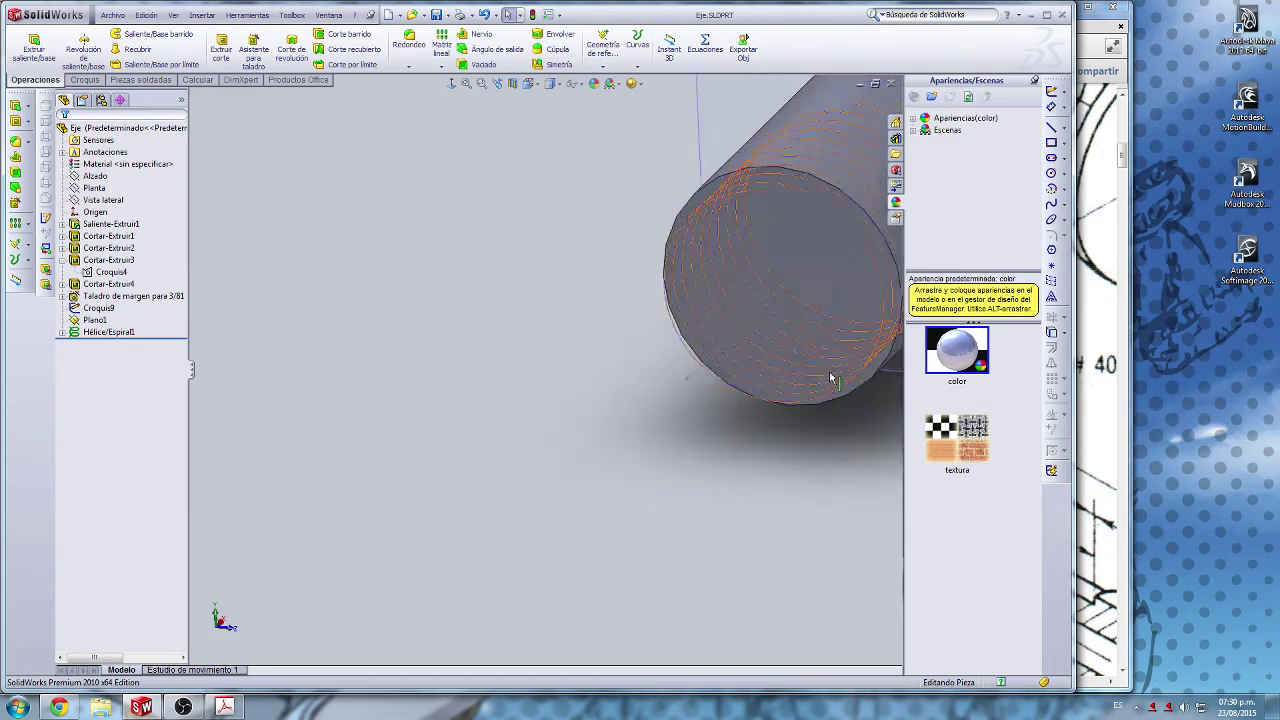
{"action": "scroll", "coordinate": [830, 376], "scroll_direction": "up", "scroll_amount": 3}
{"action": "scroll", "coordinate": [780, 330], "scroll_direction": "down", "scroll_amount": 5}
{"action": "scroll", "coordinate": [674, 240], "scroll_direction": "up", "scroll_amount": 3}
{"action": "scroll", "coordinate": [652, 194], "scroll_direction": "down", "scroll_amount": 6}
{"action": "scroll", "coordinate": [506, 263], "scroll_direction": "up", "scroll_amount": 5}
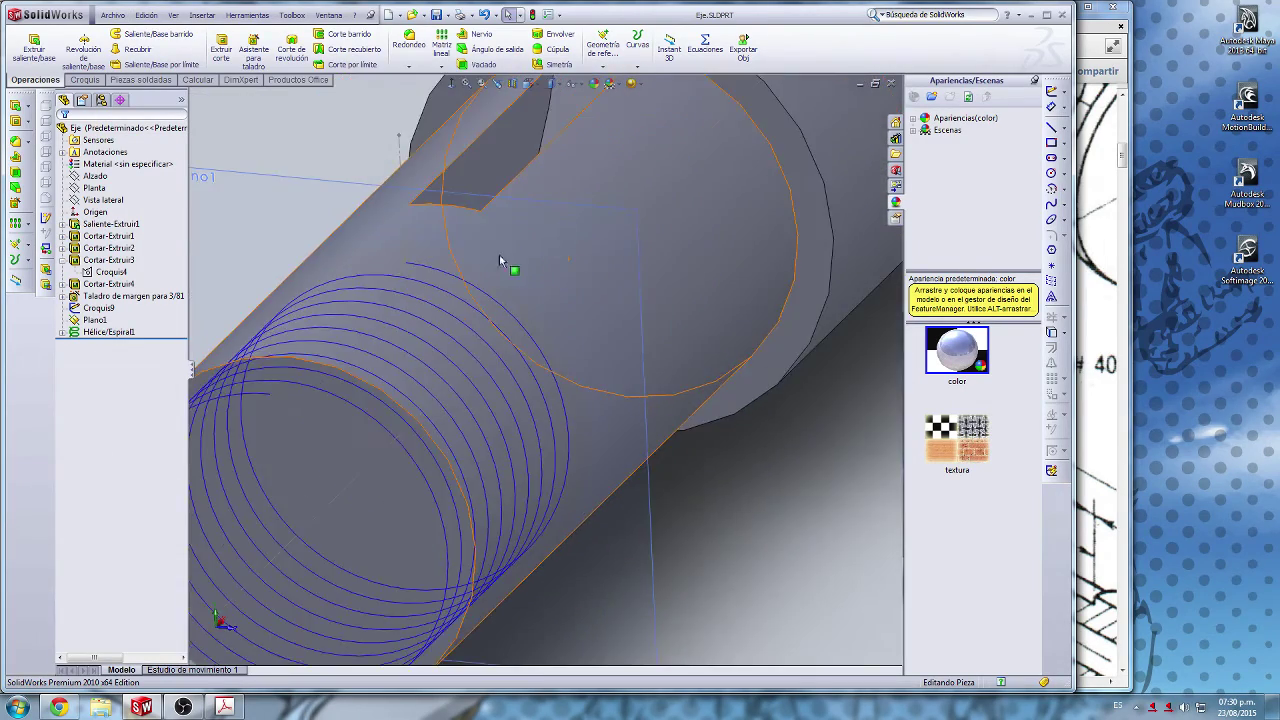
{"action": "middle_click_drag", "start_coordinate": [506, 263], "coordinate": [454, 301]}
{"action": "scroll", "coordinate": [507, 295], "scroll_direction": "down", "scroll_amount": 8}
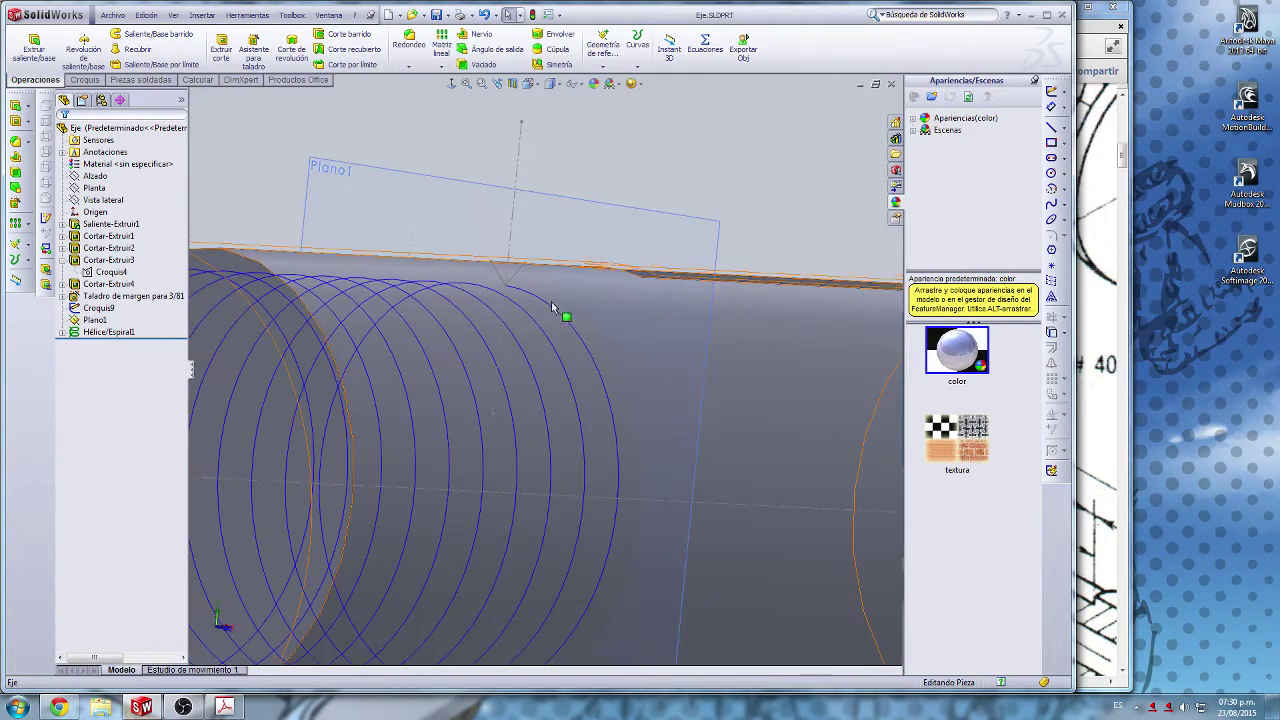
Step: Try to create a swept cut with the sketch Croquis9 as profile and Hélice/Espiral1 as path
{"action": "left_click", "coordinate": [96, 308]}
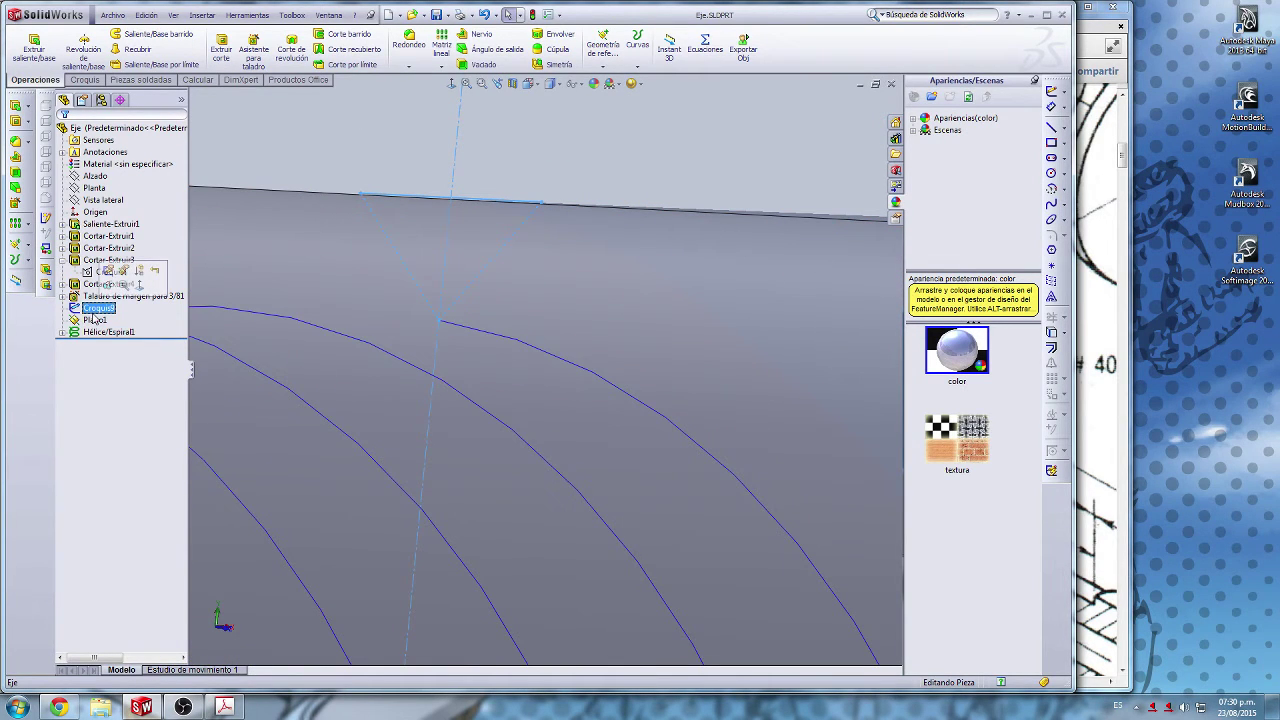
{"action": "left_click", "coordinate": [107, 332]}
{"action": "left_click", "coordinate": [107, 334], "text": "shift"}
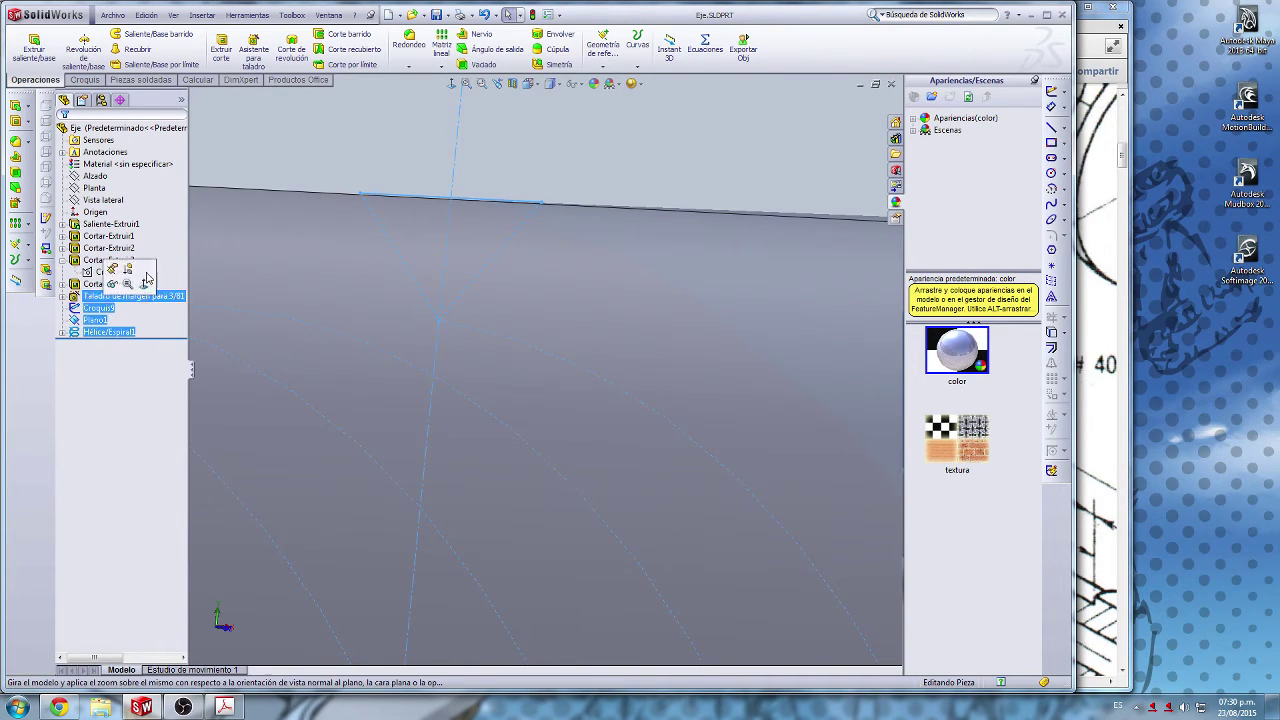
{"action": "left_click", "coordinate": [415, 137]}
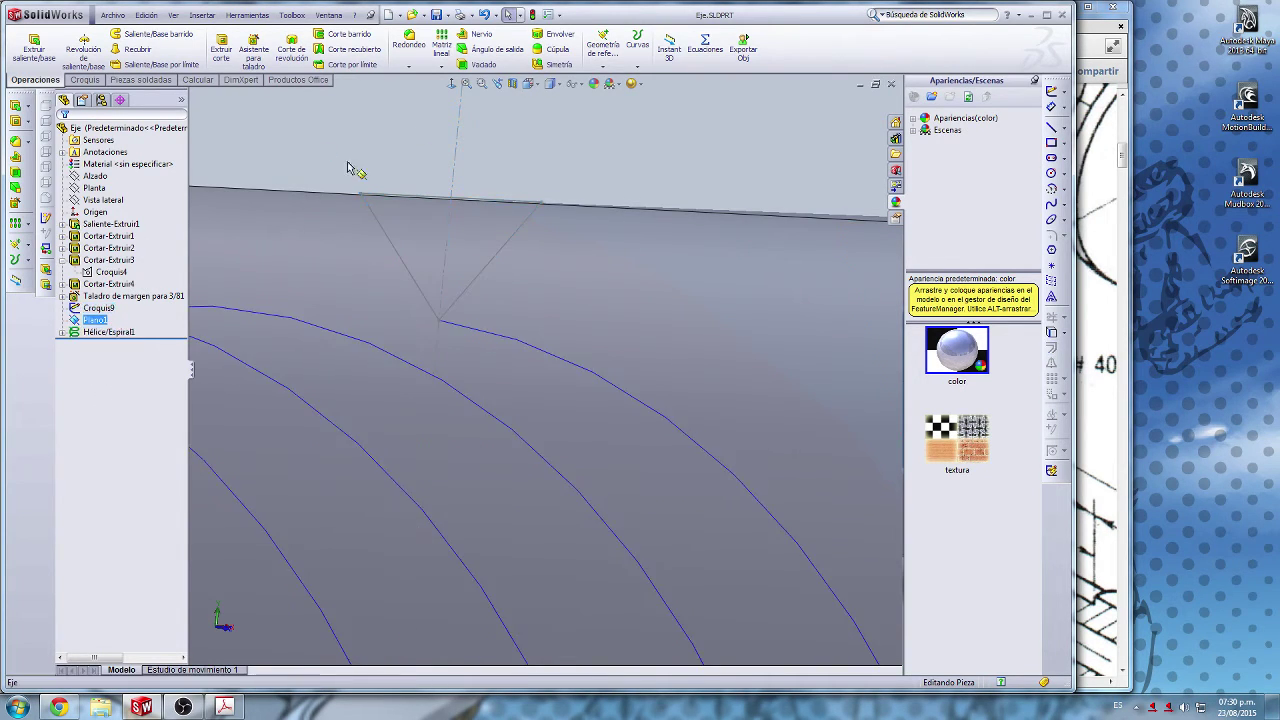
{"action": "mouse_move", "coordinate": [103, 322]}
{"action": "left_mouse_down"}
{"action": "mouse_move", "coordinate": [109, 303]}
{"action": "mouse_move", "coordinate": [96, 314]}
{"action": "left_mouse_up"}
{"action": "left_click", "coordinate": [99, 309]}
{"action": "left_click", "coordinate": [119, 333], "text": "ctrl"}
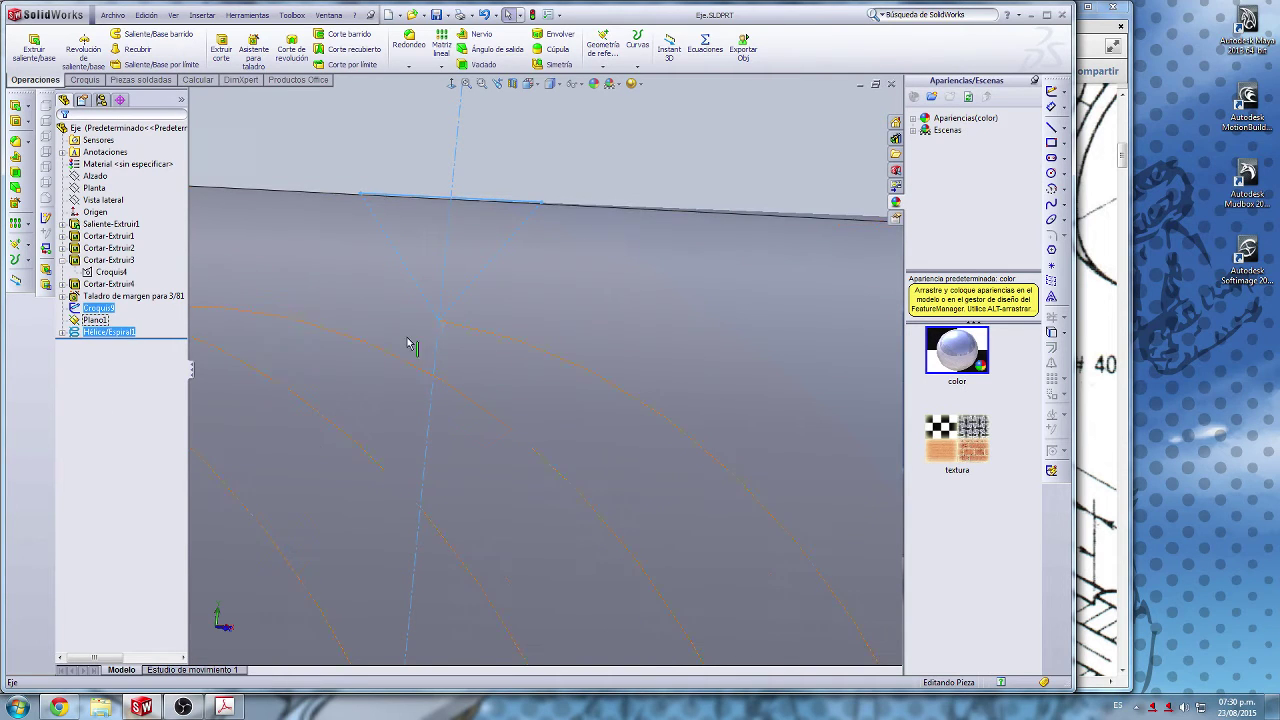
{"action": "scroll", "coordinate": [507, 166], "scroll_direction": "up", "scroll_amount": 7}
{"action": "scroll", "coordinate": [601, 369], "scroll_direction": "up", "scroll_amount": 5}
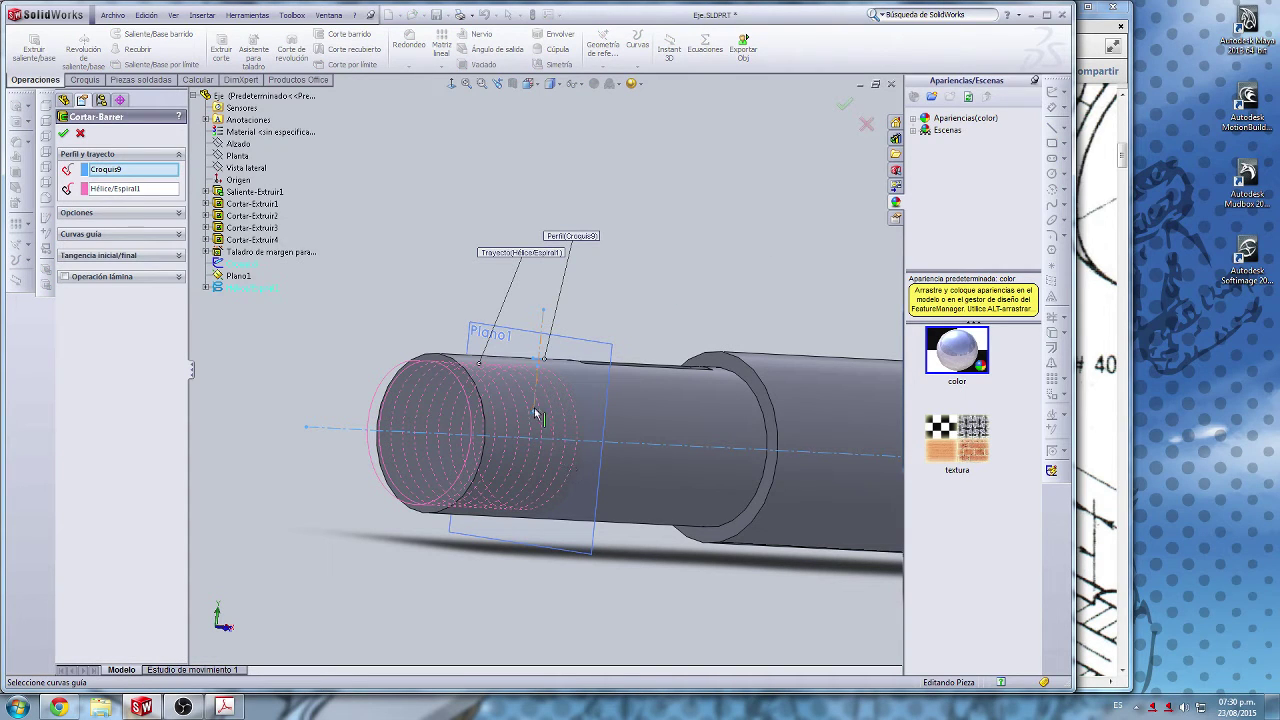
{"action": "scroll", "coordinate": [503, 317], "scroll_direction": "down", "scroll_amount": 4}
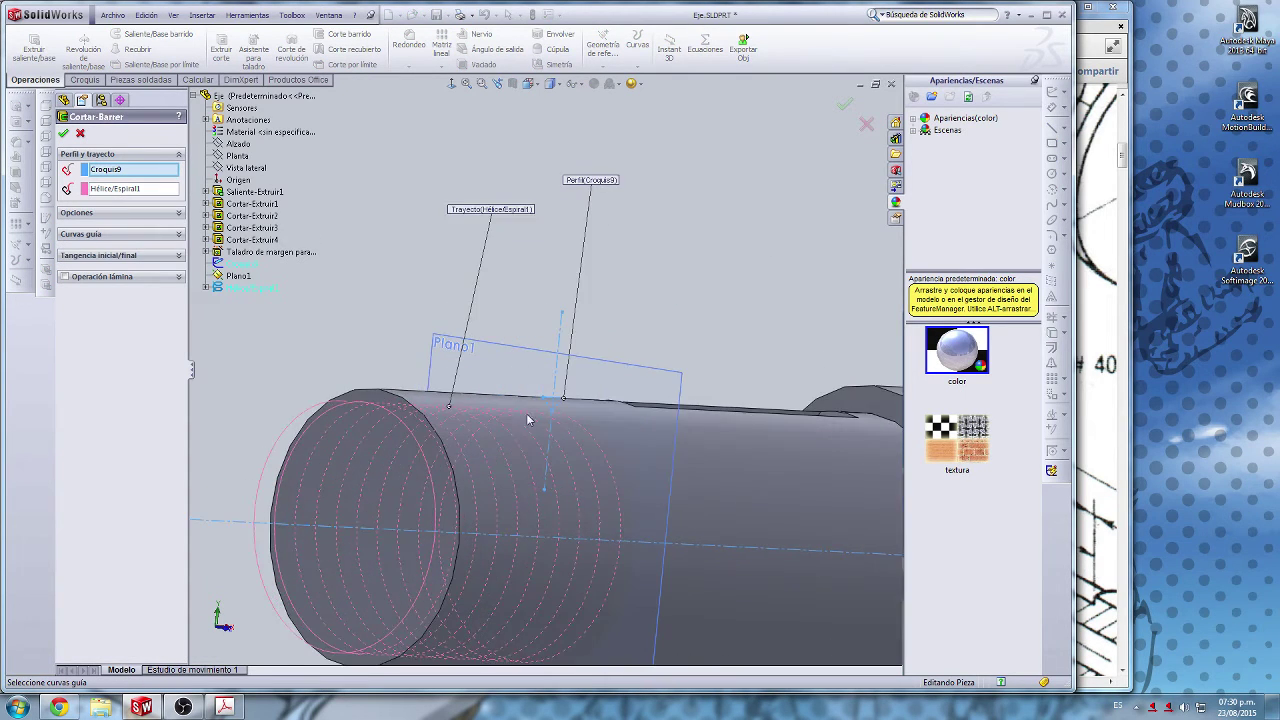
{"action": "scroll", "coordinate": [600, 375], "scroll_direction": "up", "scroll_amount": 3}
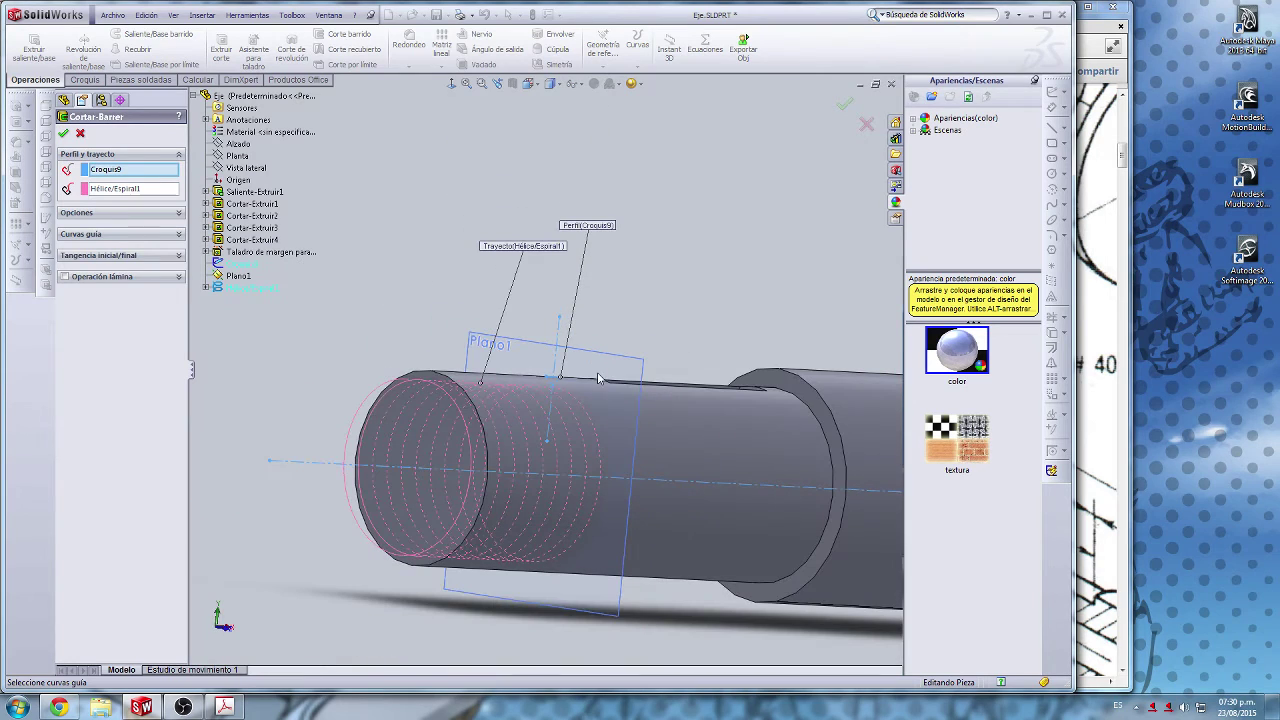
{"action": "left_click", "coordinate": [91, 213]}
{"action": "left_click", "coordinate": [91, 213]}
{"action": "left_click", "coordinate": [65, 134]}
Step: Try to re-pick the triangular sketch in the model as the swept cut's profile
{"action": "scroll", "coordinate": [520, 350], "scroll_direction": "down", "scroll_amount": 6}
{"action": "middle_click_drag", "start_coordinate": [501, 330], "coordinate": [478, 316]}
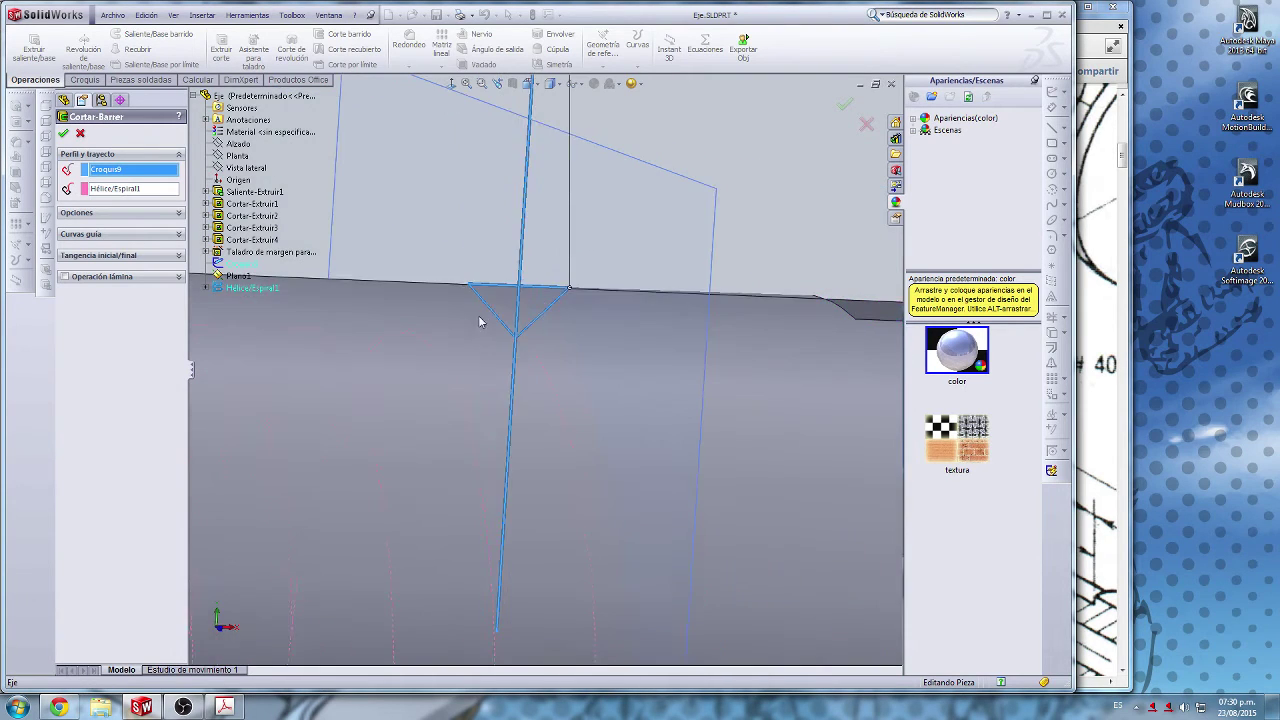
{"action": "scroll", "coordinate": [627, 236], "scroll_direction": "up", "scroll_amount": 3}
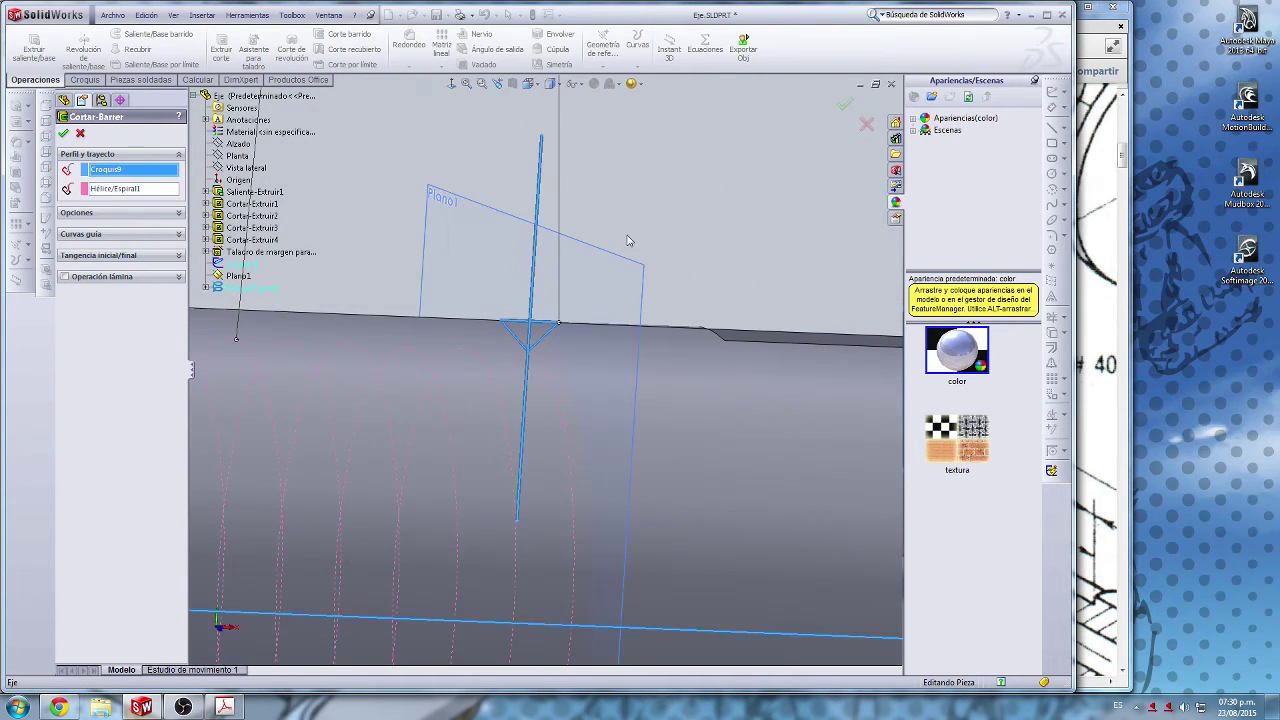
{"action": "left_click", "coordinate": [541, 192]}
{"action": "scroll", "coordinate": [645, 351], "scroll_direction": "down", "scroll_amount": 6}
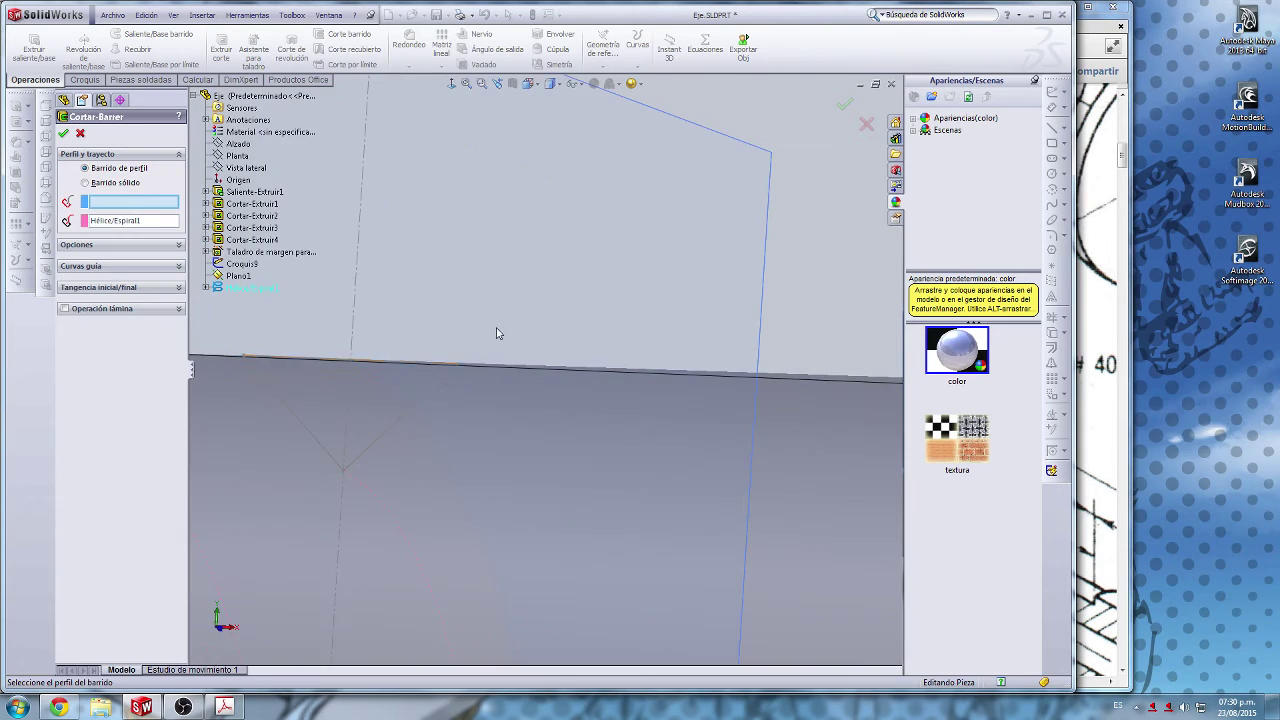
{"action": "left_click", "coordinate": [458, 366]}
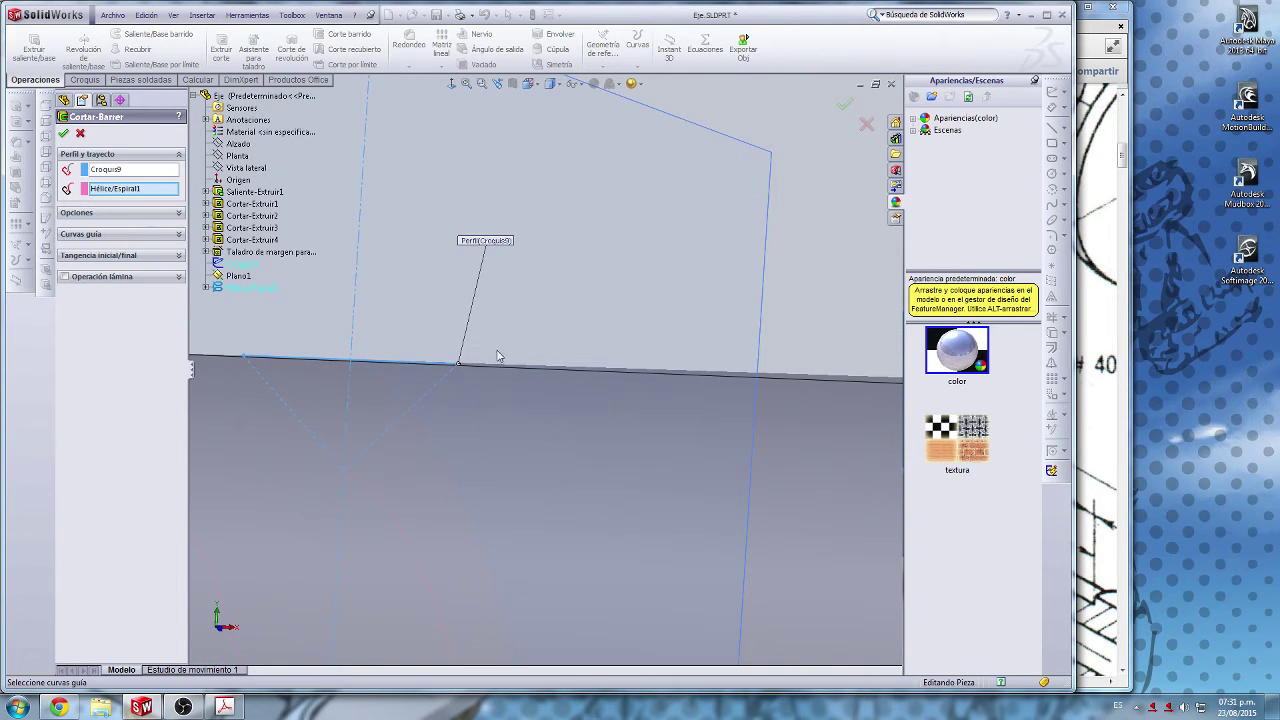
{"action": "left_click", "coordinate": [398, 424]}
Step: Try the solid sweep type for the cut and return it to profile sweep
{"action": "left_click", "coordinate": [107, 203]}
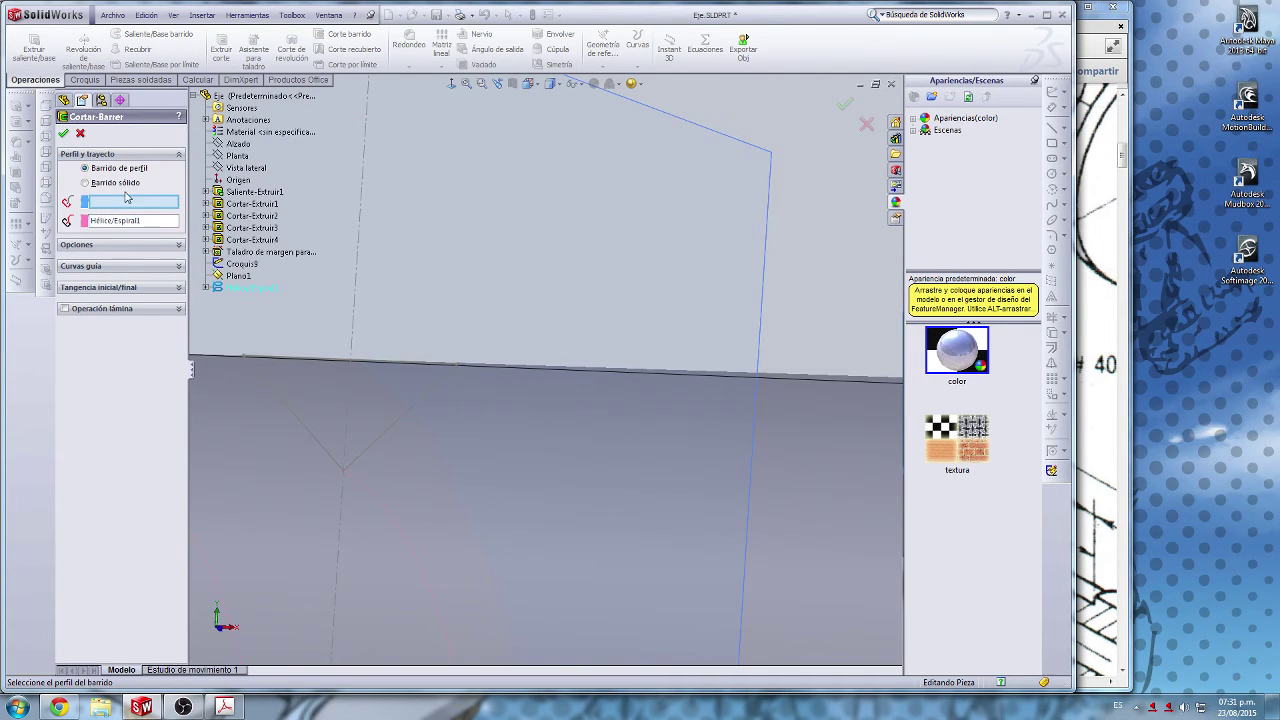
{"action": "left_click", "coordinate": [127, 186]}
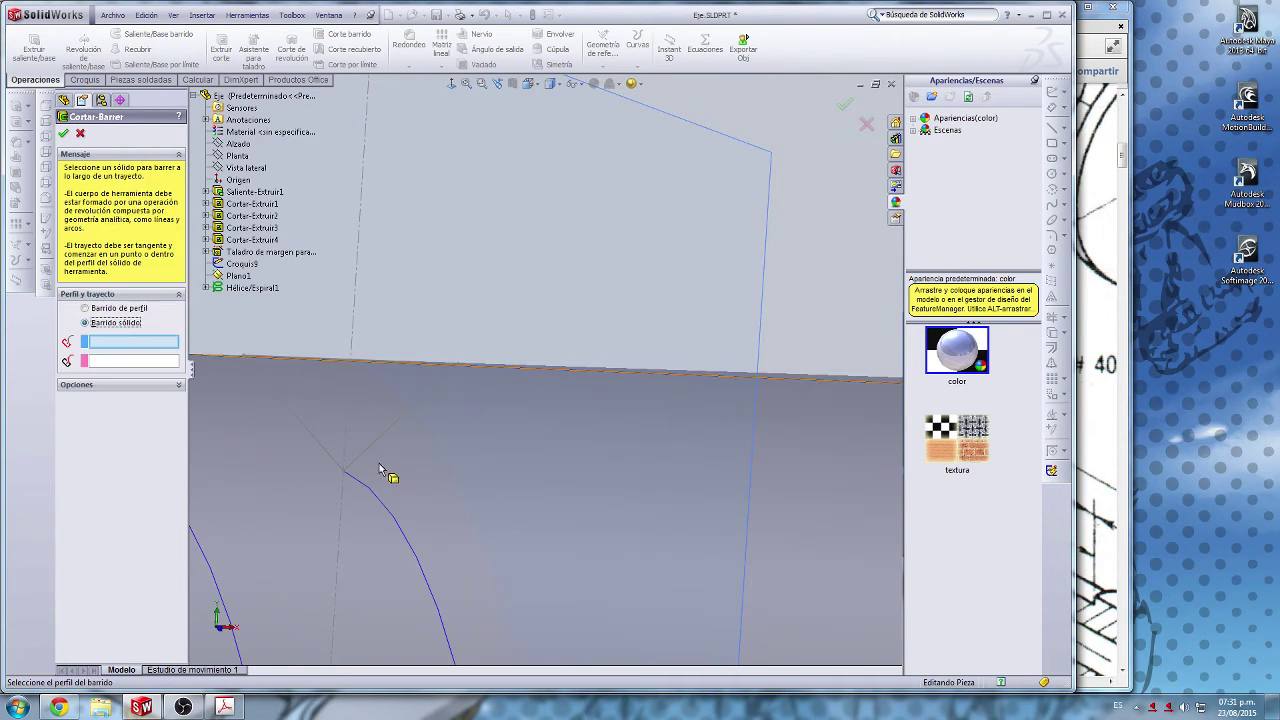
{"action": "scroll", "coordinate": [380, 463], "scroll_direction": "up", "scroll_amount": 10}
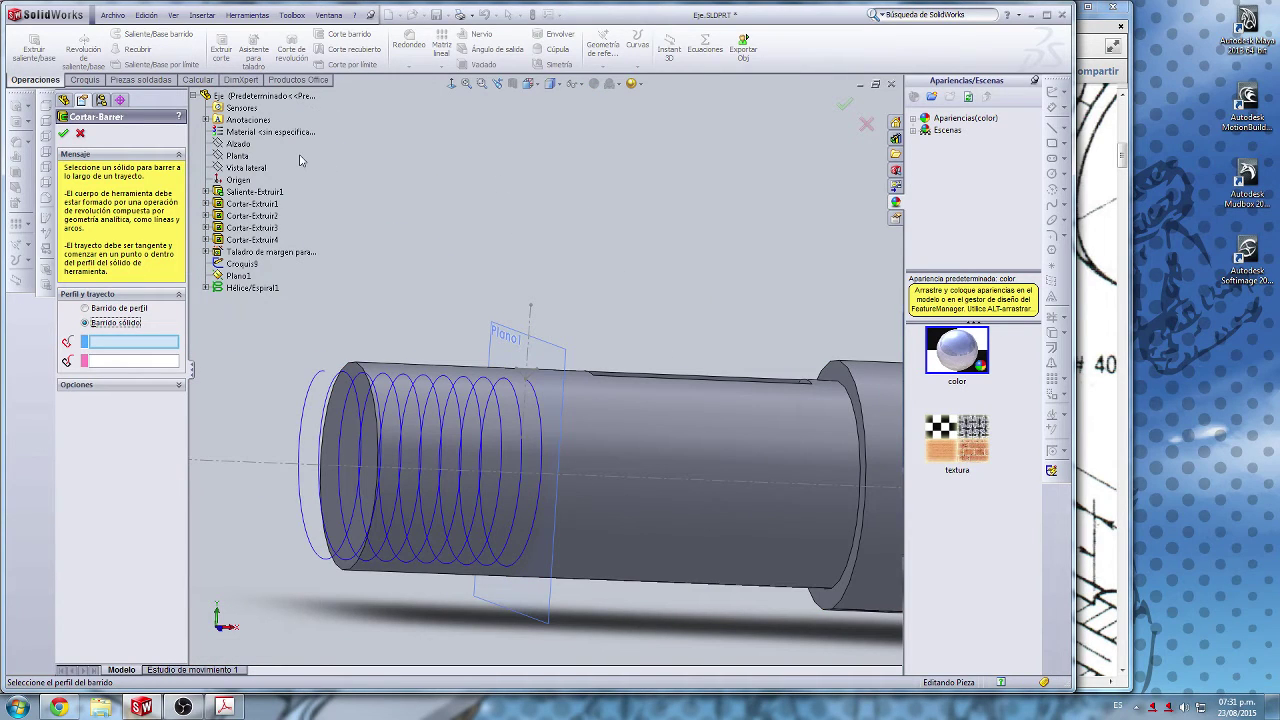
{"action": "left_click", "coordinate": [112, 309]}
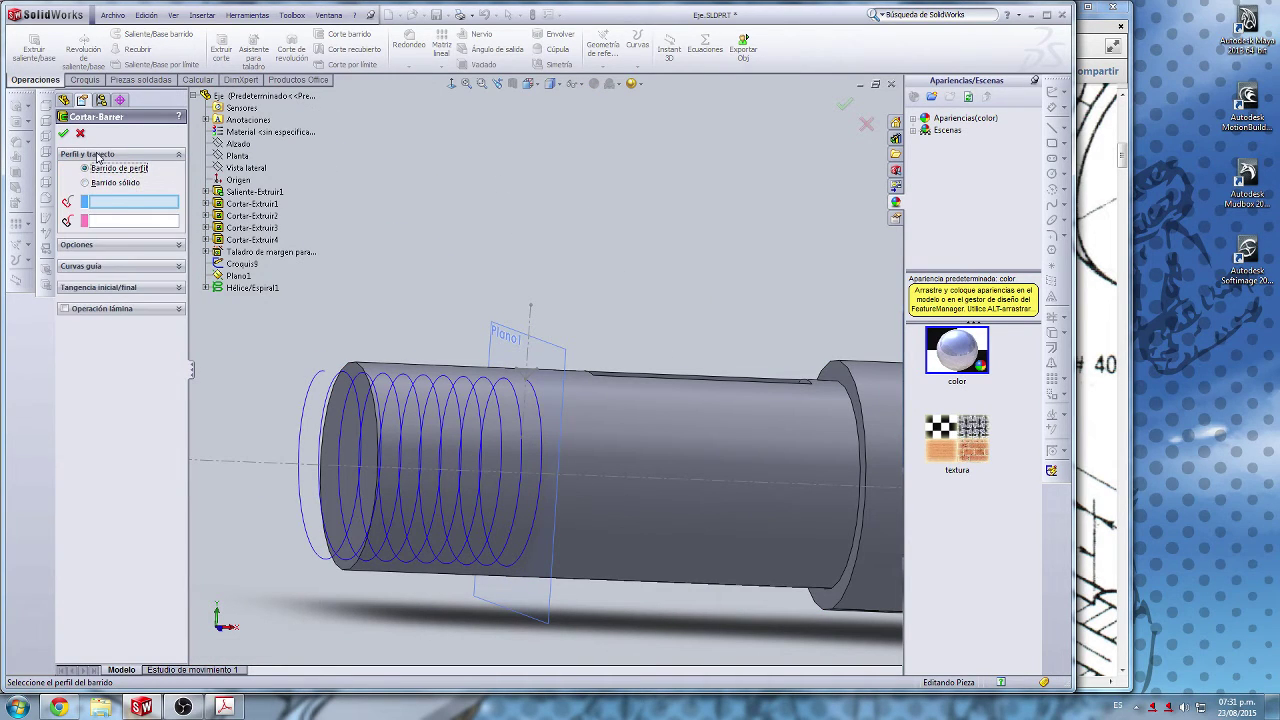
Step: Retry the swept cut with profile Croquis9, path Hélice/Espiral1 and path alignment Ningún, and cancel the command
{"action": "left_click", "coordinate": [110, 202]}
{"action": "left_click", "coordinate": [228, 265]}
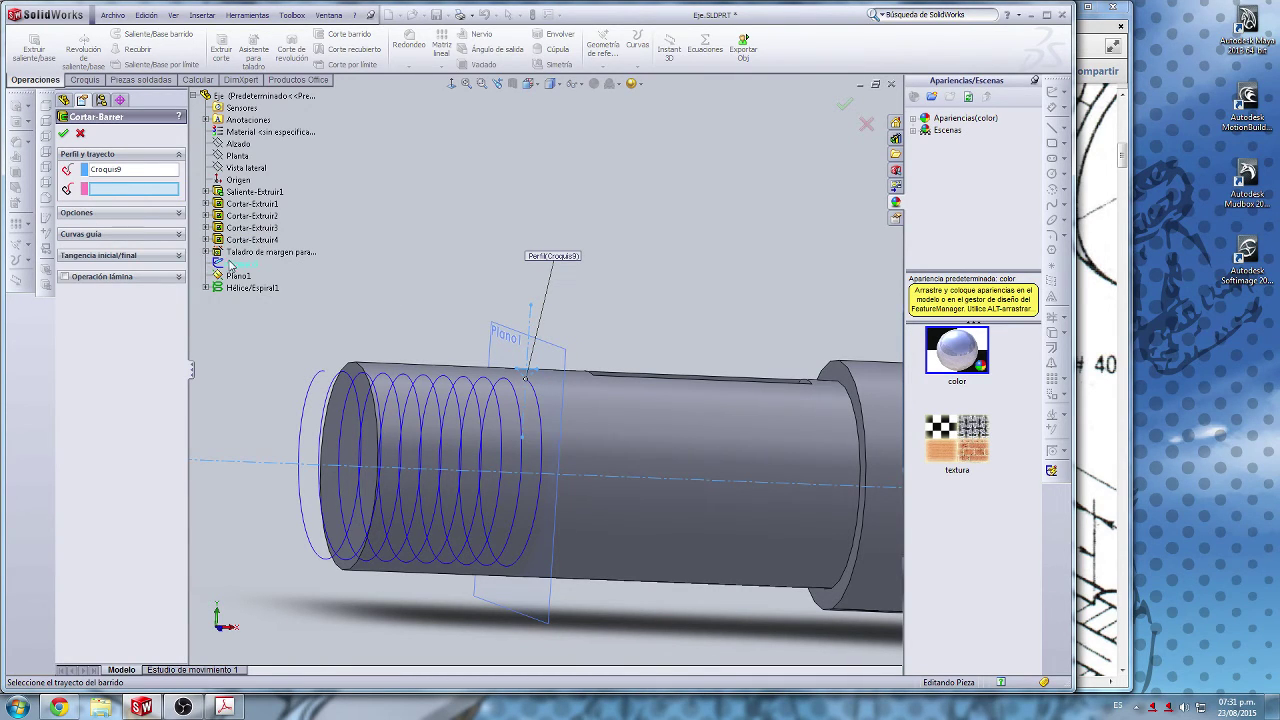
{"action": "left_click", "coordinate": [241, 289]}
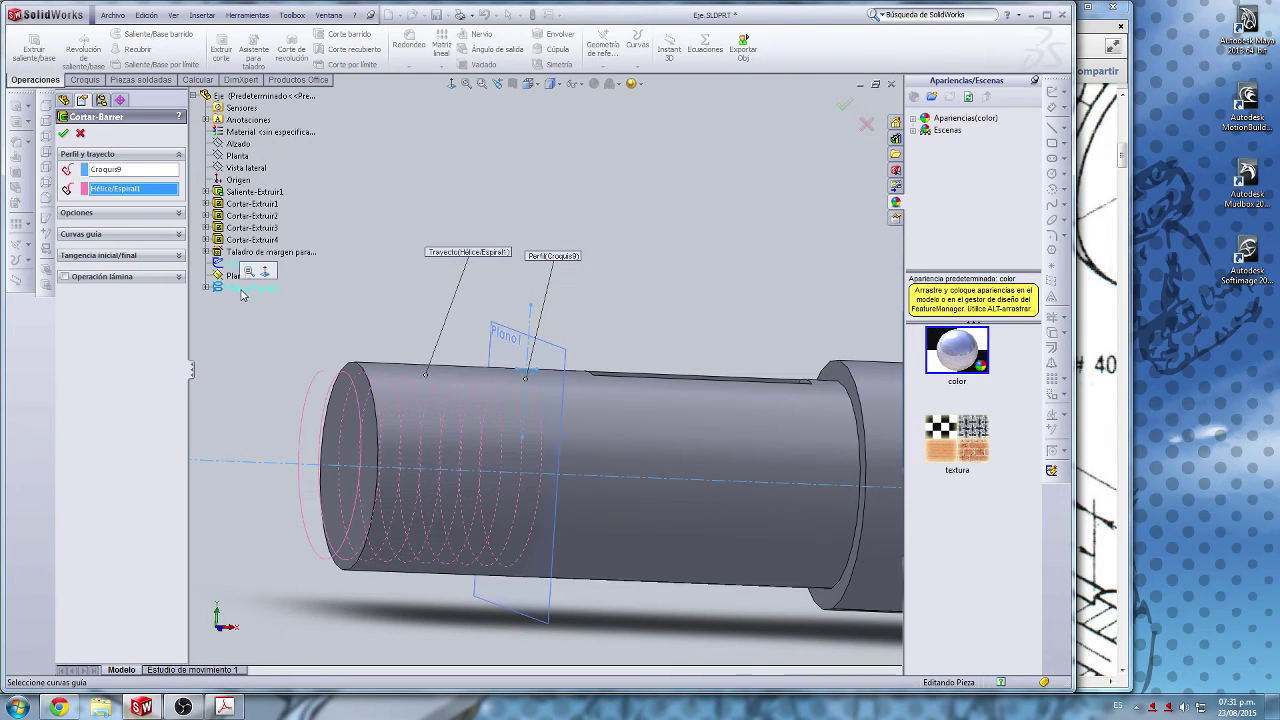
{"action": "left_click", "coordinate": [180, 213]}
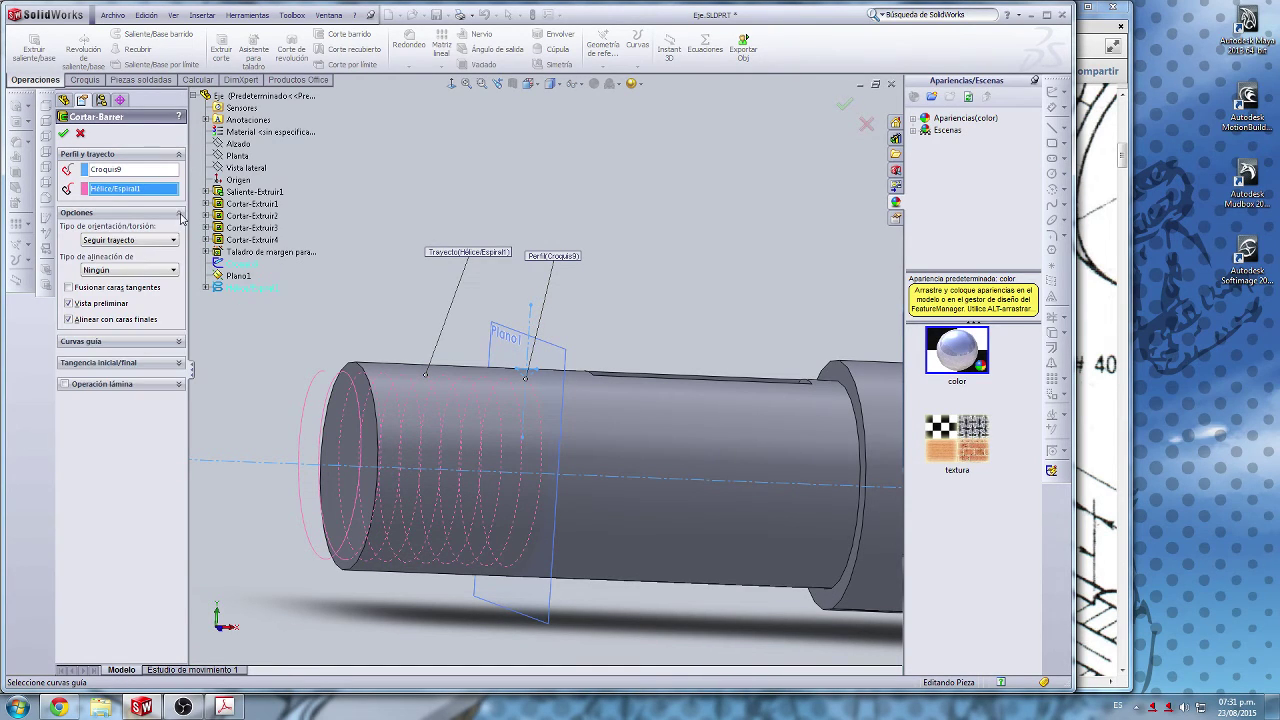
{"action": "left_click", "coordinate": [136, 271]}
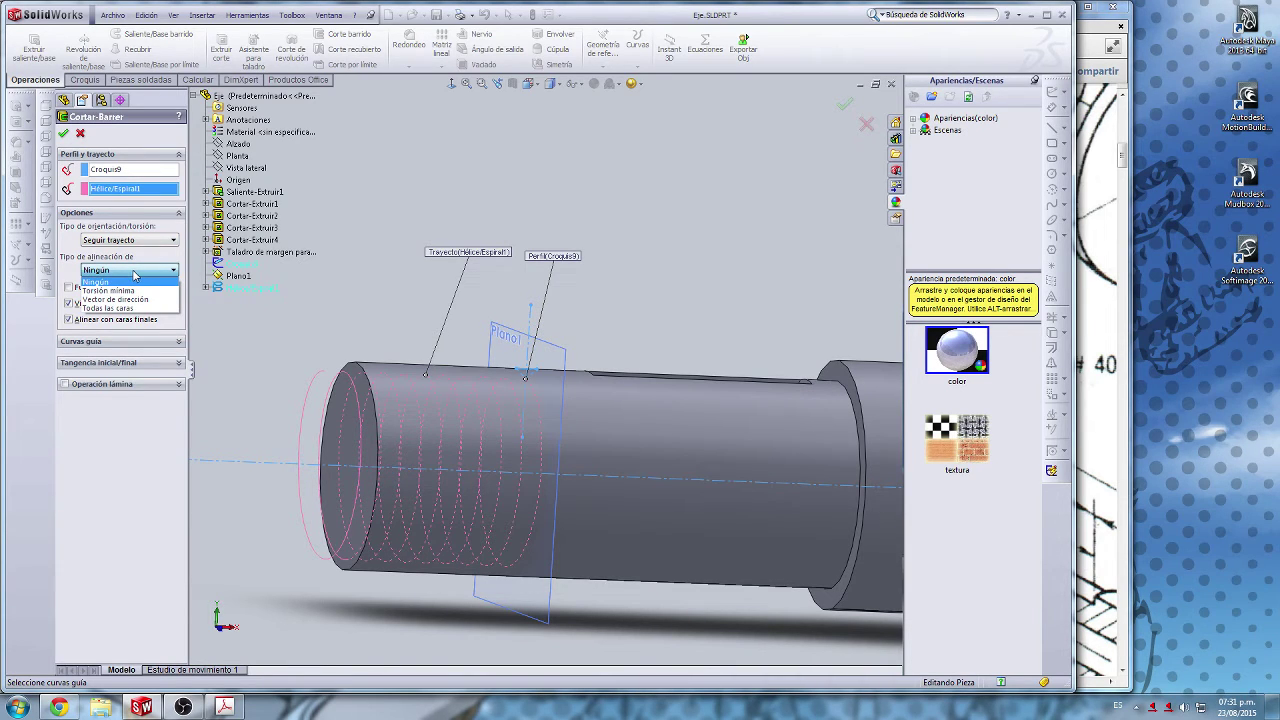
{"action": "left_click", "coordinate": [110, 281]}
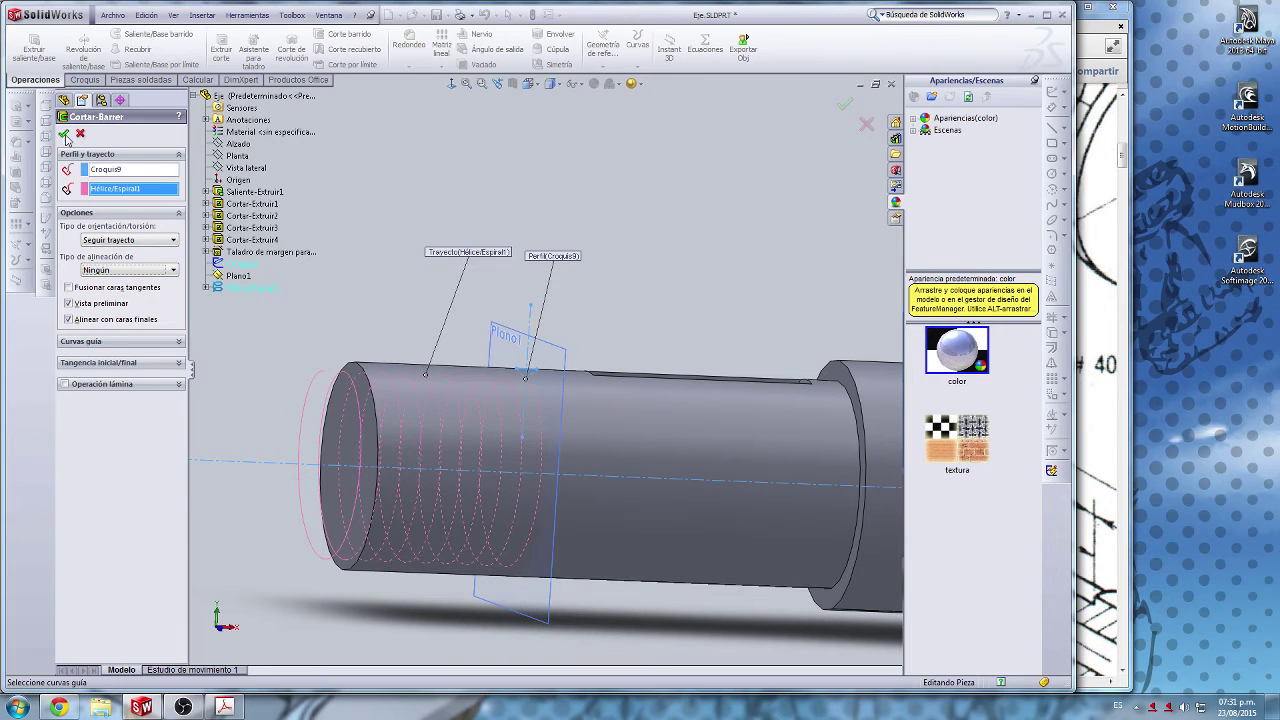
{"action": "left_click", "coordinate": [63, 133]}
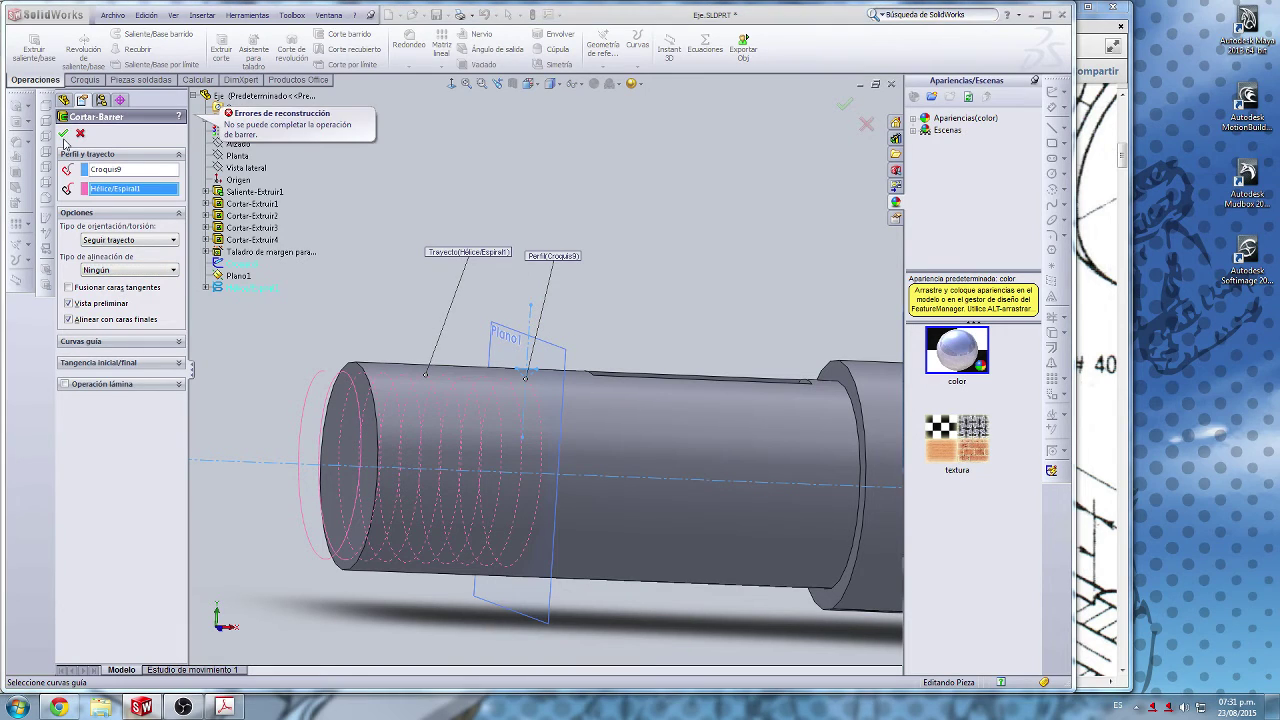
{"action": "left_click", "coordinate": [79, 133]}
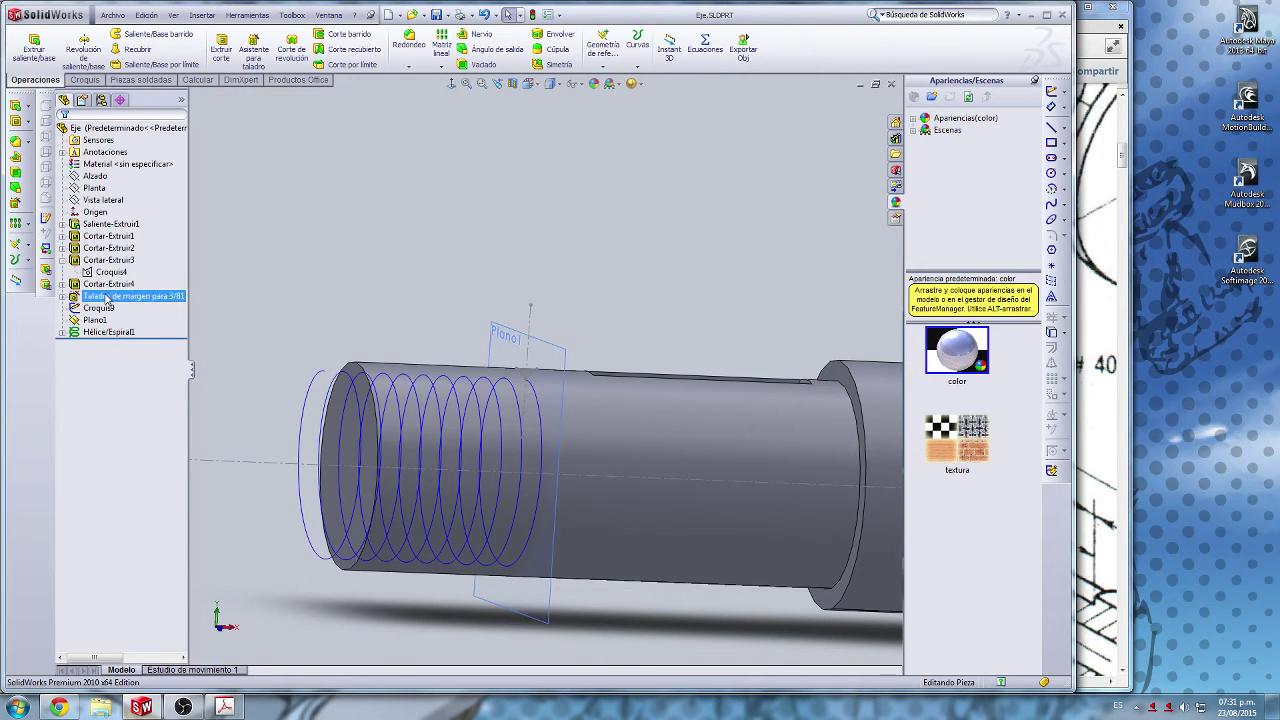
Step: Edit the reference plane Plano1 and remove its second reference, the Croquis9 sketch point
{"action": "left_click", "coordinate": [86, 321]}
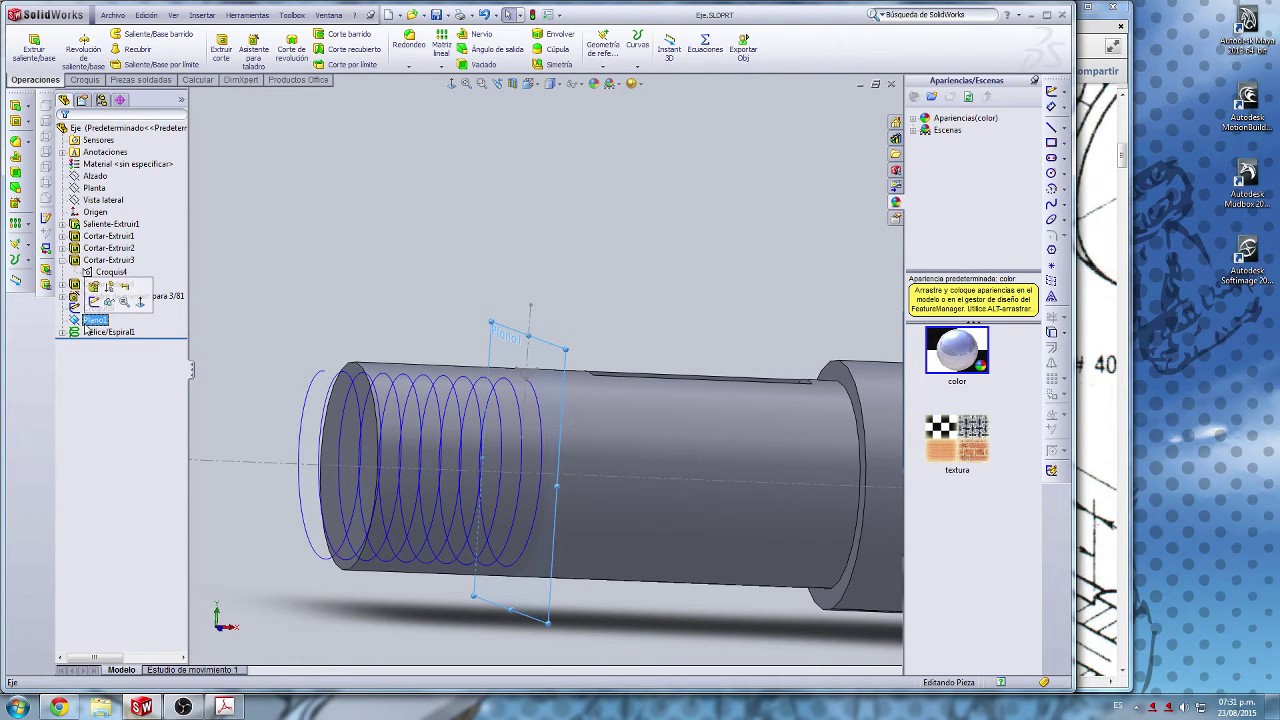
{"action": "left_click", "coordinate": [408, 285]}
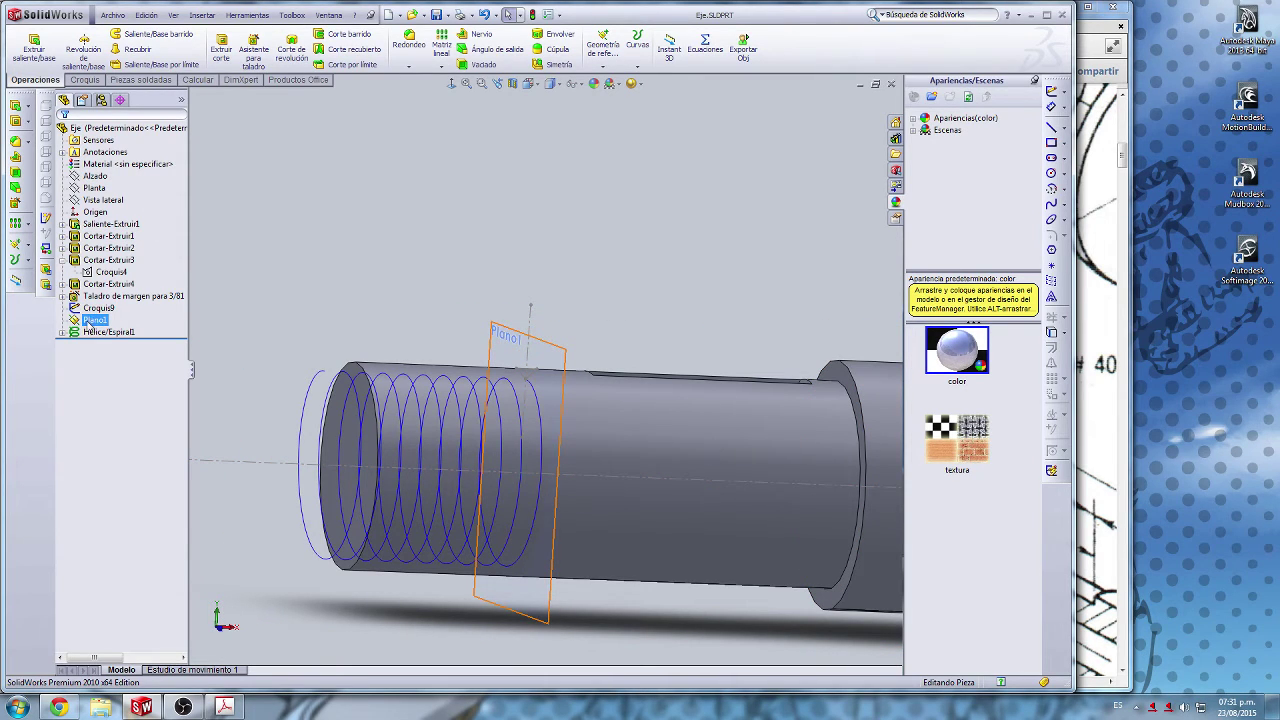
{"action": "left_click", "coordinate": [95, 320]}
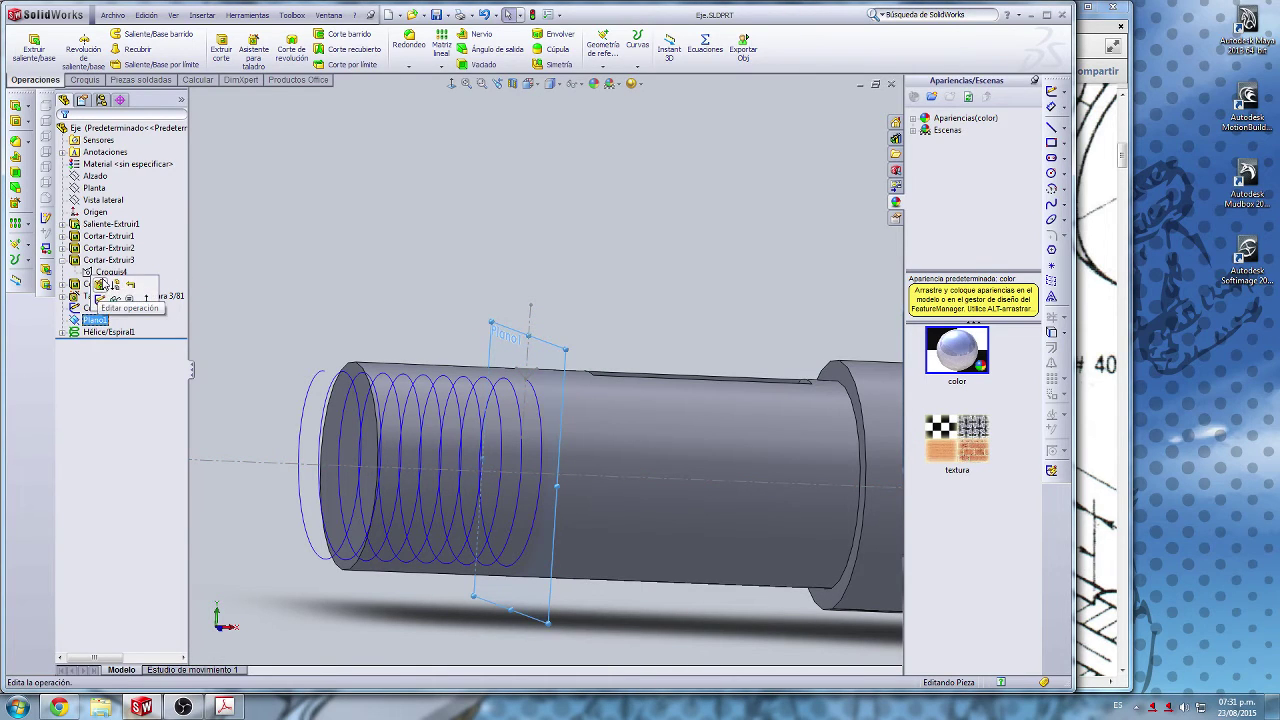
{"action": "left_click", "coordinate": [110, 285]}
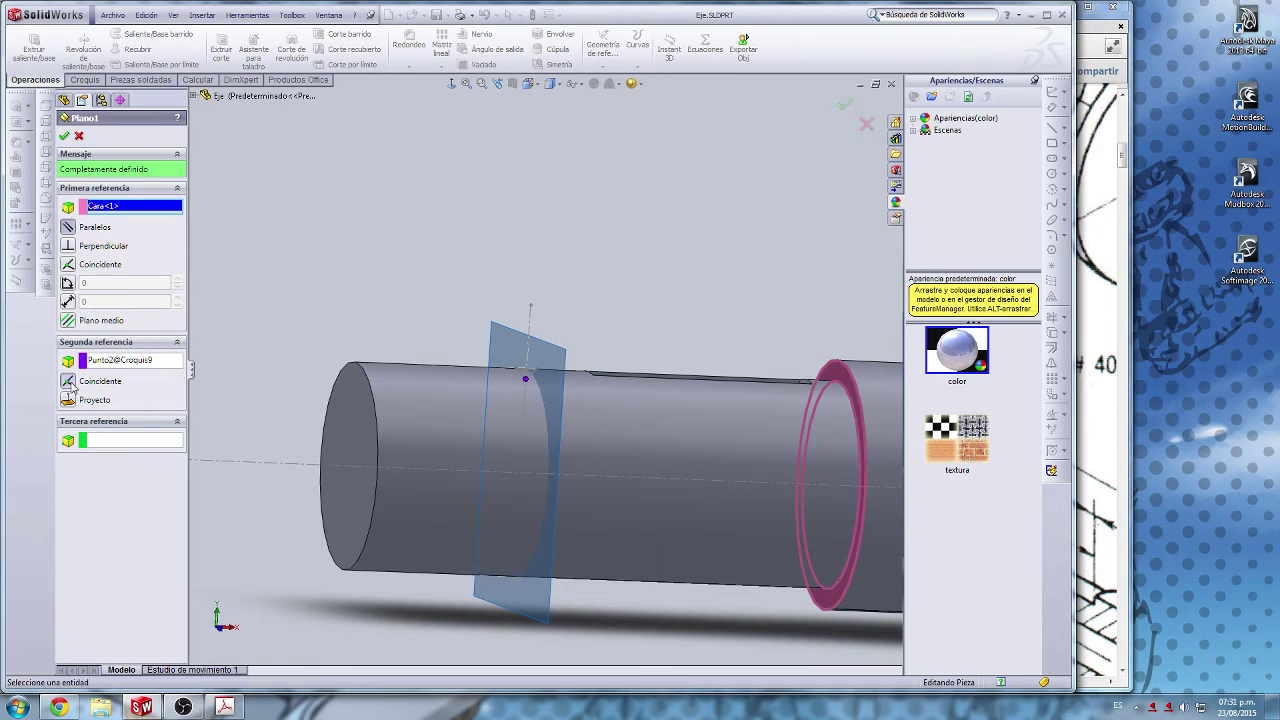
{"action": "left_click", "coordinate": [150, 360]}
{"action": "key", "text": "Delete"}
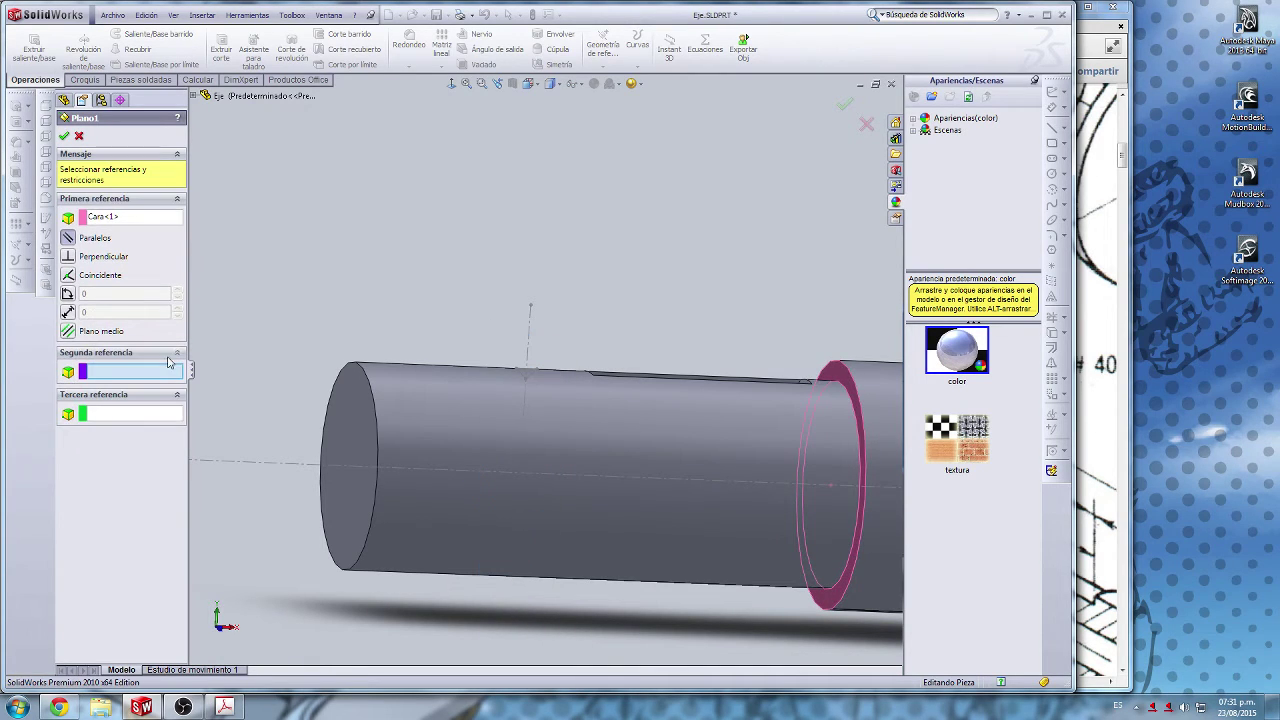
Step: Define Plano1 by an offset distance of 15/16 inch from the shaft's shoulder face
{"action": "left_click", "coordinate": [120, 218]}
{"action": "left_click", "coordinate": [68, 312]}
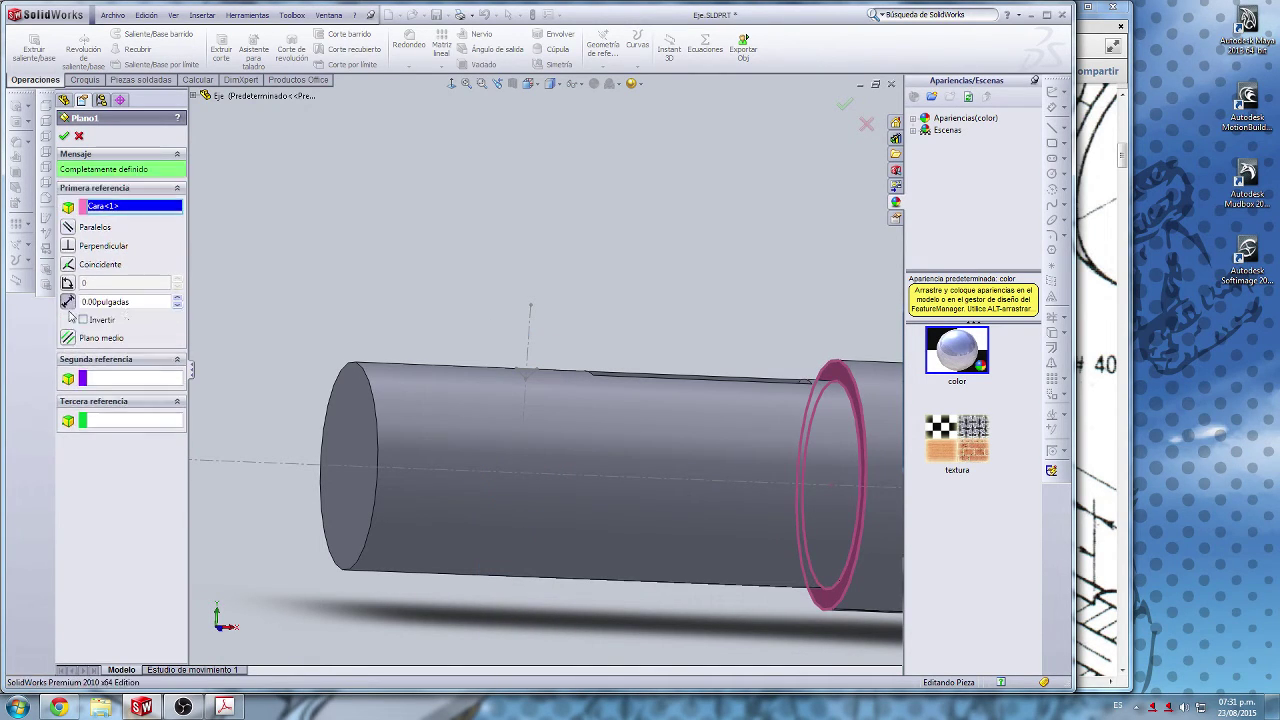
{"action": "left_click", "coordinate": [224, 708]}
{"action": "left_click", "coordinate": [224, 708]}
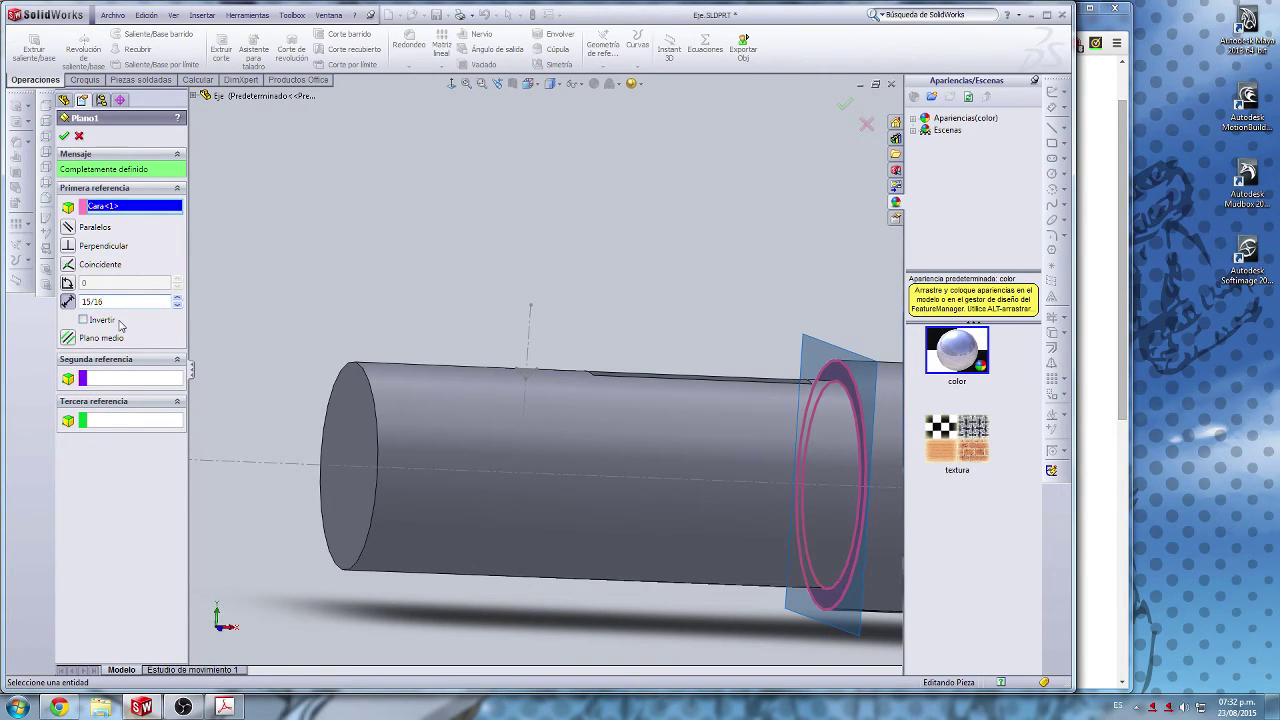
{"action": "key", "text": "Return"}
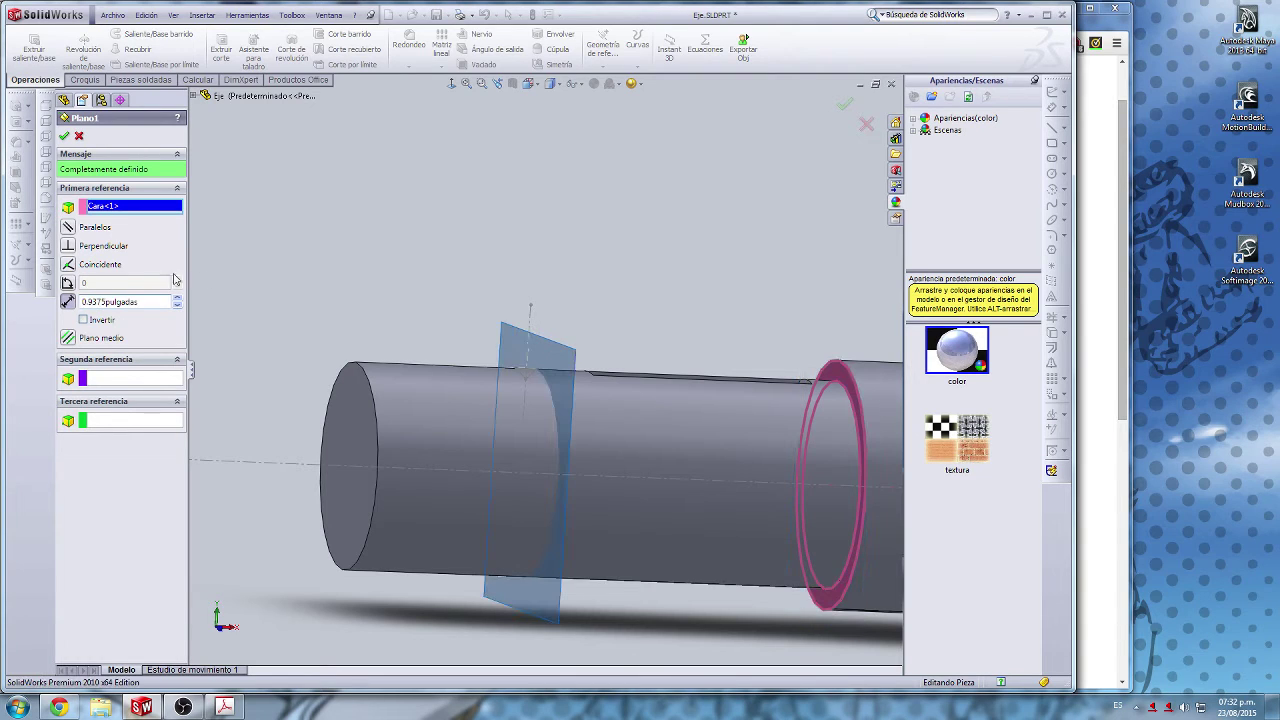
Step: Change the plane's offset to 0.9375 + (1/2)*(1/16) inches and accept the plane edit
{"action": "scroll", "coordinate": [500, 395], "scroll_direction": "down", "scroll_amount": 8}
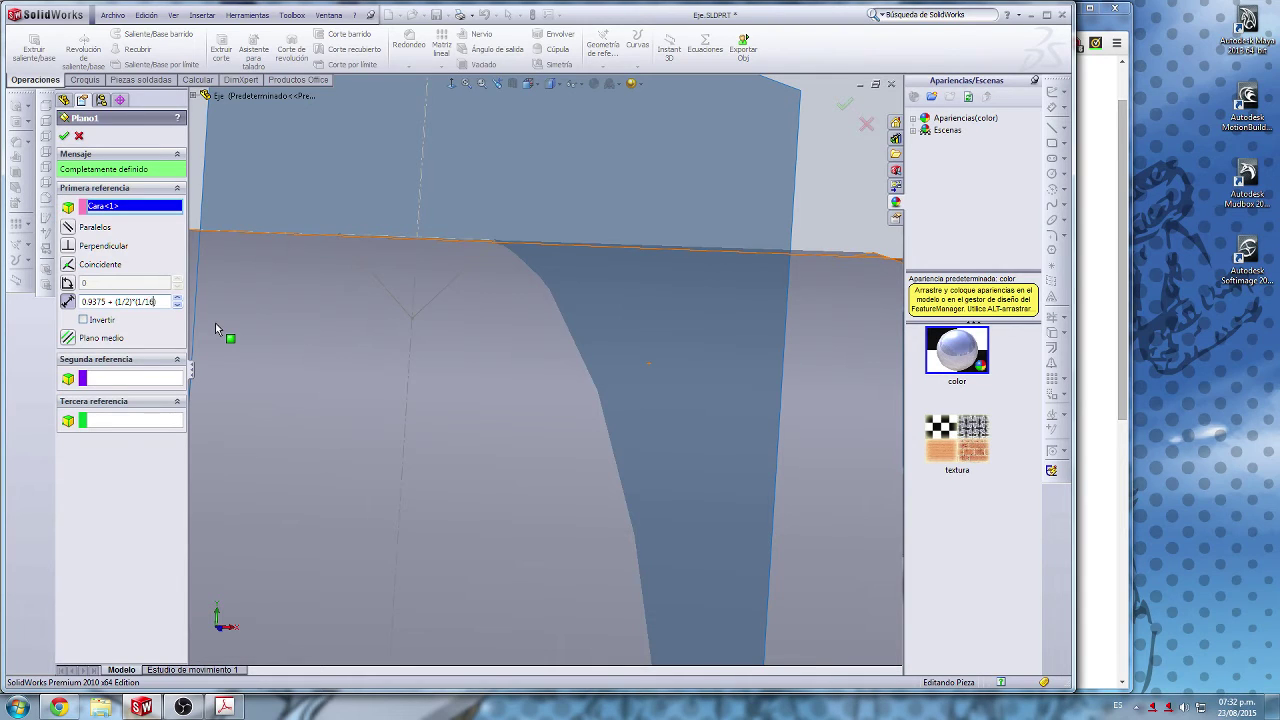
{"action": "key", "text": "Return"}
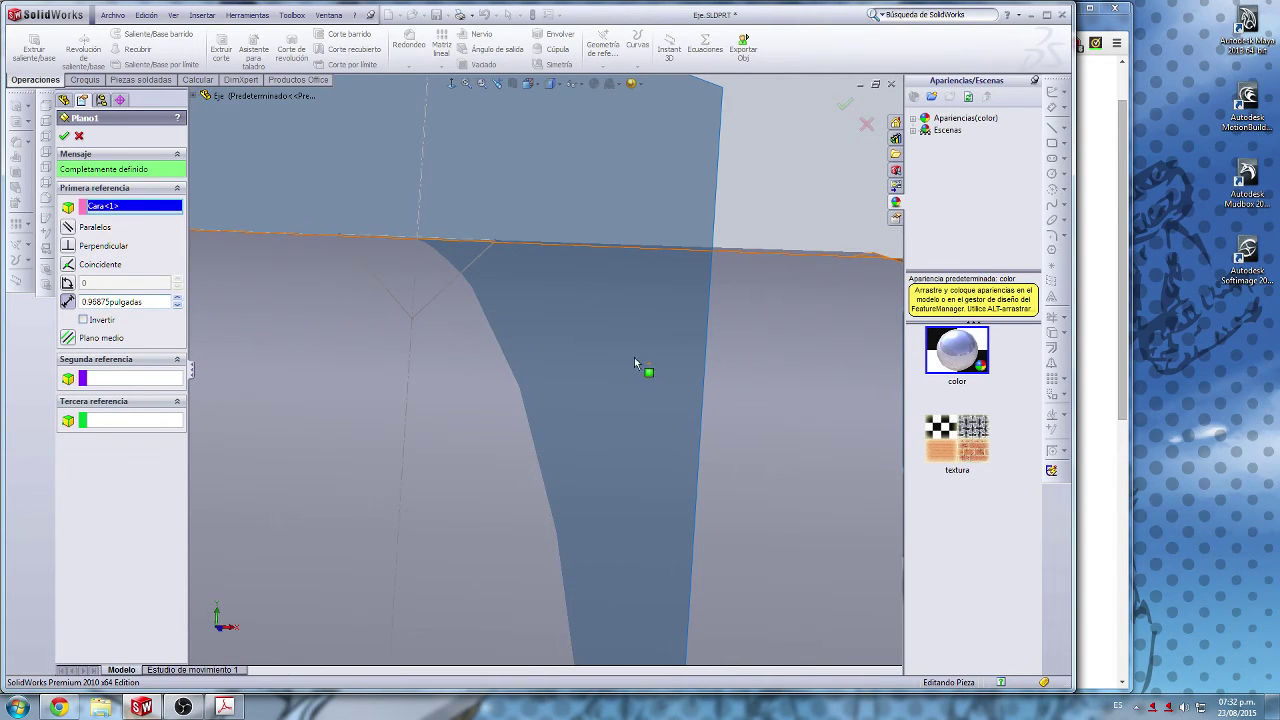
{"action": "scroll", "coordinate": [634, 362], "scroll_direction": "up", "scroll_amount": 3}
{"action": "mouse_move", "coordinate": [634, 362]}
{"action": "middle_mouse_down"}
{"action": "mouse_move", "coordinate": [576, 350]}
{"action": "mouse_move", "coordinate": [640, 356]}
{"action": "middle_mouse_up"}
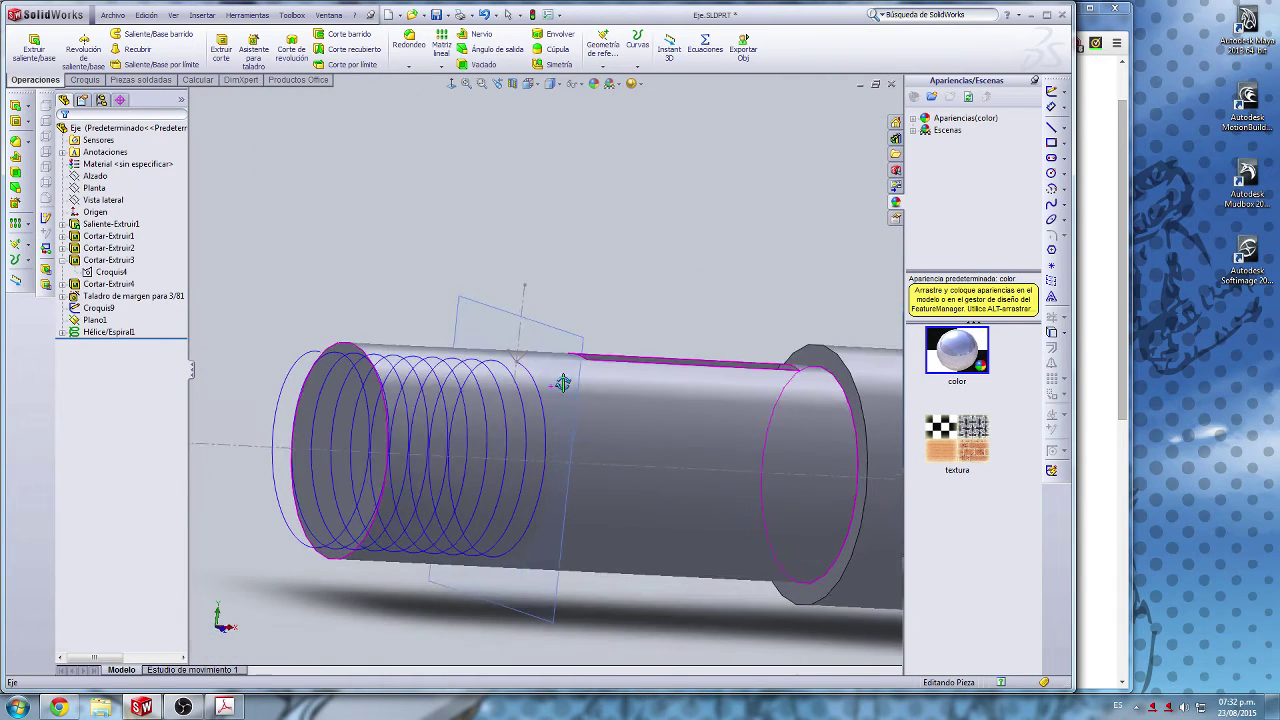
Step: Reorder the feature tree so the sketch Croquis9 comes after Plano1 and Hélice/Espiral1
{"action": "scroll", "coordinate": [549, 368], "scroll_direction": "down", "scroll_amount": 5}
{"action": "left_click", "coordinate": [97, 308]}
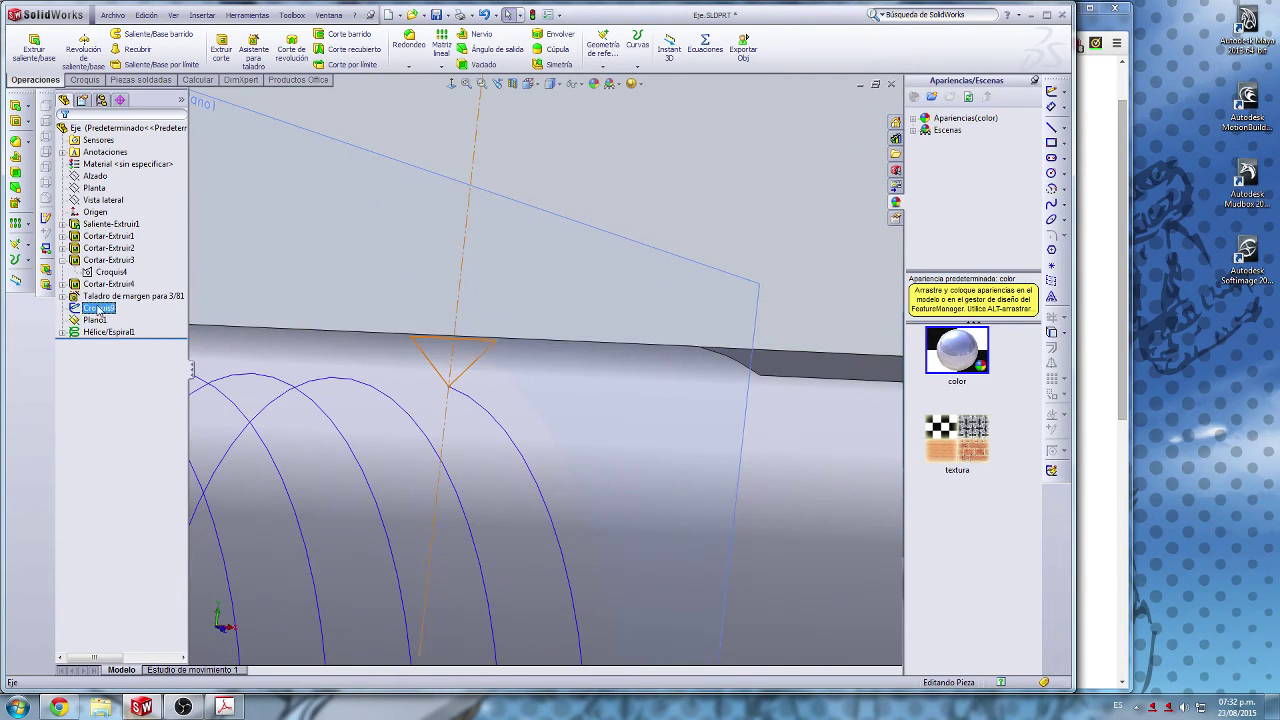
{"action": "left_click_drag", "start_coordinate": [86, 313], "coordinate": [189, 329]}
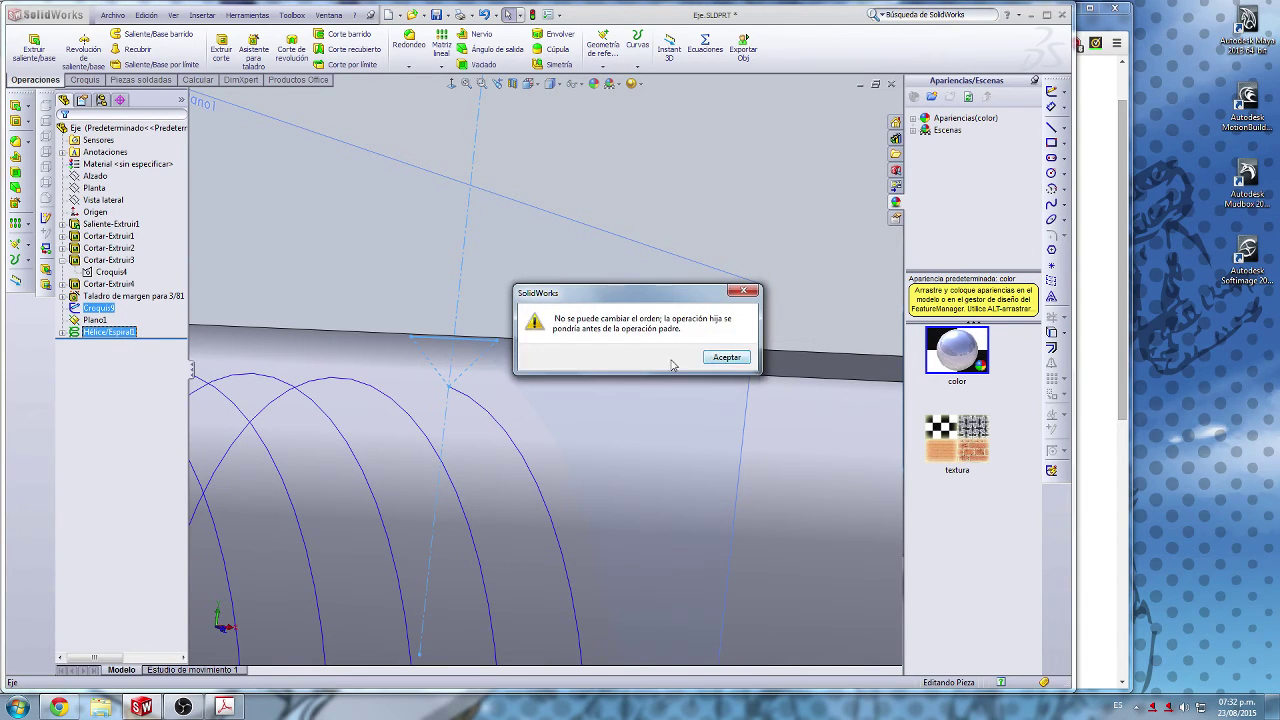
{"action": "left_click", "coordinate": [727, 357]}
{"action": "left_click", "coordinate": [95, 320]}
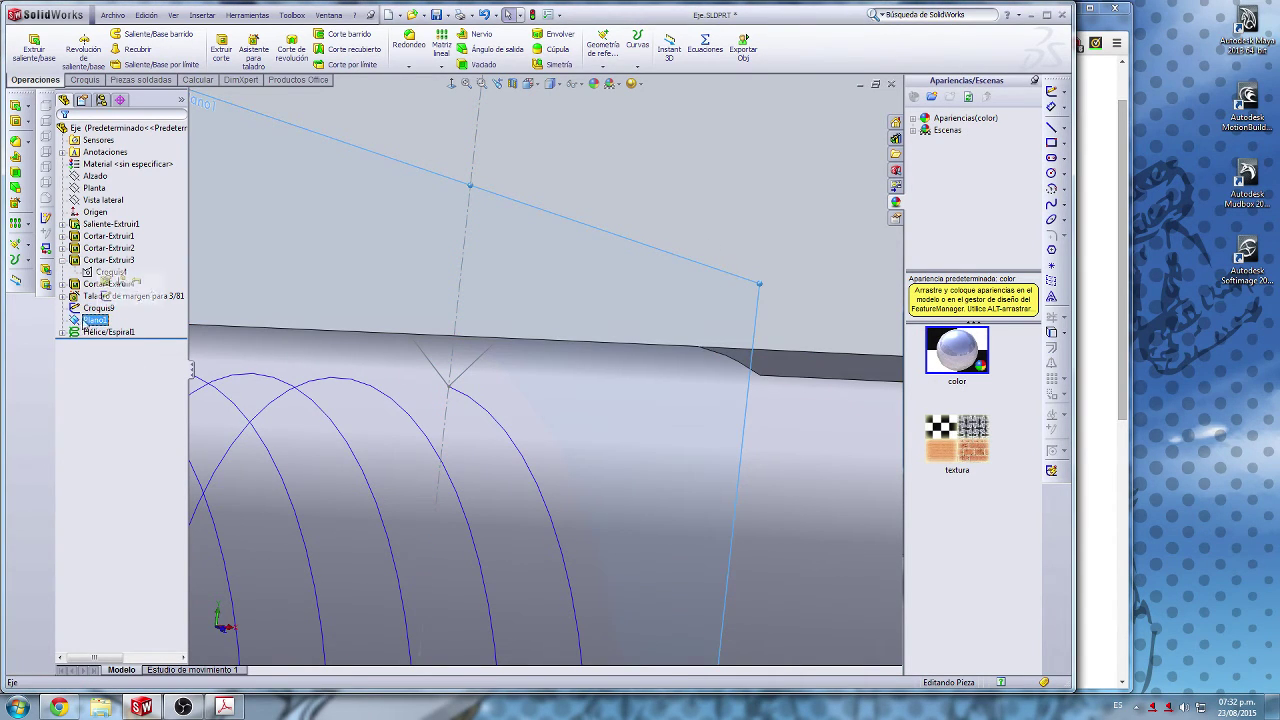
{"action": "left_click_drag", "start_coordinate": [90, 300], "coordinate": [97, 314]}
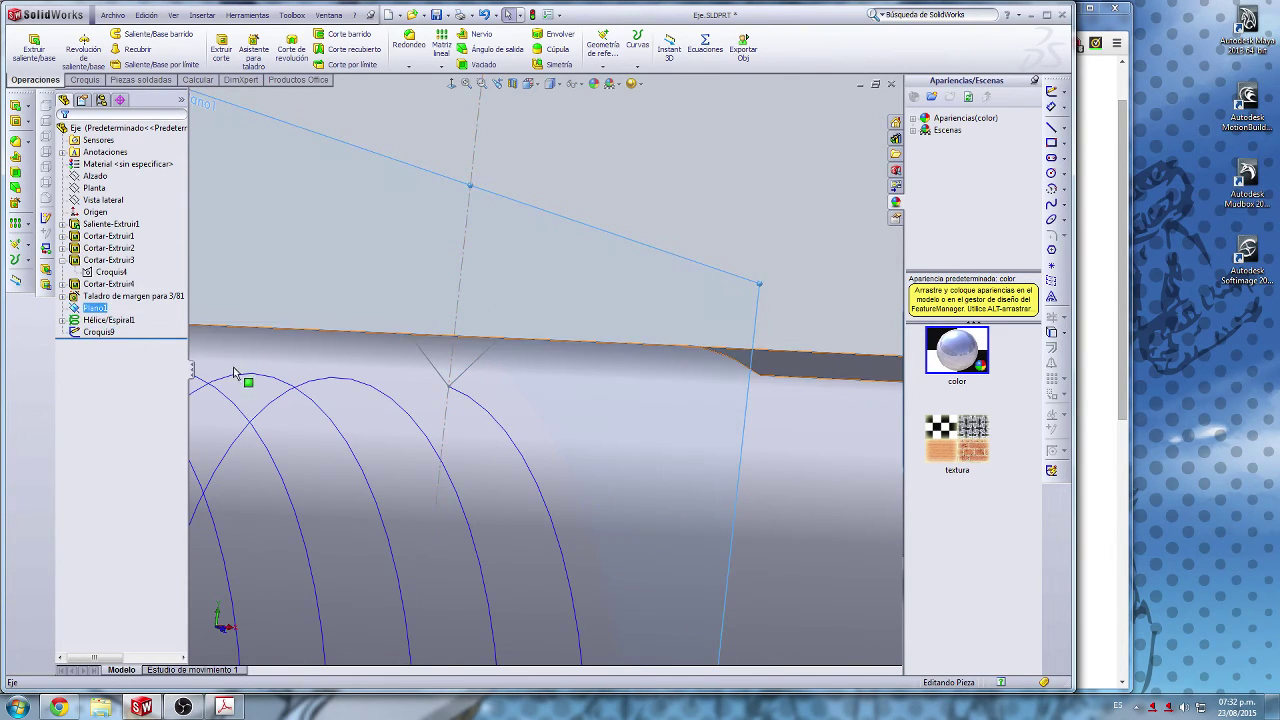
Step: Edit the sketch Croquis9 and delete the 0.938 dimension locating the triangle along the shaft
{"action": "scroll", "coordinate": [466, 362], "scroll_direction": "up", "scroll_amount": 2}
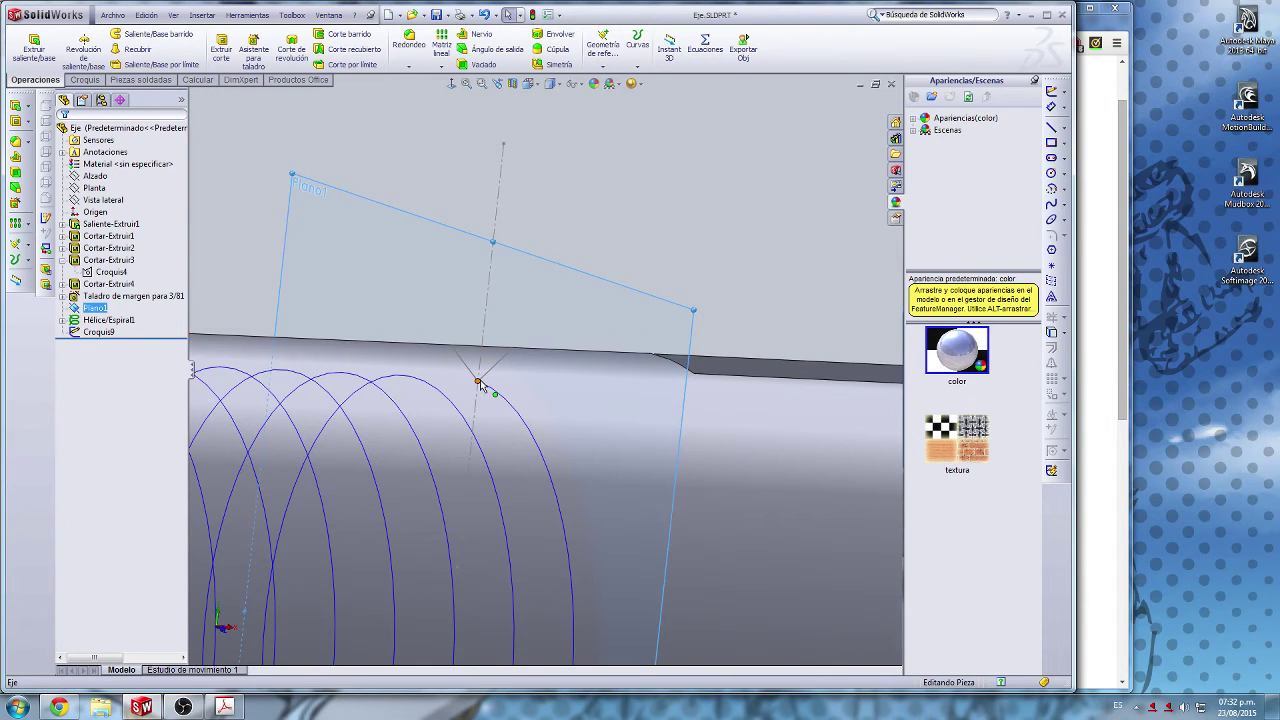
{"action": "left_click", "coordinate": [478, 381]}
{"action": "right_click", "coordinate": [99, 332]}
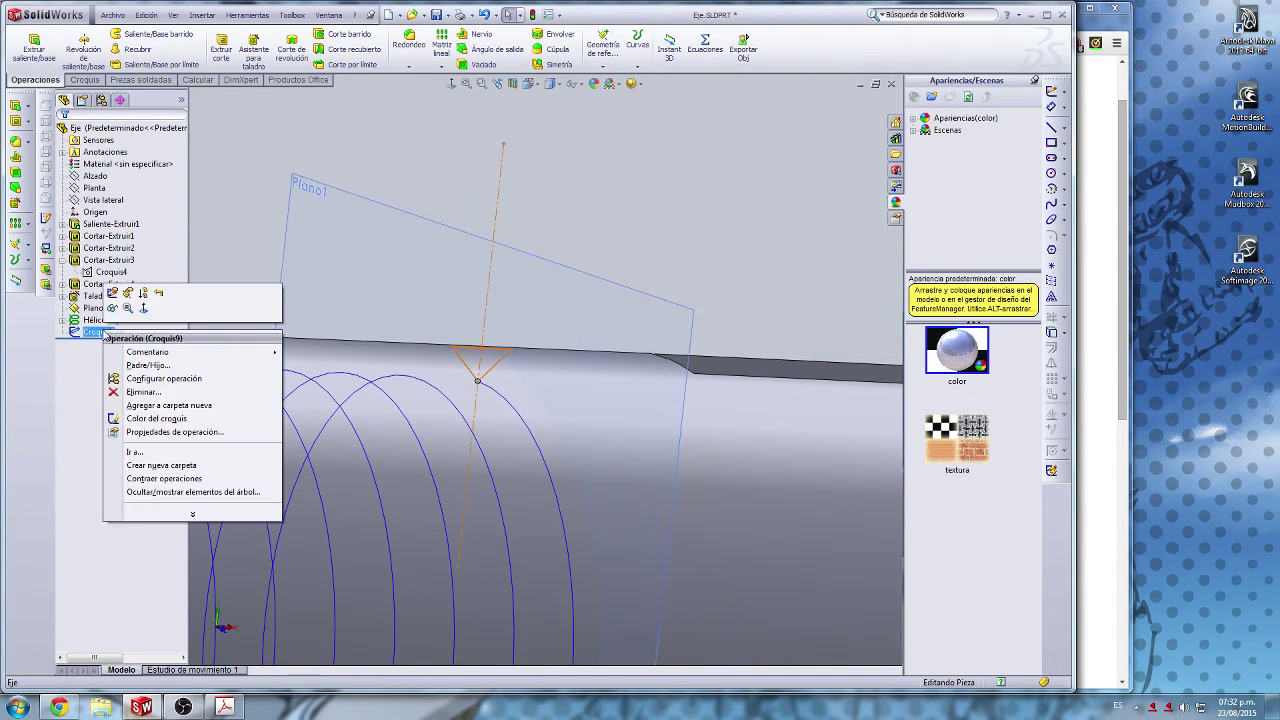
{"action": "left_click", "coordinate": [112, 292]}
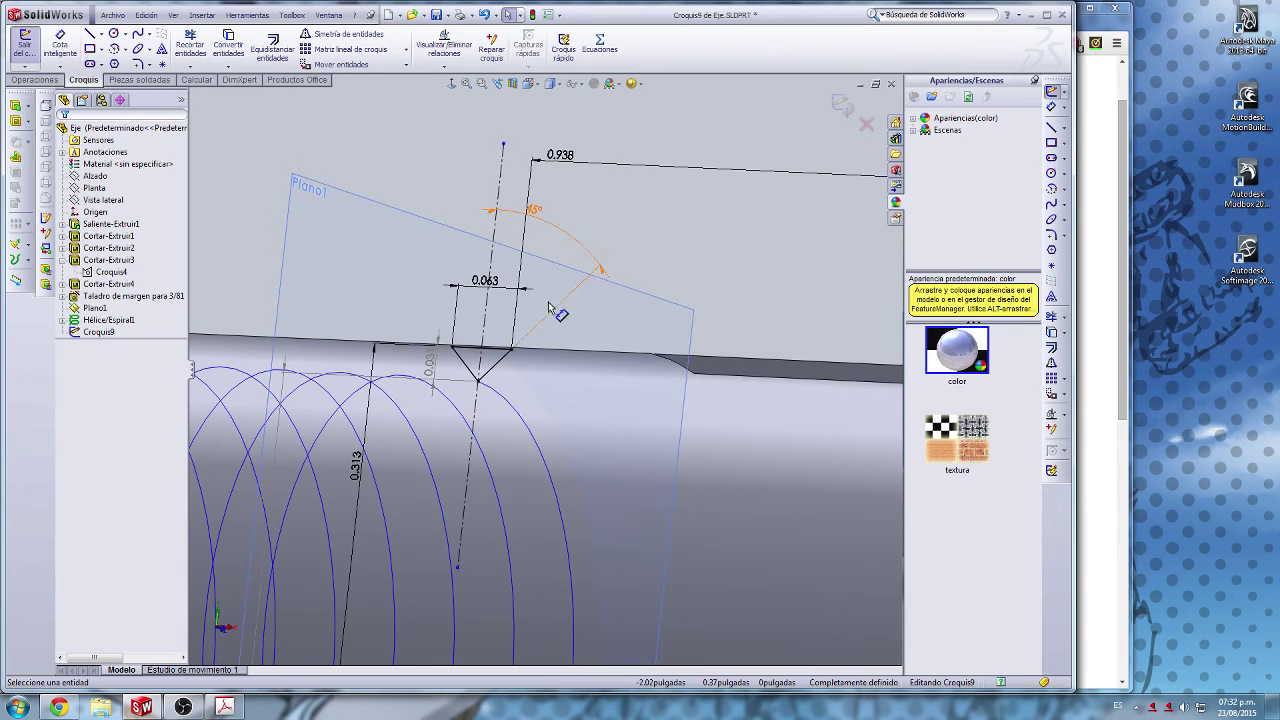
{"action": "left_click", "coordinate": [478, 381]}
{"action": "scroll", "coordinate": [575, 385], "scroll_direction": "up", "scroll_amount": 2}
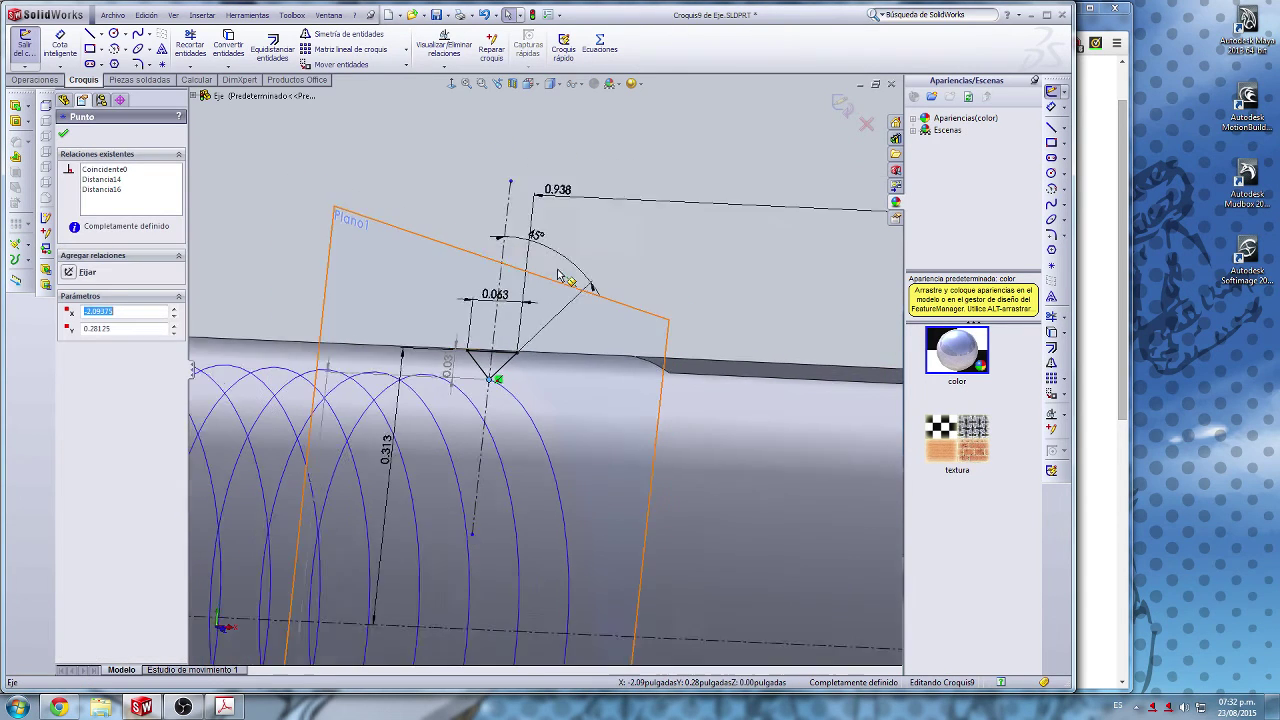
{"action": "left_click", "coordinate": [558, 221]}
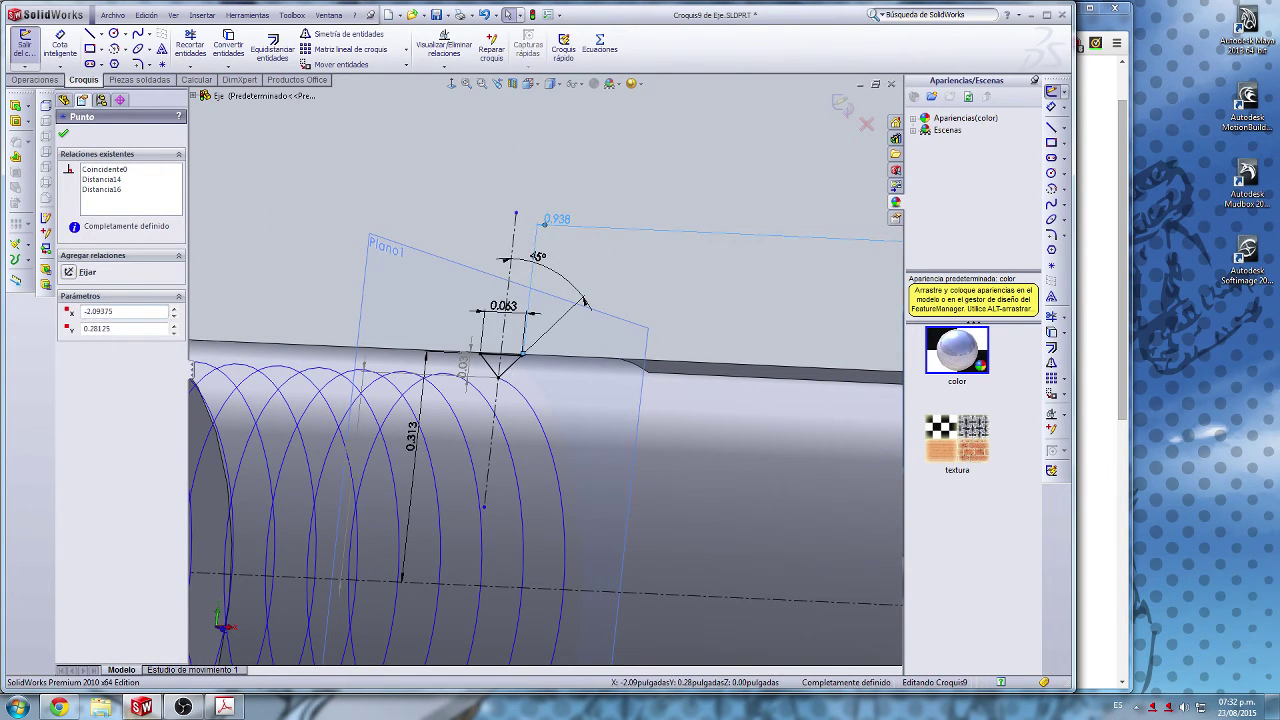
{"action": "key", "text": "Delete"}
{"action": "scroll", "coordinate": [660, 385], "scroll_direction": "up", "scroll_amount": 3}
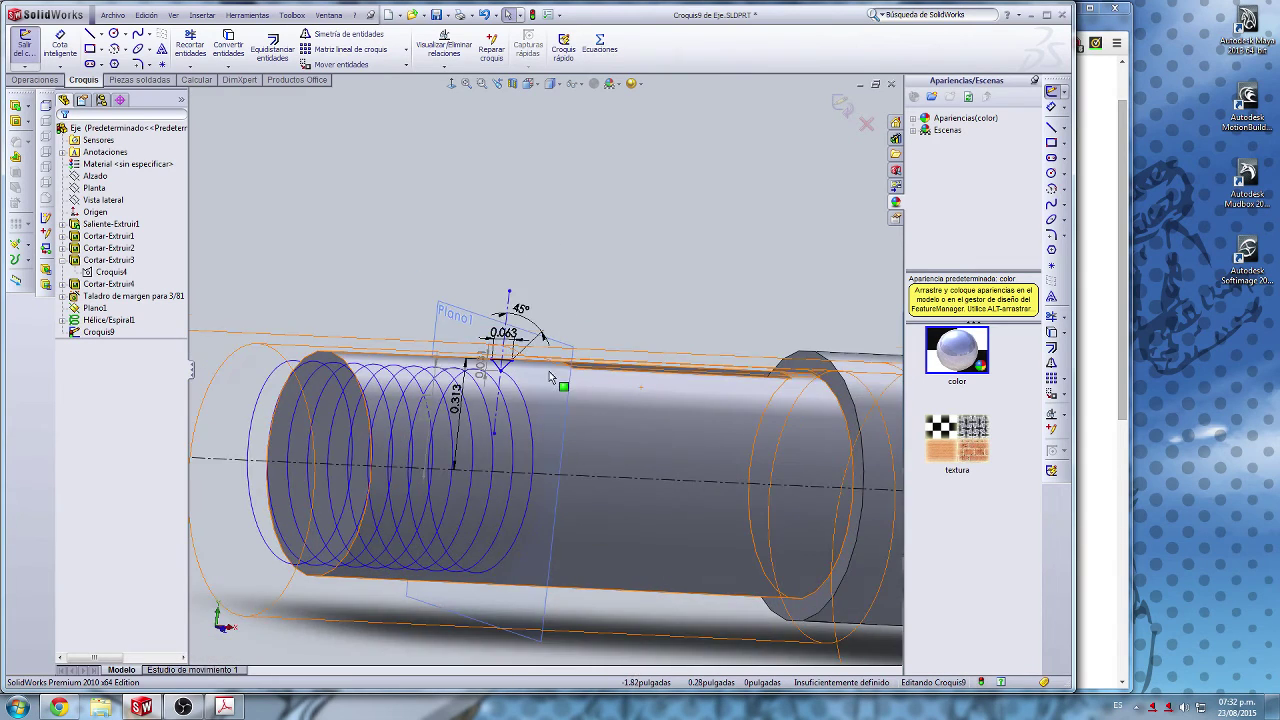
Step: Drag the triangle and its vertical centerline about 0.11 inch away from the helix end and select the helix endpoint with the vertex
{"action": "scroll", "coordinate": [489, 389], "scroll_direction": "down", "scroll_amount": 5}
{"action": "scroll", "coordinate": [345, 374], "scroll_direction": "up", "scroll_amount": 1}
{"action": "scroll", "coordinate": [345, 374], "scroll_direction": "down", "scroll_amount": 1}
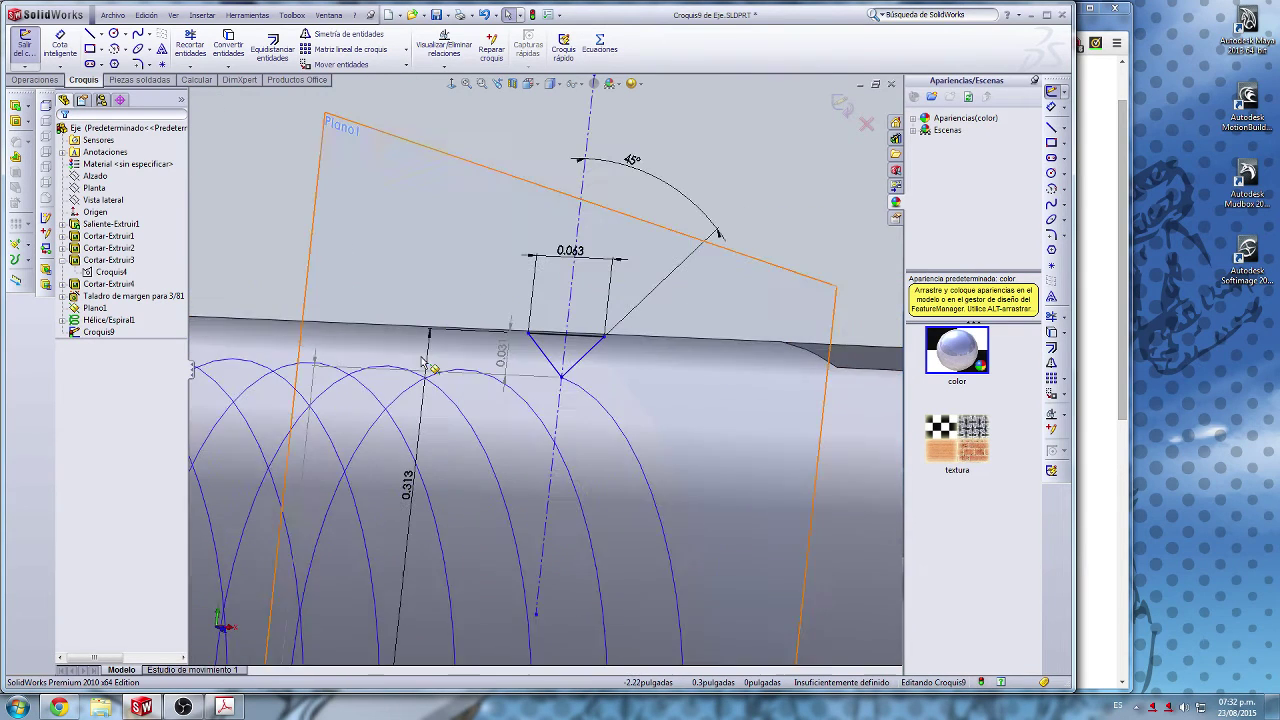
{"action": "left_click", "coordinate": [556, 369]}
{"action": "left_click_drag", "start_coordinate": [657, 387], "coordinate": [651, 375]}
{"action": "left_click", "coordinate": [537, 308]}
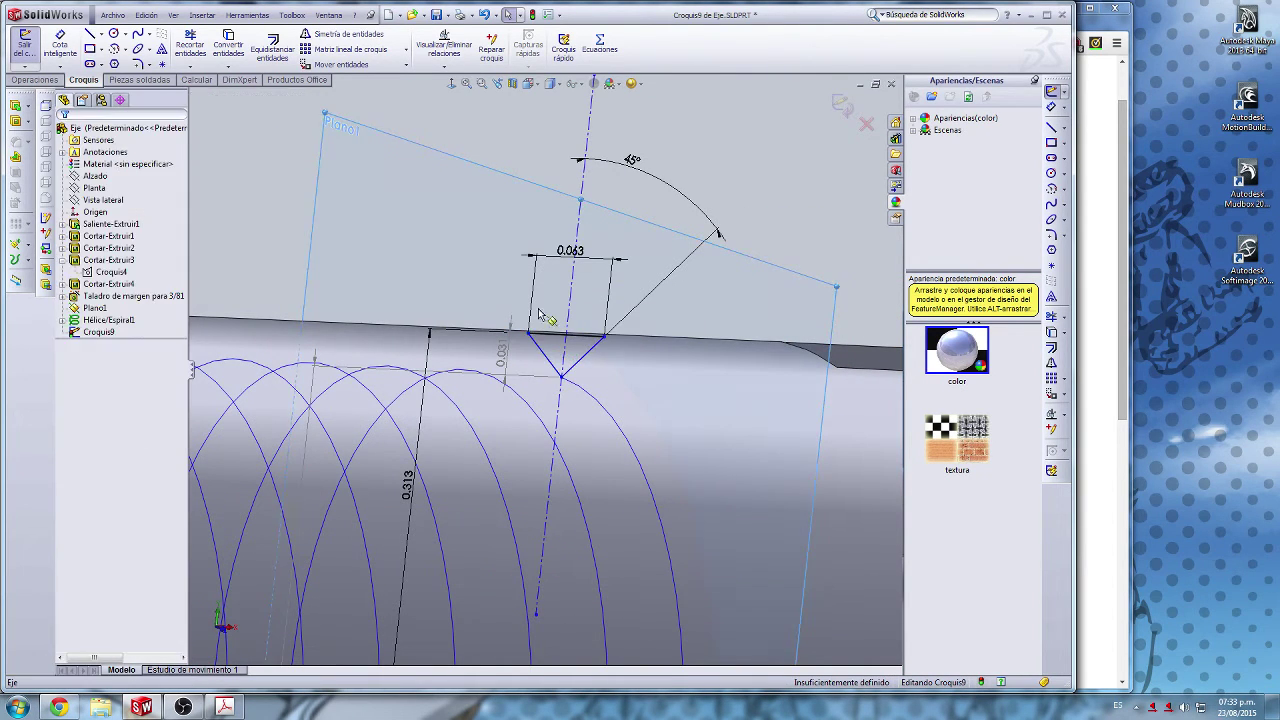
{"action": "mouse_move", "coordinate": [565, 383]}
{"action": "left_mouse_down"}
{"action": "mouse_move", "coordinate": [734, 397]}
{"action": "mouse_move", "coordinate": [720, 409]}
{"action": "mouse_move", "coordinate": [700, 382]}
{"action": "left_mouse_up"}
{"action": "left_click", "coordinate": [561, 377]}
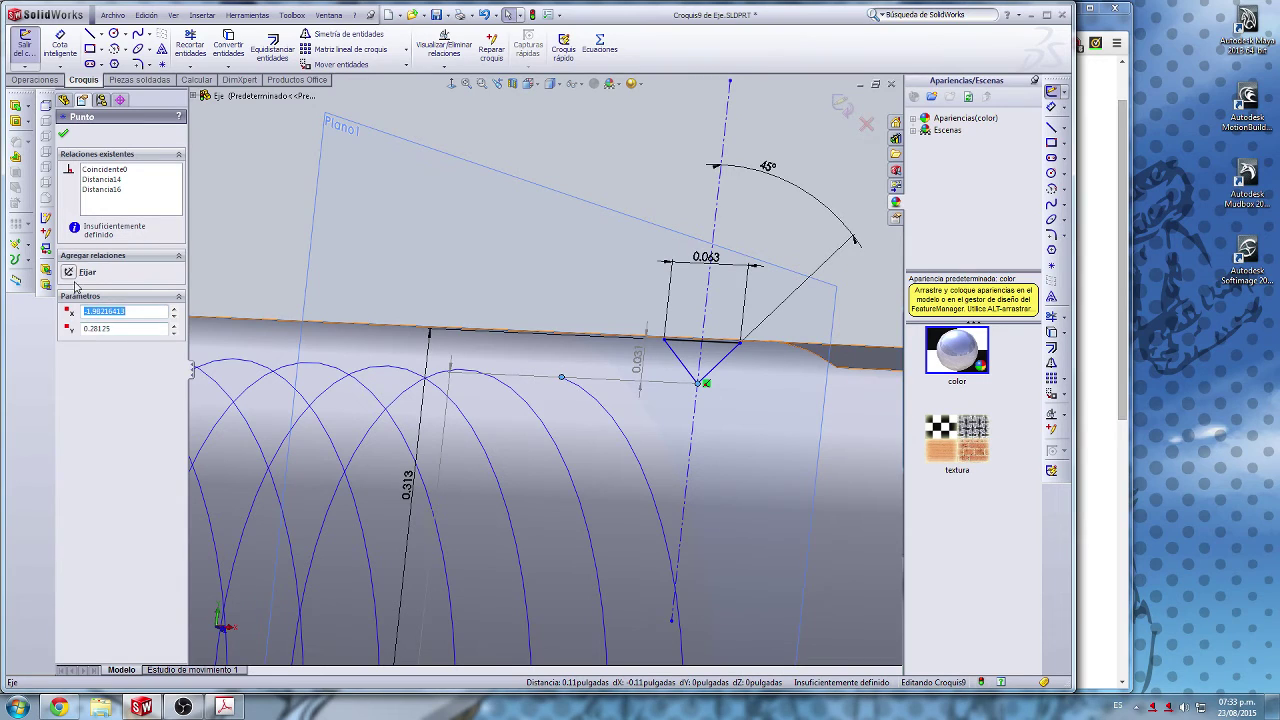
{"action": "left_click", "coordinate": [571, 277]}
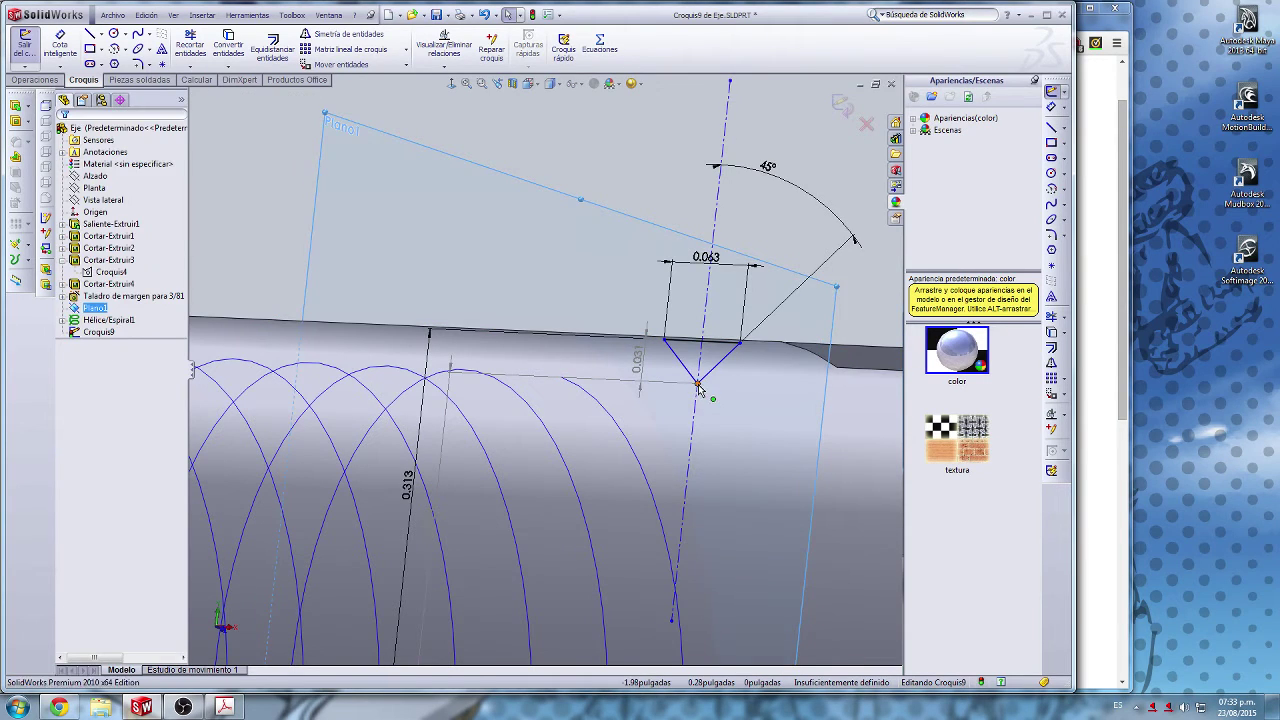
Step: Delete the coincident relation on the triangle's lower vertex and drag the vertex back toward the helix end
{"action": "left_click", "coordinate": [698, 385]}
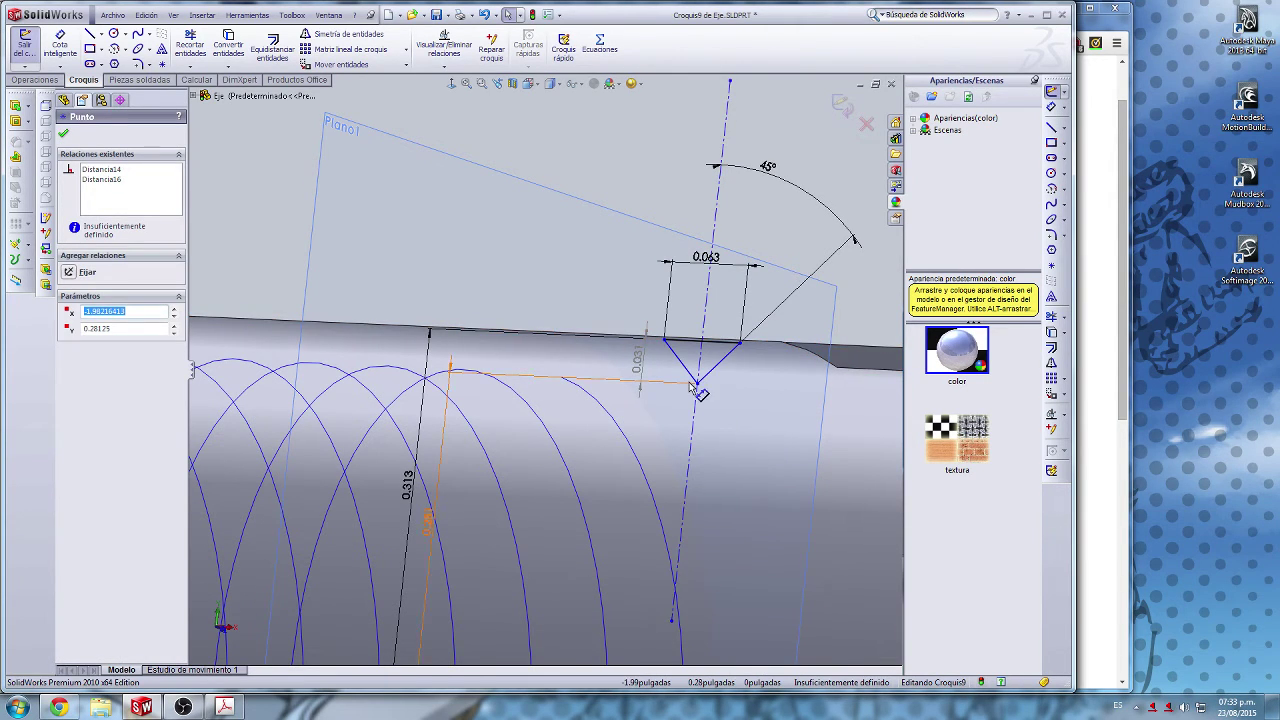
{"action": "left_click_drag", "start_coordinate": [698, 388], "coordinate": [560, 397]}
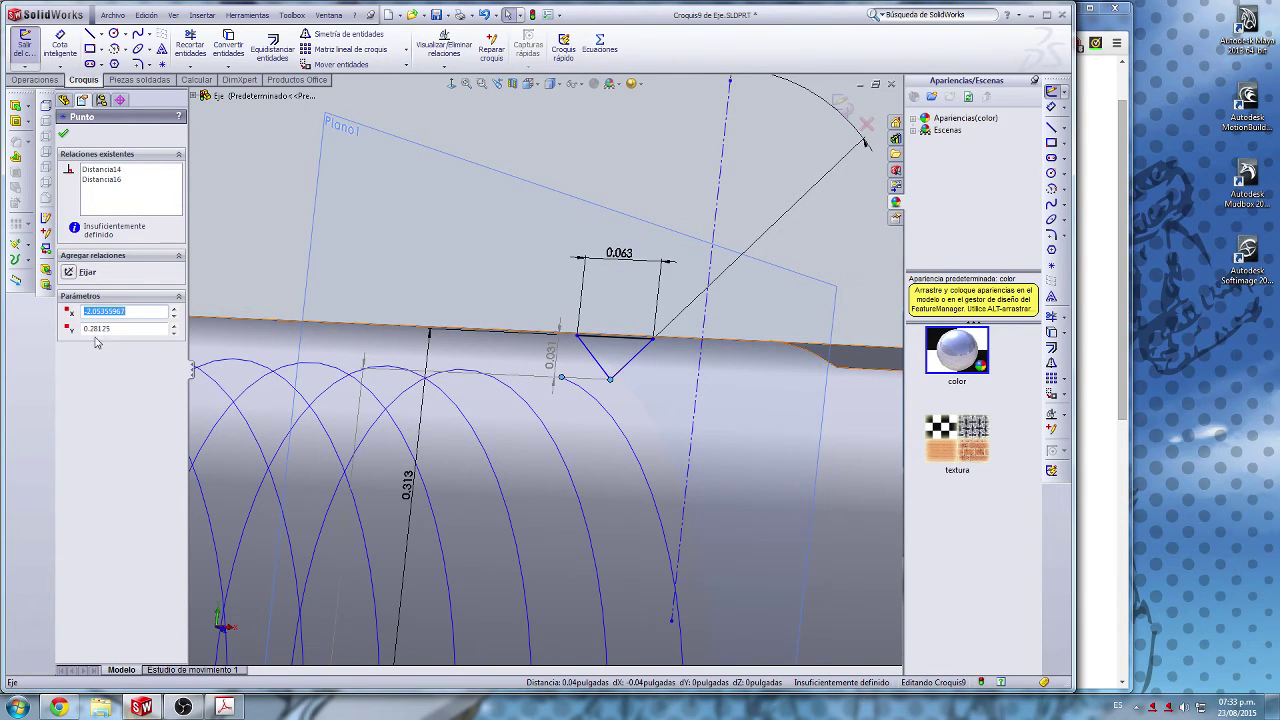
{"action": "left_click", "coordinate": [566, 290]}
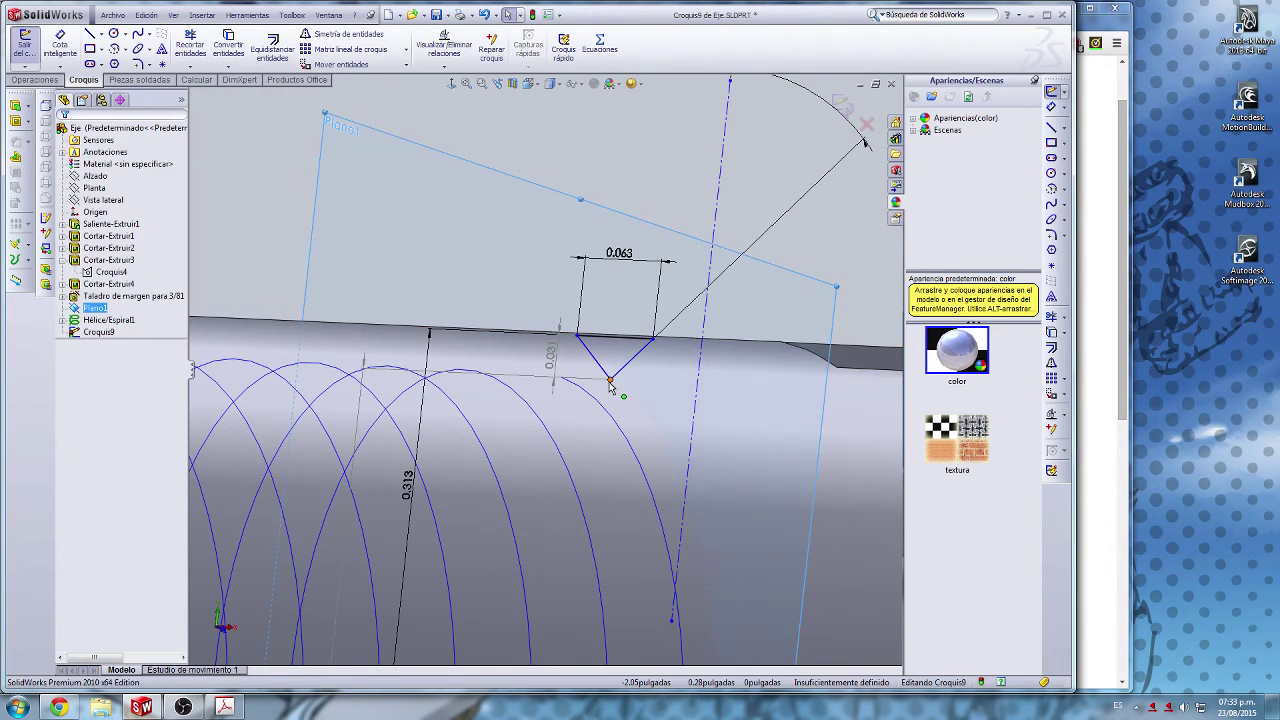
{"action": "mouse_move", "coordinate": [610, 382]}
{"action": "left_mouse_down"}
{"action": "mouse_move", "coordinate": [570, 383]}
{"action": "mouse_move", "coordinate": [593, 378]}
{"action": "left_mouse_up"}
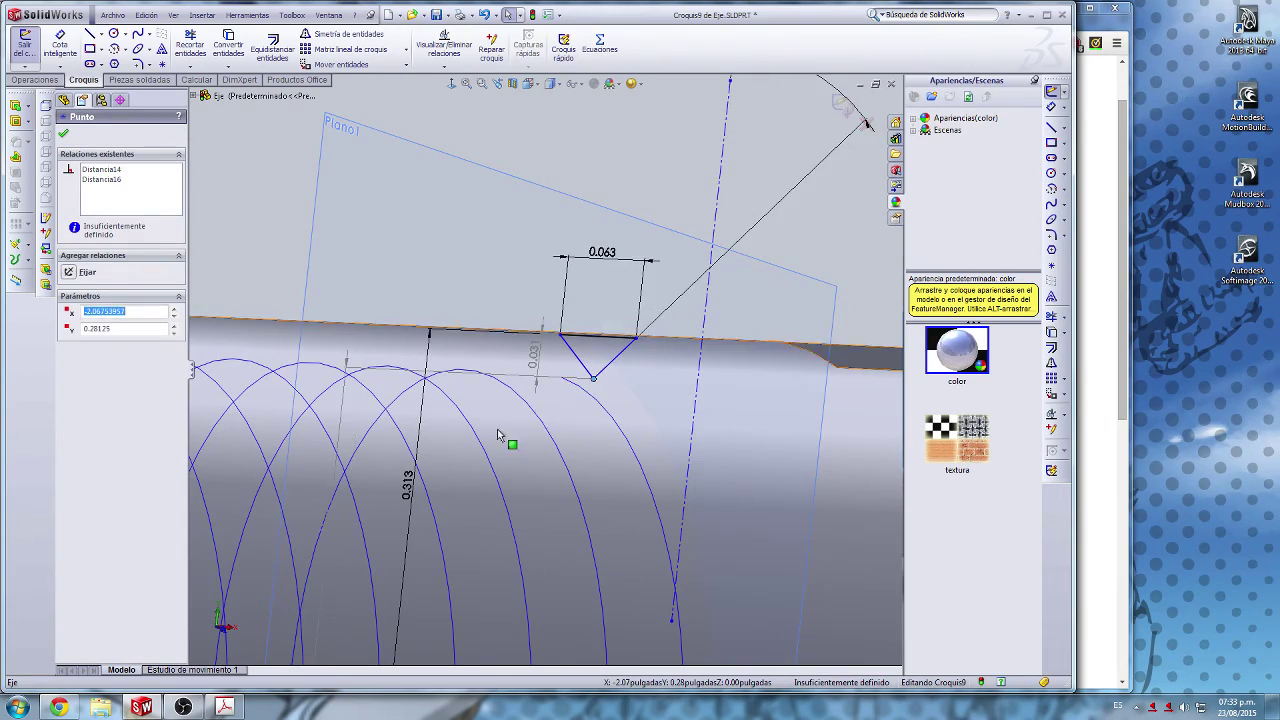
Step: Examine the gap between the triangle's lower vertex and the helix end from the far side and normal to the sketch
{"action": "middle_click_drag", "start_coordinate": [500, 435], "coordinate": [226, 358]}
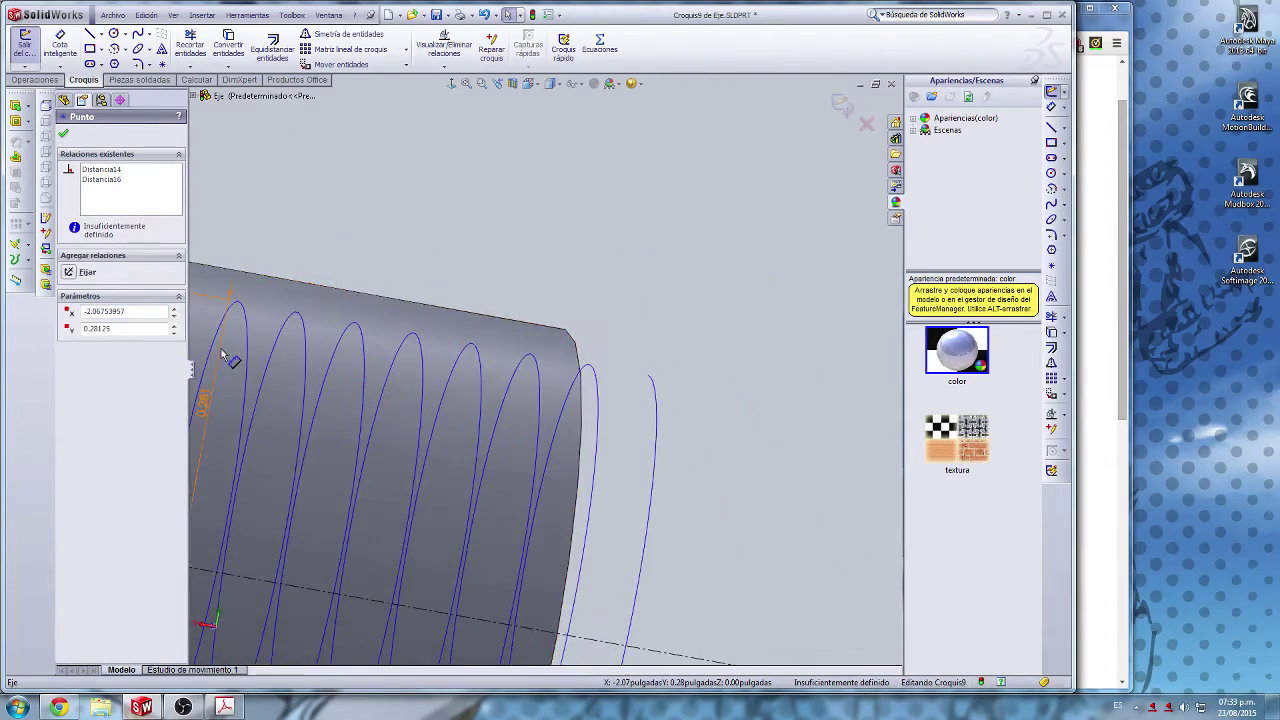
{"action": "scroll", "coordinate": [223, 354], "scroll_direction": "up", "scroll_amount": 3}
{"action": "scroll", "coordinate": [223, 354], "scroll_direction": "down", "scroll_amount": 2}
{"action": "scroll", "coordinate": [436, 287], "scroll_direction": "down", "scroll_amount": 9}
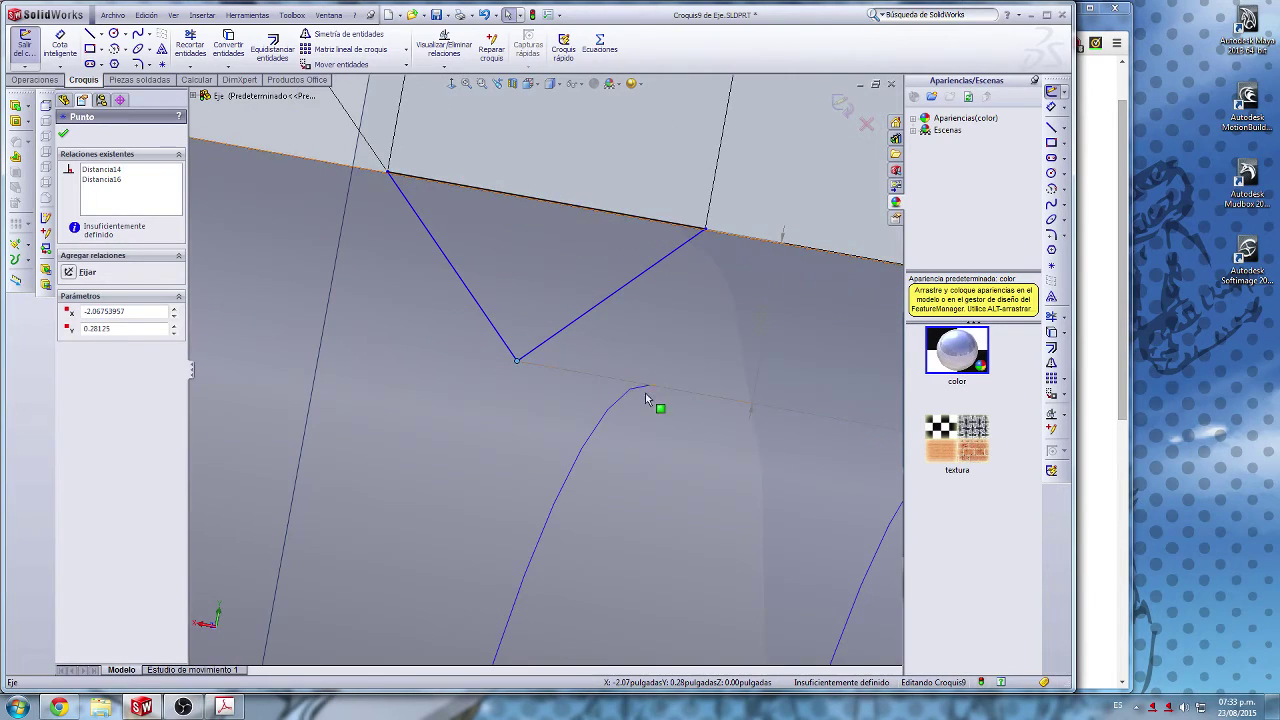
{"action": "left_click", "coordinate": [452, 85]}
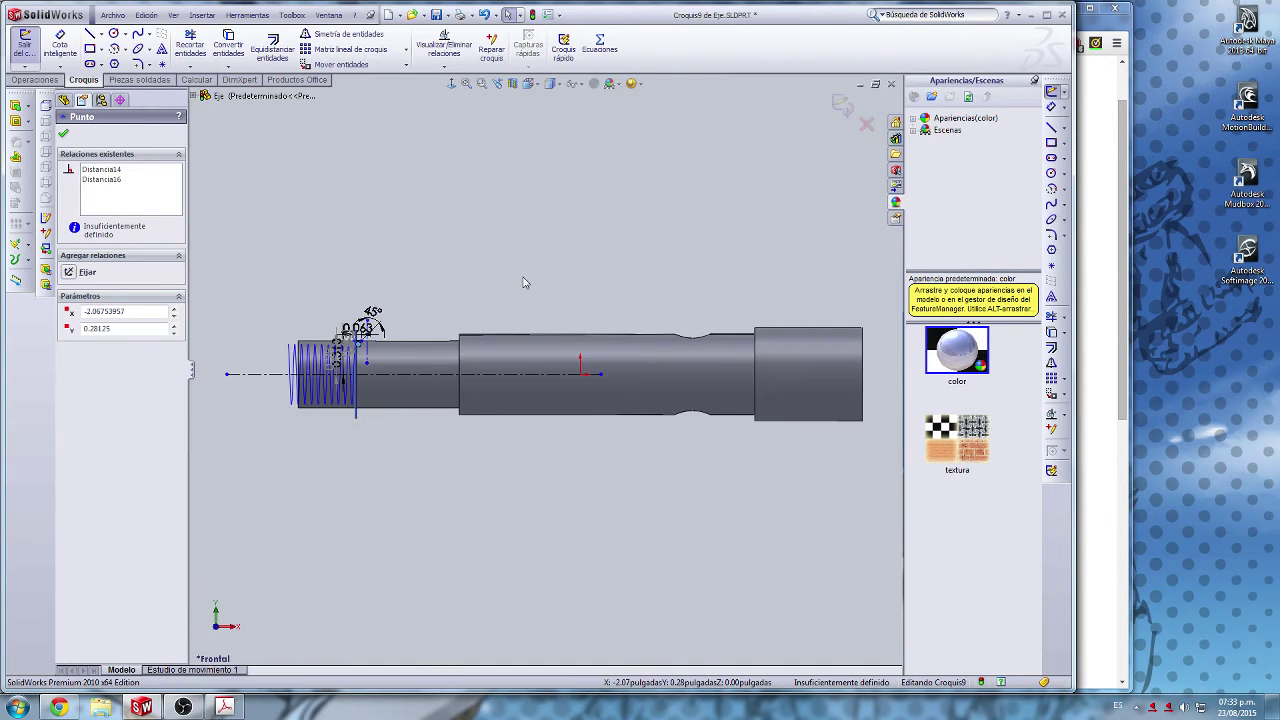
{"action": "scroll", "coordinate": [519, 306], "scroll_direction": "up", "scroll_amount": 3}
{"action": "scroll", "coordinate": [353, 340], "scroll_direction": "down", "scroll_amount": 4}
{"action": "scroll", "coordinate": [850, 388], "scroll_direction": "down", "scroll_amount": 3}
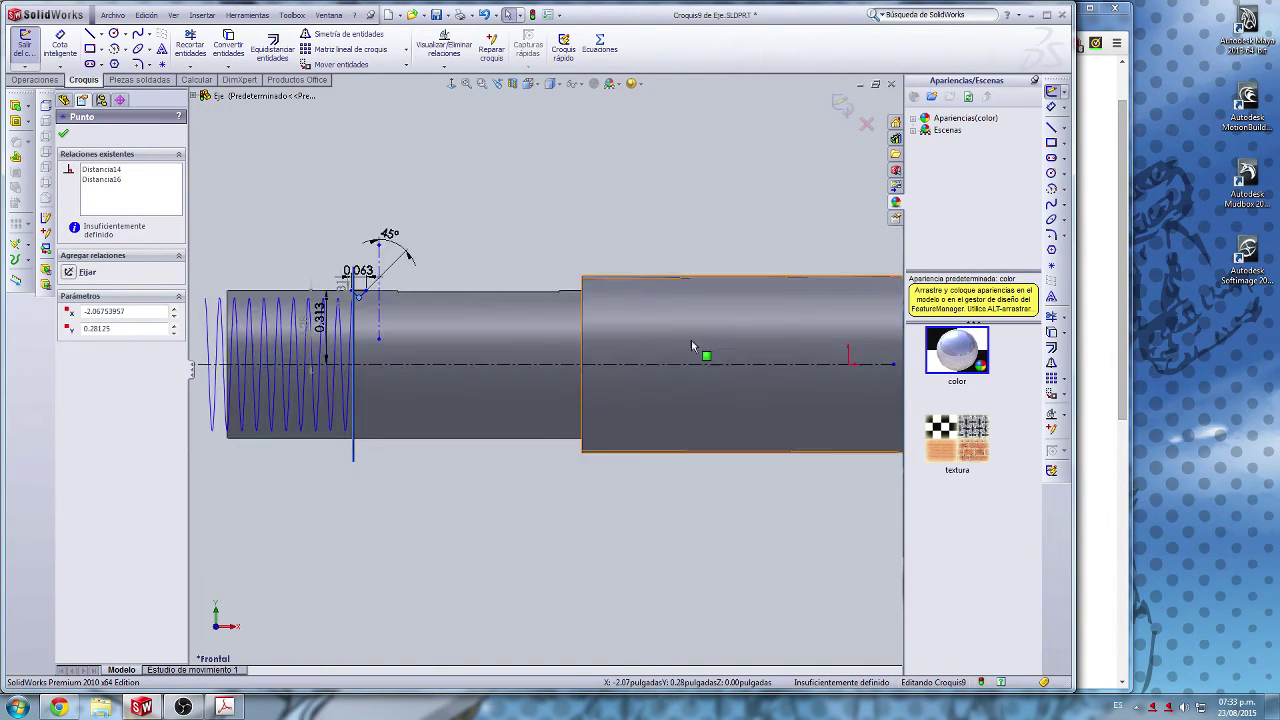
{"action": "scroll", "coordinate": [691, 340], "scroll_direction": "down", "scroll_amount": 3}
{"action": "scroll", "coordinate": [560, 350], "scroll_direction": "up", "scroll_amount": 3}
{"action": "scroll", "coordinate": [461, 370], "scroll_direction": "down", "scroll_amount": 4}
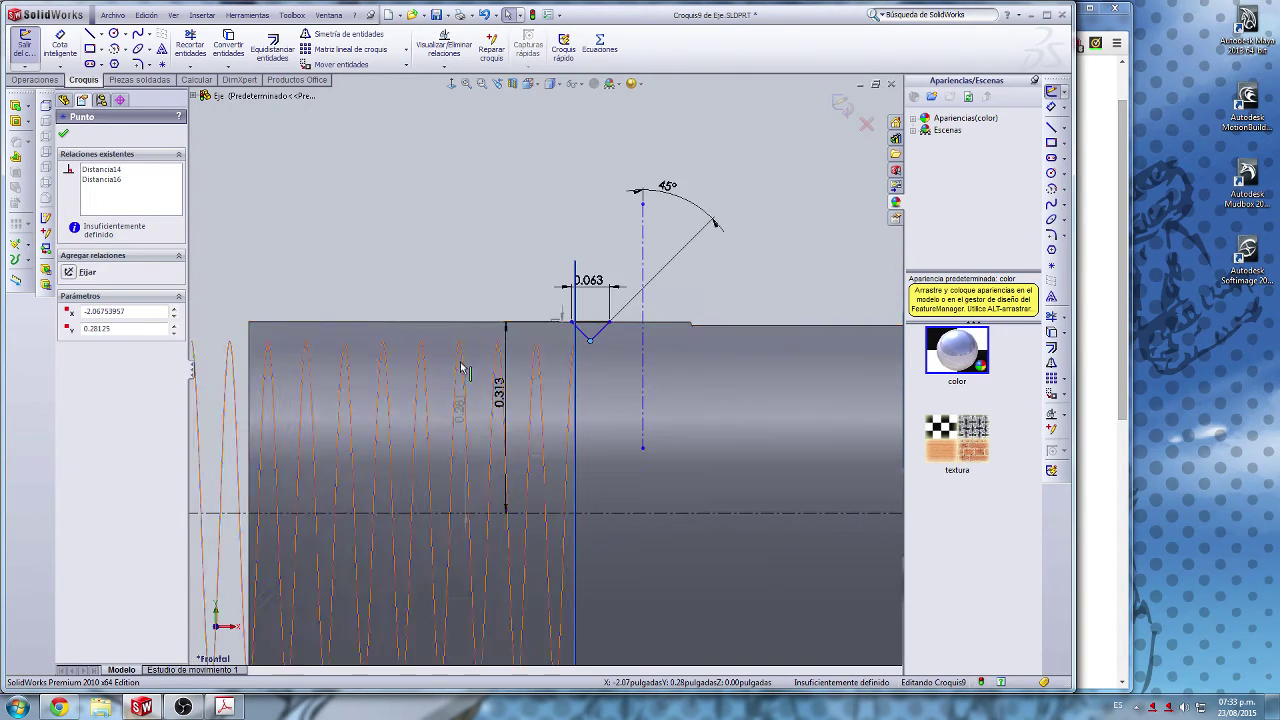
{"action": "scroll", "coordinate": [617, 404], "scroll_direction": "down", "scroll_amount": 3}
{"action": "scroll", "coordinate": [549, 303], "scroll_direction": "down", "scroll_amount": 4}
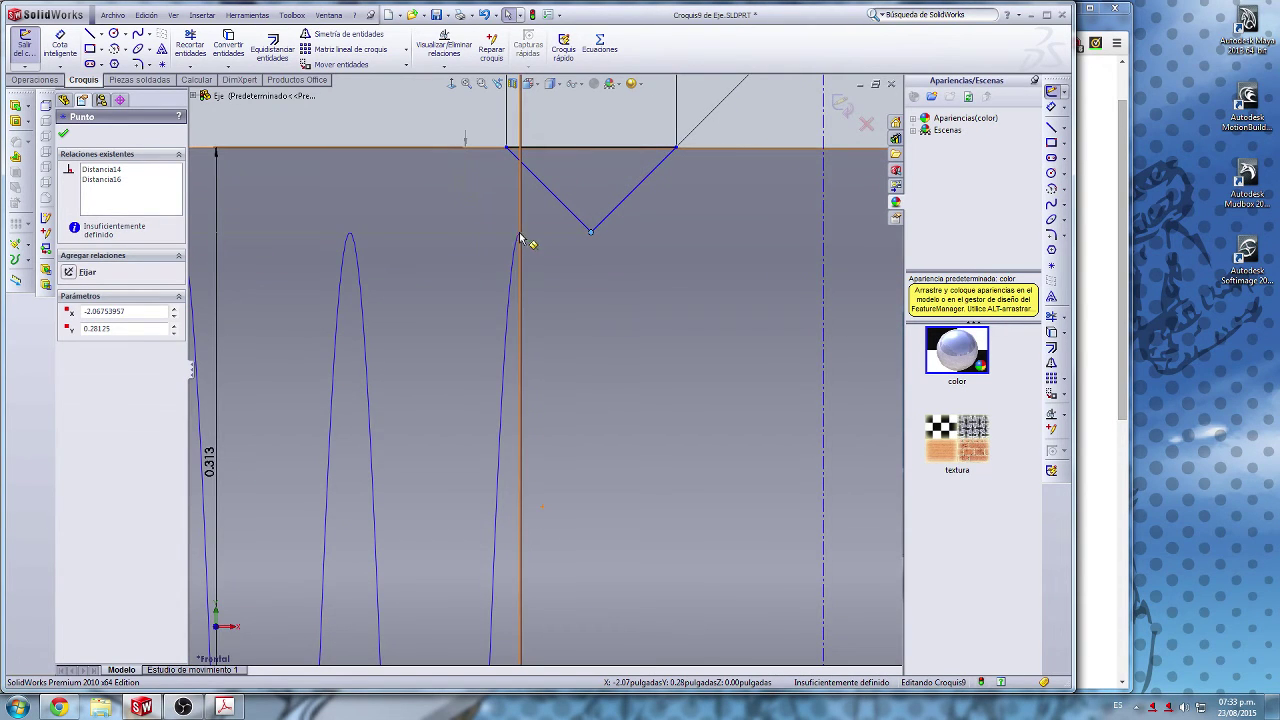
Step: Make the triangle's lower vertex coincident with the helix curve and check the profile's position on the shaft
{"action": "left_click", "coordinate": [503, 260]}
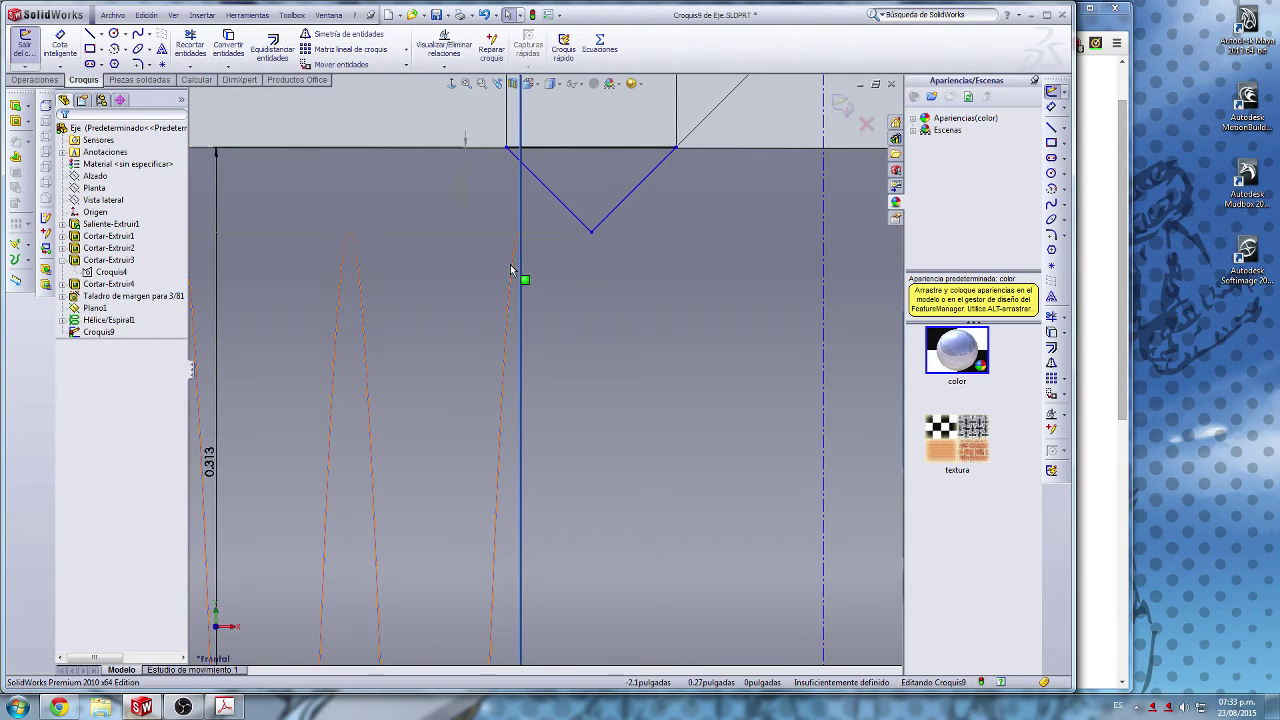
{"action": "left_click", "coordinate": [510, 268]}
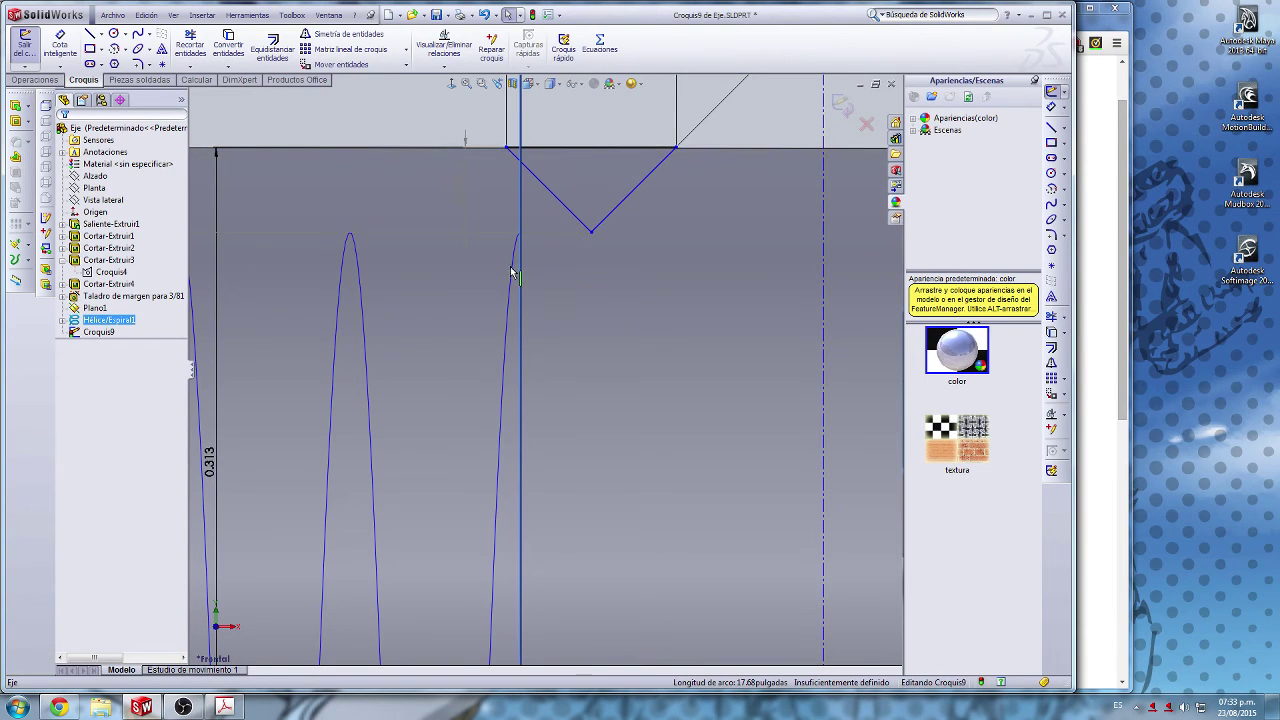
{"action": "left_click", "coordinate": [591, 232], "text": "ctrl"}
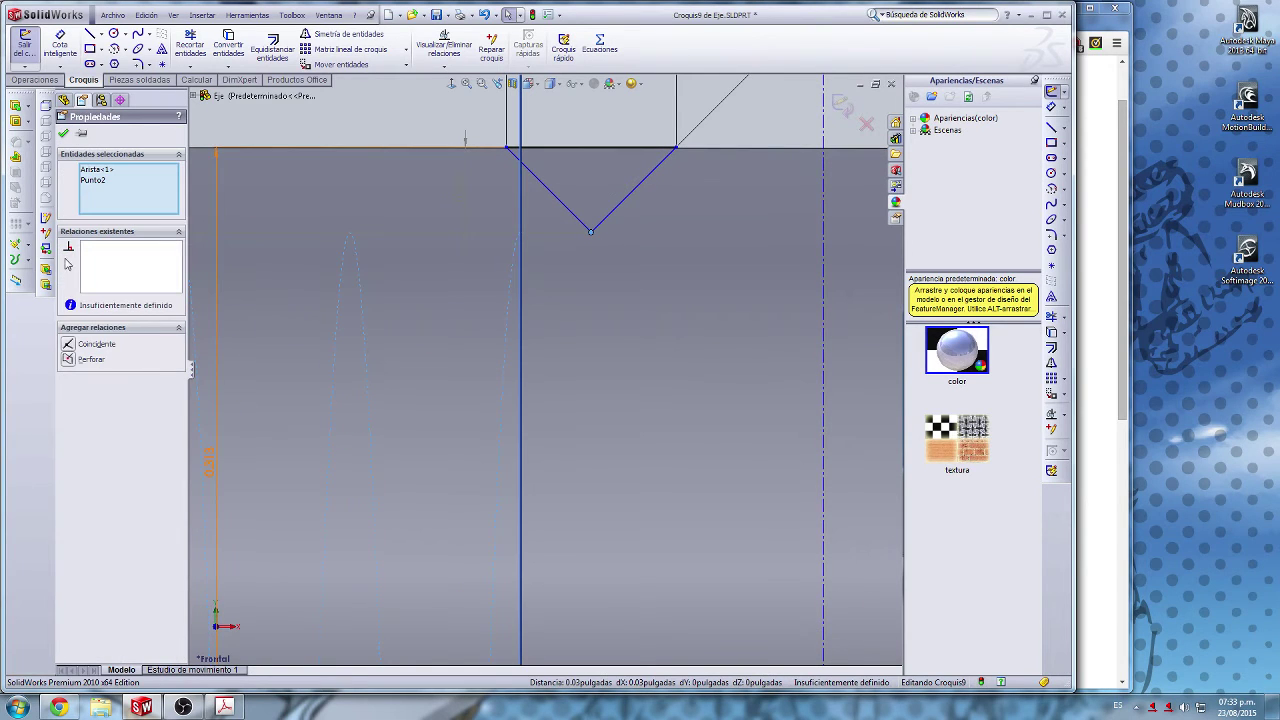
{"action": "left_click", "coordinate": [68, 344]}
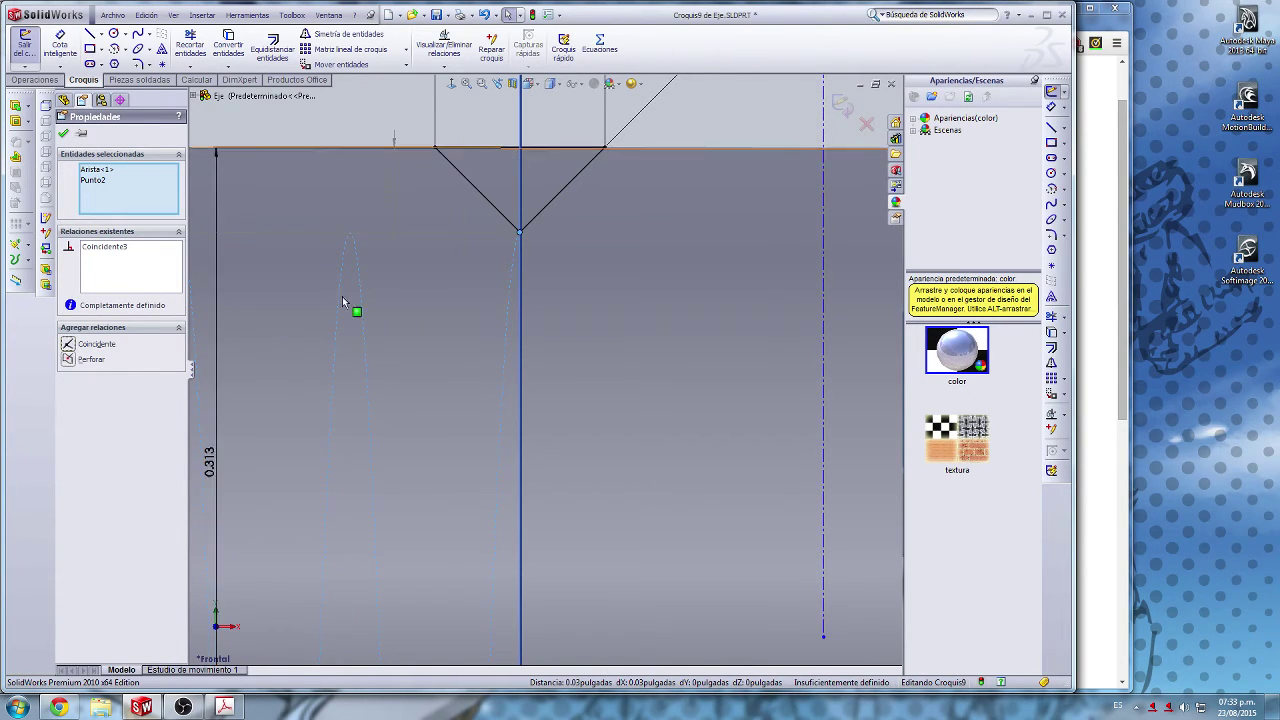
{"action": "scroll", "coordinate": [509, 320], "scroll_direction": "up", "scroll_amount": 5}
{"action": "left_click", "coordinate": [562, 238]}
{"action": "middle_click_drag", "start_coordinate": [526, 480], "coordinate": [574, 471]}
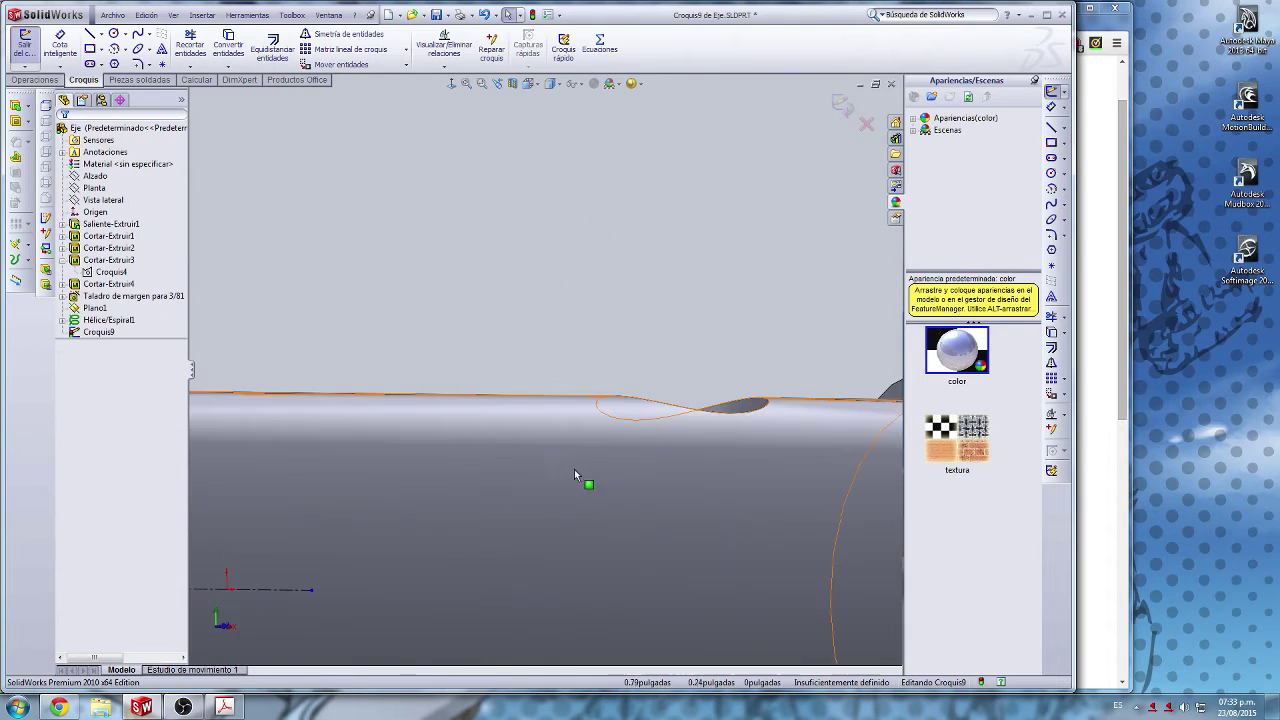
{"action": "scroll", "coordinate": [460, 457], "scroll_direction": "up", "scroll_amount": 8}
{"action": "scroll", "coordinate": [290, 372], "scroll_direction": "down", "scroll_amount": 12}
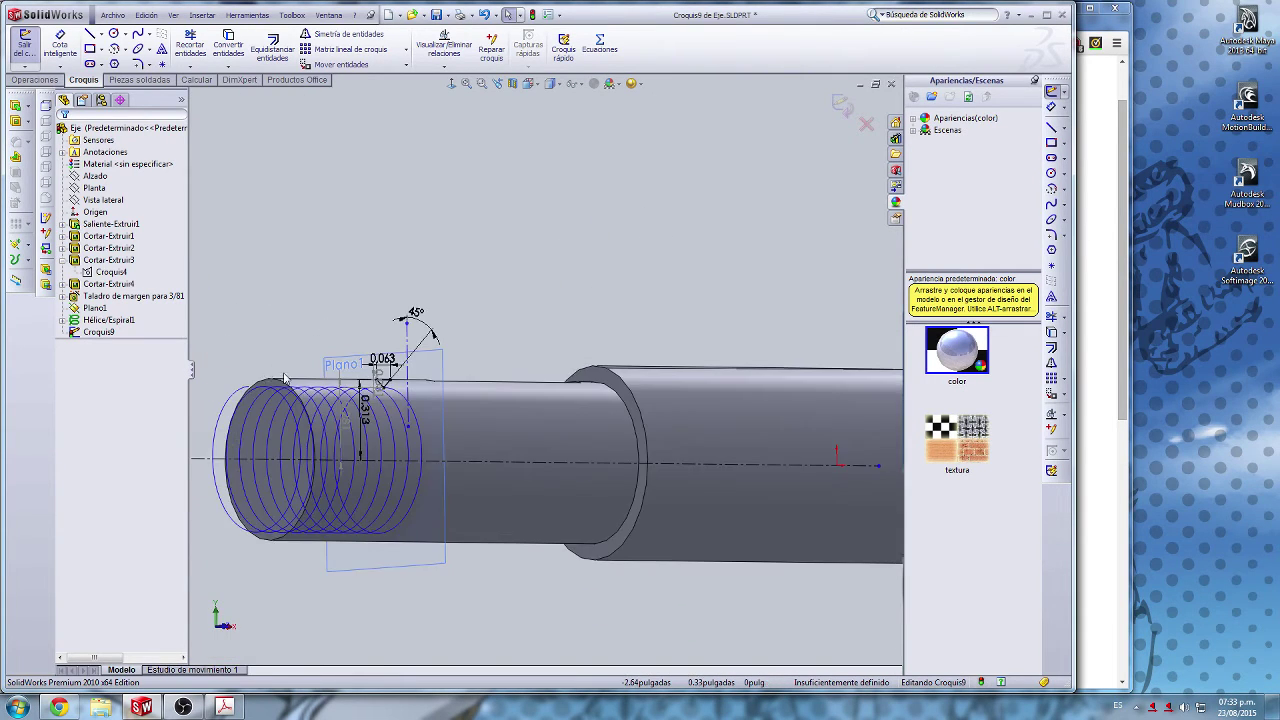
{"action": "scroll", "coordinate": [478, 300], "scroll_direction": "up", "scroll_amount": 2}
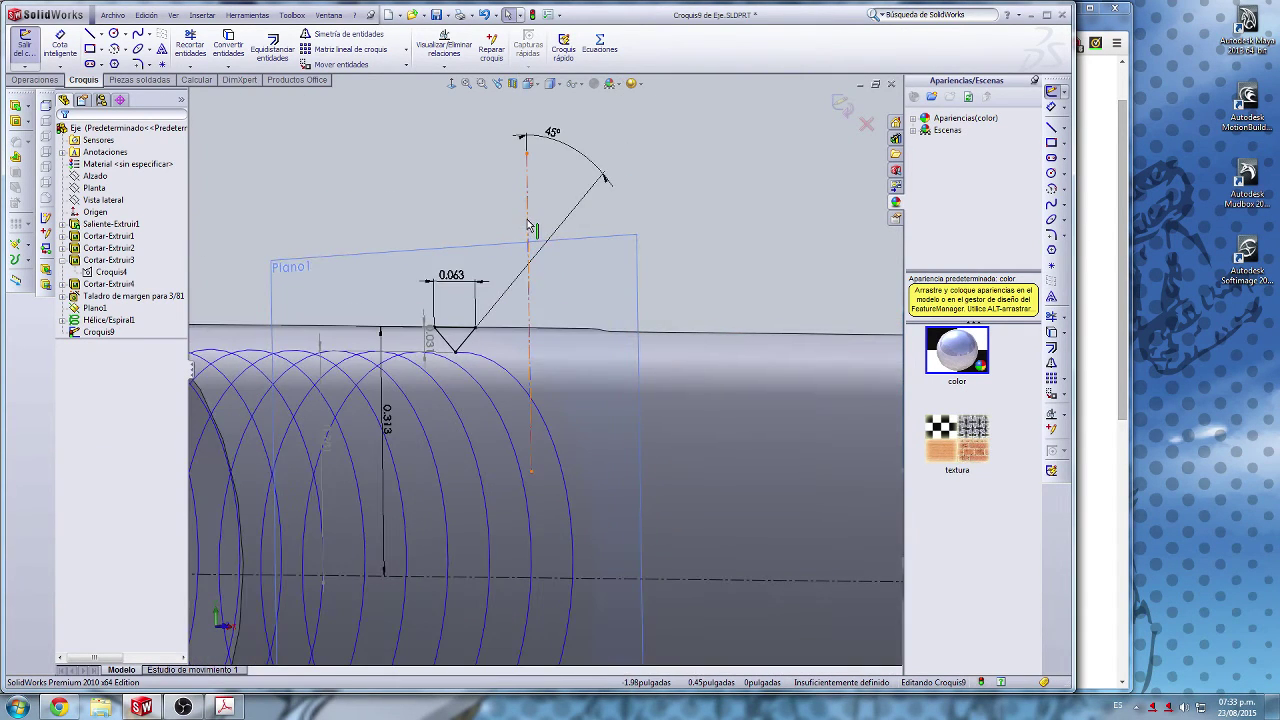
{"action": "left_click", "coordinate": [528, 228]}
{"action": "key", "text": "Delete"}
{"action": "left_click", "coordinate": [668, 361]}
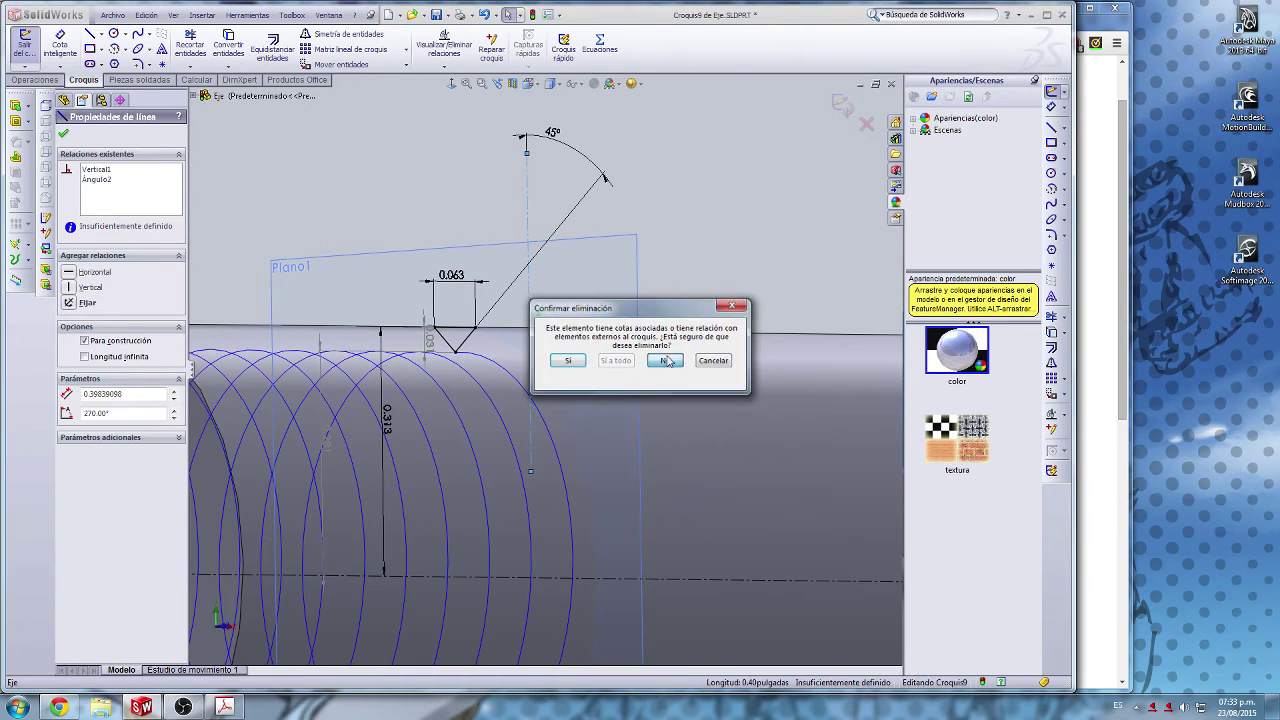
{"action": "left_click", "coordinate": [651, 257]}
Step: Move the vertical centerline toward the triangle, make it coincident with the triangle's lower vertex, and exit the sketch
{"action": "scroll", "coordinate": [651, 257], "scroll_direction": "up", "scroll_amount": 2}
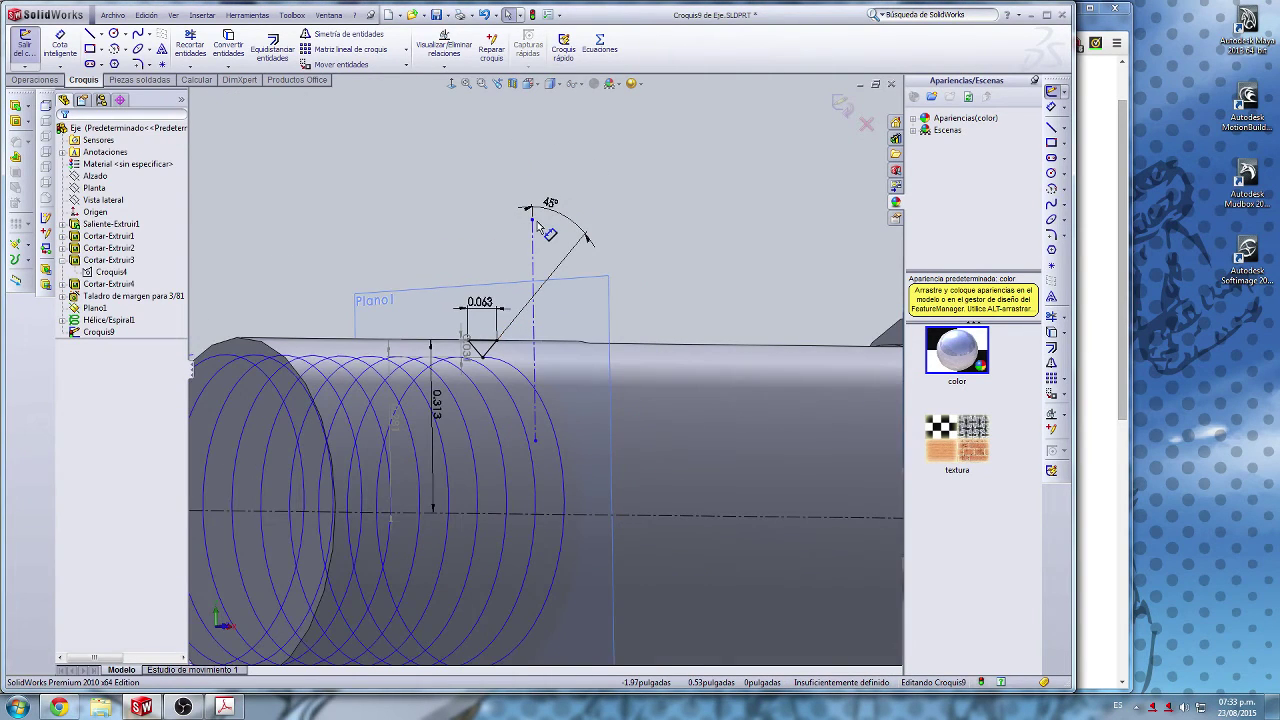
{"action": "left_click_drag", "start_coordinate": [532, 220], "coordinate": [498, 220]}
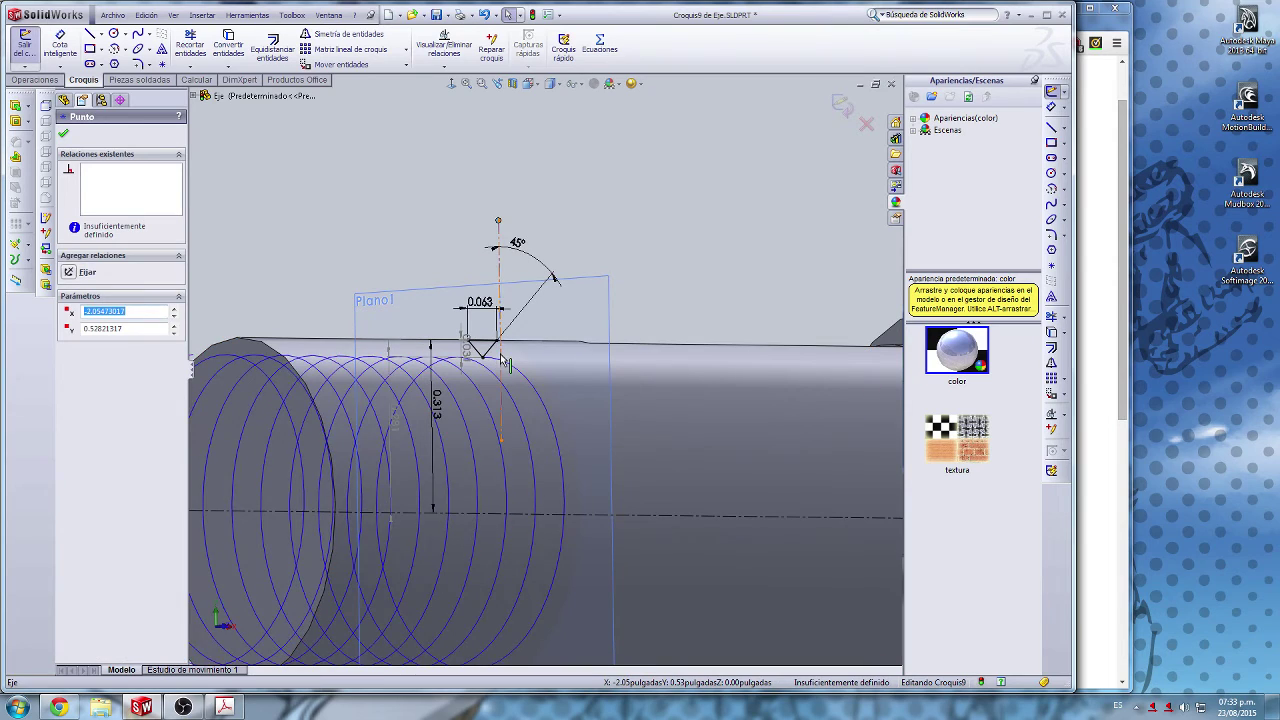
{"action": "mouse_move", "coordinate": [505, 362]}
{"action": "left_mouse_down"}
{"action": "mouse_move", "coordinate": [490, 360]}
{"action": "mouse_move", "coordinate": [519, 361]}
{"action": "left_mouse_up"}
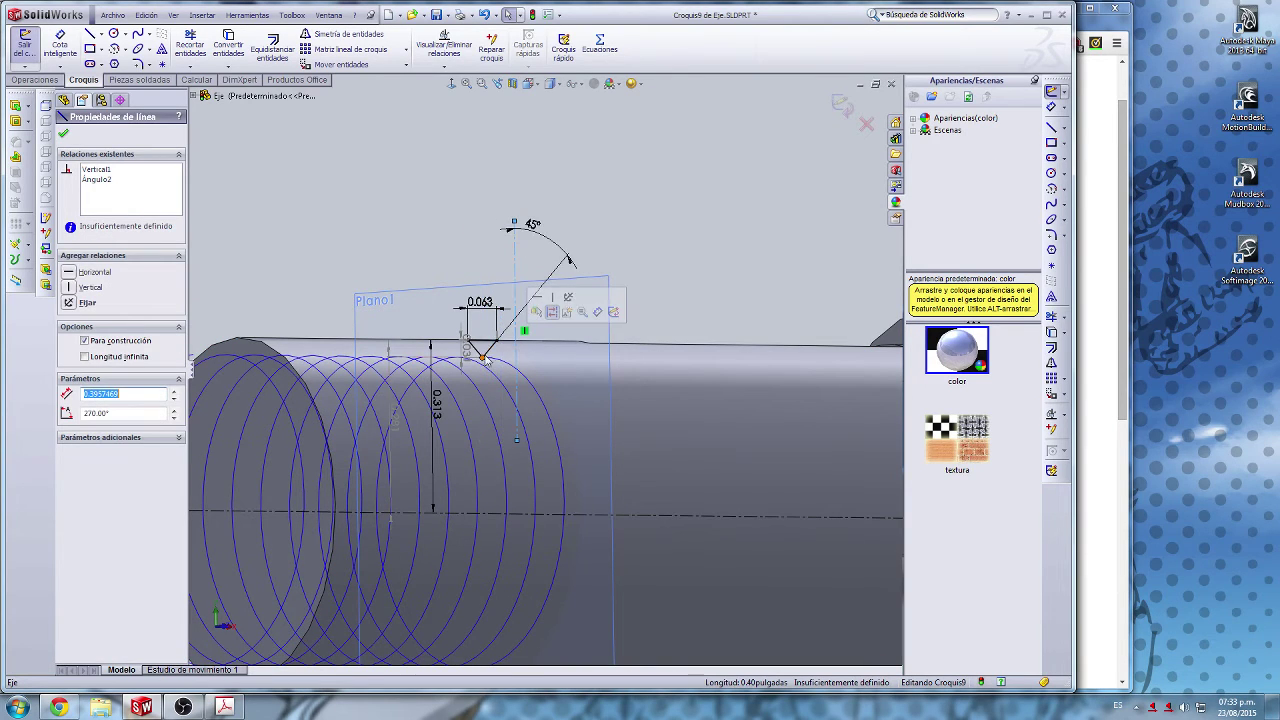
{"action": "left_click", "coordinate": [483, 358], "text": "ctrl"}
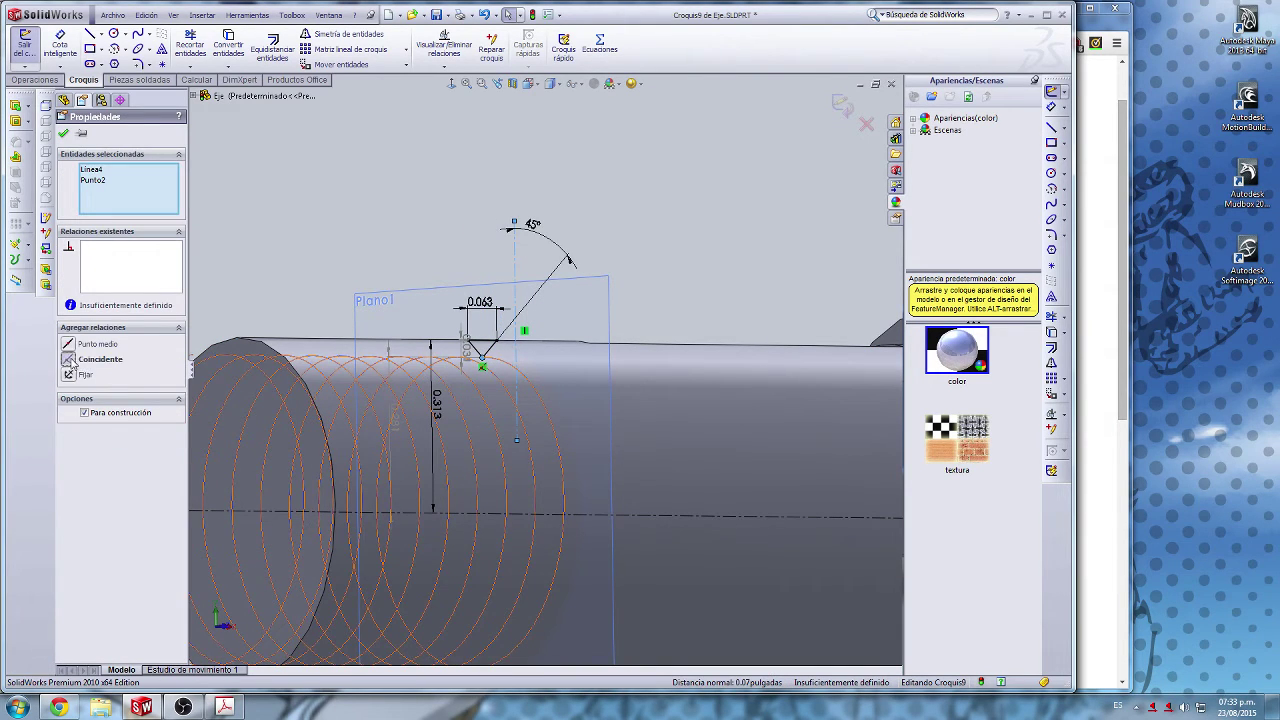
{"action": "left_click", "coordinate": [69, 360]}
{"action": "left_click", "coordinate": [413, 183]}
{"action": "scroll", "coordinate": [394, 288], "scroll_direction": "up", "scroll_amount": 2}
{"action": "scroll", "coordinate": [493, 298], "scroll_direction": "down", "scroll_amount": 2}
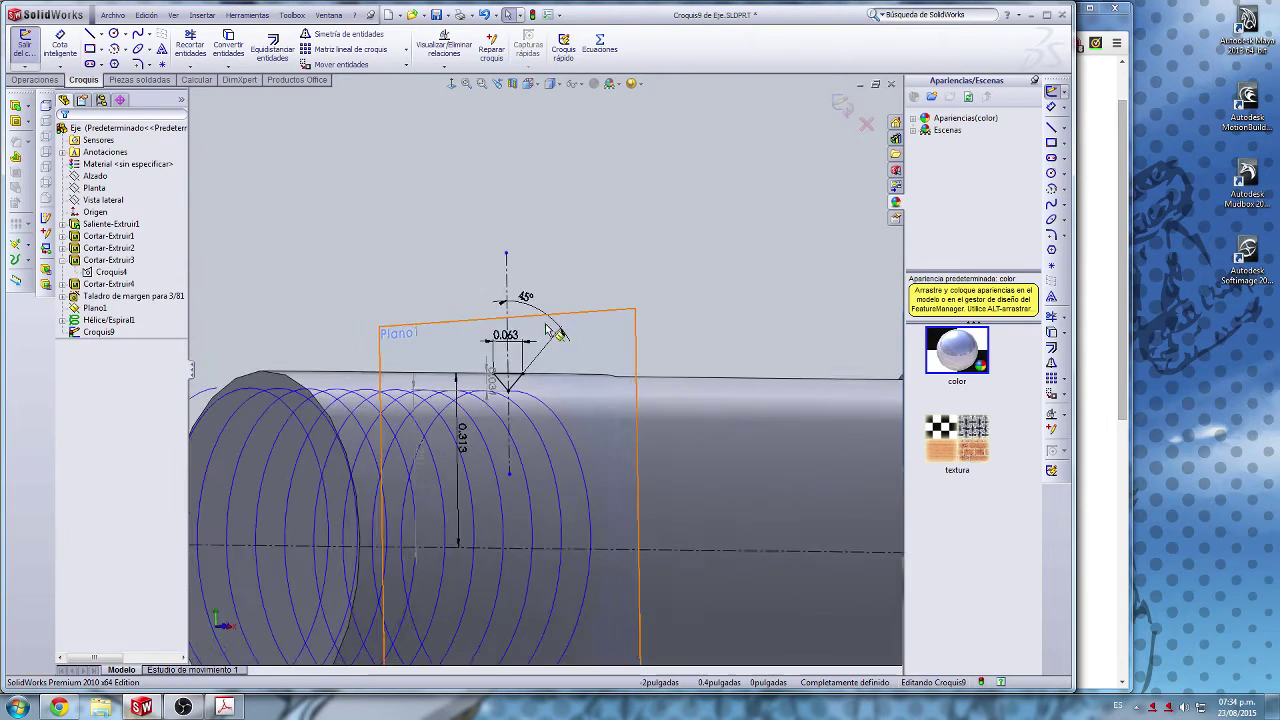
{"action": "scroll", "coordinate": [560, 345], "scroll_direction": "down", "scroll_amount": 2}
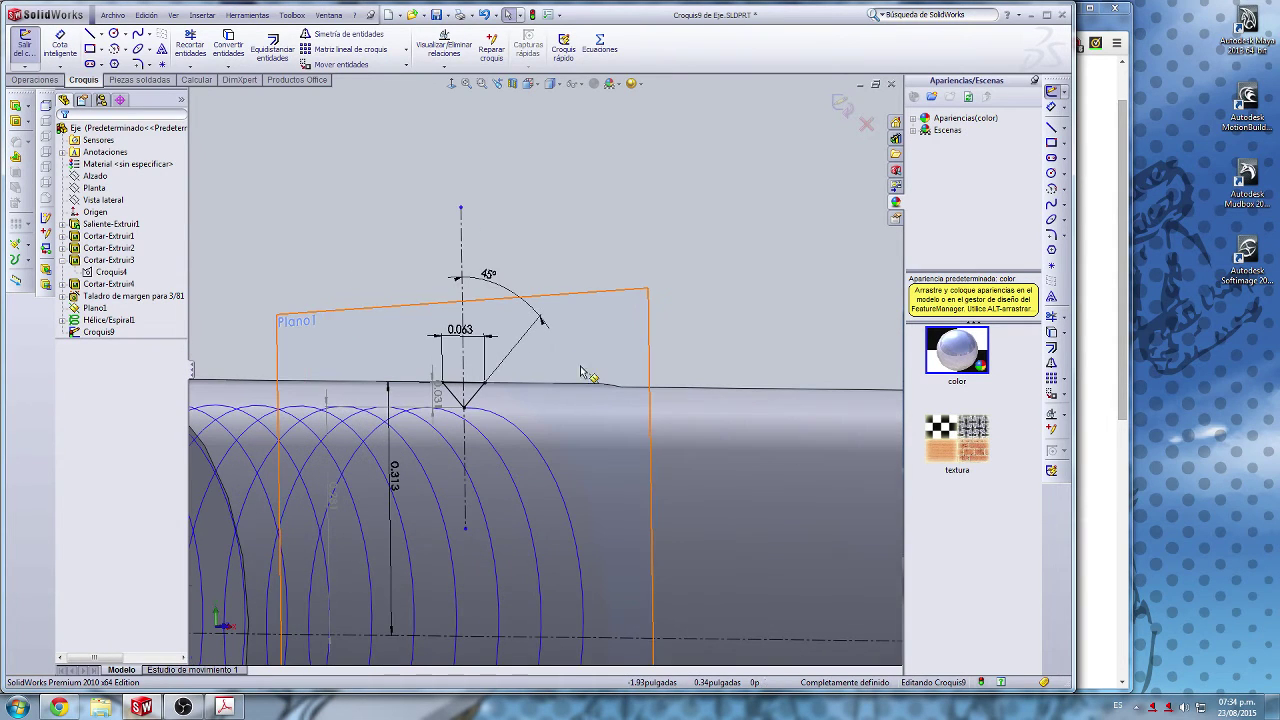
{"action": "left_click", "coordinate": [1050, 92]}
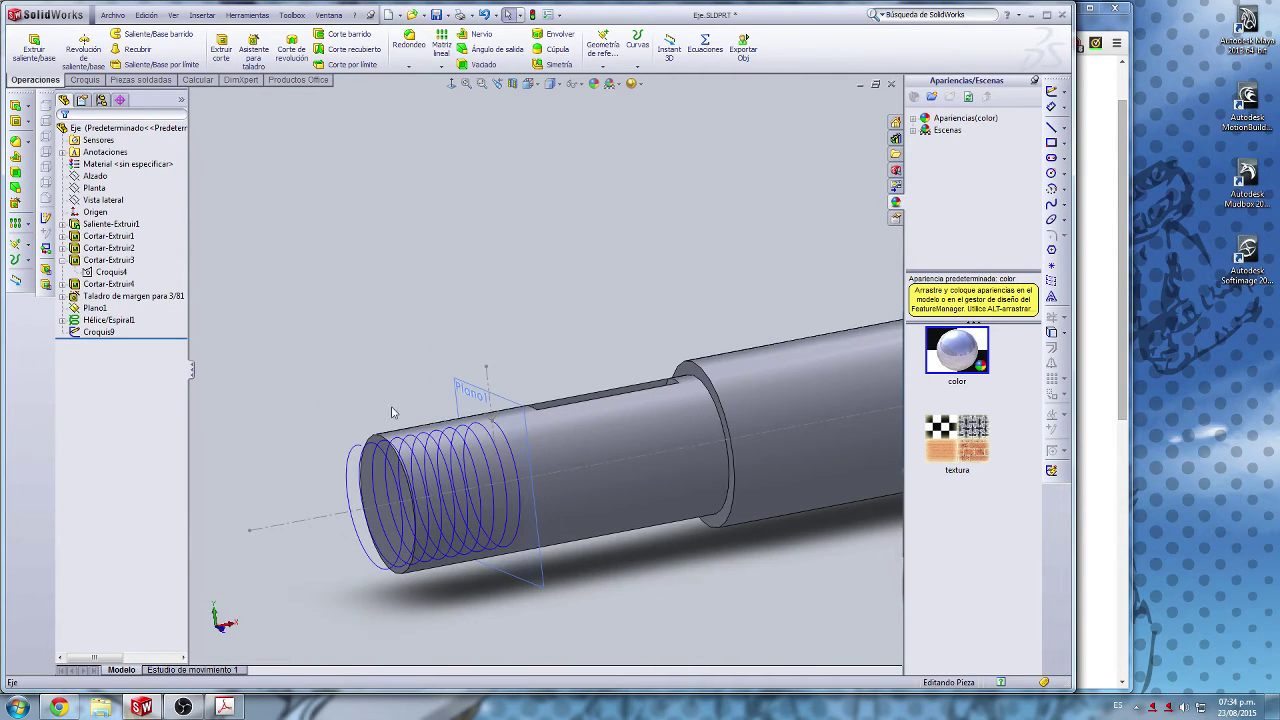
Step: Try to create a swept cut with Croquis9 as the profile and Hélice/Espiral1 as the path
{"action": "scroll", "coordinate": [497, 457], "scroll_direction": "down", "scroll_amount": 2}
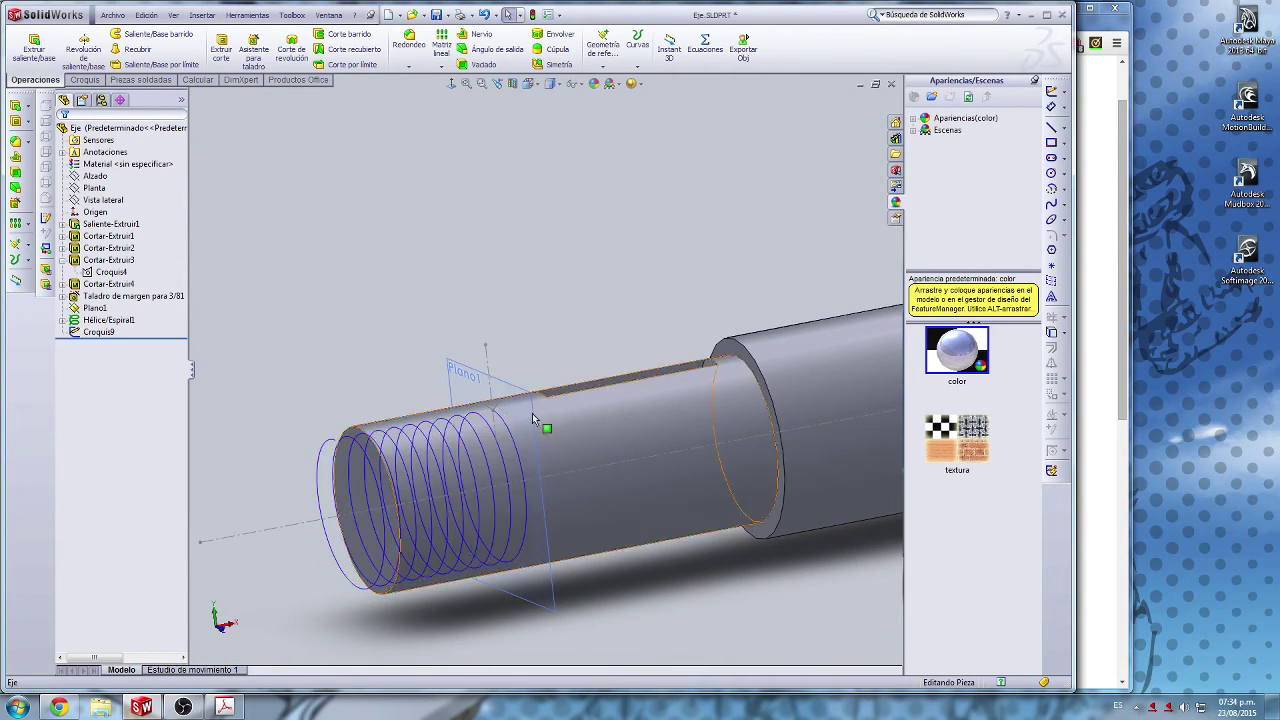
{"action": "scroll", "coordinate": [450, 426], "scroll_direction": "down", "scroll_amount": 3}
{"action": "scroll", "coordinate": [450, 426], "scroll_direction": "down", "scroll_amount": 2}
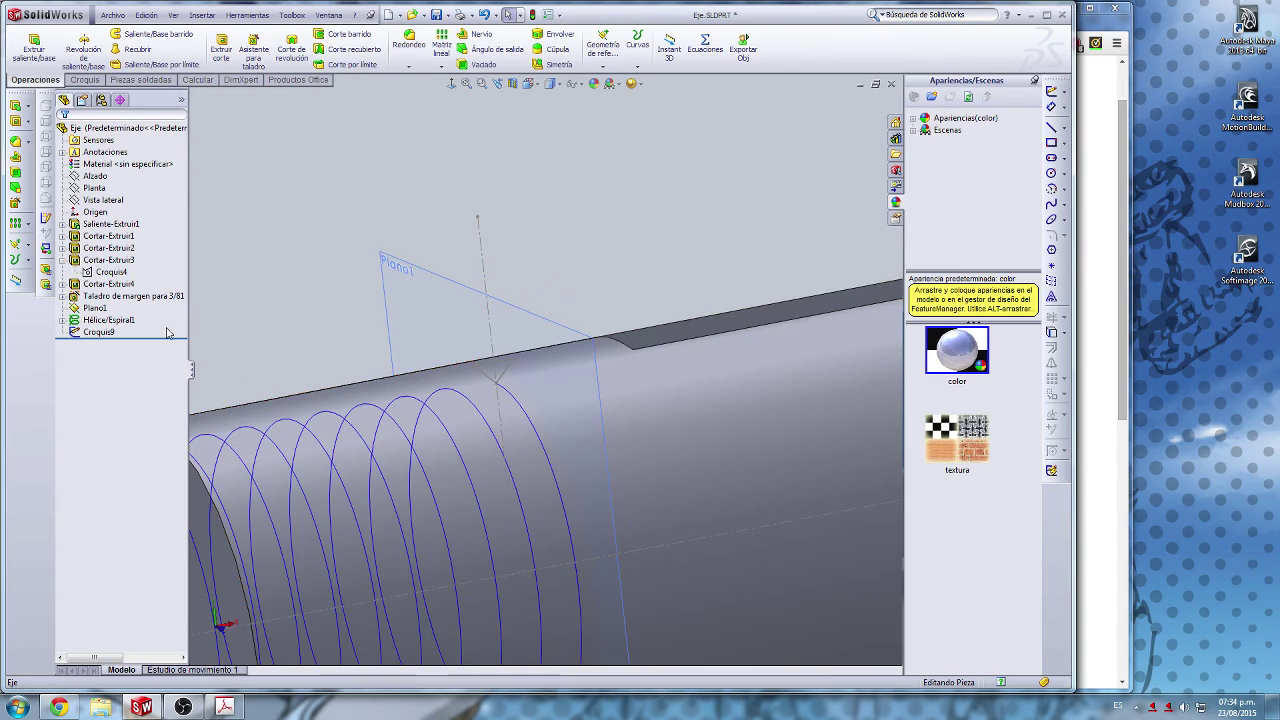
{"action": "scroll", "coordinate": [371, 263], "scroll_direction": "up", "scroll_amount": 2}
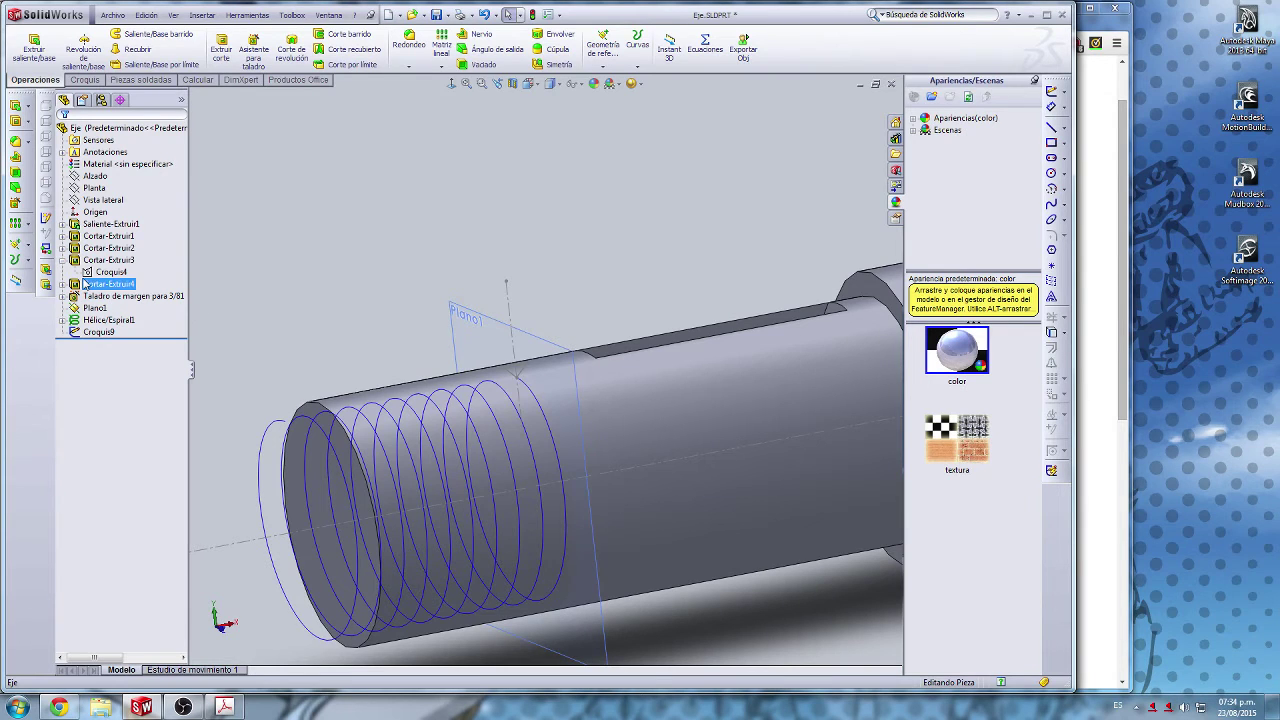
{"action": "left_click", "coordinate": [90, 319]}
{"action": "left_click", "coordinate": [254, 211]}
{"action": "left_click", "coordinate": [108, 319]}
{"action": "left_click", "coordinate": [98, 331], "text": "ctrl"}
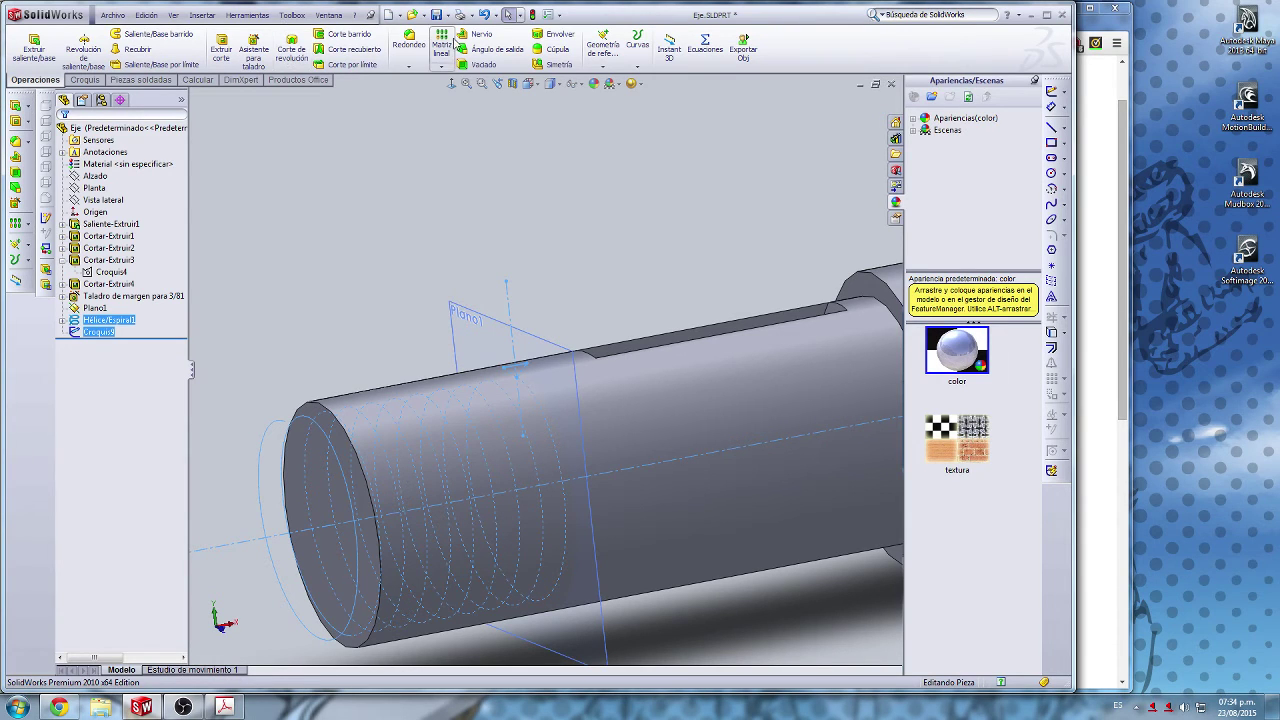
{"action": "left_click", "coordinate": [330, 44]}
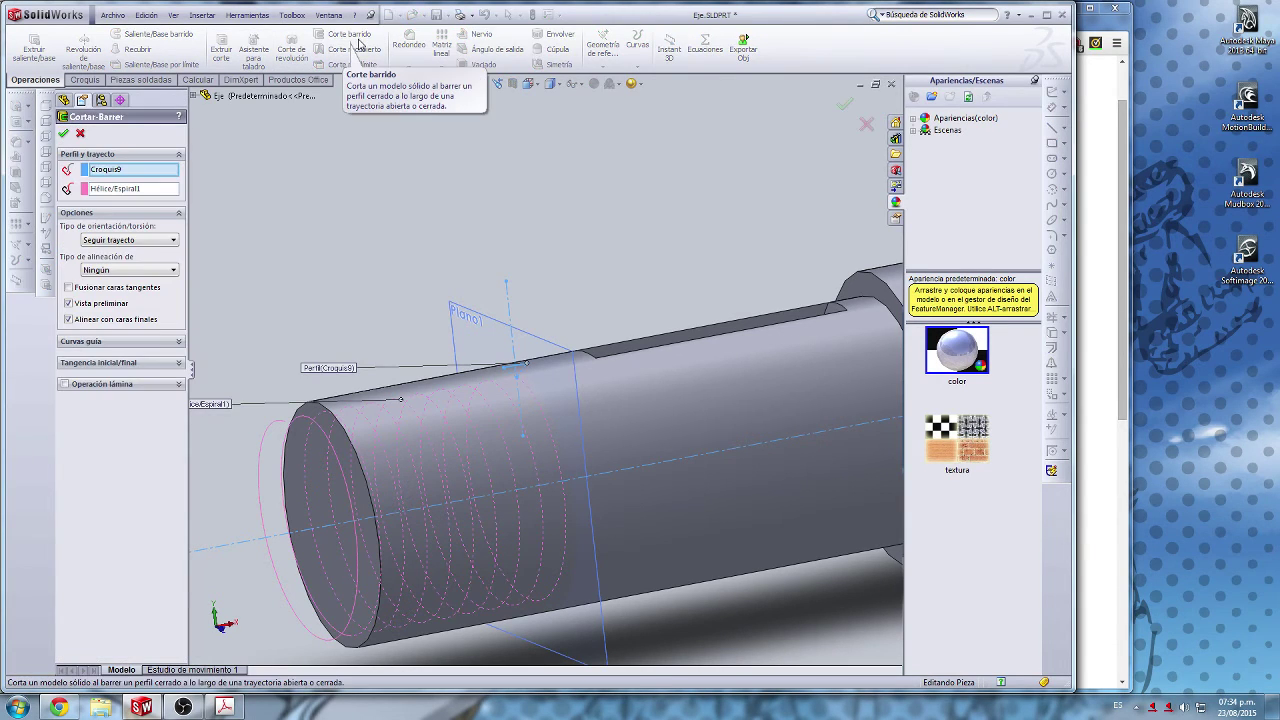
{"action": "left_click", "coordinate": [64, 134]}
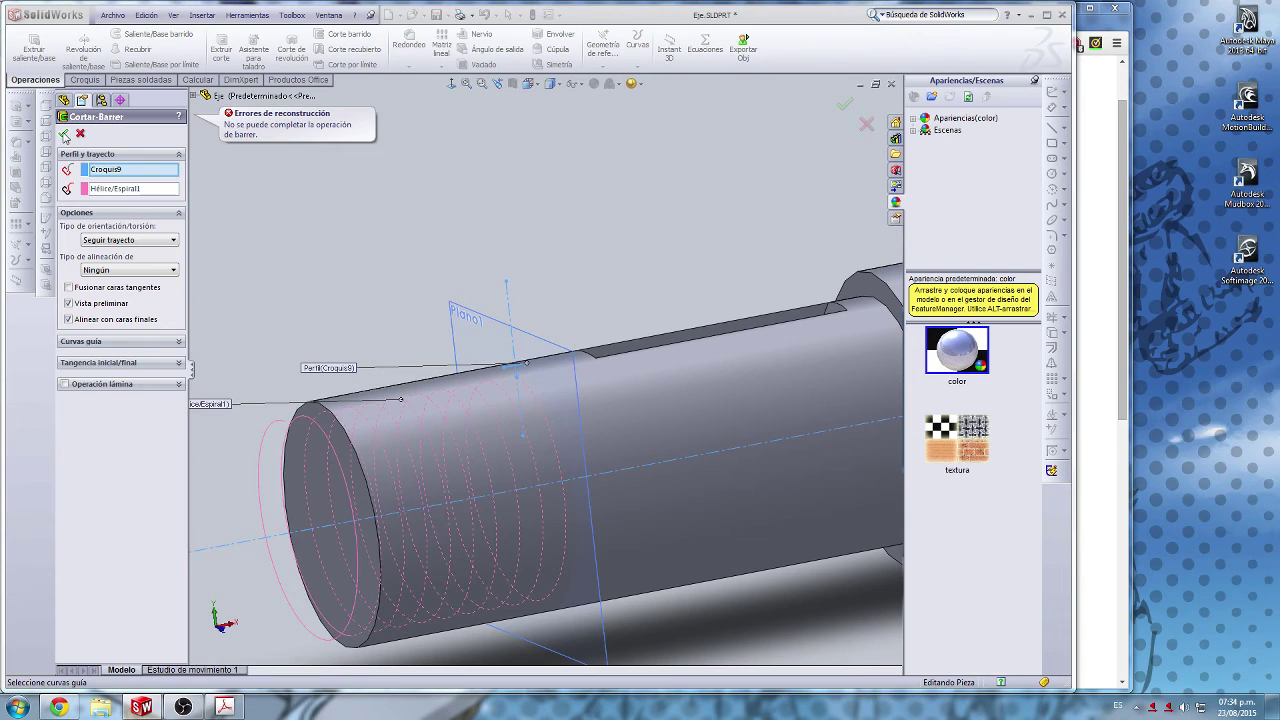
{"action": "left_click", "coordinate": [78, 135]}
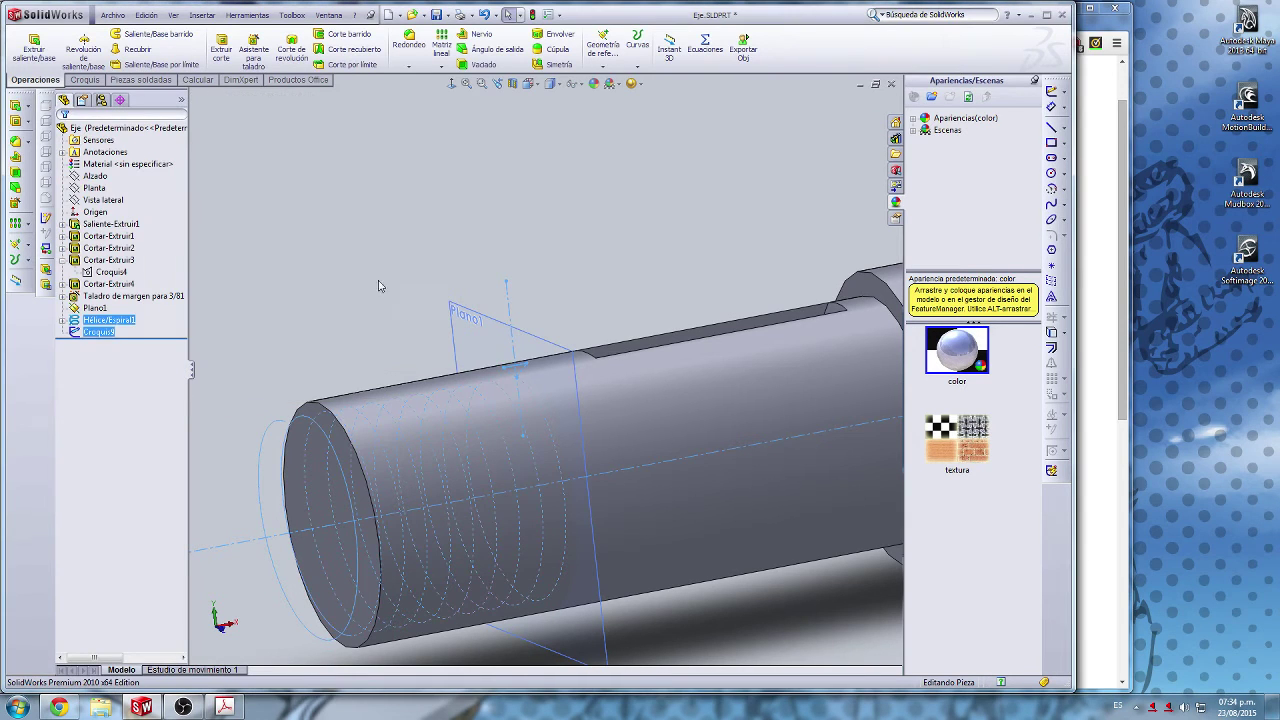
Step: Examine how the Croquis9 triangular profile meets the end of the helix
{"action": "left_click", "coordinate": [318, 250]}
{"action": "scroll", "coordinate": [281, 463], "scroll_direction": "down", "scroll_amount": 1}
{"action": "scroll", "coordinate": [528, 348], "scroll_direction": "down", "scroll_amount": 5}
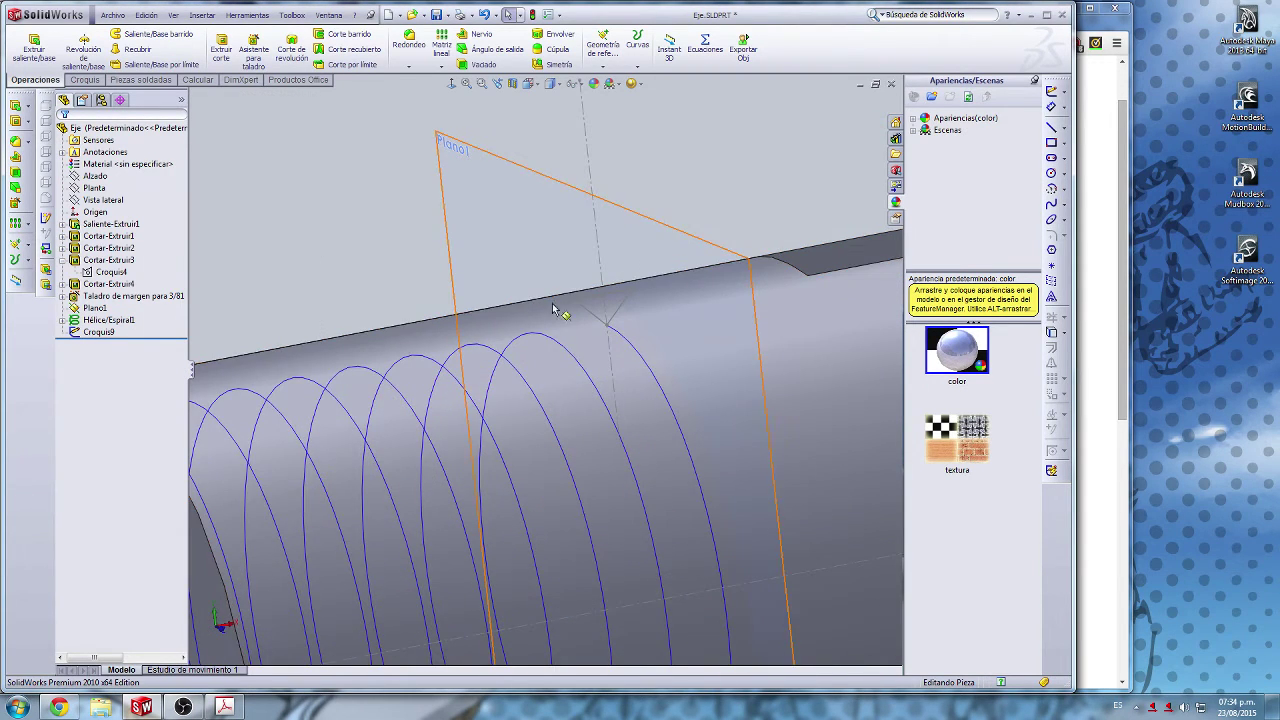
{"action": "left_click", "coordinate": [581, 294]}
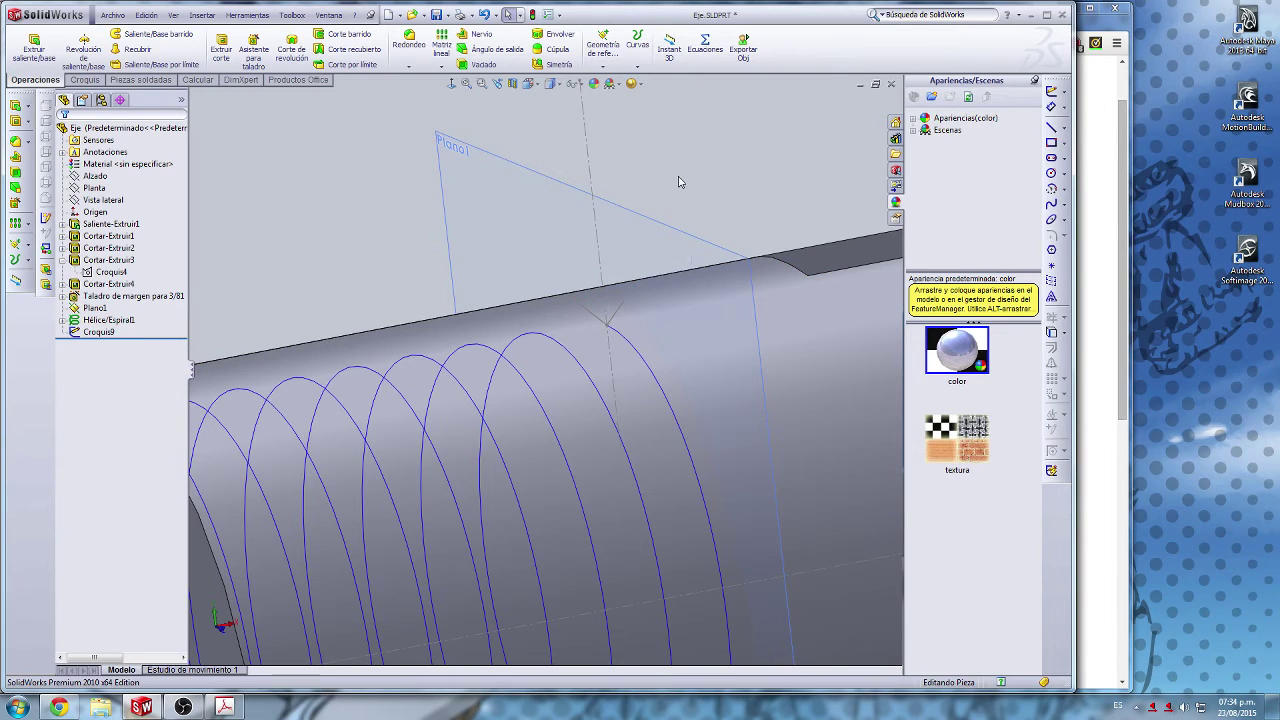
{"action": "left_click", "coordinate": [101, 333]}
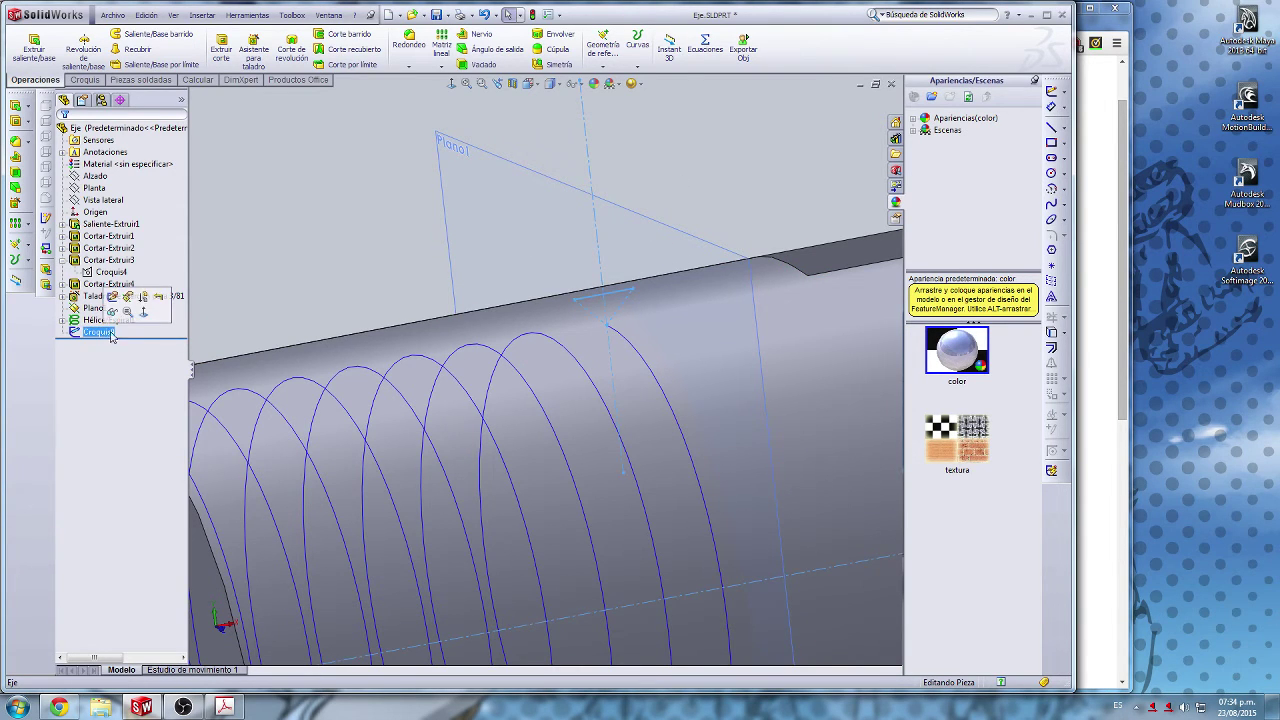
{"action": "scroll", "coordinate": [546, 370], "scroll_direction": "up", "scroll_amount": 2}
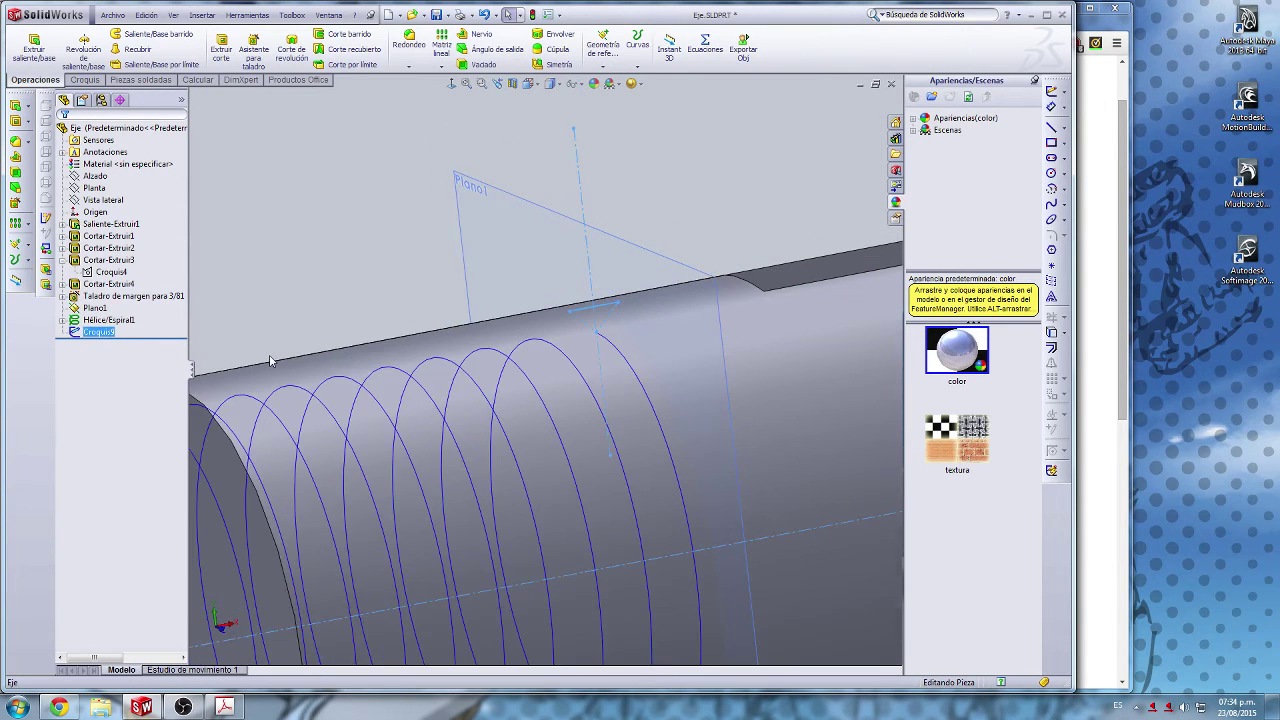
{"action": "left_click", "coordinate": [620, 368]}
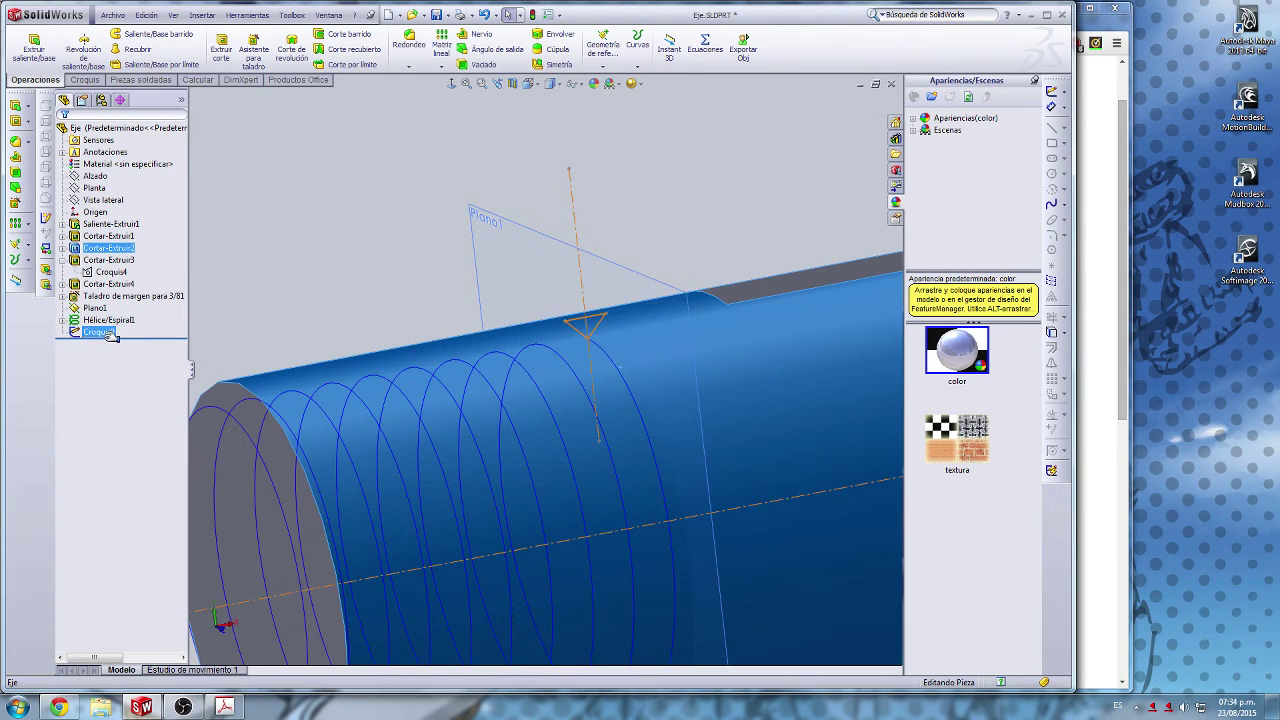
{"action": "right_click", "coordinate": [101, 332]}
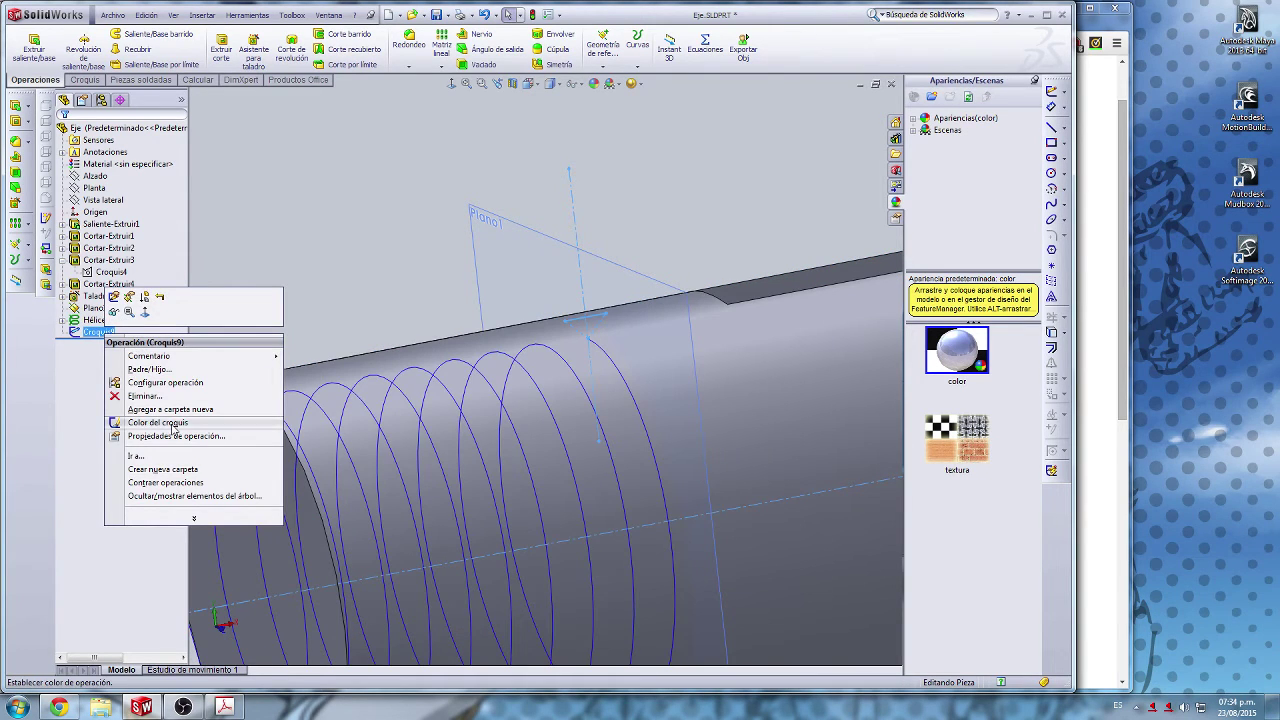
{"action": "left_click", "coordinate": [100, 333]}
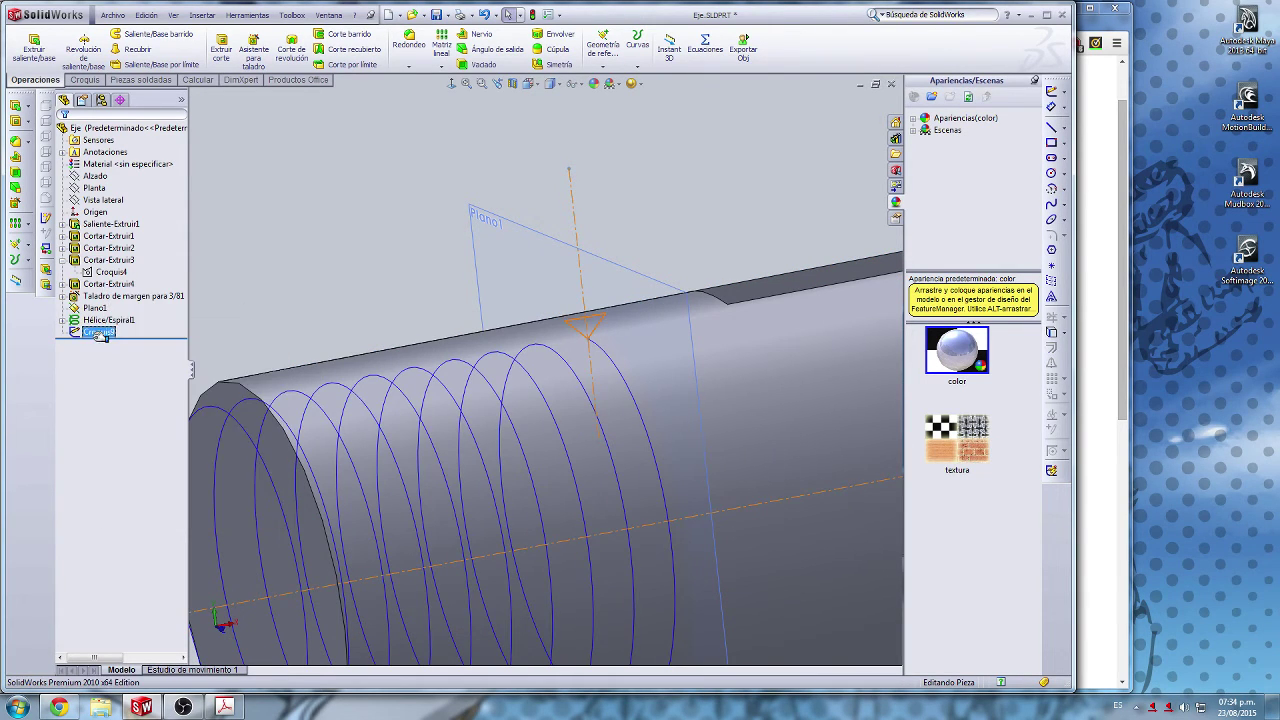
Step: Examine the helix and its underlying sketch against the shaft's end face
{"action": "left_click", "coordinate": [62, 321]}
{"action": "left_click", "coordinate": [82, 345]}
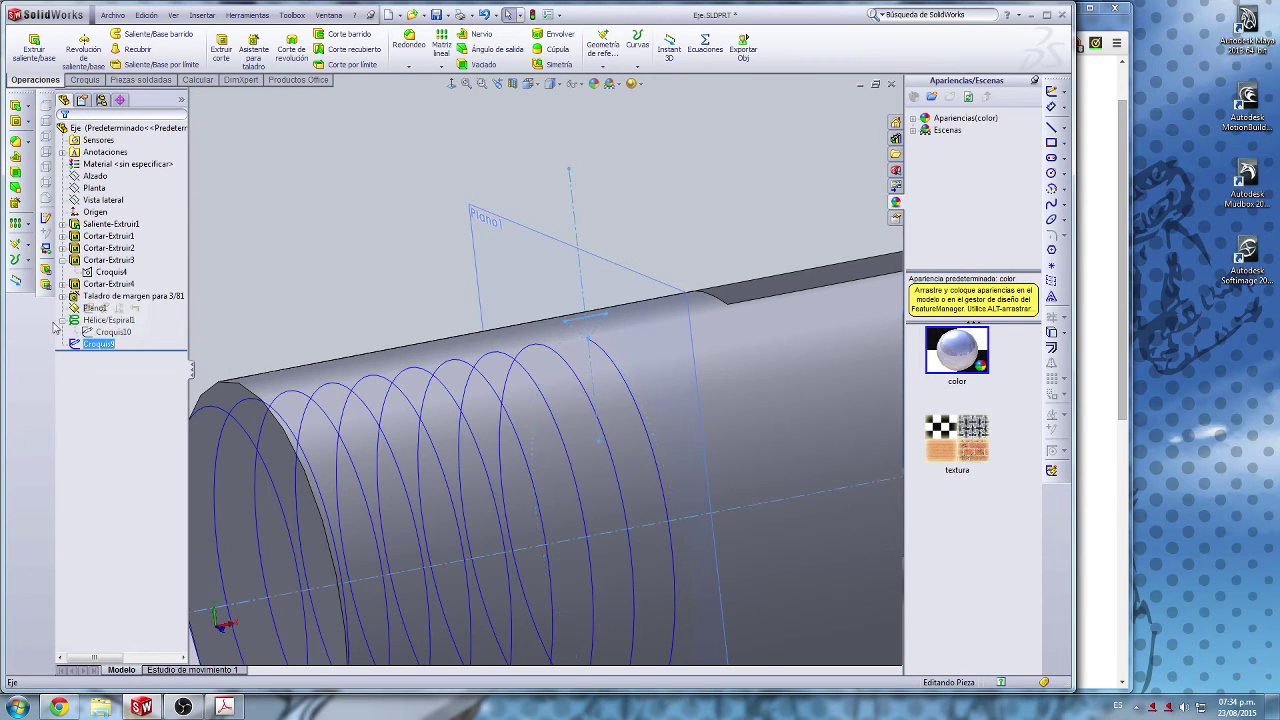
{"action": "left_click", "coordinate": [62, 321]}
{"action": "left_click", "coordinate": [101, 320]}
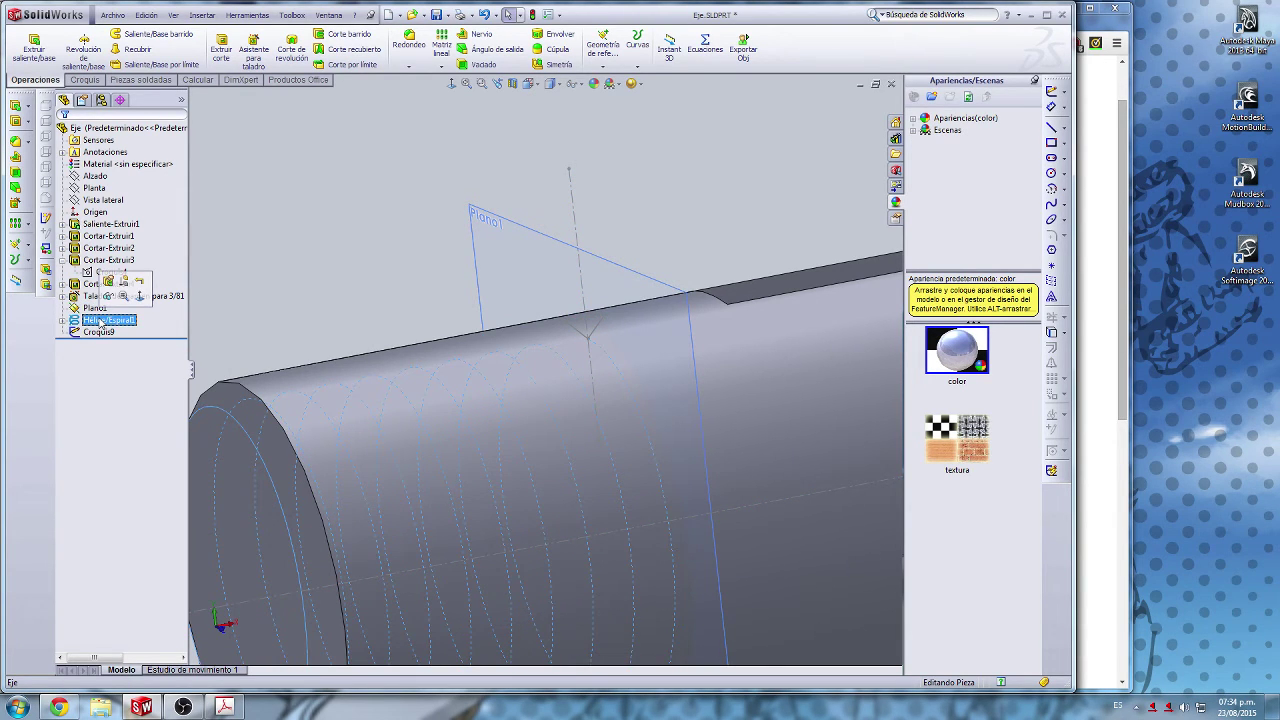
{"action": "middle_click_drag", "start_coordinate": [403, 466], "coordinate": [495, 430]}
{"action": "scroll", "coordinate": [495, 430], "scroll_direction": "up", "scroll_amount": 3}
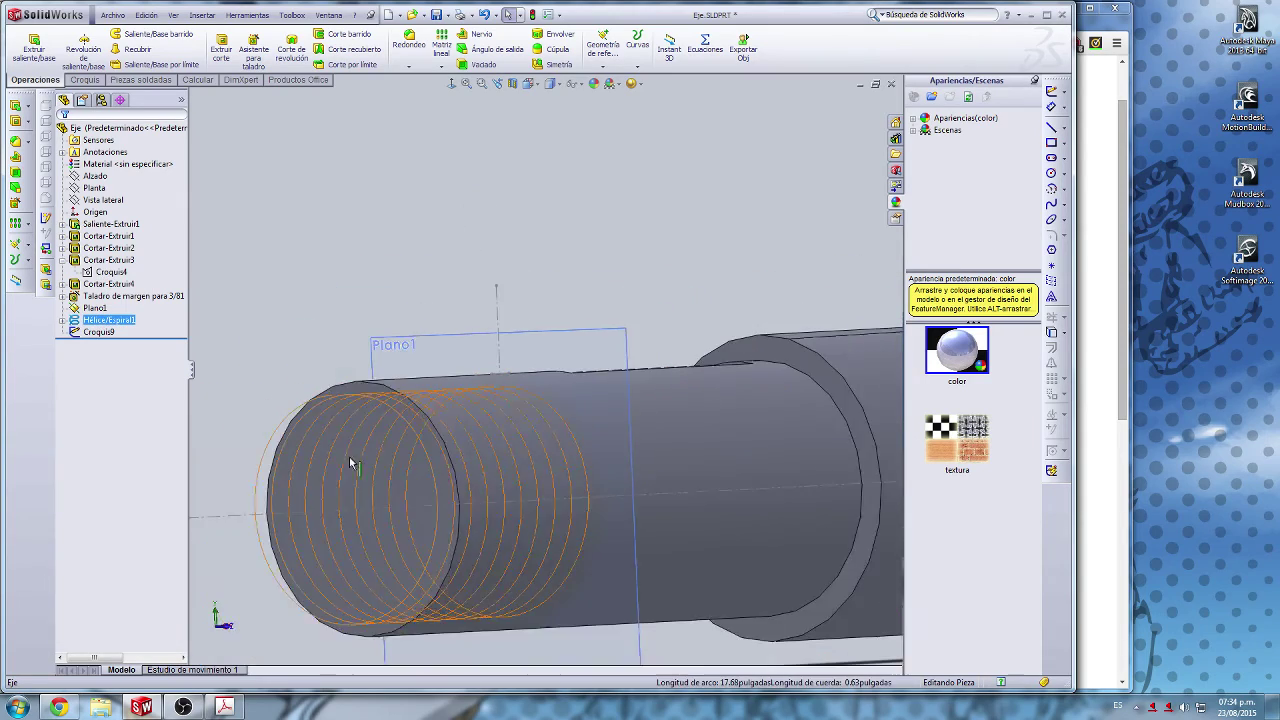
{"action": "middle_click_drag", "start_coordinate": [349, 457], "coordinate": [437, 500]}
{"action": "middle_click_drag", "start_coordinate": [362, 464], "coordinate": [396, 410]}
{"action": "scroll", "coordinate": [370, 395], "scroll_direction": "down", "scroll_amount": 5}
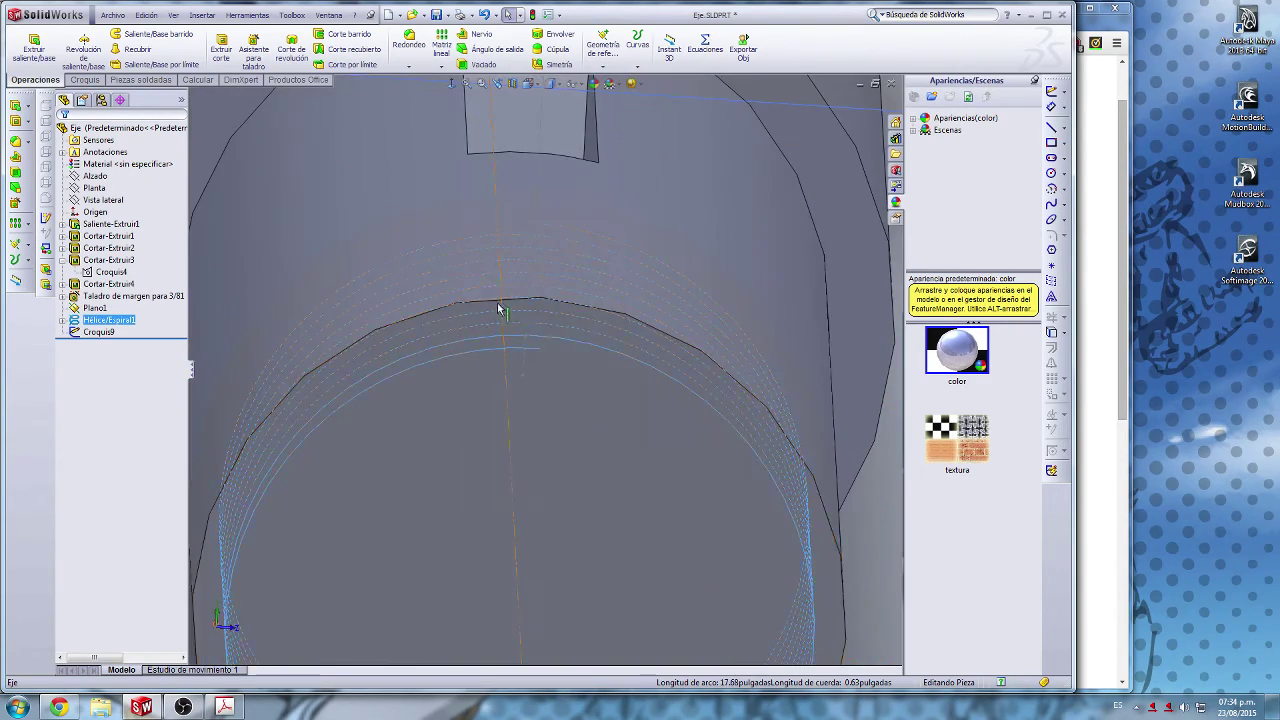
Step: Check the radius of the base circle in the helix's sketch Croquis10, then exit the sketch
{"action": "left_click", "coordinate": [62, 320]}
{"action": "left_click", "coordinate": [98, 332]}
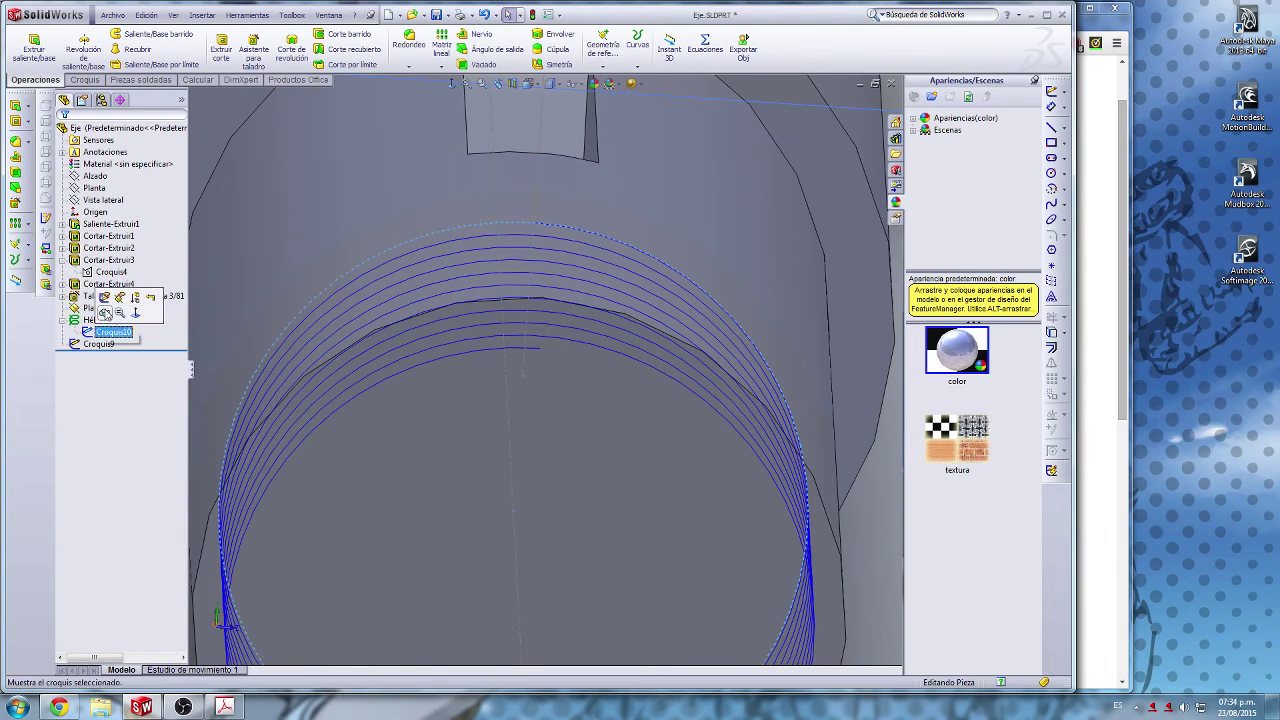
{"action": "left_click", "coordinate": [105, 299]}
{"action": "left_click", "coordinate": [531, 223]}
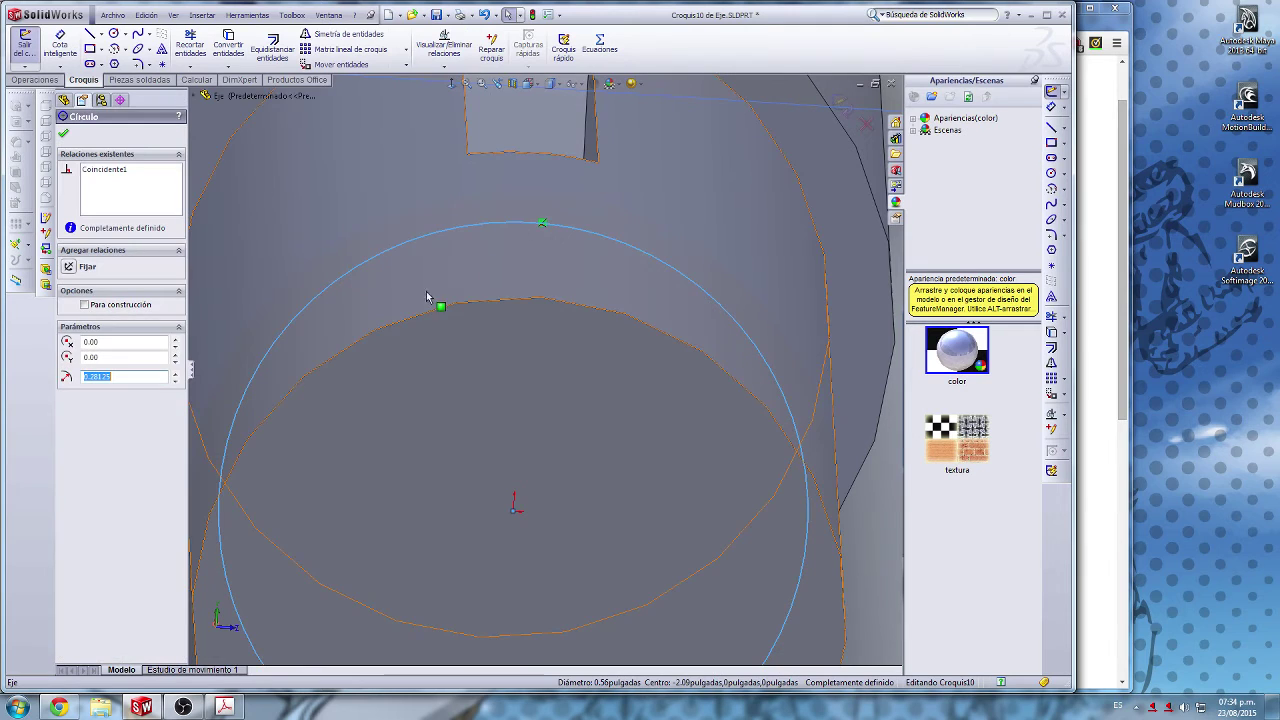
{"action": "left_click", "coordinate": [63, 134]}
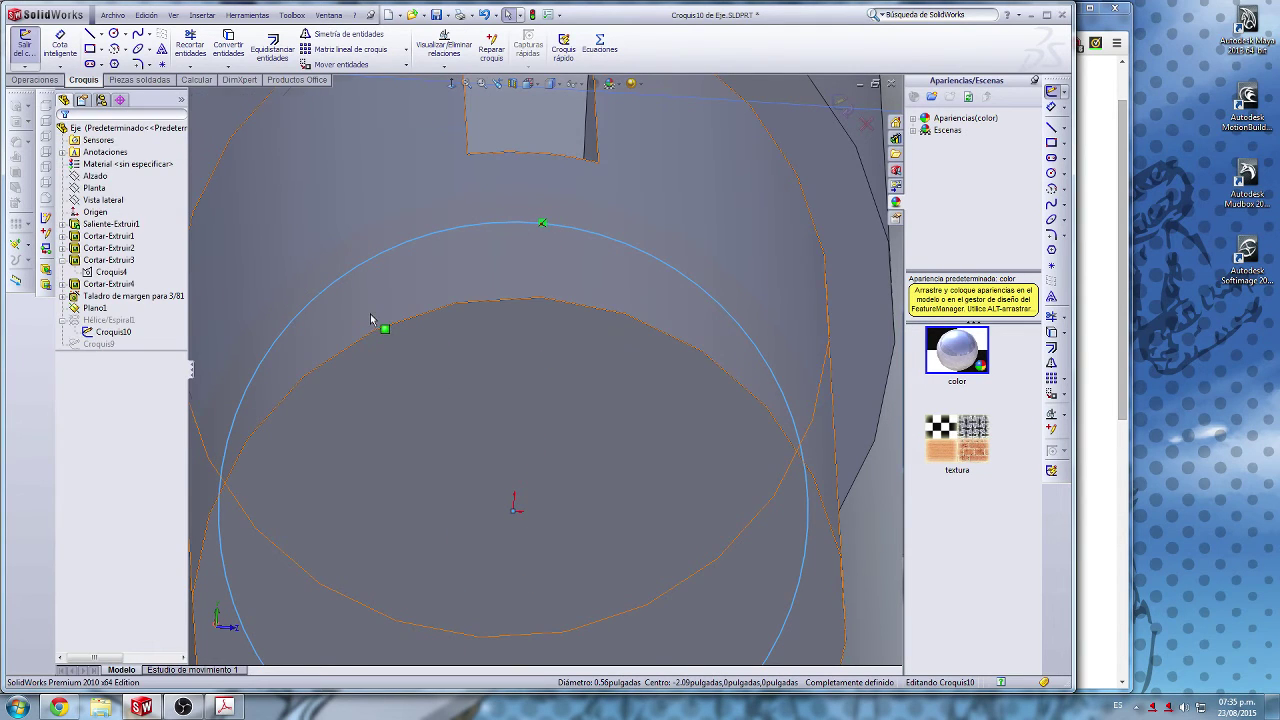
{"action": "scroll", "coordinate": [541, 308], "scroll_direction": "up", "scroll_amount": 5}
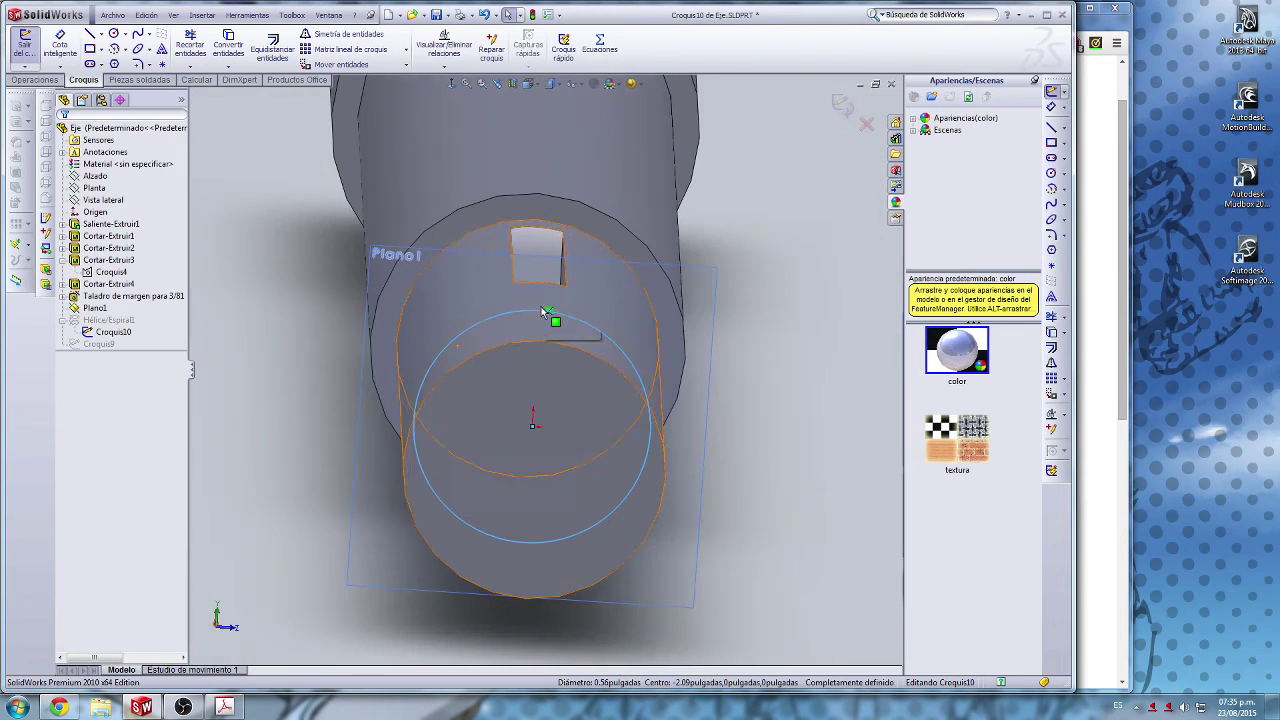
{"action": "left_click", "coordinate": [532, 15]}
{"action": "scroll", "coordinate": [566, 369], "scroll_direction": "down", "scroll_amount": 6}
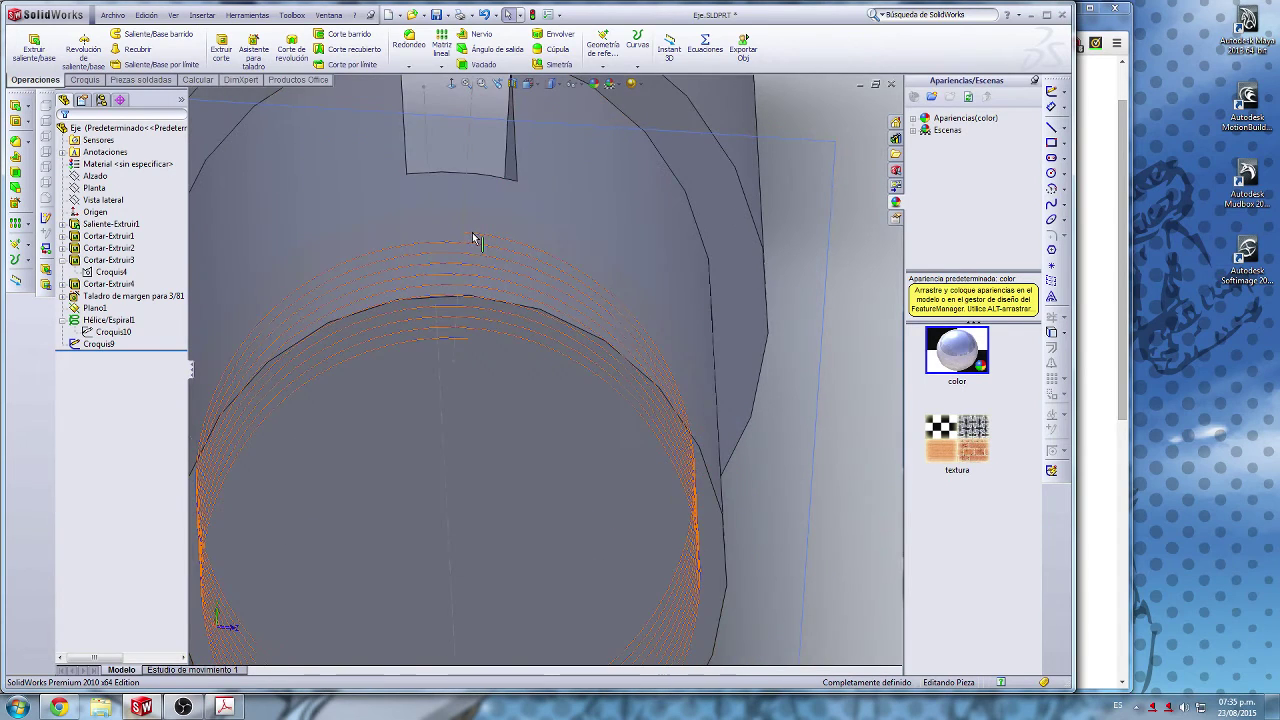
Step: Review the pitch, revolutions, start angle and taper settings in the Hélice/Espiral1 definition and close it
{"action": "left_click", "coordinate": [473, 234]}
{"action": "left_click", "coordinate": [90, 320]}
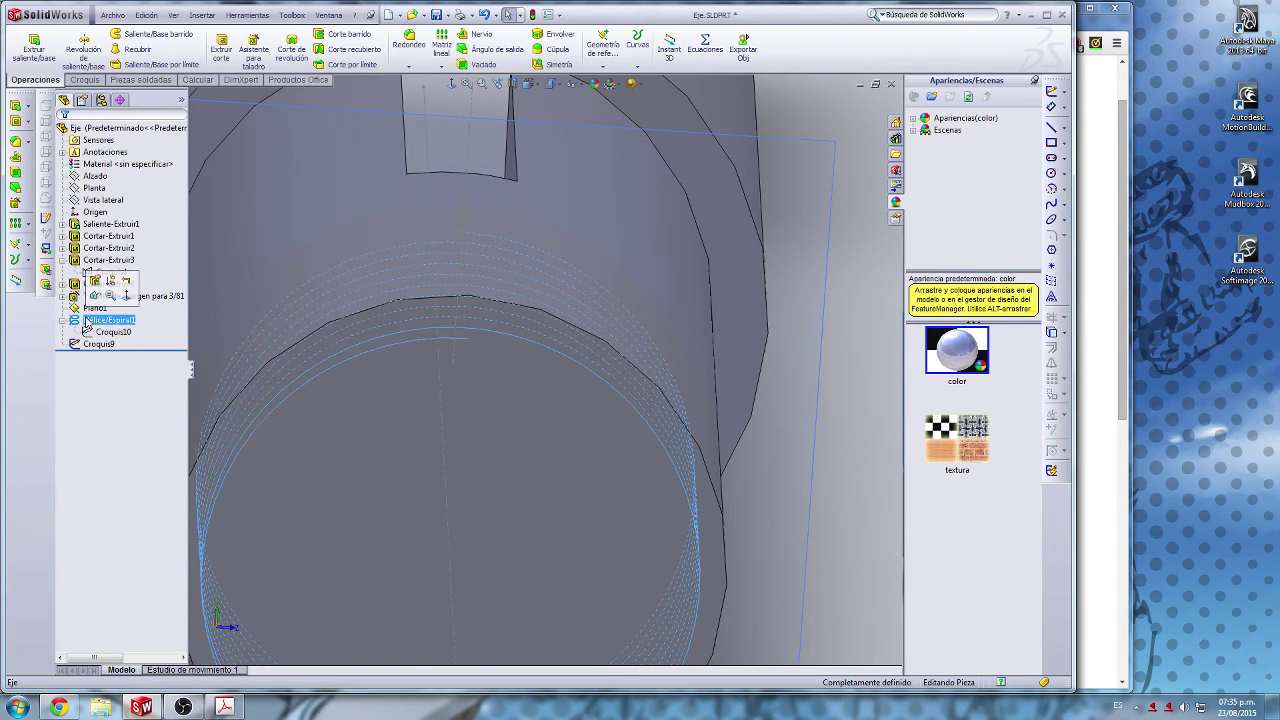
{"action": "right_click", "coordinate": [87, 320]}
{"action": "mouse_move", "coordinate": [127, 341]}
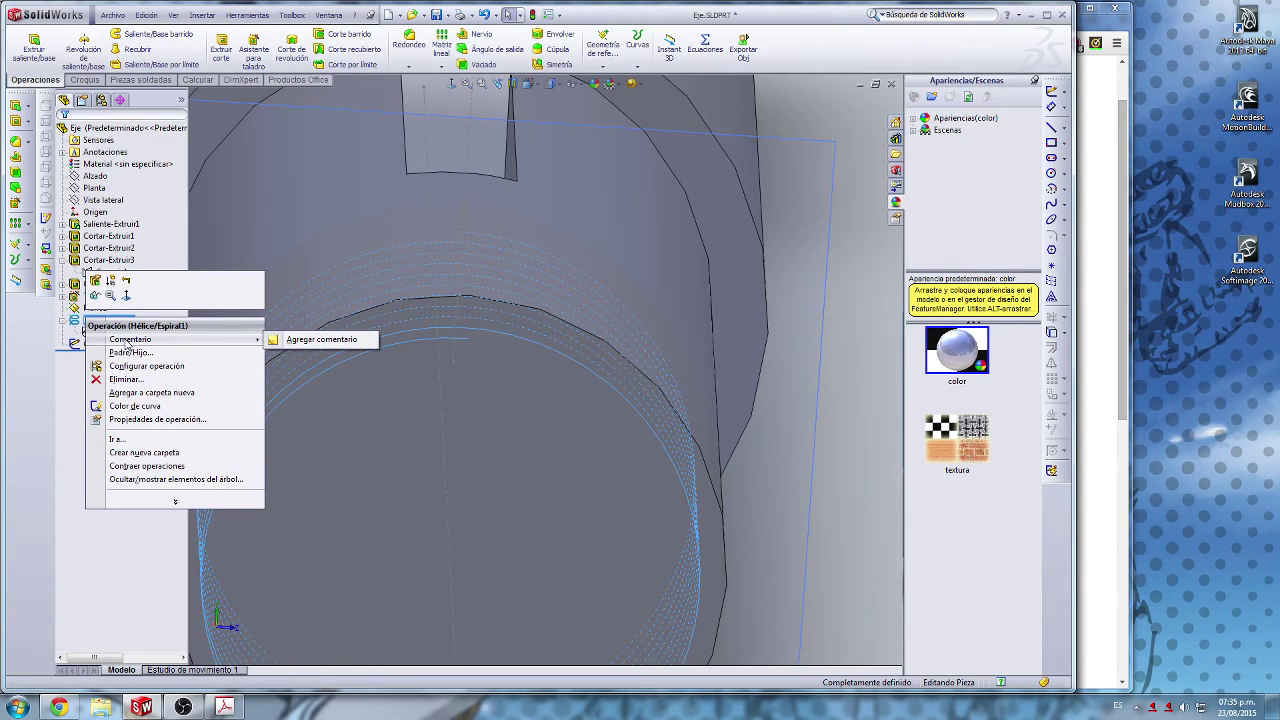
{"action": "left_click", "coordinate": [146, 366]}
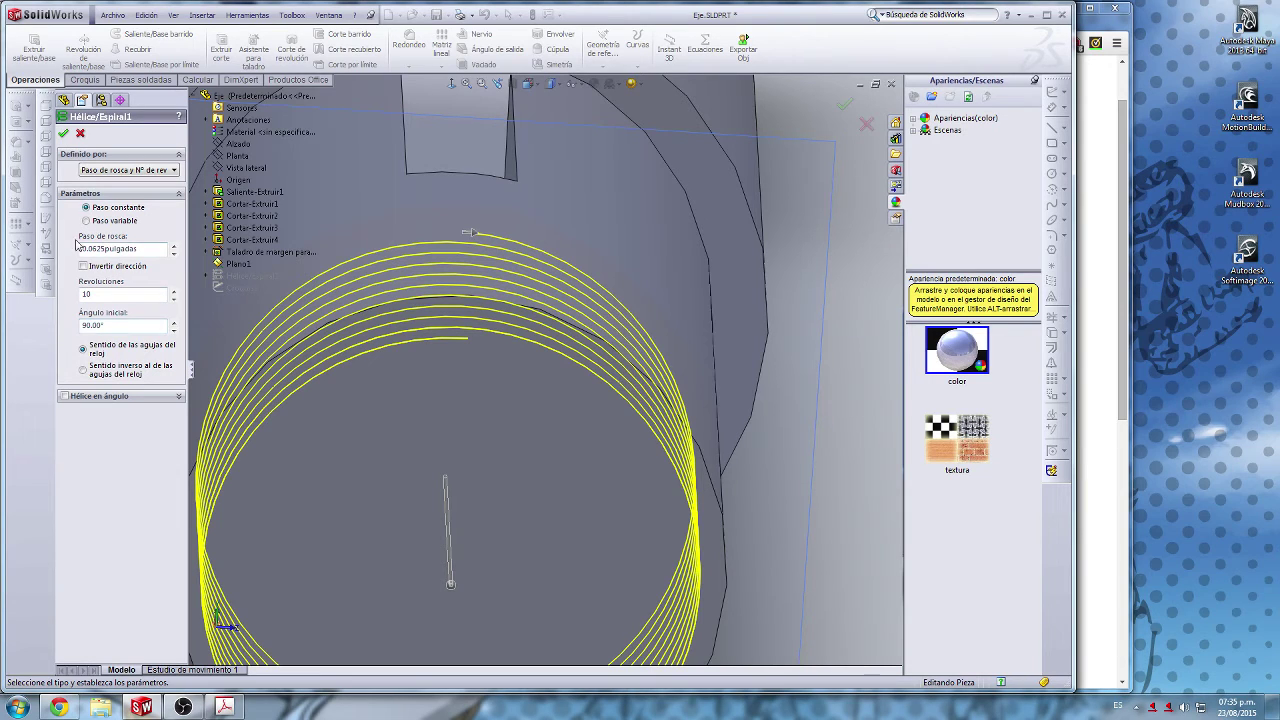
{"action": "left_click", "coordinate": [112, 397]}
{"action": "left_click", "coordinate": [112, 397]}
{"action": "left_click", "coordinate": [62, 136]}
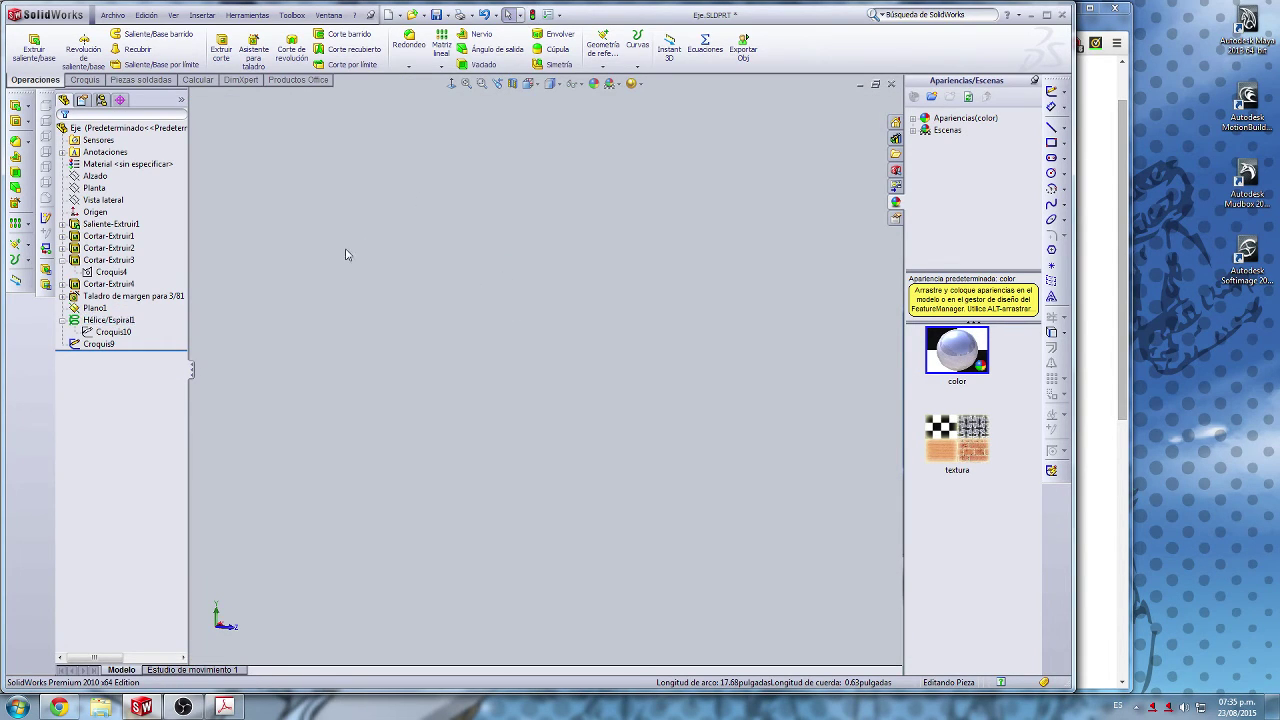
Step: Show the shaft from the front at the start of the helix and open the triangular profile sketch Croquis9 for editing
{"action": "left_click", "coordinate": [104, 128]}
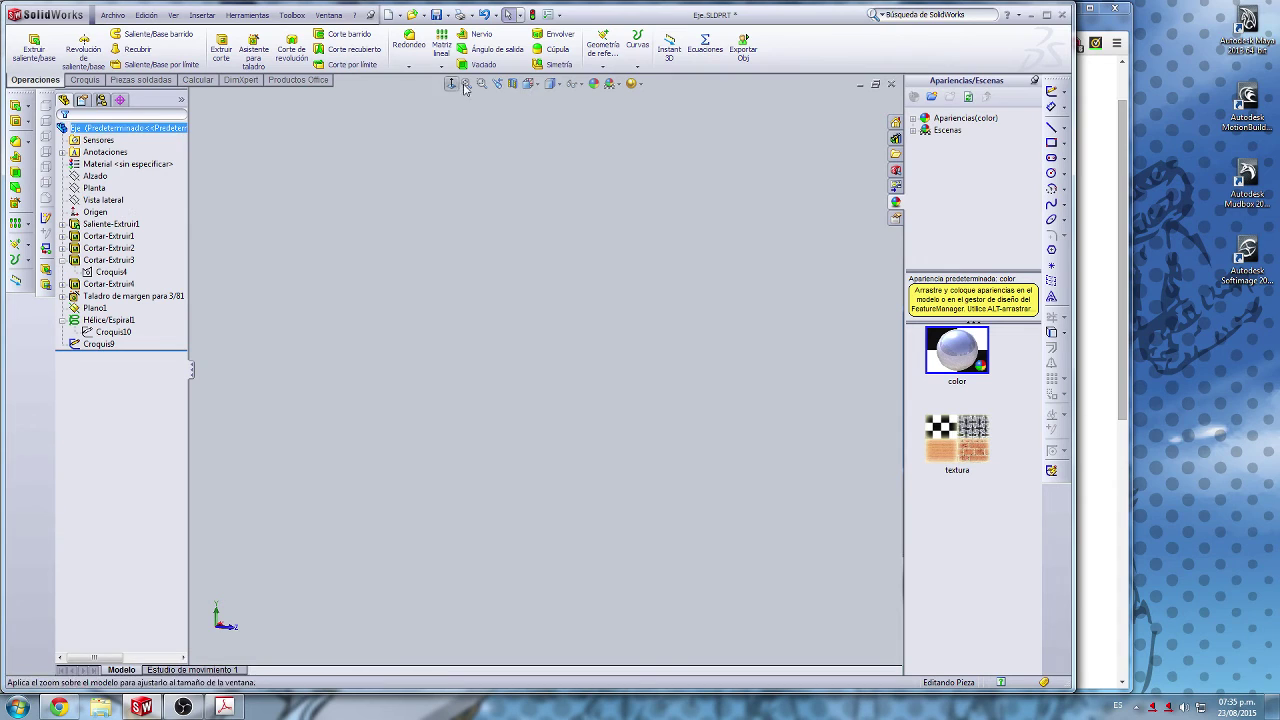
{"action": "left_click", "coordinate": [528, 83]}
{"action": "left_click", "coordinate": [546, 115]}
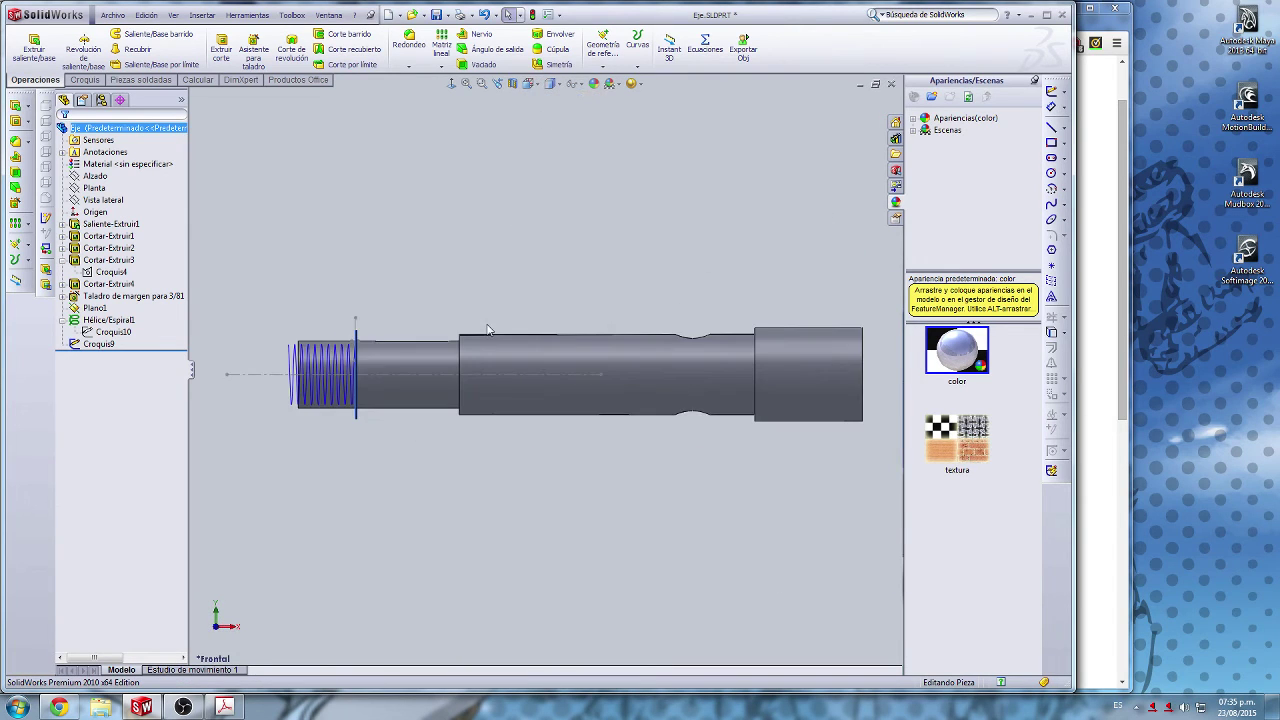
{"action": "scroll", "coordinate": [315, 430], "scroll_direction": "down", "scroll_amount": 5}
{"action": "scroll", "coordinate": [486, 240], "scroll_direction": "down", "scroll_amount": 8}
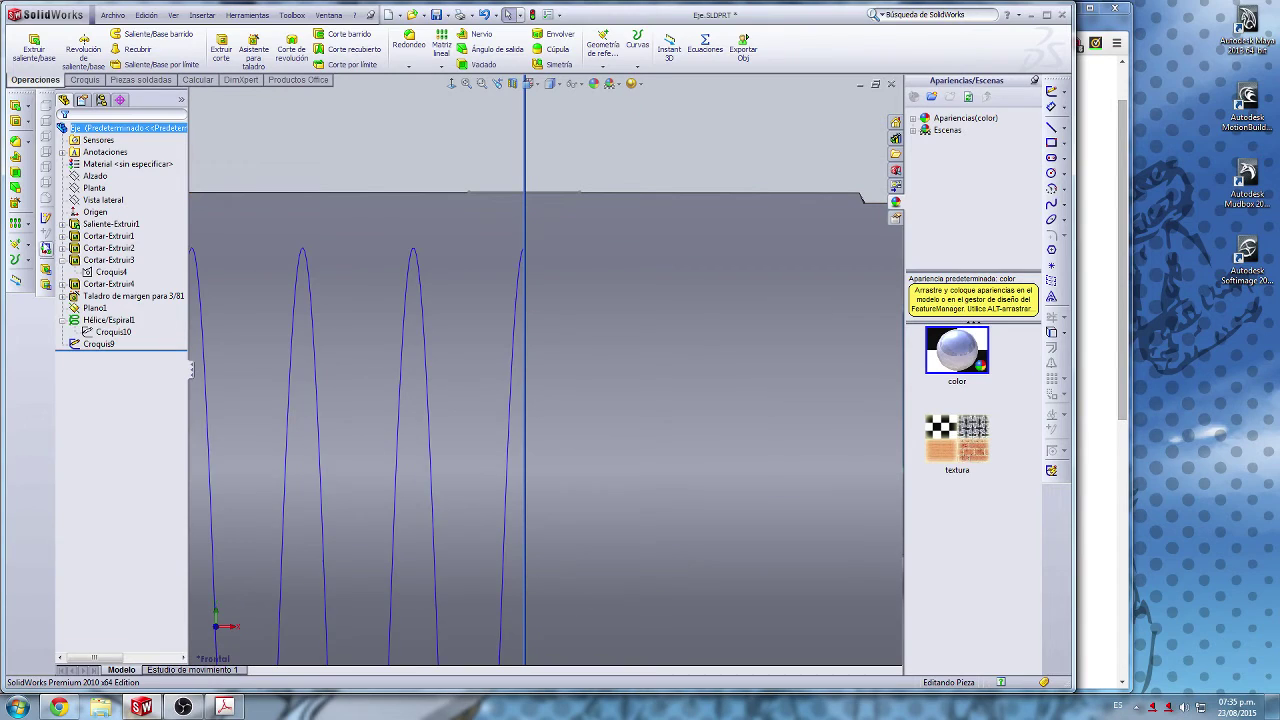
{"action": "left_click", "coordinate": [96, 344]}
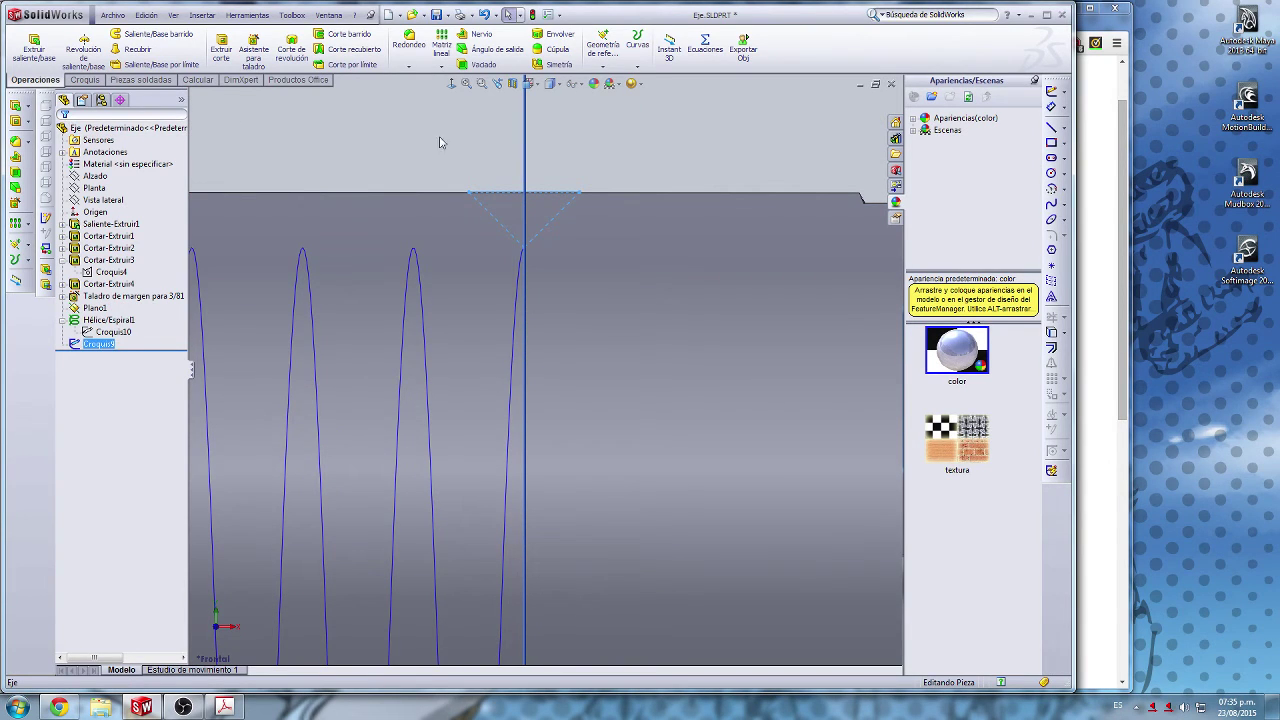
{"action": "left_click", "coordinate": [113, 332], "text": "ctrl"}
{"action": "left_click", "coordinate": [114, 312]}
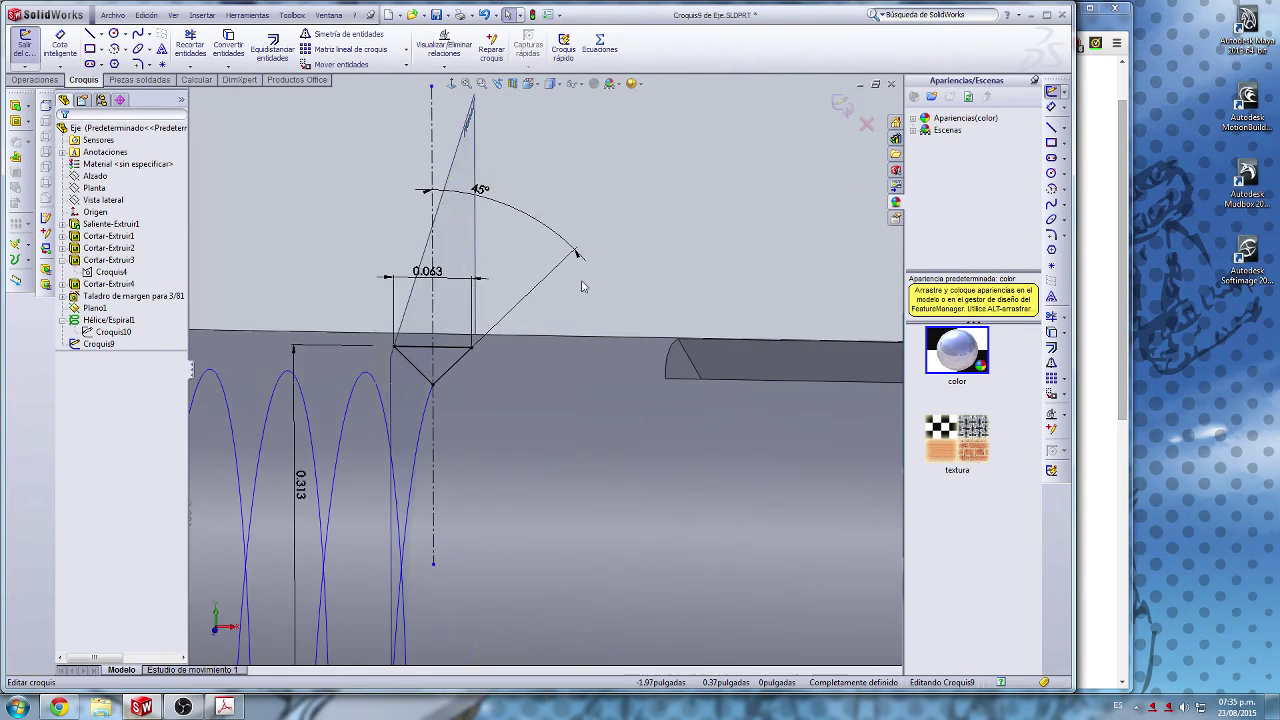
Step: Try to re-enter the triangle's top width as 1/16 in, then undo the cleared dimension value
{"action": "scroll", "coordinate": [465, 405], "scroll_direction": "down", "scroll_amount": 5}
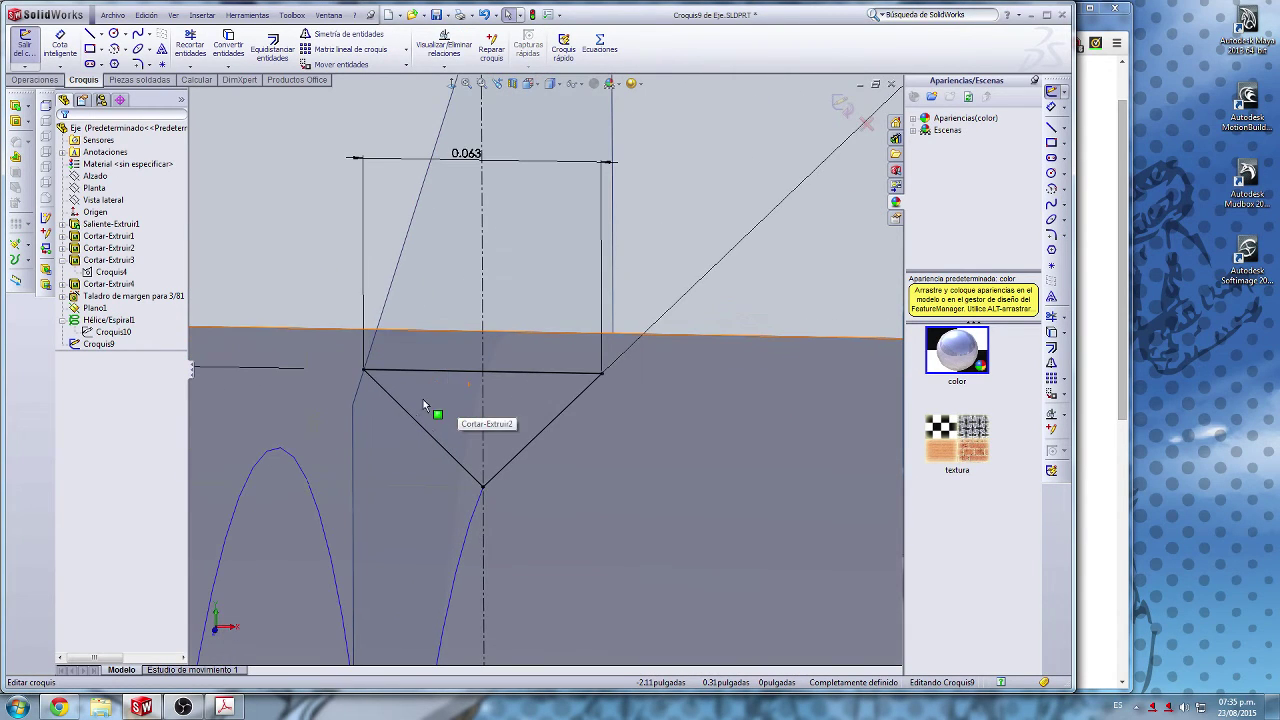
{"action": "mouse_move", "coordinate": [423, 399]}
{"action": "middle_mouse_down"}
{"action": "mouse_move", "coordinate": [414, 354]}
{"action": "mouse_move", "coordinate": [400, 371]}
{"action": "middle_mouse_up"}
{"action": "scroll", "coordinate": [400, 371], "scroll_direction": "up", "scroll_amount": 5}
{"action": "scroll", "coordinate": [399, 371], "scroll_direction": "down", "scroll_amount": 1}
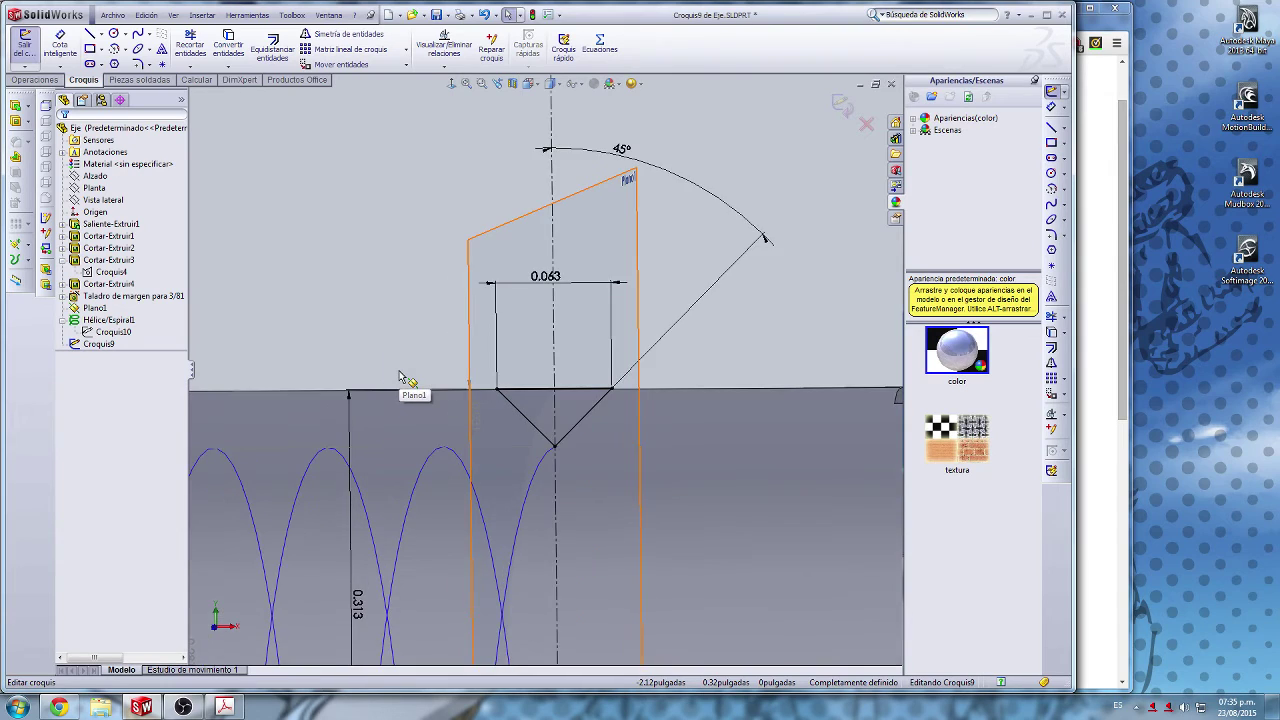
{"action": "scroll", "coordinate": [399, 377], "scroll_direction": "down", "scroll_amount": 1}
{"action": "double_click", "coordinate": [593, 258]}
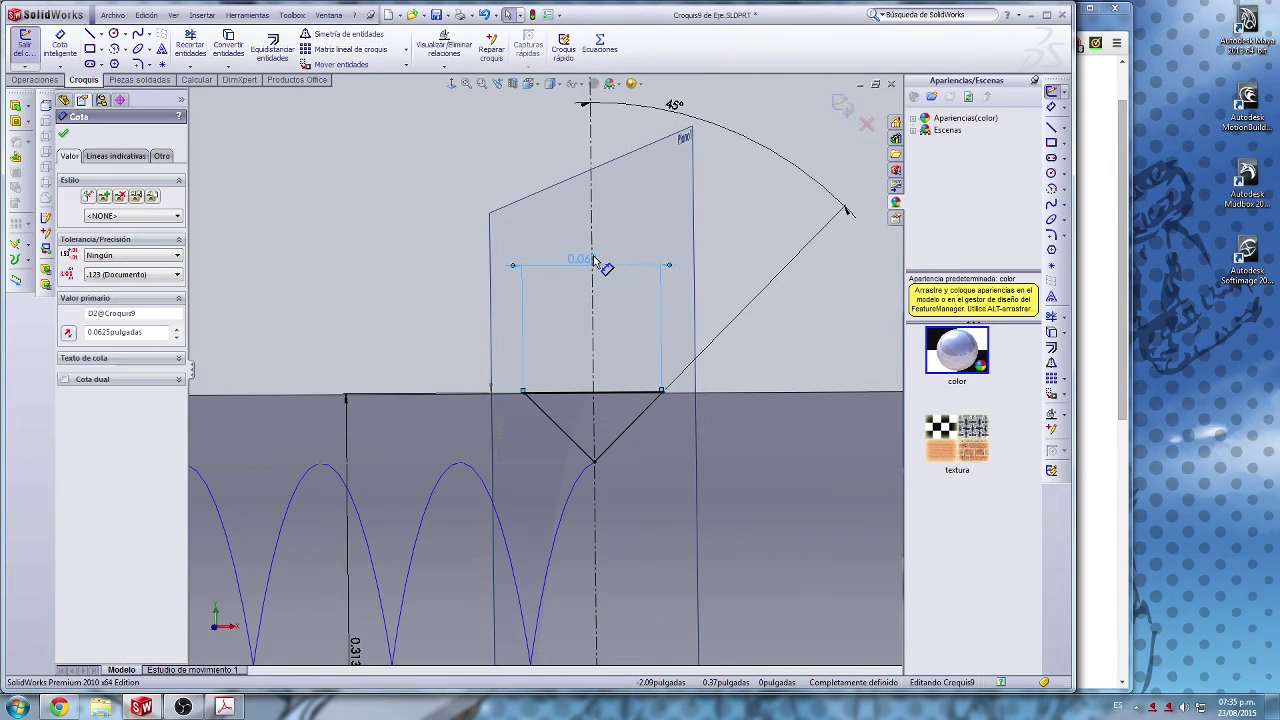
{"action": "type", "text": "1/16"}
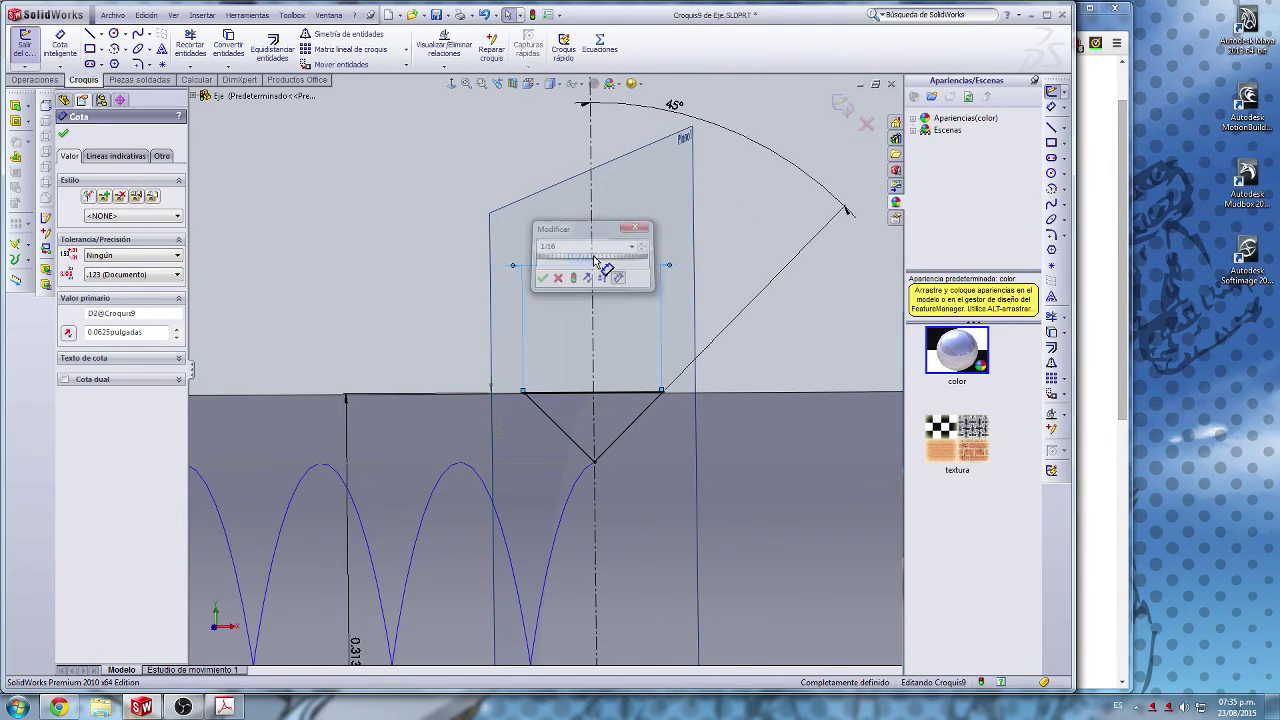
{"action": "key", "text": "Return"}
{"action": "double_click", "coordinate": [578, 258]}
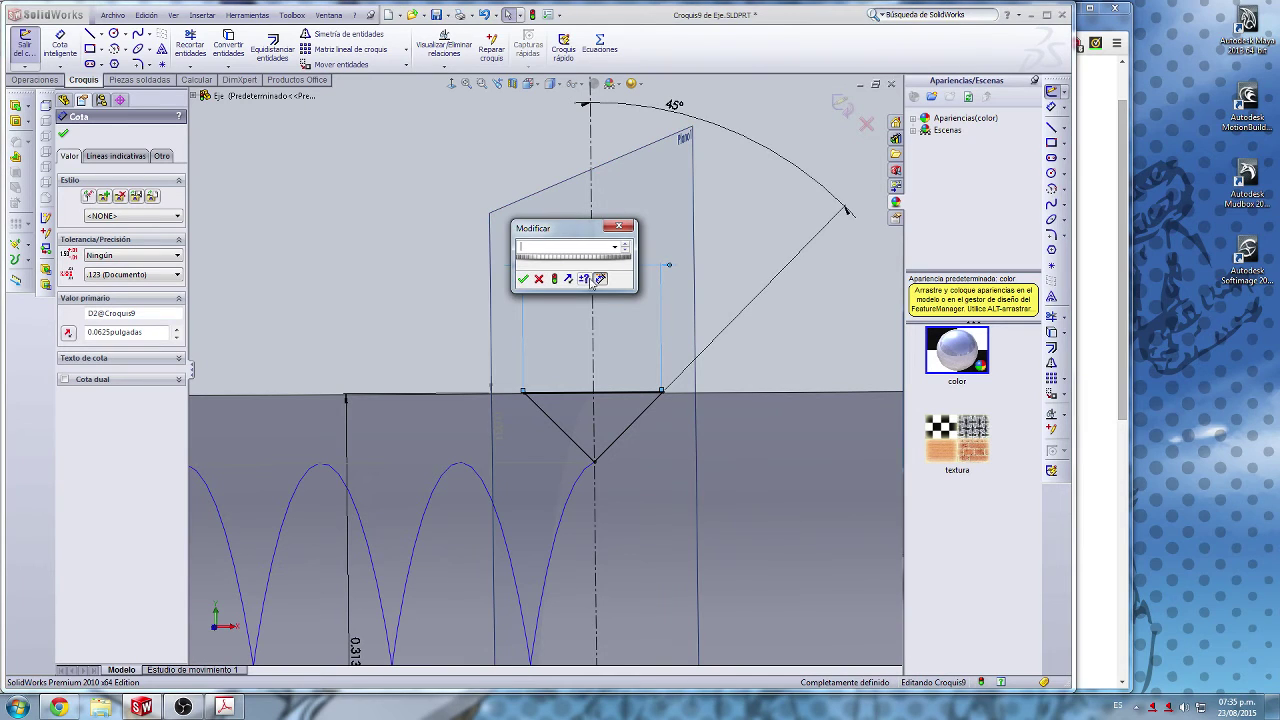
{"action": "left_click", "coordinate": [522, 279]}
{"action": "key", "text": "ctrl+z"}
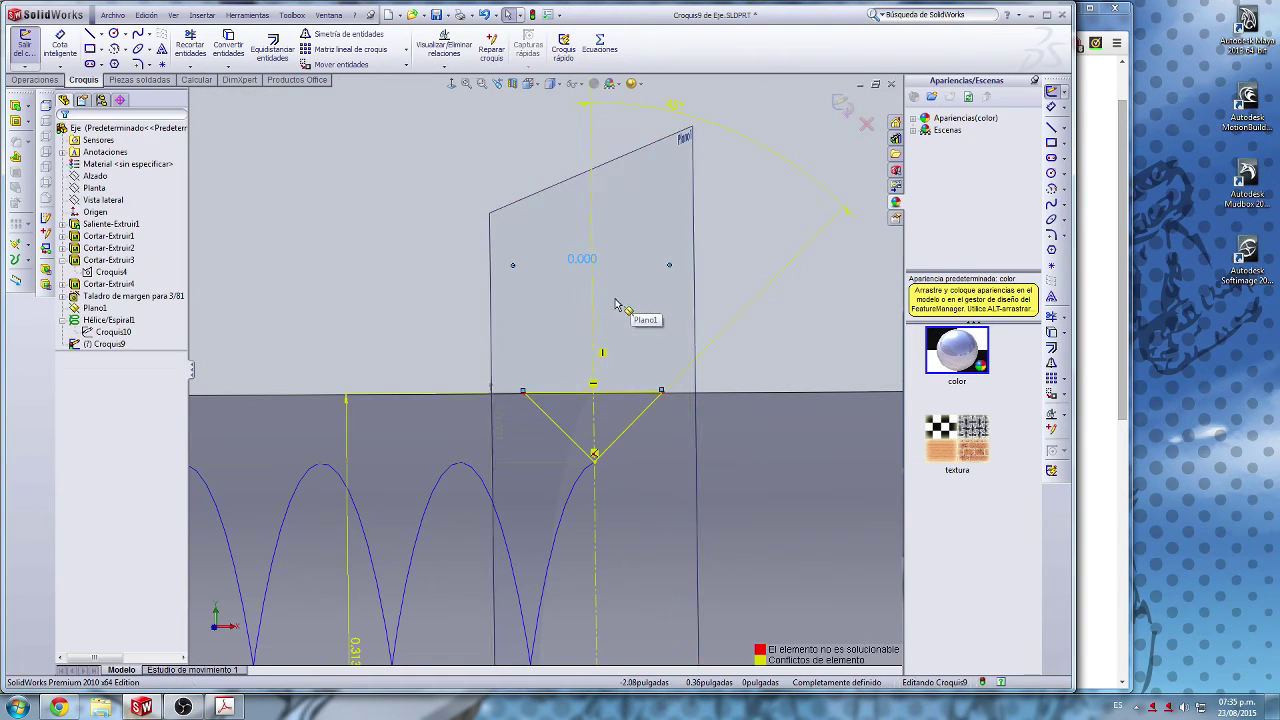
Step: Try to set the triangle's top width to 1/32 in, undoing each attempt
{"action": "left_click", "coordinate": [582, 262]}
{"action": "double_click", "coordinate": [582, 262]}
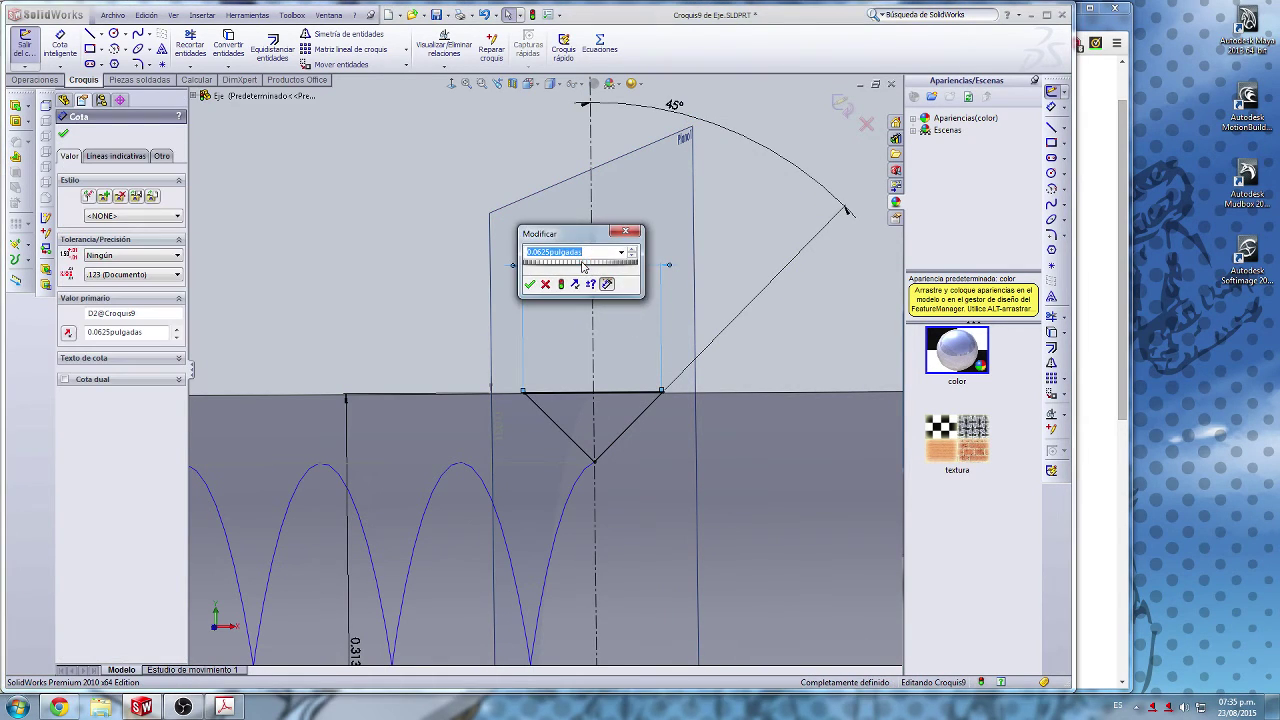
{"action": "type", "text": "1/32"}
{"action": "key", "text": "Return"}
{"action": "key", "text": "ctrl+z"}
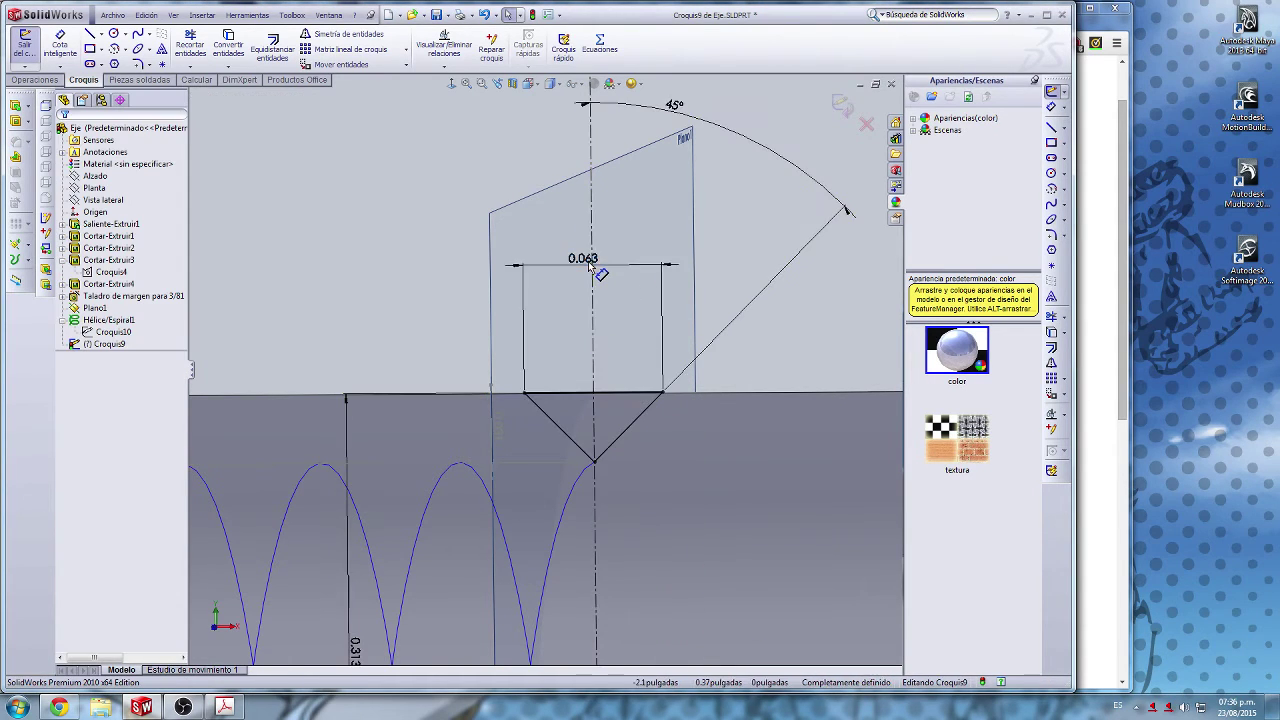
{"action": "double_click", "coordinate": [586, 262]}
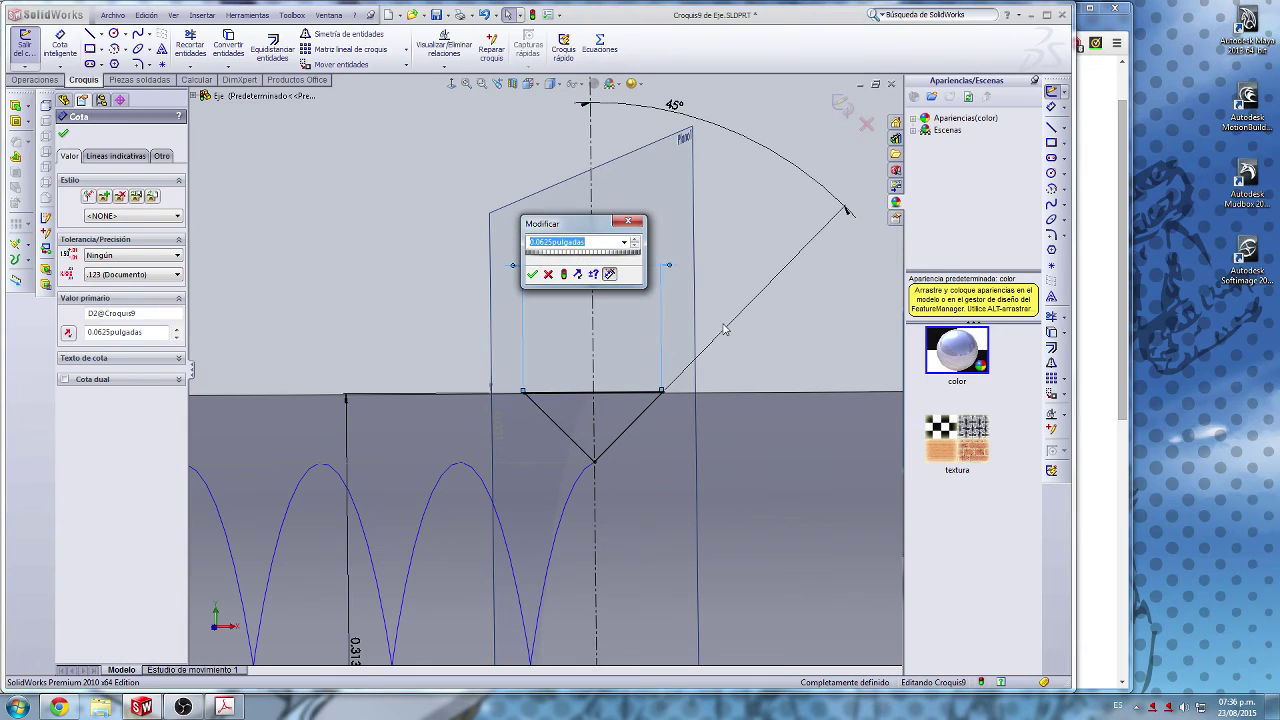
{"action": "type", "text": "1/32"}
{"action": "key", "text": "Return"}
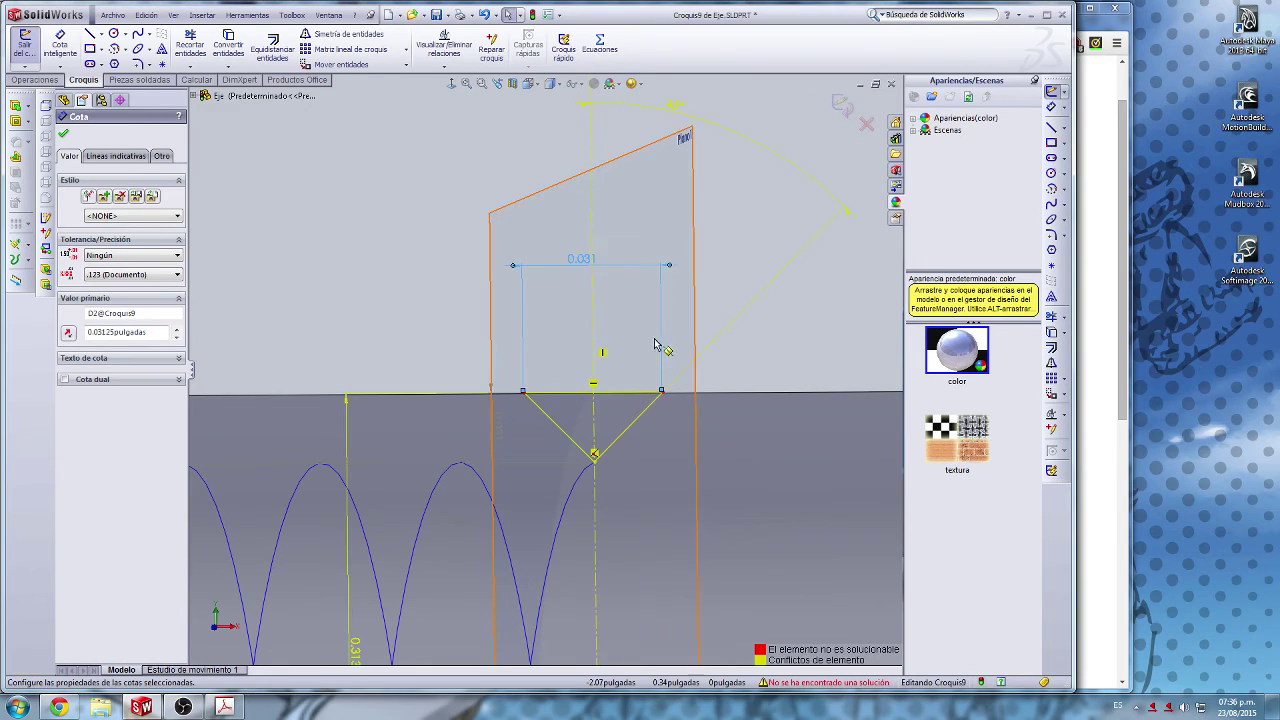
{"action": "key", "text": "ctrl+z"}
Step: Delete the triangle's top width dimension and the vertical dimension from its top edge to the shaft's centerline
{"action": "scroll", "coordinate": [677, 336], "scroll_direction": "up", "scroll_amount": 4}
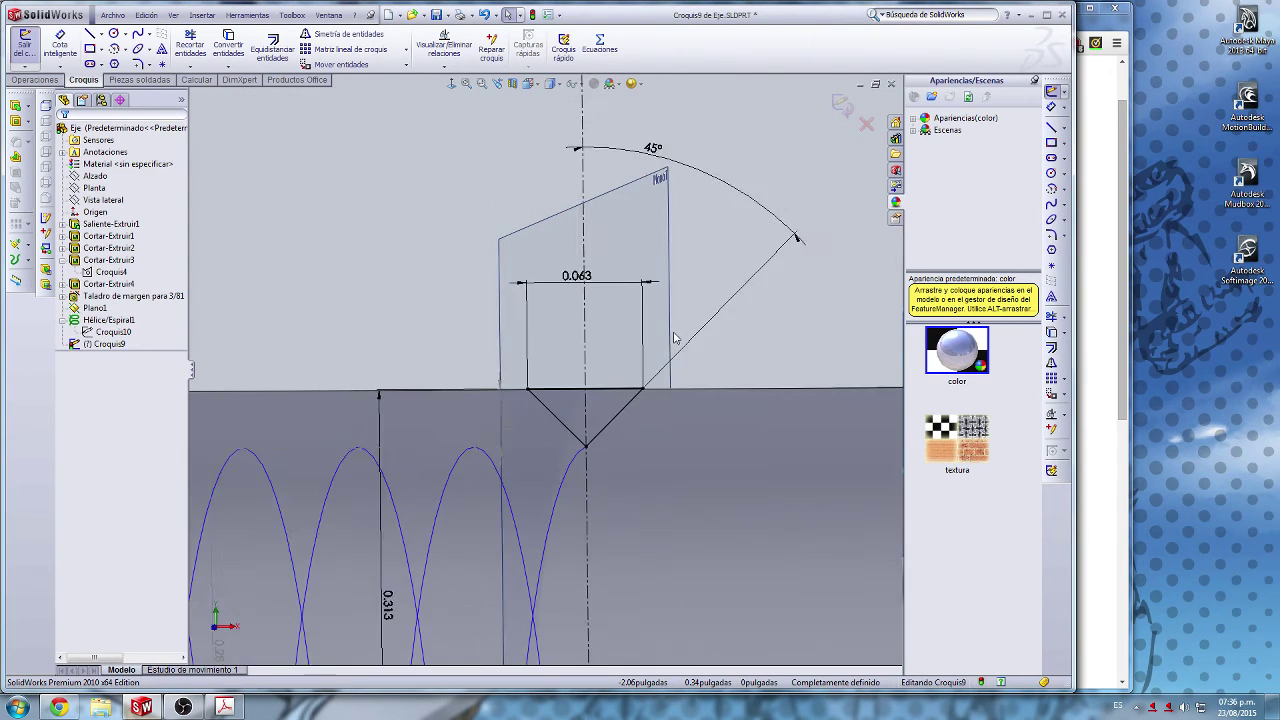
{"action": "scroll", "coordinate": [662, 349], "scroll_direction": "down", "scroll_amount": 2}
{"action": "scroll", "coordinate": [629, 354], "scroll_direction": "down", "scroll_amount": 2}
{"action": "scroll", "coordinate": [517, 437], "scroll_direction": "up", "scroll_amount": 3}
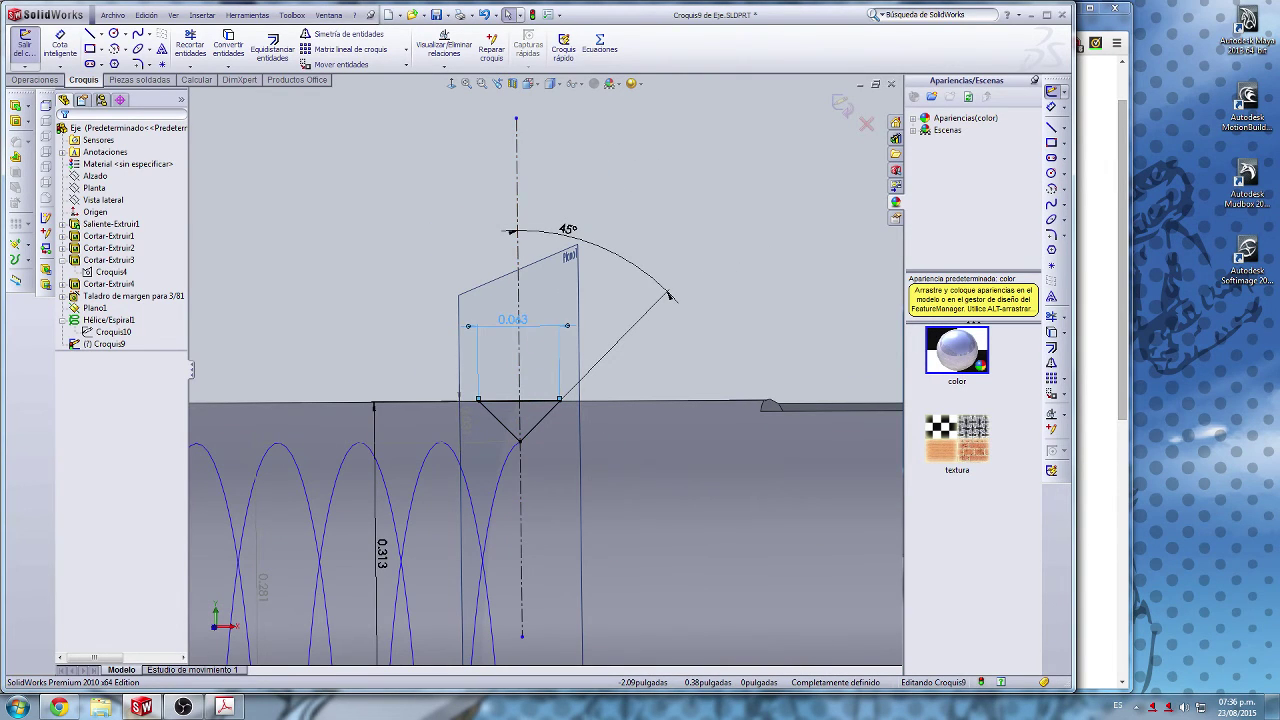
{"action": "left_click", "coordinate": [513, 320]}
{"action": "key", "text": "Delete"}
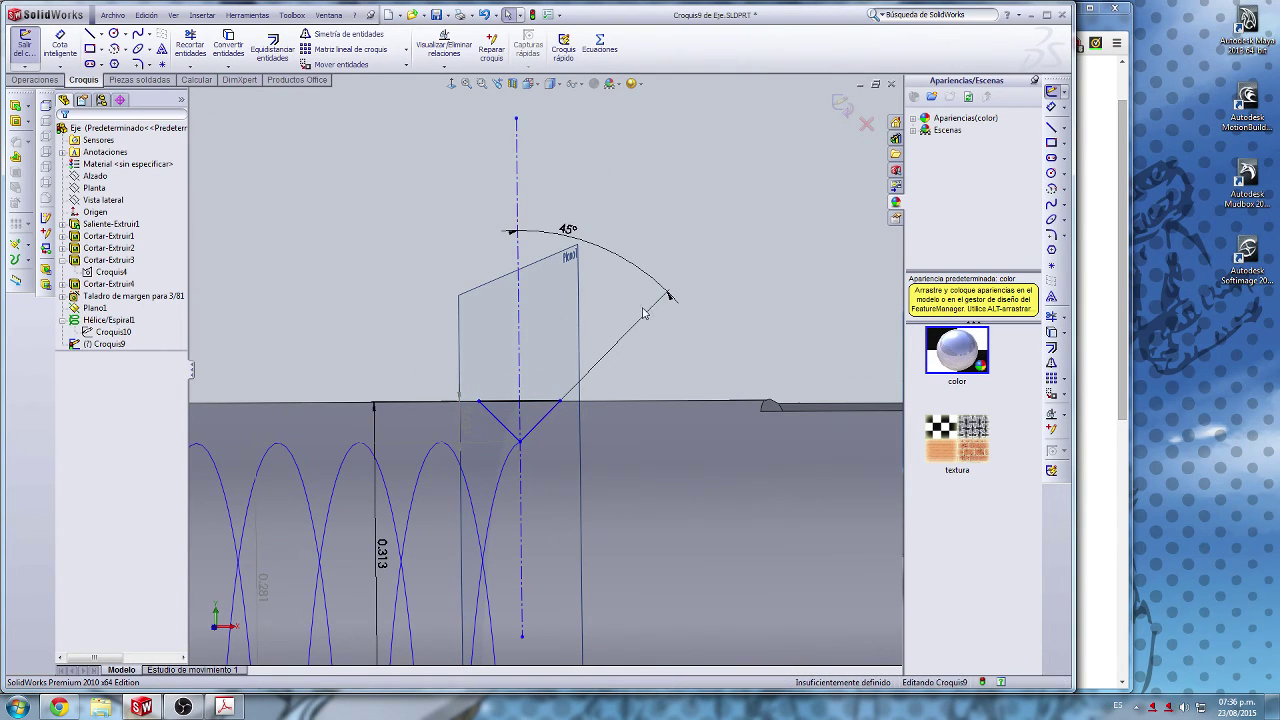
{"action": "left_click", "coordinate": [559, 402]}
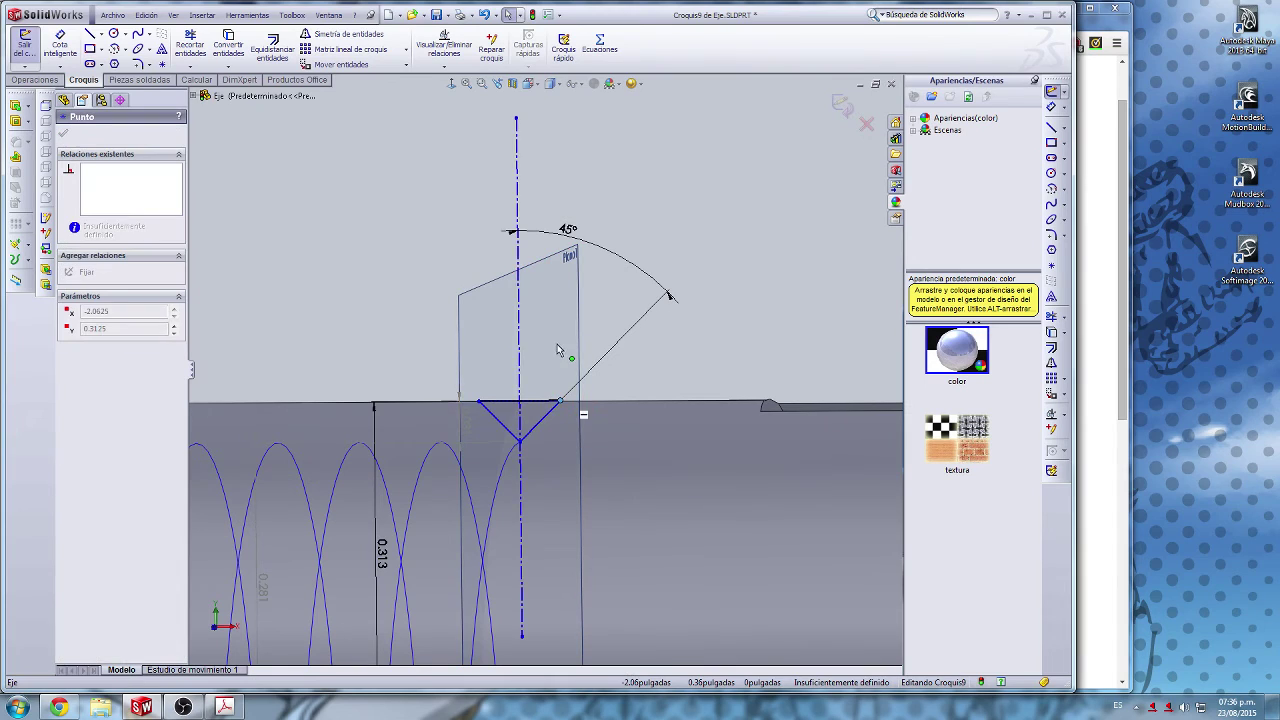
{"action": "left_click", "coordinate": [540, 401]}
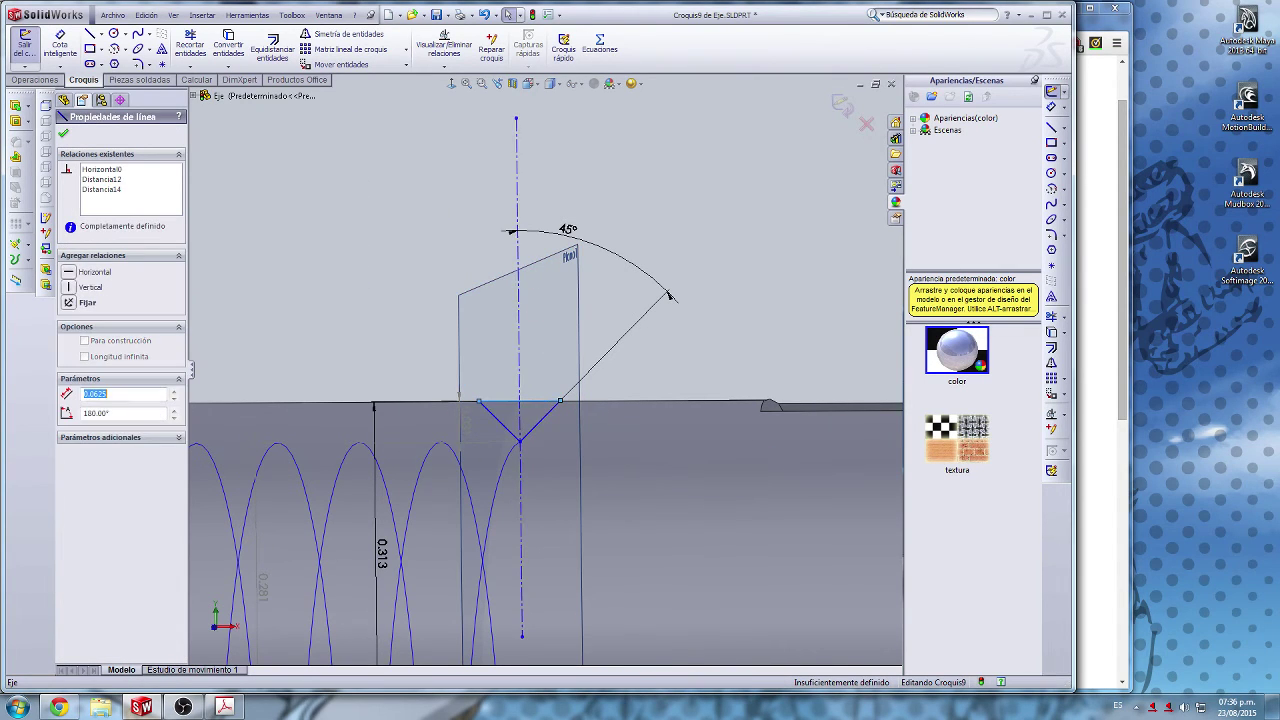
{"action": "scroll", "coordinate": [503, 411], "scroll_direction": "up", "scroll_amount": 5}
{"action": "left_click", "coordinate": [506, 414]}
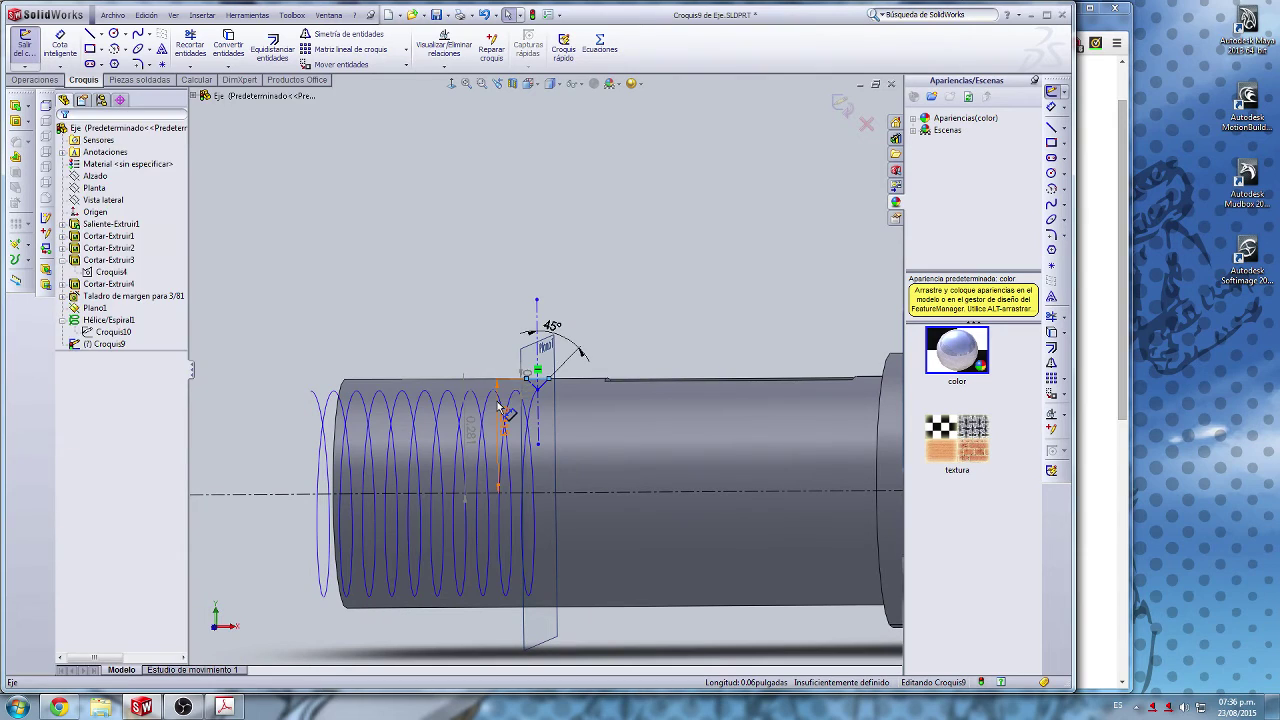
{"action": "key", "text": "Delete"}
Step: Delete the horizontal construction line along the shaft's axis from the profile sketch, including its associated relations
{"action": "scroll", "coordinate": [533, 480], "scroll_direction": "down", "scroll_amount": 4}
{"action": "scroll", "coordinate": [535, 439], "scroll_direction": "down", "scroll_amount": 3}
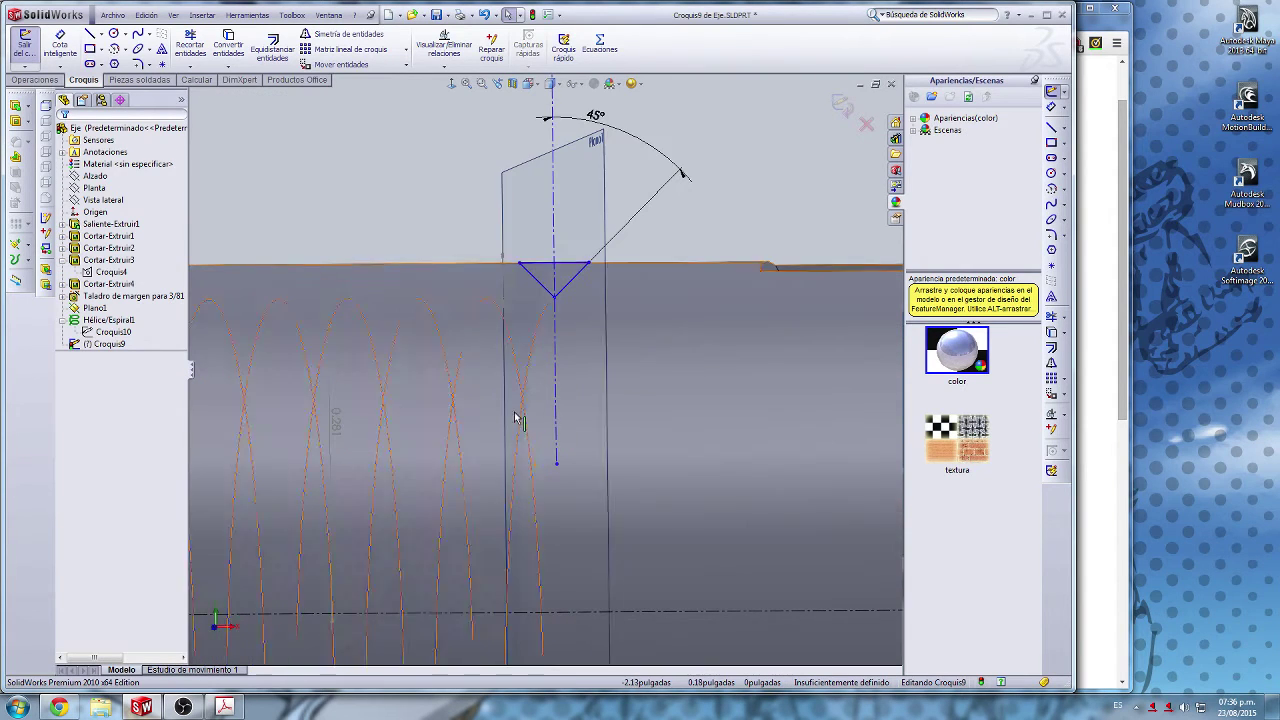
{"action": "left_click", "coordinate": [604, 624]}
{"action": "key", "text": "Delete"}
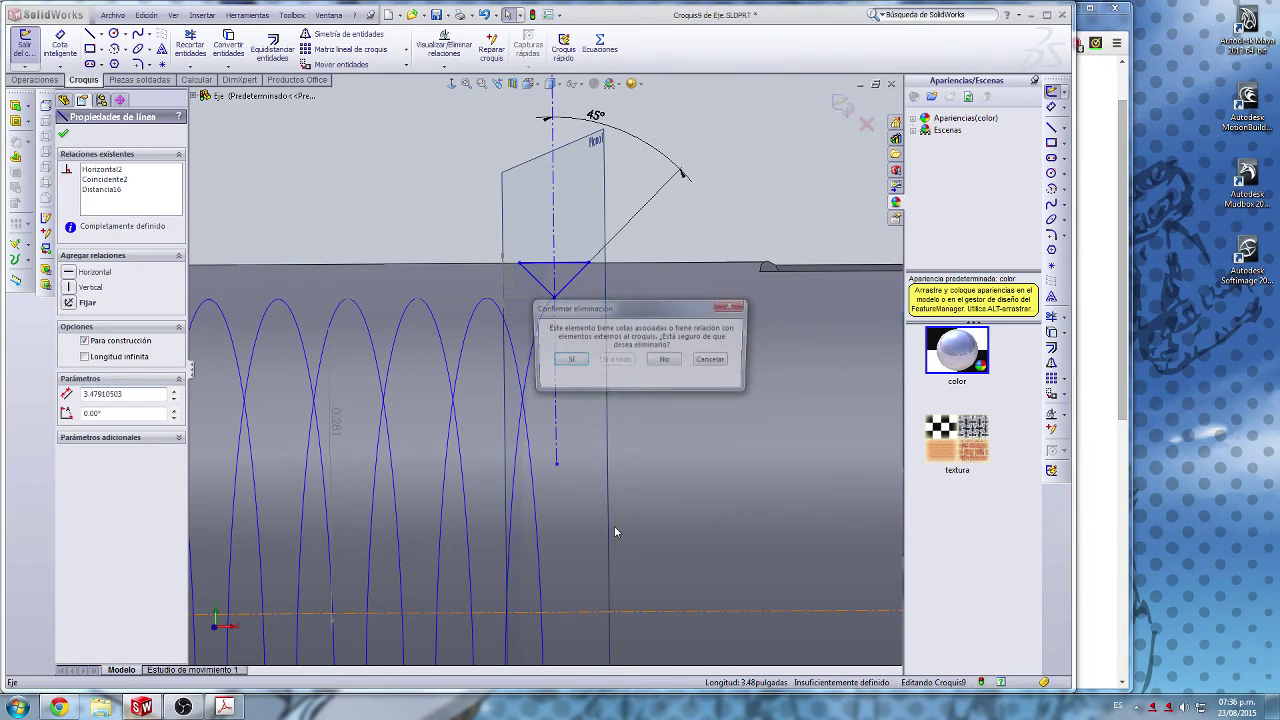
{"action": "left_click", "coordinate": [567, 366]}
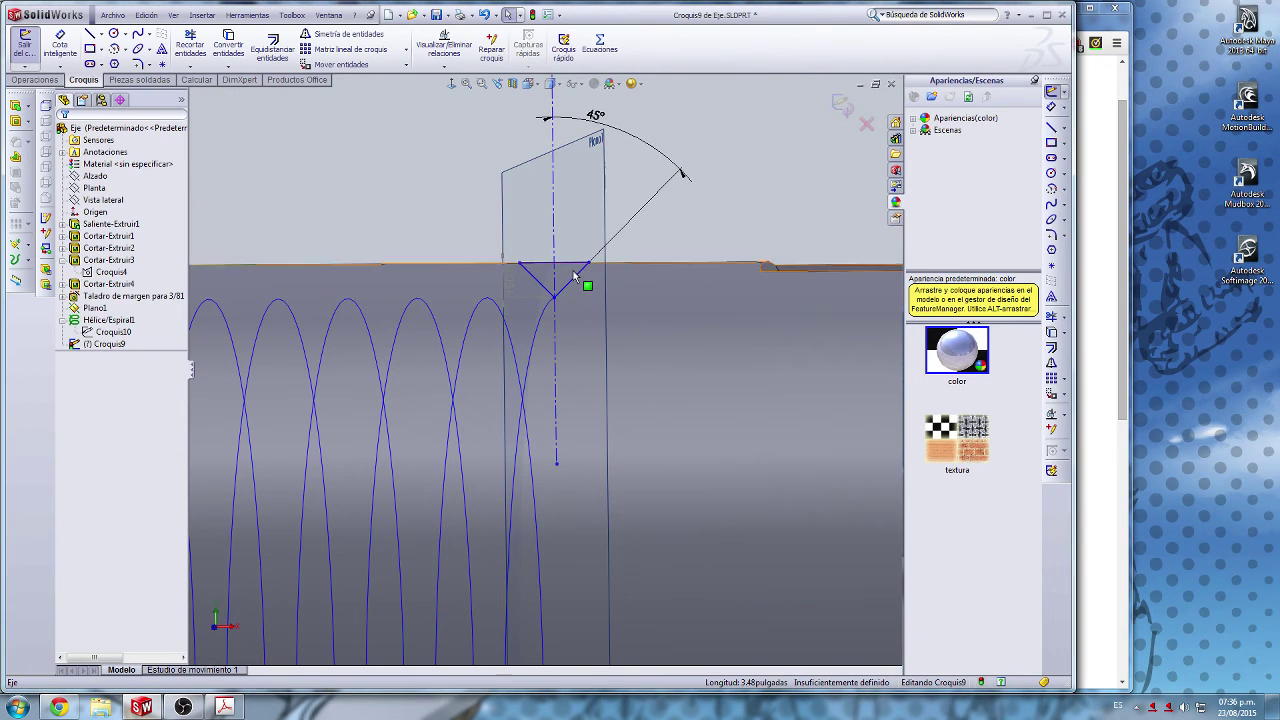
Step: Move the triangle's lower vertex toward the threaded end of the shaft, to about X -2.15 in, Y 0.26 in
{"action": "left_click_drag", "start_coordinate": [555, 297], "coordinate": [680, 309]}
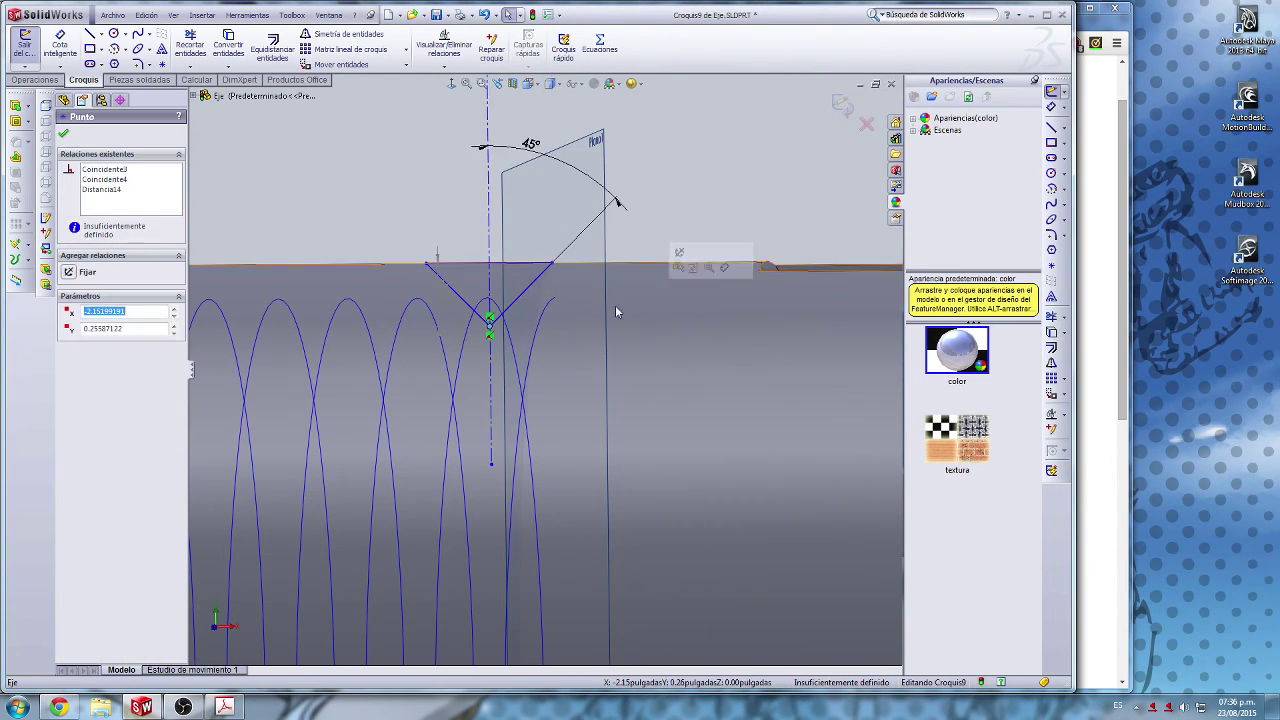
{"action": "scroll", "coordinate": [543, 374], "scroll_direction": "up", "scroll_amount": 2}
{"action": "scroll", "coordinate": [542, 358], "scroll_direction": "down", "scroll_amount": 7}
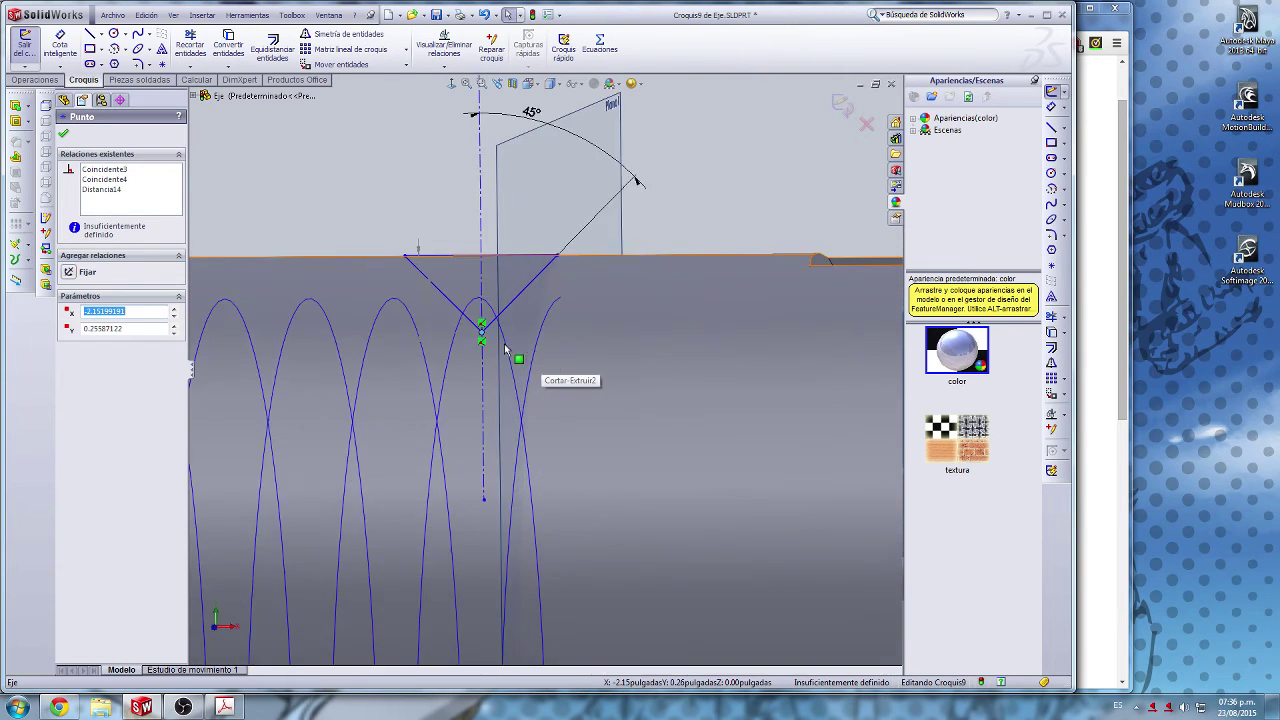
Step: Move the triangle's lower vertex up along the vertical construction line to about X -2.16 in, Y 0.28 in
{"action": "mouse_move", "coordinate": [503, 343]}
{"action": "left_mouse_down"}
{"action": "mouse_move", "coordinate": [480, 271]}
{"action": "mouse_move", "coordinate": [500, 336]}
{"action": "left_mouse_up"}
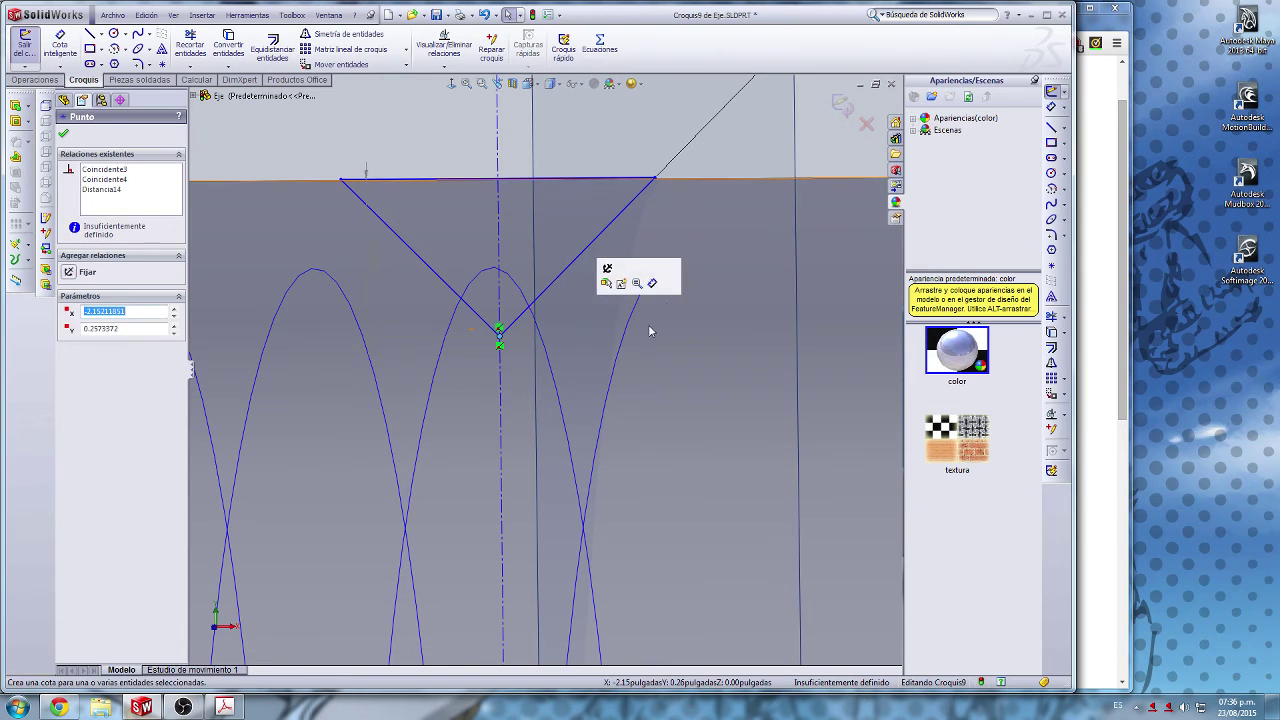
{"action": "left_click", "coordinate": [577, 122]}
{"action": "left_click", "coordinate": [501, 337]}
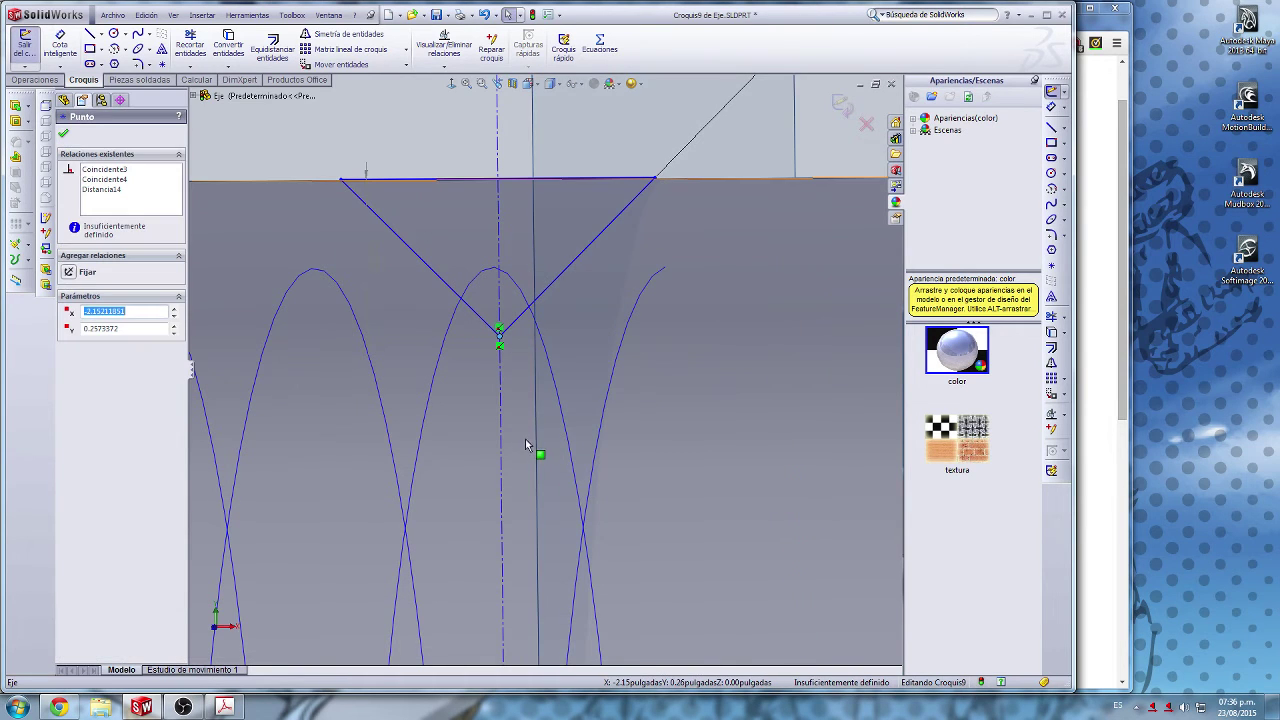
{"action": "middle_click_drag", "start_coordinate": [527, 446], "coordinate": [574, 417]}
{"action": "scroll", "coordinate": [531, 463], "scroll_direction": "up", "scroll_amount": 6}
{"action": "scroll", "coordinate": [415, 415], "scroll_direction": "down", "scroll_amount": 5}
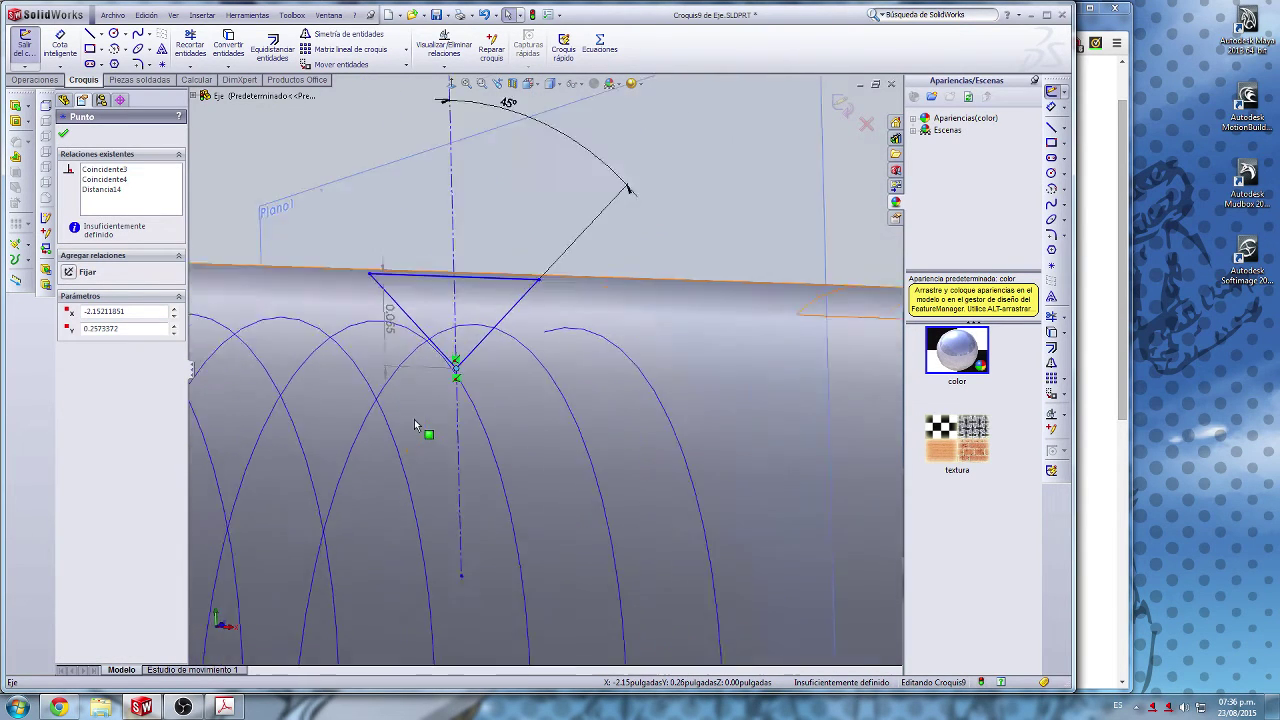
{"action": "scroll", "coordinate": [590, 330], "scroll_direction": "up", "scroll_amount": 2}
{"action": "left_click_drag", "start_coordinate": [535, 326], "coordinate": [514, 173]}
{"action": "middle_click_drag", "start_coordinate": [681, 312], "coordinate": [623, 327]}
{"action": "scroll", "coordinate": [623, 327], "scroll_direction": "up", "scroll_amount": 5}
{"action": "scroll", "coordinate": [624, 331], "scroll_direction": "down", "scroll_amount": 5}
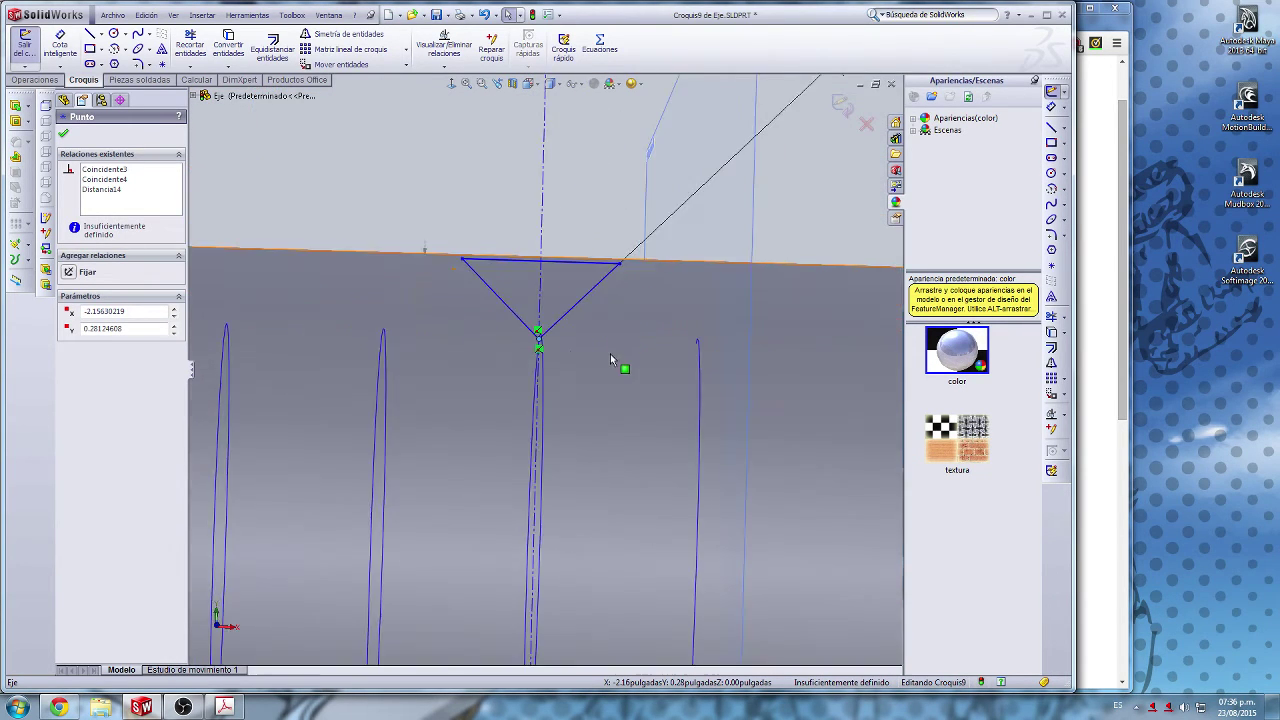
Step: Move the triangle's lower vertex close to the helix's end point, at about X -2.10 in, Y 0.28 in
{"action": "left_click_drag", "start_coordinate": [540, 345], "coordinate": [745, 342]}
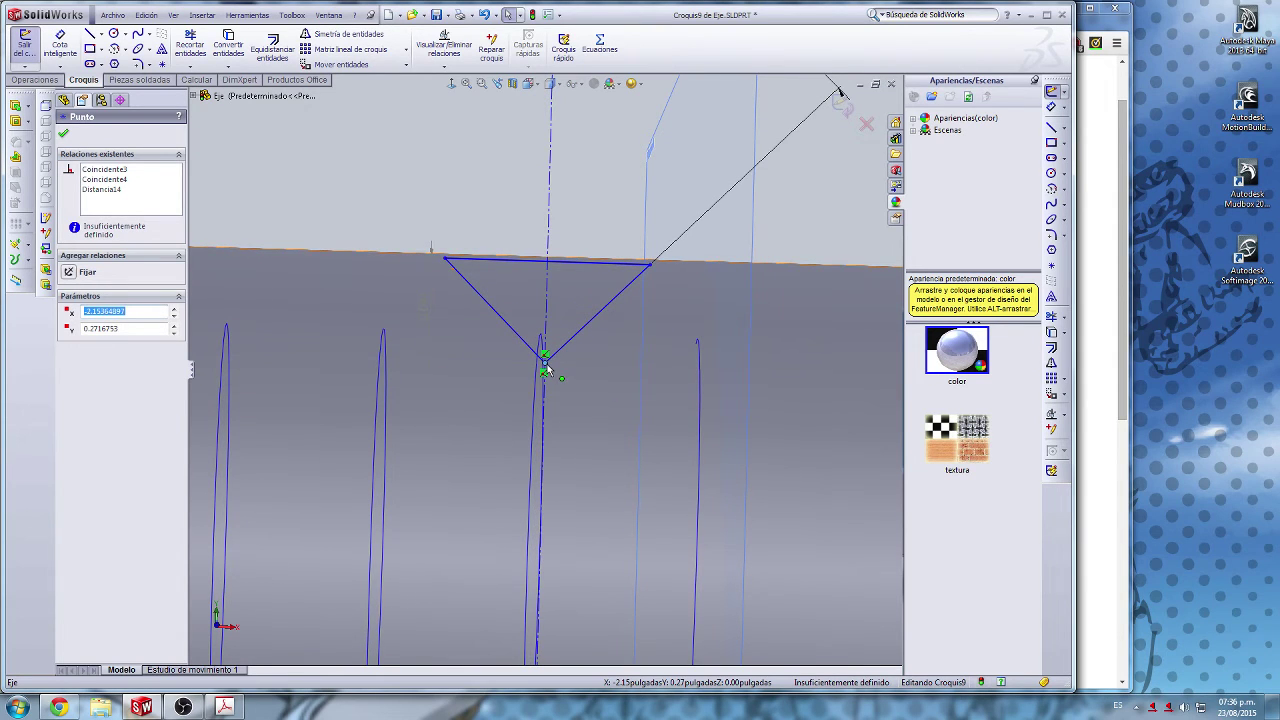
{"action": "left_click_drag", "start_coordinate": [547, 369], "coordinate": [697, 365]}
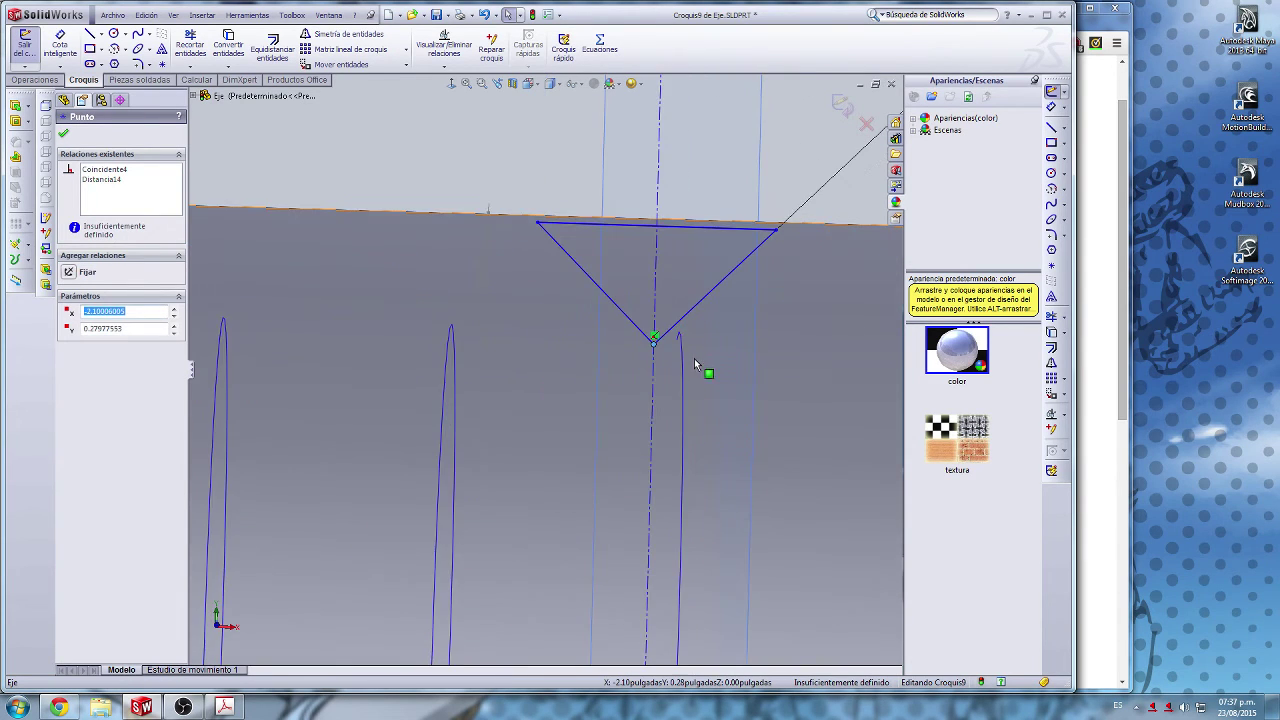
Step: Add a Pierce (Perforar) relation between the triangle's lower vertex and the helix
{"action": "scroll", "coordinate": [697, 365], "scroll_direction": "down", "scroll_amount": 2}
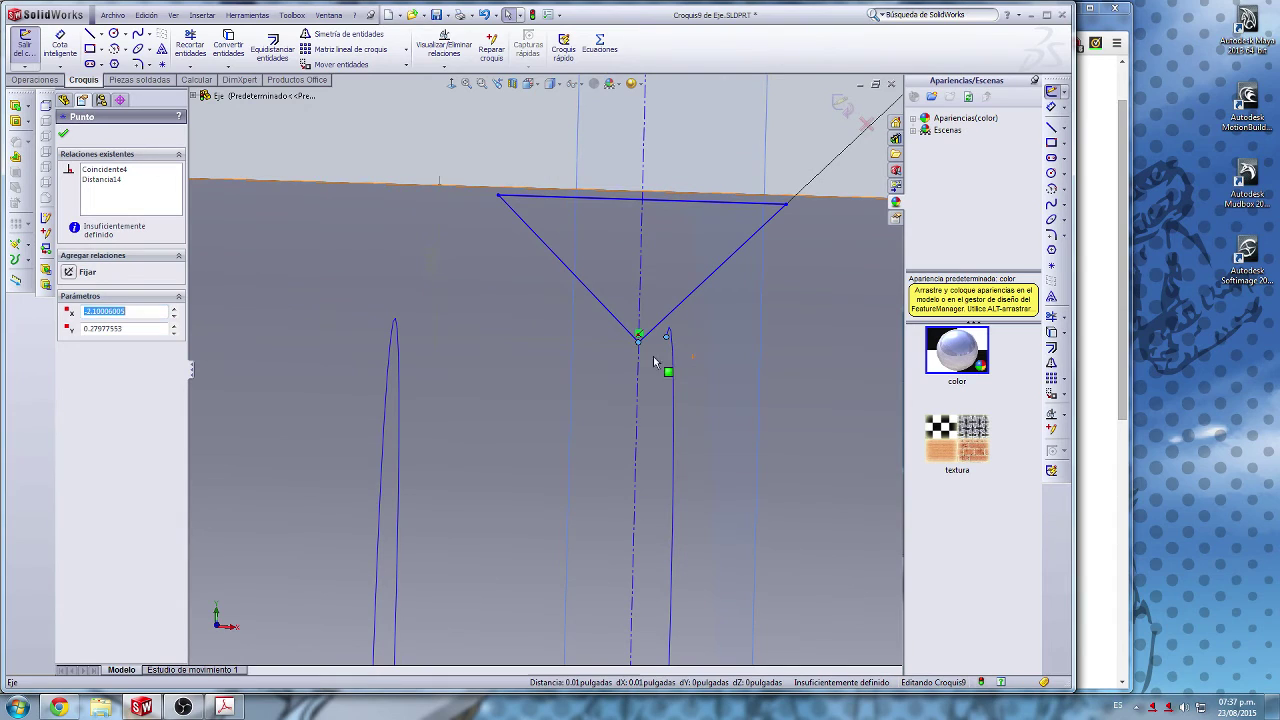
{"action": "left_click", "coordinate": [693, 358]}
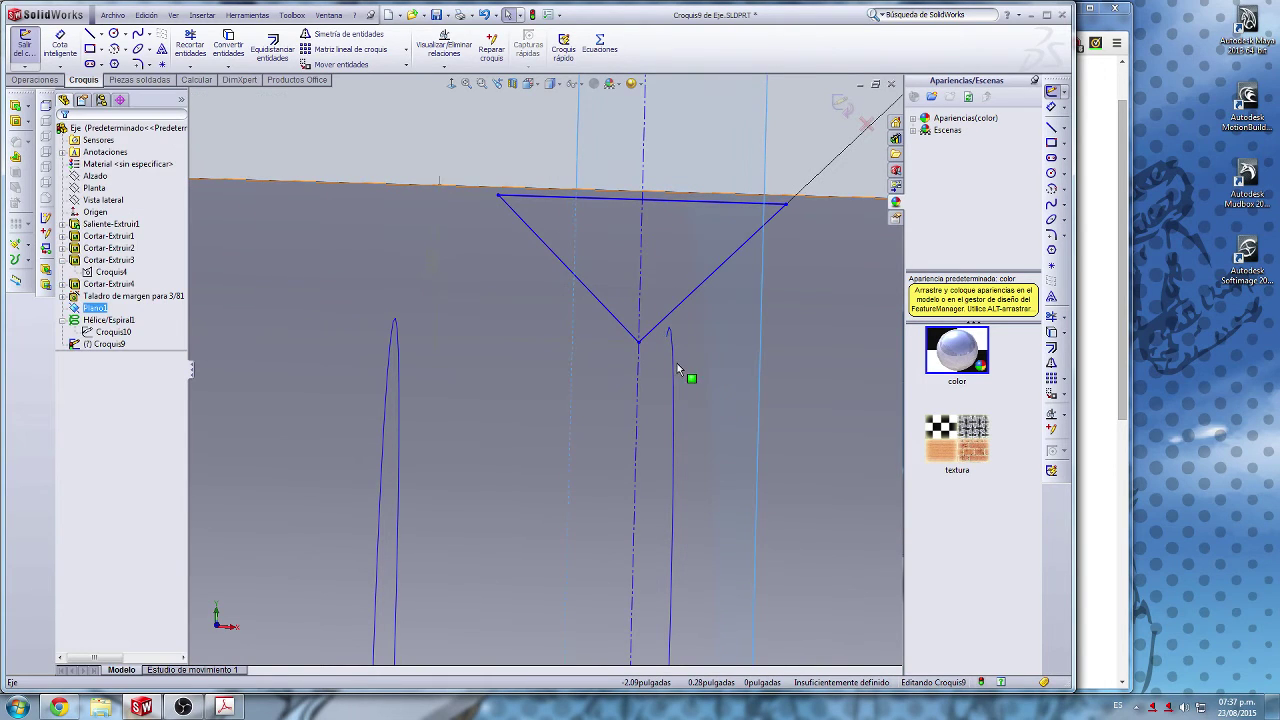
{"action": "left_click", "coordinate": [674, 363]}
{"action": "left_click", "coordinate": [637, 340], "text": "ctrl"}
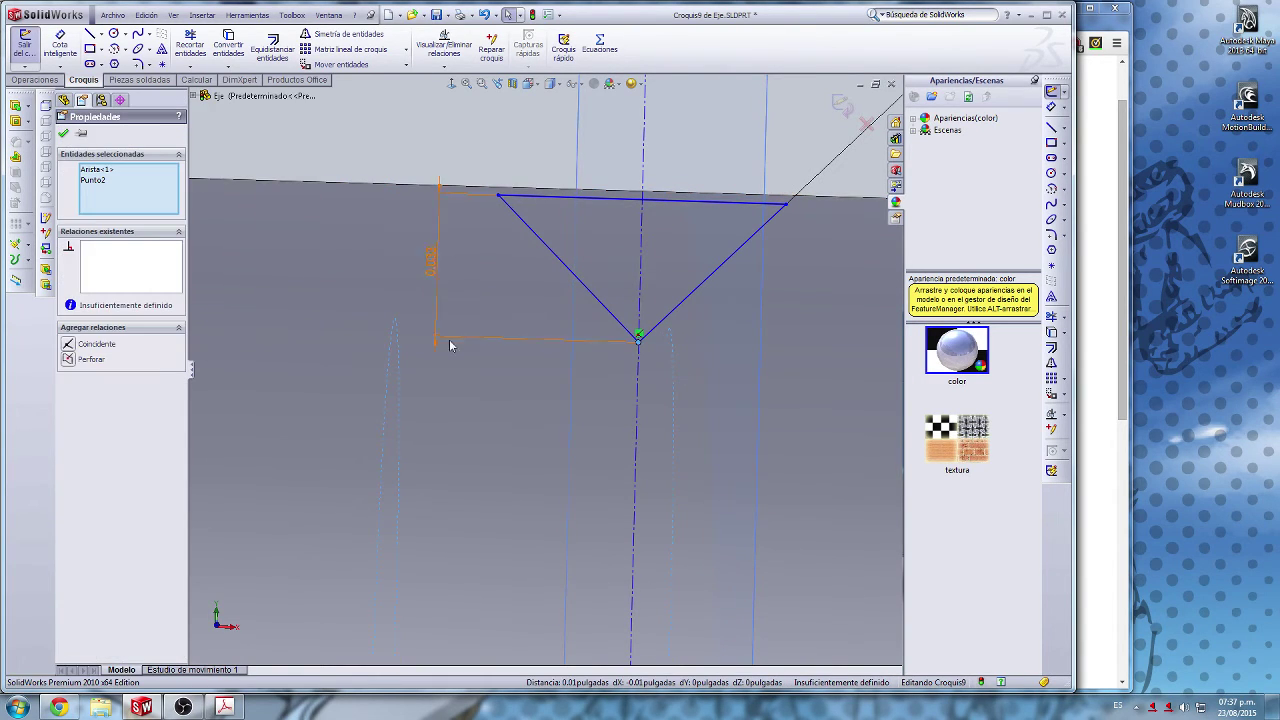
{"action": "left_click", "coordinate": [69, 362]}
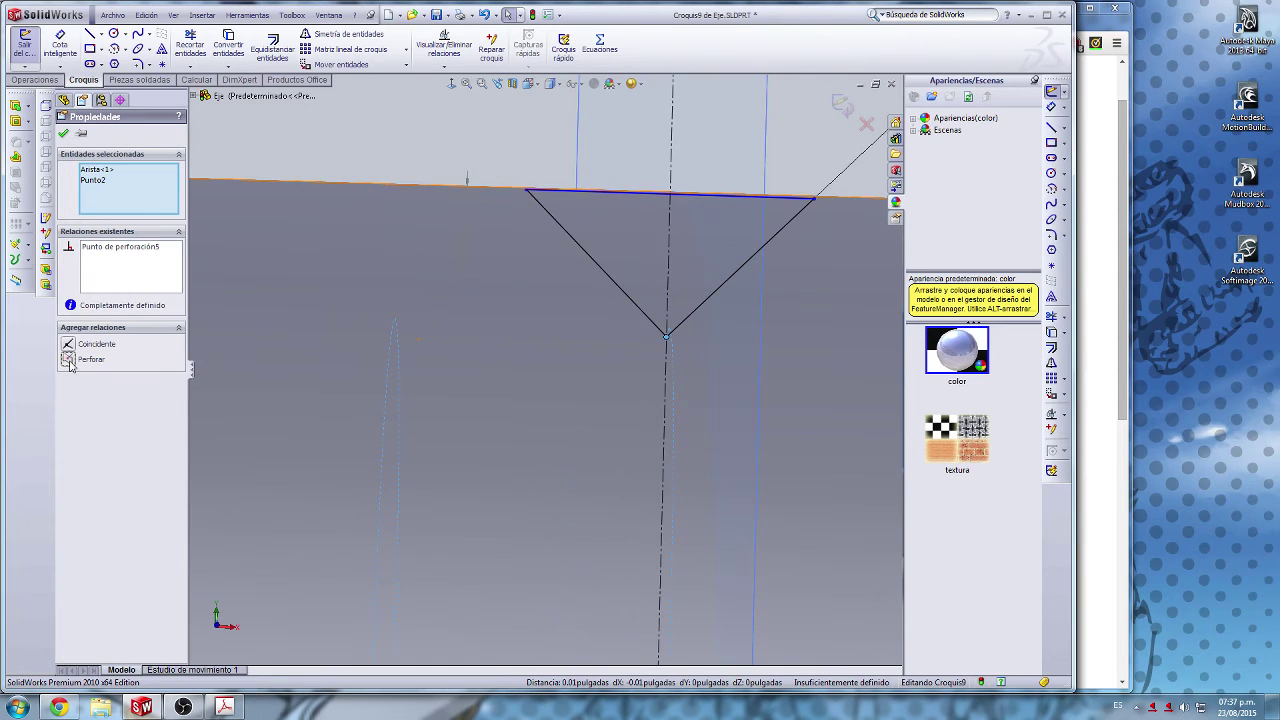
Step: Try to dimension the triangle's top edge at 1/16 in, picking the vertical construction line as second reference
{"action": "mouse_move", "coordinate": [725, 347]}
{"action": "middle_mouse_down"}
{"action": "mouse_move", "coordinate": [679, 336]}
{"action": "mouse_move", "coordinate": [513, 401]}
{"action": "mouse_move", "coordinate": [549, 377]}
{"action": "middle_mouse_up"}
{"action": "scroll", "coordinate": [562, 331], "scroll_direction": "up", "scroll_amount": 5}
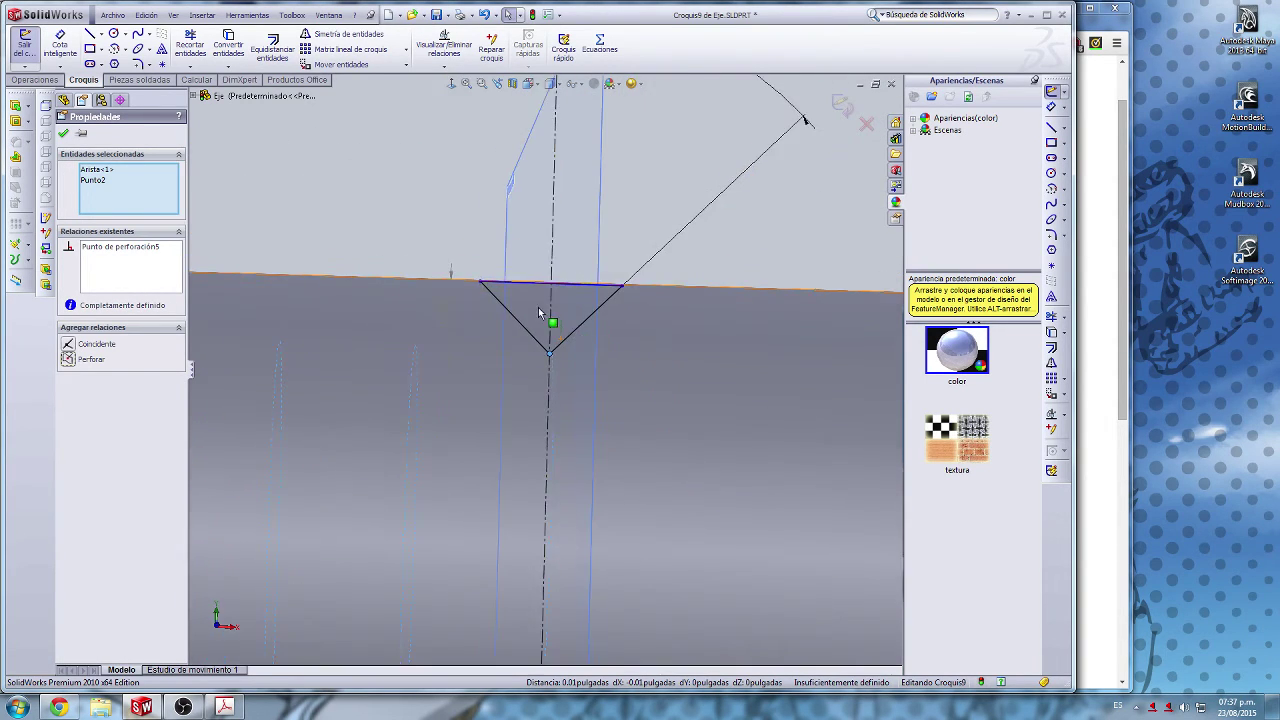
{"action": "scroll", "coordinate": [560, 276], "scroll_direction": "down", "scroll_amount": 3}
{"action": "left_click", "coordinate": [1051, 106]}
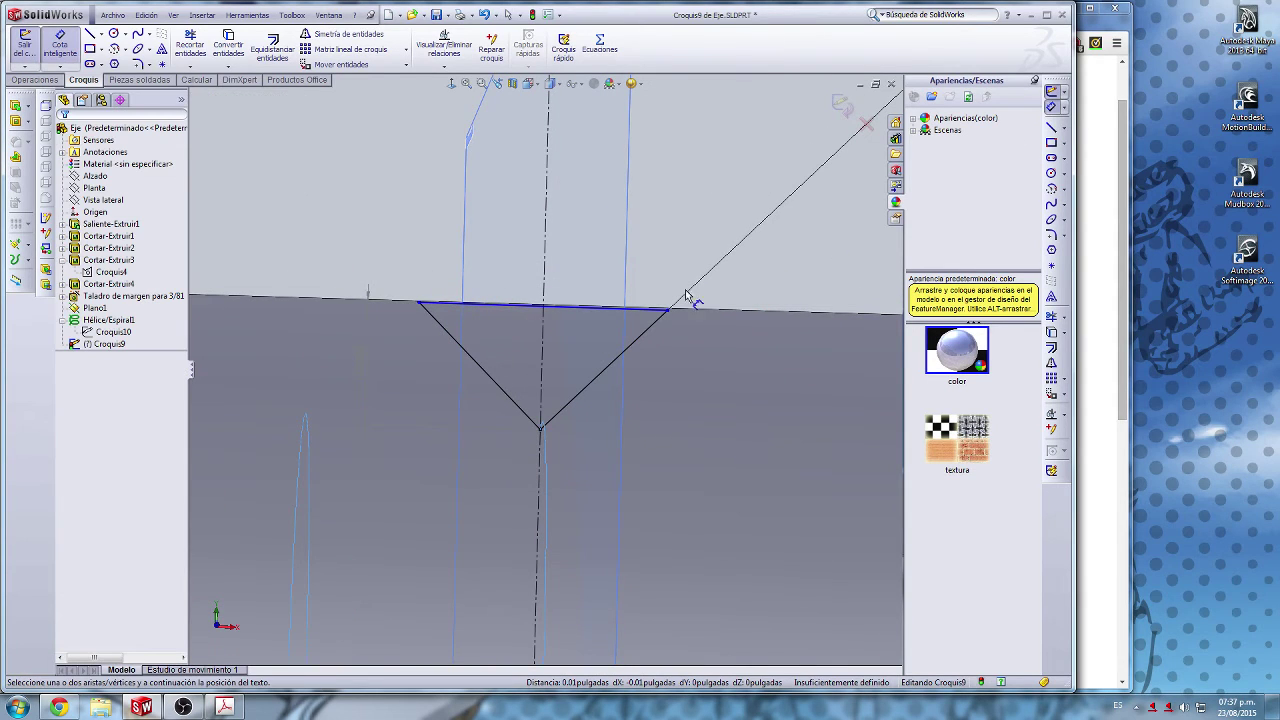
{"action": "left_click", "coordinate": [622, 310]}
{"action": "left_click", "coordinate": [547, 215]}
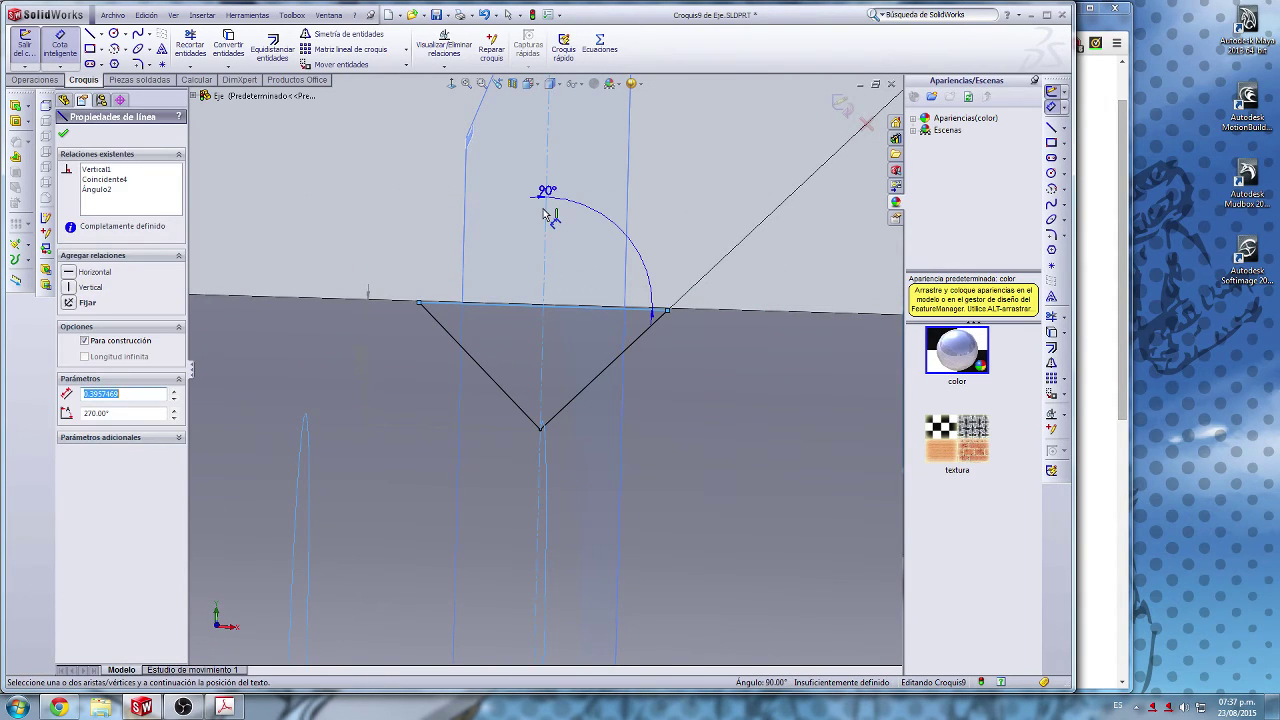
{"action": "type", "text": "1/16"}
{"action": "key", "text": "Return"}
{"action": "scroll", "coordinate": [655, 308], "scroll_direction": "up", "scroll_amount": 6}
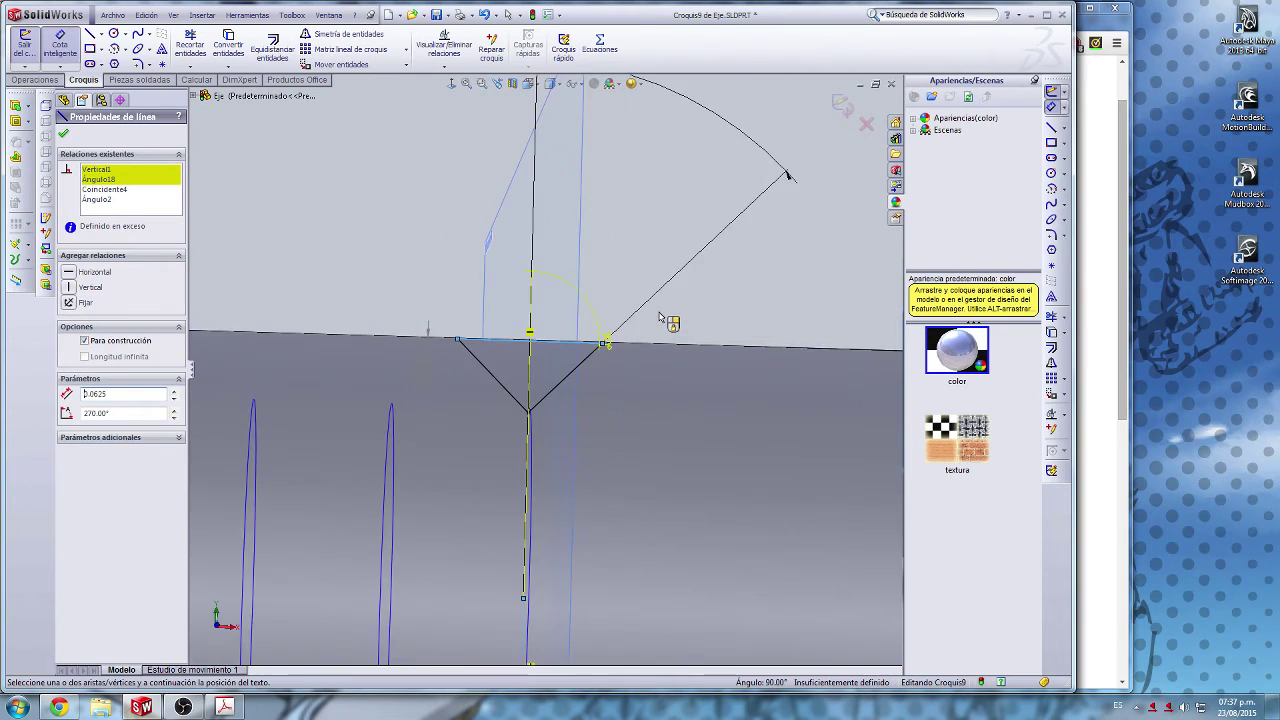
{"action": "scroll", "coordinate": [540, 400], "scroll_direction": "down", "scroll_amount": 8}
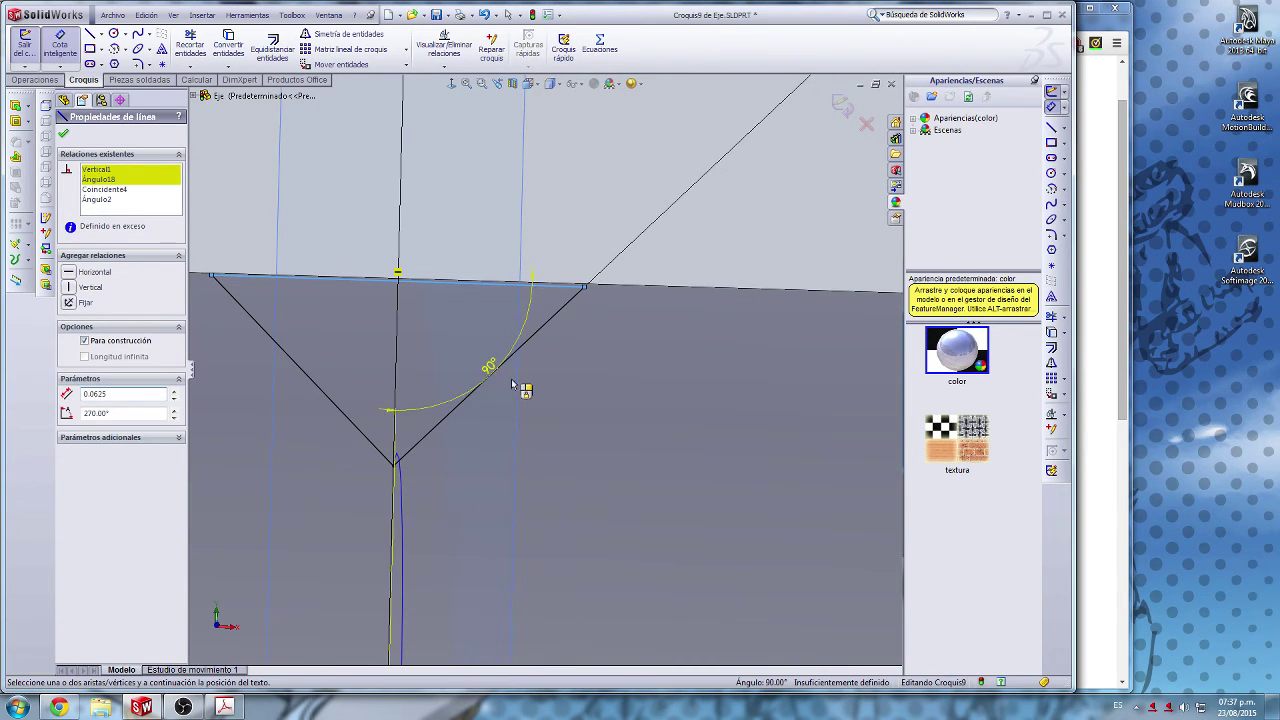
{"action": "key", "text": "Escape"}
{"action": "scroll", "coordinate": [462, 175], "scroll_direction": "down", "scroll_amount": 2}
{"action": "scroll", "coordinate": [463, 198], "scroll_direction": "up", "scroll_amount": 4}
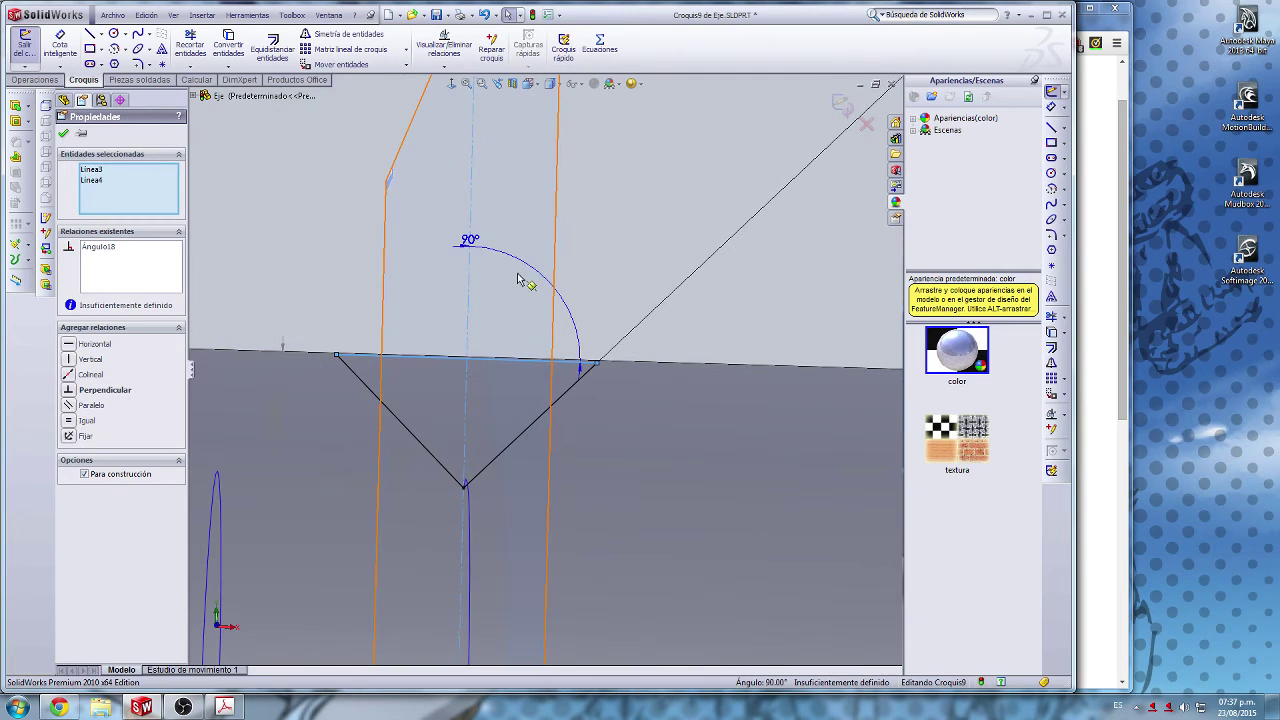
{"action": "left_click", "coordinate": [63, 135]}
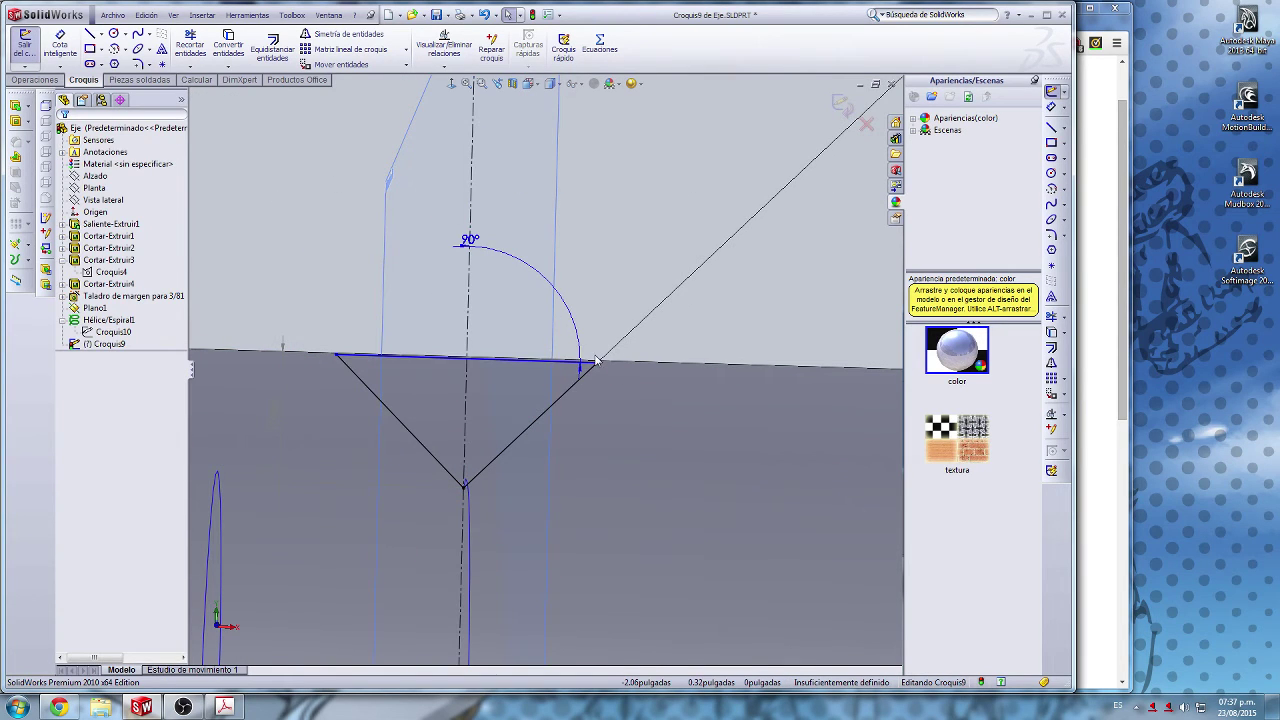
Step: Pull the triangle's upper corner outward and delete the angle dimension between its top edge and the vertical construction line
{"action": "left_click_drag", "start_coordinate": [600, 368], "coordinate": [702, 266]}
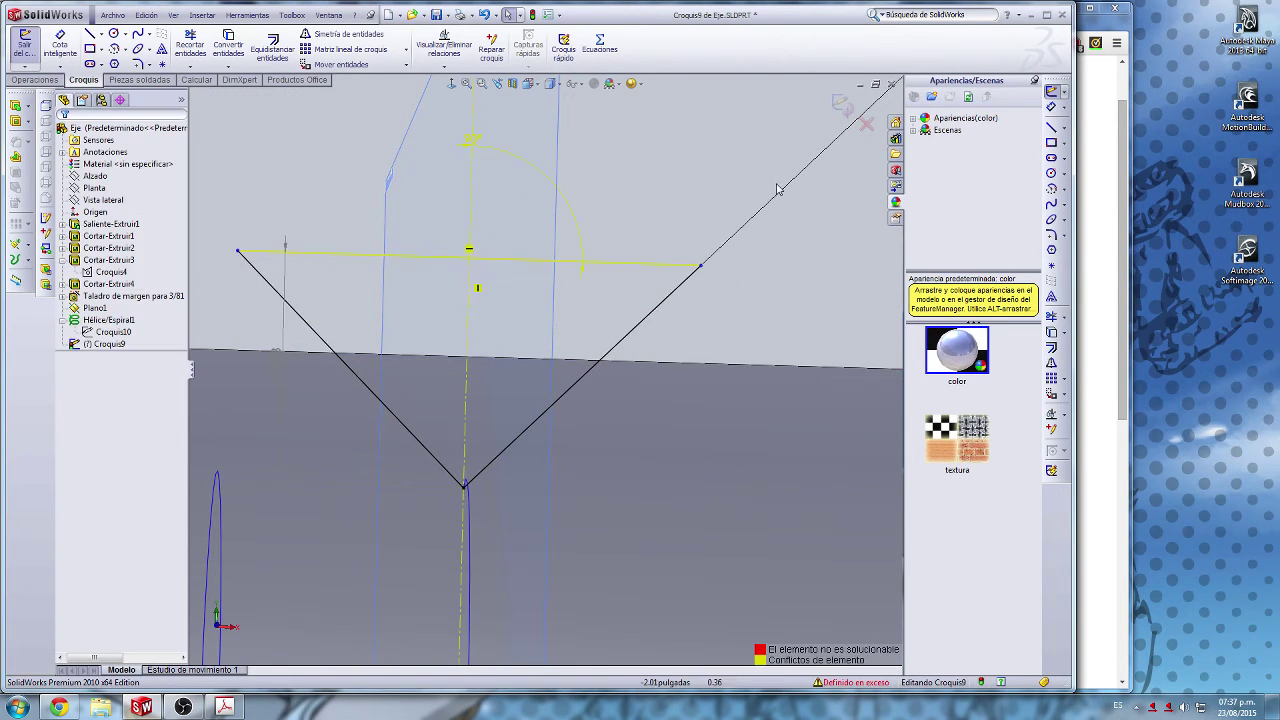
{"action": "scroll", "coordinate": [655, 255], "scroll_direction": "up", "scroll_amount": 5}
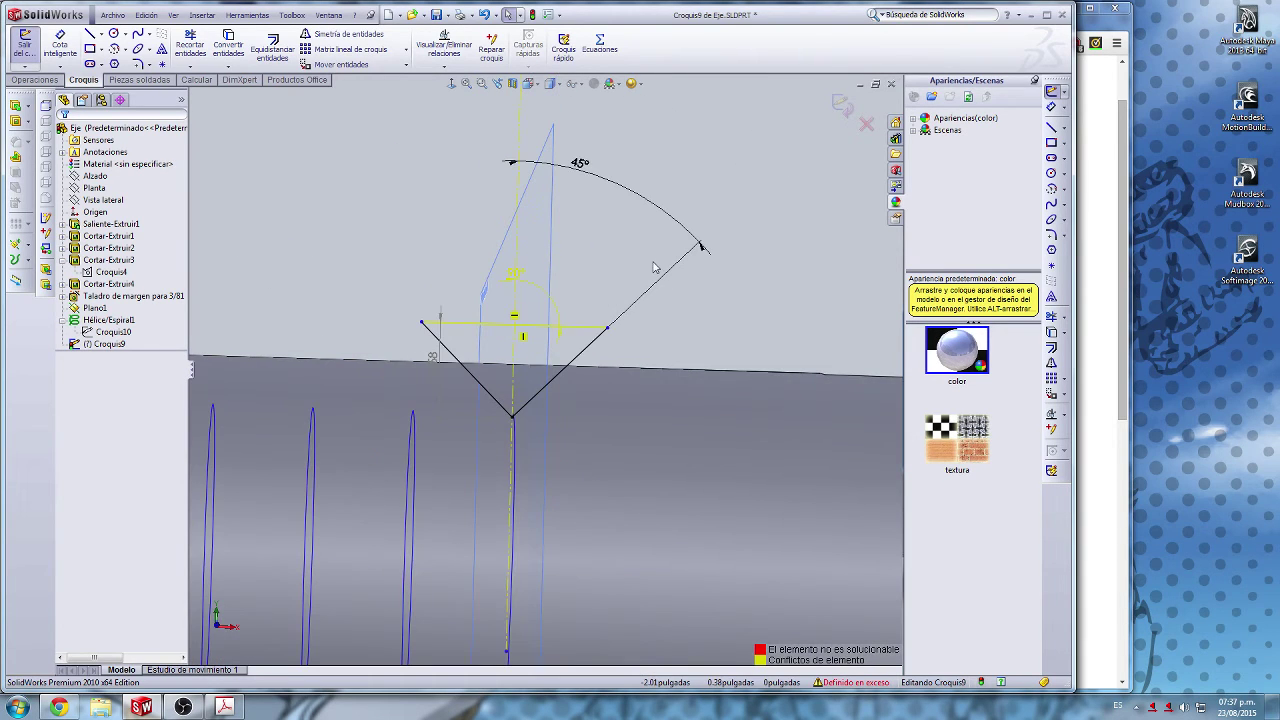
{"action": "scroll", "coordinate": [543, 470], "scroll_direction": "up", "scroll_amount": 5}
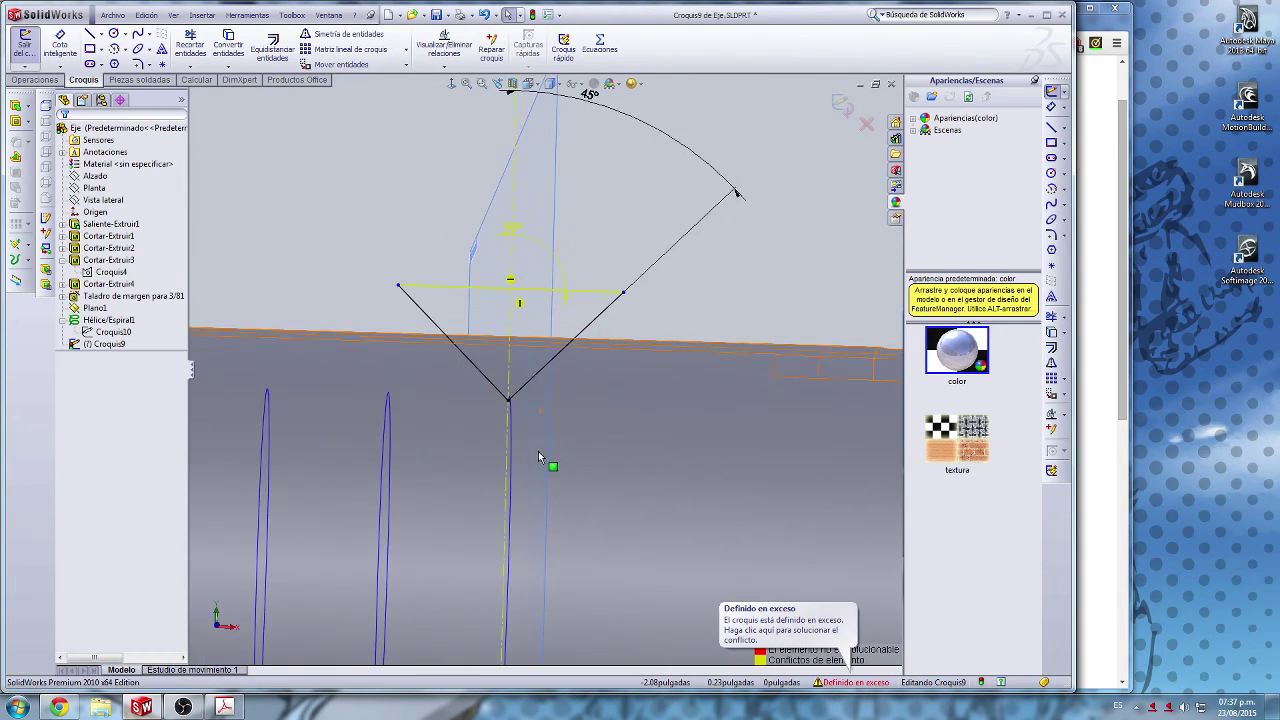
{"action": "scroll", "coordinate": [545, 500], "scroll_direction": "up", "scroll_amount": 5}
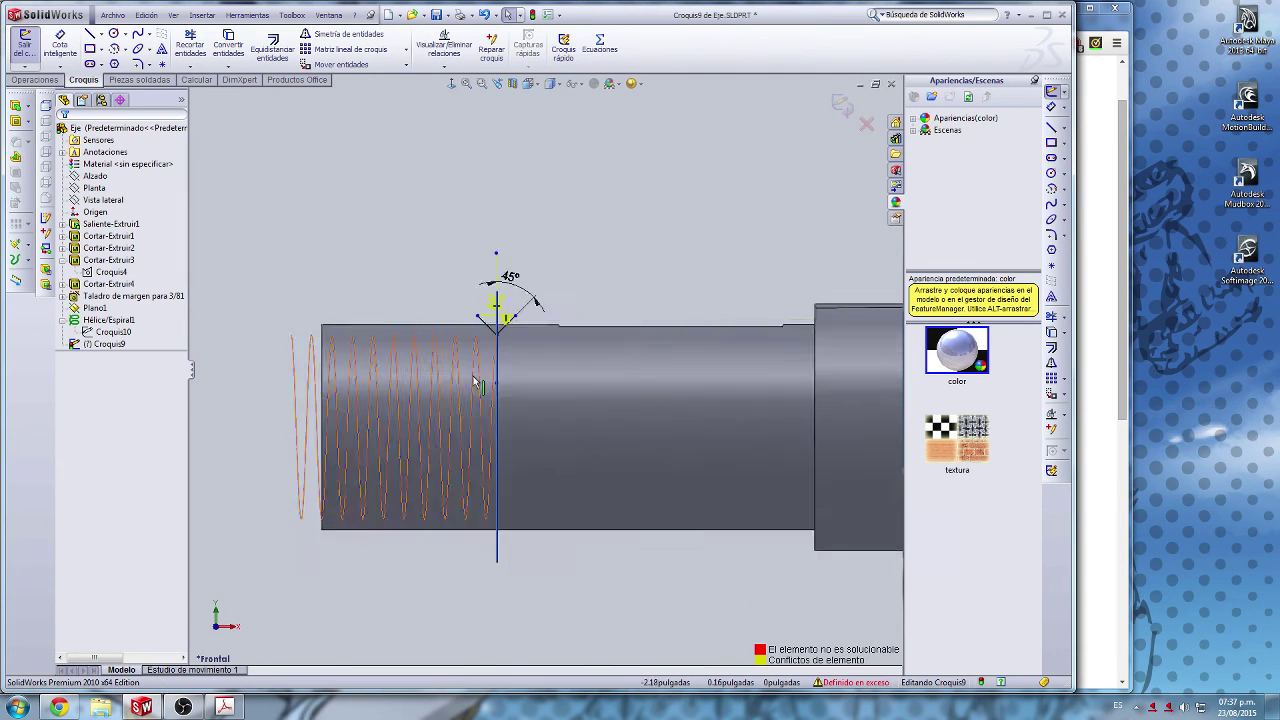
{"action": "scroll", "coordinate": [563, 307], "scroll_direction": "down", "scroll_amount": 5}
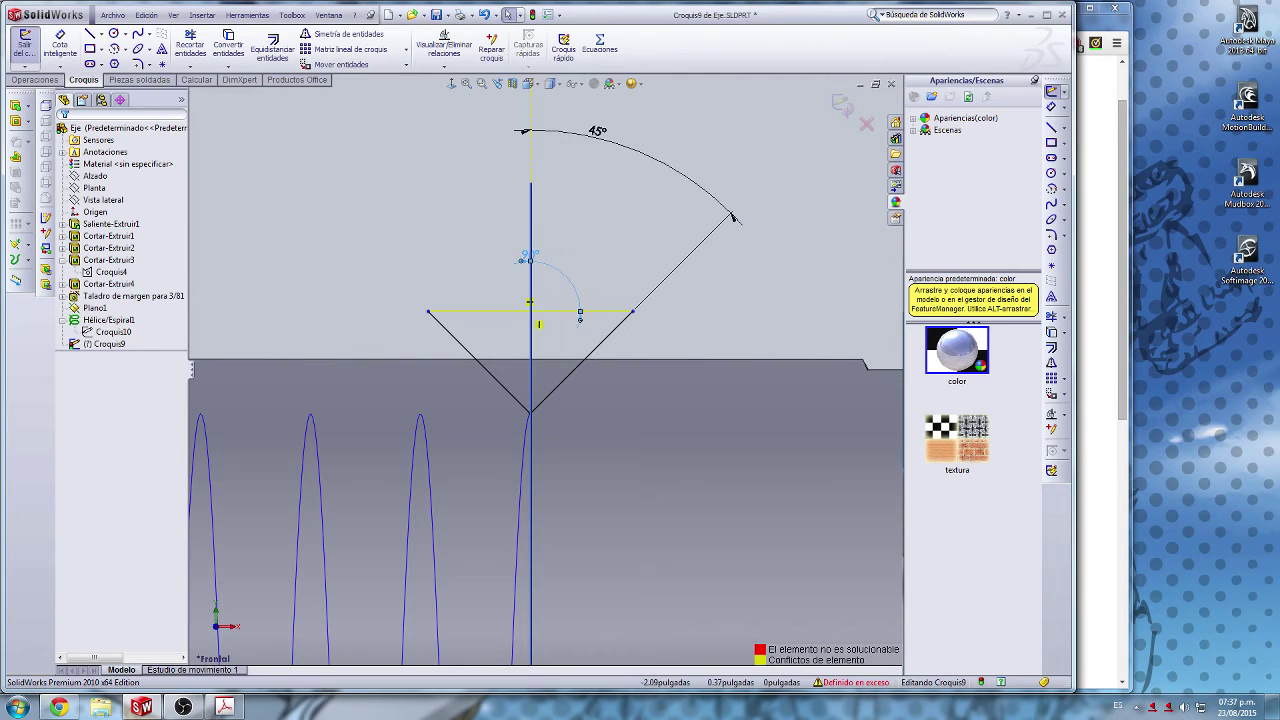
{"action": "key", "text": "Delete"}
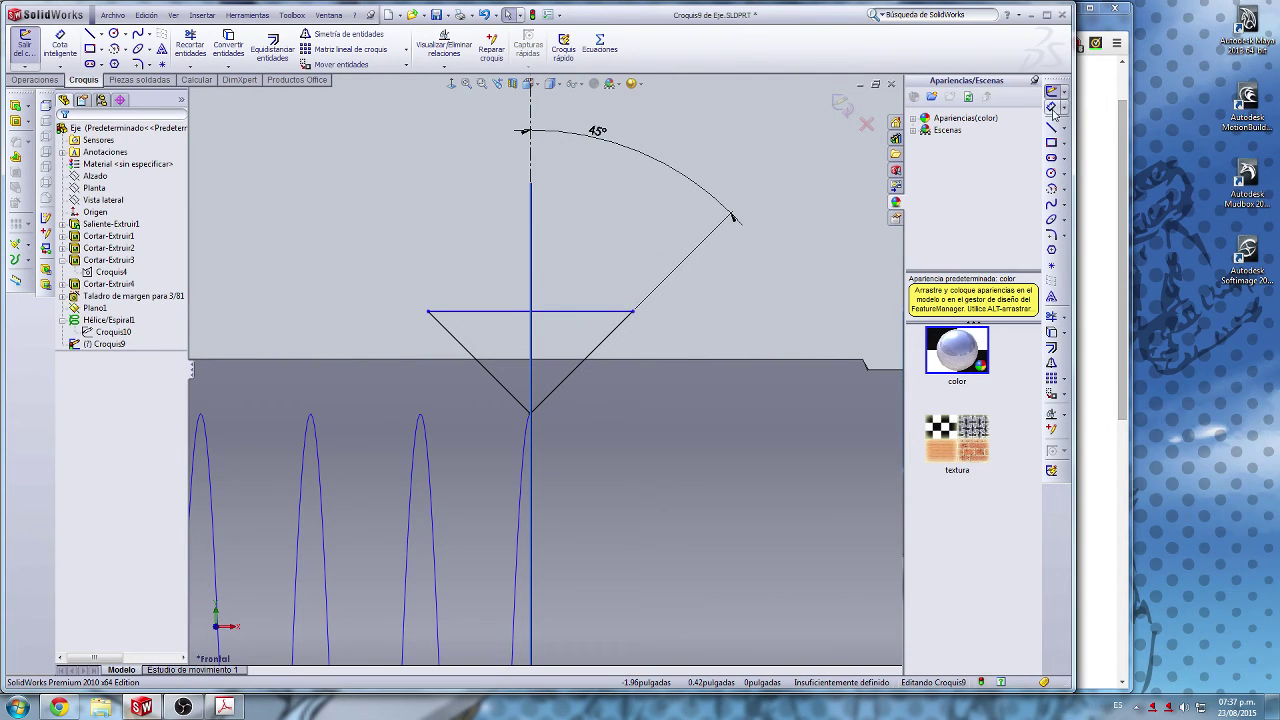
Step: Dimension the triangle's top width at 1/16 in and exit the profile sketch
{"action": "left_click", "coordinate": [1051, 107]}
{"action": "left_click", "coordinate": [560, 314]}
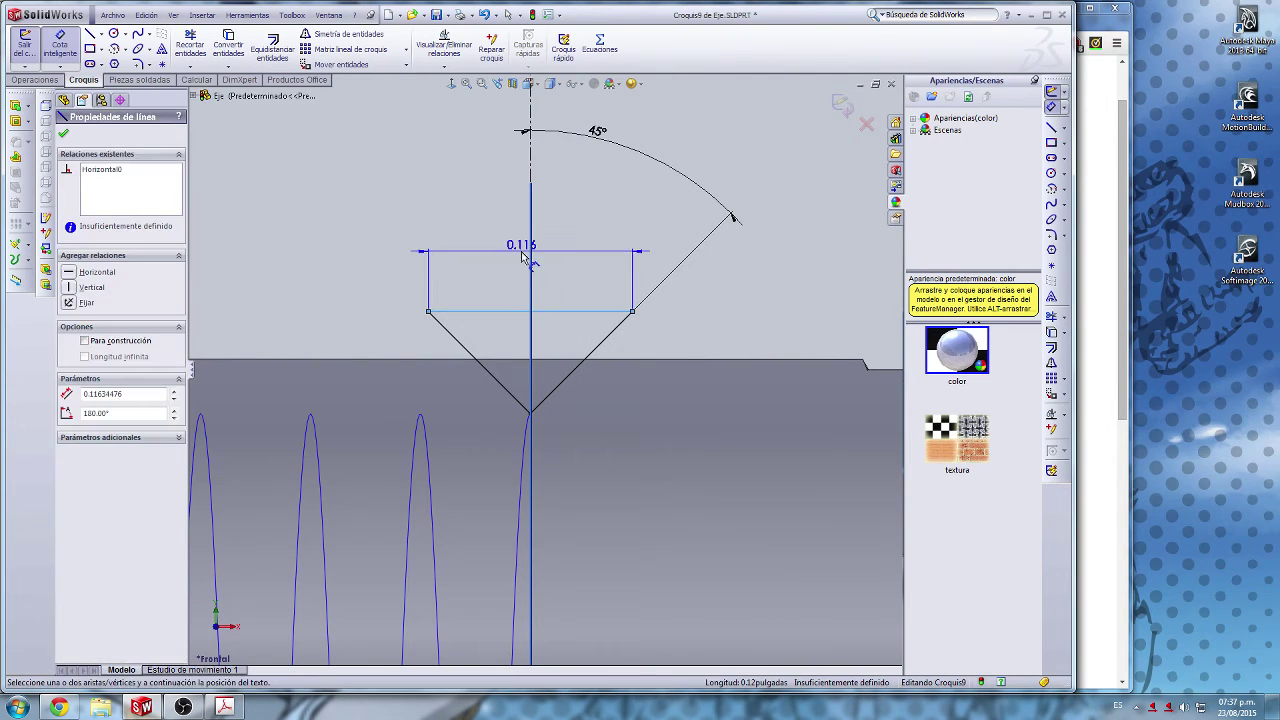
{"action": "left_click", "coordinate": [522, 252]}
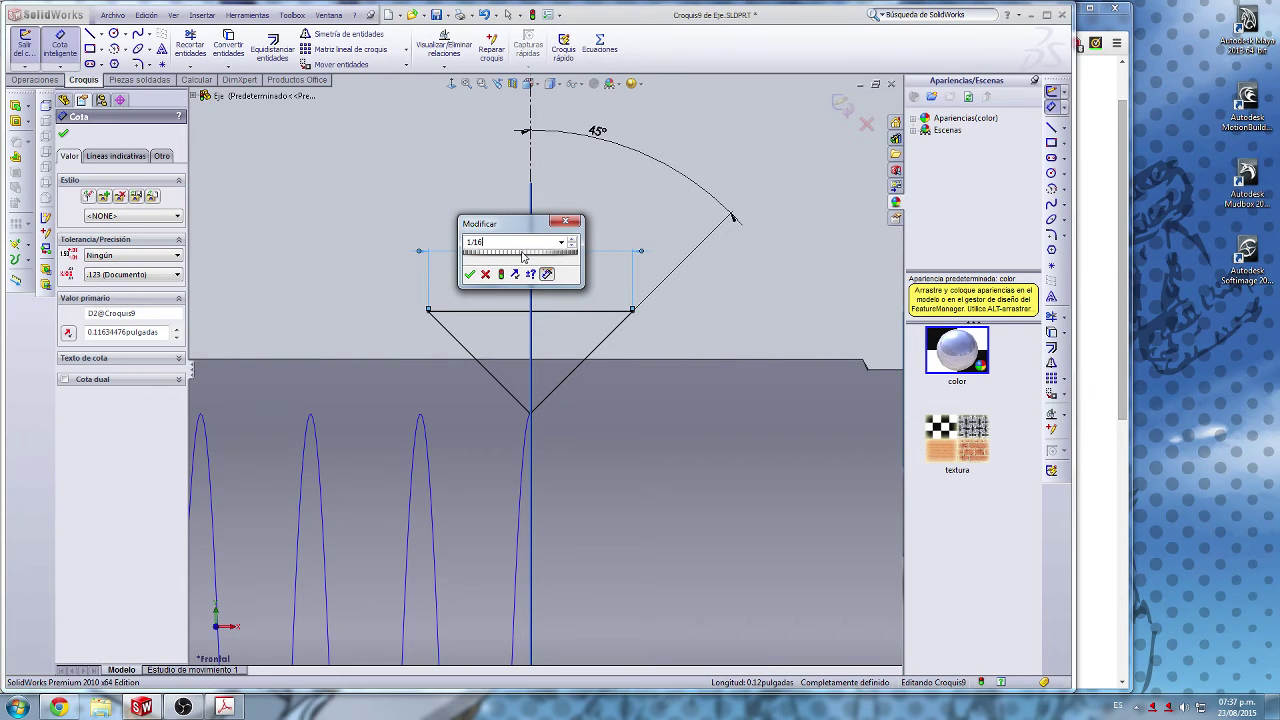
{"action": "key", "text": "Return"}
{"action": "left_click", "coordinate": [63, 136]}
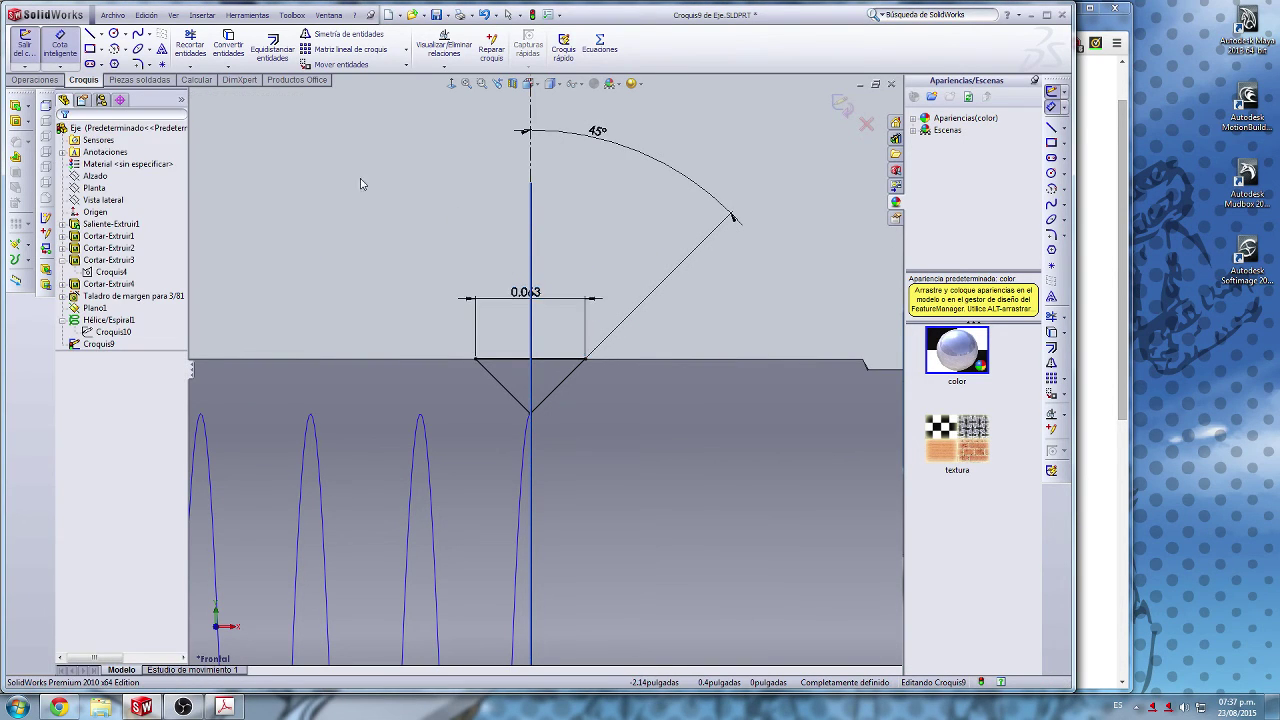
{"action": "scroll", "coordinate": [574, 326], "scroll_direction": "up", "scroll_amount": 5}
{"action": "scroll", "coordinate": [574, 326], "scroll_direction": "up", "scroll_amount": 1}
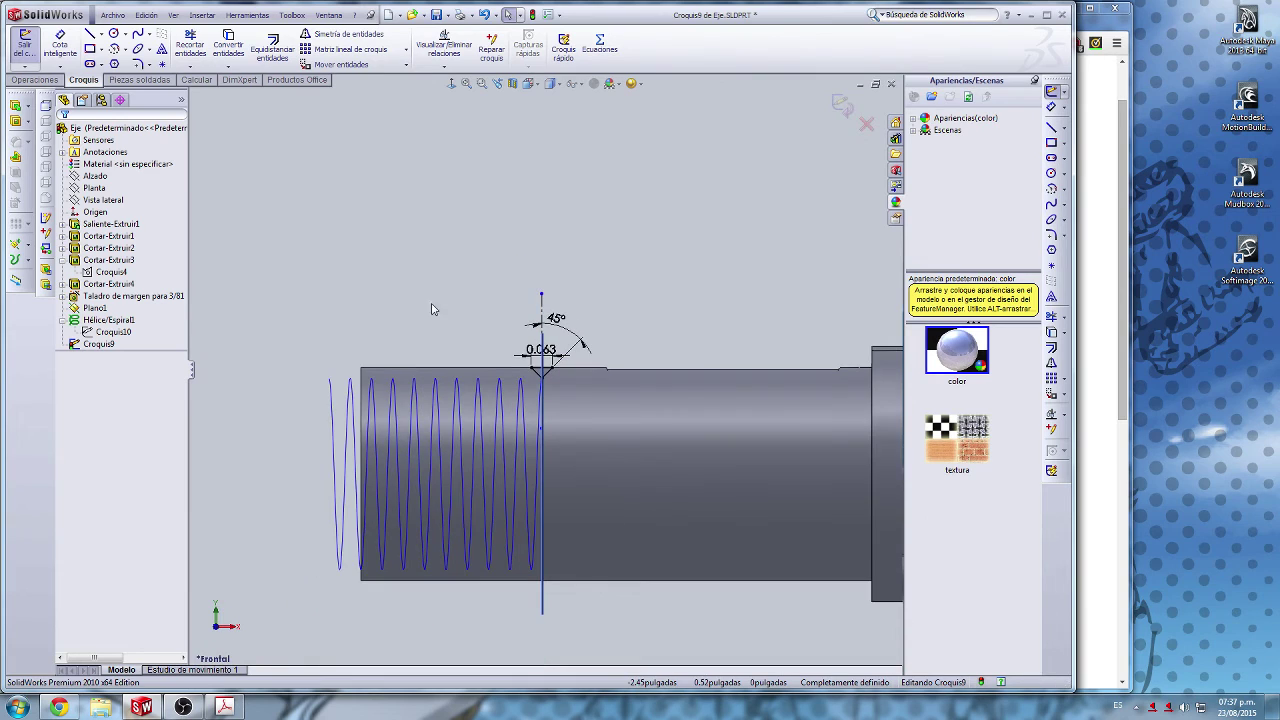
{"action": "left_click", "coordinate": [1052, 96]}
Step: Try a swept cut with Croquis9 as the profile and Hélice/Espiral1 as the path, using the Seguir trayecto orientation
{"action": "scroll", "coordinate": [585, 372], "scroll_direction": "down", "scroll_amount": 5}
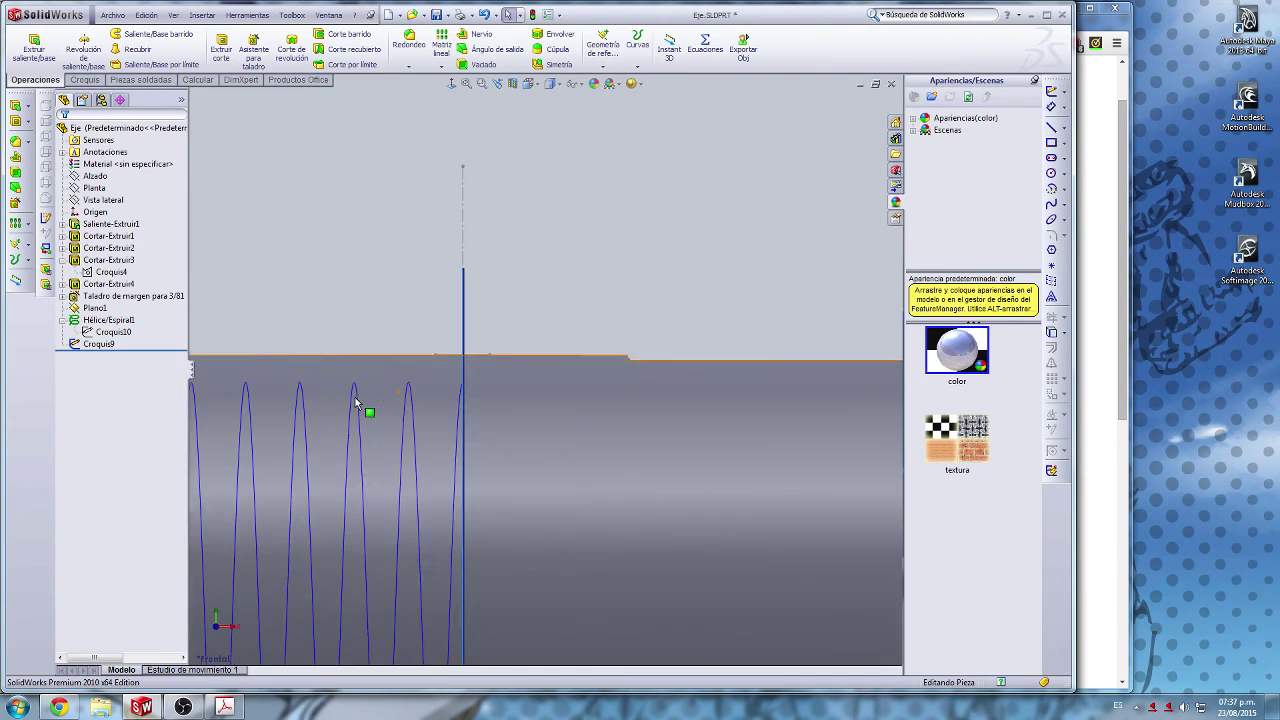
{"action": "scroll", "coordinate": [340, 385], "scroll_direction": "down", "scroll_amount": 2}
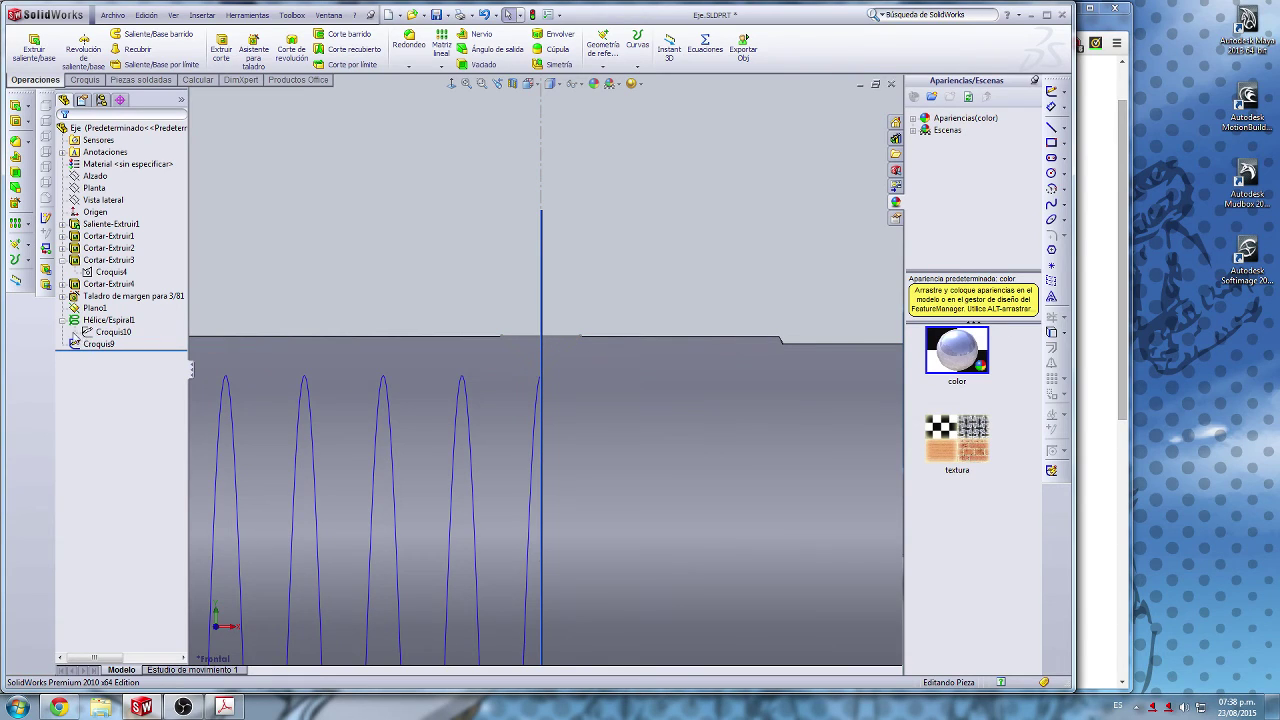
{"action": "left_click", "coordinate": [62, 320]}
{"action": "left_click", "coordinate": [87, 321]}
{"action": "left_click", "coordinate": [84, 333], "text": "ctrl"}
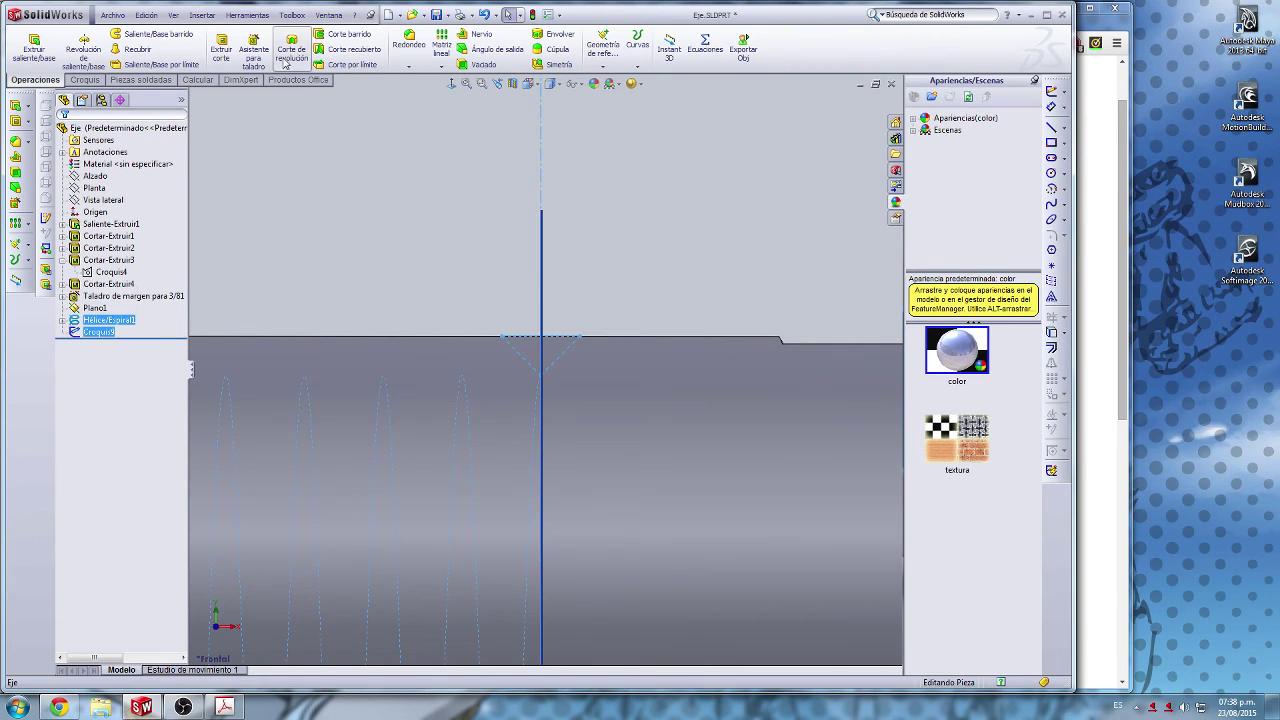
{"action": "left_click", "coordinate": [342, 36]}
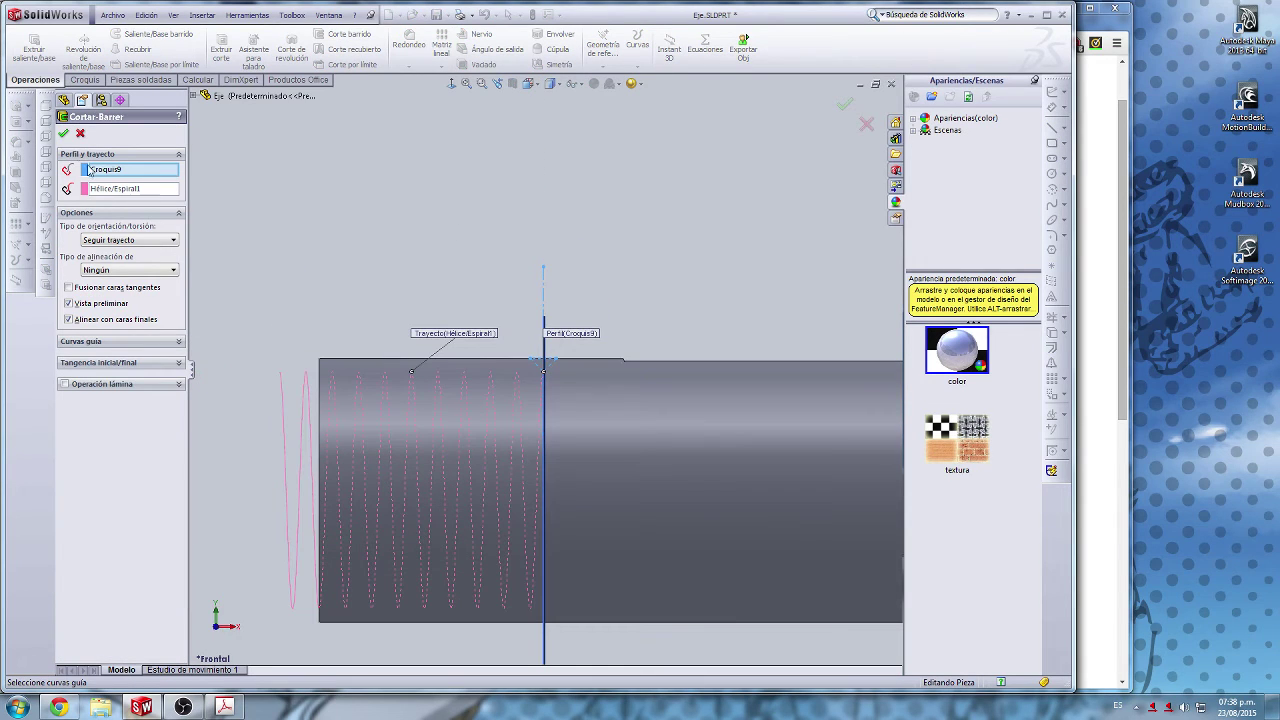
{"action": "left_click", "coordinate": [63, 134]}
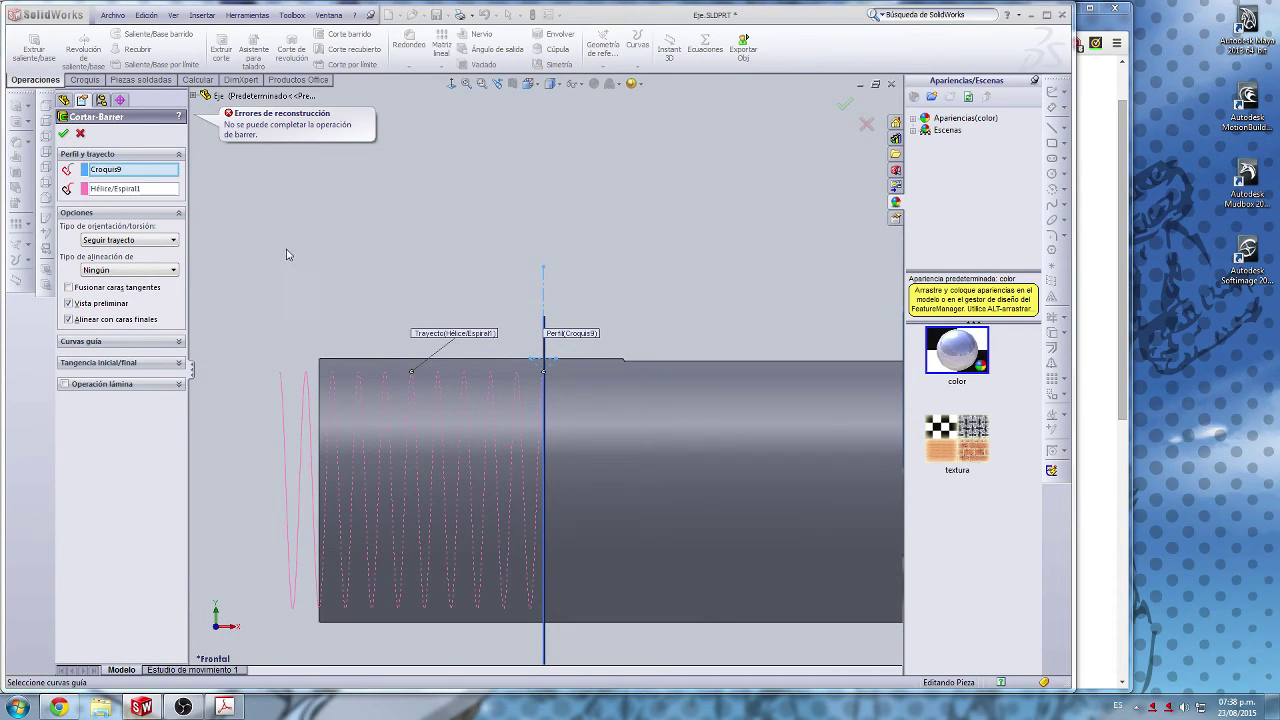
Step: Change the swept cut's orientation/twist type to Seguir trayecto y 1ª curva guía
{"action": "left_click", "coordinate": [115, 288]}
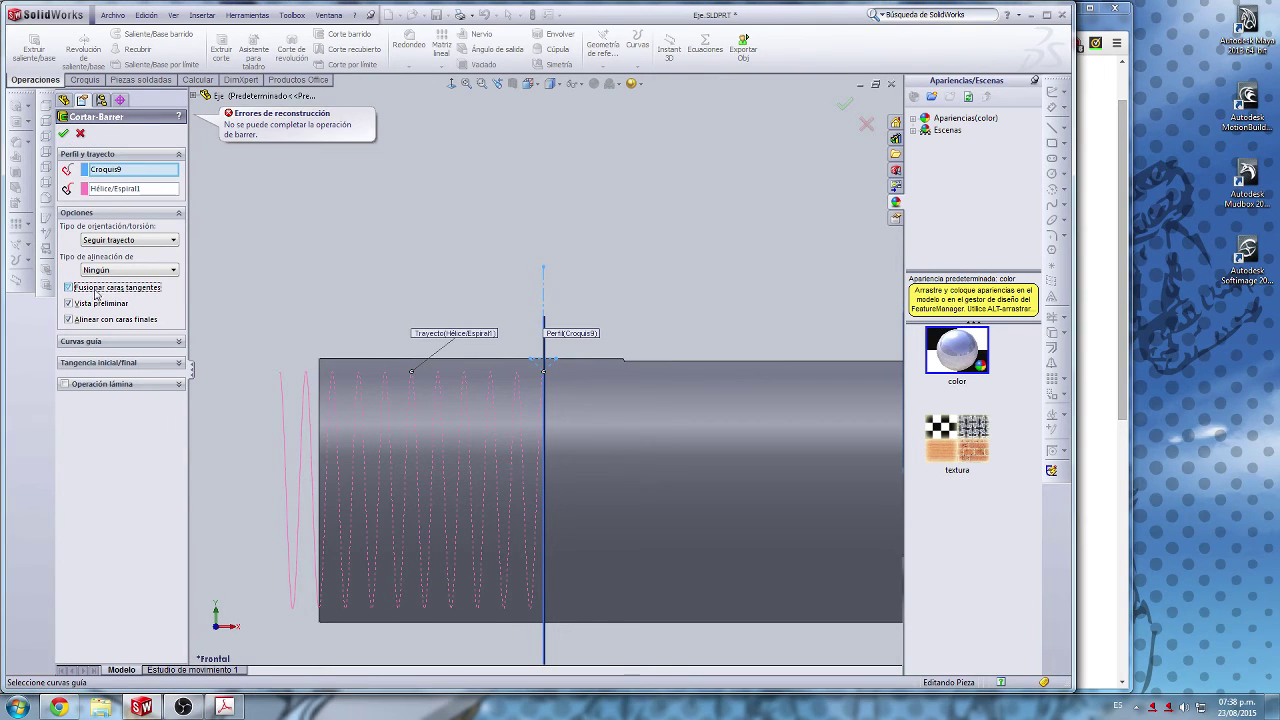
{"action": "left_click", "coordinate": [124, 243]}
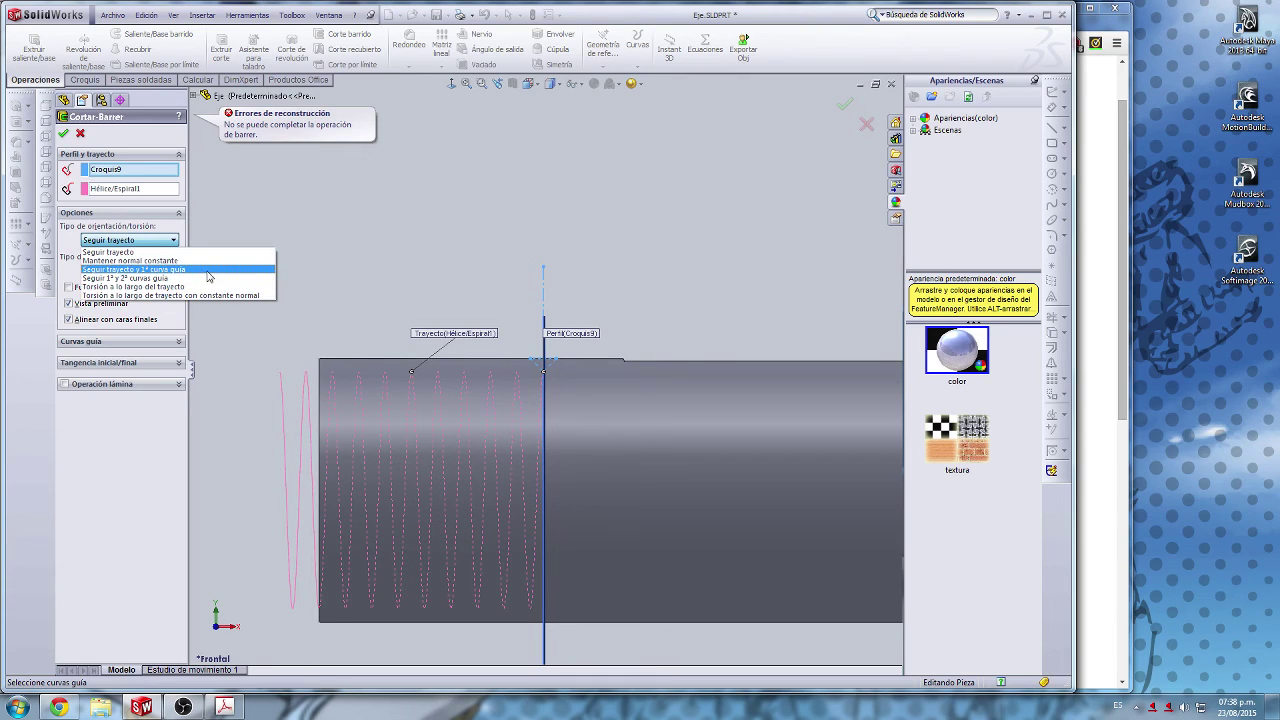
{"action": "left_click", "coordinate": [207, 271]}
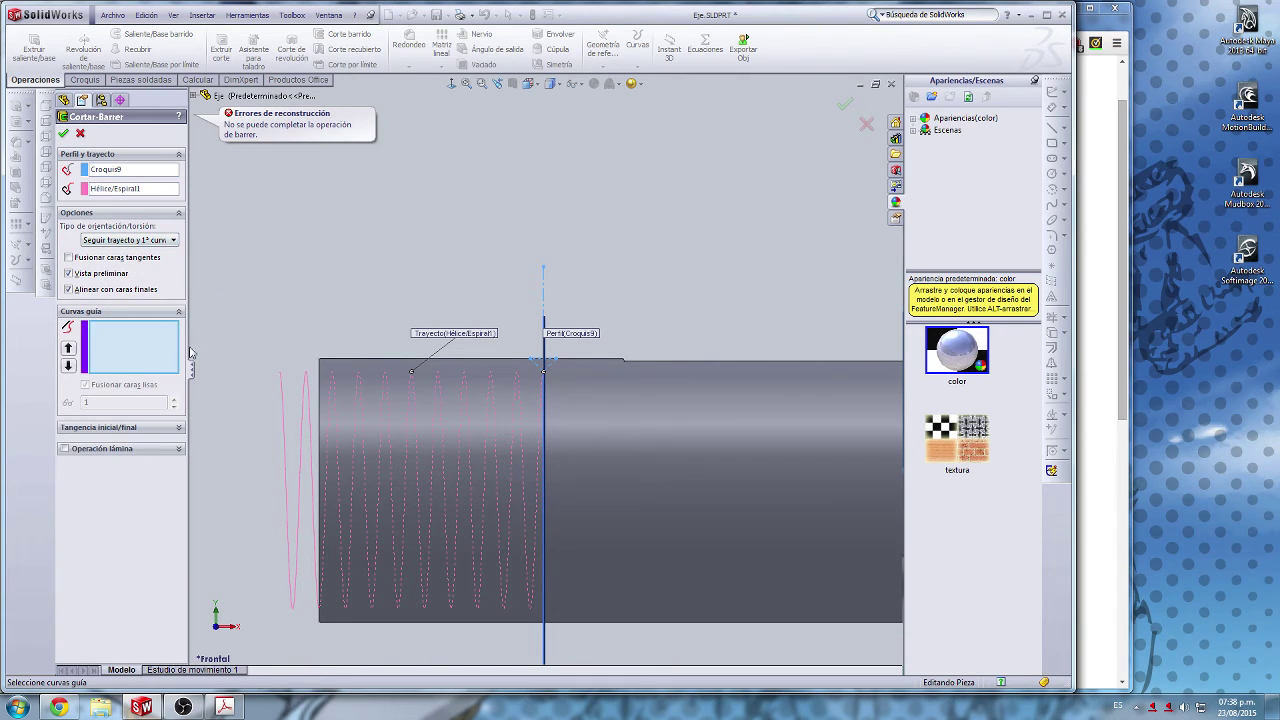
Step: Try the swept cut with Hélice/Espiral1 as the guide curve instead of the path, and cancel the command
{"action": "left_click", "coordinate": [128, 190]}
{"action": "left_click", "coordinate": [325, 417]}
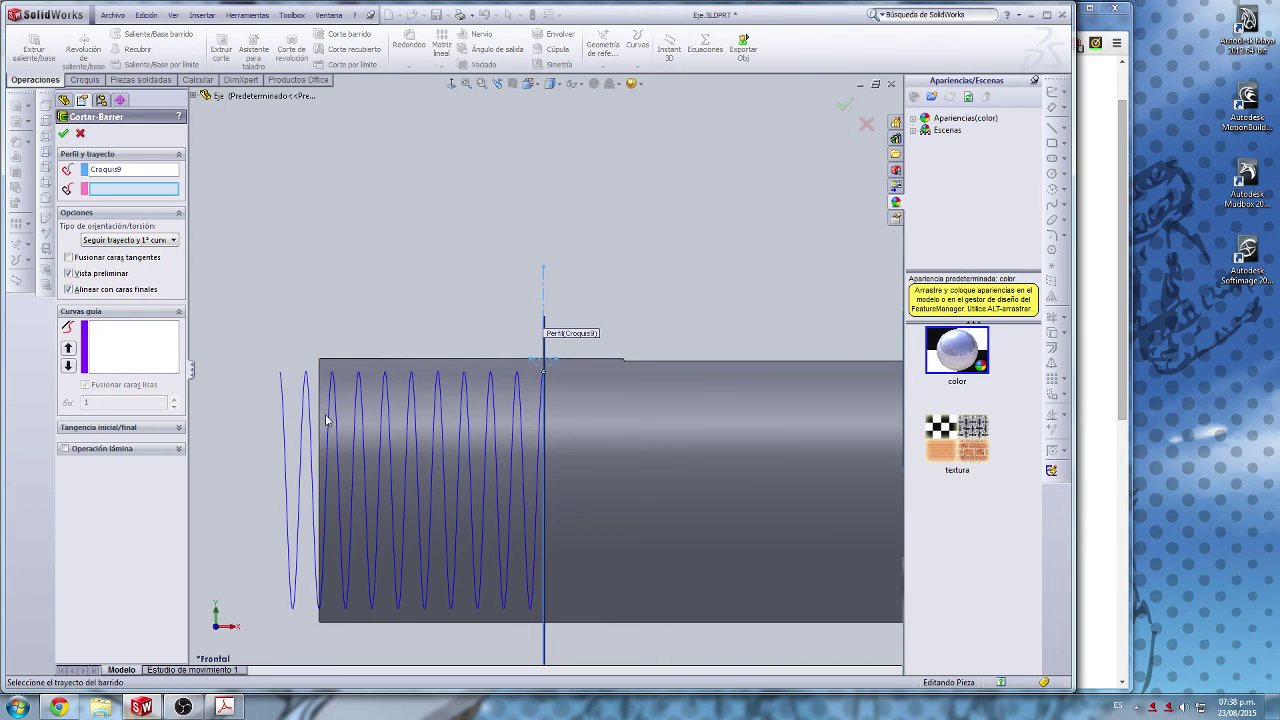
{"action": "left_click", "coordinate": [329, 414]}
{"action": "left_click", "coordinate": [131, 357]}
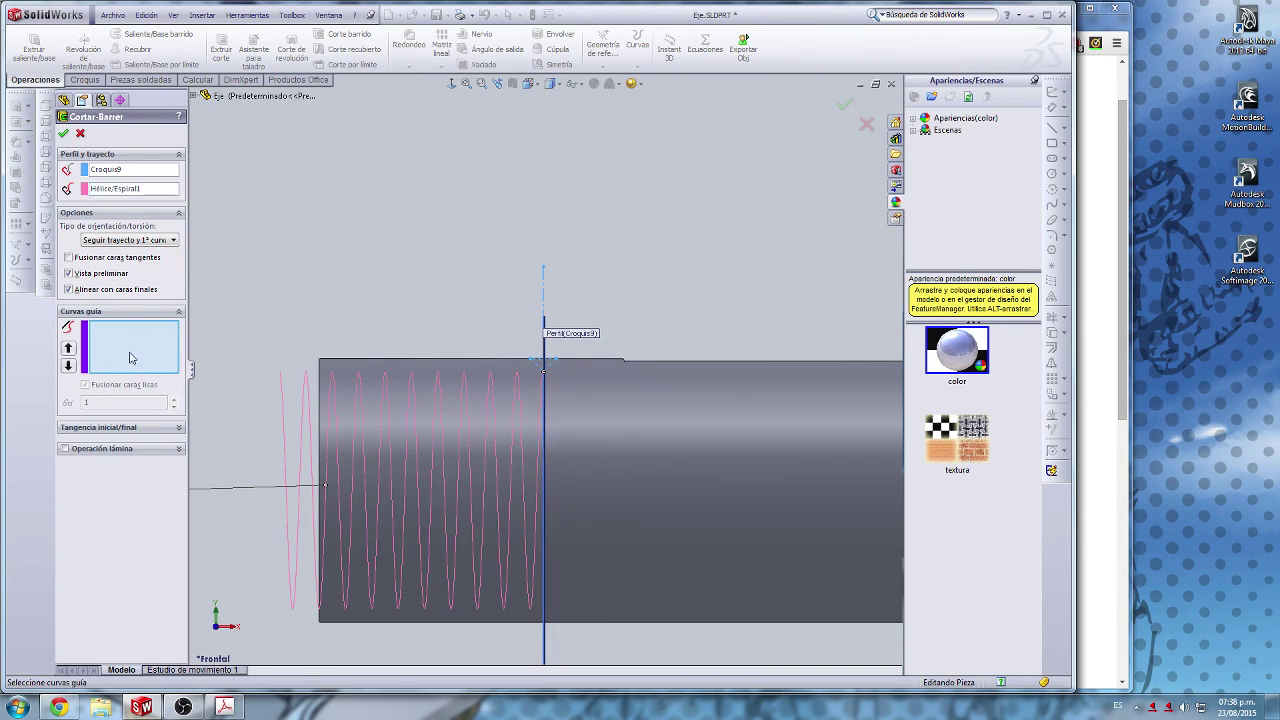
{"action": "left_click", "coordinate": [131, 190]}
{"action": "key", "text": "Delete"}
{"action": "left_click", "coordinate": [153, 368]}
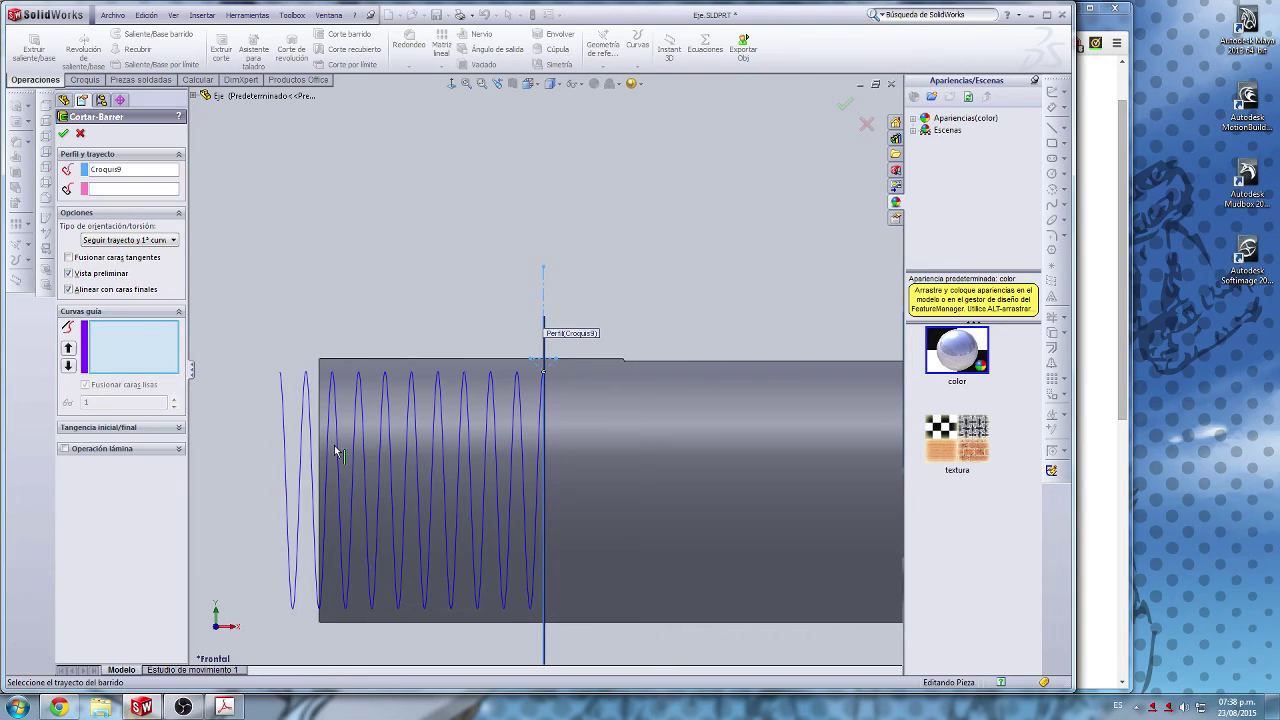
{"action": "left_click", "coordinate": [327, 433]}
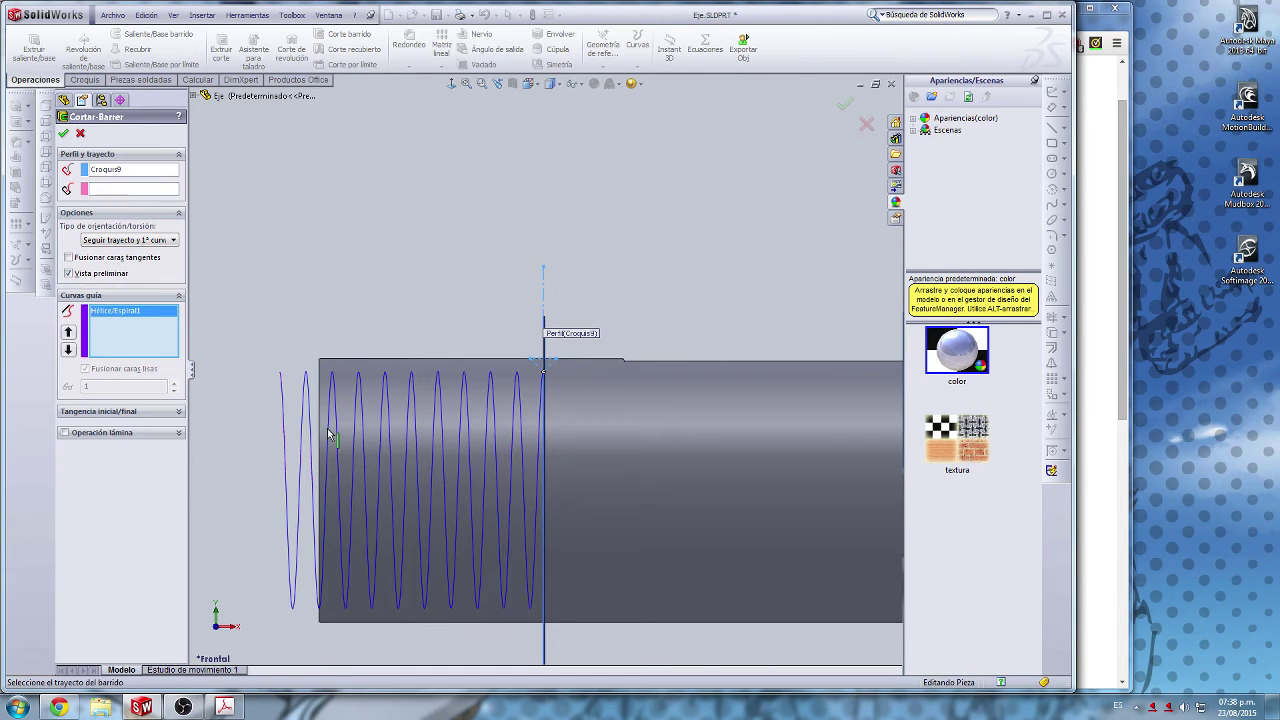
{"action": "left_click", "coordinate": [65, 137]}
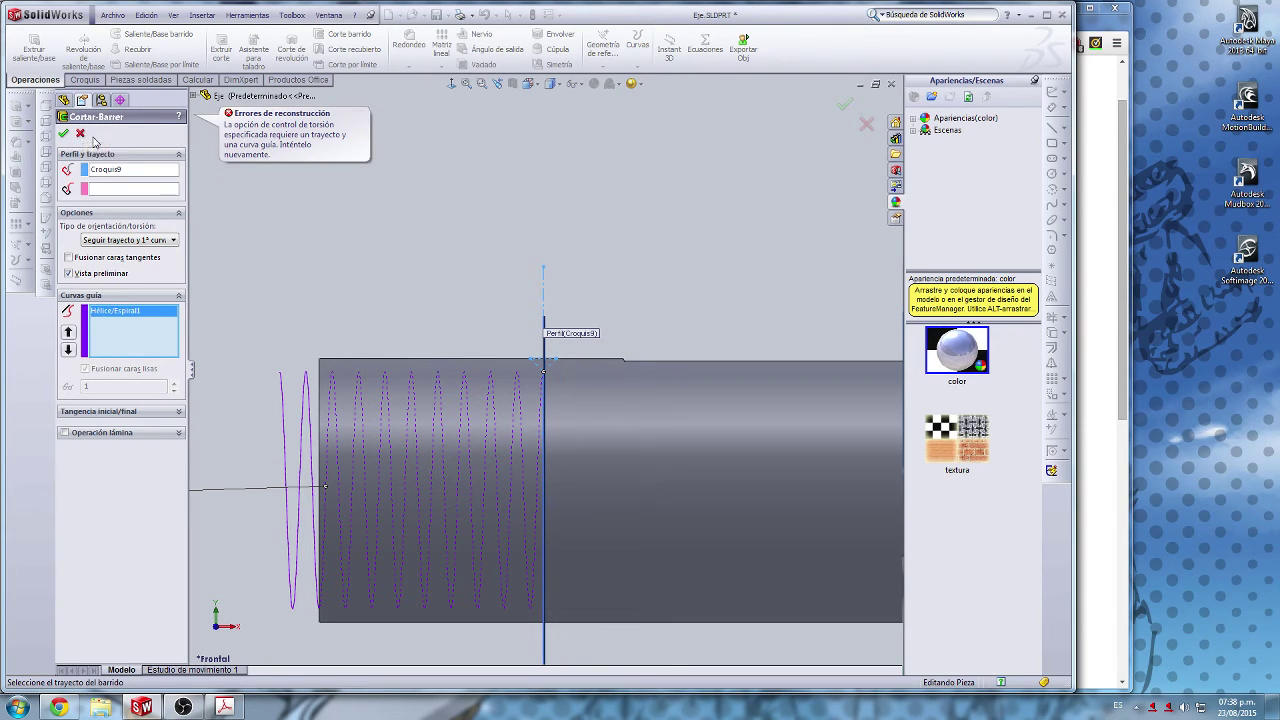
{"action": "left_click", "coordinate": [106, 190]}
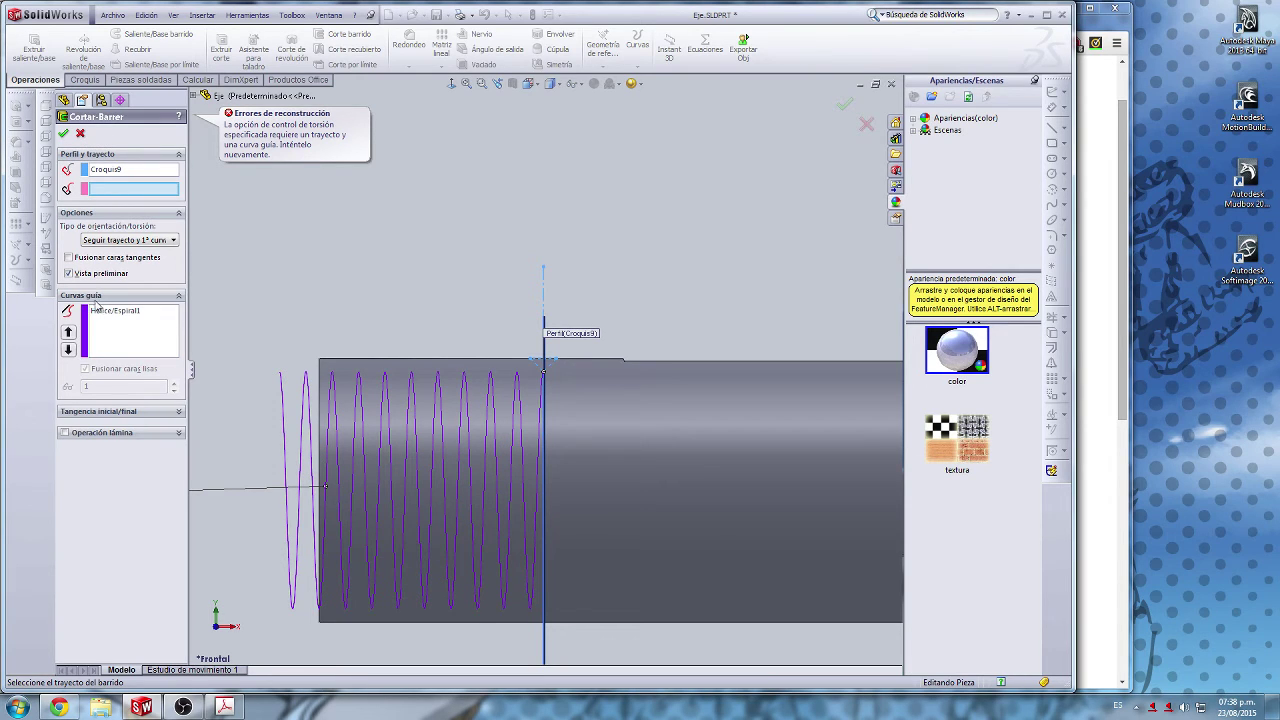
{"action": "left_click", "coordinate": [80, 133]}
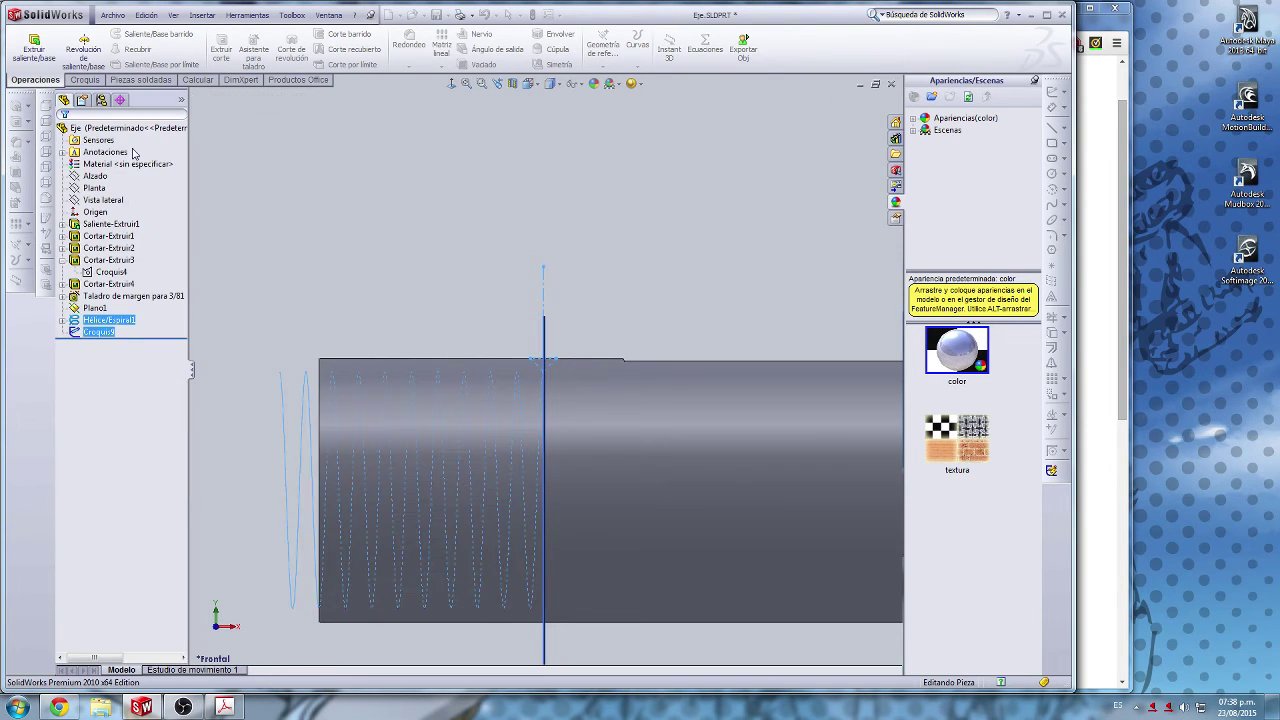
Step: Delete the helix curve Hélice/Espiral1 from the part
{"action": "left_click", "coordinate": [305, 415]}
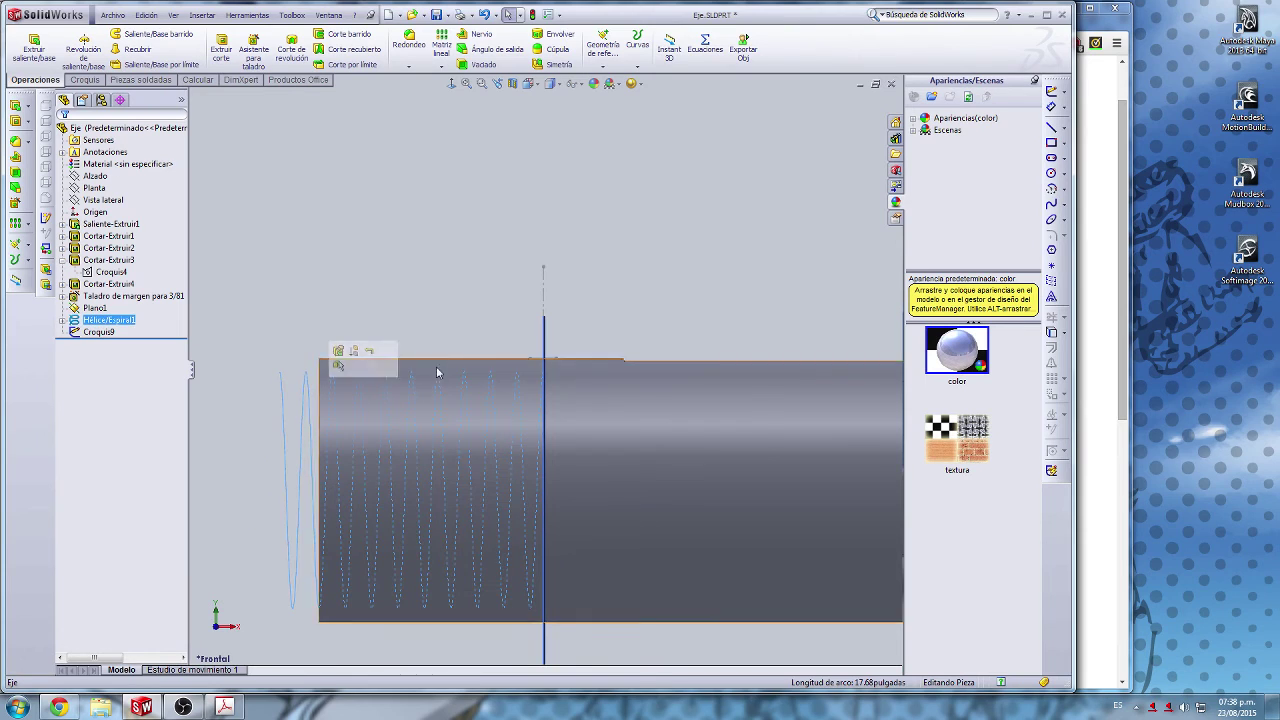
{"action": "key", "text": "Delete"}
{"action": "left_click", "coordinate": [740, 249]}
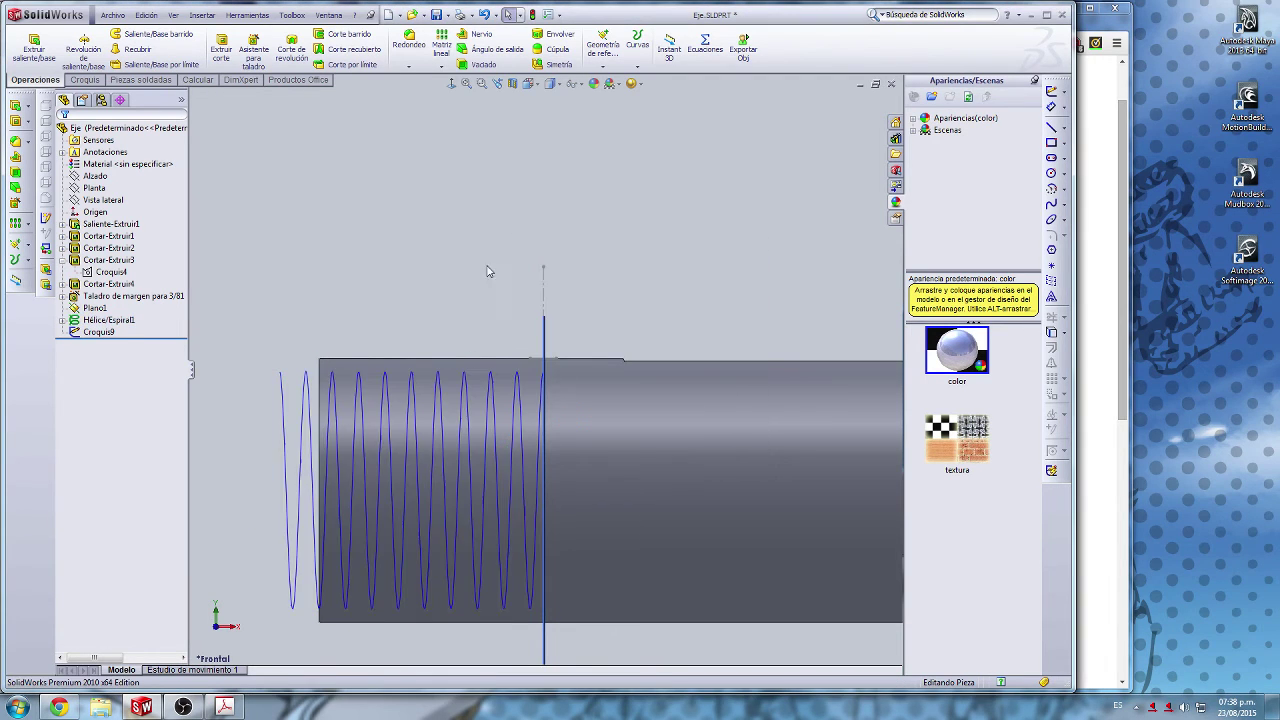
{"action": "left_click", "coordinate": [99, 331]}
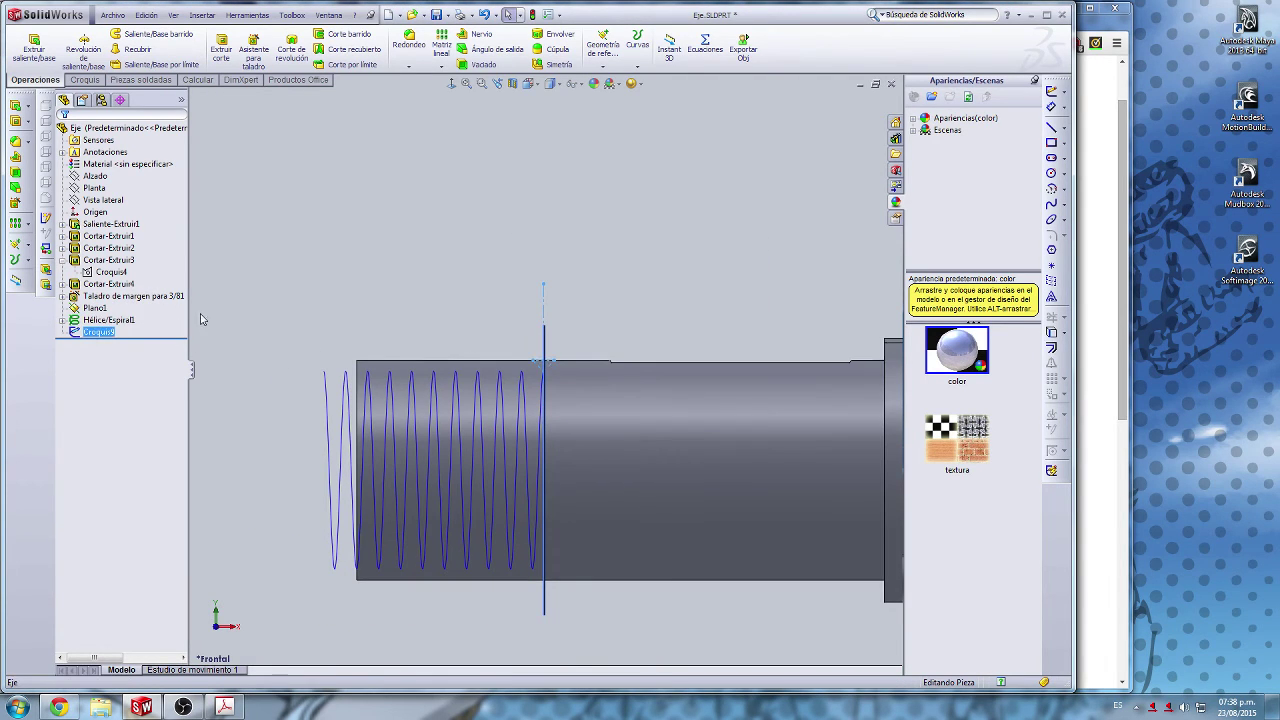
{"action": "left_click", "coordinate": [95, 309], "text": "ctrl"}
{"action": "left_click", "coordinate": [100, 320]}
{"action": "right_click", "coordinate": [100, 320]}
{"action": "left_click", "coordinate": [130, 392]}
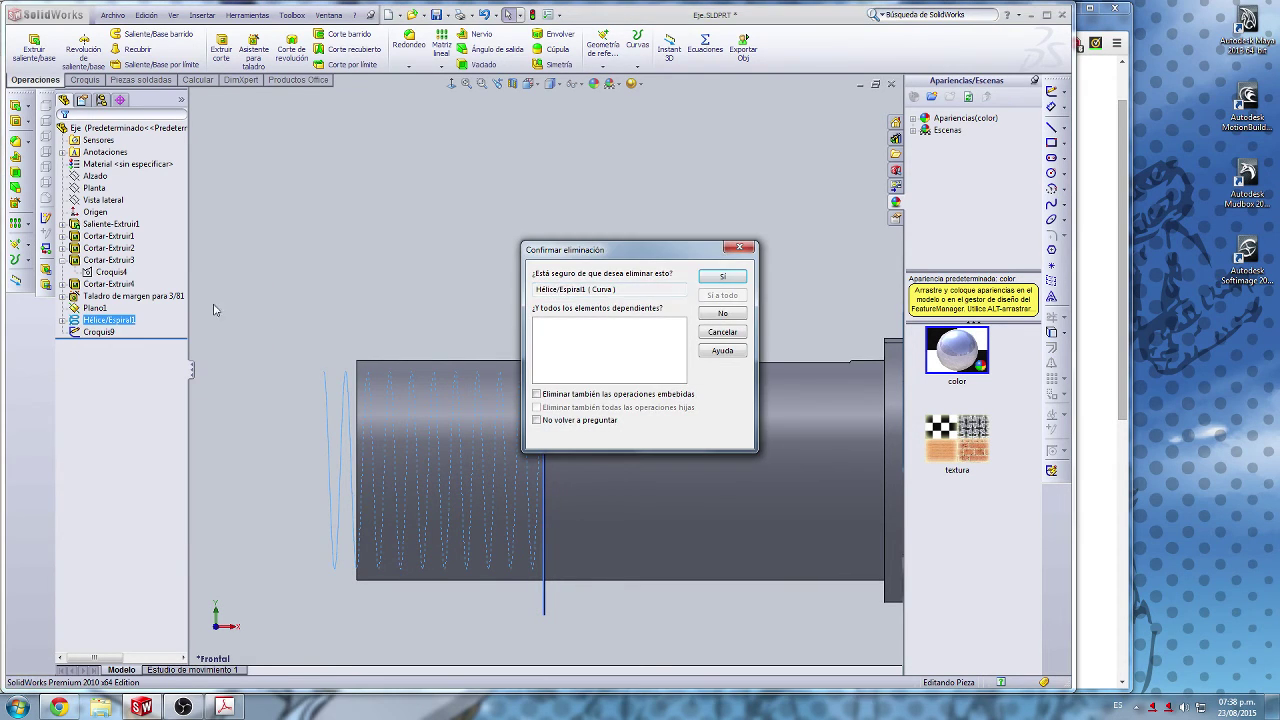
{"action": "left_click", "coordinate": [724, 278]}
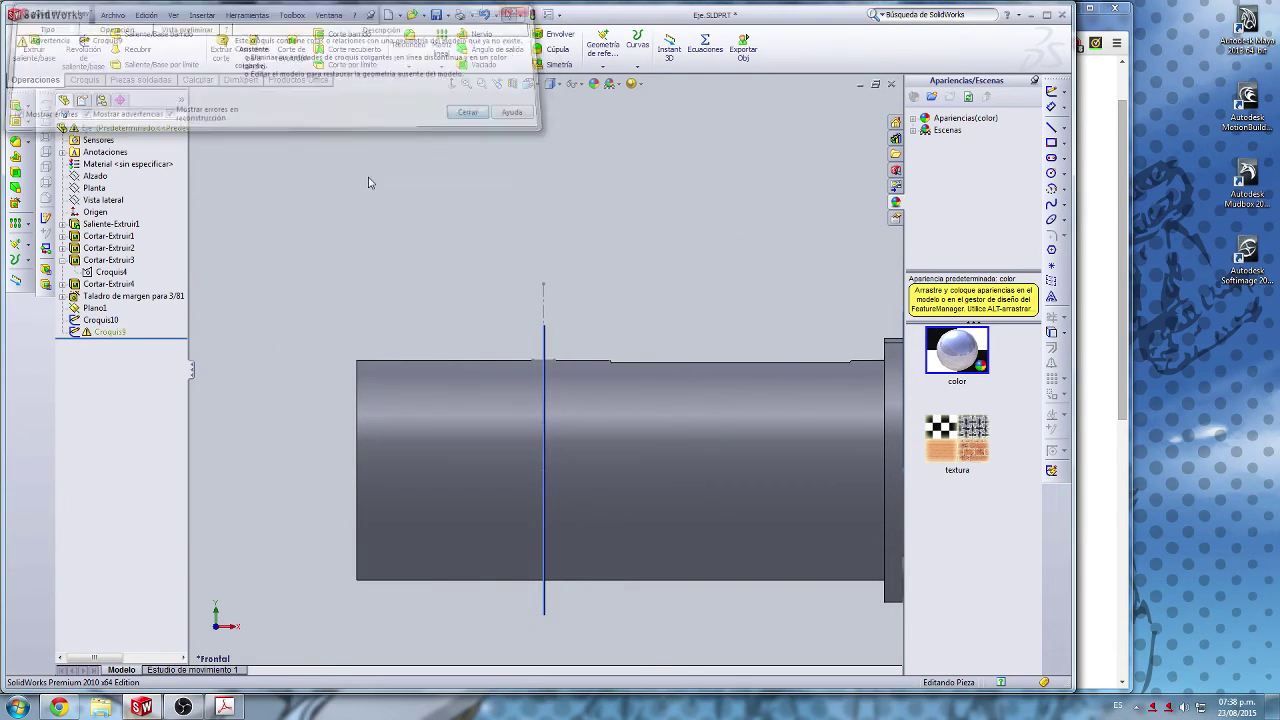
Step: Delete the thread profile sketch Croquis9 and the helix's circle sketch Croquis10
{"action": "right_click", "coordinate": [108, 334]}
{"action": "left_click", "coordinate": [130, 414]}
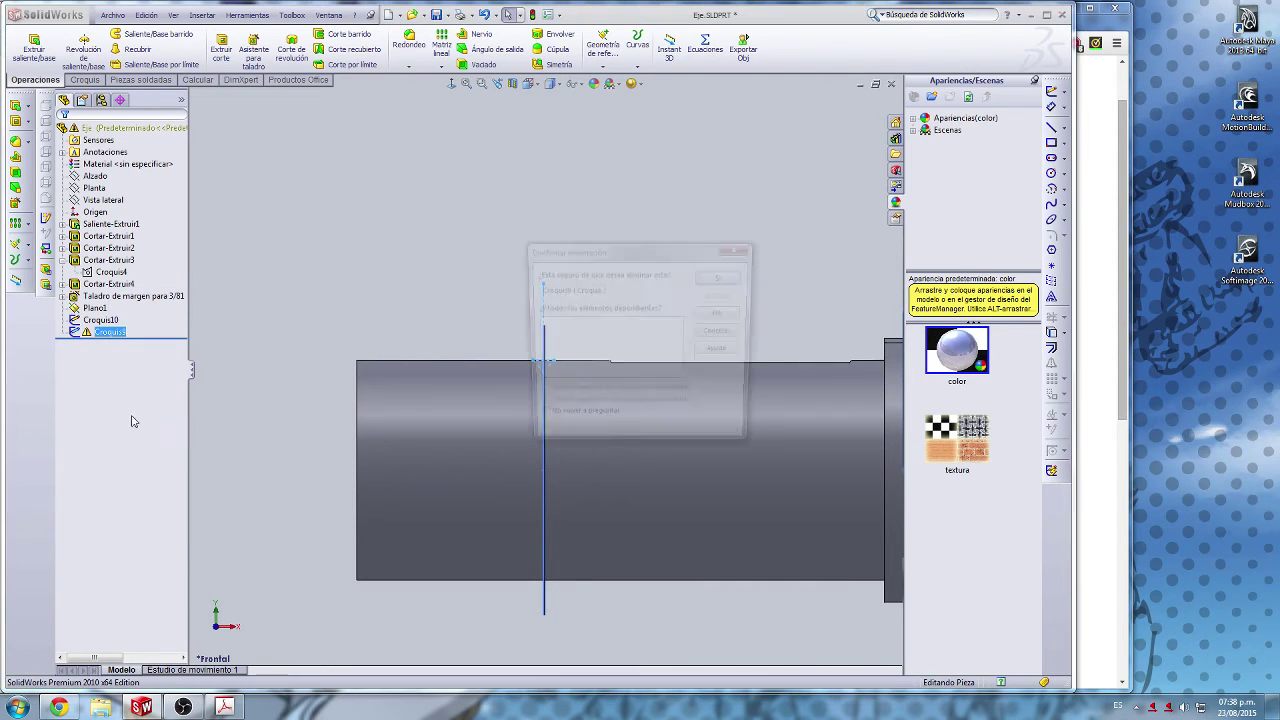
{"action": "left_click", "coordinate": [731, 281]}
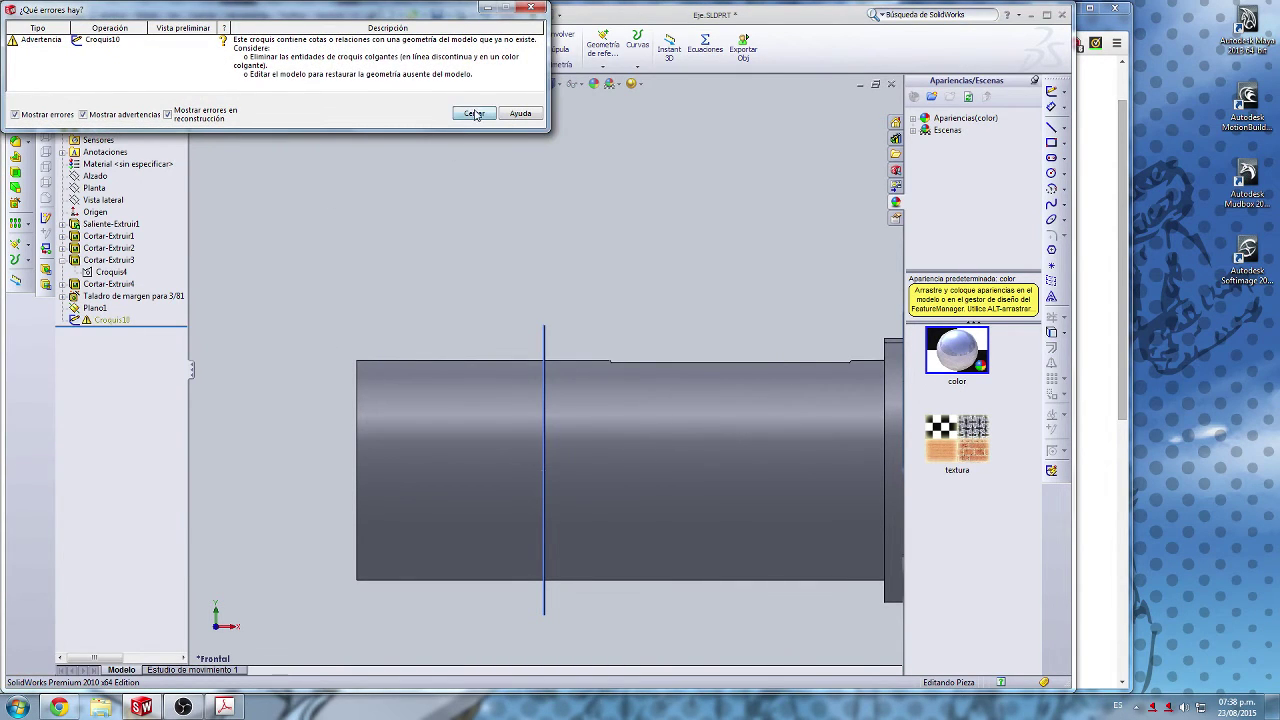
{"action": "left_click", "coordinate": [475, 113]}
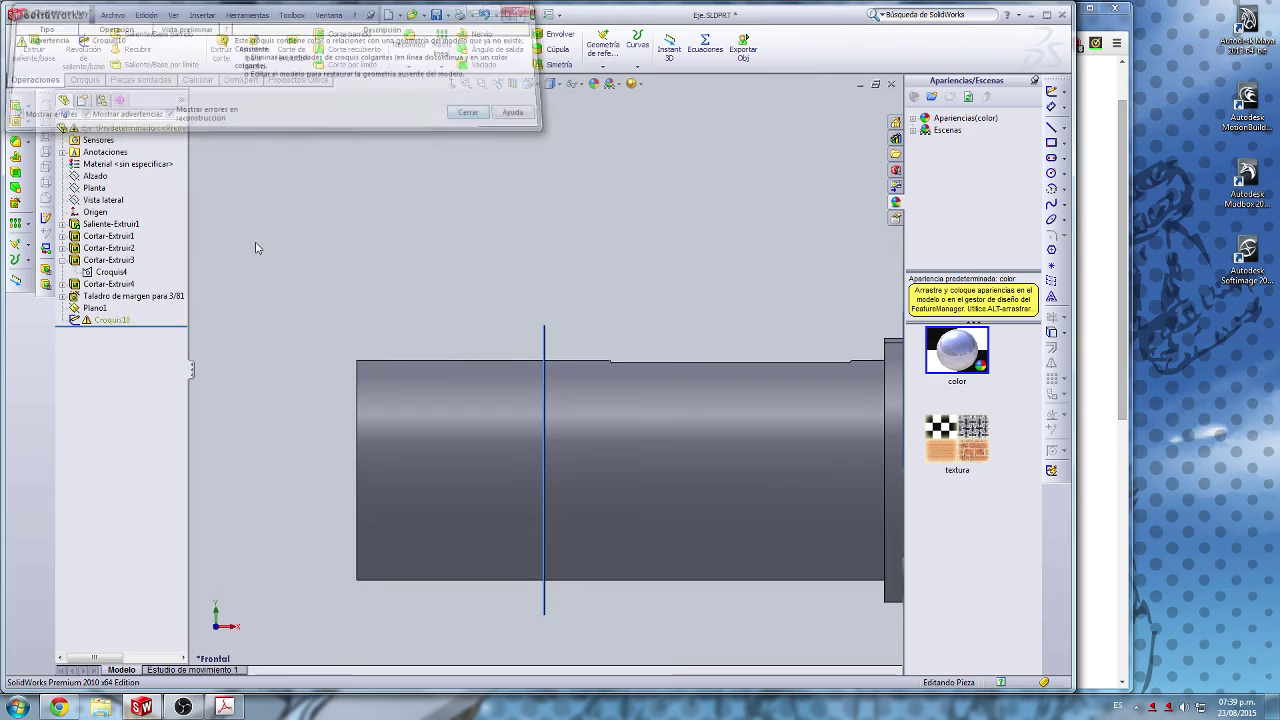
{"action": "right_click", "coordinate": [112, 320]}
{"action": "left_click", "coordinate": [150, 394]}
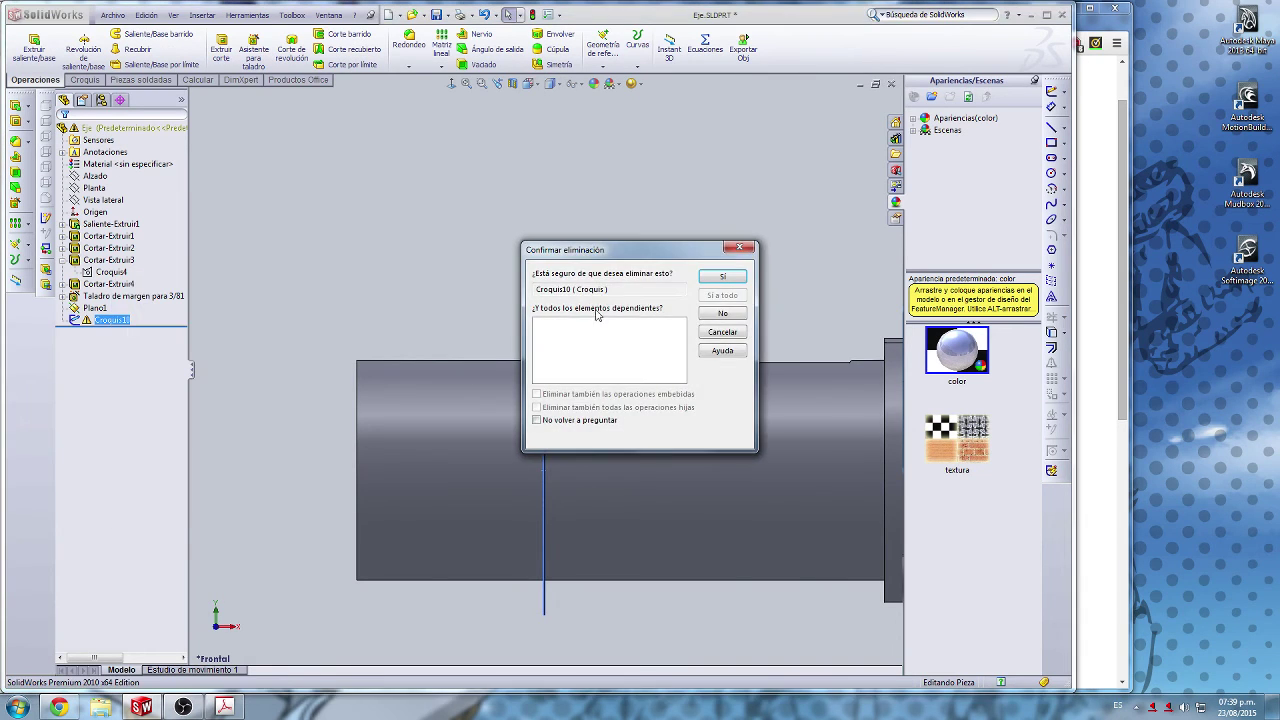
{"action": "left_click", "coordinate": [720, 285]}
{"action": "middle_click_drag", "start_coordinate": [660, 269], "coordinate": [337, 352]}
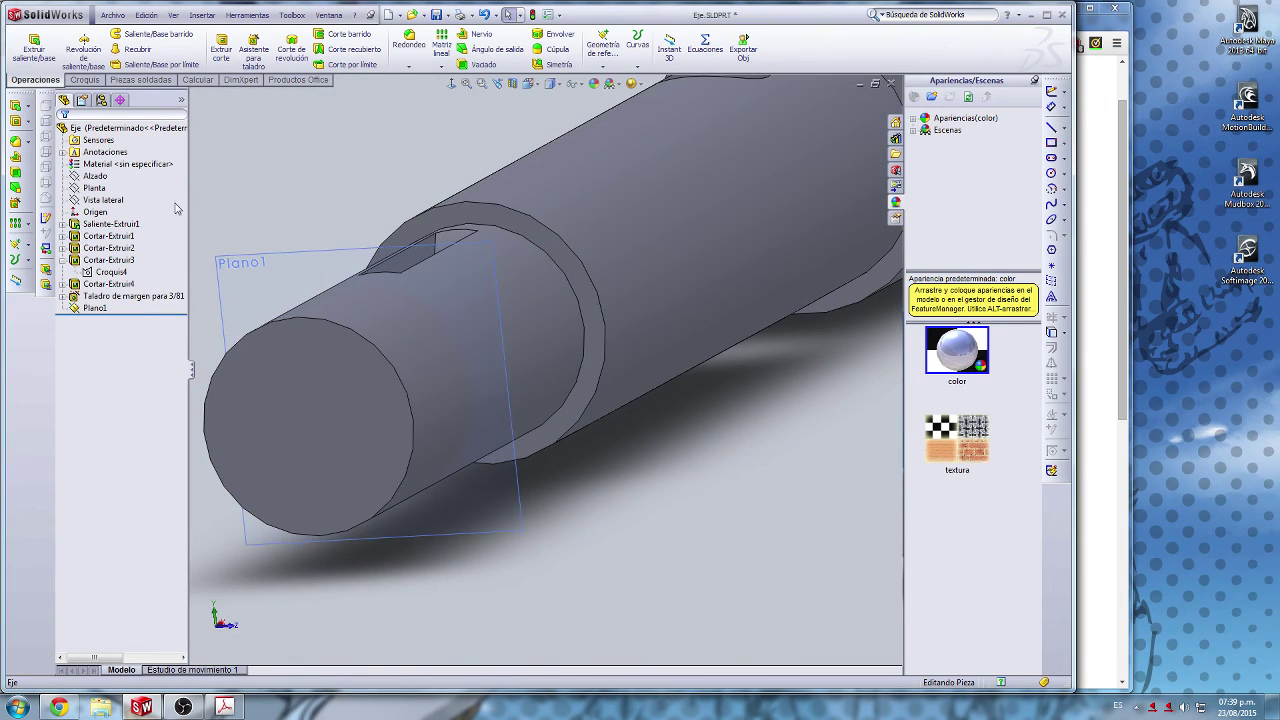
{"action": "left_click", "coordinate": [26, 265]}
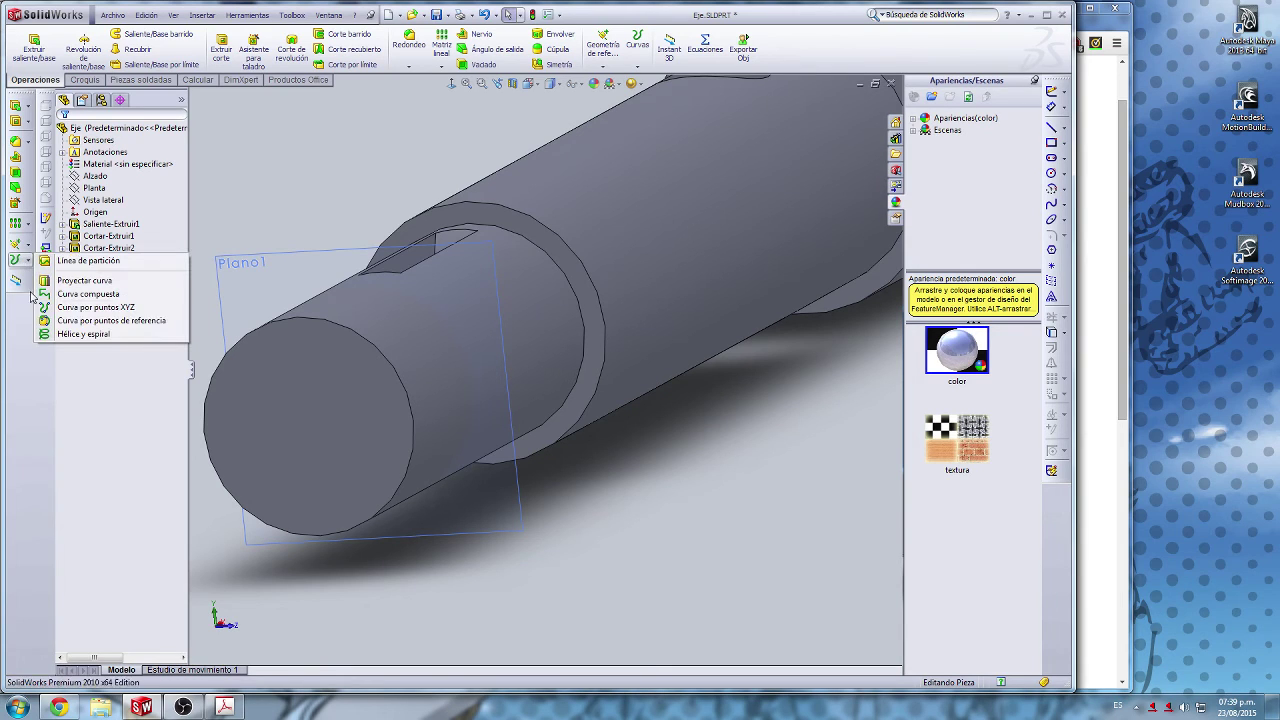
{"action": "left_click", "coordinate": [82, 338]}
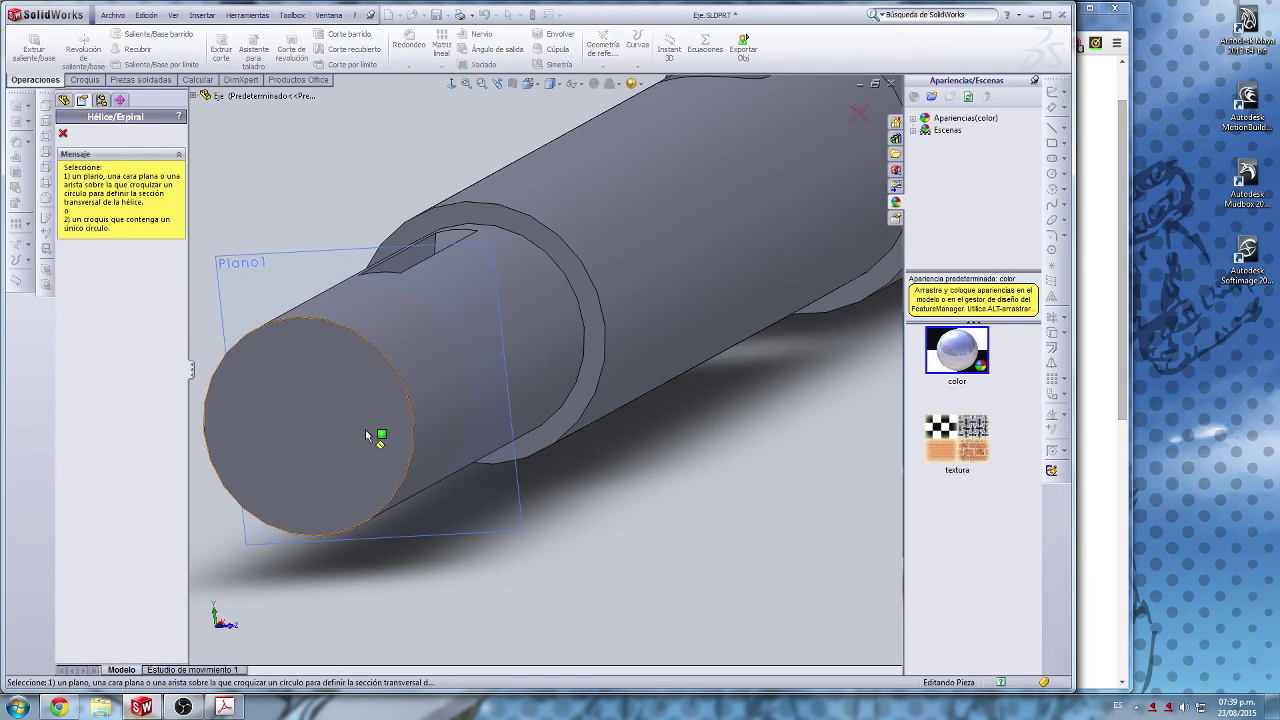
{"action": "left_click", "coordinate": [63, 134]}
Step: Sketch a circle of about 0.19 in radius on Plano1, centred on the origin, and start dimensioning it
{"action": "middle_click_drag", "start_coordinate": [318, 410], "coordinate": [405, 374]}
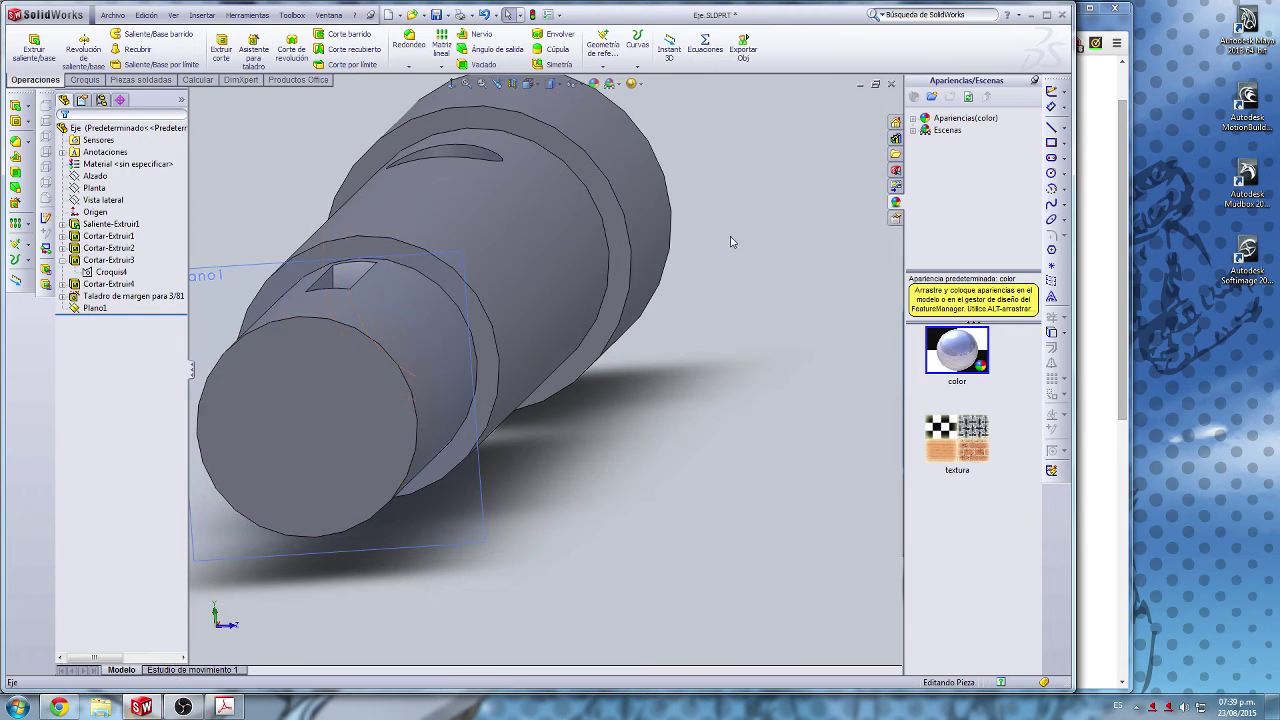
{"action": "left_click", "coordinate": [104, 311]}
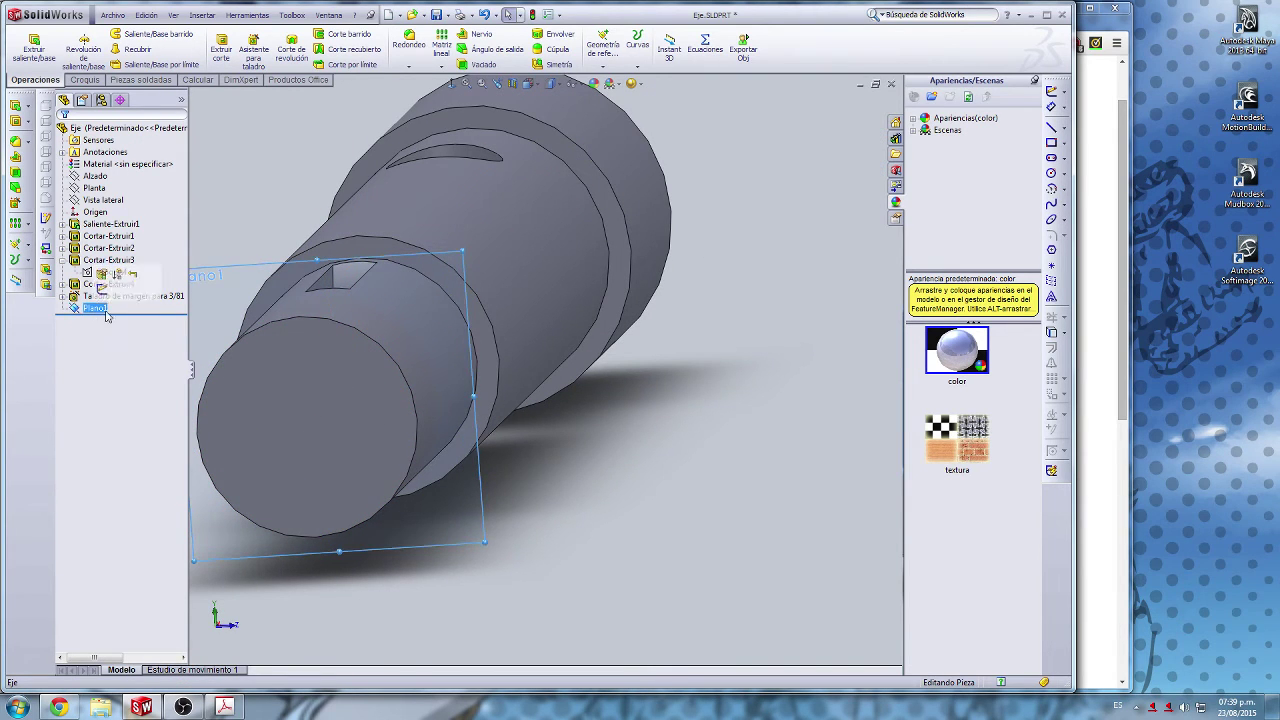
{"action": "left_click", "coordinate": [1051, 172]}
{"action": "left_click", "coordinate": [330, 400]}
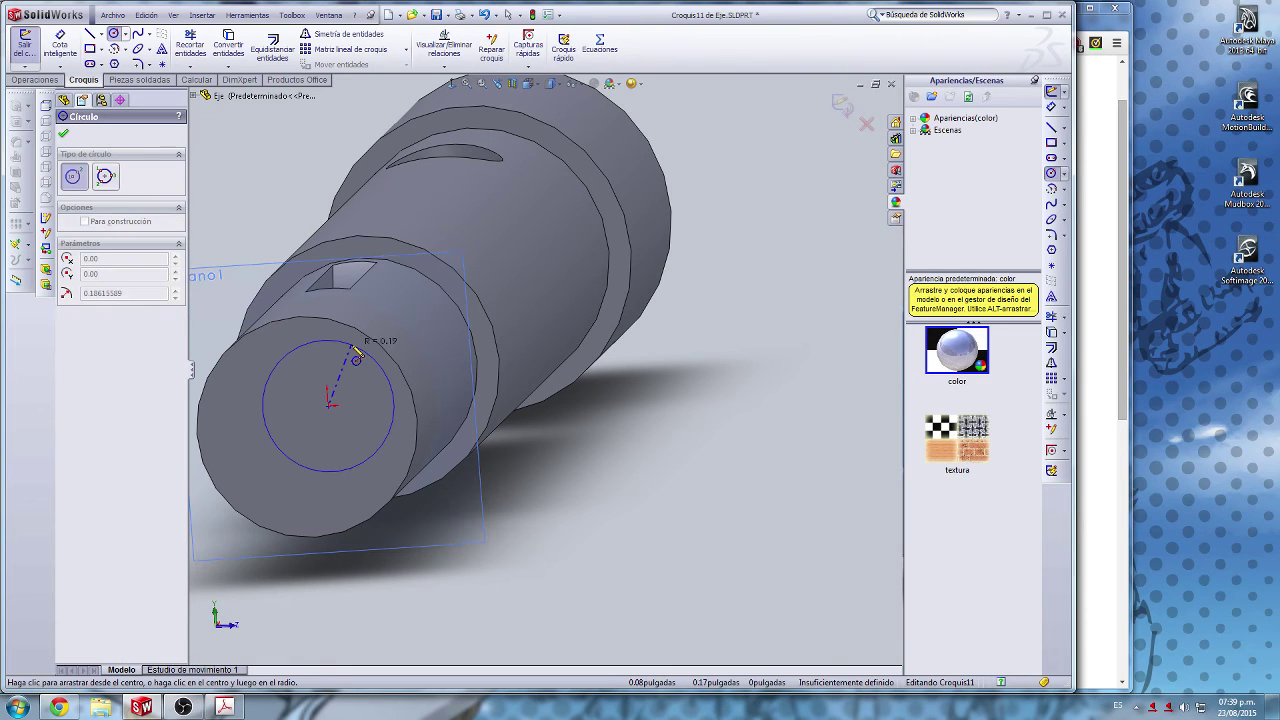
{"action": "left_click", "coordinate": [357, 357]}
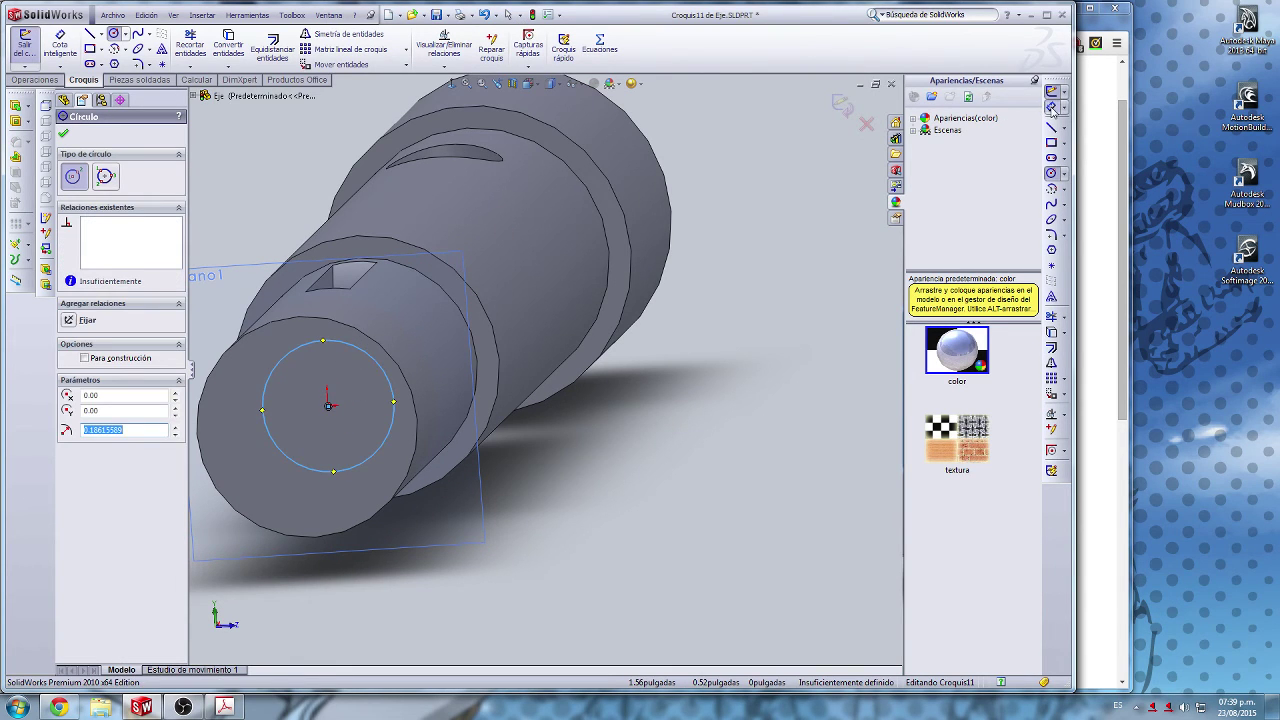
{"action": "left_click", "coordinate": [1051, 107]}
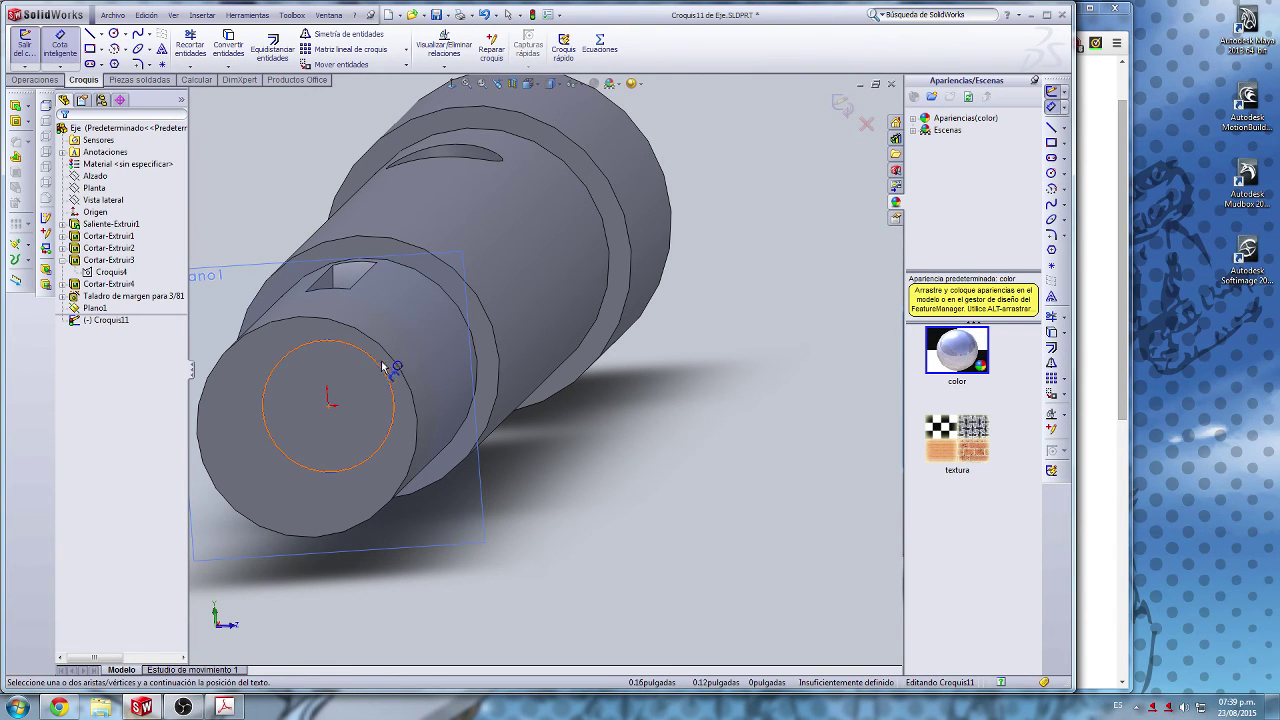
Step: Check the thread callout at the shaft's end in the PDF drawing and the reference table in the browser
{"action": "left_click", "coordinate": [1097, 283]}
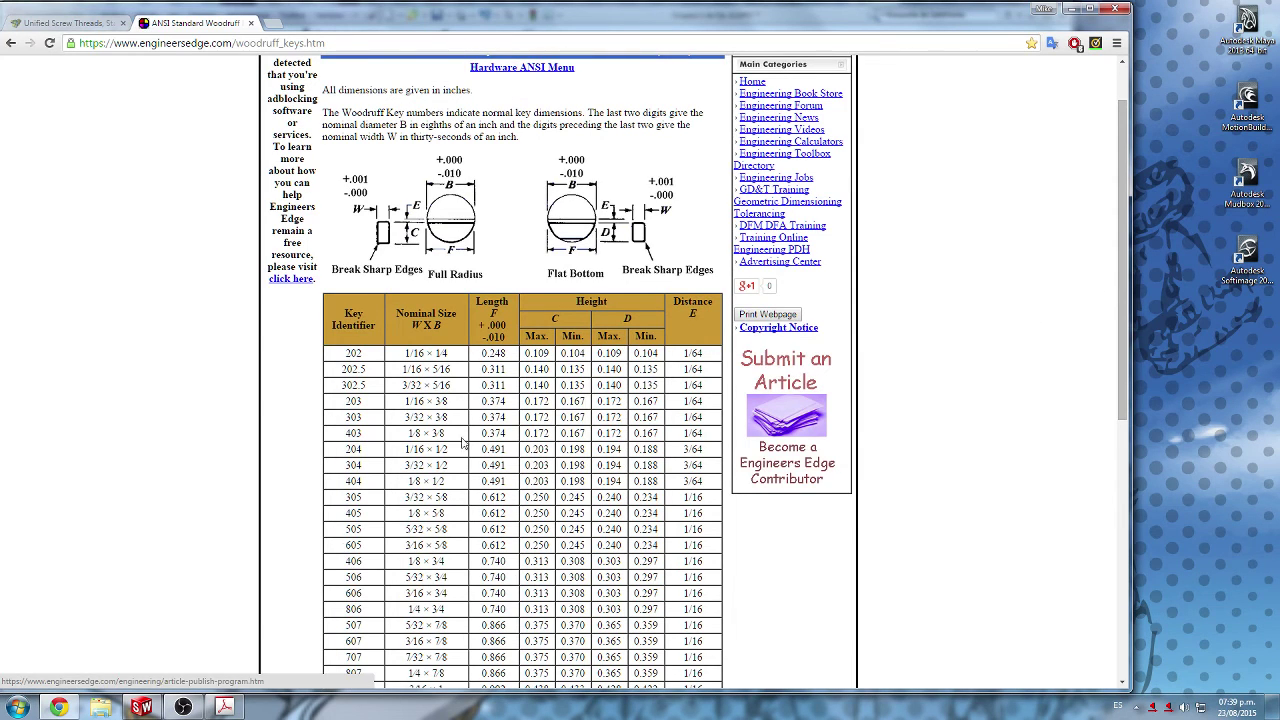
{"action": "left_click", "coordinate": [228, 708]}
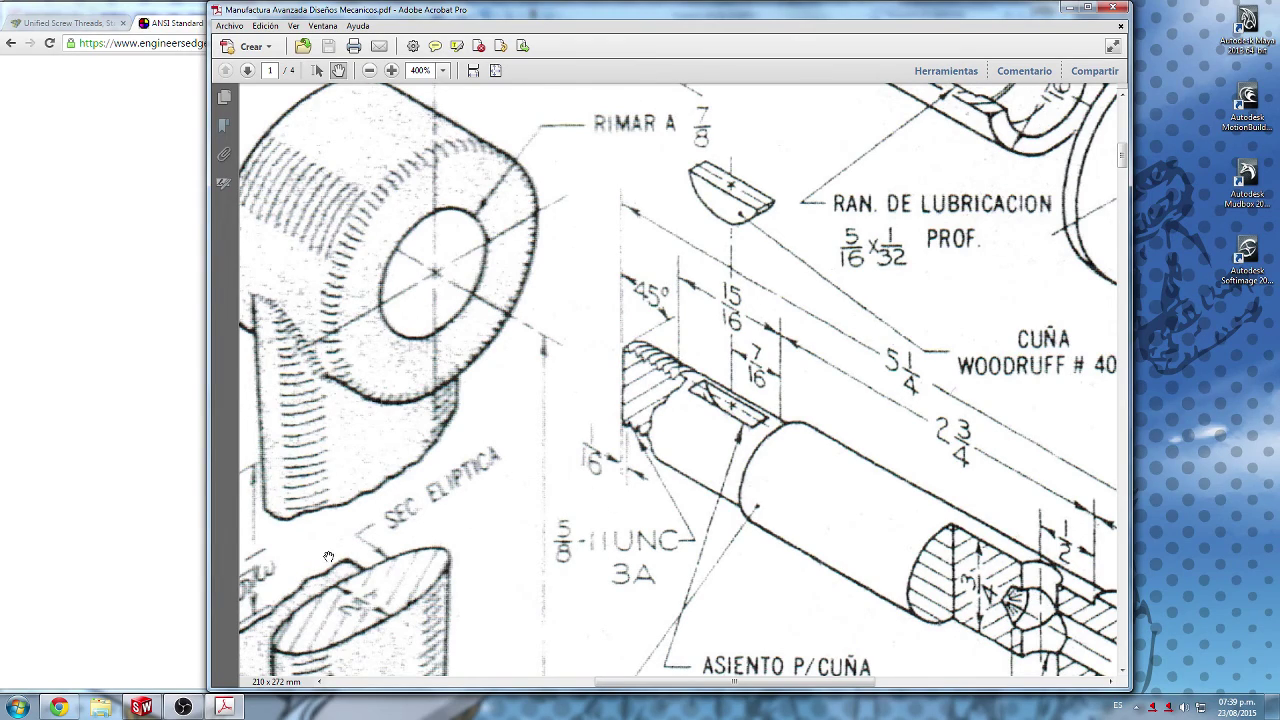
{"action": "key", "text": "alt+Tab"}
{"action": "left_click", "coordinate": [59, 707]}
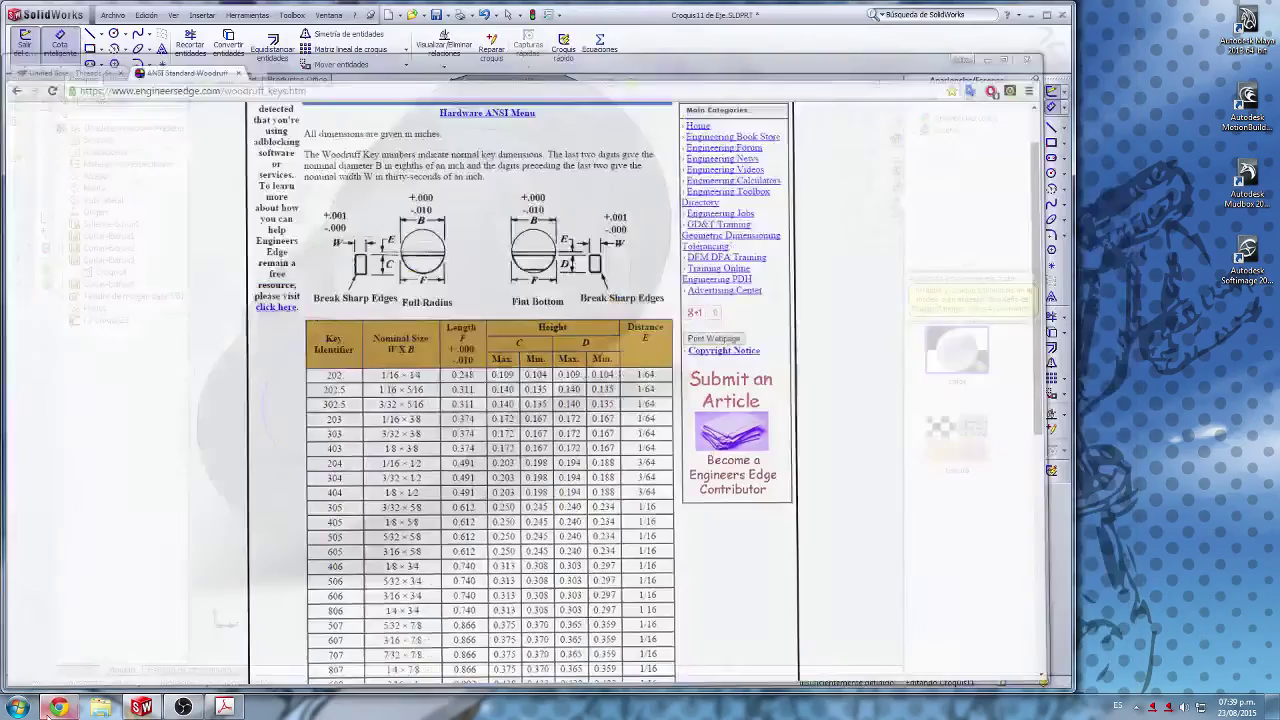
{"action": "scroll", "coordinate": [341, 369], "scroll_direction": "up", "scroll_amount": 3}
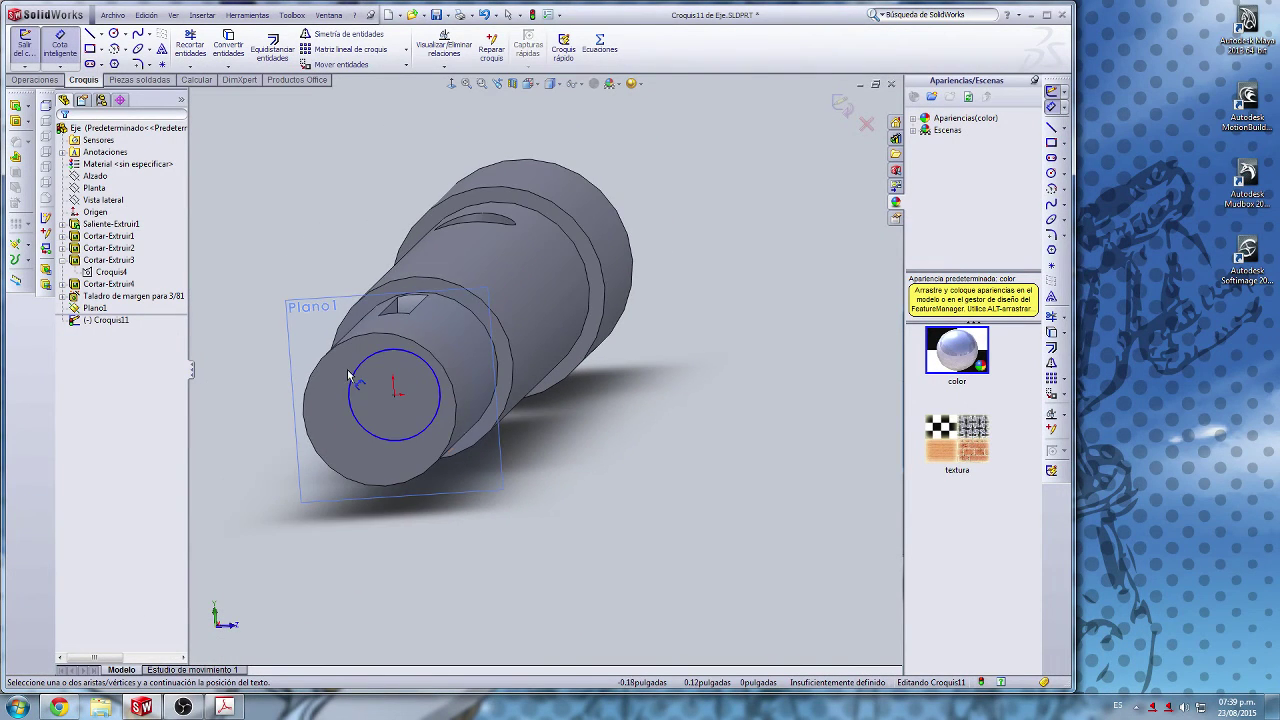
{"action": "scroll", "coordinate": [357, 371], "scroll_direction": "down", "scroll_amount": 3}
{"action": "middle_click_drag", "start_coordinate": [528, 466], "coordinate": [580, 436]}
{"action": "scroll", "coordinate": [581, 442], "scroll_direction": "up", "scroll_amount": 3}
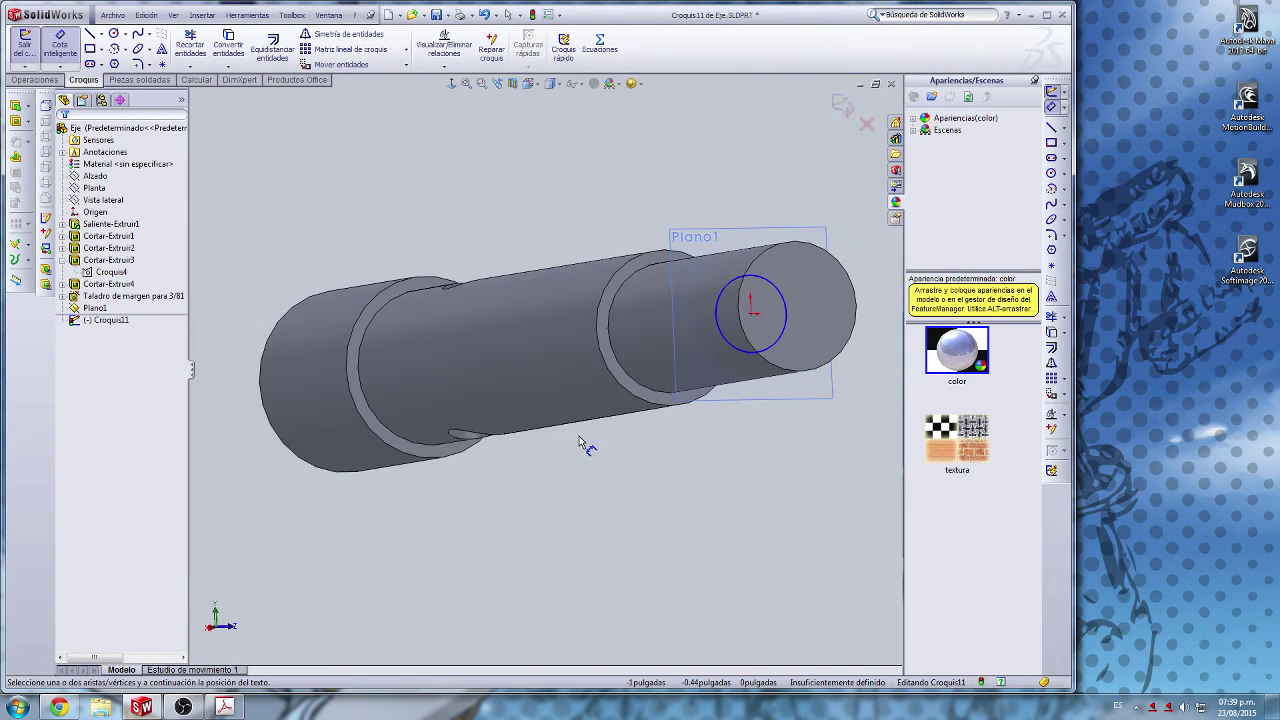
Step: Undo the new circle sketch and the deletions of Croquis10, Croquis9 and Hélice/Espiral1
{"action": "key", "text": "ctrl+z"}
{"action": "key", "text": "ctrl+z"}
{"action": "key", "text": "ctrl+z"}
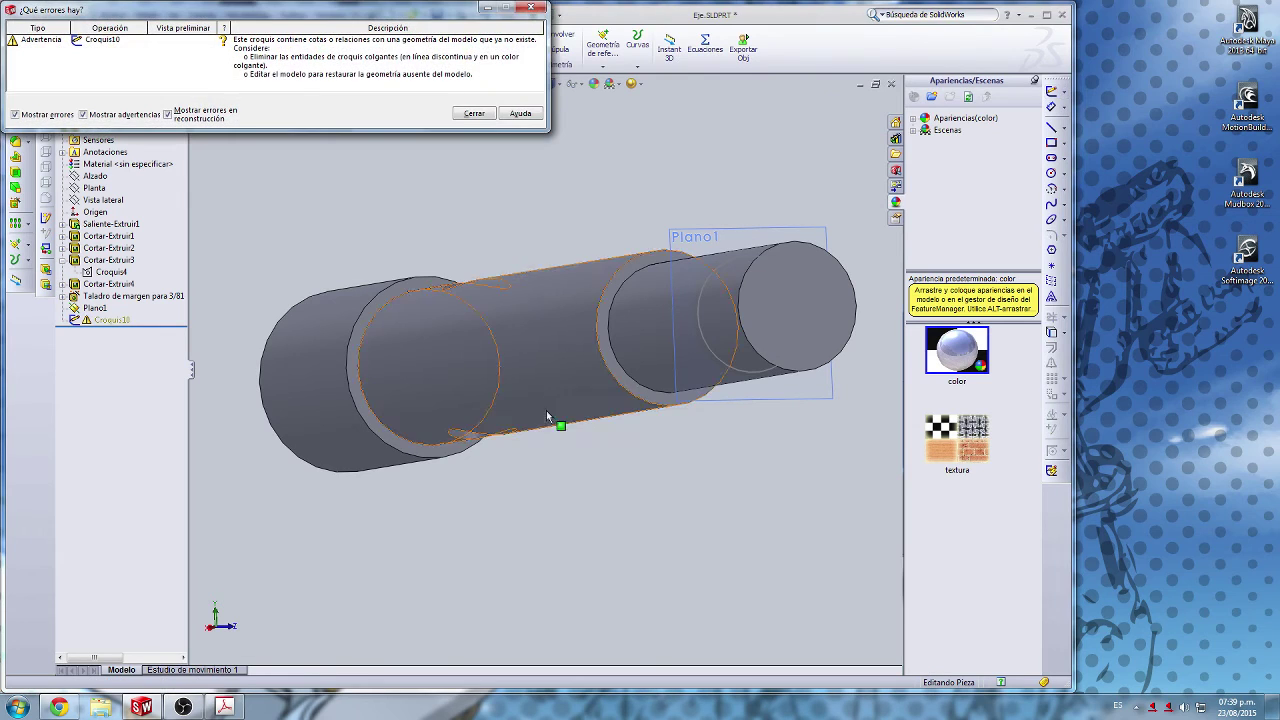
{"action": "left_click", "coordinate": [485, 115]}
{"action": "key", "text": "ctrl+z"}
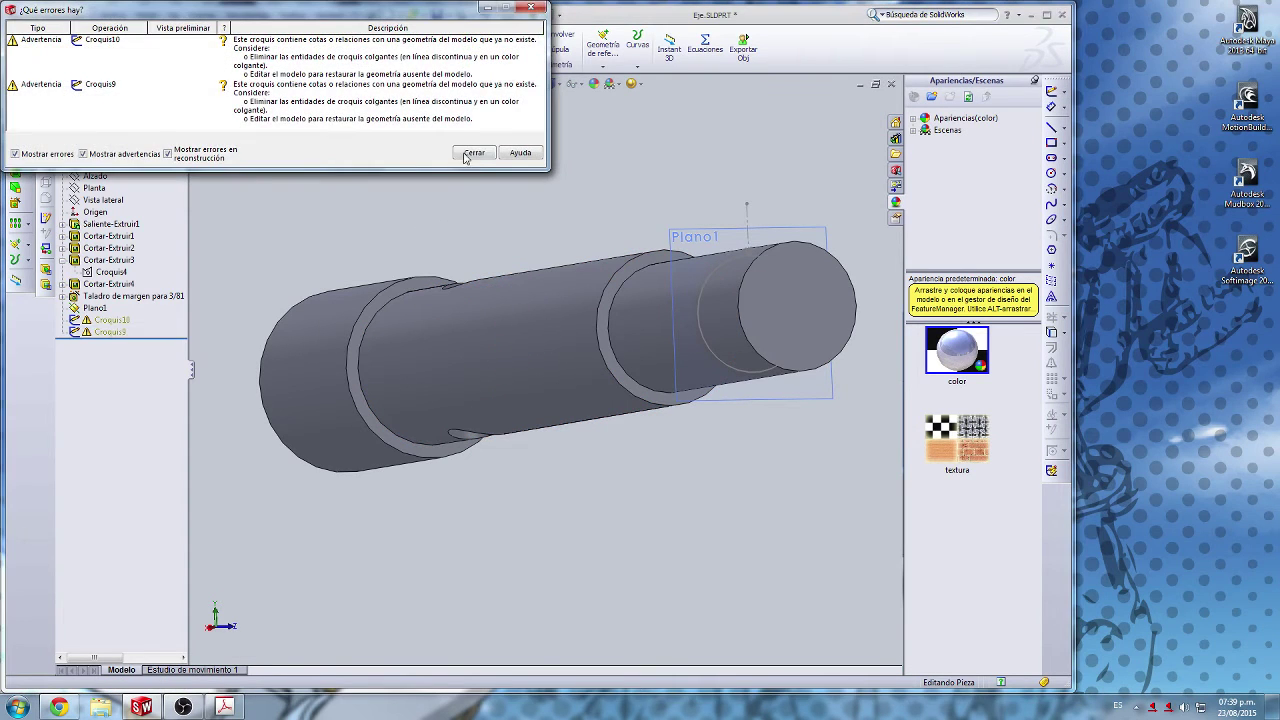
{"action": "left_click", "coordinate": [464, 152]}
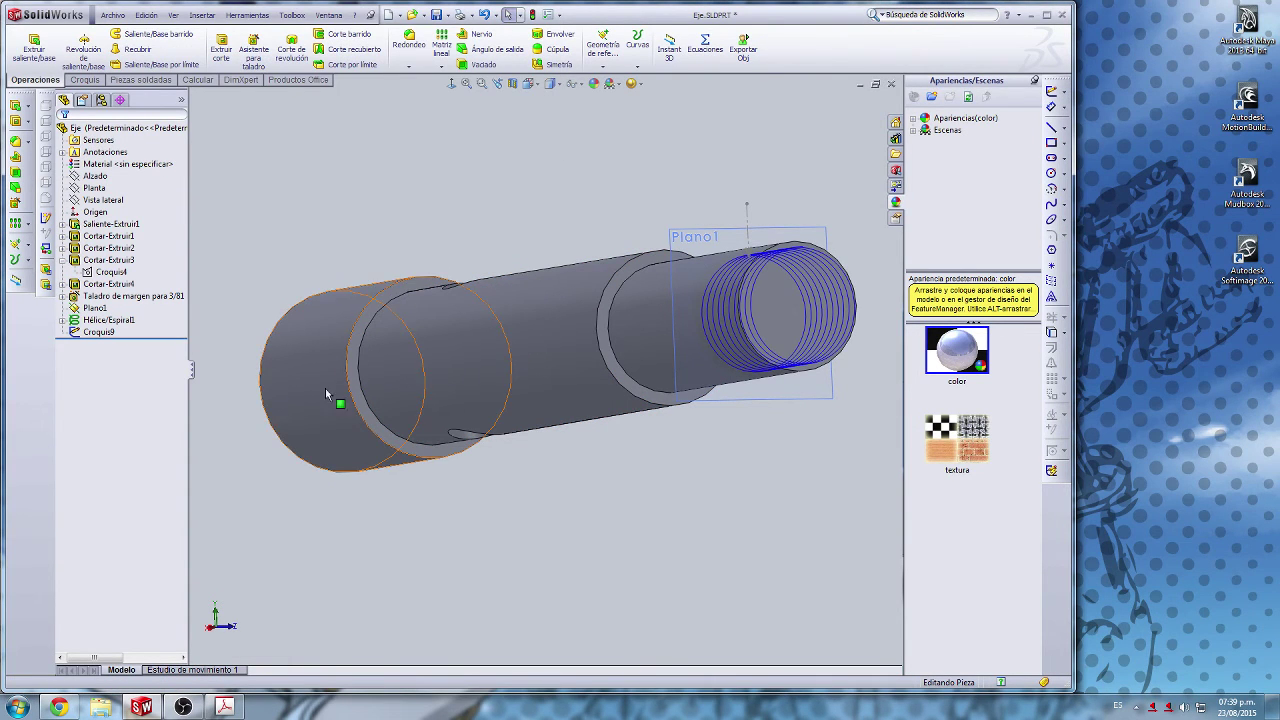
Step: Open the helix's base sketch Croquis10 for editing and select its circle to show its relations
{"action": "scroll", "coordinate": [634, 426], "scroll_direction": "down", "scroll_amount": 2}
{"action": "middle_click_drag", "start_coordinate": [732, 420], "coordinate": [371, 406]}
{"action": "scroll", "coordinate": [491, 416], "scroll_direction": "down", "scroll_amount": 1}
{"action": "scroll", "coordinate": [440, 424], "scroll_direction": "down", "scroll_amount": 3}
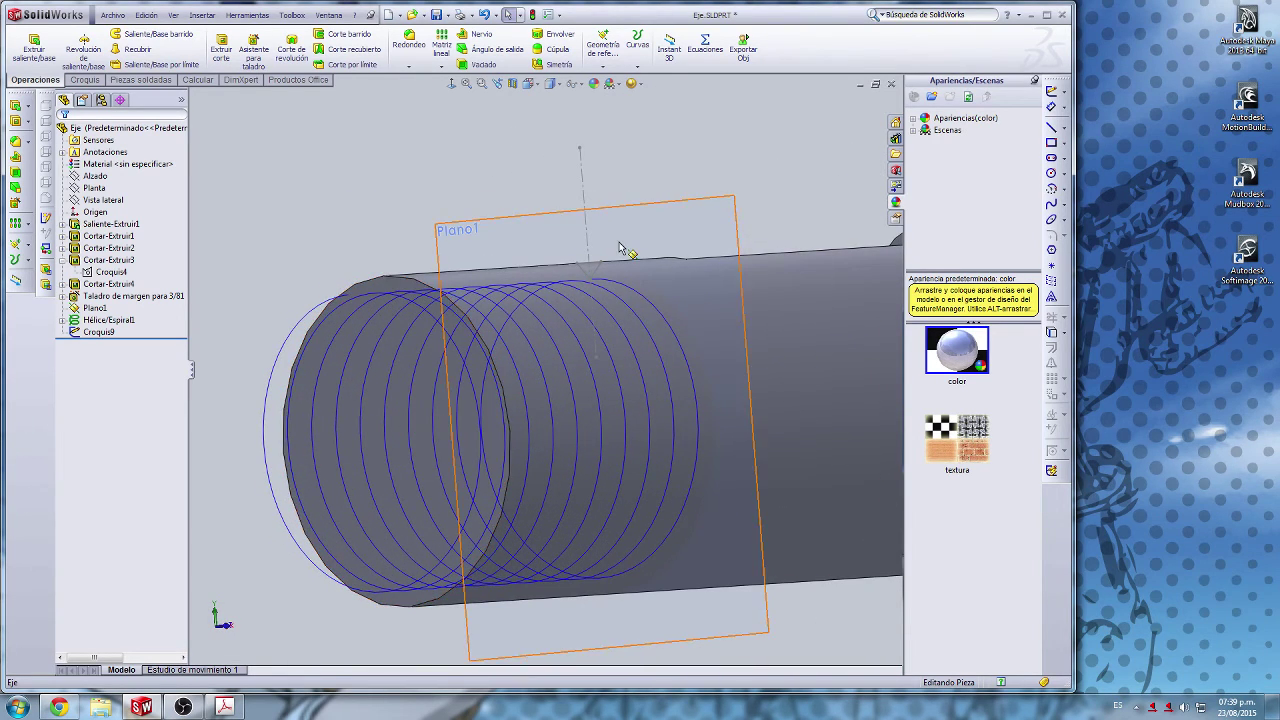
{"action": "scroll", "coordinate": [623, 246], "scroll_direction": "down", "scroll_amount": 5}
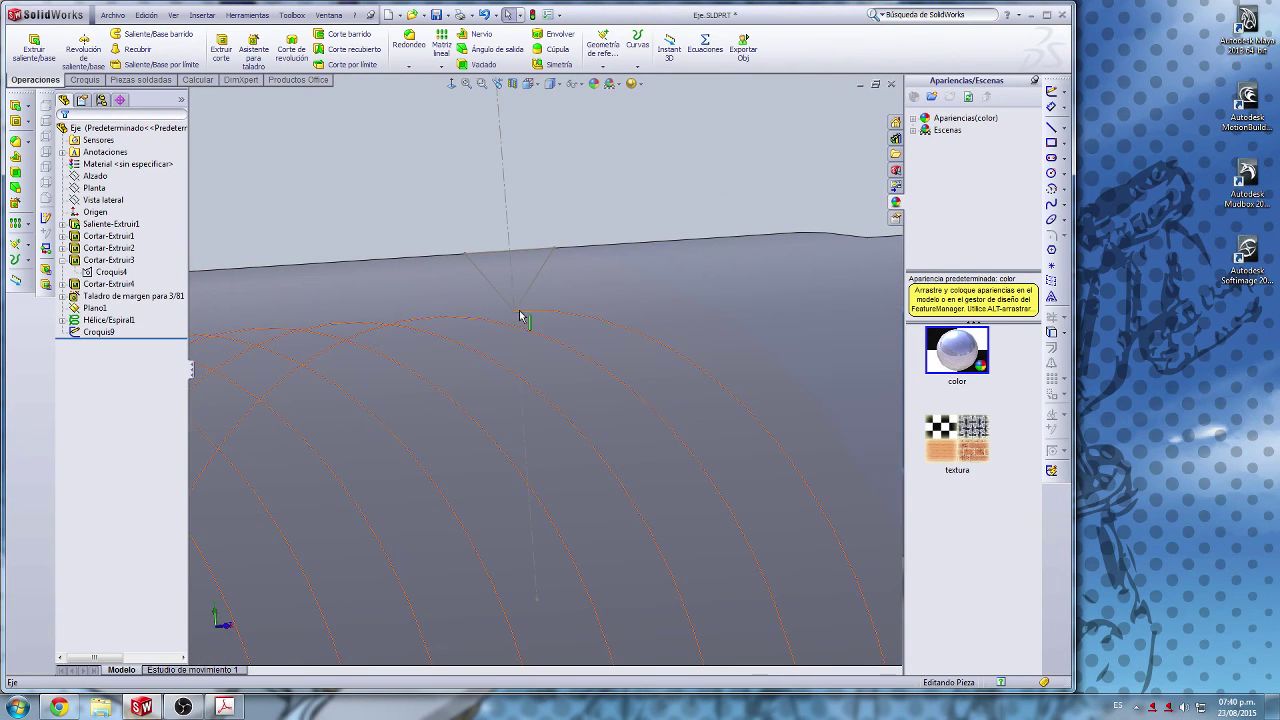
{"action": "left_click", "coordinate": [62, 320]}
{"action": "left_click", "coordinate": [113, 331]}
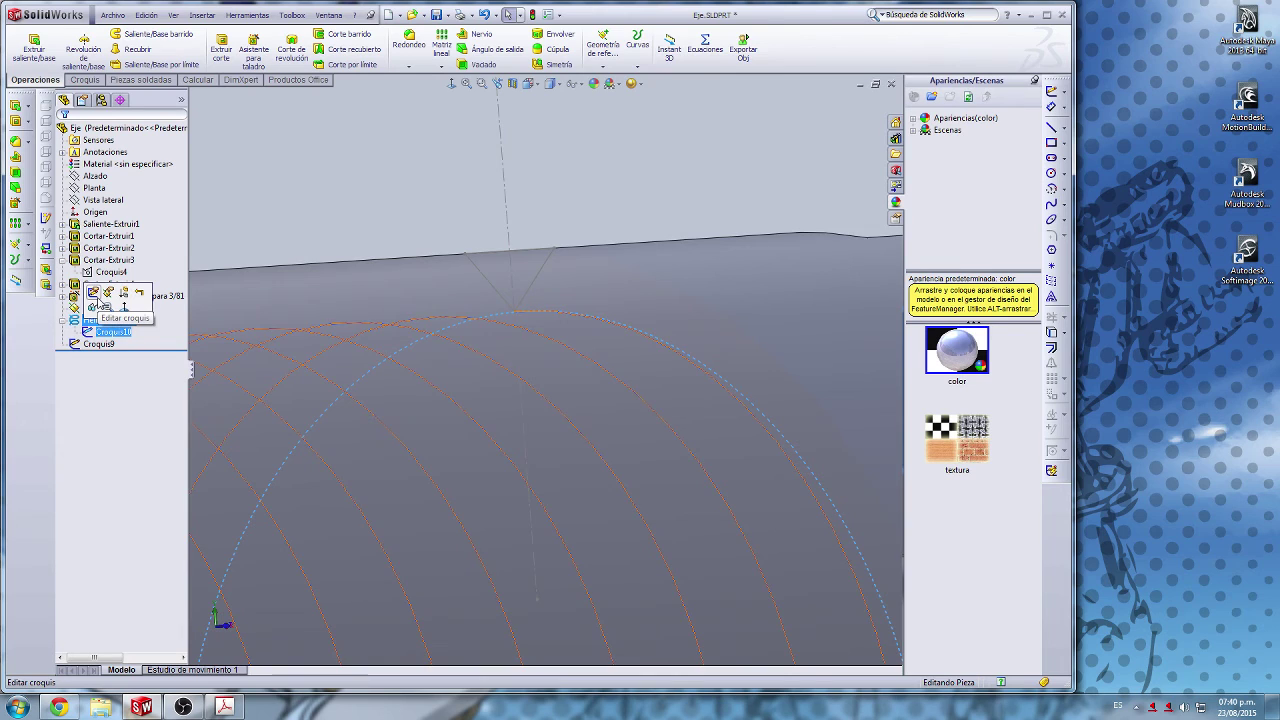
{"action": "left_click", "coordinate": [93, 292]}
{"action": "scroll", "coordinate": [566, 332], "scroll_direction": "up", "scroll_amount": 8}
{"action": "mouse_move", "coordinate": [566, 390]}
{"action": "middle_mouse_down"}
{"action": "mouse_move", "coordinate": [633, 411]}
{"action": "mouse_move", "coordinate": [557, 371]}
{"action": "middle_mouse_up"}
{"action": "left_click", "coordinate": [557, 371]}
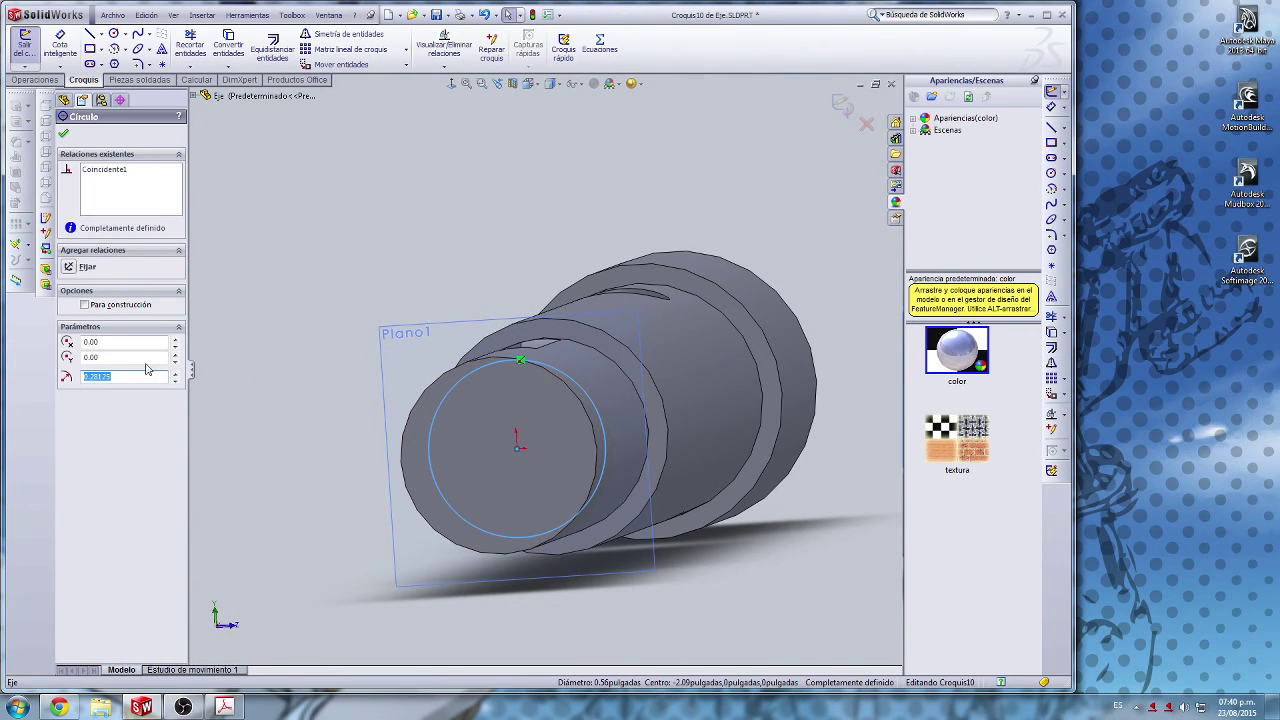
Step: Remove the coincident relation that ties the Croquis10 circle to the thread profile, and rebuild the part
{"action": "left_click", "coordinate": [64, 101]}
{"action": "scroll", "coordinate": [450, 360], "scroll_direction": "down", "scroll_amount": 2}
{"action": "middle_click_drag", "start_coordinate": [366, 366], "coordinate": [428, 349]}
{"action": "scroll", "coordinate": [355, 423], "scroll_direction": "up", "scroll_amount": 5}
{"action": "middle_click_drag", "start_coordinate": [346, 424], "coordinate": [225, 436]}
{"action": "middle_click_drag", "start_coordinate": [398, 450], "coordinate": [259, 436]}
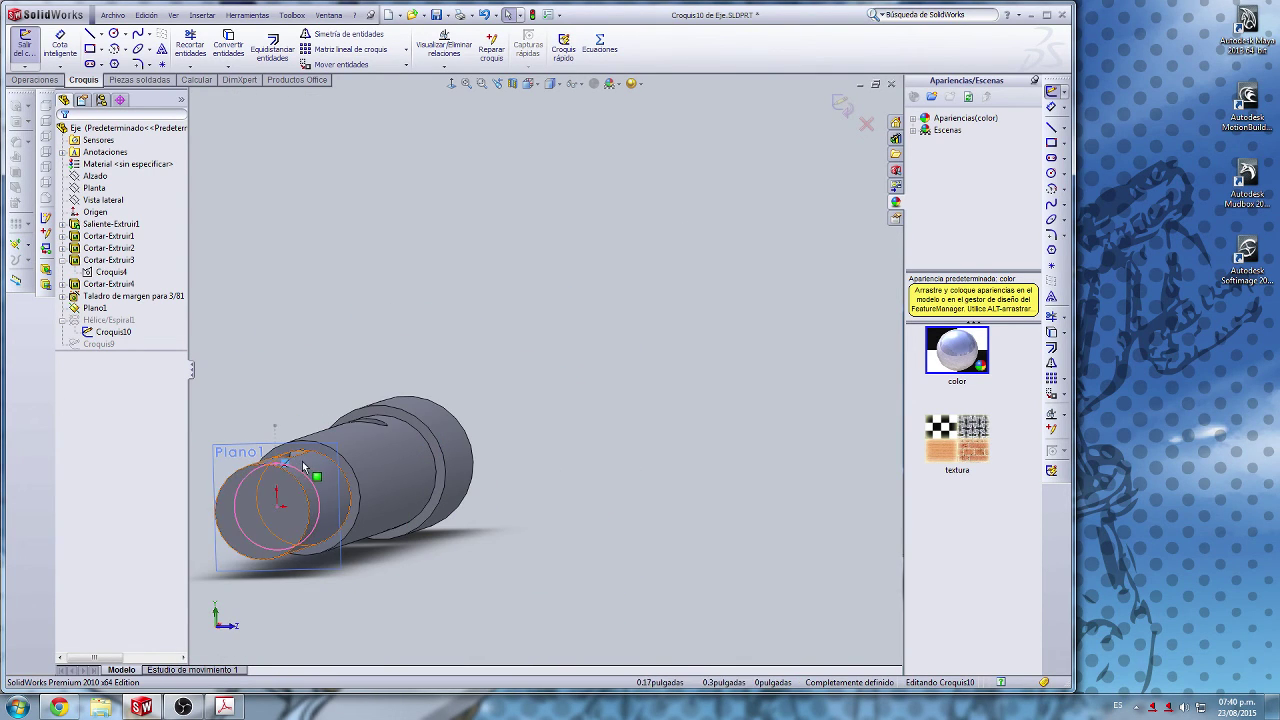
{"action": "scroll", "coordinate": [262, 400], "scroll_direction": "down", "scroll_amount": 3}
{"action": "middle_click_drag", "start_coordinate": [293, 534], "coordinate": [326, 521]}
{"action": "scroll", "coordinate": [519, 487], "scroll_direction": "down", "scroll_amount": 3}
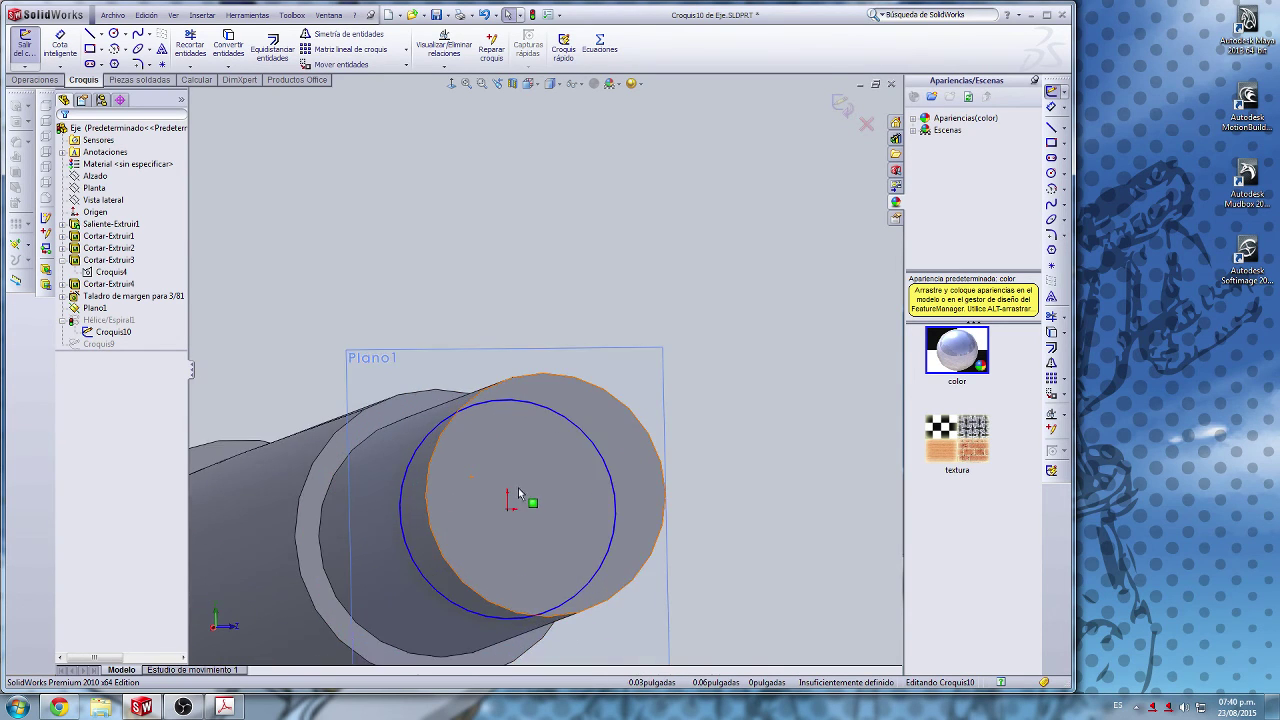
{"action": "scroll", "coordinate": [475, 472], "scroll_direction": "down", "scroll_amount": 2}
{"action": "middle_click_drag", "start_coordinate": [475, 472], "coordinate": [475, 376]}
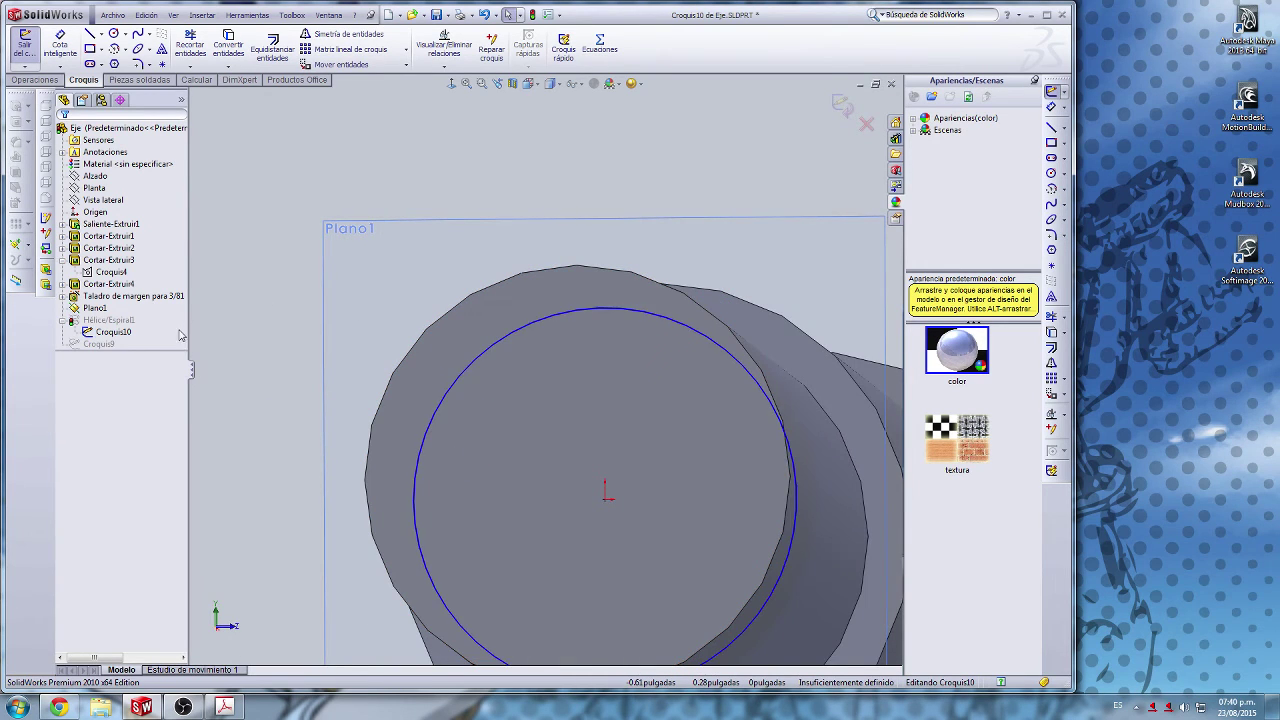
{"action": "left_click", "coordinate": [104, 333]}
{"action": "left_click", "coordinate": [532, 18]}
Step: Open the thread profile sketch Croquis9 for editing at the start of the helix
{"action": "scroll", "coordinate": [380, 382], "scroll_direction": "up", "scroll_amount": 3}
{"action": "middle_click_drag", "start_coordinate": [382, 384], "coordinate": [459, 453]}
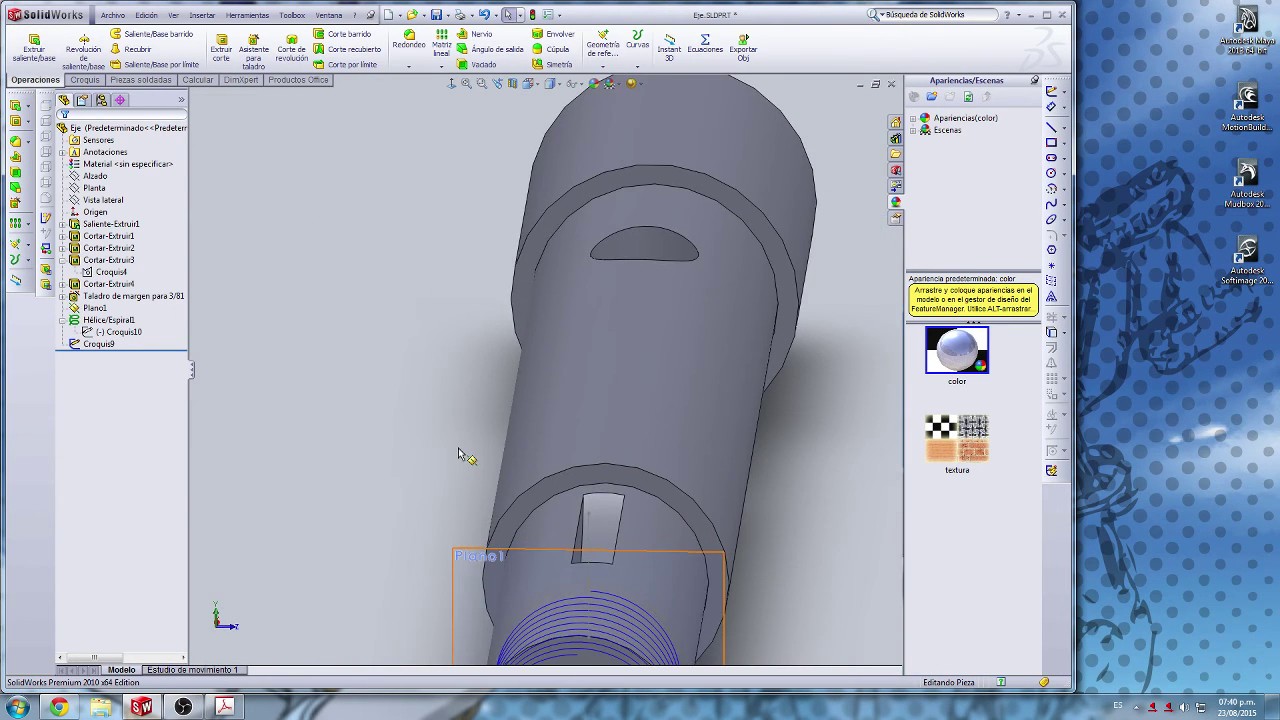
{"action": "scroll", "coordinate": [459, 450], "scroll_direction": "down", "scroll_amount": 1}
{"action": "scroll", "coordinate": [485, 466], "scroll_direction": "up", "scroll_amount": 2}
{"action": "scroll", "coordinate": [680, 528], "scroll_direction": "down", "scroll_amount": 6}
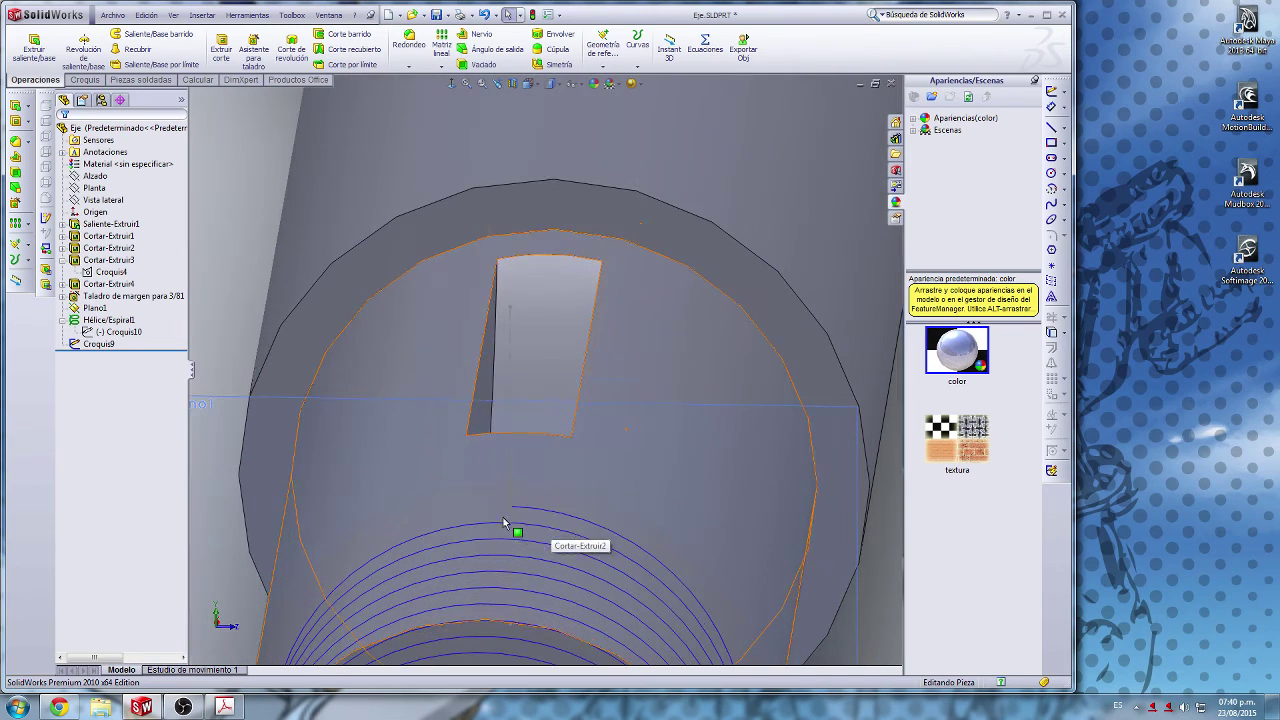
{"action": "left_click", "coordinate": [100, 345]}
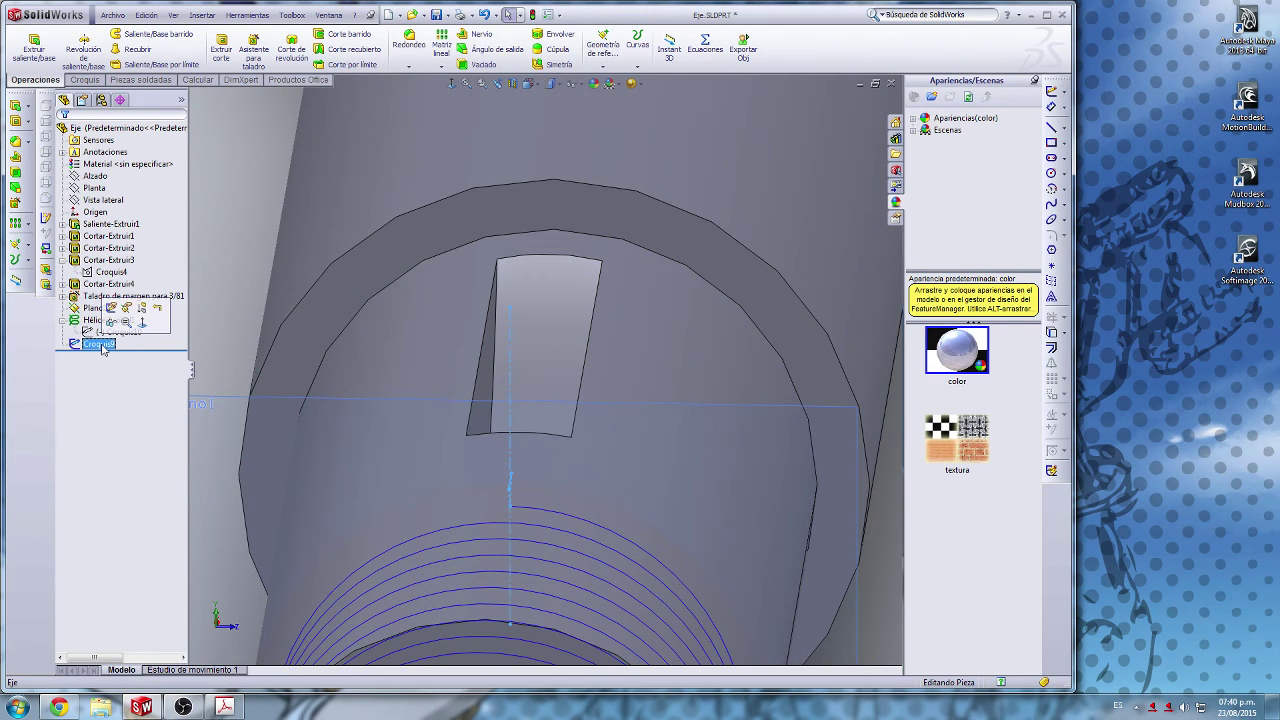
{"action": "middle_click_drag", "start_coordinate": [471, 469], "coordinate": [615, 277]}
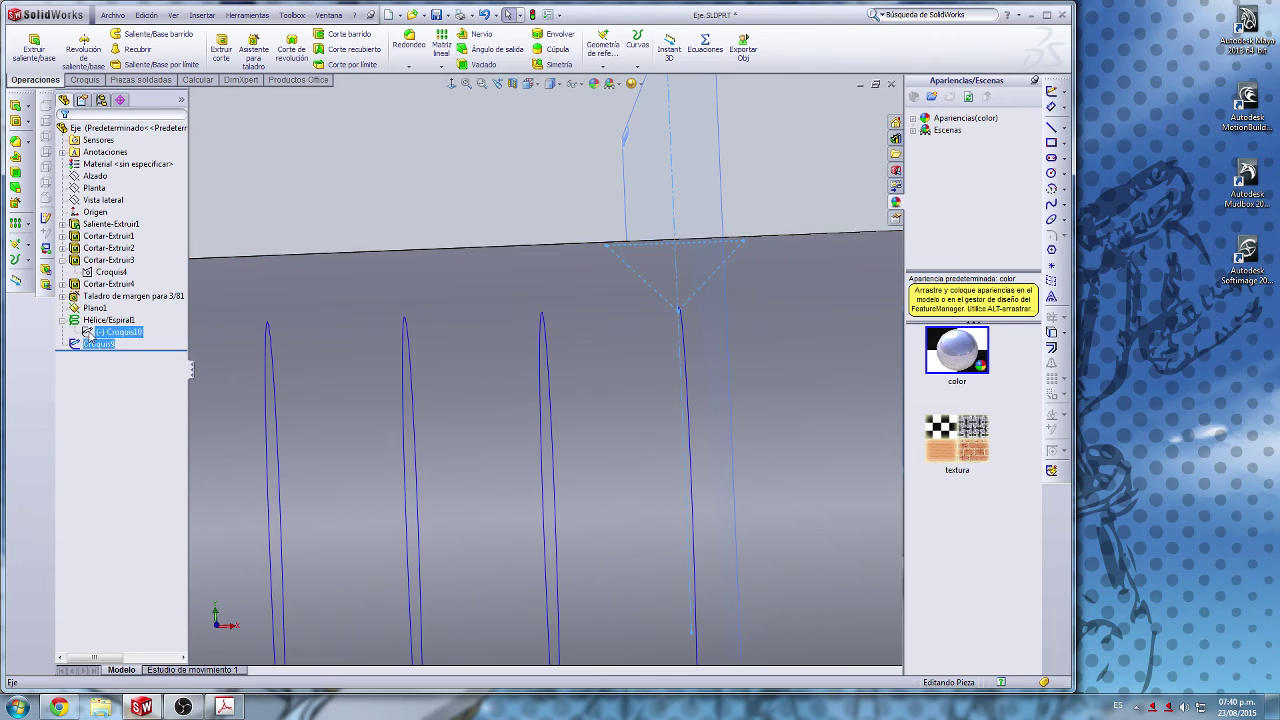
{"action": "left_click", "coordinate": [1051, 91]}
{"action": "scroll", "coordinate": [600, 290], "scroll_direction": "down", "scroll_amount": 3}
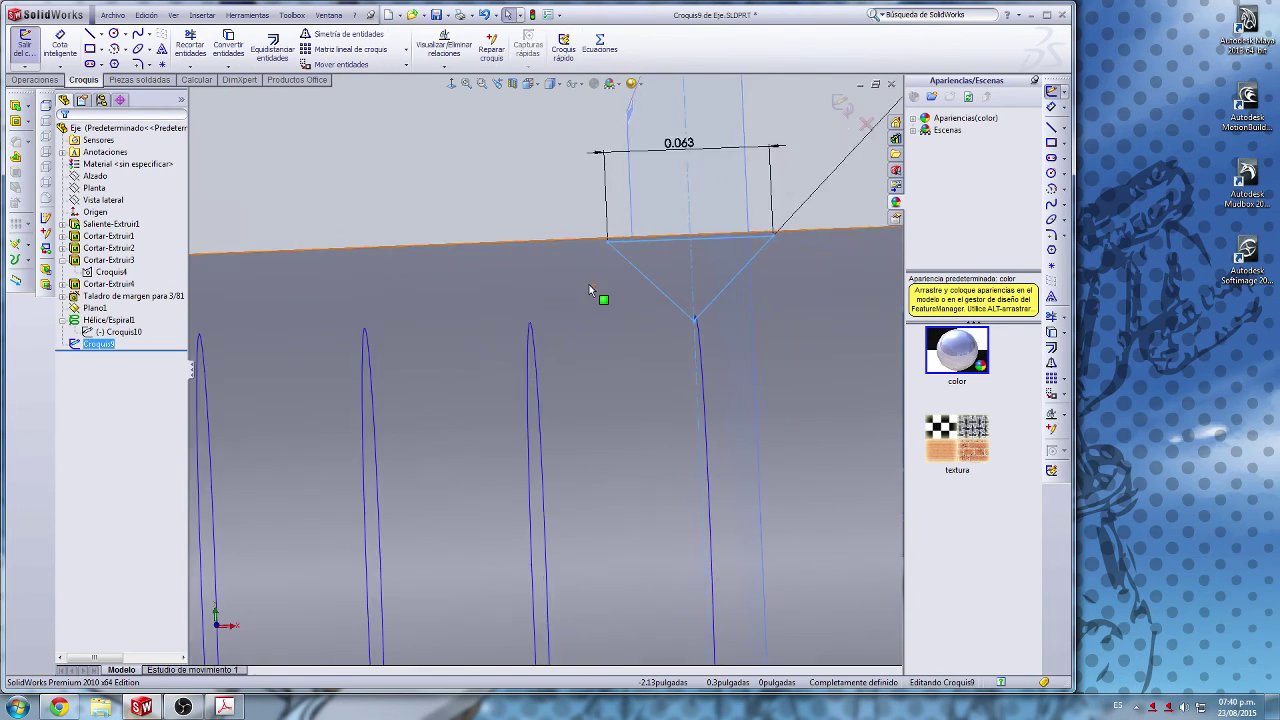
{"action": "scroll", "coordinate": [679, 260], "scroll_direction": "up", "scroll_amount": 4}
{"action": "scroll", "coordinate": [634, 343], "scroll_direction": "down", "scroll_amount": 3}
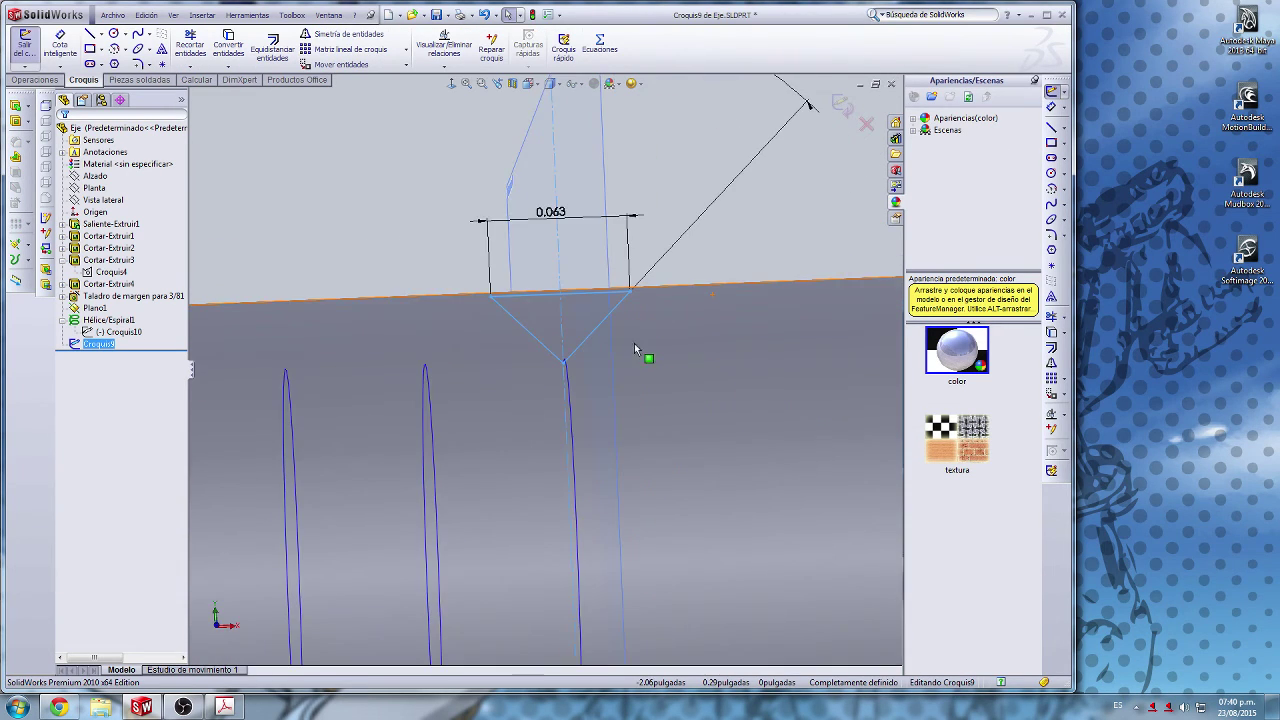
Step: Add a driven dimension for the triangular profile's depth, from its tip to its upper edge
{"action": "left_click", "coordinate": [1051, 108]}
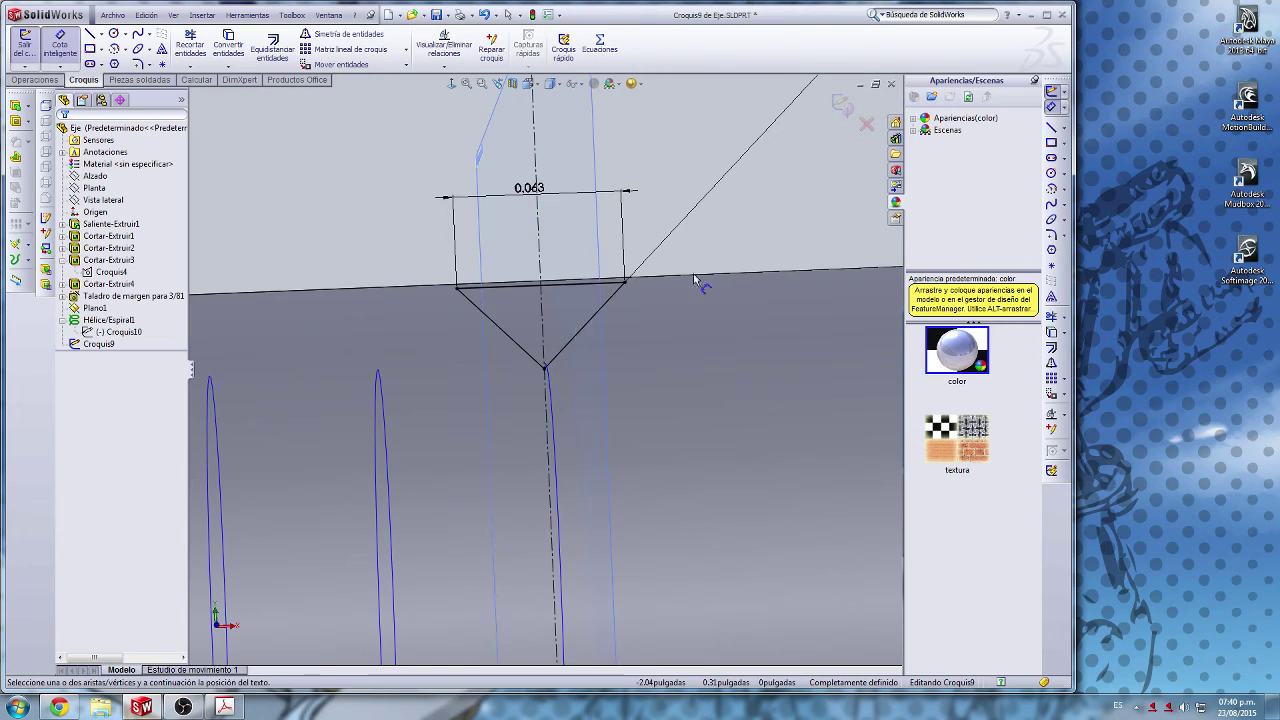
{"action": "left_click", "coordinate": [545, 371]}
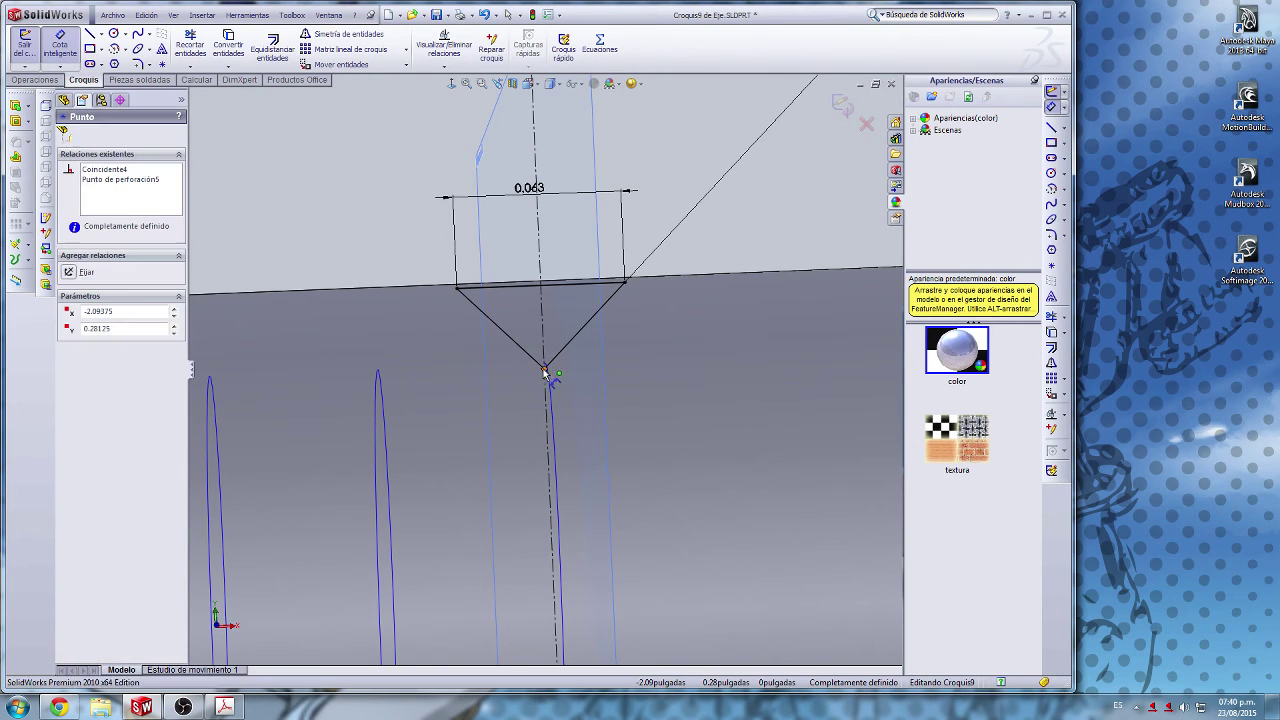
{"action": "left_click", "coordinate": [517, 288]}
{"action": "left_click", "coordinate": [405, 323]}
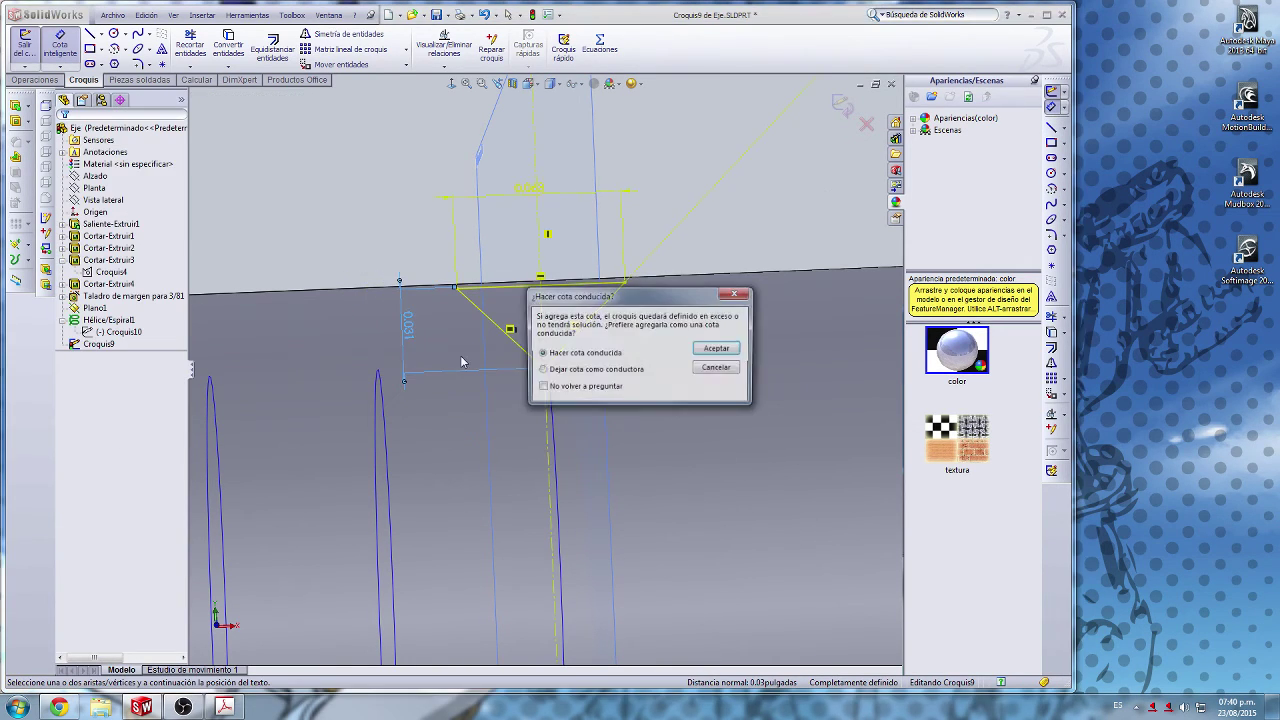
{"action": "left_click", "coordinate": [735, 350]}
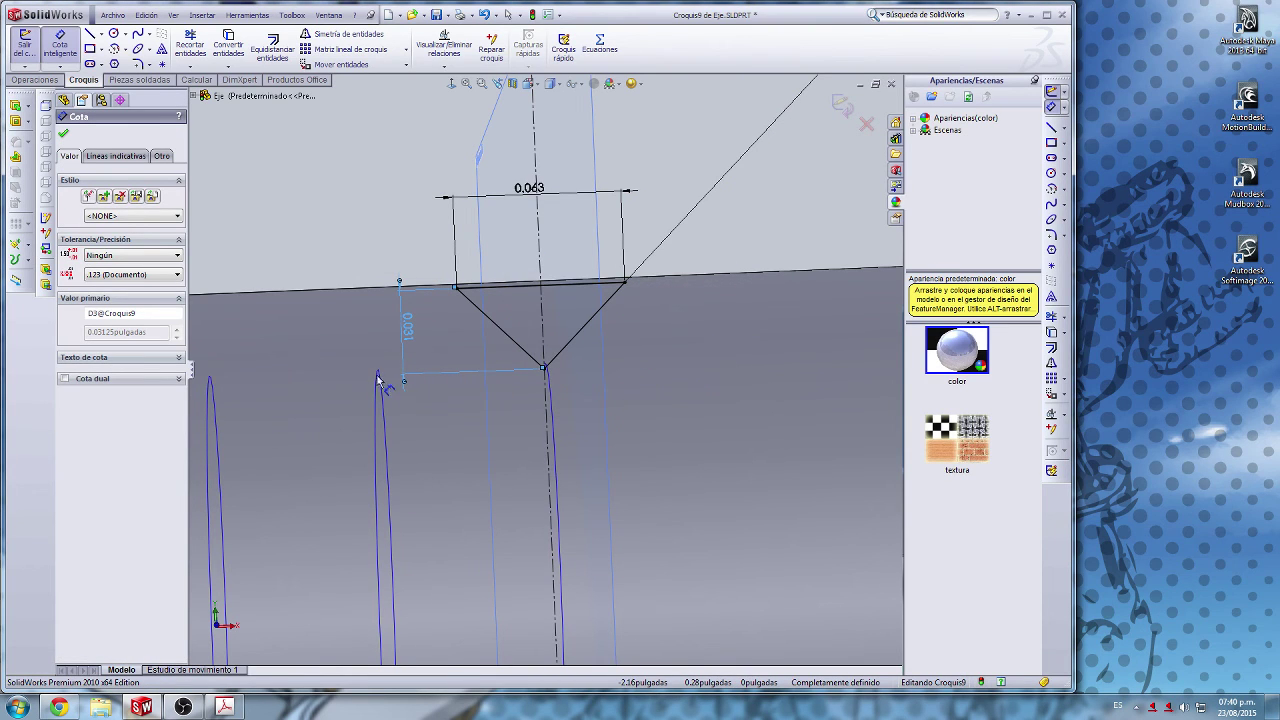
Step: Check the thread callout at the shaft's end in the PDF drawing and compare the helix and profile with it
{"action": "scroll", "coordinate": [463, 390], "scroll_direction": "up", "scroll_amount": 6}
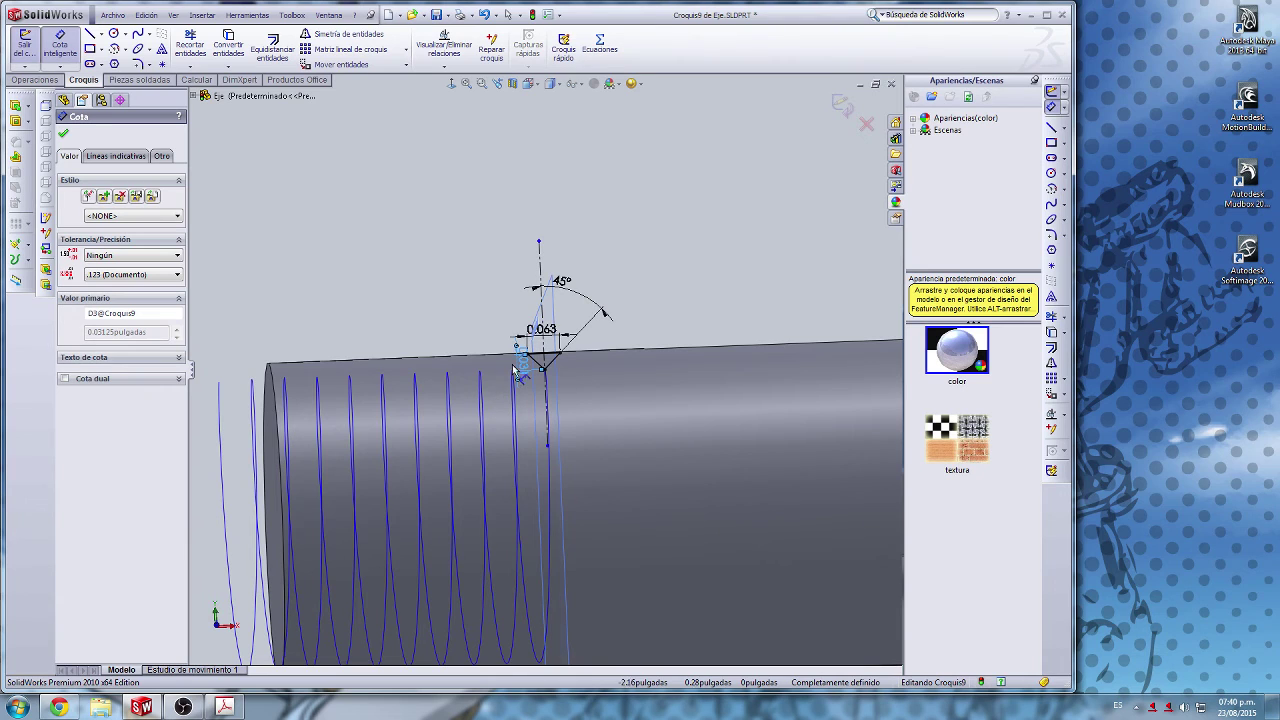
{"action": "scroll", "coordinate": [380, 548], "scroll_direction": "up", "scroll_amount": 3}
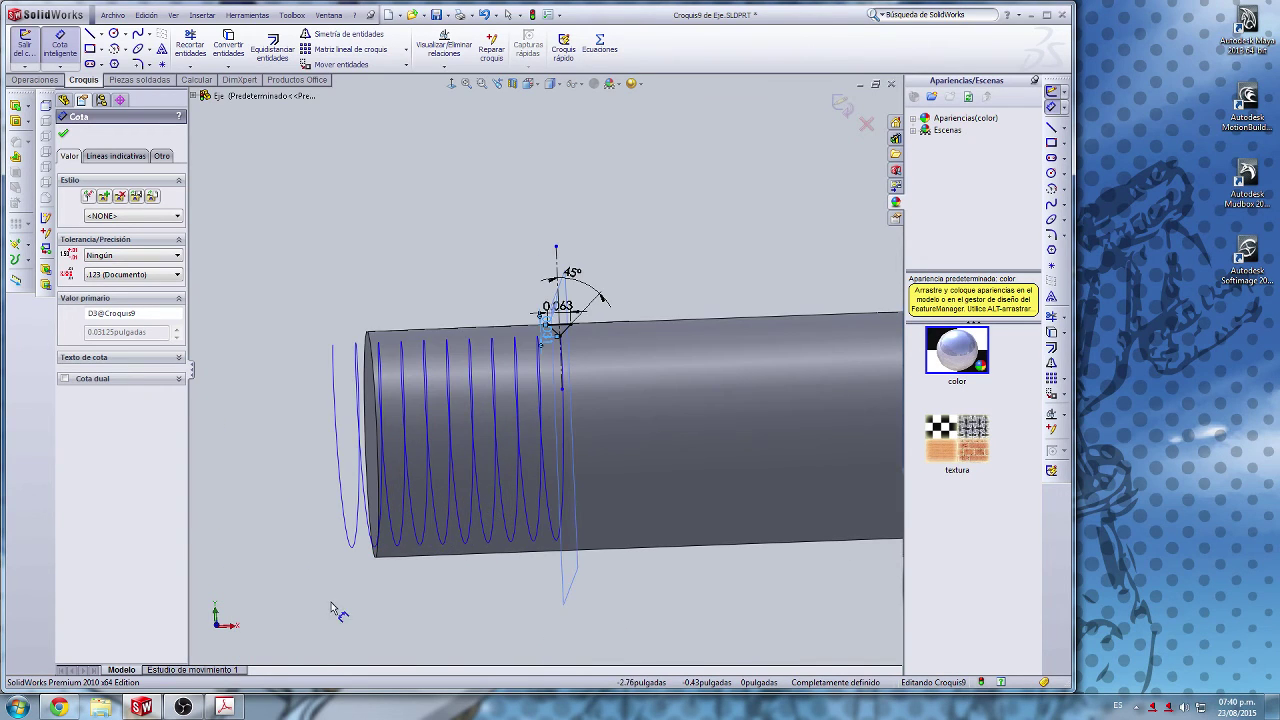
{"action": "left_click", "coordinate": [224, 707]}
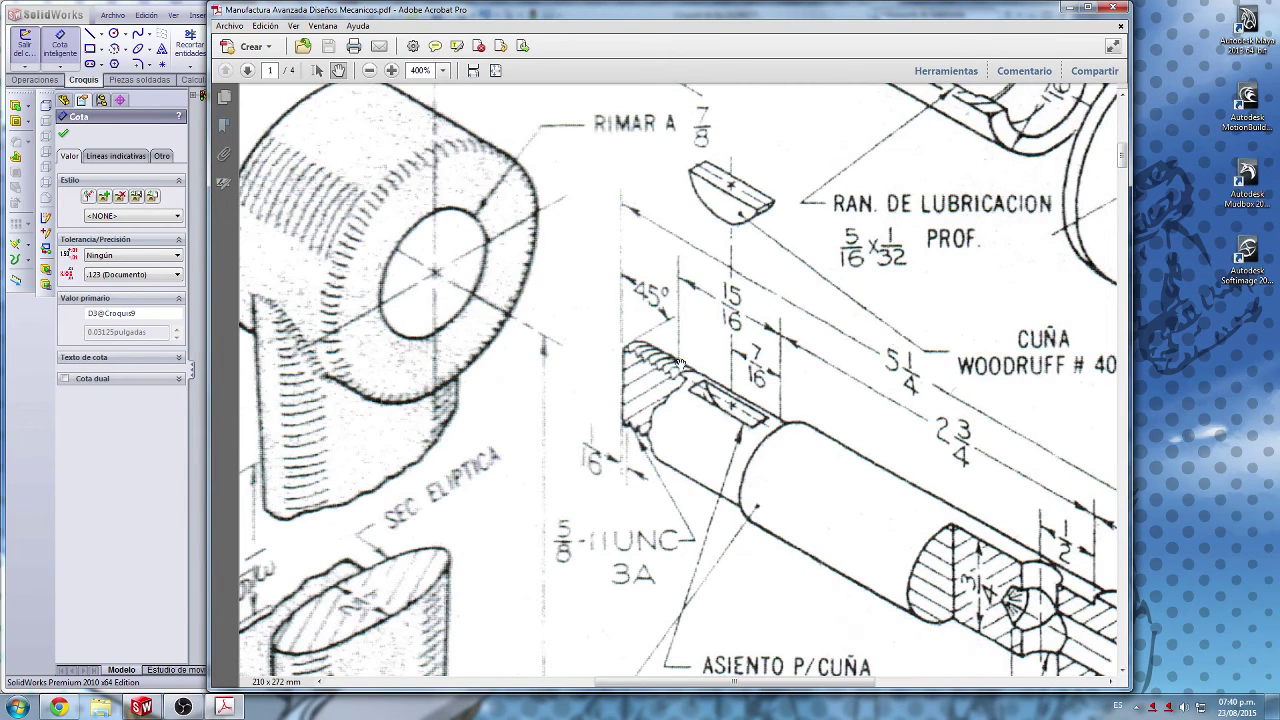
{"action": "left_click", "coordinate": [203, 674]}
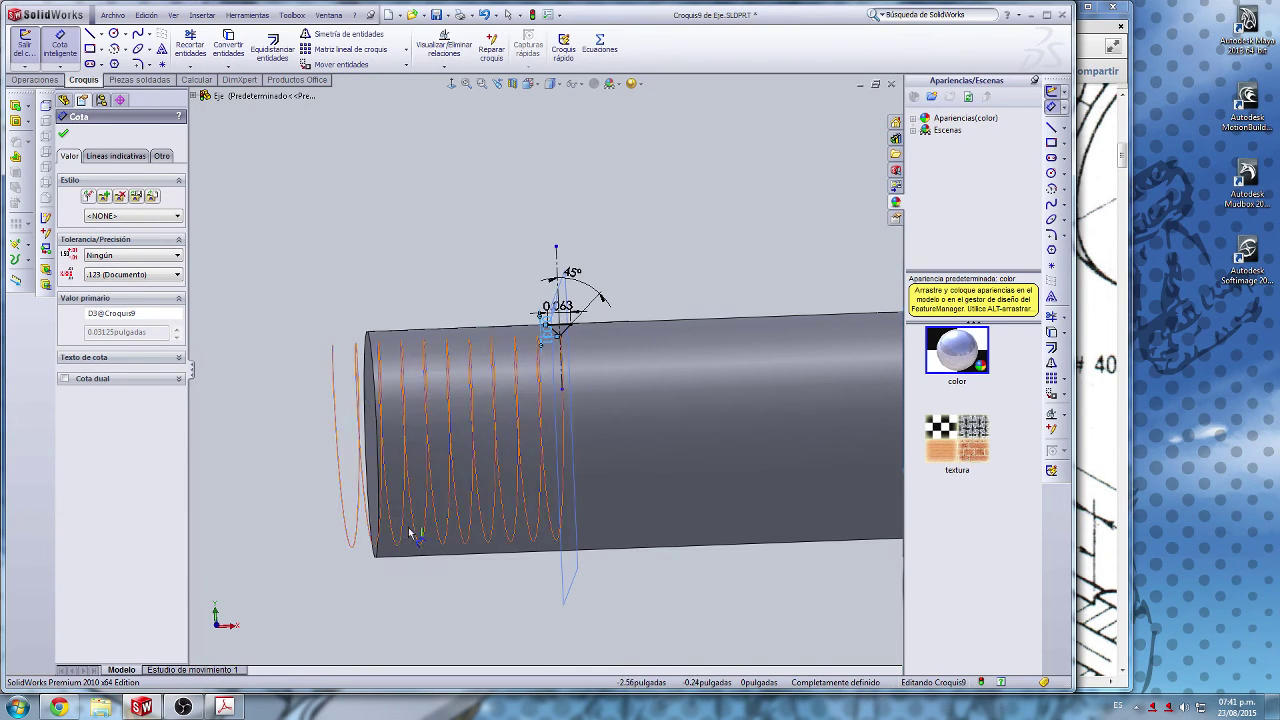
{"action": "scroll", "coordinate": [548, 343], "scroll_direction": "down", "scroll_amount": 5}
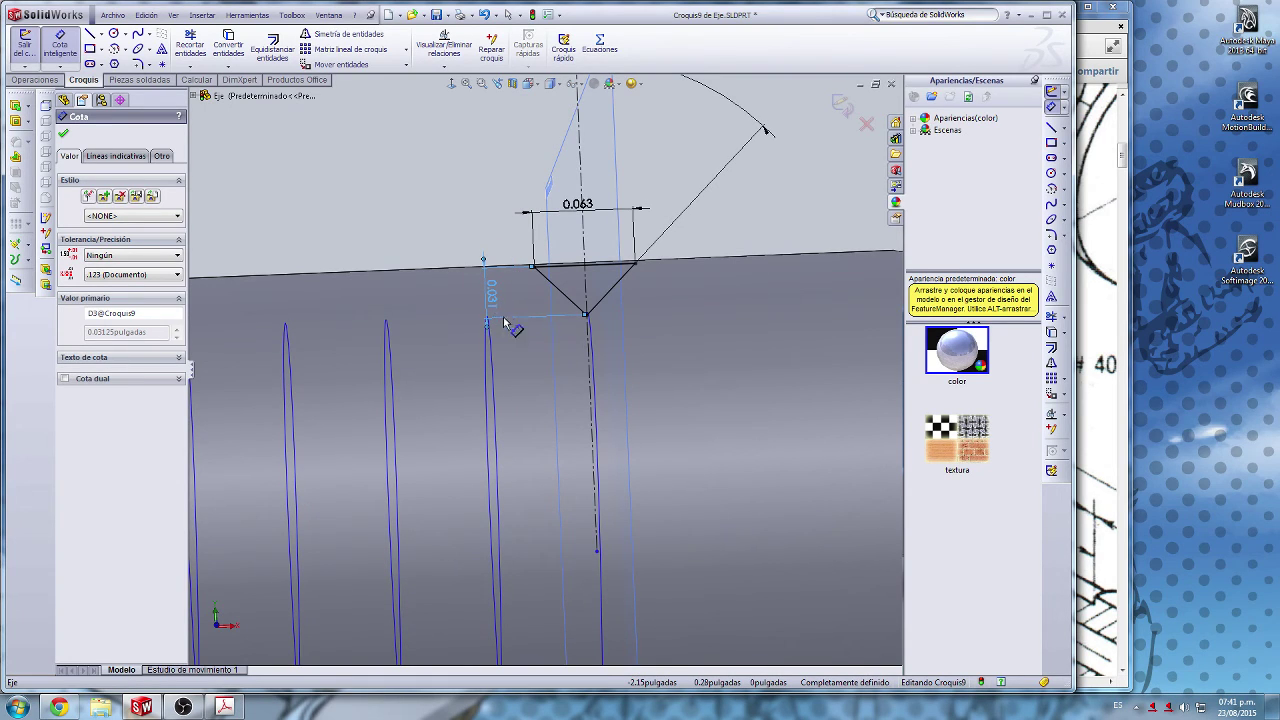
{"action": "scroll", "coordinate": [406, 477], "scroll_direction": "up", "scroll_amount": 5}
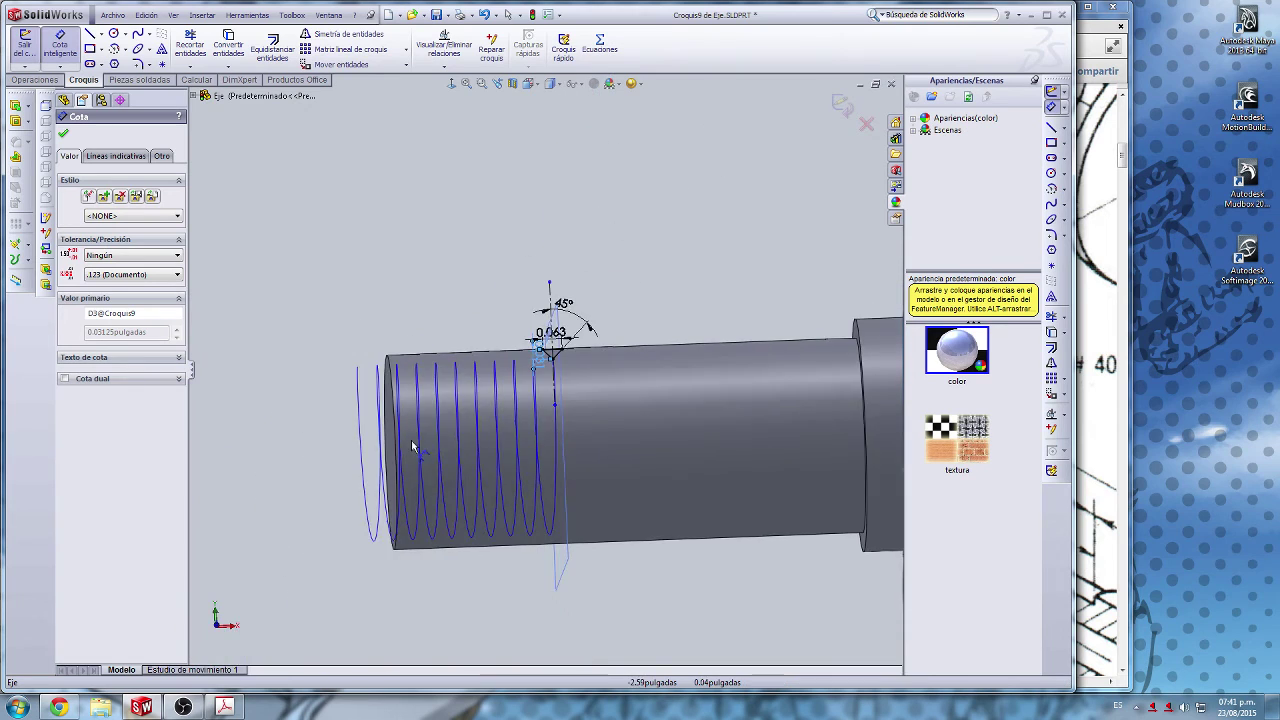
{"action": "middle_click_drag", "start_coordinate": [346, 480], "coordinate": [352, 494]}
{"action": "scroll", "coordinate": [340, 472], "scroll_direction": "up", "scroll_amount": 6}
{"action": "scroll", "coordinate": [343, 420], "scroll_direction": "down", "scroll_amount": 6}
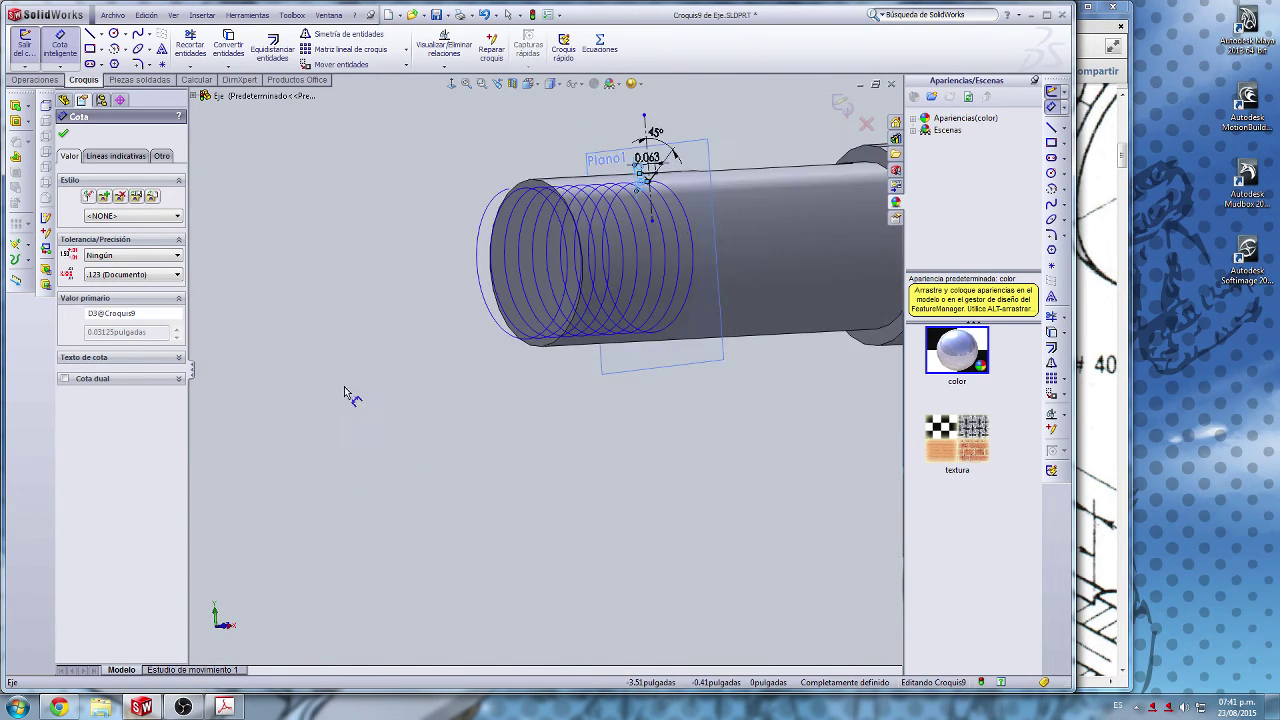
{"action": "middle_click_drag", "start_coordinate": [374, 338], "coordinate": [430, 370]}
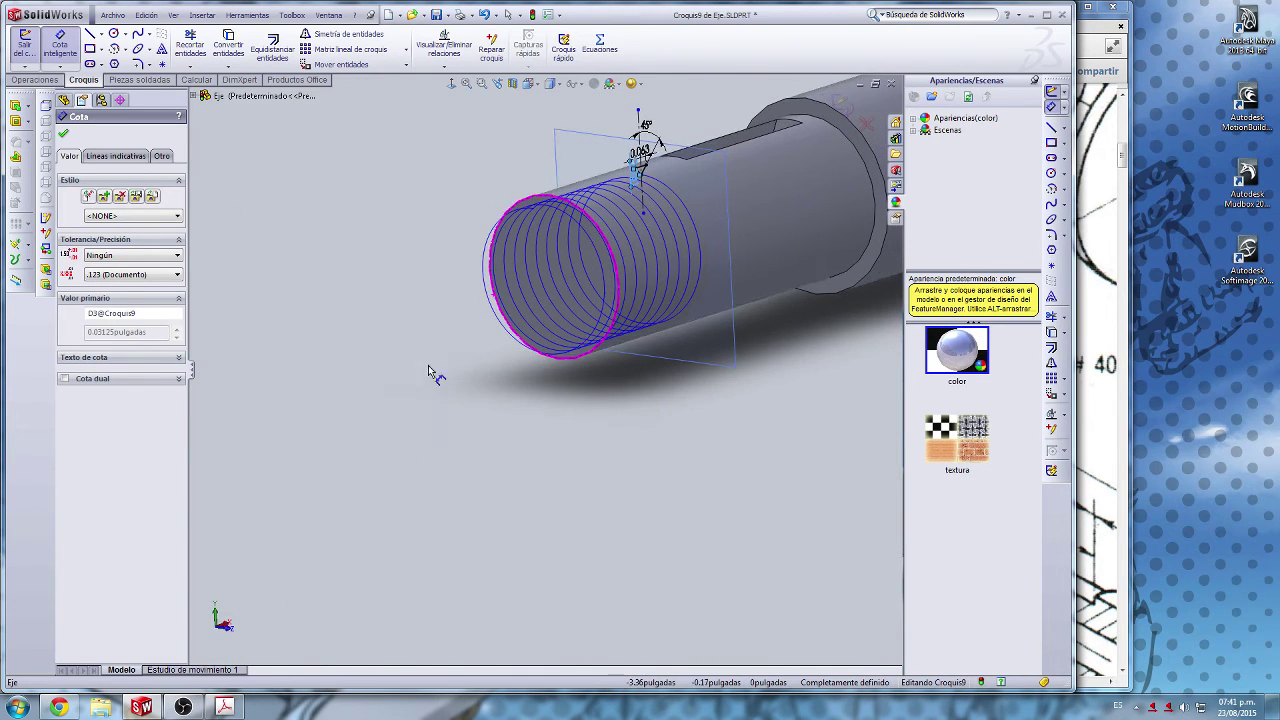
Step: Close the profile sketch Croquis9 and open the helix's base sketch Croquis10 for editing
{"action": "left_click", "coordinate": [1051, 105]}
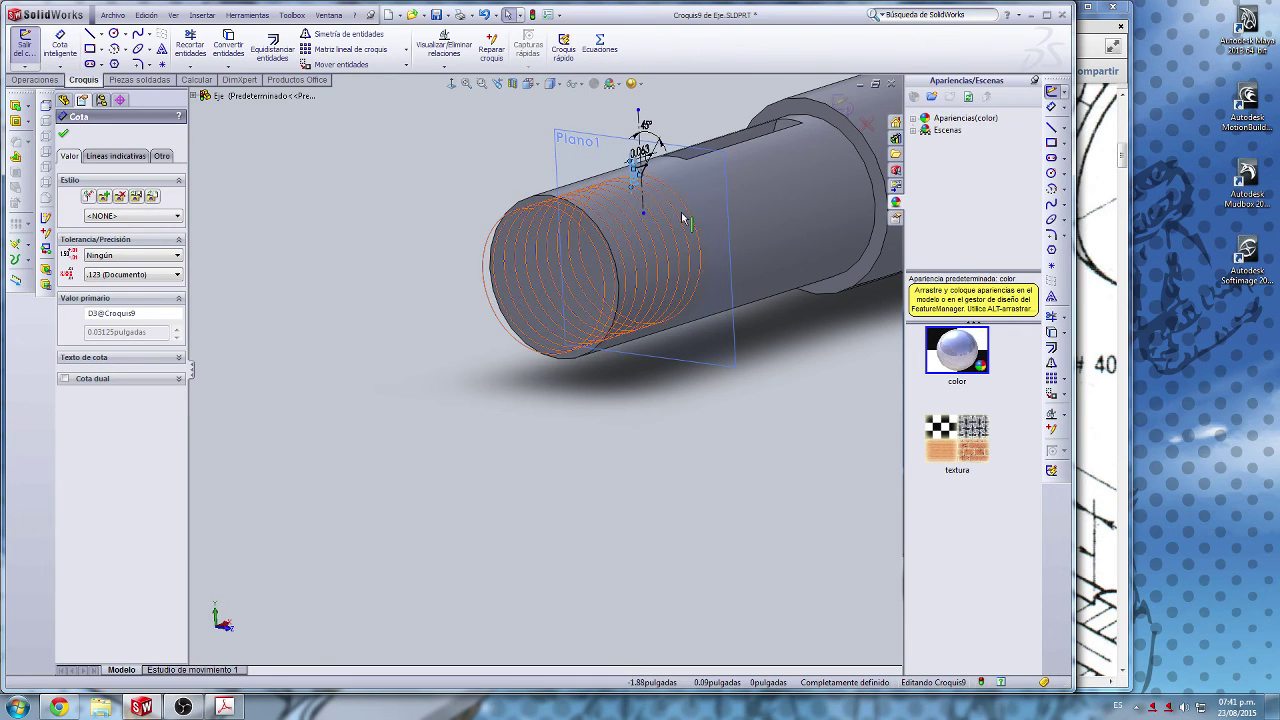
{"action": "left_click", "coordinate": [63, 134]}
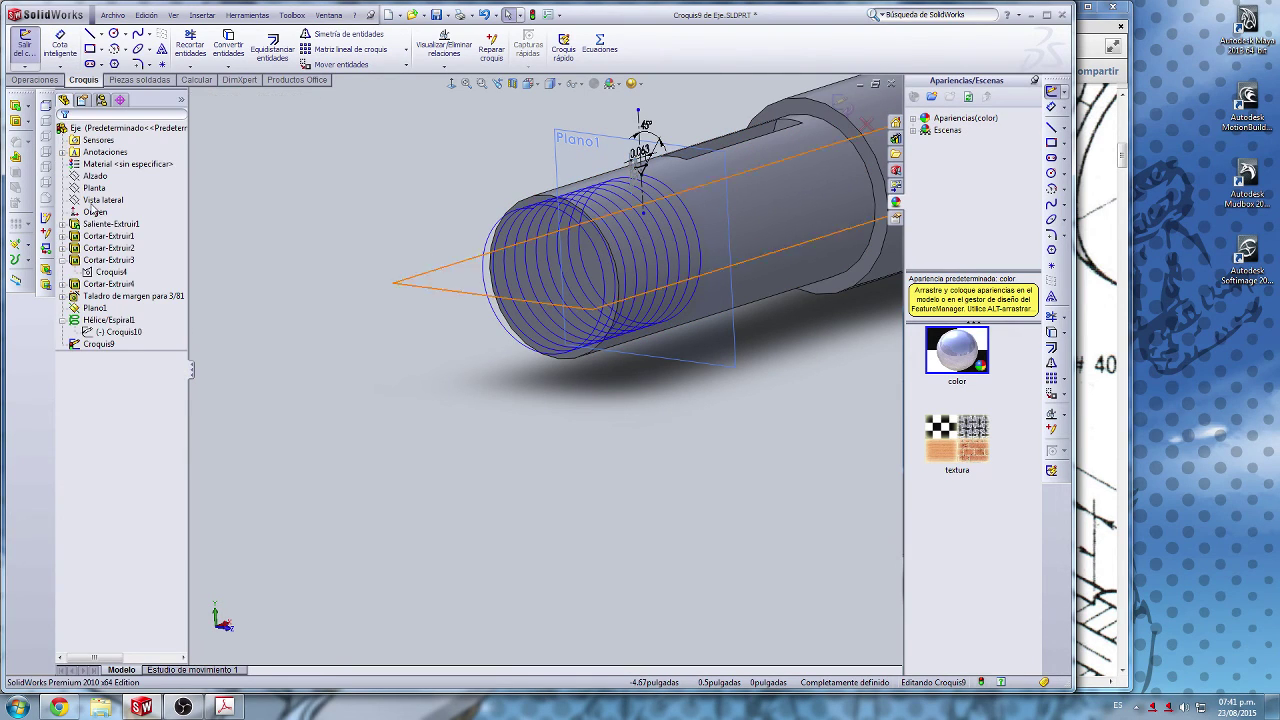
{"action": "left_click", "coordinate": [100, 320]}
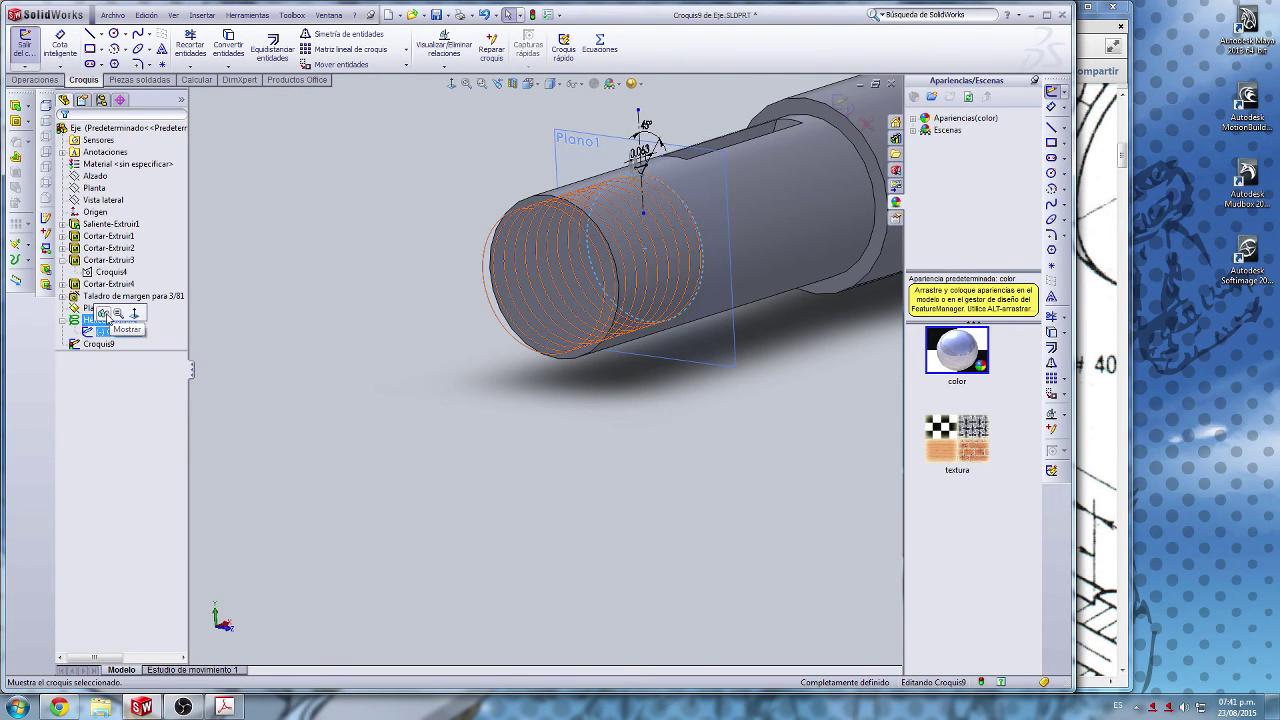
{"action": "left_click", "coordinate": [1049, 94]}
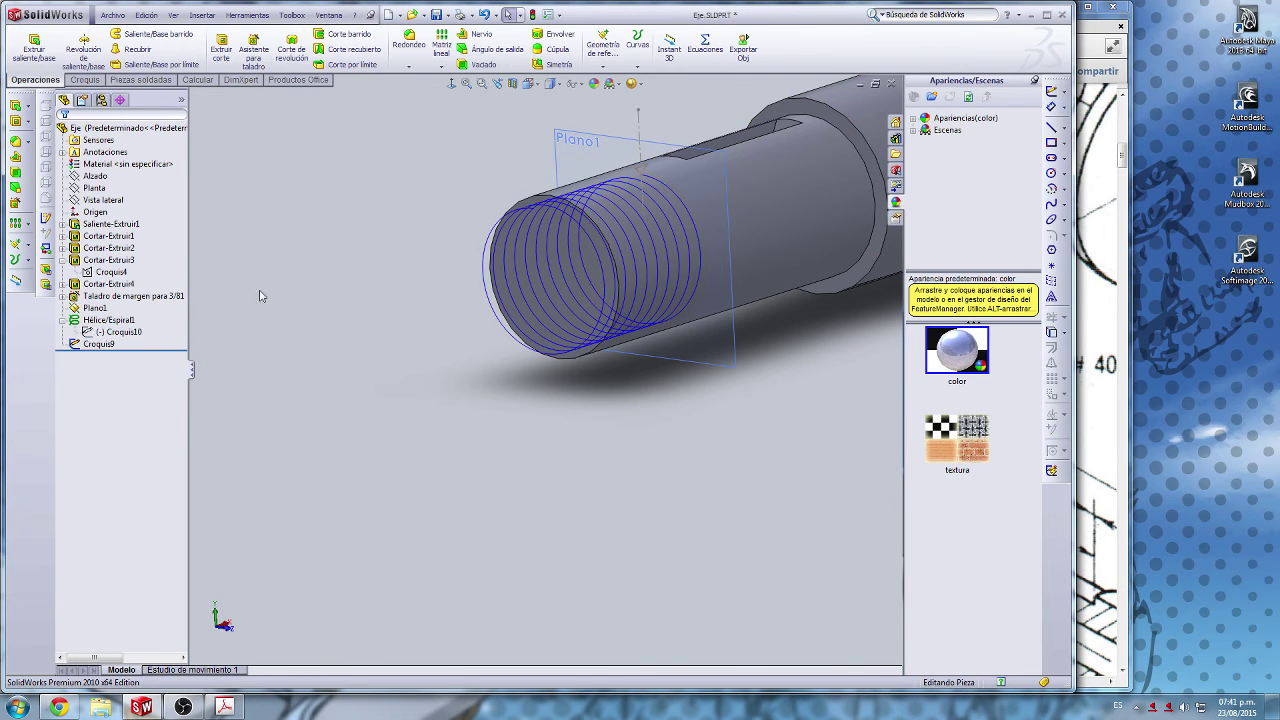
{"action": "left_click", "coordinate": [120, 332]}
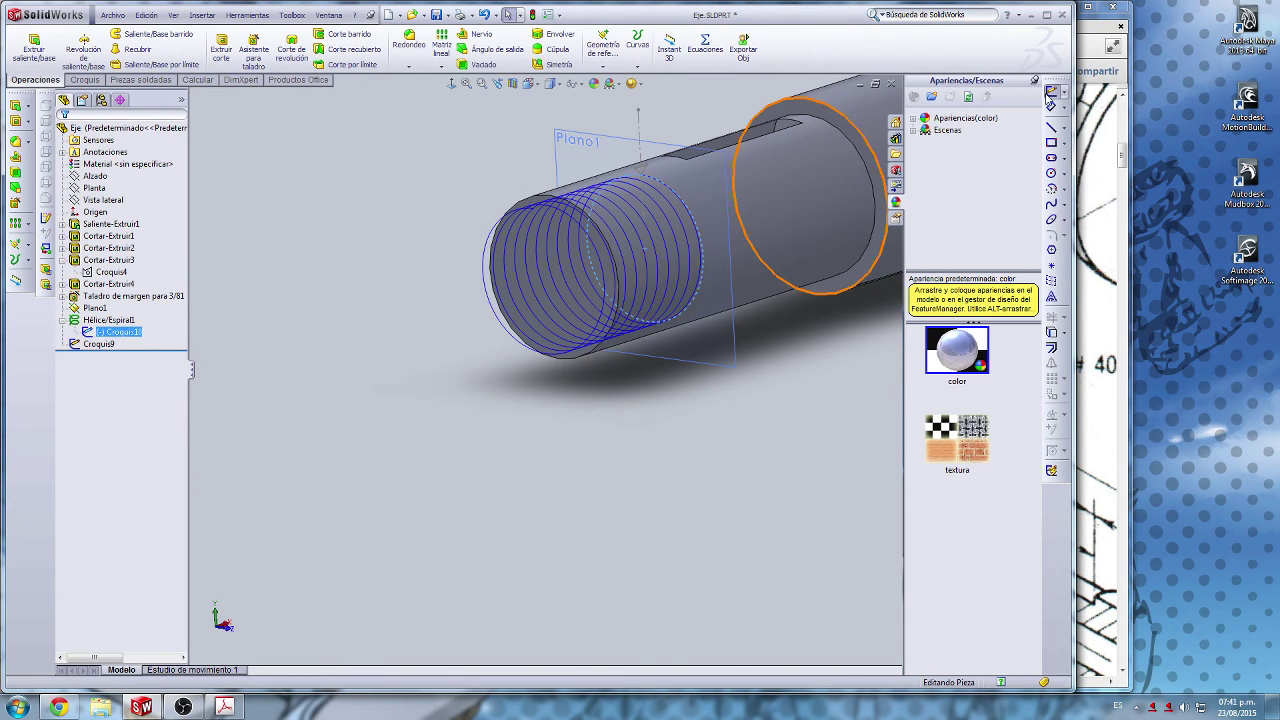
{"action": "left_click", "coordinate": [1049, 94]}
Step: Dimension the diameter of the helix's base circle as 5/8-(2*0.031) in
{"action": "left_click", "coordinate": [1053, 106]}
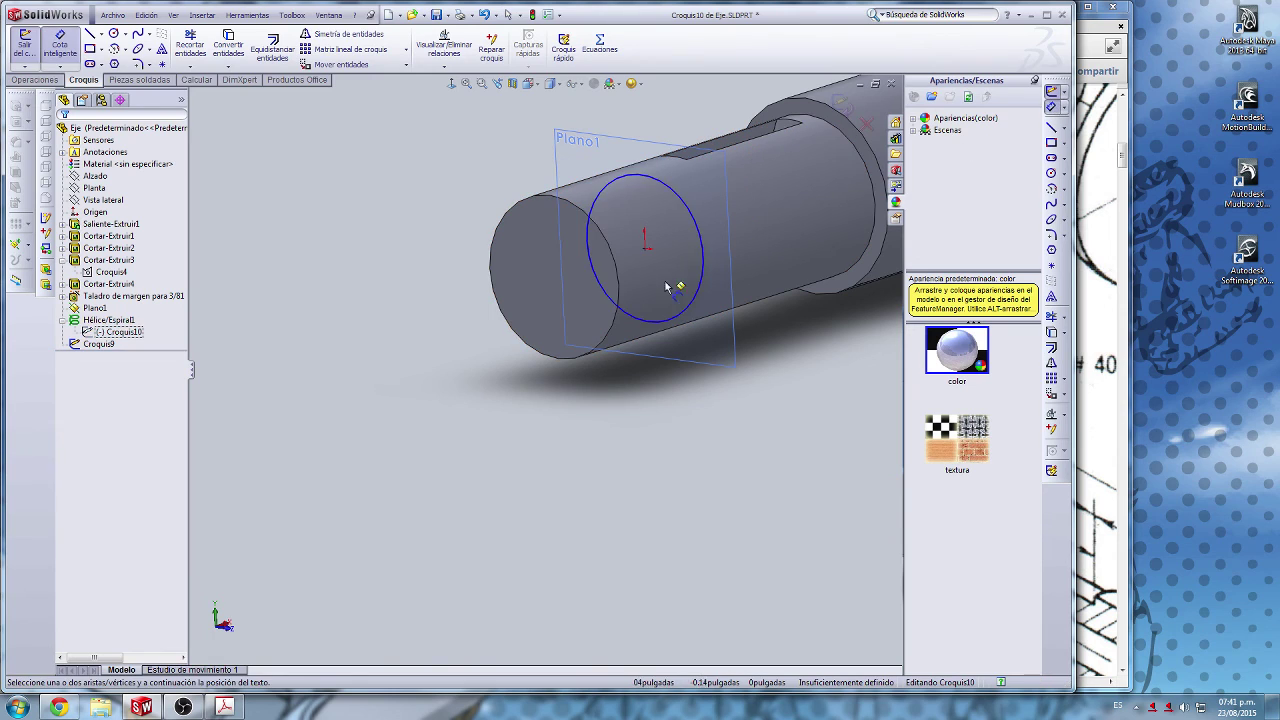
{"action": "left_click", "coordinate": [688, 200]}
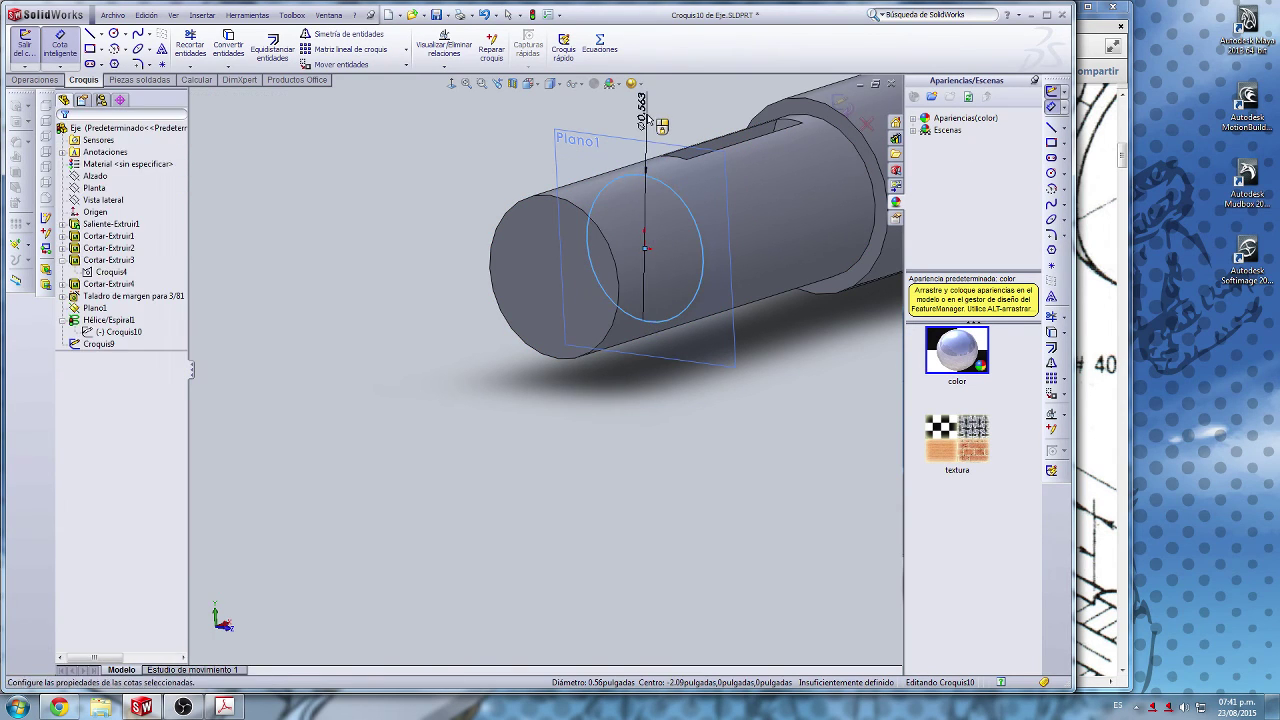
{"action": "left_click", "coordinate": [648, 118]}
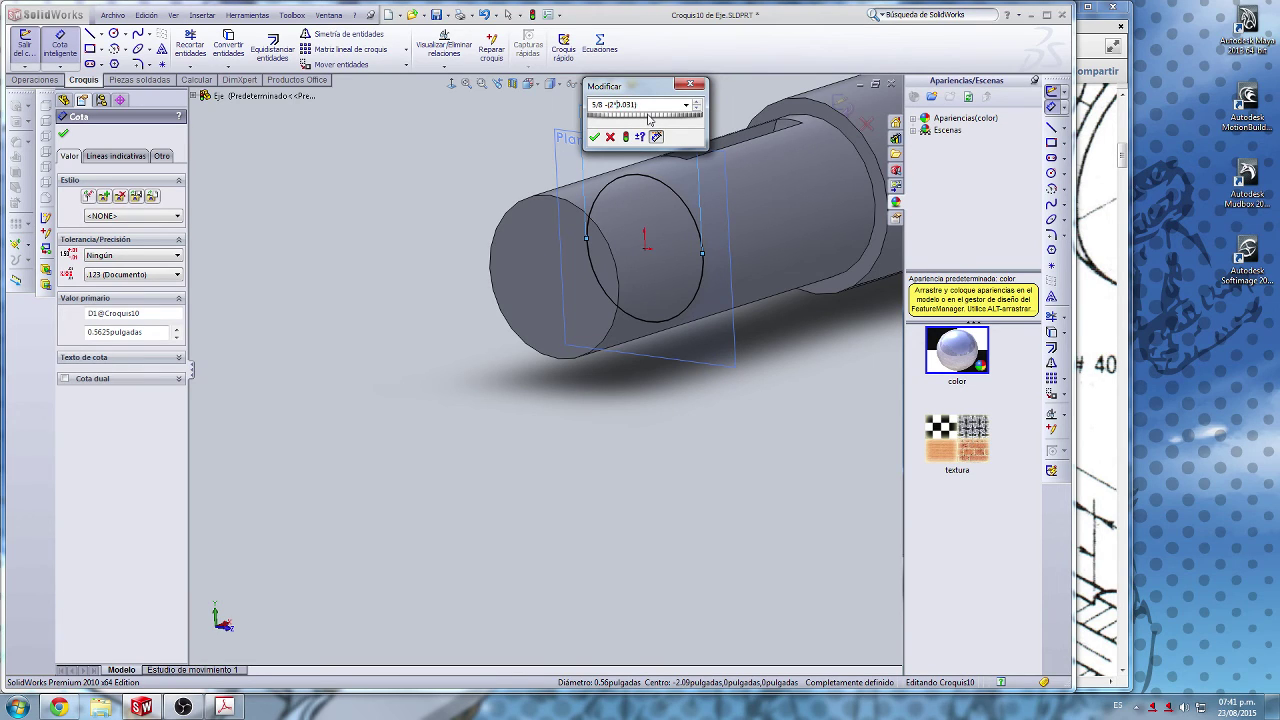
{"action": "key", "text": "Return"}
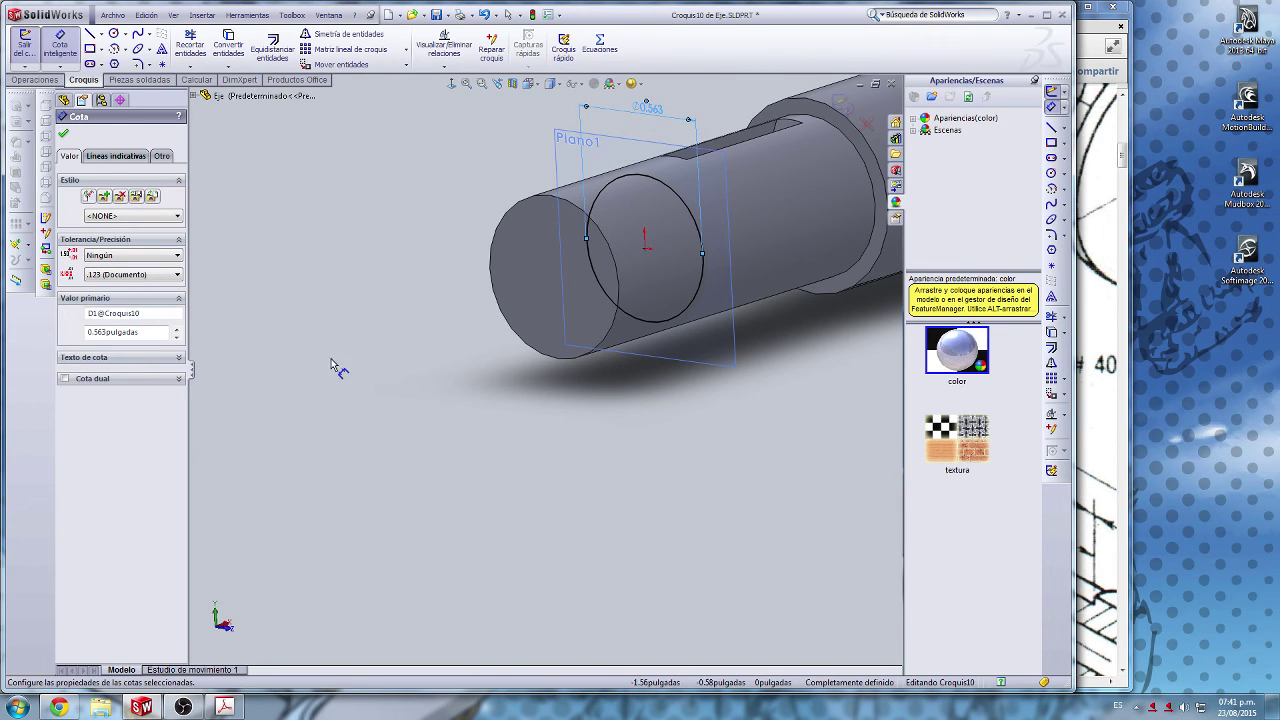
{"action": "left_click", "coordinate": [64, 134]}
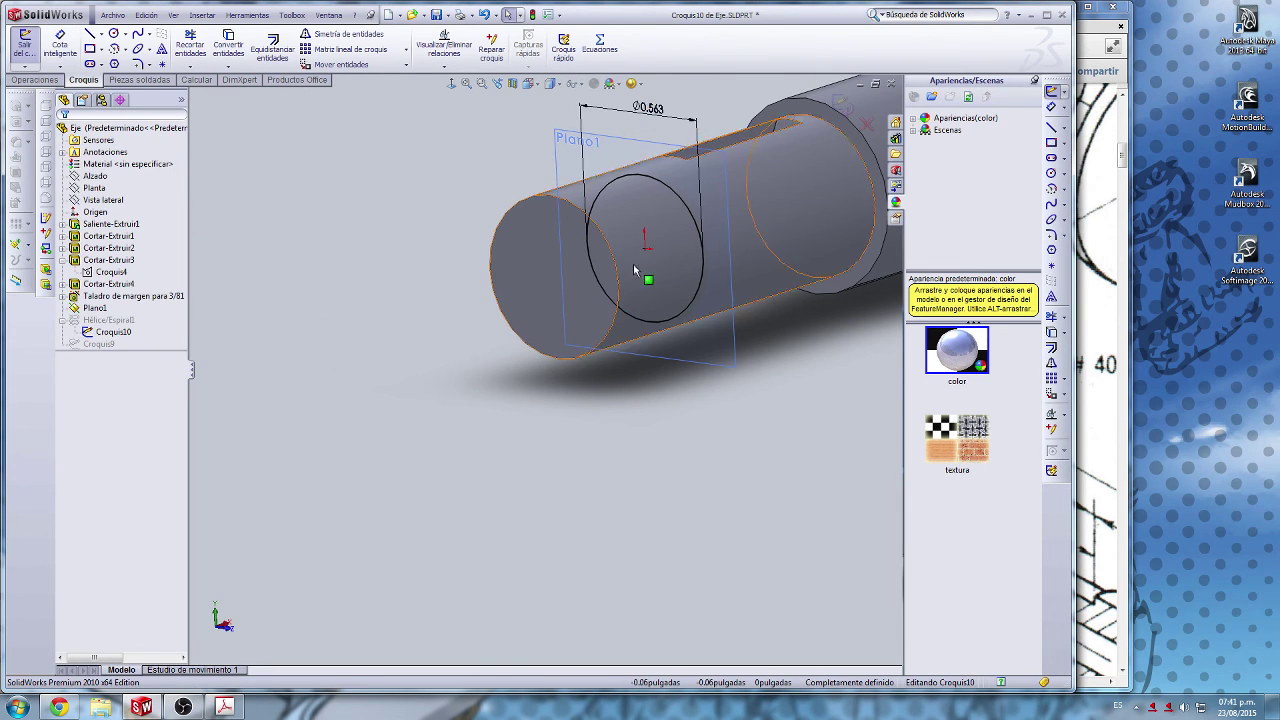
Step: Close the base-circle sketch Croquis10 to rebuild the helix and compare its start with the triangular profile's tip
{"action": "middle_click_drag", "start_coordinate": [633, 264], "coordinate": [693, 242]}
{"action": "scroll", "coordinate": [660, 245], "scroll_direction": "down", "scroll_amount": 3}
{"action": "middle_click_drag", "start_coordinate": [516, 291], "coordinate": [544, 298]}
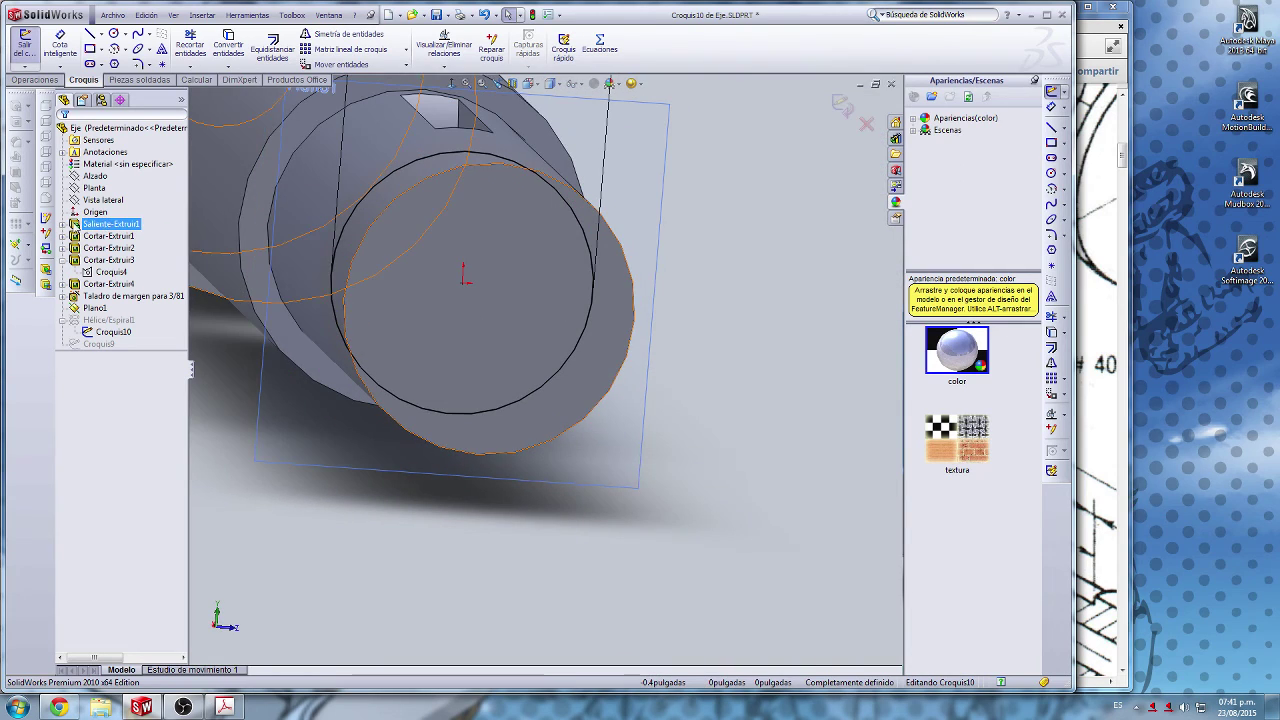
{"action": "left_click", "coordinate": [1050, 93]}
{"action": "mouse_move", "coordinate": [622, 288]}
{"action": "middle_mouse_down"}
{"action": "mouse_move", "coordinate": [571, 291]}
{"action": "mouse_move", "coordinate": [557, 271]}
{"action": "middle_mouse_up"}
{"action": "scroll", "coordinate": [557, 271], "scroll_direction": "up", "scroll_amount": 2}
{"action": "scroll", "coordinate": [620, 237], "scroll_direction": "down", "scroll_amount": 2}
{"action": "scroll", "coordinate": [560, 300], "scroll_direction": "down", "scroll_amount": 5}
{"action": "scroll", "coordinate": [445, 428], "scroll_direction": "up", "scroll_amount": 3}
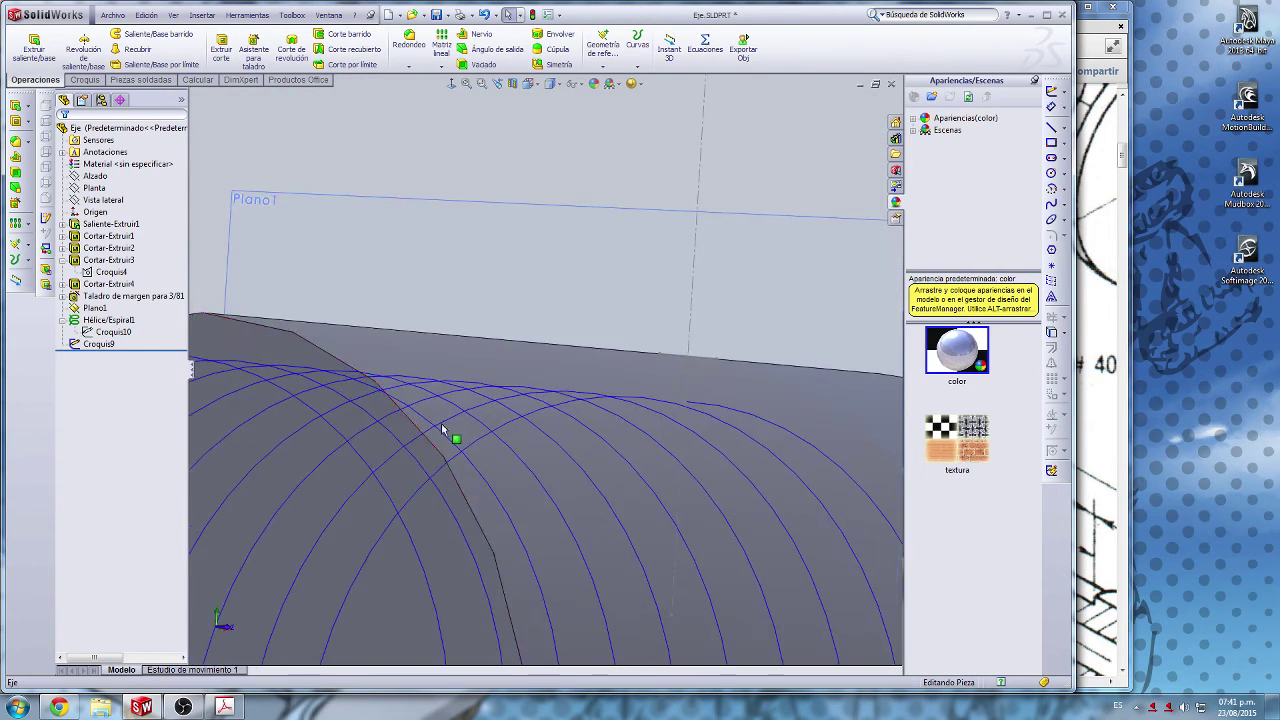
{"action": "scroll", "coordinate": [740, 462], "scroll_direction": "up", "scroll_amount": 1}
{"action": "scroll", "coordinate": [748, 465], "scroll_direction": "down", "scroll_amount": 5}
{"action": "middle_click_drag", "start_coordinate": [589, 350], "coordinate": [469, 252]}
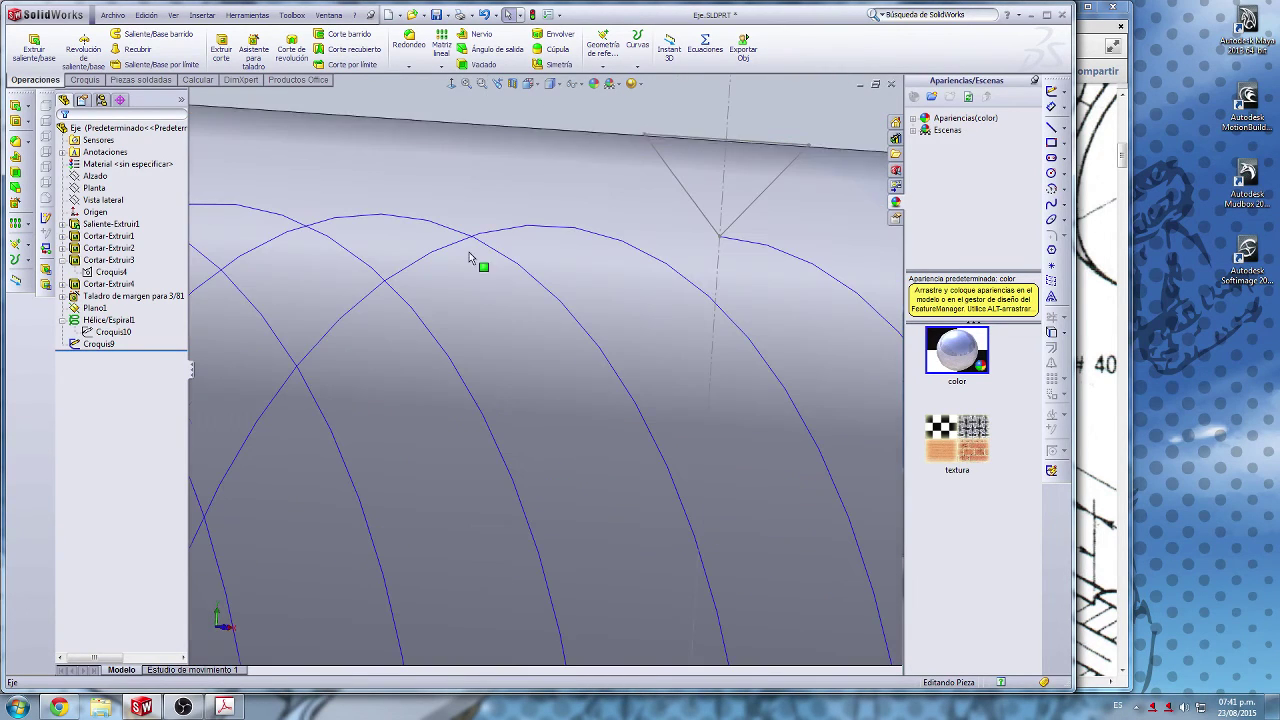
Step: Open the profile sketch Croquis9, check the relations of the triangle's tip point at the helix, and close the sketch
{"action": "left_click", "coordinate": [720, 236]}
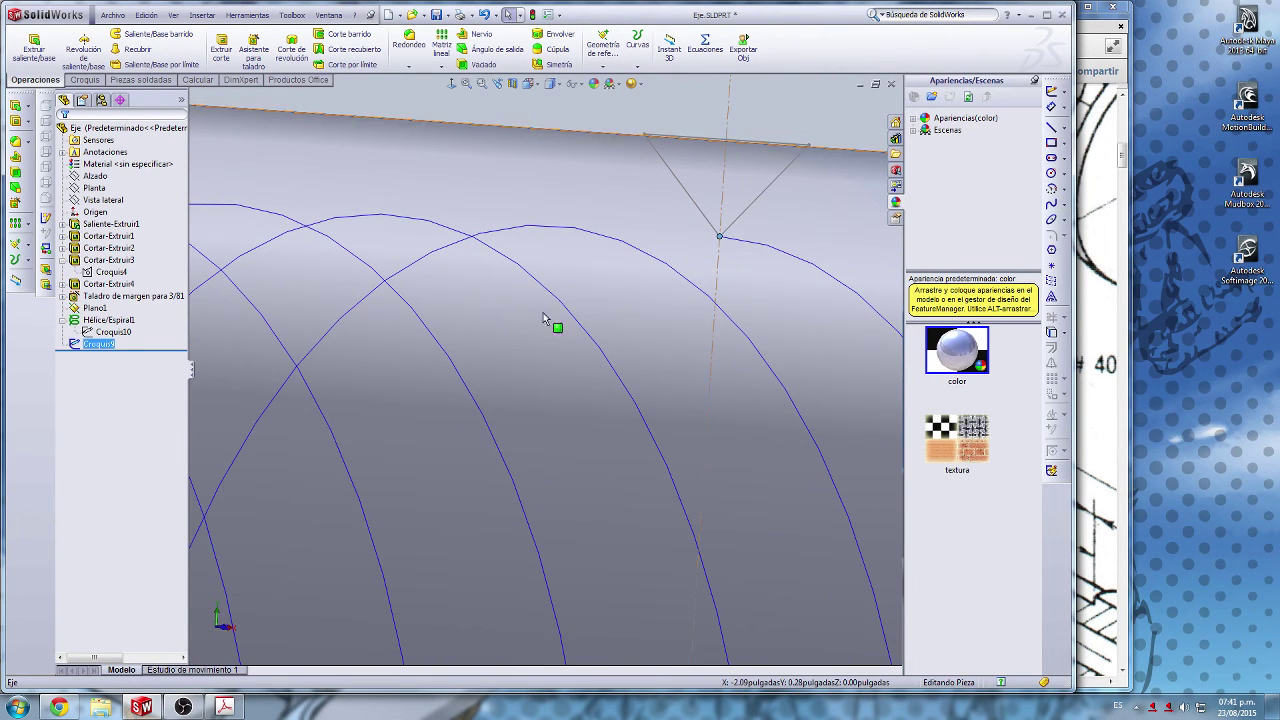
{"action": "left_click", "coordinate": [1052, 91]}
{"action": "left_click_drag", "start_coordinate": [720, 237], "coordinate": [817, 247]}
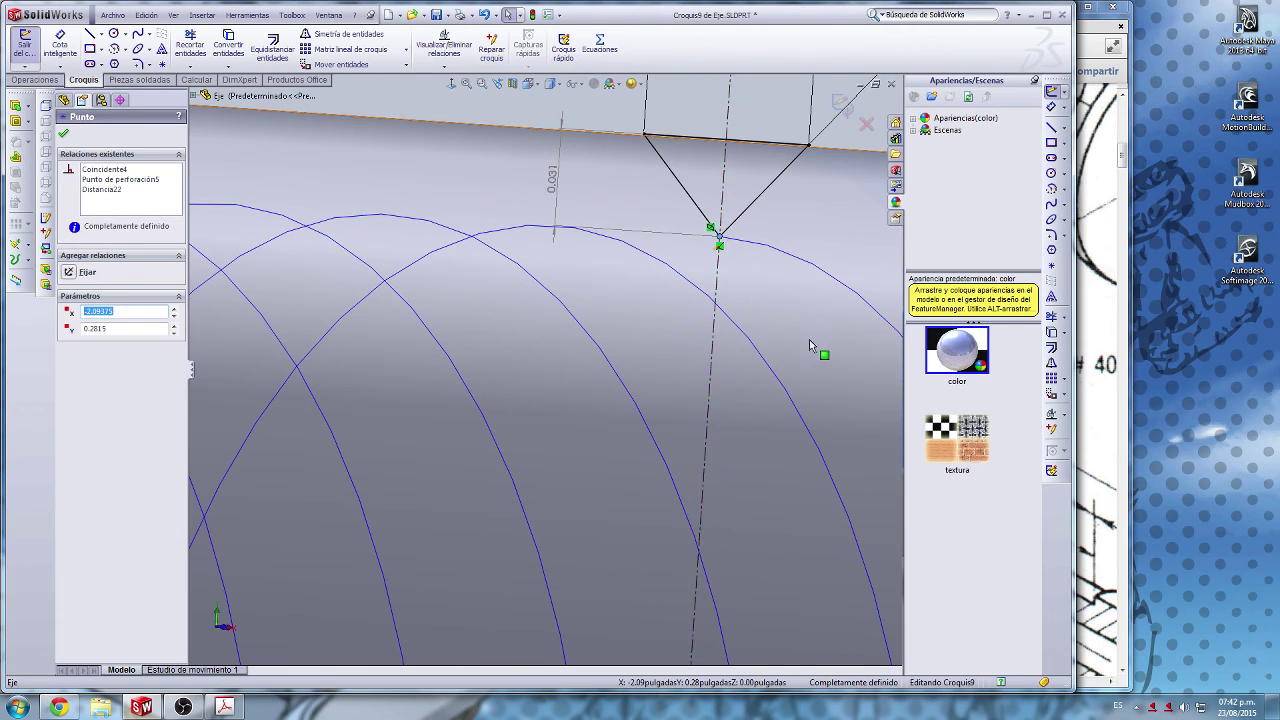
{"action": "scroll", "coordinate": [809, 345], "scroll_direction": "up", "scroll_amount": 4}
{"action": "left_click", "coordinate": [702, 207]}
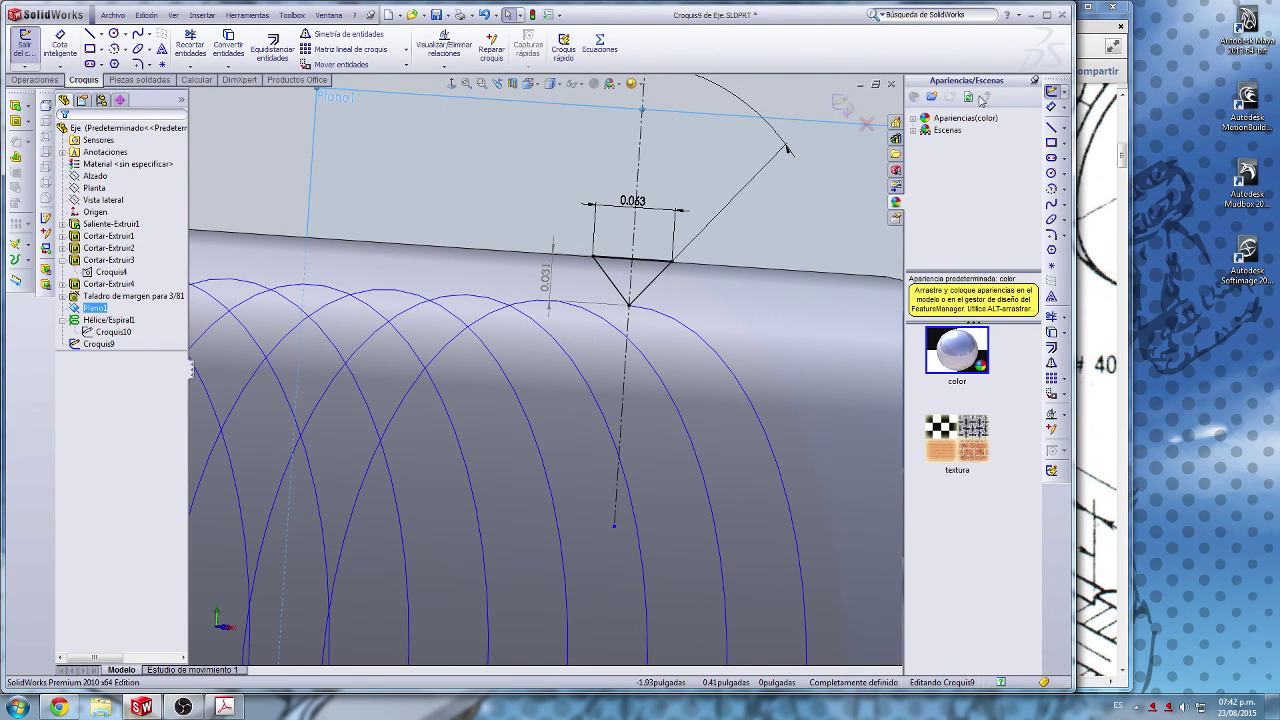
{"action": "left_click", "coordinate": [1050, 94]}
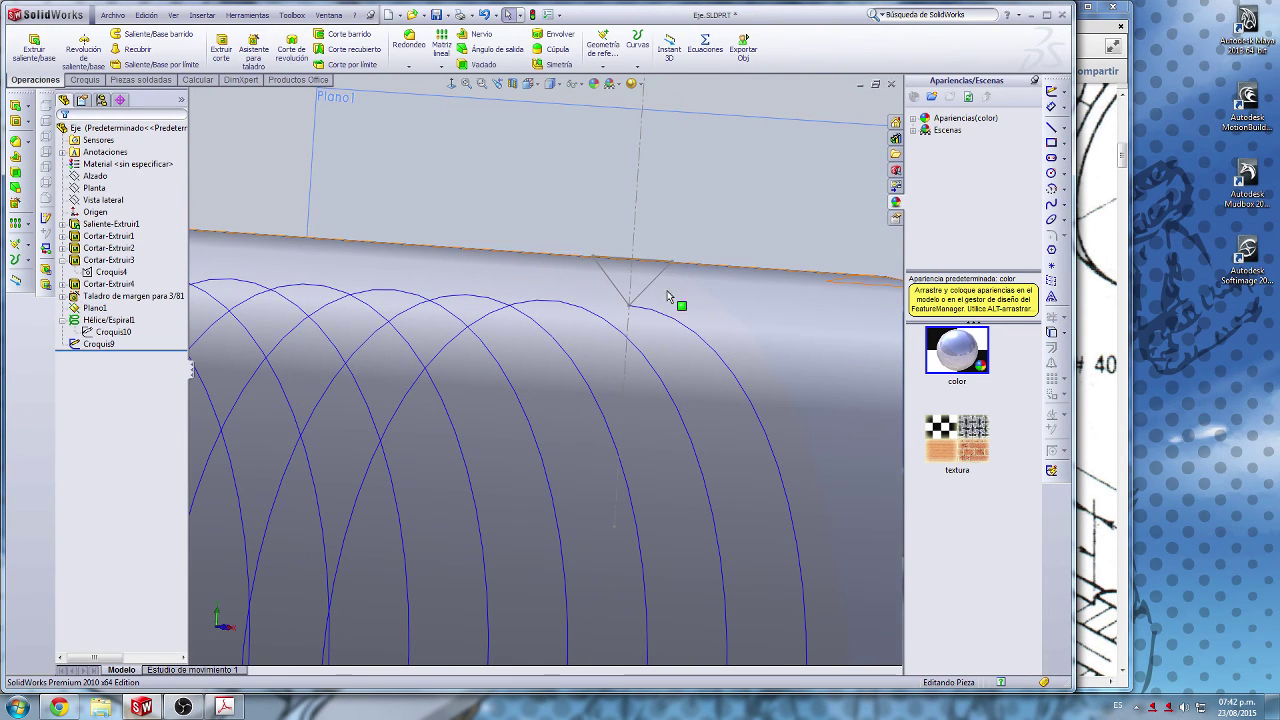
Step: Select Hélice/Espiral1 together with the profile sketch Croquis9 and save the part
{"action": "left_click", "coordinate": [87, 332], "text": "shift"}
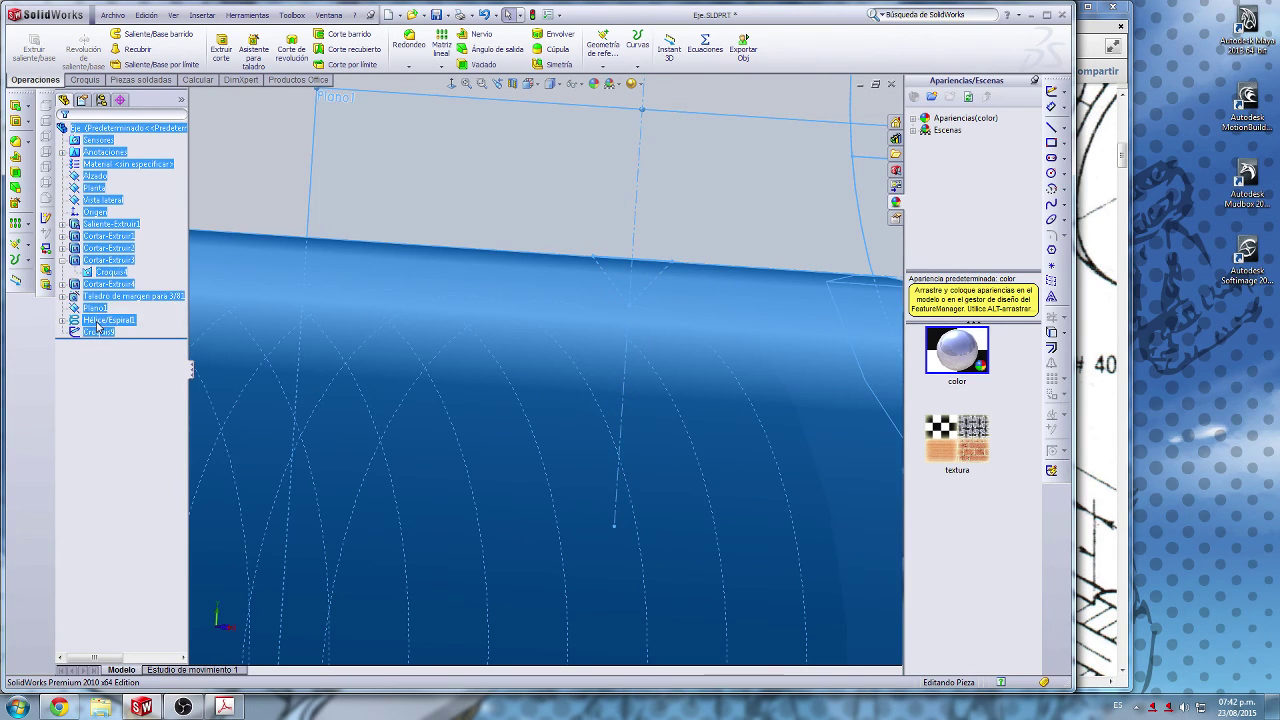
{"action": "left_click", "coordinate": [107, 321], "text": "shift"}
{"action": "left_click", "coordinate": [330, 168]}
{"action": "left_click", "coordinate": [98, 321]}
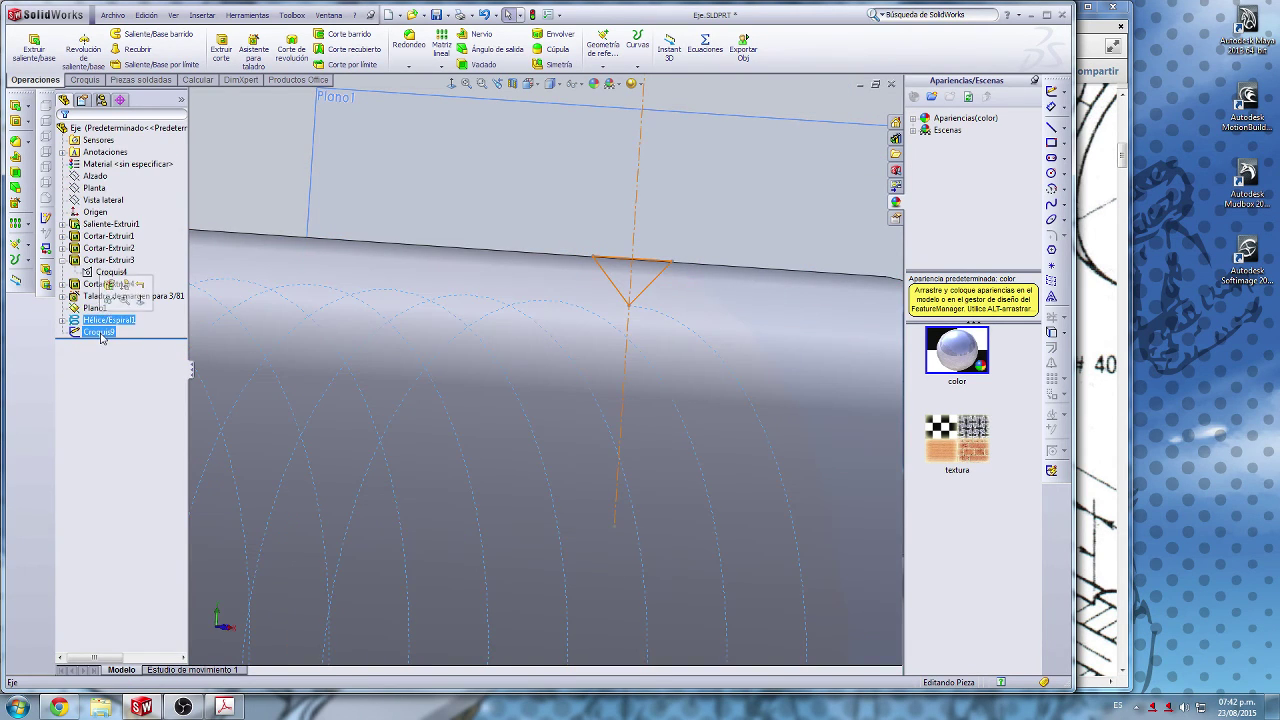
{"action": "left_click", "coordinate": [100, 332], "text": "ctrl"}
{"action": "left_click", "coordinate": [113, 15]}
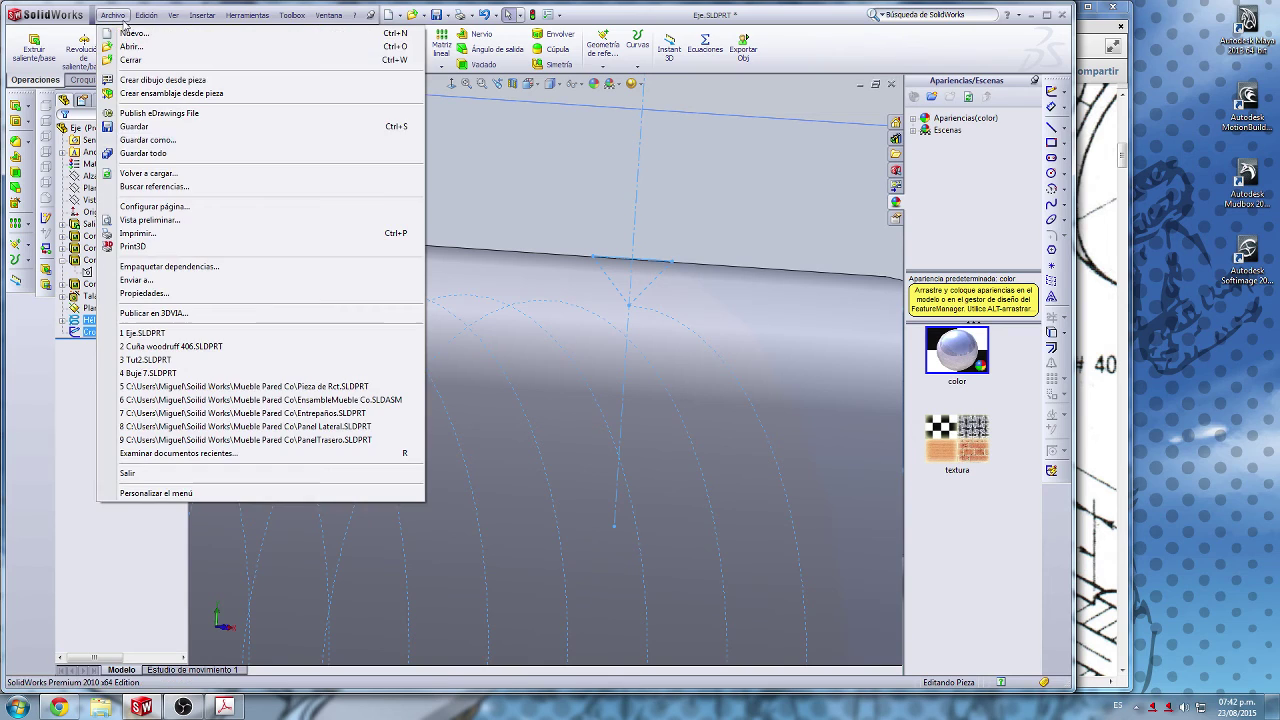
{"action": "left_click", "coordinate": [135, 126]}
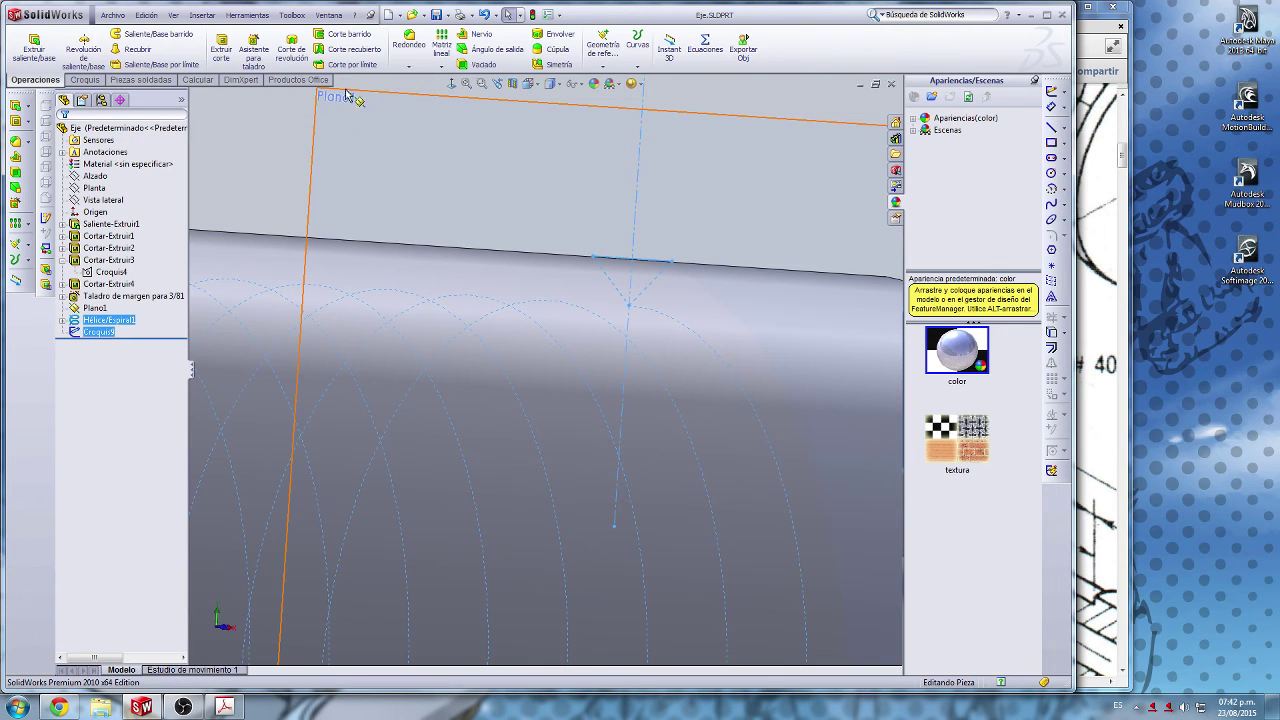
Step: Try a swept cut of profile Croquis9 along Hélice/Espiral1 with the follow-path orientation
{"action": "left_click", "coordinate": [345, 34]}
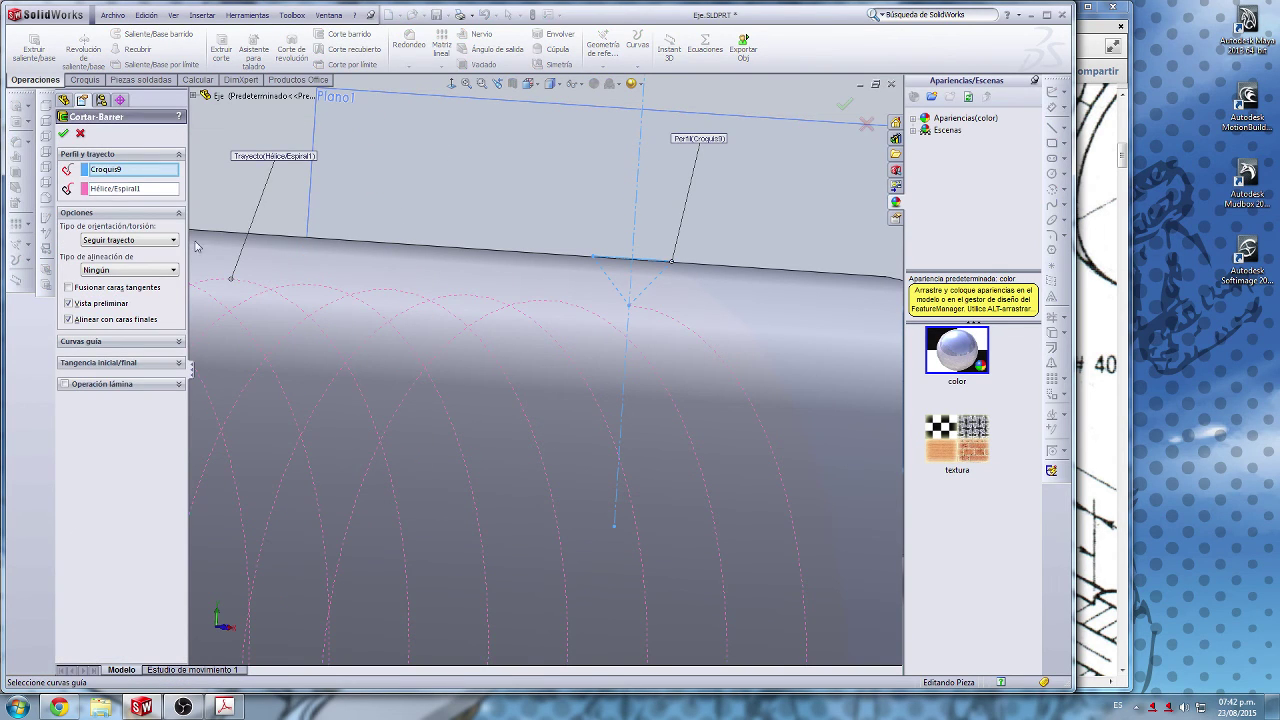
{"action": "scroll", "coordinate": [309, 318], "scroll_direction": "up", "scroll_amount": 5}
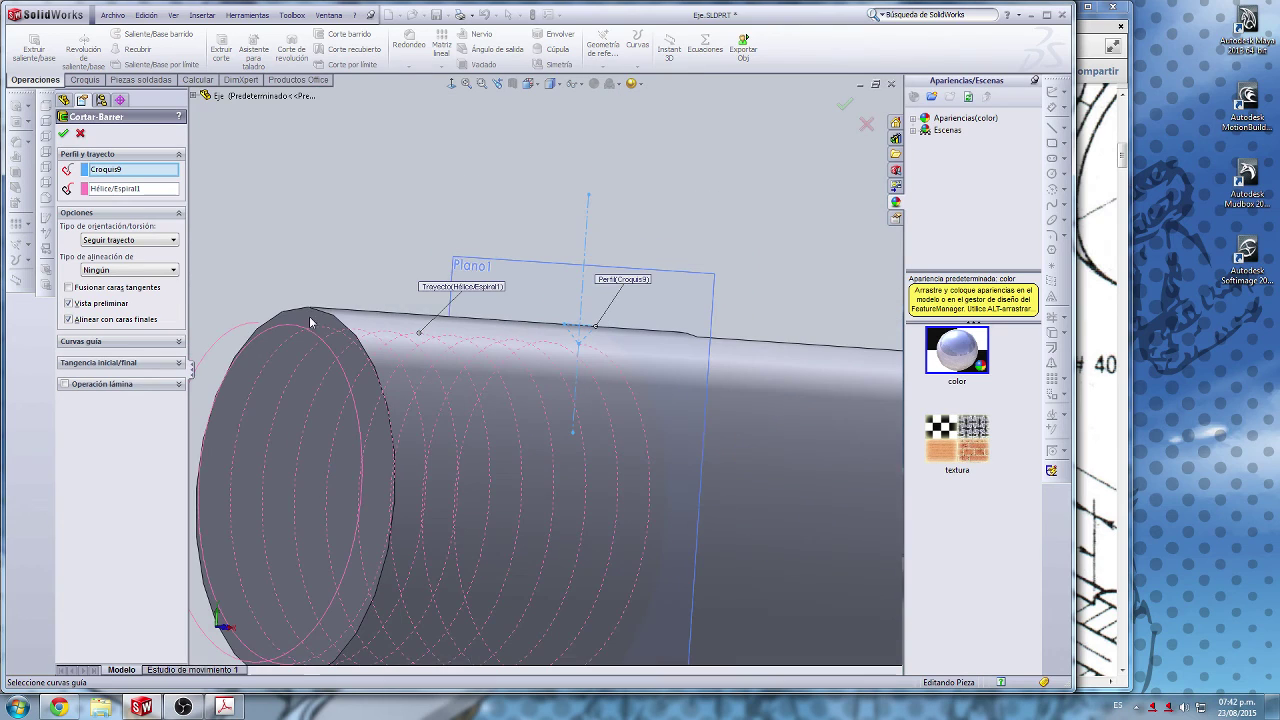
{"action": "left_click", "coordinate": [63, 135]}
{"action": "left_click", "coordinate": [80, 133]}
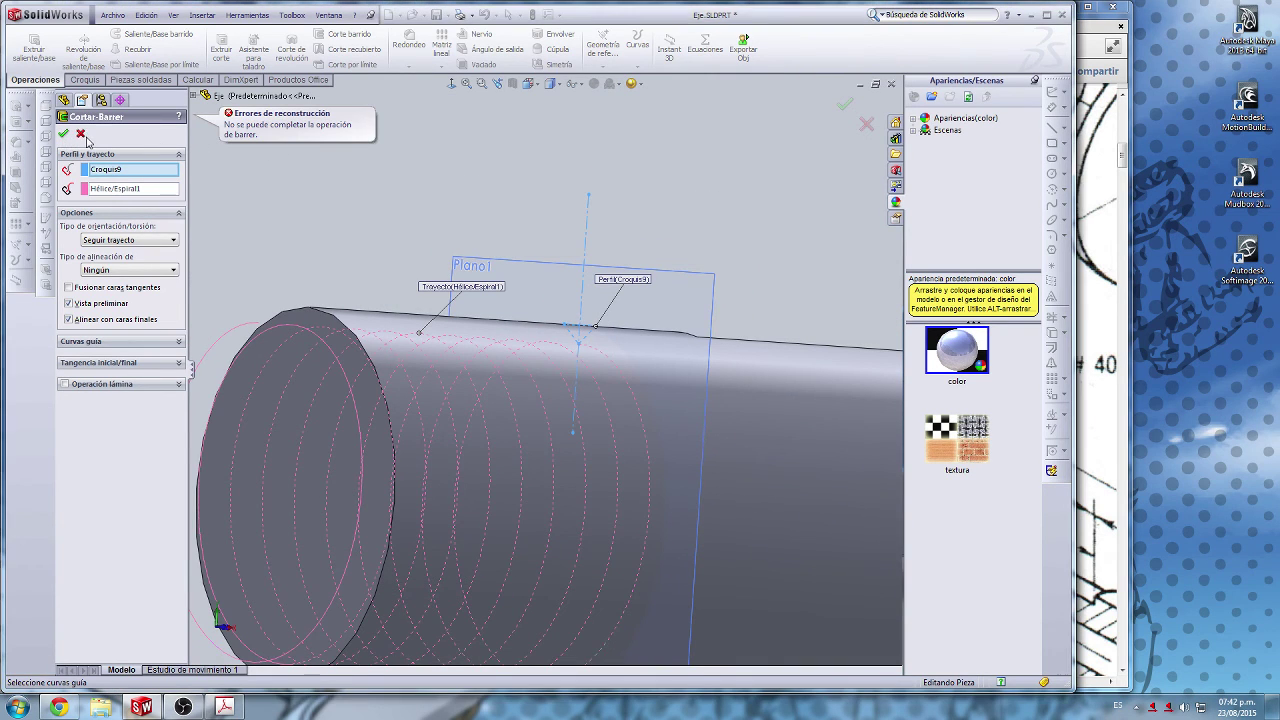
Step: Edit profile sketch Croquis9, delete its 0.063 width dimension, and enlarge the triangle above the shaft's surface to about 0.057 in deep
{"action": "left_click", "coordinate": [596, 327]}
{"action": "right_click", "coordinate": [92, 333]}
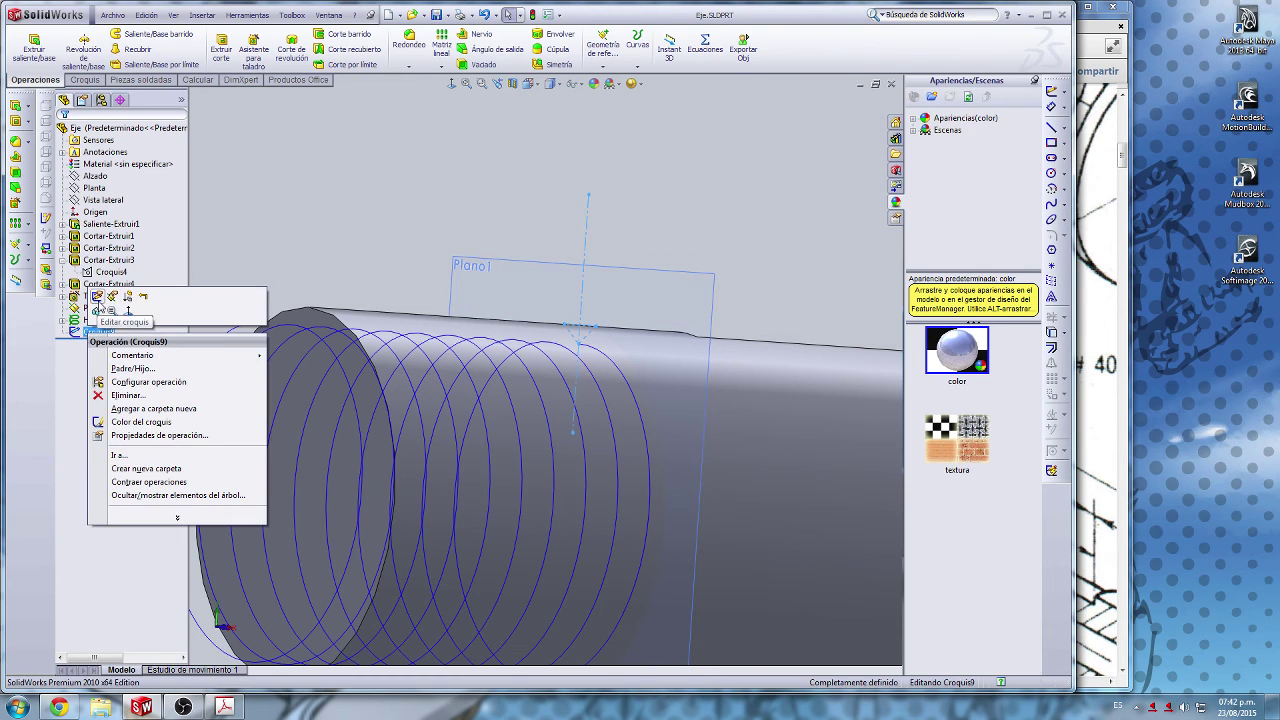
{"action": "left_click", "coordinate": [97, 296]}
{"action": "scroll", "coordinate": [565, 290], "scroll_direction": "down", "scroll_amount": 5}
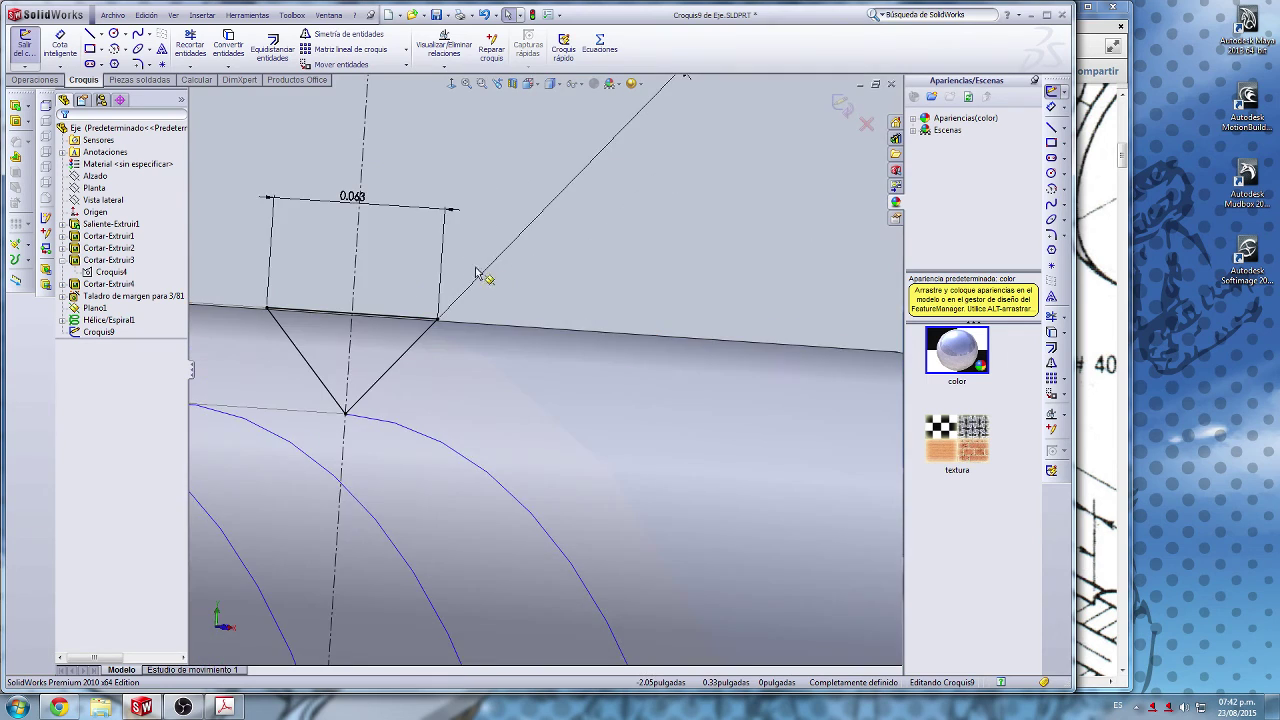
{"action": "left_click", "coordinate": [400, 337]}
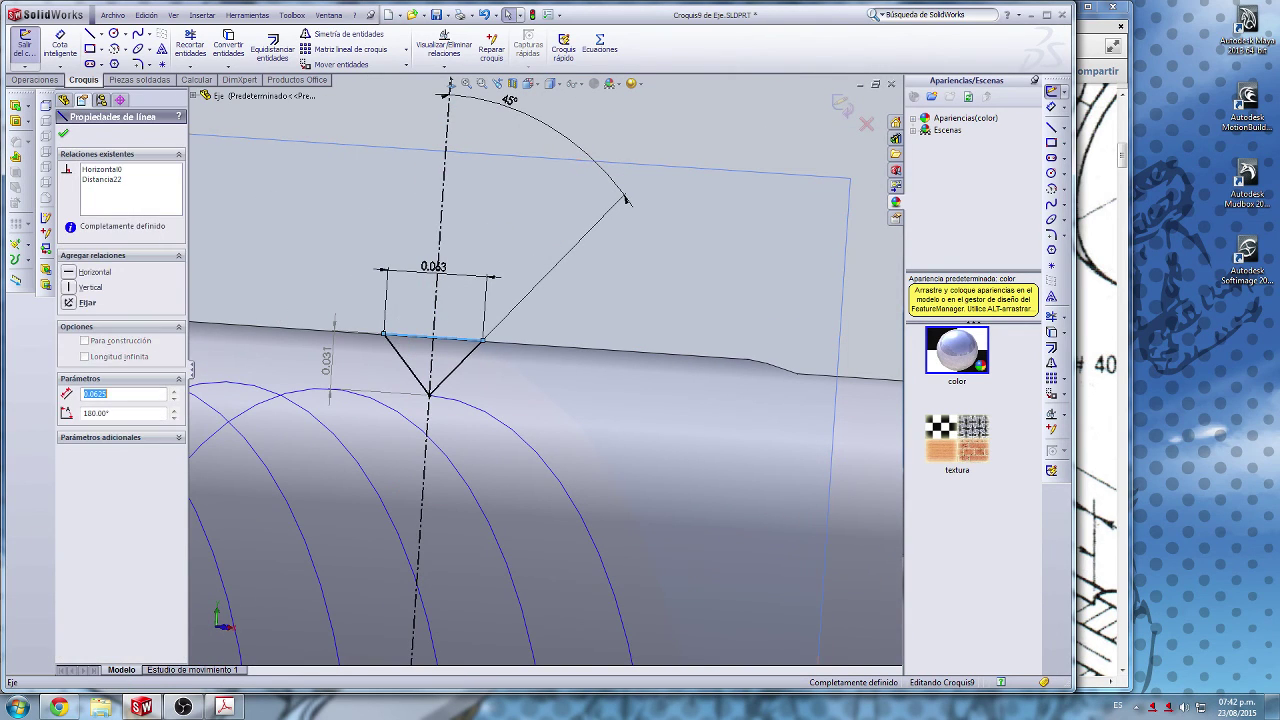
{"action": "left_click", "coordinate": [427, 270]}
{"action": "key", "text": "Delete"}
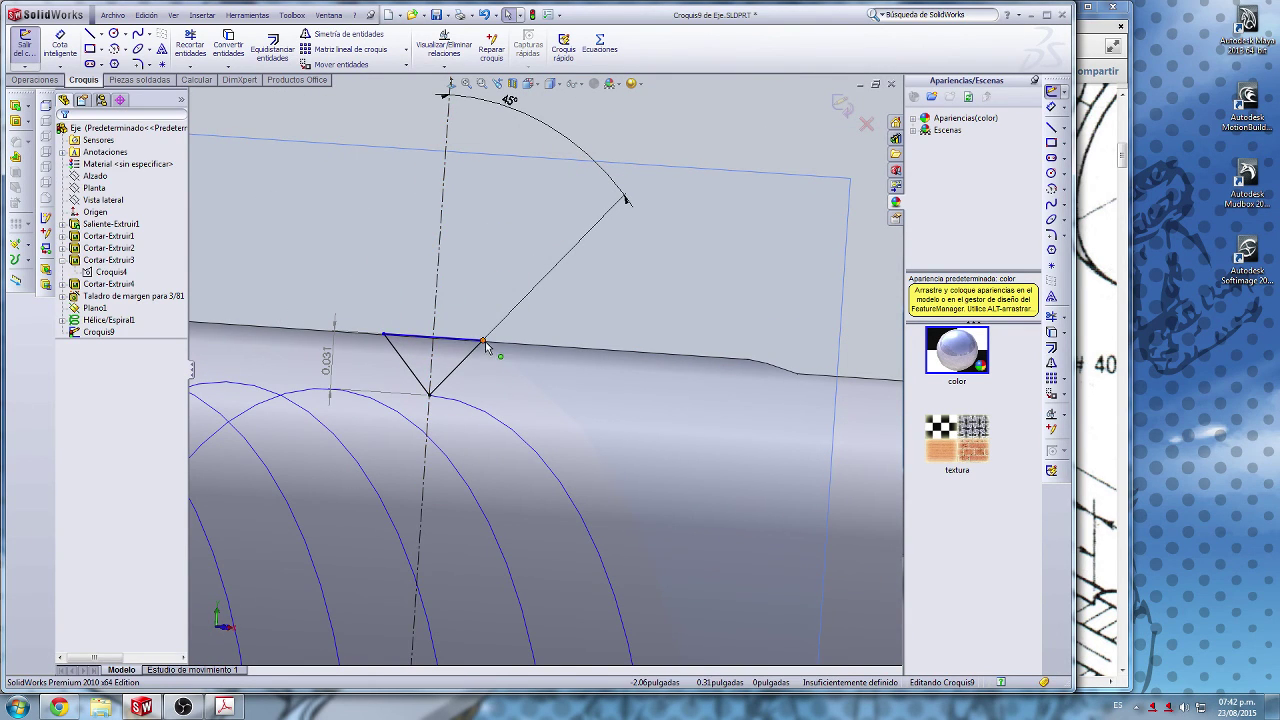
{"action": "left_click_drag", "start_coordinate": [485, 345], "coordinate": [531, 294]}
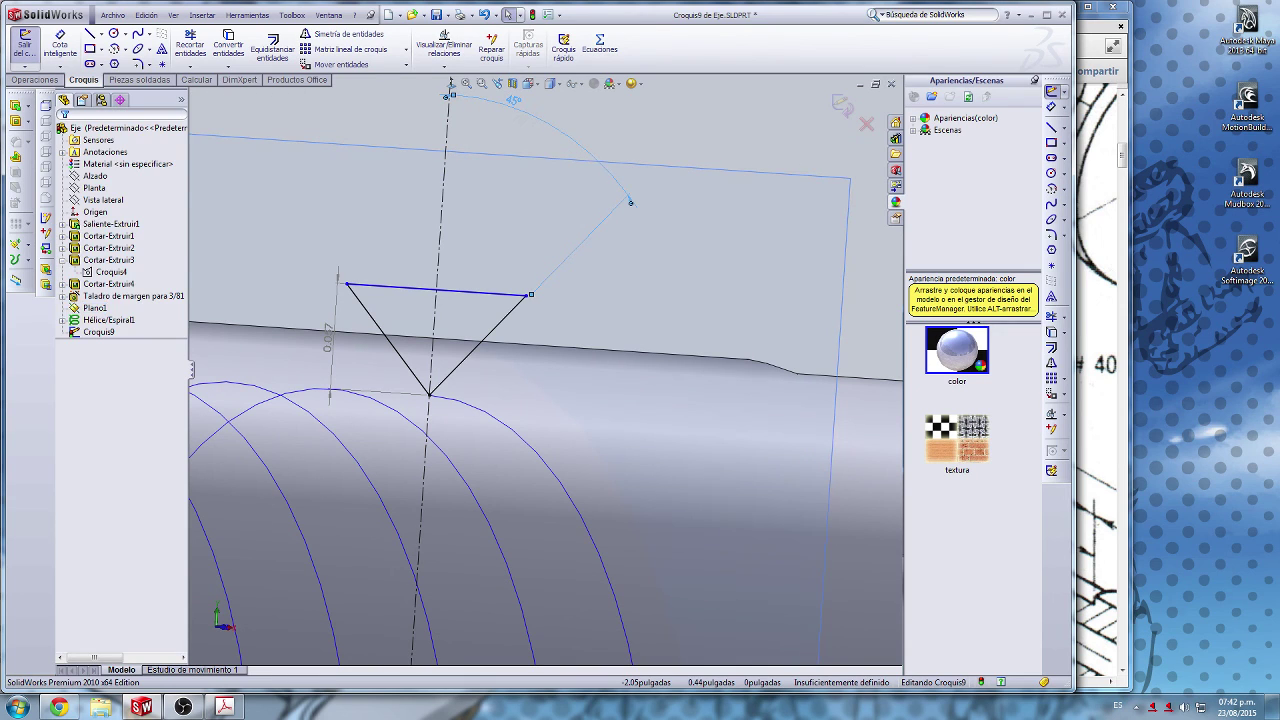
Step: Delete the profile's 45° angle and driven depth dimensions, try moving the triangle's tip along the shaft, and close the sketch
{"action": "left_click", "coordinate": [513, 101]}
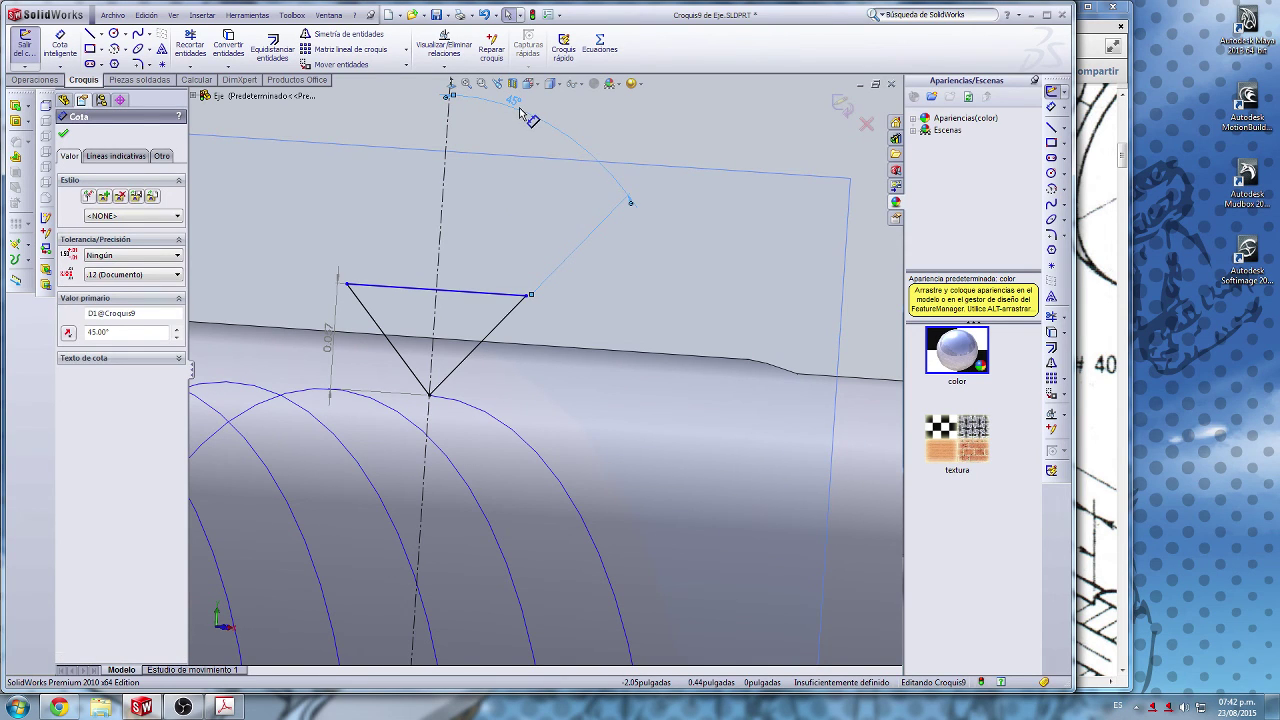
{"action": "key", "text": "Delete"}
{"action": "left_click", "coordinate": [329, 340]}
{"action": "key", "text": "Delete"}
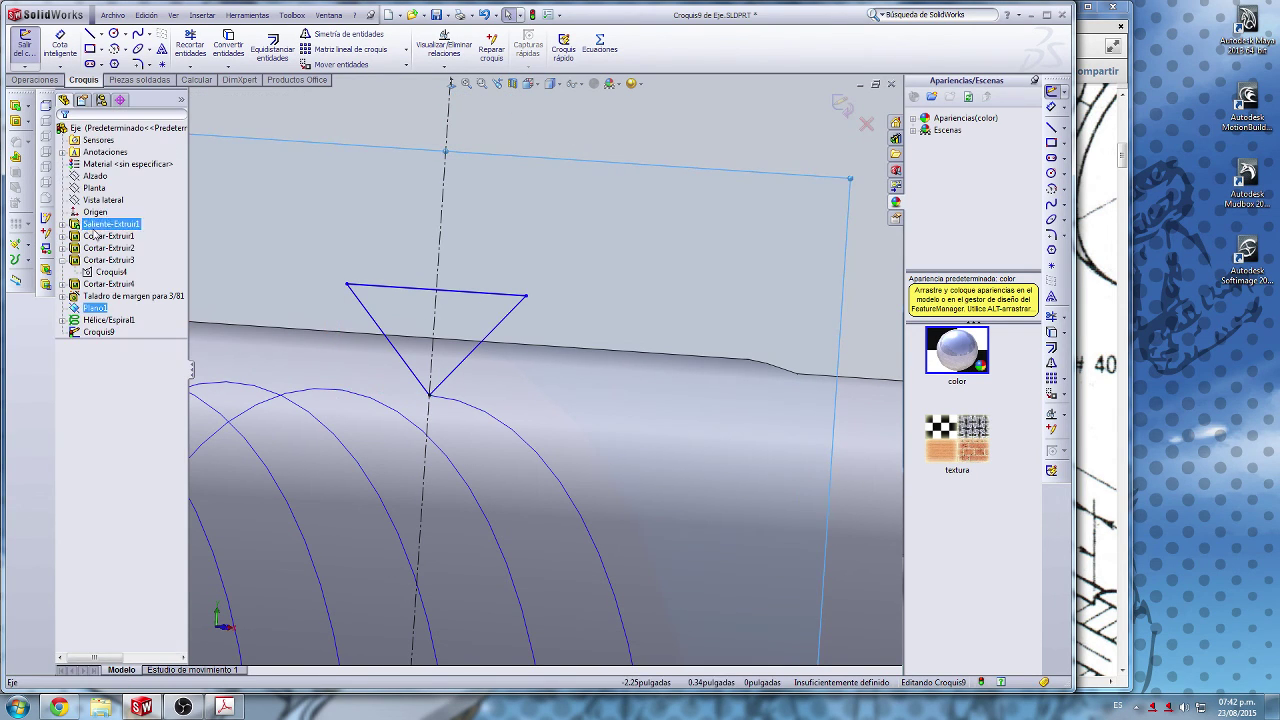
{"action": "left_click_drag", "start_coordinate": [436, 392], "coordinate": [603, 408]}
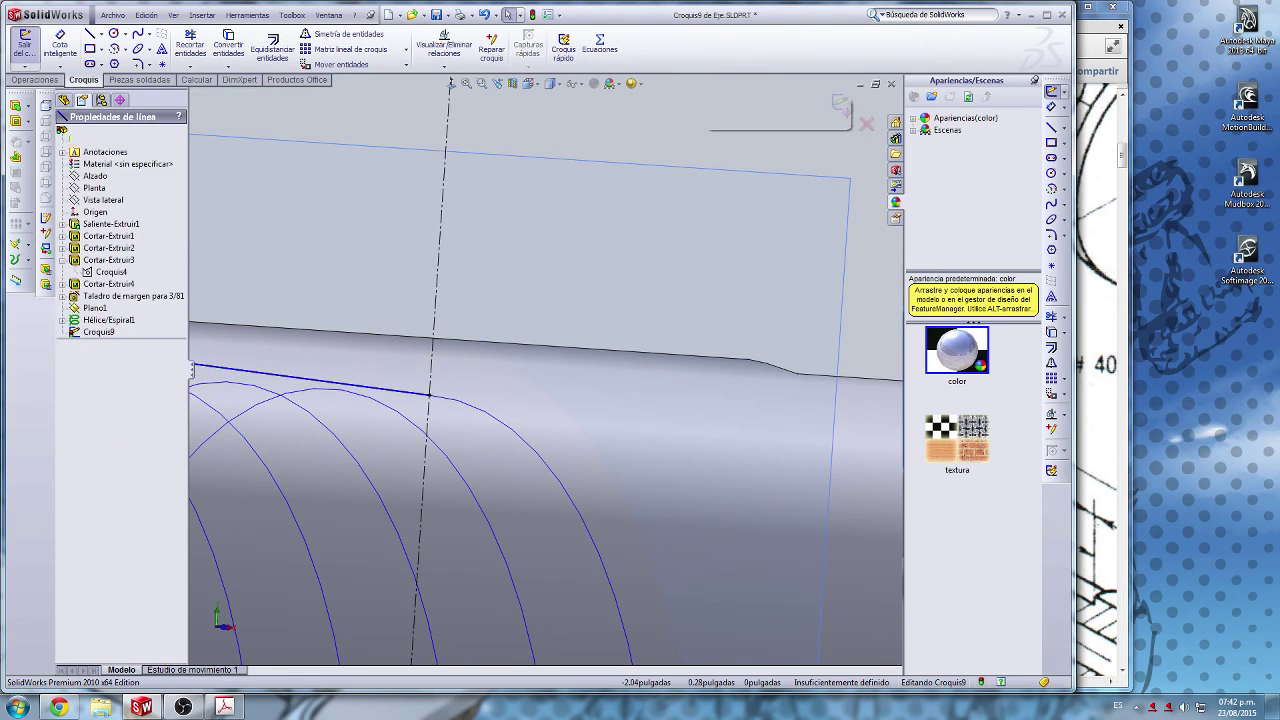
{"action": "scroll", "coordinate": [525, 396], "scroll_direction": "up", "scroll_amount": 4}
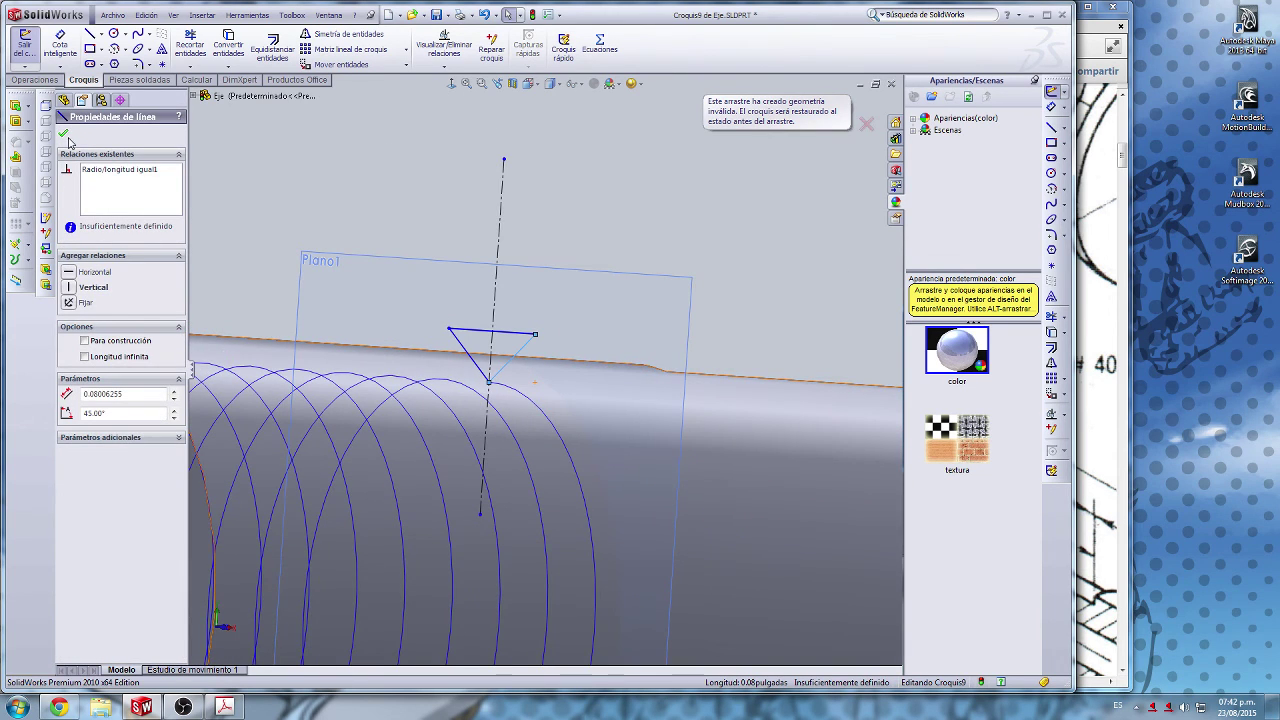
{"action": "left_click", "coordinate": [65, 136]}
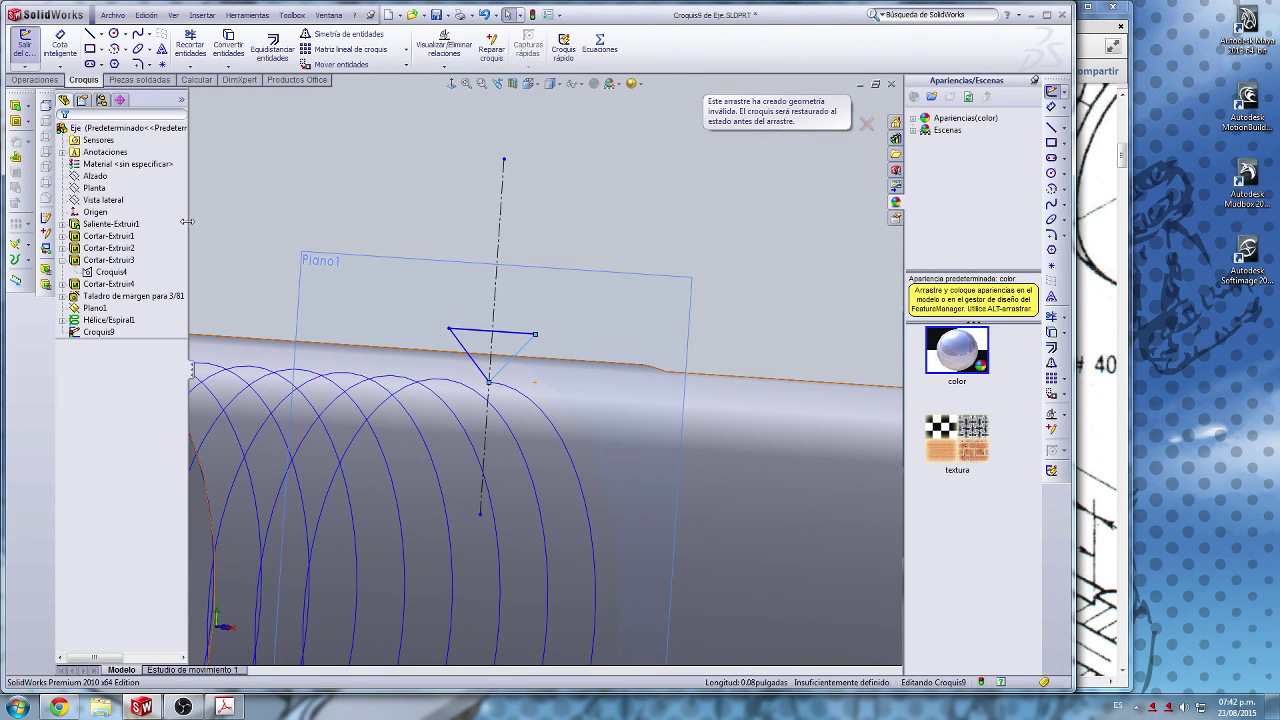
{"action": "left_click", "coordinate": [534, 16]}
Step: Preview a swept cut of the enlarged profile Croquis9 along Hélice/Espiral1, inspect it at the shaft's end, and cancel it
{"action": "left_click", "coordinate": [108, 332]}
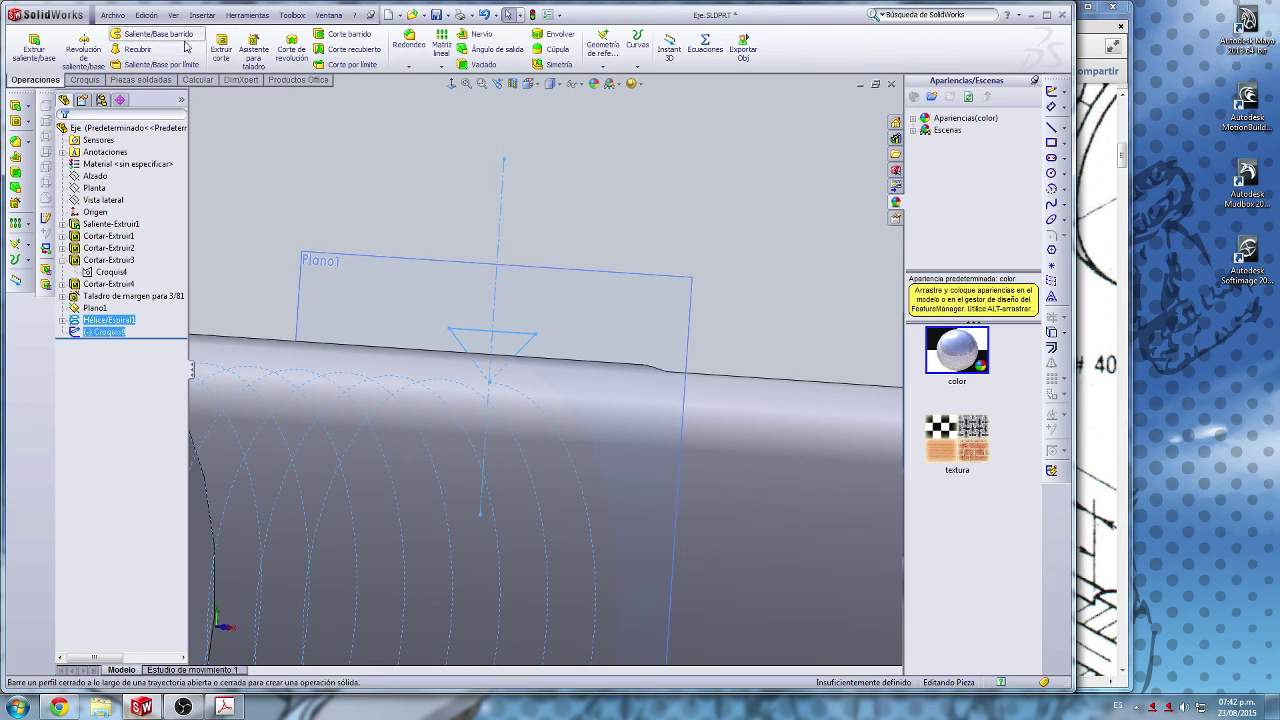
{"action": "left_click", "coordinate": [357, 33]}
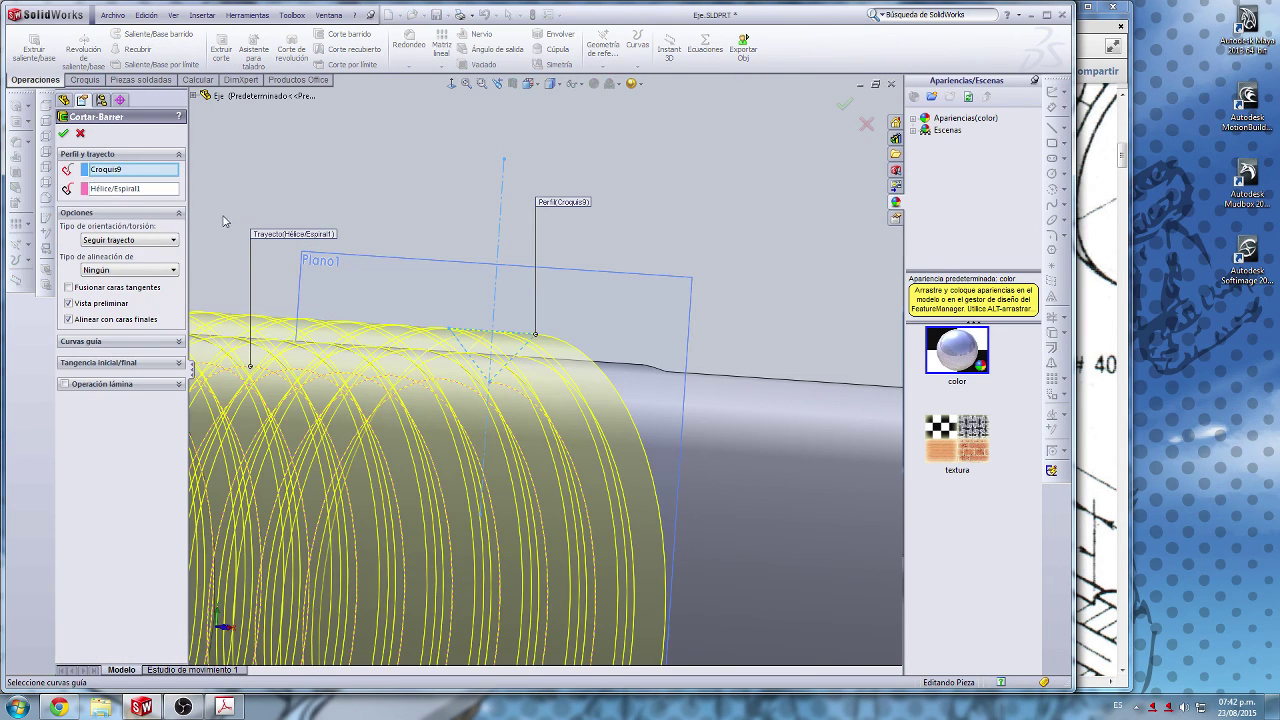
{"action": "scroll", "coordinate": [390, 268], "scroll_direction": "up", "scroll_amount": 5}
{"action": "scroll", "coordinate": [535, 350], "scroll_direction": "down", "scroll_amount": 4}
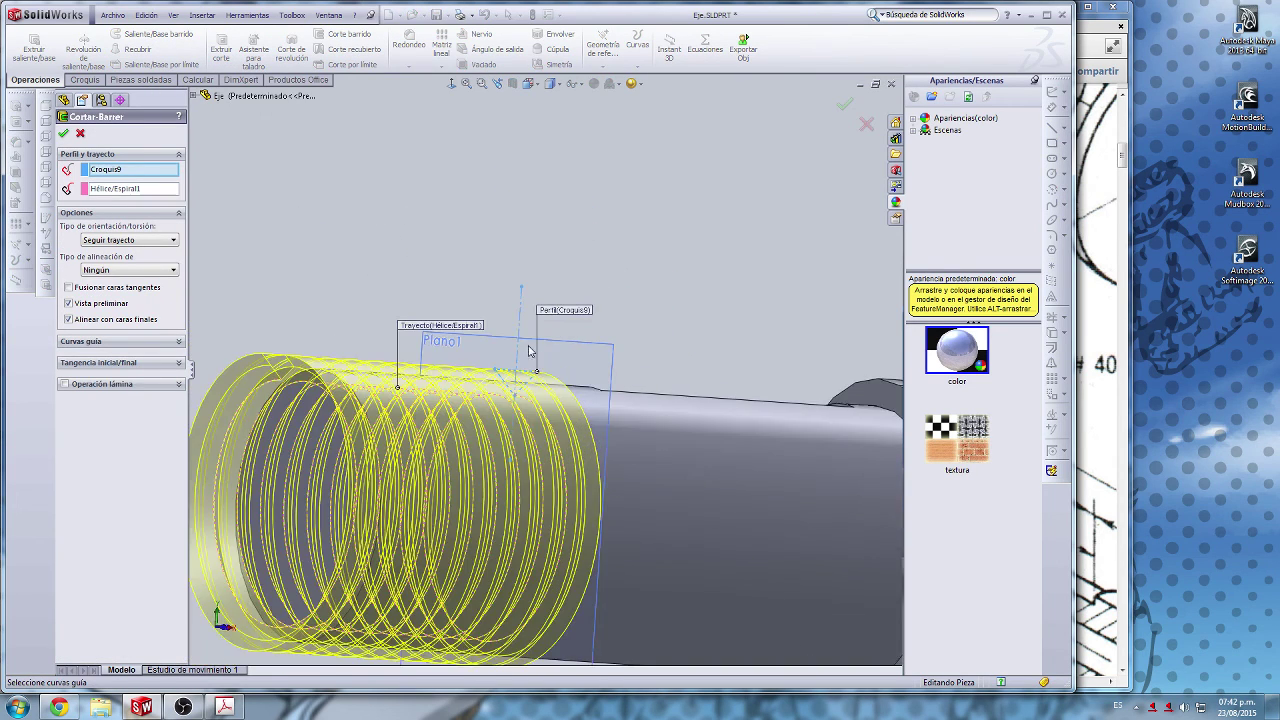
{"action": "scroll", "coordinate": [540, 348], "scroll_direction": "up", "scroll_amount": 3}
{"action": "scroll", "coordinate": [565, 349], "scroll_direction": "down", "scroll_amount": 3}
{"action": "scroll", "coordinate": [570, 355], "scroll_direction": "down", "scroll_amount": 1}
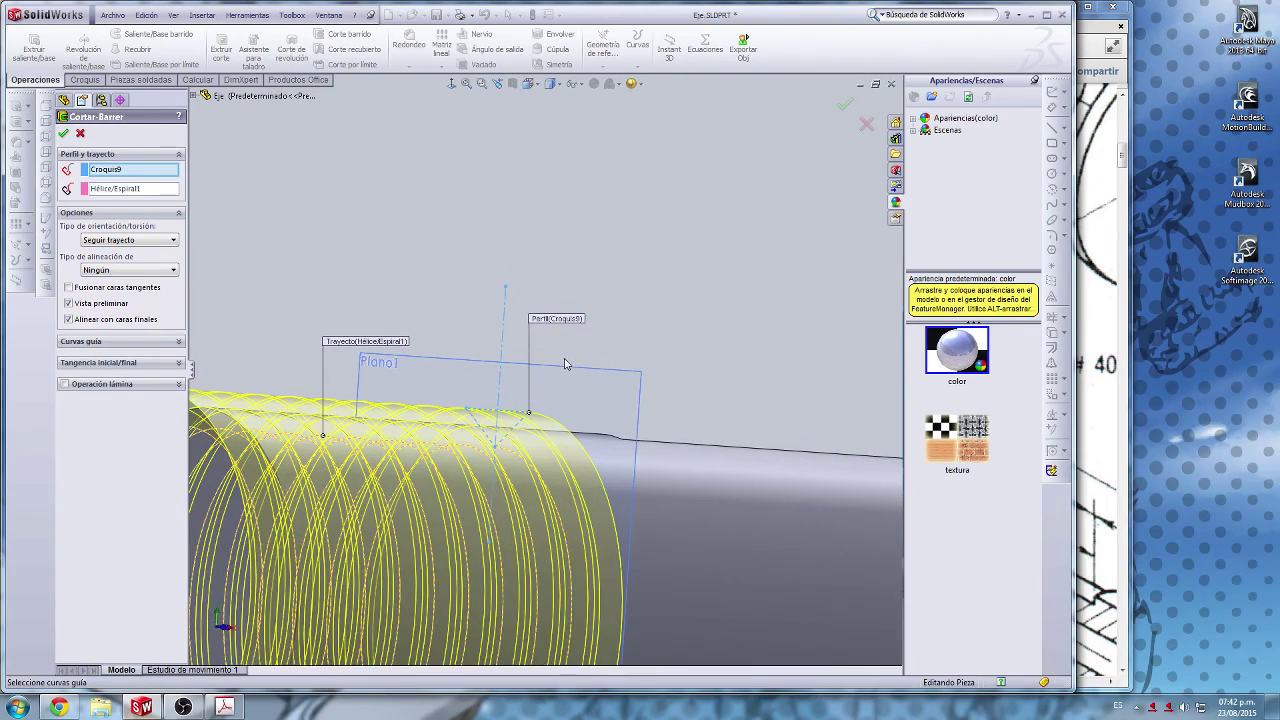
{"action": "scroll", "coordinate": [588, 318], "scroll_direction": "up", "scroll_amount": 3}
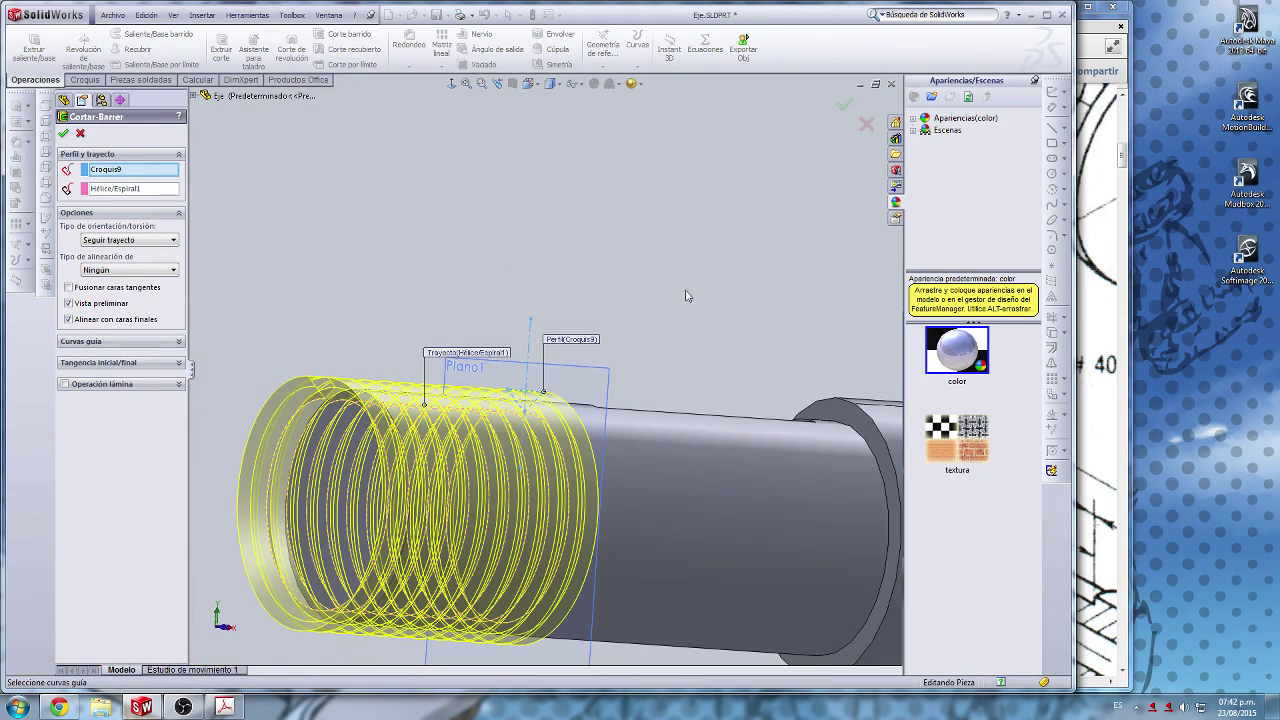
{"action": "scroll", "coordinate": [570, 445], "scroll_direction": "down", "scroll_amount": 3}
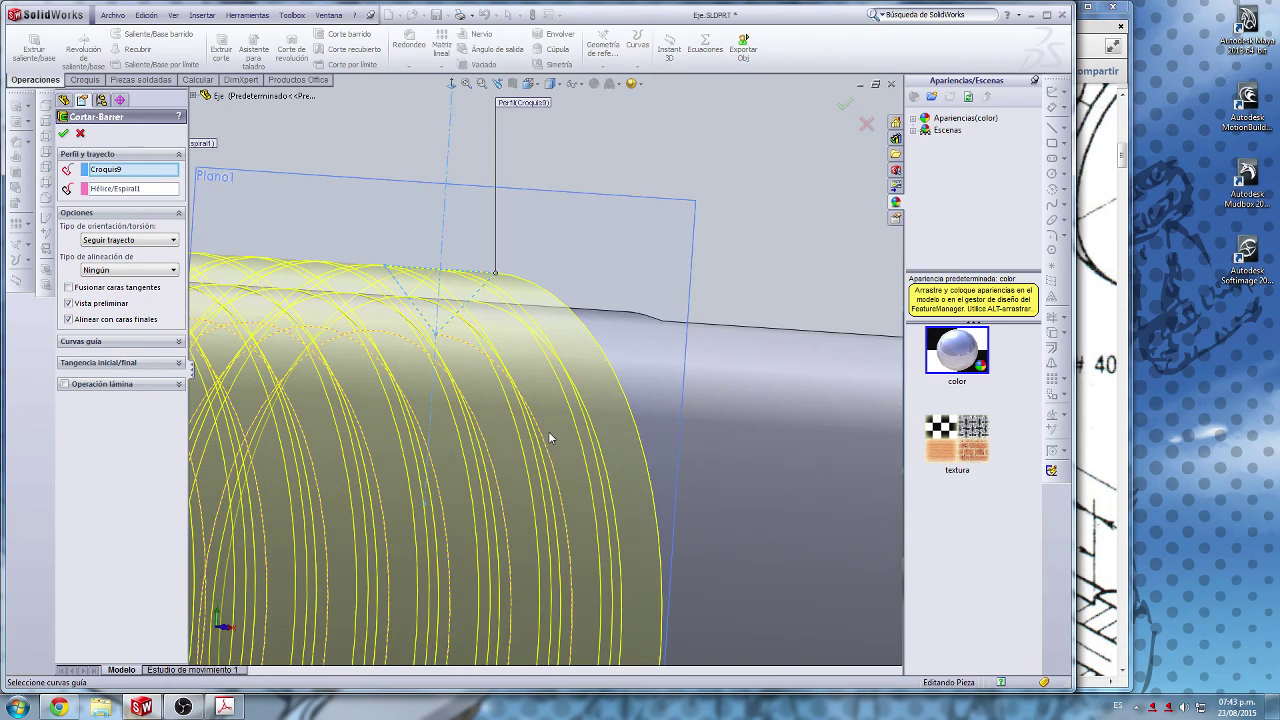
{"action": "left_click", "coordinate": [80, 133]}
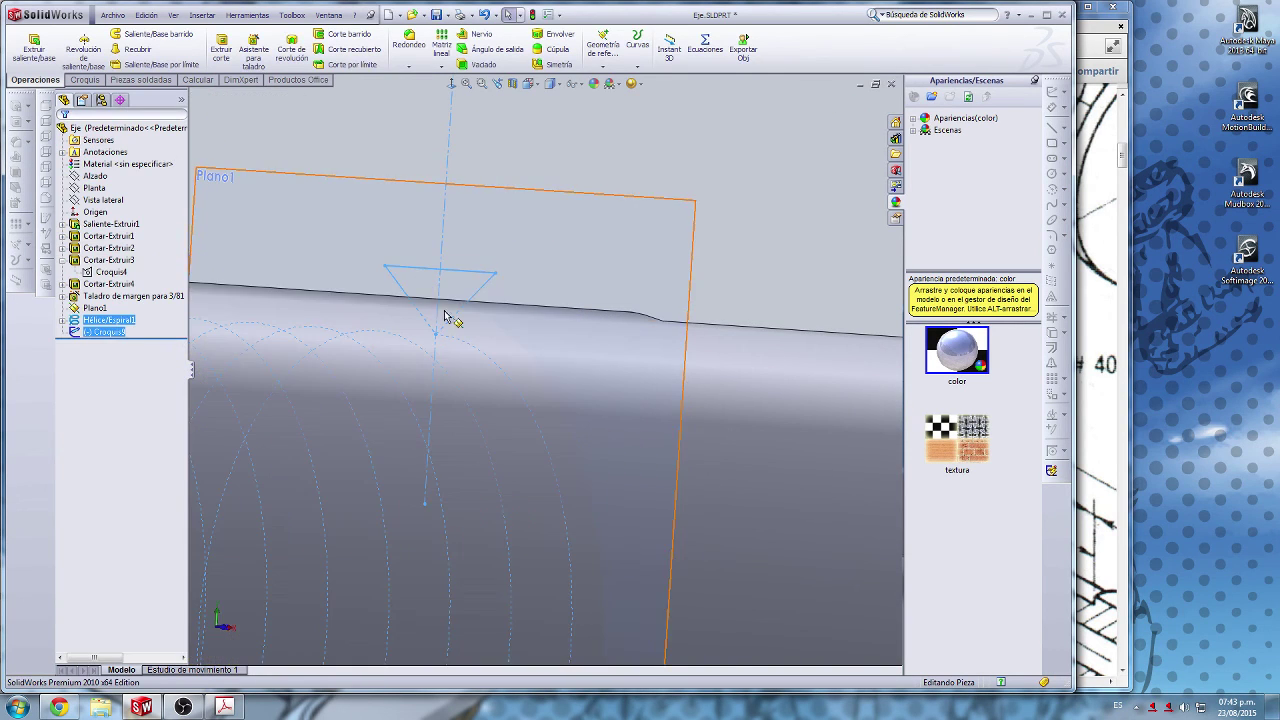
{"action": "scroll", "coordinate": [425, 357], "scroll_direction": "down", "scroll_amount": 4}
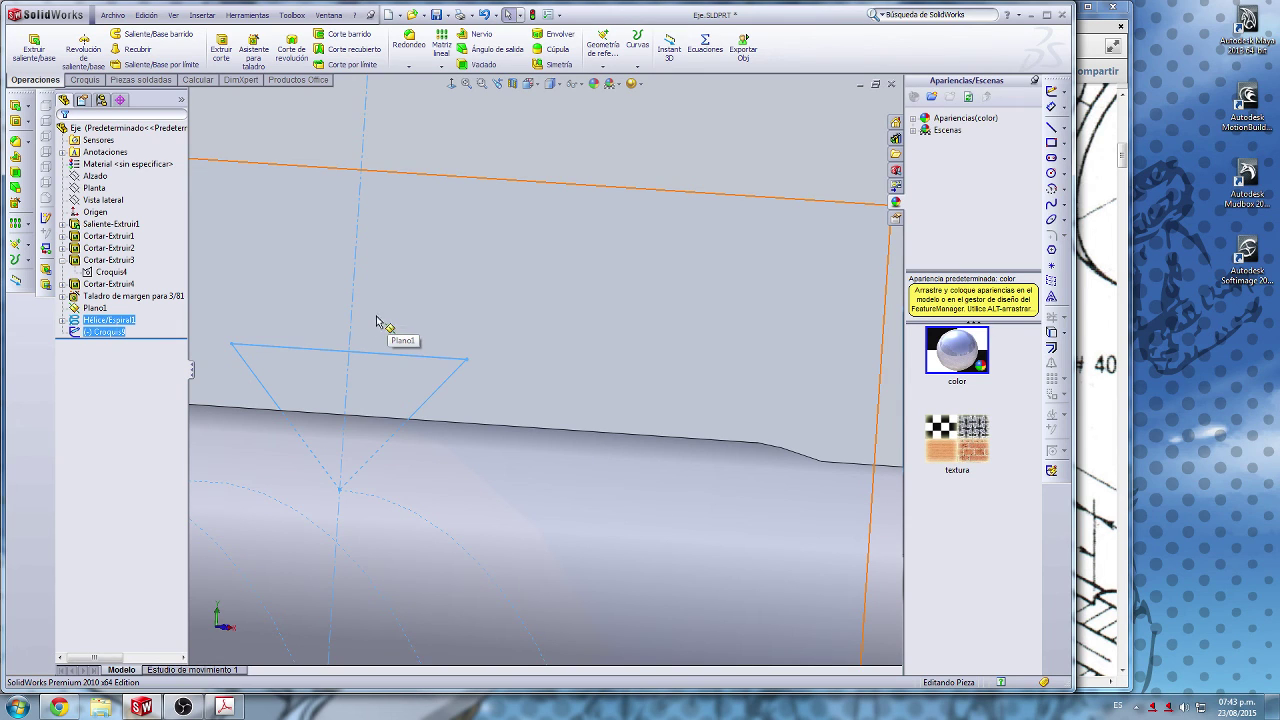
{"action": "scroll", "coordinate": [377, 447], "scroll_direction": "up", "scroll_amount": 1}
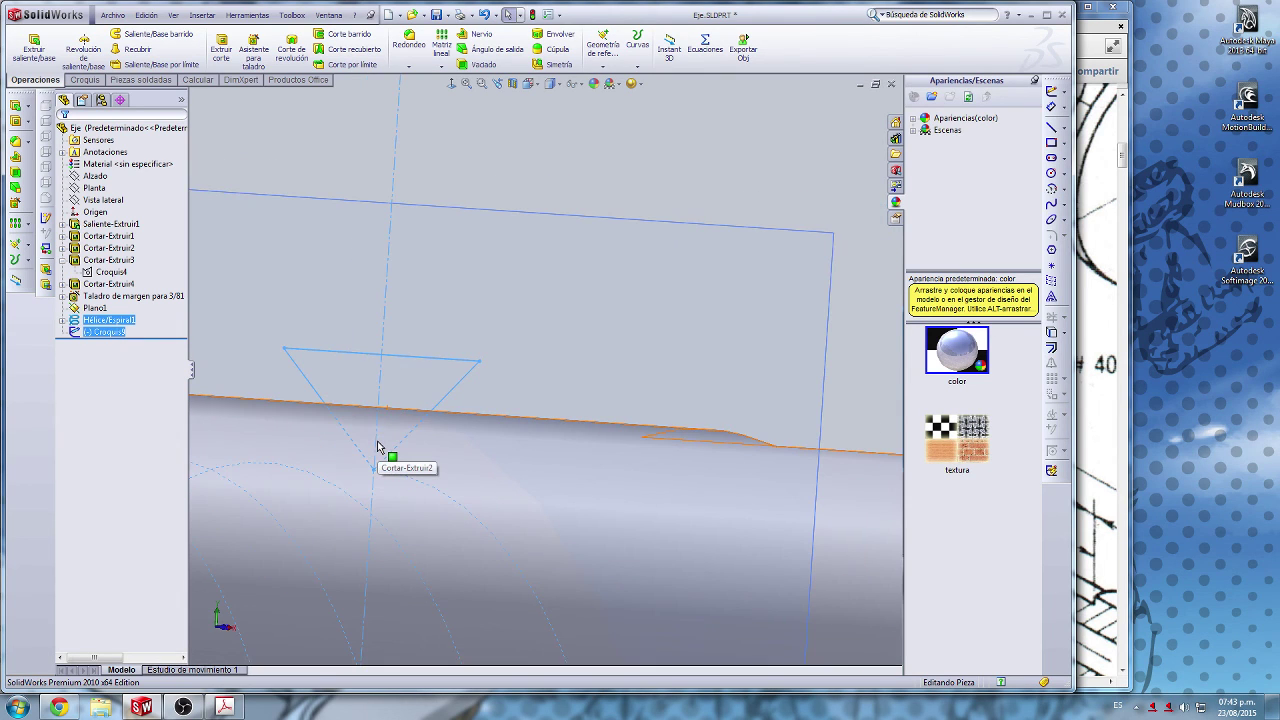
{"action": "scroll", "coordinate": [380, 448], "scroll_direction": "up", "scroll_amount": 5}
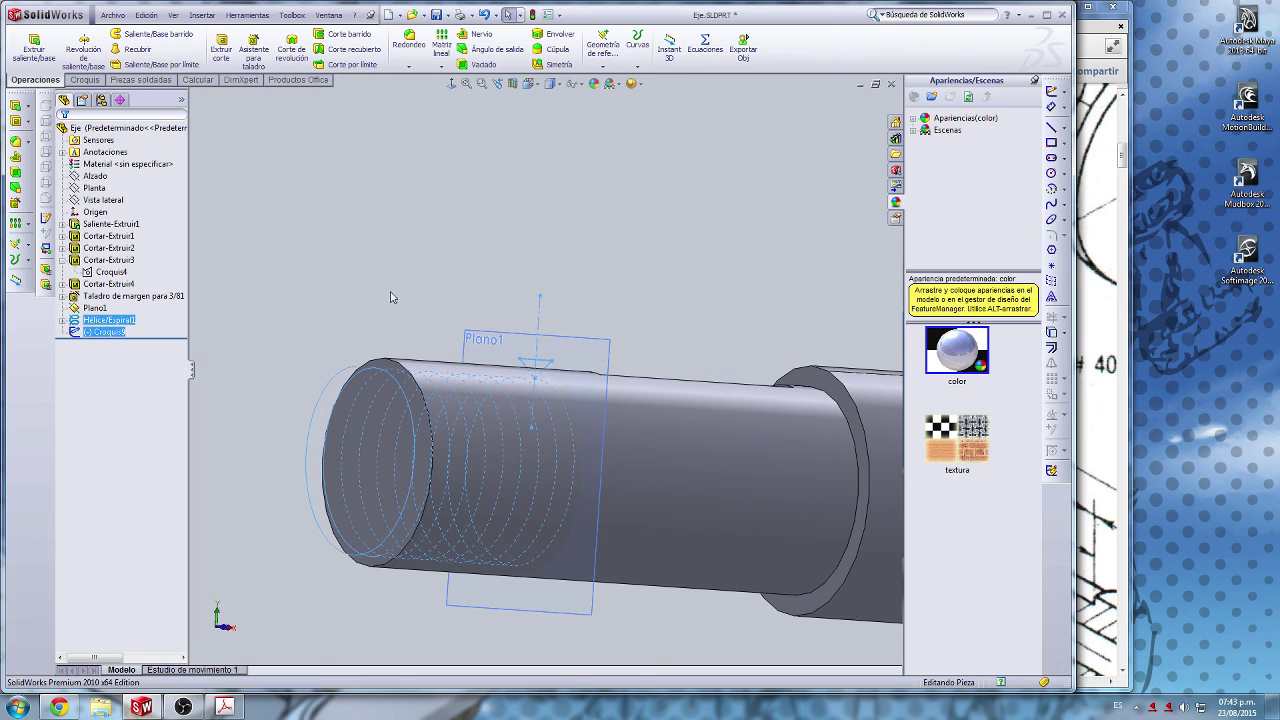
{"action": "scroll", "coordinate": [550, 360], "scroll_direction": "down", "scroll_amount": 6}
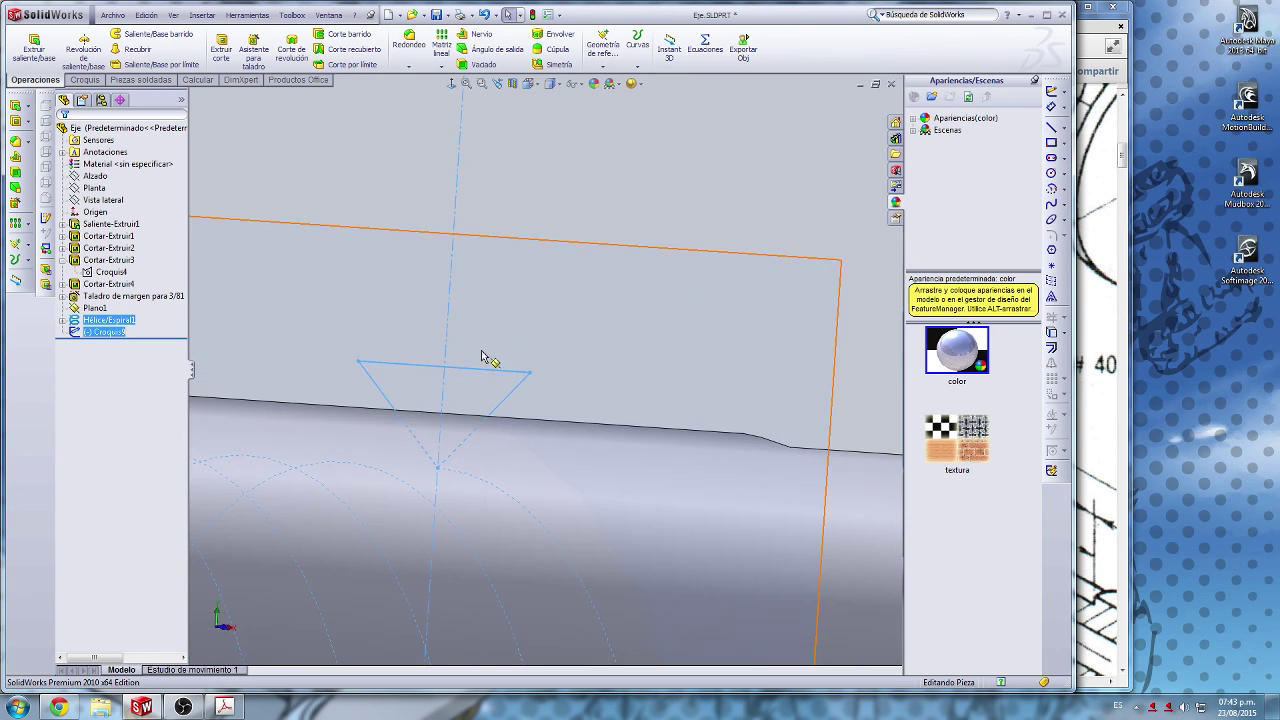
Step: Cut the thread by sweeping profile Croquis9 along Hélice/Espiral1 with the follow-path orientation and end-face alignment
{"action": "left_click", "coordinate": [531, 374]}
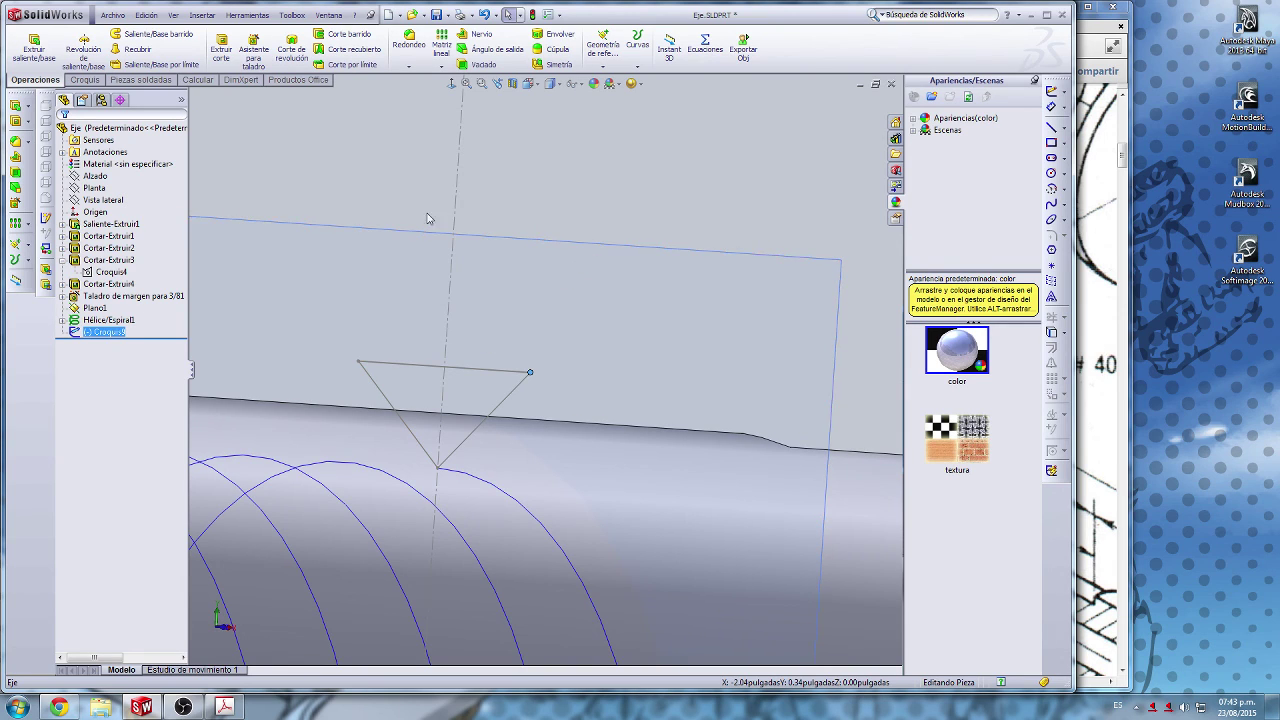
{"action": "left_click", "coordinate": [120, 332]}
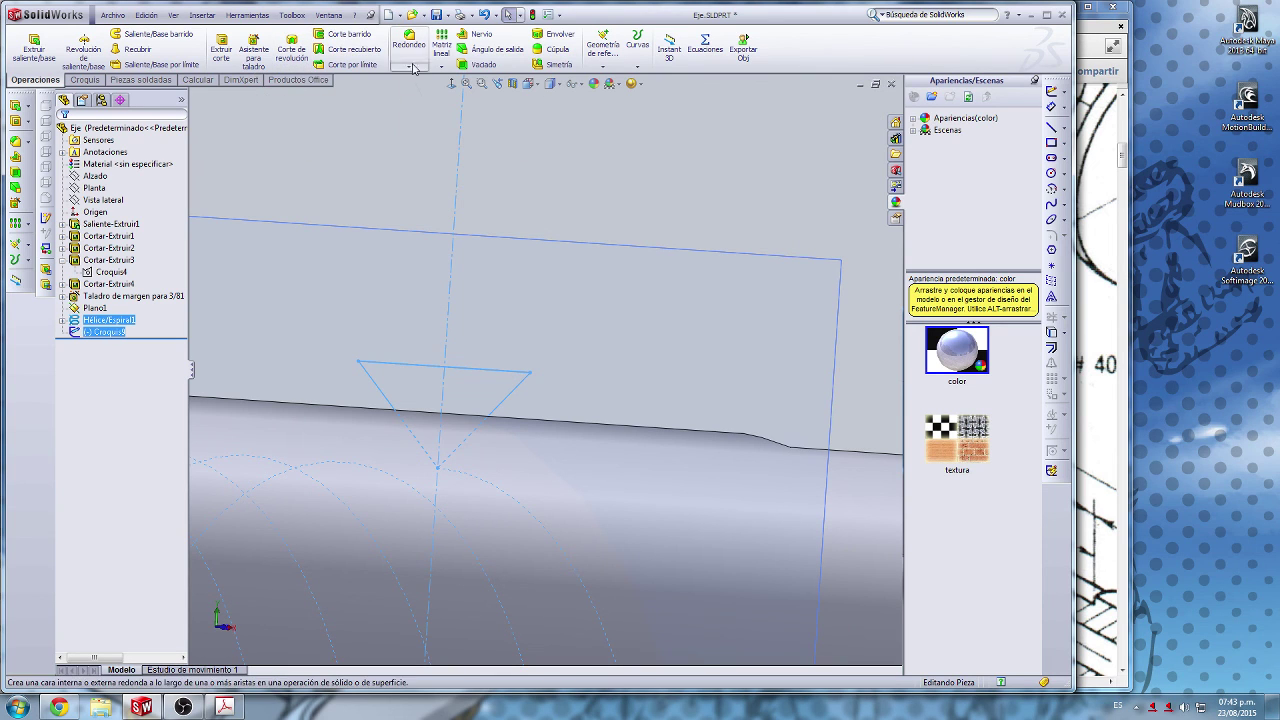
{"action": "left_click", "coordinate": [332, 42]}
{"action": "scroll", "coordinate": [517, 326], "scroll_direction": "up", "scroll_amount": 10}
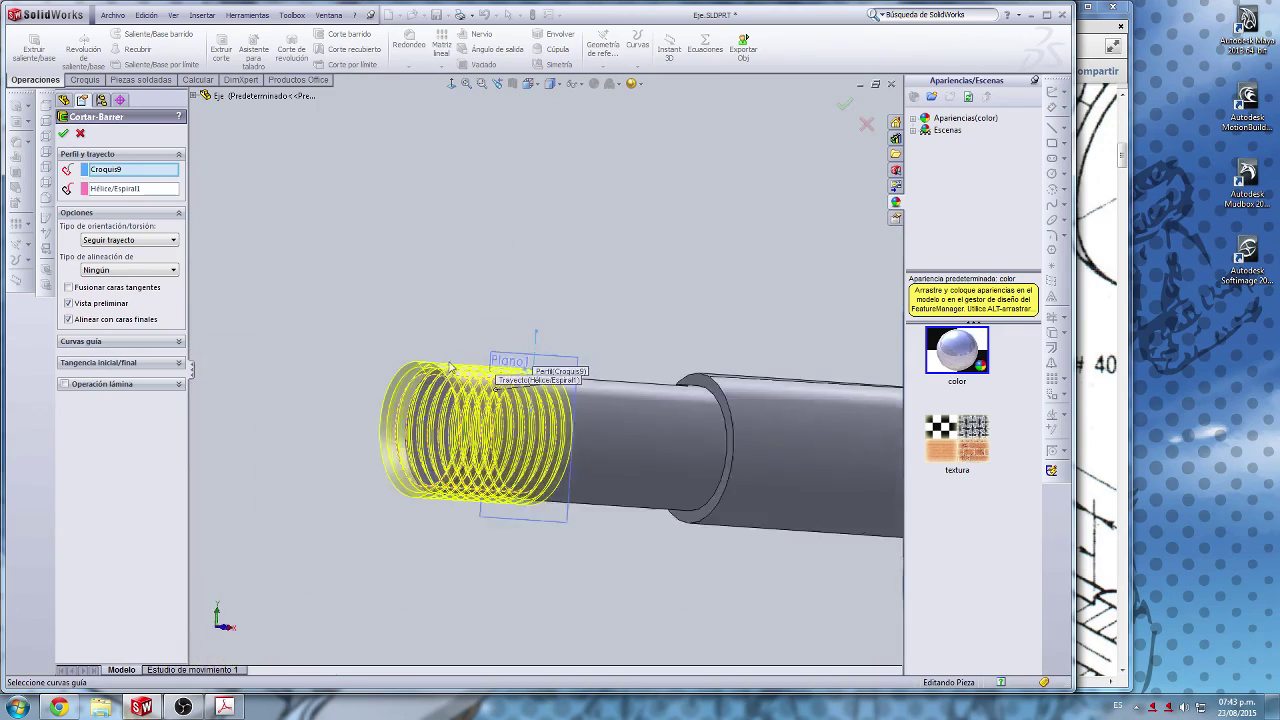
{"action": "middle_click_drag", "start_coordinate": [450, 368], "coordinate": [509, 406]}
{"action": "scroll", "coordinate": [509, 406], "scroll_direction": "up", "scroll_amount": 4}
{"action": "scroll", "coordinate": [333, 320], "scroll_direction": "down", "scroll_amount": 6}
{"action": "middle_click_drag", "start_coordinate": [349, 311], "coordinate": [547, 308]}
{"action": "scroll", "coordinate": [547, 308], "scroll_direction": "down", "scroll_amount": 3}
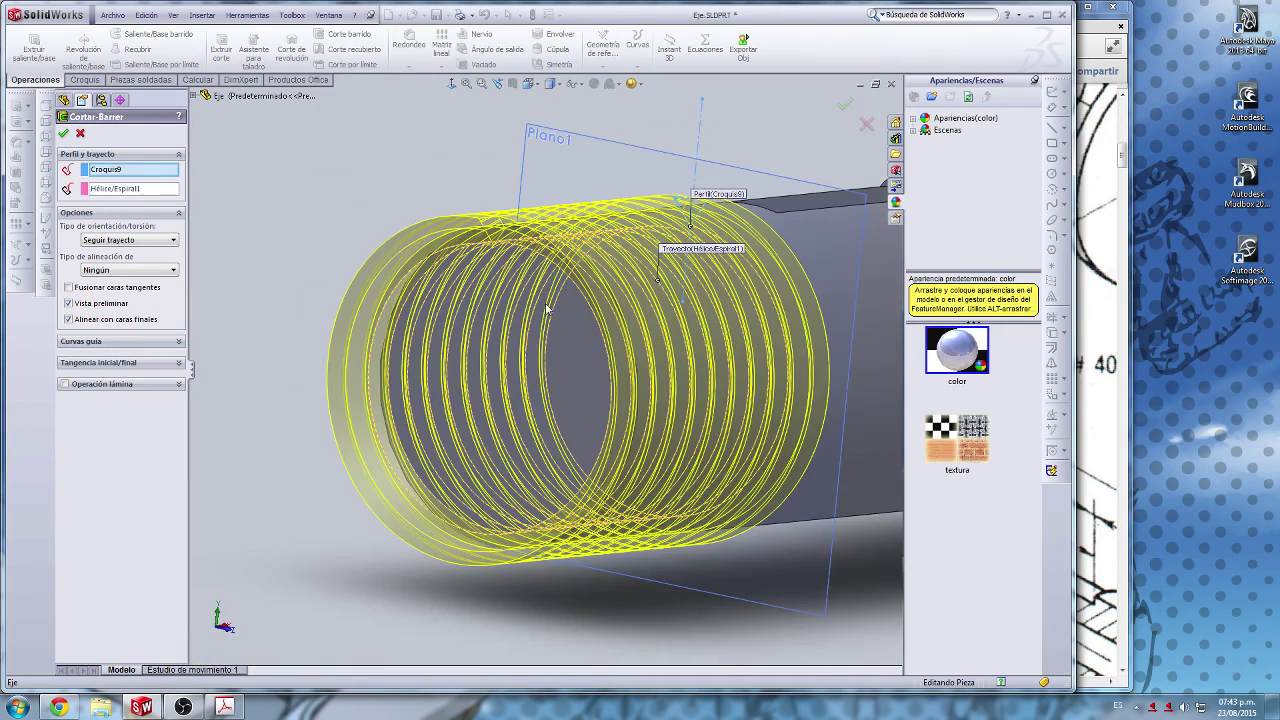
{"action": "left_click", "coordinate": [63, 133]}
Step: Examine the swept-cut thread at the shaft's end and the rest of the shaft from several angles
{"action": "scroll", "coordinate": [580, 214], "scroll_direction": "up", "scroll_amount": 3}
{"action": "scroll", "coordinate": [691, 290], "scroll_direction": "down", "scroll_amount": 3}
{"action": "middle_click_drag", "start_coordinate": [691, 290], "coordinate": [651, 277]}
{"action": "scroll", "coordinate": [438, 430], "scroll_direction": "up", "scroll_amount": 5}
{"action": "scroll", "coordinate": [440, 430], "scroll_direction": "up", "scroll_amount": 4}
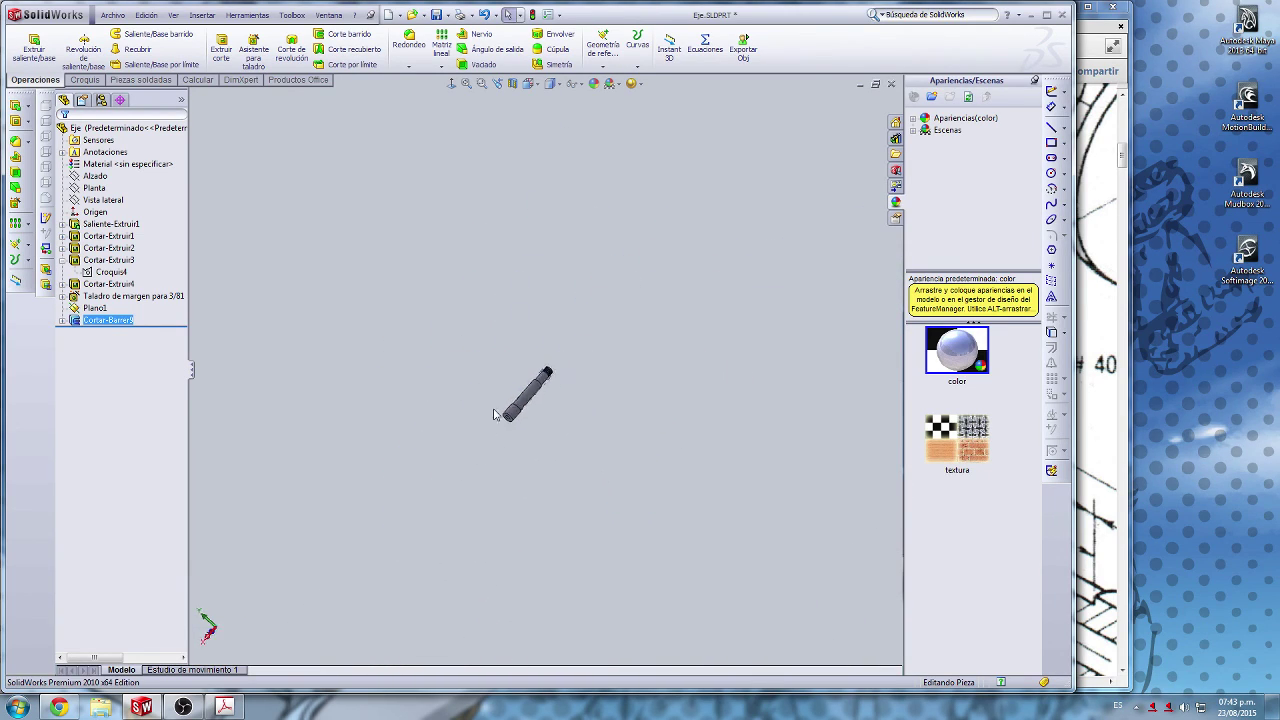
{"action": "middle_click_drag", "start_coordinate": [494, 414], "coordinate": [549, 377]}
{"action": "scroll", "coordinate": [549, 377], "scroll_direction": "down", "scroll_amount": 6}
{"action": "middle_click_drag", "start_coordinate": [270, 400], "coordinate": [320, 397]}
{"action": "scroll", "coordinate": [320, 397], "scroll_direction": "down", "scroll_amount": 1}
{"action": "scroll", "coordinate": [275, 365], "scroll_direction": "down", "scroll_amount": 2}
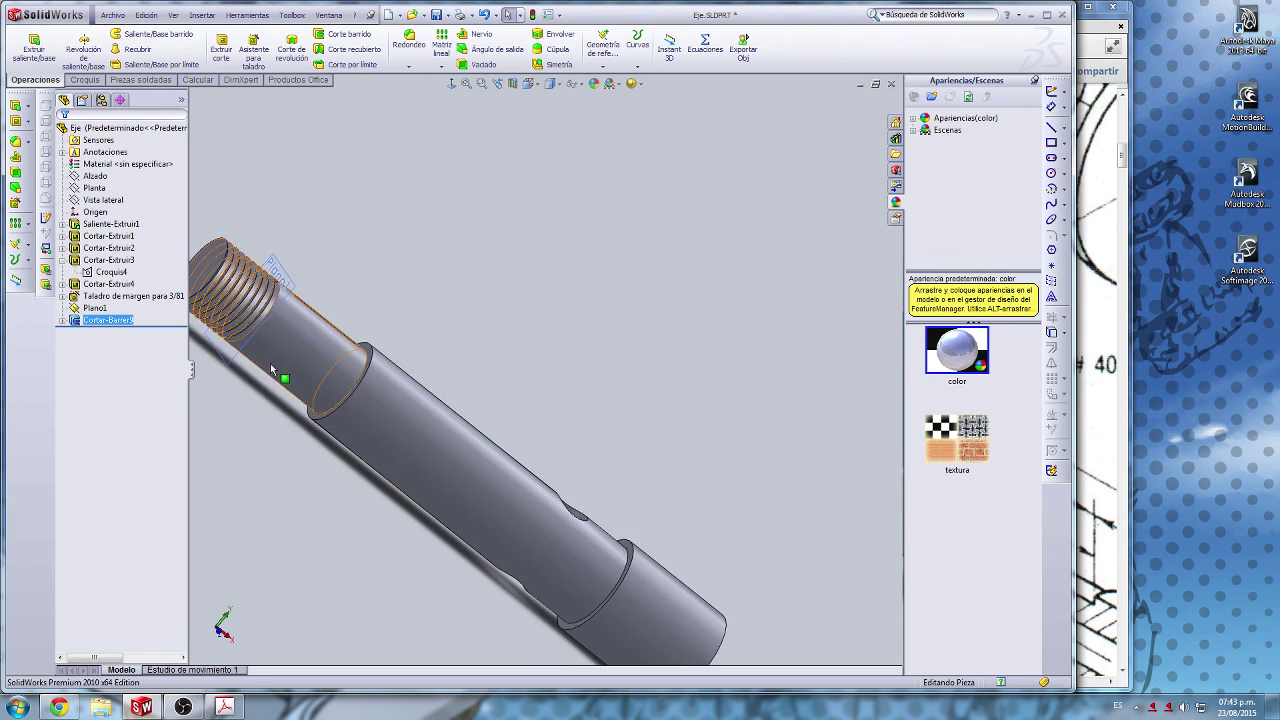
{"action": "scroll", "coordinate": [400, 300], "scroll_direction": "up", "scroll_amount": 2}
{"action": "scroll", "coordinate": [479, 402], "scroll_direction": "down", "scroll_amount": 4}
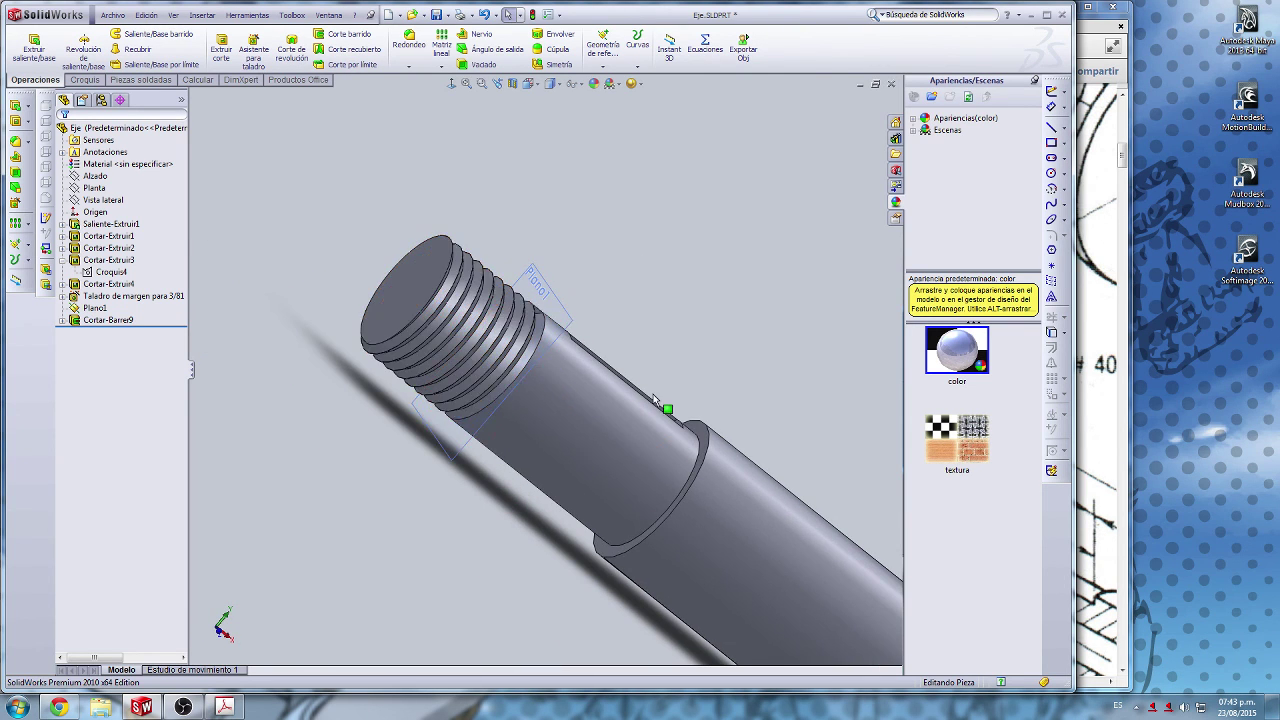
{"action": "middle_click_drag", "start_coordinate": [660, 400], "coordinate": [631, 383]}
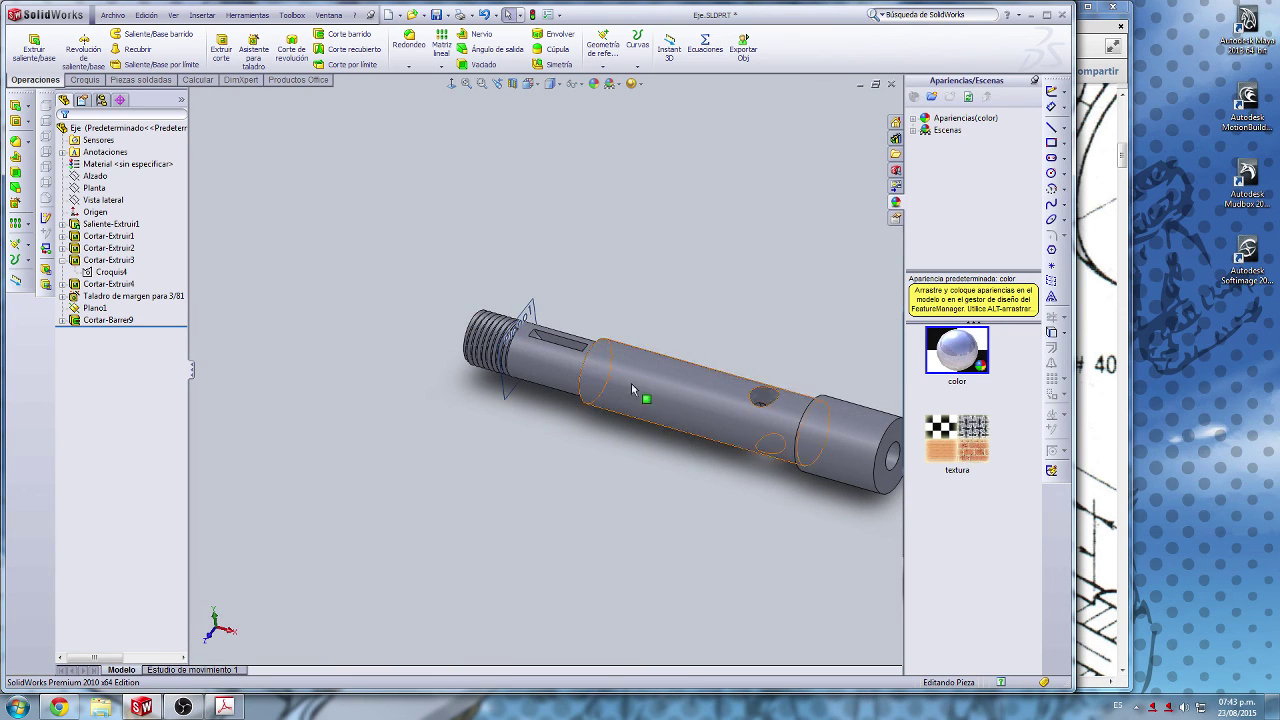
Step: Switch to the Adobe Acrobat drawing, review the shaft's thread, Woodruff keyseat, hole and length callouts, and return to the SolidWorks model
{"action": "left_click", "coordinate": [1096, 364]}
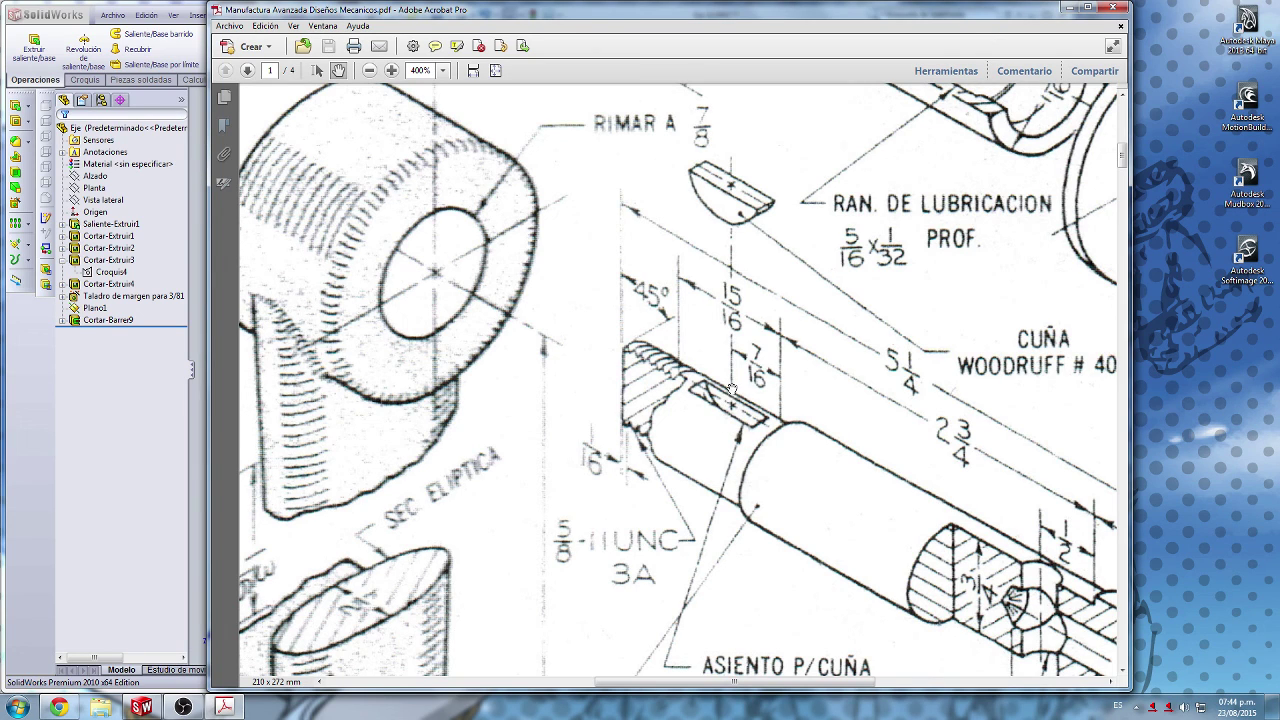
{"action": "scroll", "coordinate": [946, 557], "scroll_direction": "up", "scroll_amount": 4}
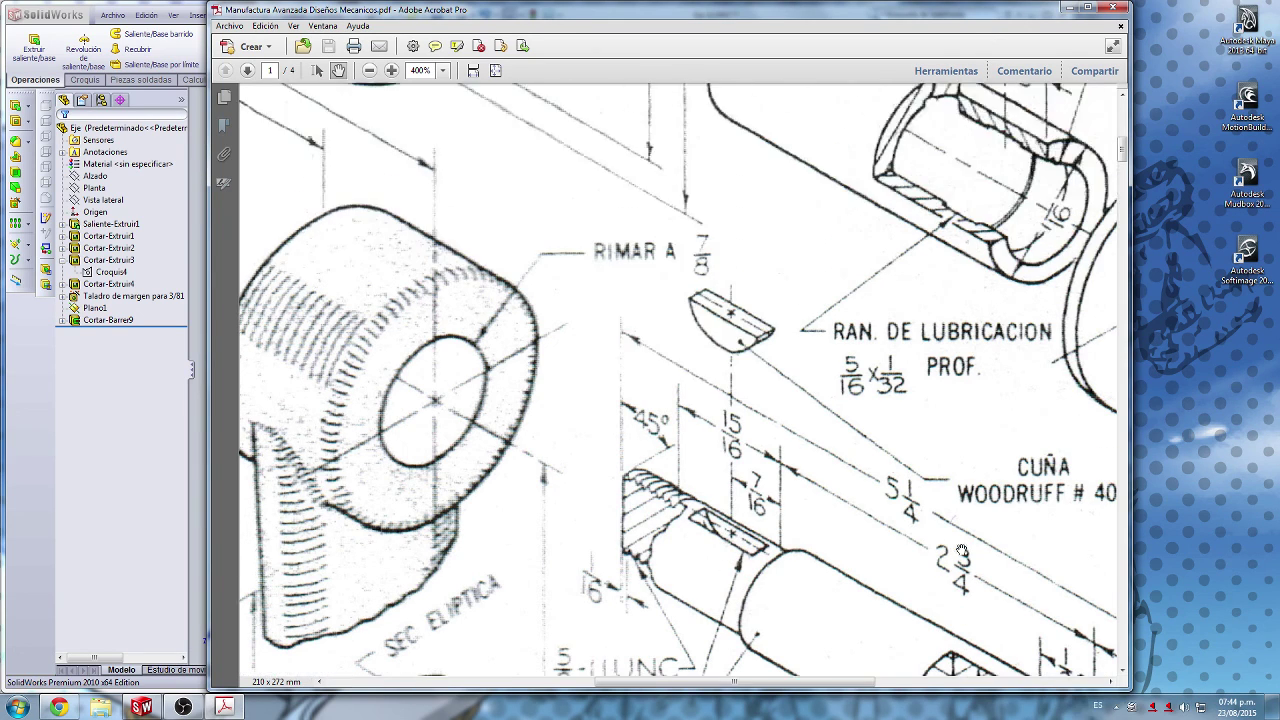
{"action": "scroll", "coordinate": [946, 557], "scroll_direction": "down", "scroll_amount": 5}
{"action": "scroll", "coordinate": [946, 557], "scroll_direction": "up", "scroll_amount": 1}
{"action": "left_click_drag", "start_coordinate": [946, 557], "coordinate": [792, 380]}
{"action": "left_click_drag", "start_coordinate": [809, 466], "coordinate": [835, 409]}
{"action": "left_click_drag", "start_coordinate": [778, 541], "coordinate": [825, 467]}
{"action": "left_click_drag", "start_coordinate": [709, 549], "coordinate": [711, 451]}
{"action": "left_click_drag", "start_coordinate": [660, 358], "coordinate": [742, 518]}
{"action": "left_click_drag", "start_coordinate": [948, 378], "coordinate": [785, 605]}
{"action": "left_click", "coordinate": [167, 429]}
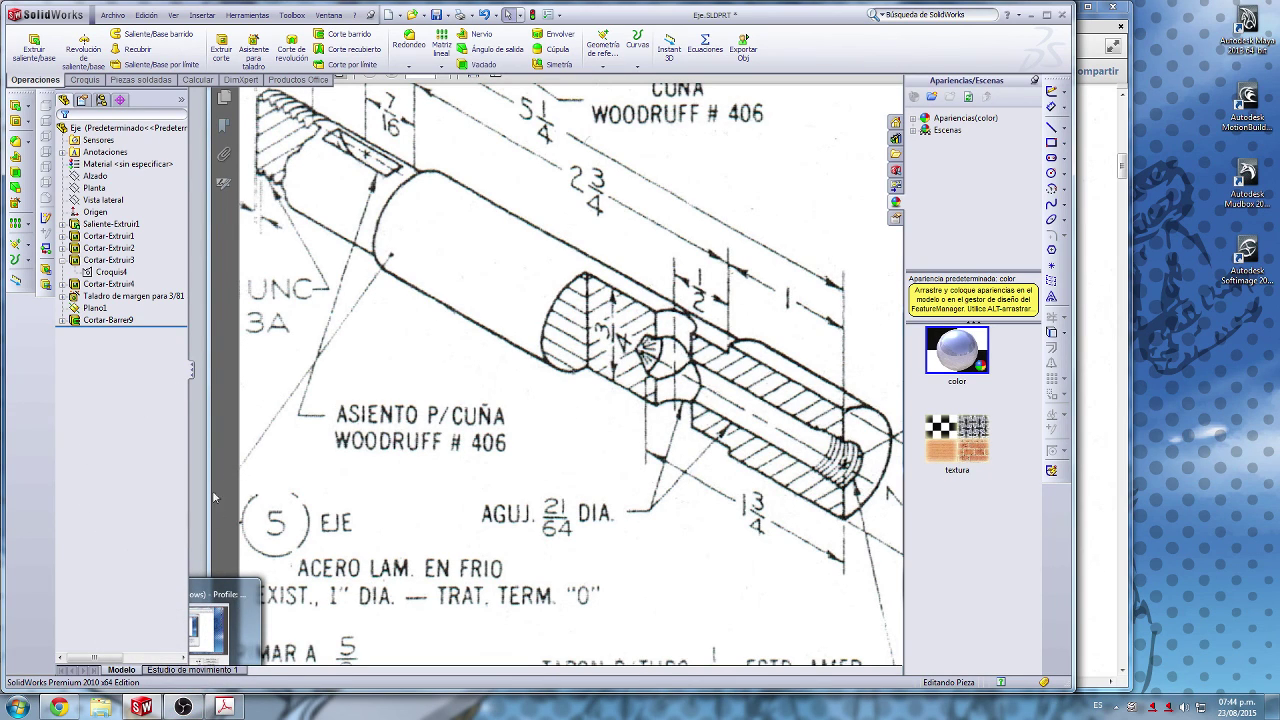
{"action": "left_click", "coordinate": [229, 707]}
{"action": "left_click", "coordinate": [229, 707]}
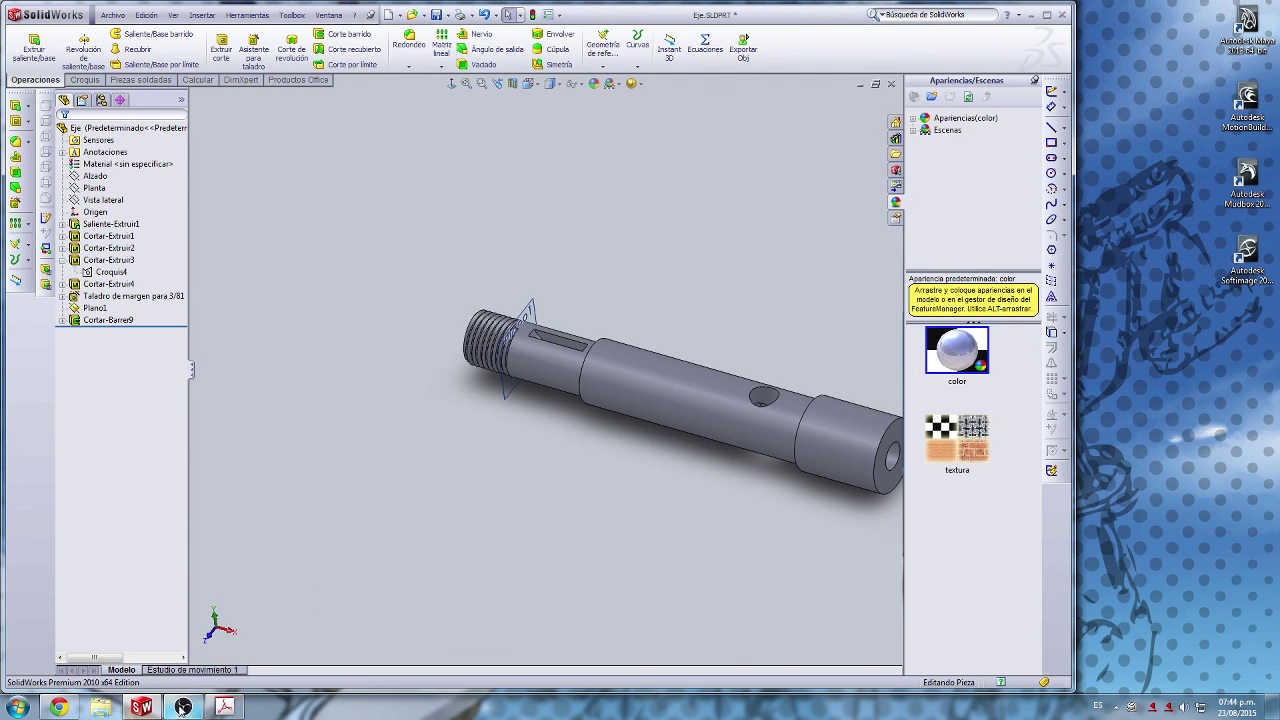
Step: Save all open documents, including the finished shaft part Eje.SLDPRT
{"action": "mouse_move", "coordinate": [183, 708]}
{"action": "scroll", "coordinate": [760, 335], "scroll_direction": "up", "scroll_amount": 2}
{"action": "left_click", "coordinate": [113, 15]}
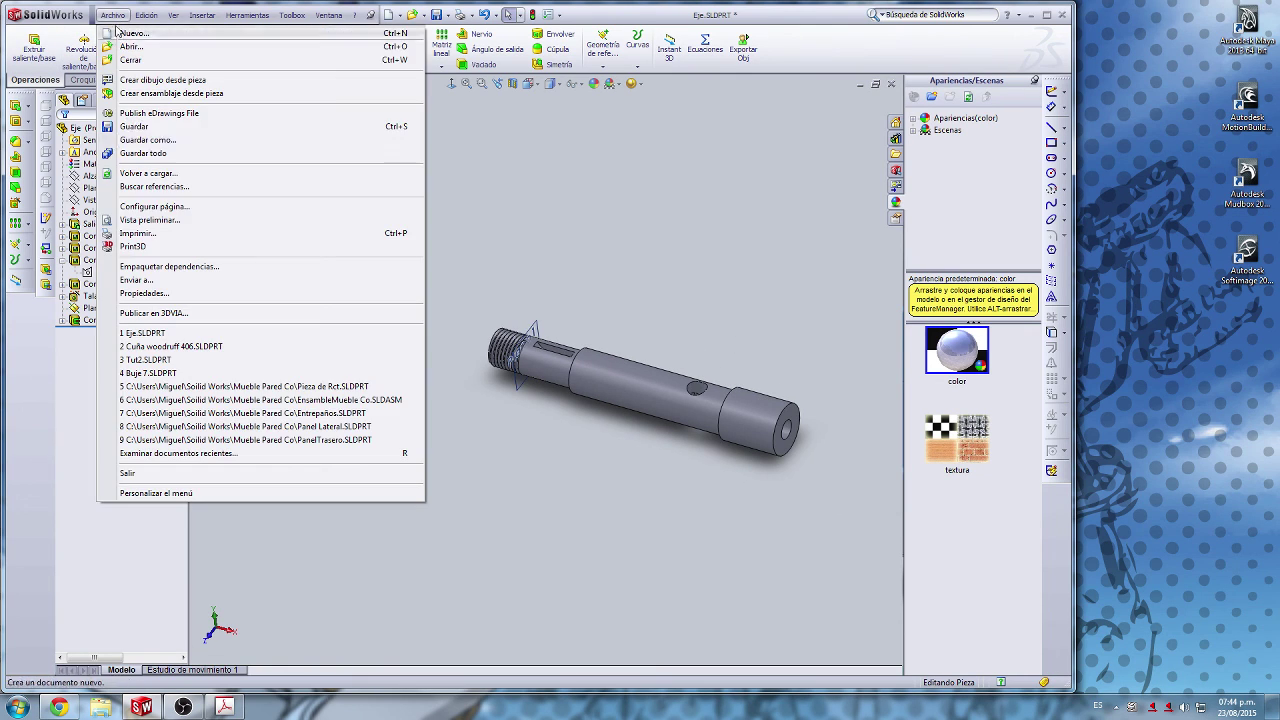
{"action": "left_click", "coordinate": [160, 154]}
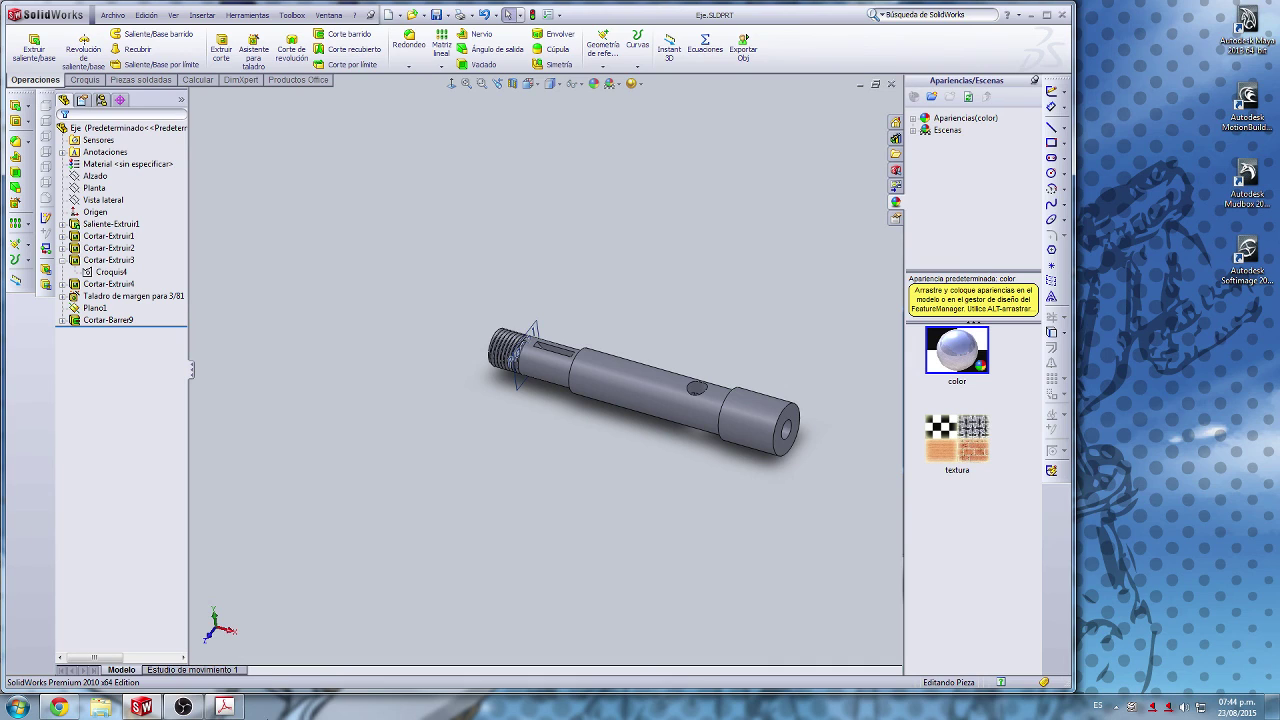